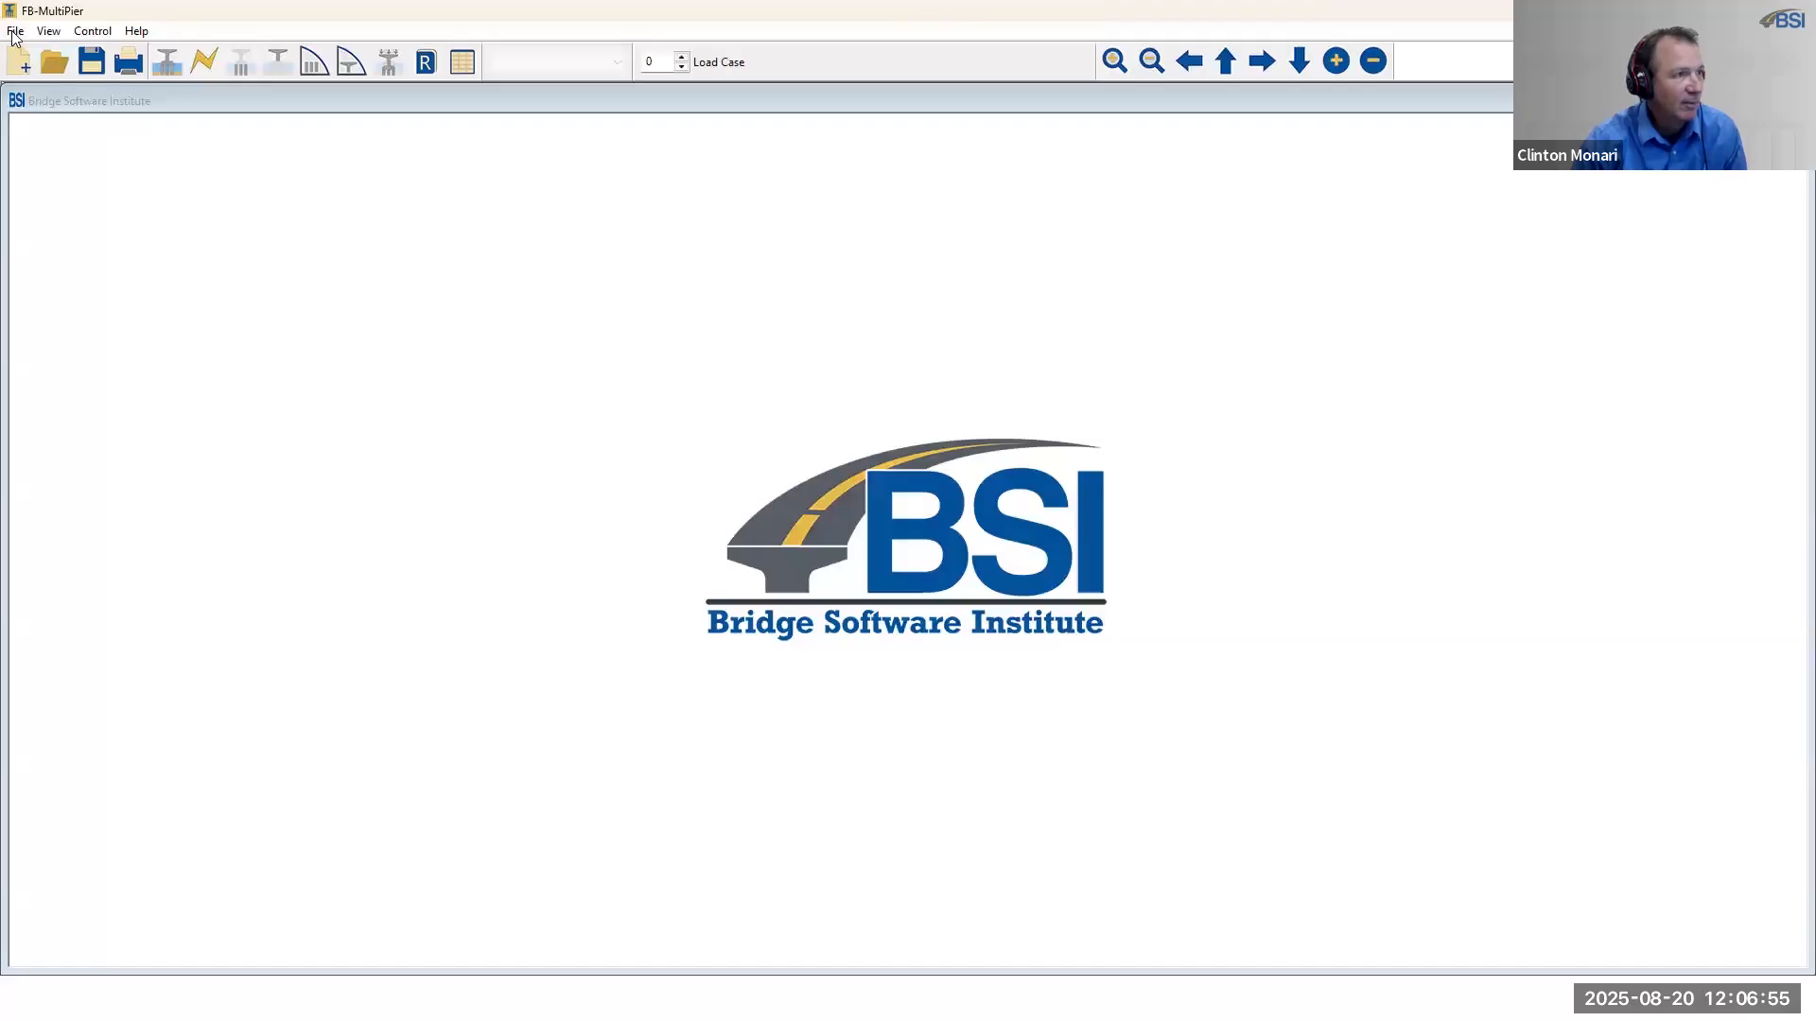
# - Create a new model of type Pier in English units
pyautogui.click(46, 55)
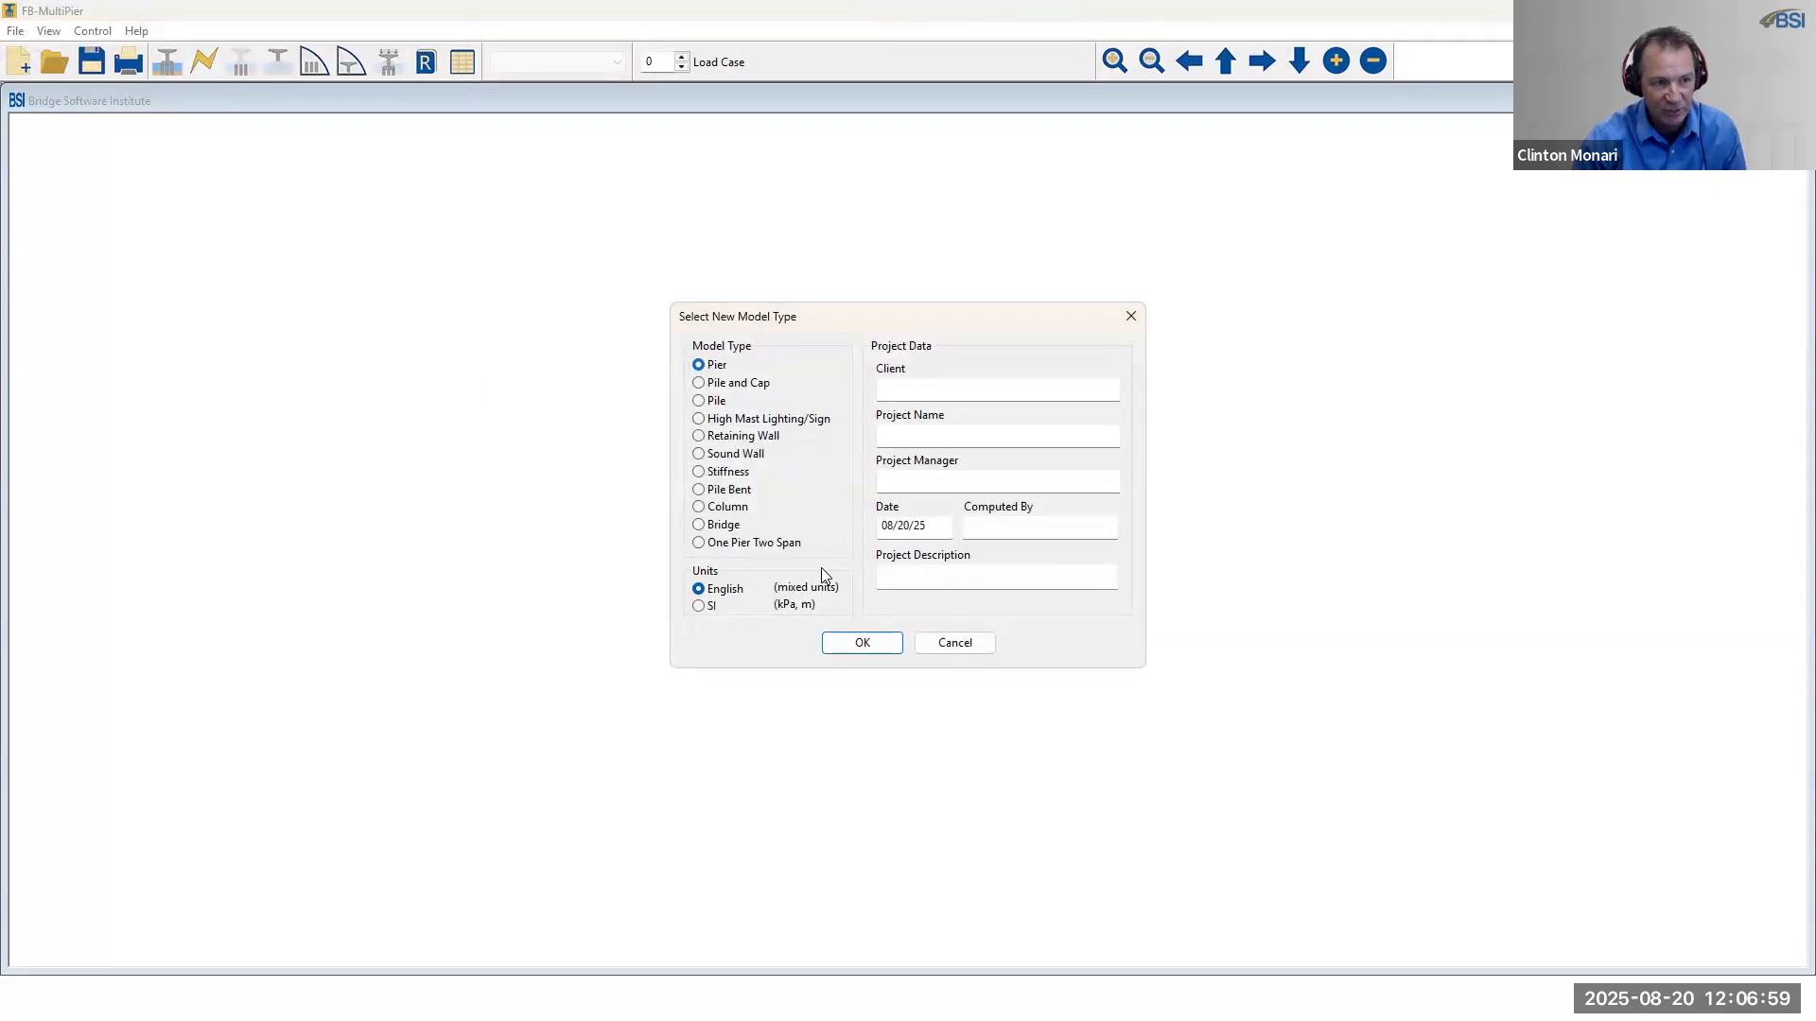
pyautogui.click(861, 642)
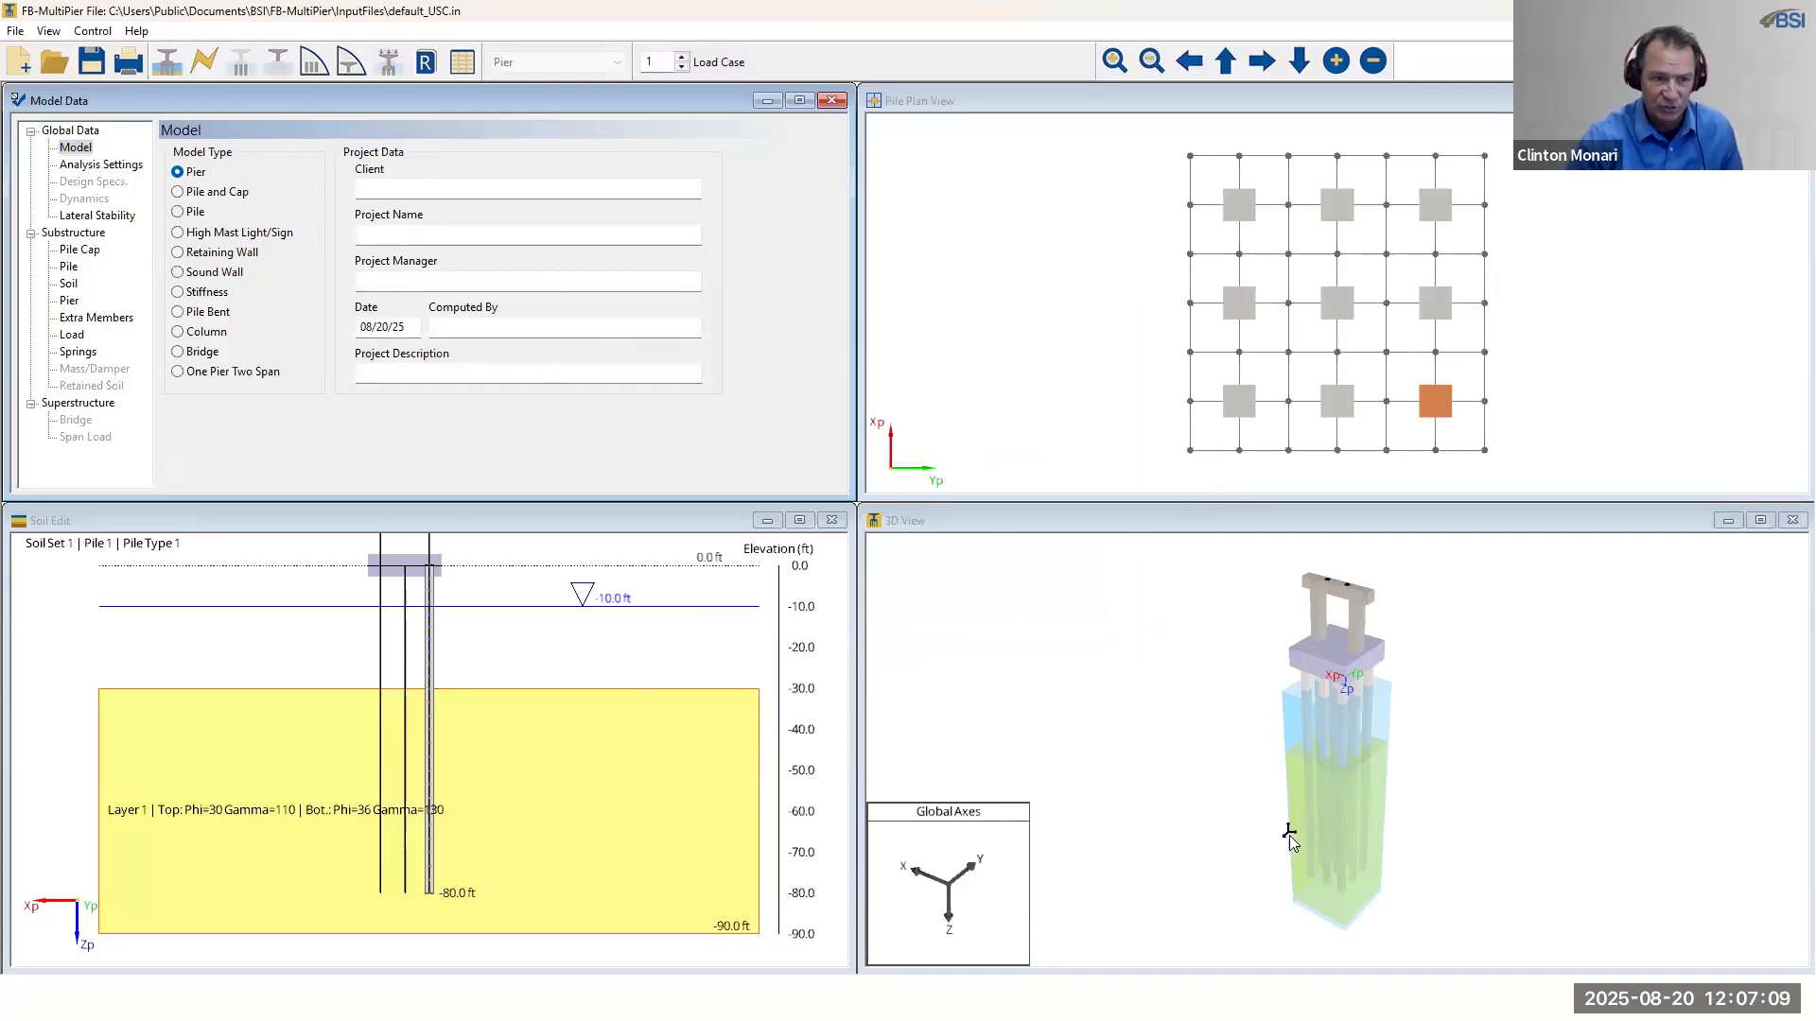
# - Inspect the default pier structure in the 3D view and review the view's display options
pyautogui.click(1337, 842)
pyautogui.scroll(2, 1337, 843)
pyautogui.scroll(1, 1336, 837)
pyautogui.moveTo(1426, 793); pyautogui.dragTo(1463, 820, button='middle')
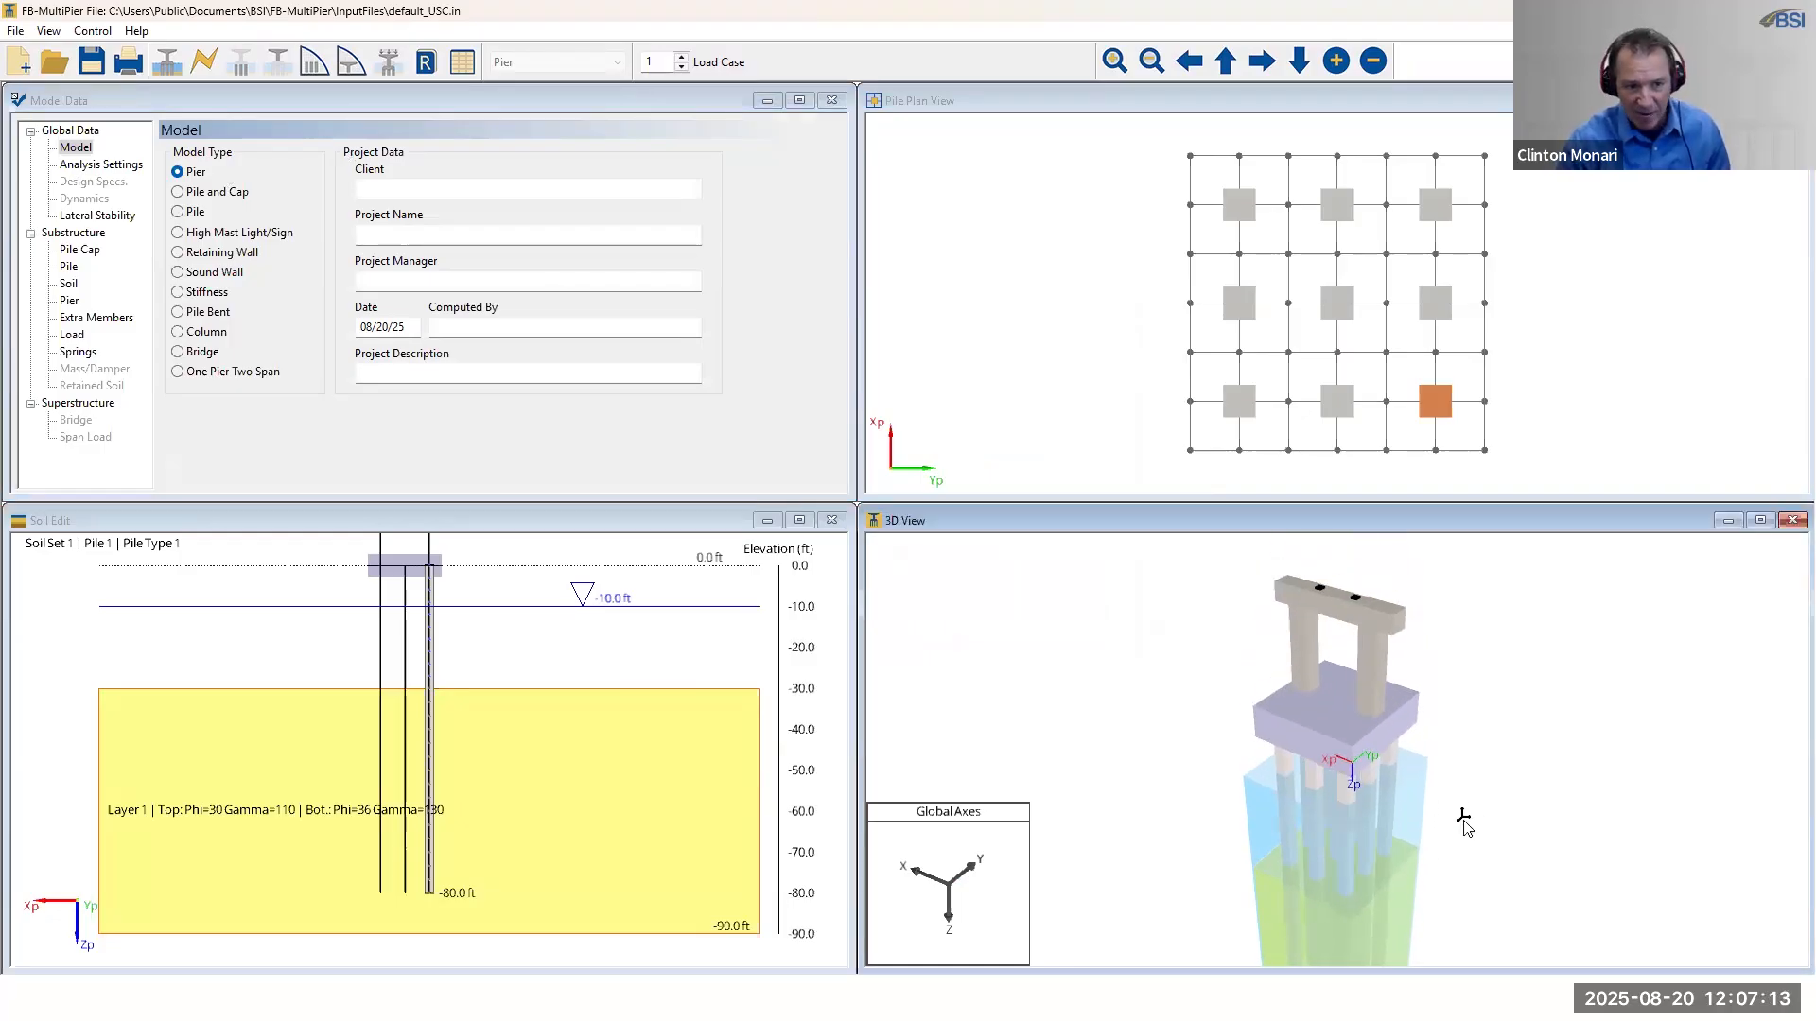
pyautogui.rightClick(1062, 613)
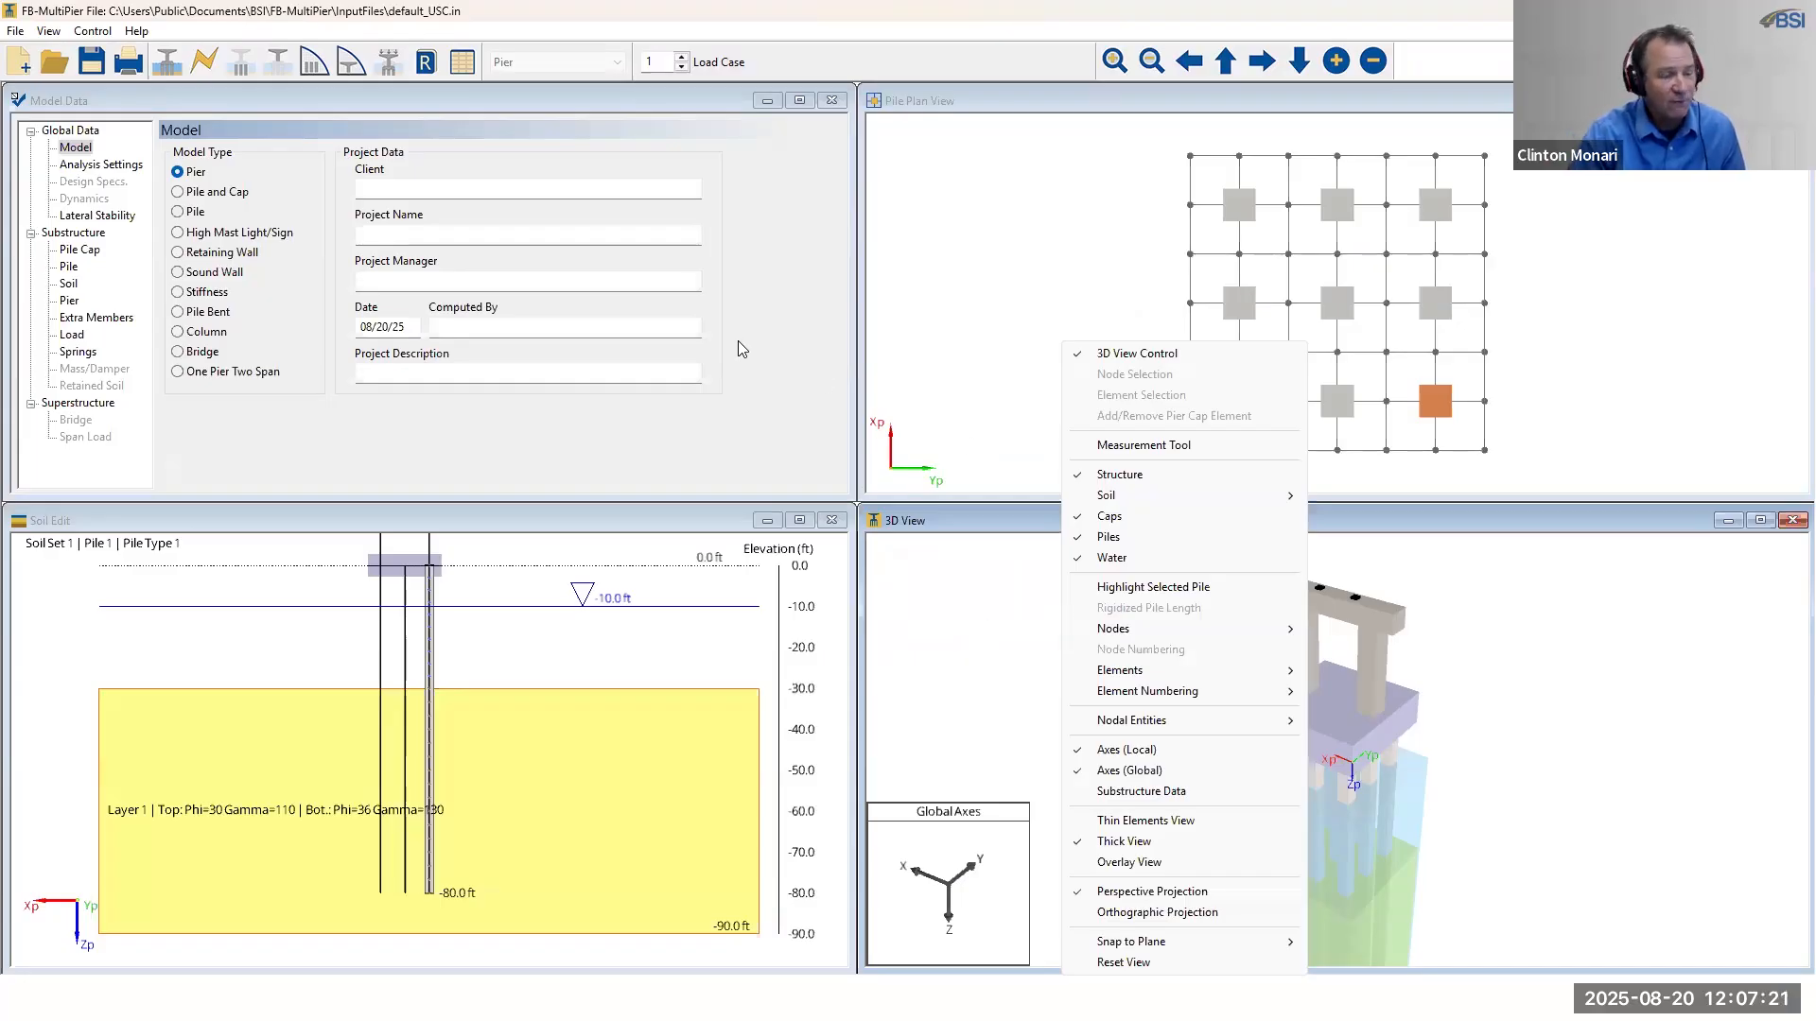
pyautogui.click(918, 532)
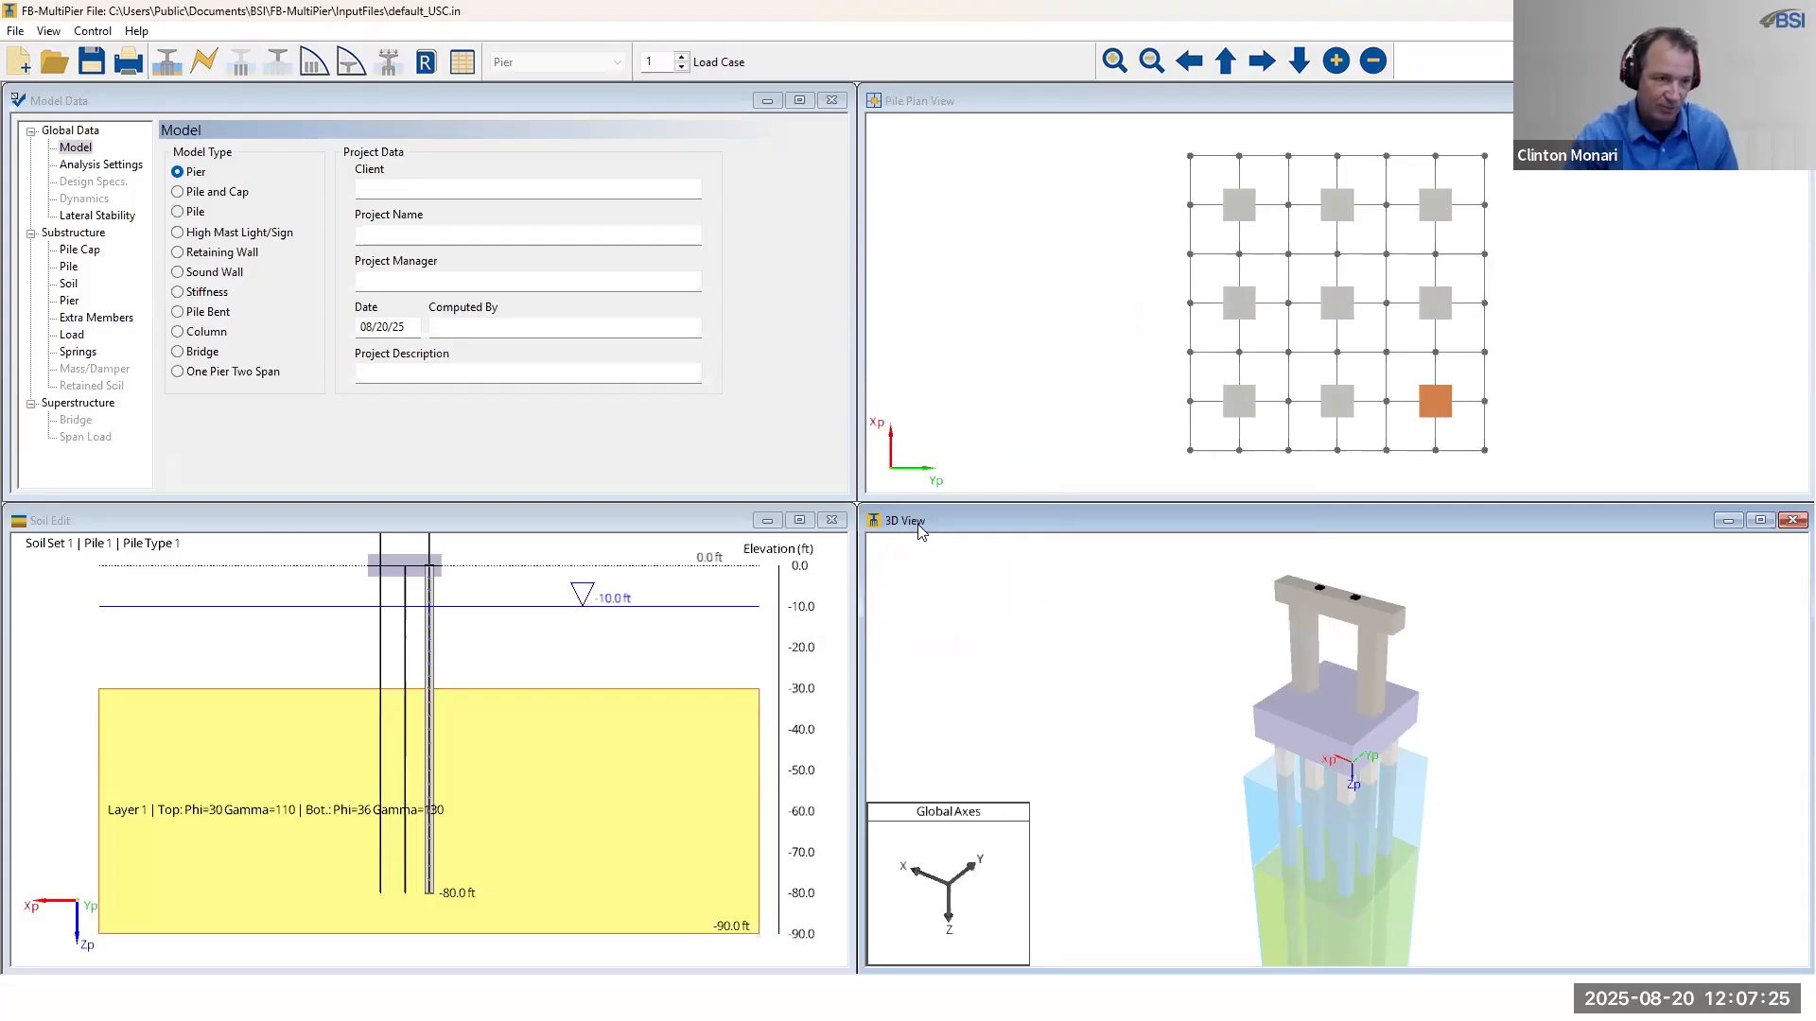
# - Save the model in the InputFiles folder under the name Melbourne-Causeway-Pier_2025-08-20
pyautogui.click(17, 30)
pyautogui.click(59, 136)
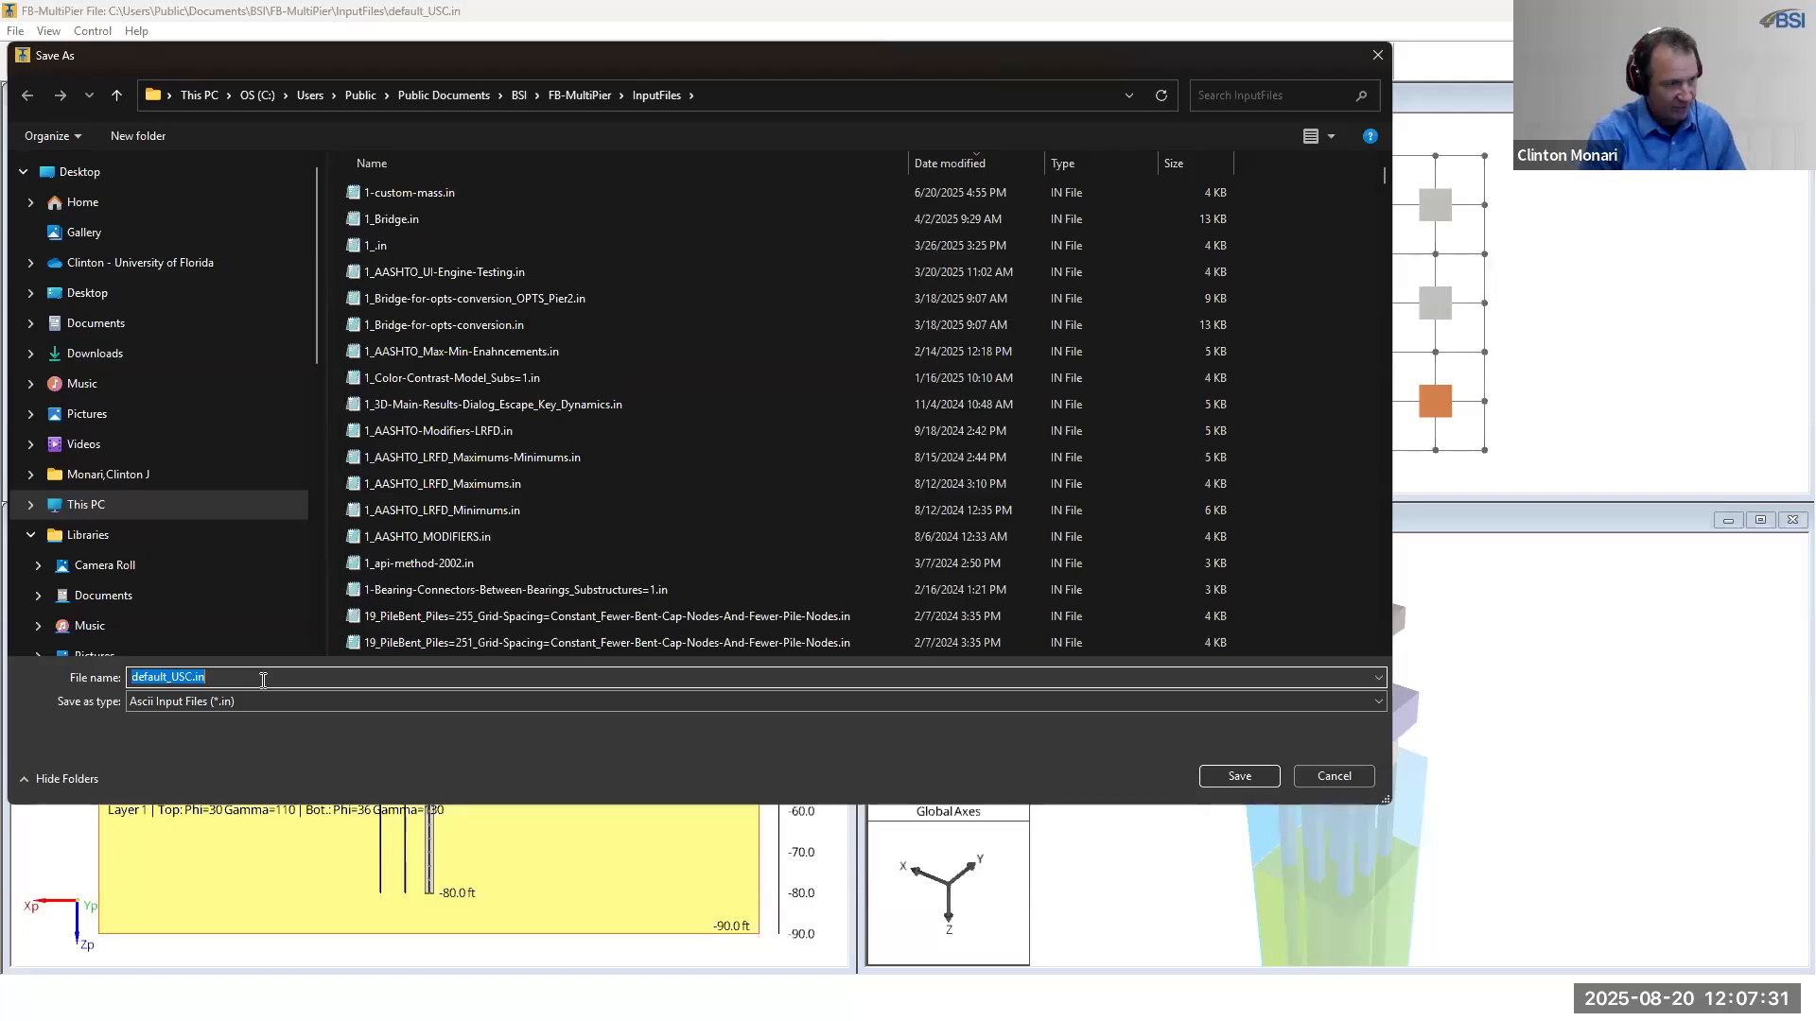
pyautogui.write('Melbourne-Causewa')
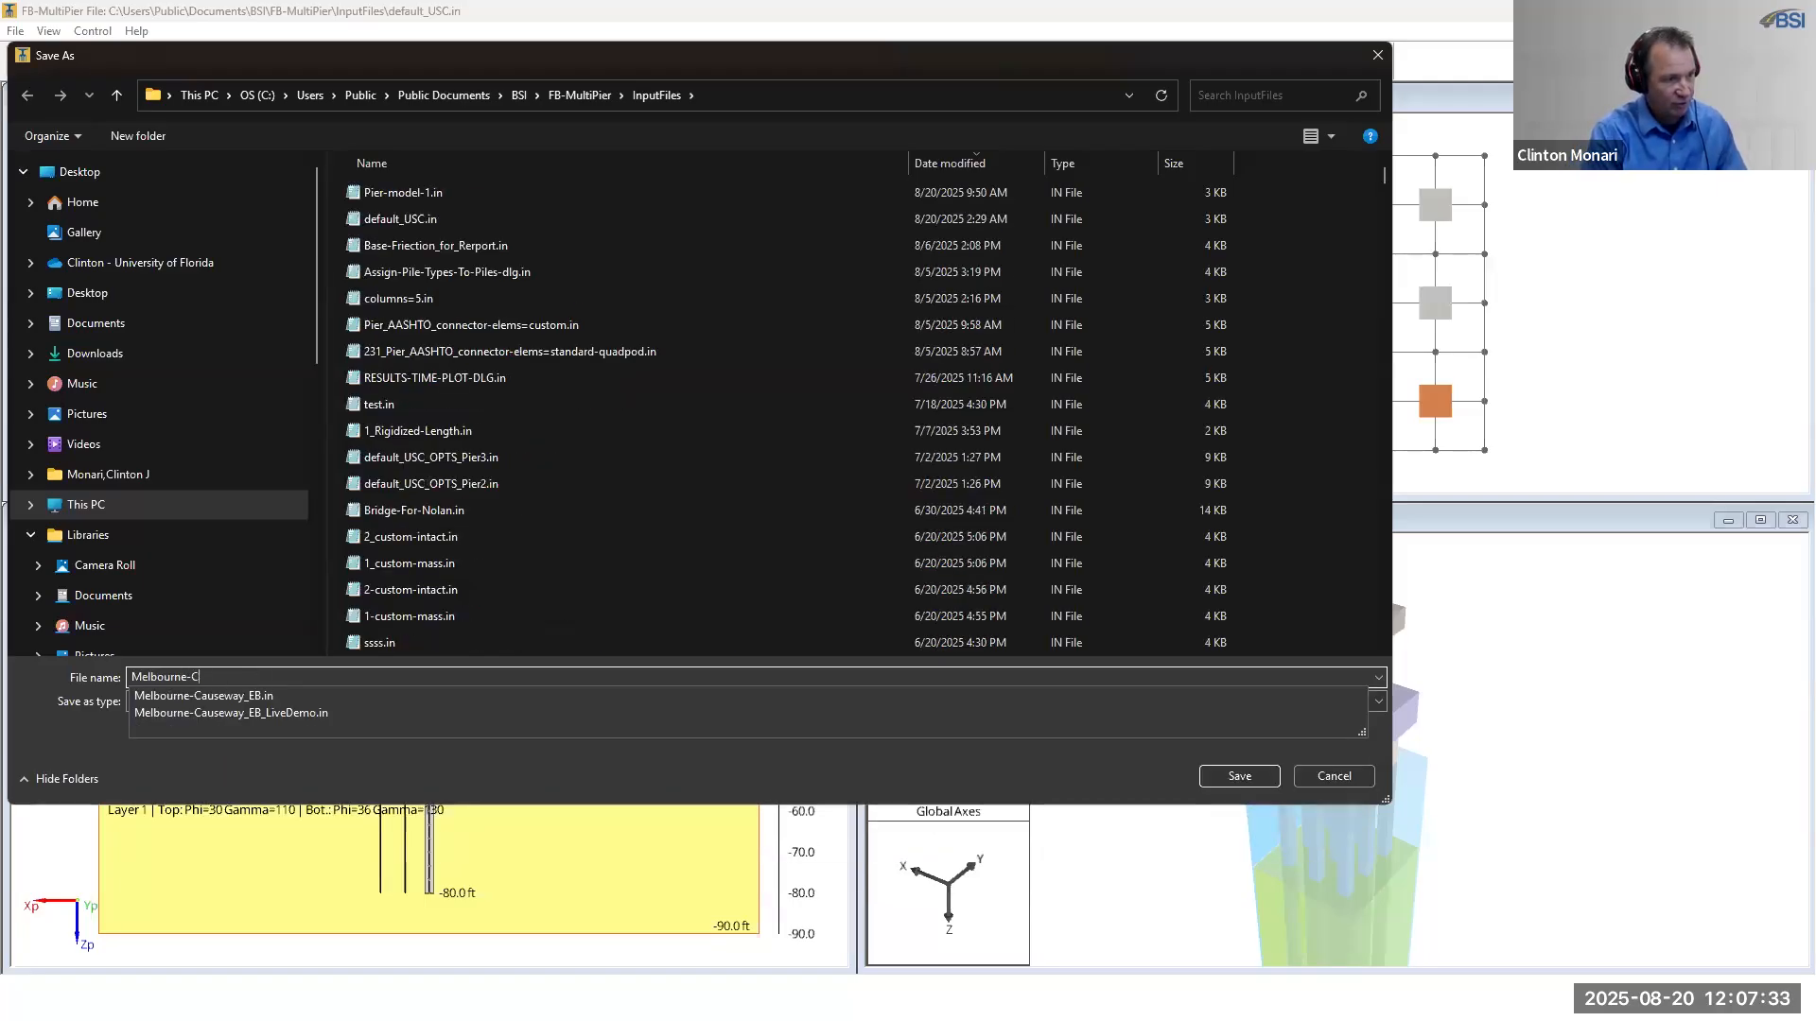
pyautogui.press('BackSpace')
pyautogui.press('BackSpace')
pyautogui.write('way-Pier_')
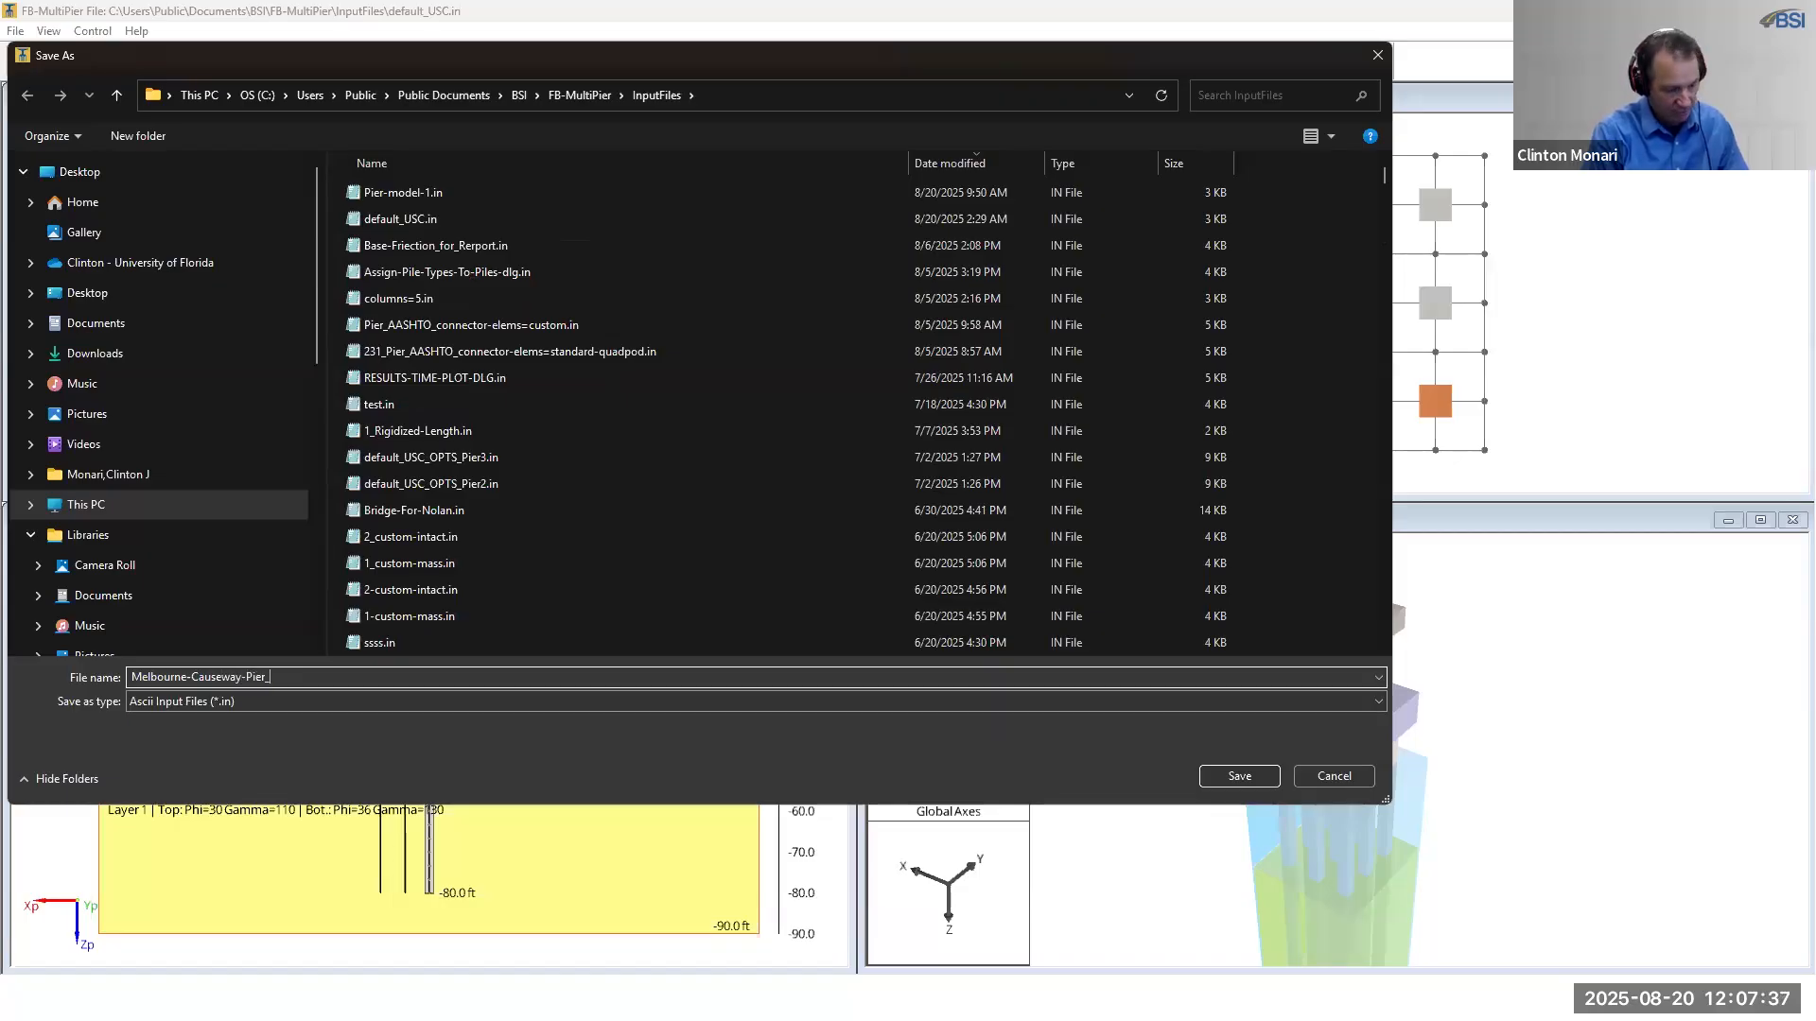
pyautogui.write('2025-0')
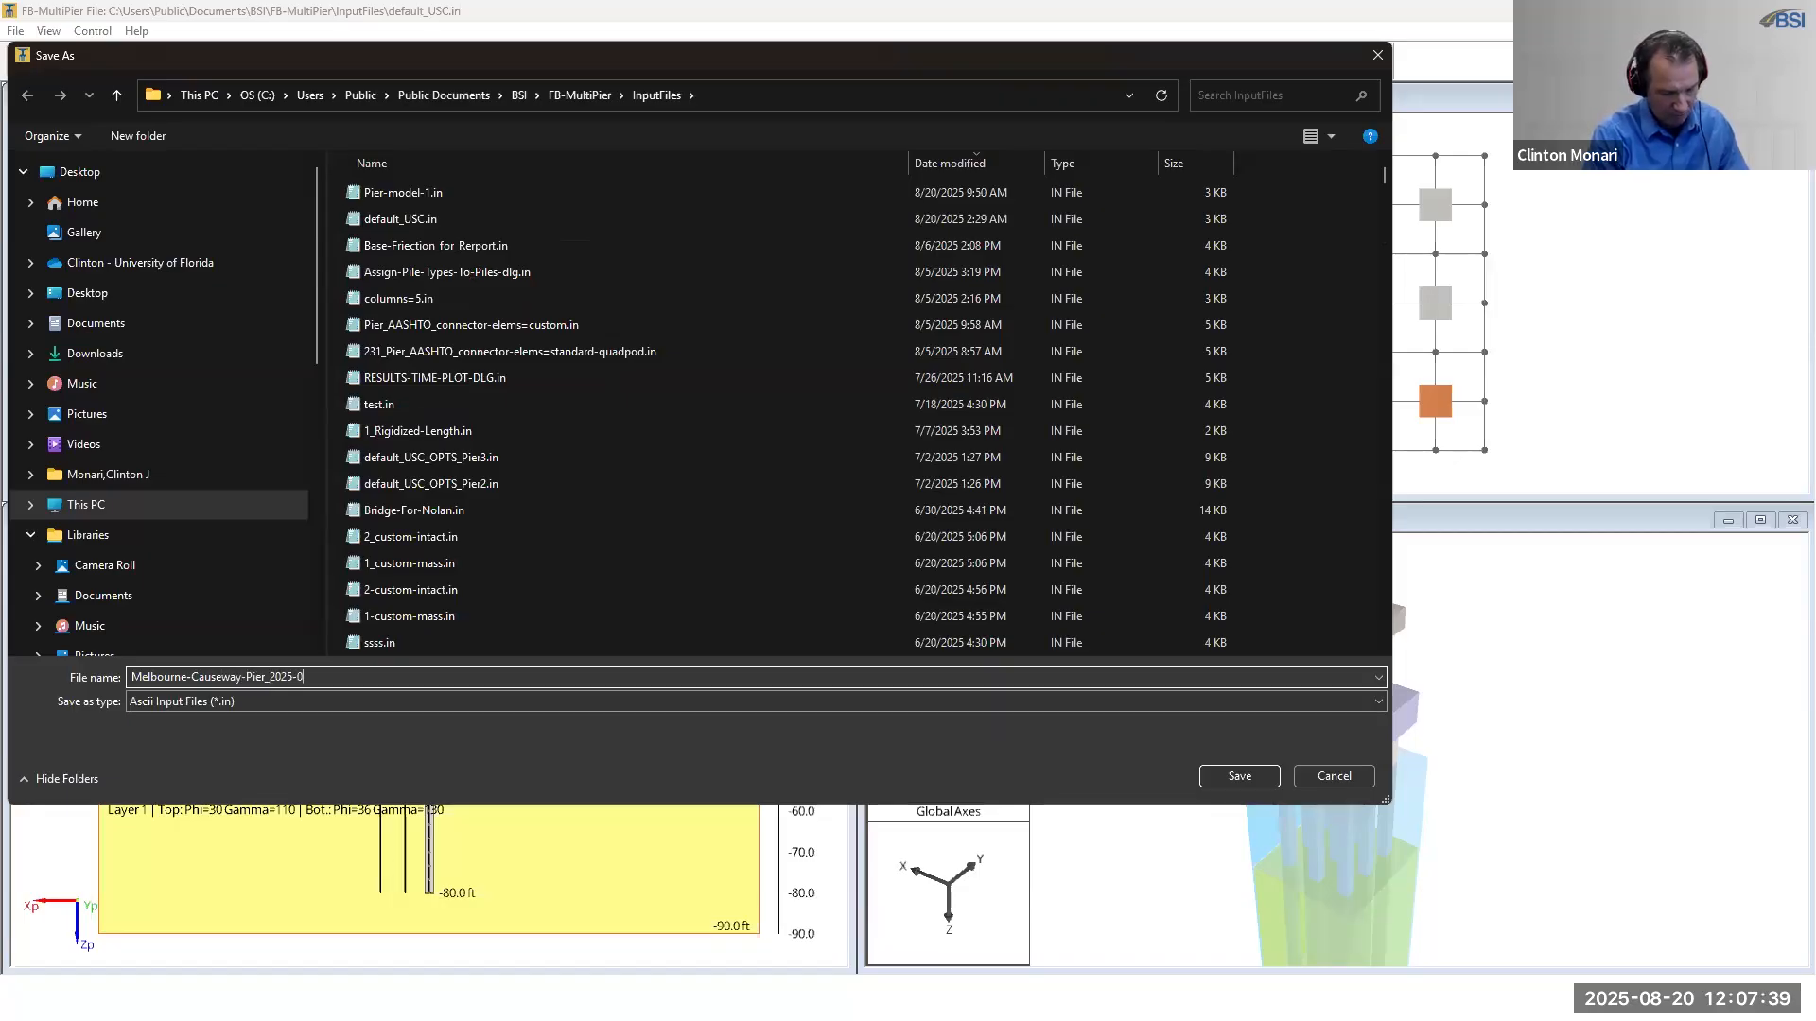
pyautogui.write('8-20')
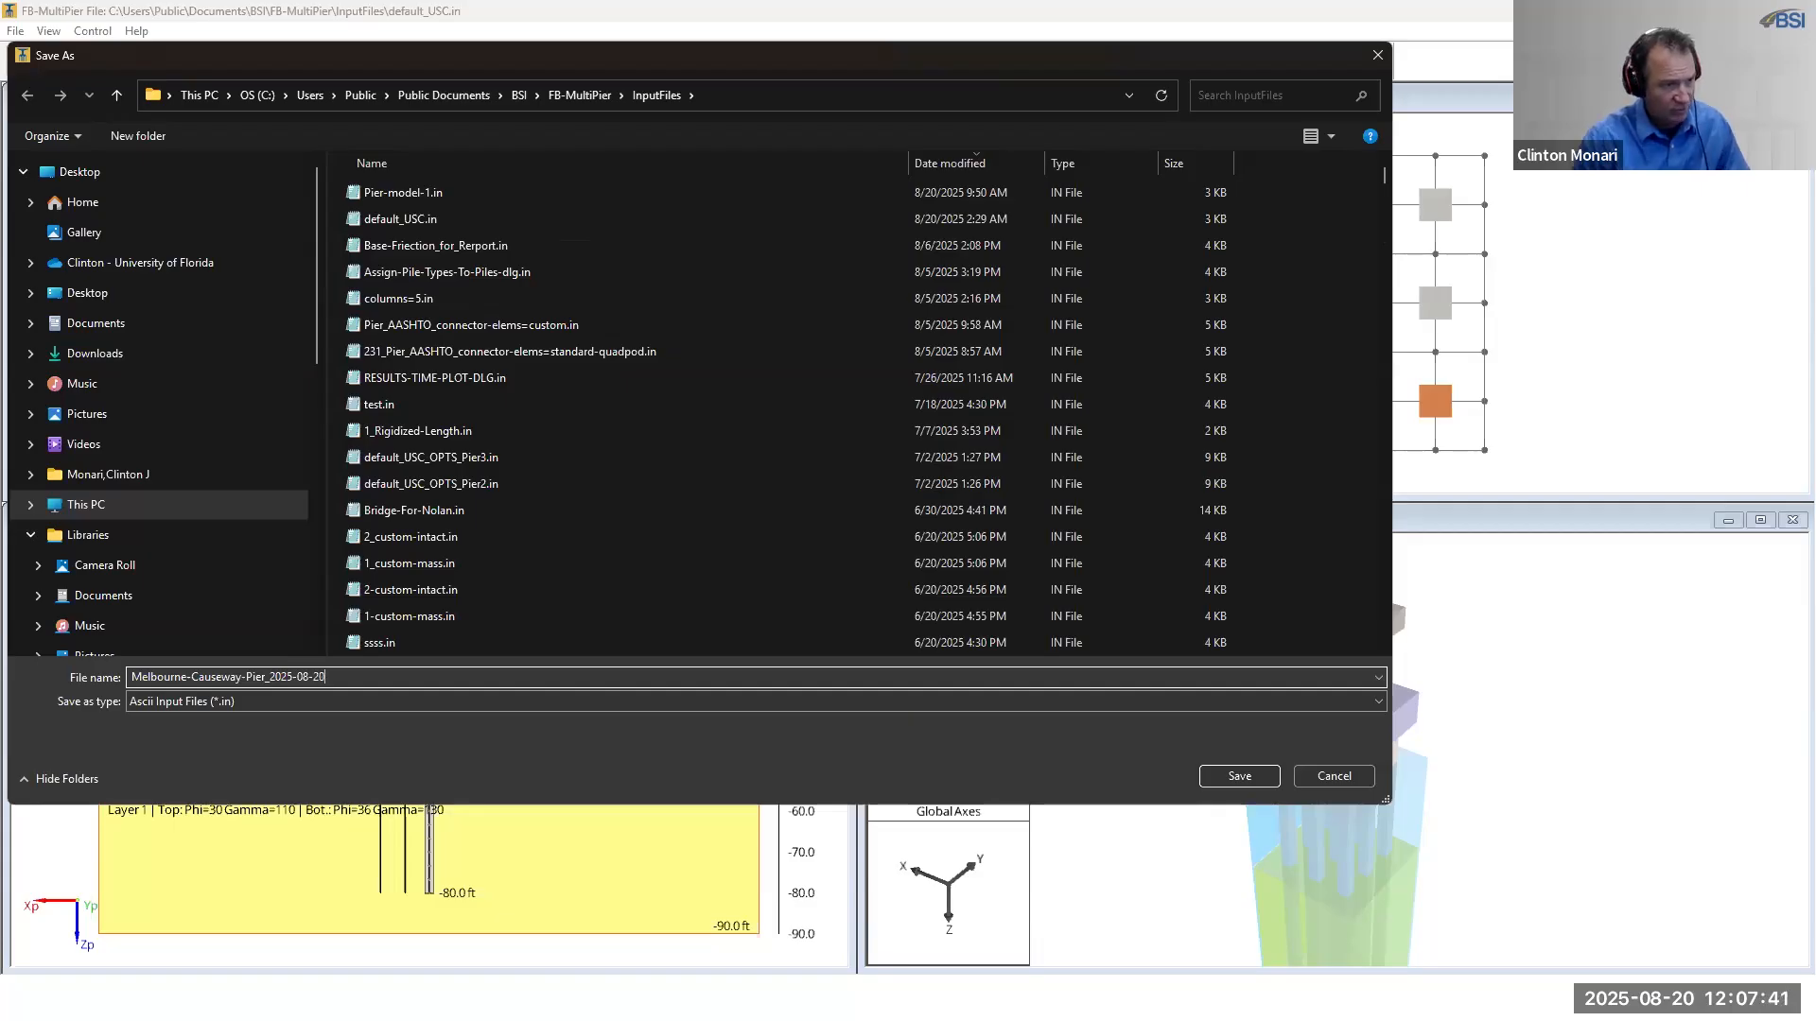
pyautogui.click(1240, 776)
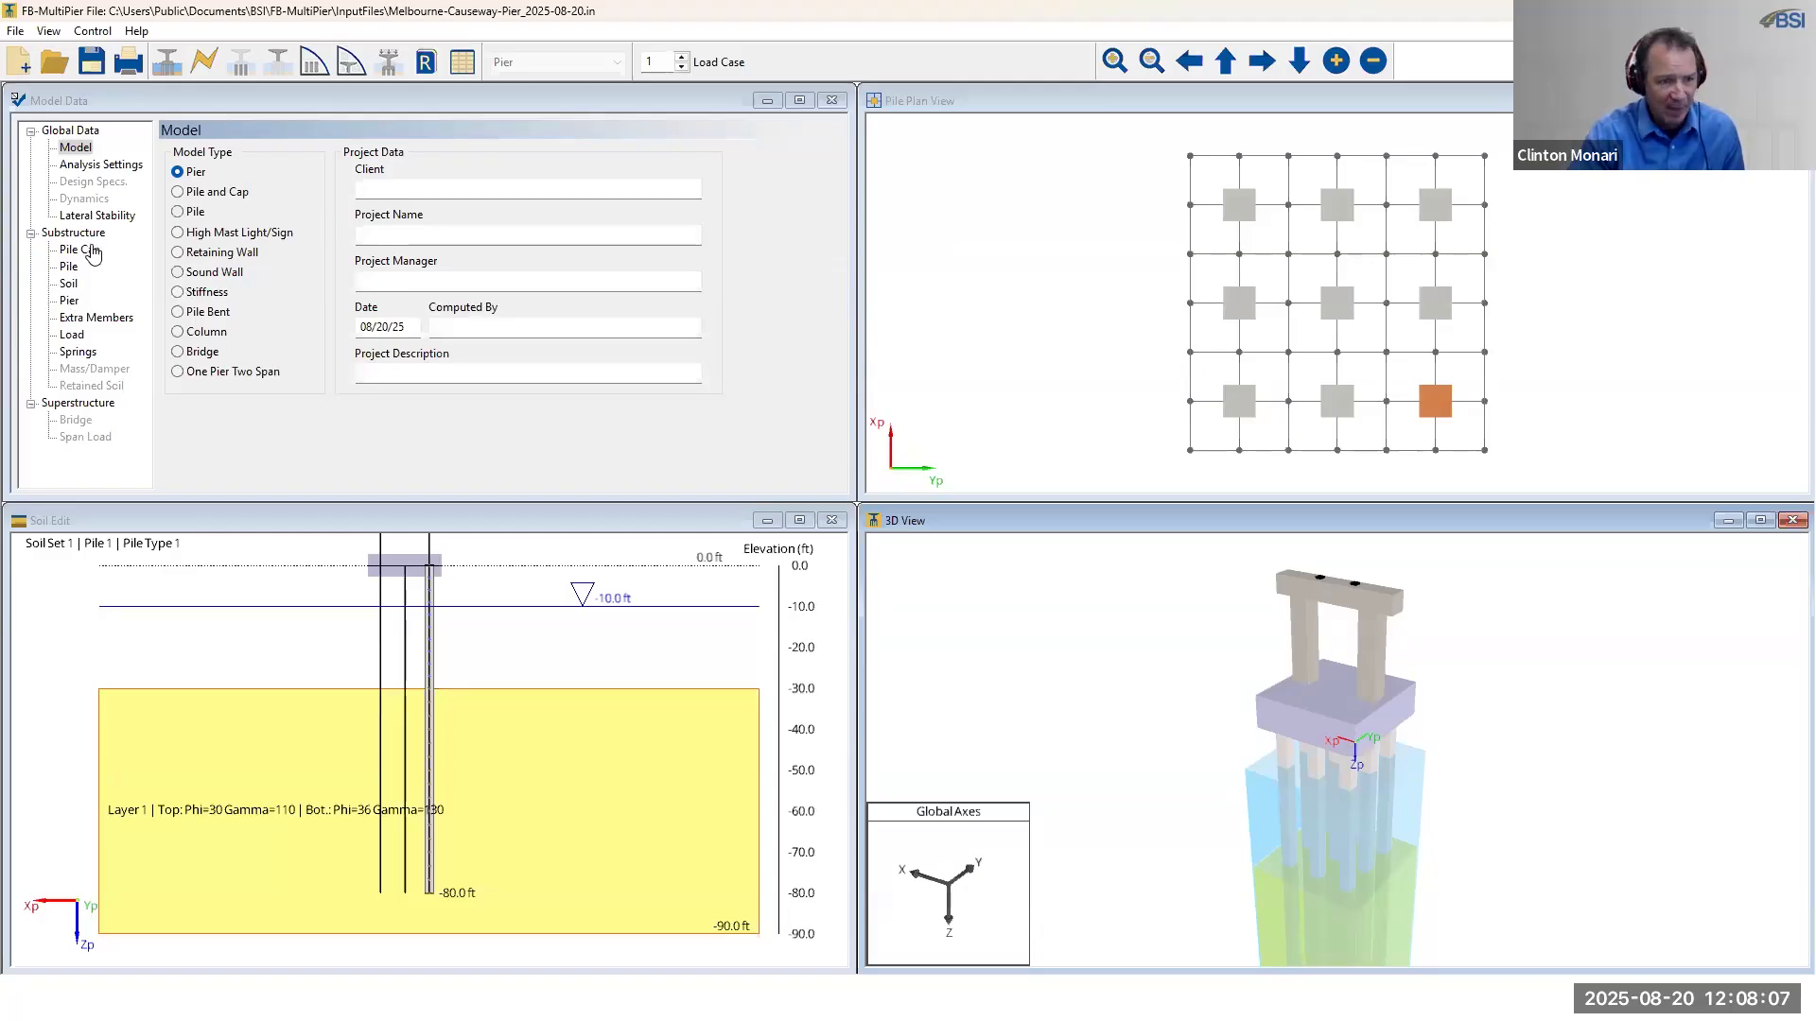
# - Set the pile cap mesh to 34 grid lines in the Xp direction and acknowledge the pile geometry warning
pyautogui.click(84, 249)
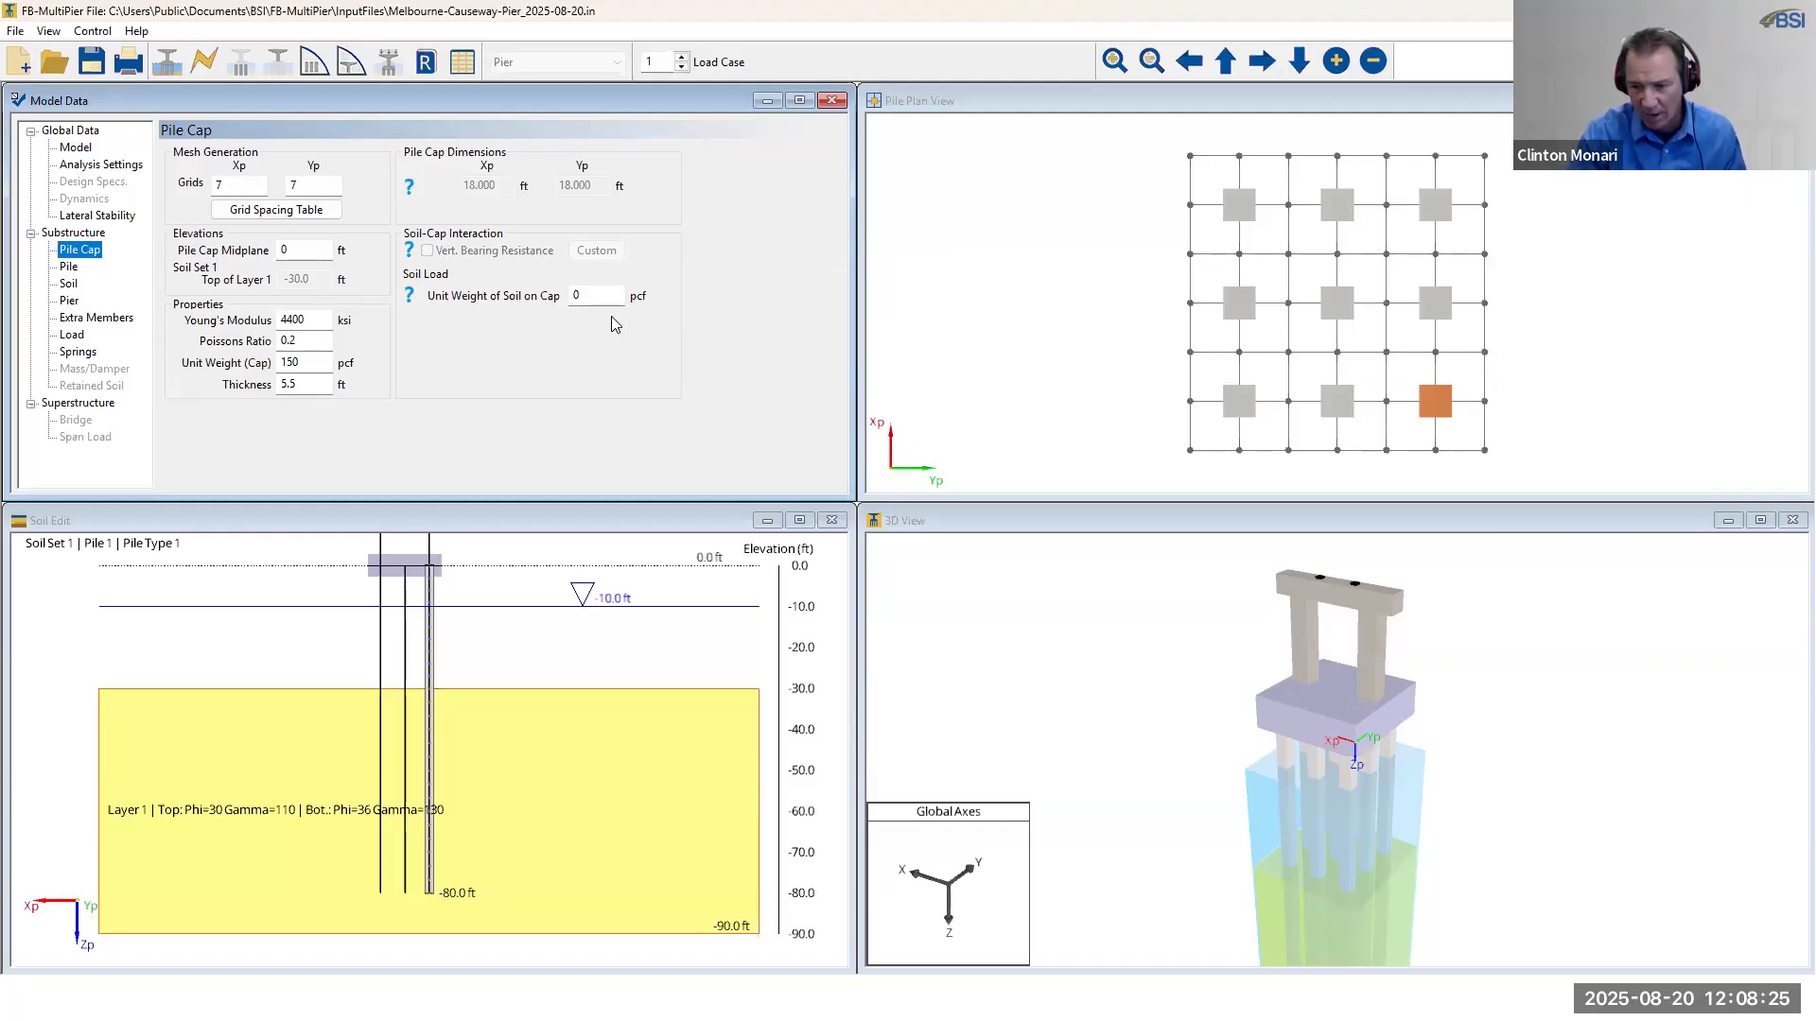
pyautogui.doubleClick(255, 187)
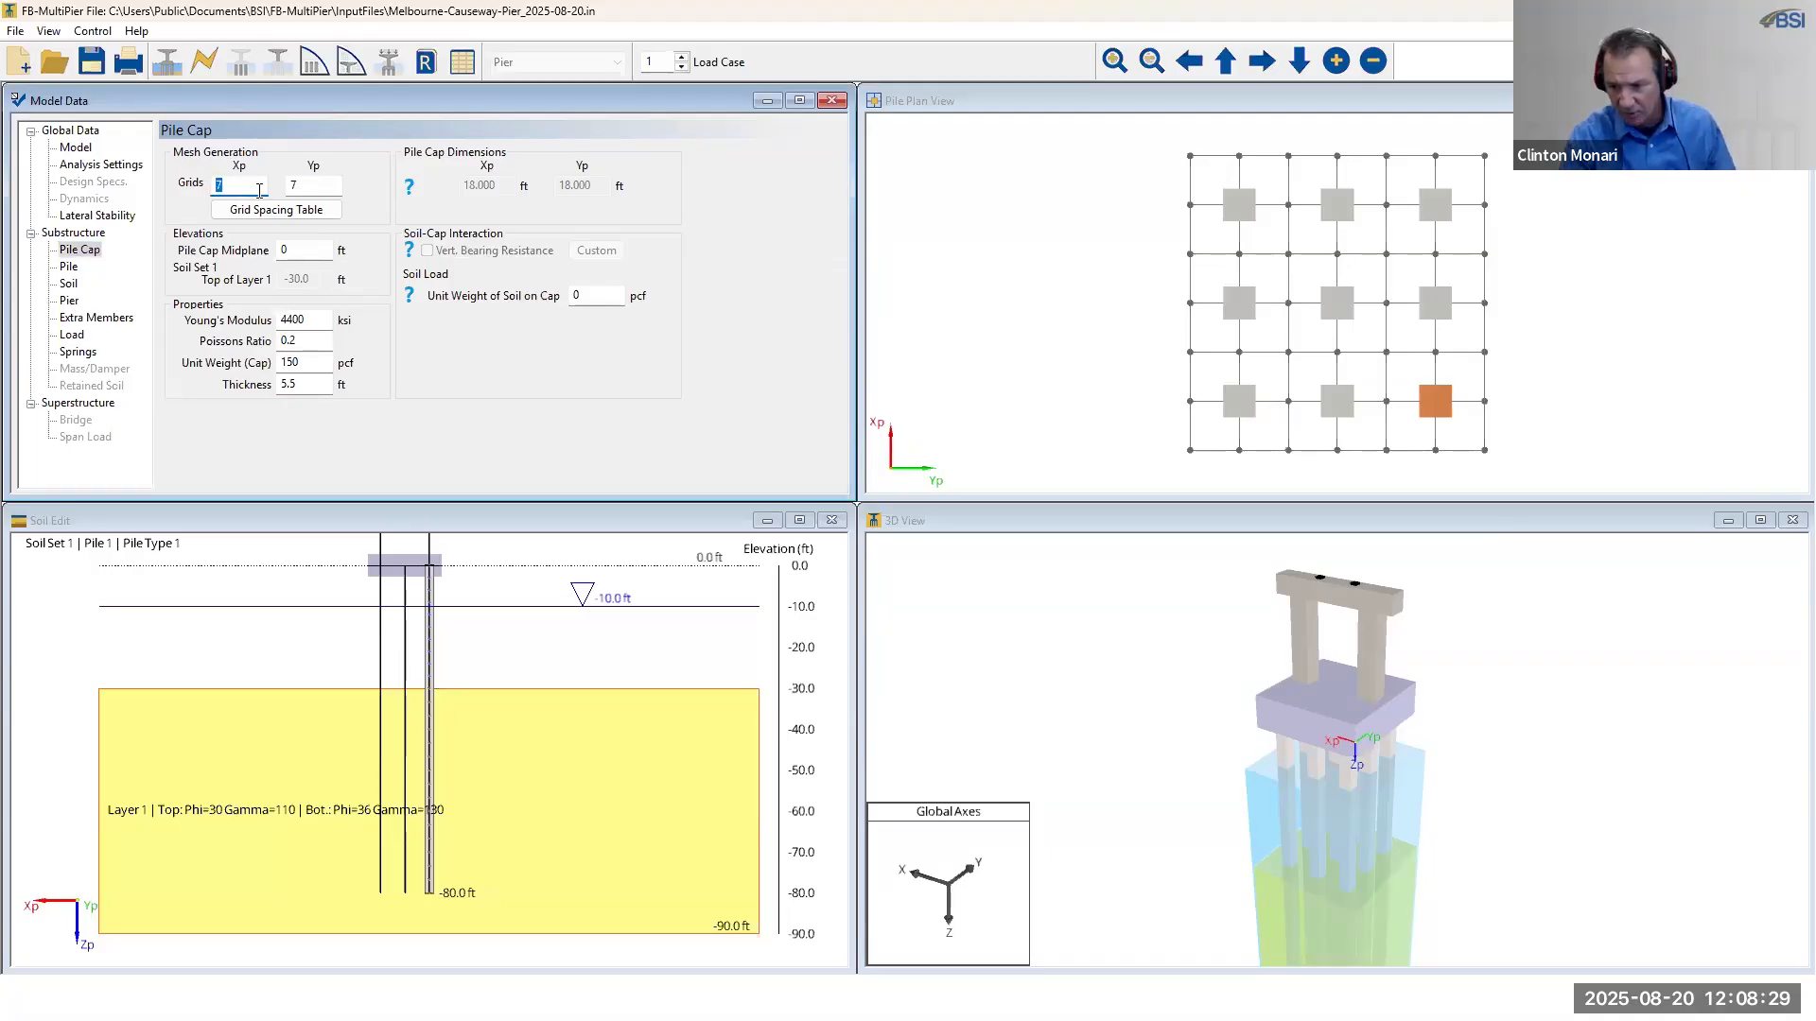
pyautogui.write('34')
pyautogui.press('Tab')
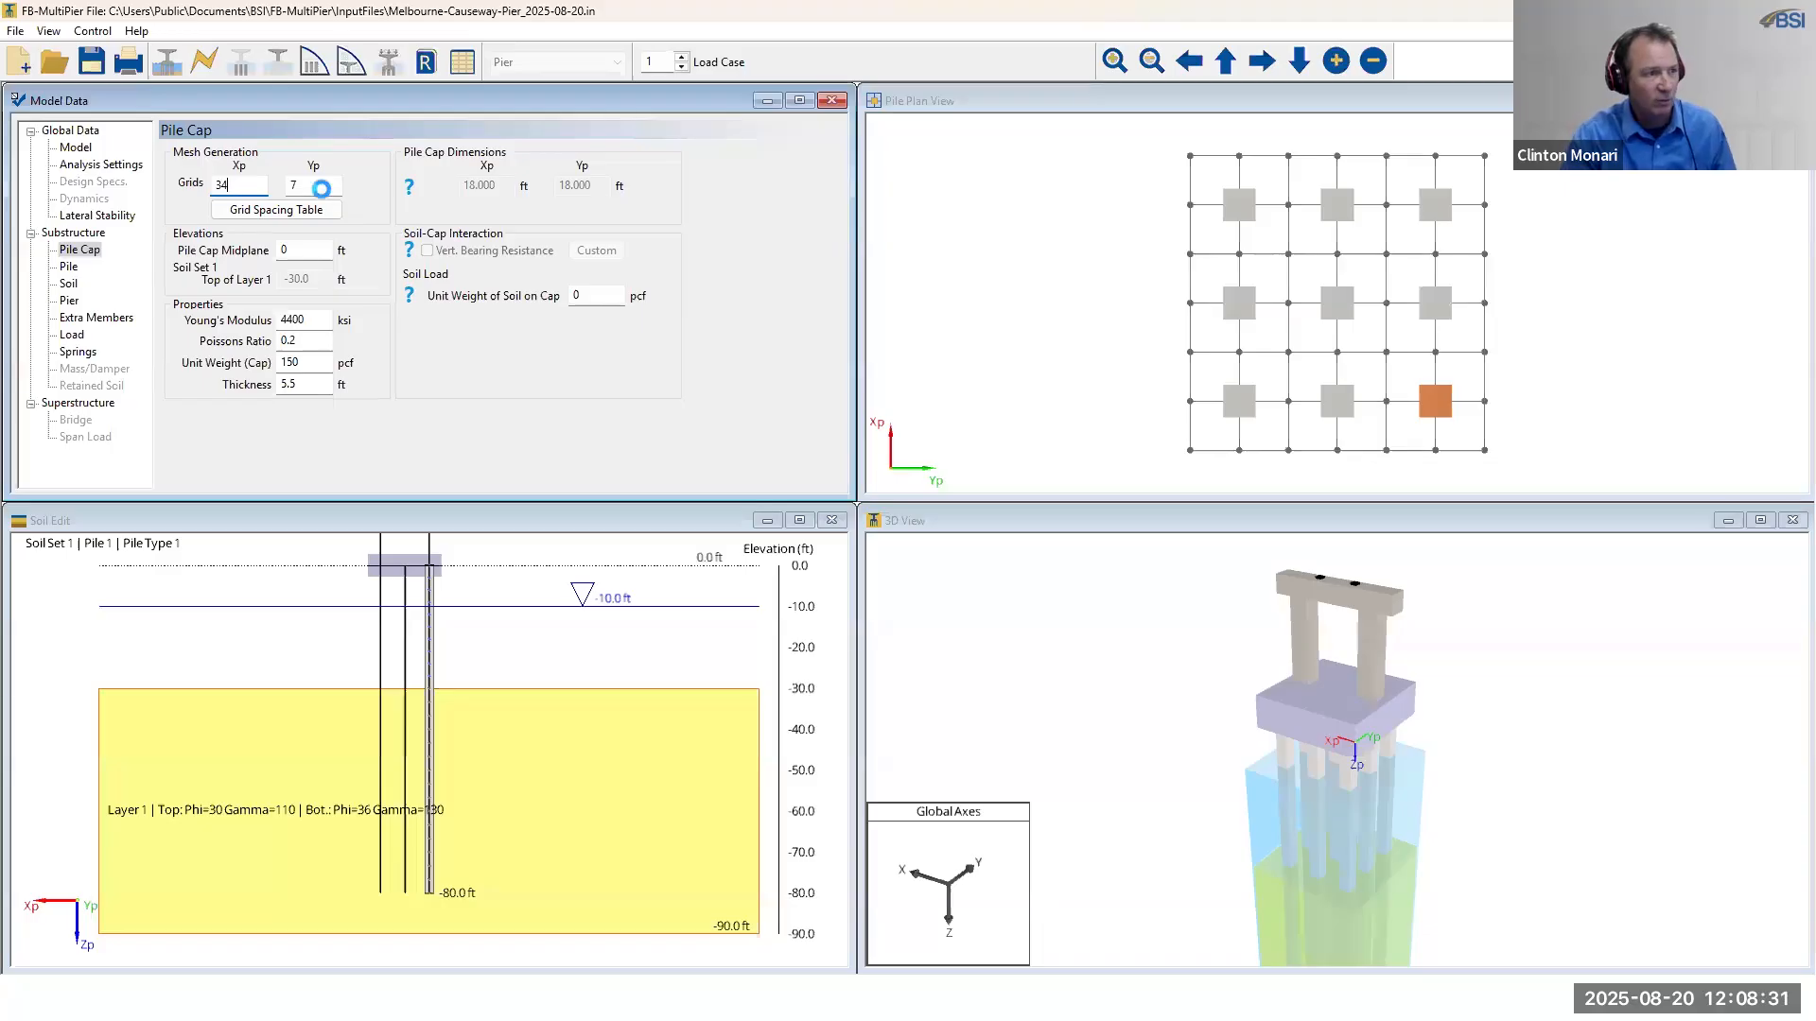
pyautogui.moveTo(1004, 431); pyautogui.dragTo(989, 423)
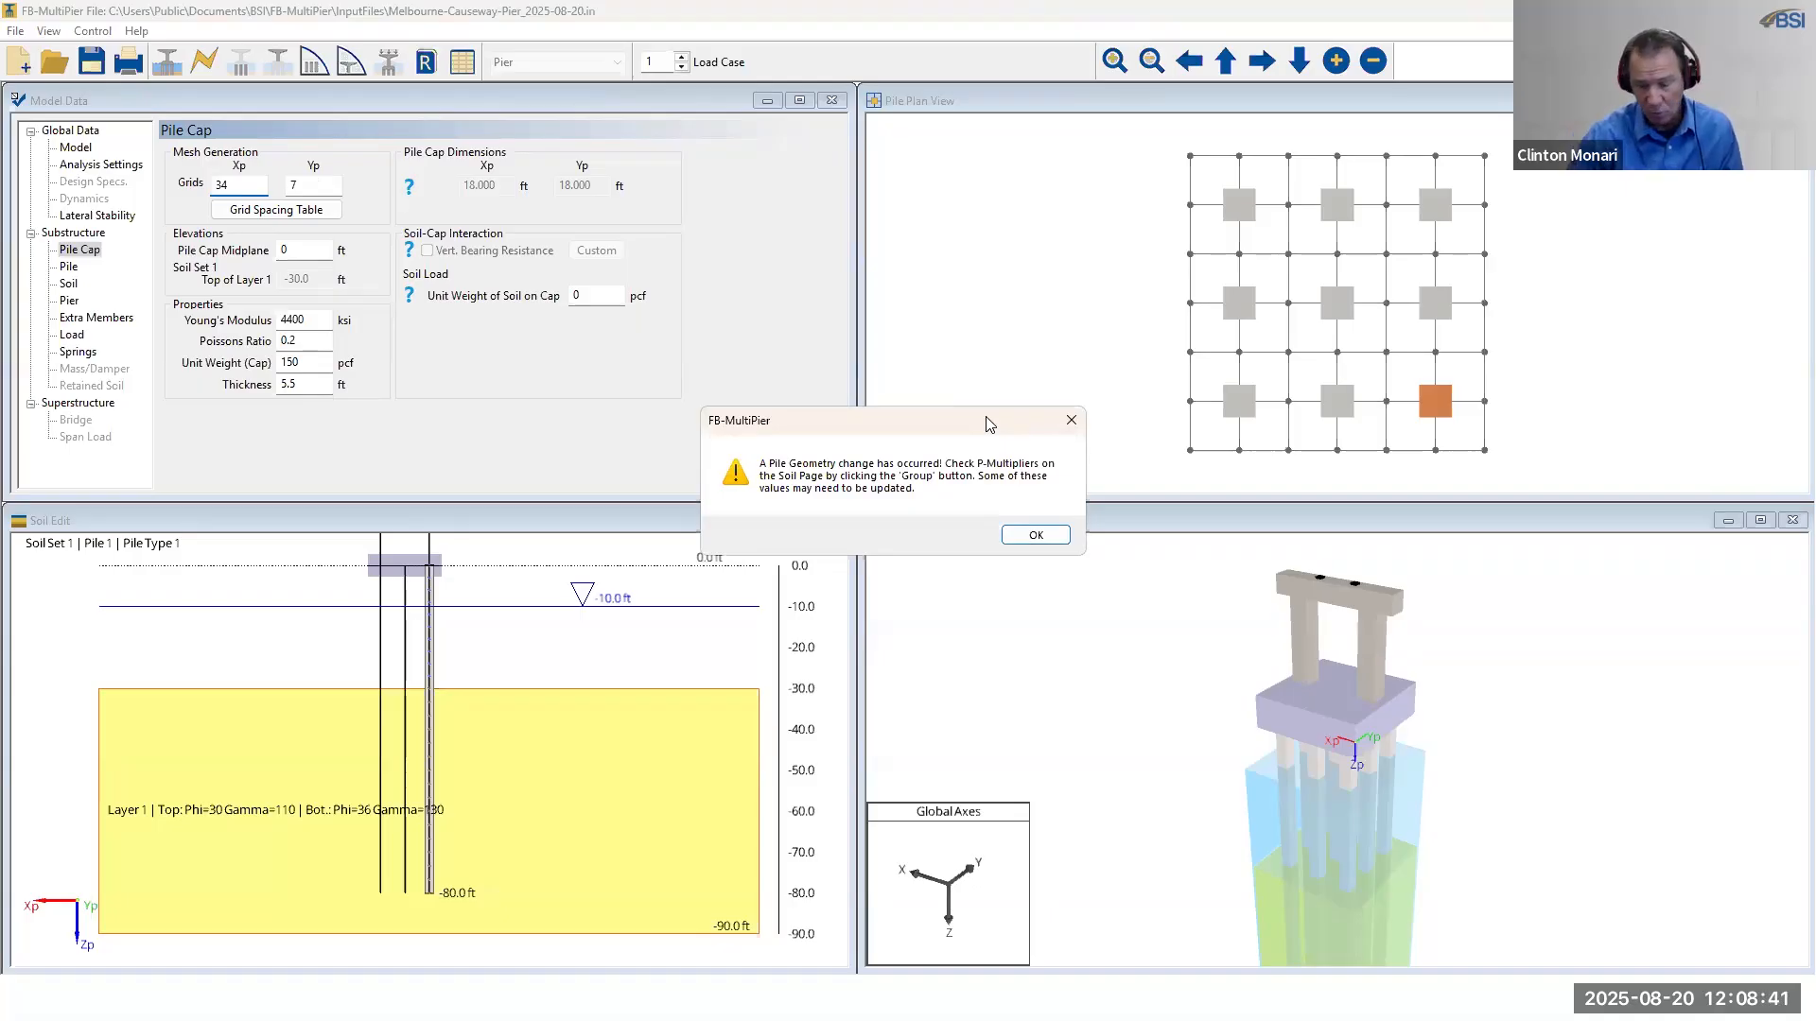
pyautogui.click(1035, 536)
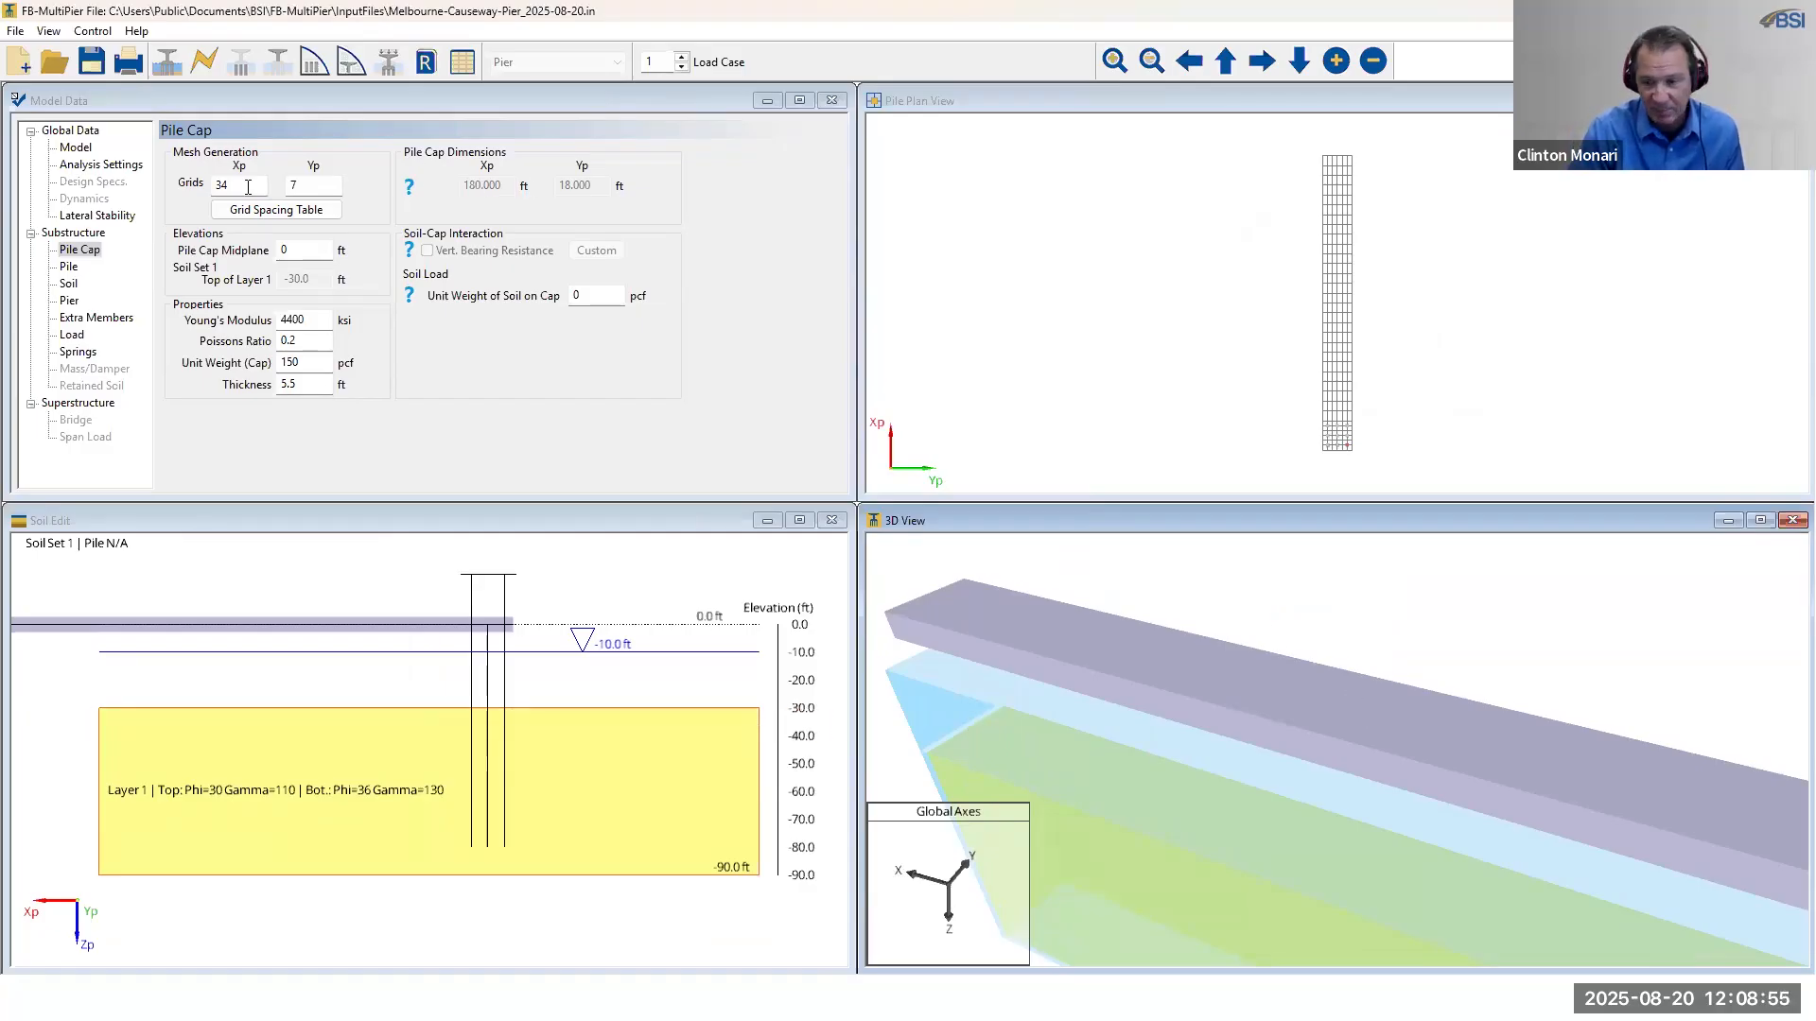
# - Set the pile cap mesh to 17 grid lines in the Yp direction and acknowledge the pile geometry warning
pyautogui.doubleClick(331, 189)
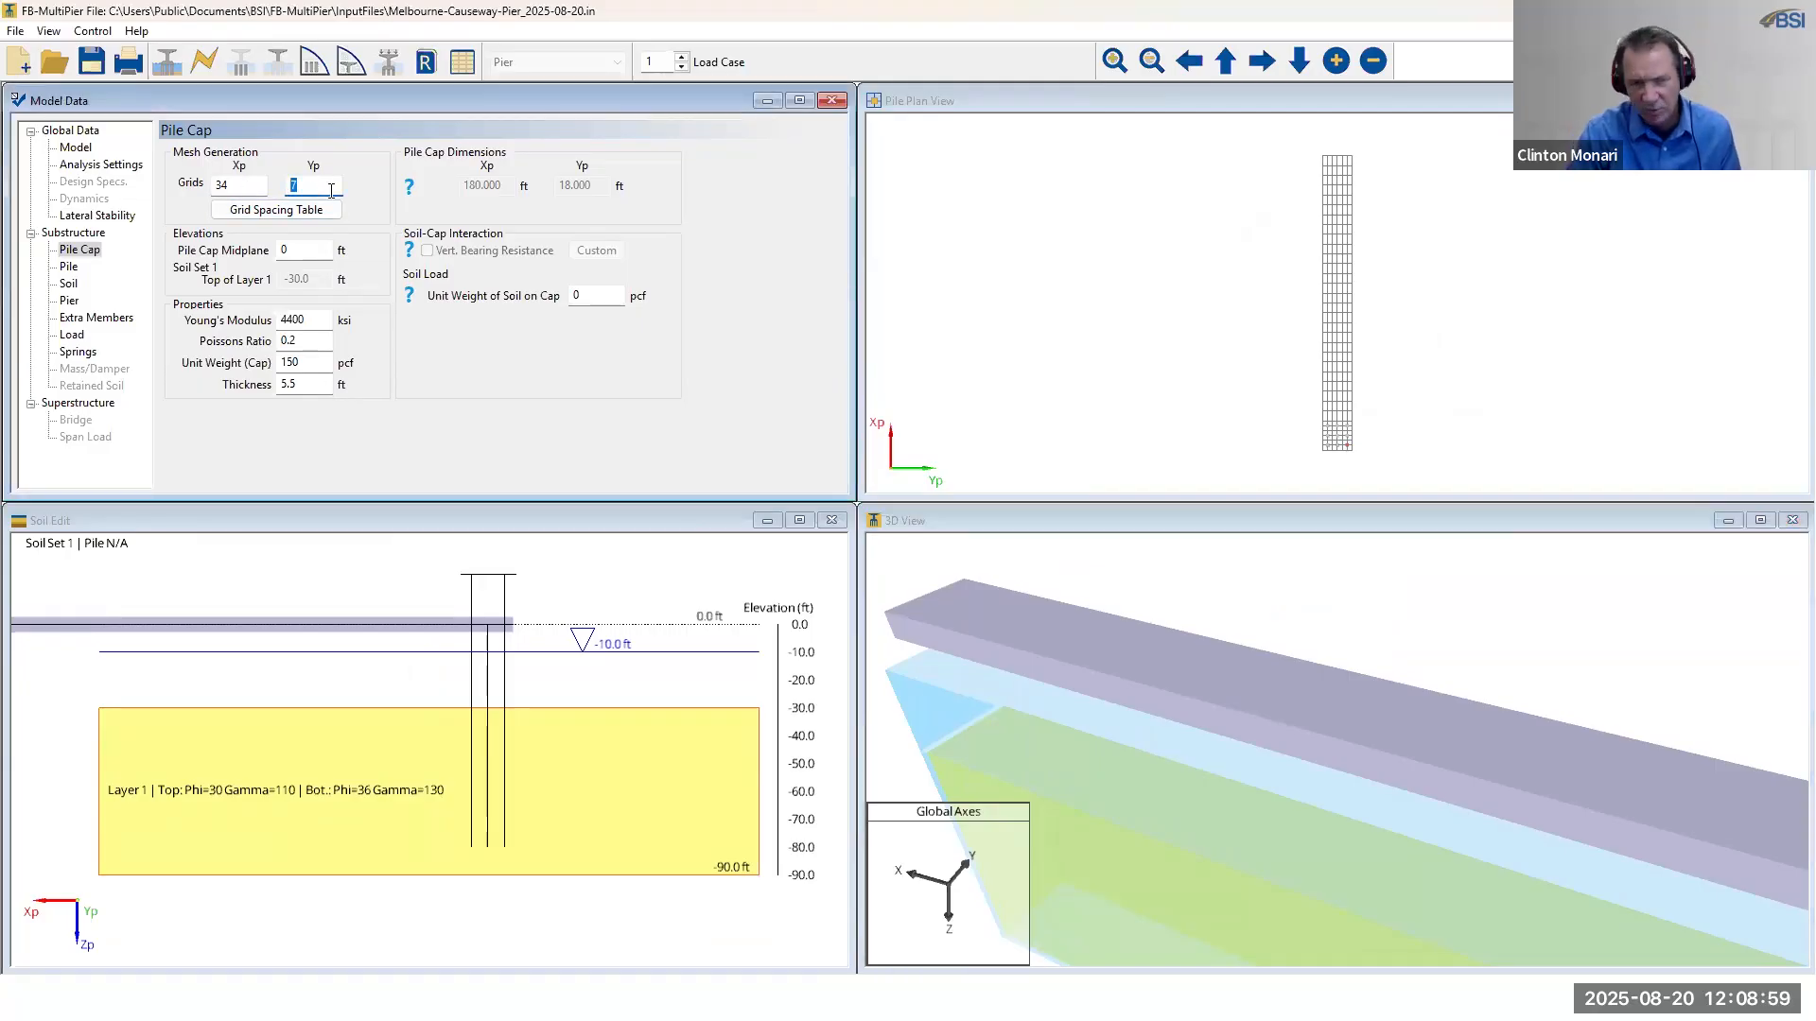
pyautogui.write('17')
pyautogui.click(251, 189)
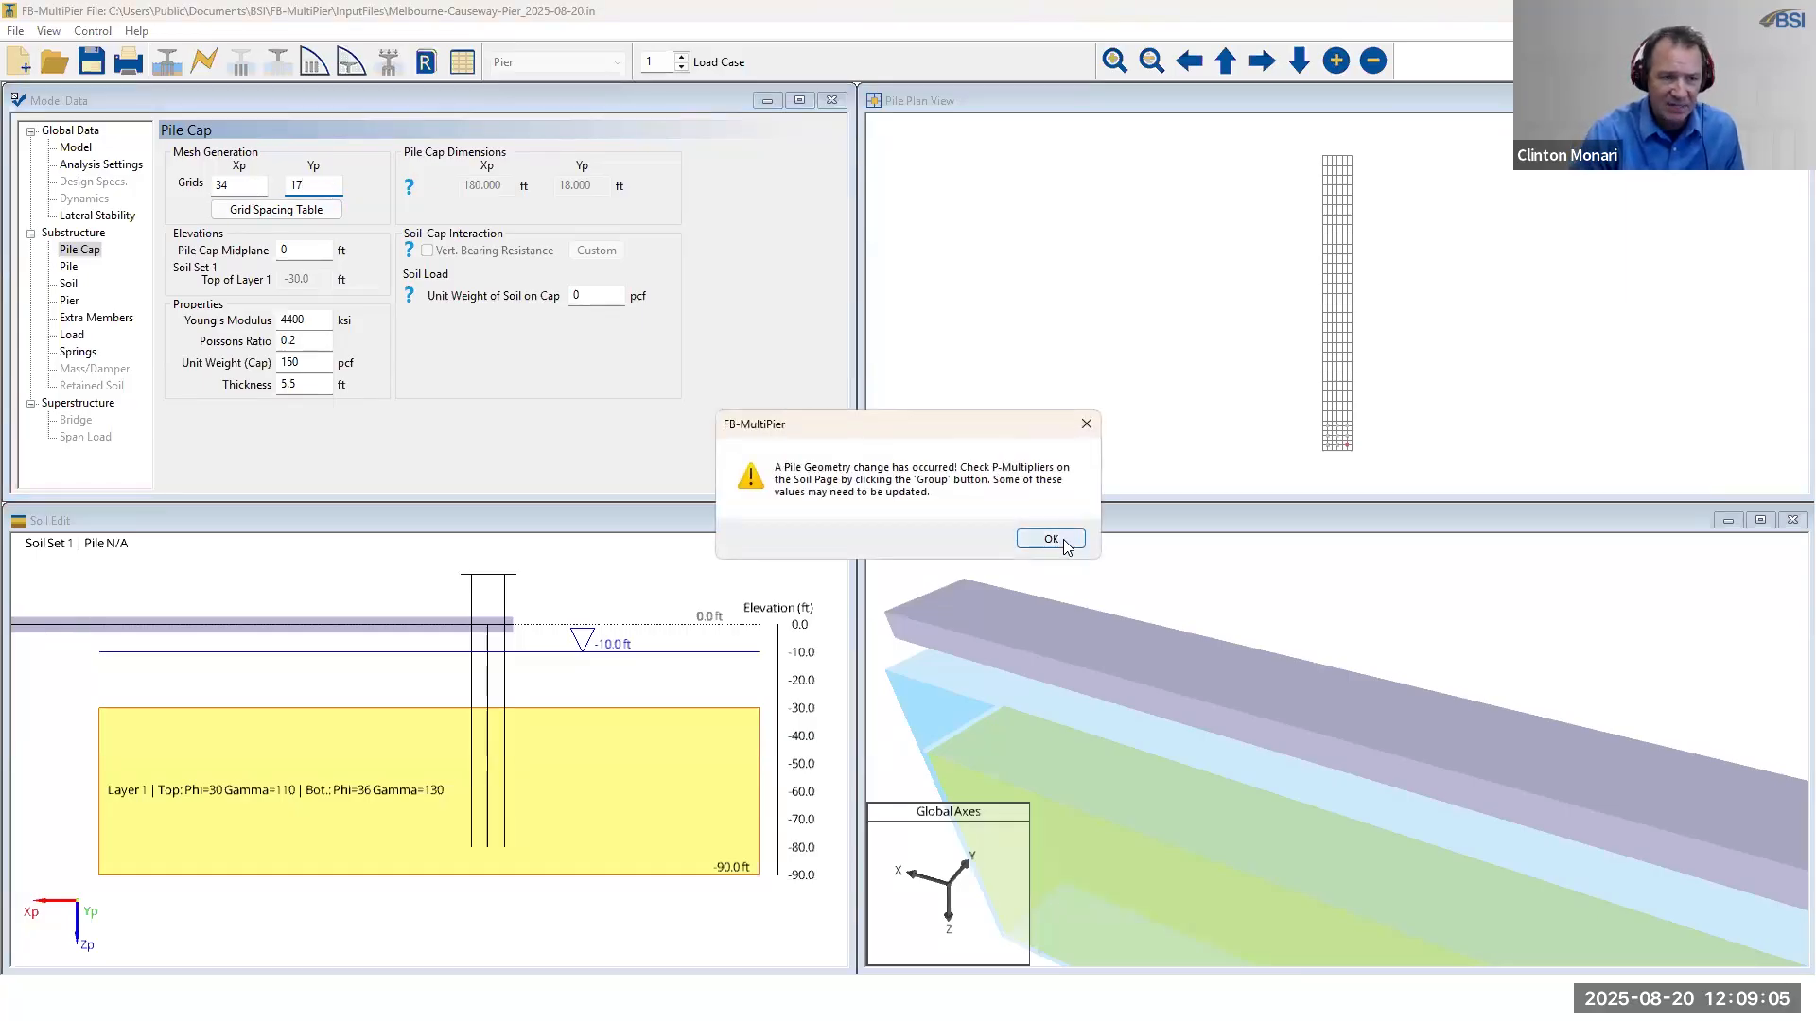
pyautogui.click(1063, 544)
pyautogui.moveTo(1386, 683); pyautogui.dragTo(1606, 747)
pyautogui.scroll(-2, 1465, 679)
pyautogui.scroll(-1, 1483, 672)
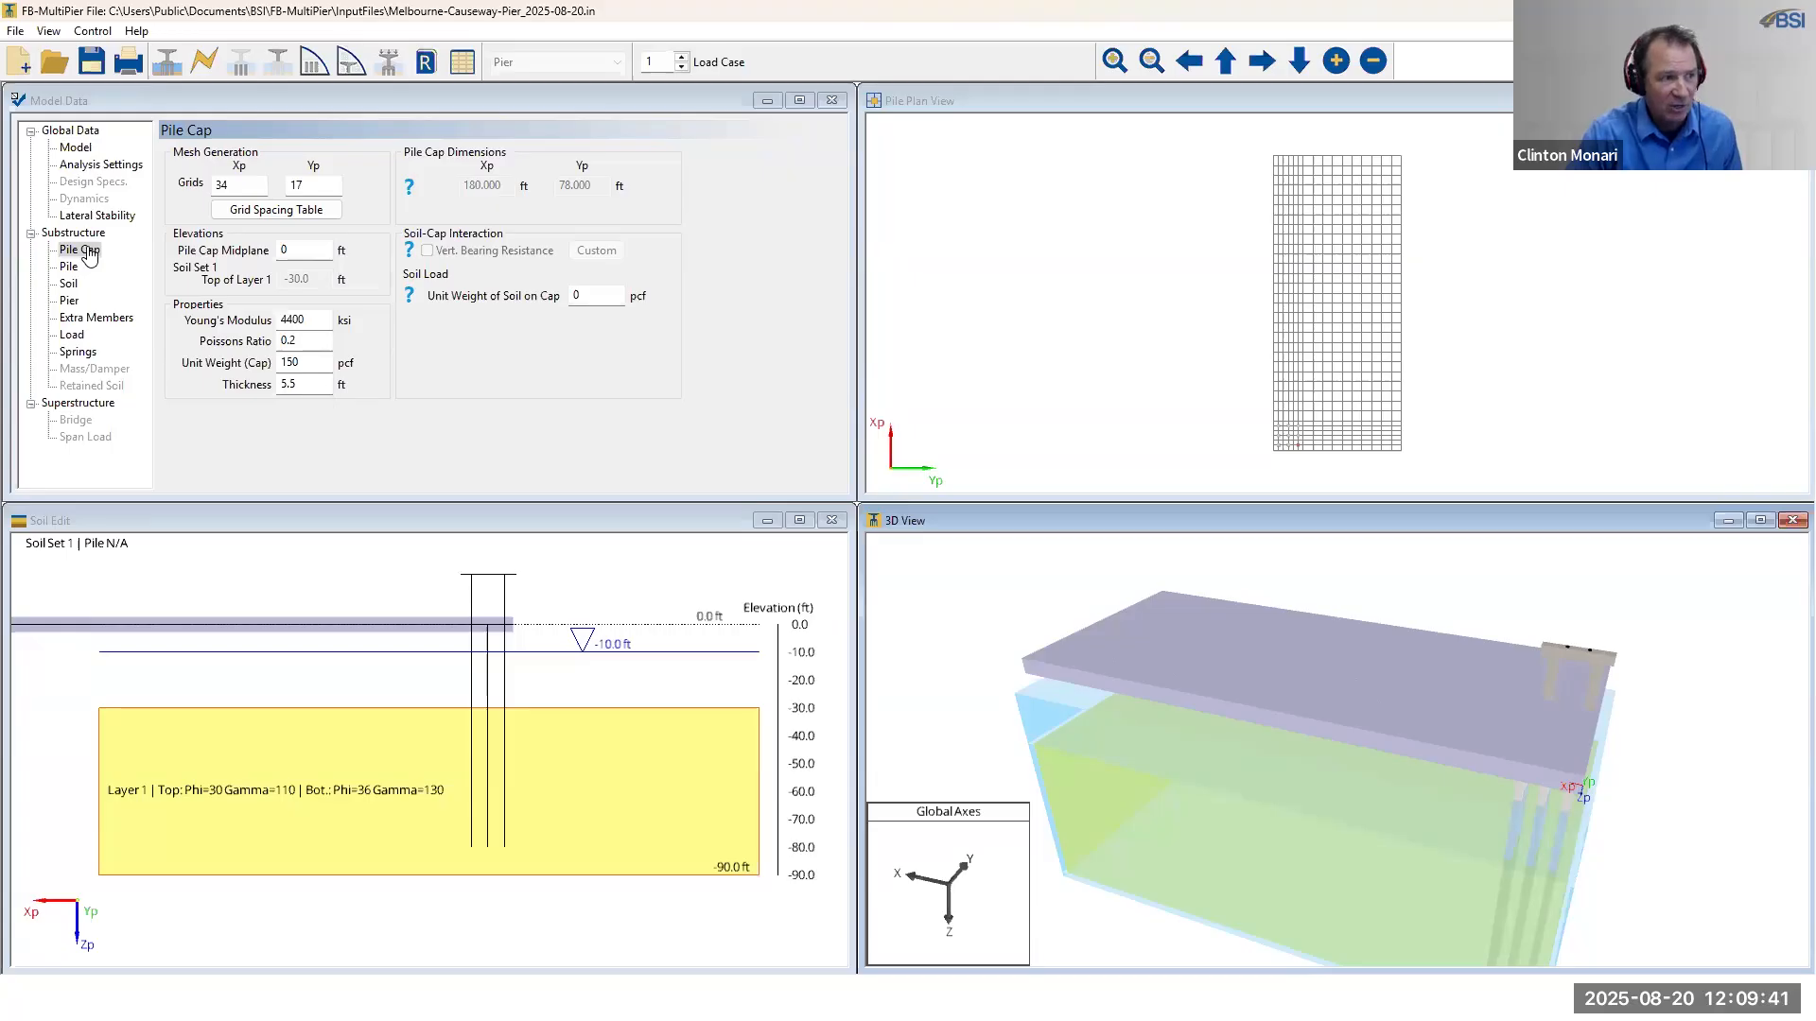
# - Apply a constant Xp grid spacing of 12 in to the pile cap mesh
pyautogui.click(276, 209)
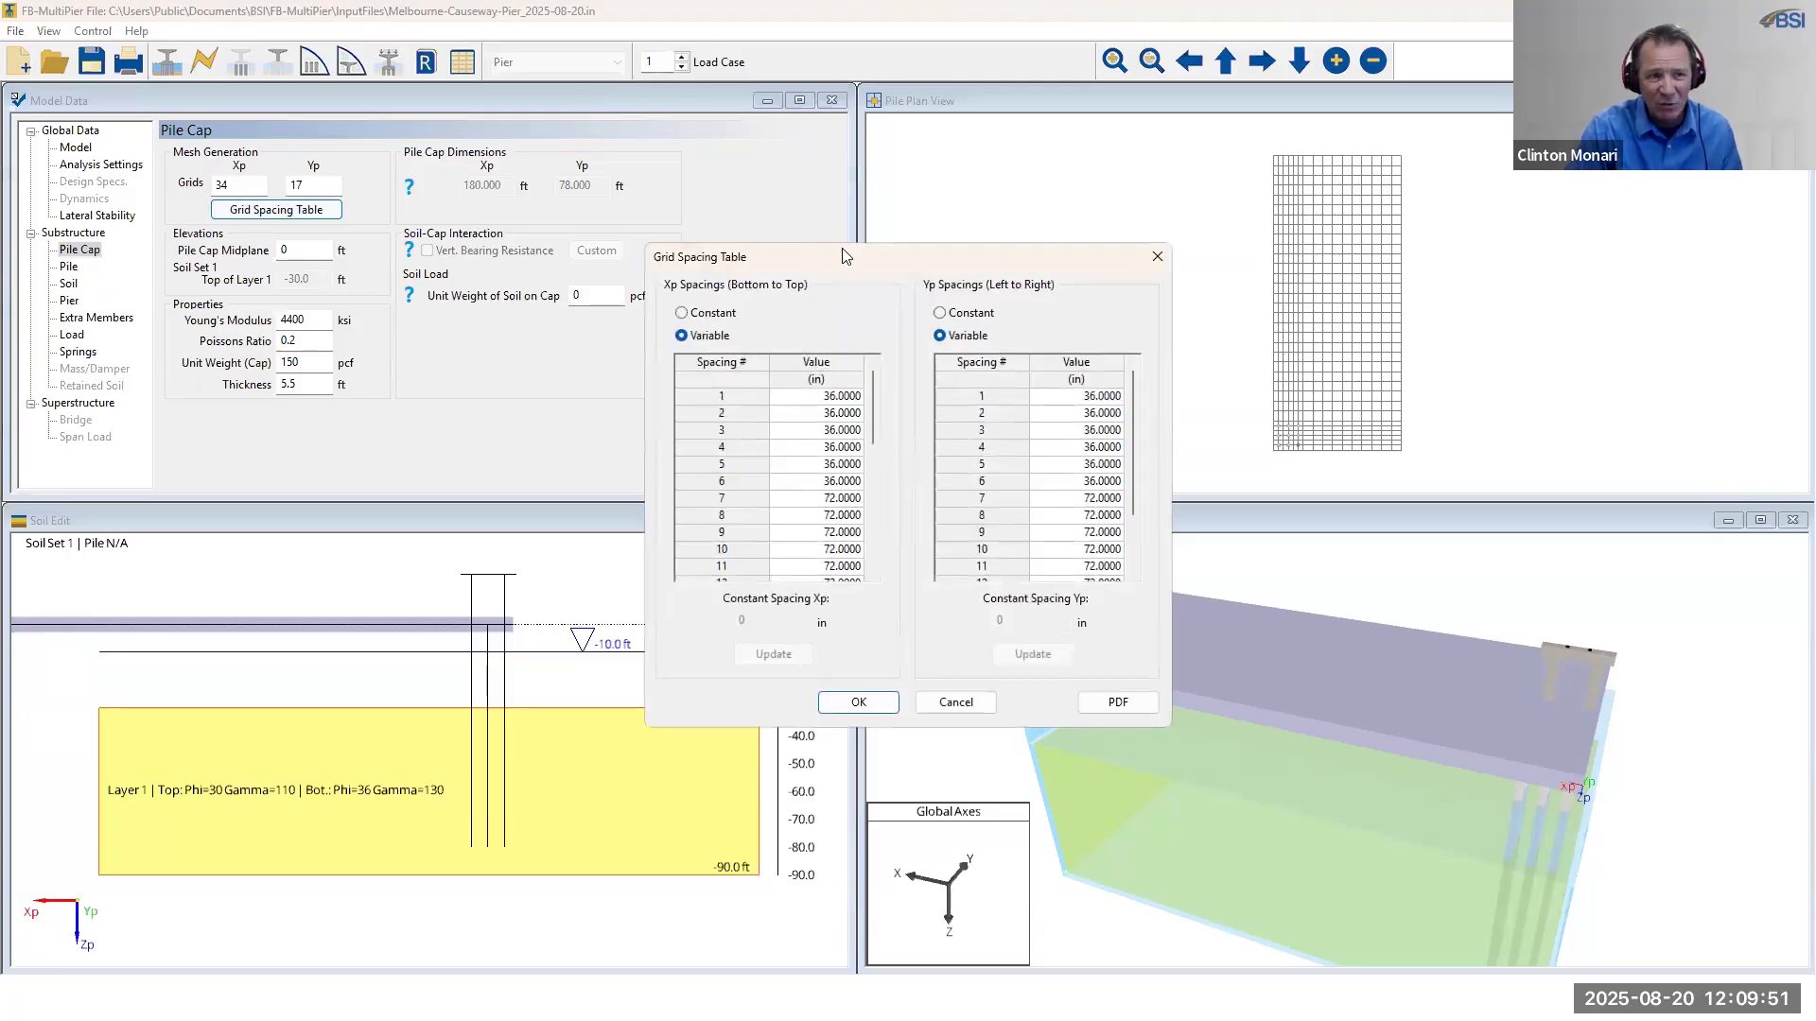
pyautogui.moveTo(836, 255); pyautogui.dragTo(665, 269)
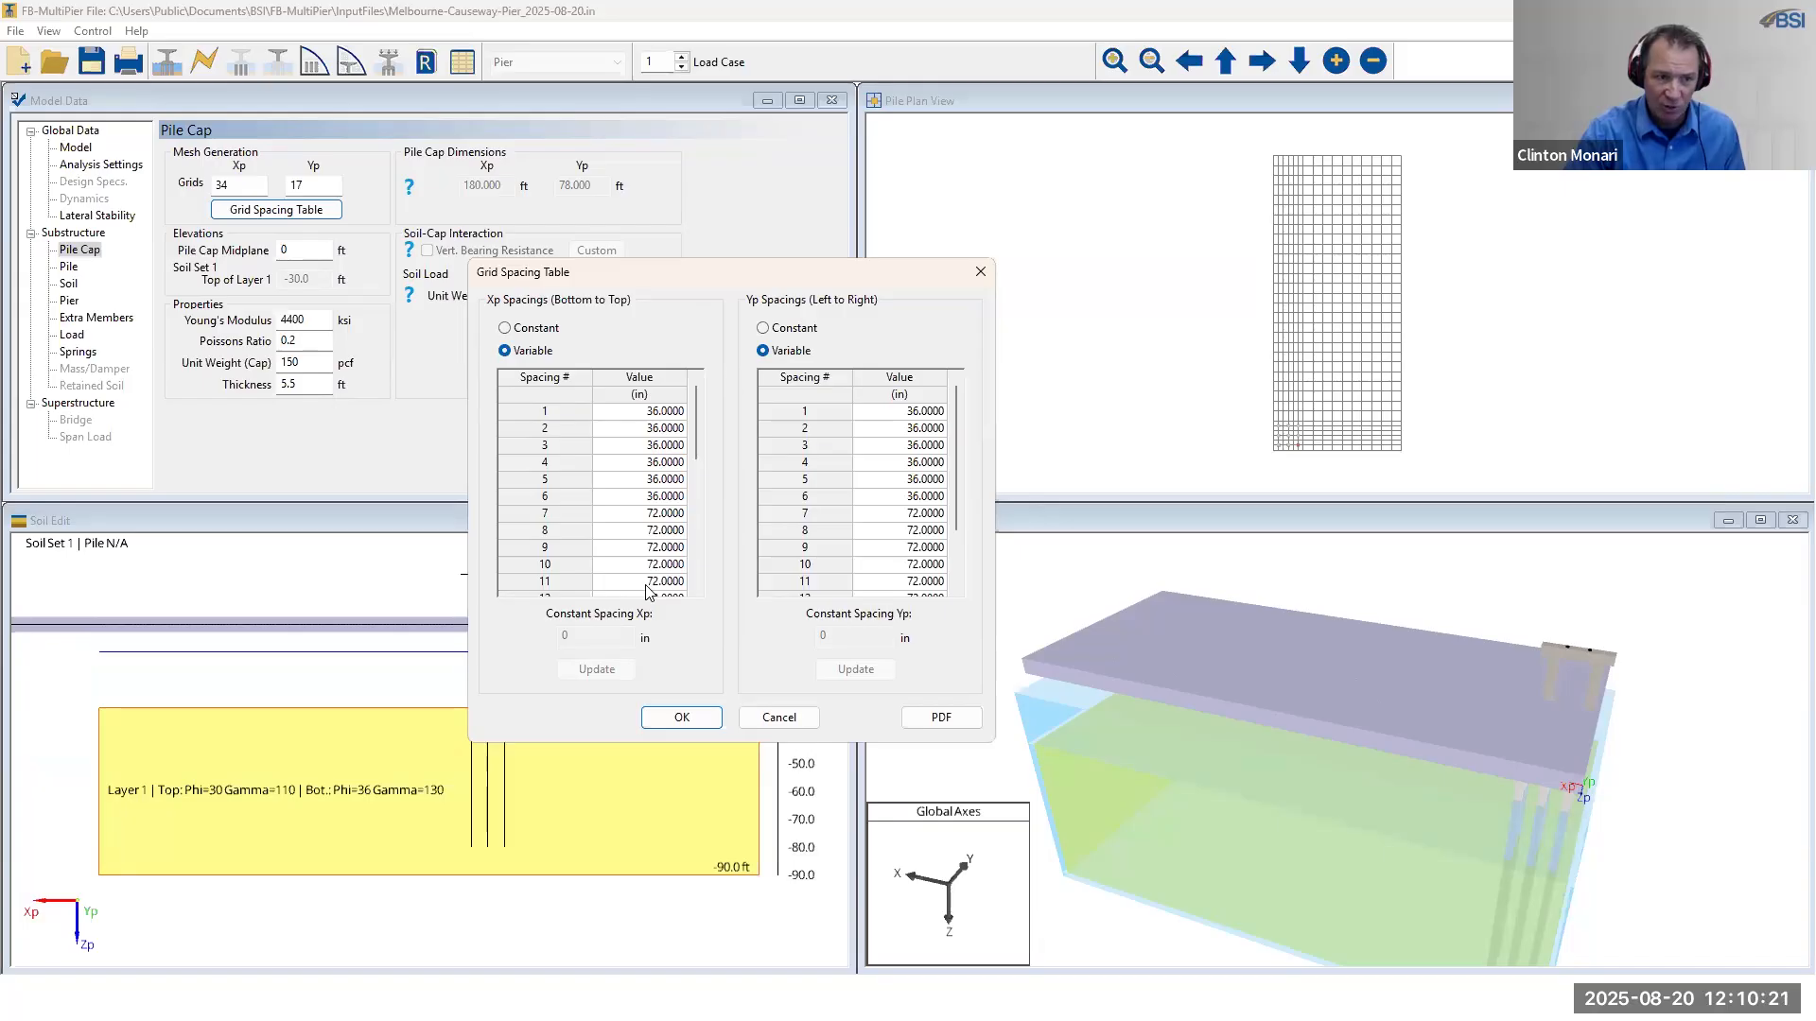
pyautogui.click(536, 329)
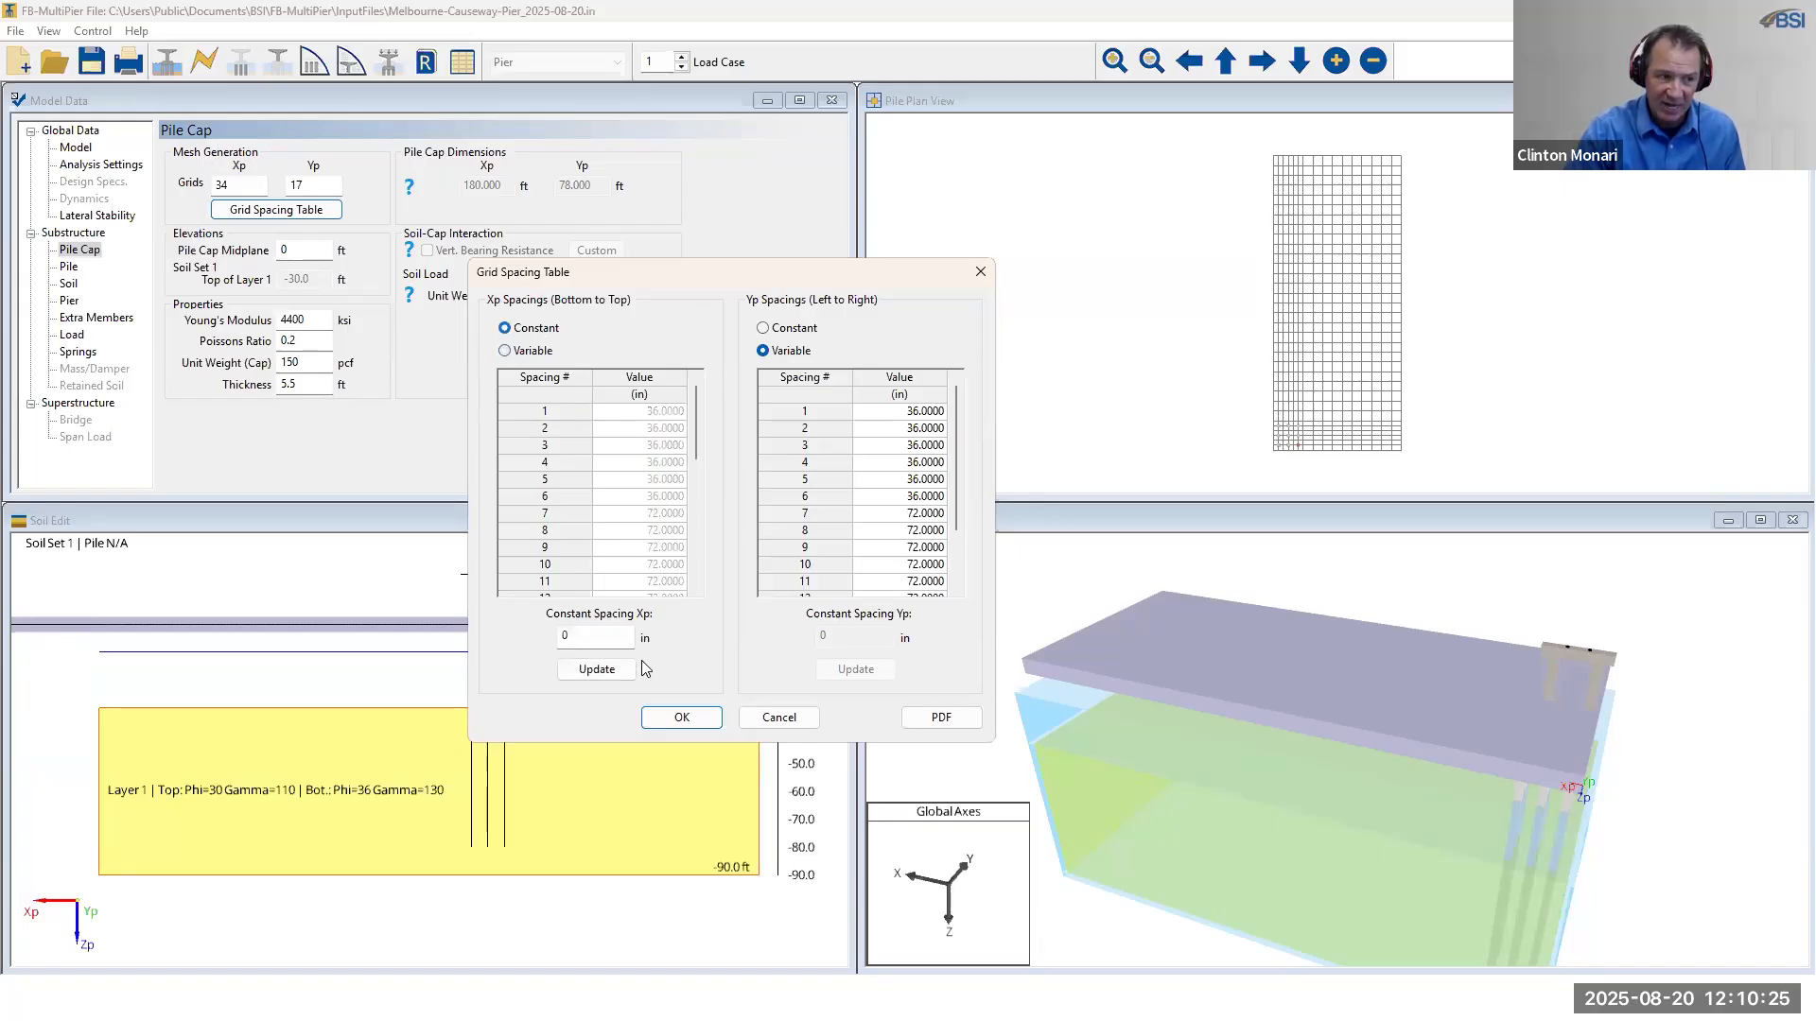
pyautogui.moveTo(613, 641); pyautogui.dragTo(552, 643)
pyautogui.write('12')
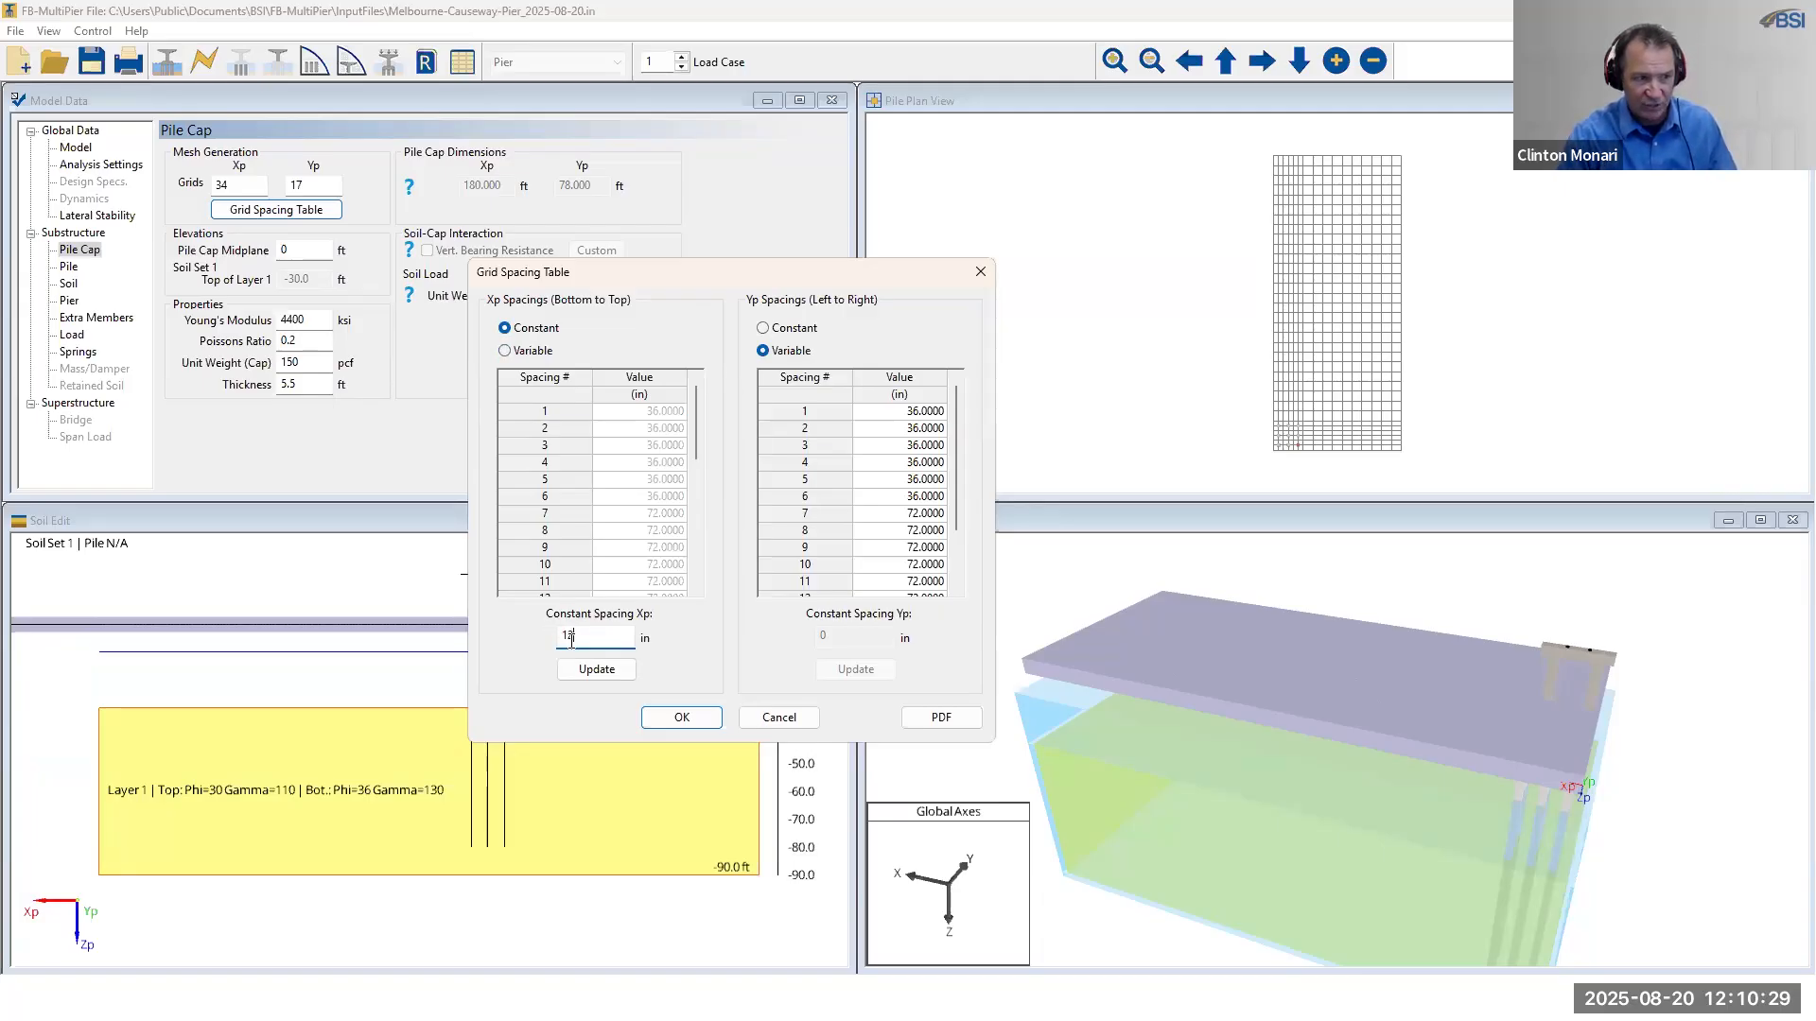
pyautogui.click(610, 674)
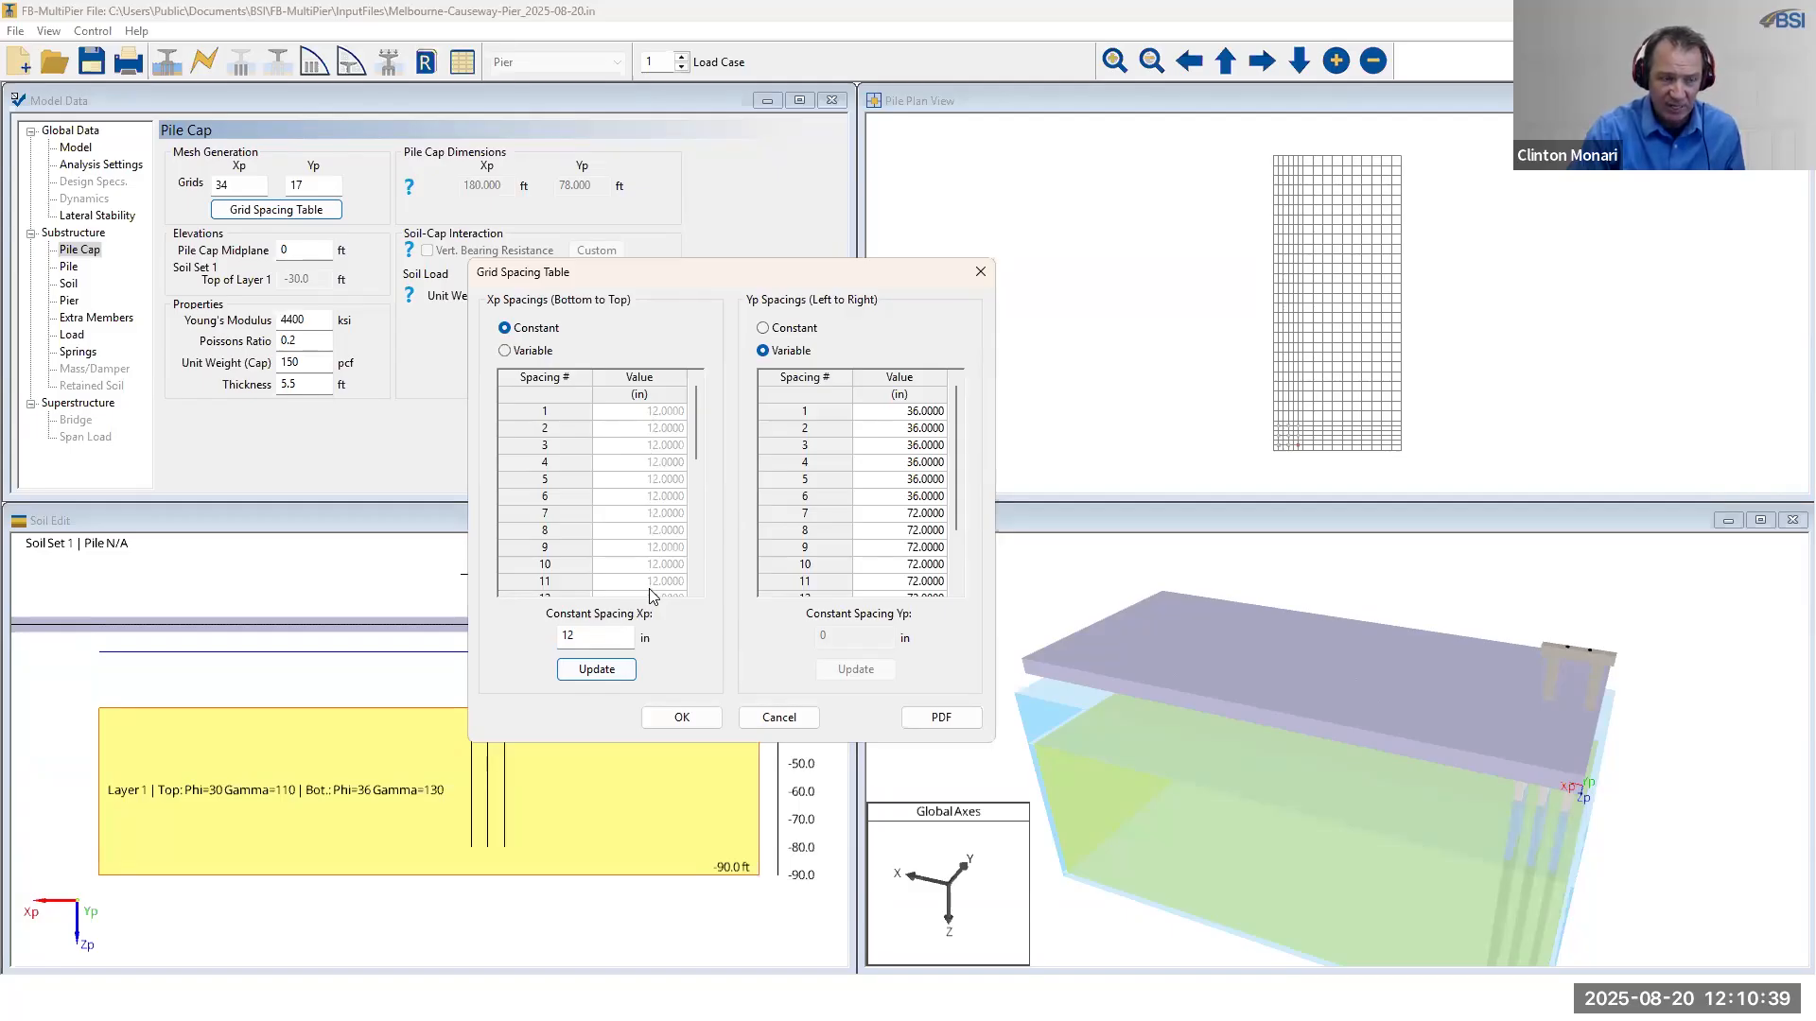
# - Make the Xp grid spacings variable and set spacings 1, 16, 18 and 33 to 9 in
pyautogui.click(528, 353)
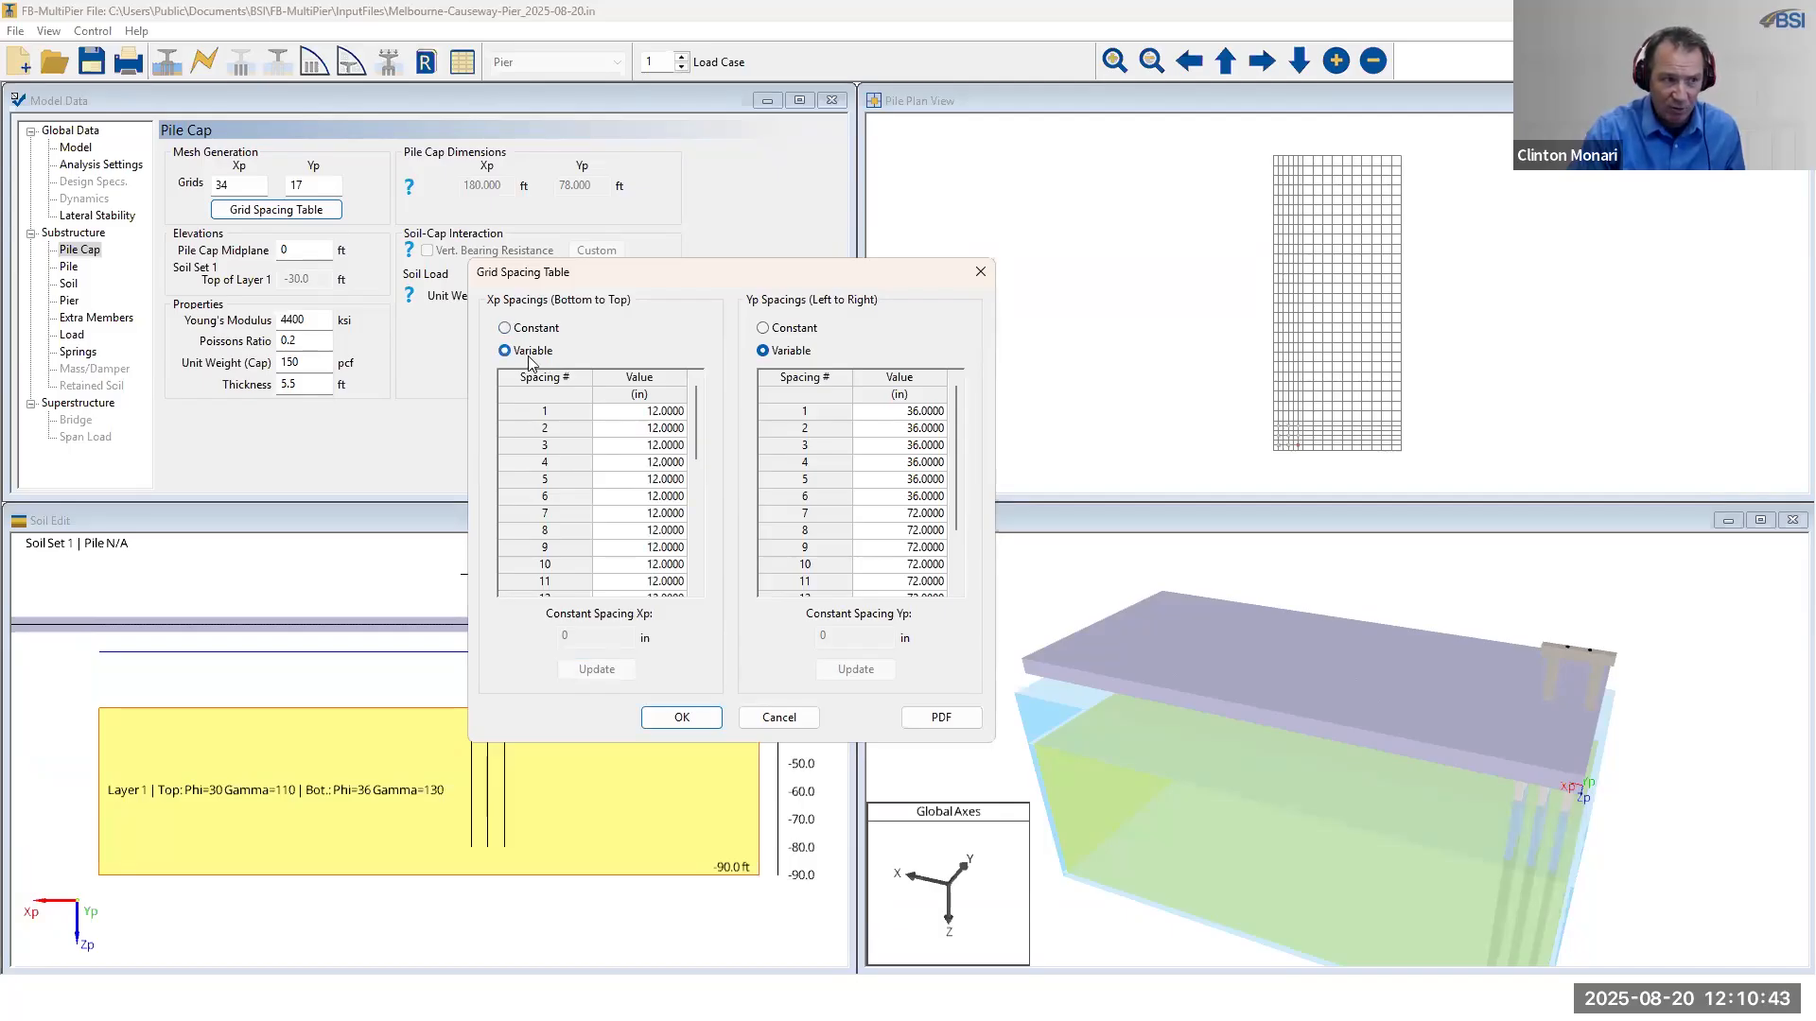
pyautogui.click(666, 414)
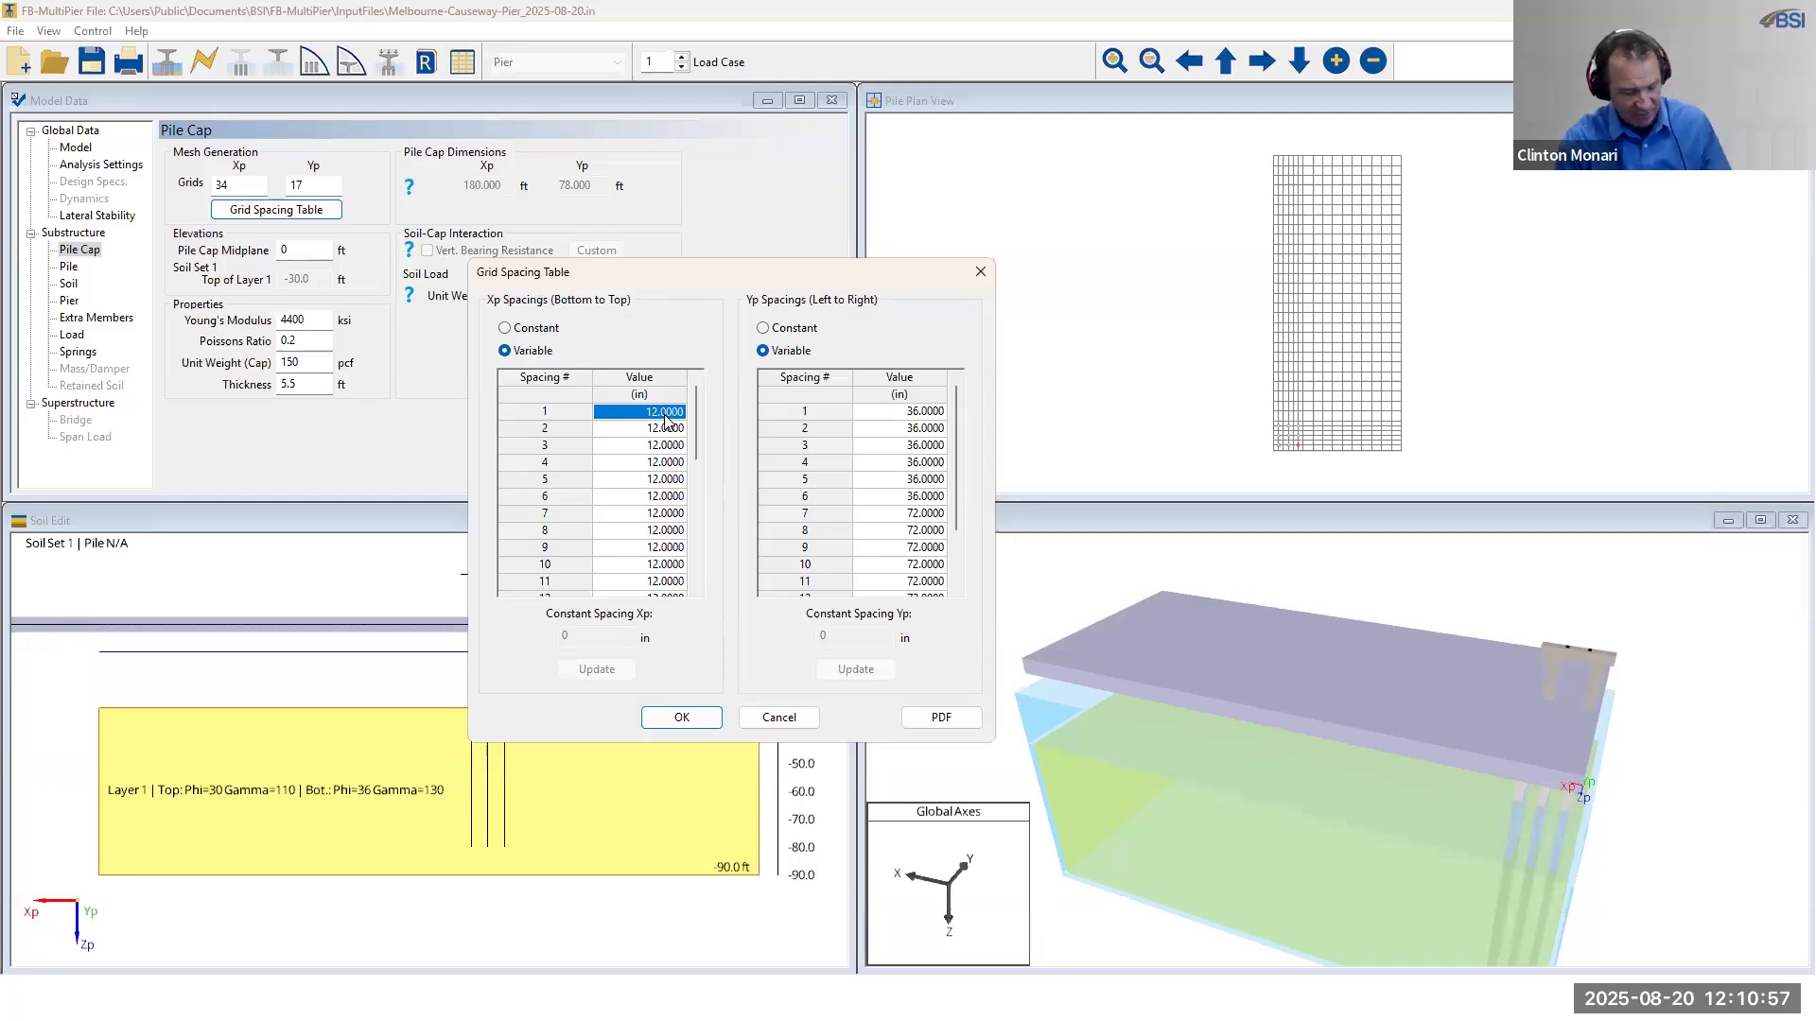
pyautogui.write('9')
pyautogui.moveTo(694, 422); pyautogui.dragTo(694, 481)
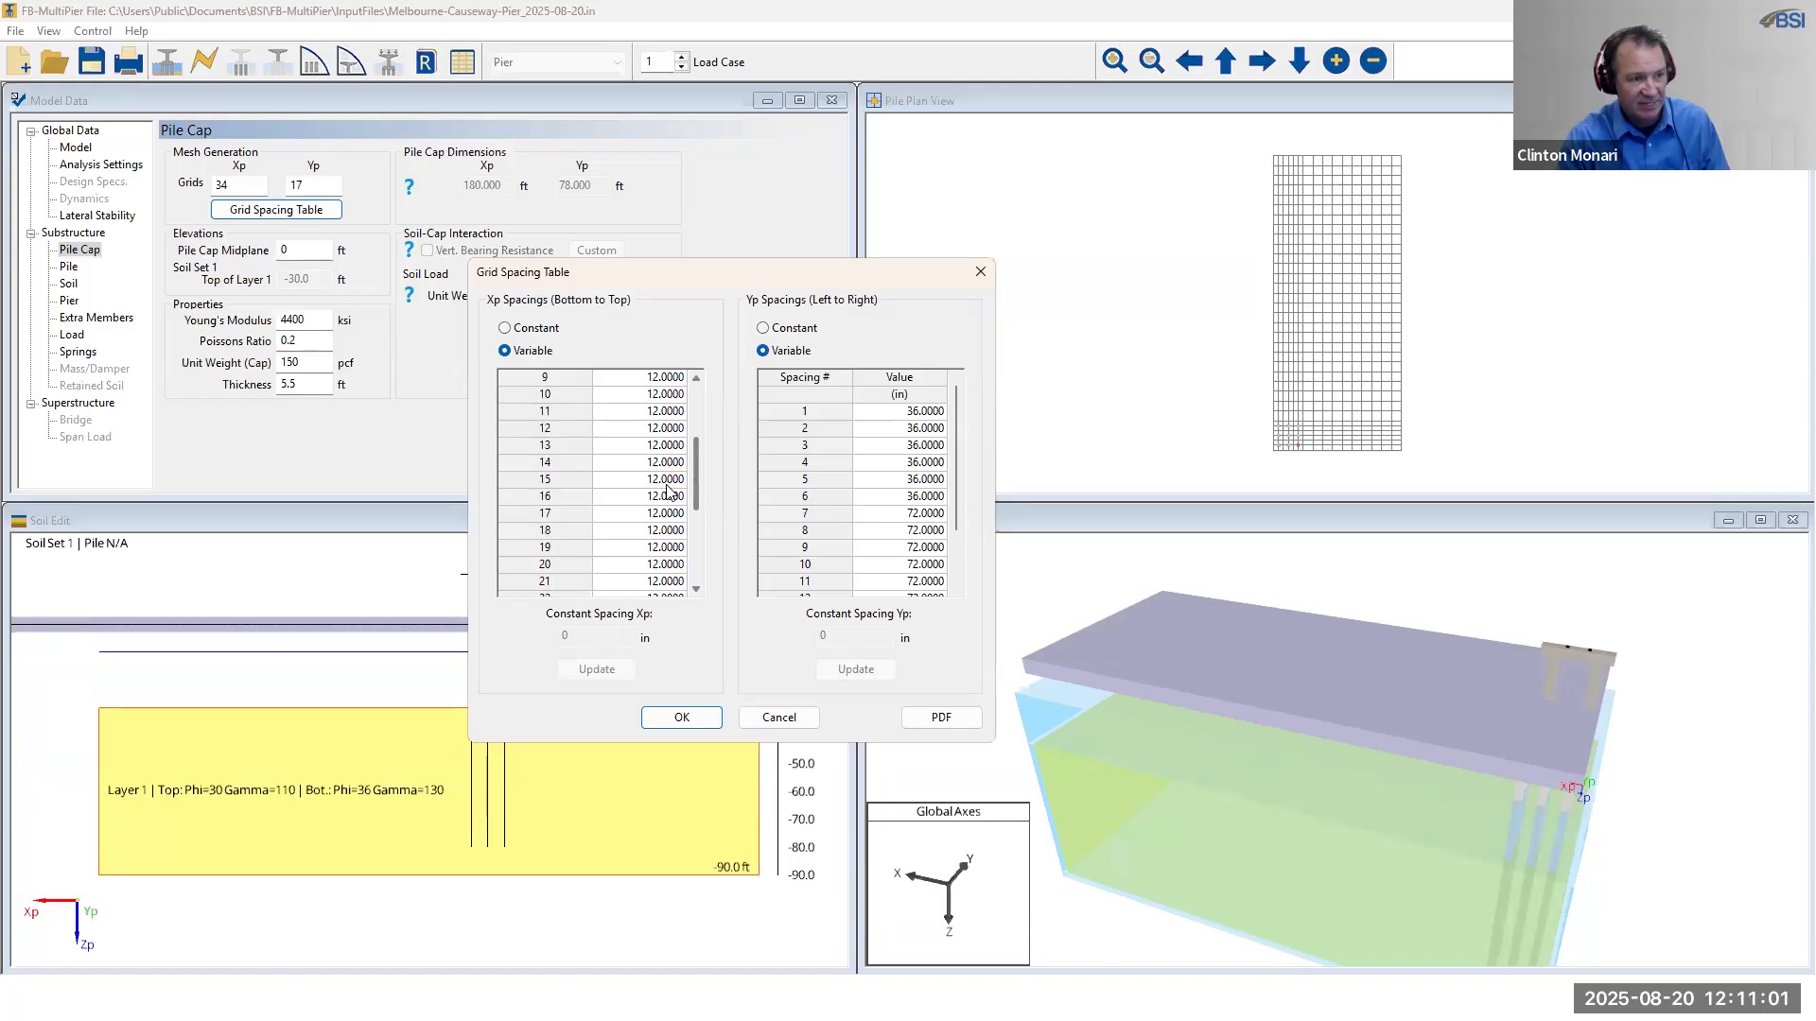
pyautogui.click(667, 502)
pyautogui.write('9')
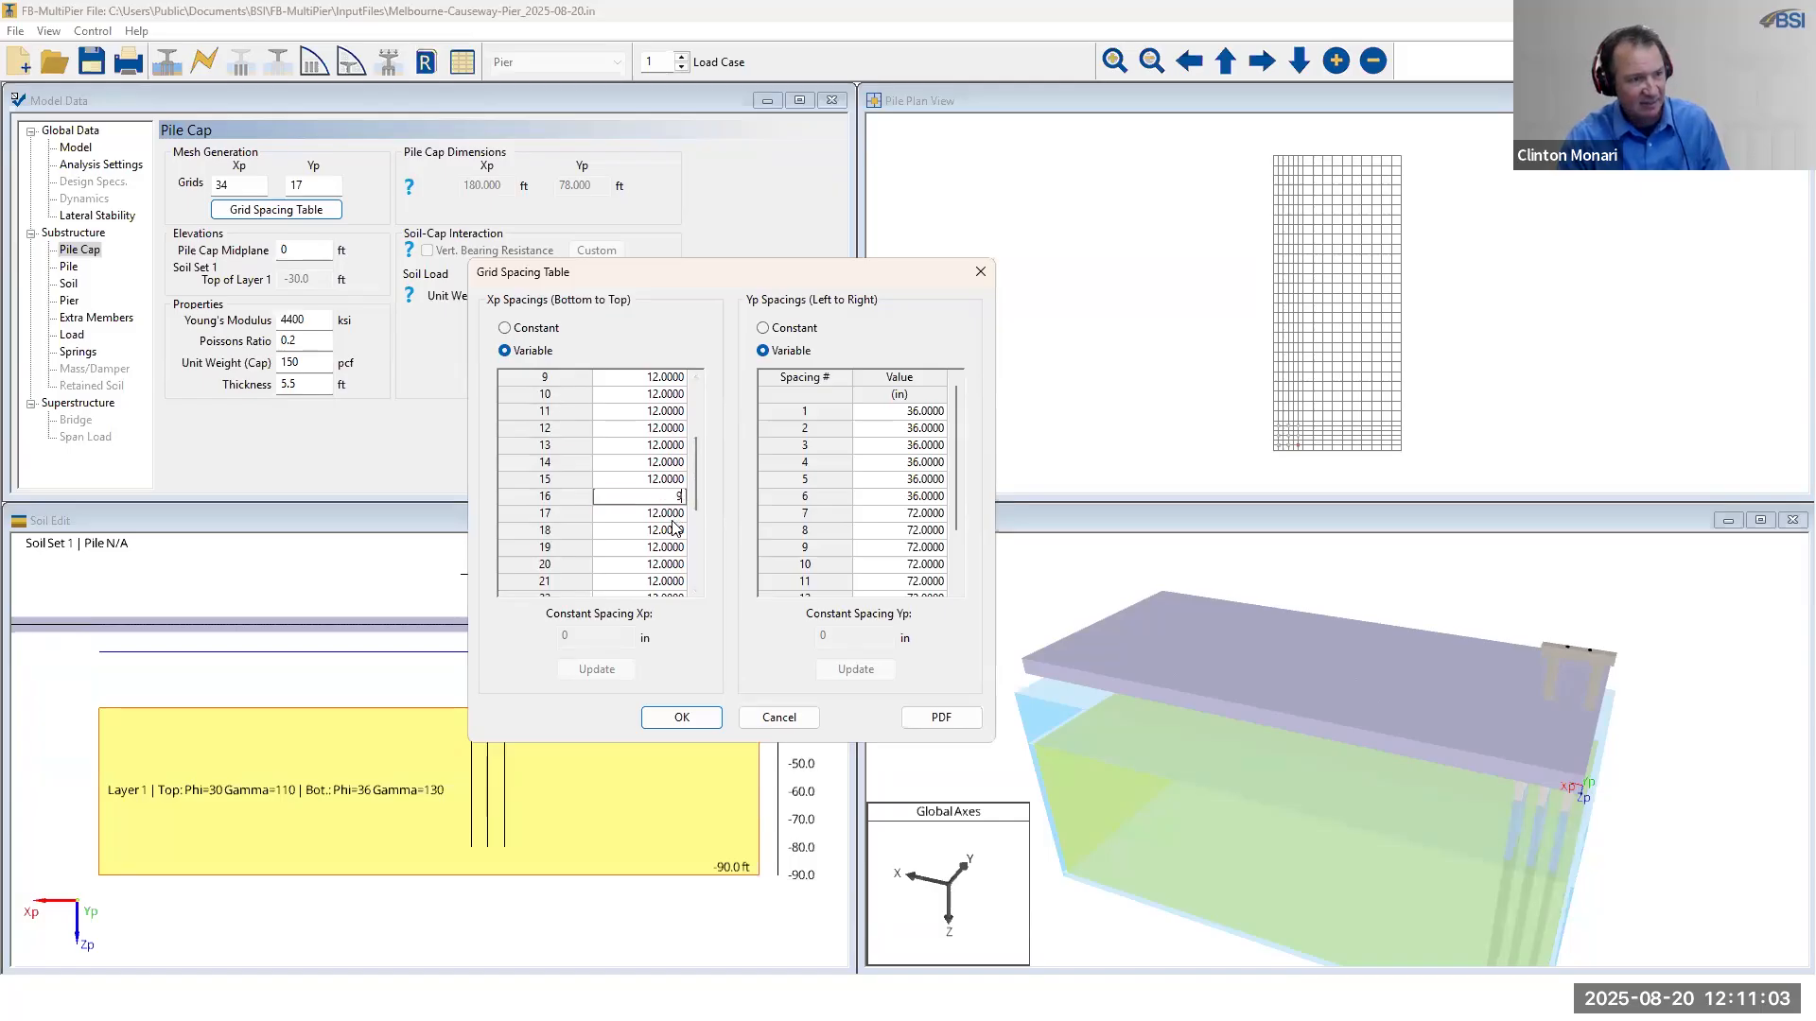
pyautogui.click(667, 531)
pyautogui.write('9')
pyautogui.click(668, 513)
pyautogui.moveTo(697, 506); pyautogui.dragTo(698, 587)
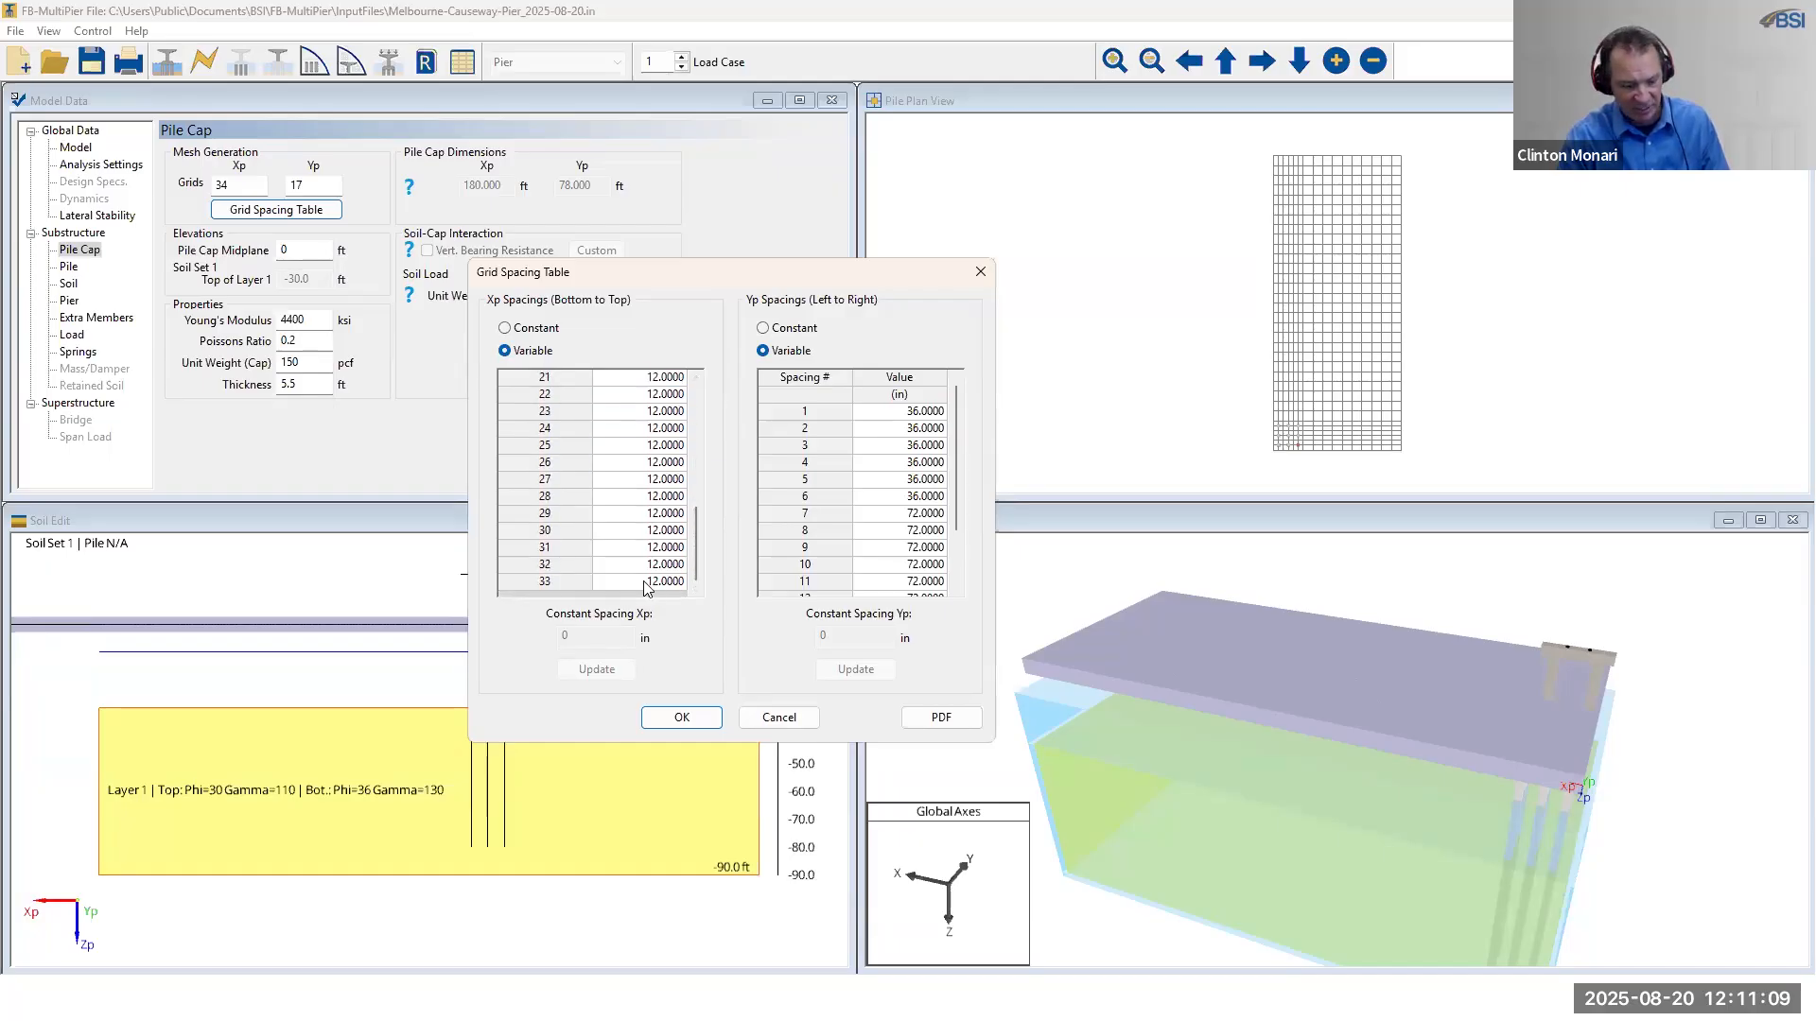
pyautogui.click(645, 582)
pyautogui.write('9')
pyautogui.click(662, 548)
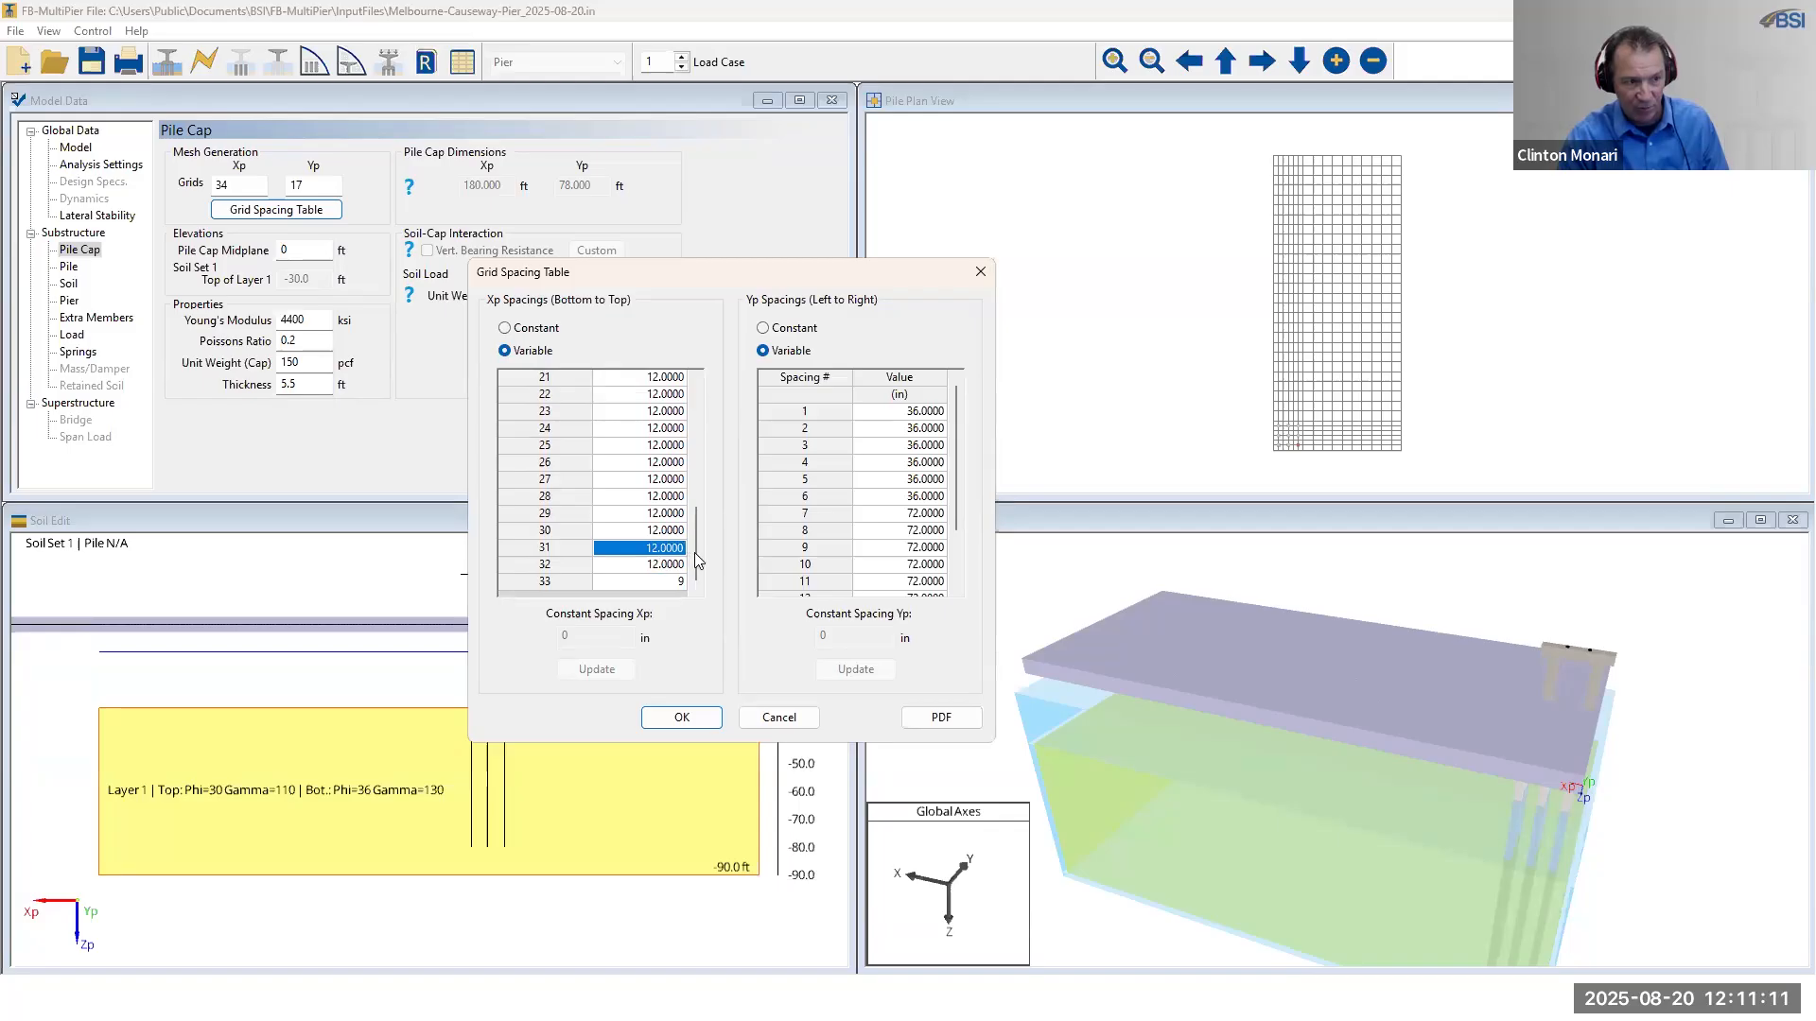
# - Set Xp grid spacing 17 to 198 in
pyautogui.moveTo(696, 550); pyautogui.dragTo(699, 495)
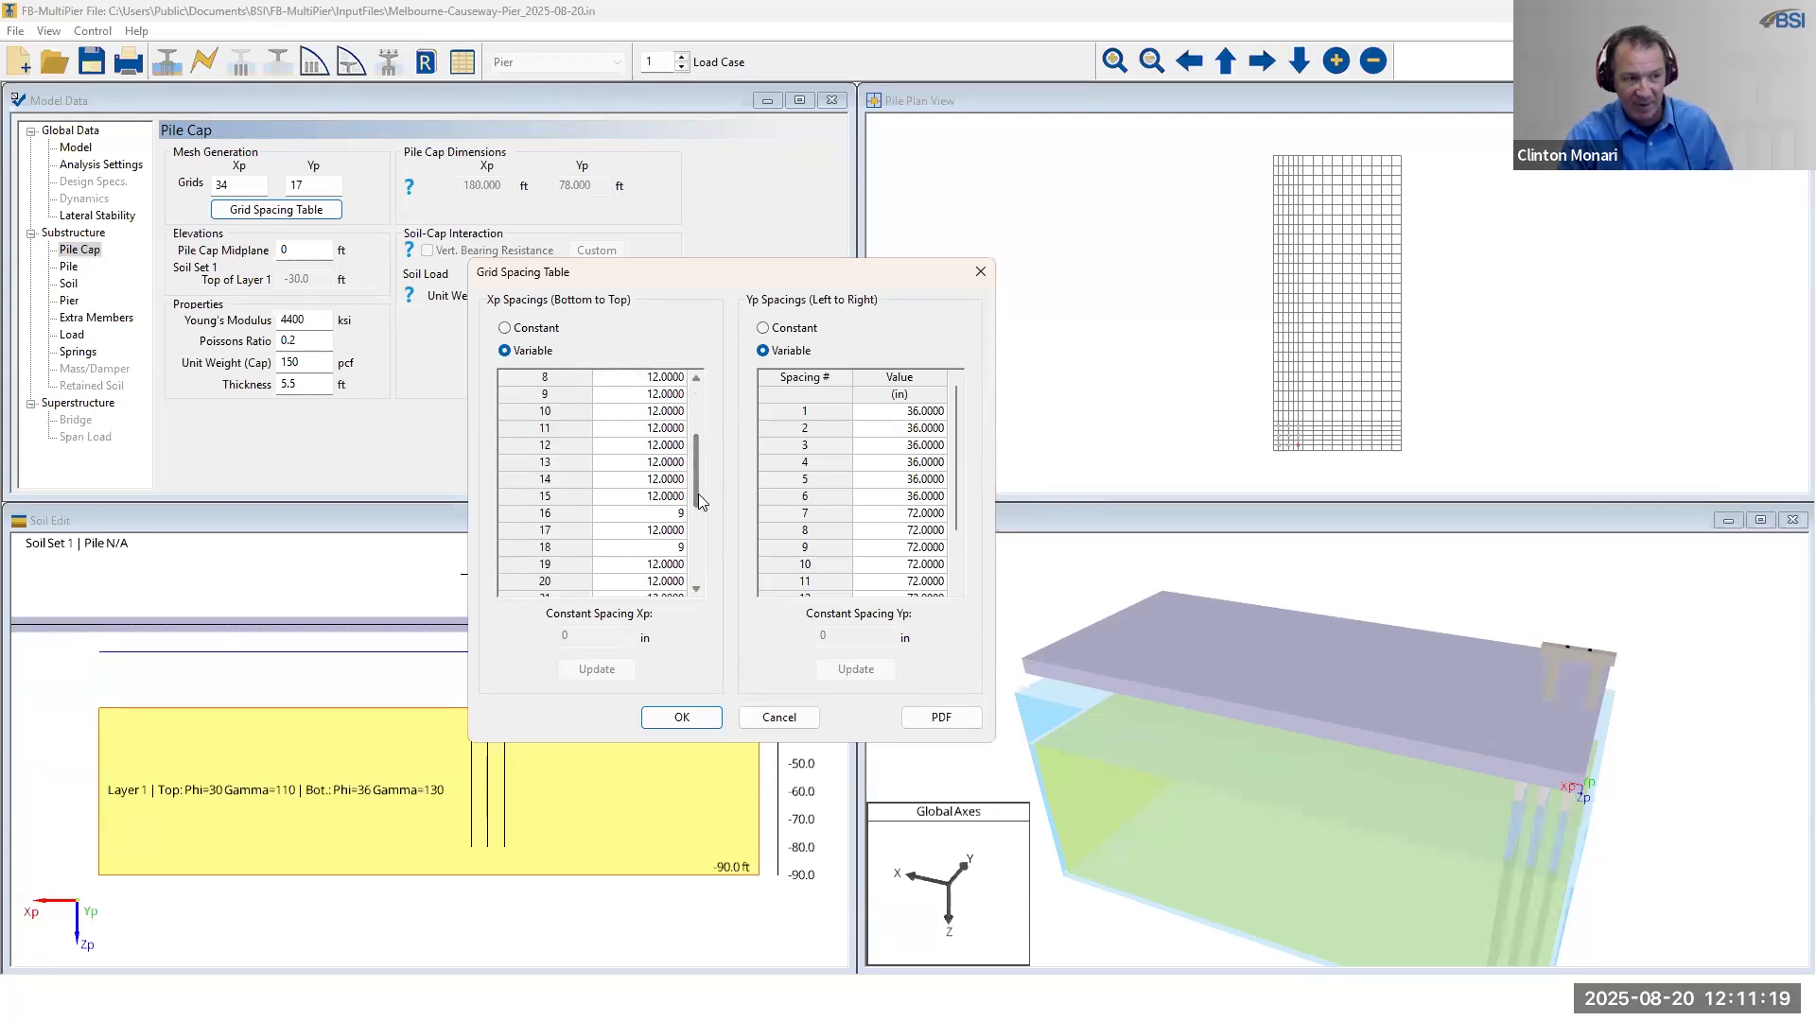
pyautogui.click(665, 531)
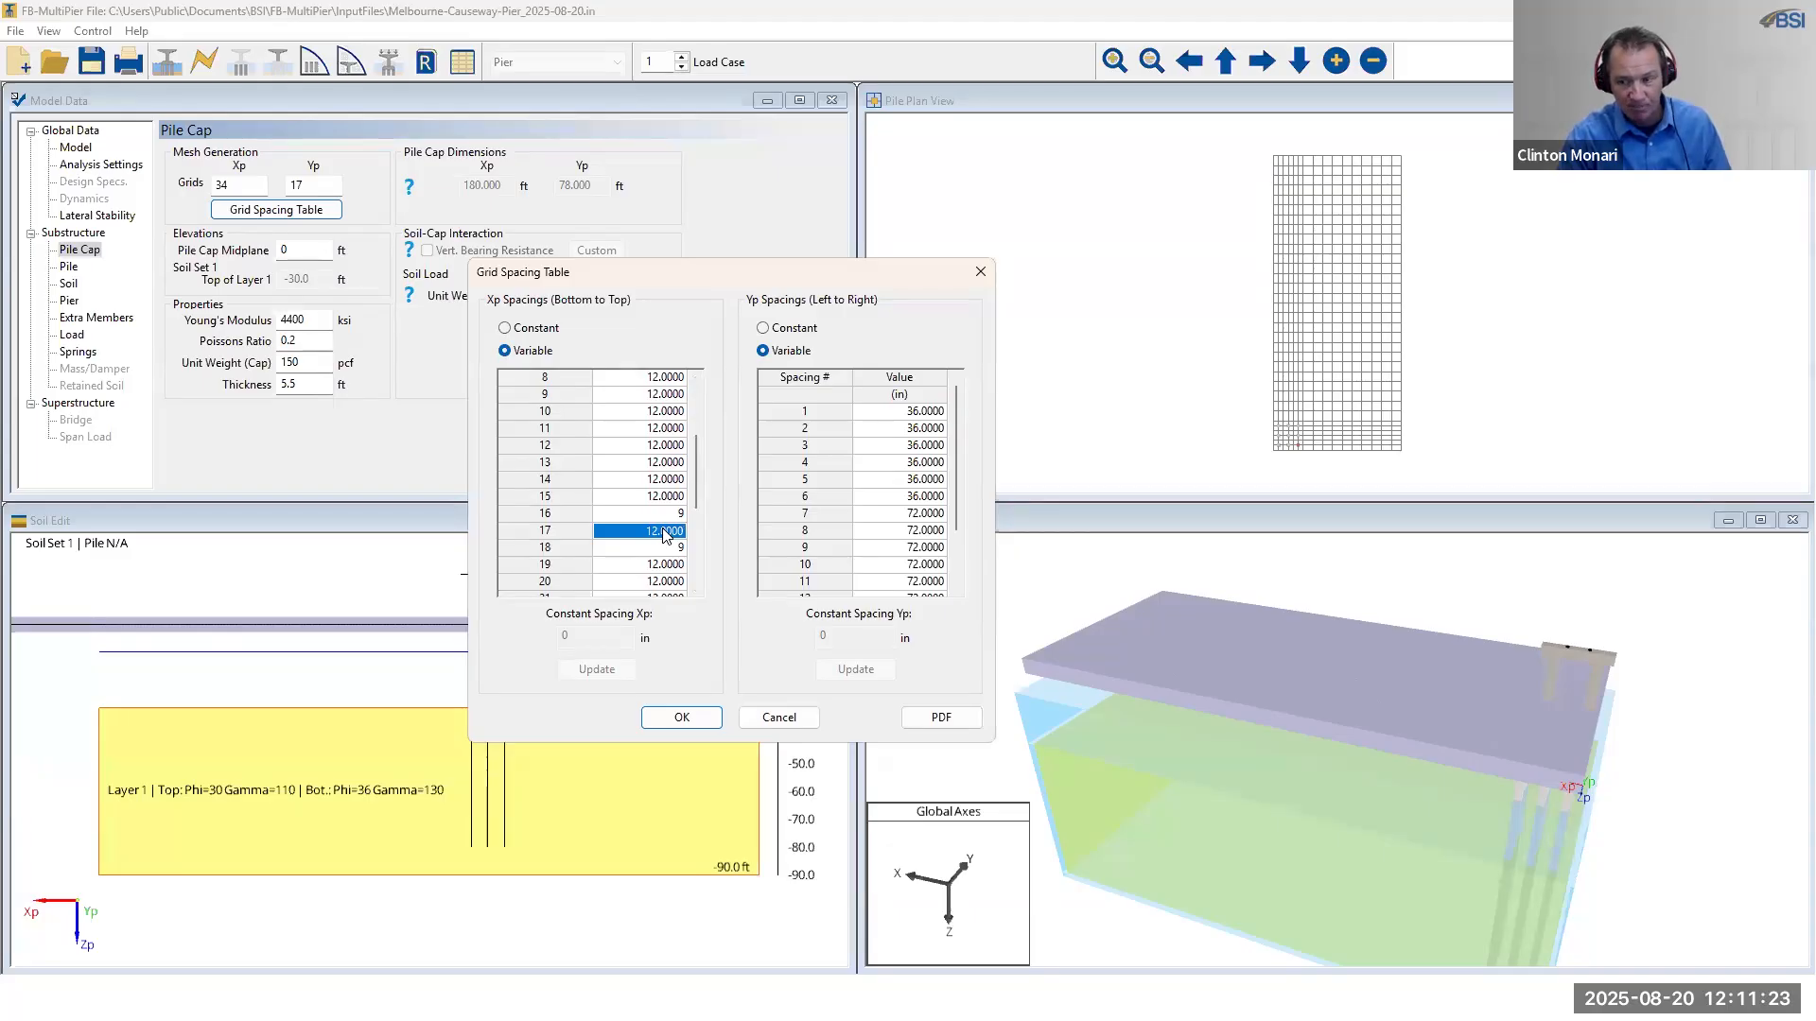
pyautogui.write('198')
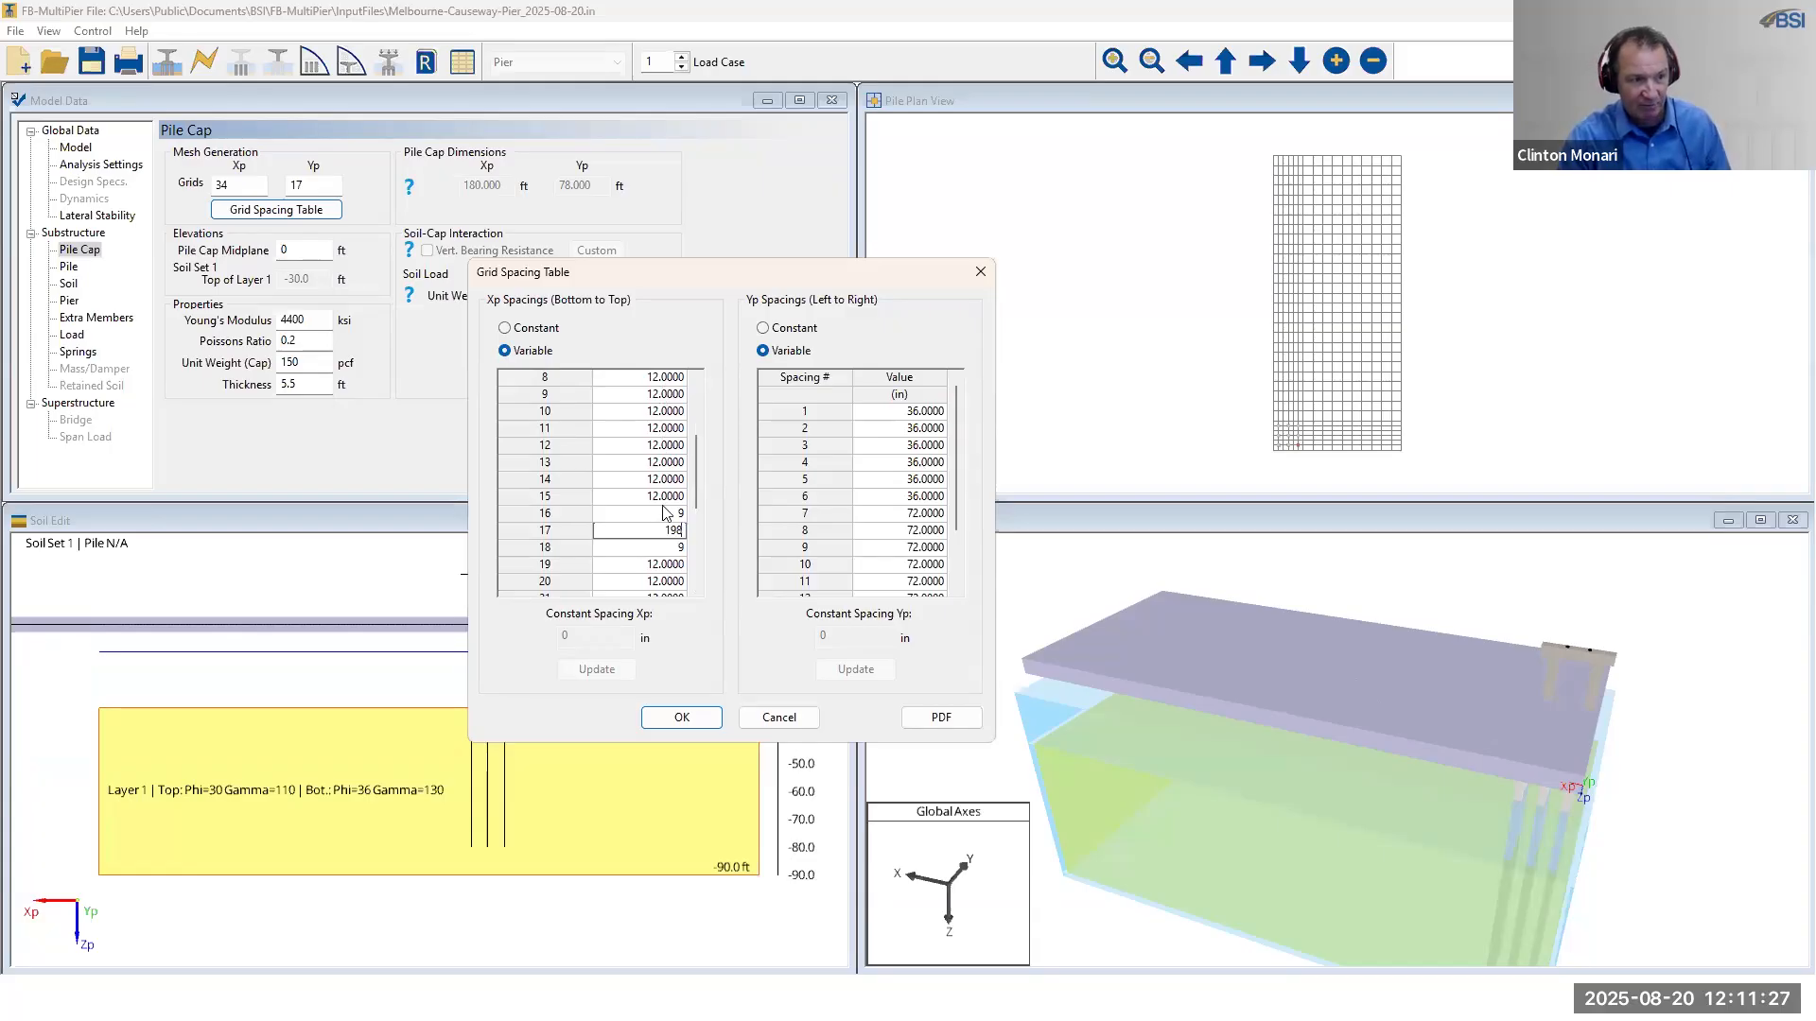
pyautogui.click(665, 513)
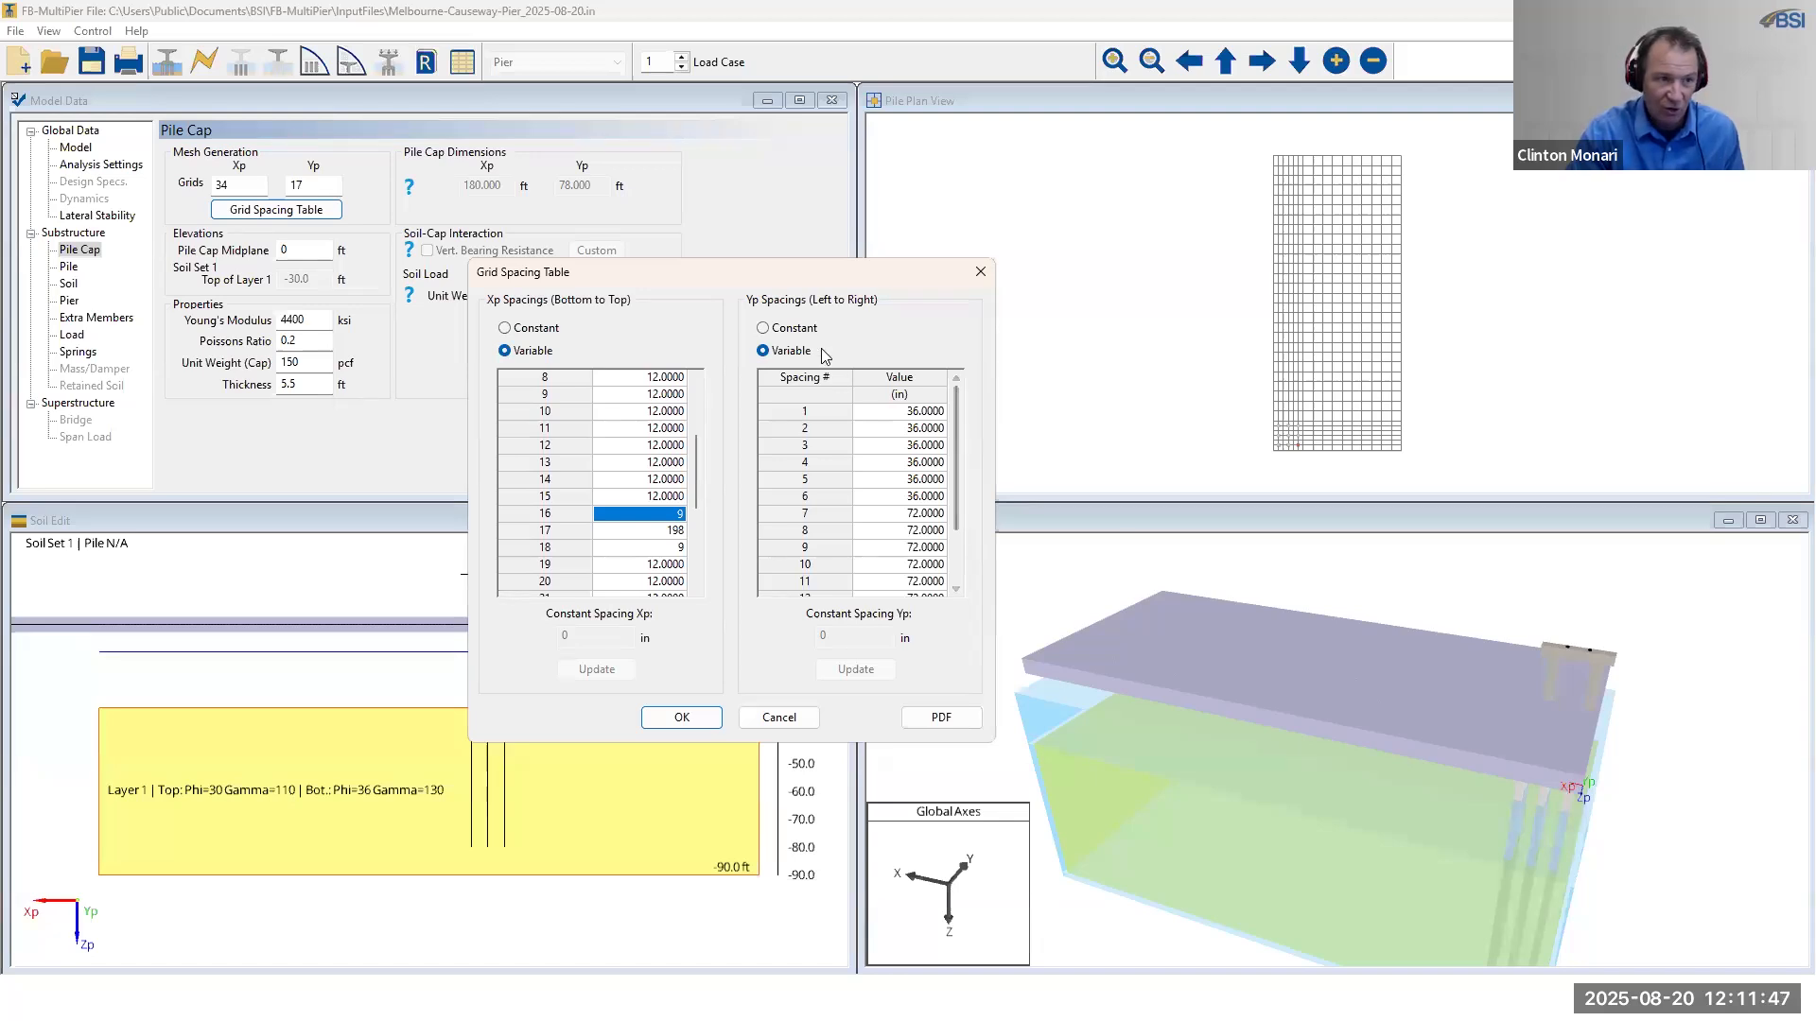
# - Apply a constant Yp grid spacing of 12 in to the pile cap mesh
pyautogui.click(764, 329)
pyautogui.doubleClick(827, 632)
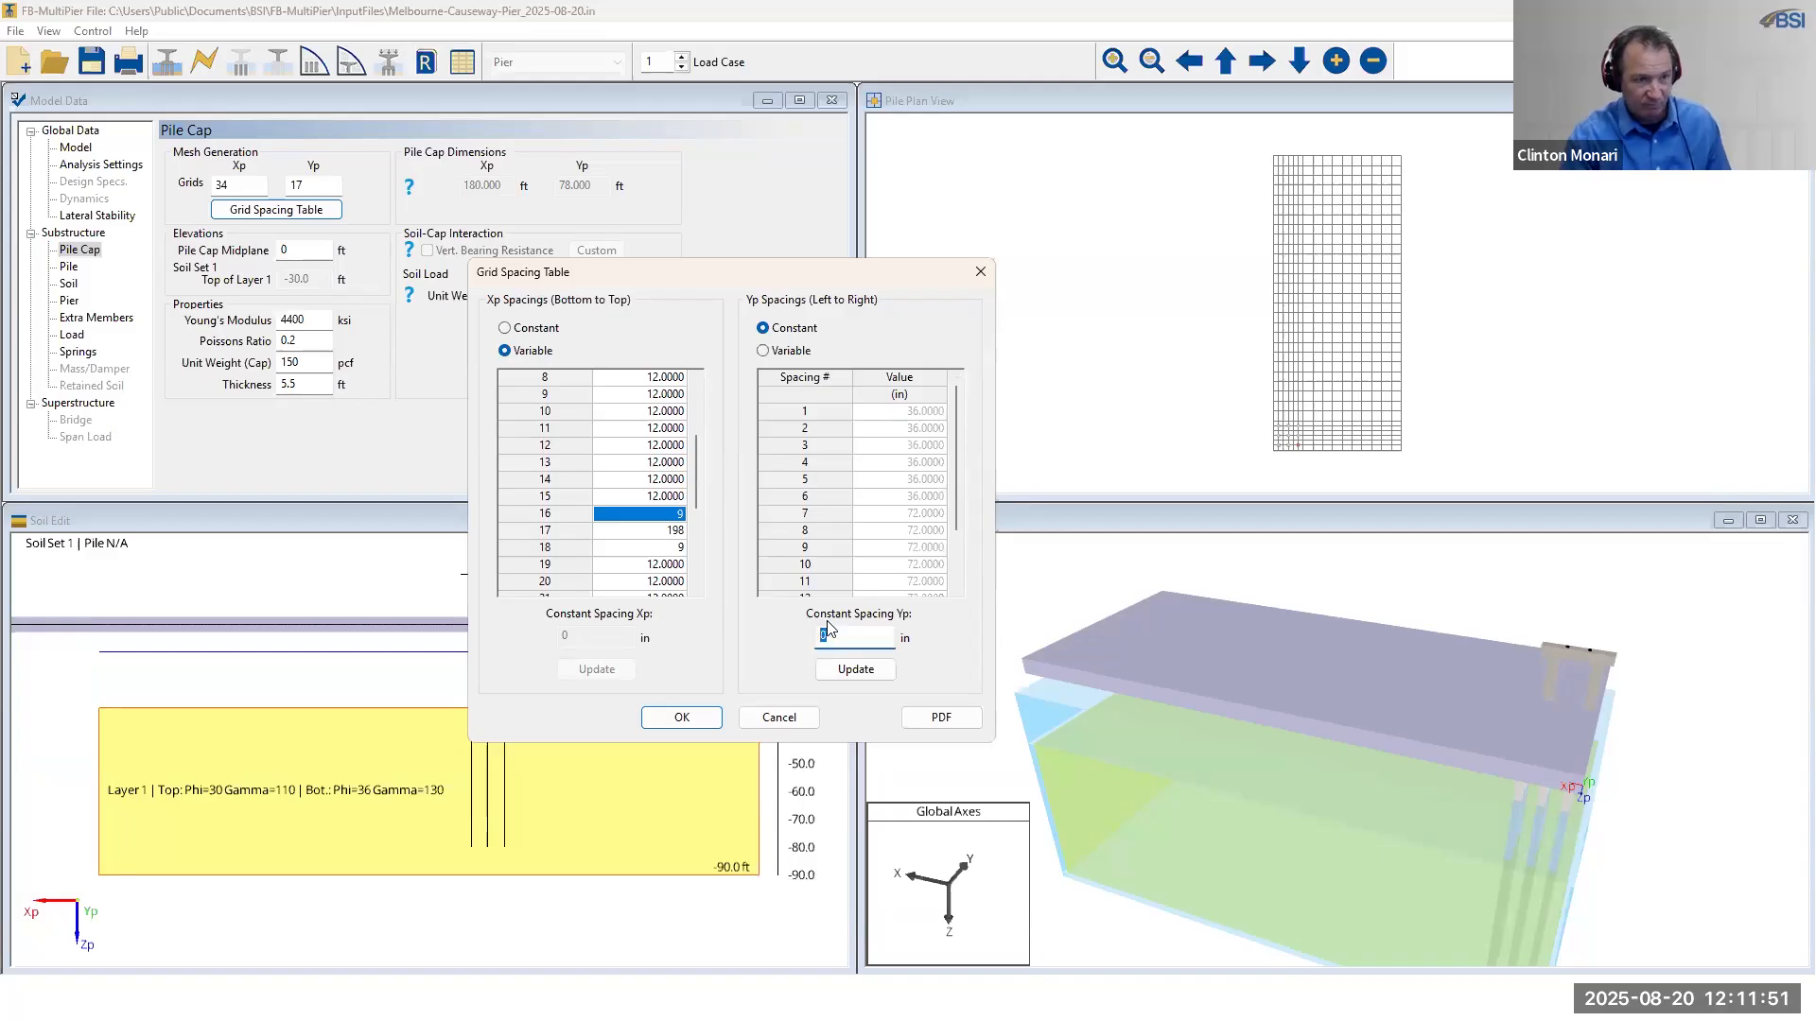
pyautogui.write('12')
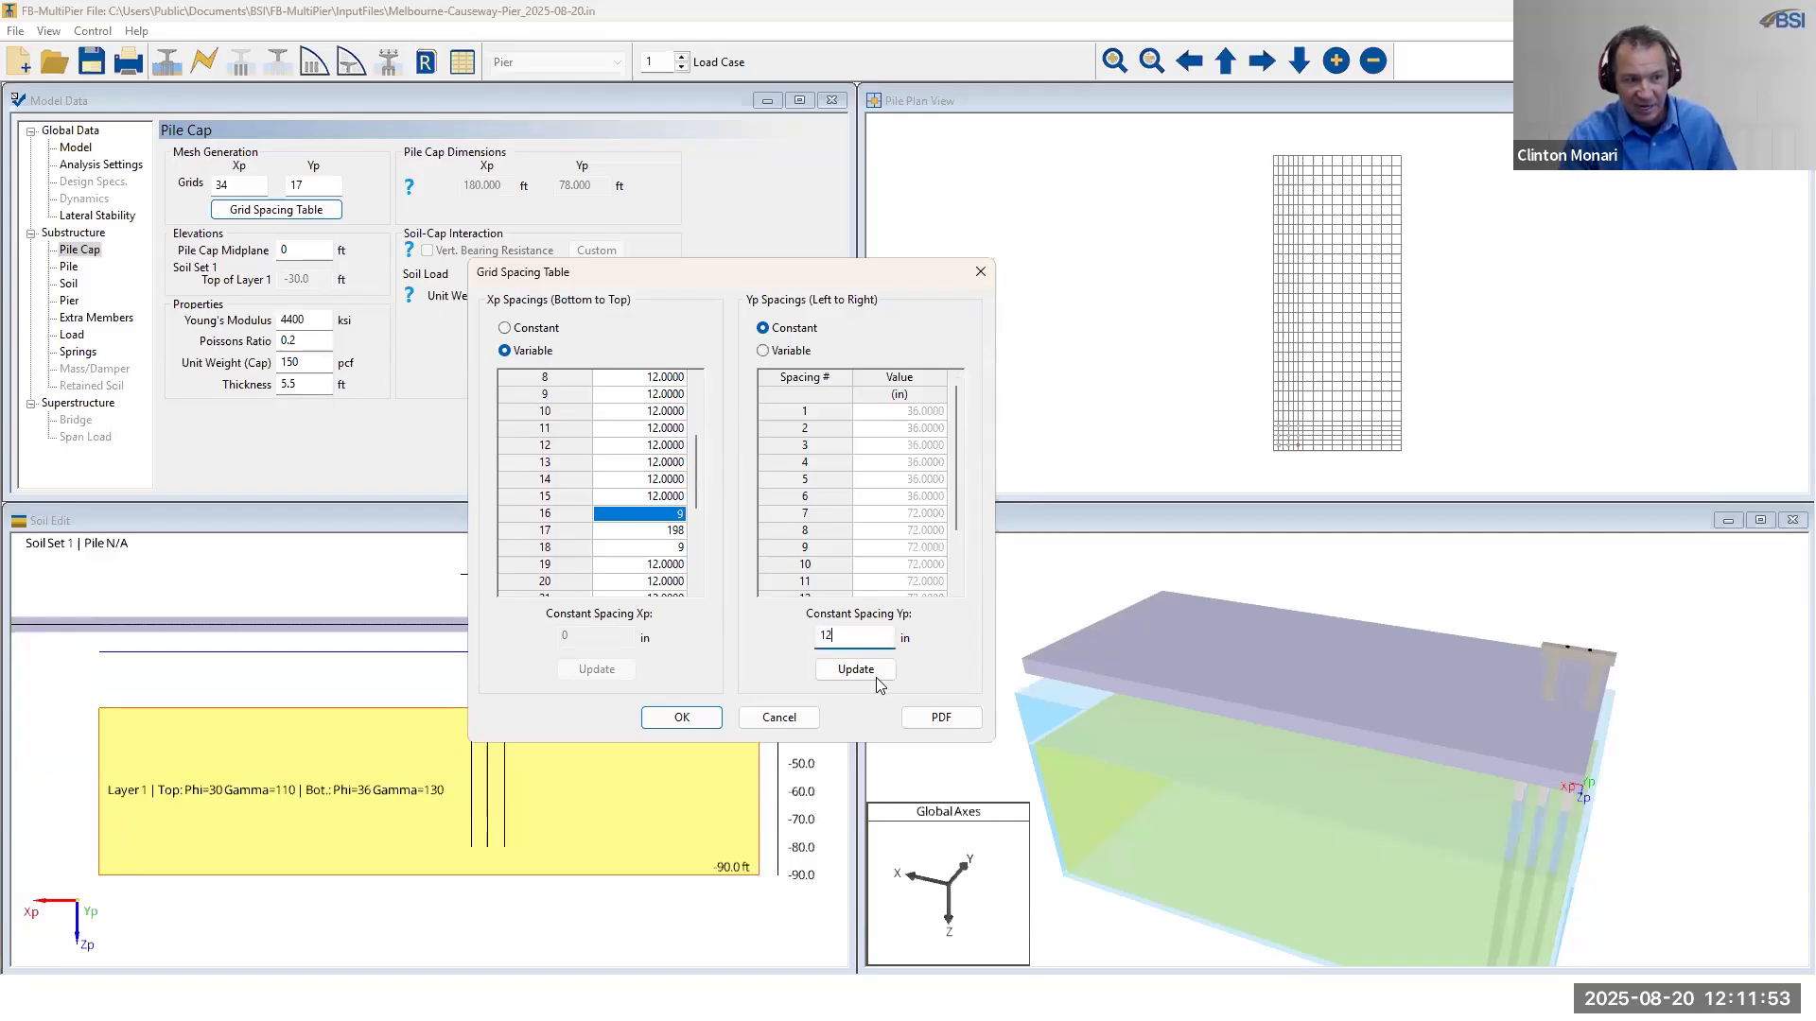
pyautogui.click(855, 670)
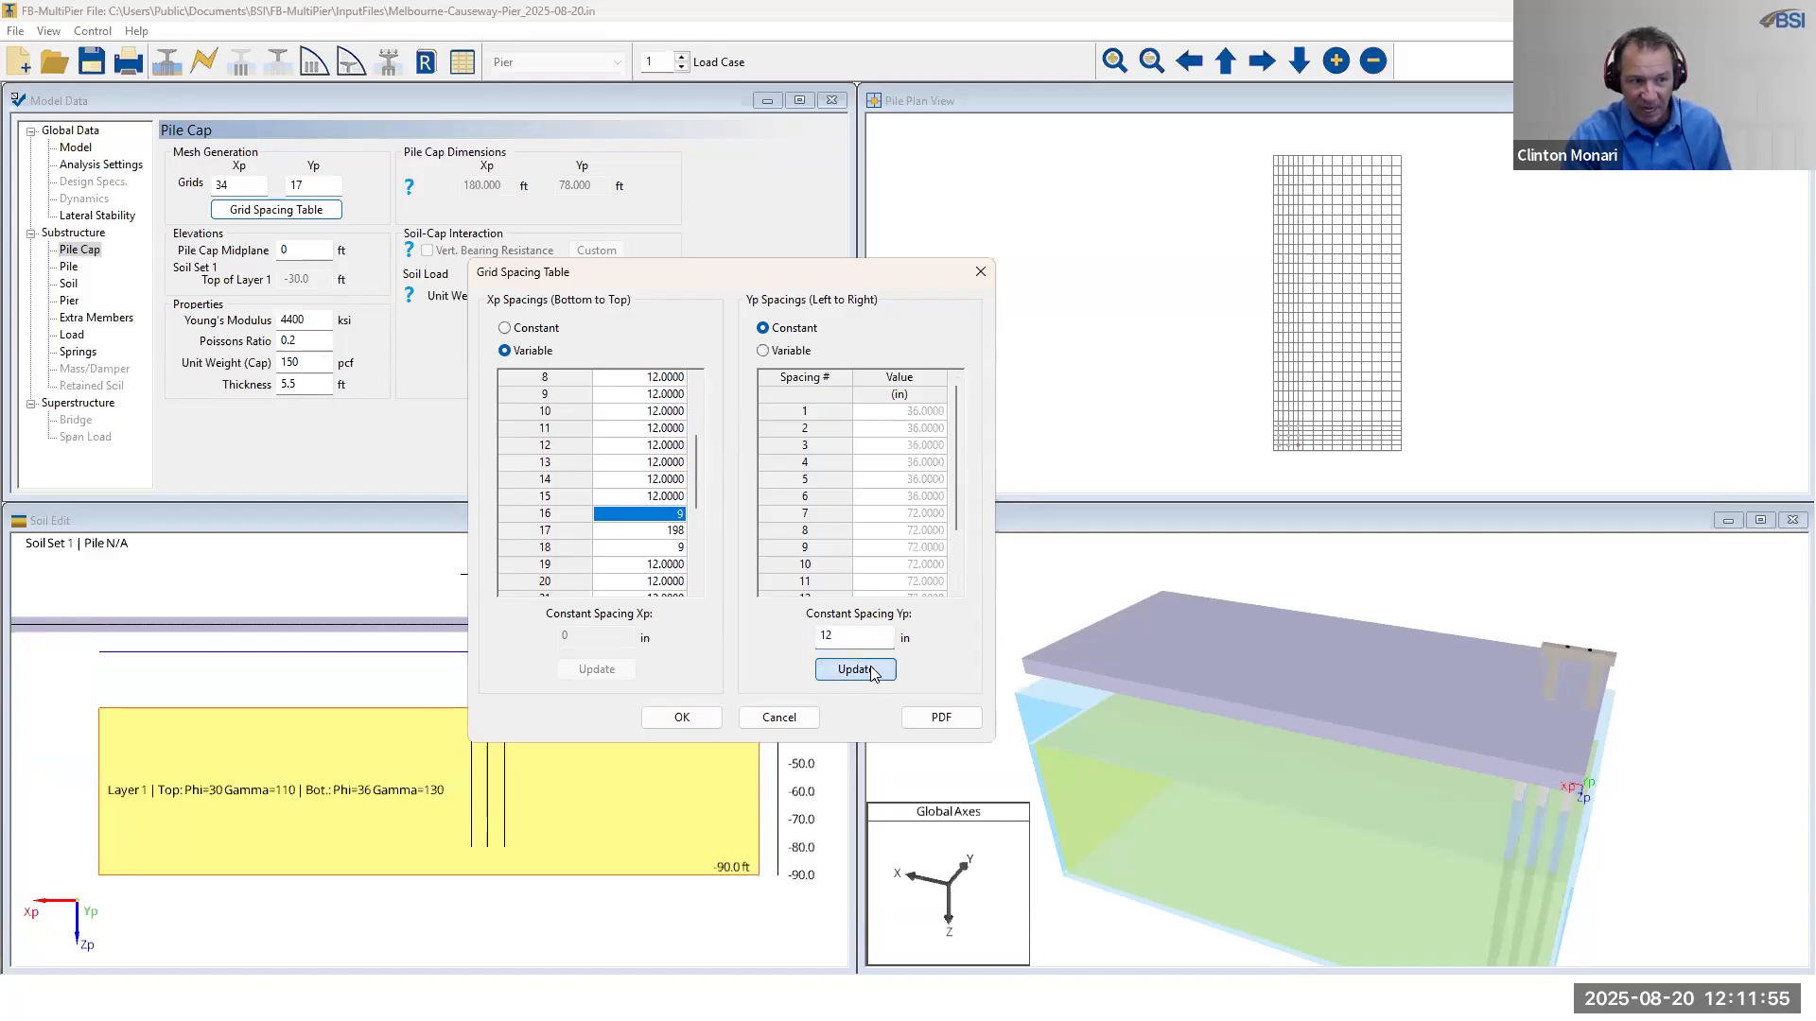
pyautogui.click(871, 672)
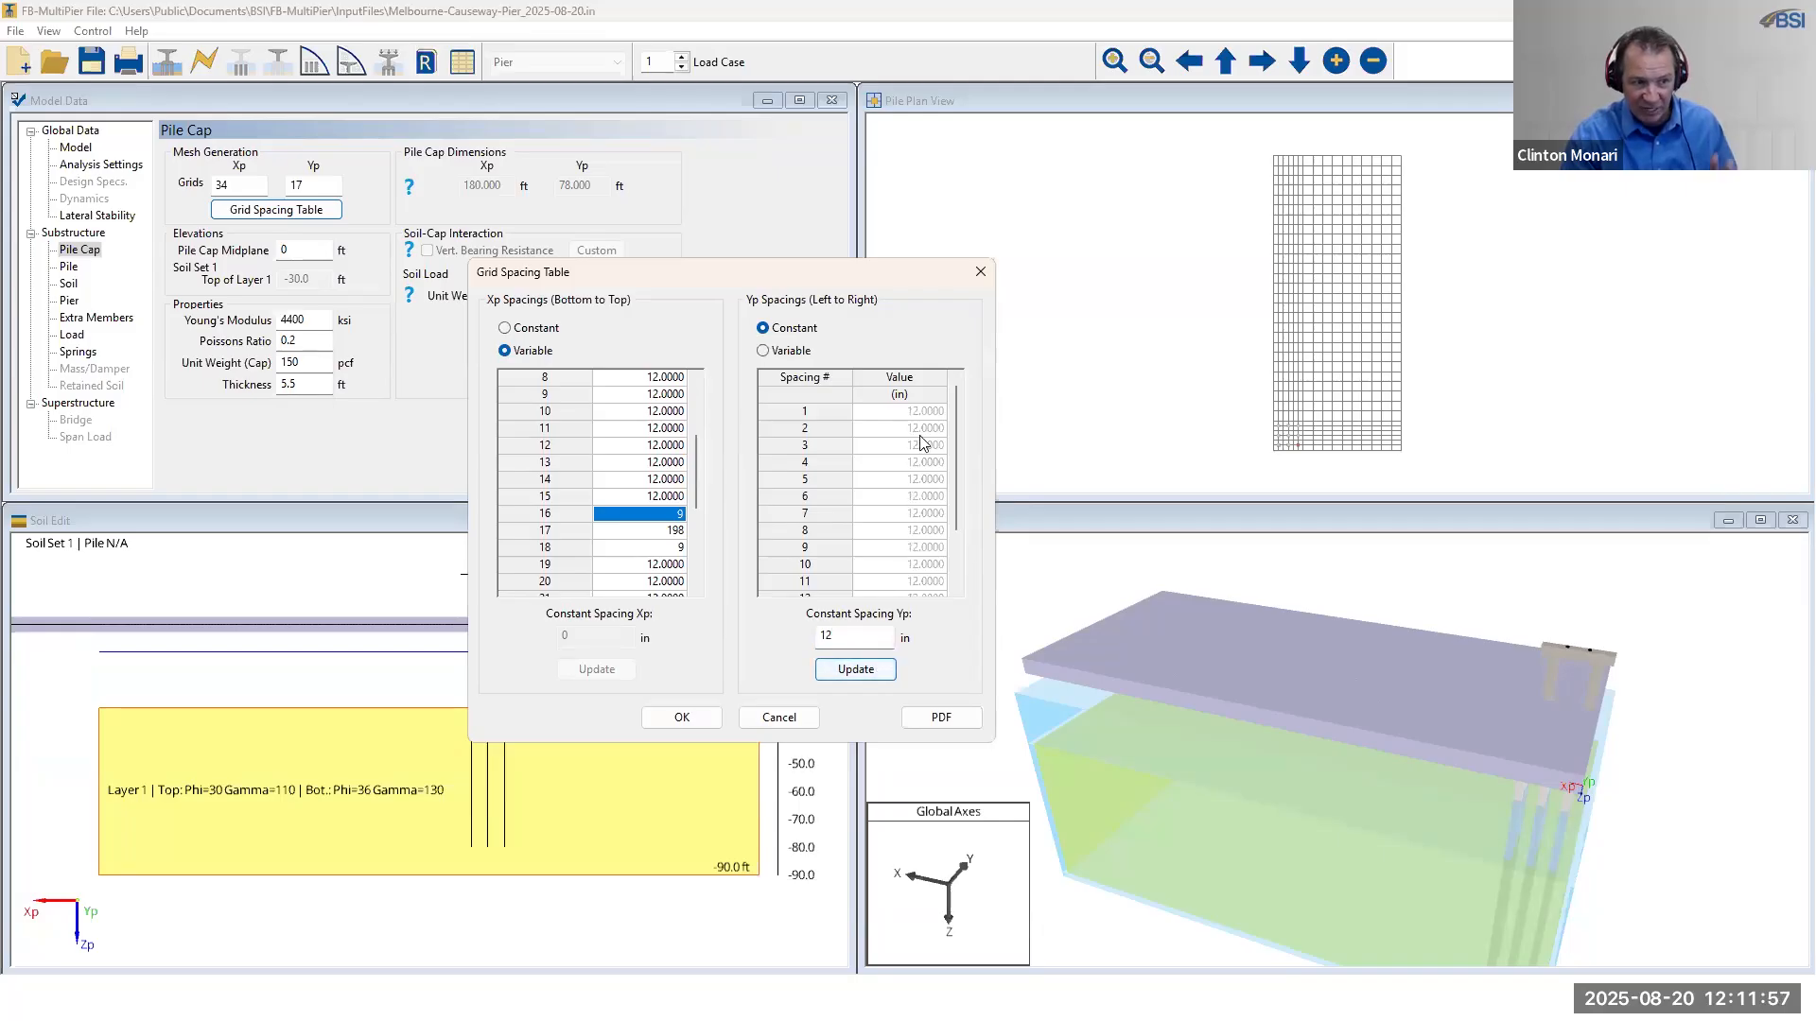
# - Make the Yp grid spacings variable, set spacings 1 and 16 to 9 in, and accept the grid spacing table
pyautogui.click(784, 357)
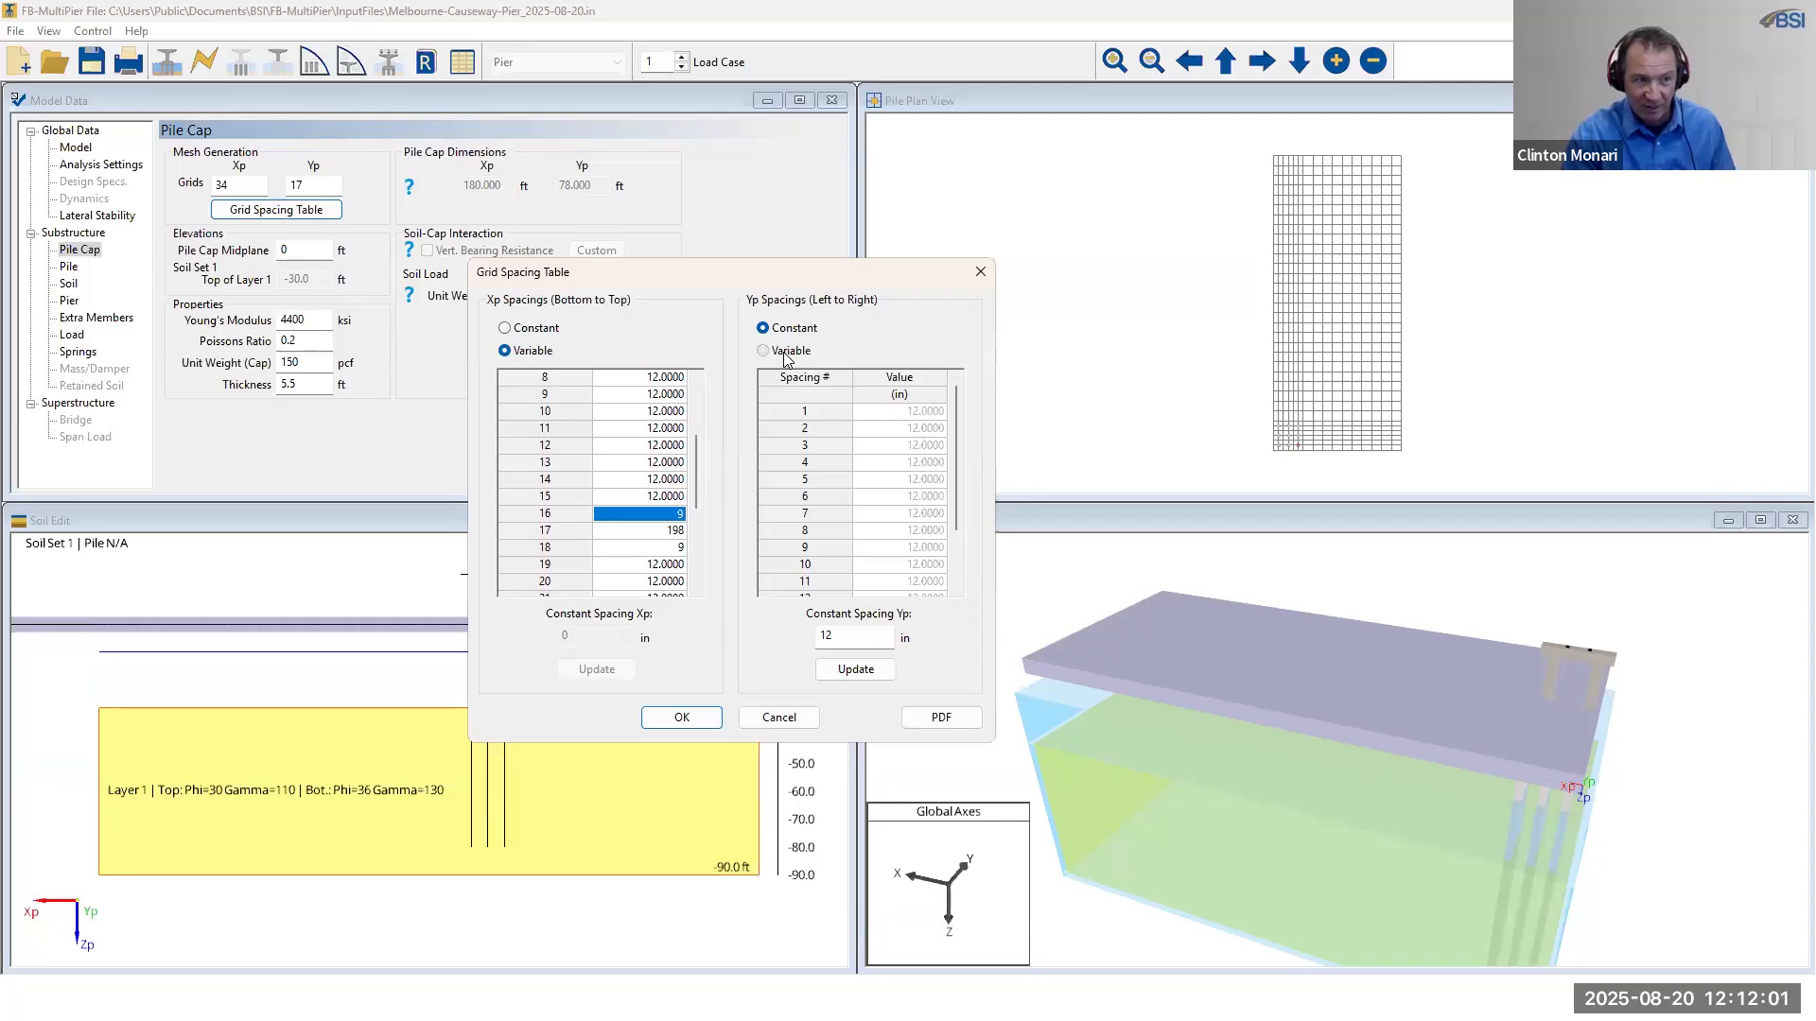
pyautogui.click(784, 358)
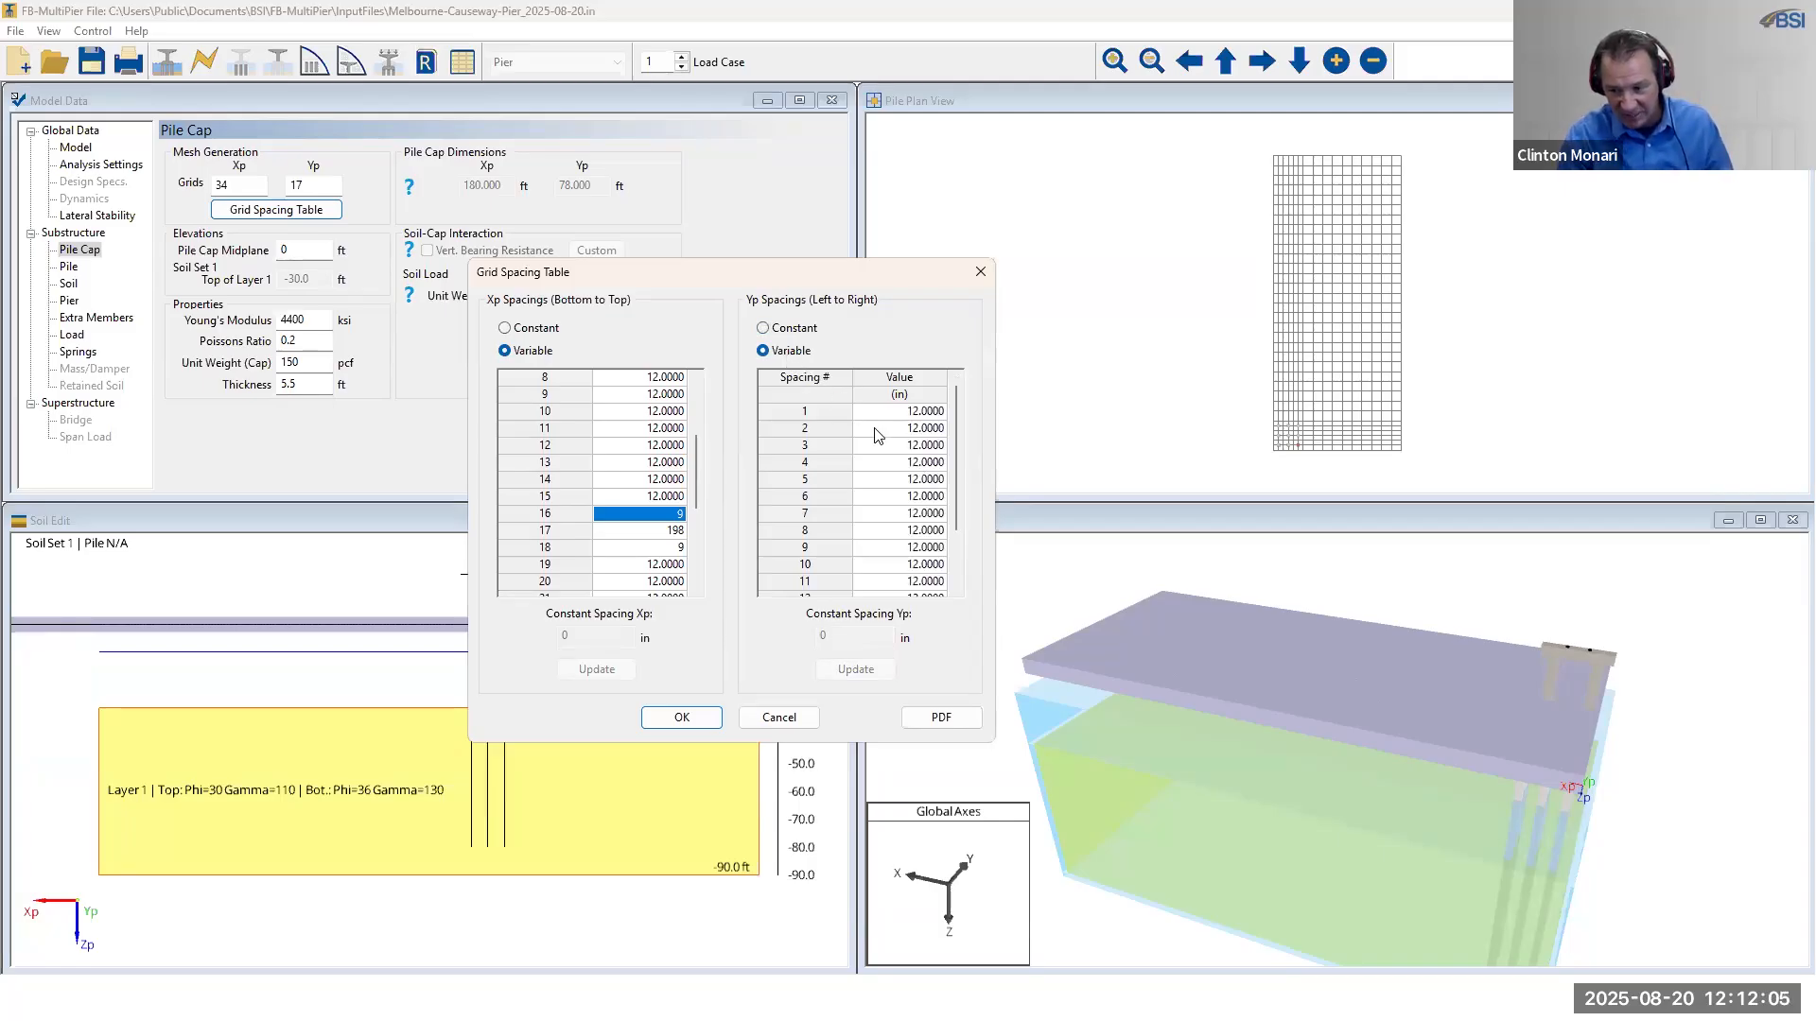
pyautogui.click(921, 413)
pyautogui.write('9')
pyautogui.click(928, 431)
pyautogui.moveTo(959, 446); pyautogui.dragTo(957, 503)
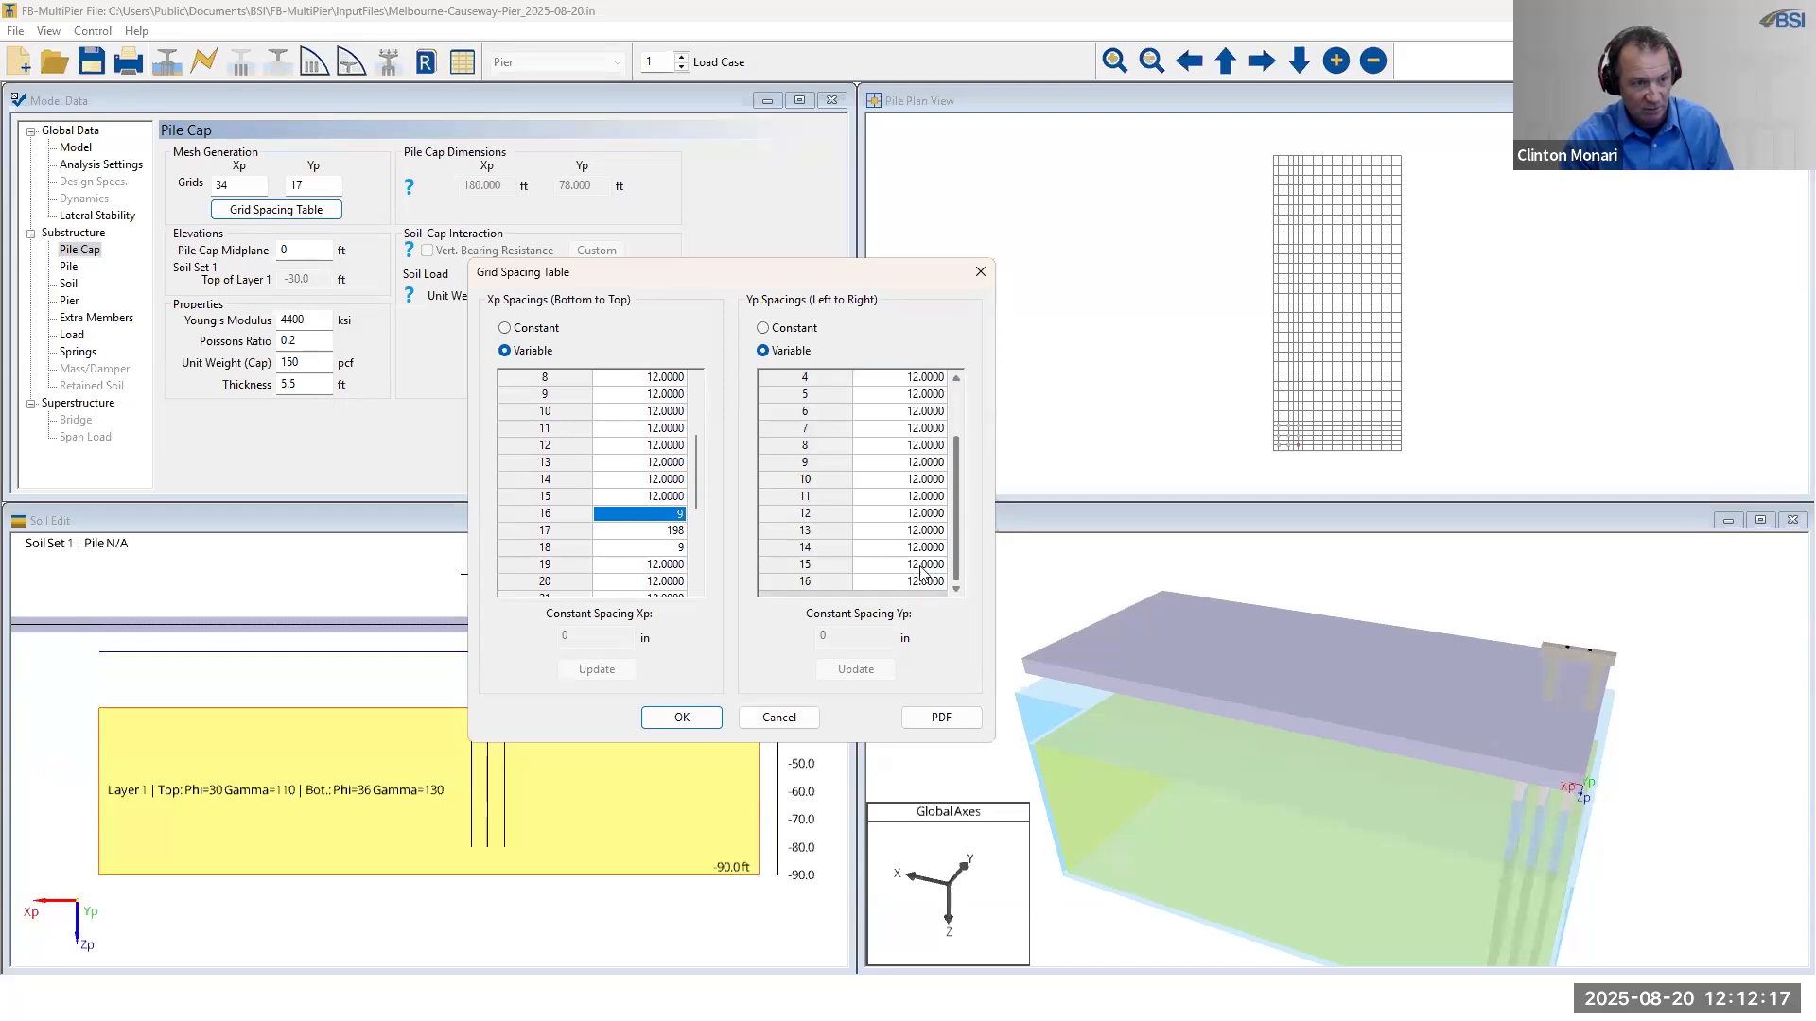
pyautogui.click(917, 582)
pyautogui.write('9')
pyautogui.click(925, 532)
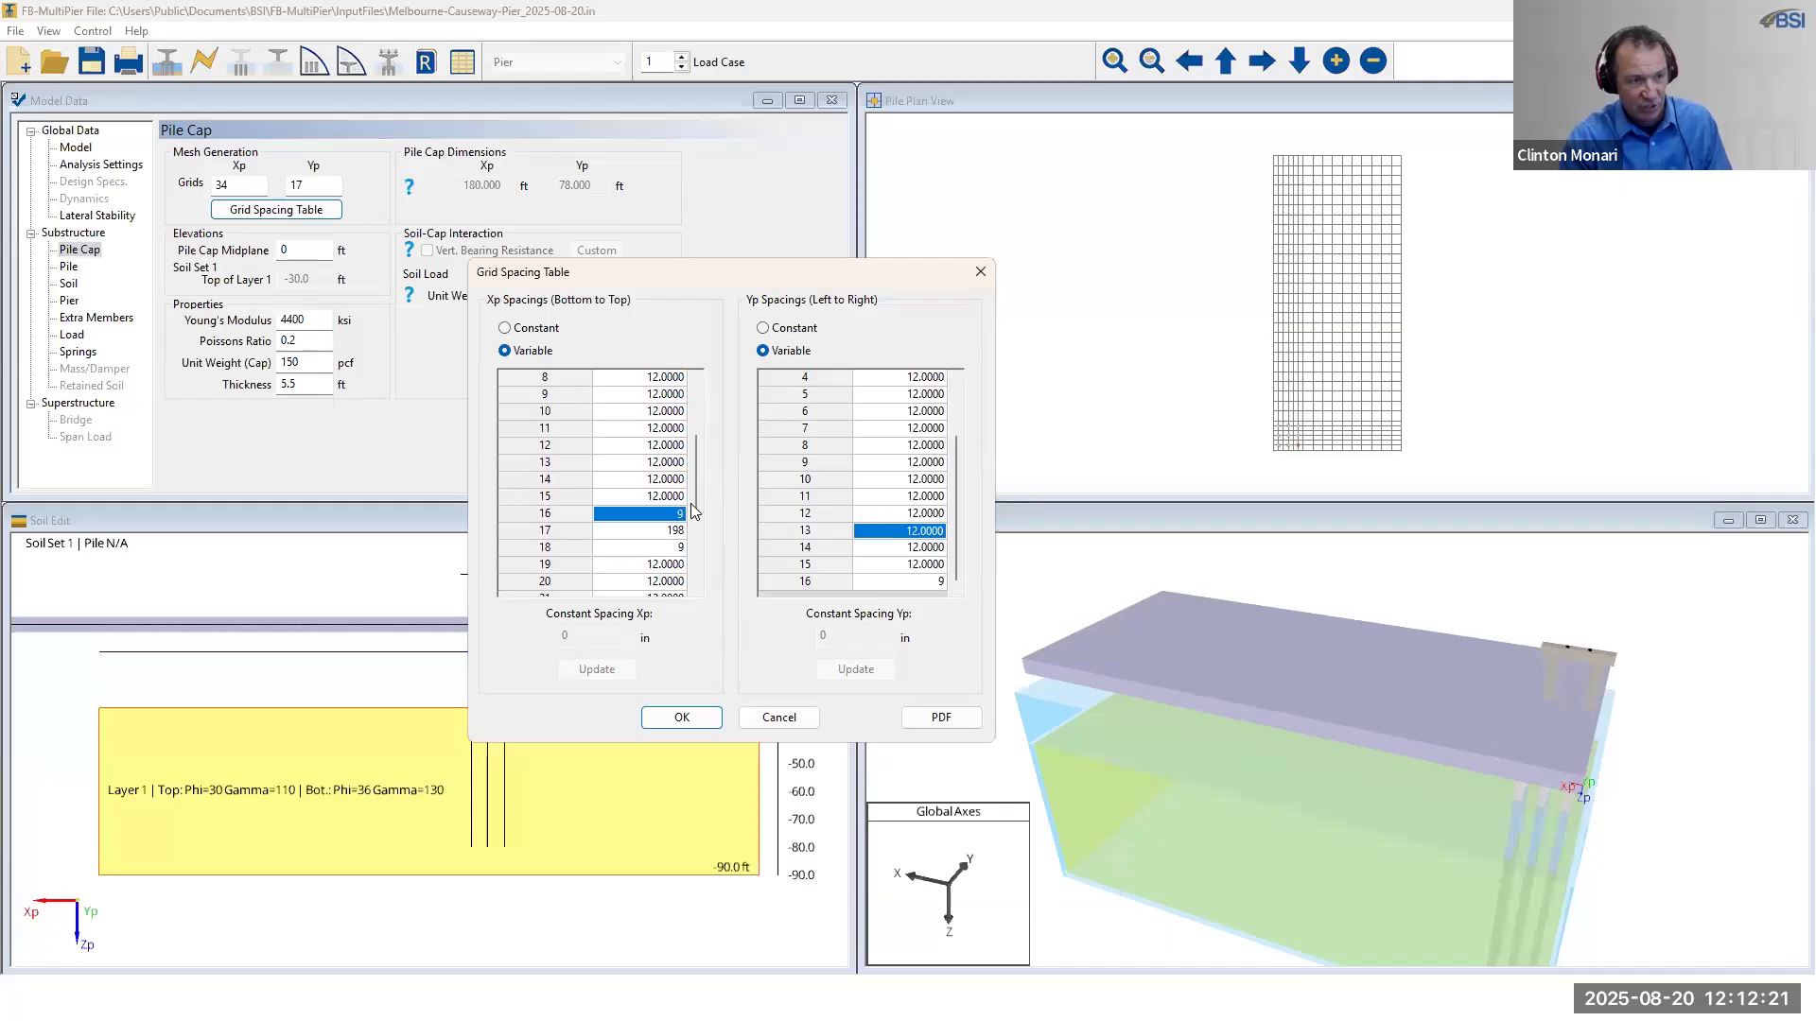
pyautogui.moveTo(698, 494)
pyautogui.mouseDown()
pyautogui.moveTo(698, 471)
pyautogui.moveTo(698, 512)
pyautogui.mouseUp()
pyautogui.click(682, 718)
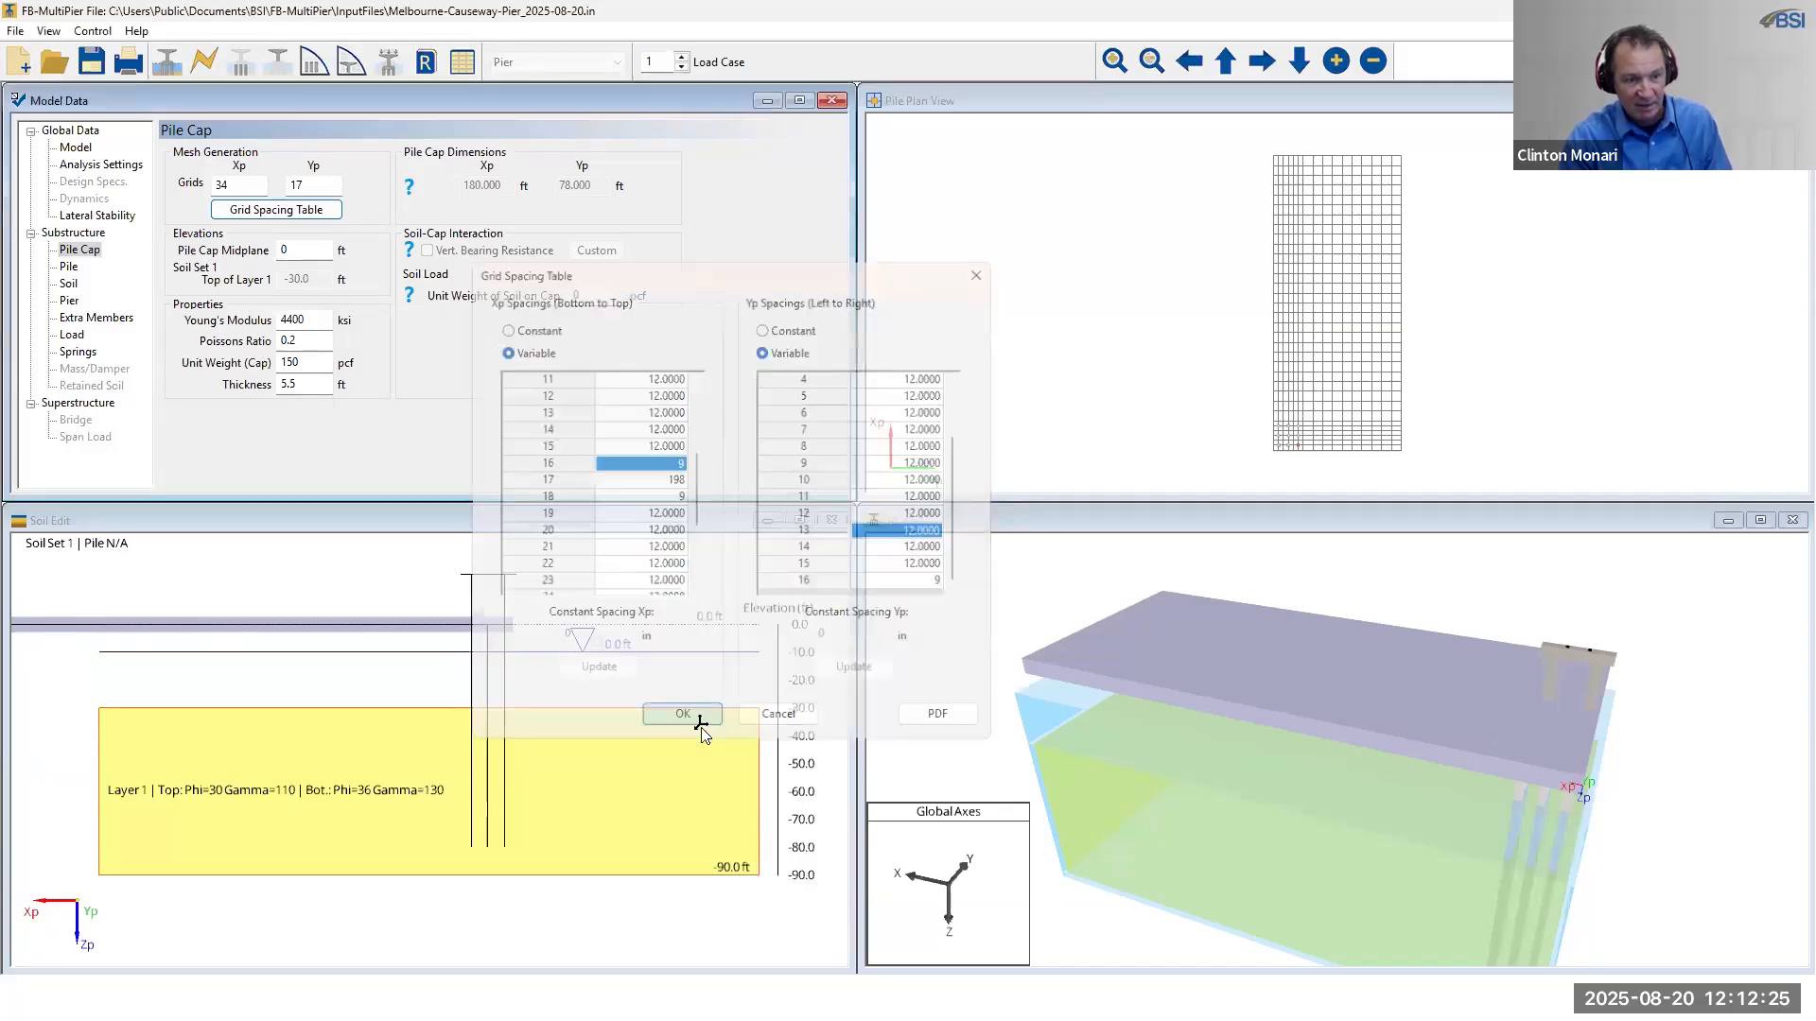
# - Examine the resized pile cap and its thickness in the 3D view from above and from the side
pyautogui.click(1404, 764)
pyautogui.scroll(5, 1436, 771)
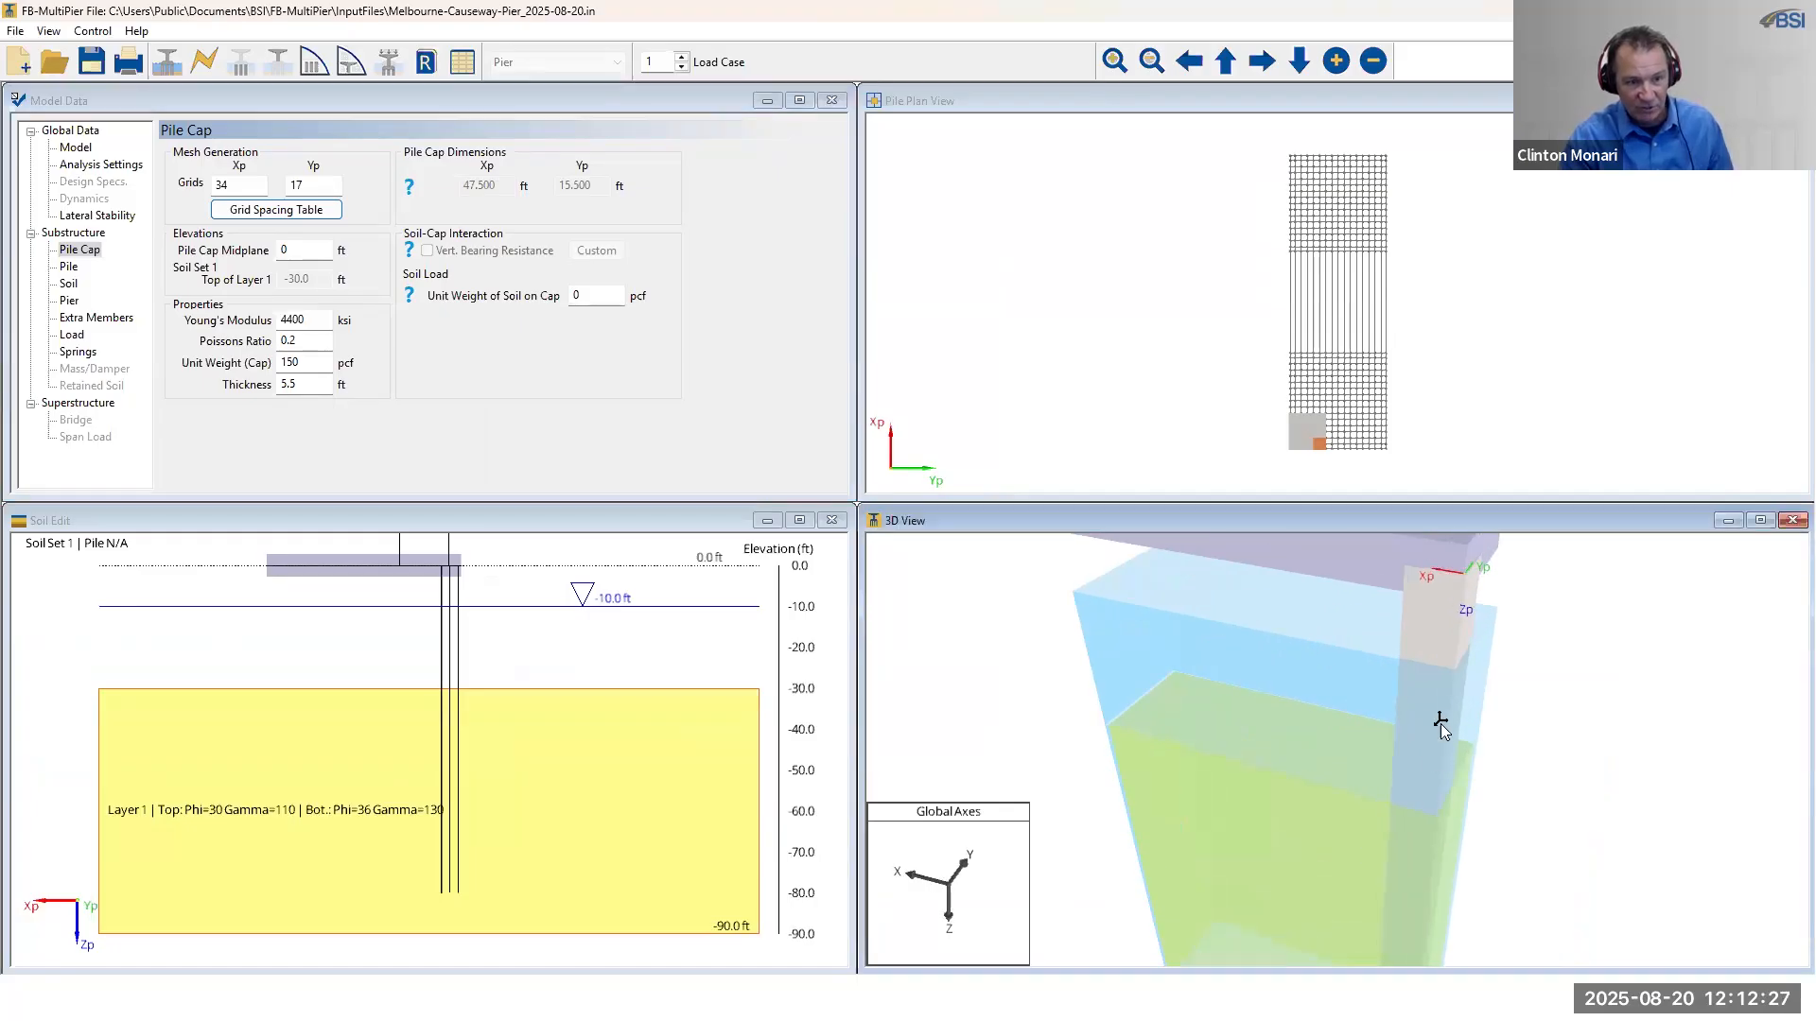
pyautogui.scroll(-5, 1460, 774)
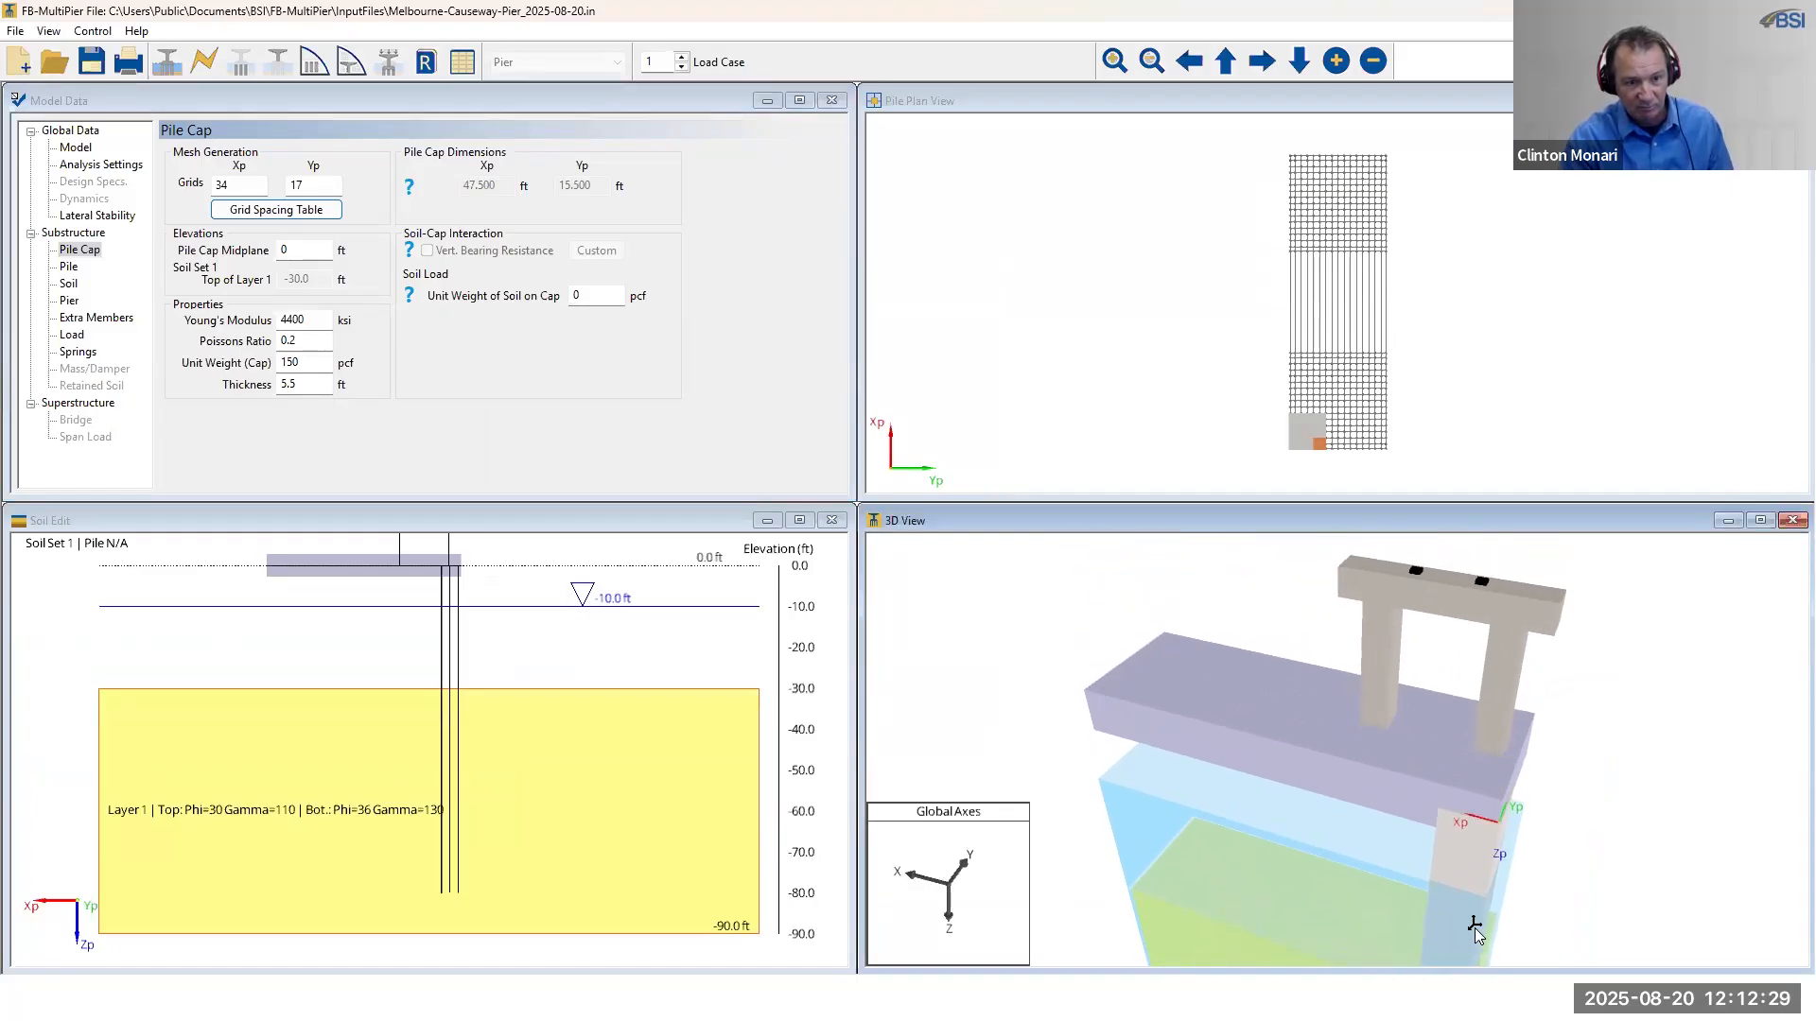
pyautogui.scroll(3, 1547, 877)
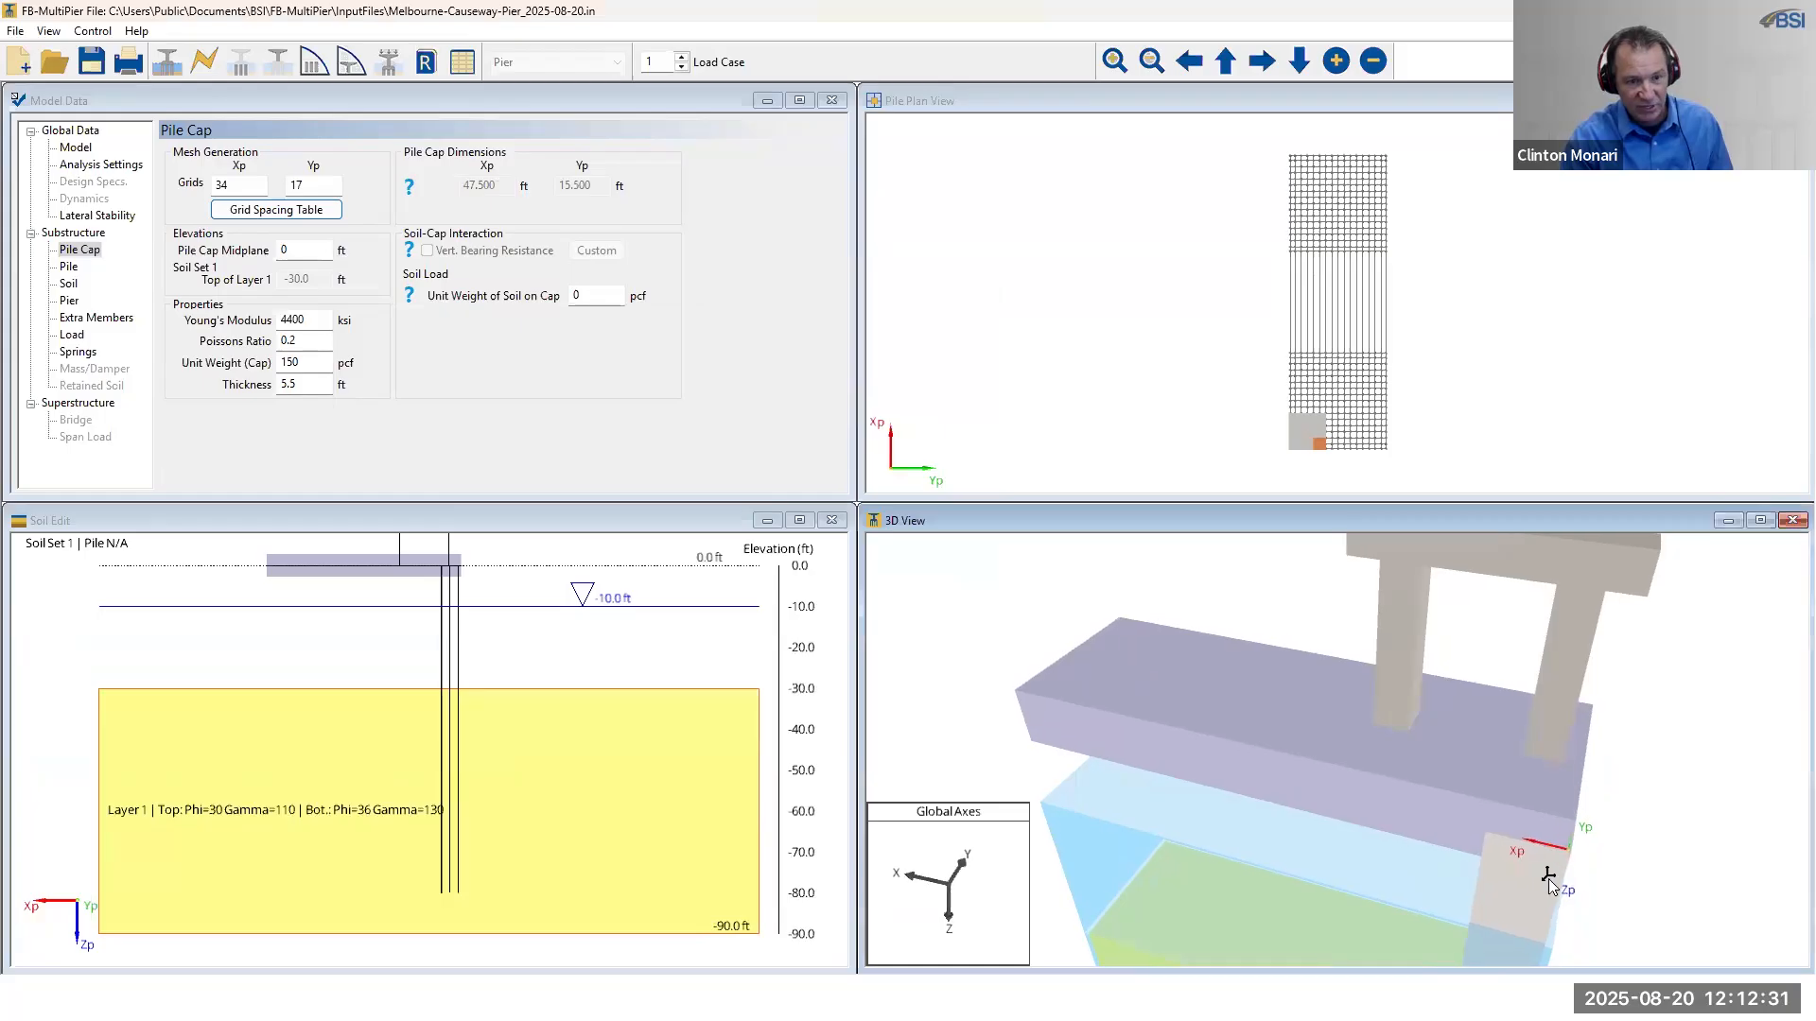
pyautogui.moveTo(1564, 879); pyautogui.dragTo(1571, 870)
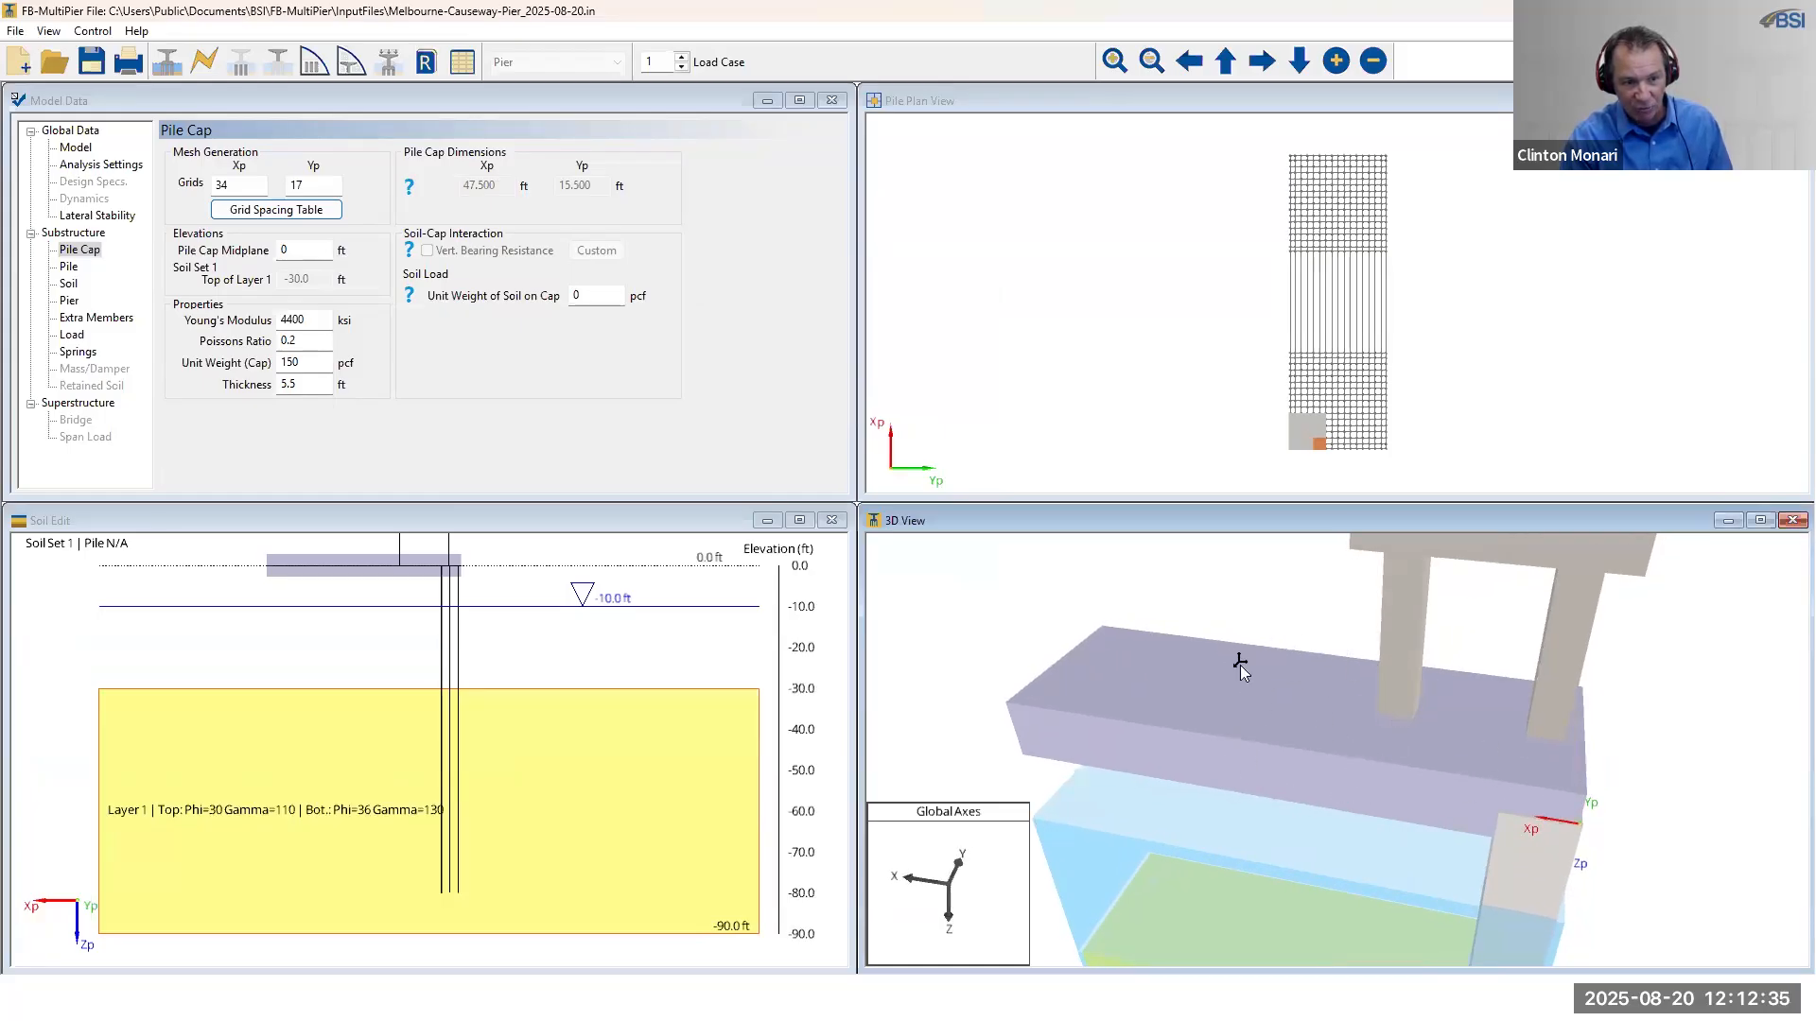
pyautogui.moveTo(1401, 752); pyautogui.dragTo(1410, 754)
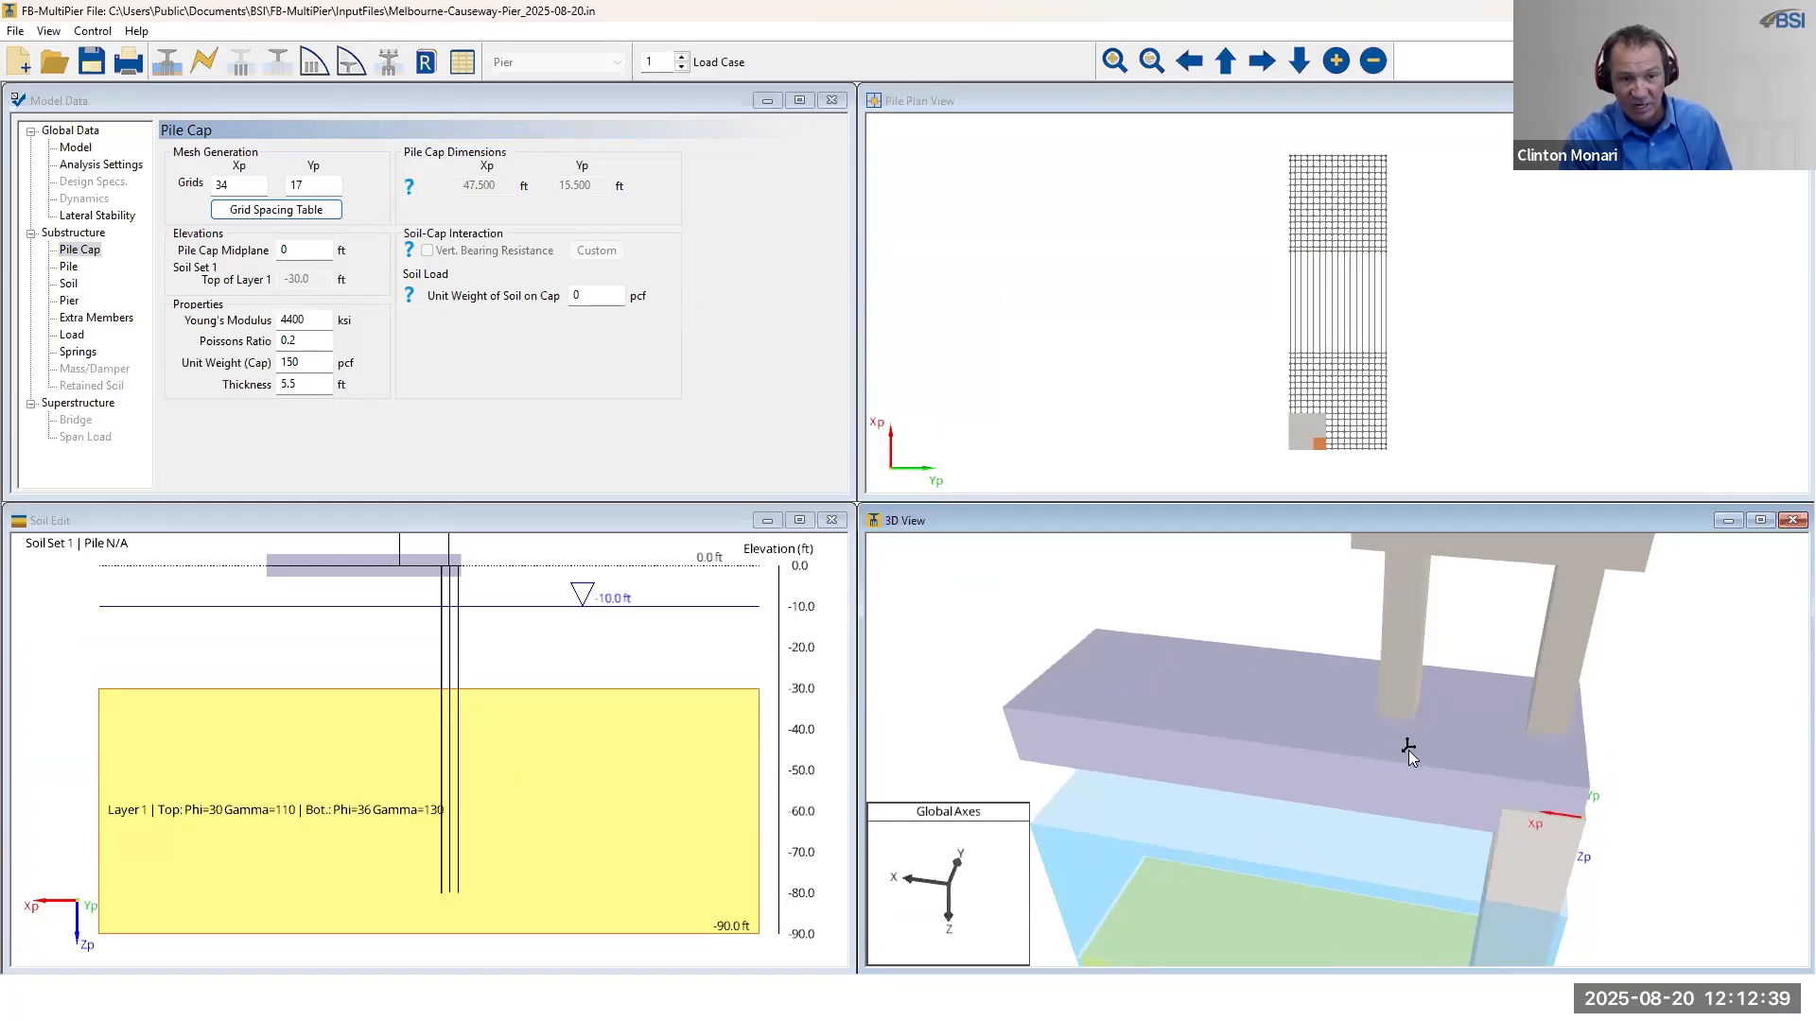
pyautogui.moveTo(1394, 752); pyautogui.dragTo(1399, 752)
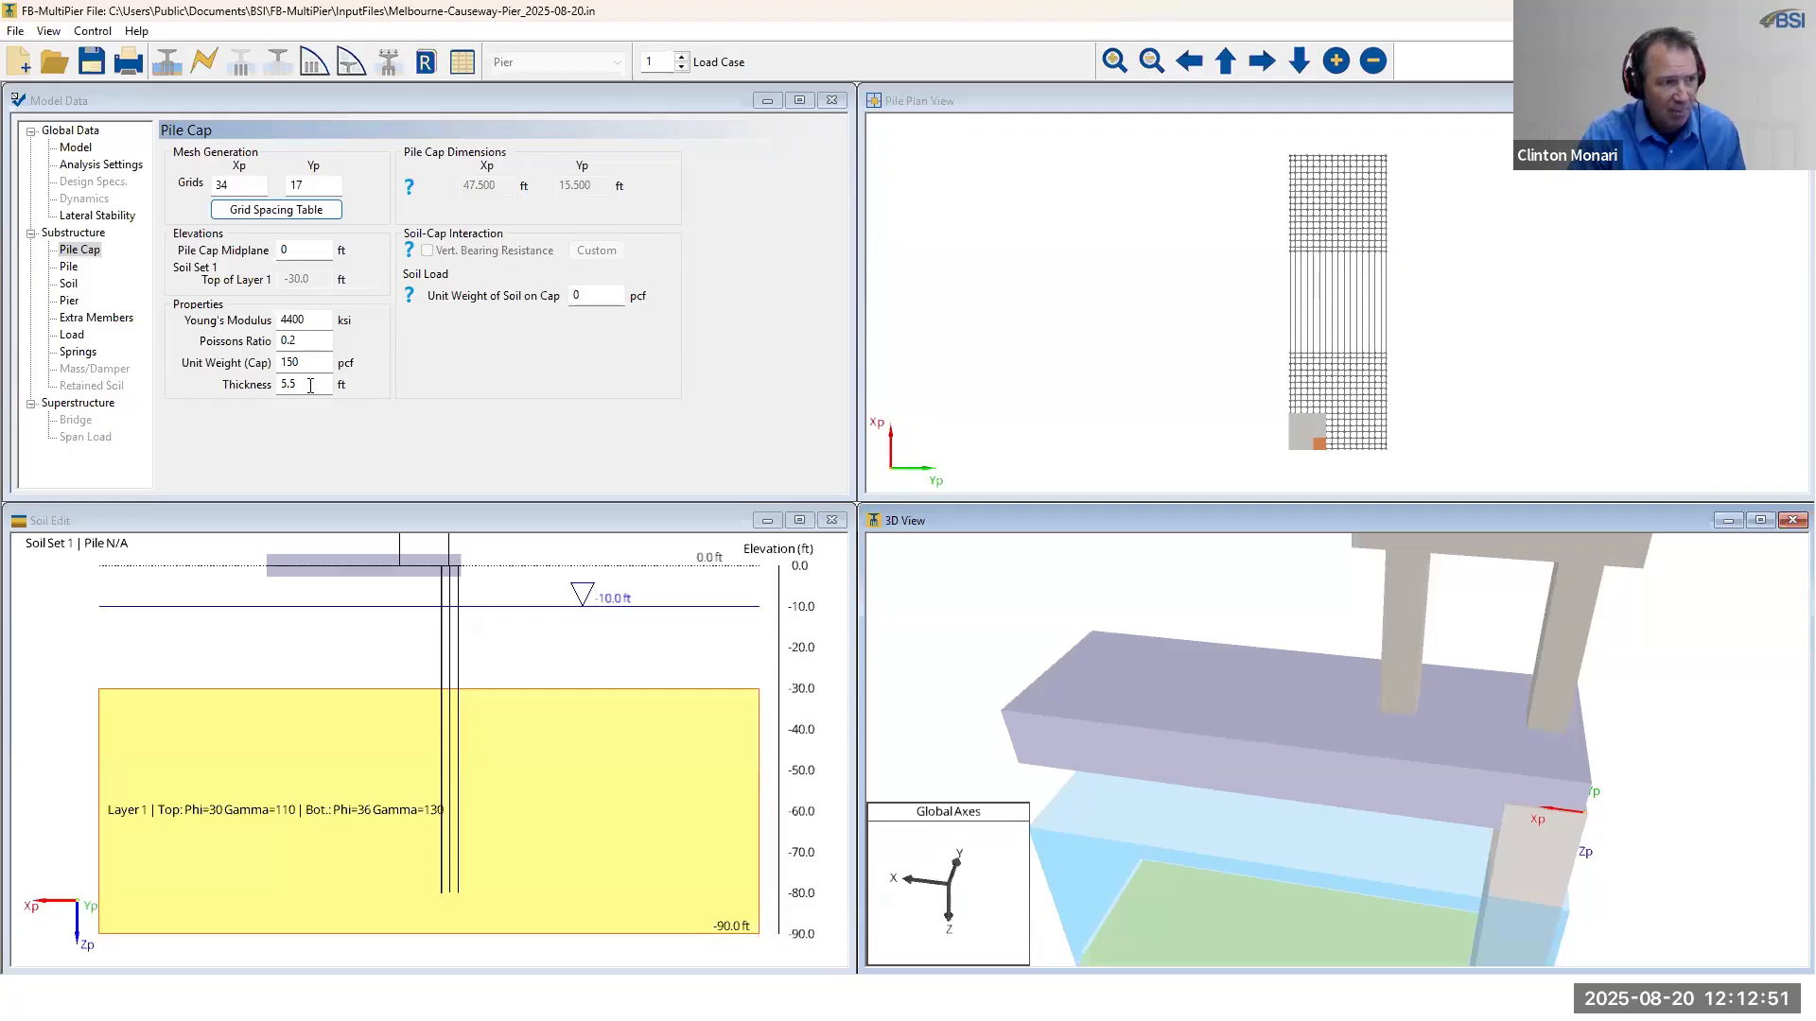
pyautogui.moveTo(1271, 693); pyautogui.dragTo(1317, 653)
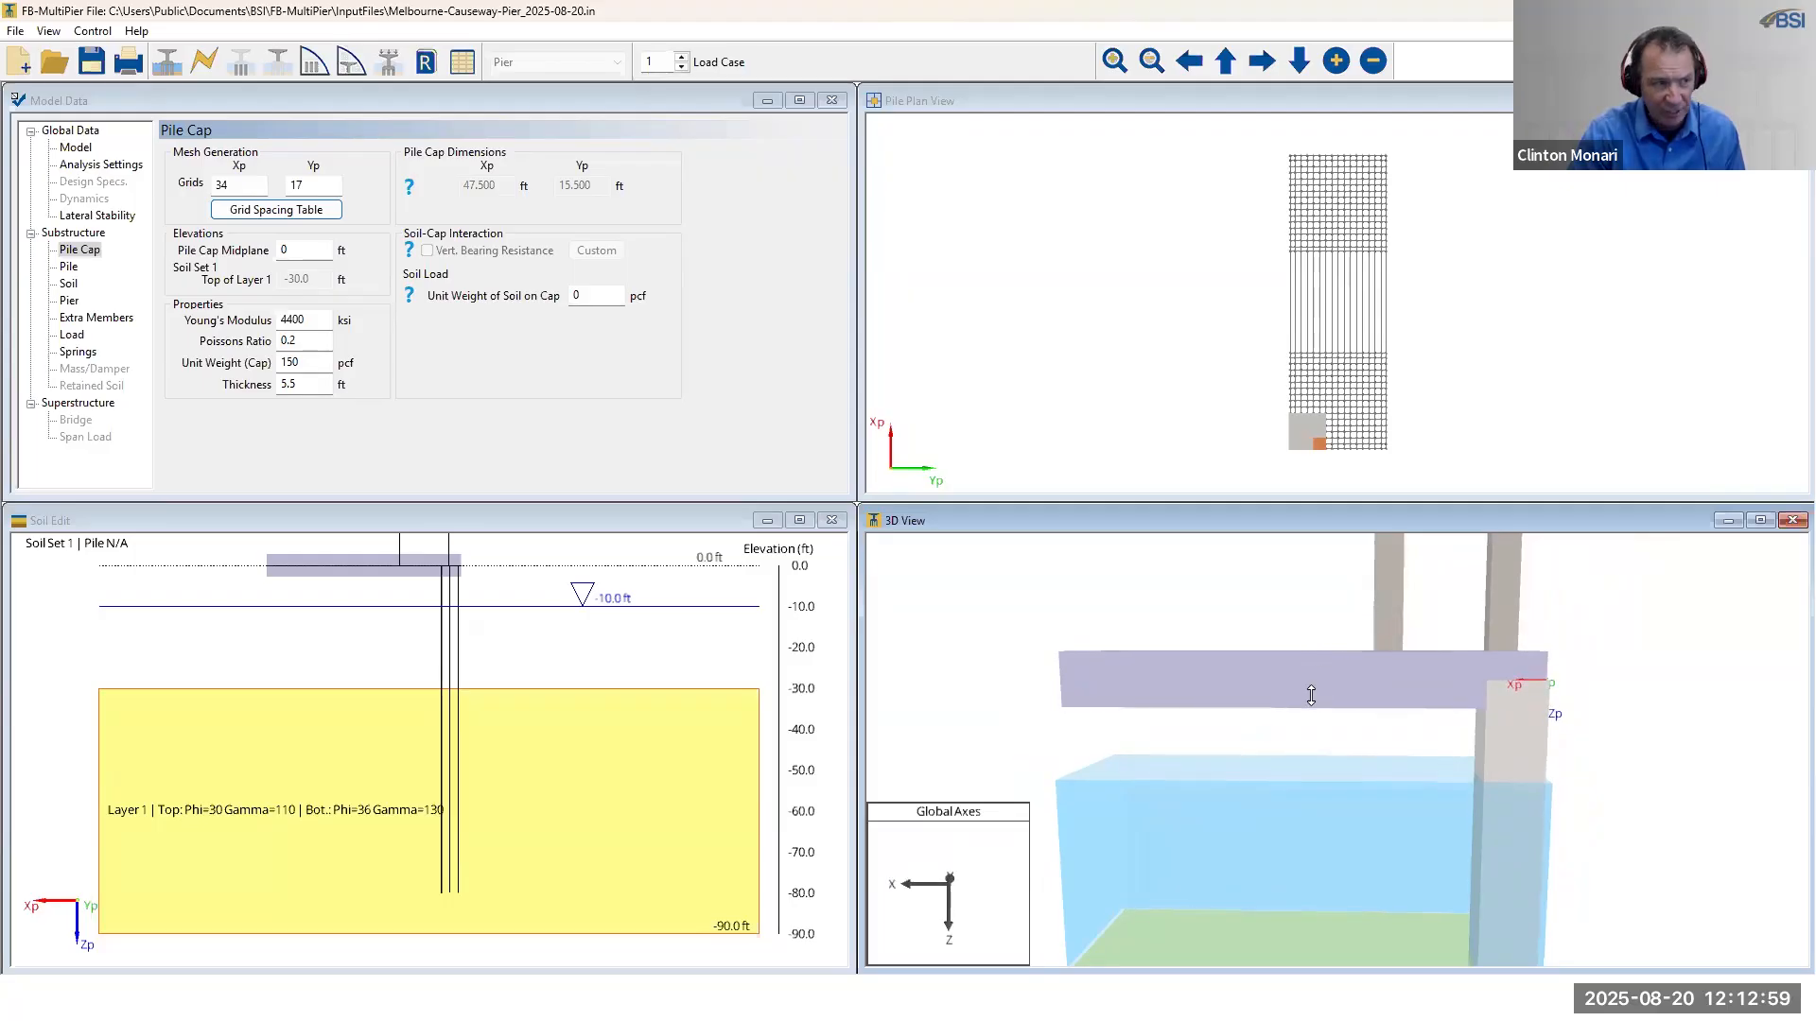
# - Set the pile cap thickness to 5 ft
pyautogui.moveTo(312, 388); pyautogui.dragTo(256, 391)
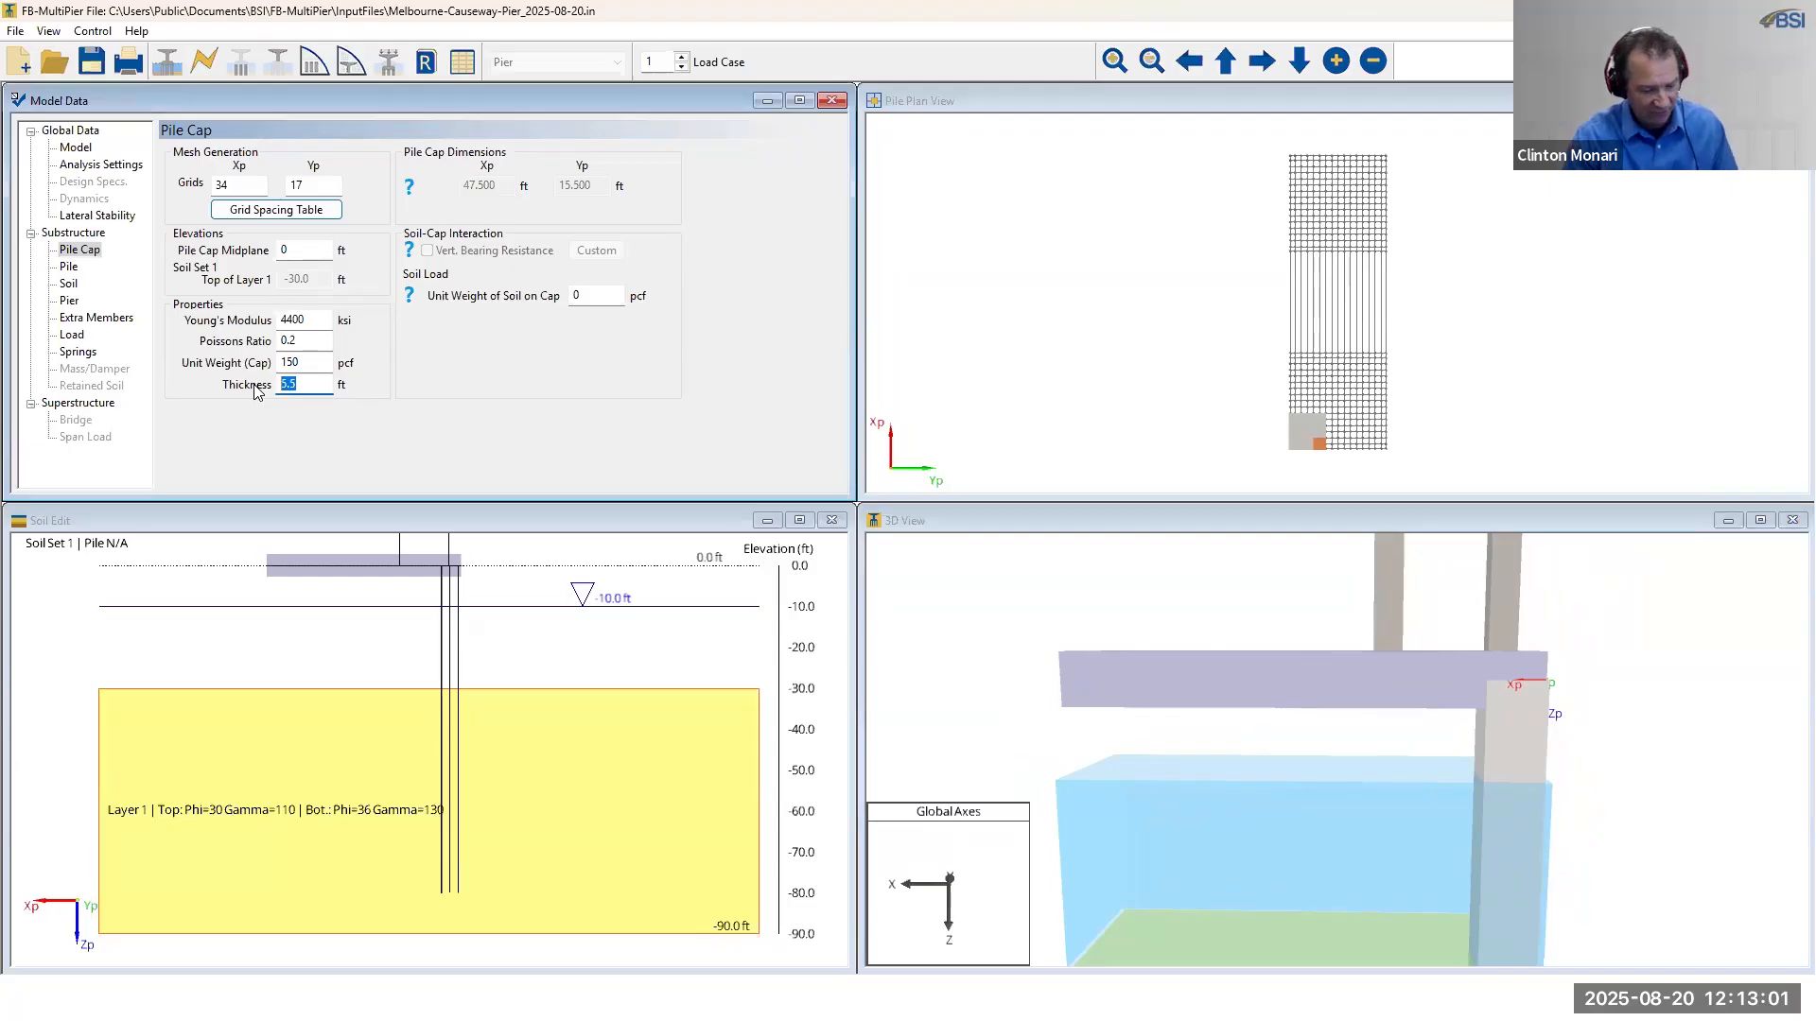
pyautogui.write('5')
pyautogui.click(314, 363)
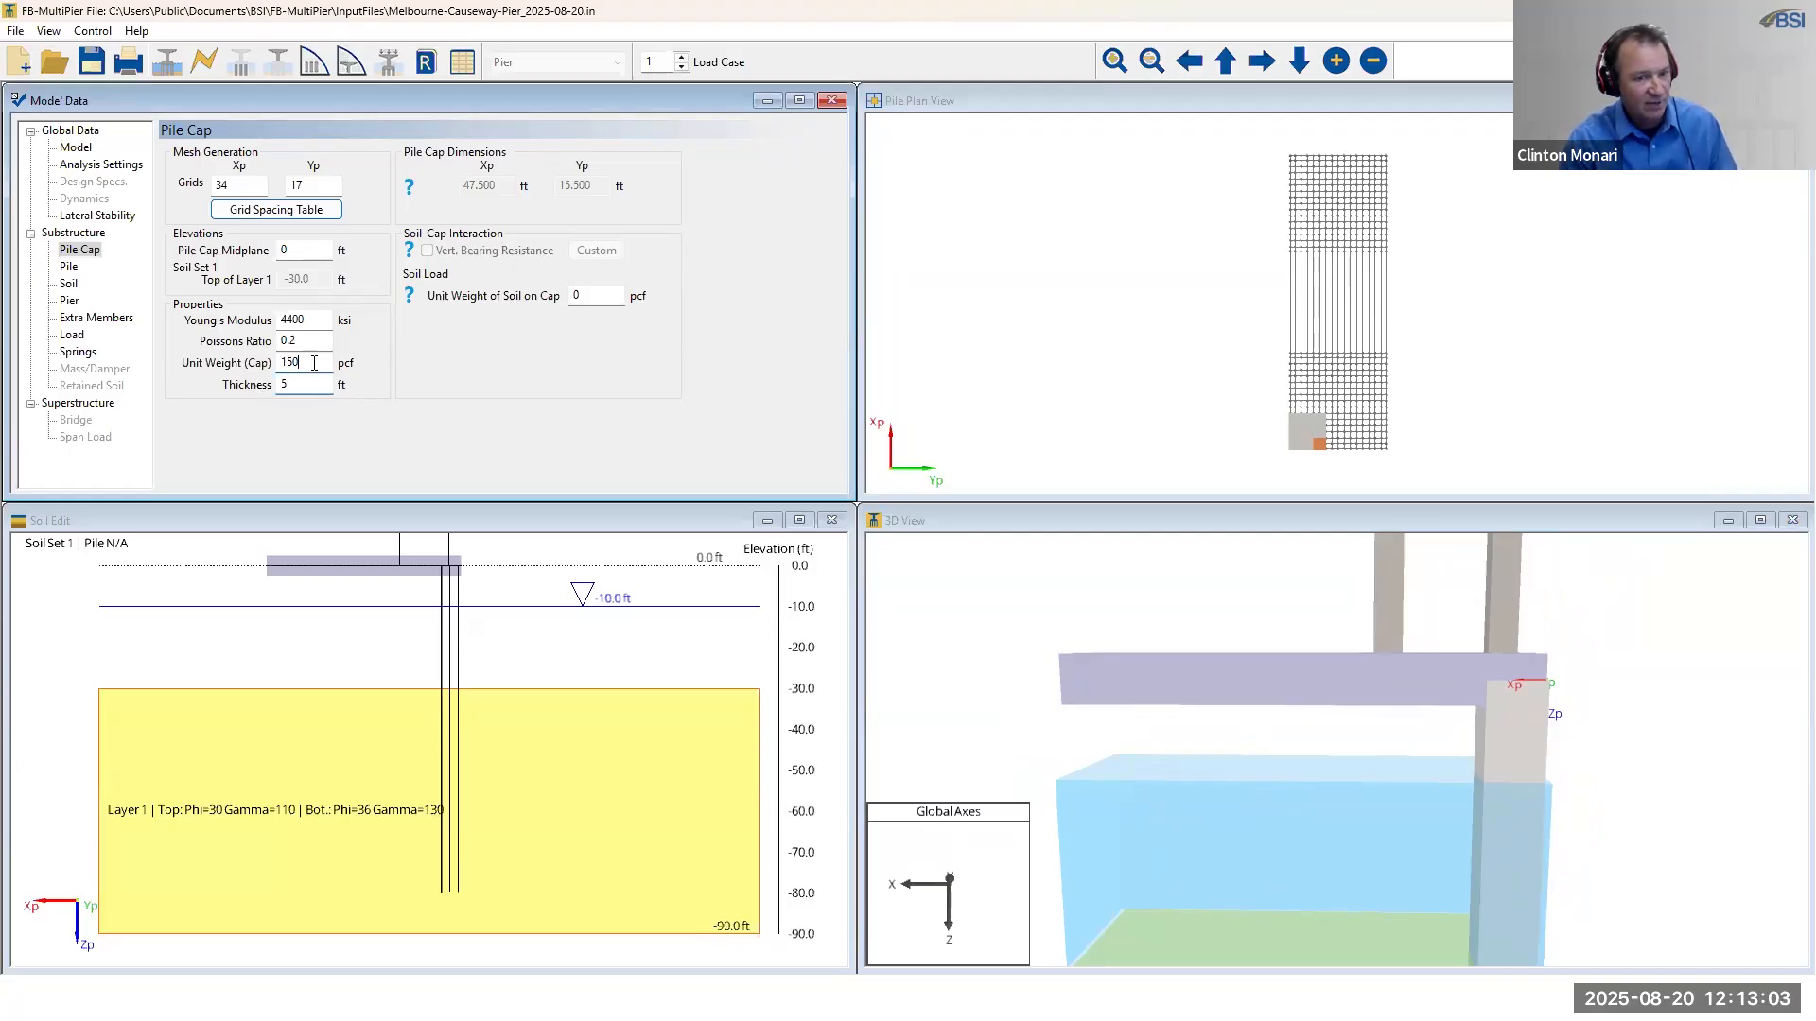
pyautogui.click(1524, 734)
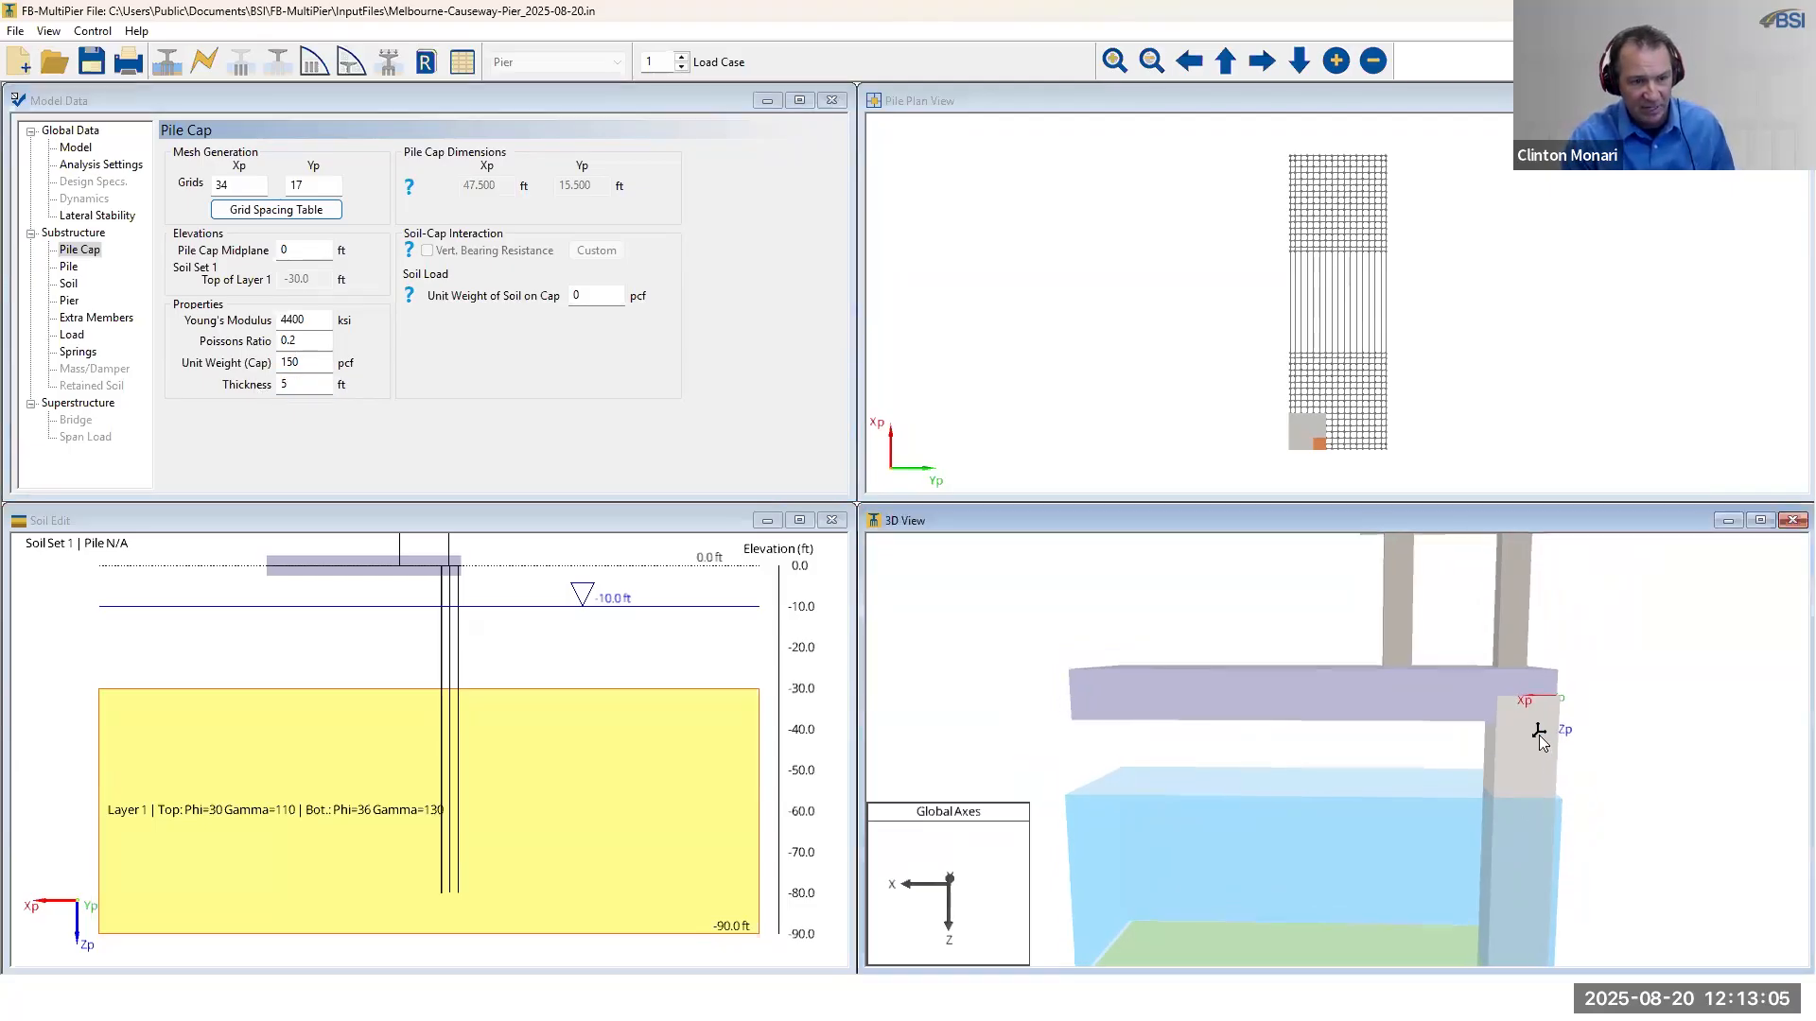
pyautogui.scroll(3, 1540, 733)
pyautogui.scroll(-4, 1540, 732)
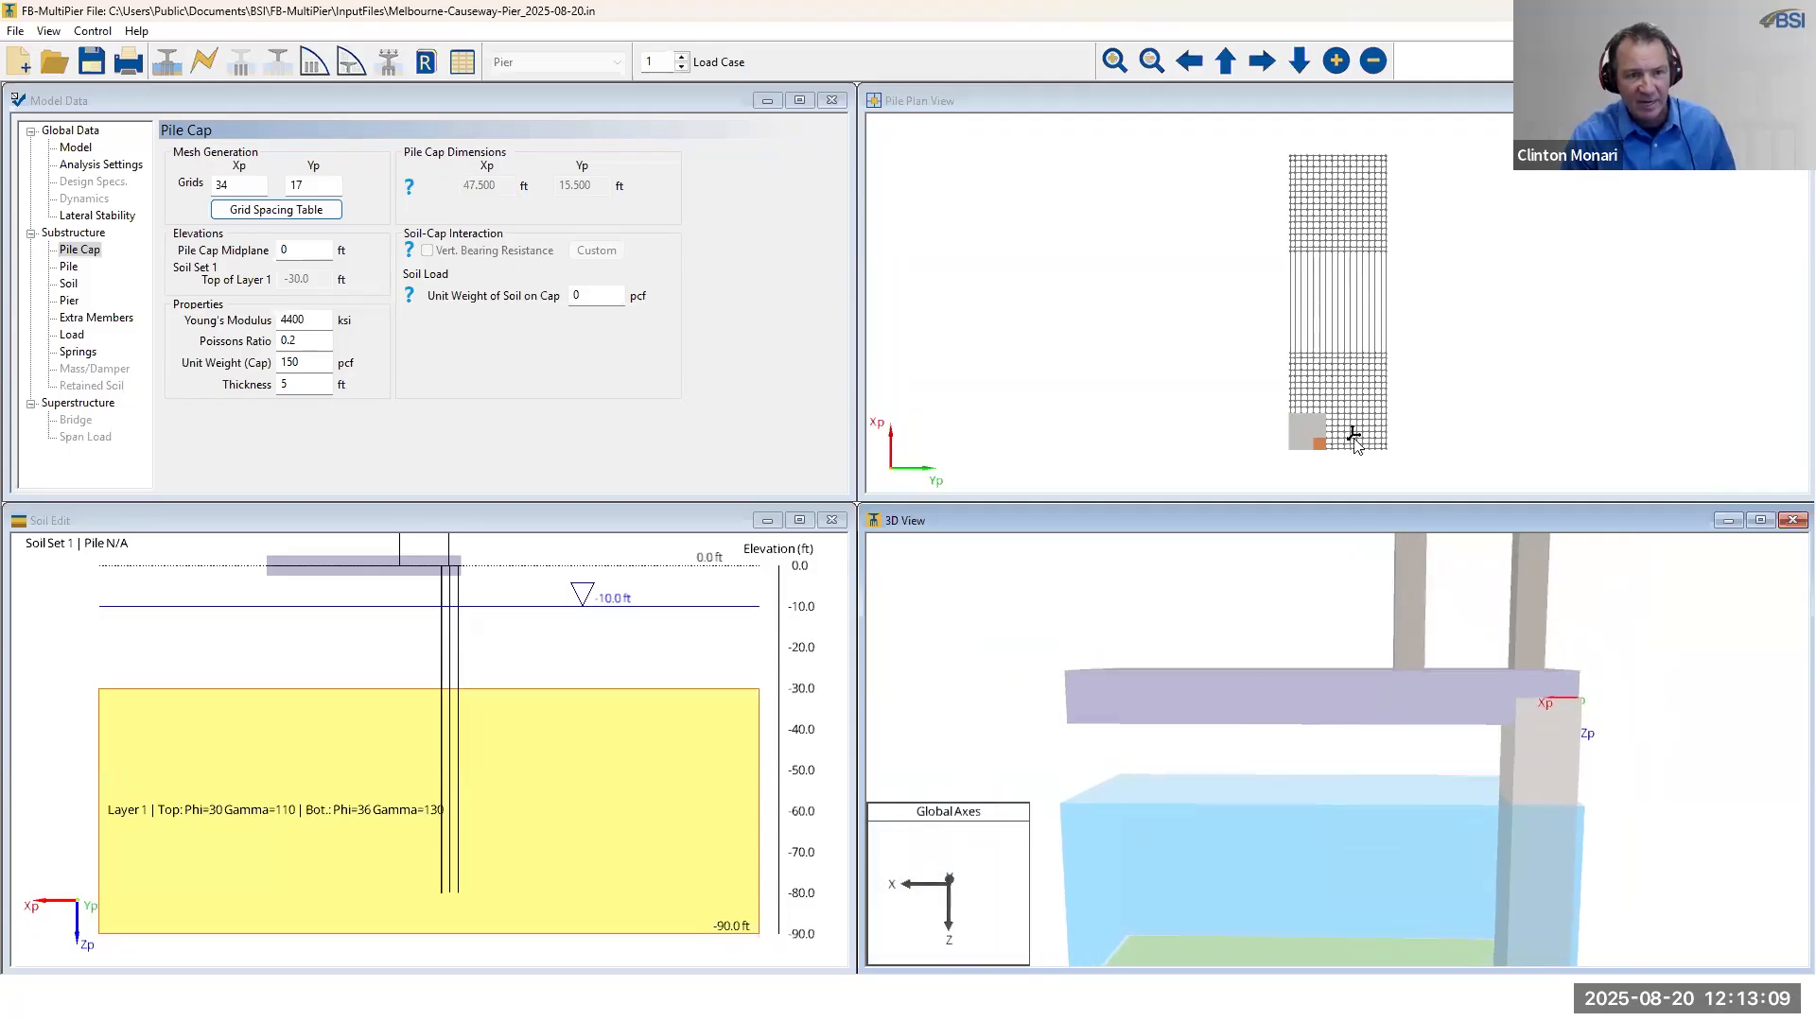
# - Enlarge the Pile Plan View downward over the 3D view and fit the whole pile cap mesh in it
pyautogui.click(1216, 241)
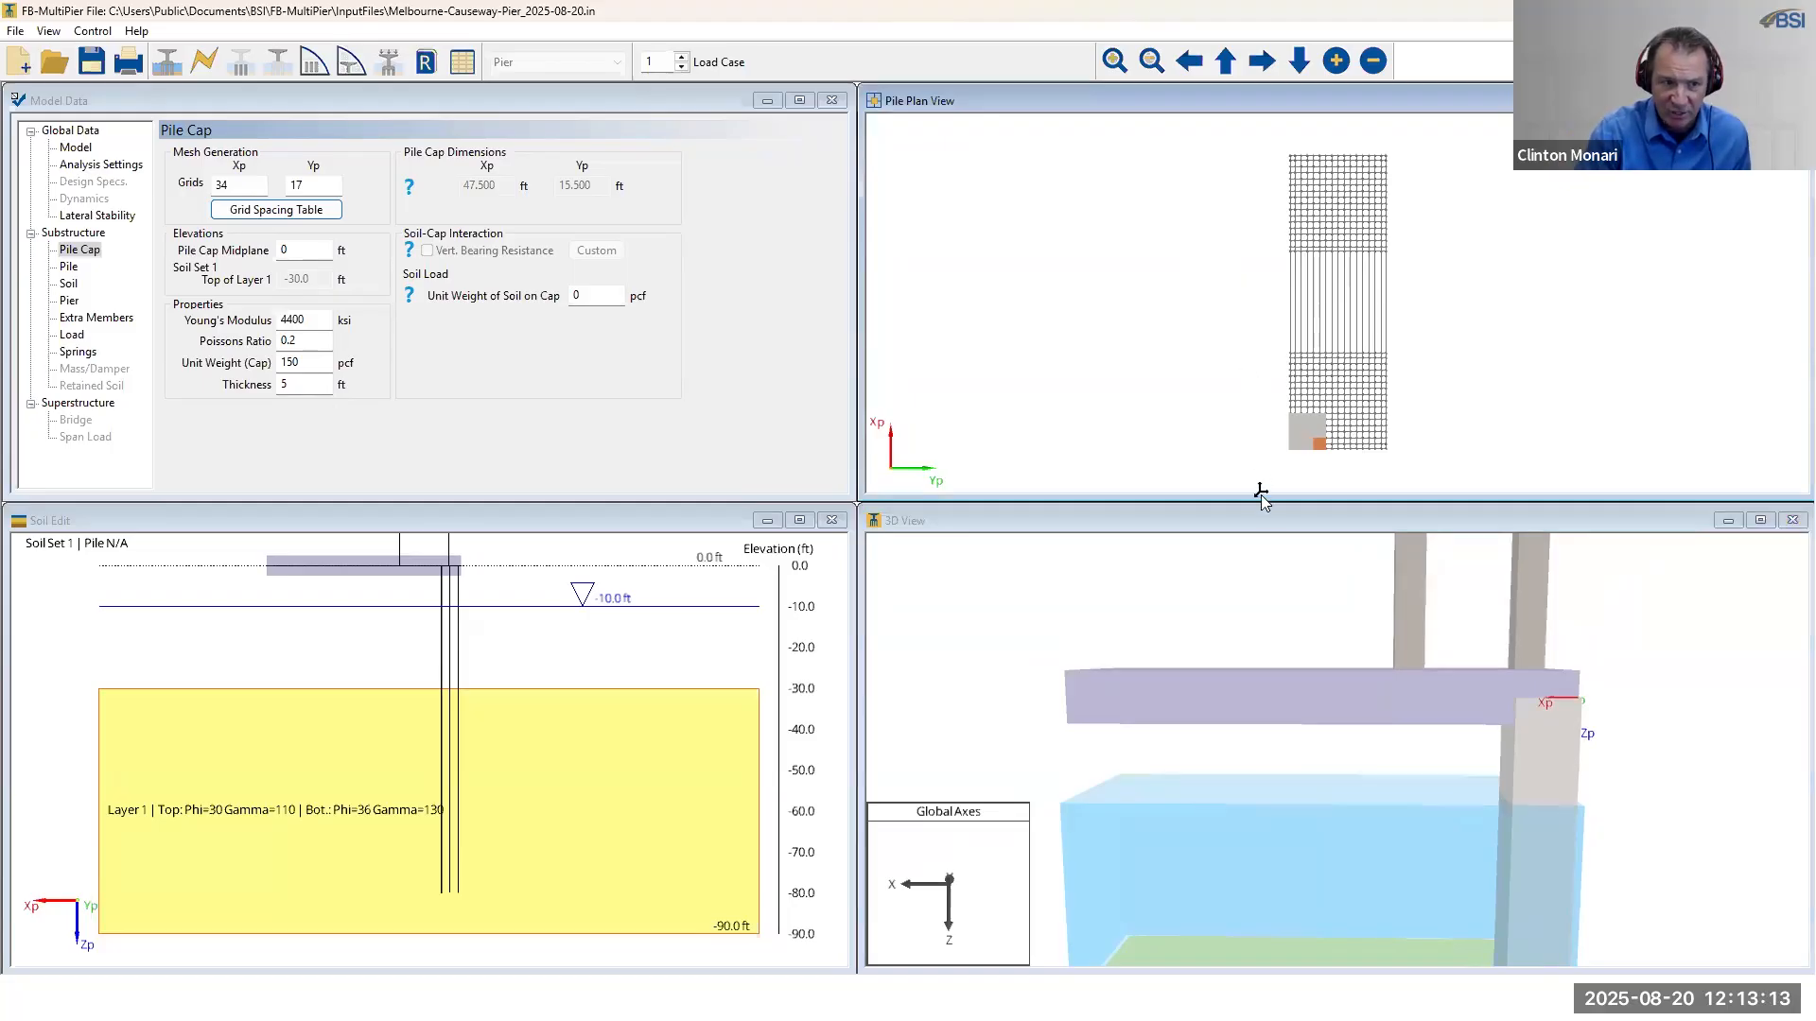
pyautogui.moveTo(1256, 493); pyautogui.dragTo(1313, 790)
pyautogui.scroll(5, 1565, 624)
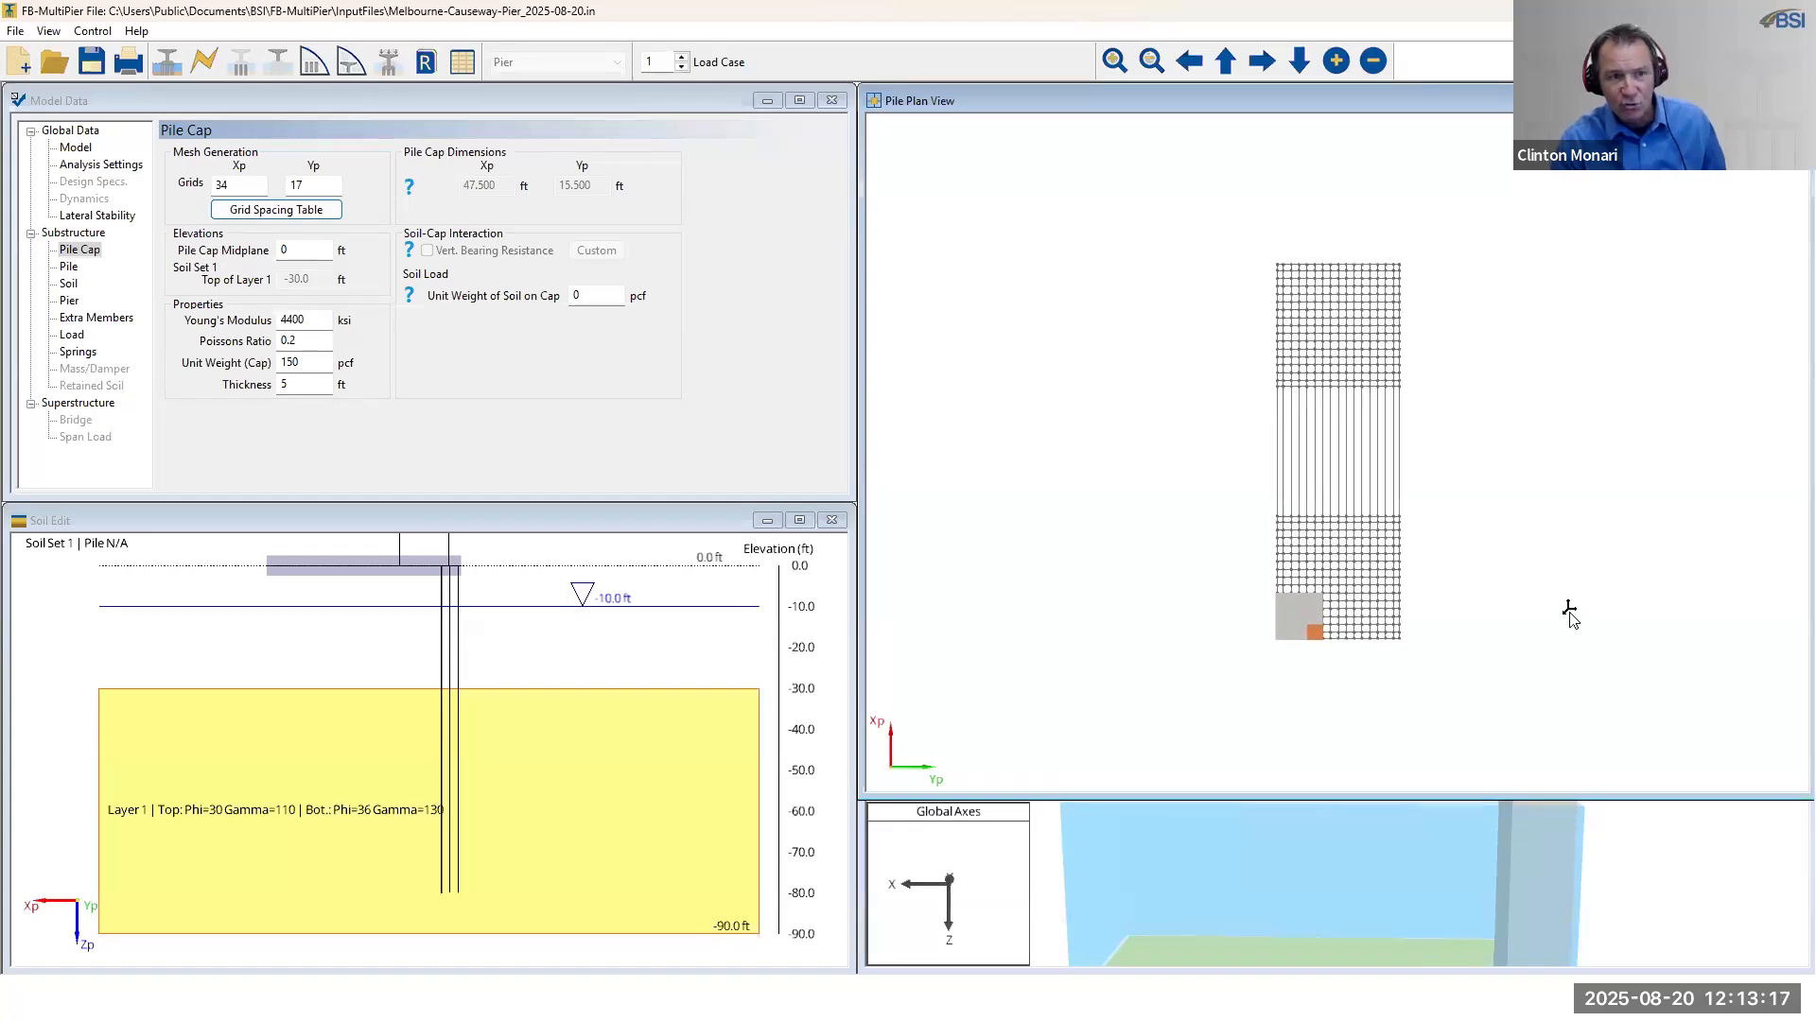
pyautogui.scroll(-3, 1584, 601)
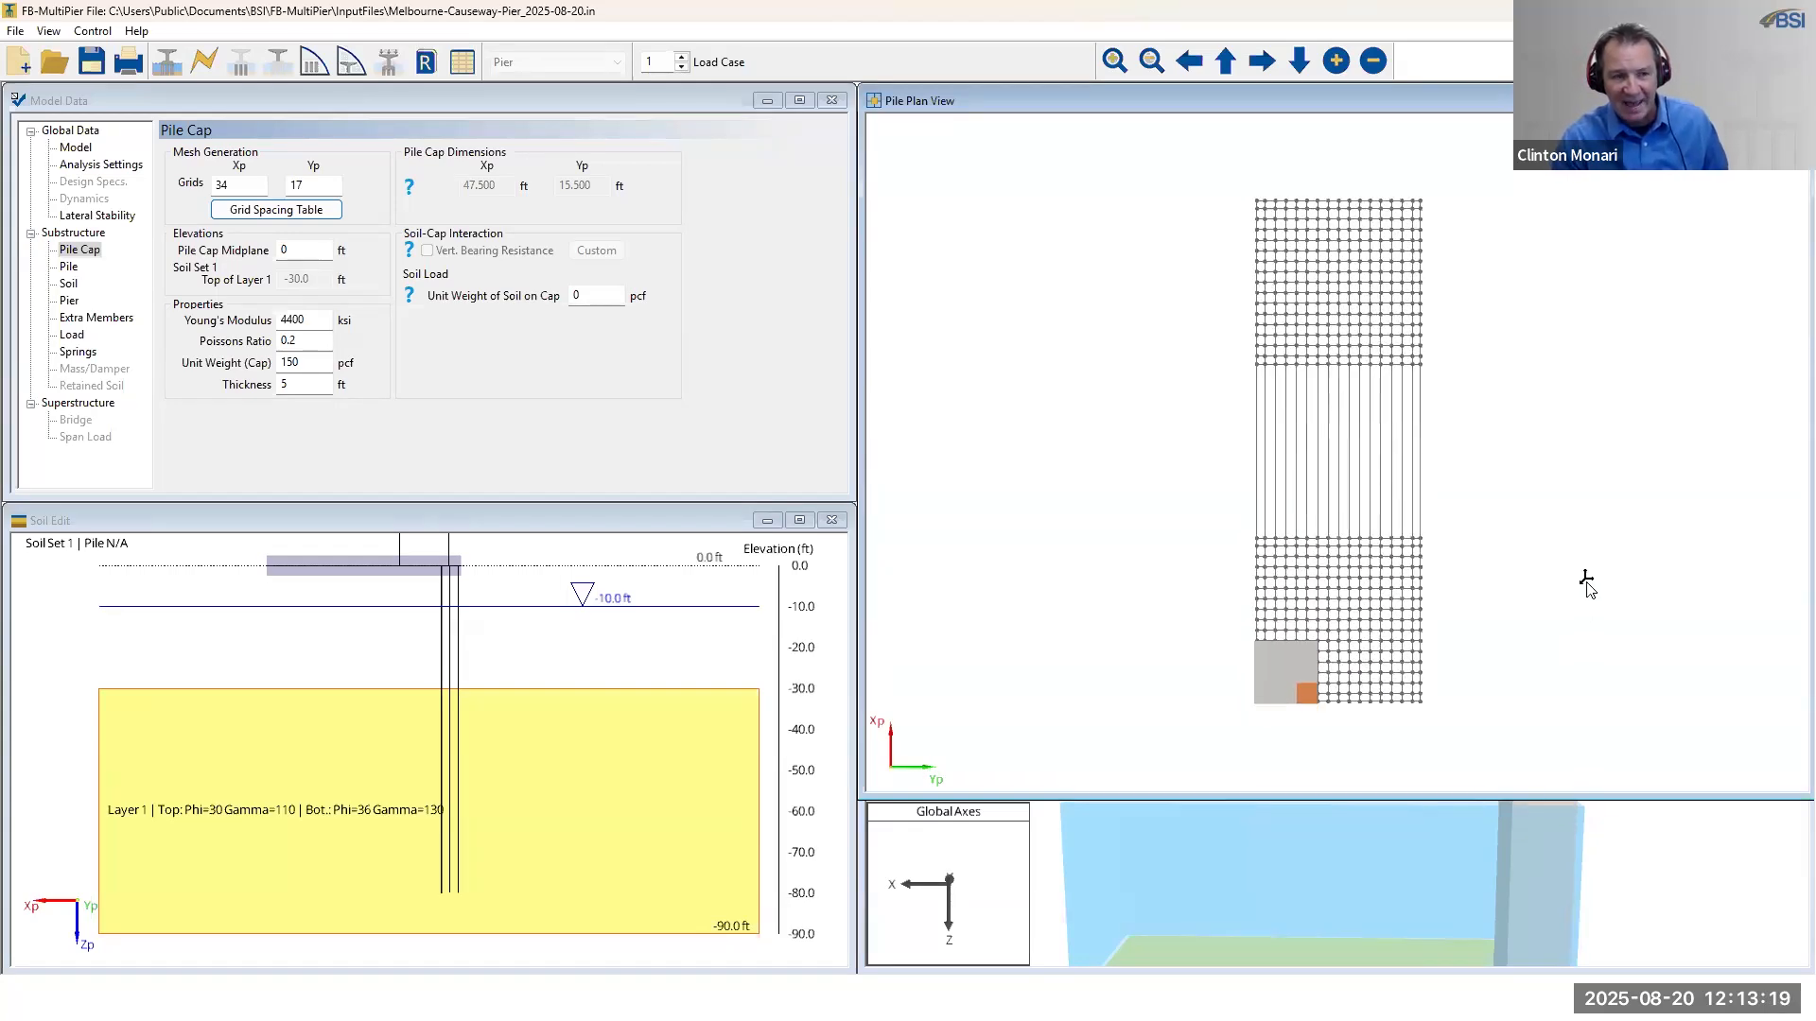
pyautogui.scroll(2, 1589, 594)
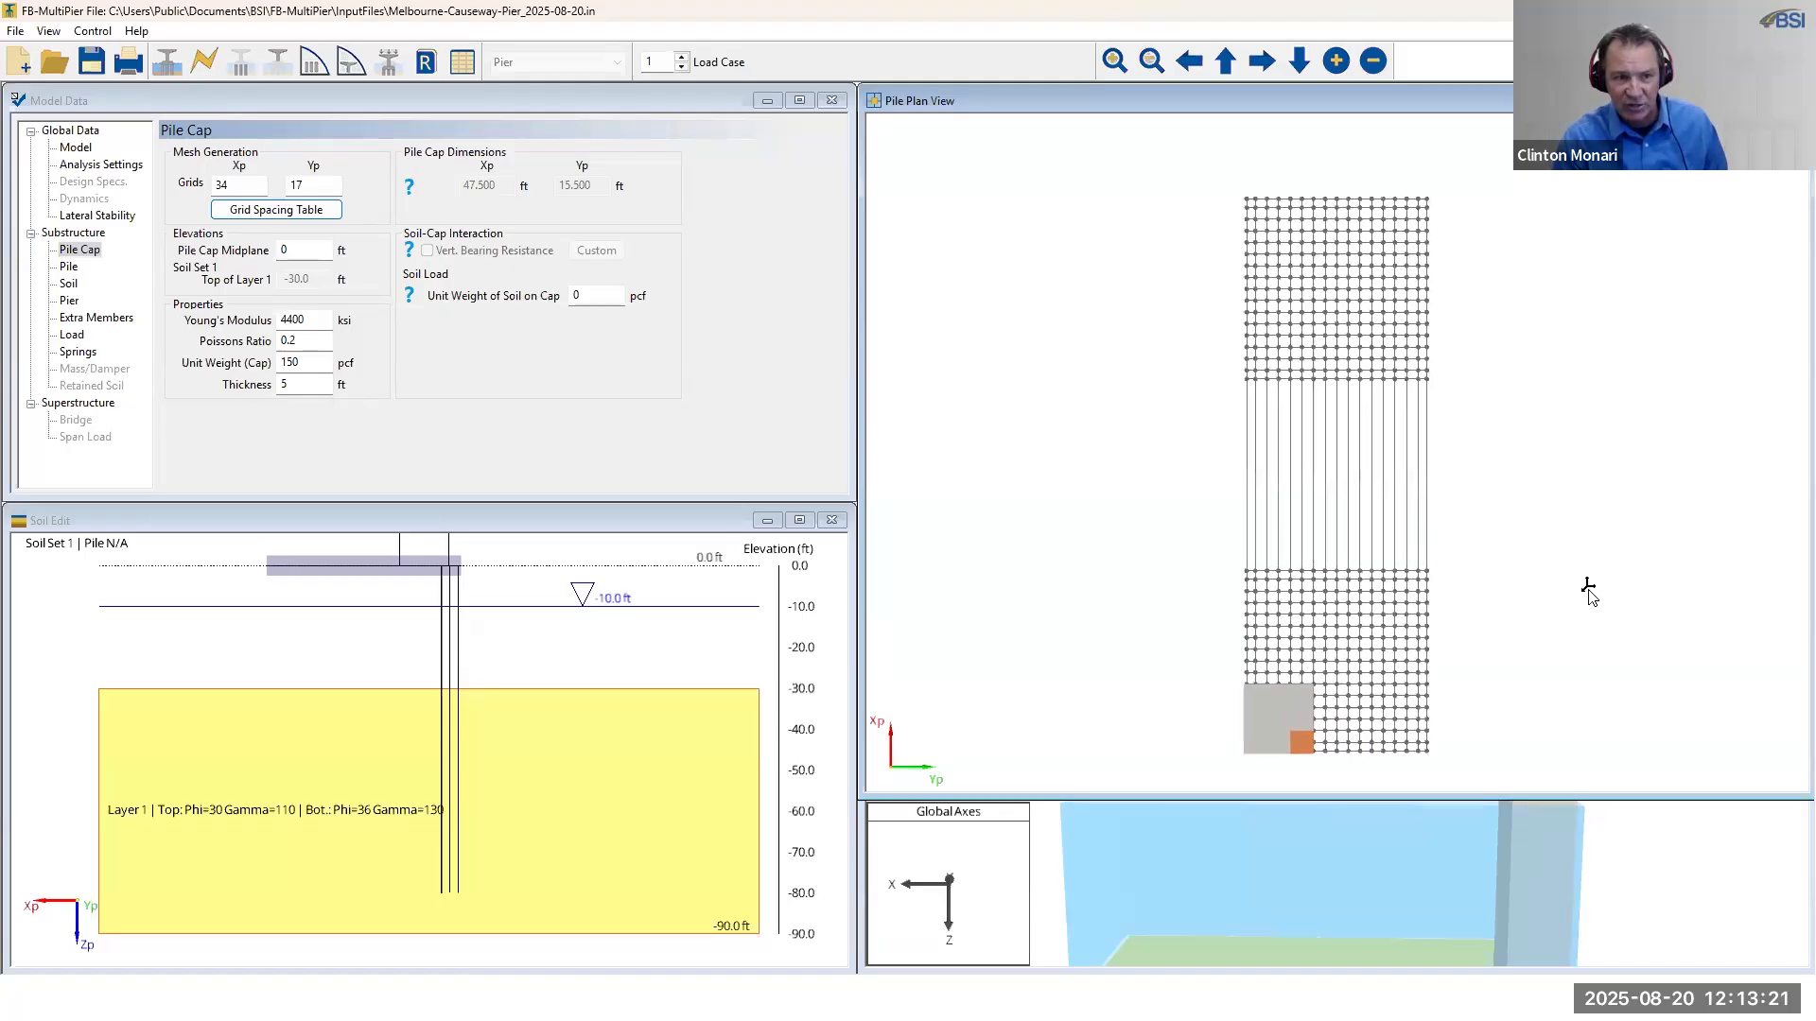
pyautogui.scroll(2, 1588, 589)
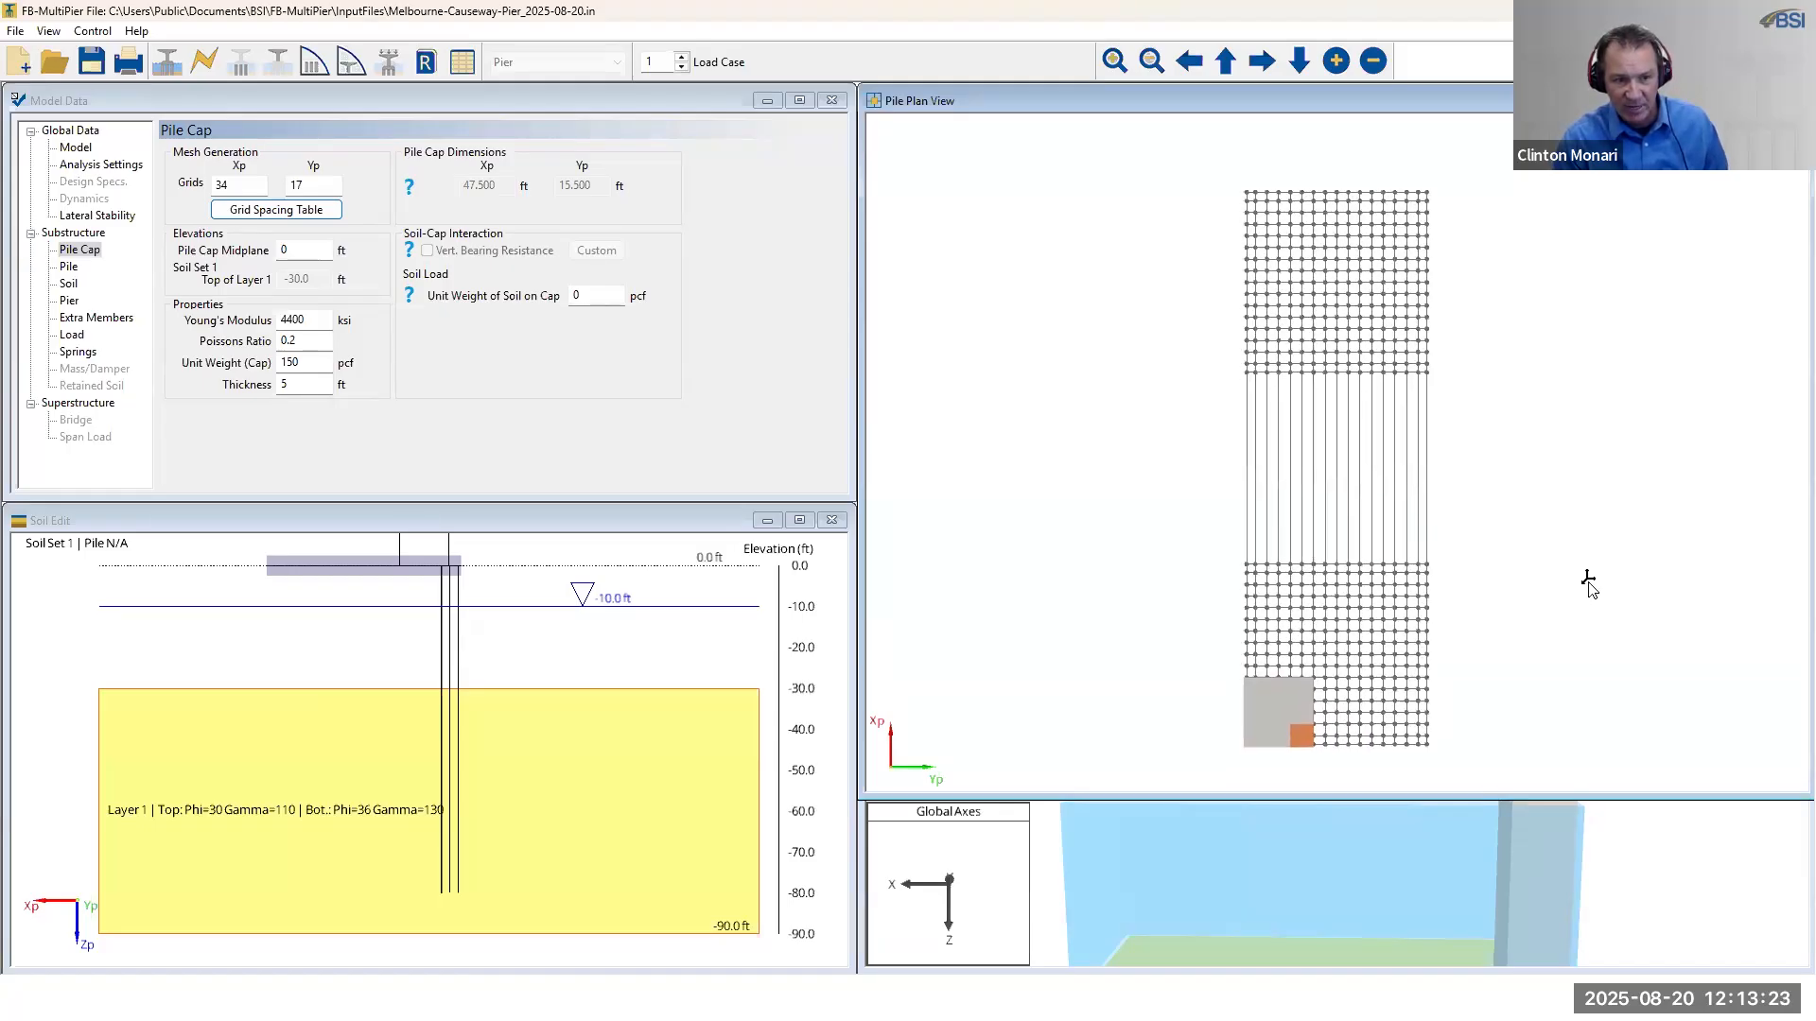
pyautogui.scroll(2, 1591, 577)
pyautogui.scroll(2, 1593, 556)
pyautogui.scroll(-2, 1576, 661)
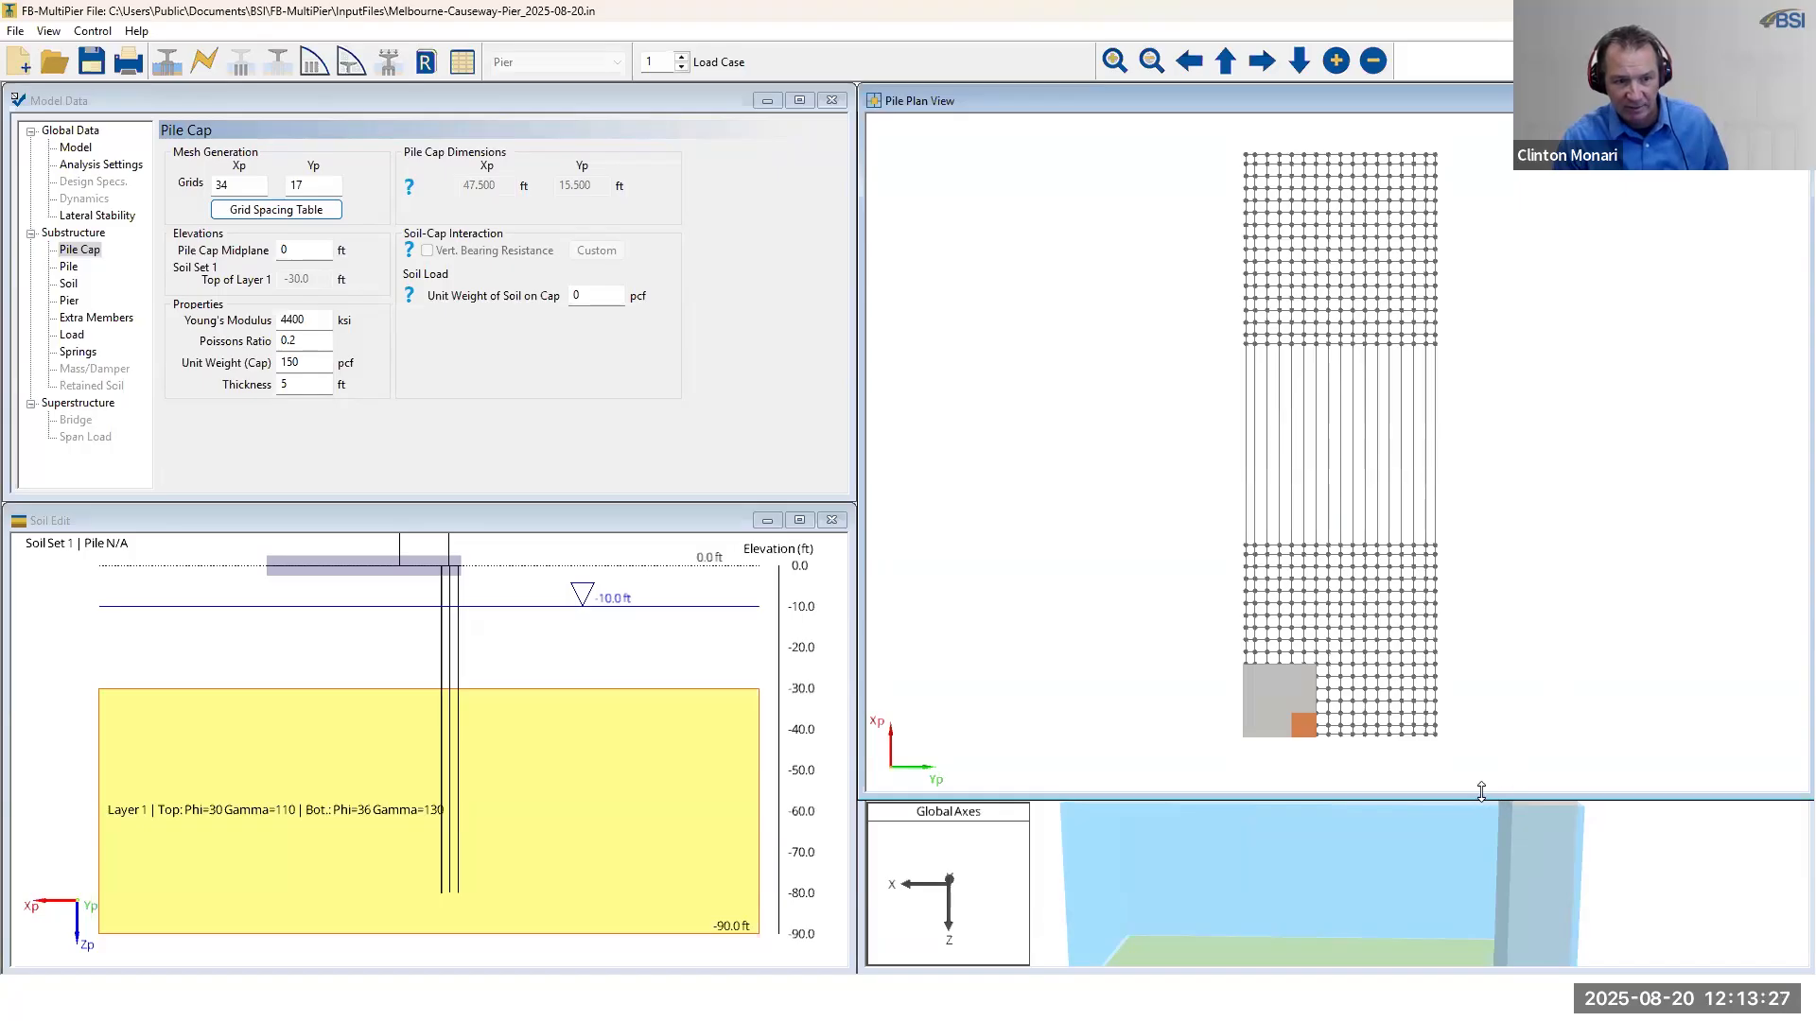
pyautogui.scroll(4, 1546, 782)
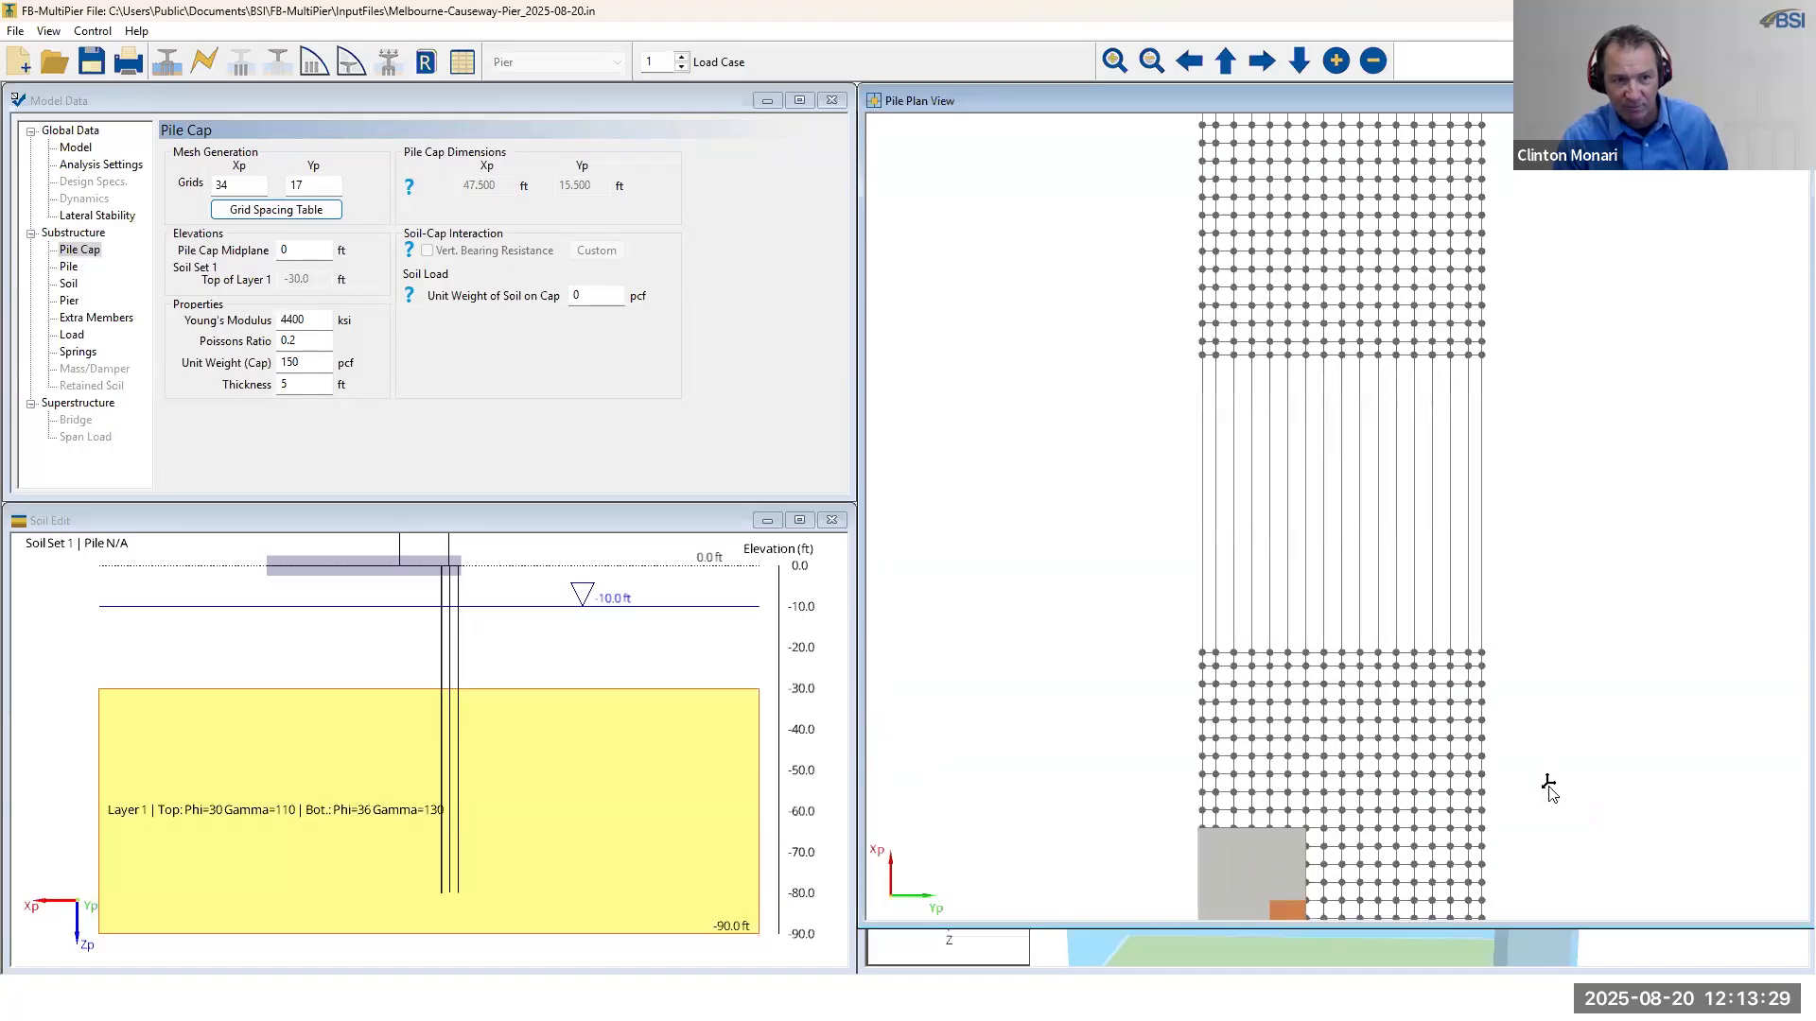
pyautogui.scroll(-3, 1546, 784)
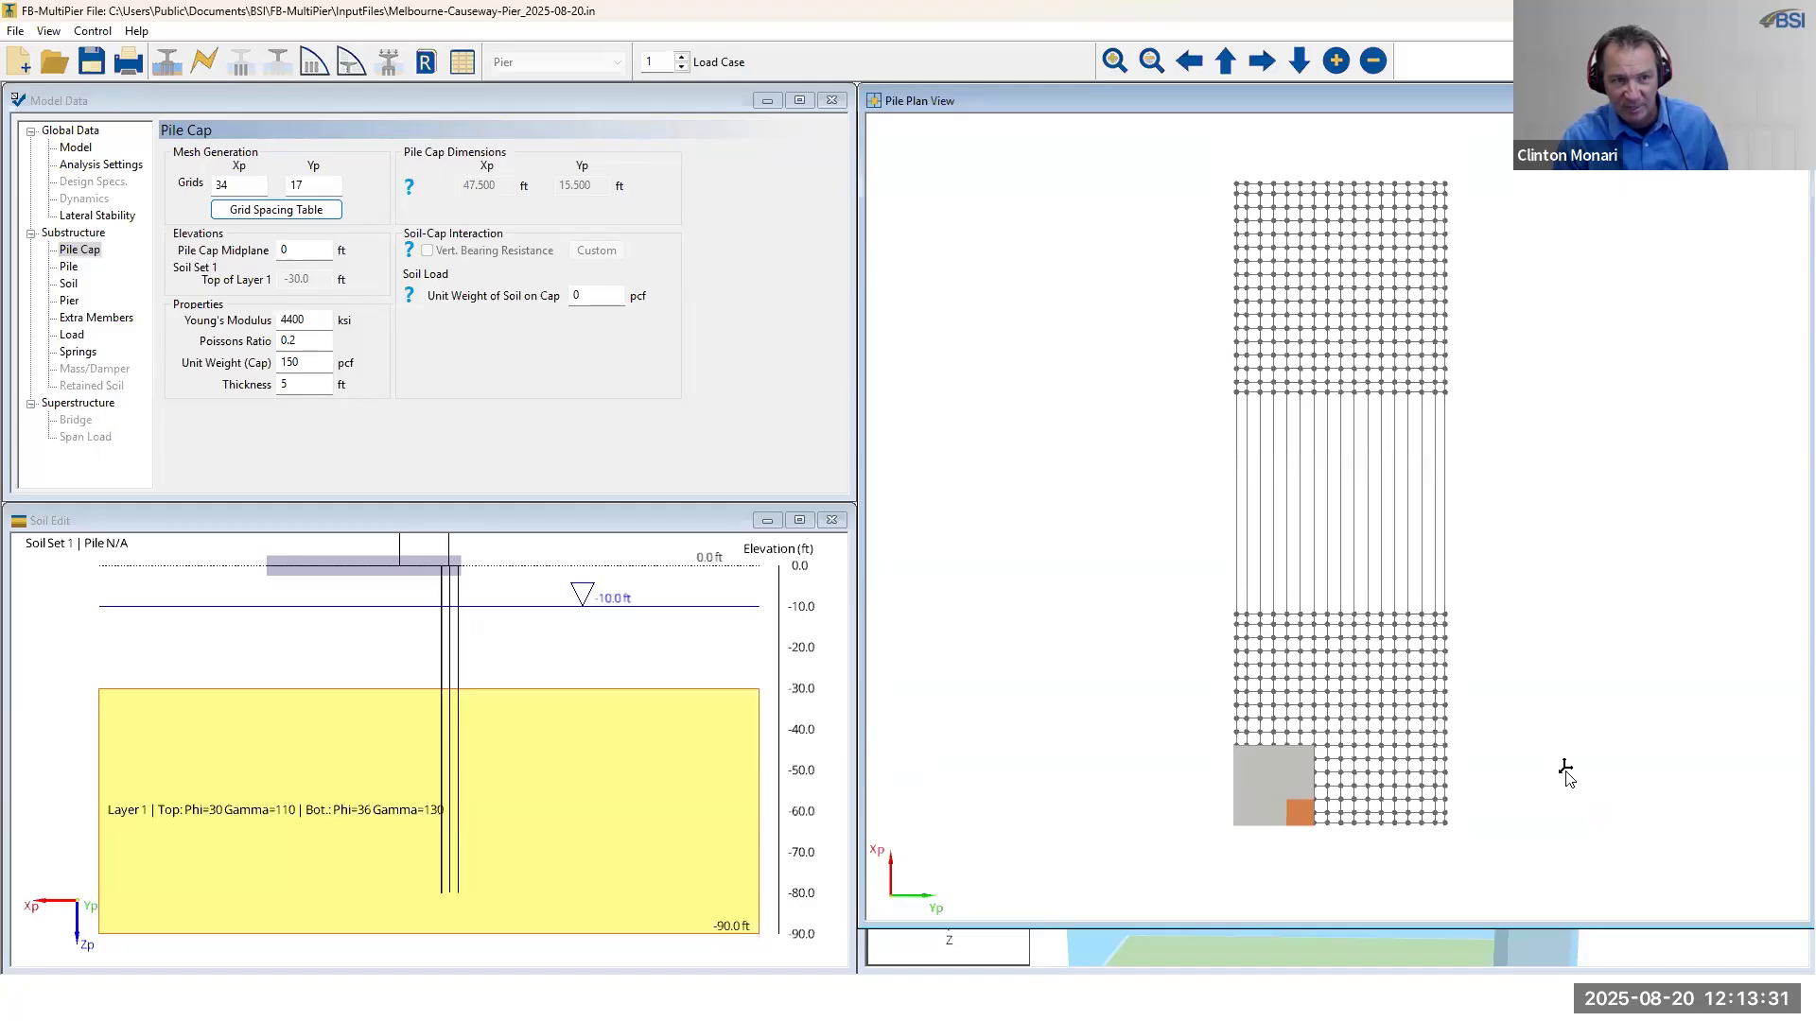
pyautogui.scroll(2, 1566, 768)
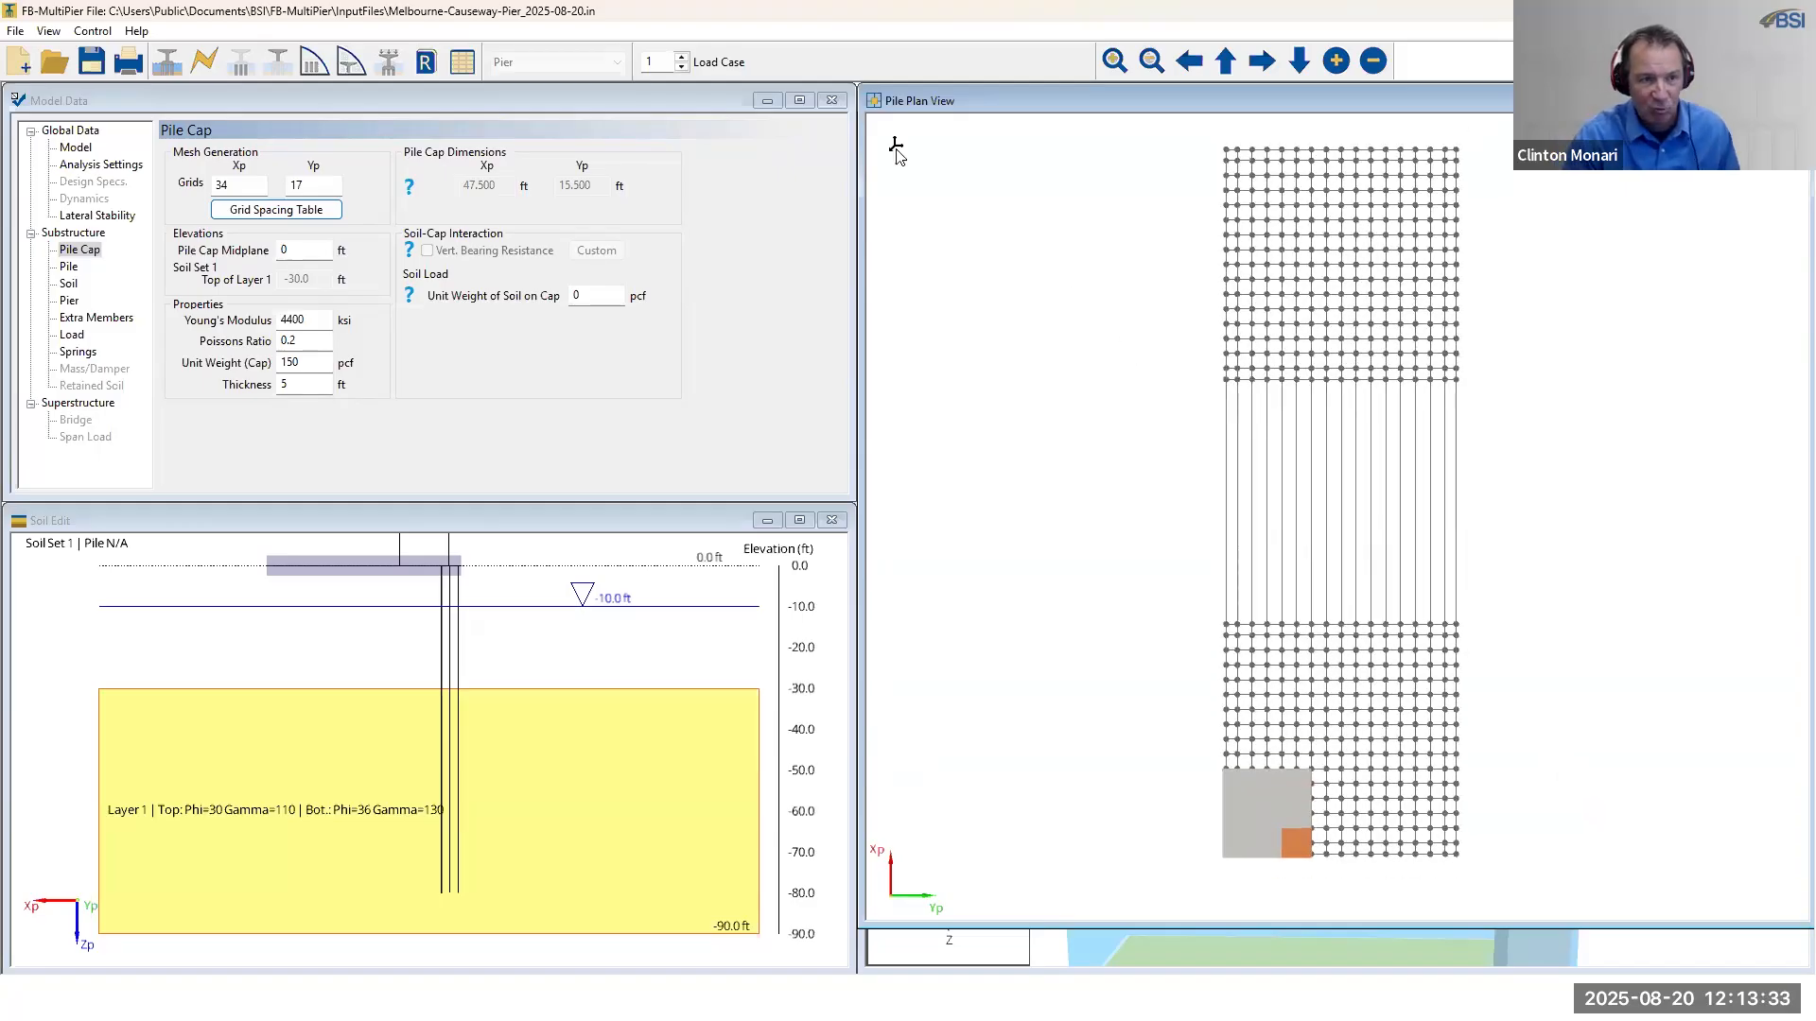
# - Add three piles six grid spaces apart along the low-Yp side of the cap's high-Xp dense mesh block
pyautogui.rightClick(997, 202)
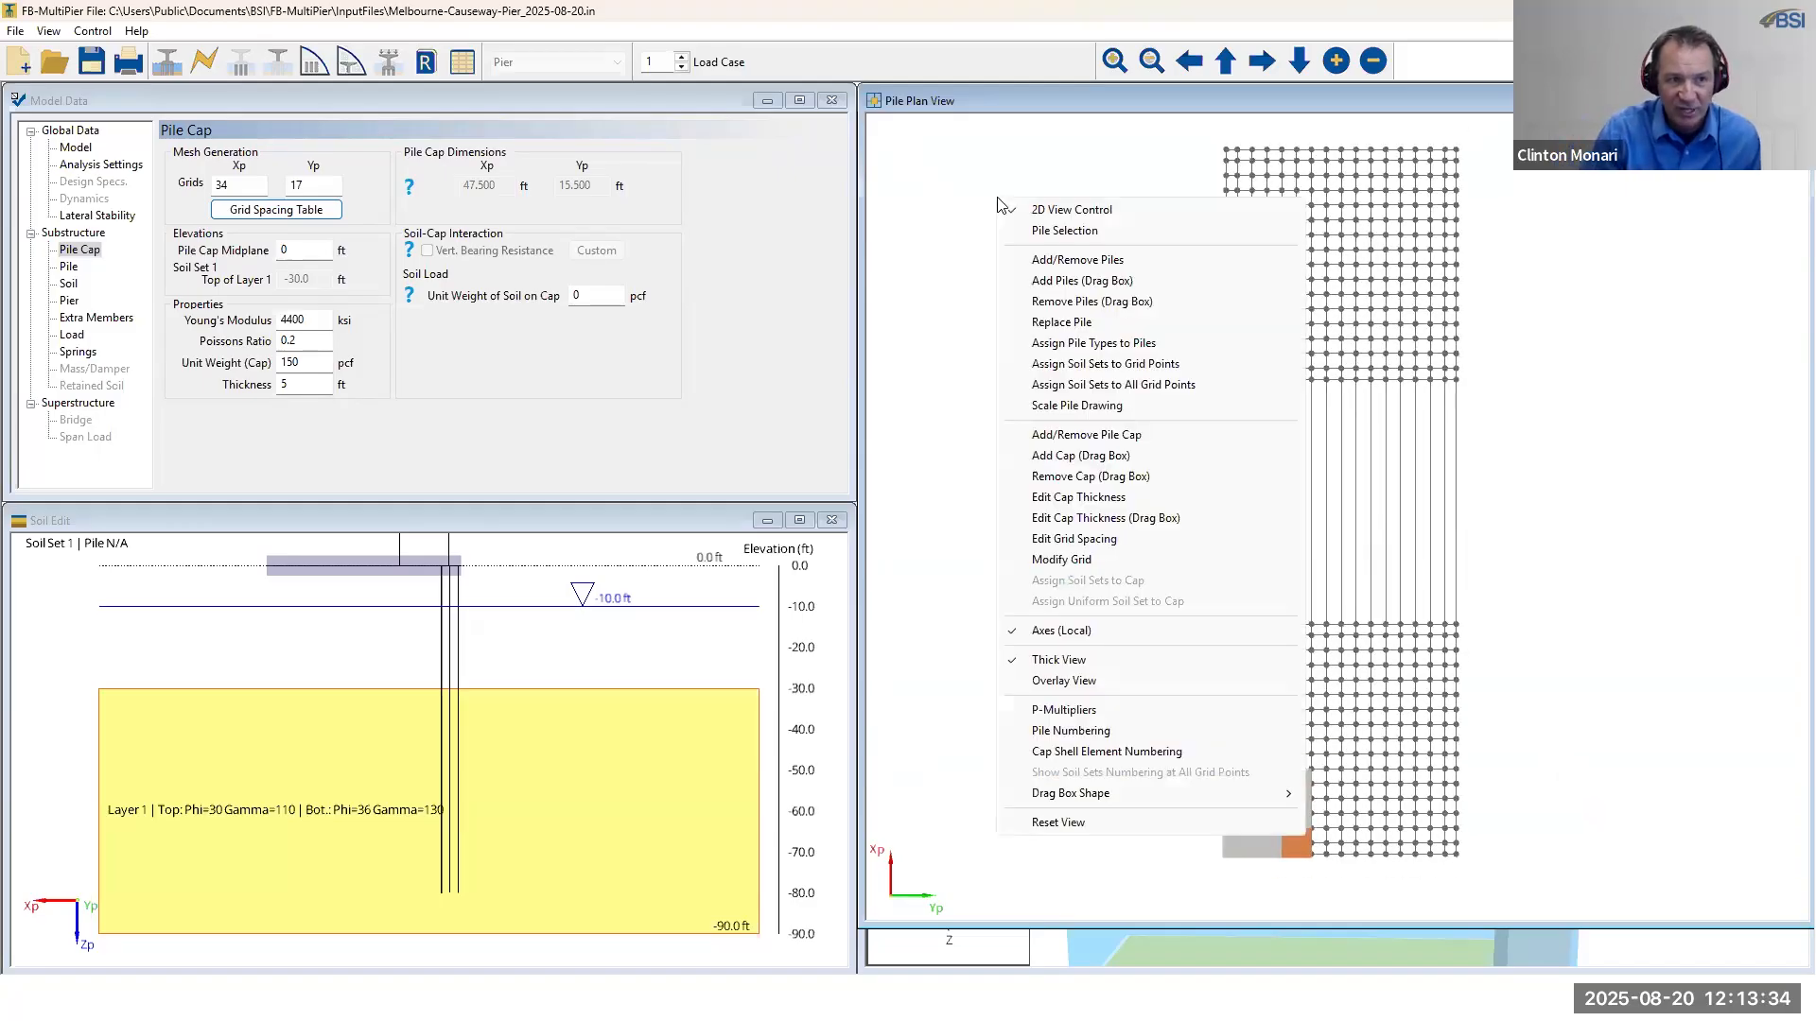
pyautogui.click(1100, 265)
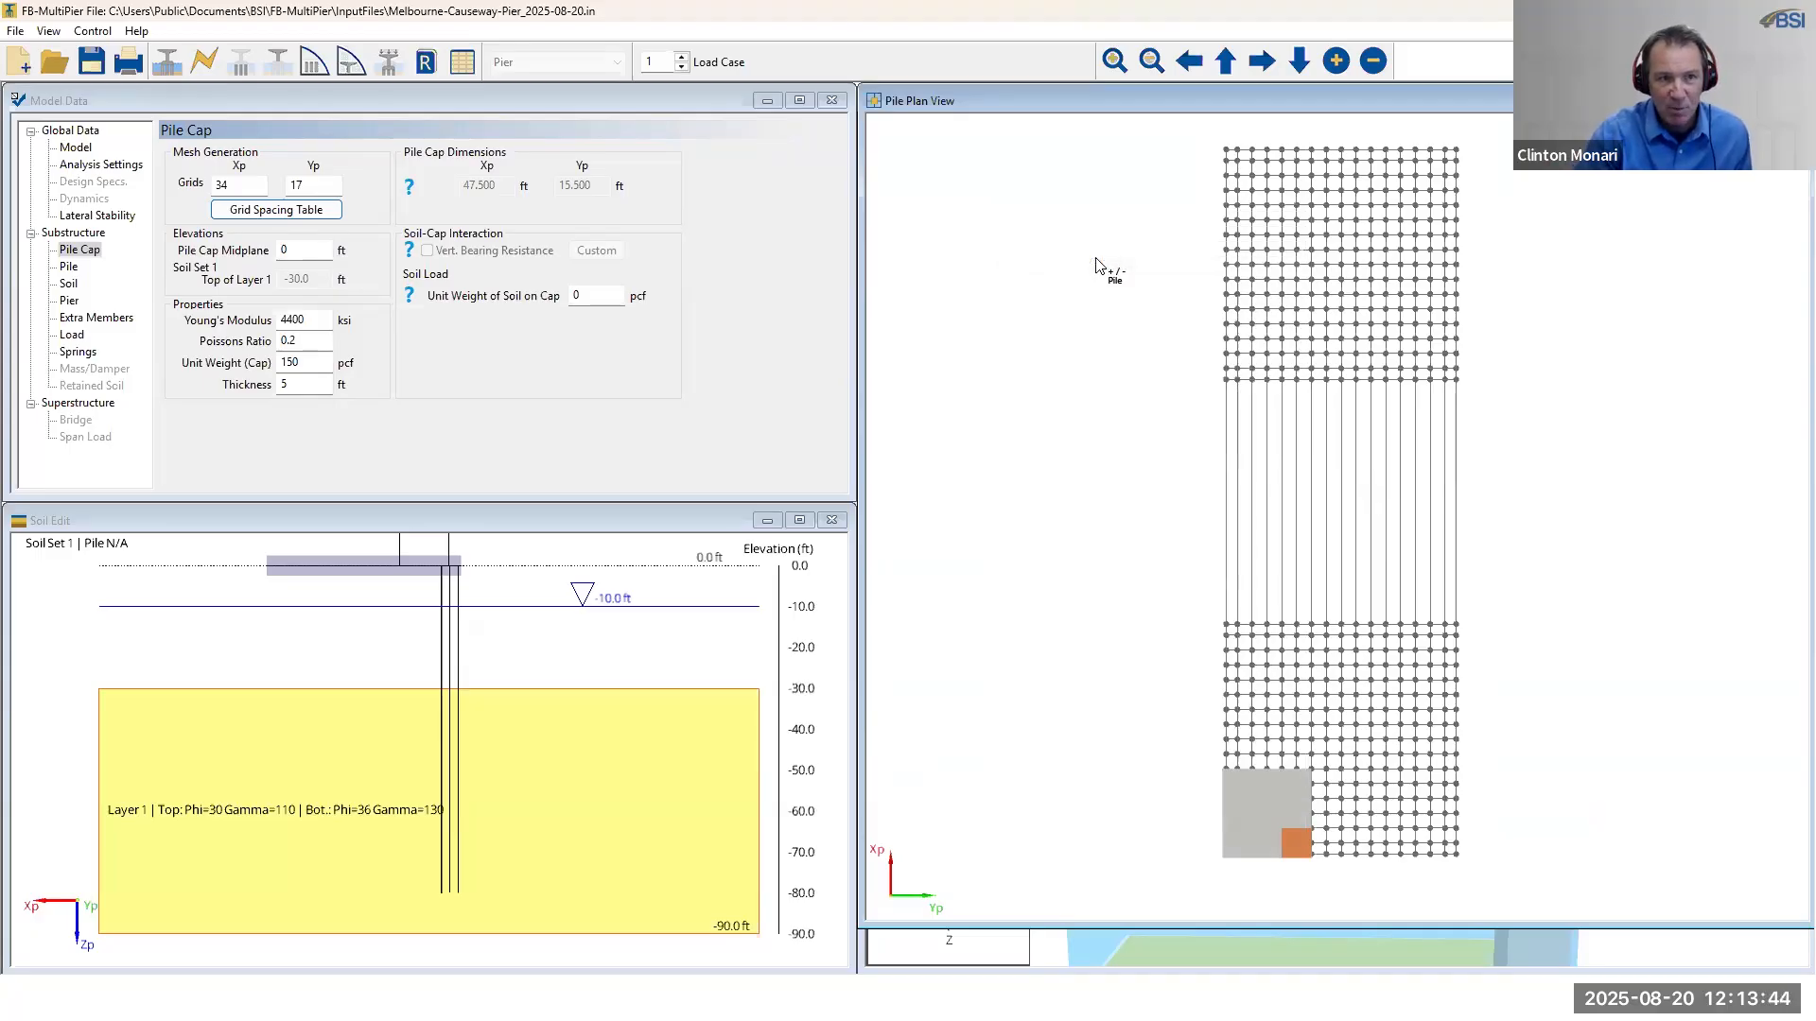
pyautogui.click(1253, 177)
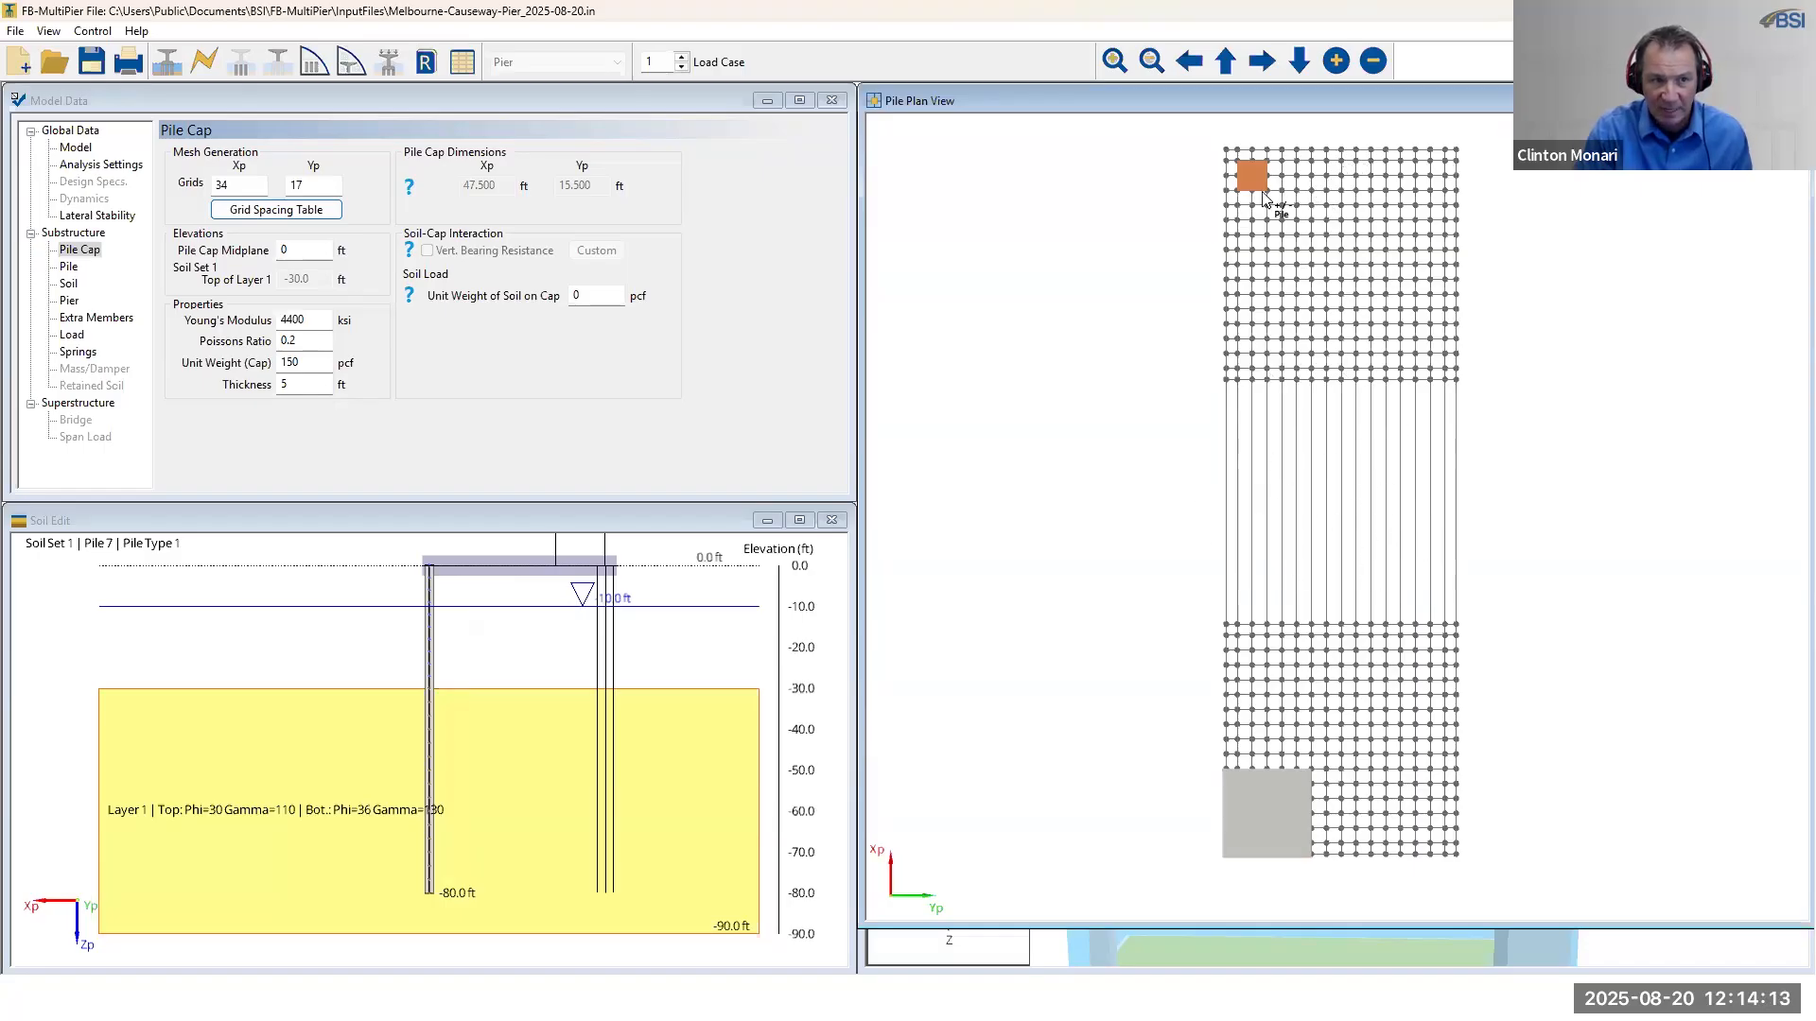
pyautogui.click(1250, 263)
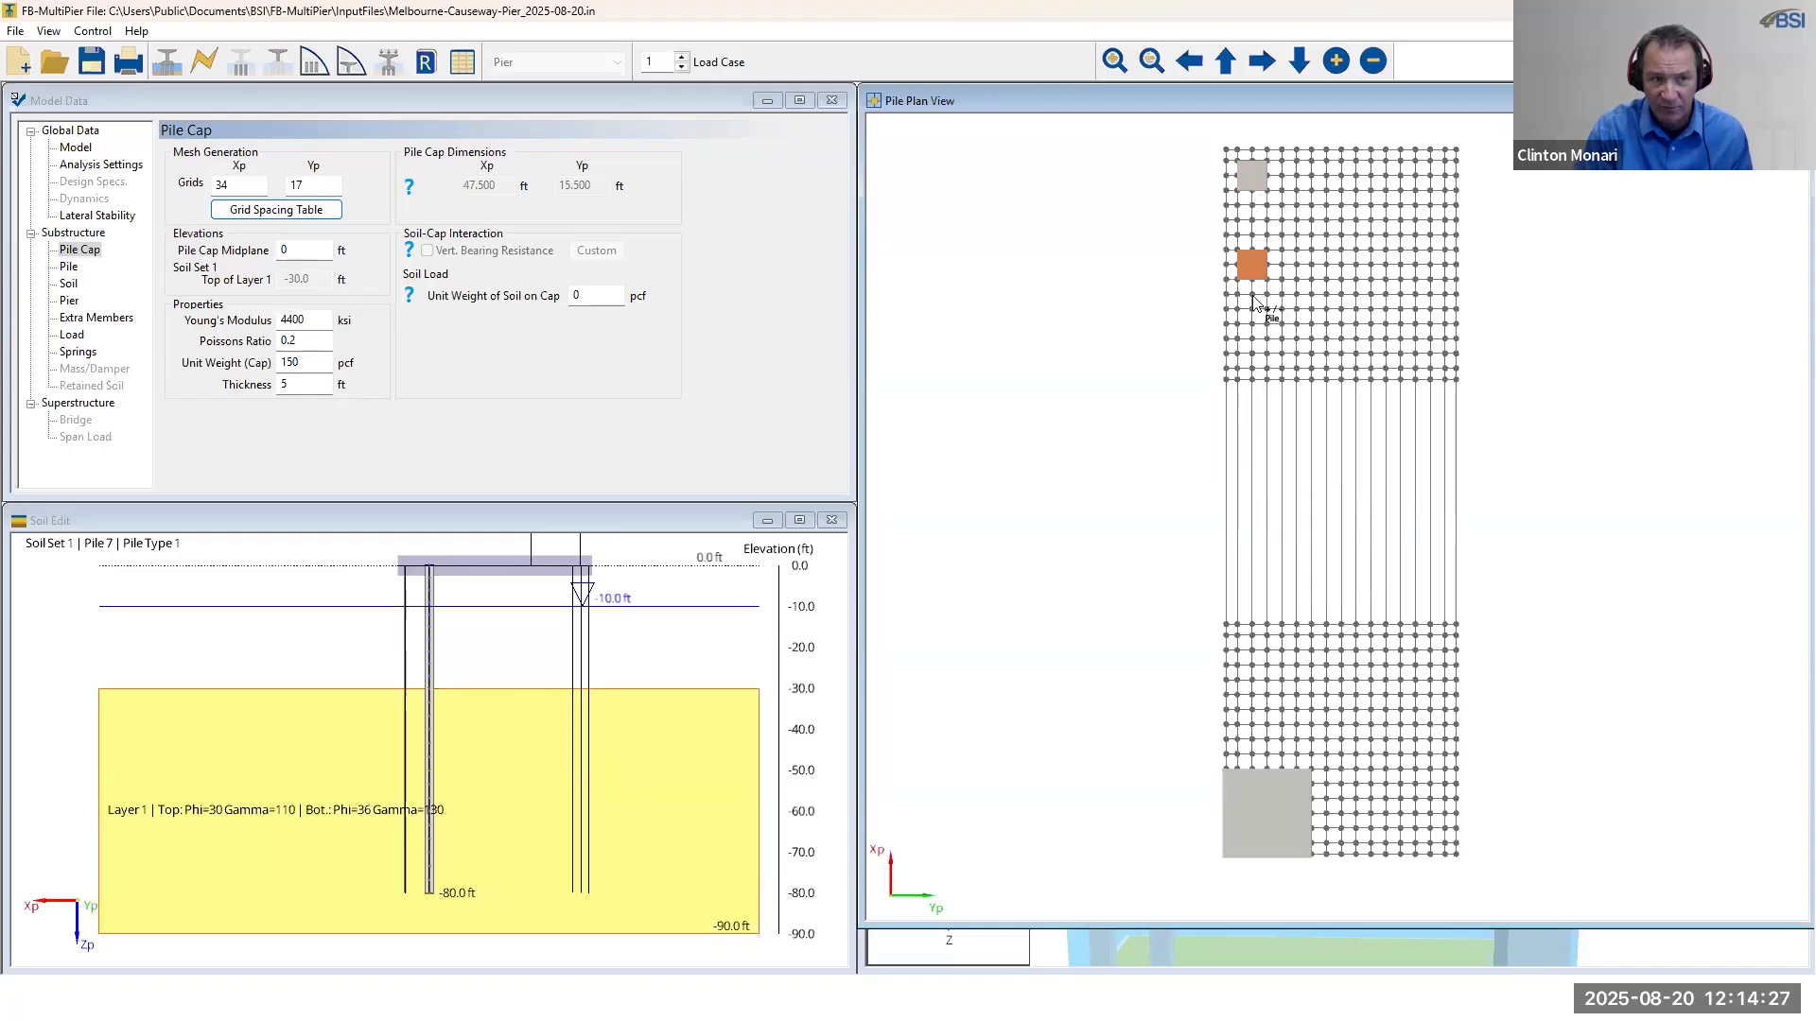
pyautogui.click(1251, 354)
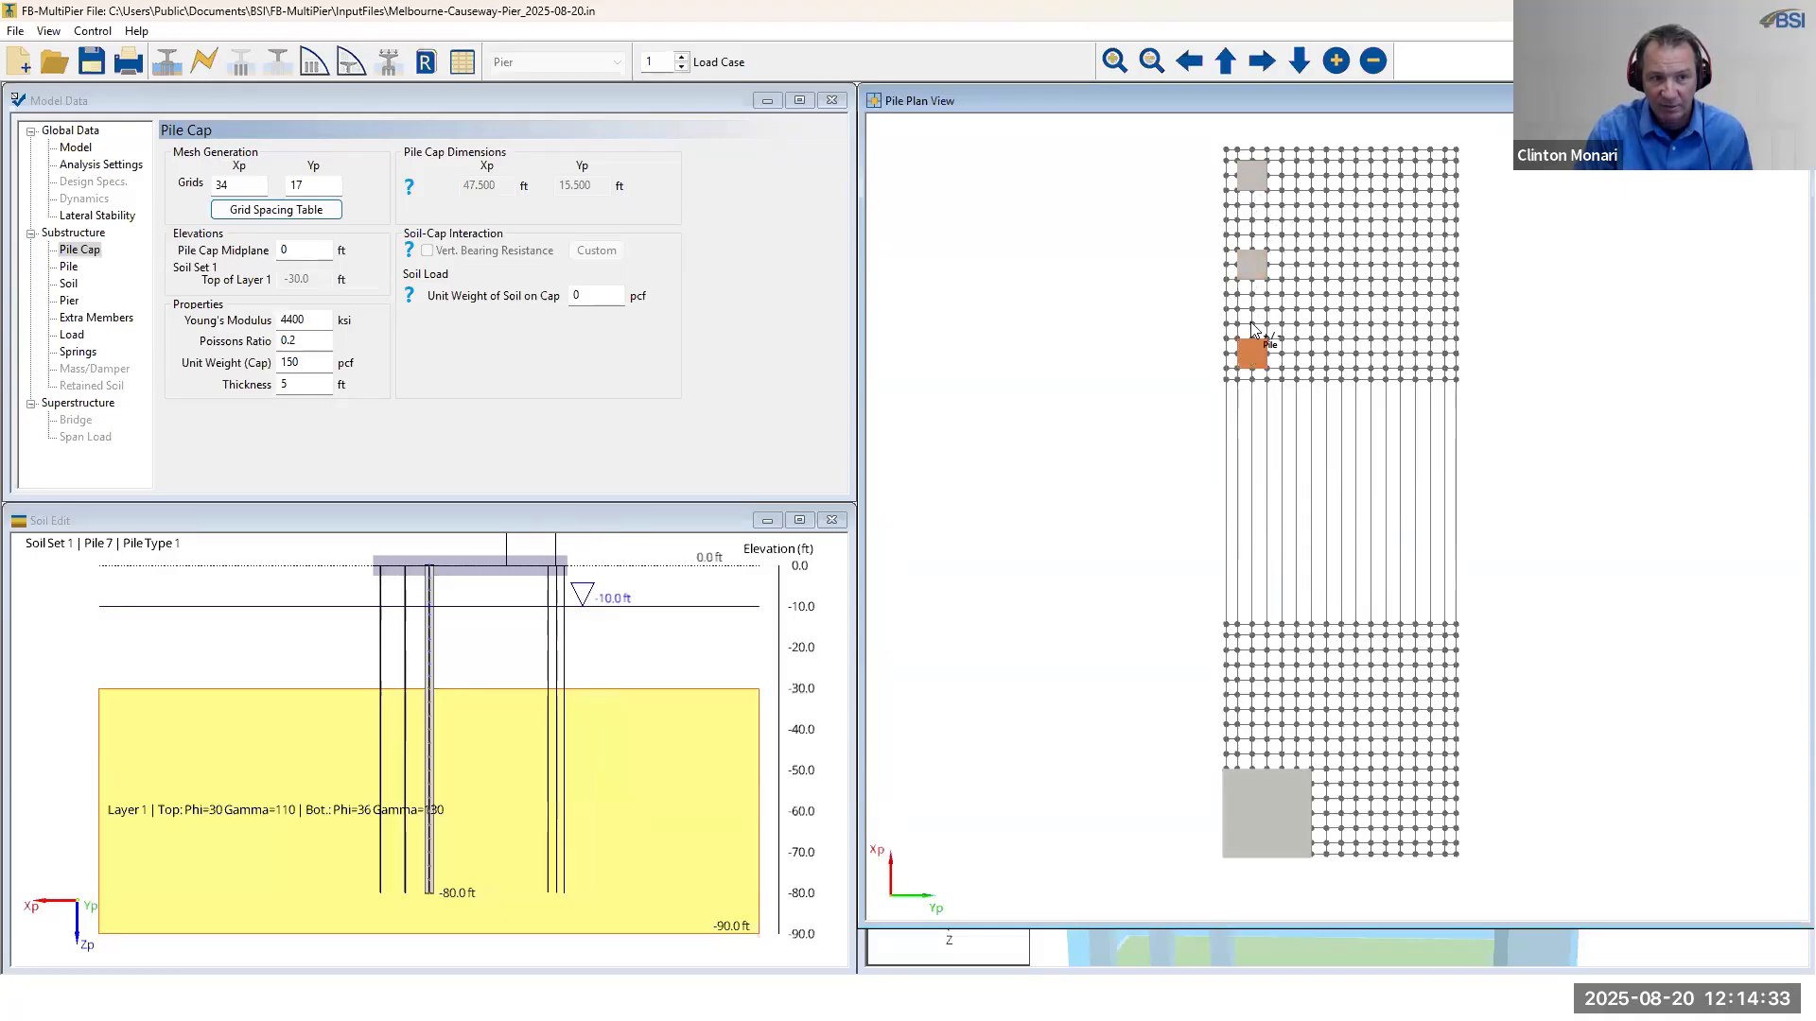
# - Add six more piles in the middle and high-Yp columns to complete the three-by-three group in the high-Xp mesh block
pyautogui.click(1341, 175)
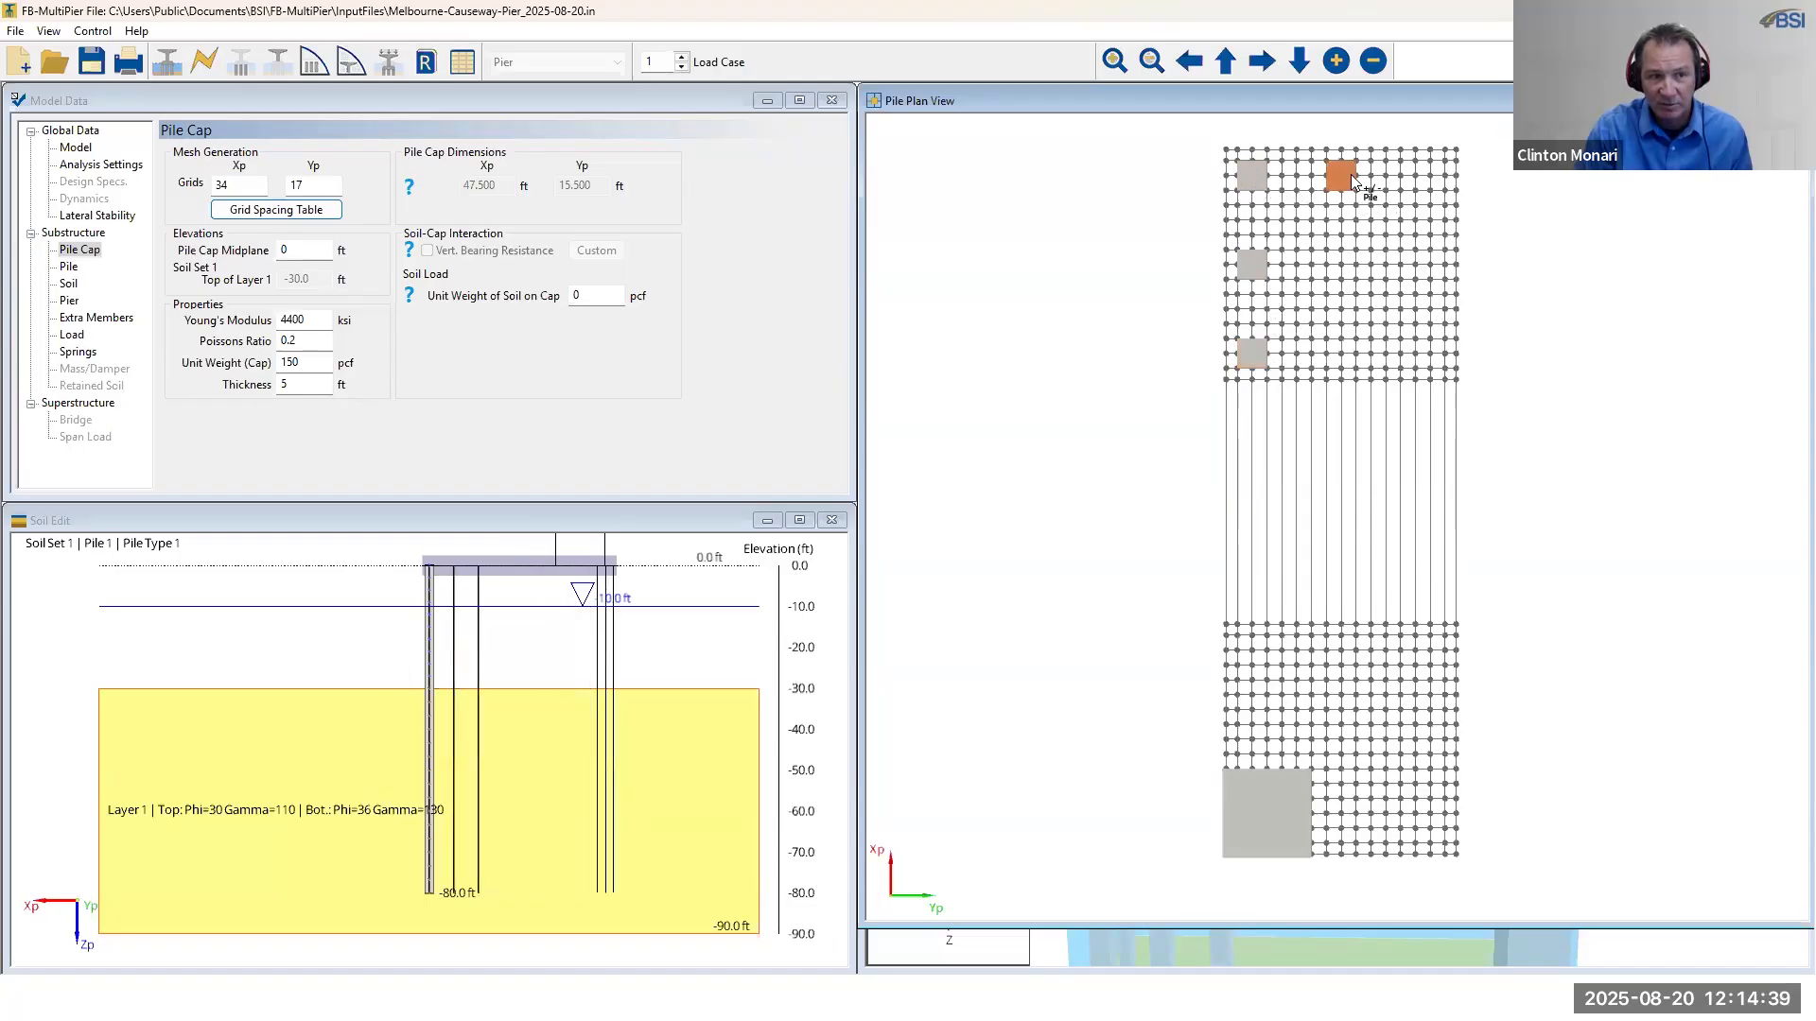
pyautogui.click(1429, 175)
pyautogui.click(1341, 265)
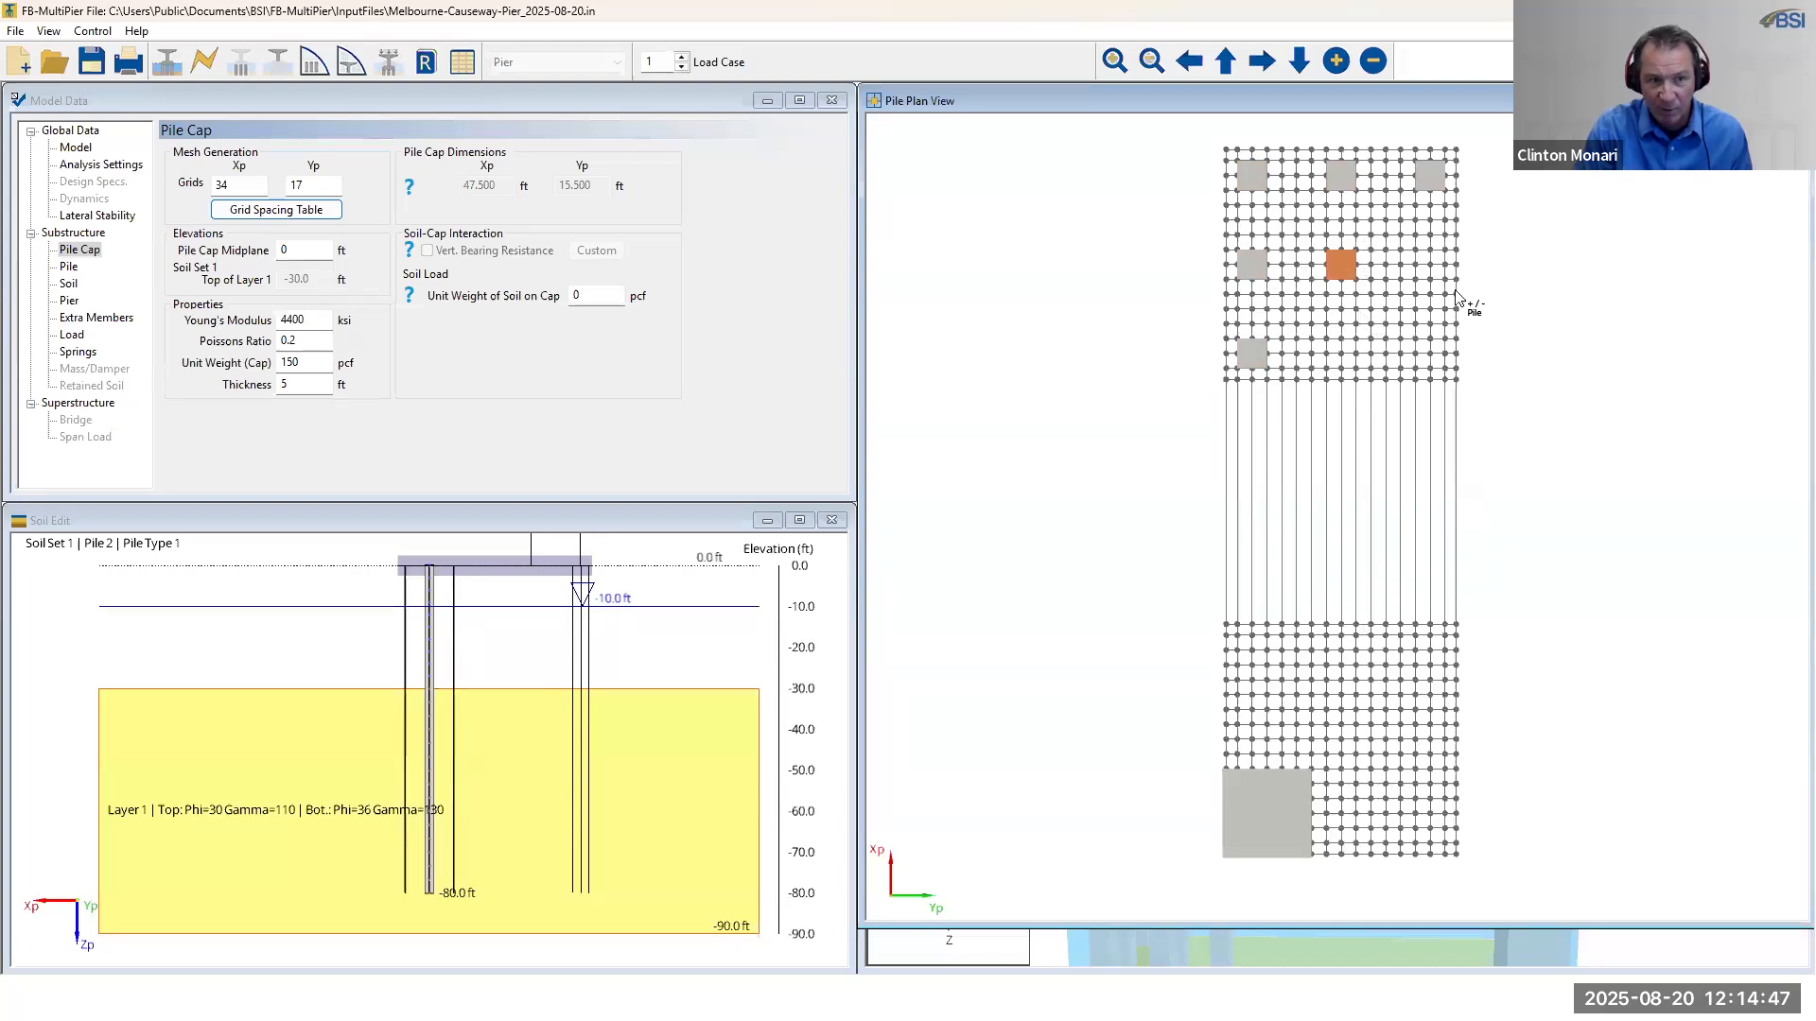
pyautogui.click(1431, 269)
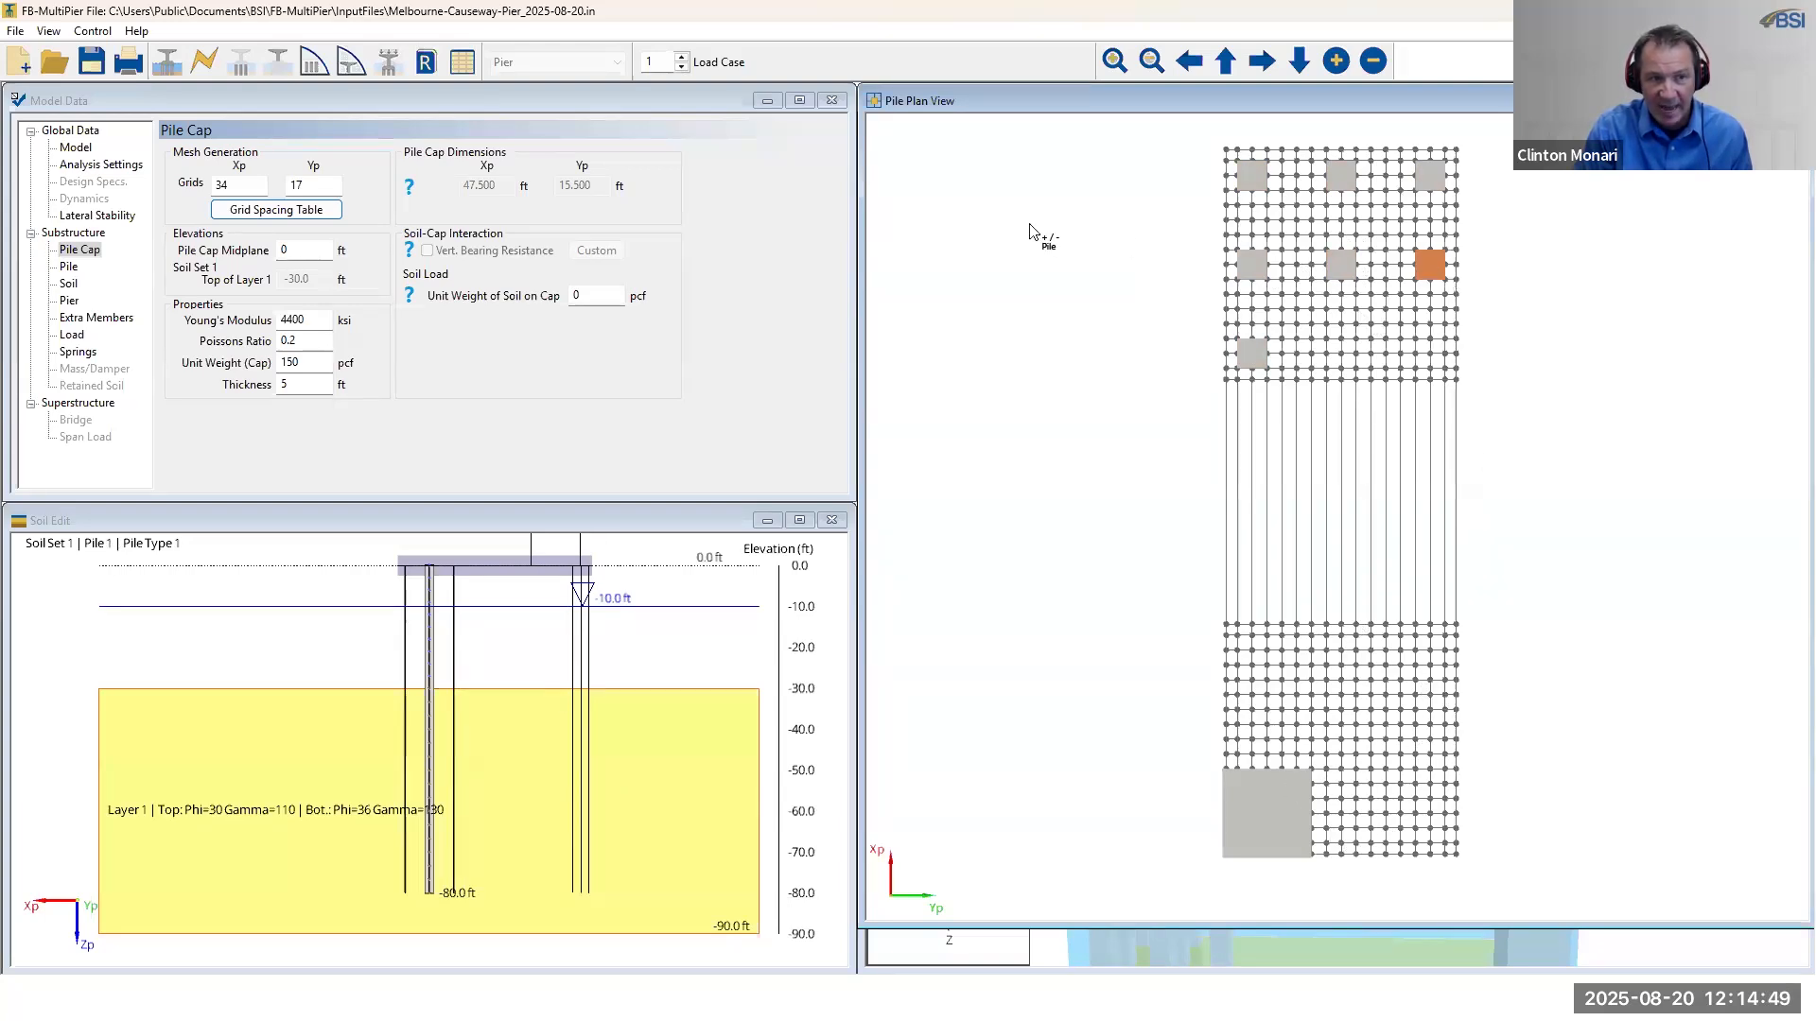
pyautogui.rightClick(1057, 226)
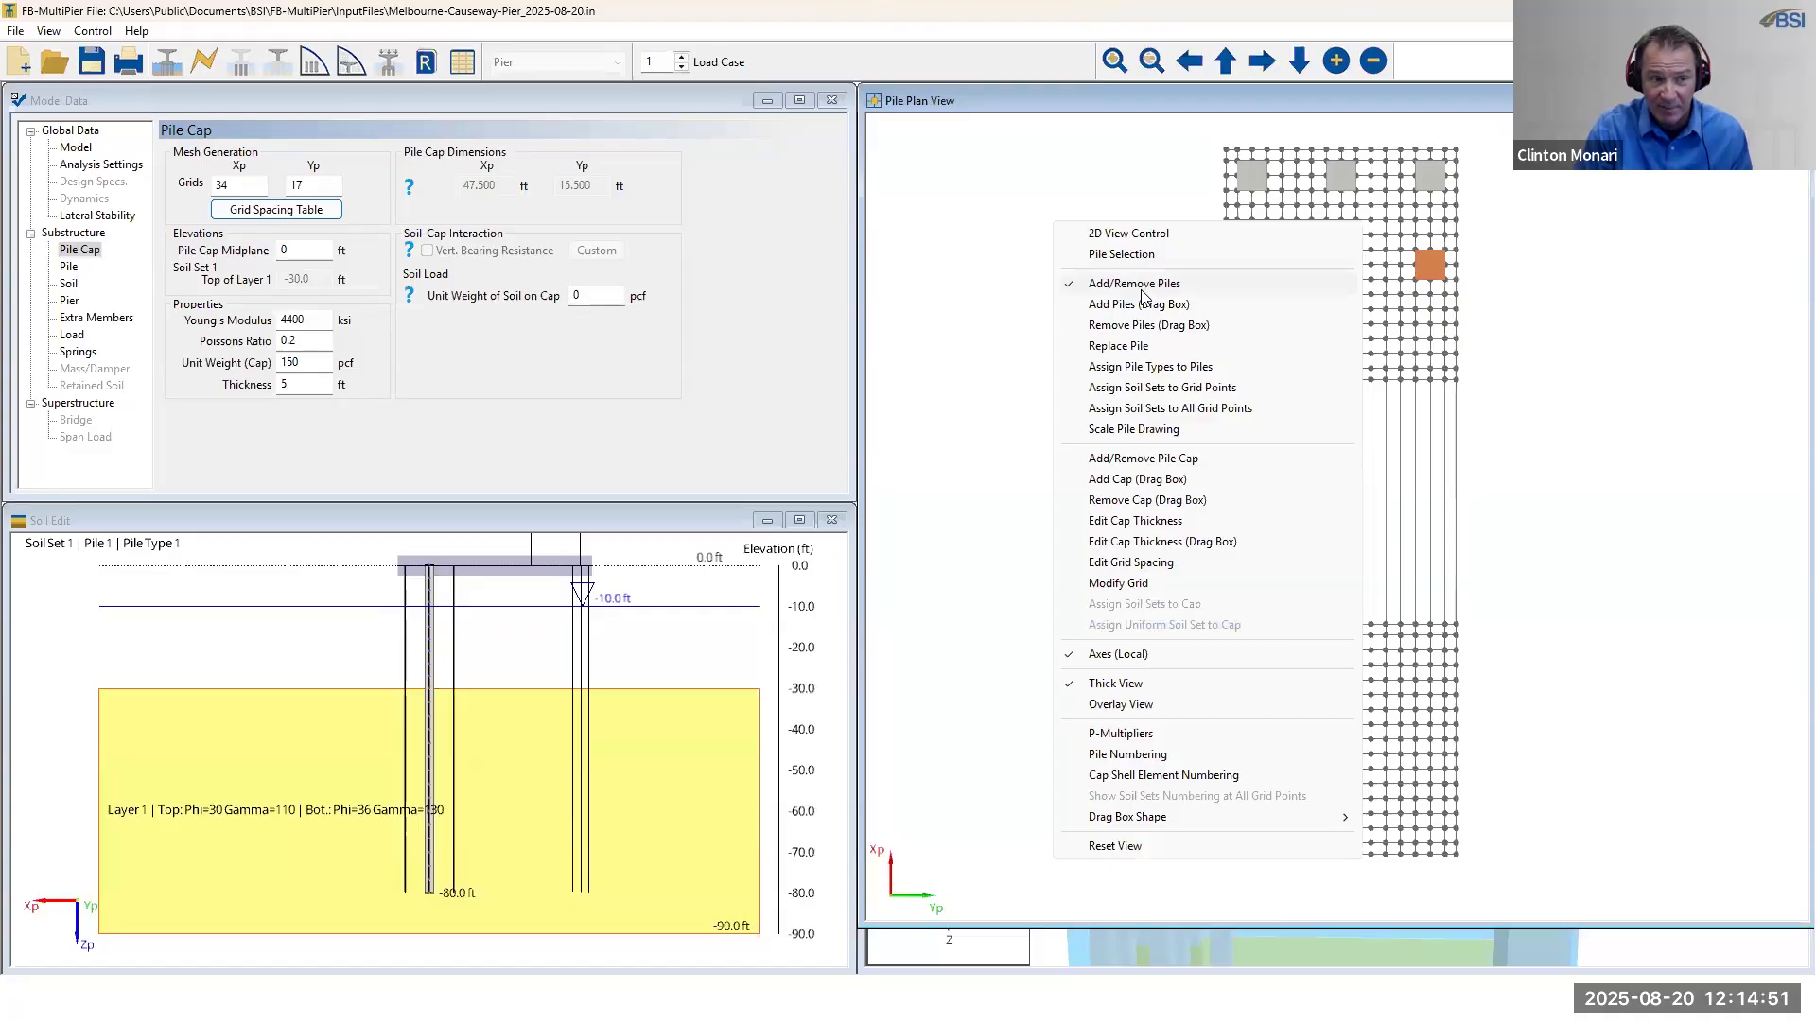
pyautogui.click(1100, 168)
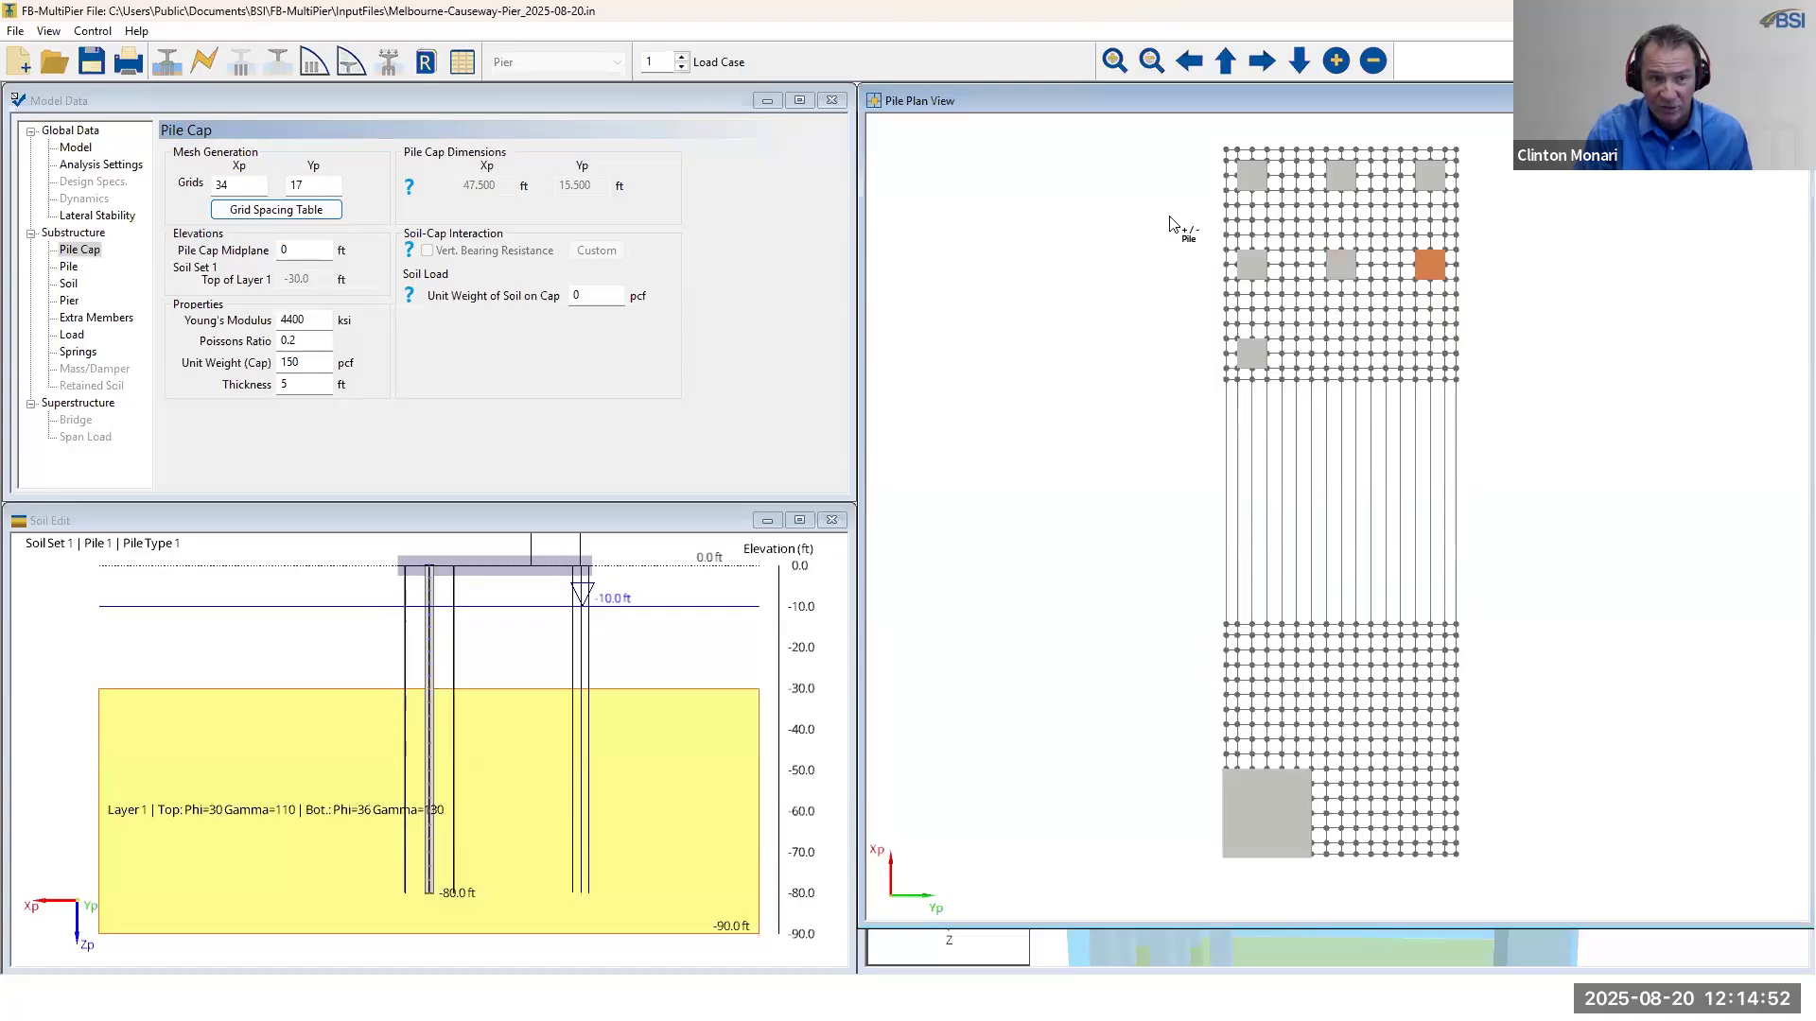
pyautogui.click(1340, 352)
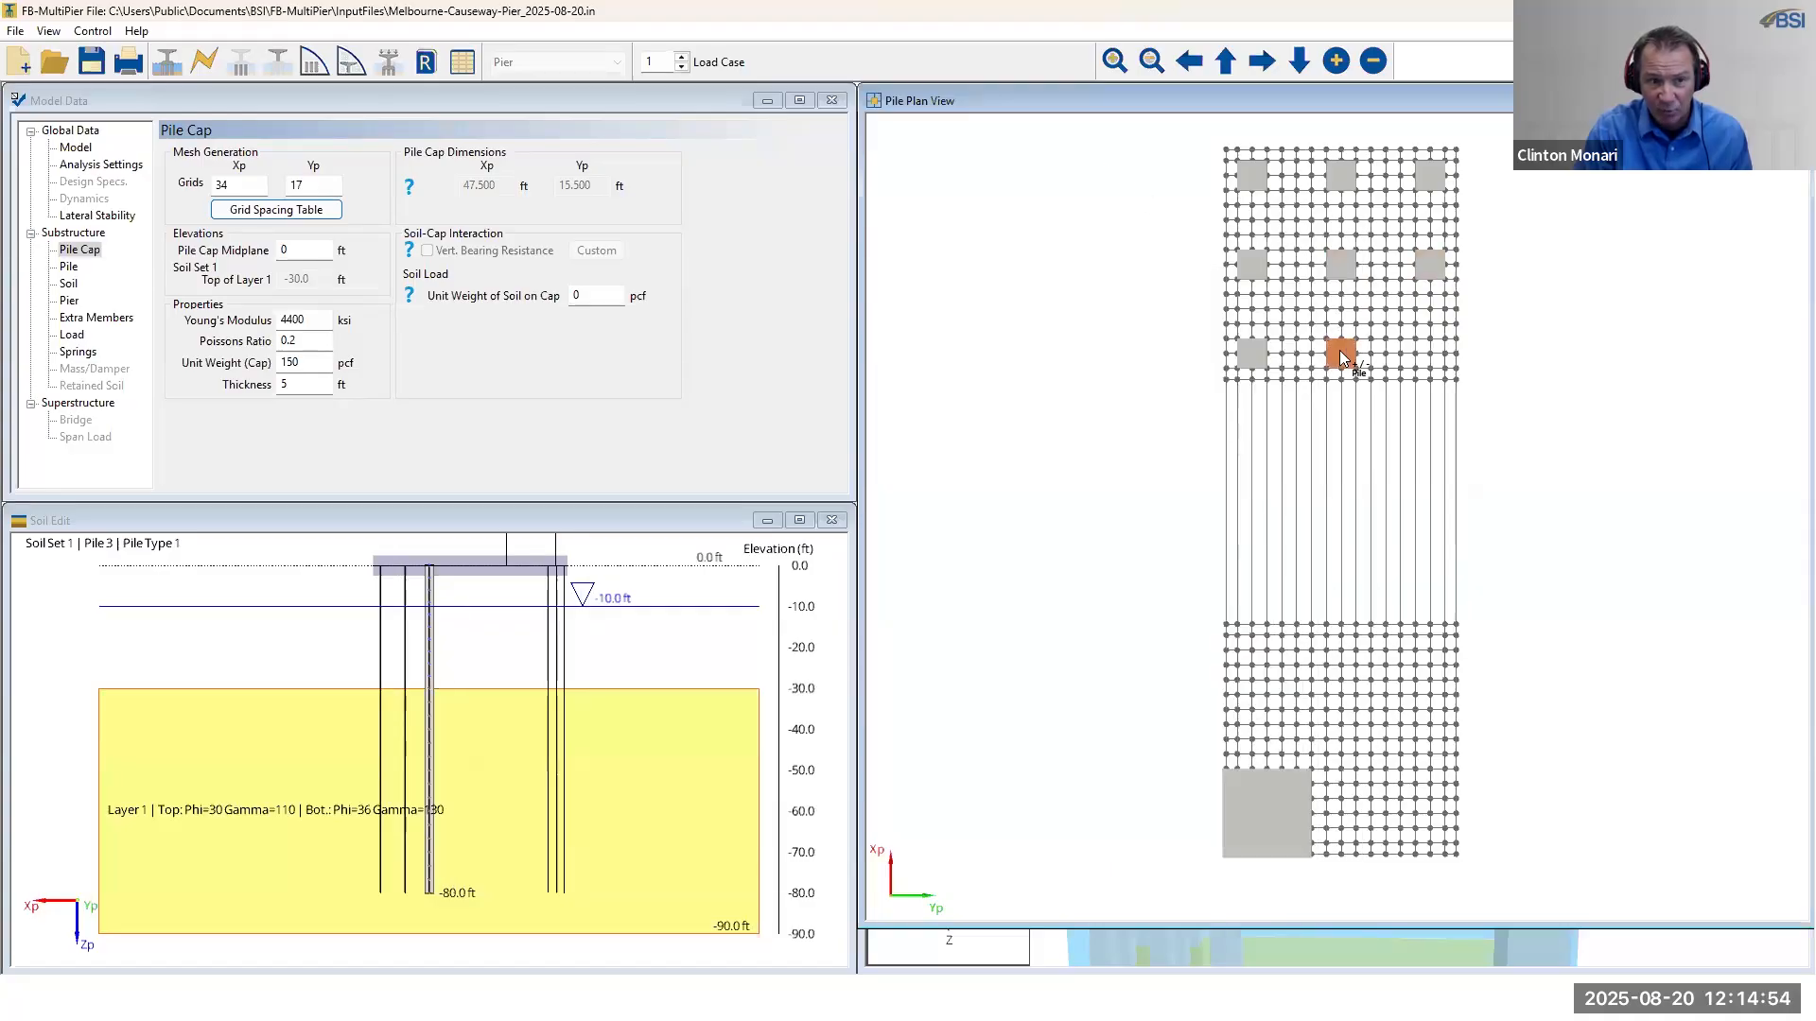
pyautogui.click(1429, 355)
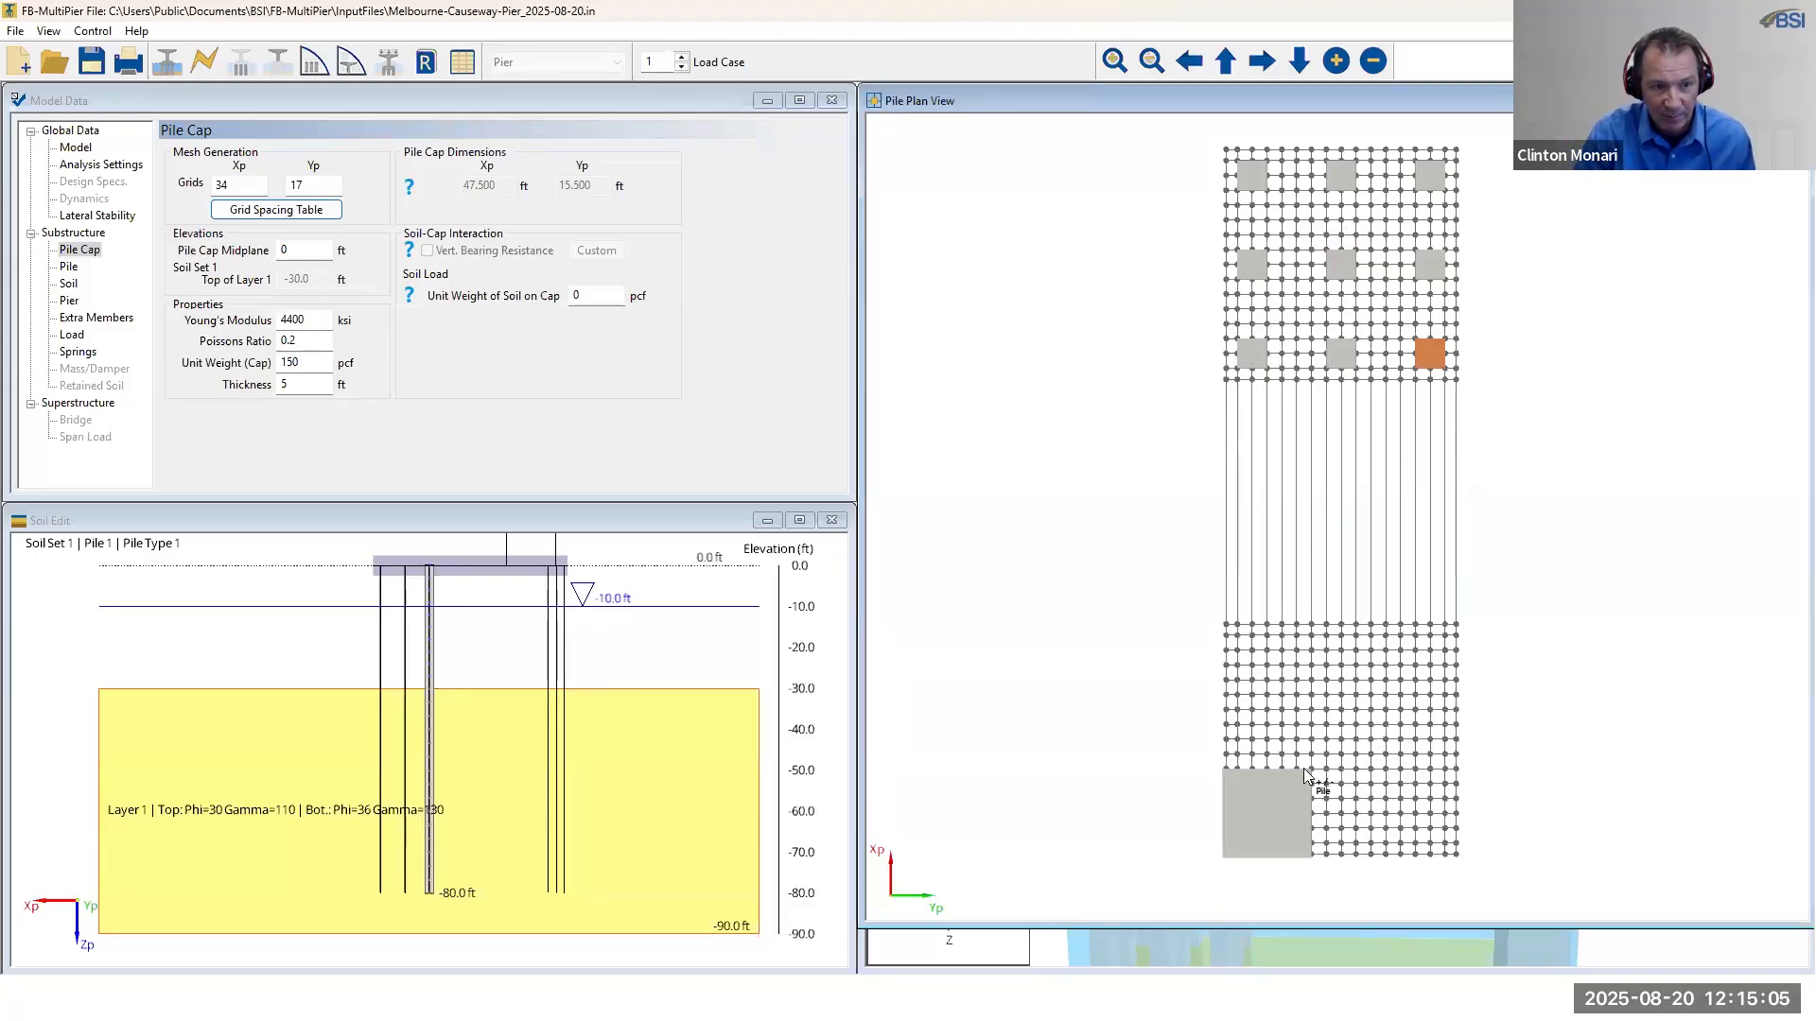
# - Add two rows of three piles in the low-Xp mesh block, aligned with the existing columns and six grid spaces apart
pyautogui.click(1252, 650)
pyautogui.click(1339, 651)
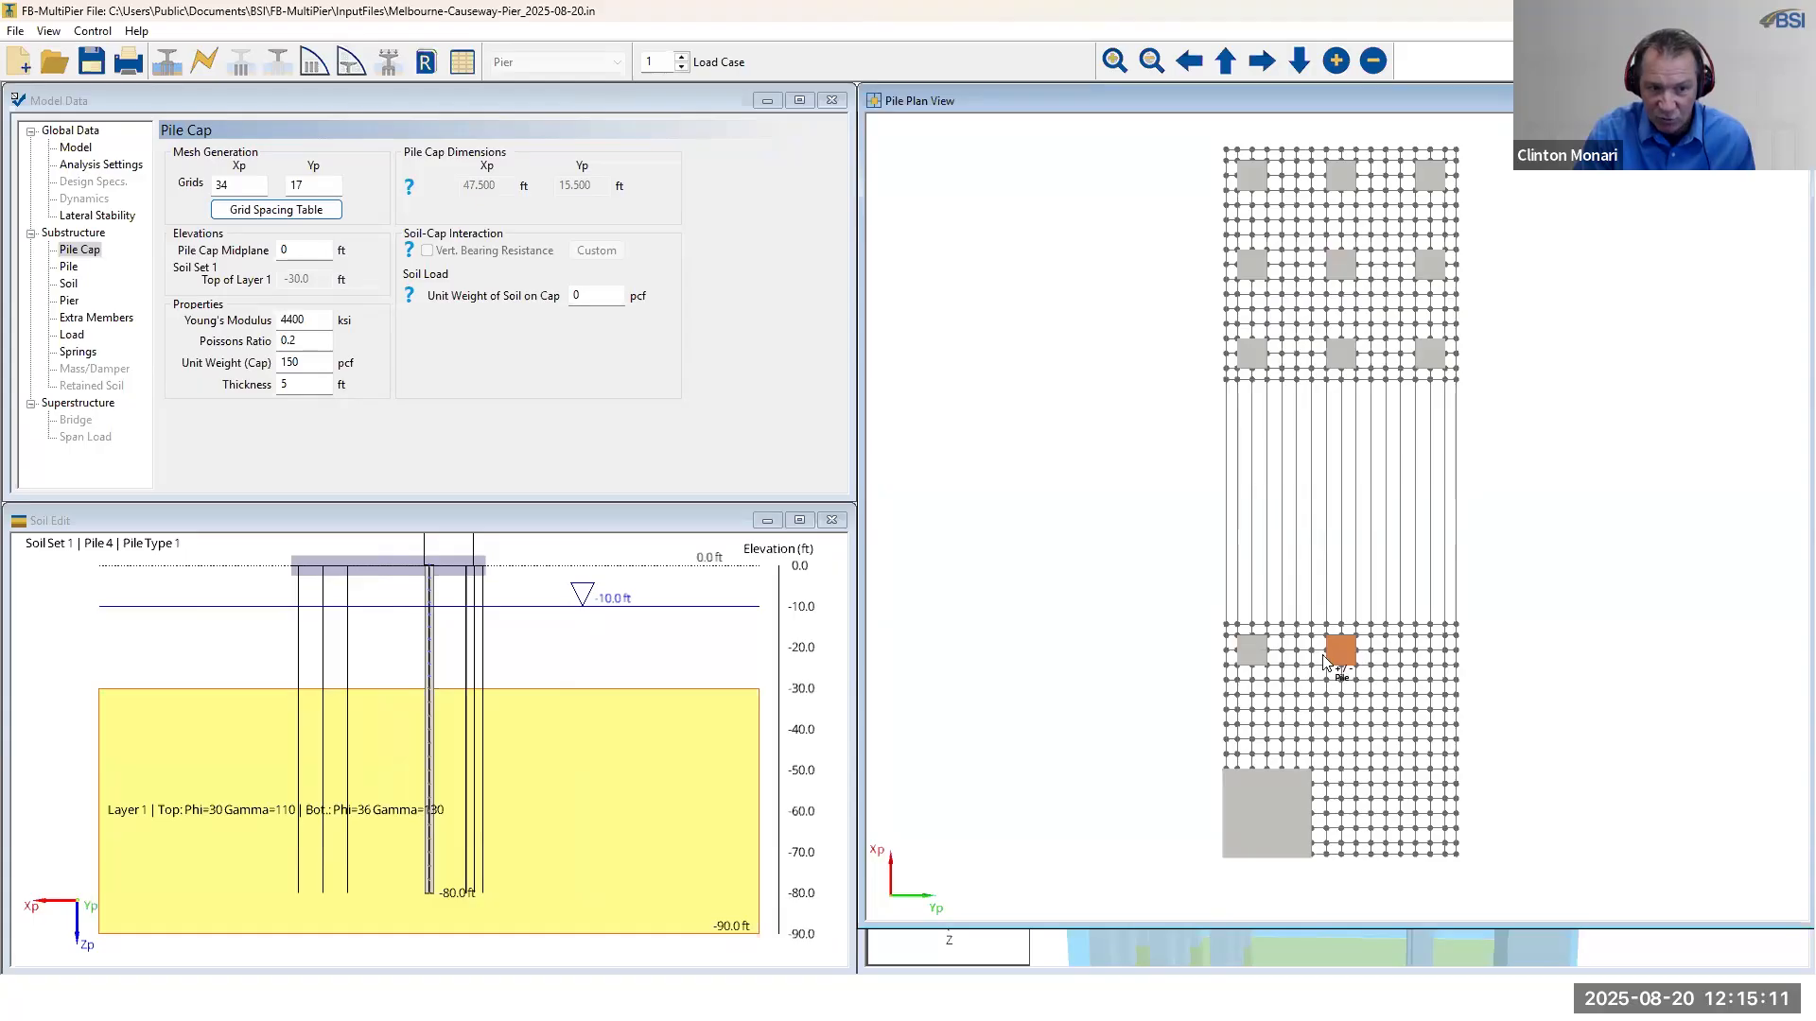
pyautogui.click(1430, 655)
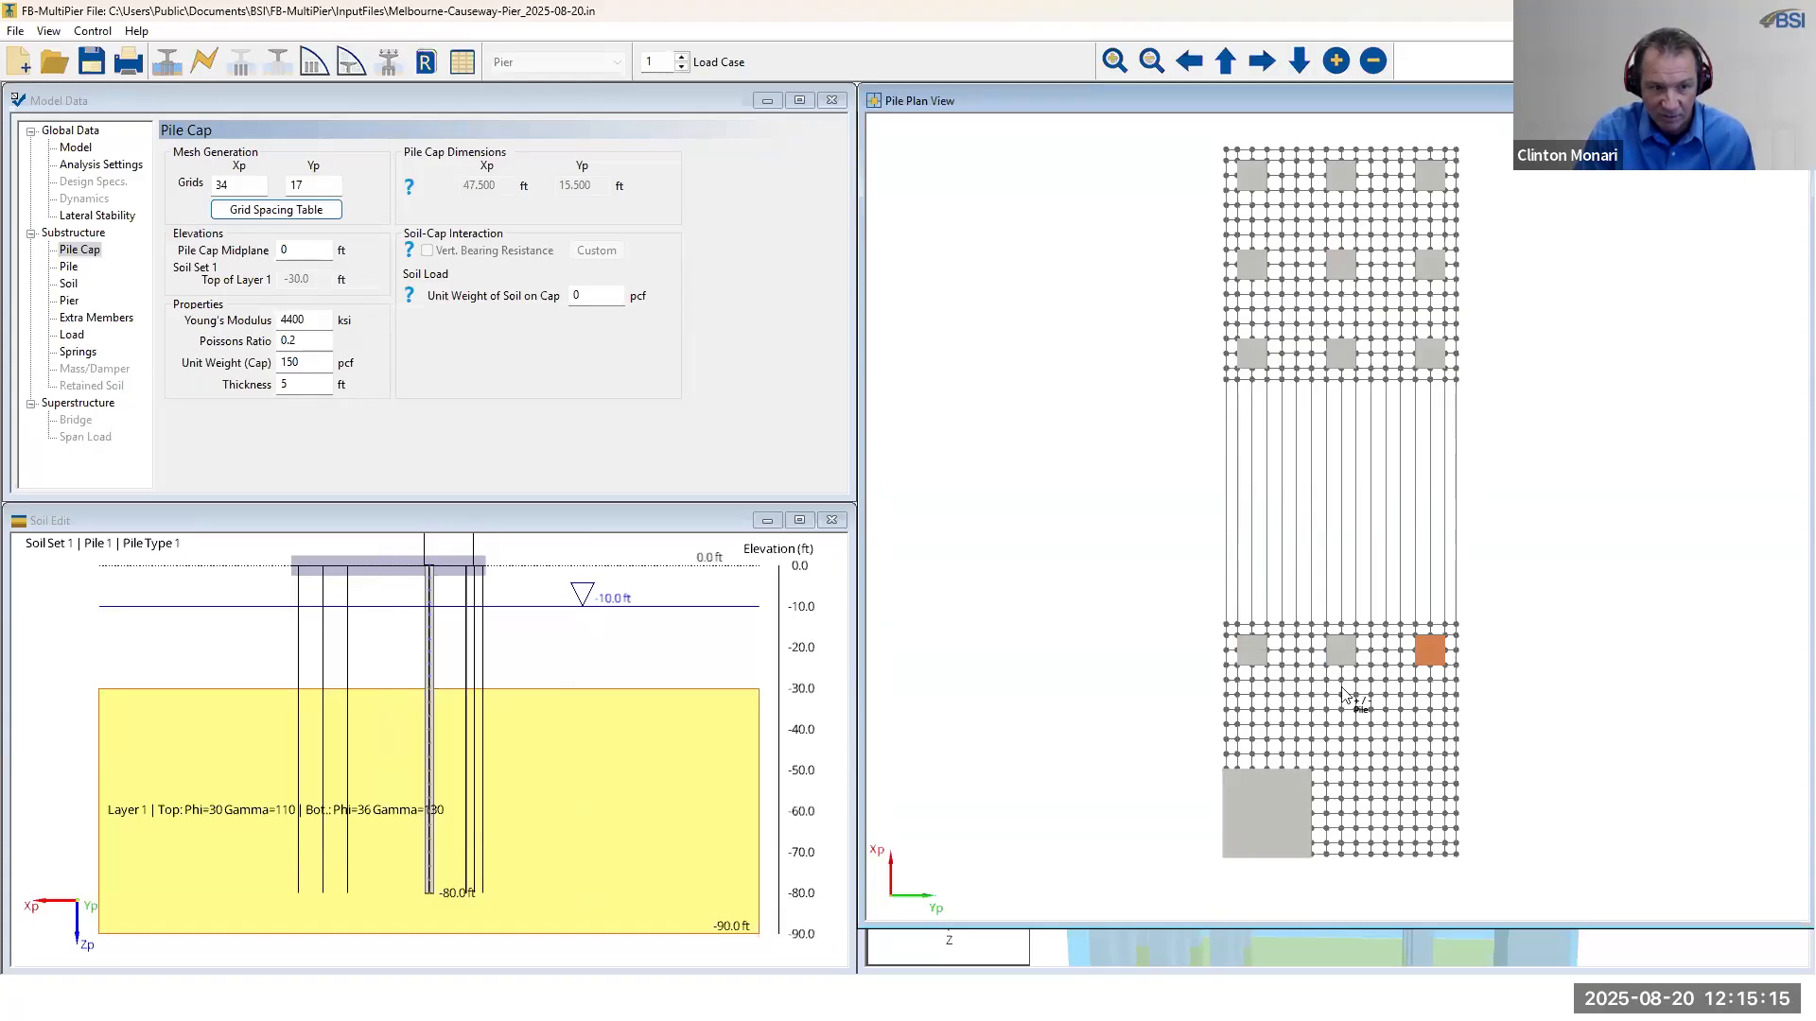
pyautogui.click(1254, 742)
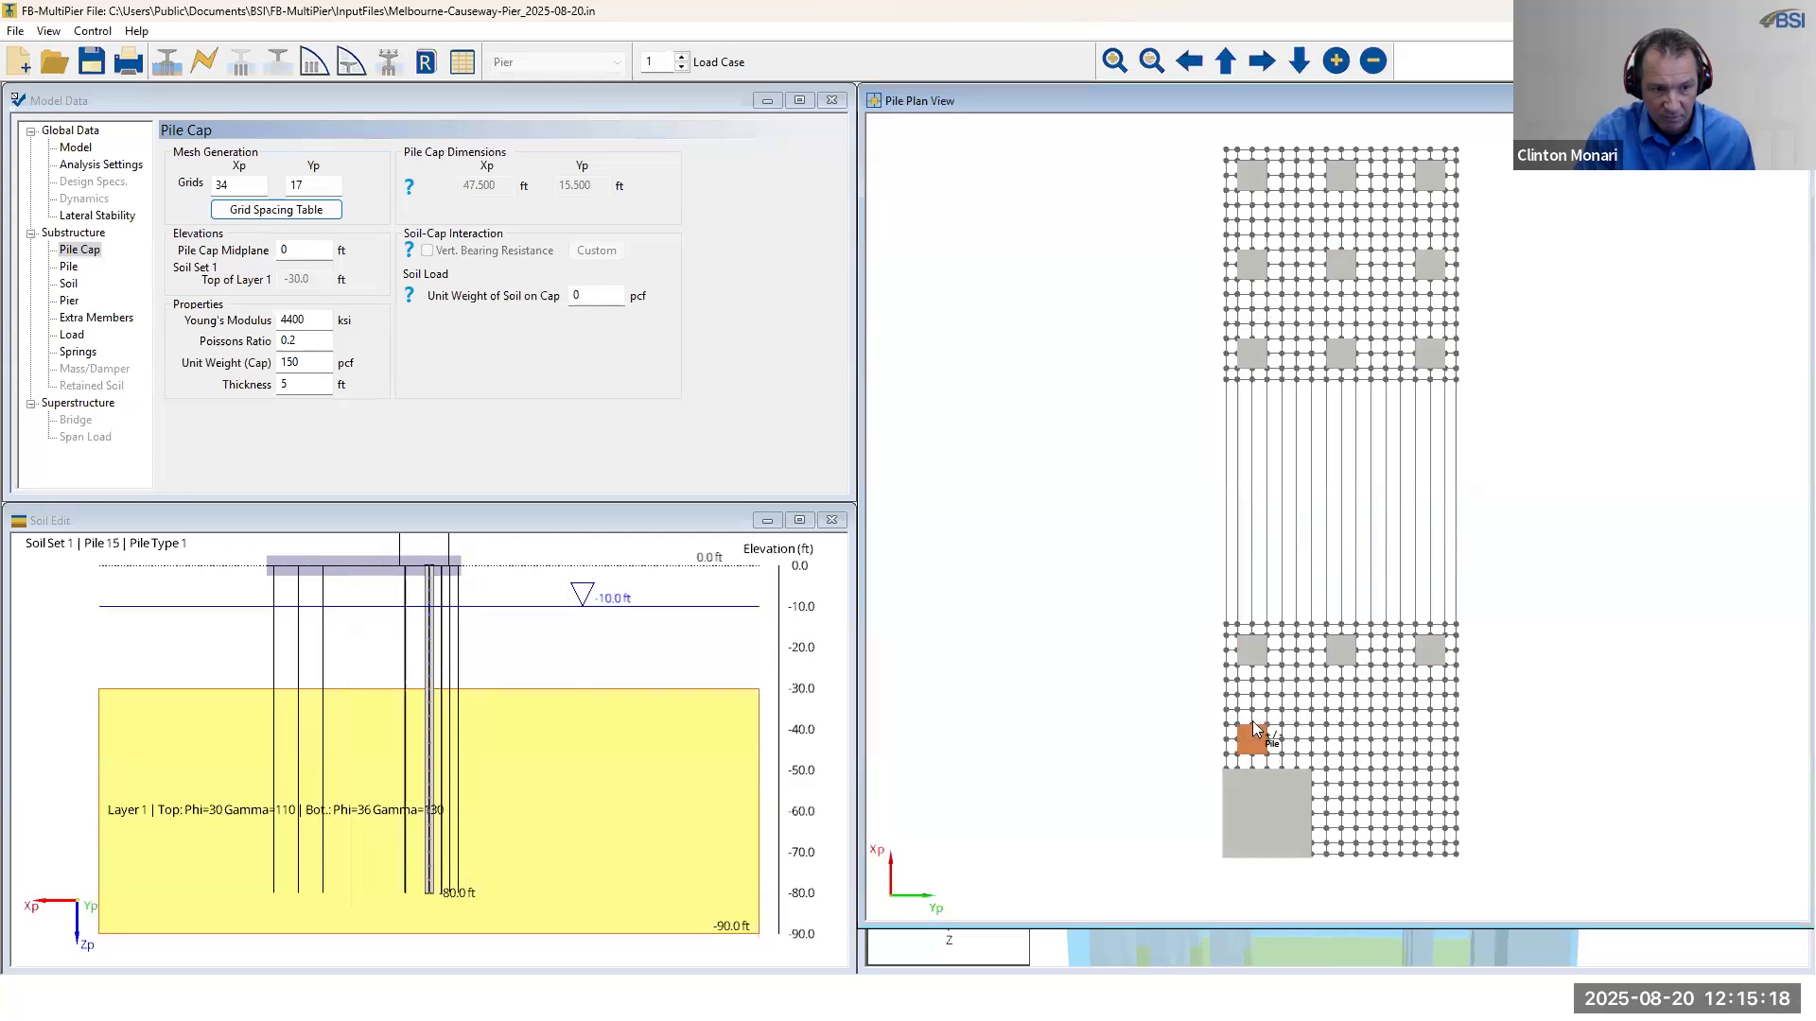
pyautogui.click(1341, 726)
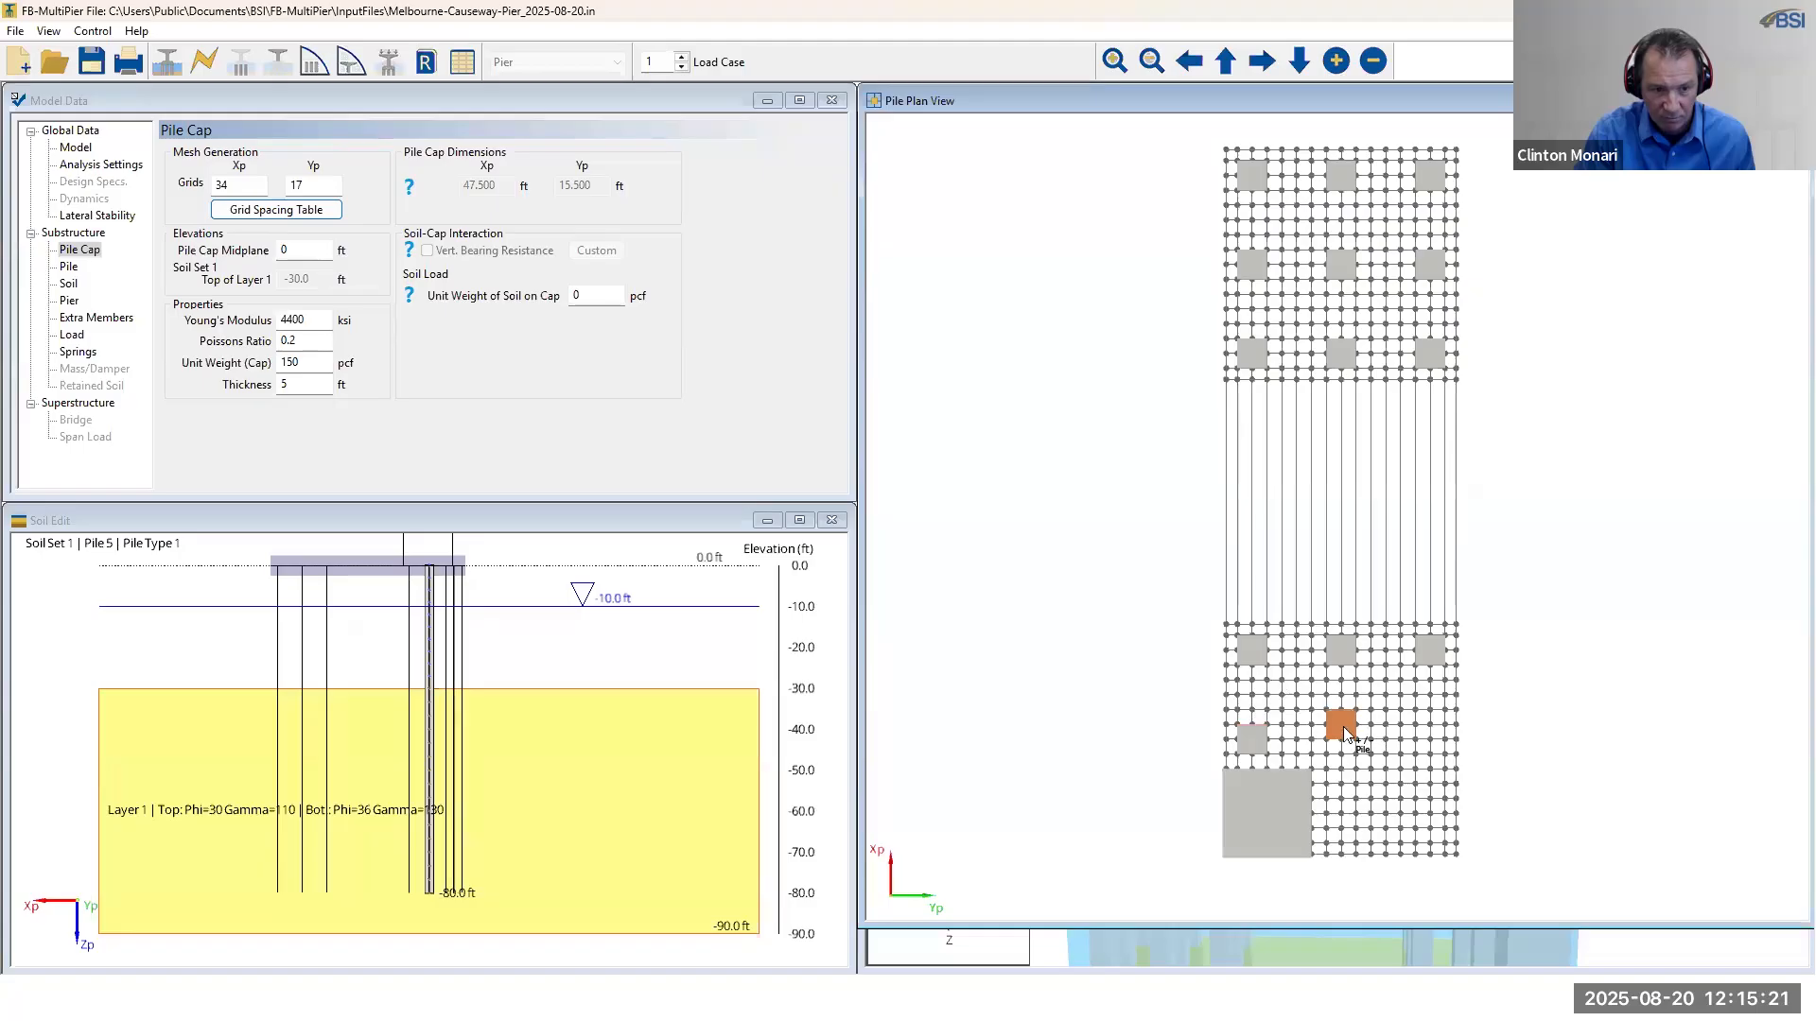
pyautogui.click(1345, 726)
pyautogui.click(1341, 738)
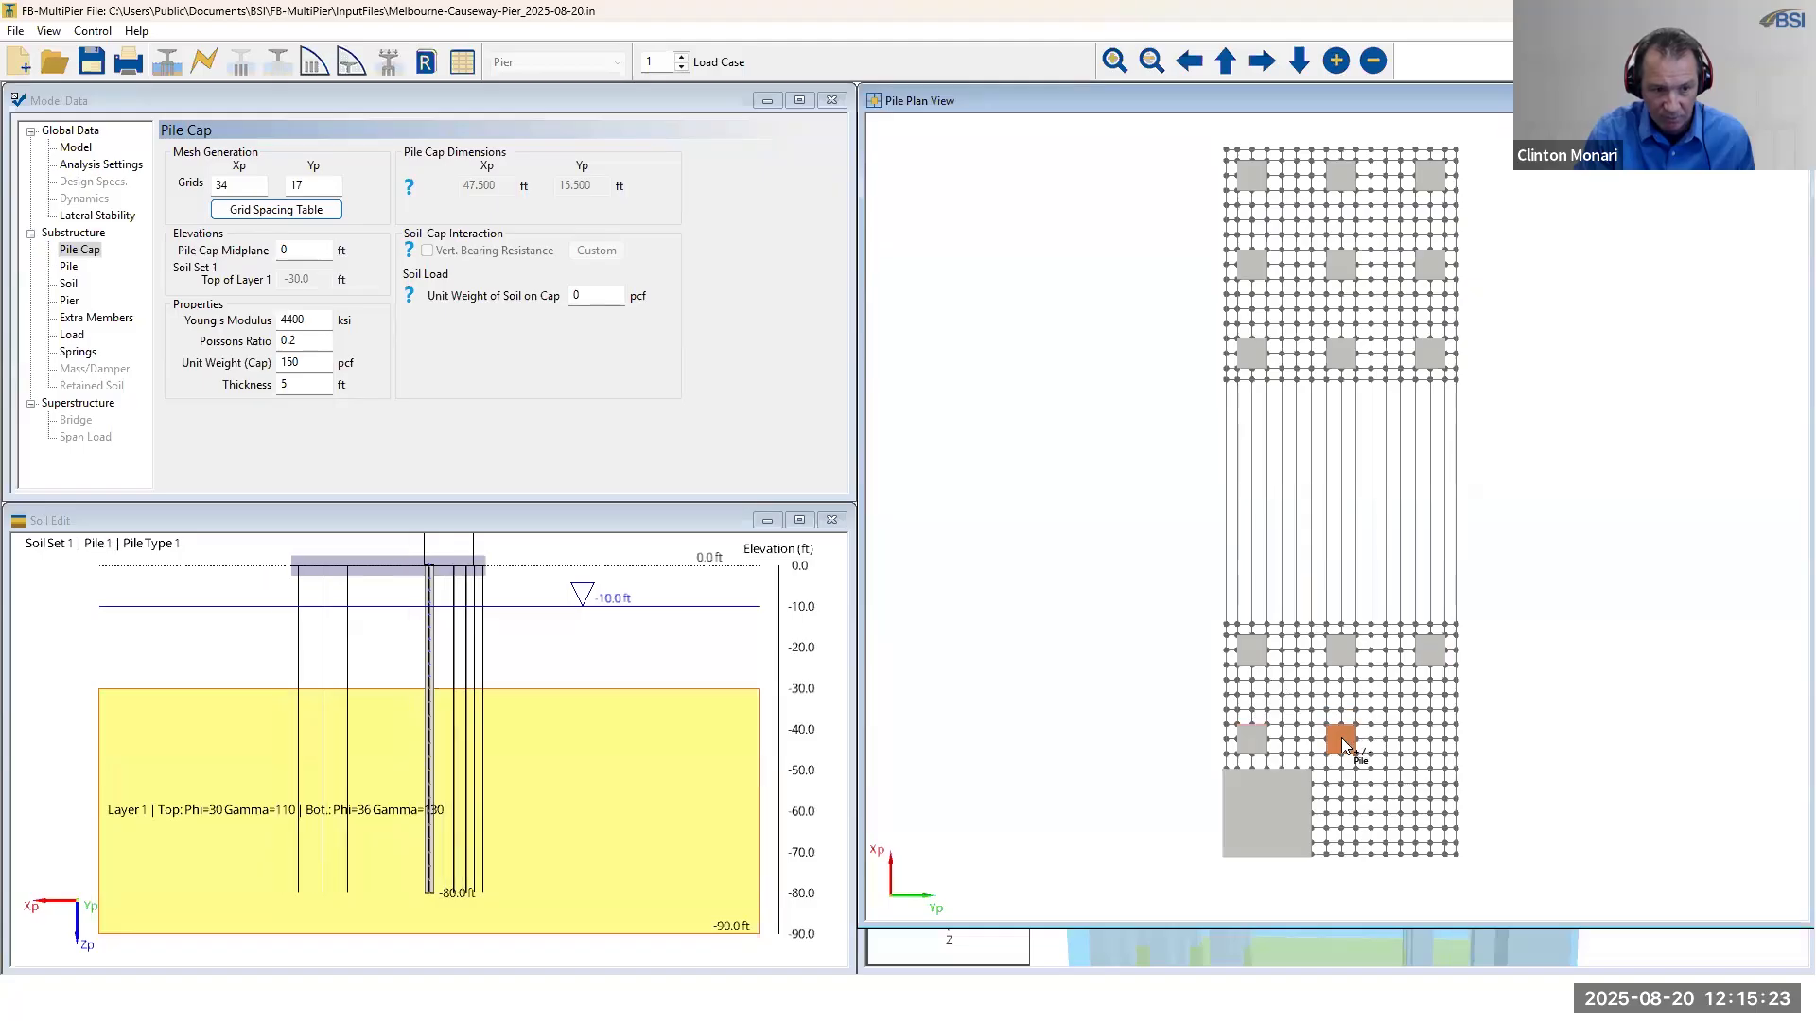
pyautogui.click(1430, 744)
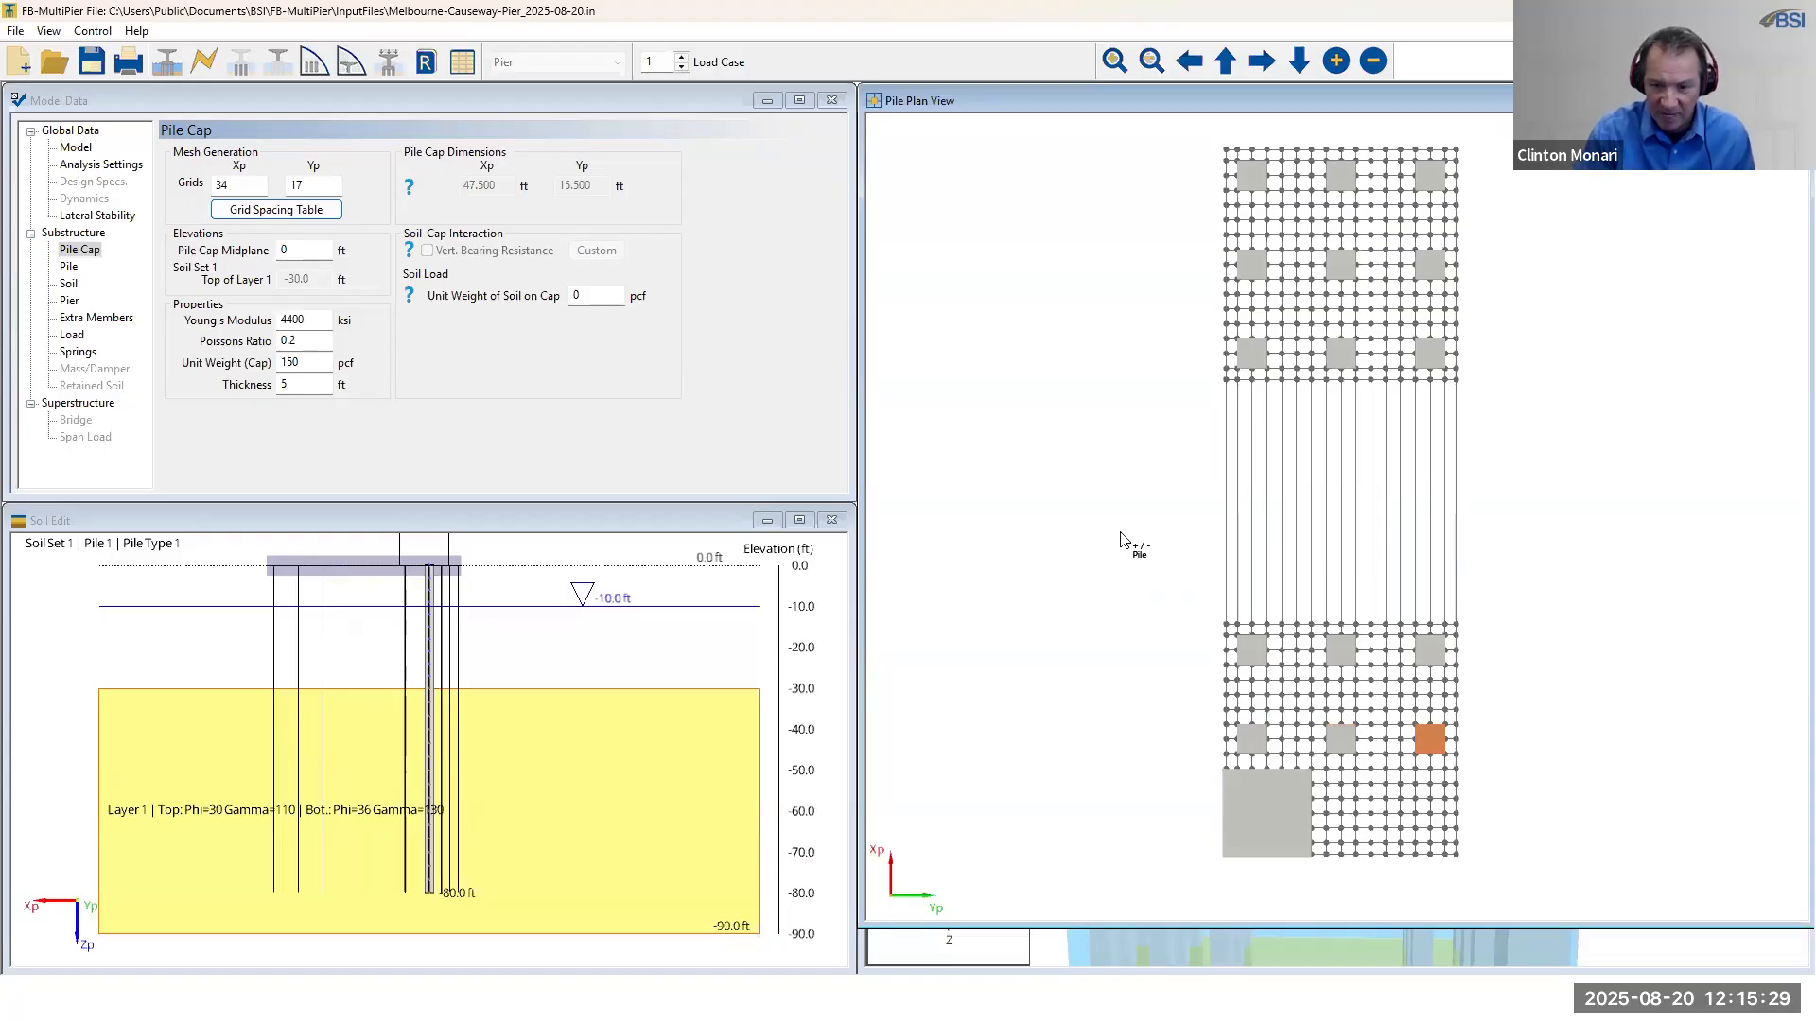
# - Replace the old pile cluster in the low-Xp corner with a third row of three piles, and return to 2D View Control
pyautogui.scroll(3, 1120, 525)
pyautogui.scroll(-1, 1149, 615)
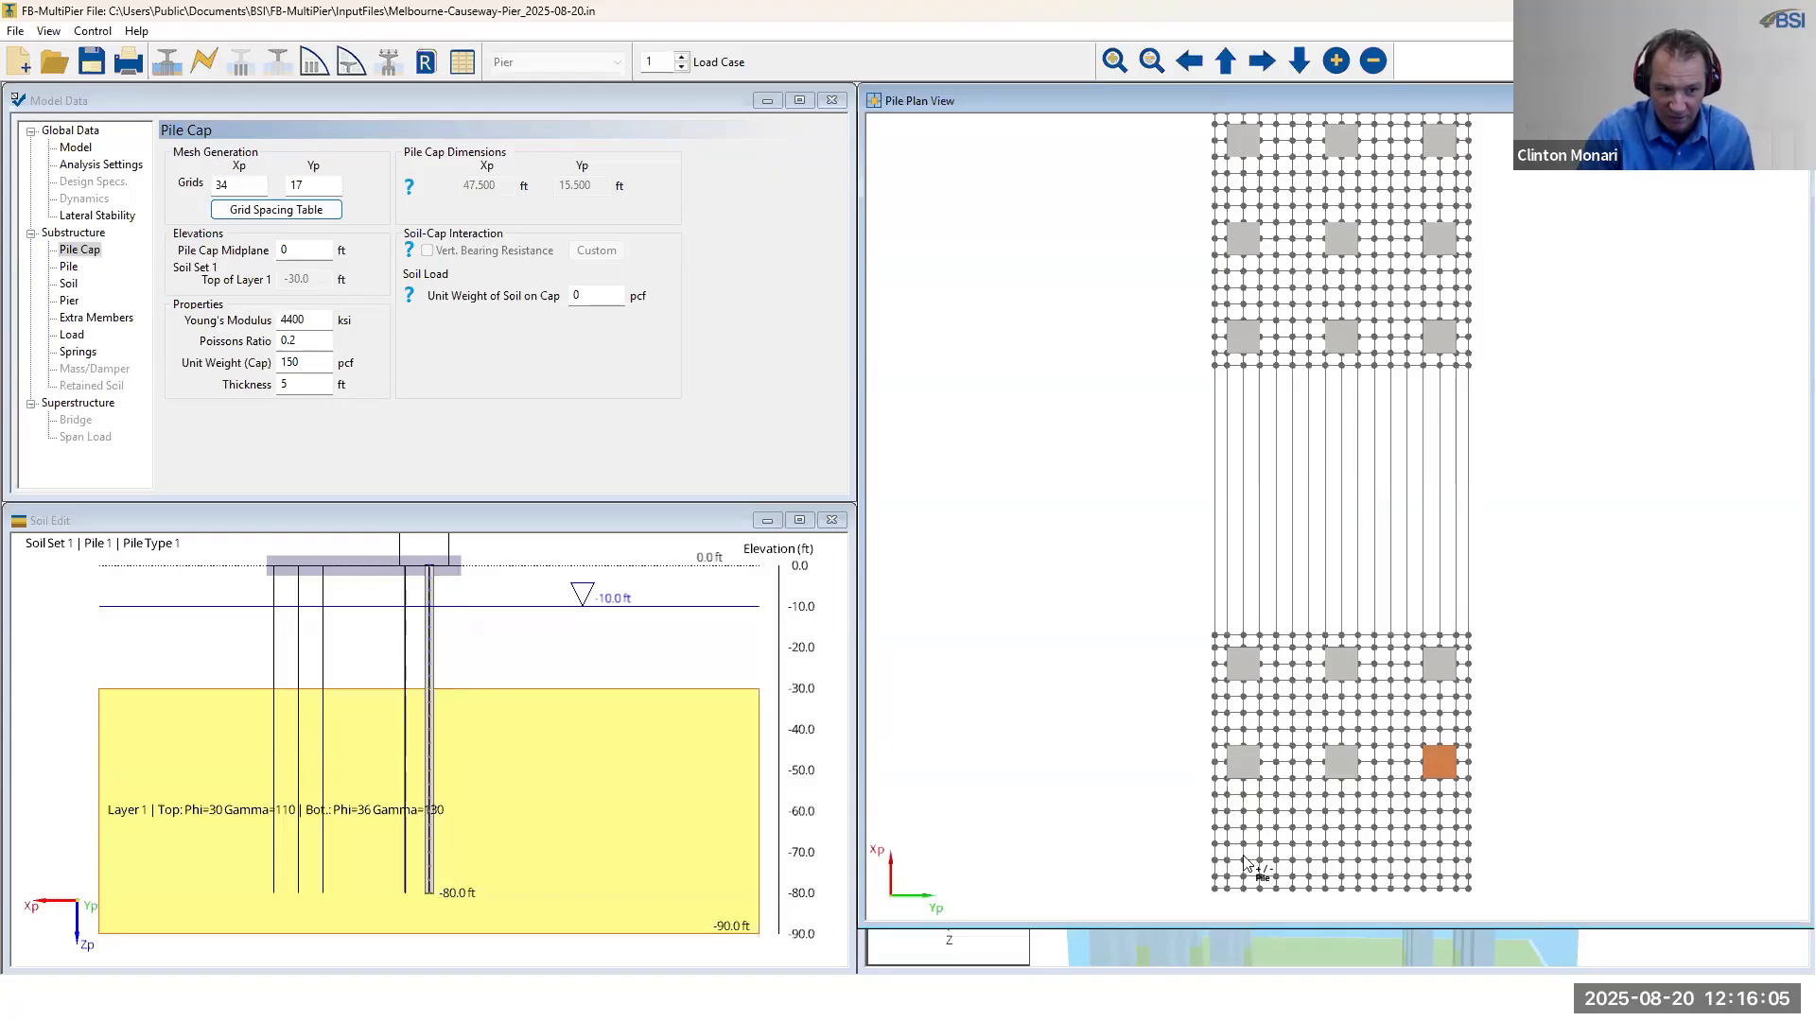
pyautogui.click(1245, 861)
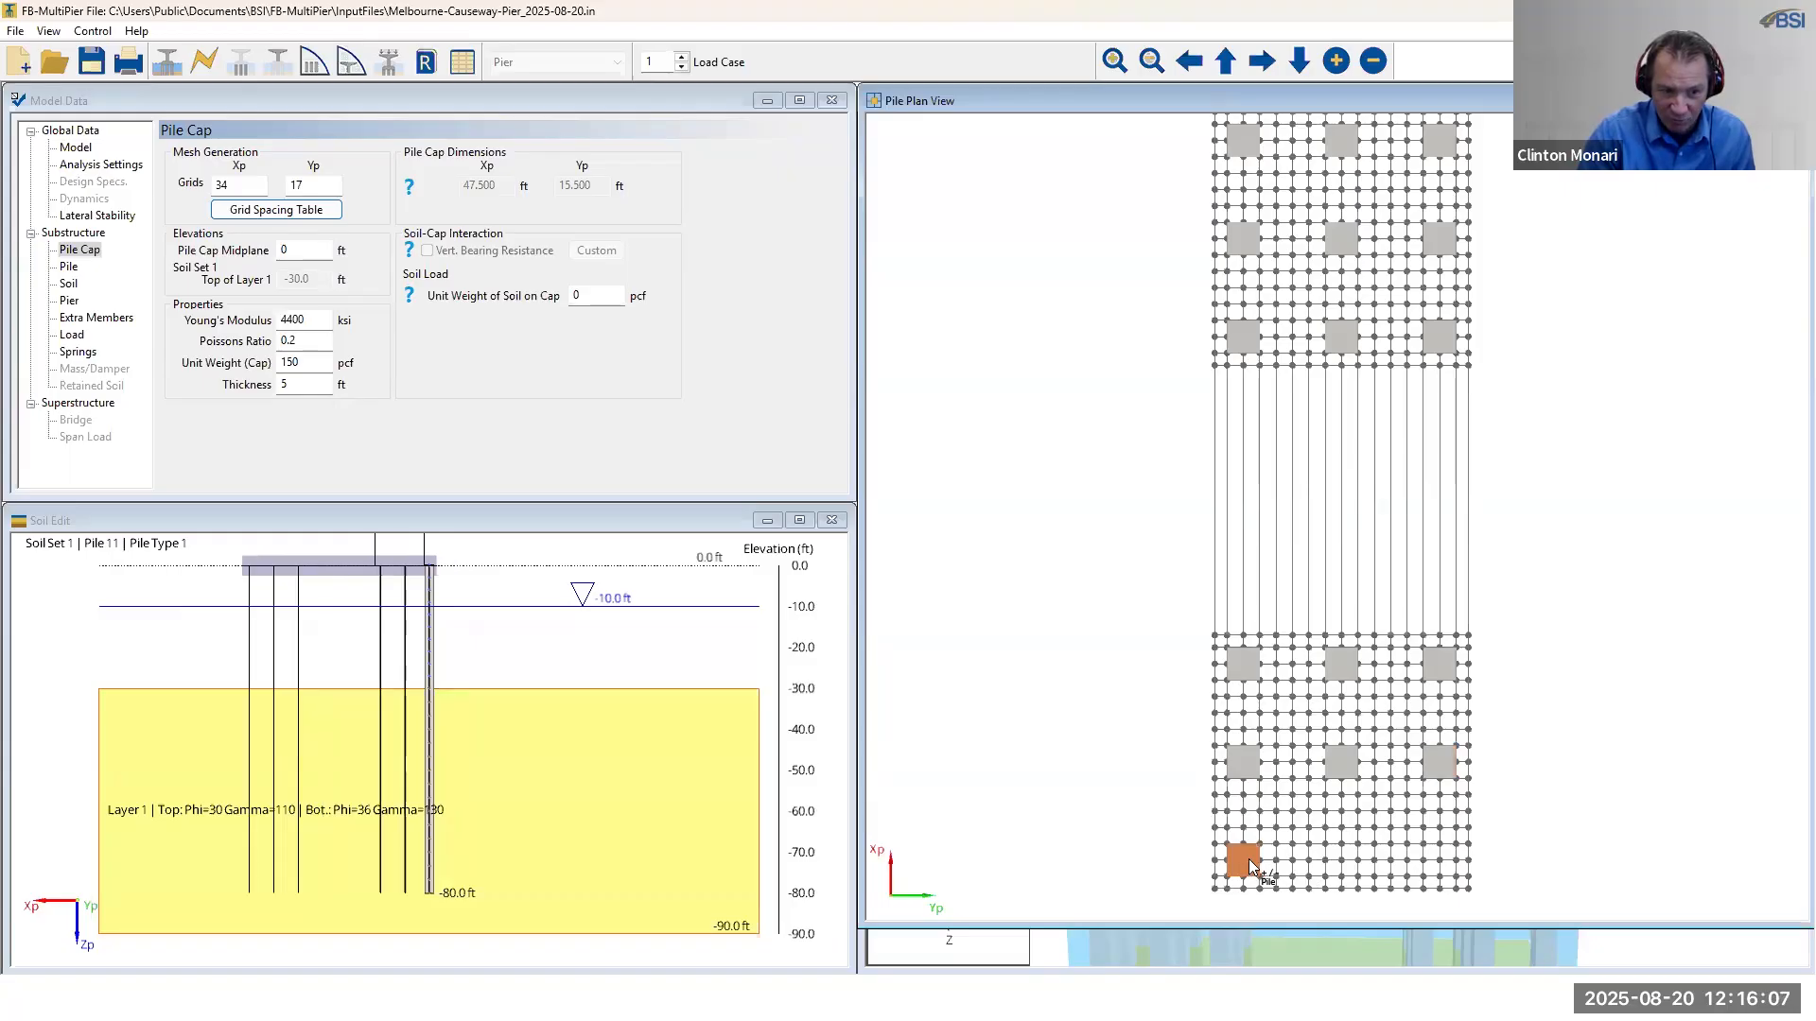
pyautogui.click(1339, 859)
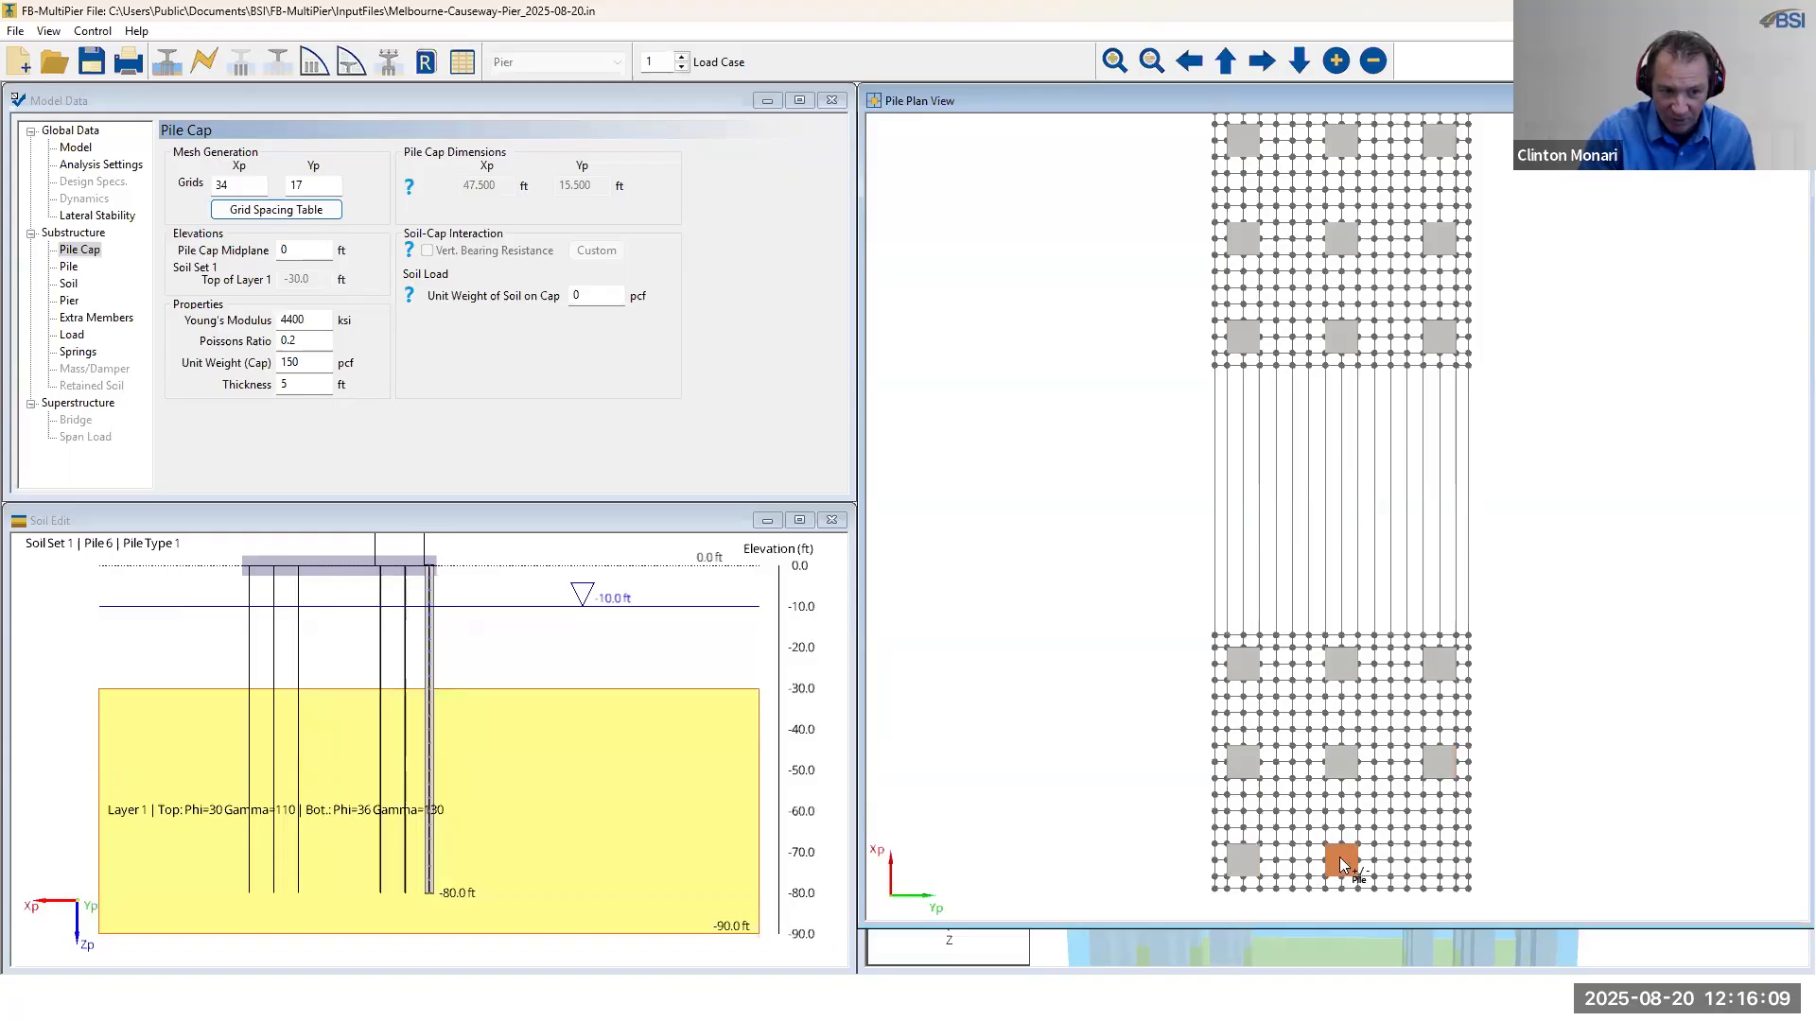
pyautogui.click(1437, 858)
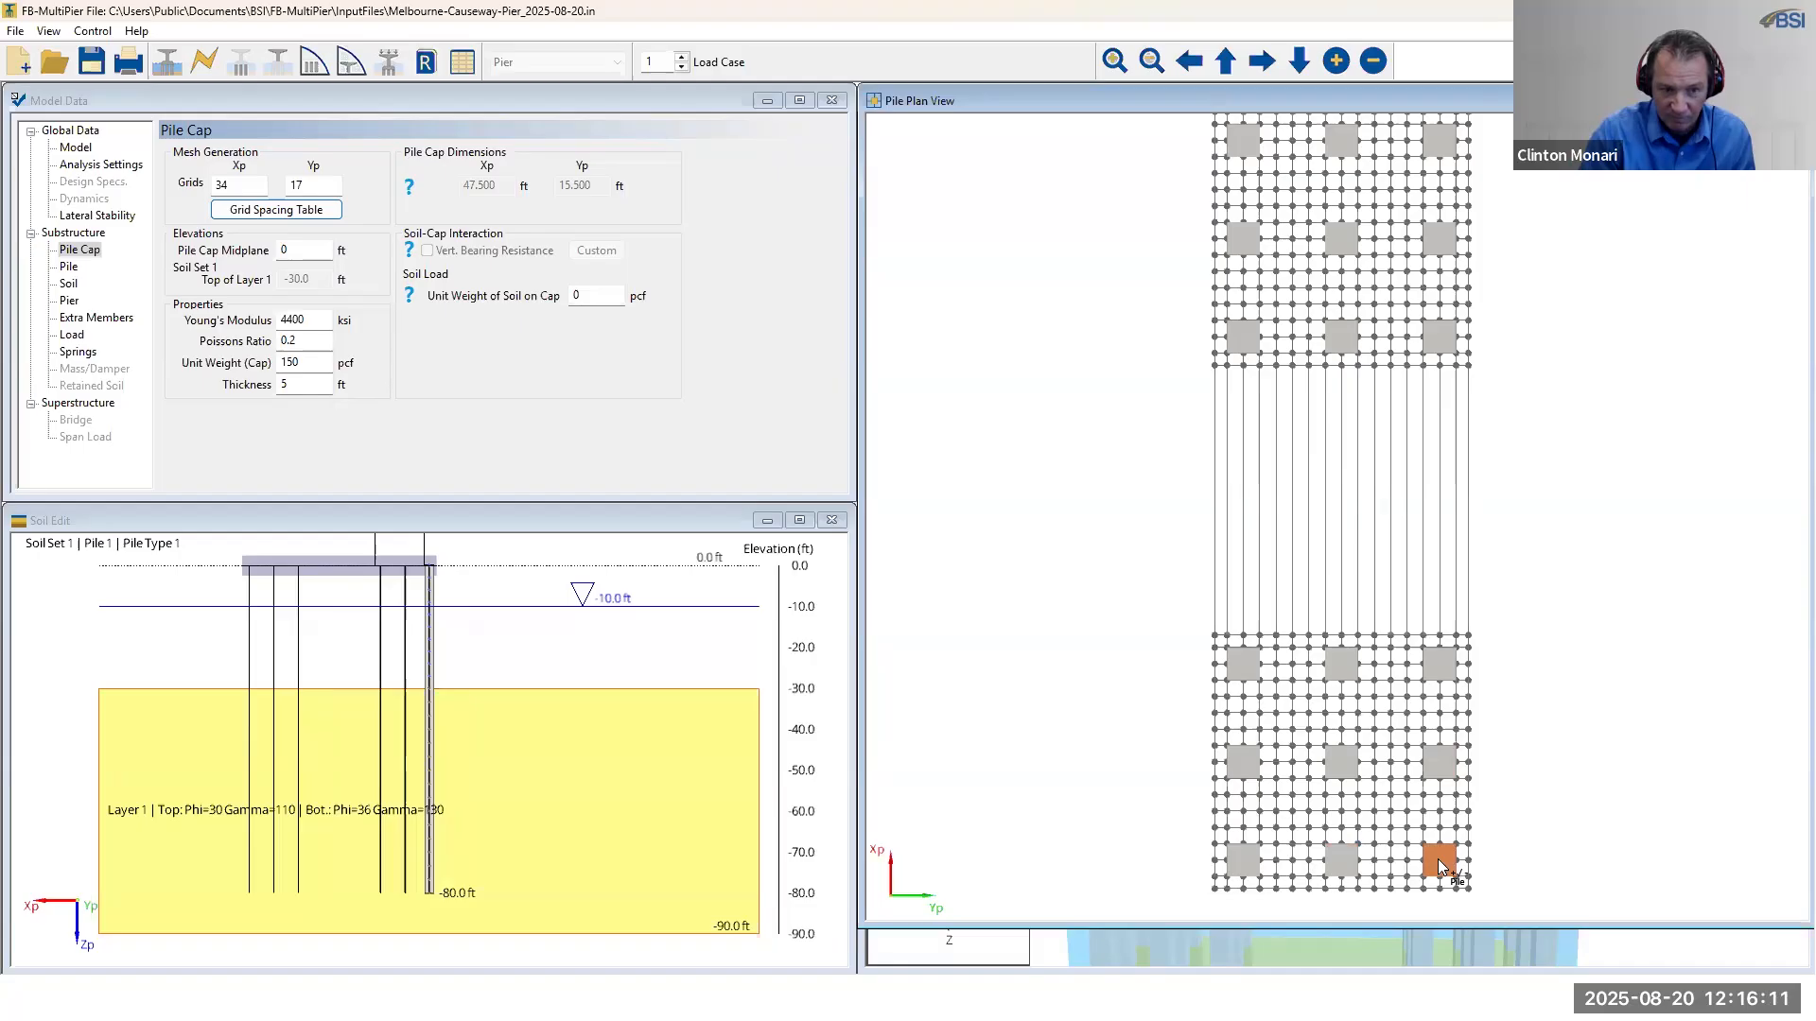
pyautogui.rightClick(1559, 322)
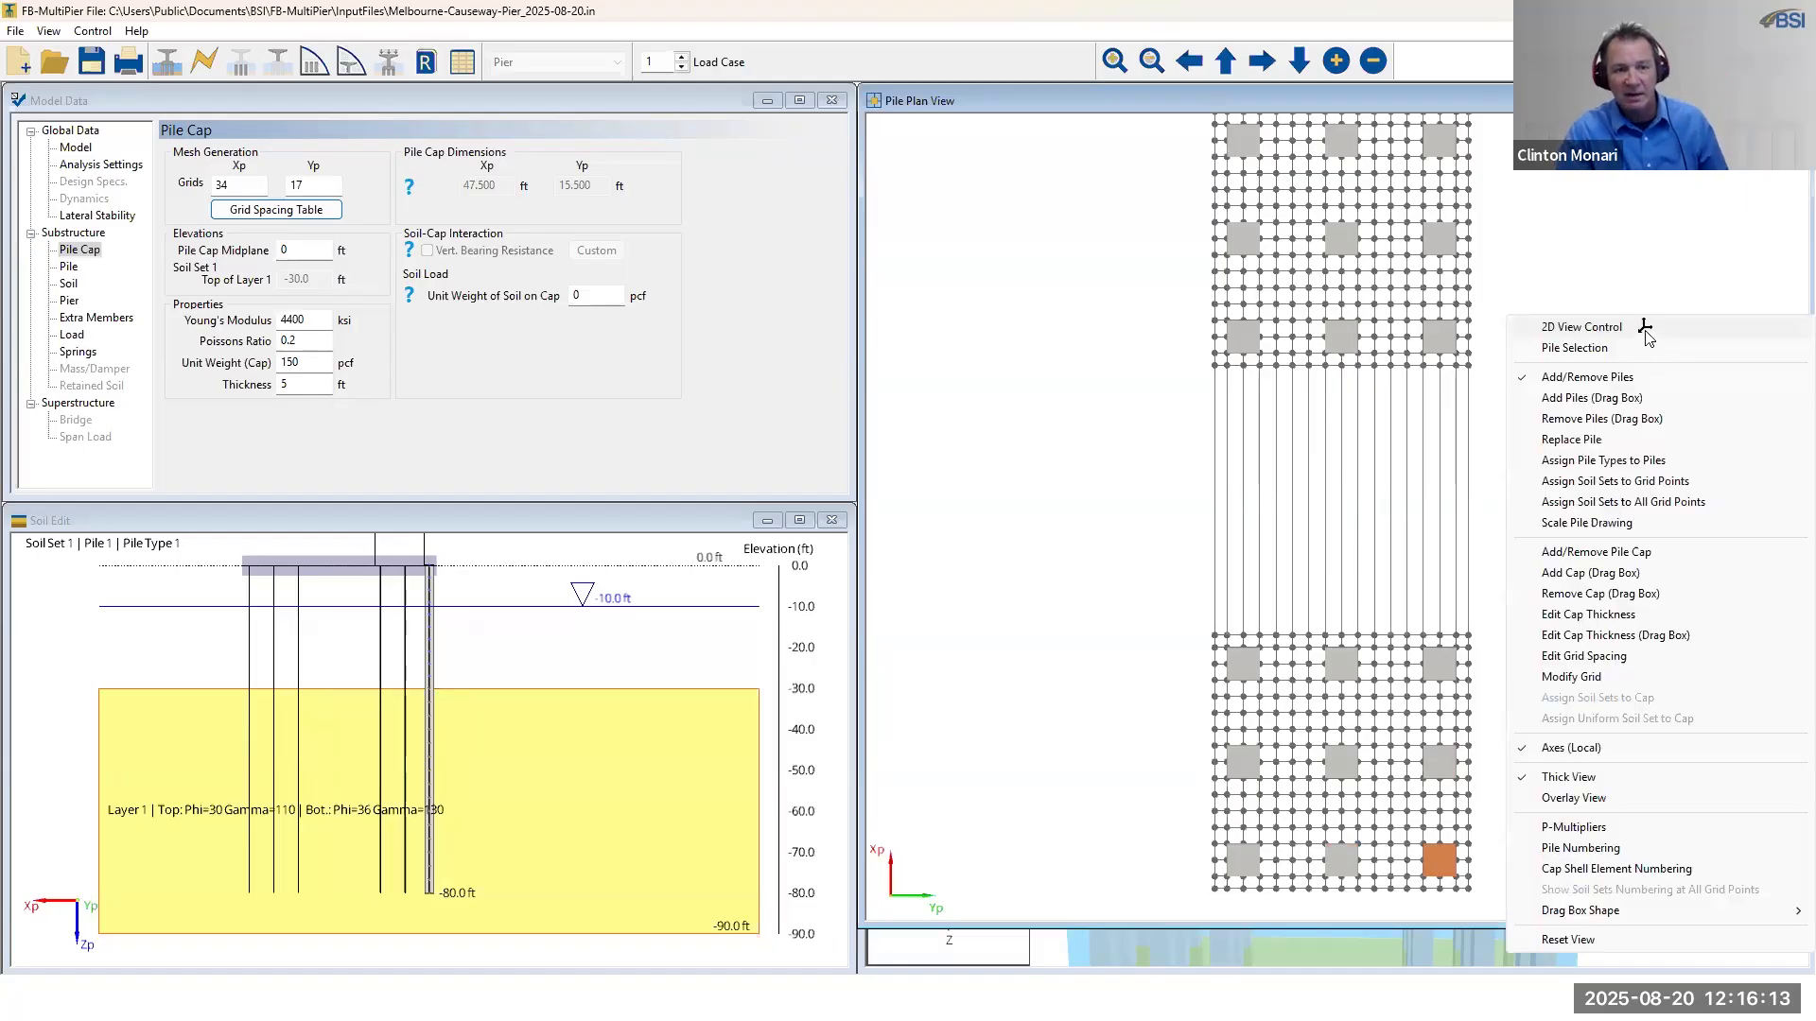
pyautogui.click(1645, 331)
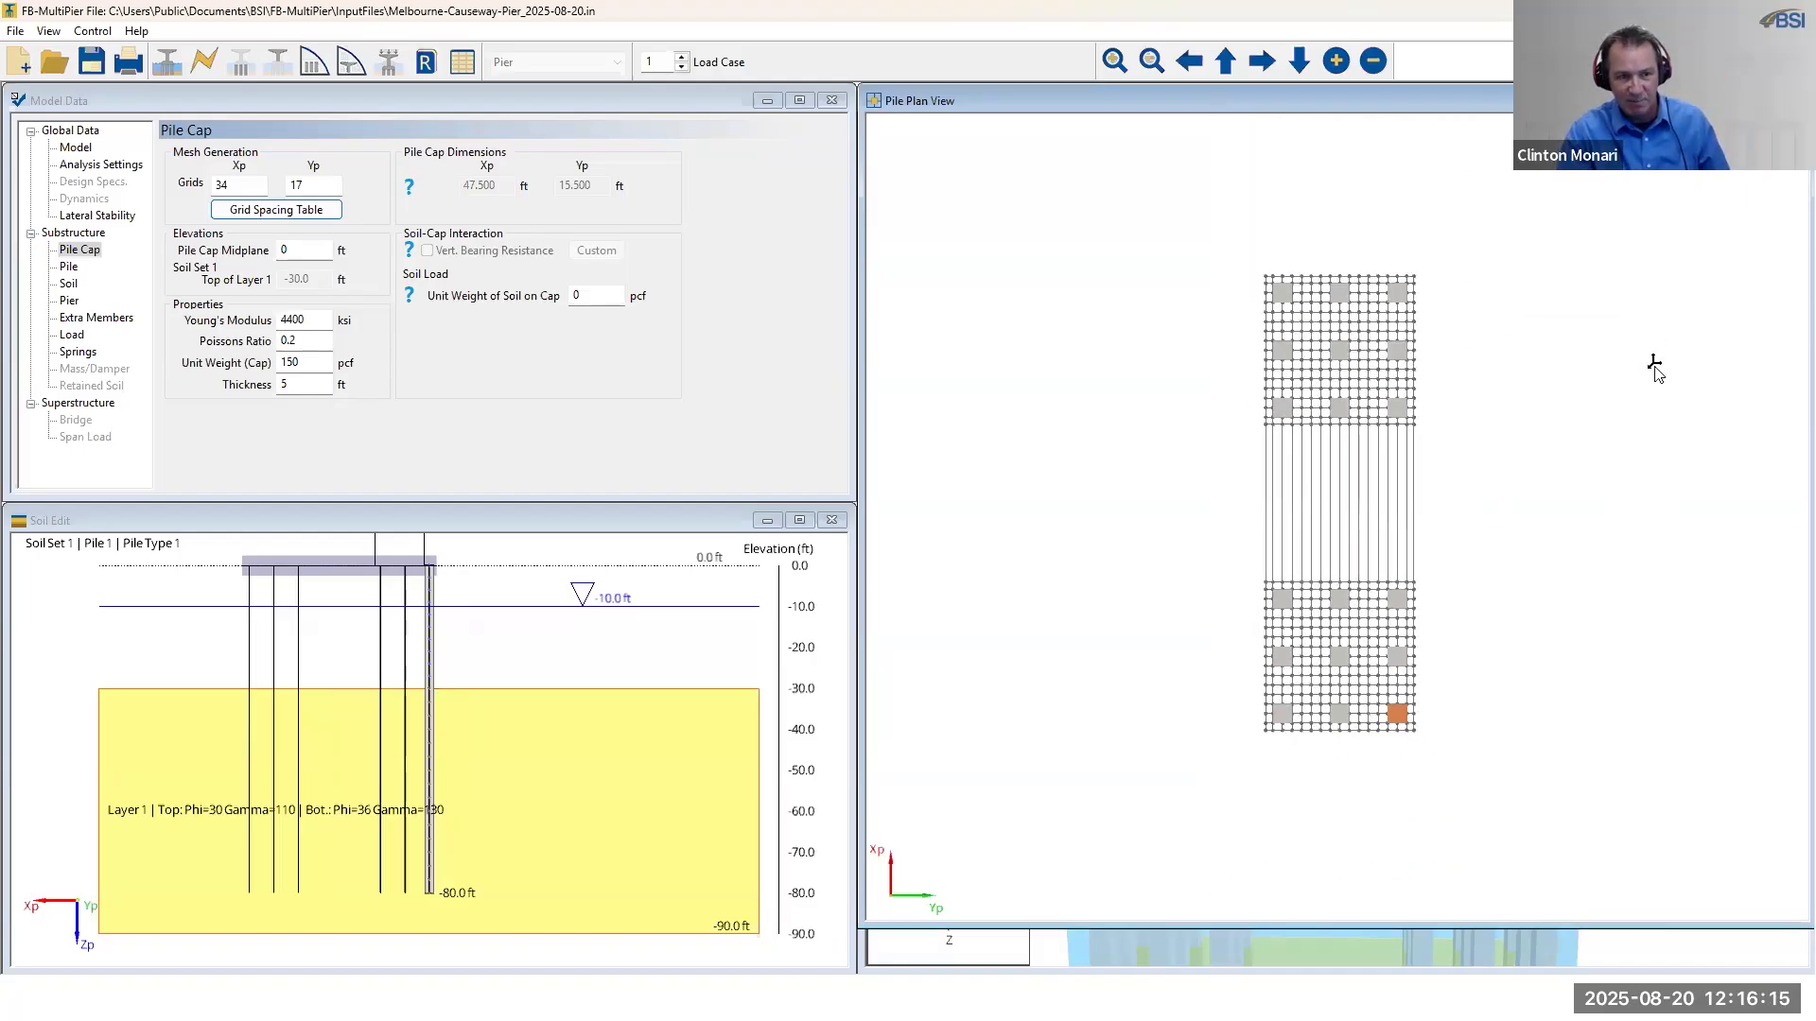
# - Uncover the 3D view and examine both pile groups beneath the cap, with the whole pier in sight
pyautogui.scroll(3, 1653, 363)
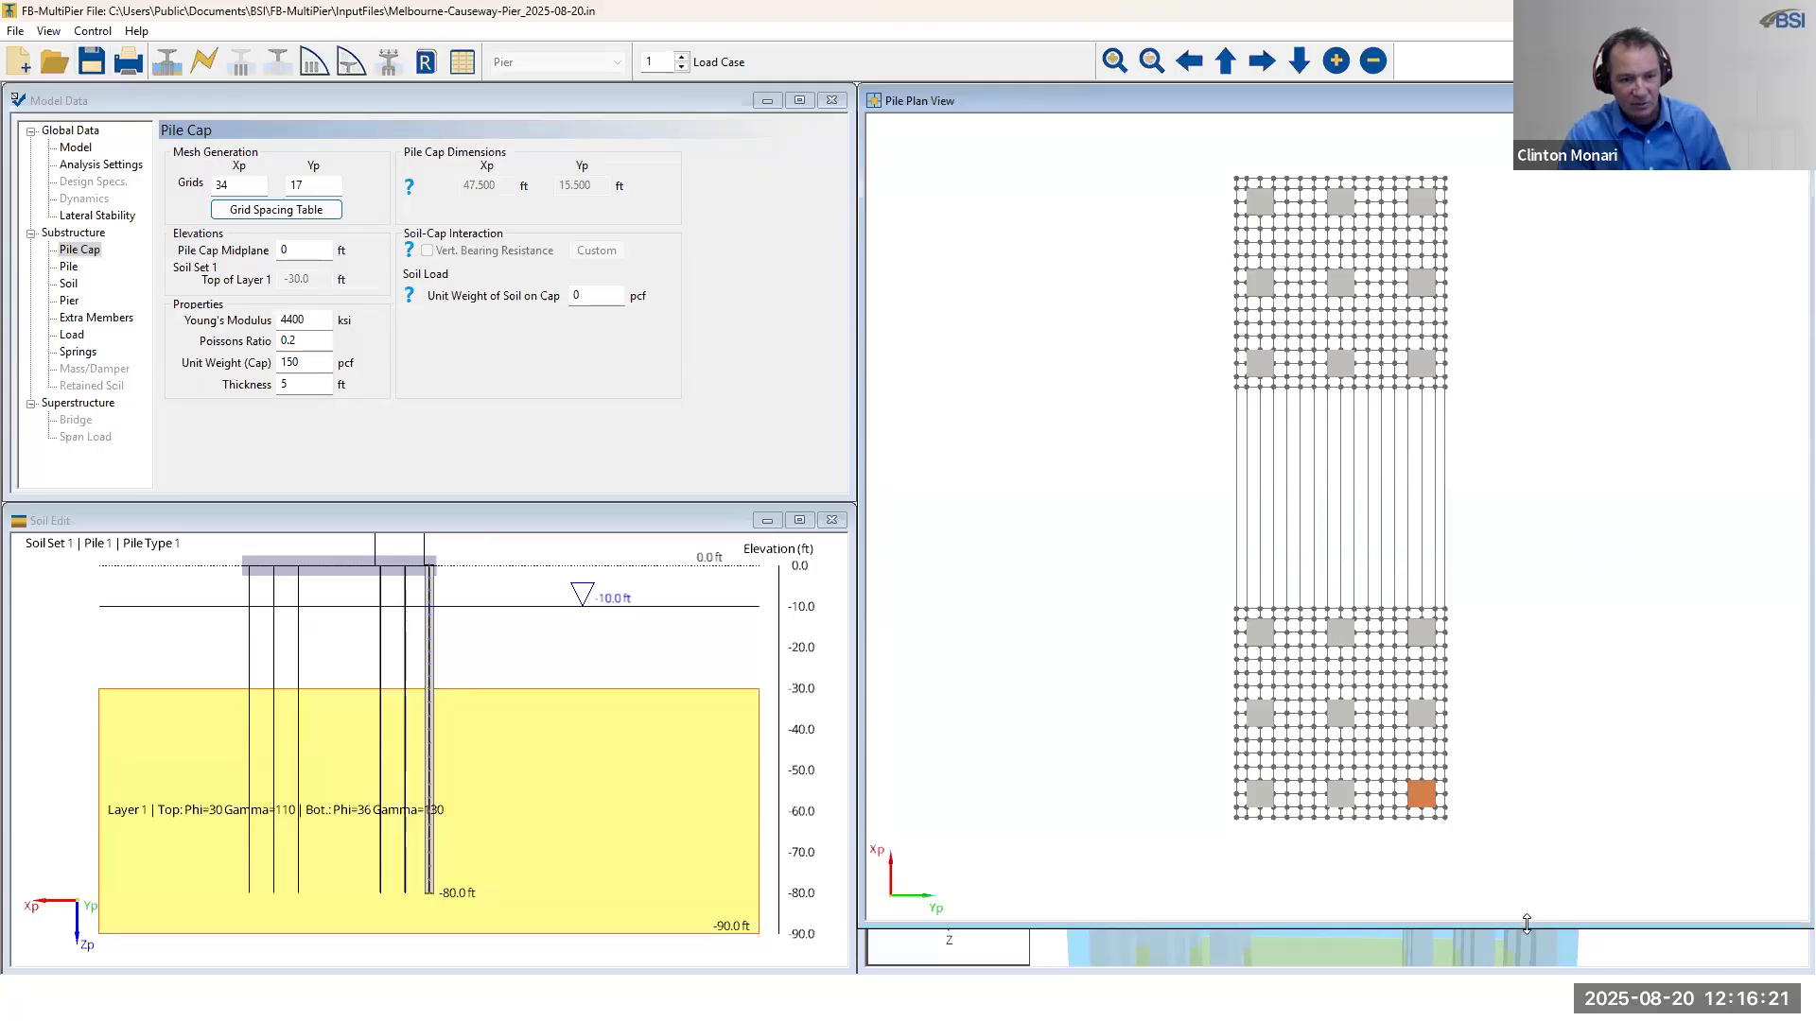
pyautogui.moveTo(1526, 924); pyautogui.dragTo(1447, 427)
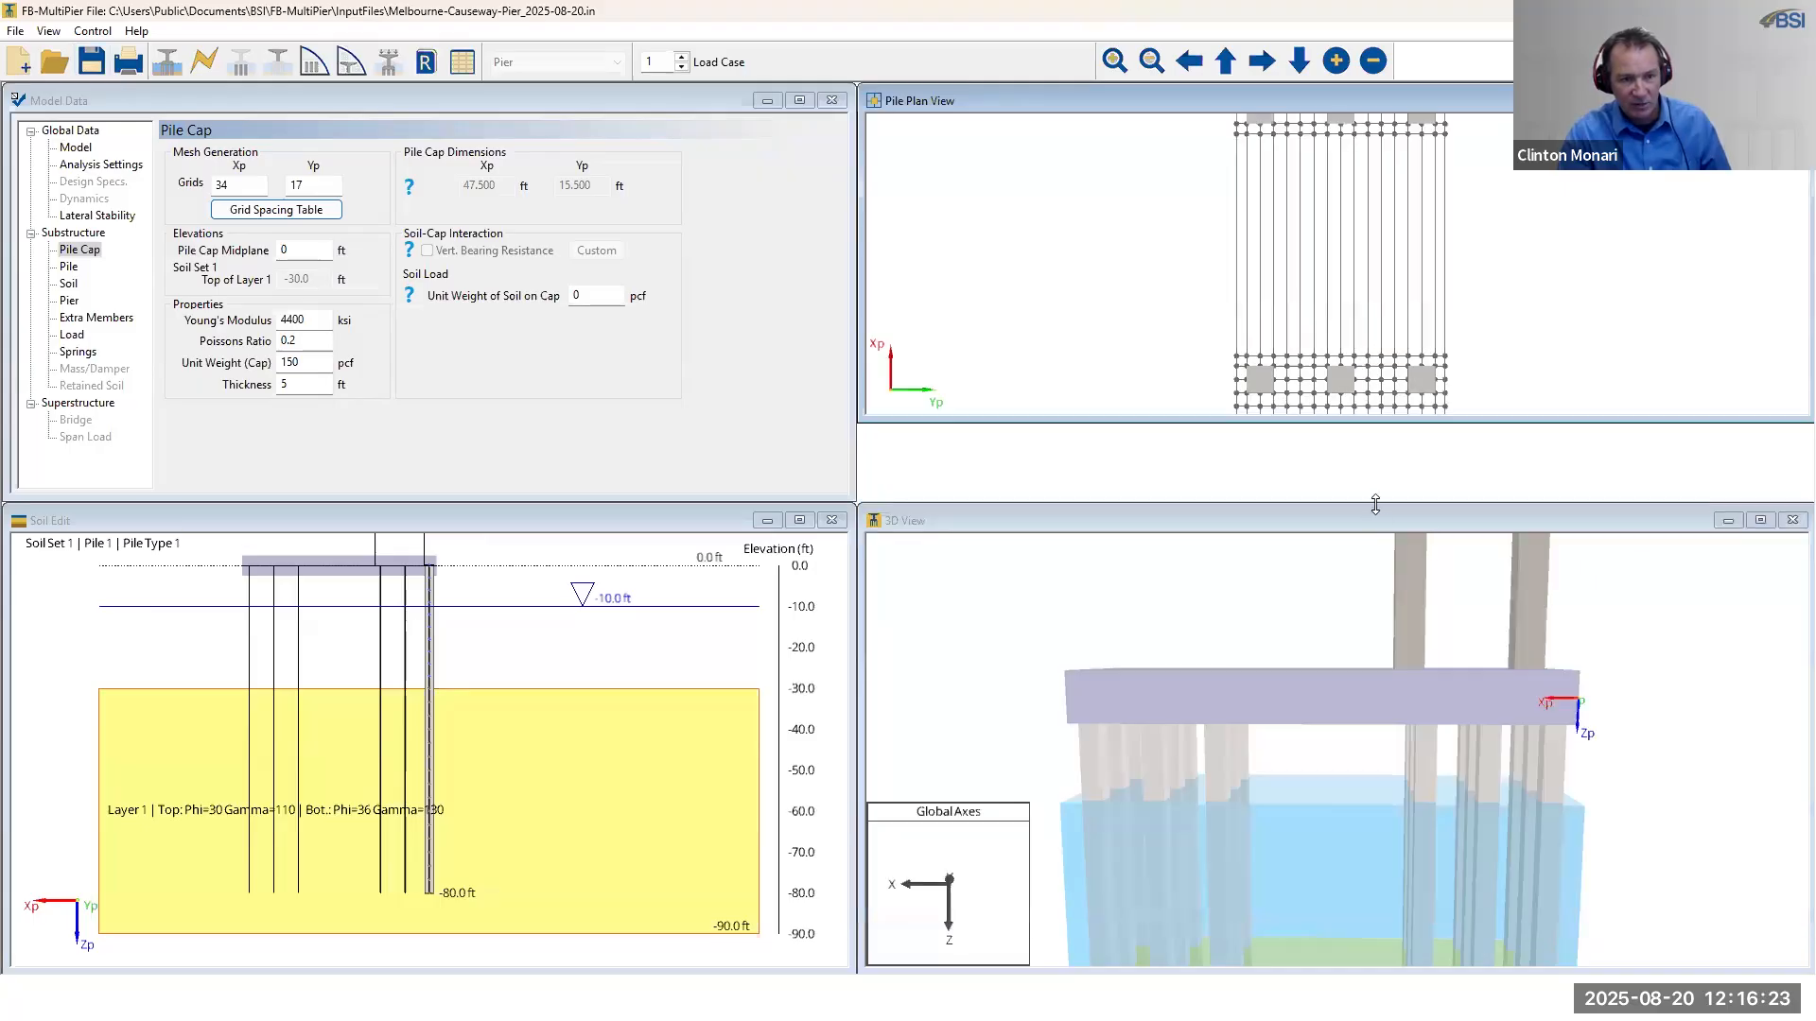
pyautogui.click(1423, 583)
pyautogui.moveTo(1423, 584); pyautogui.dragTo(1463, 678)
pyautogui.scroll(-6, 1426, 654)
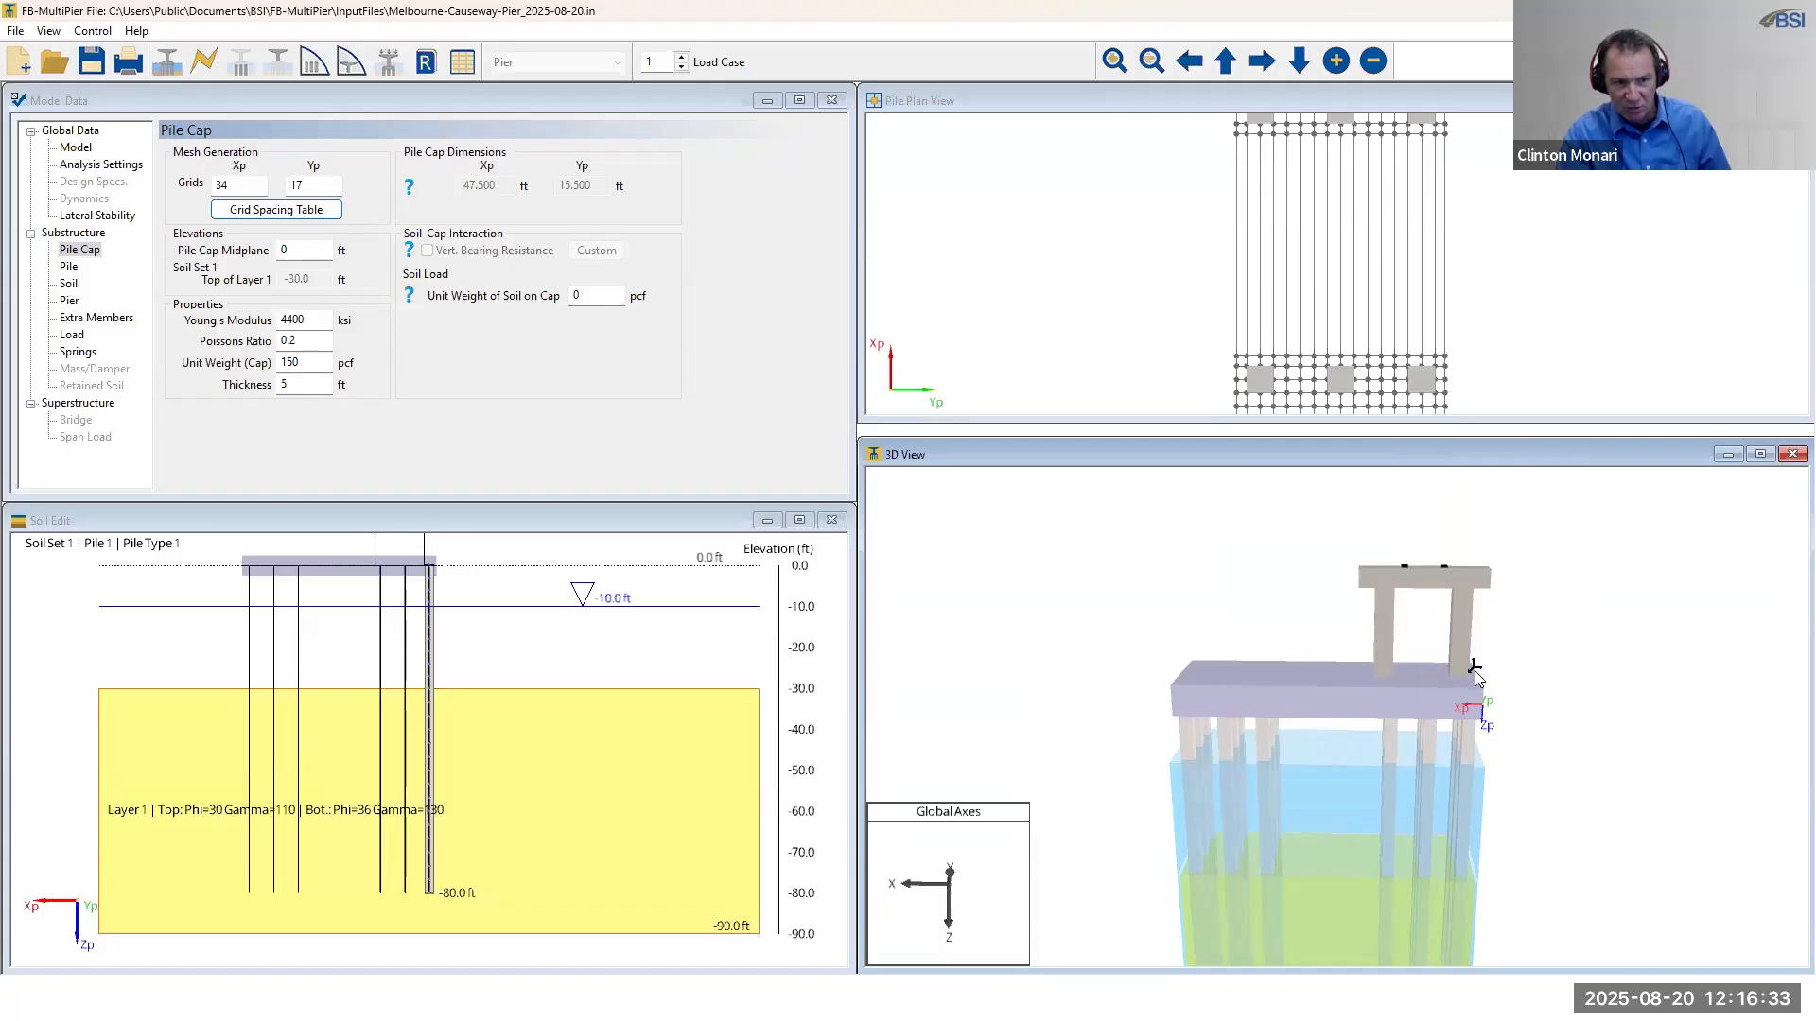
pyautogui.click(1396, 419)
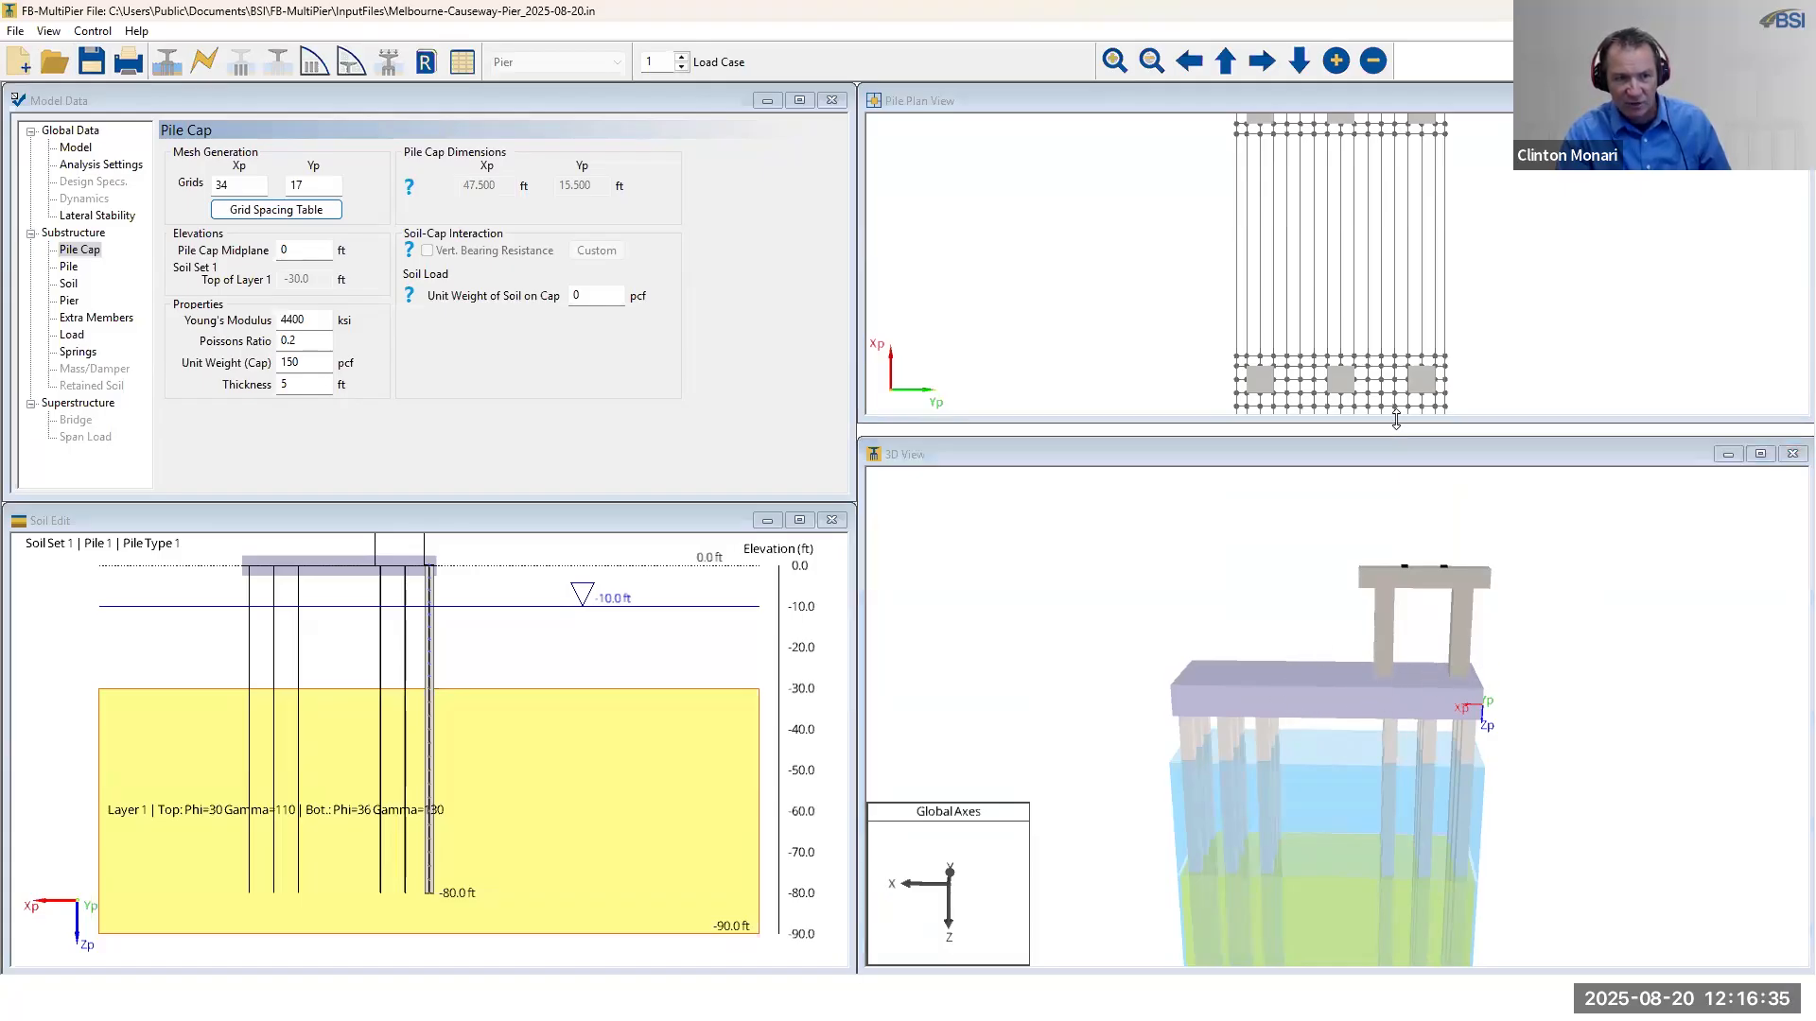
# - Remove the pile cap from the coarse mesh span between the two nine-pile groups, and inspect the separated caps in 3D
pyautogui.moveTo(1396, 419); pyautogui.dragTo(1399, 853)
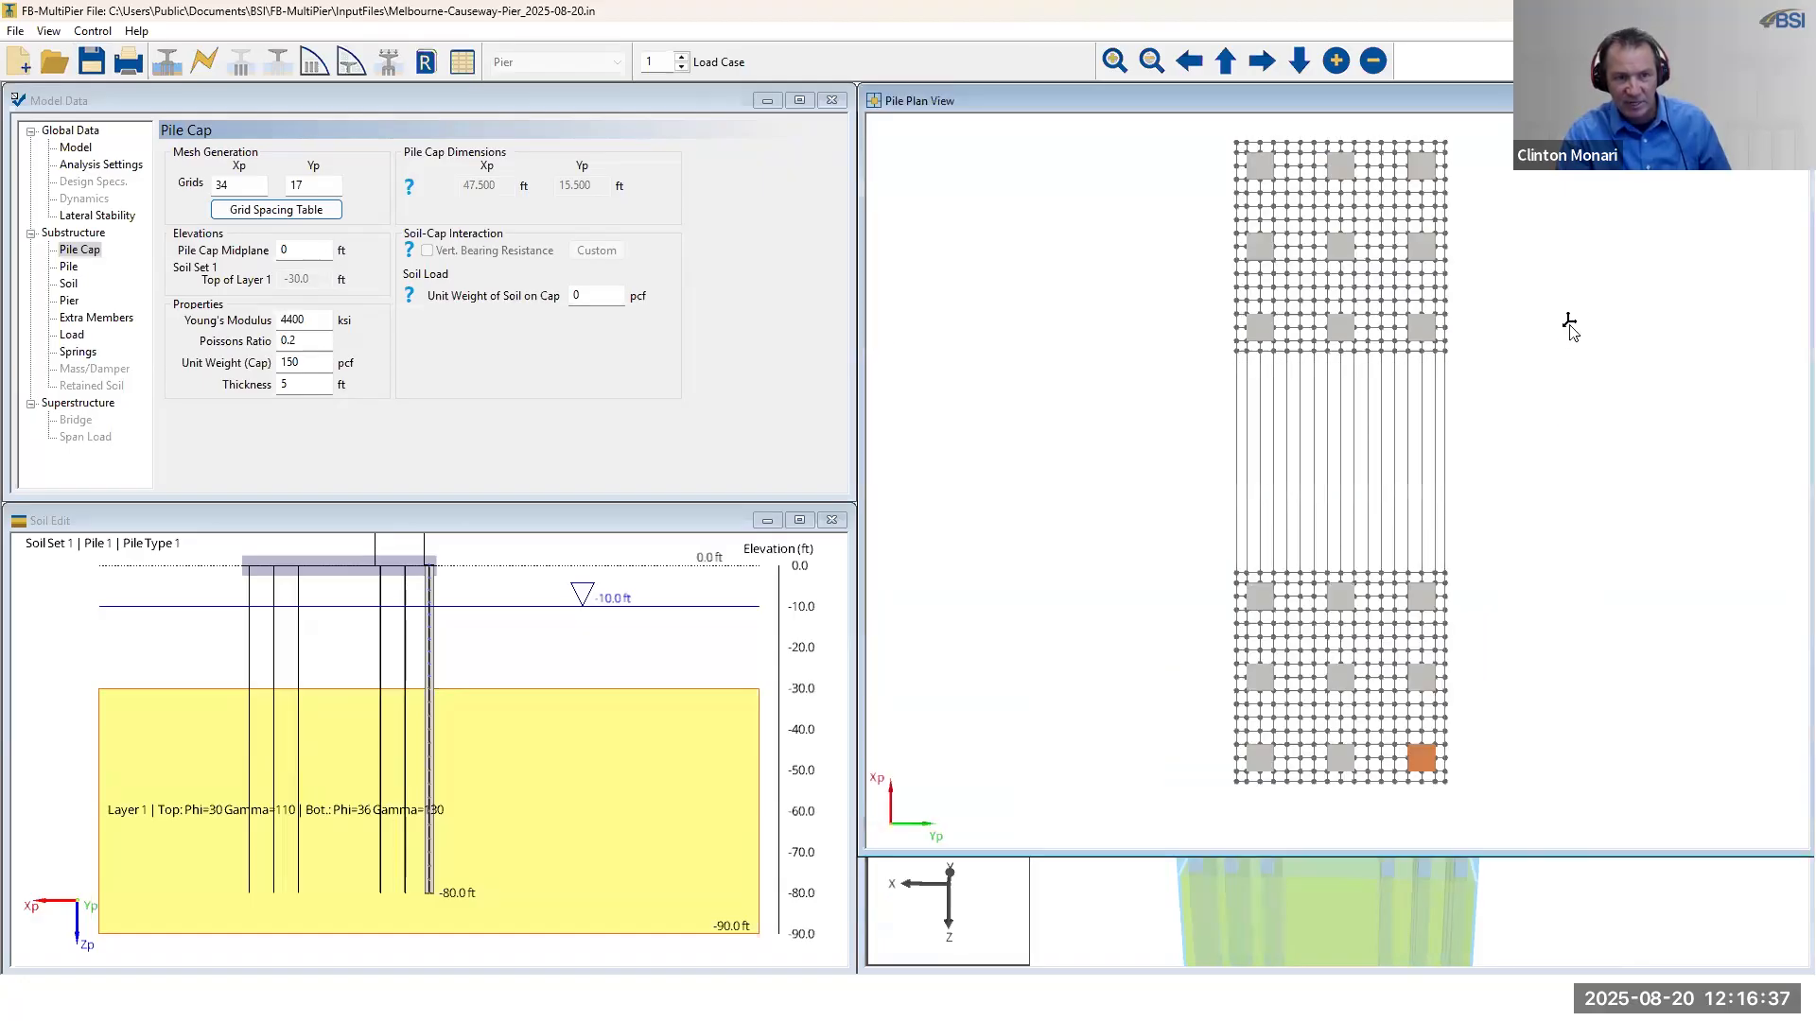
pyautogui.moveTo(1571, 327); pyautogui.dragTo(1571, 338, button='middle')
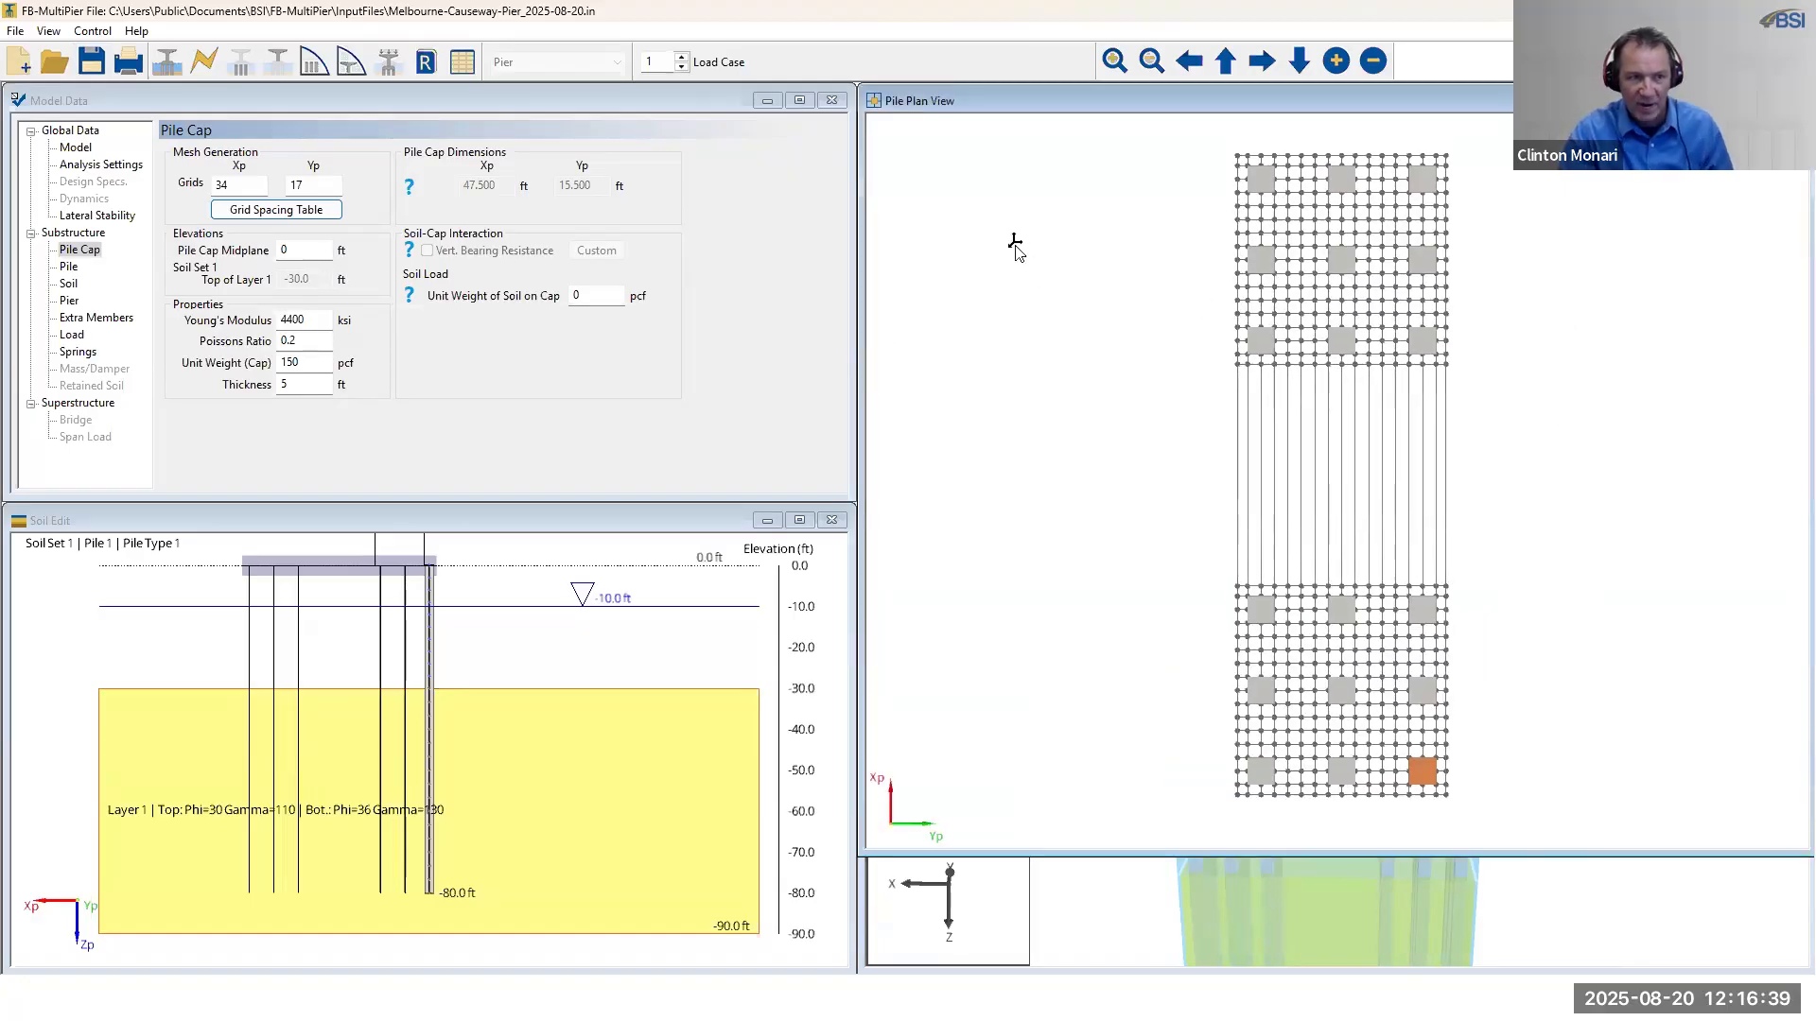
pyautogui.rightClick(1010, 240)
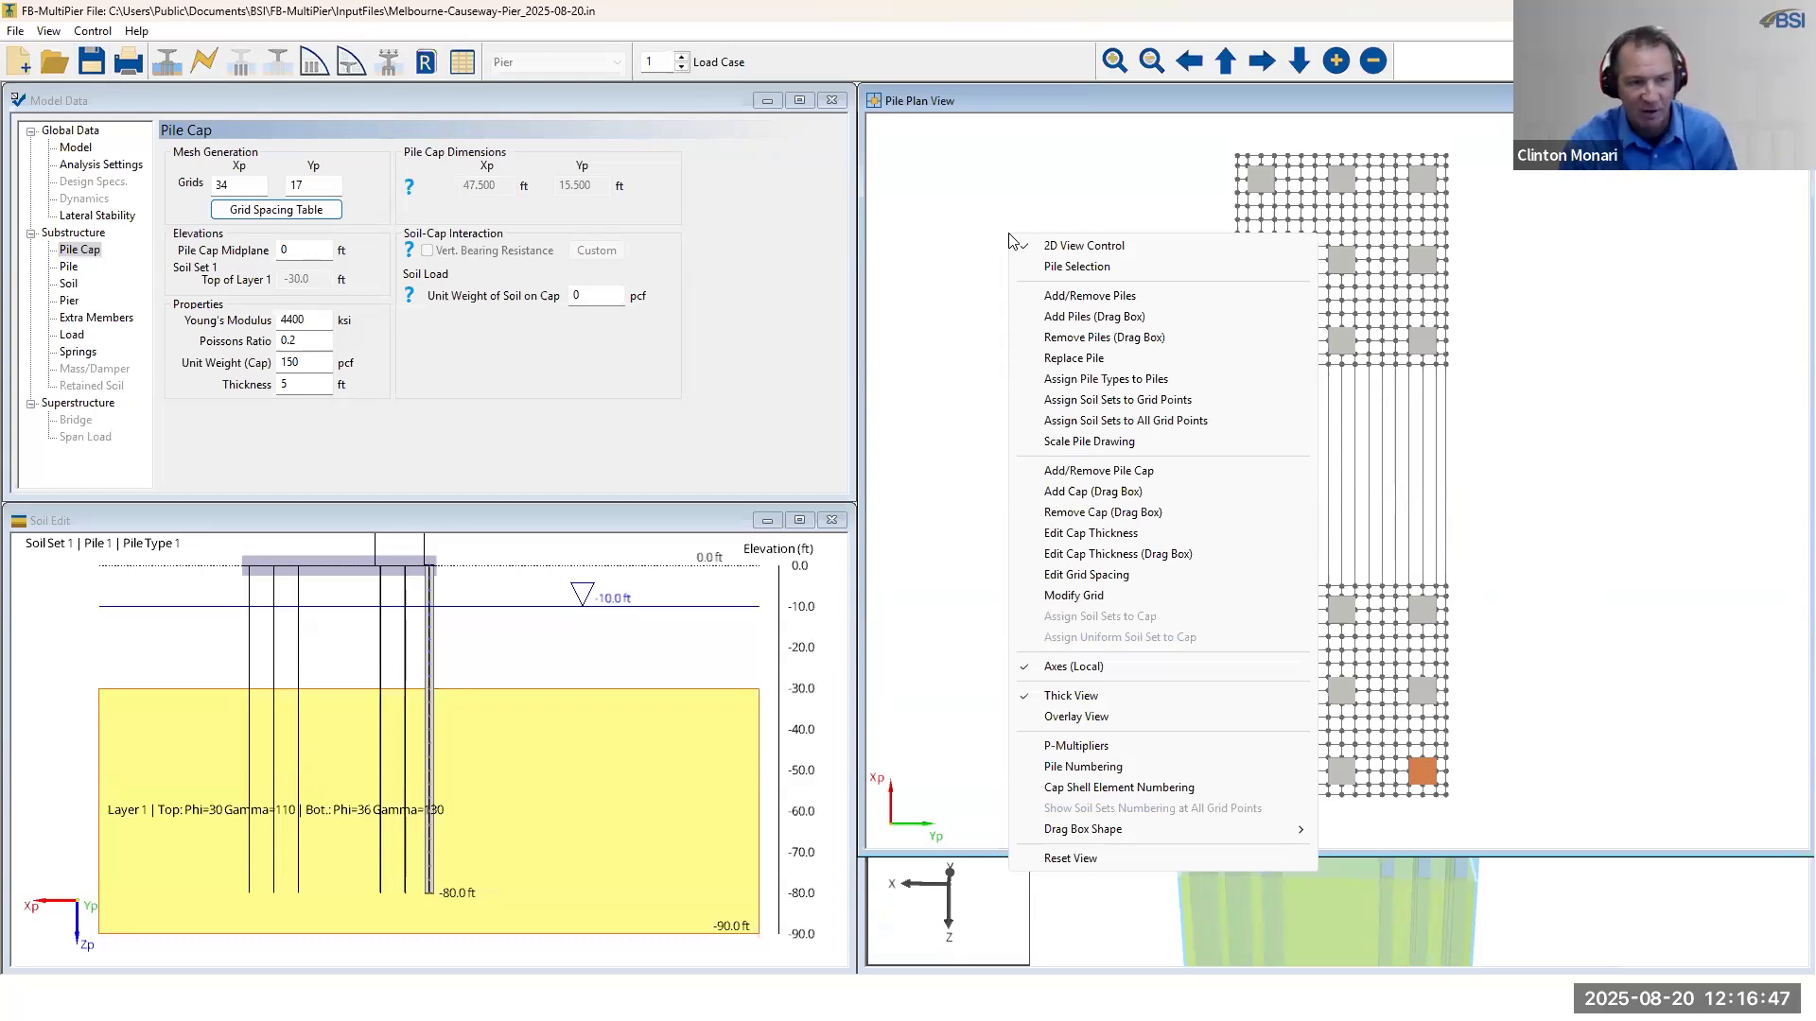
pyautogui.click(1085, 513)
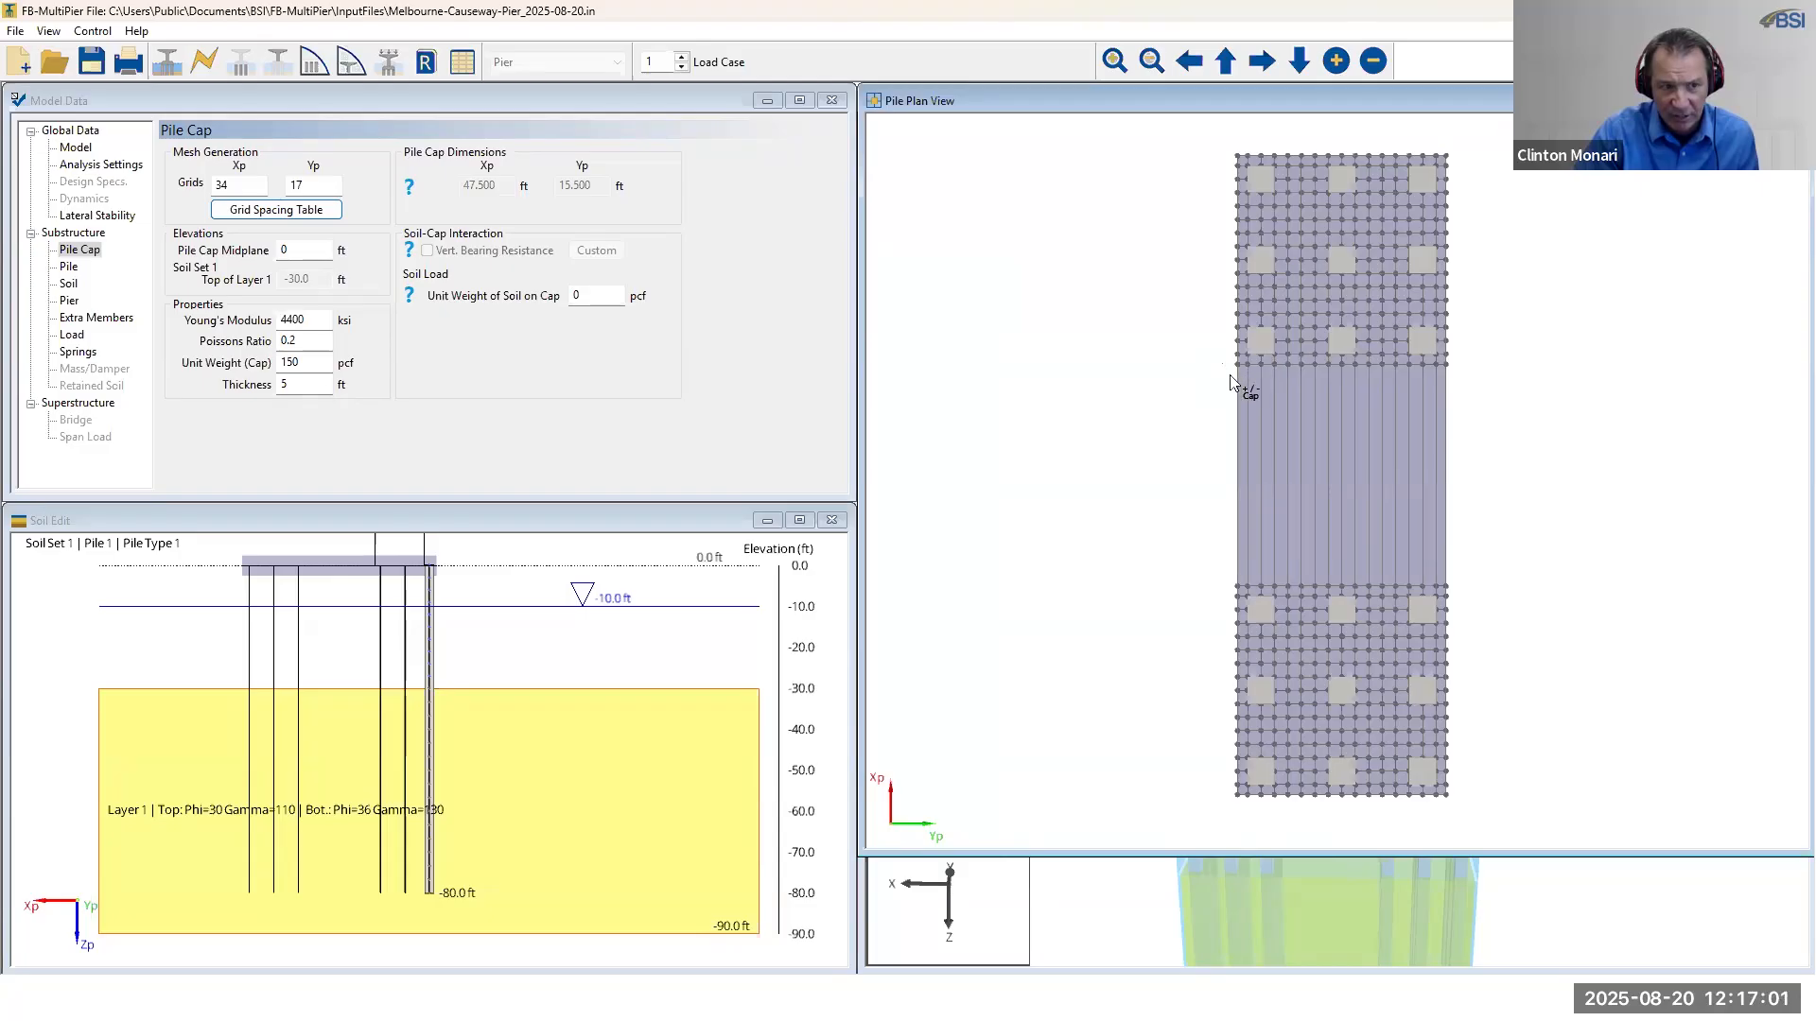
pyautogui.moveTo(1284, 420); pyautogui.dragTo(1464, 595)
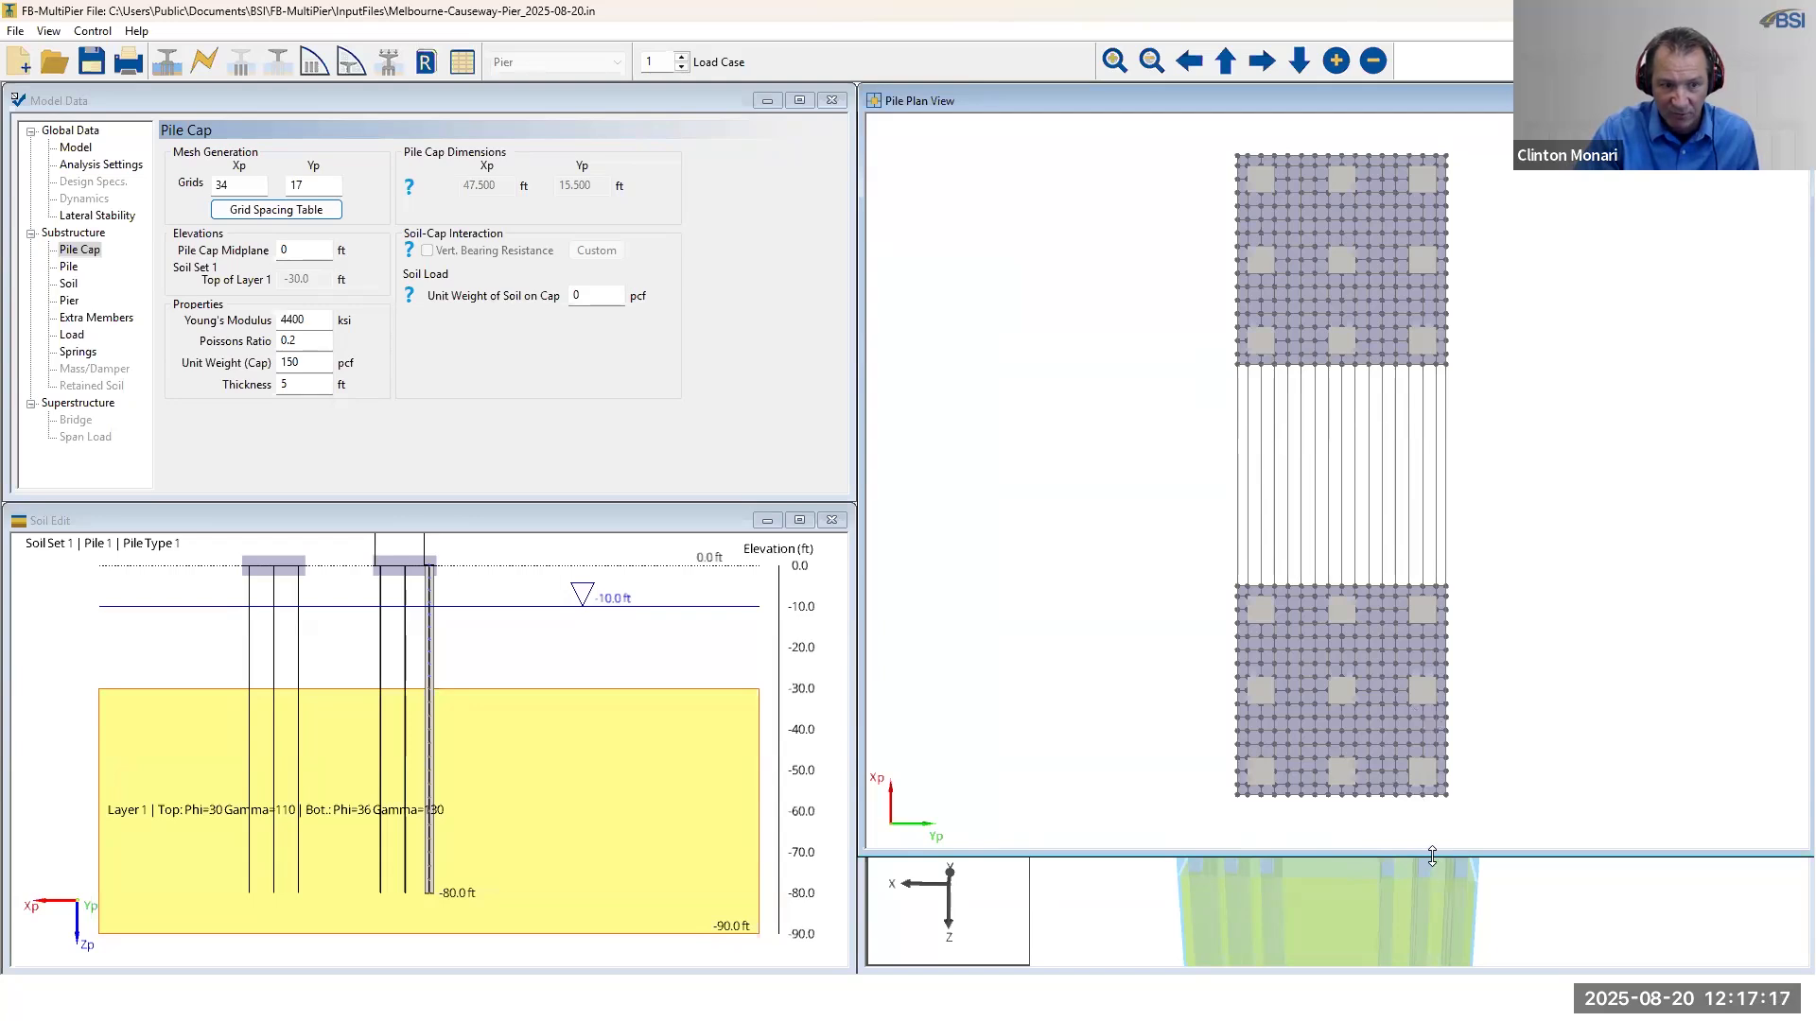
pyautogui.moveTo(1432, 856); pyautogui.dragTo(1423, 438)
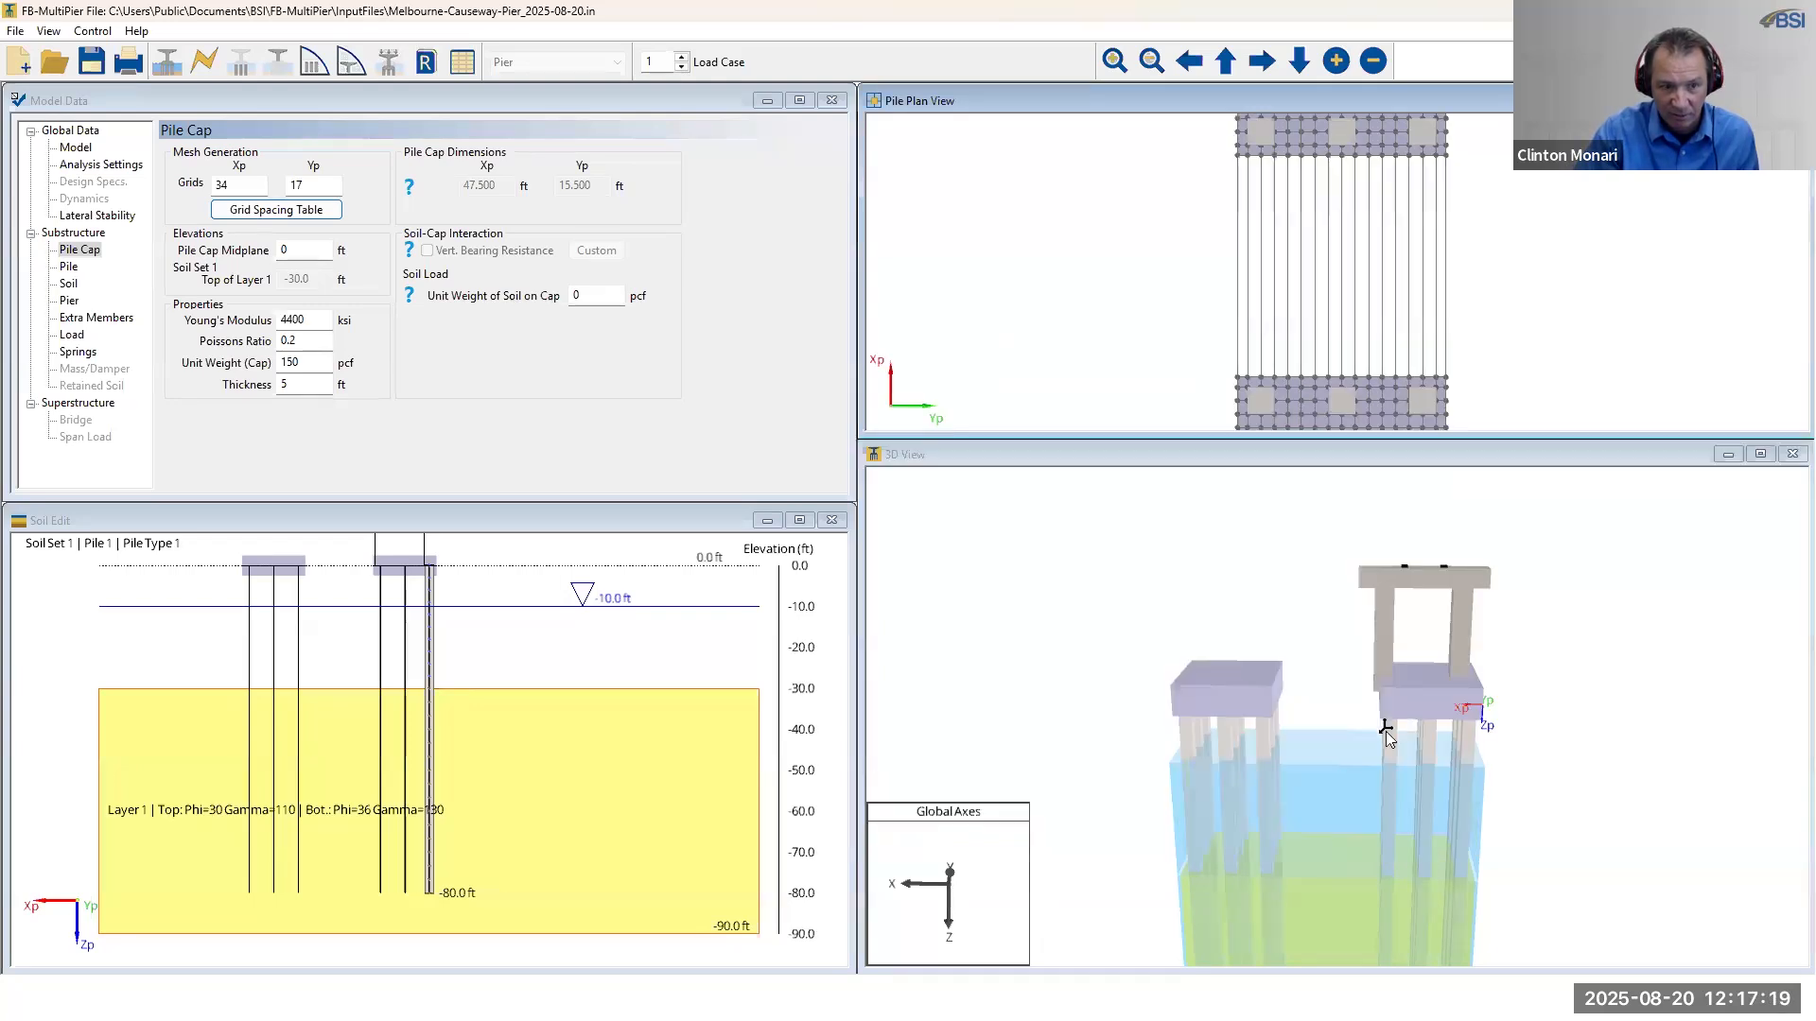
pyautogui.moveTo(1427, 691); pyautogui.dragTo(1491, 695)
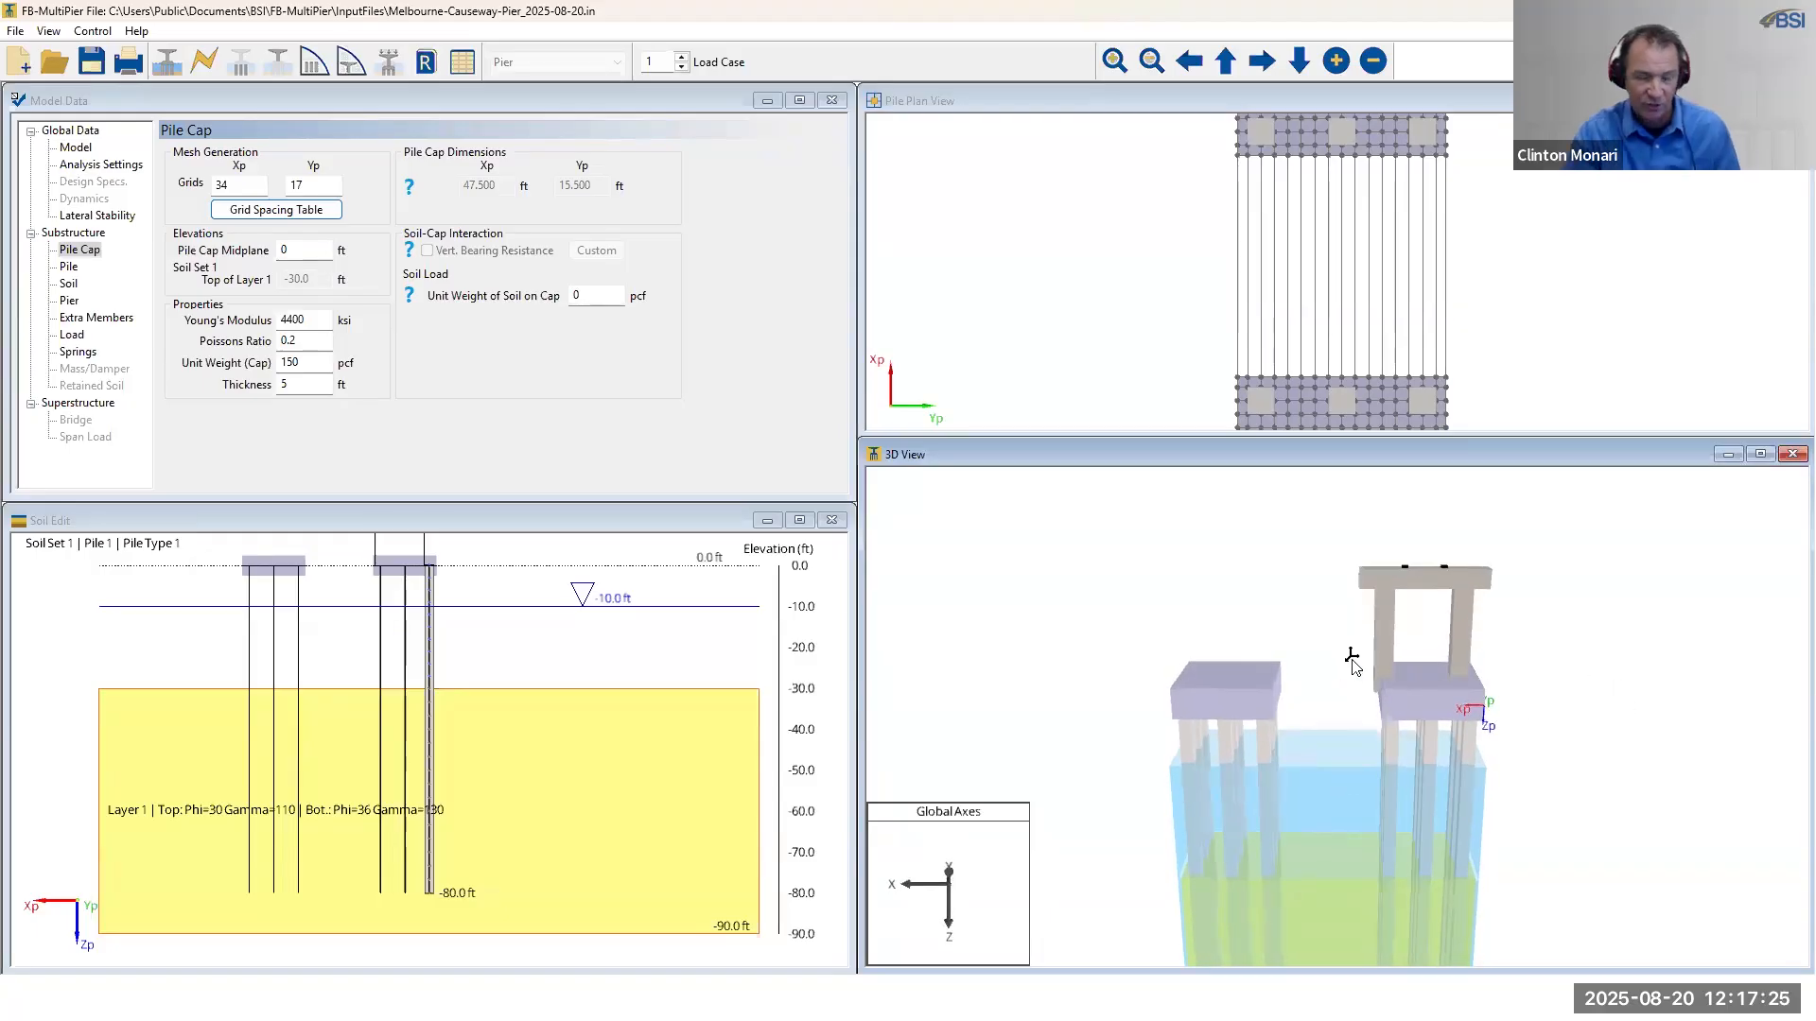
# - Save the model, shorten the 3D View window, and extend the Pile Plan View window to fill the freed space
pyautogui.click(93, 70)
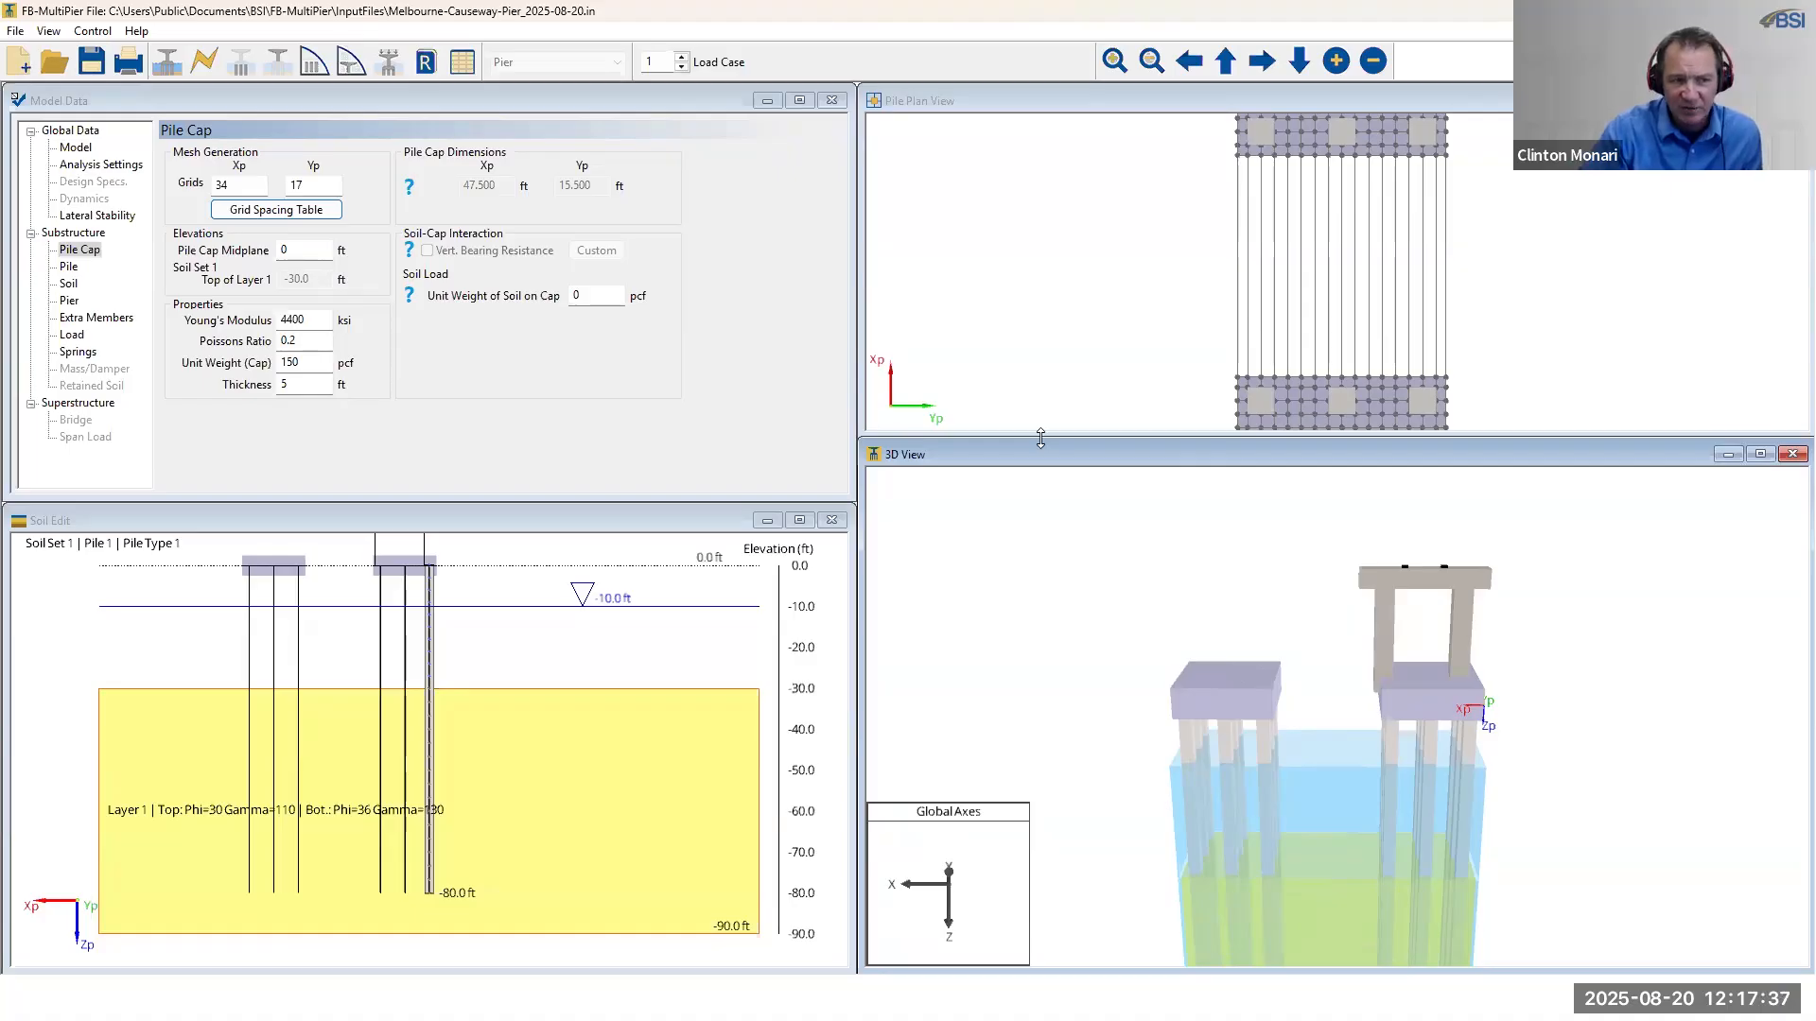
pyautogui.moveTo(1041, 438); pyautogui.dragTo(1036, 504)
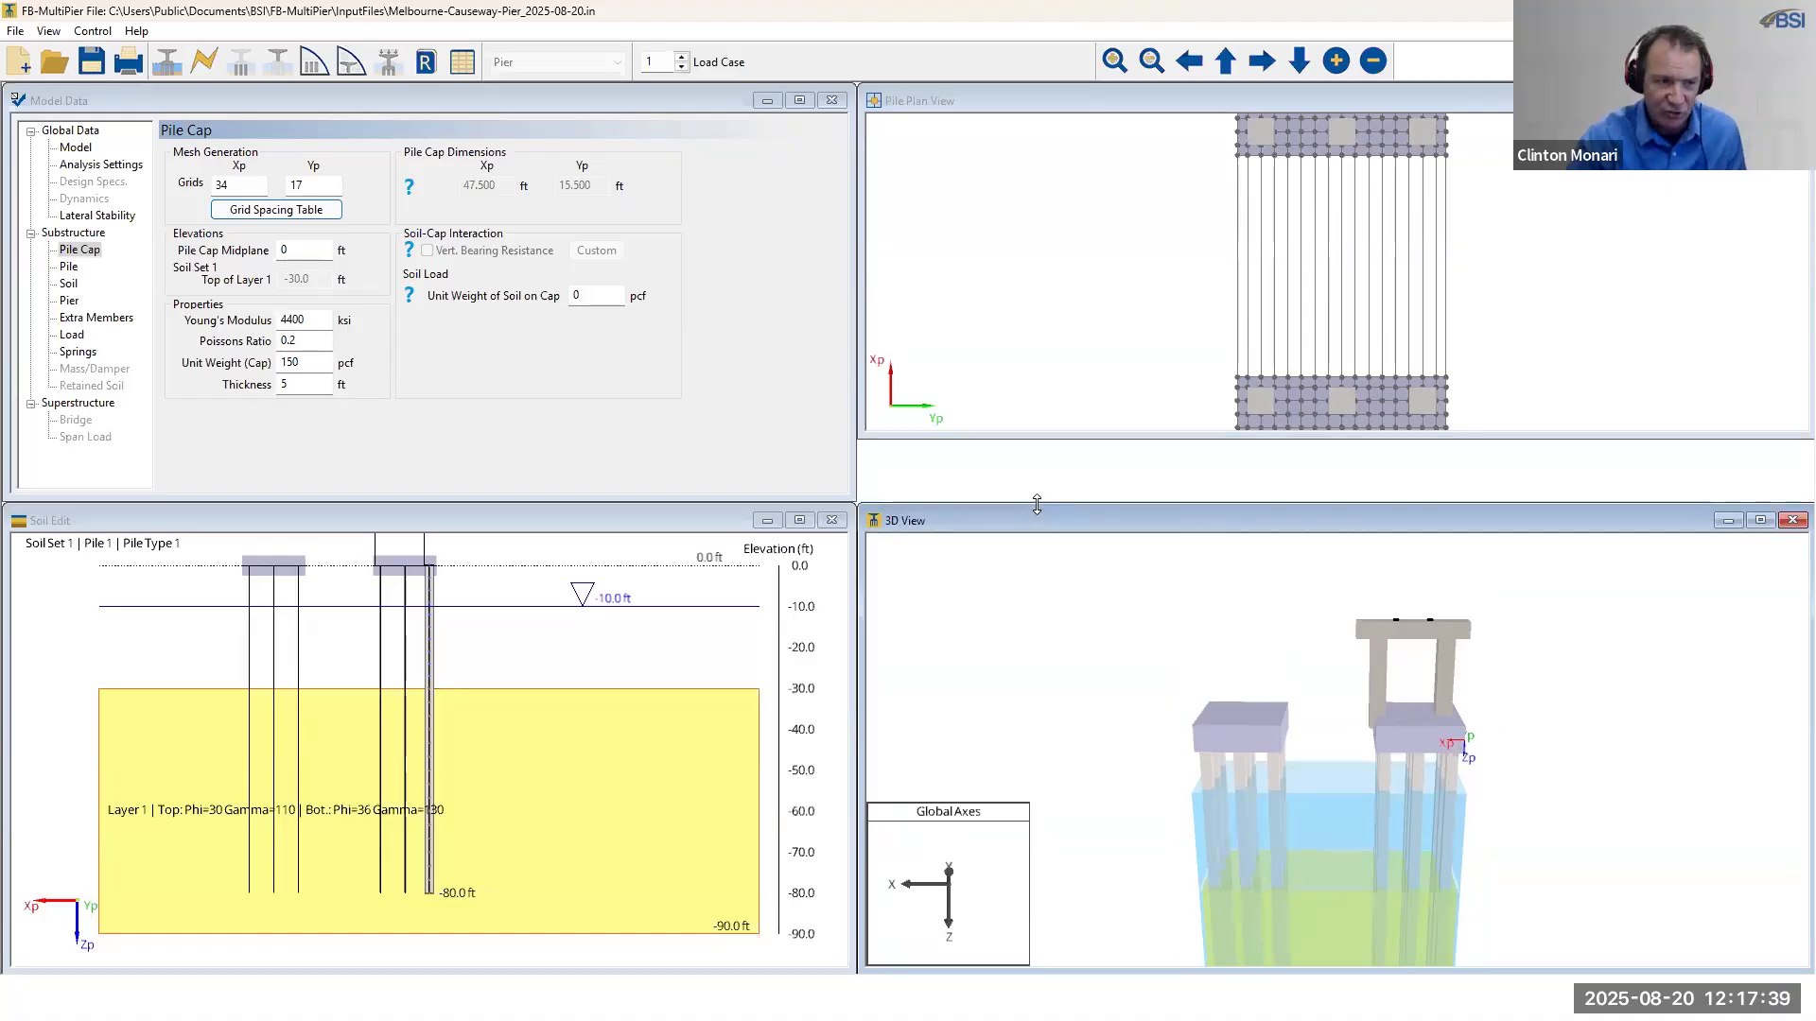
pyautogui.click(1153, 436)
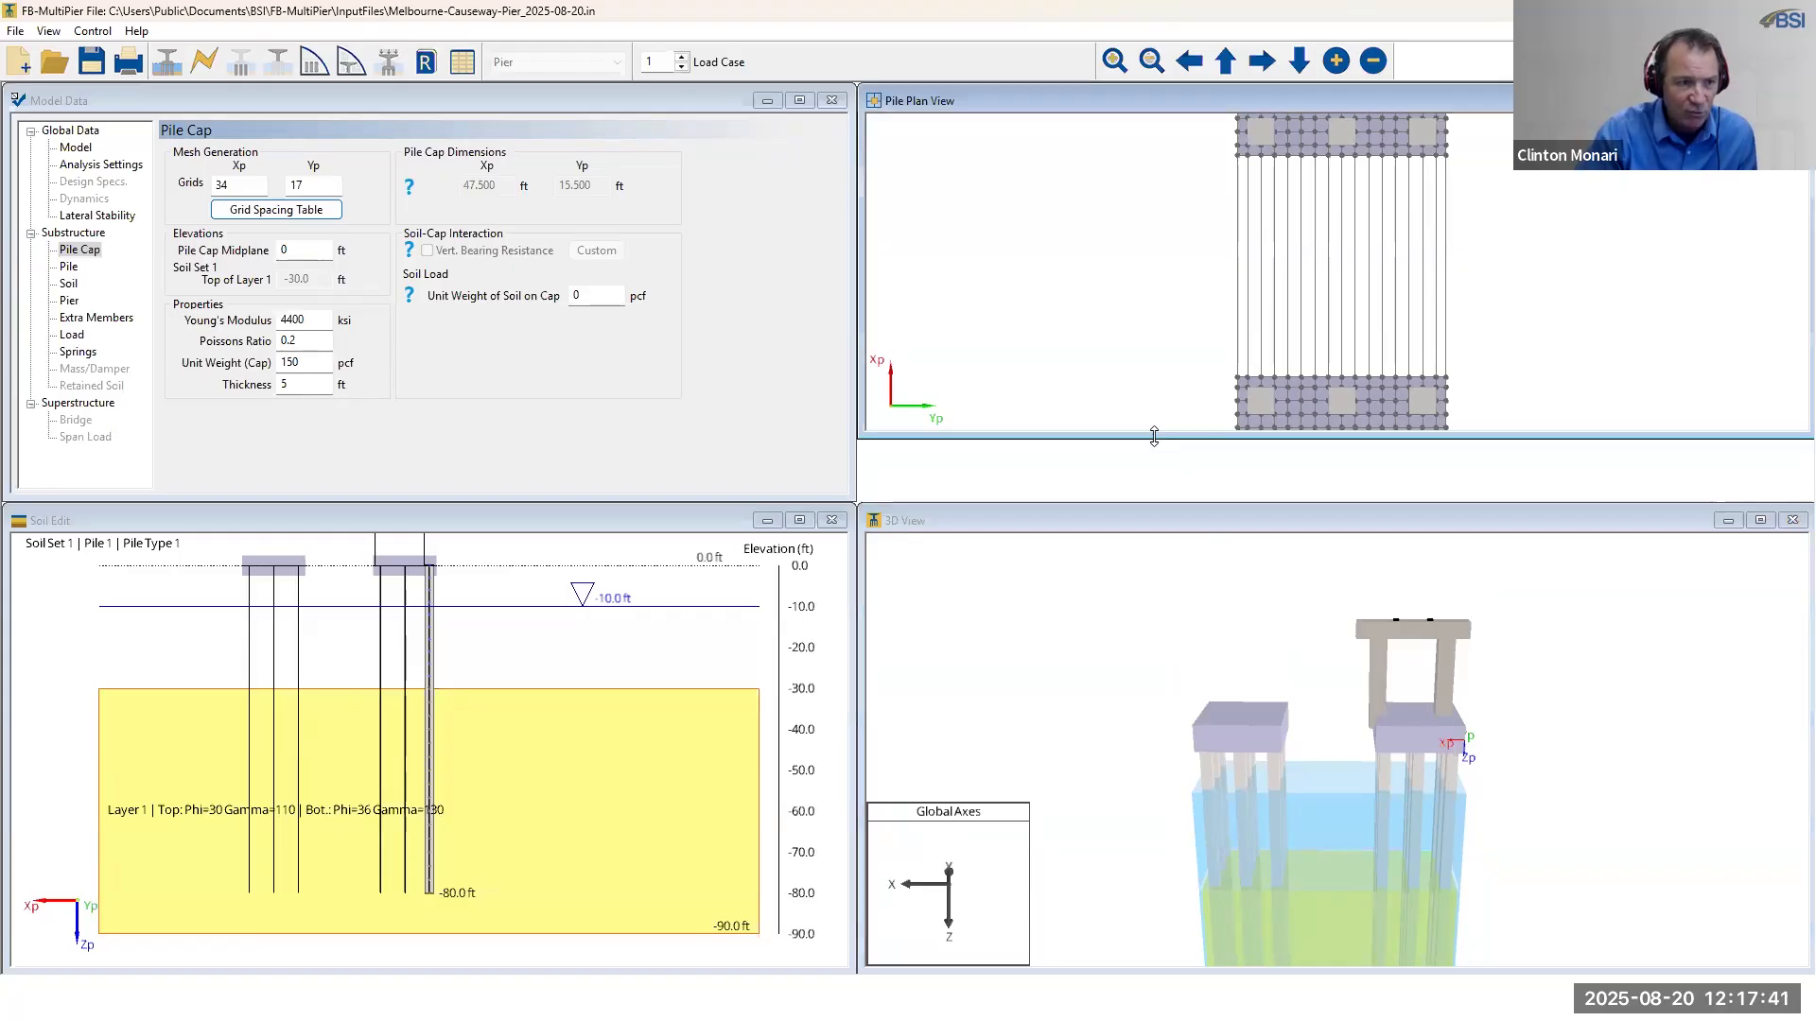
pyautogui.moveTo(1154, 436); pyautogui.dragTo(1155, 494)
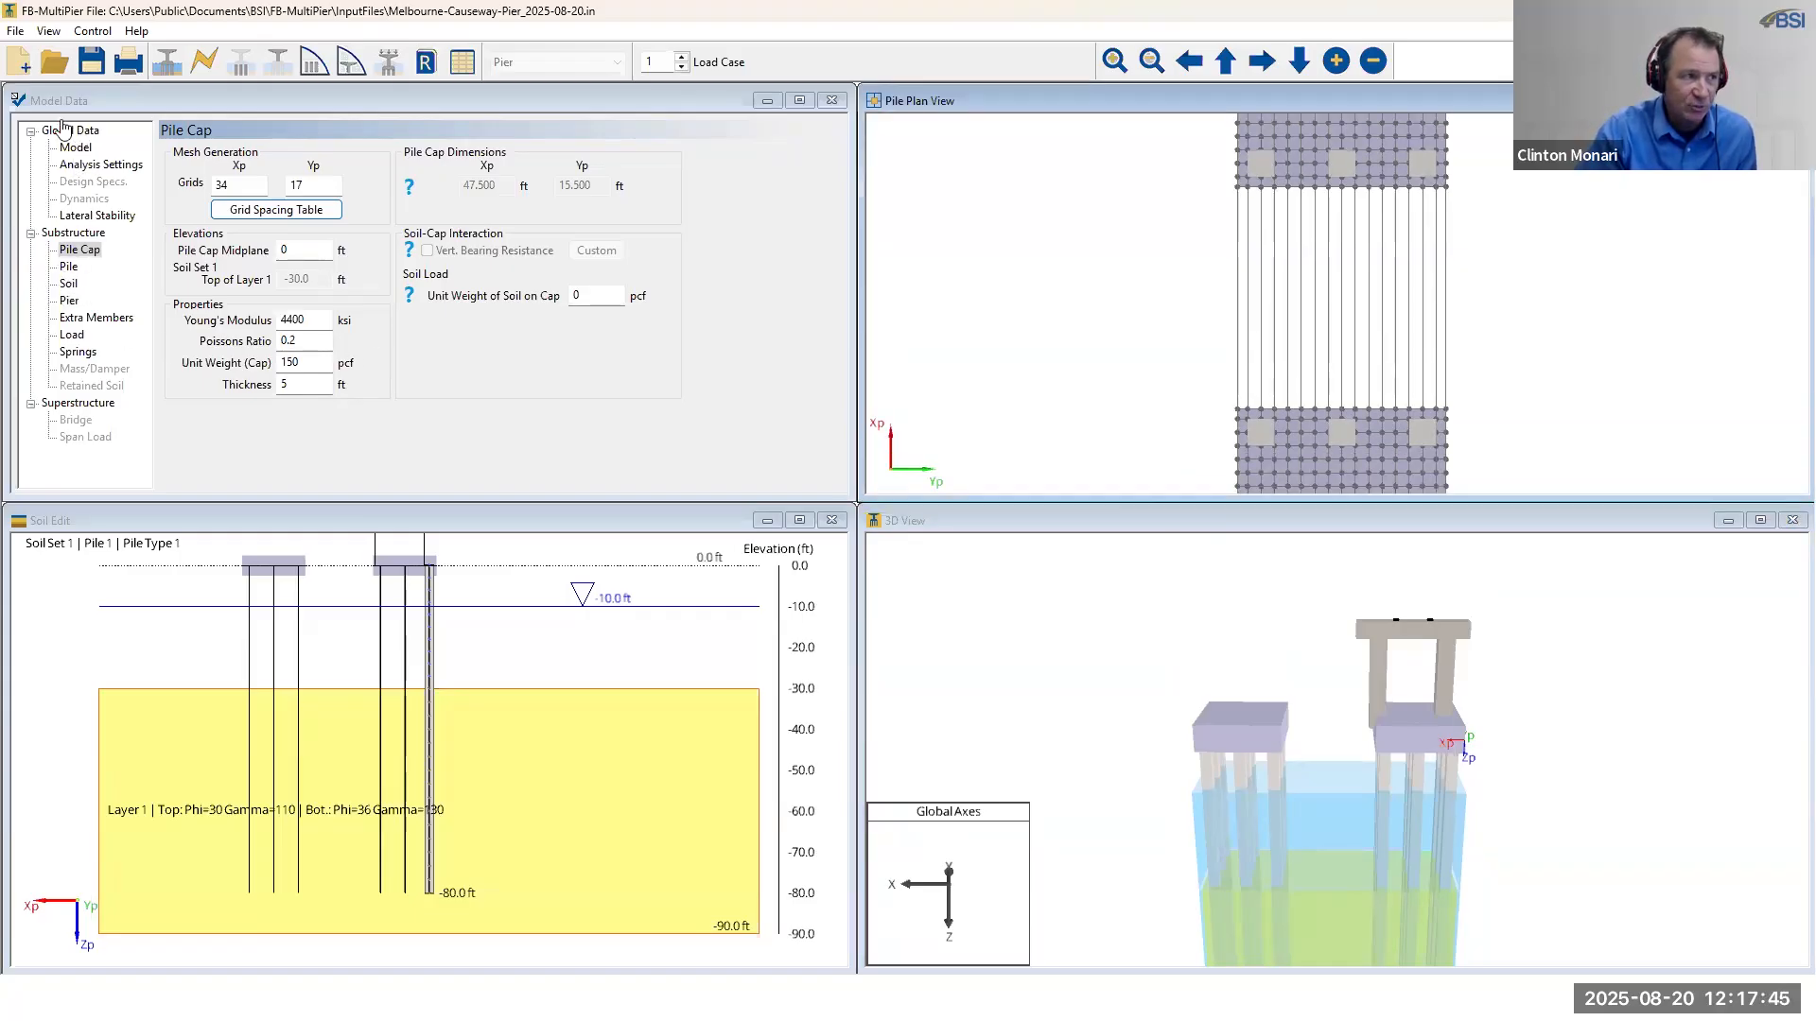
# - Set the soil's water table elevation to 0 ft and check the water level against the caps in 3D
pyautogui.click(68, 284)
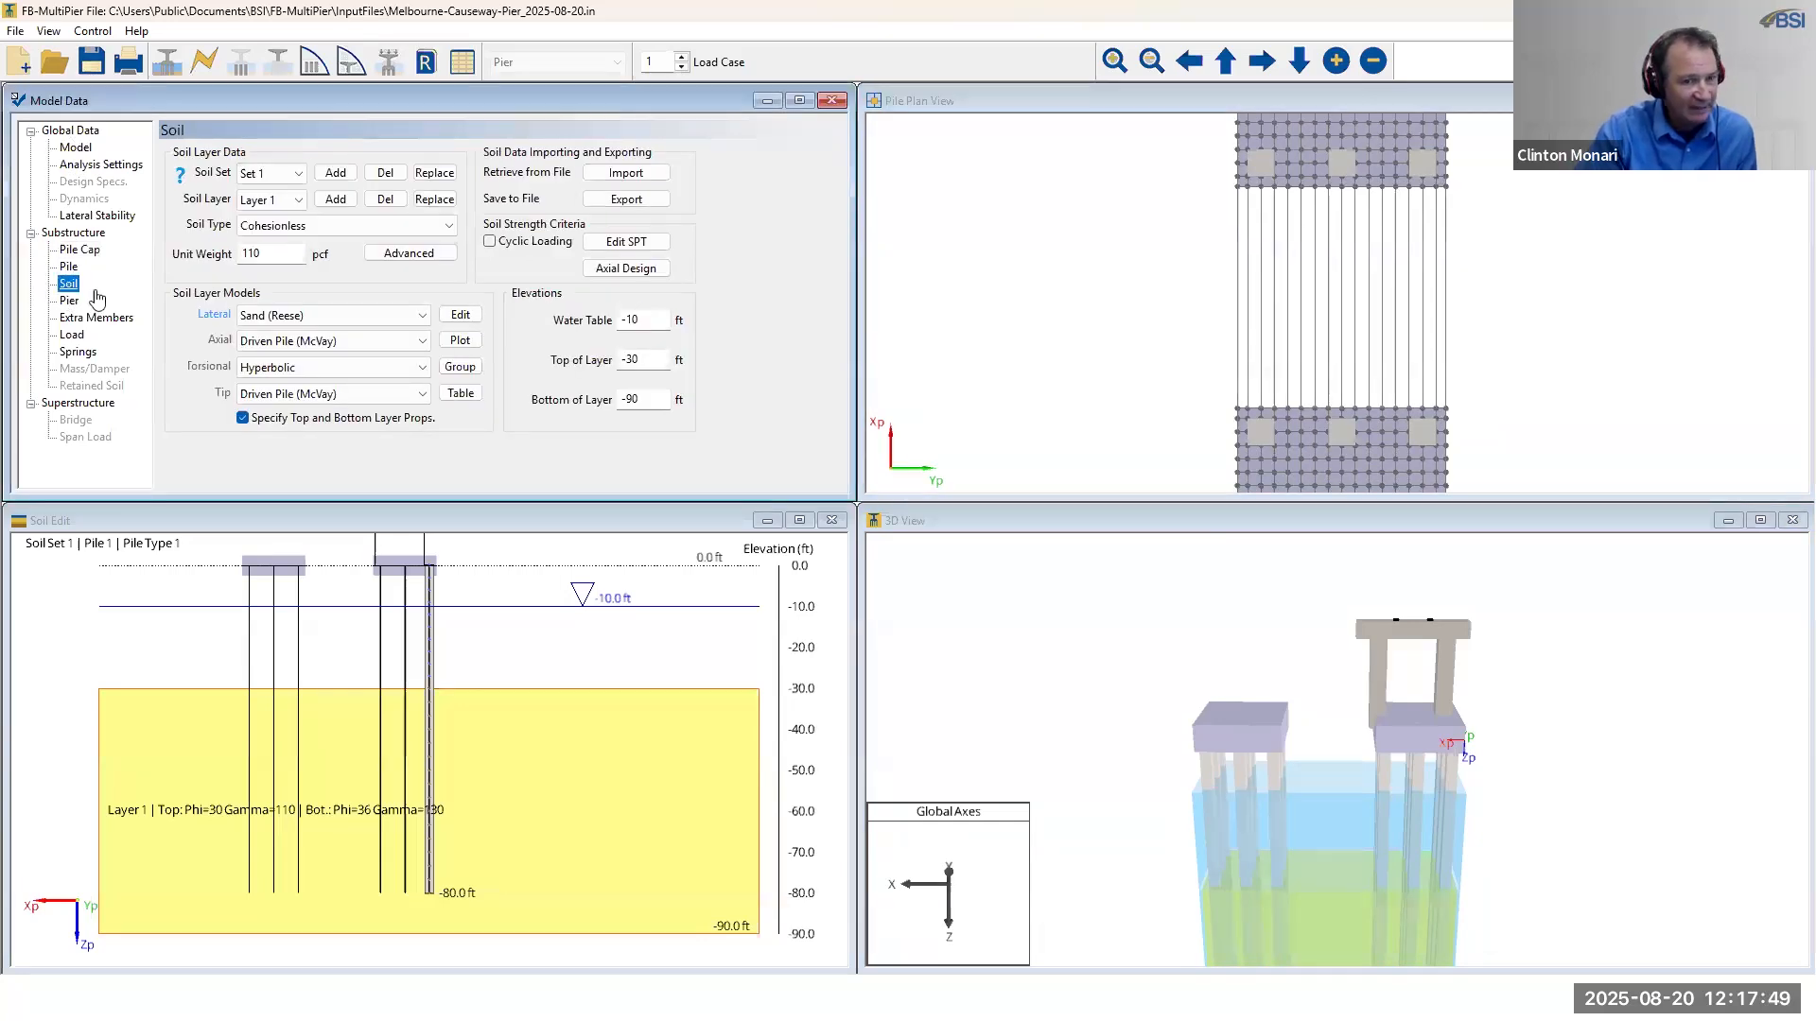
pyautogui.doubleClick(659, 319)
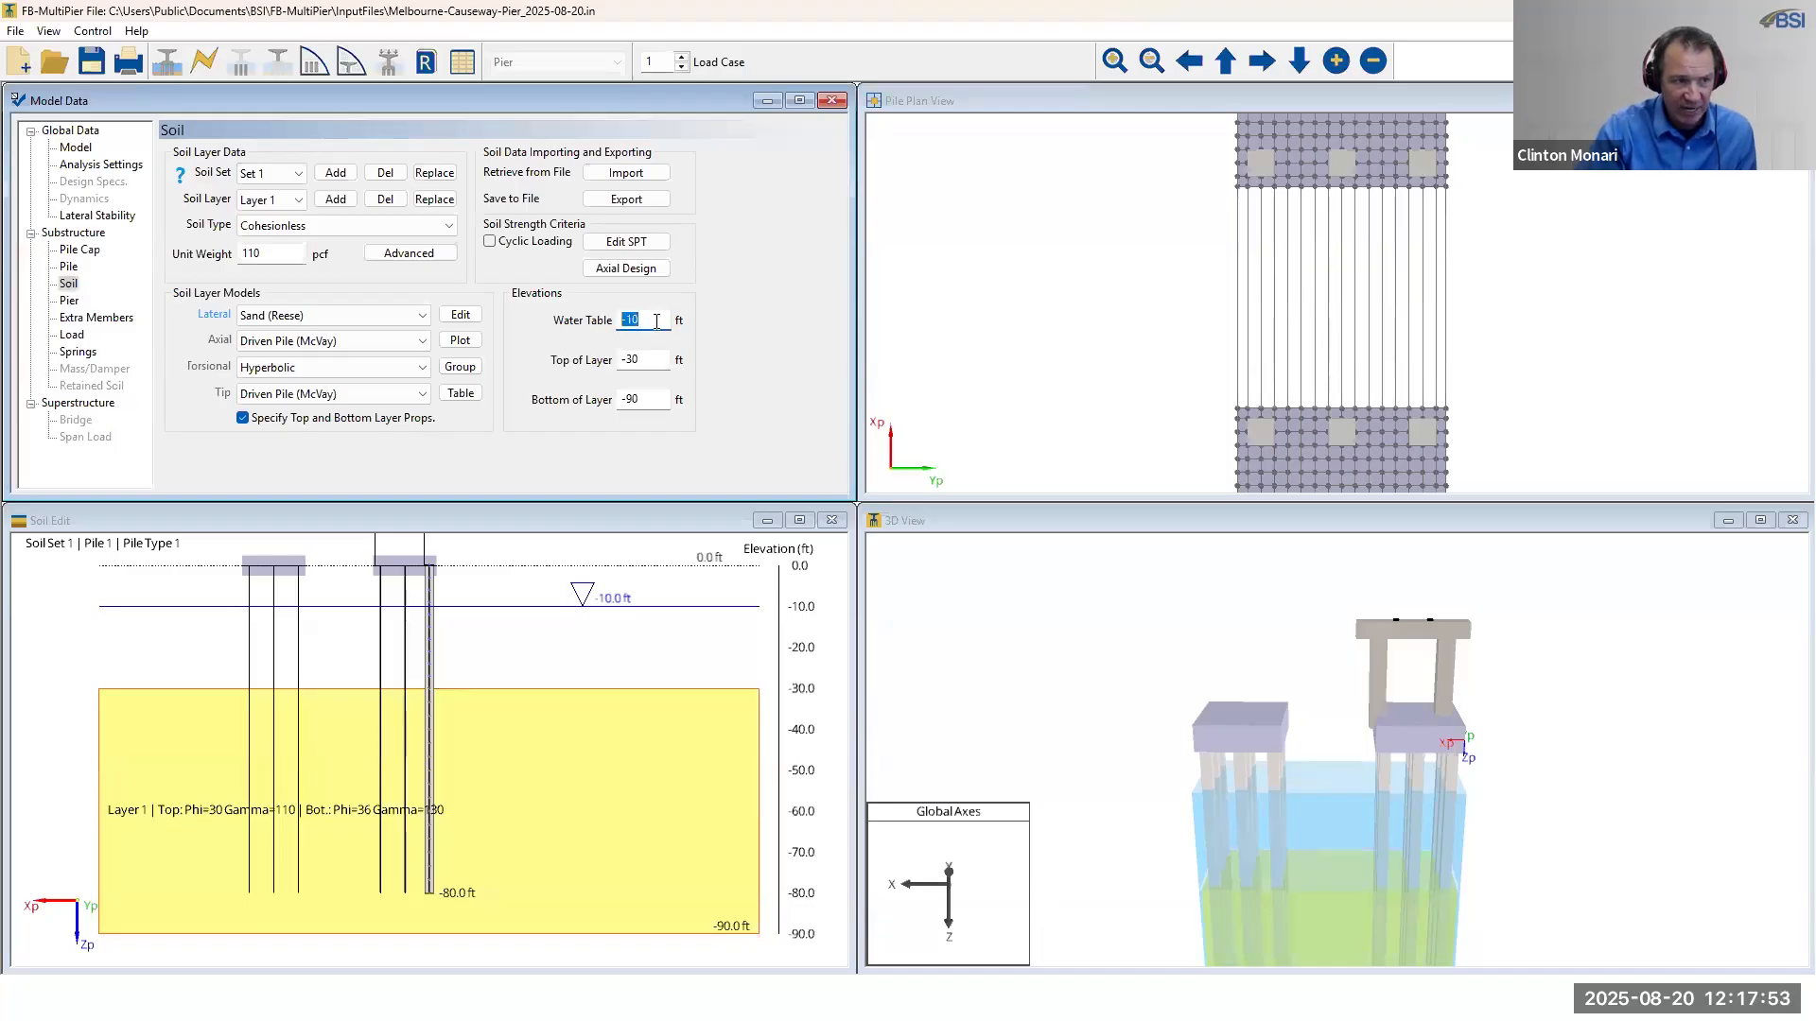
pyautogui.write('0')
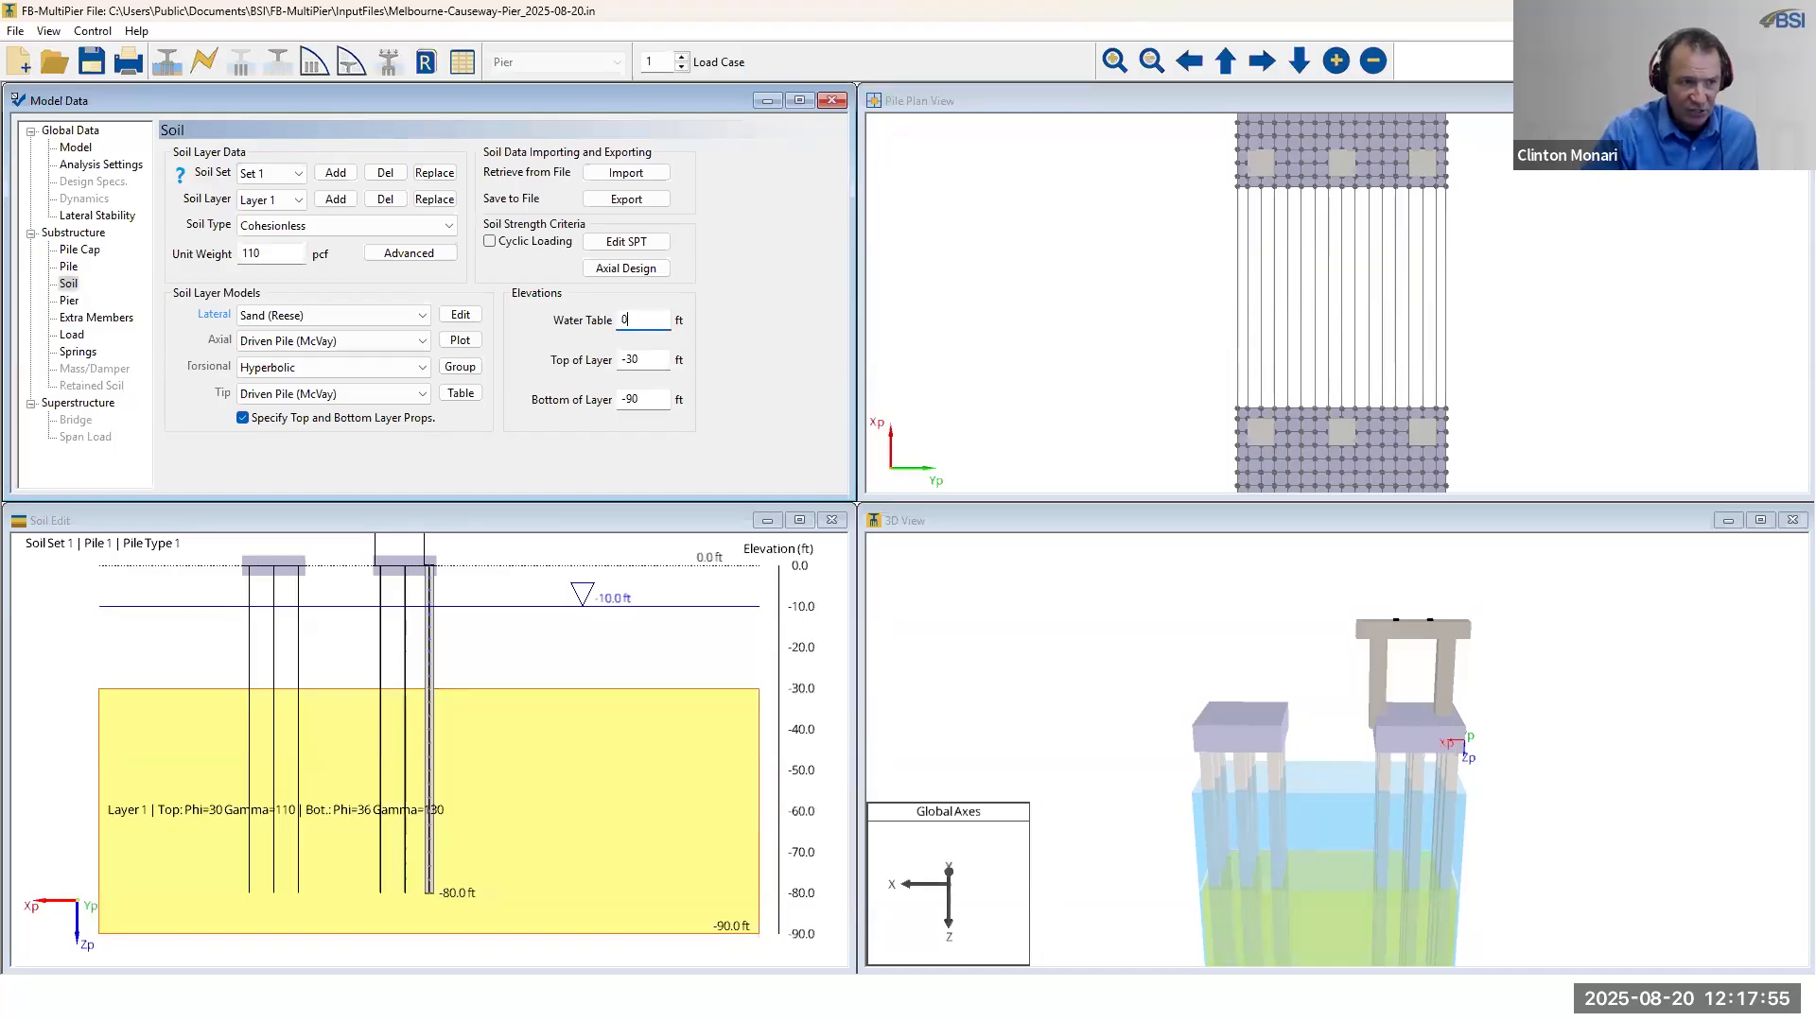
pyautogui.click(645, 360)
pyautogui.moveTo(1517, 817); pyautogui.dragTo(1523, 787)
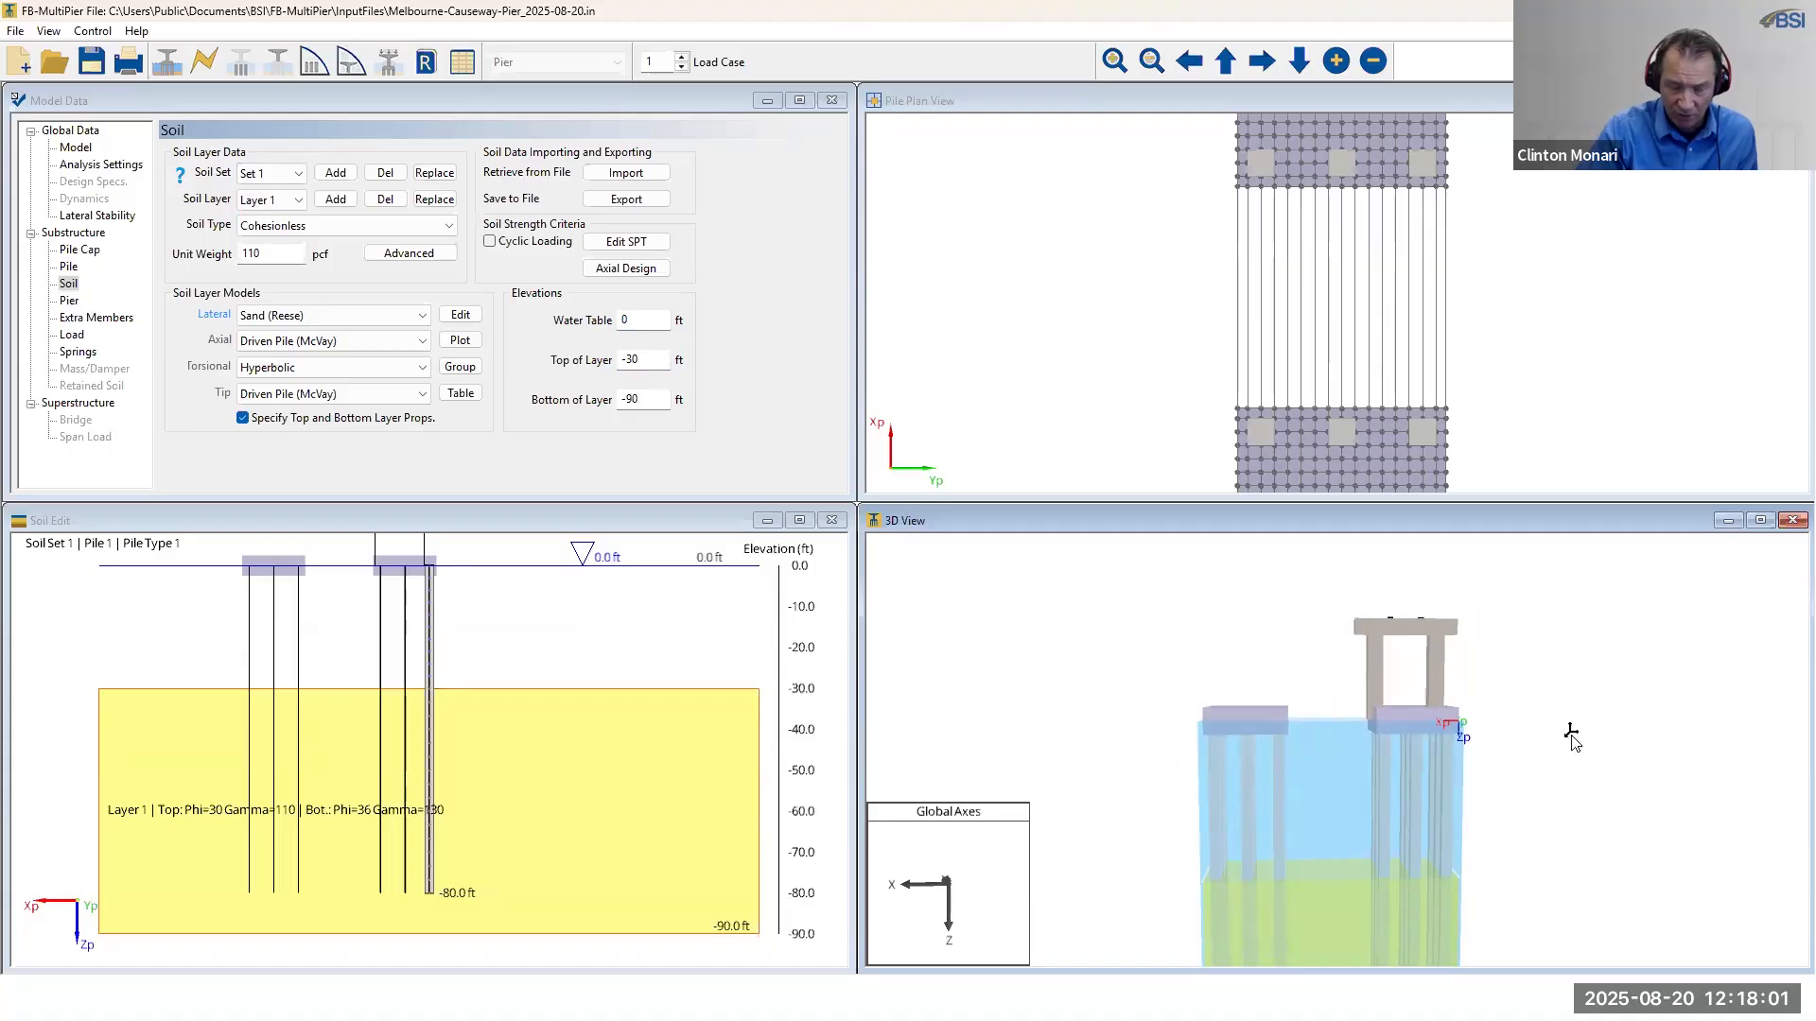
pyautogui.moveTo(1571, 736); pyautogui.dragTo(1535, 736)
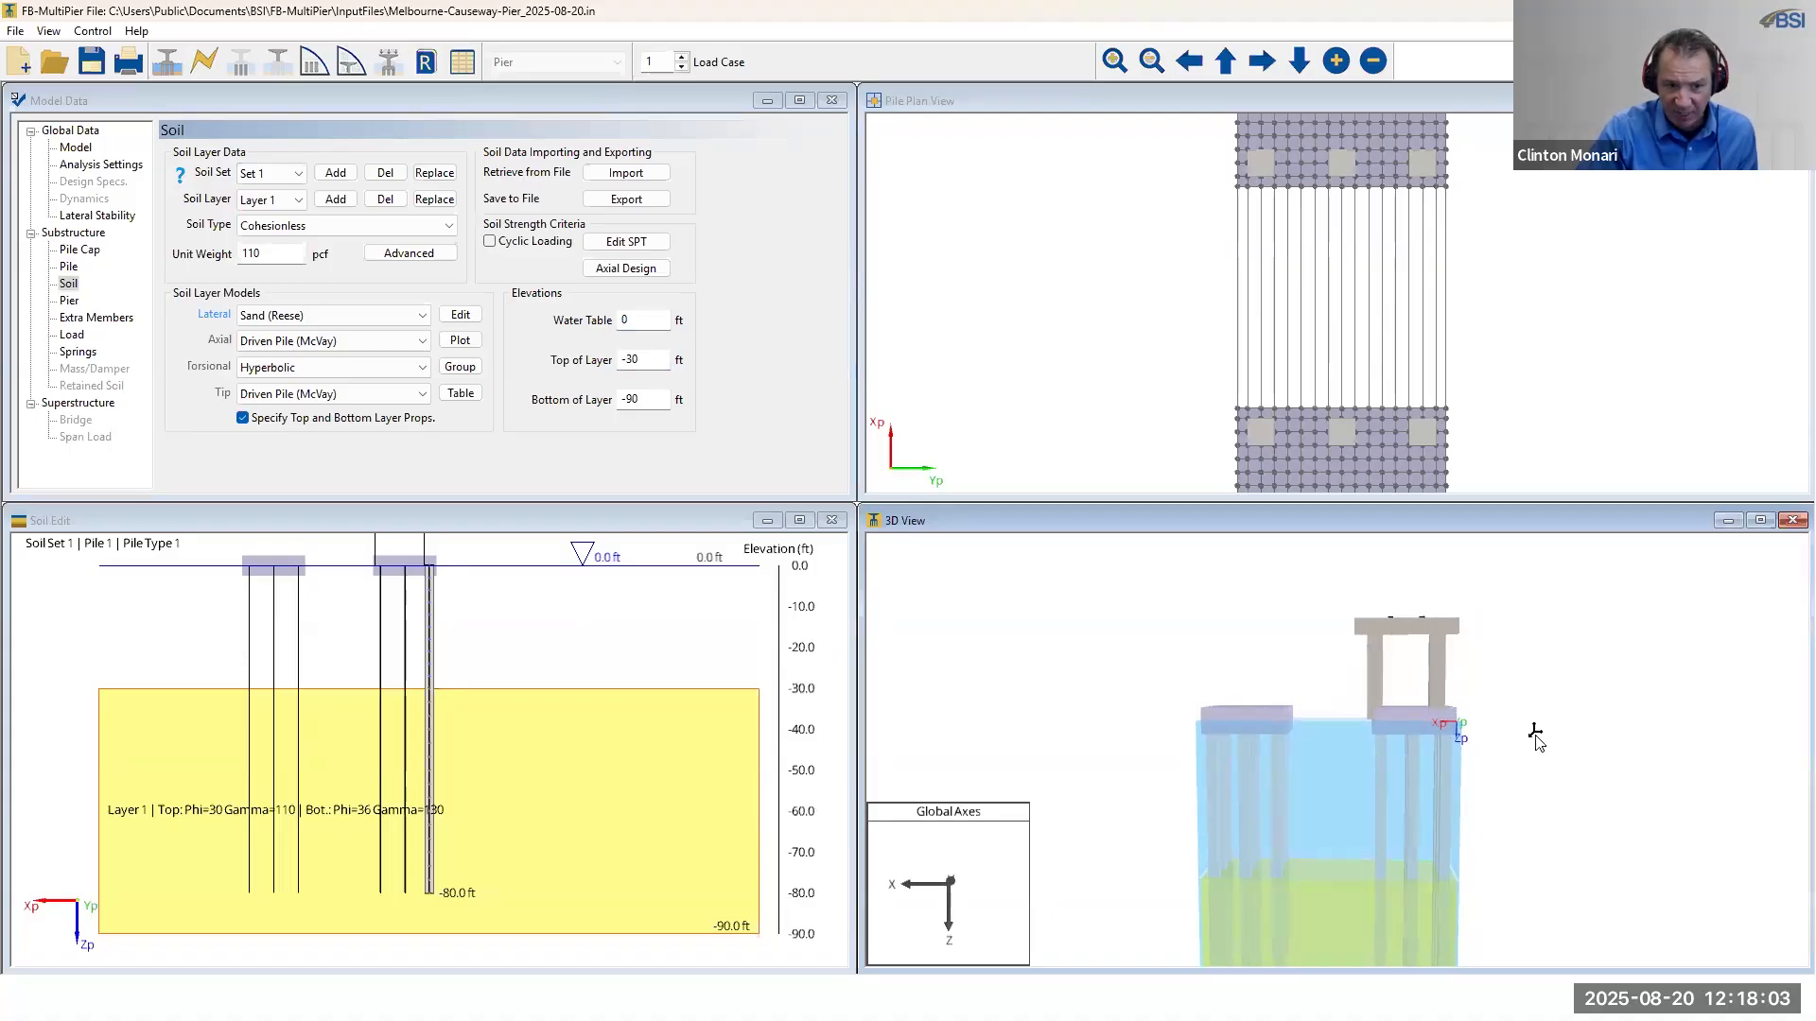
# - Set the top elevation of soil Layer 1 to -10 ft and inspect the soil profile around the caps
pyautogui.doubleClick(632, 358)
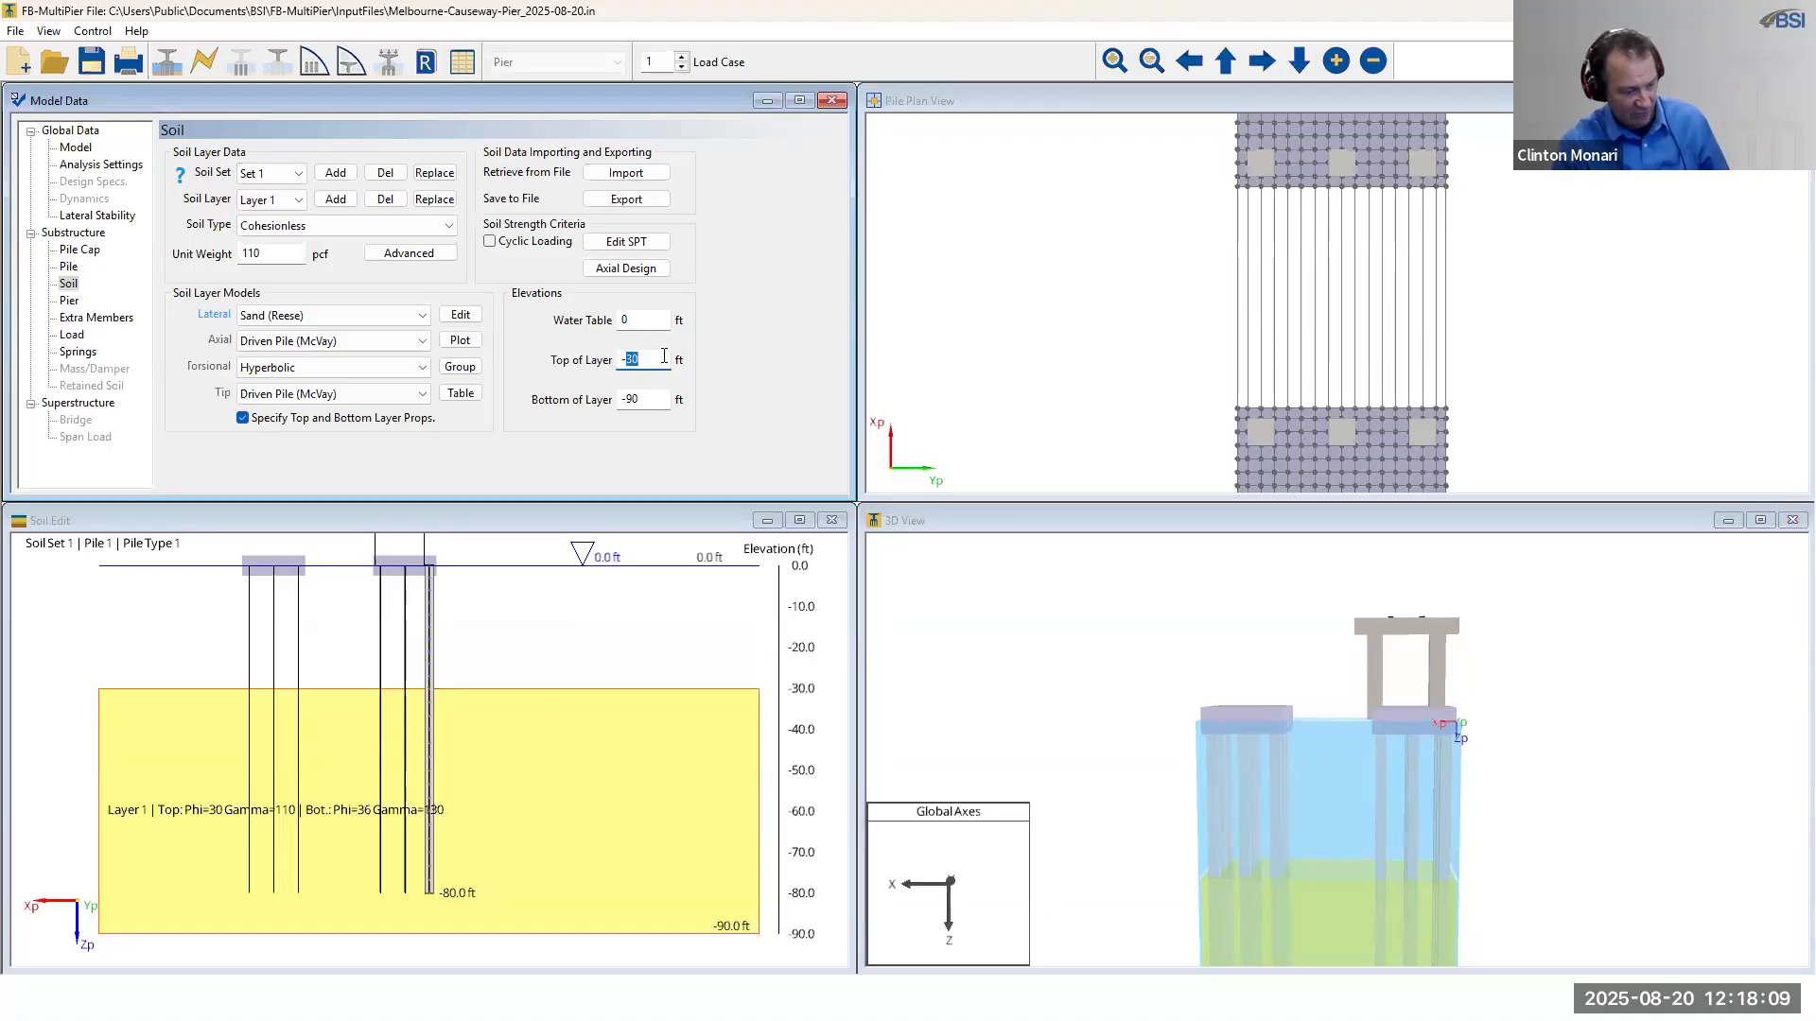
pyautogui.write('1')
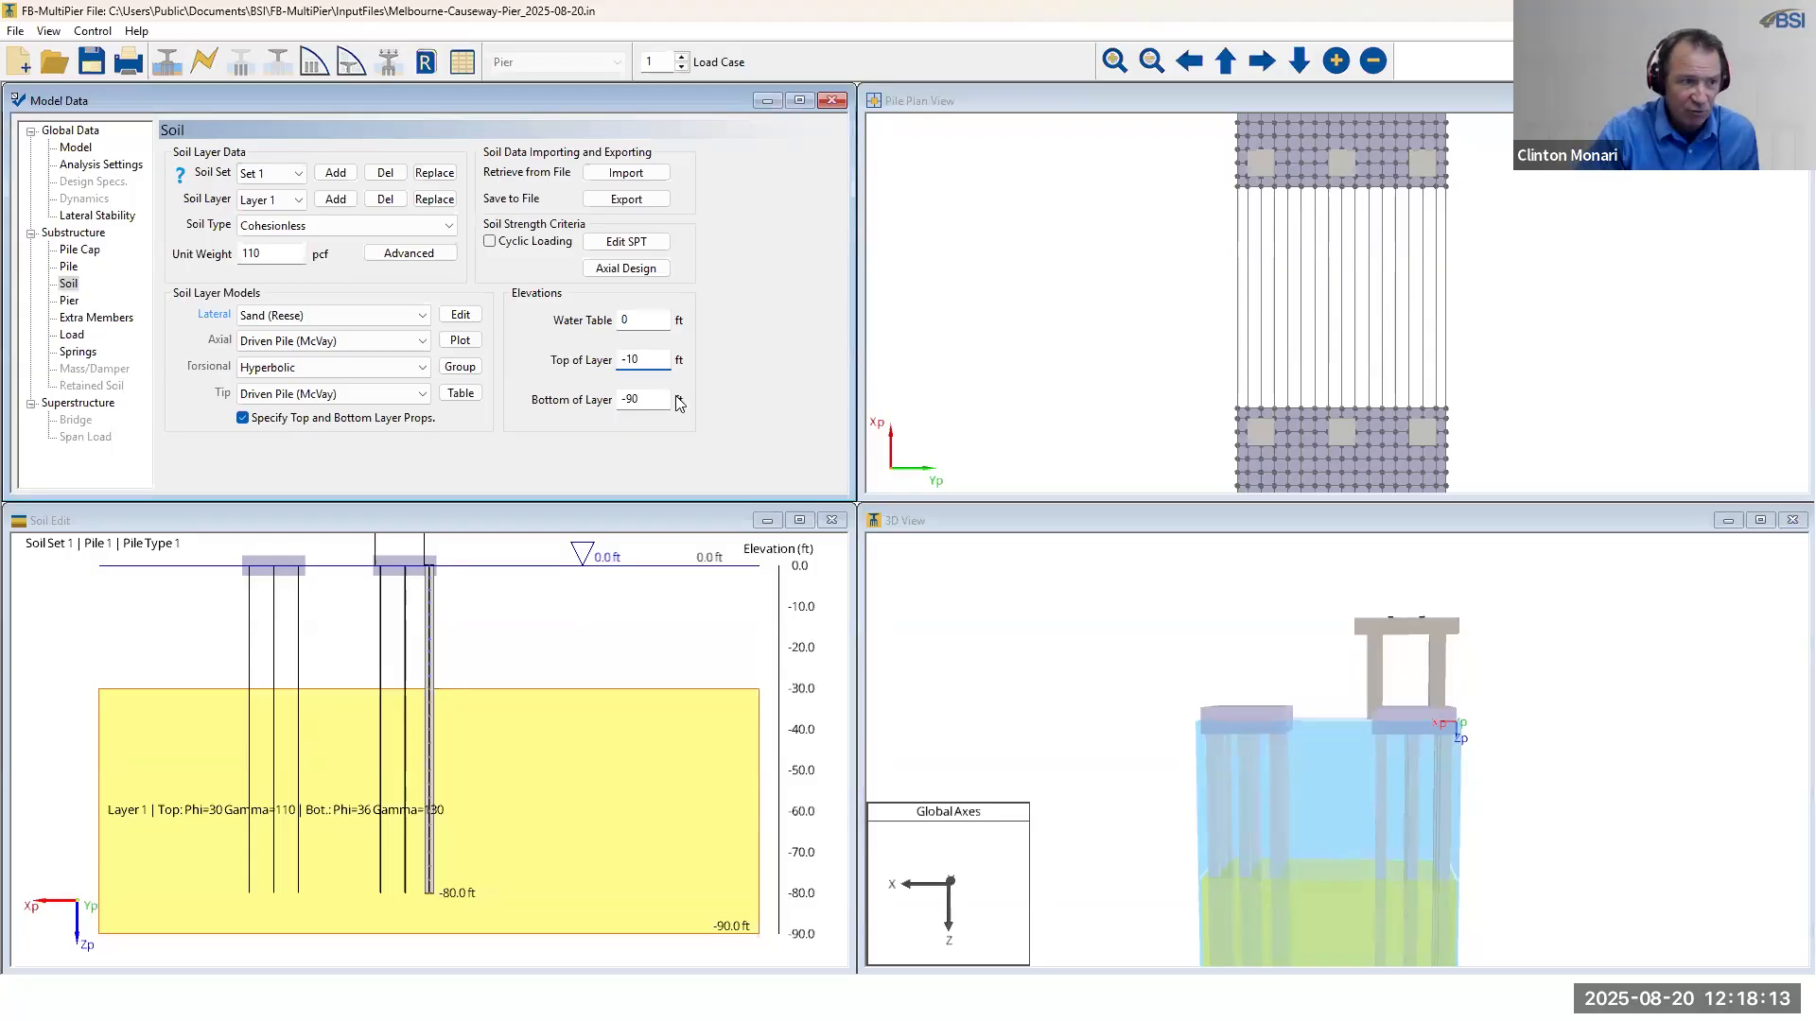
pyautogui.press('Tab')
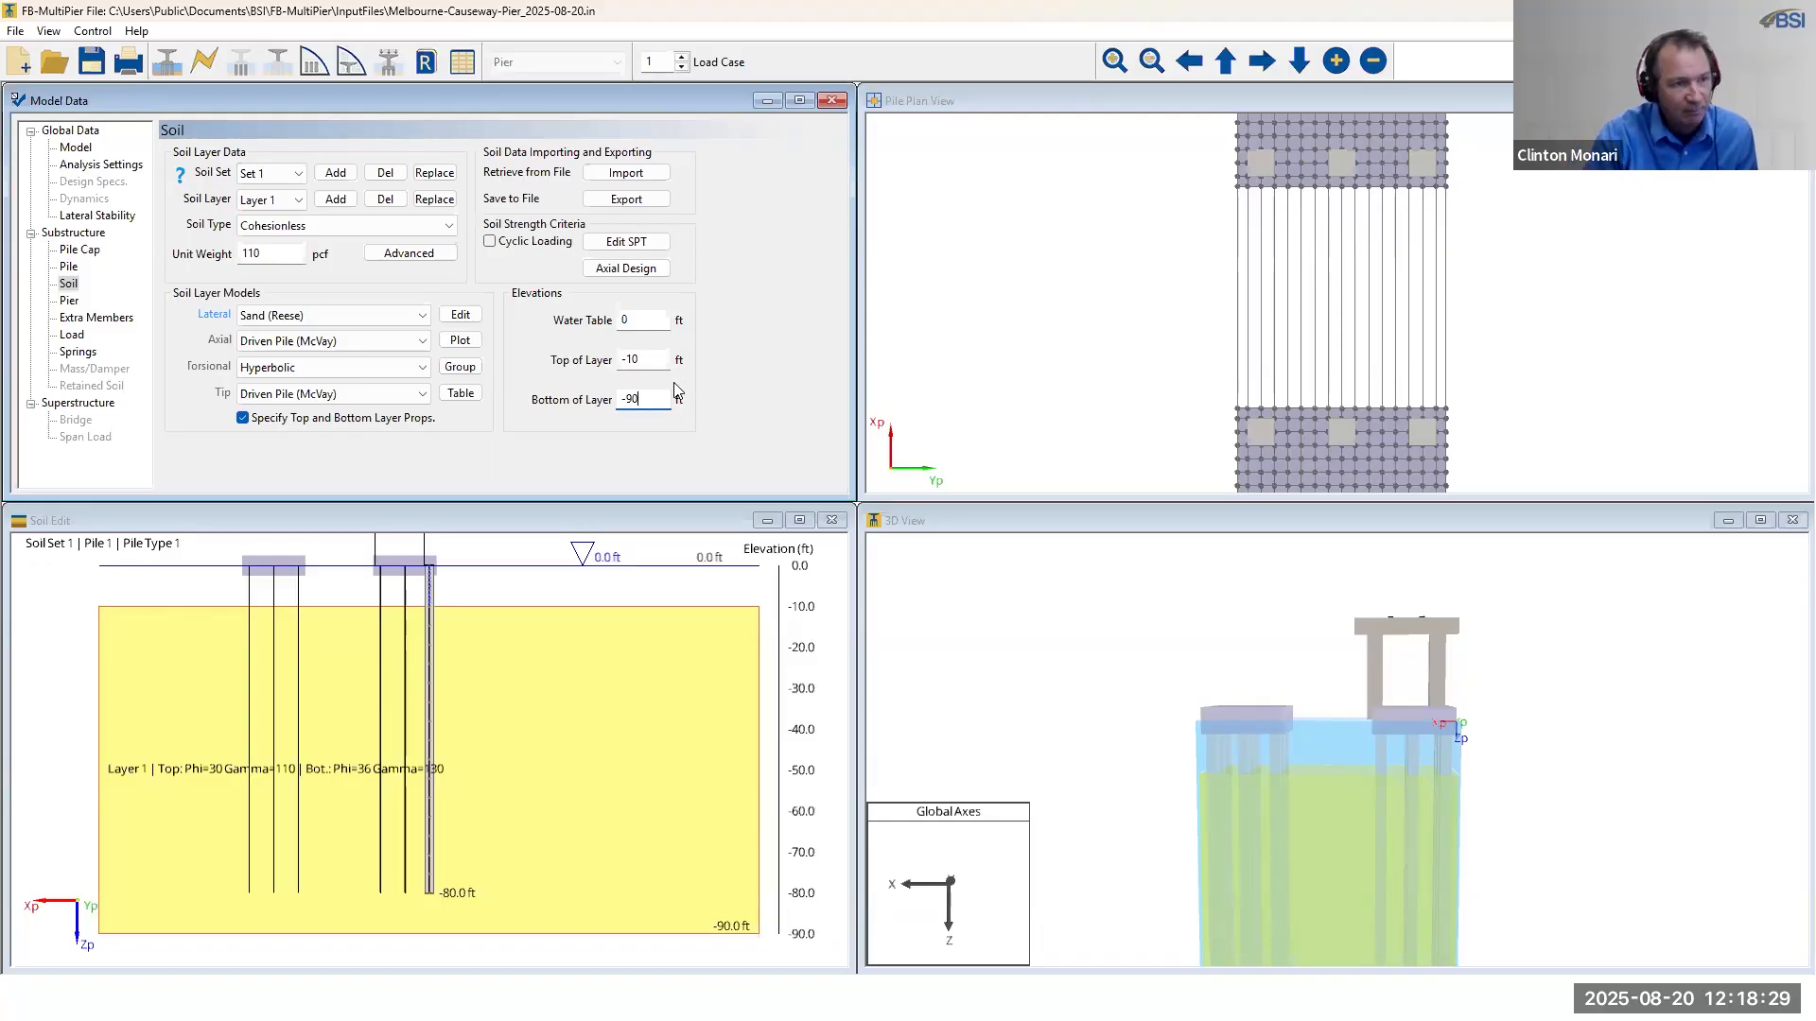
pyautogui.click(650, 360)
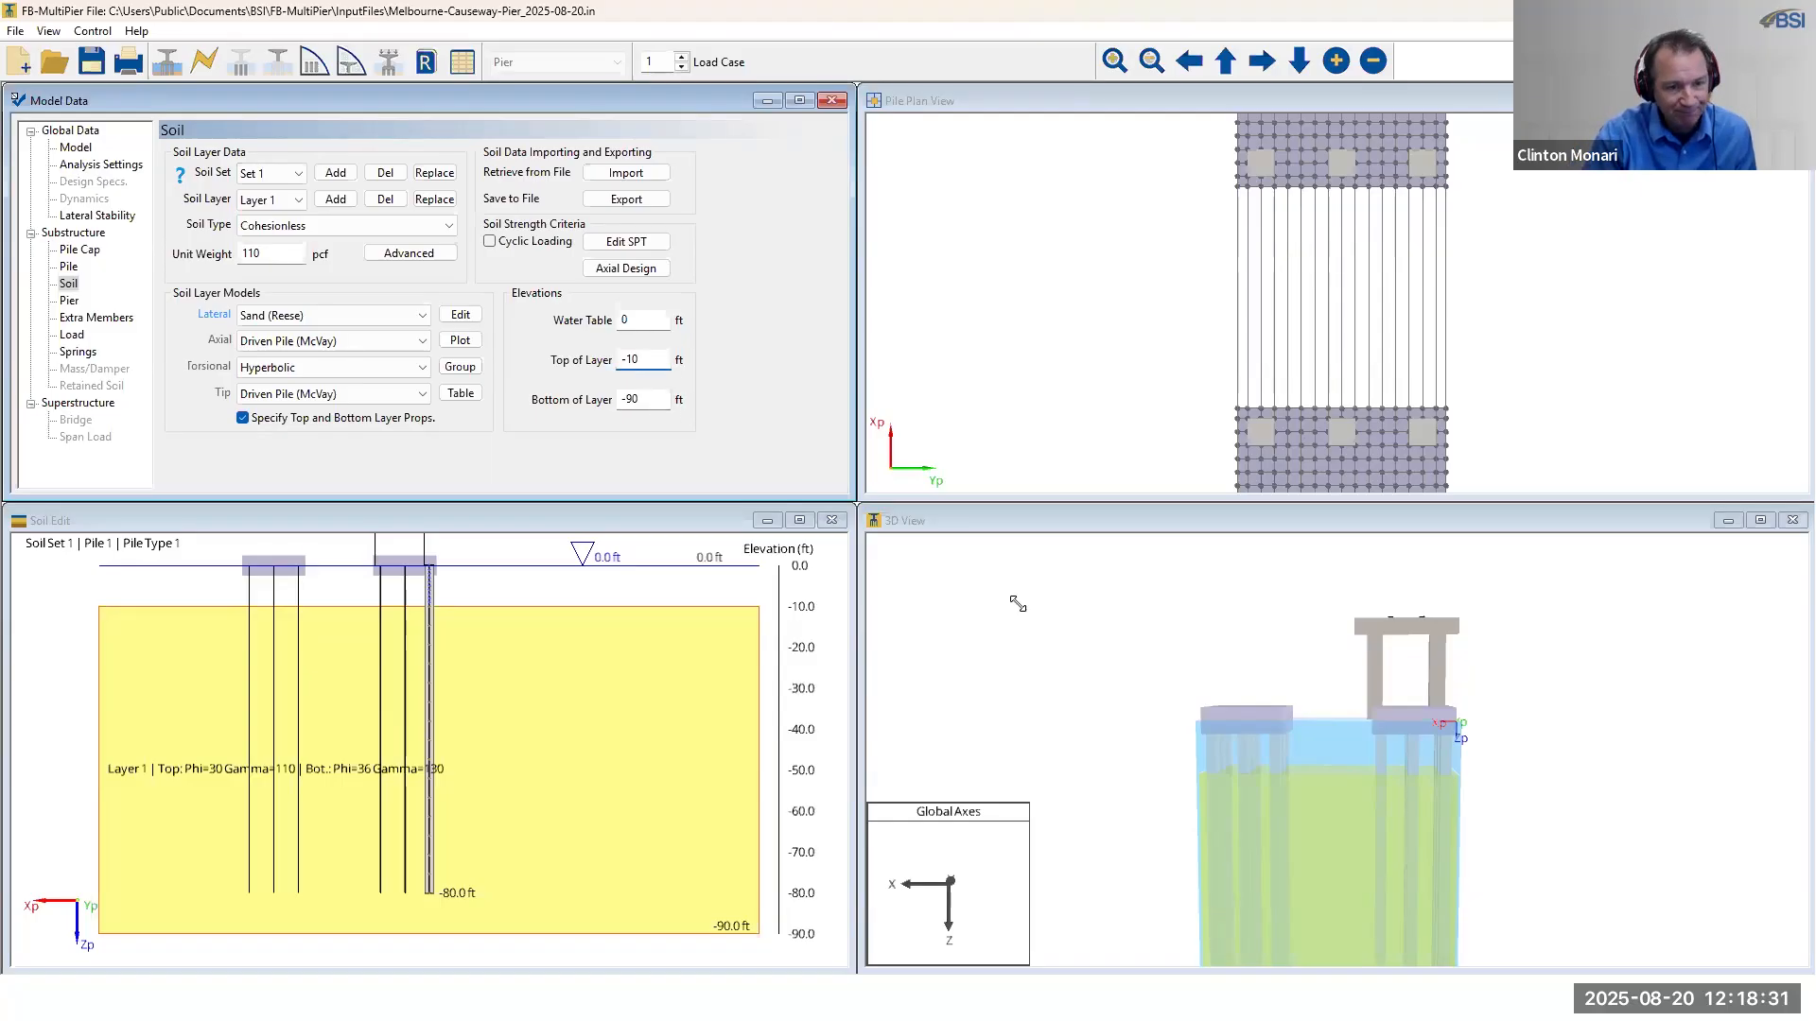
pyautogui.click(1386, 751)
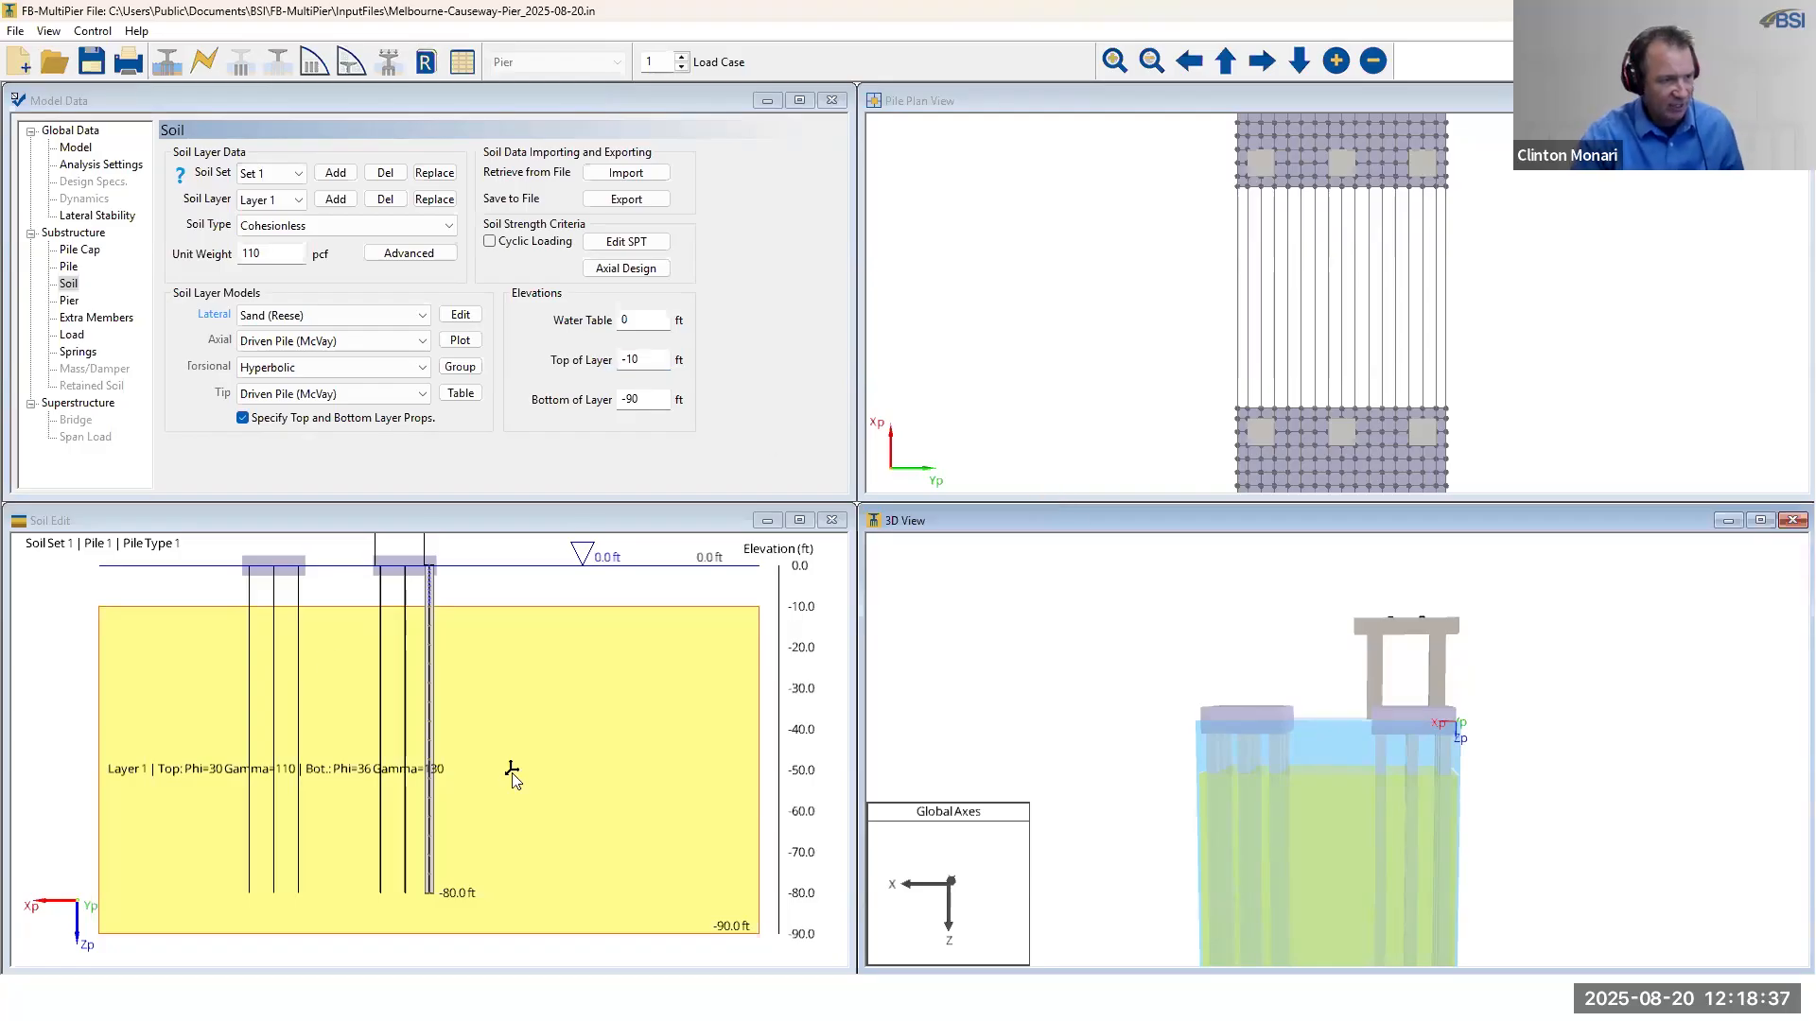
pyautogui.click(564, 697)
pyautogui.scroll(3, 581, 794)
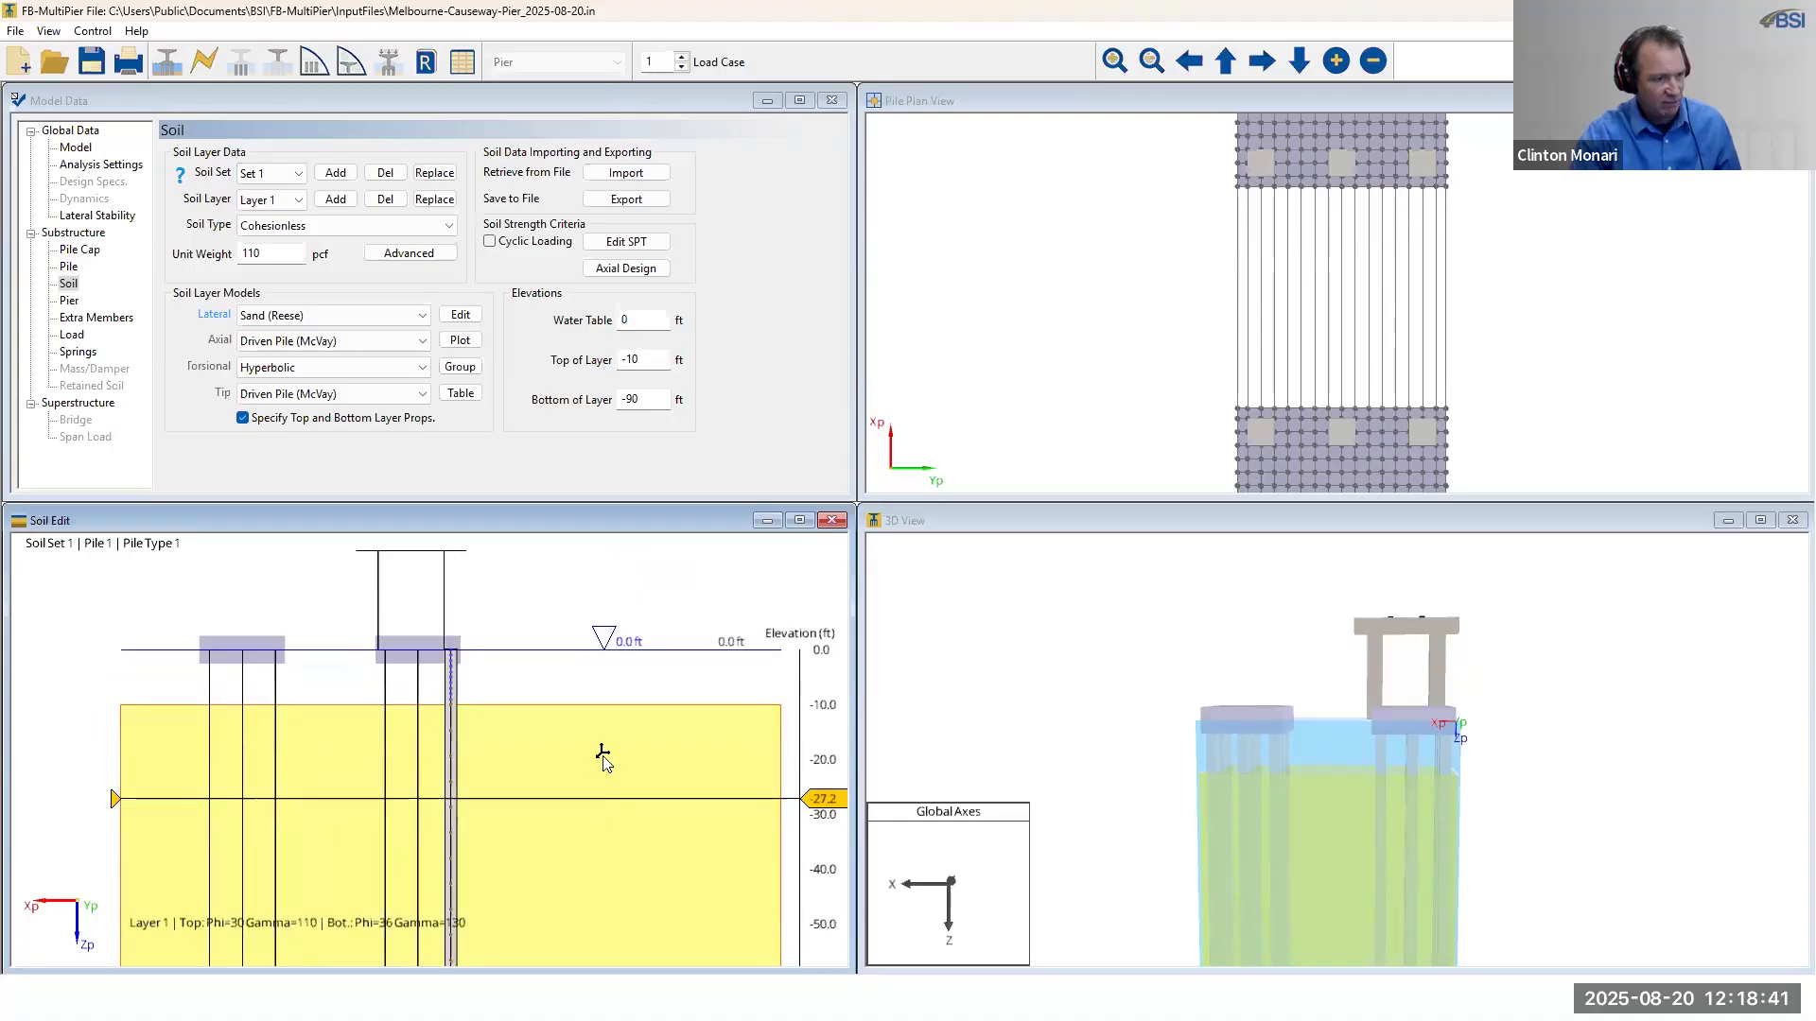
pyautogui.scroll(2, 581, 761)
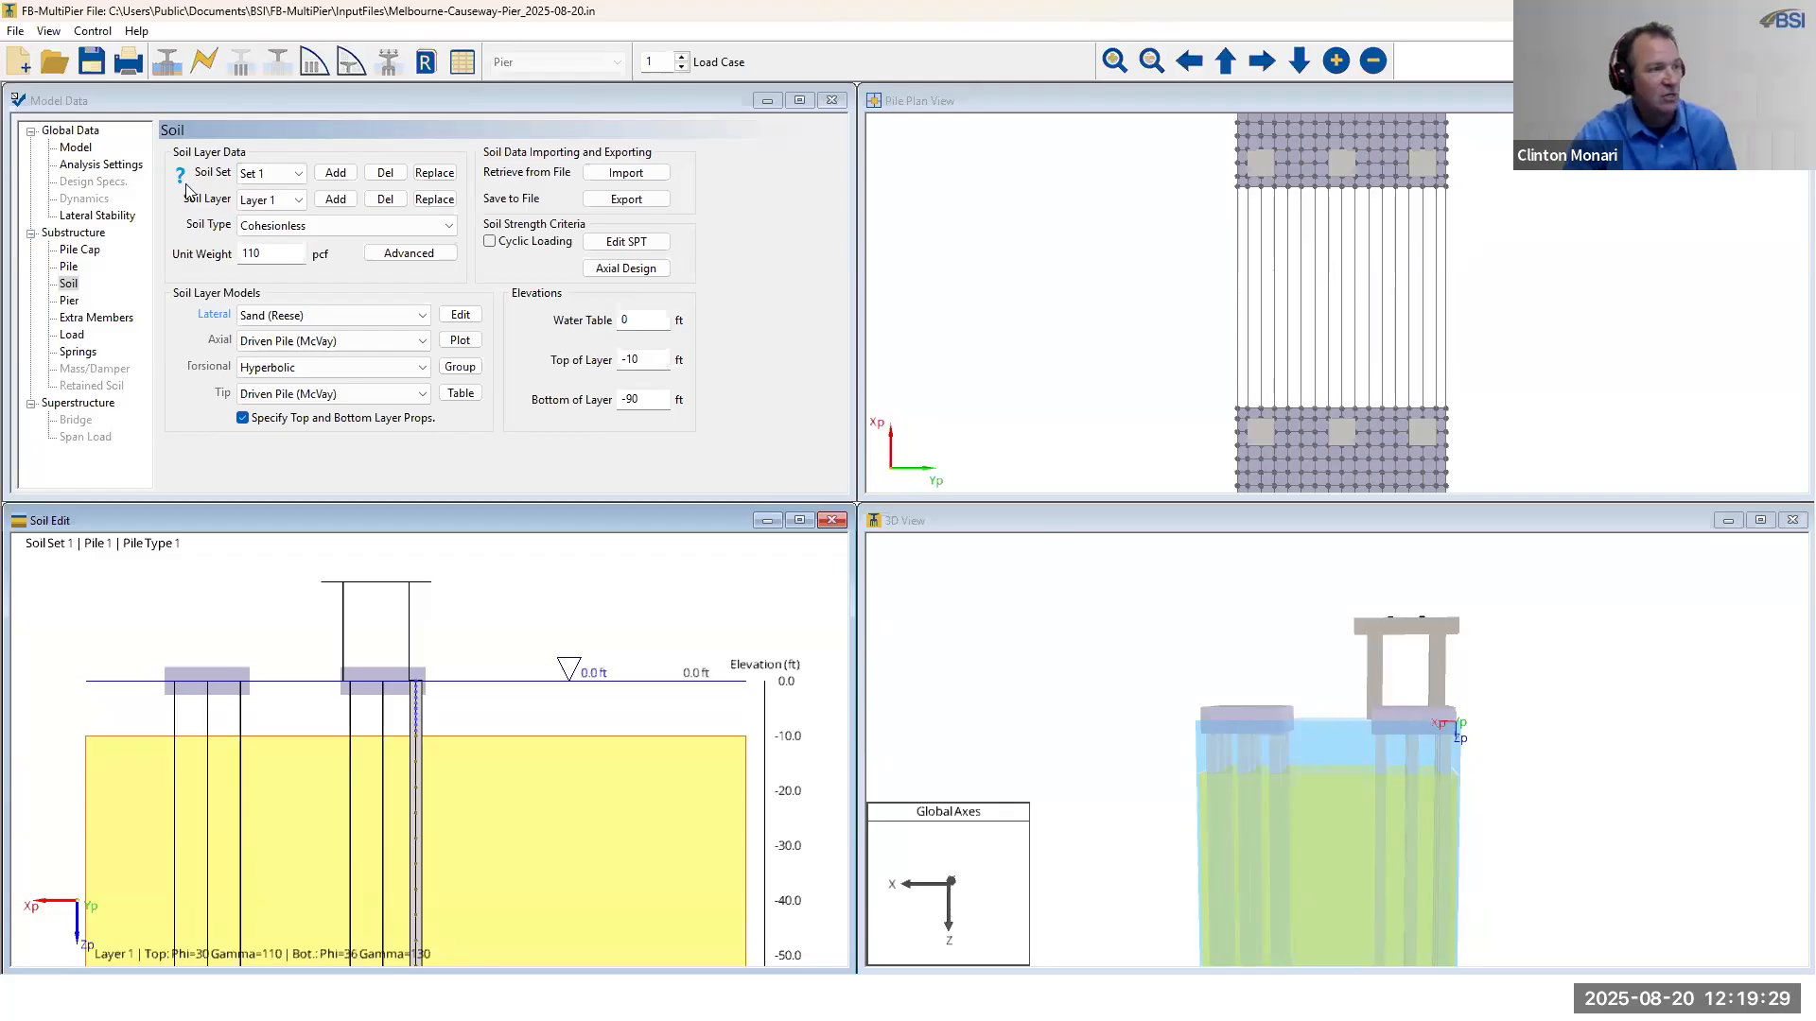
# - Enlarge the 3D View window upward and set the pier height to 26 ft in the pier geometry
pyautogui.click(72, 302)
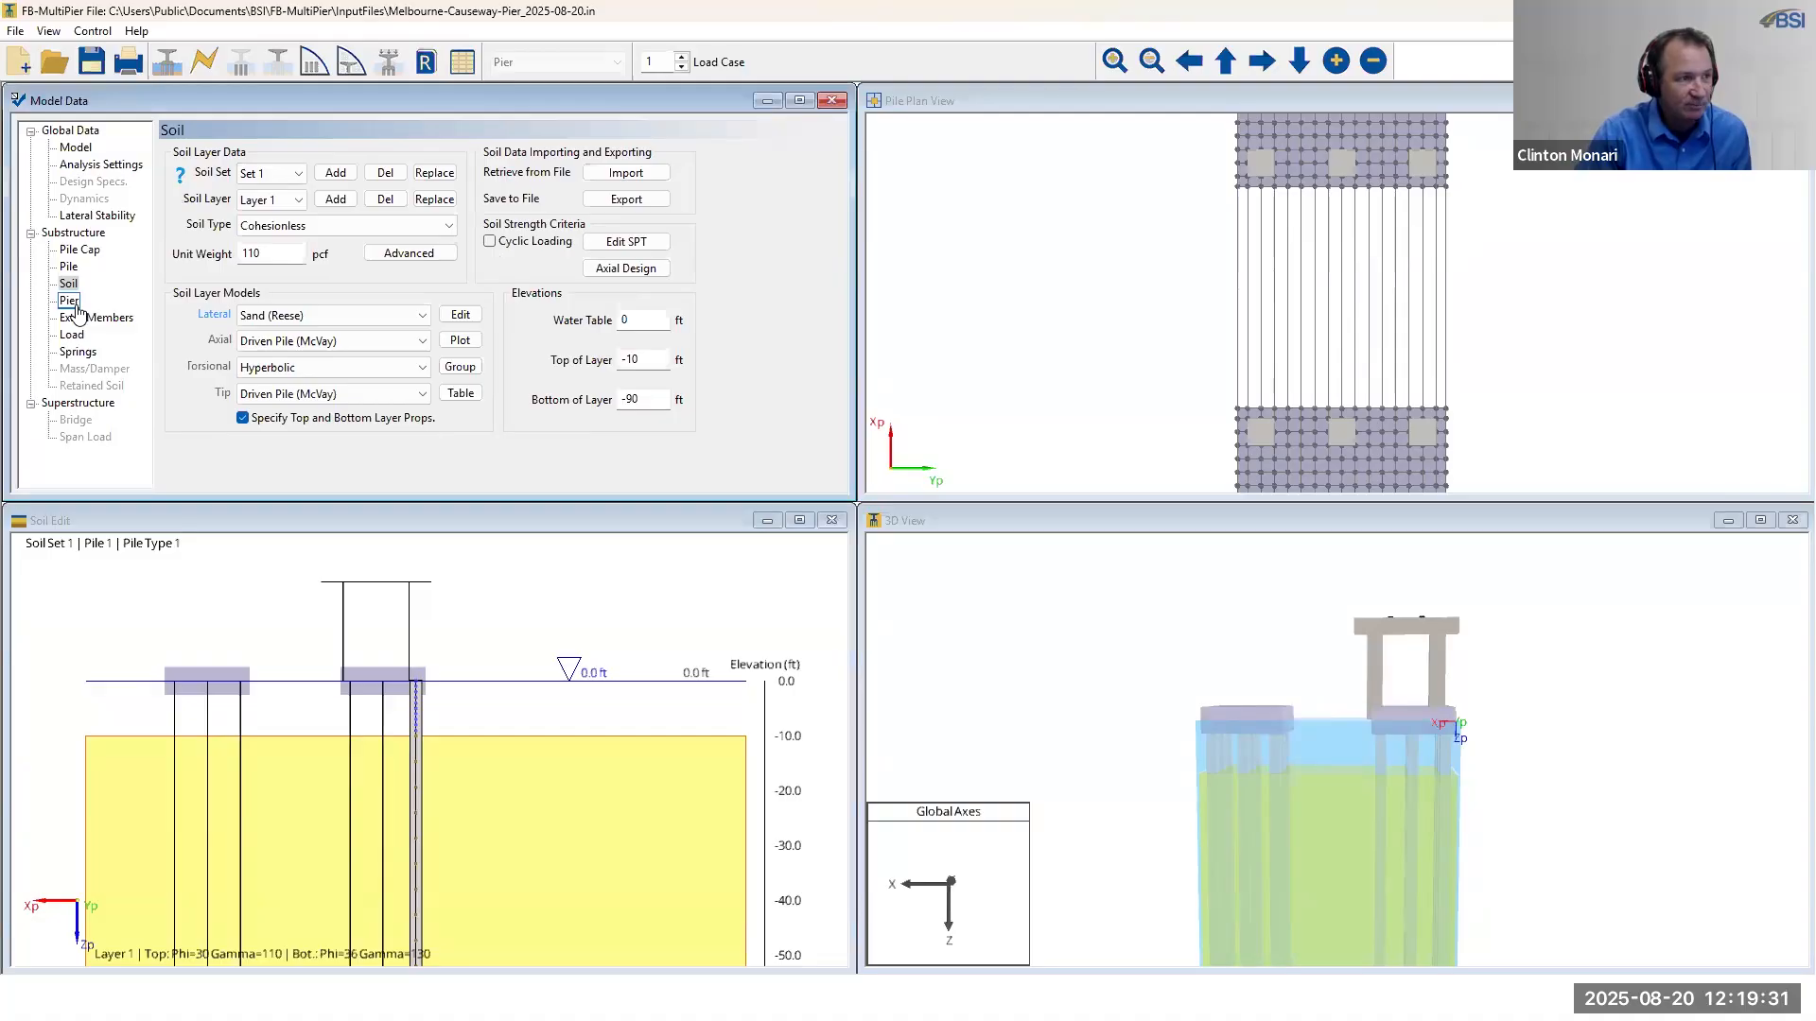
pyautogui.moveTo(1221, 507); pyautogui.dragTo(1222, 252)
pyautogui.moveTo(1366, 694); pyautogui.dragTo(1370, 707)
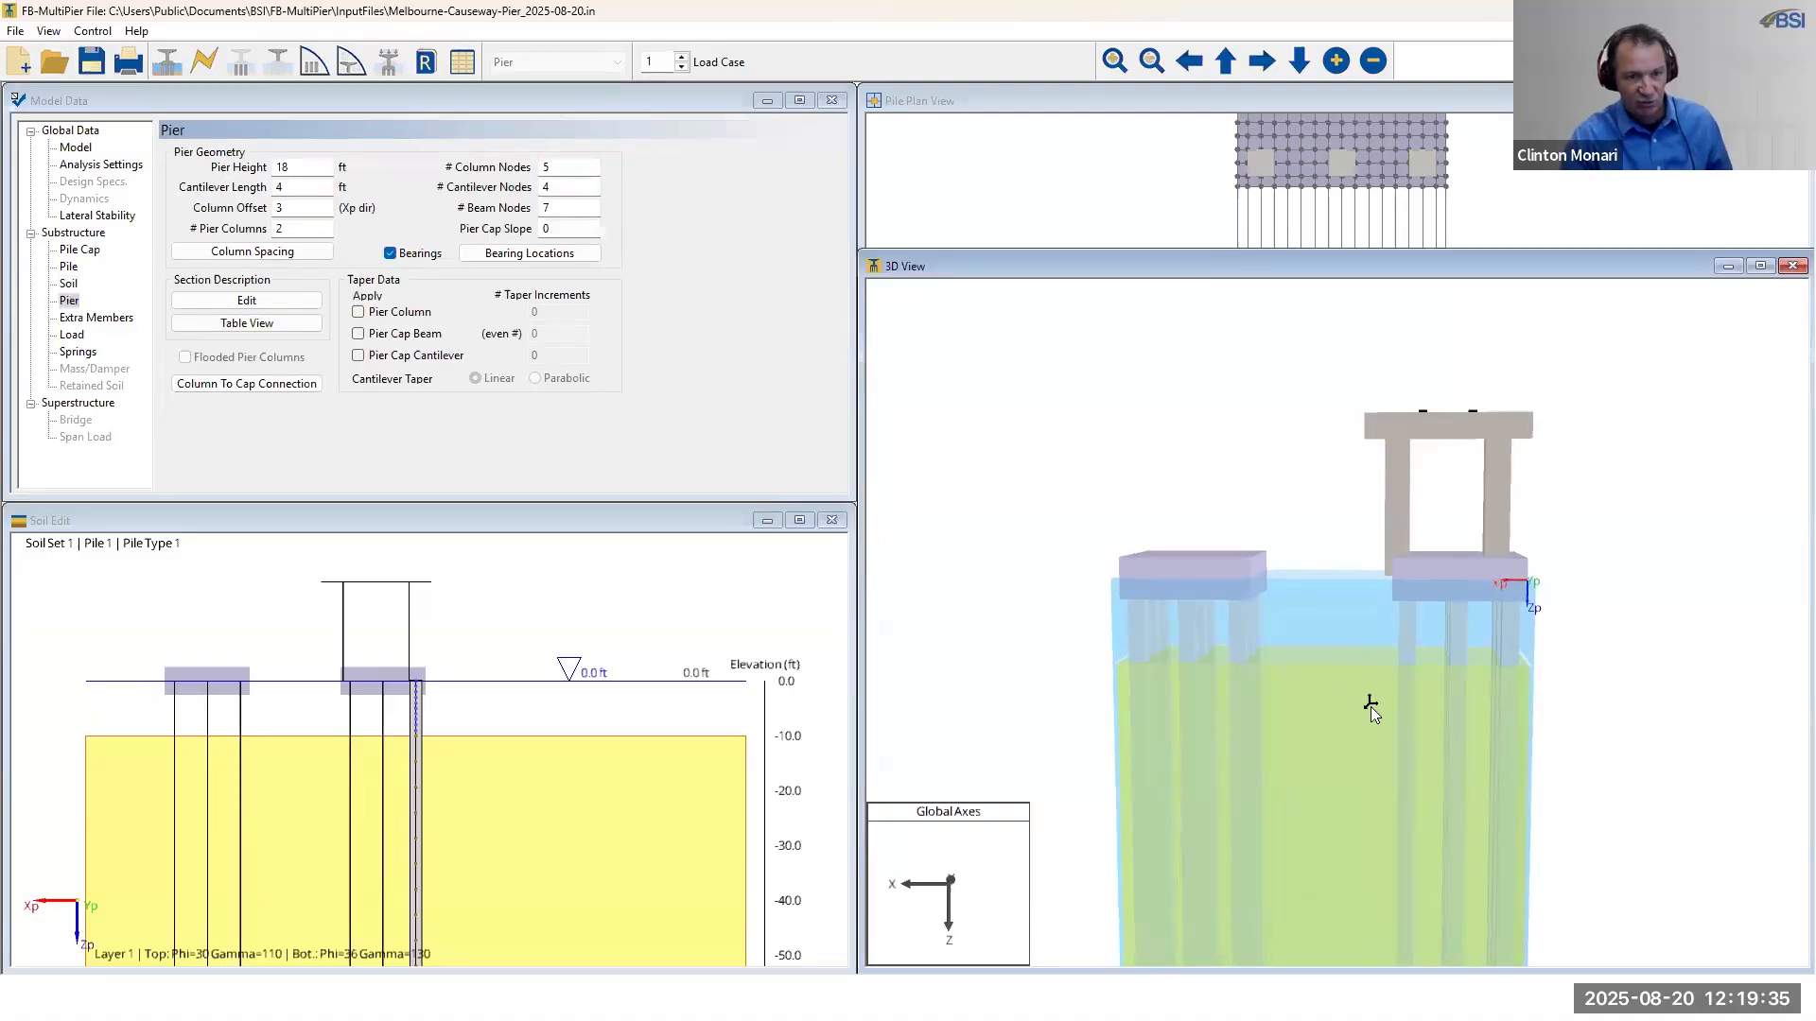
pyautogui.scroll(4, 1371, 705)
pyautogui.moveTo(1429, 651); pyautogui.dragTo(1439, 706)
pyautogui.scroll(3, 1440, 705)
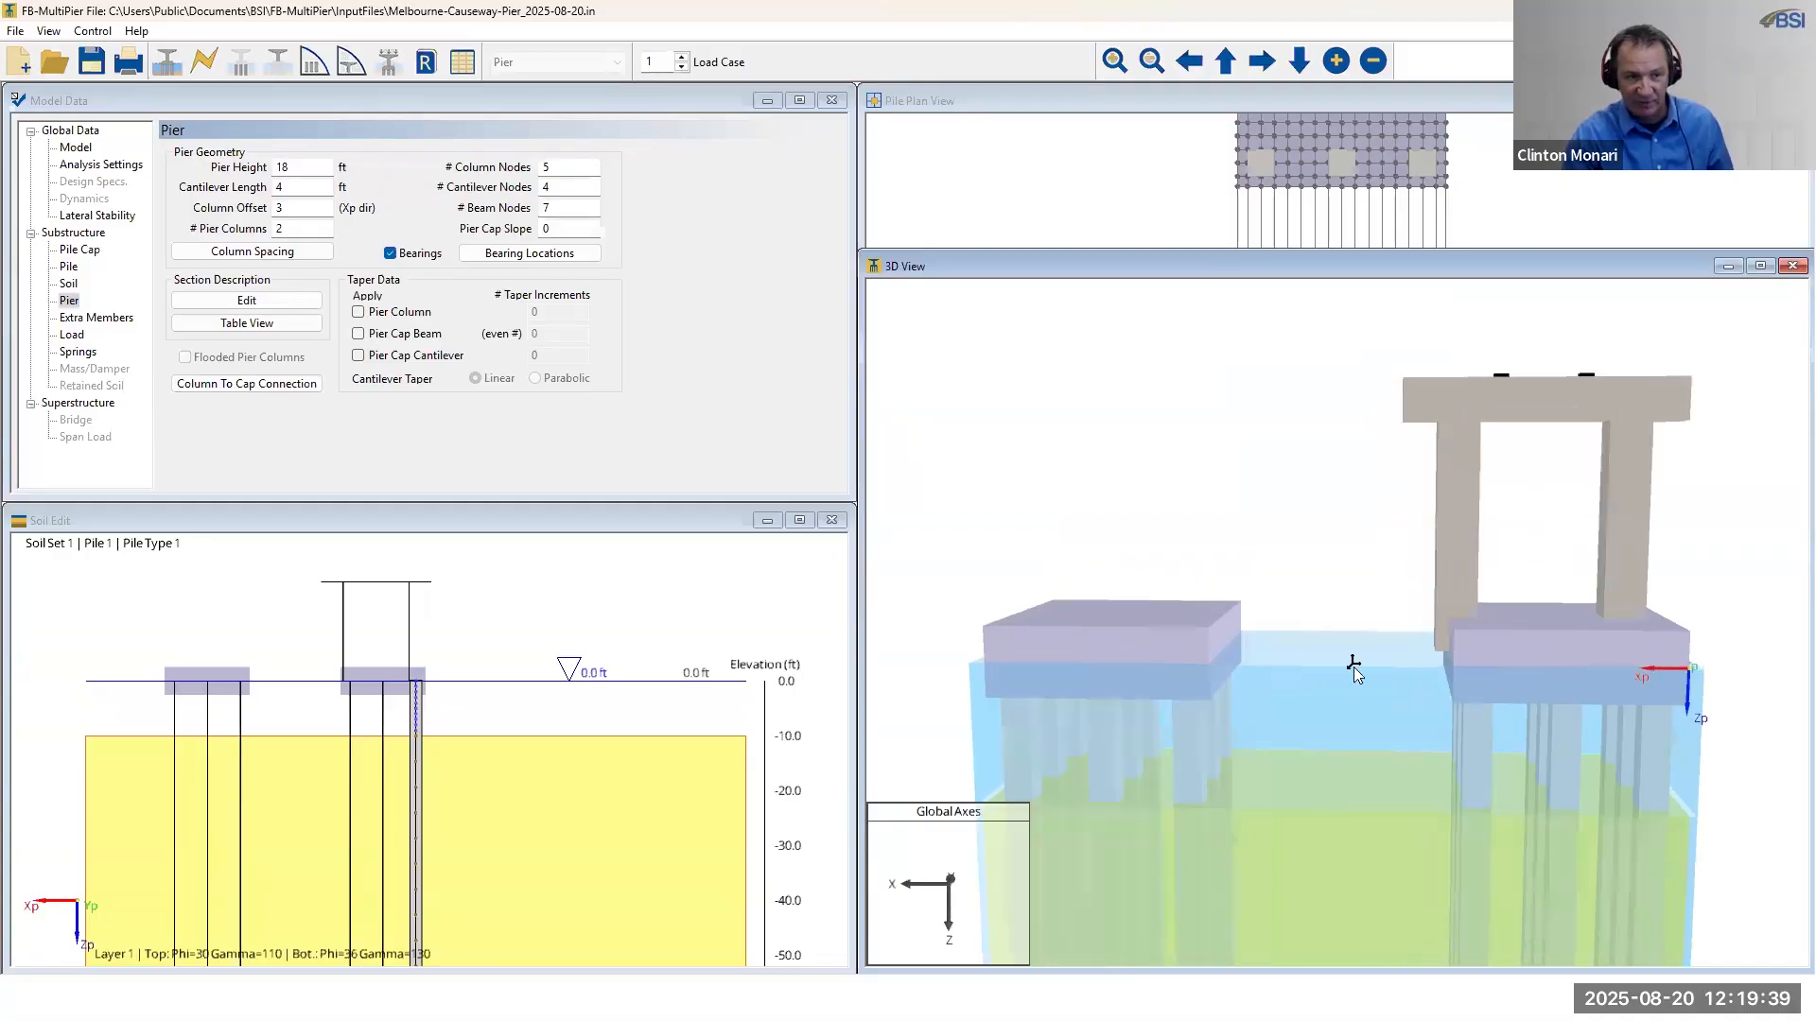
pyautogui.click(223, 194)
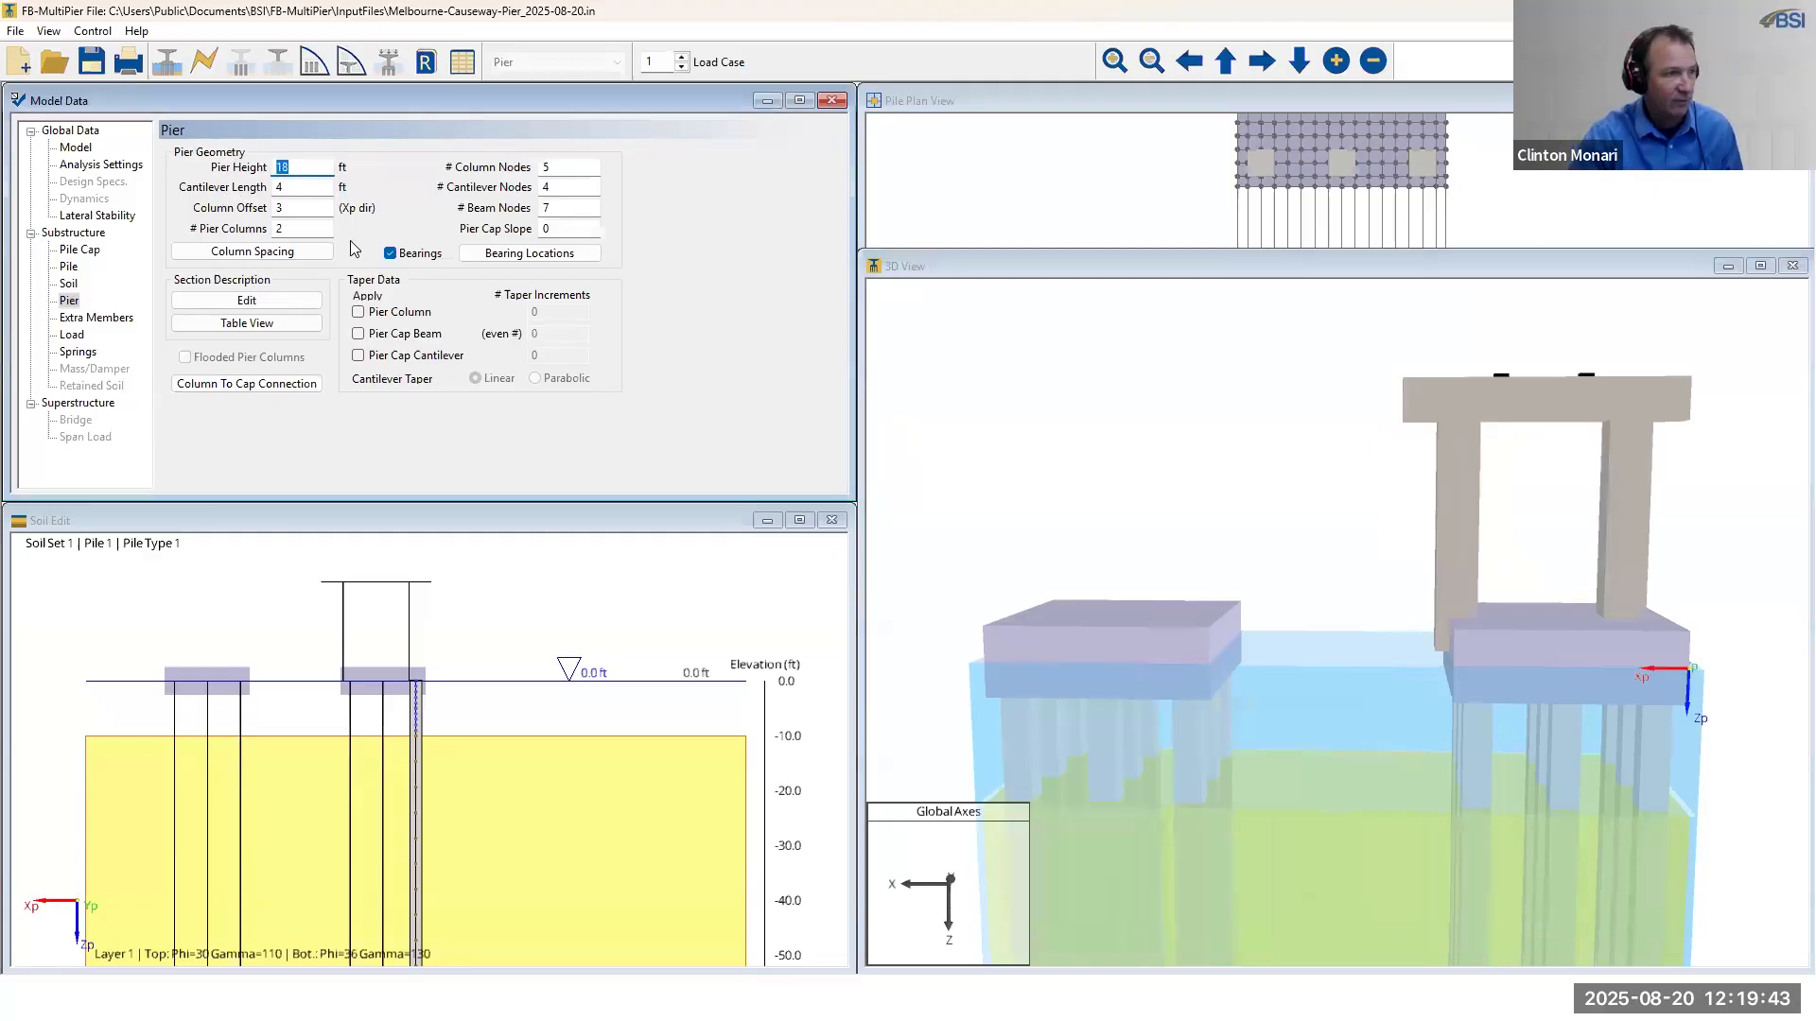
pyautogui.write('26')
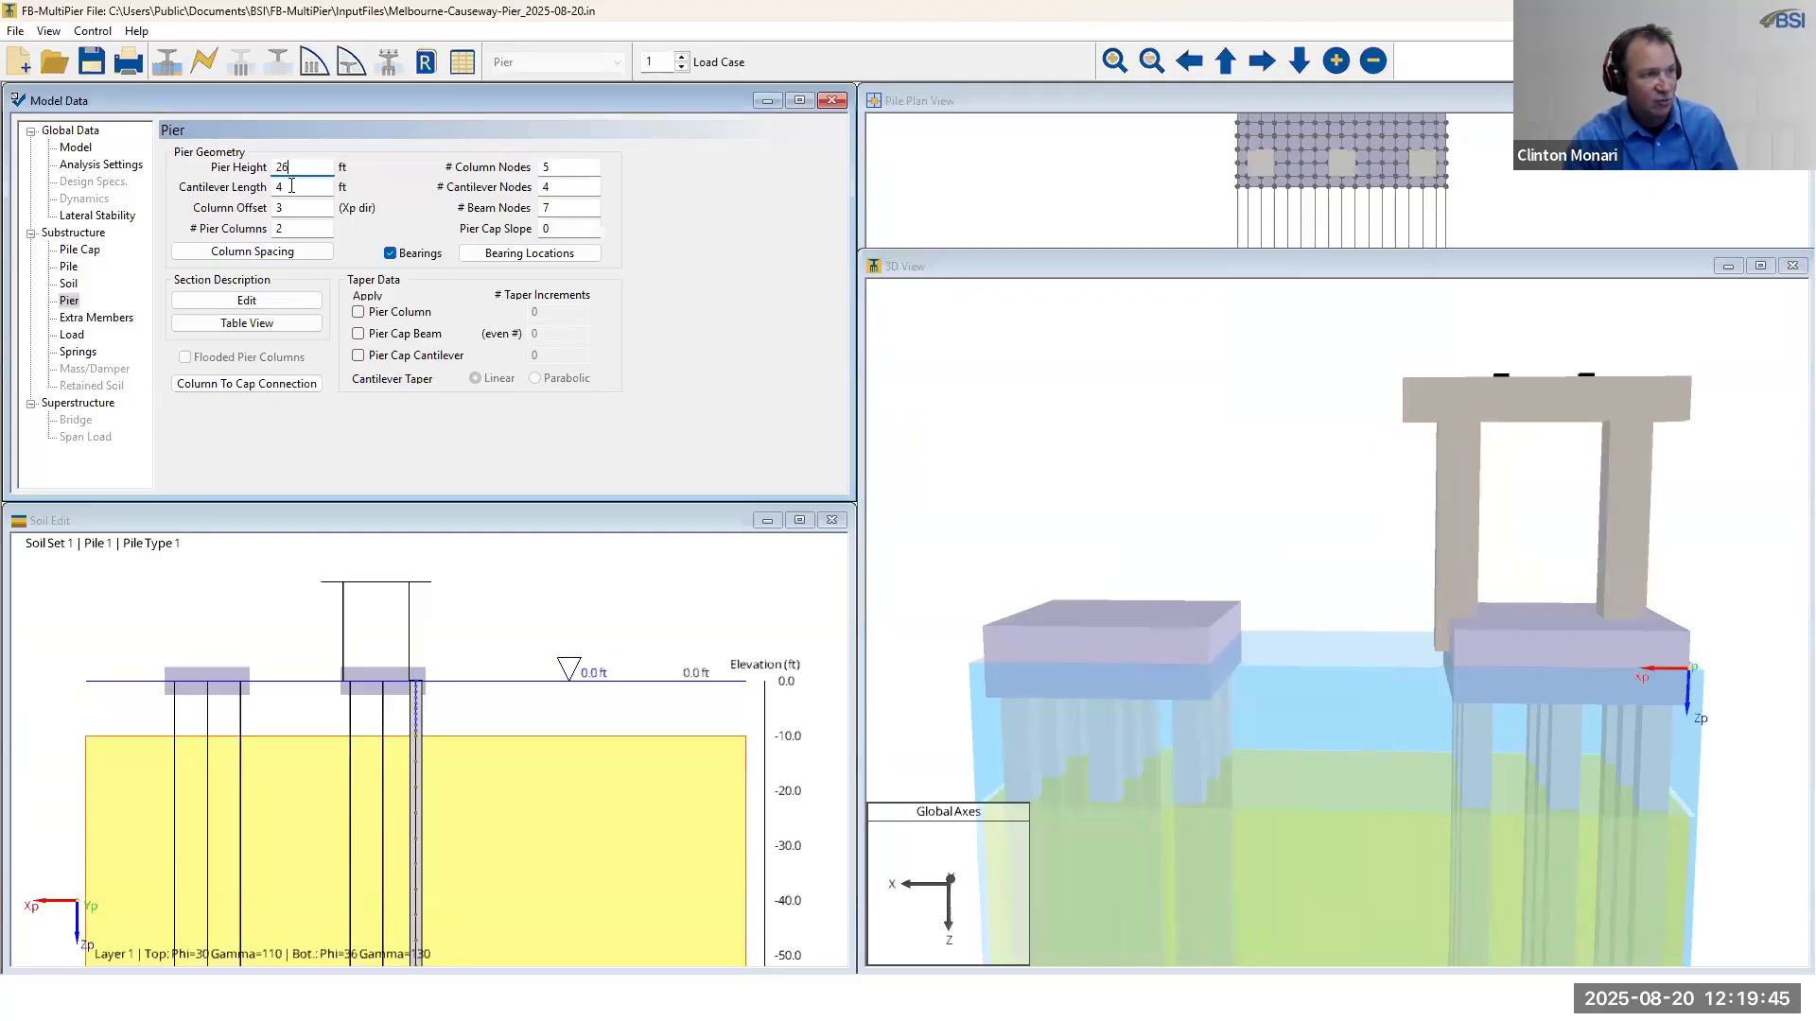
pyautogui.click(303, 187)
pyautogui.click(1289, 511)
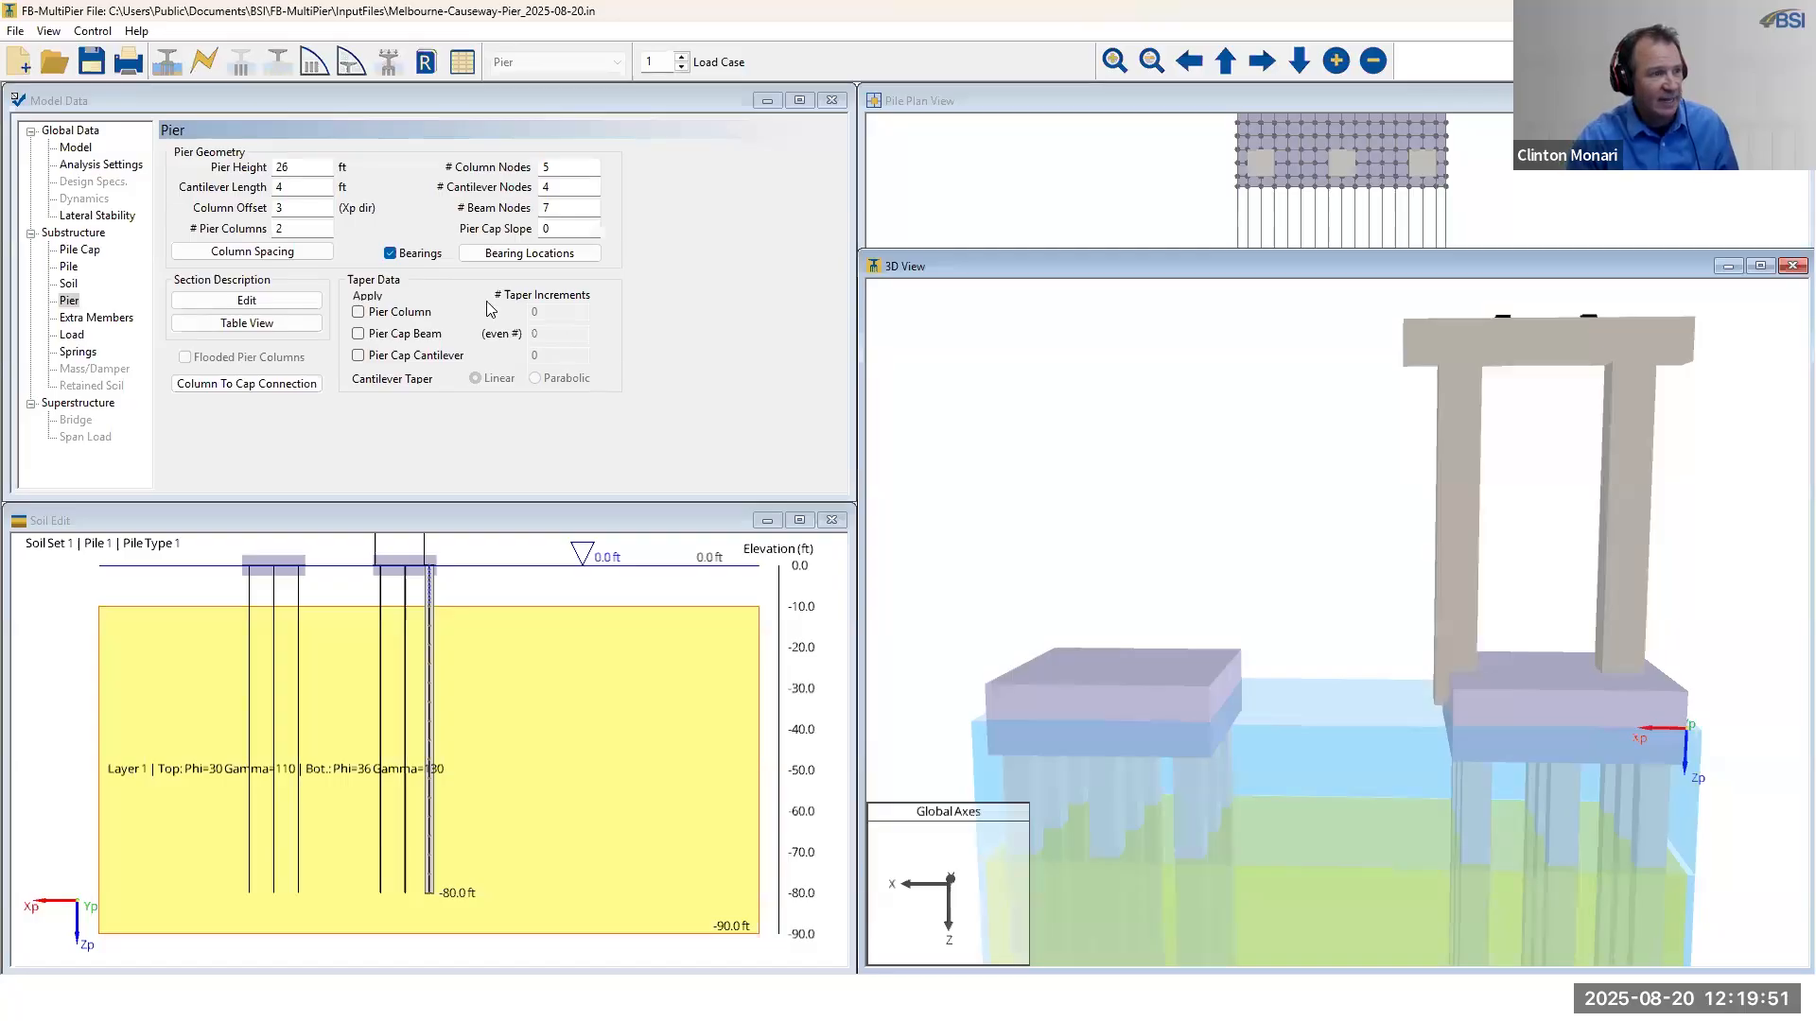
# - Set the pier's cantilever length to 10.5 ft and its column offset in the Xp direction to 7.75 ft
pyautogui.click(318, 188)
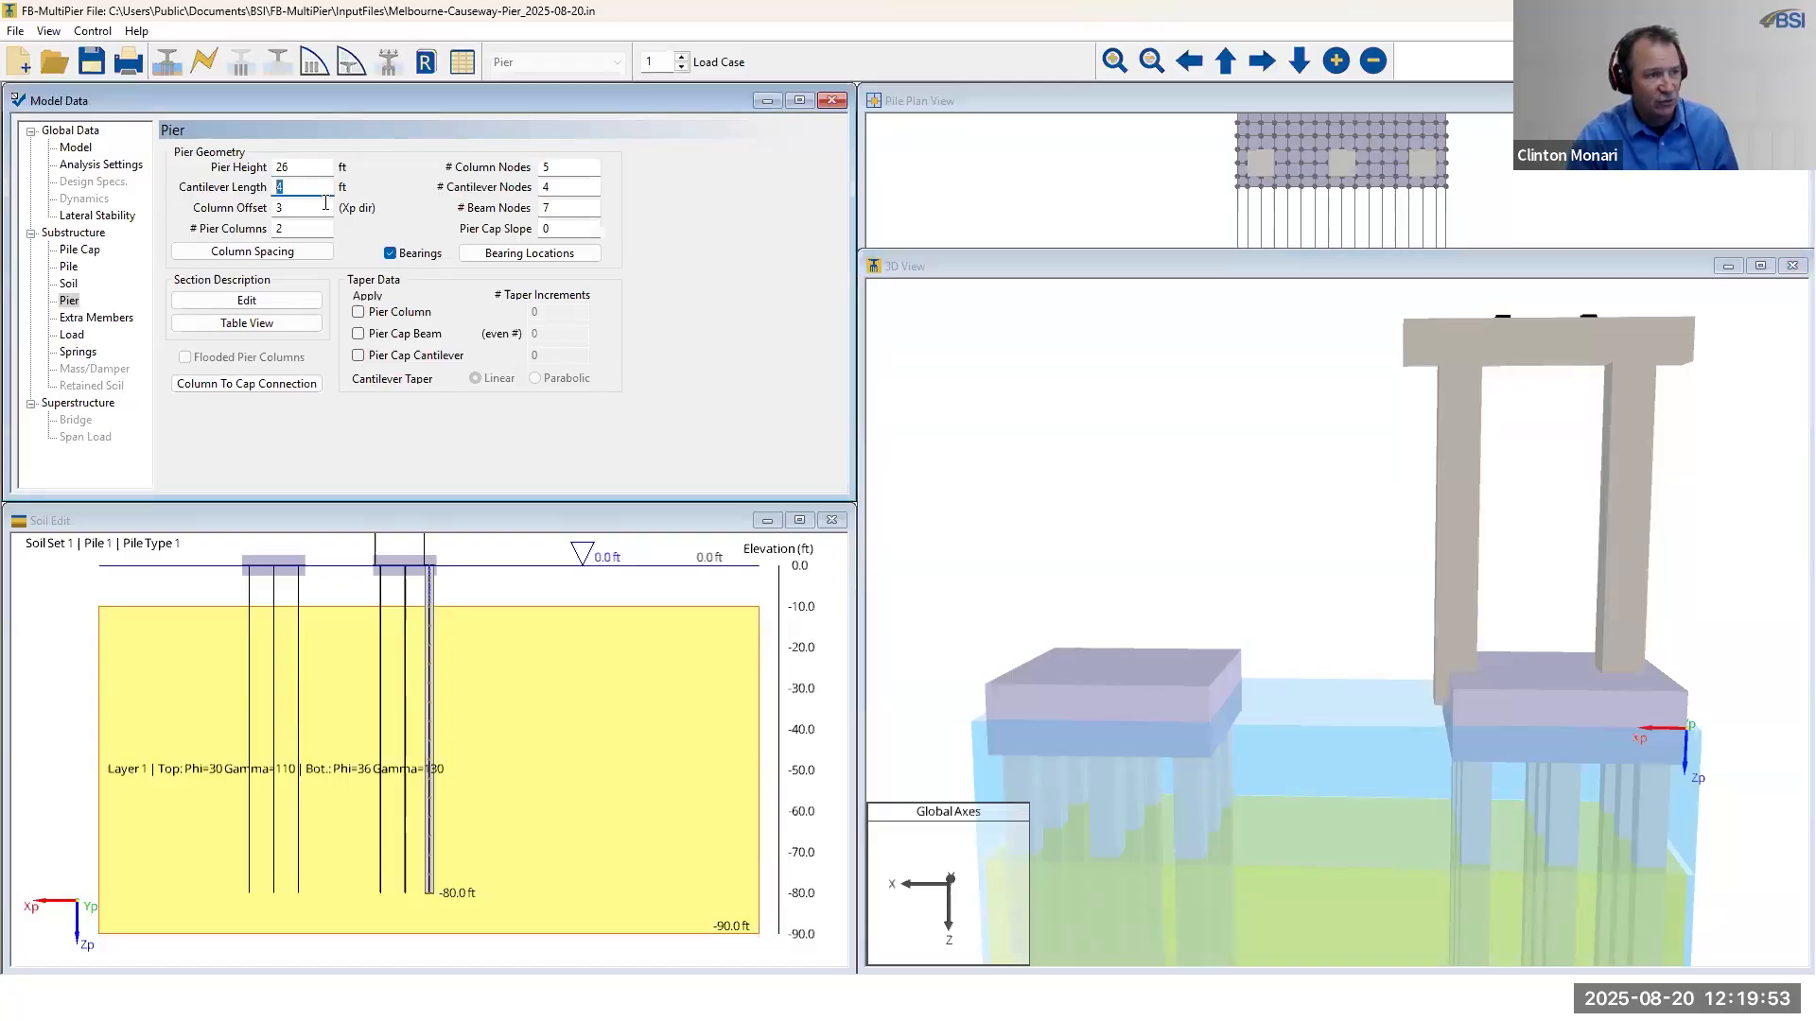
pyautogui.write('10.5')
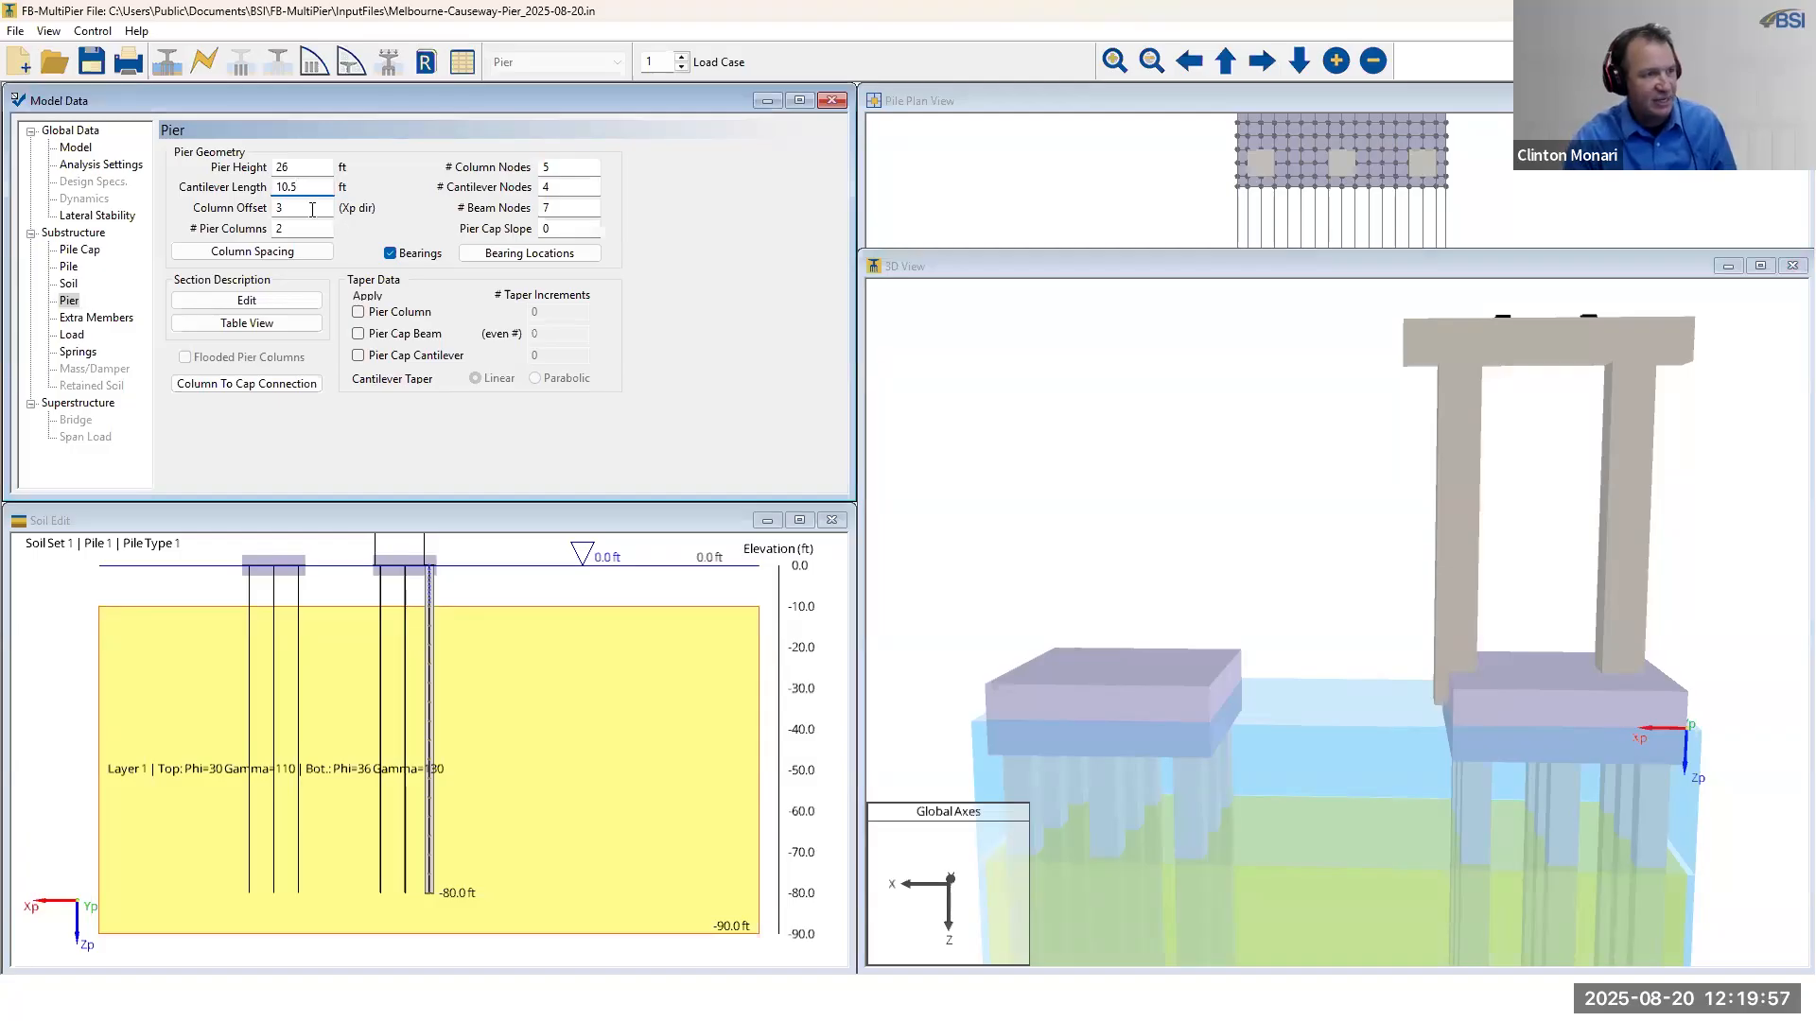
pyautogui.click(312, 209)
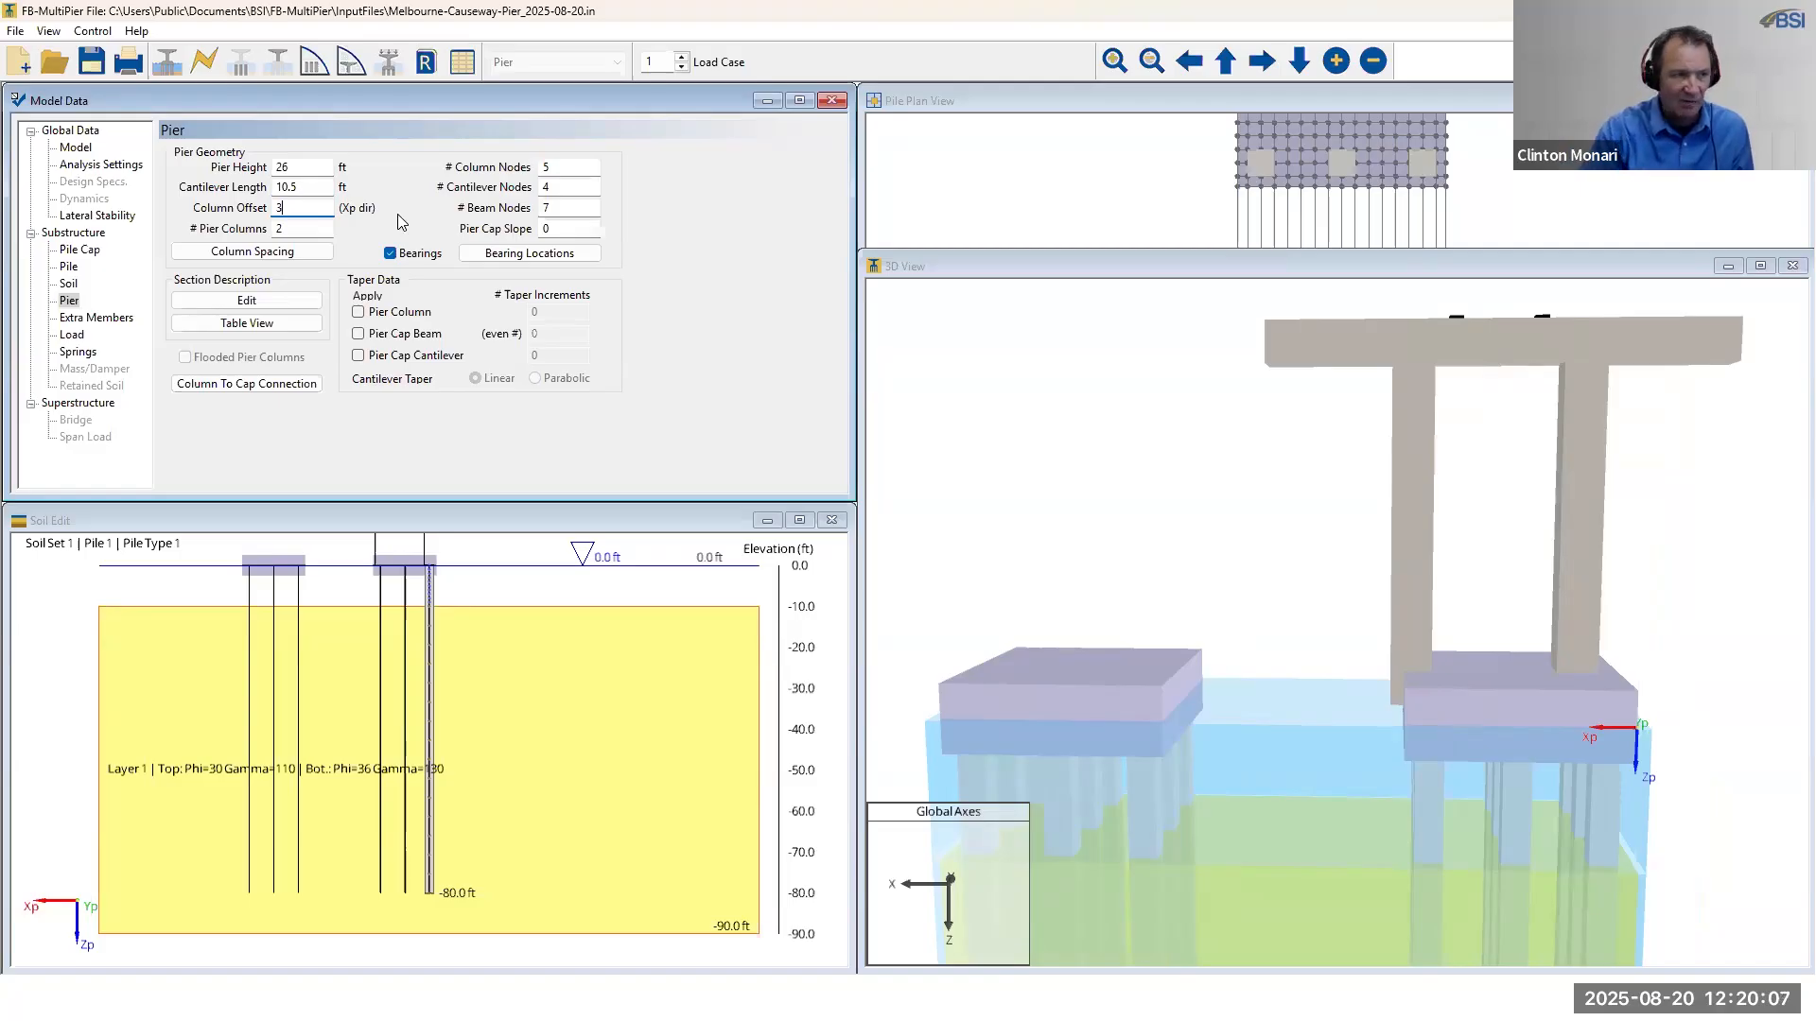
pyautogui.moveTo(288, 207); pyautogui.dragTo(253, 205)
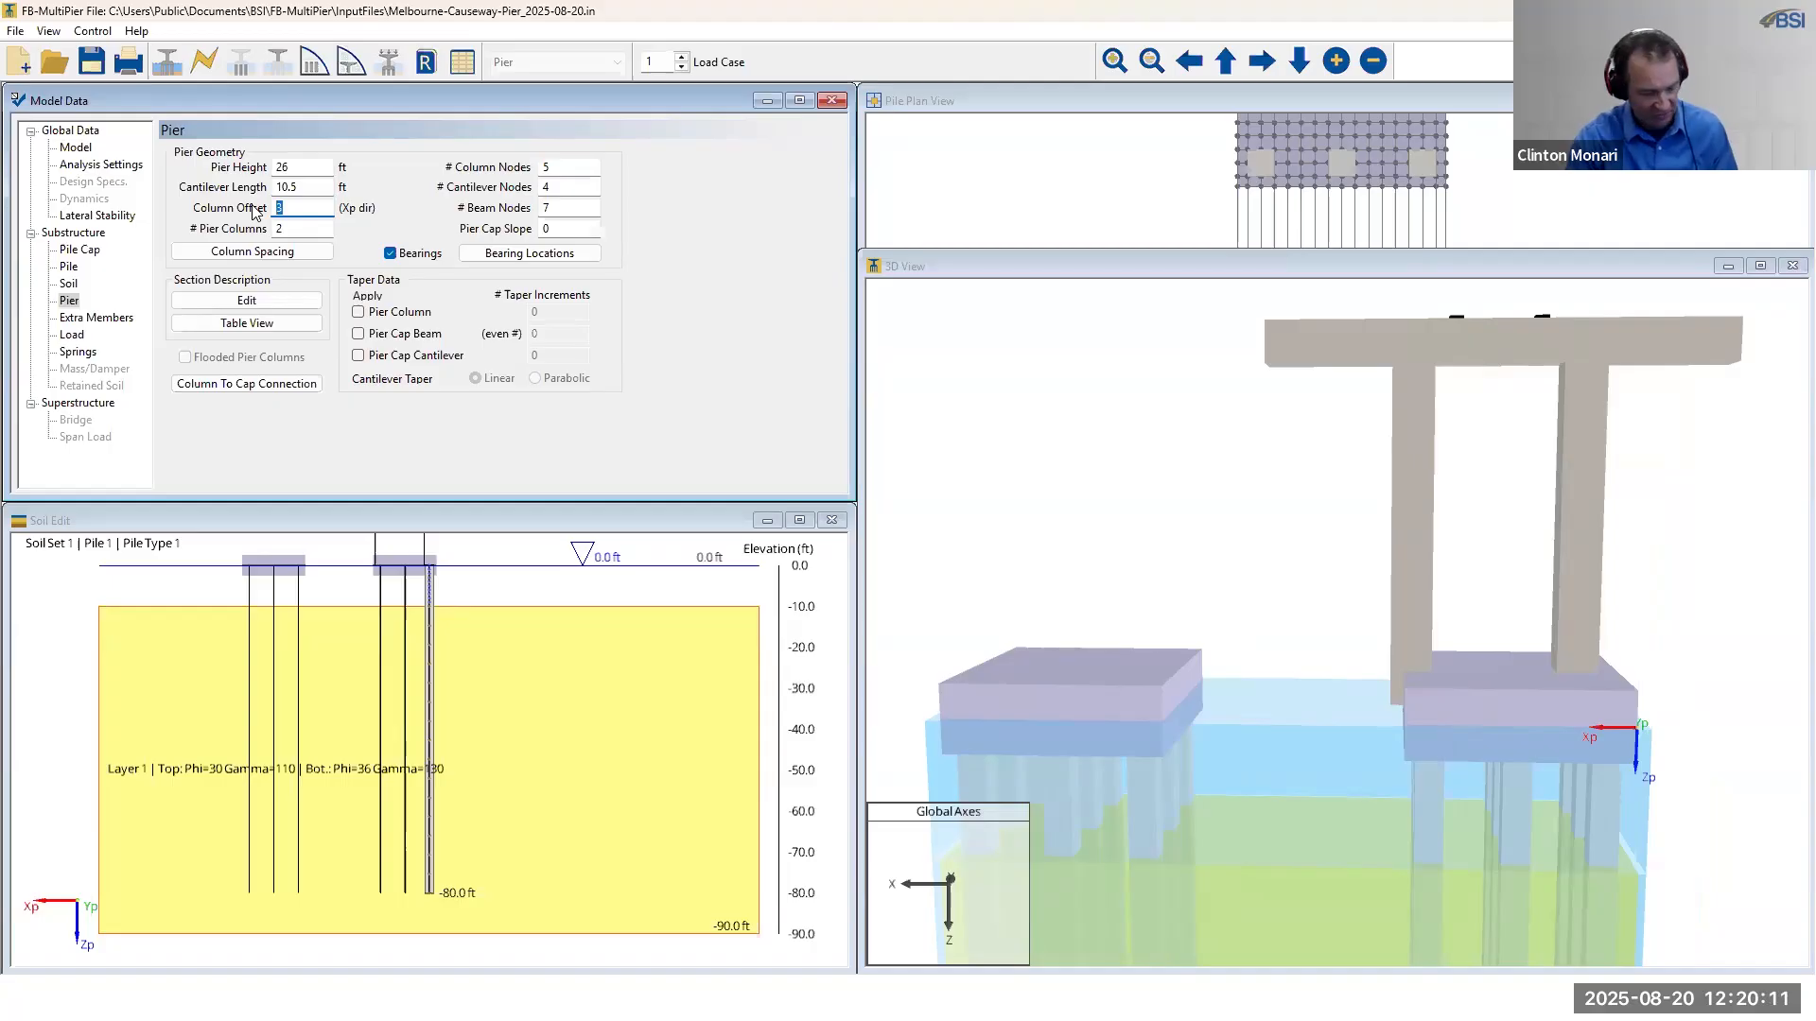
pyautogui.write('7.75')
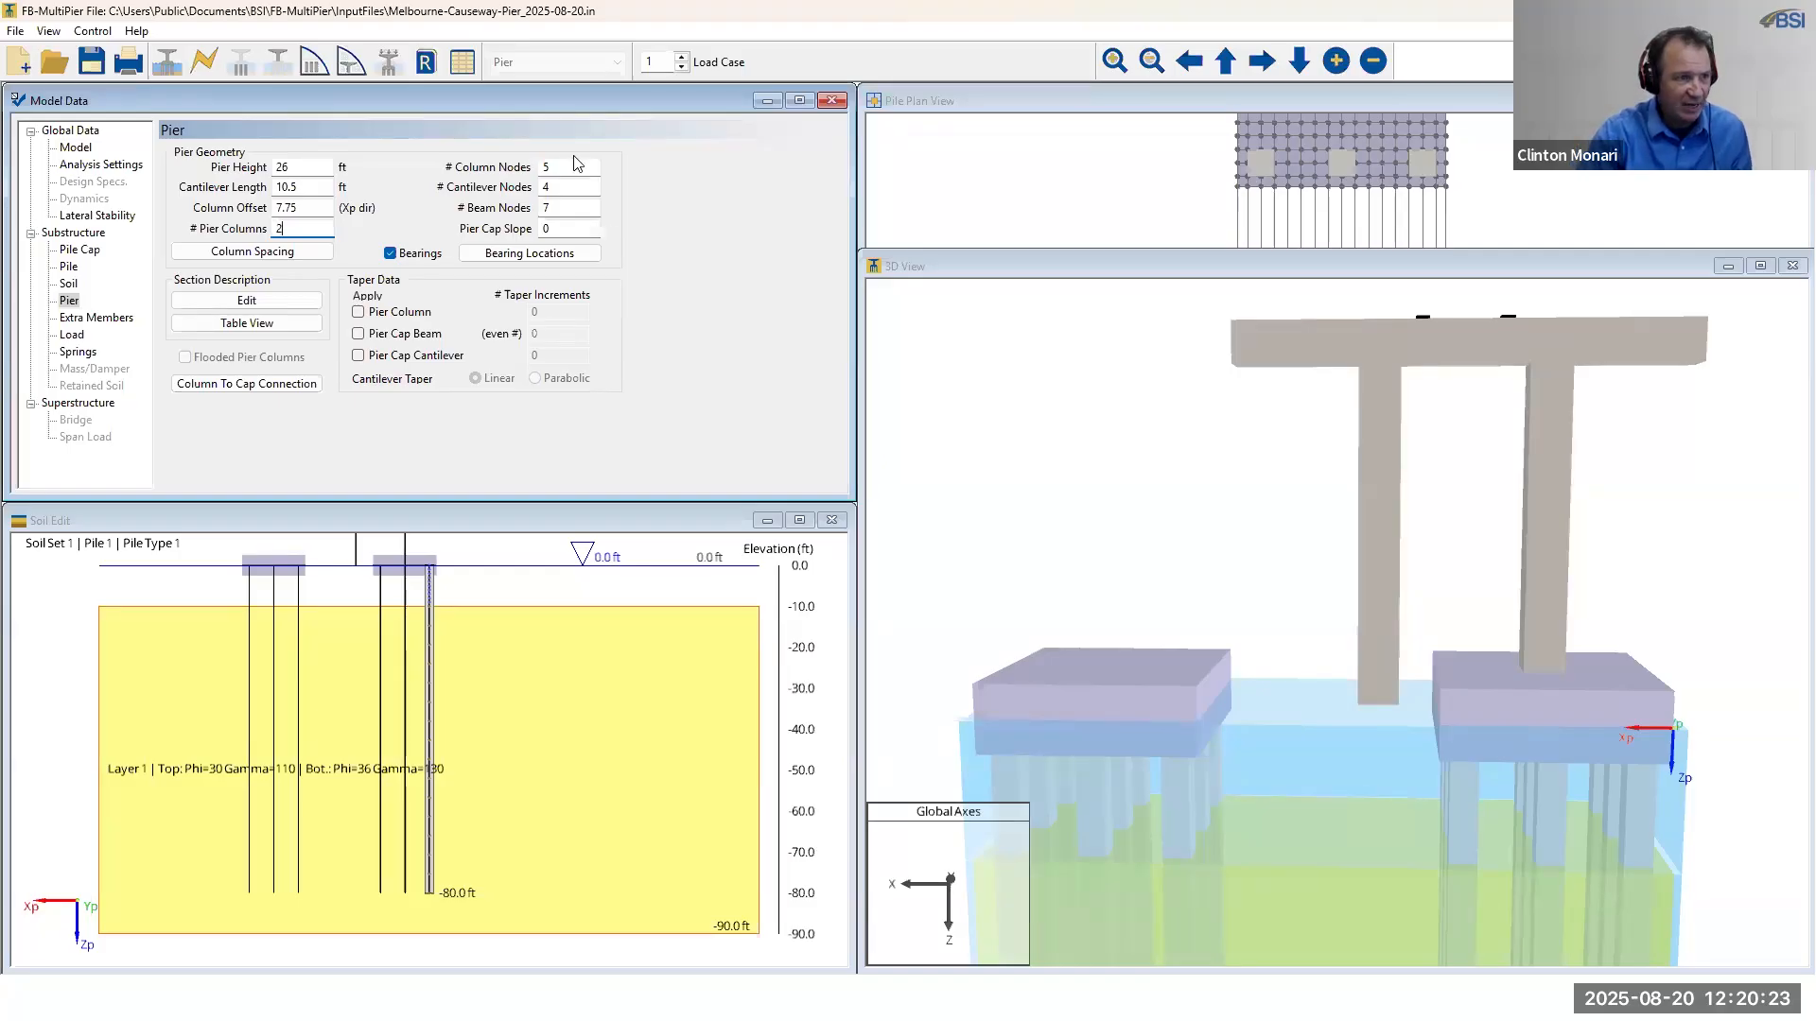
pyautogui.press('Tab')
# - Switch the 3D model display to Overlay View and examine the nodes along the pier columns and cap
pyautogui.rightClick(1166, 452)
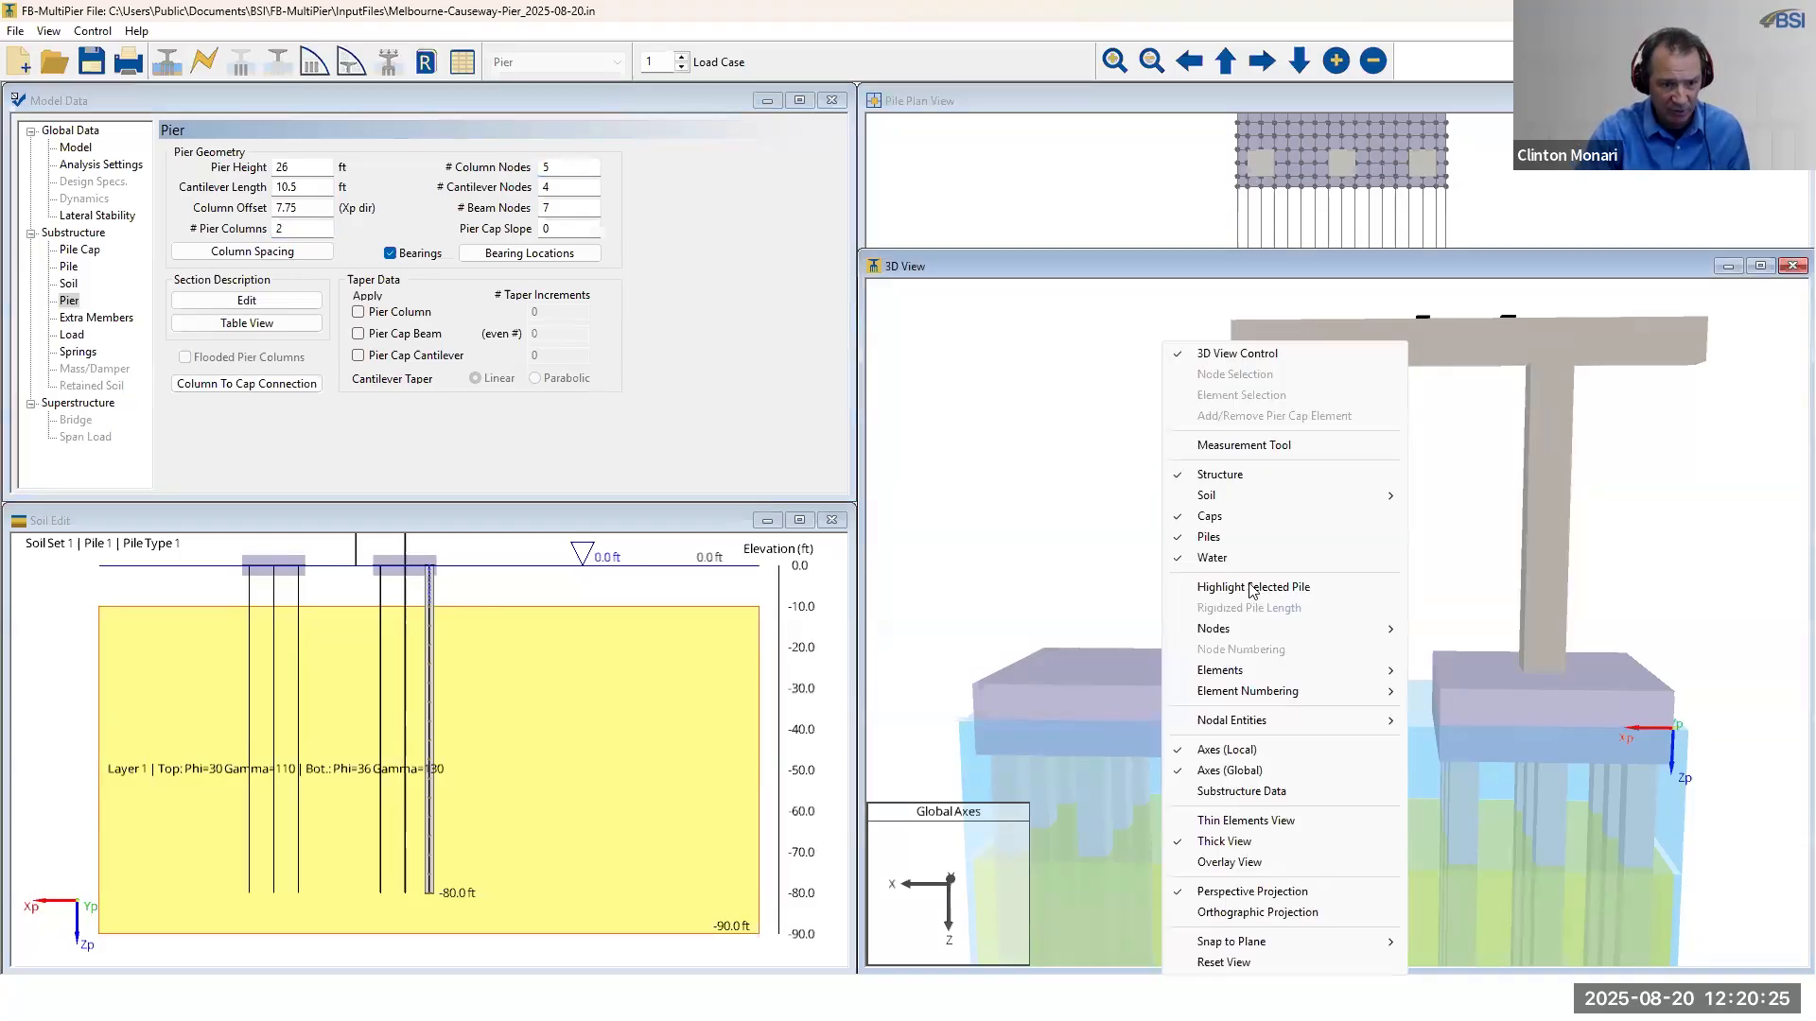
pyautogui.click(1268, 861)
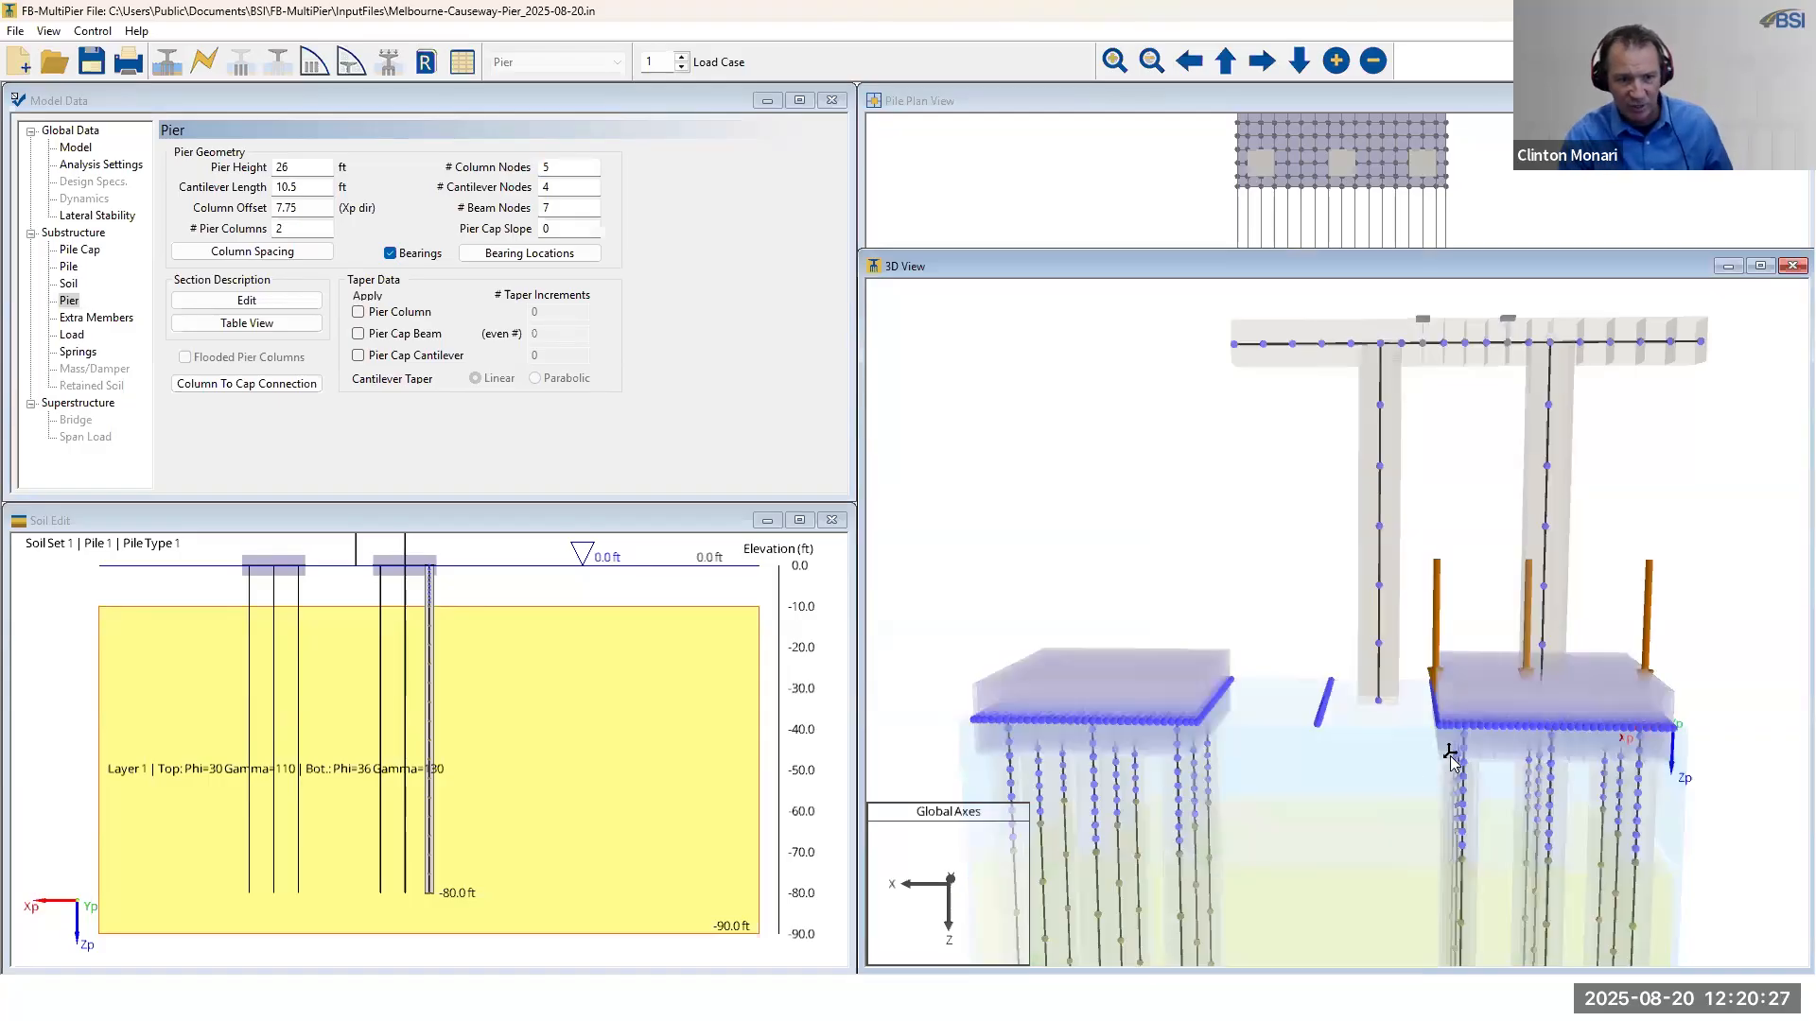
pyautogui.scroll(2, 1494, 685)
pyautogui.scroll(3, 1496, 691)
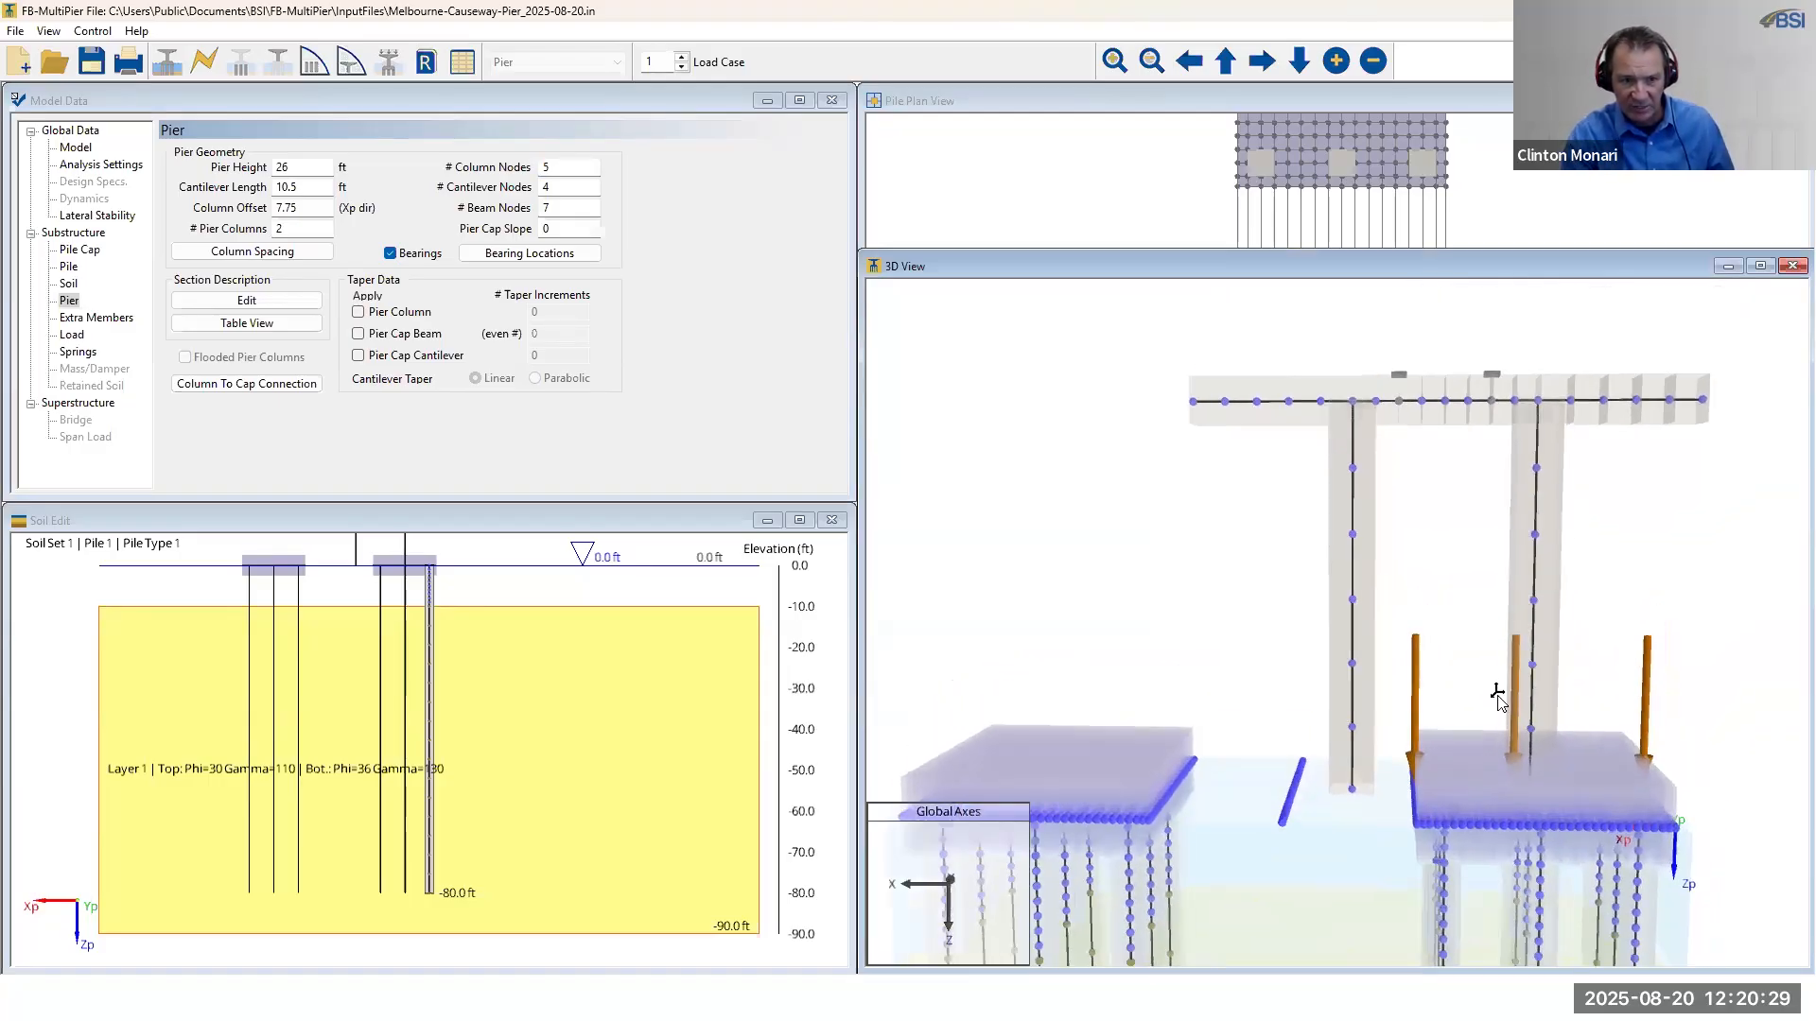
pyautogui.scroll(1, 1507, 703)
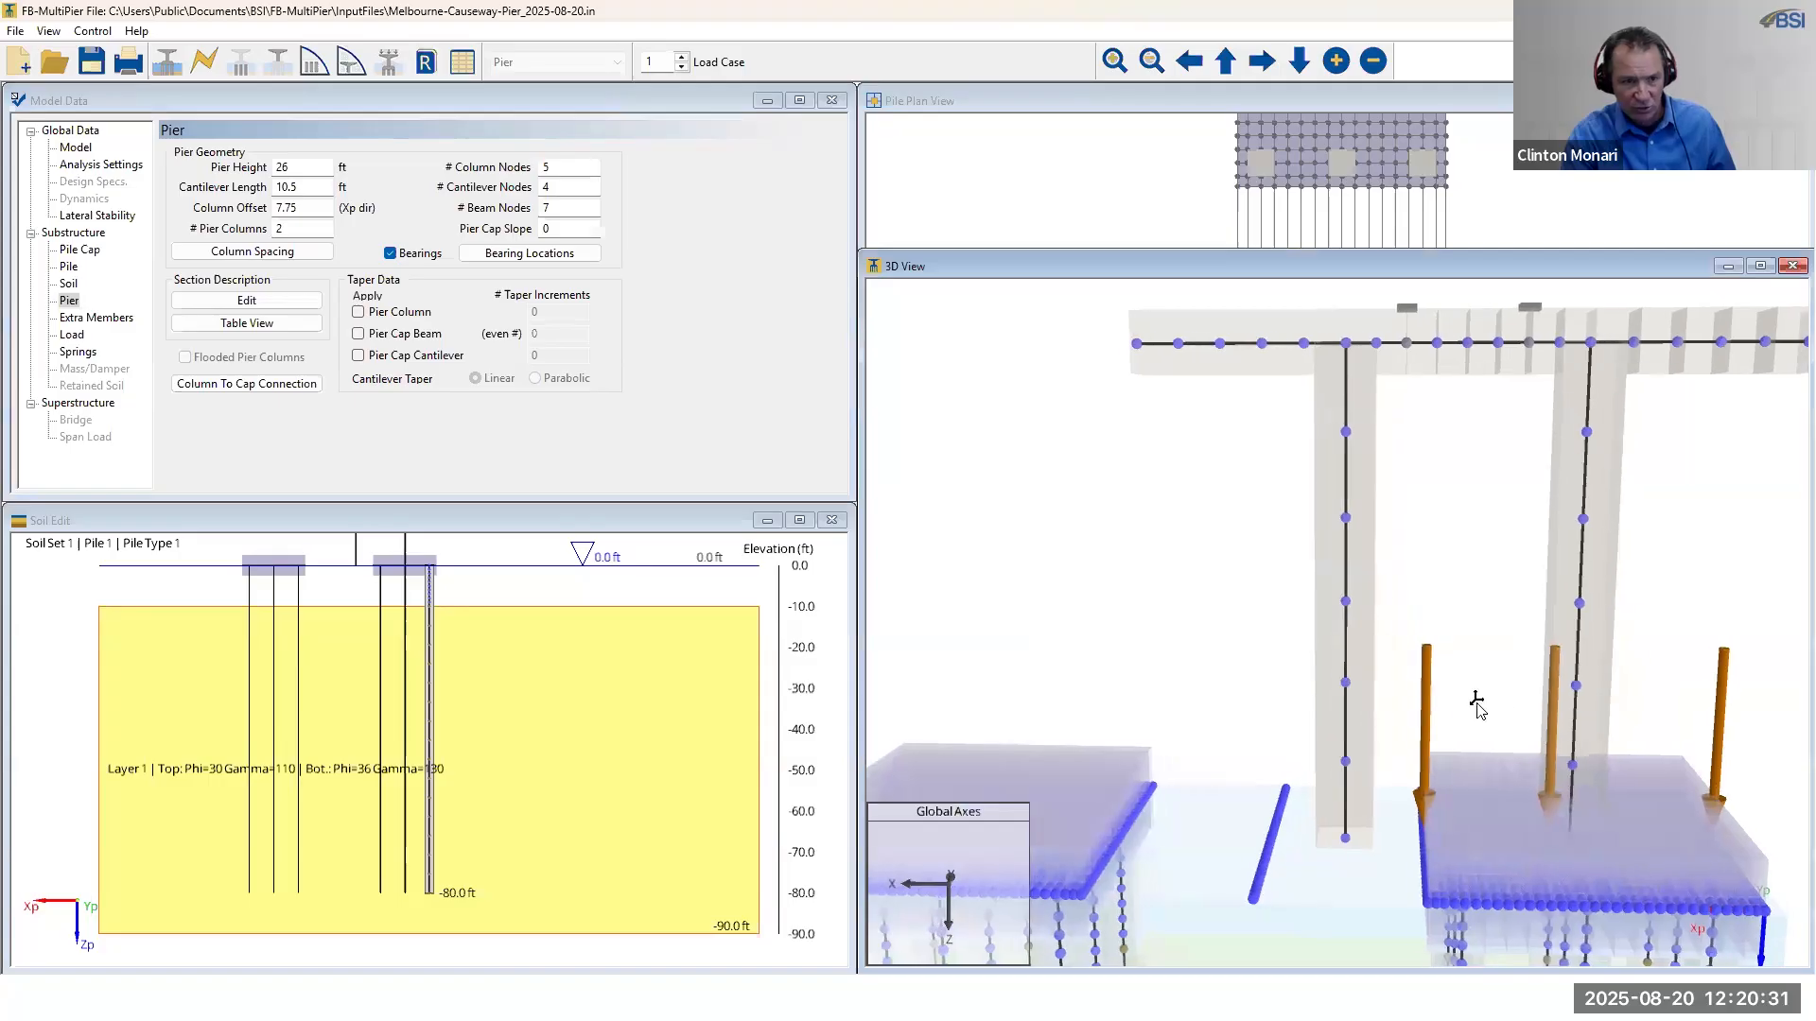
pyautogui.moveTo(1476, 705); pyautogui.dragTo(1435, 705, button='middle')
# - Set the number of column nodes to 25 and check the refined node spacing along both pier columns in 3D
pyautogui.click(536, 166)
pyautogui.click(537, 167)
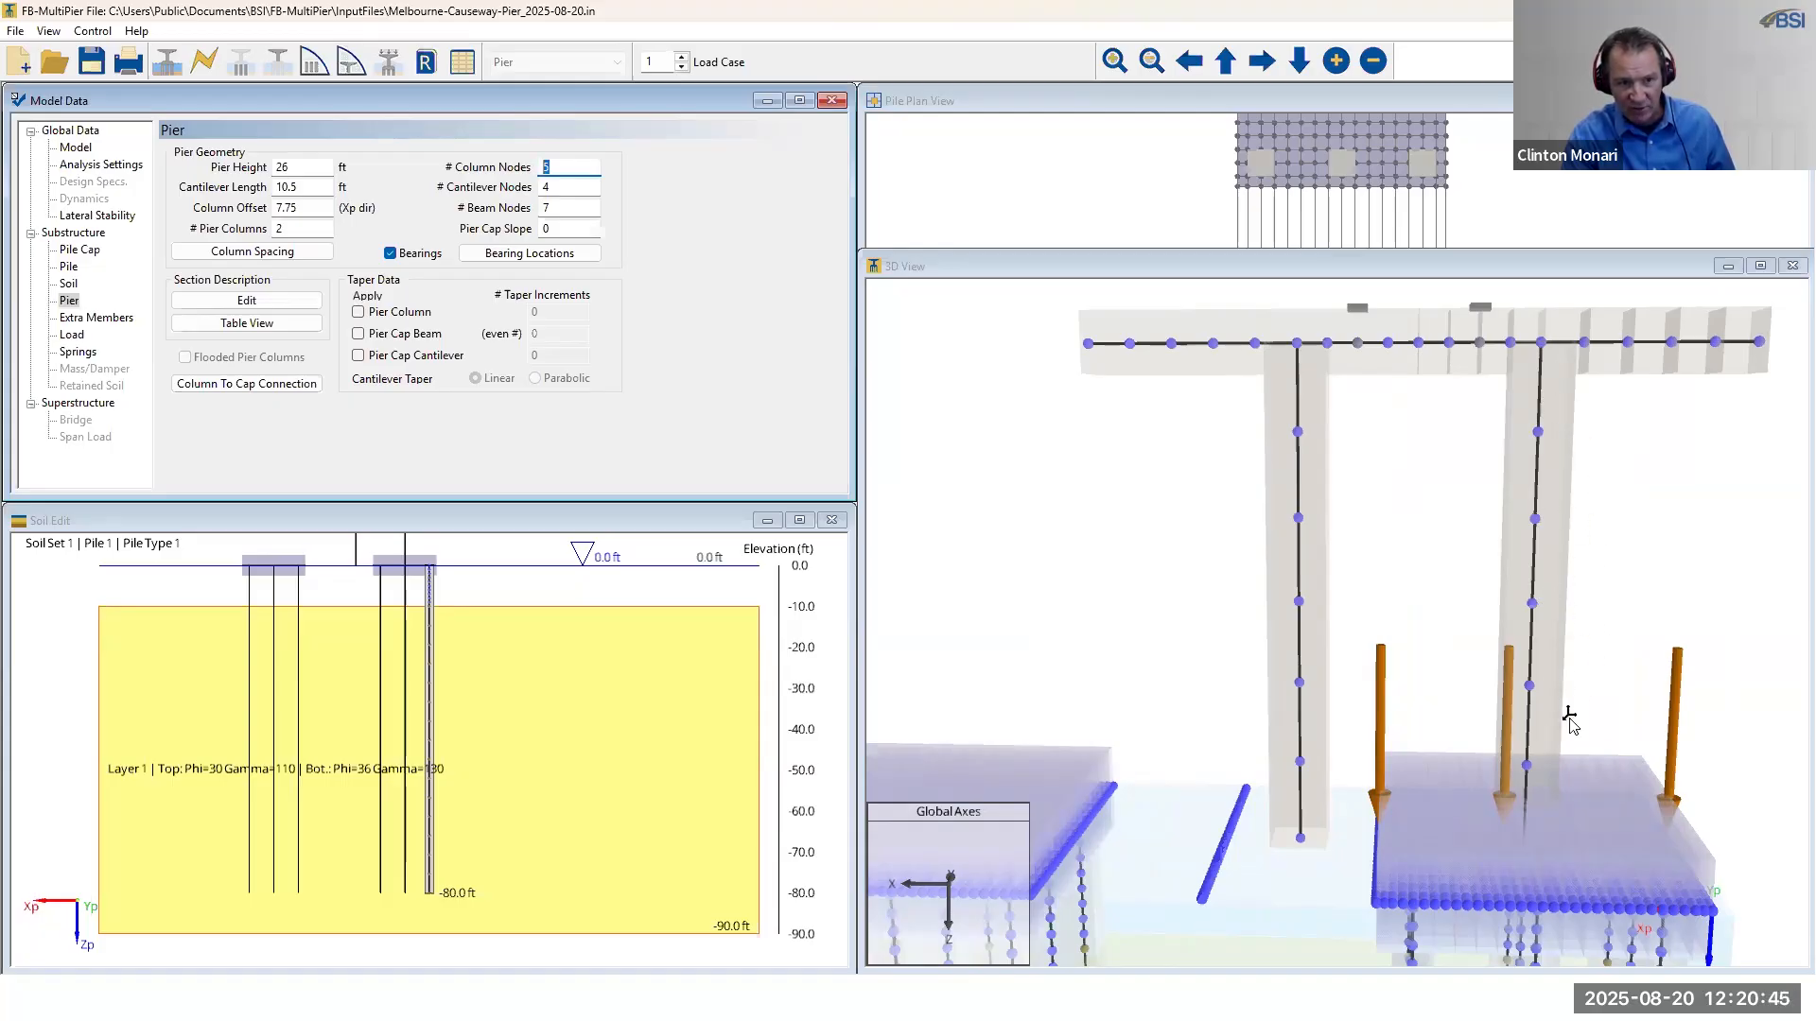
pyautogui.click(545, 168)
pyautogui.write('2')
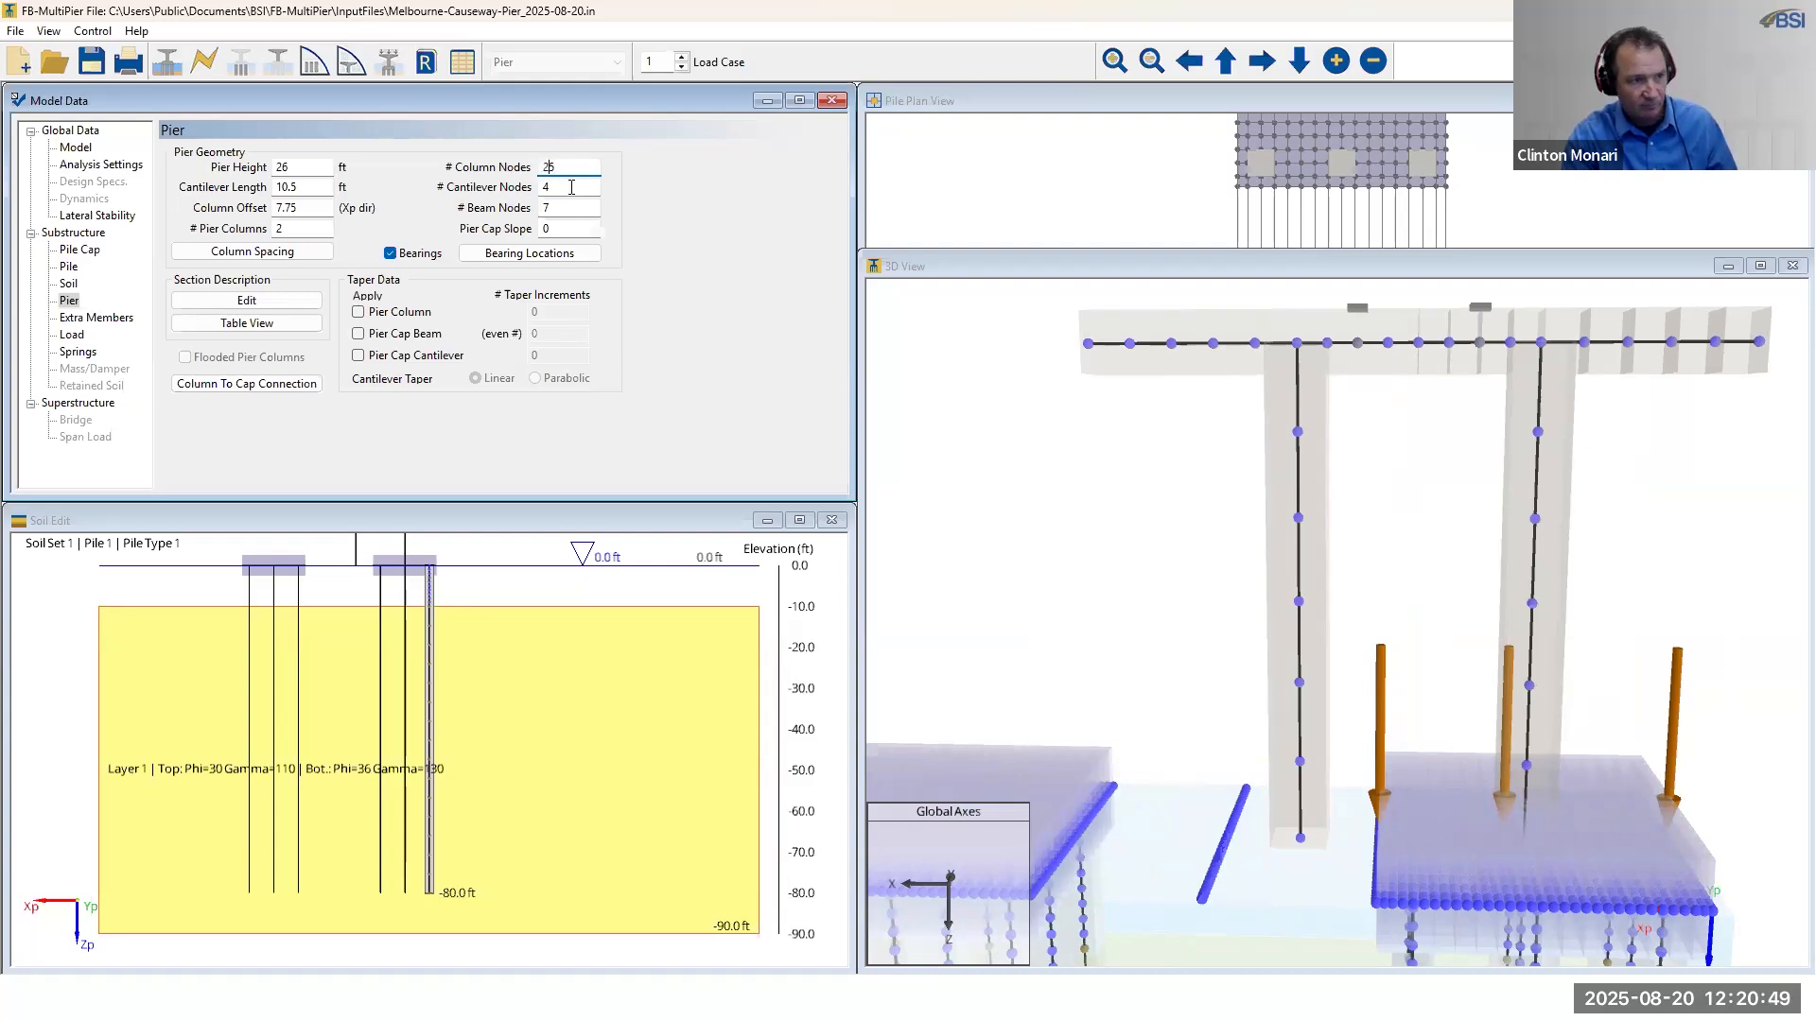
pyautogui.press('Tab')
pyautogui.moveTo(1583, 606); pyautogui.dragTo(1582, 565)
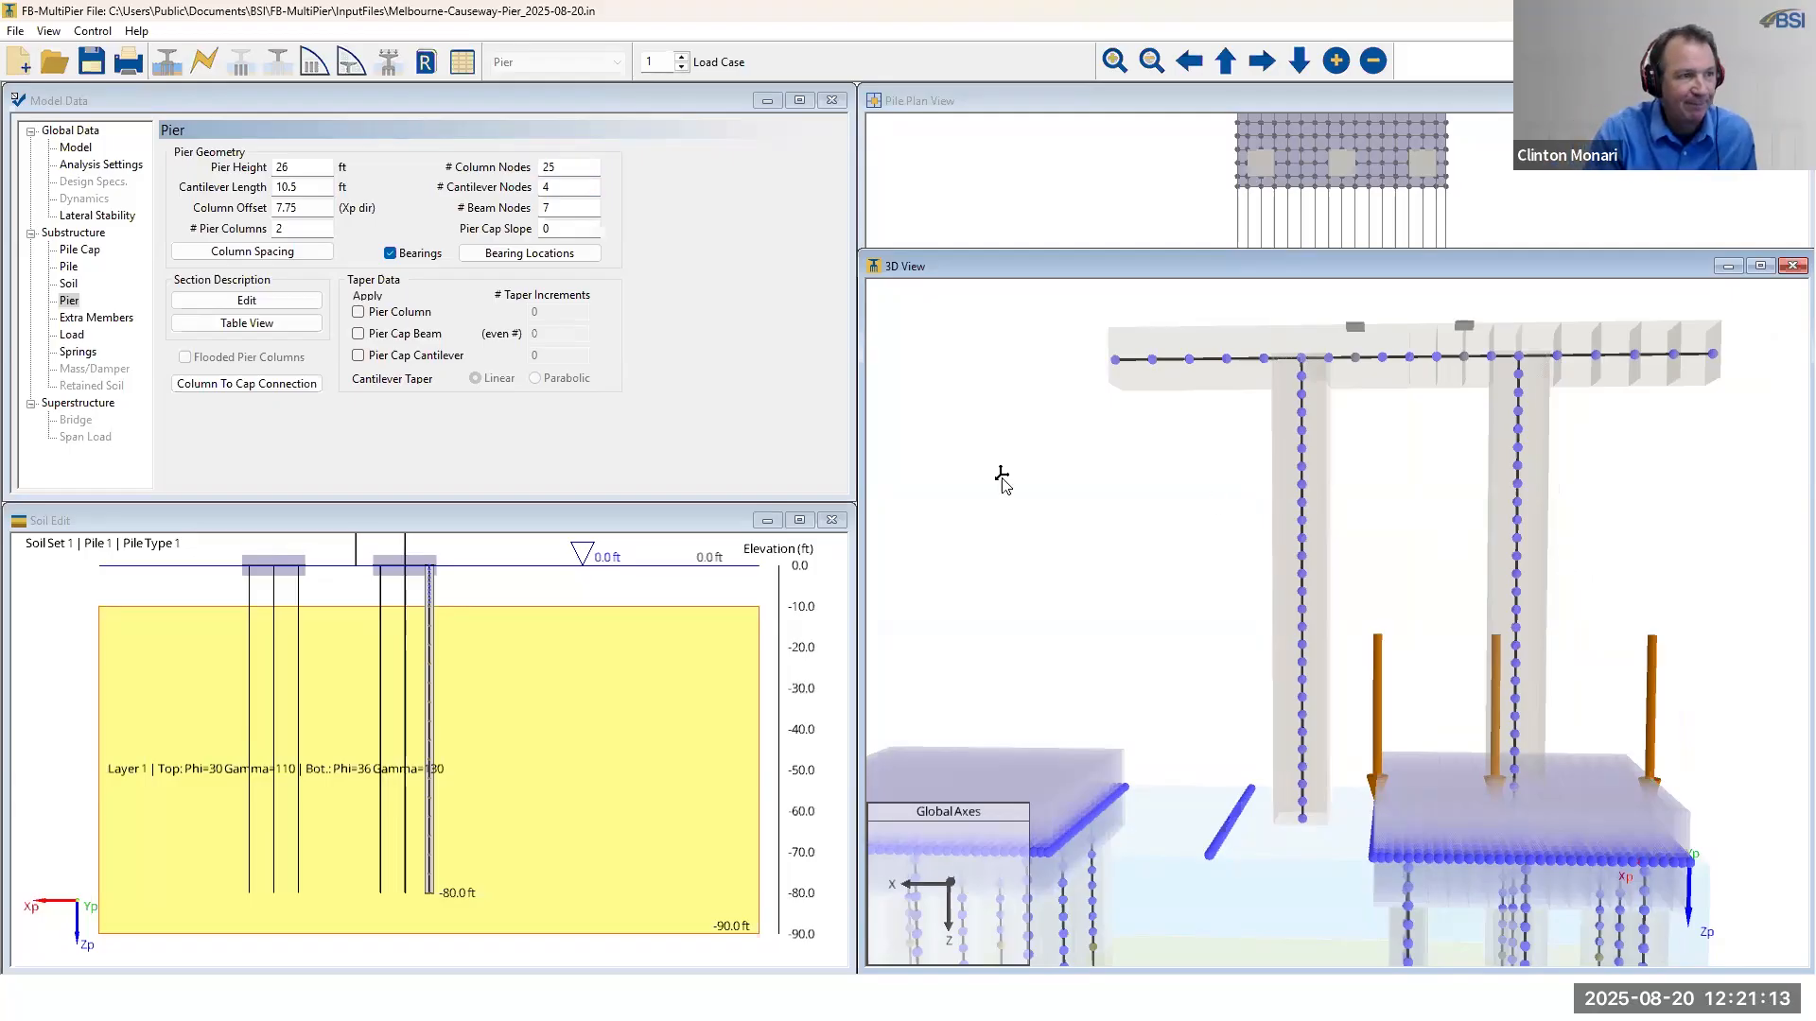
pyautogui.scroll(1, 1477, 539)
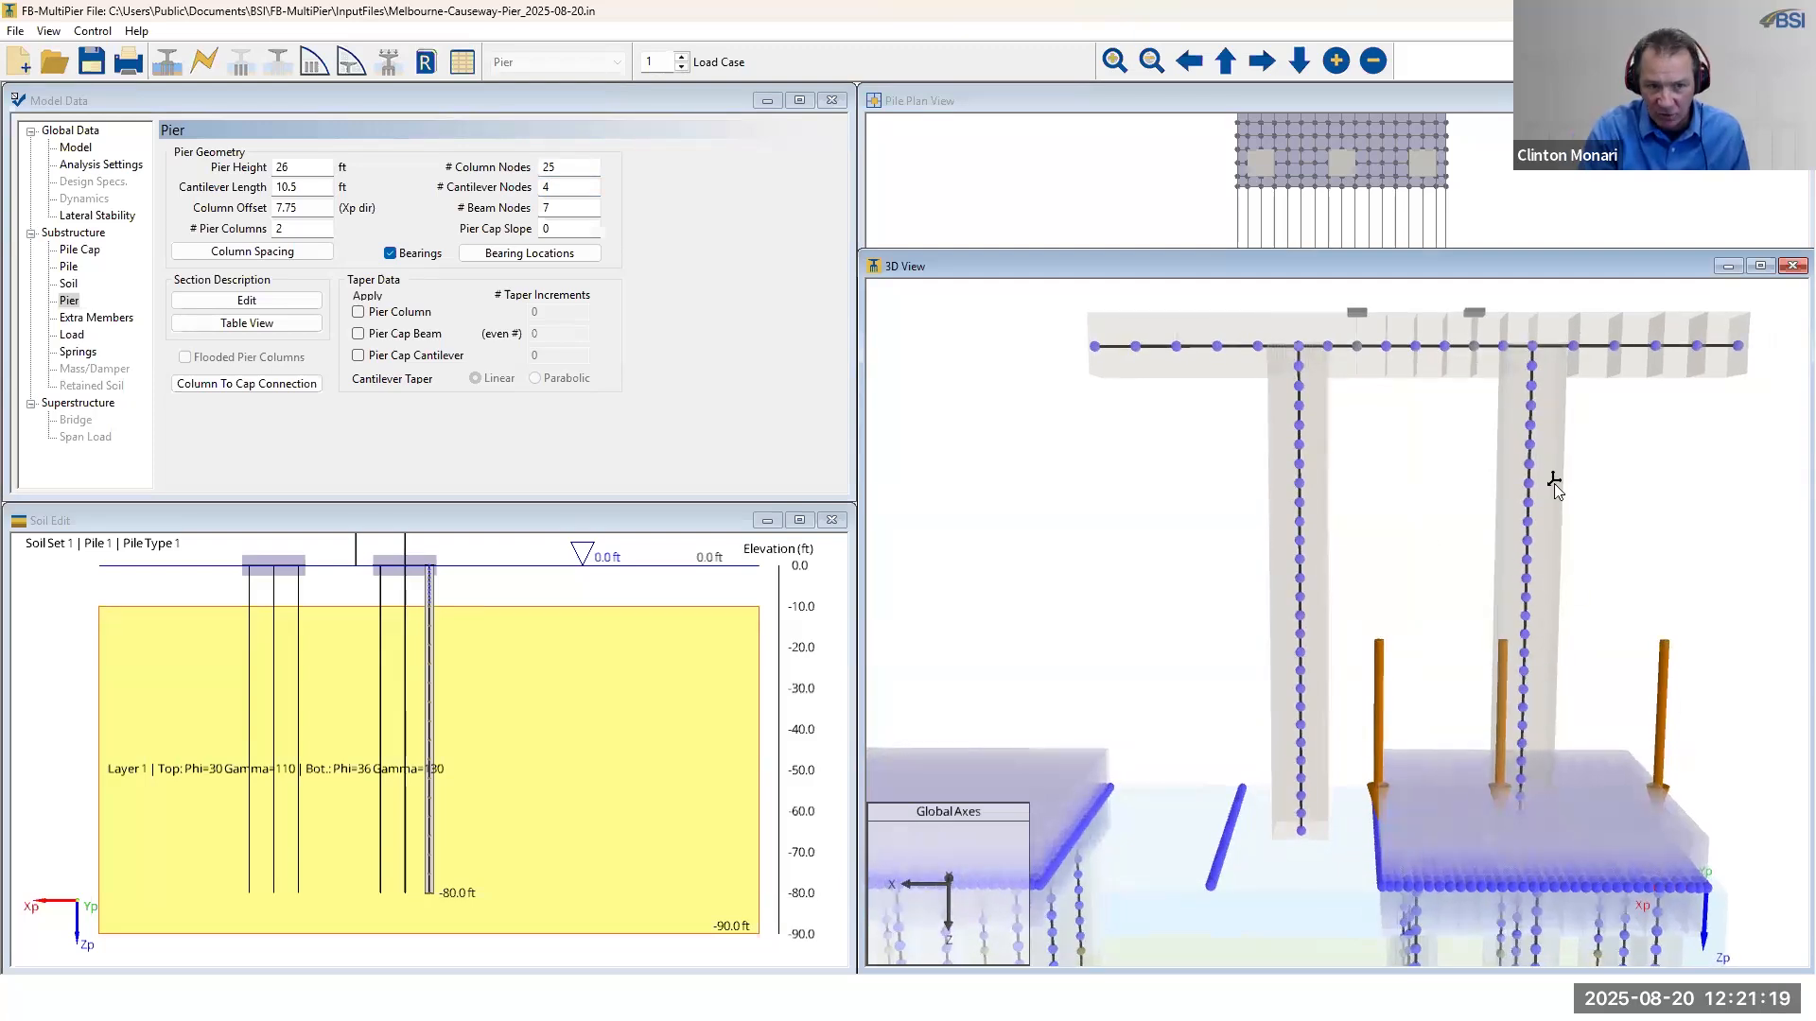
# - Set the spacing between the two pier columns to 32 ft
pyautogui.scroll(1, 1616, 505)
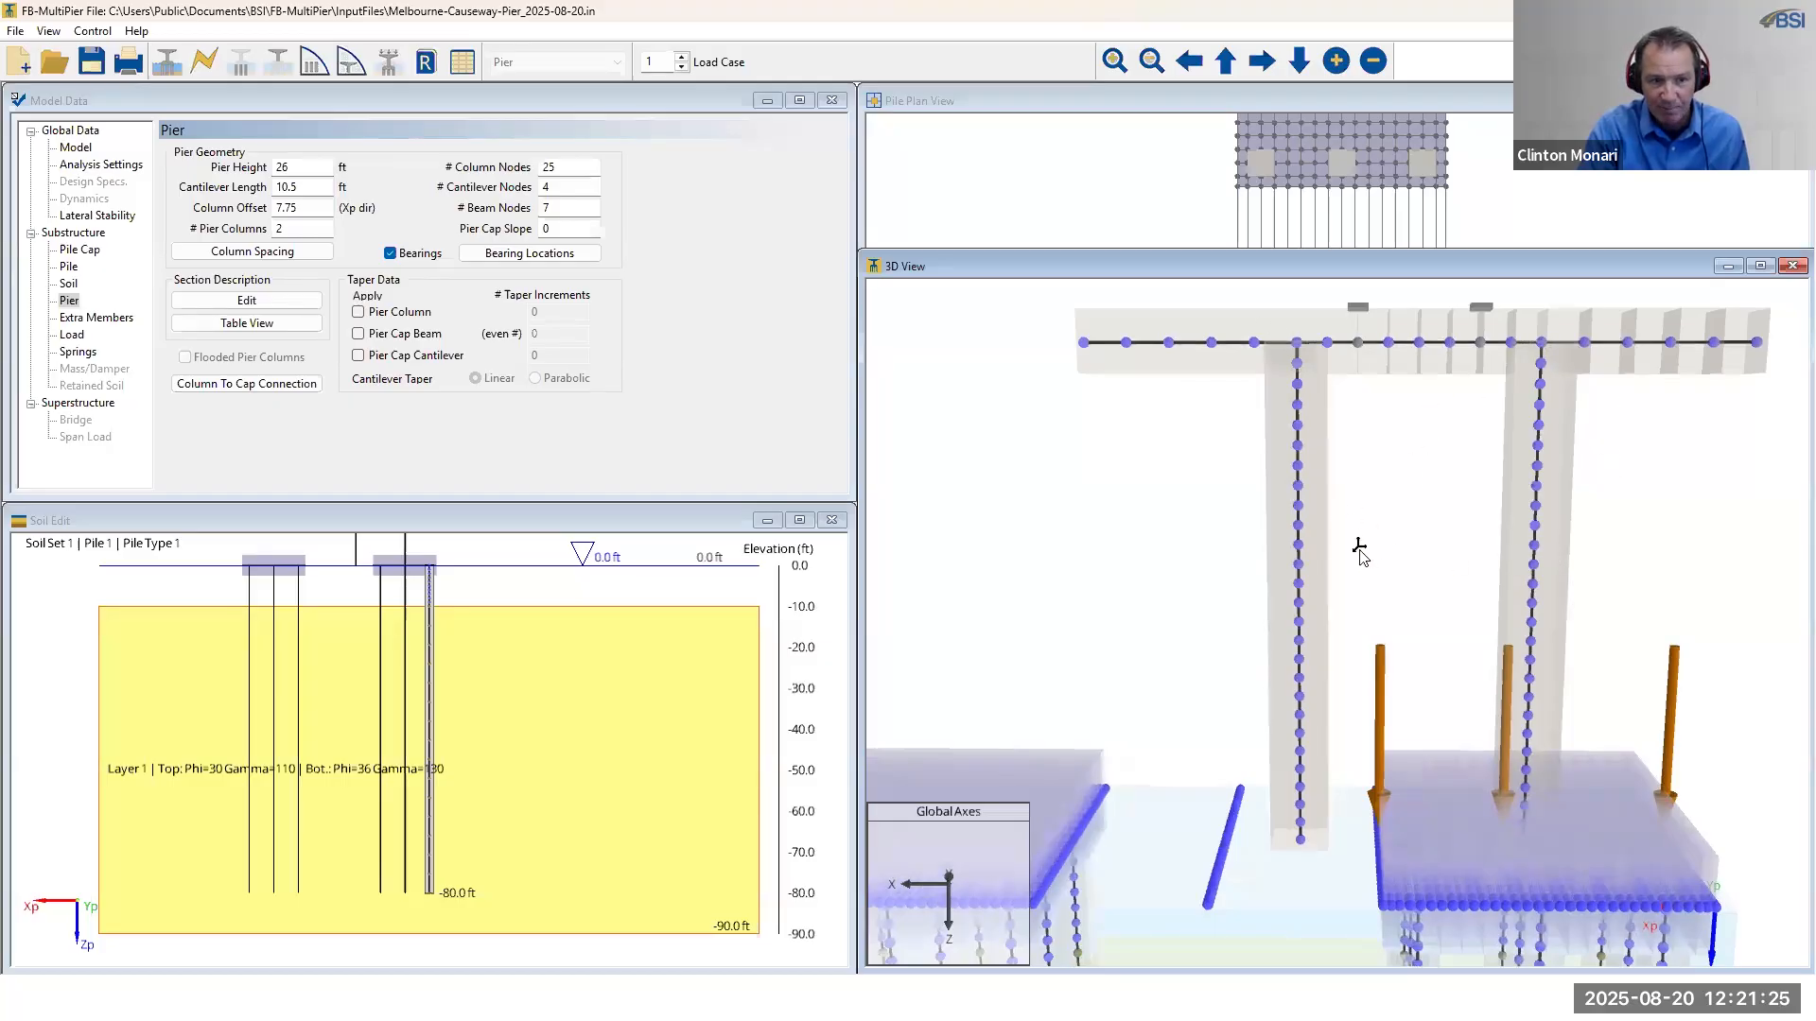
pyautogui.moveTo(1212, 610); pyautogui.dragTo(1565, 681)
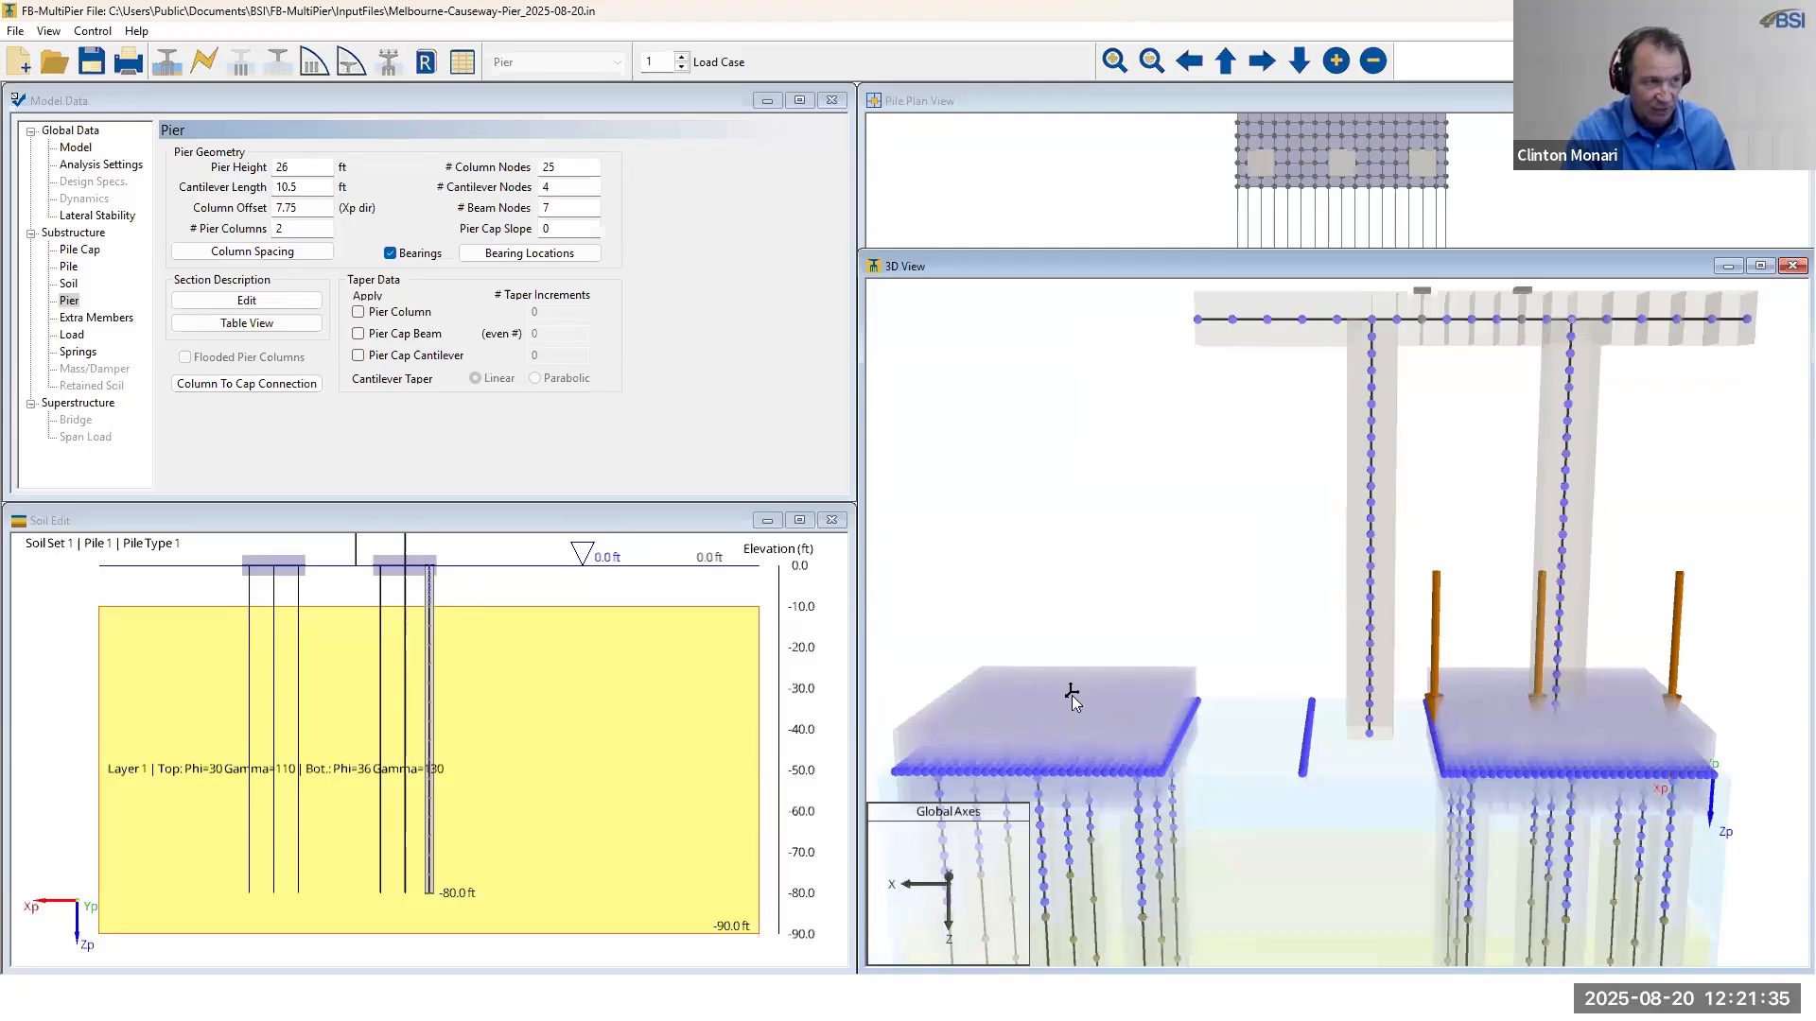
pyautogui.click(285, 256)
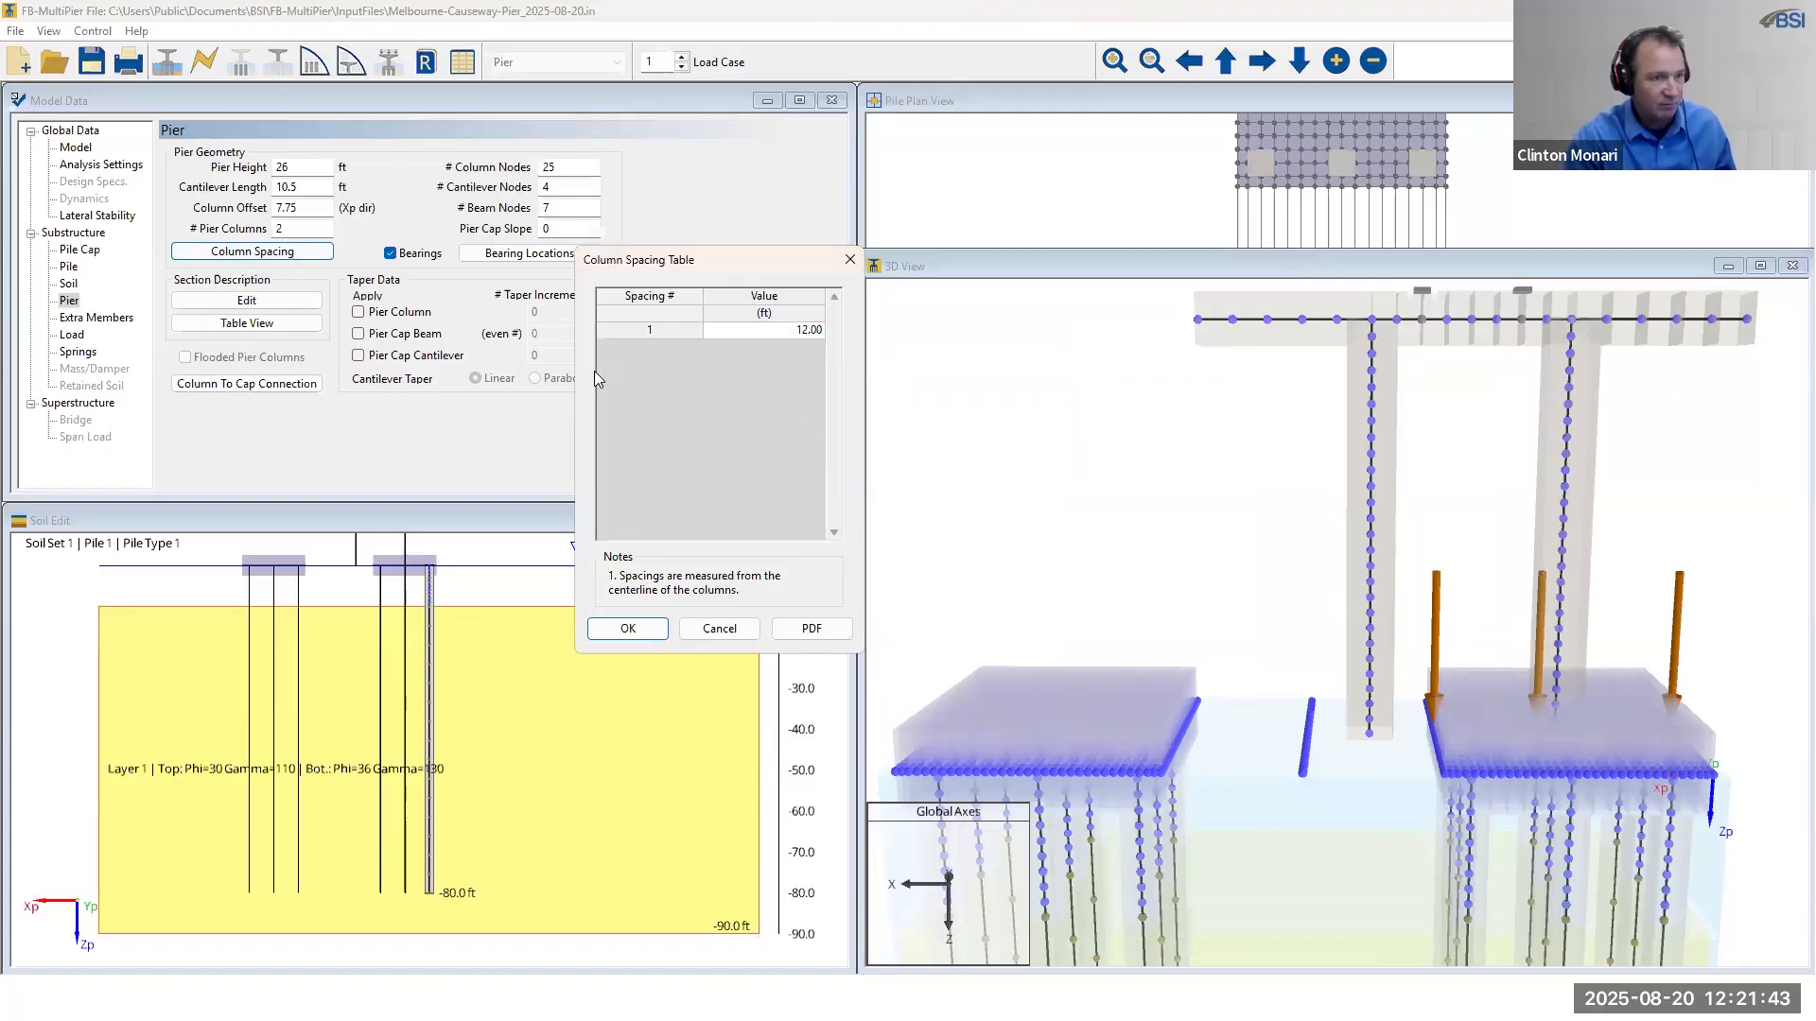
pyautogui.click(809, 330)
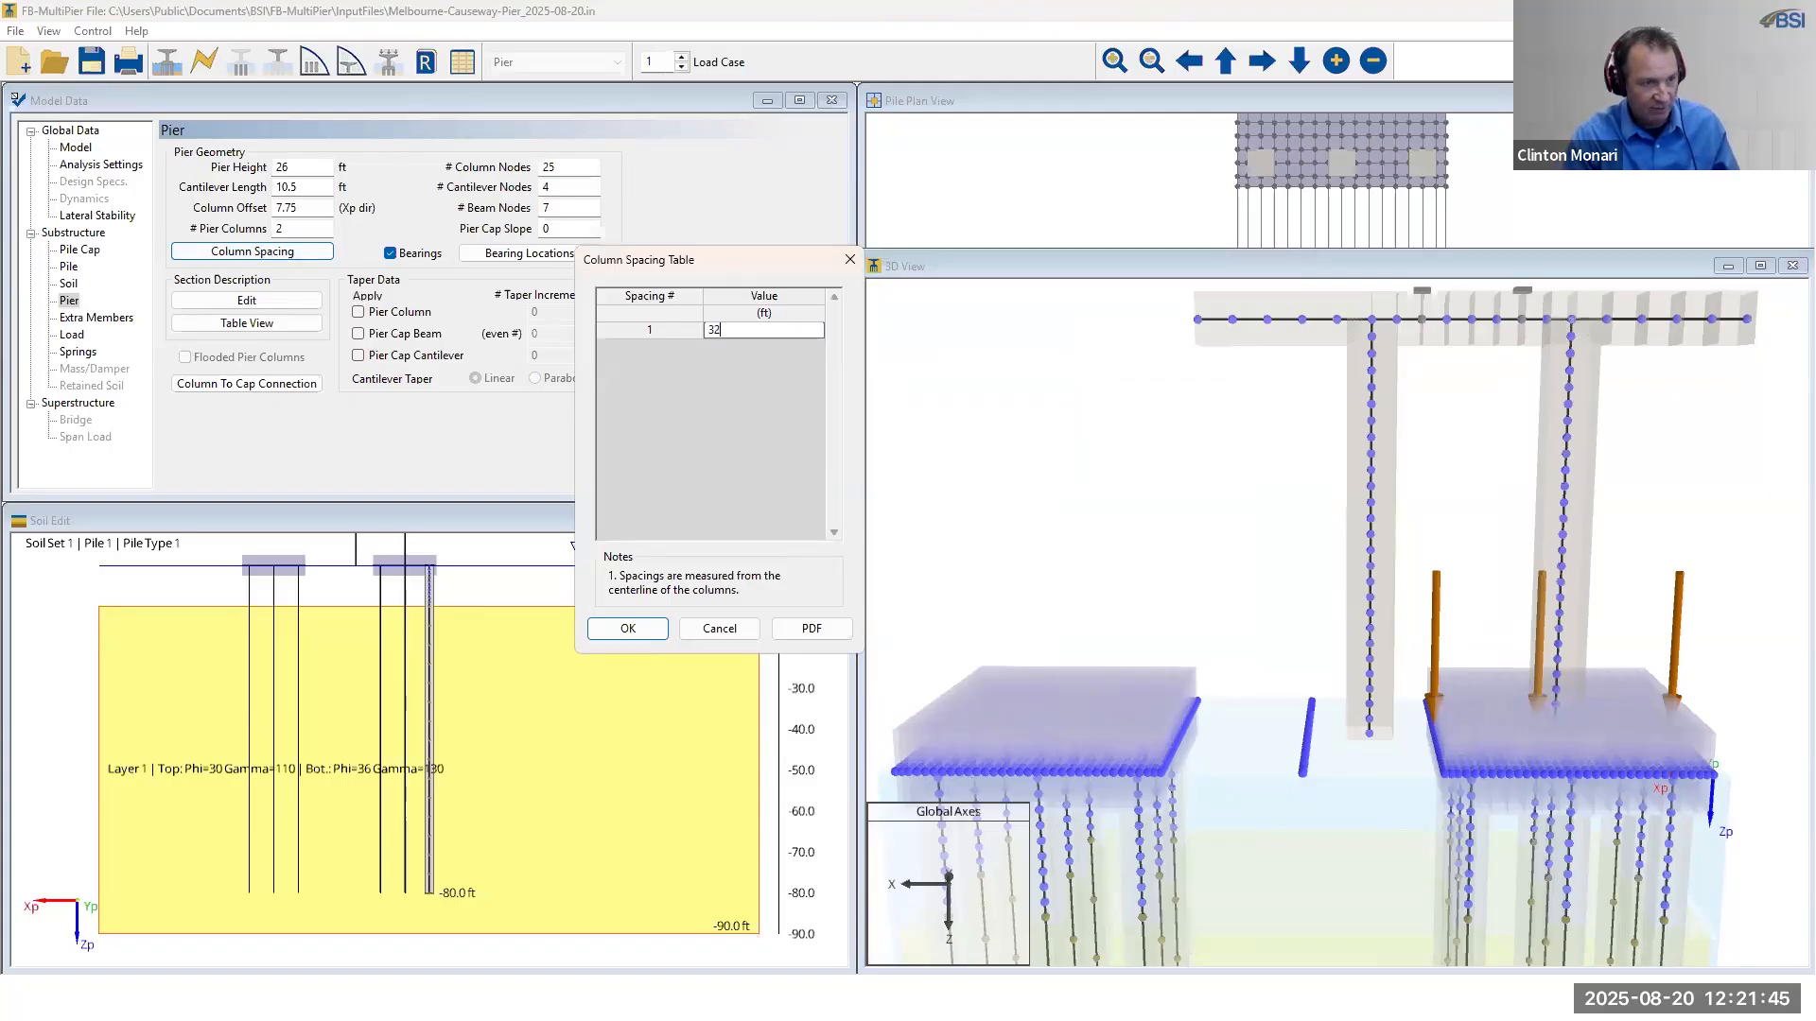
pyautogui.click(647, 632)
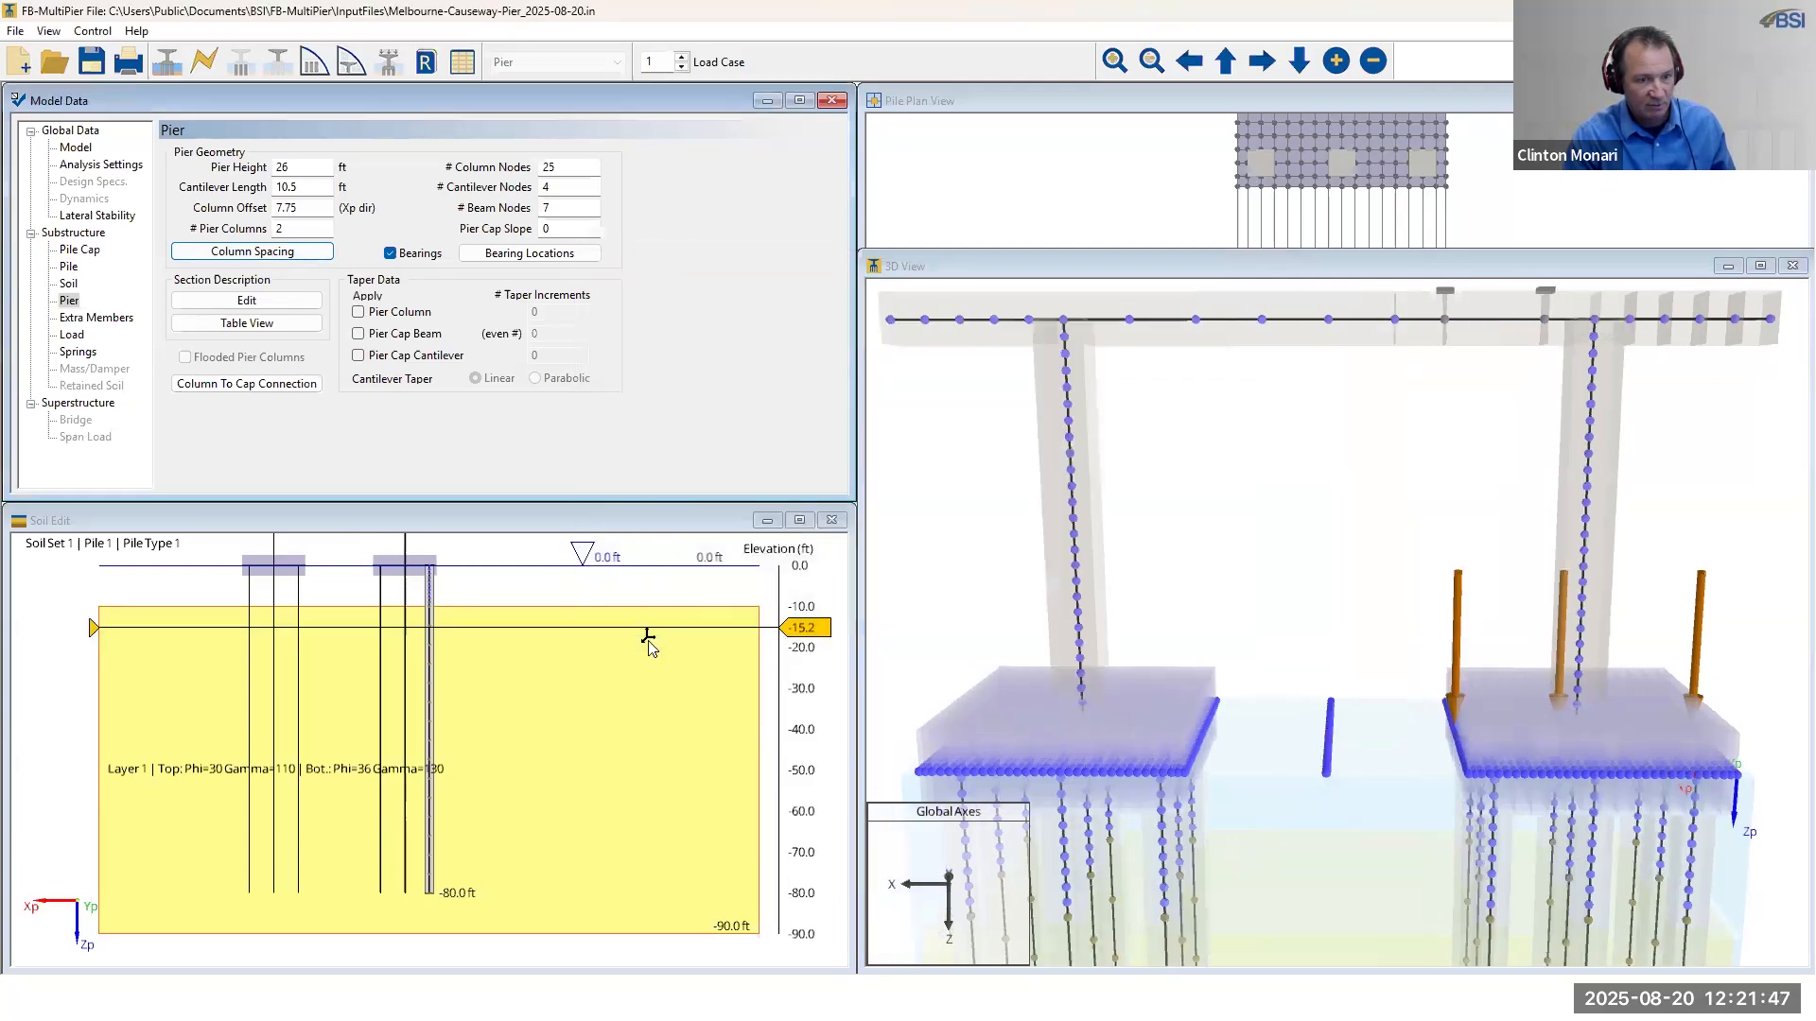
# - Examine the pier columns over both caps from several angles and switch the 3D model display to Thick View
pyautogui.click(1286, 624)
pyautogui.moveTo(1309, 647); pyautogui.dragTo(1309, 637)
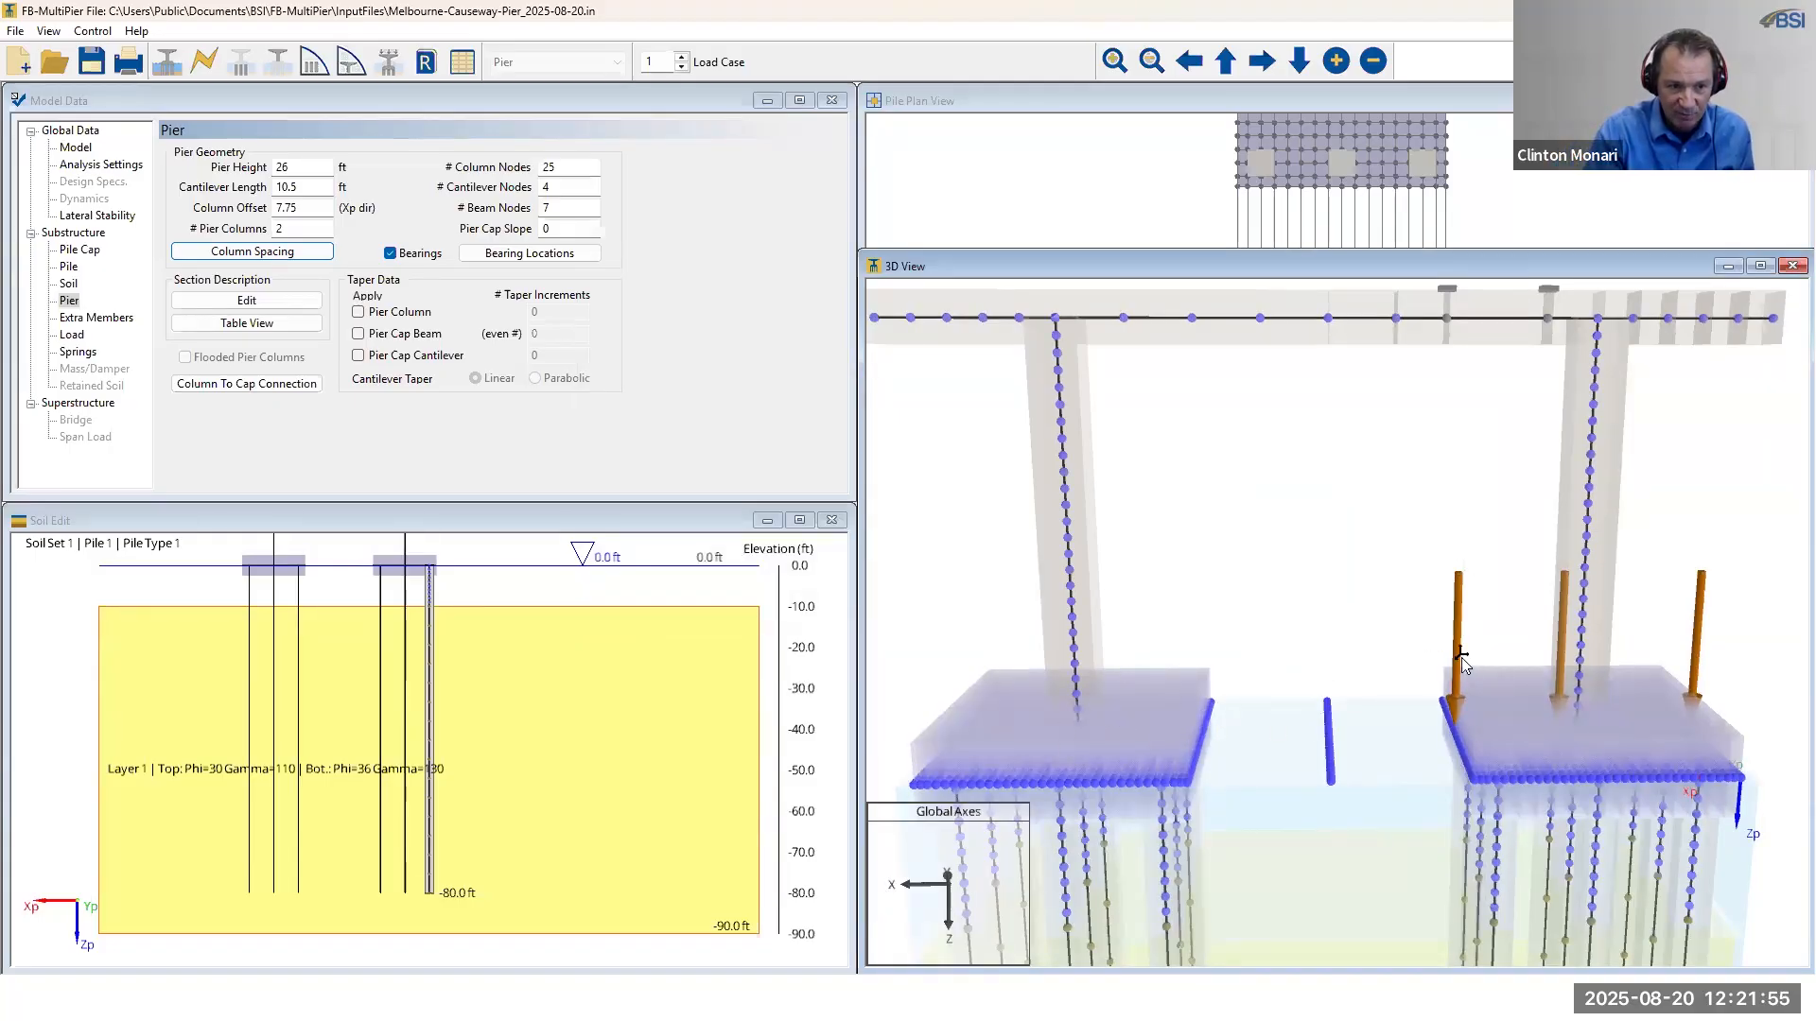
pyautogui.moveTo(1374, 628); pyautogui.dragTo(1371, 632)
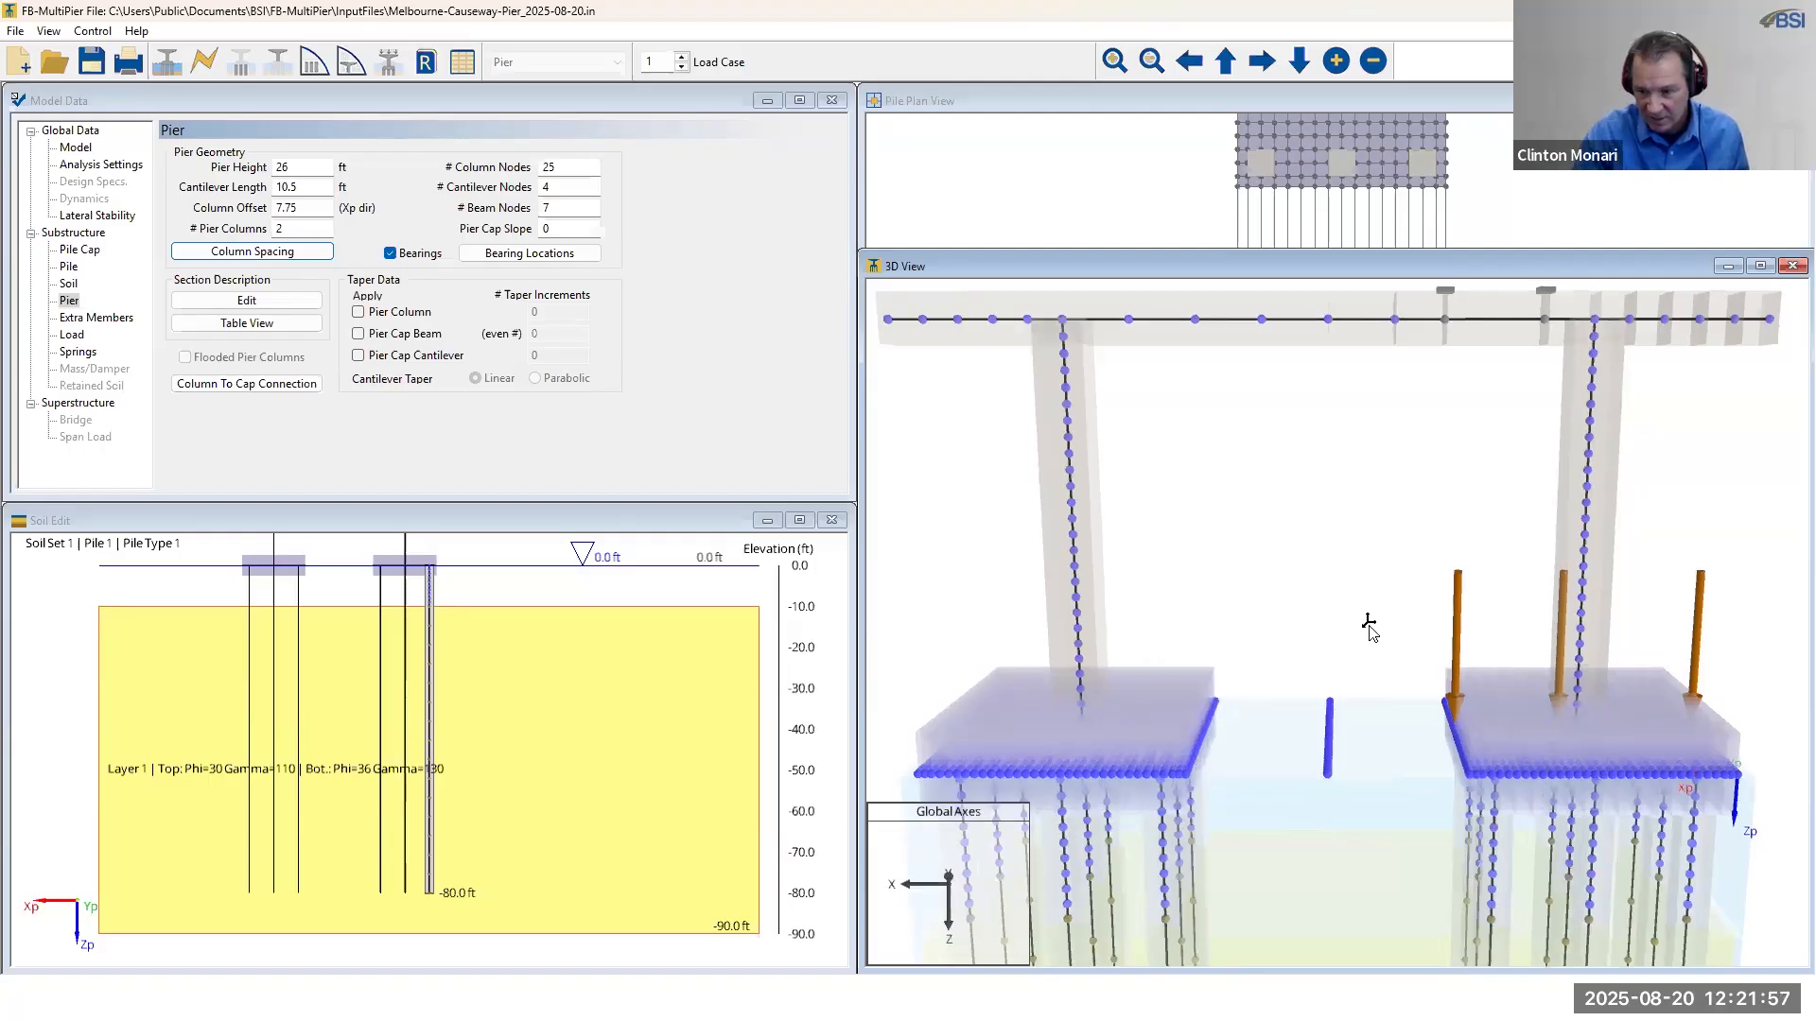
pyautogui.moveTo(1370, 628); pyautogui.dragTo(1472, 610)
pyautogui.scroll(-3, 1455, 535)
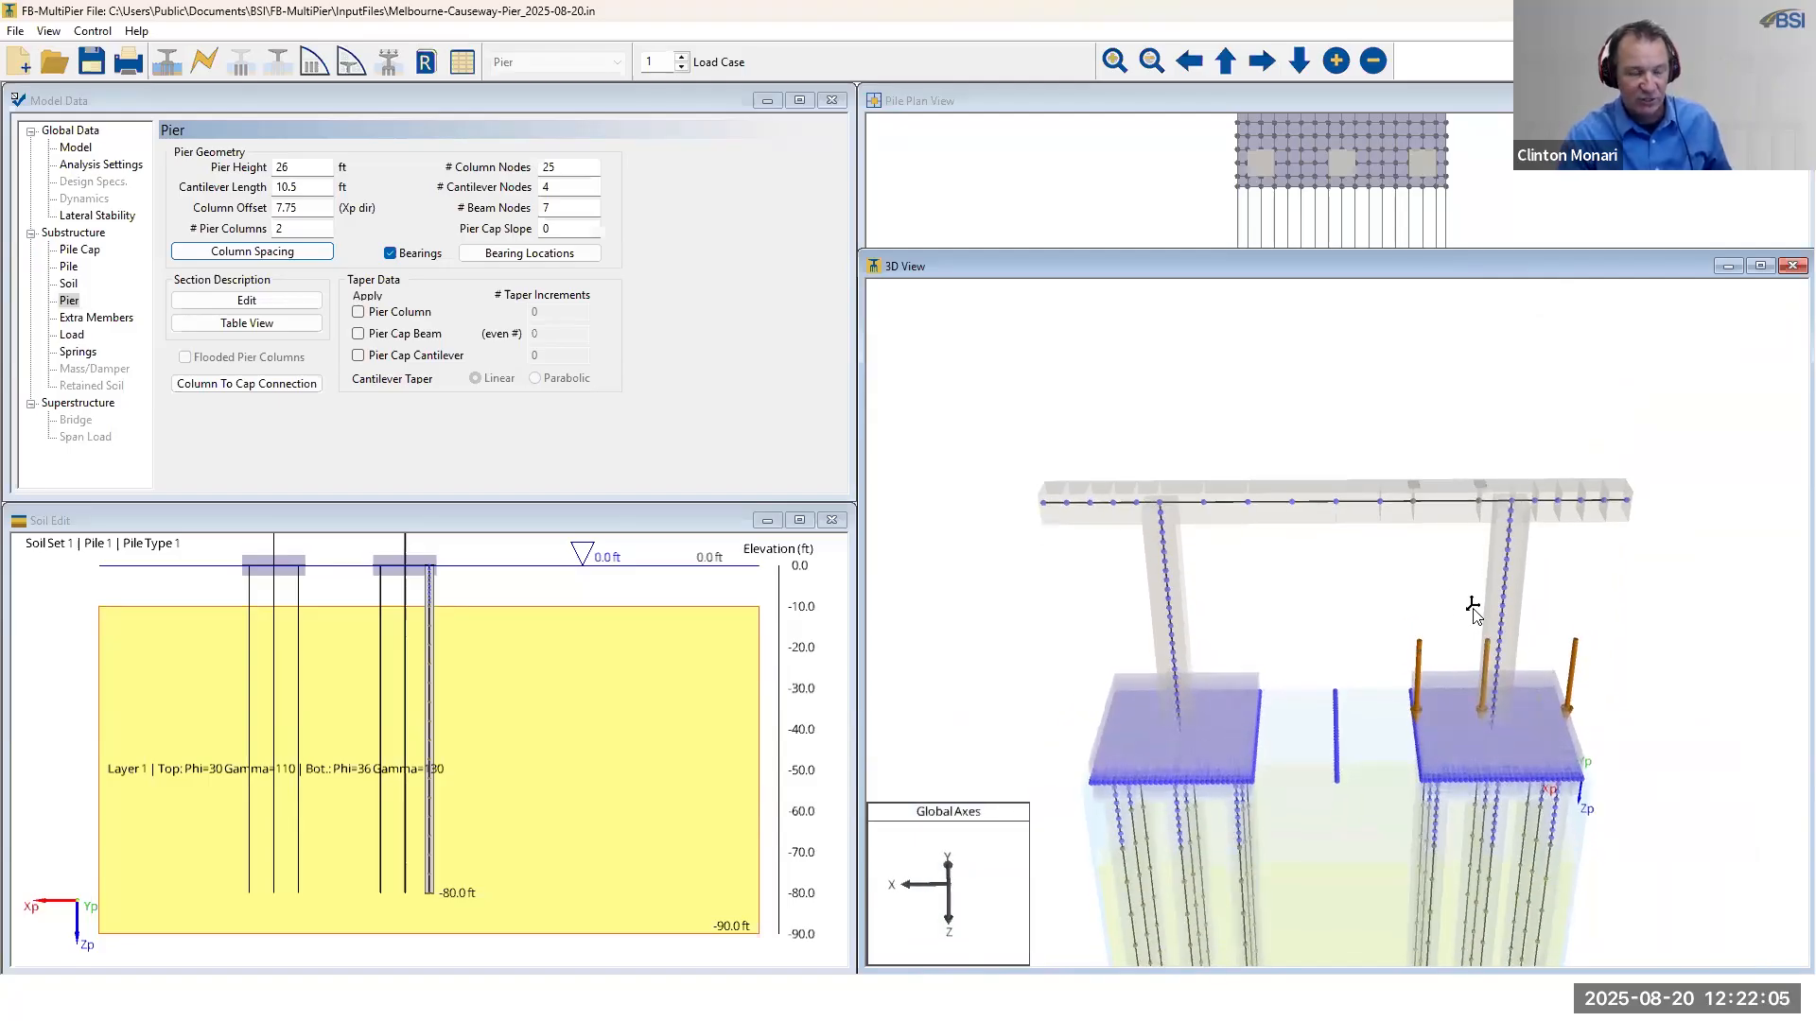
pyautogui.moveTo(1473, 610)
pyautogui.mouseDown()
pyautogui.moveTo(1499, 632)
pyautogui.moveTo(1501, 612)
pyautogui.mouseUp()
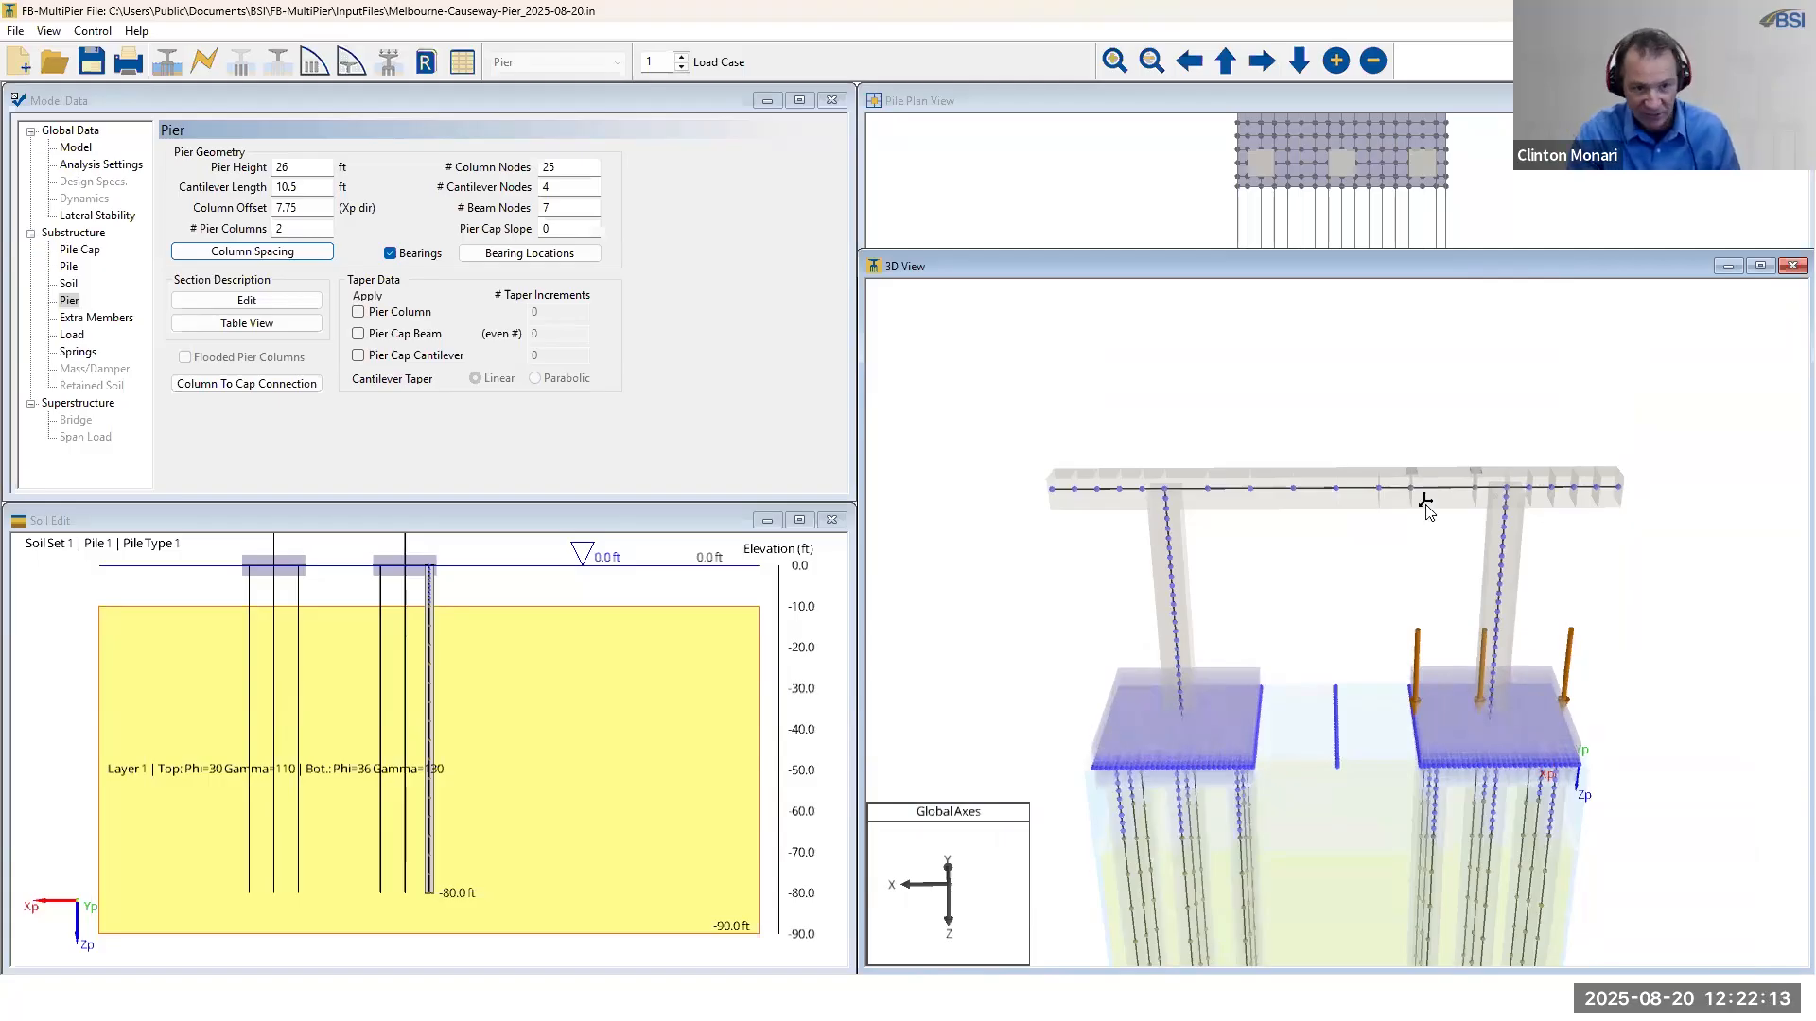
pyautogui.moveTo(1431, 579); pyautogui.dragTo(1135, 689)
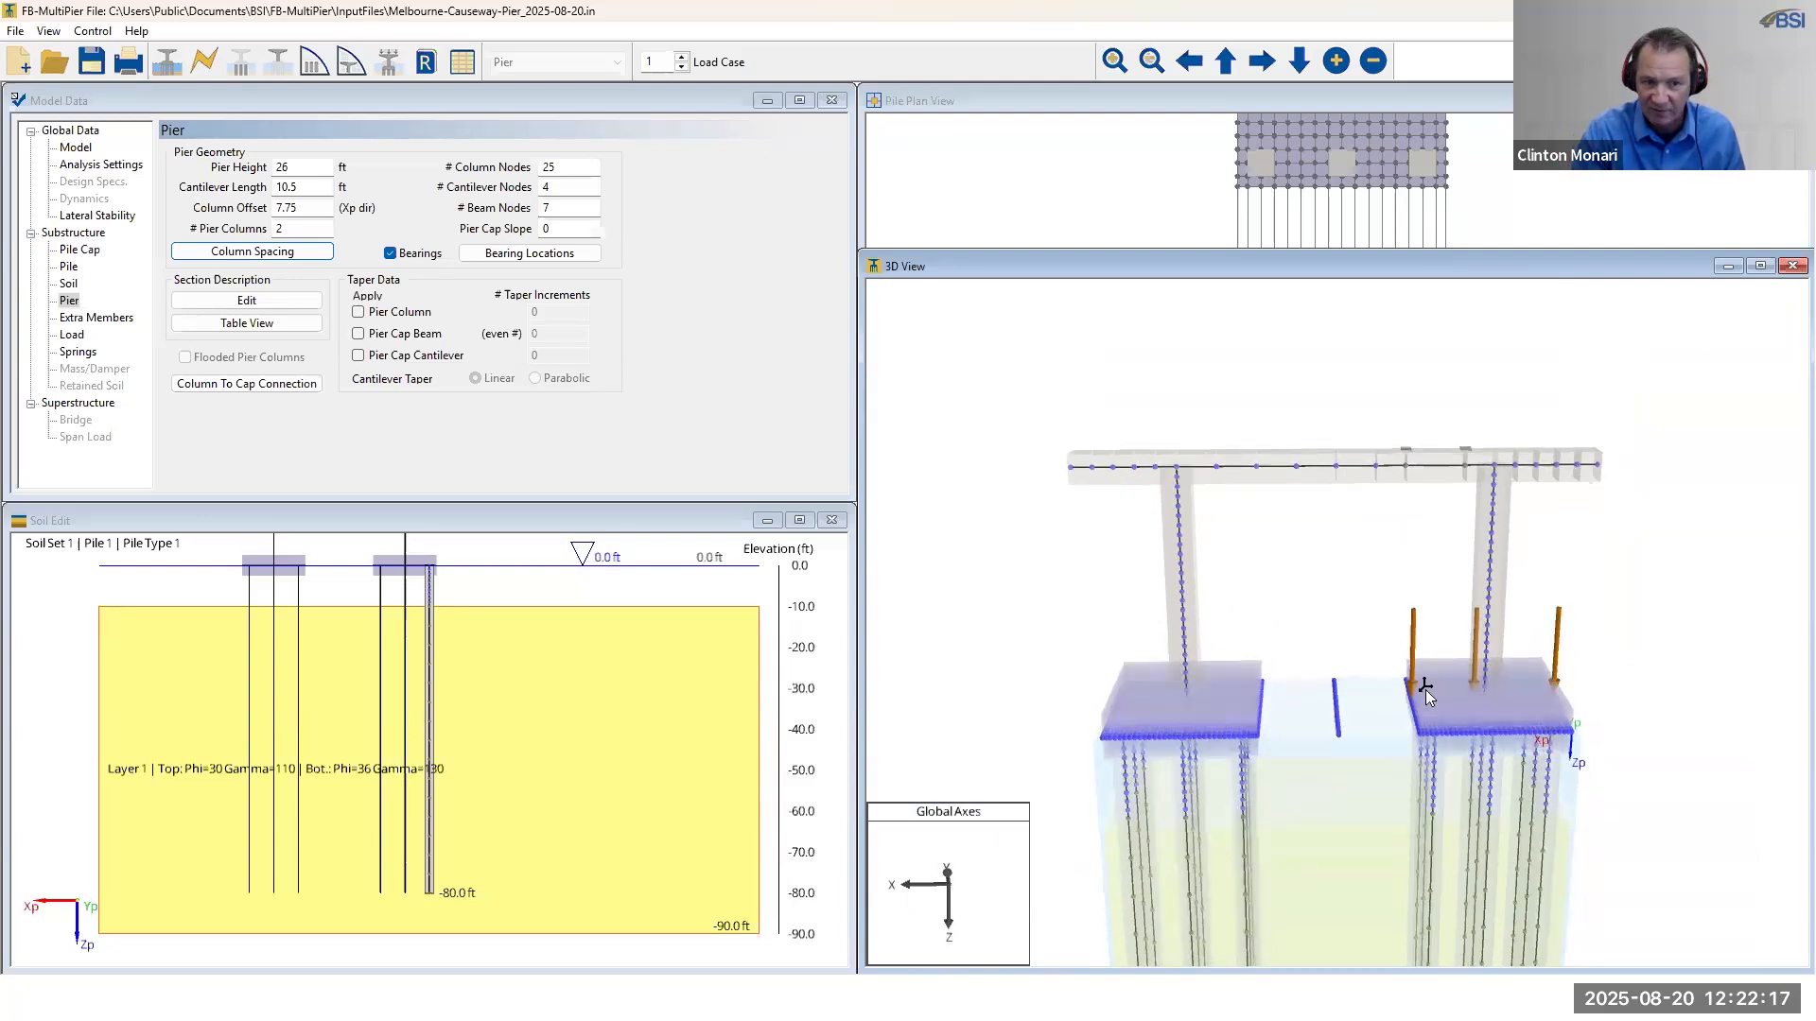
pyautogui.moveTo(1390, 579); pyautogui.dragTo(1444, 610)
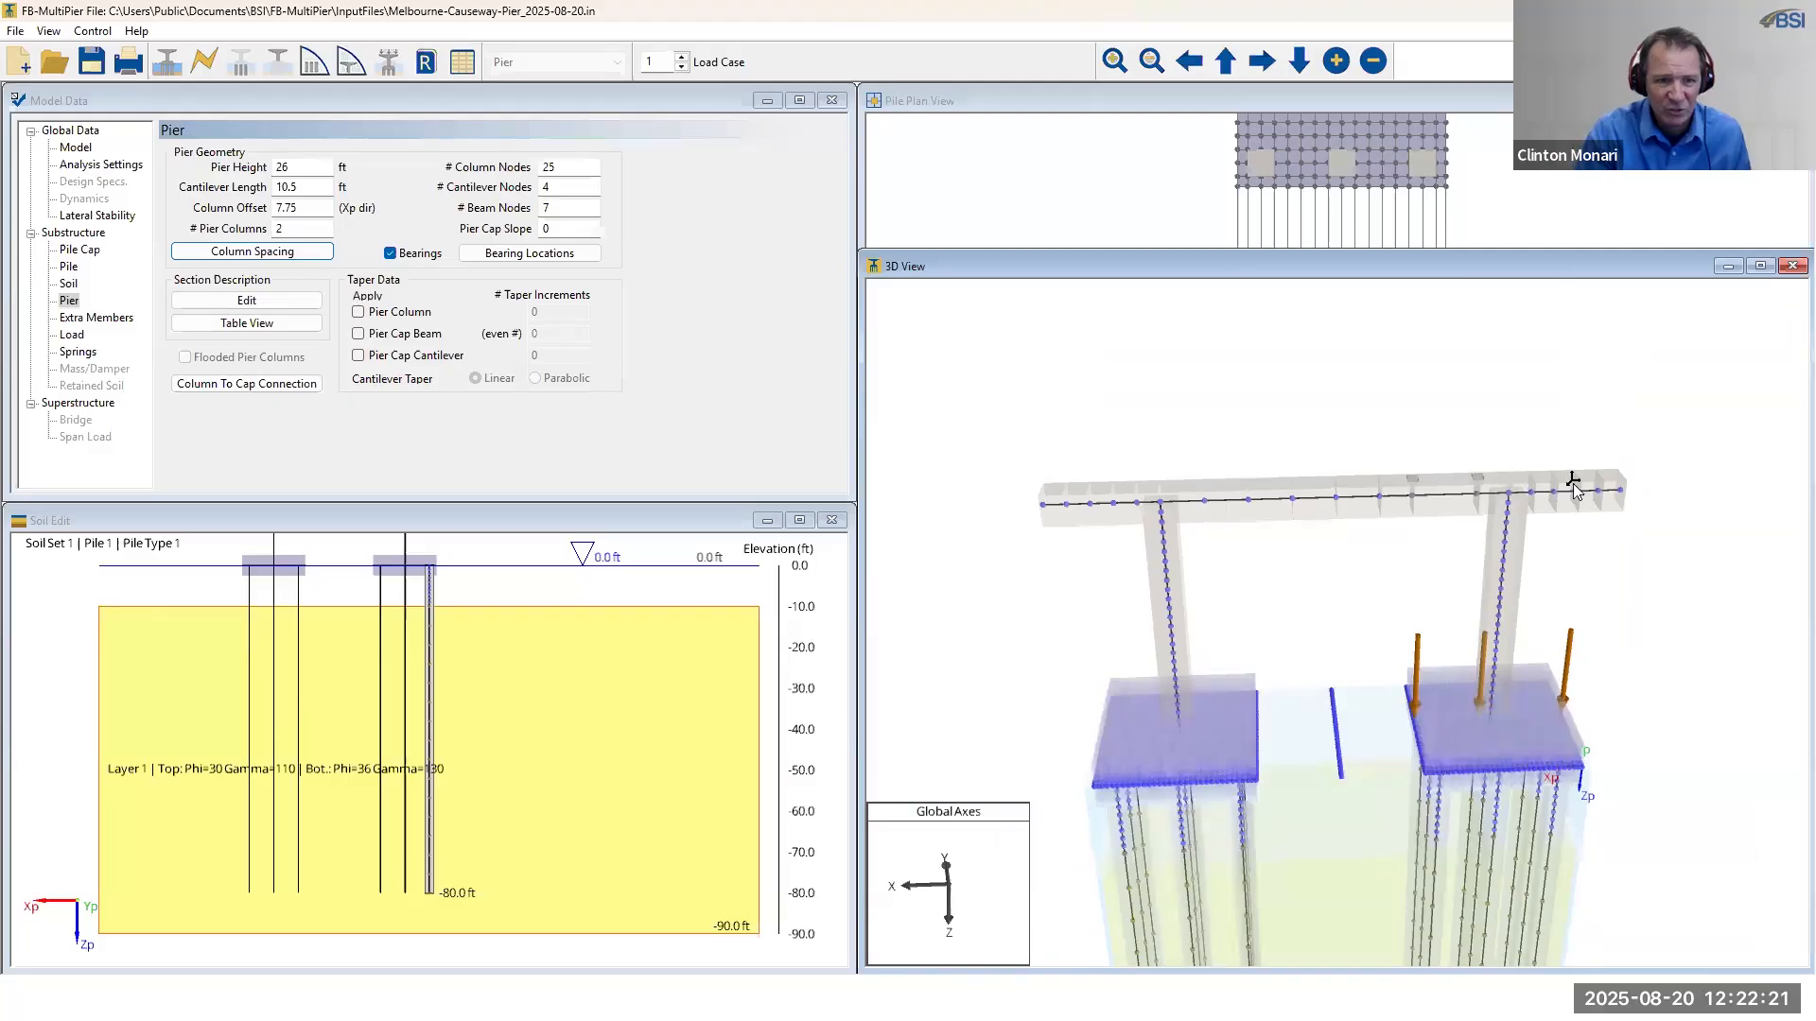
pyautogui.moveTo(1587, 579); pyautogui.dragTo(1532, 549)
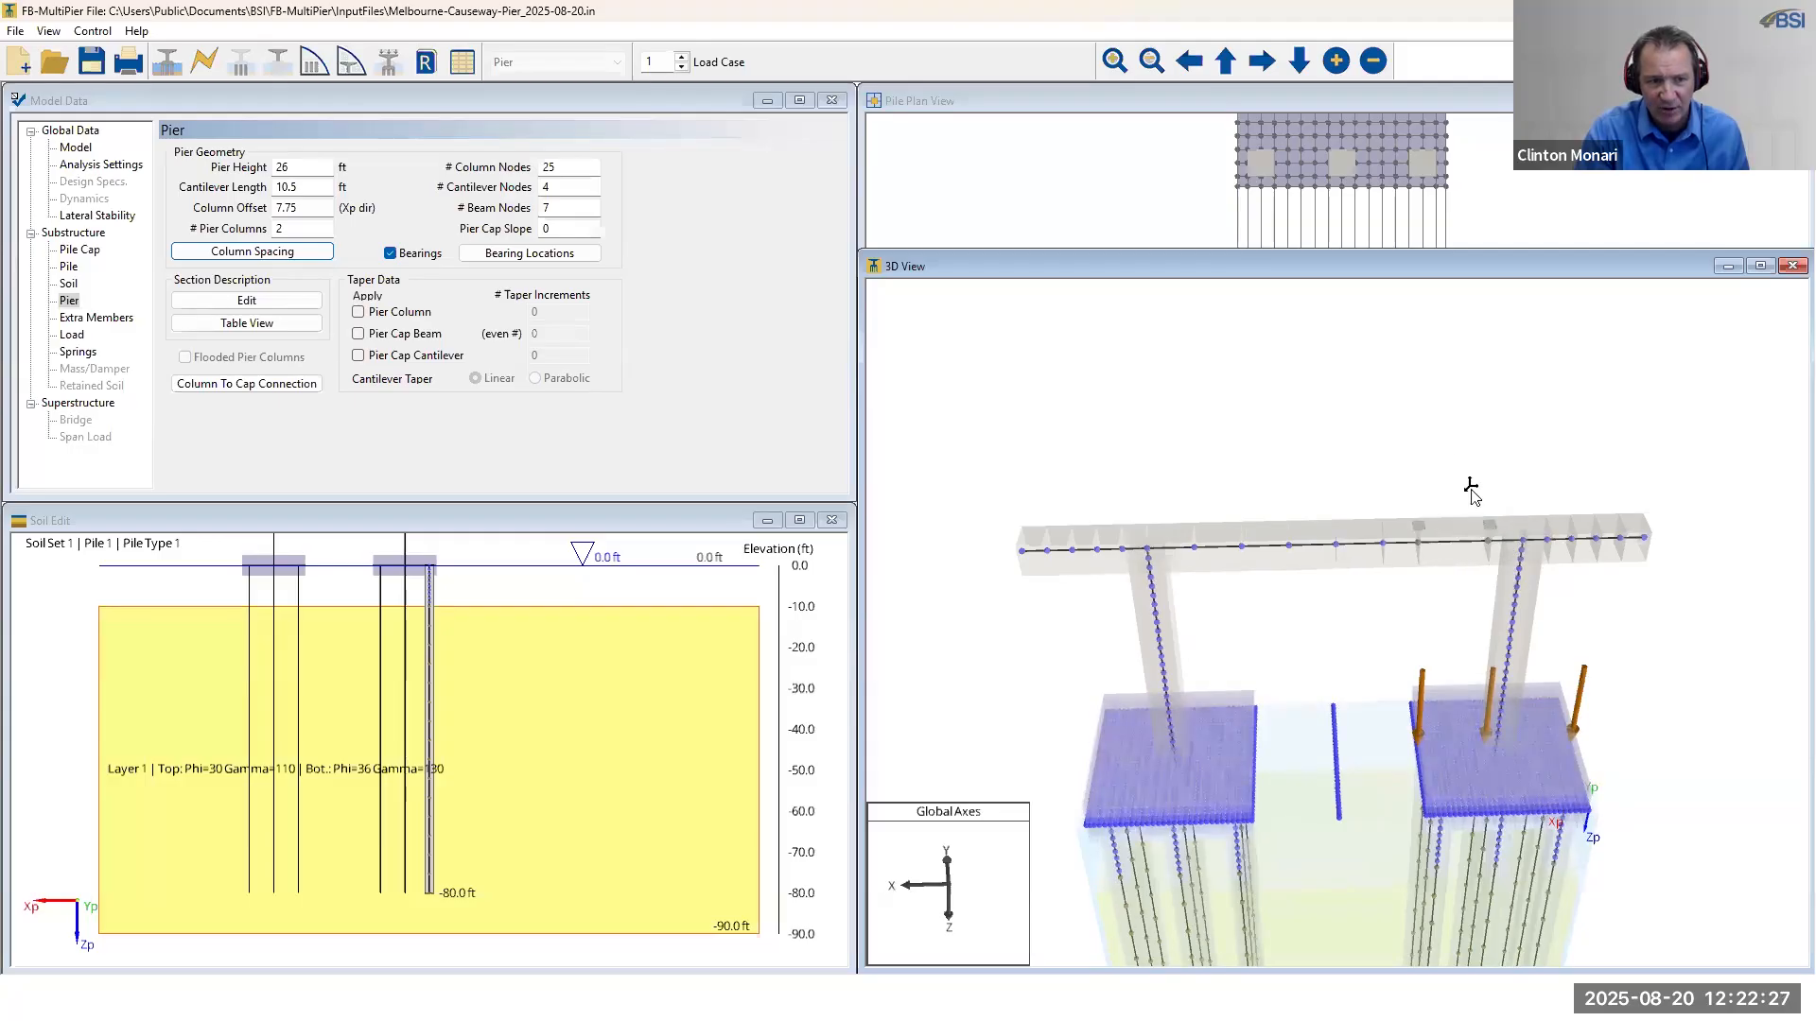
pyautogui.rightClick(1418, 431)
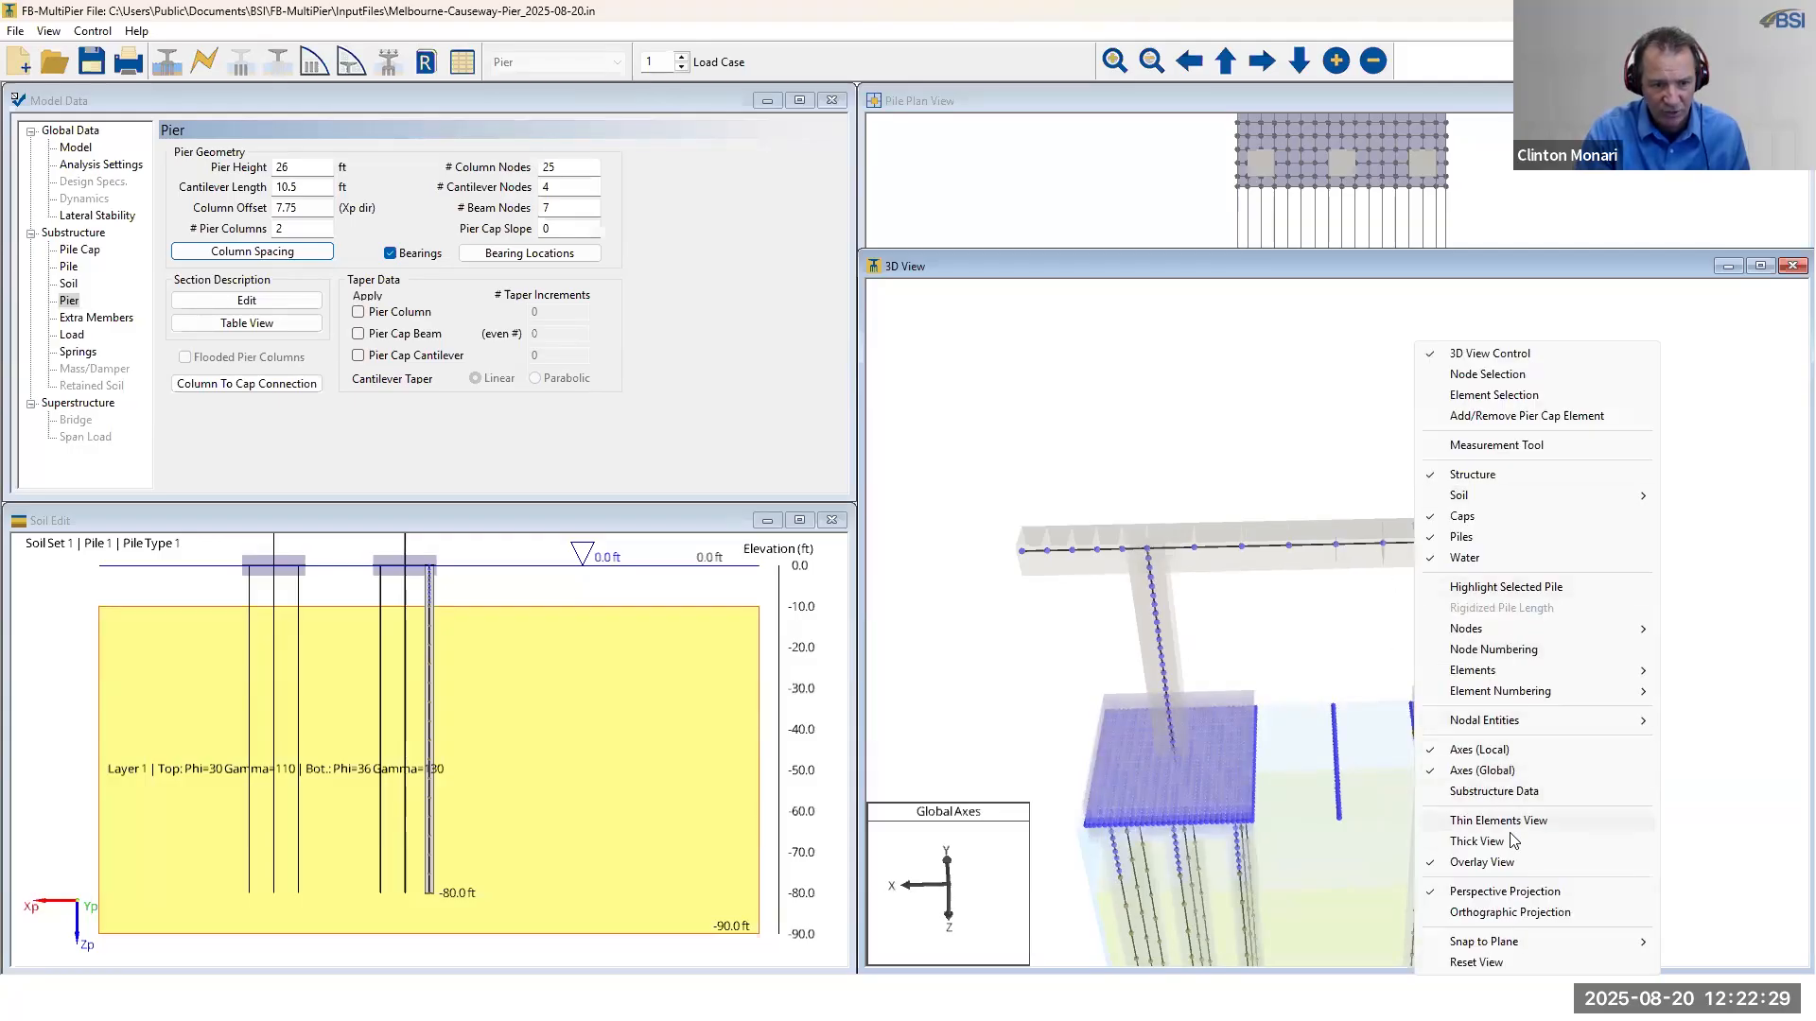
pyautogui.click(1513, 841)
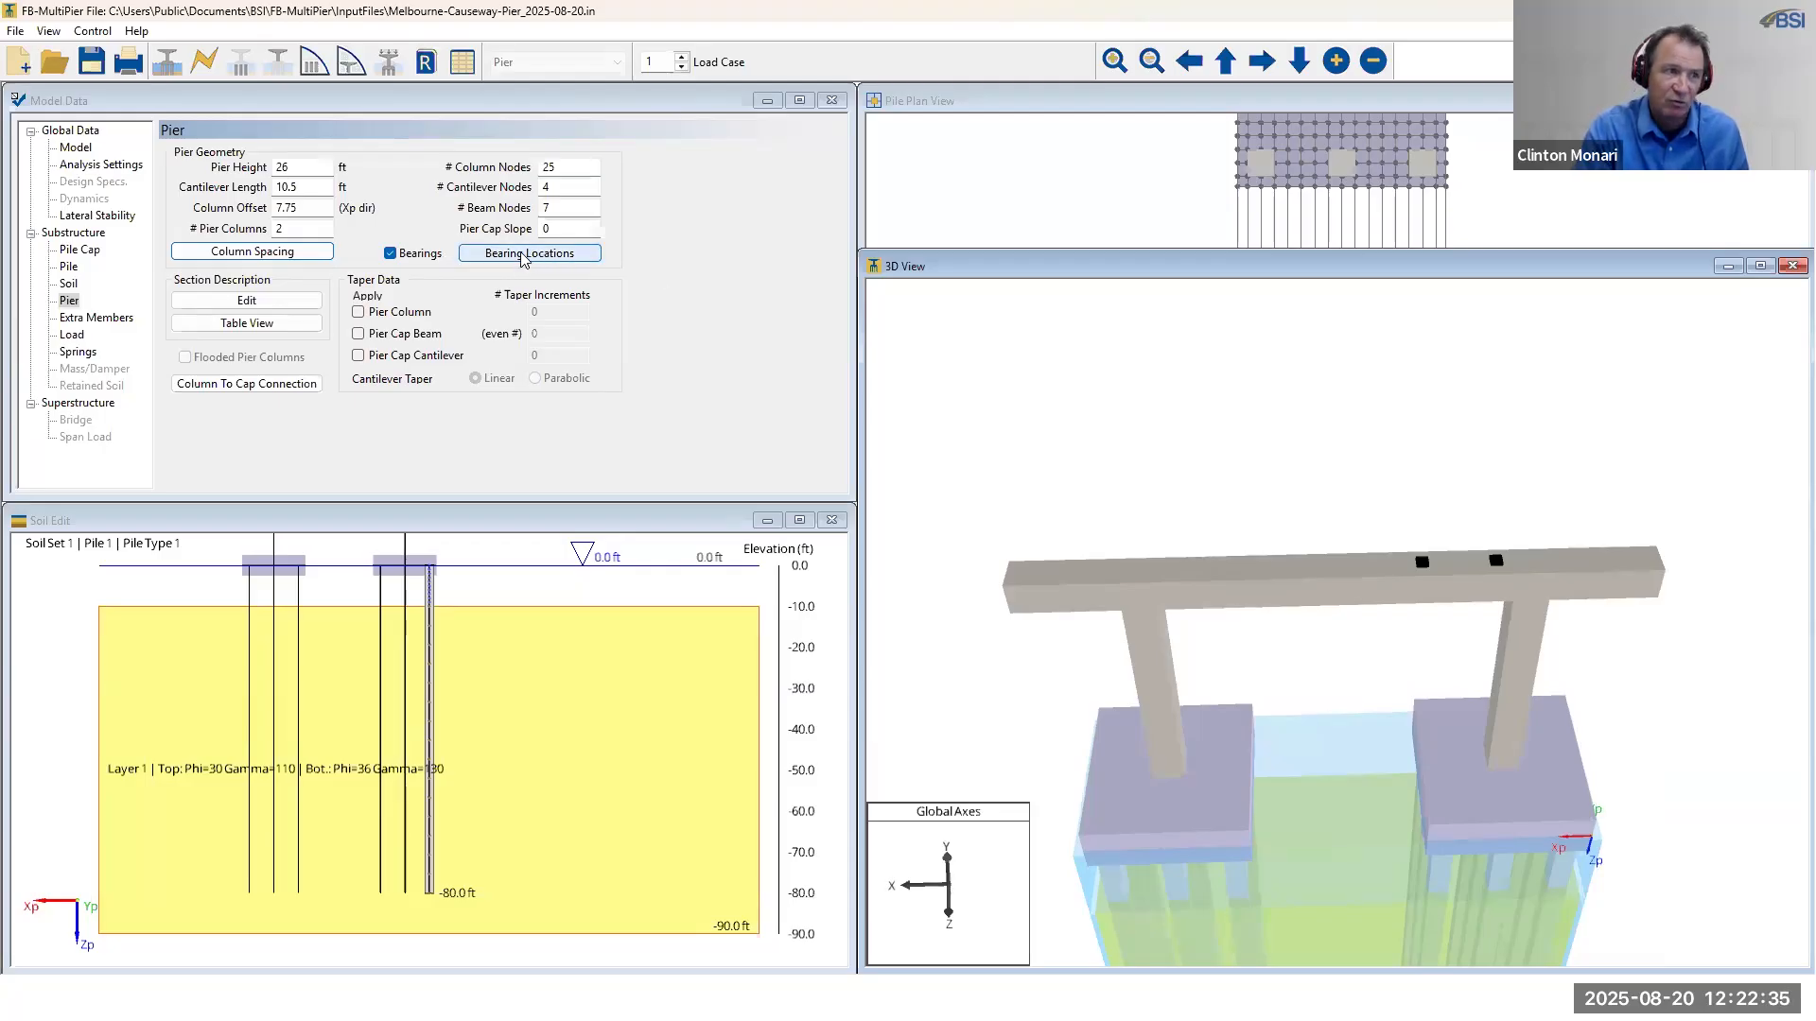
# - Open the pier's bearing locations and choose variable bearing spacing with a two-row layout
pyautogui.click(560, 258)
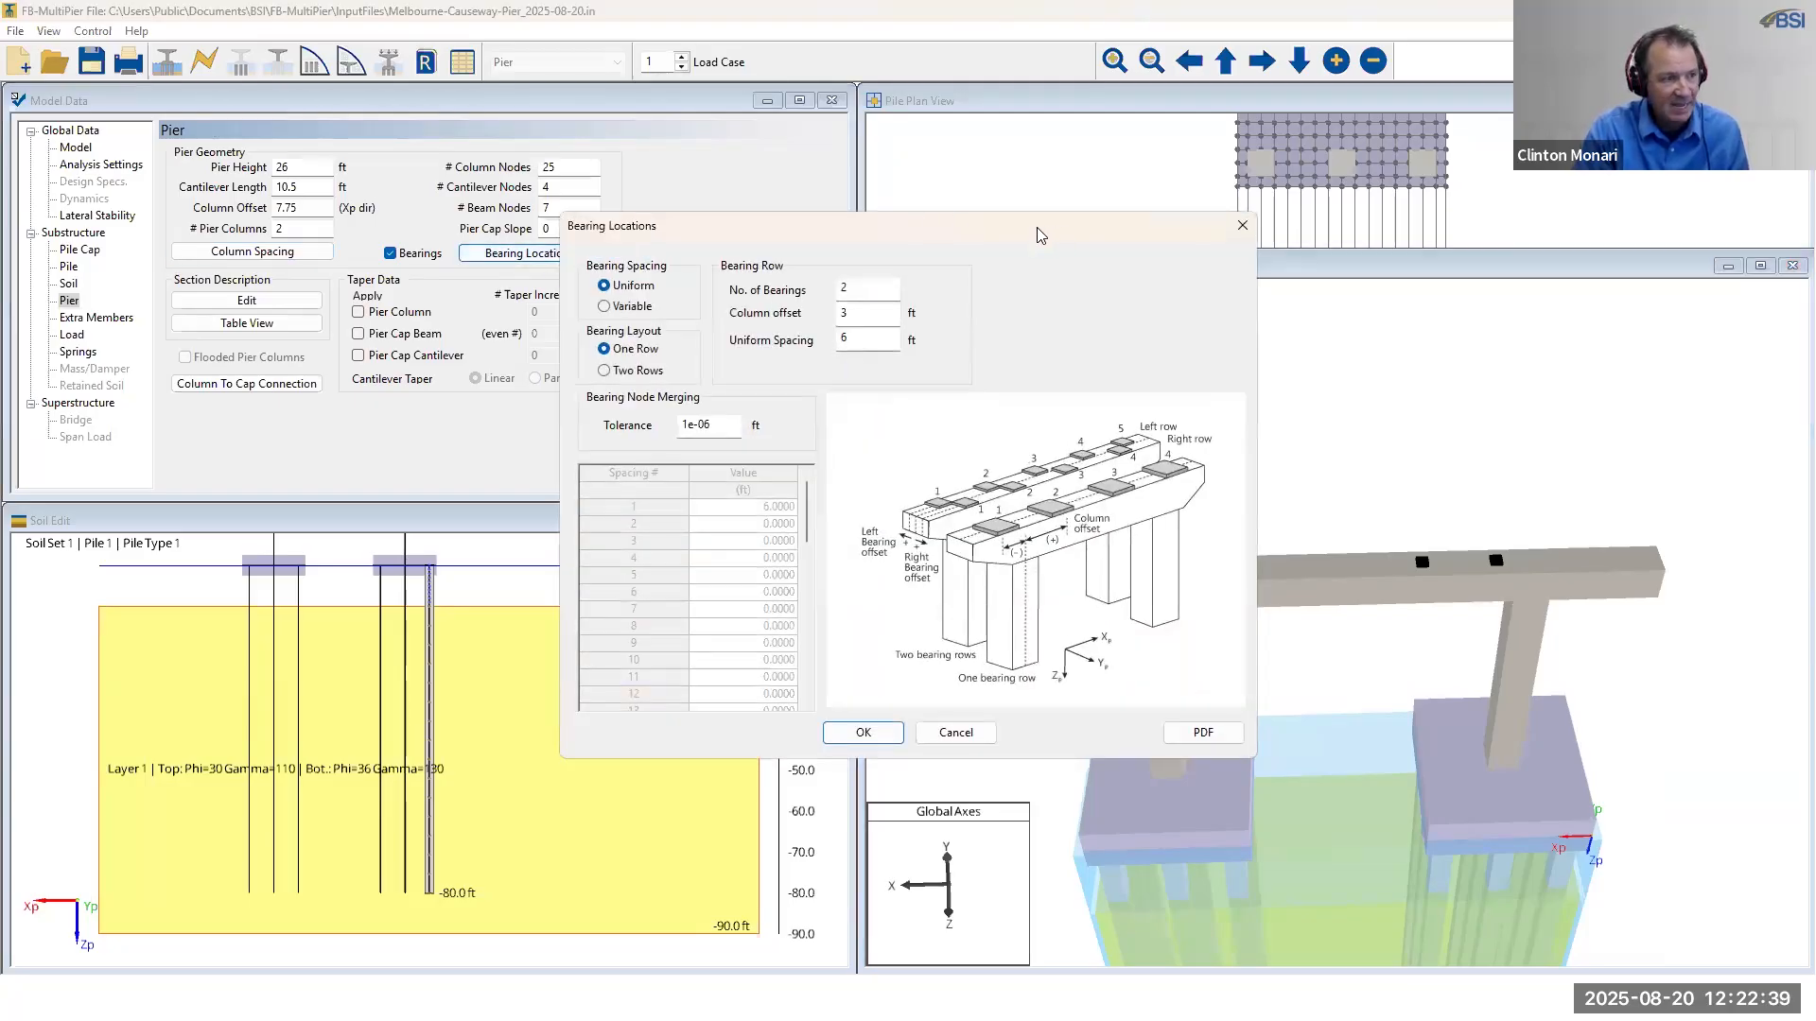
pyautogui.moveTo(1037, 235); pyautogui.dragTo(563, 388)
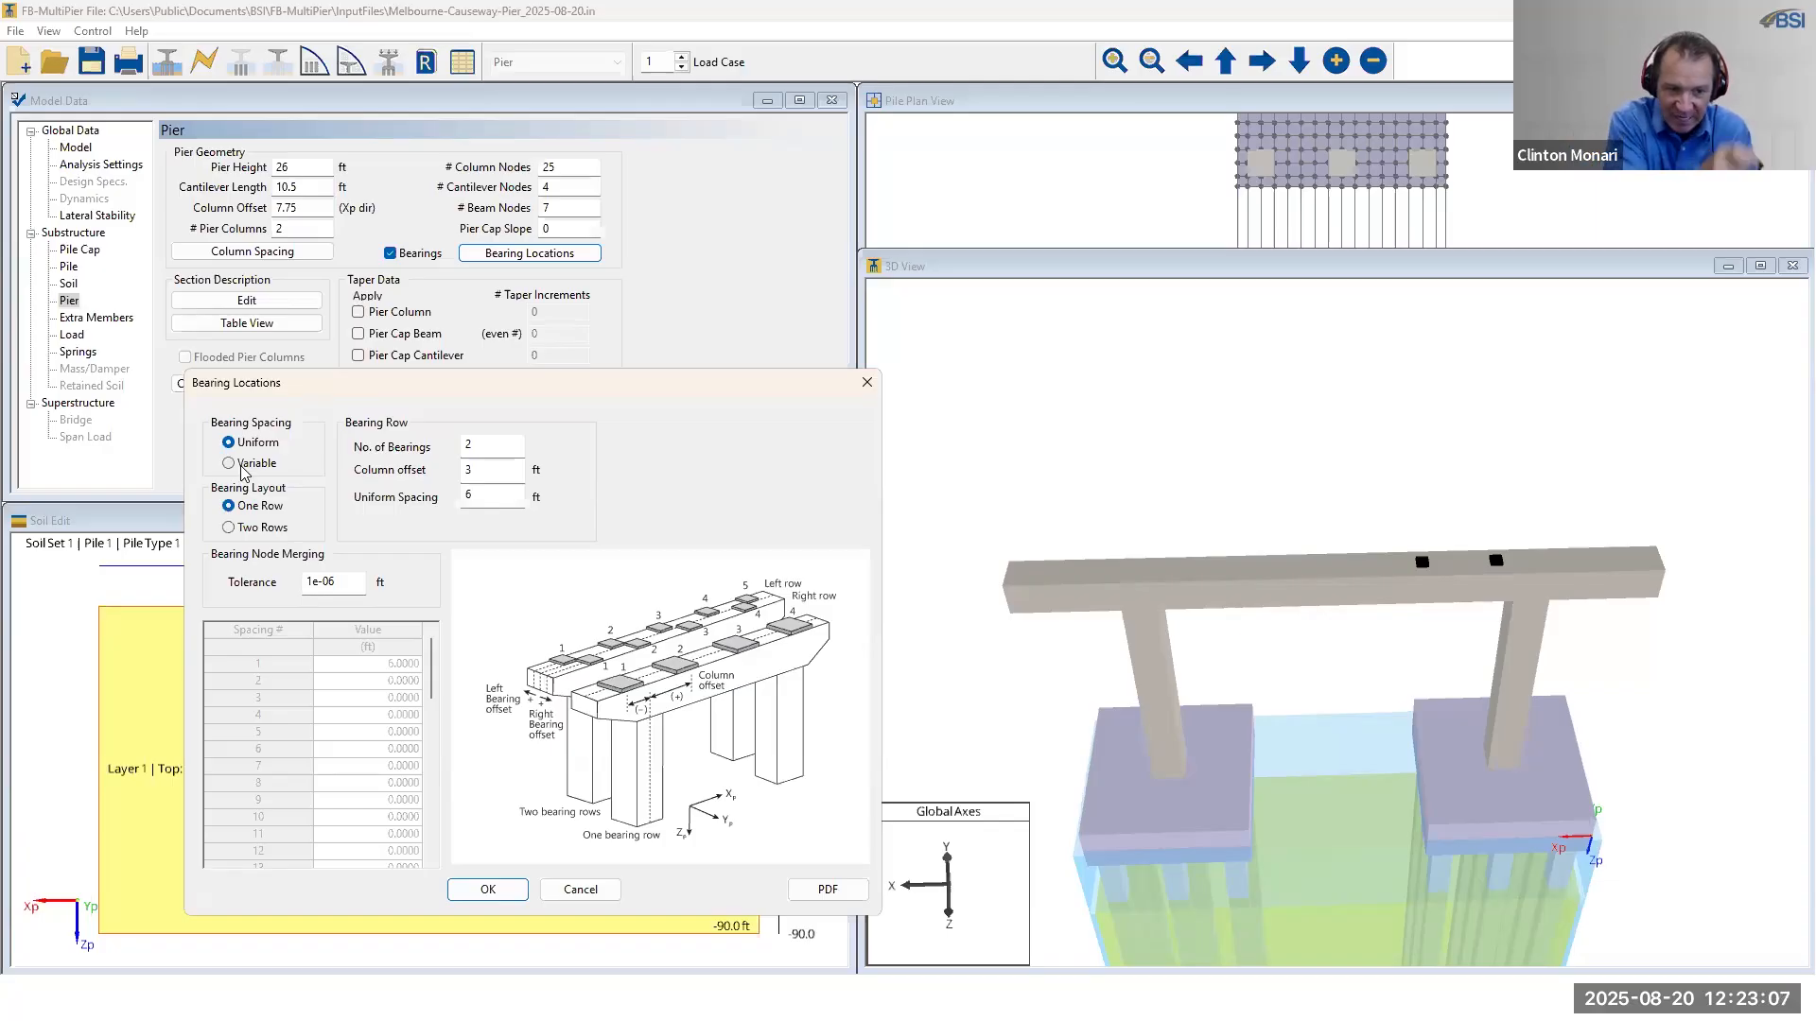
pyautogui.click(230, 463)
pyautogui.moveTo(423, 391); pyautogui.dragTo(423, 379)
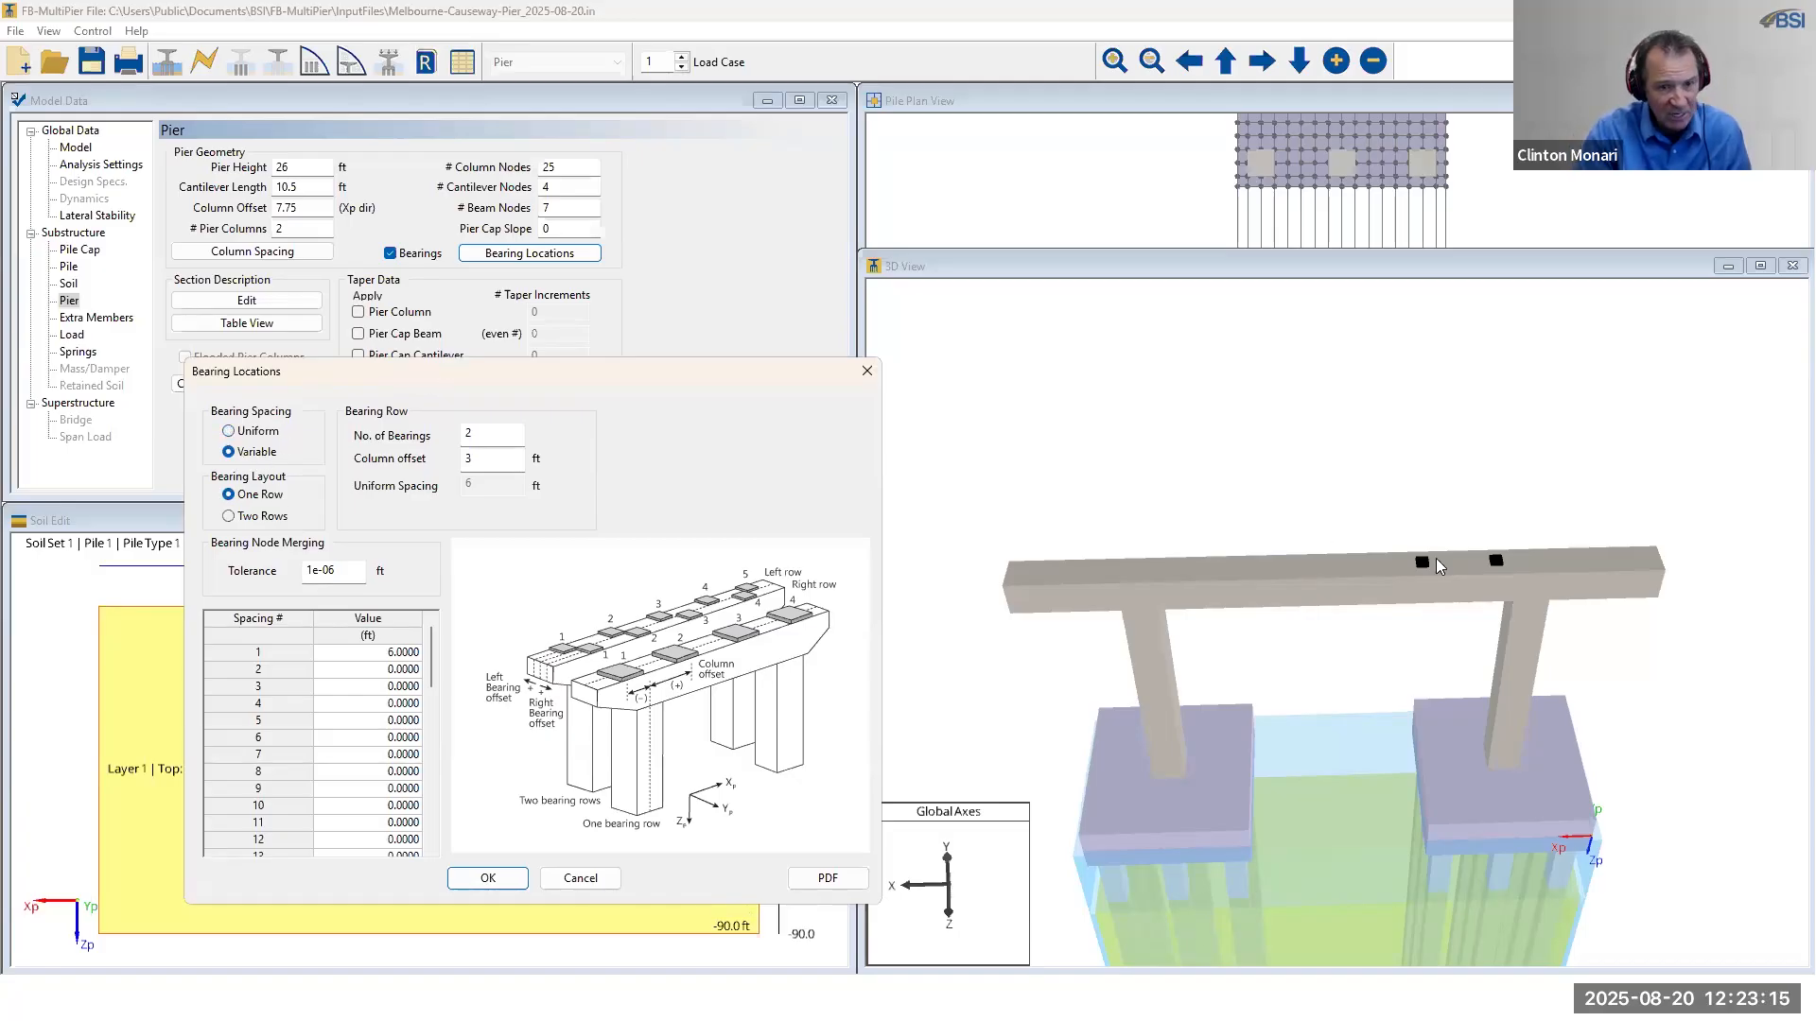
pyautogui.click(230, 518)
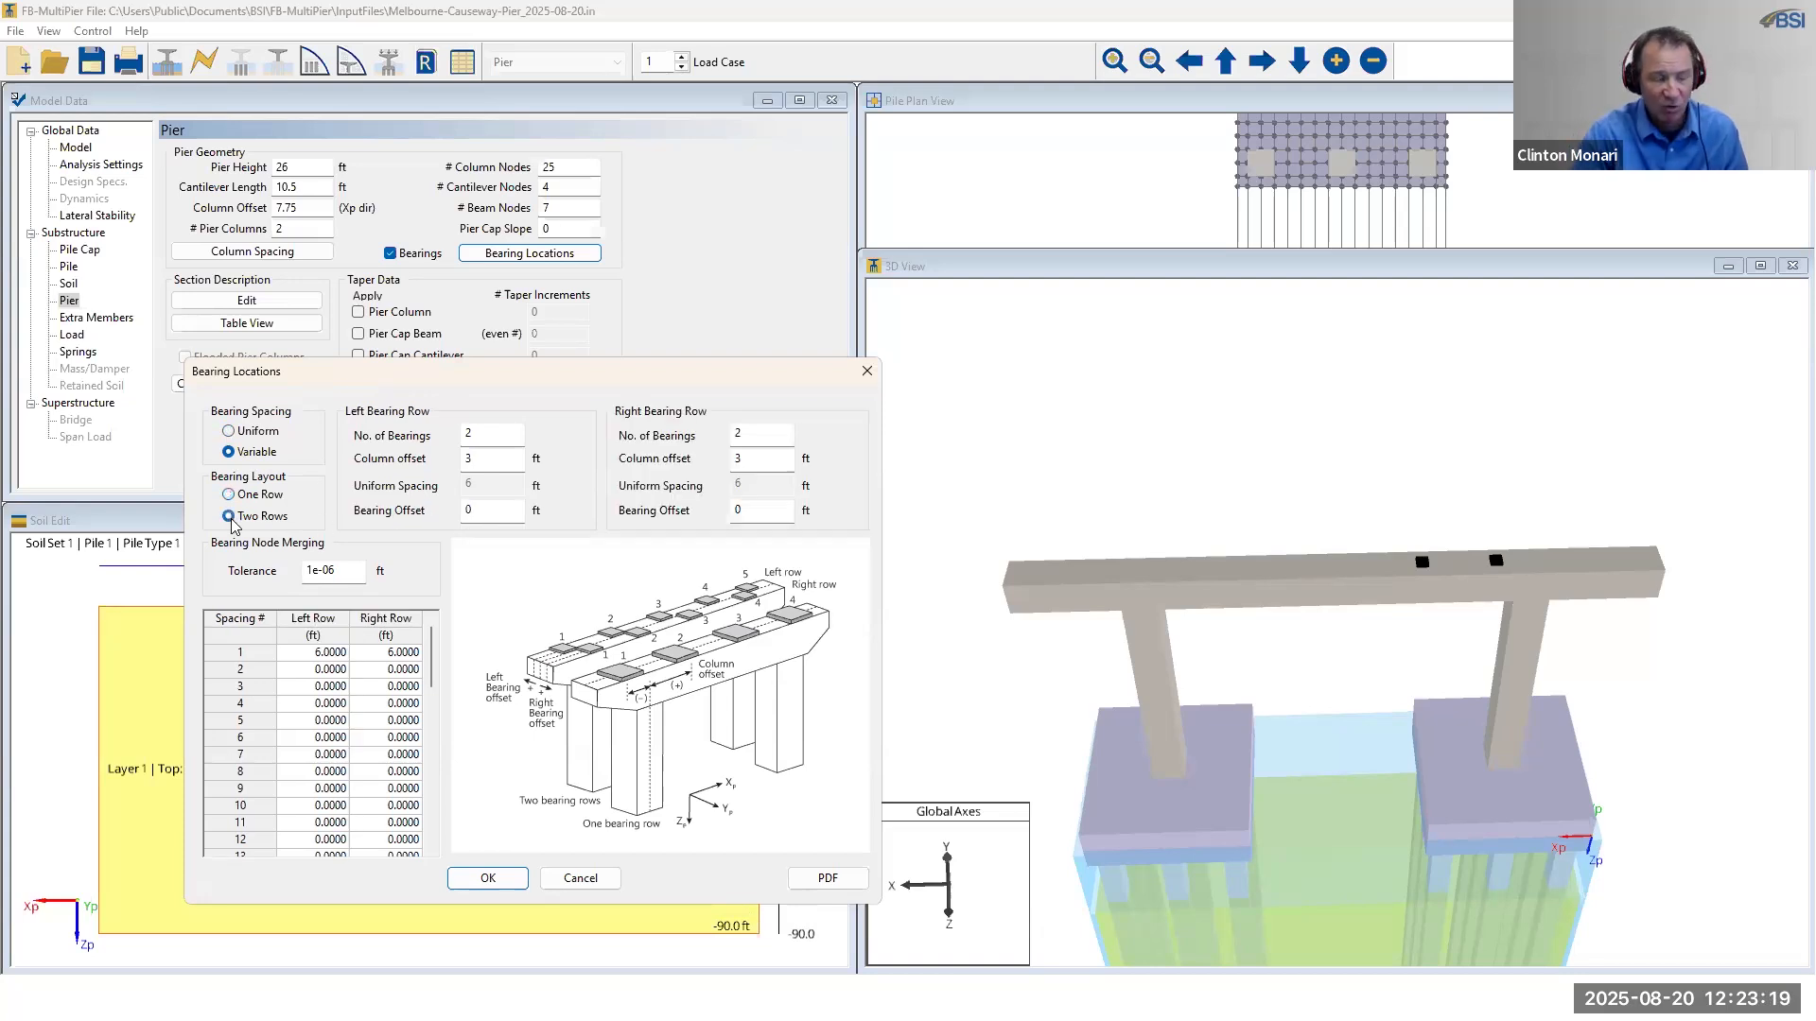
# - Set the number of bearings to 6 in both the left and right bearing rows
pyautogui.doubleClick(494, 435)
pyautogui.write('6')
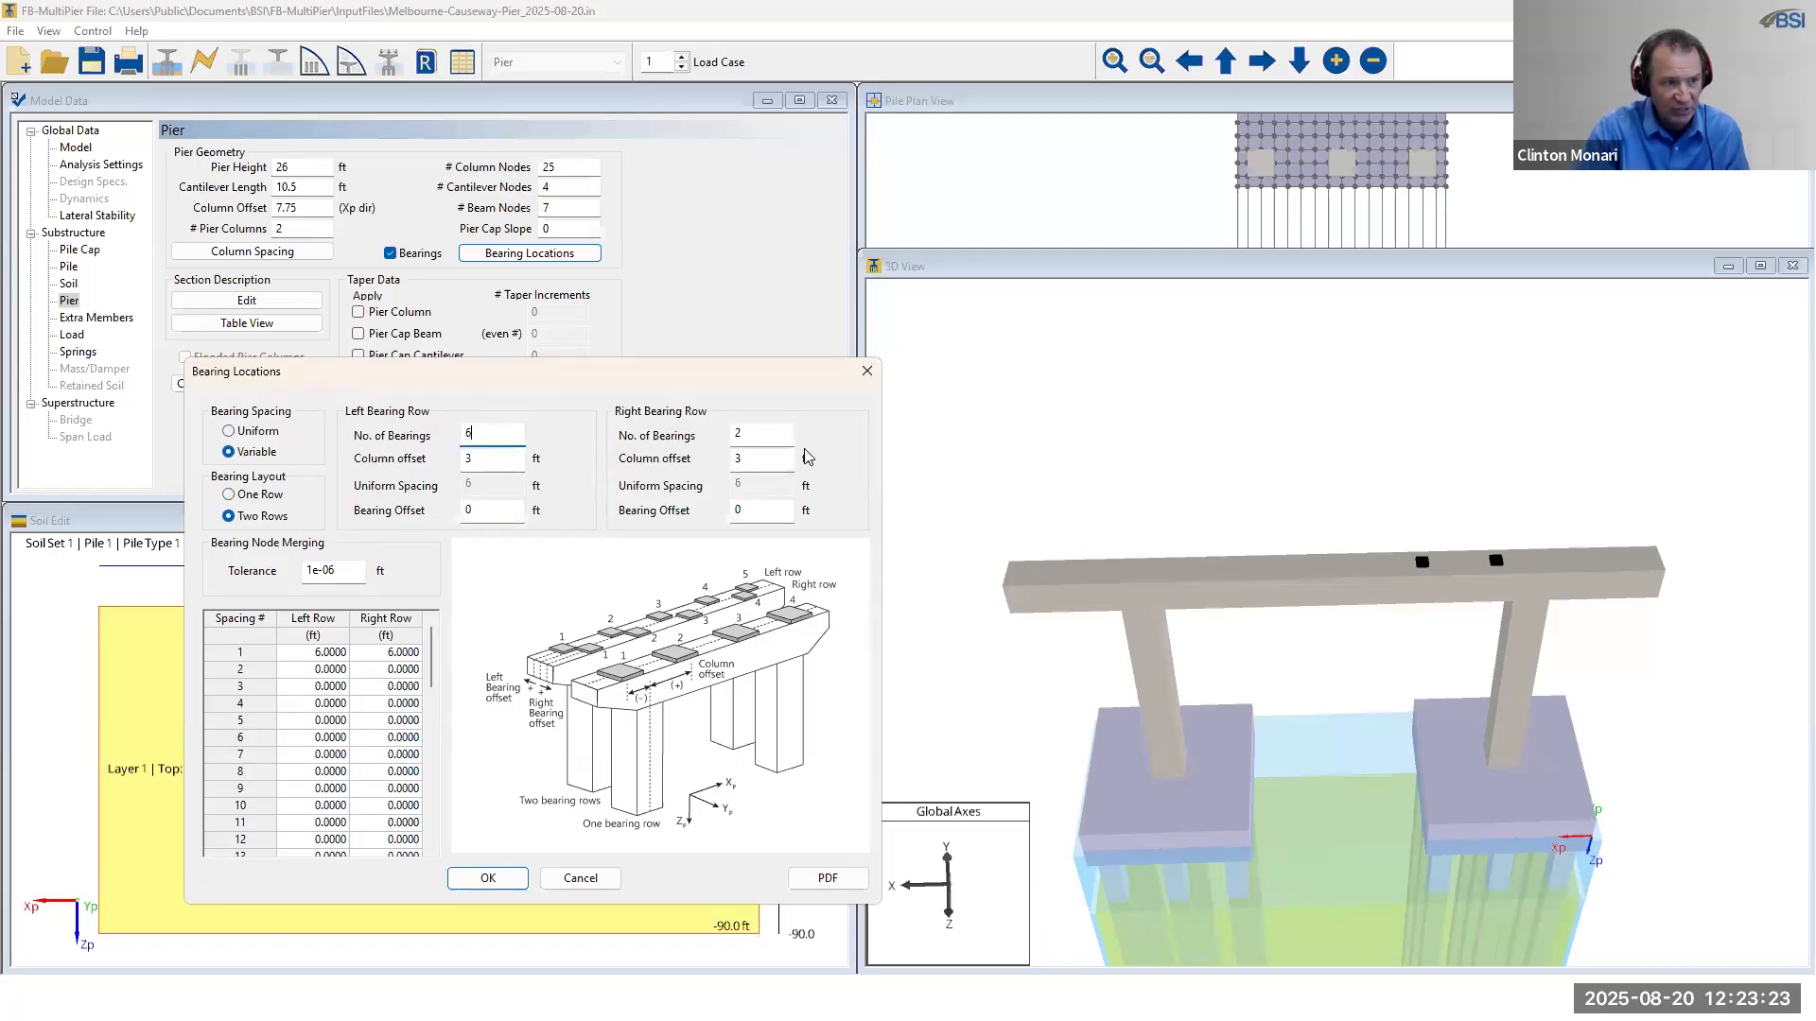
pyautogui.doubleClick(737, 435)
pyautogui.write('6')
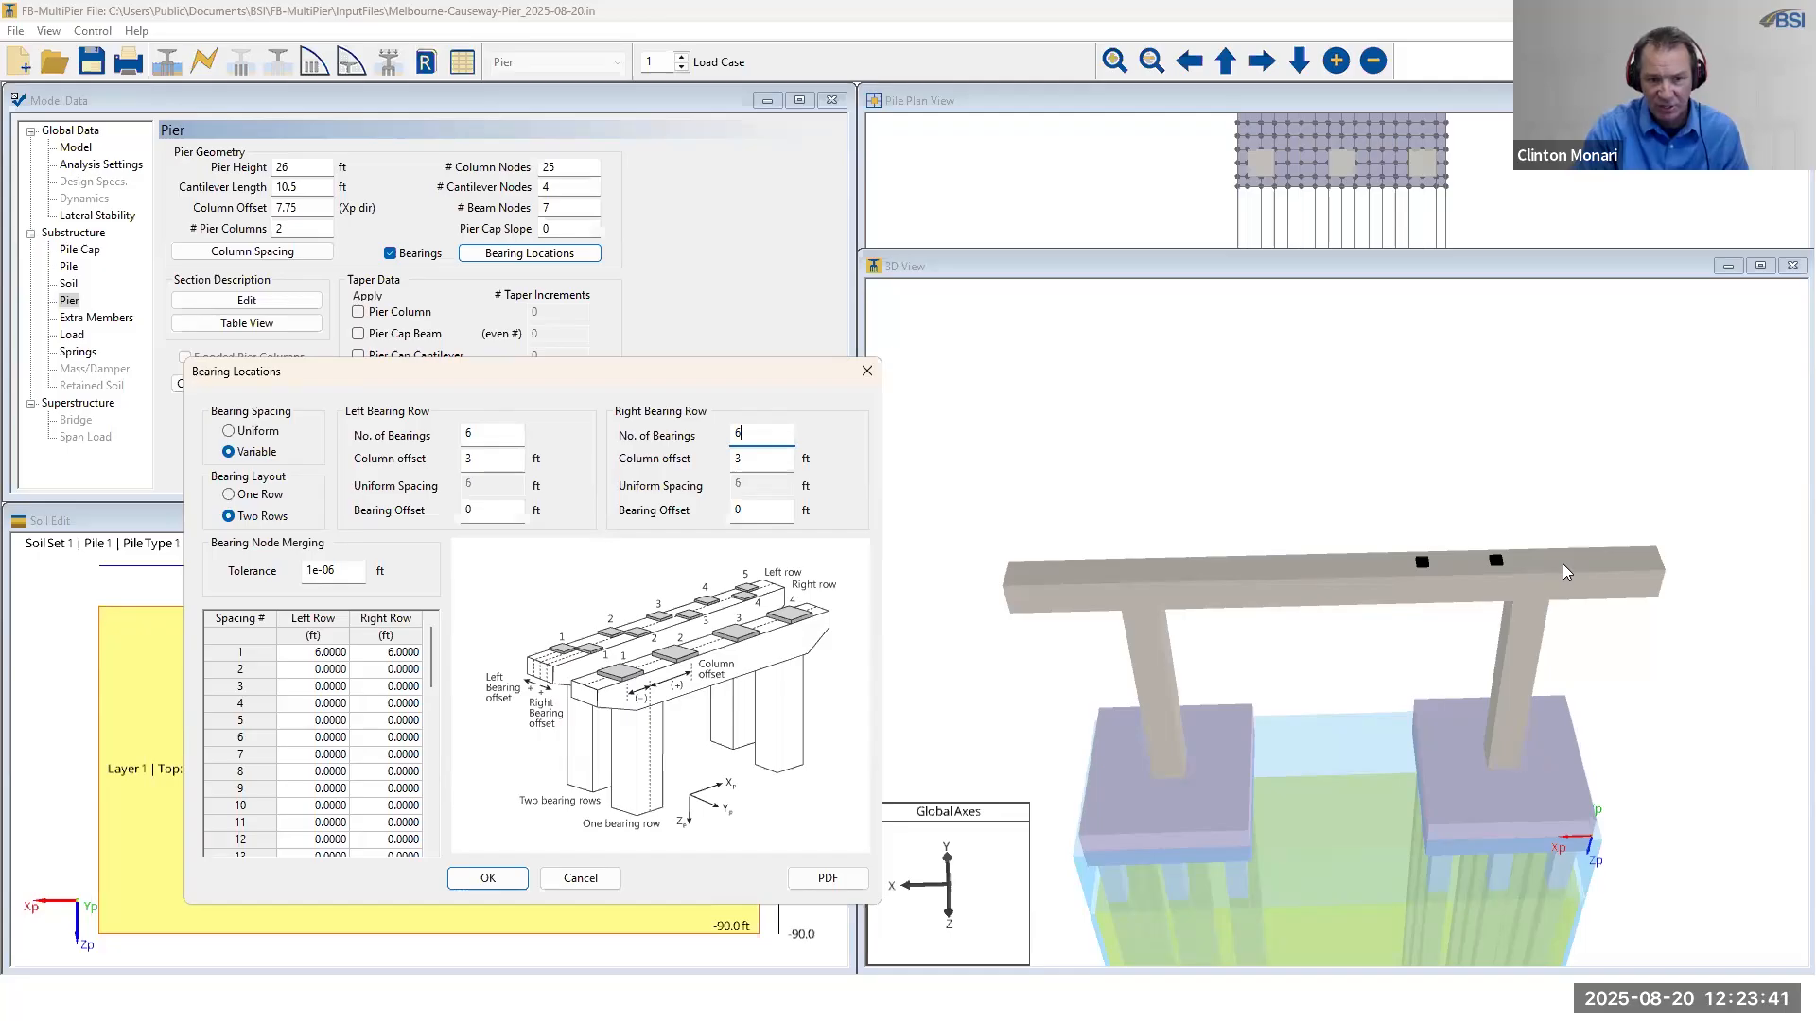
# - Set the column offset to -8 ft for both the left and right bearing rows
pyautogui.doubleClick(494, 462)
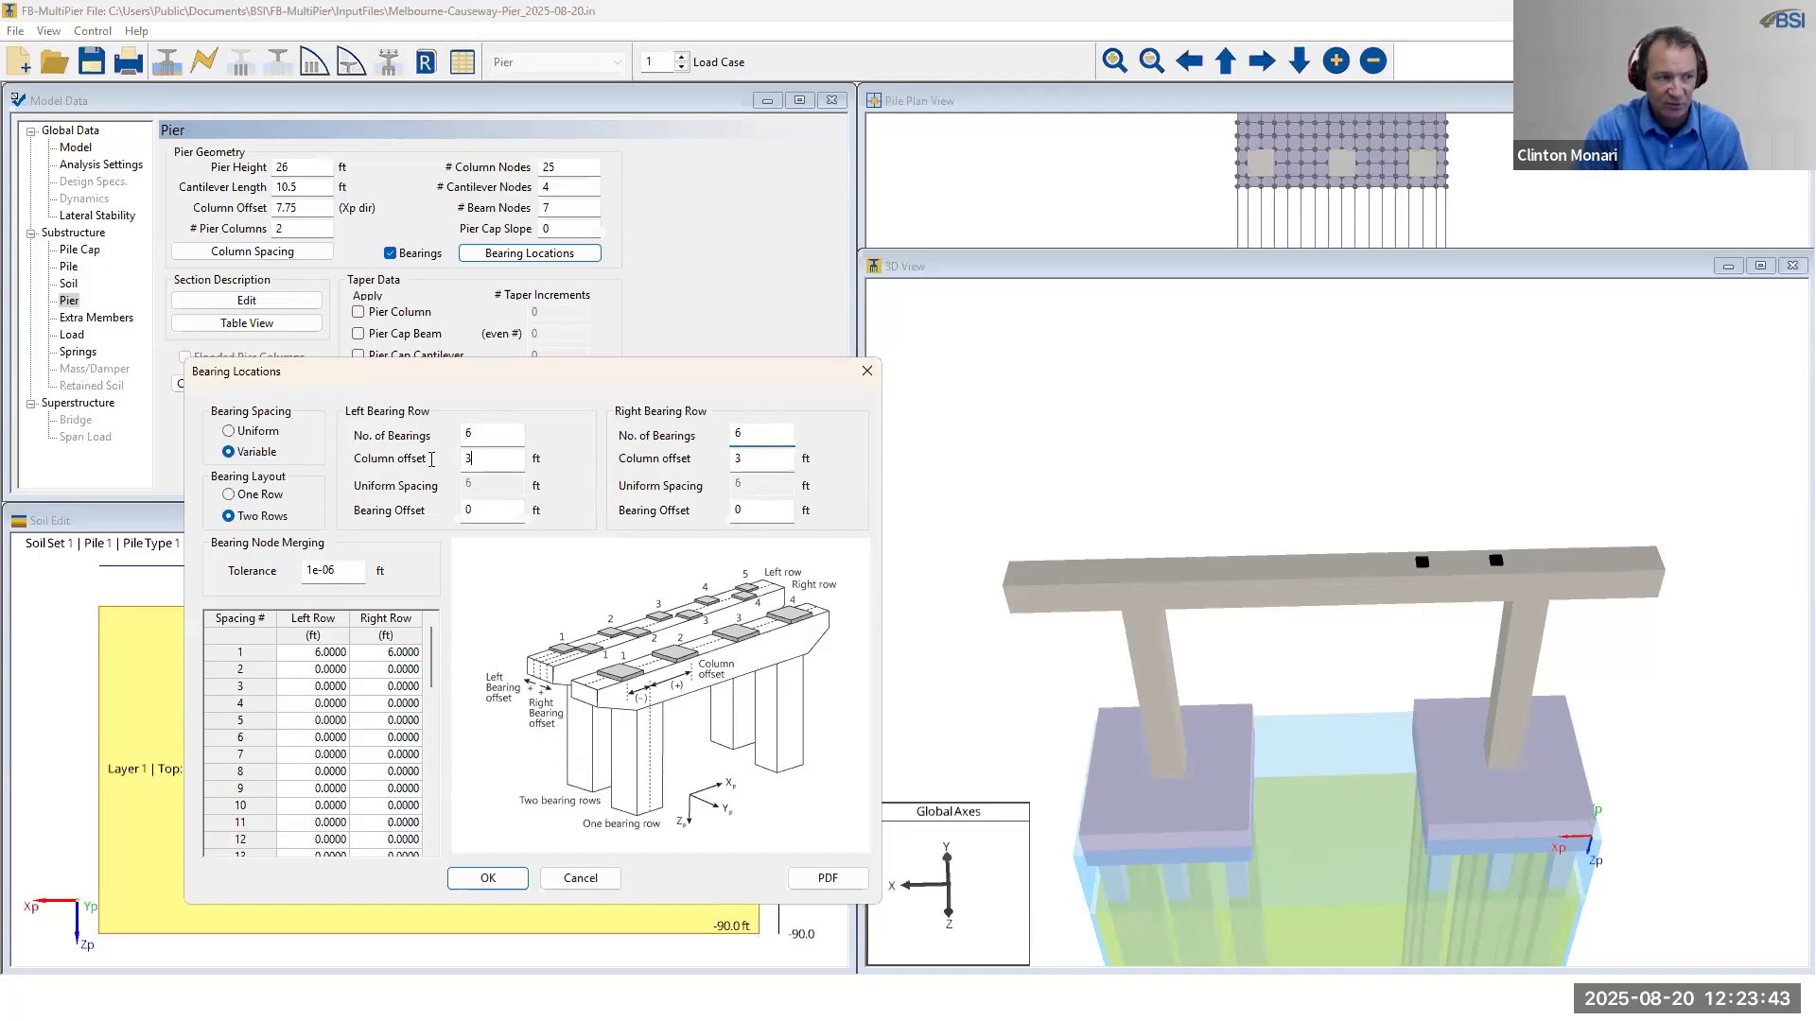
pyautogui.write('-8')
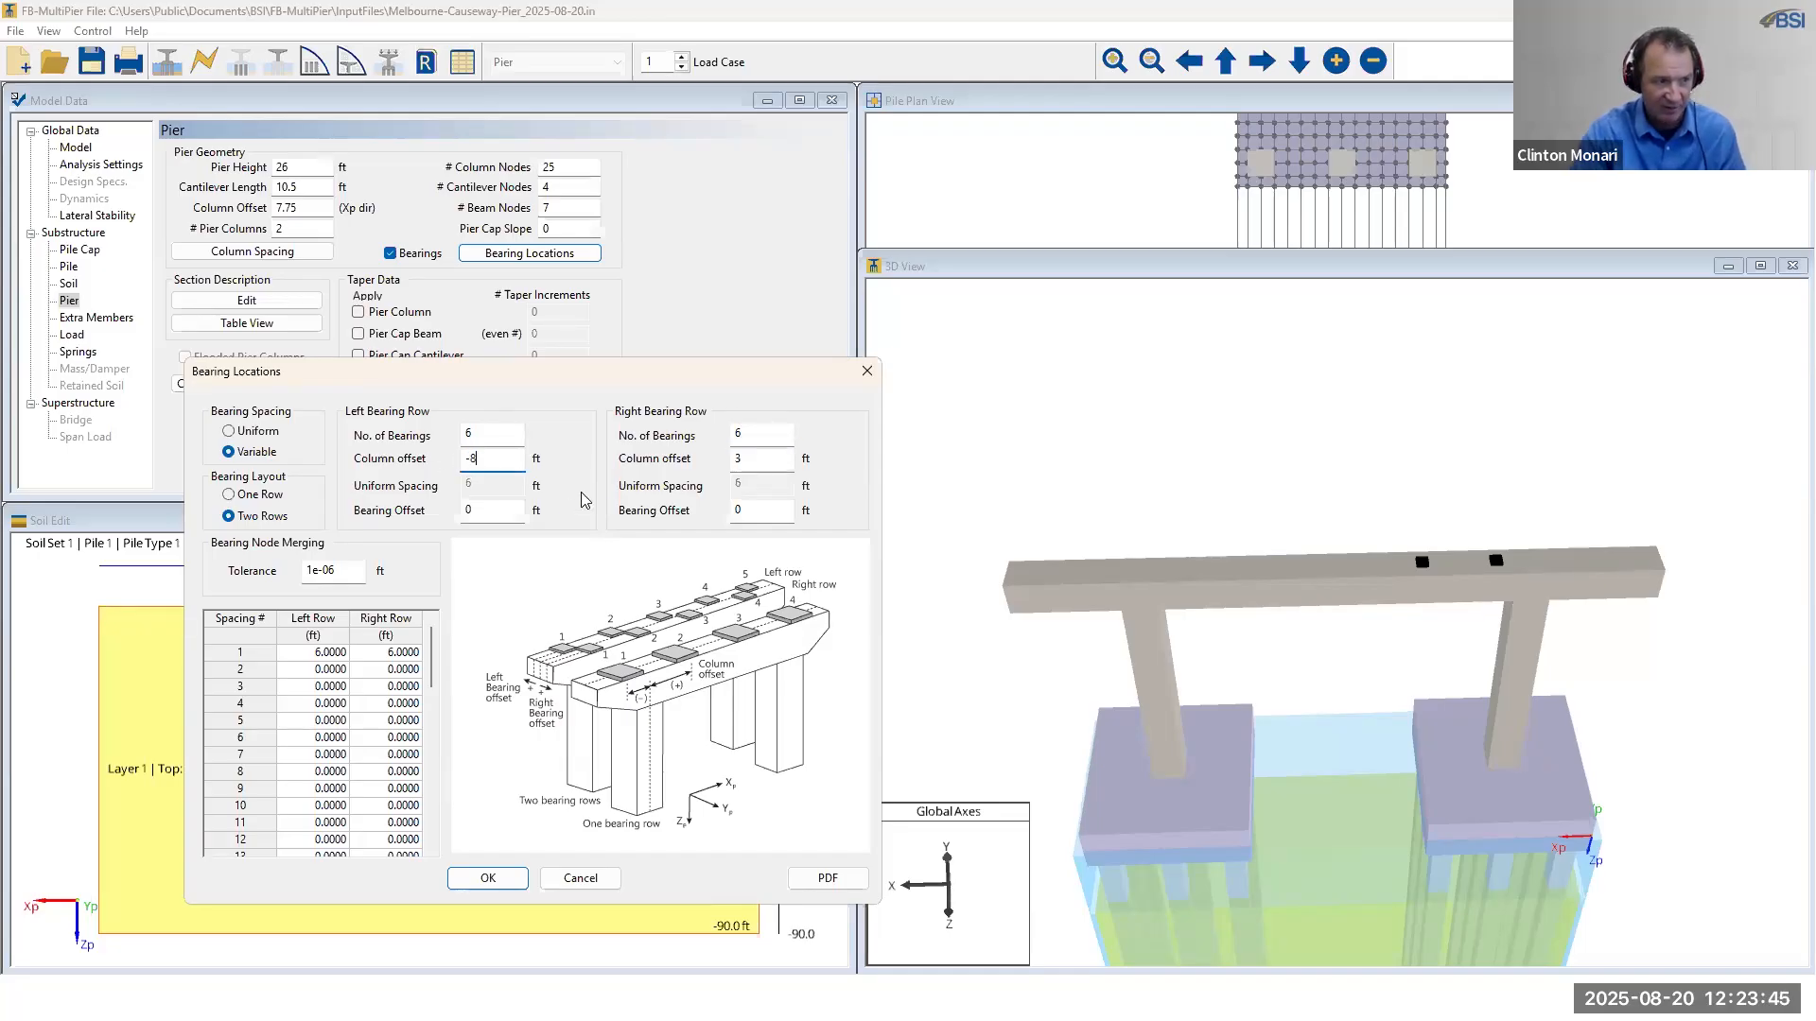
pyautogui.press('Tab')
pyautogui.hotkey('shift', 'Tab')
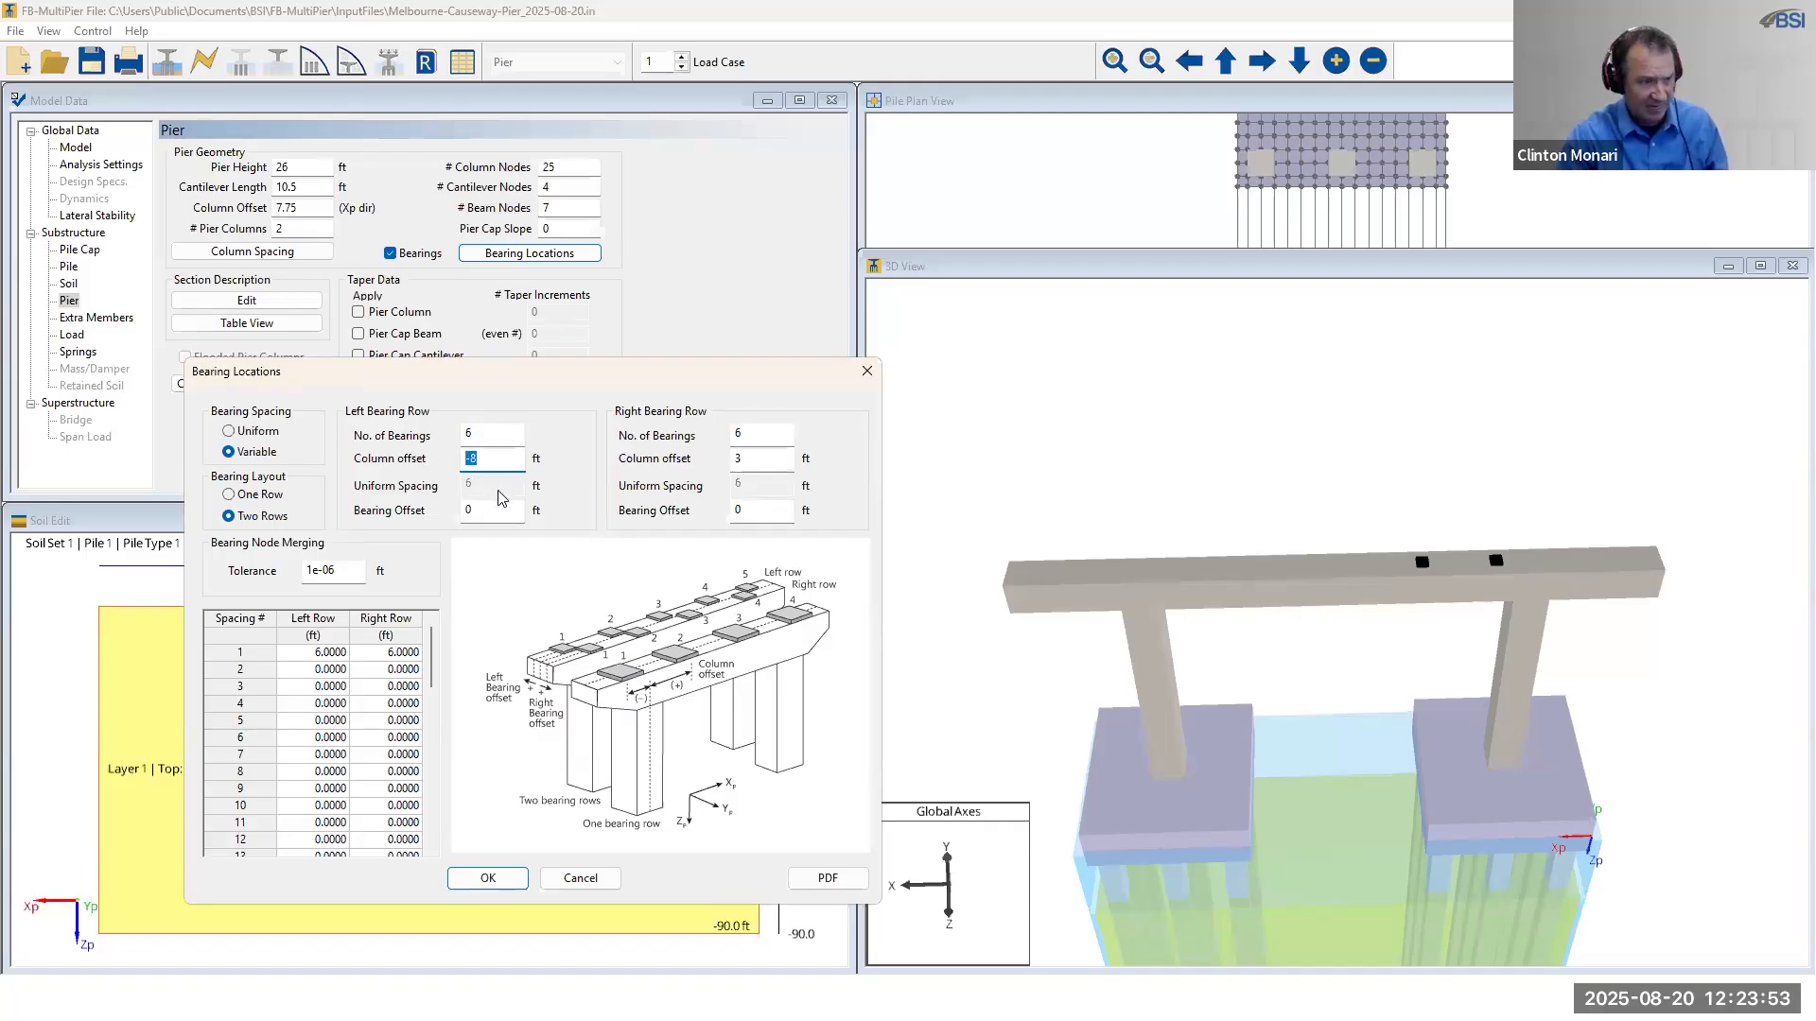
pyautogui.doubleClick(754, 459)
pyautogui.write('-8')
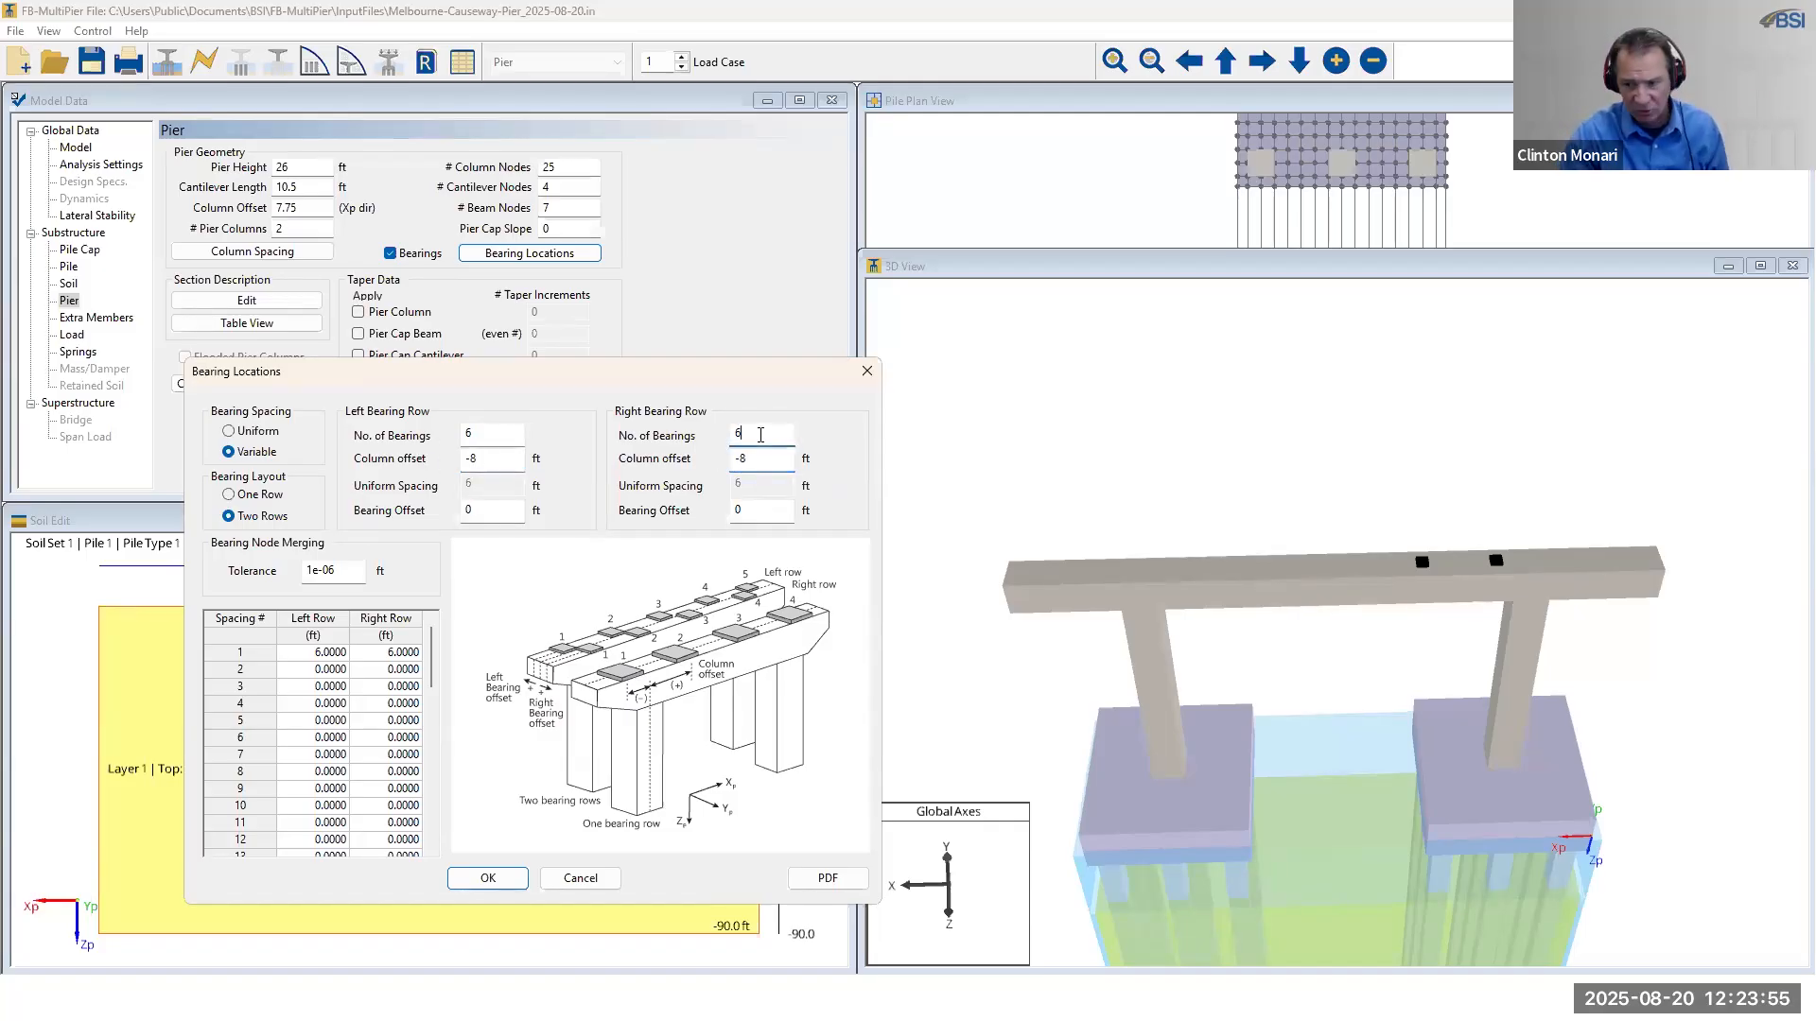
pyautogui.click(757, 435)
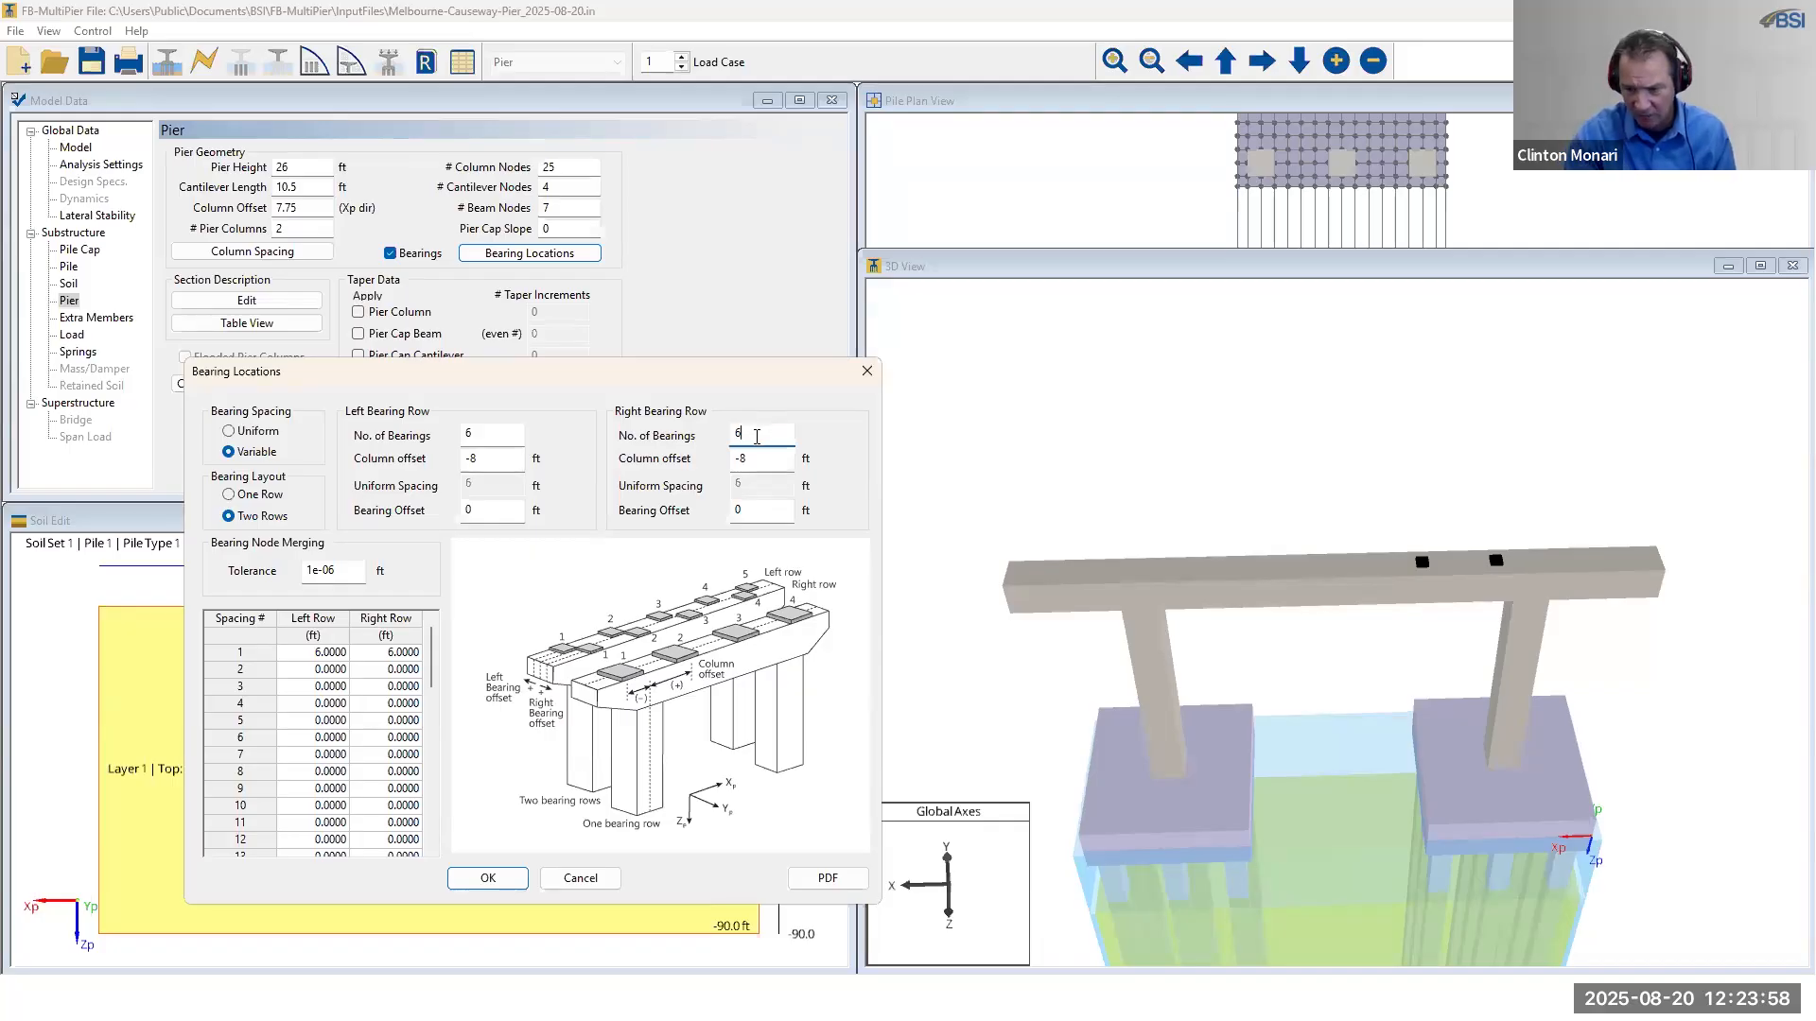
# - Set the bearing offset to 1.5 ft for the left row and copy it to the right row
pyautogui.doubleClick(460, 510)
pyautogui.write('1.5')
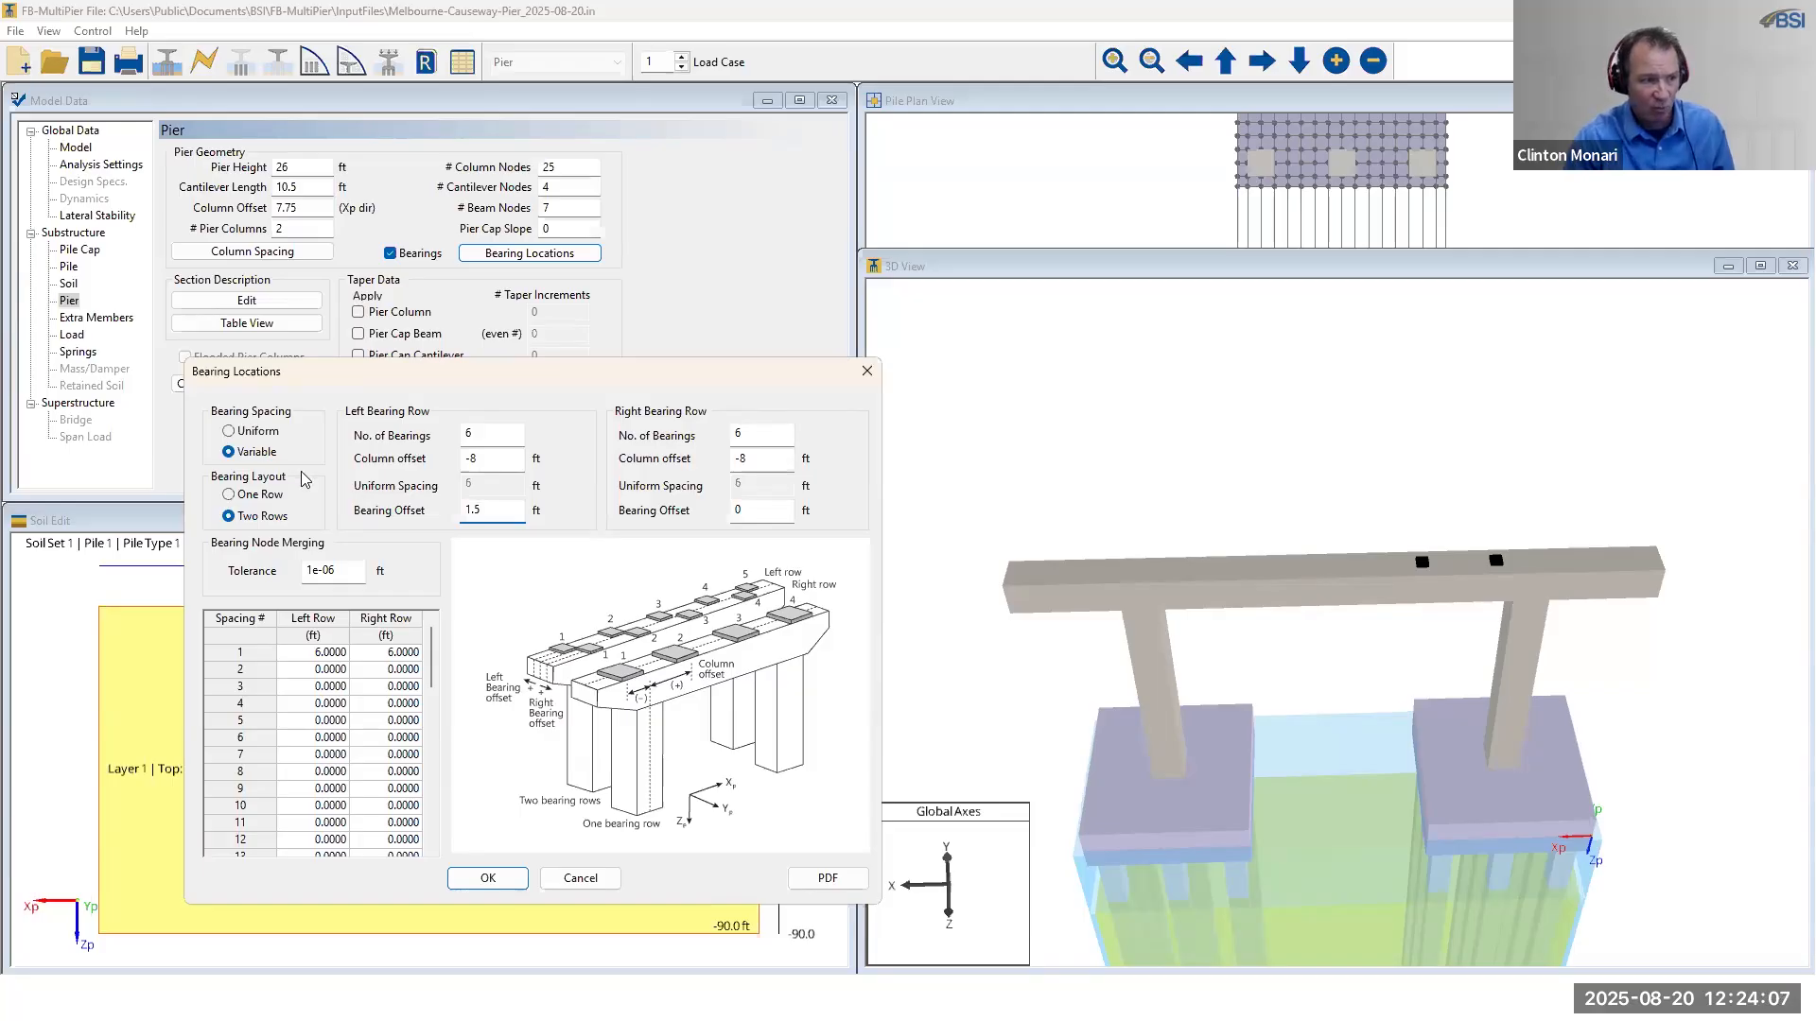
pyautogui.moveTo(504, 512); pyautogui.dragTo(379, 519)
pyautogui.hotkey('ctrl', 'c')
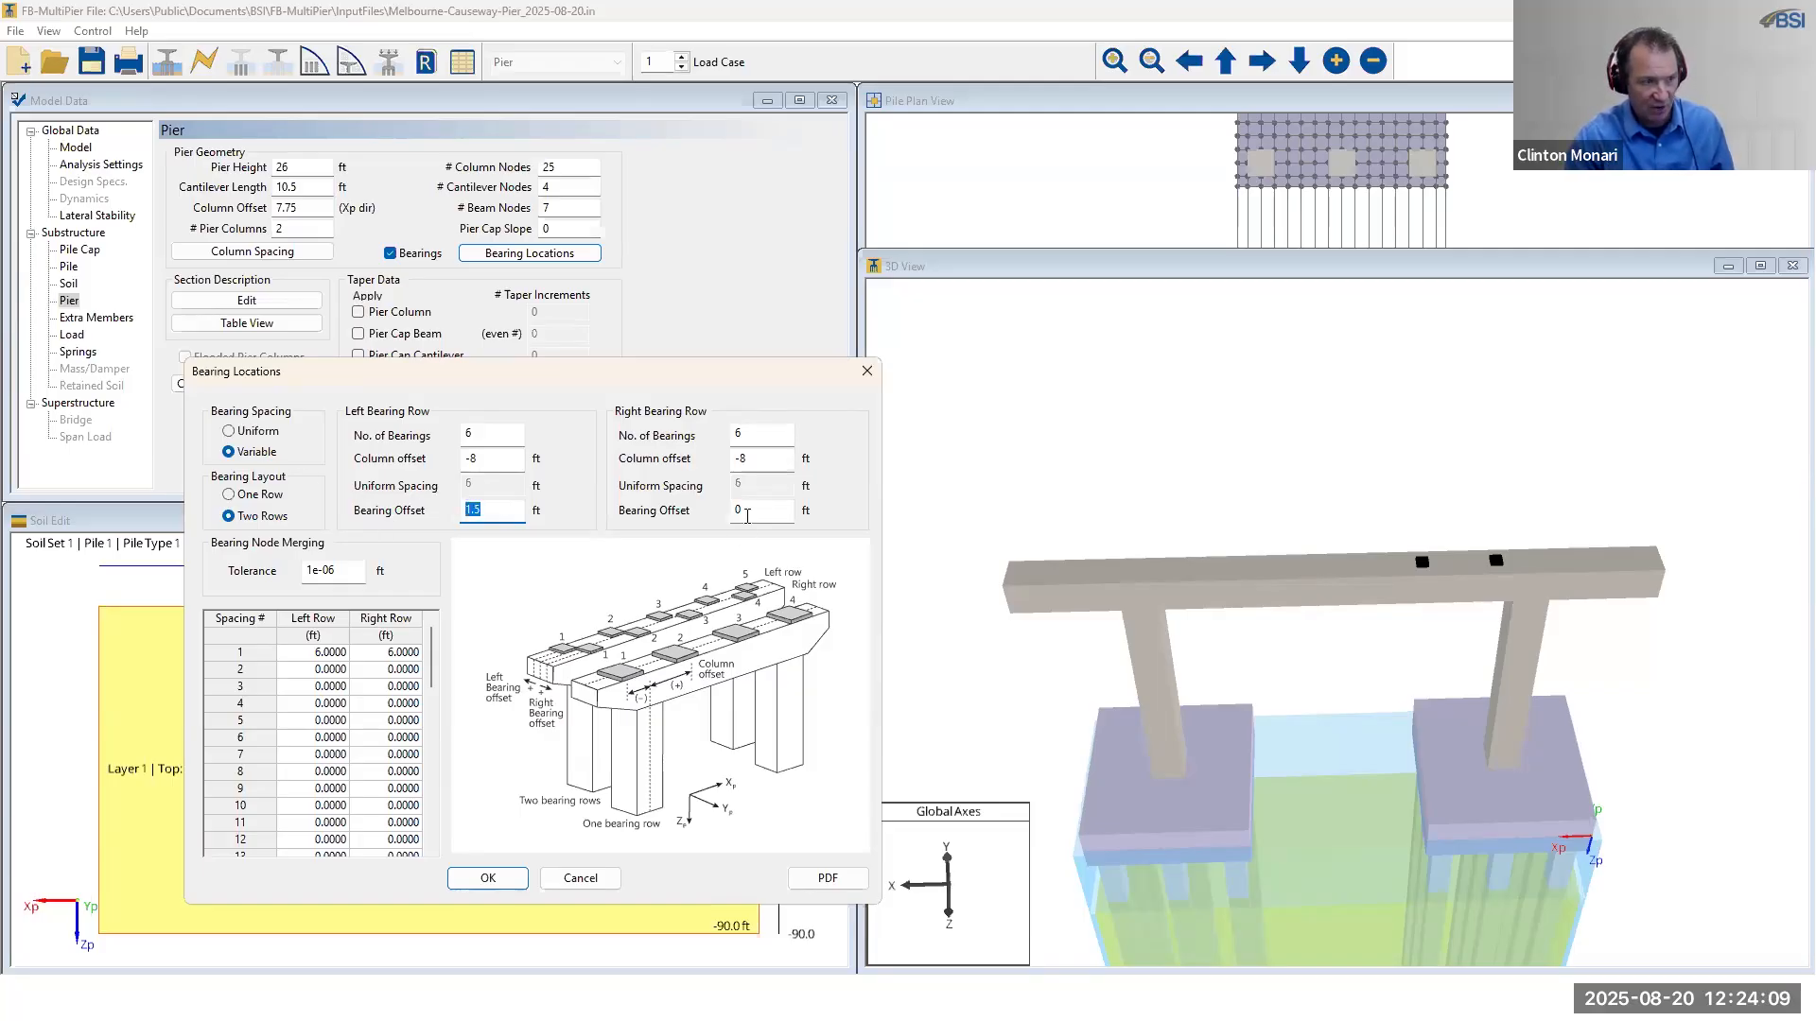
pyautogui.doubleClick(737, 511)
pyautogui.hotkey('ctrl', 'v')
pyautogui.click(768, 461)
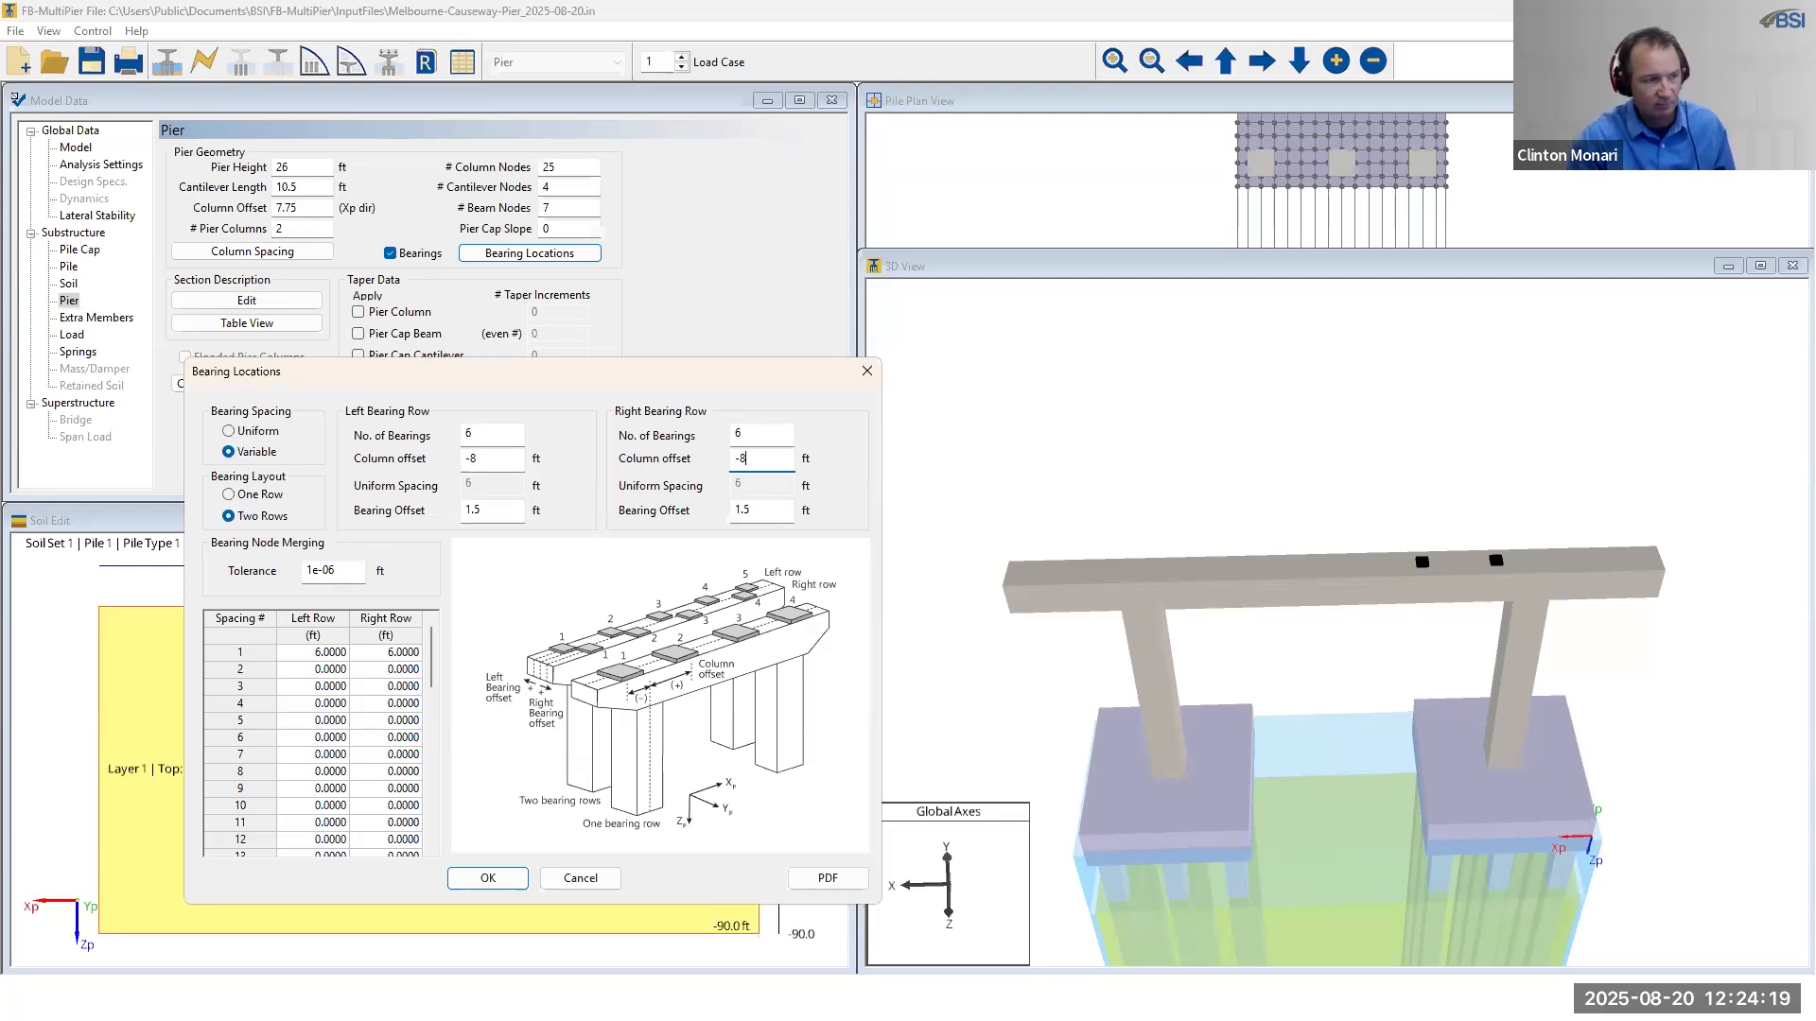
# - Enter the left row's five bearing spacings as 9.25, 10, 10, 9.5 and 9.25 ft
pyautogui.click(331, 654)
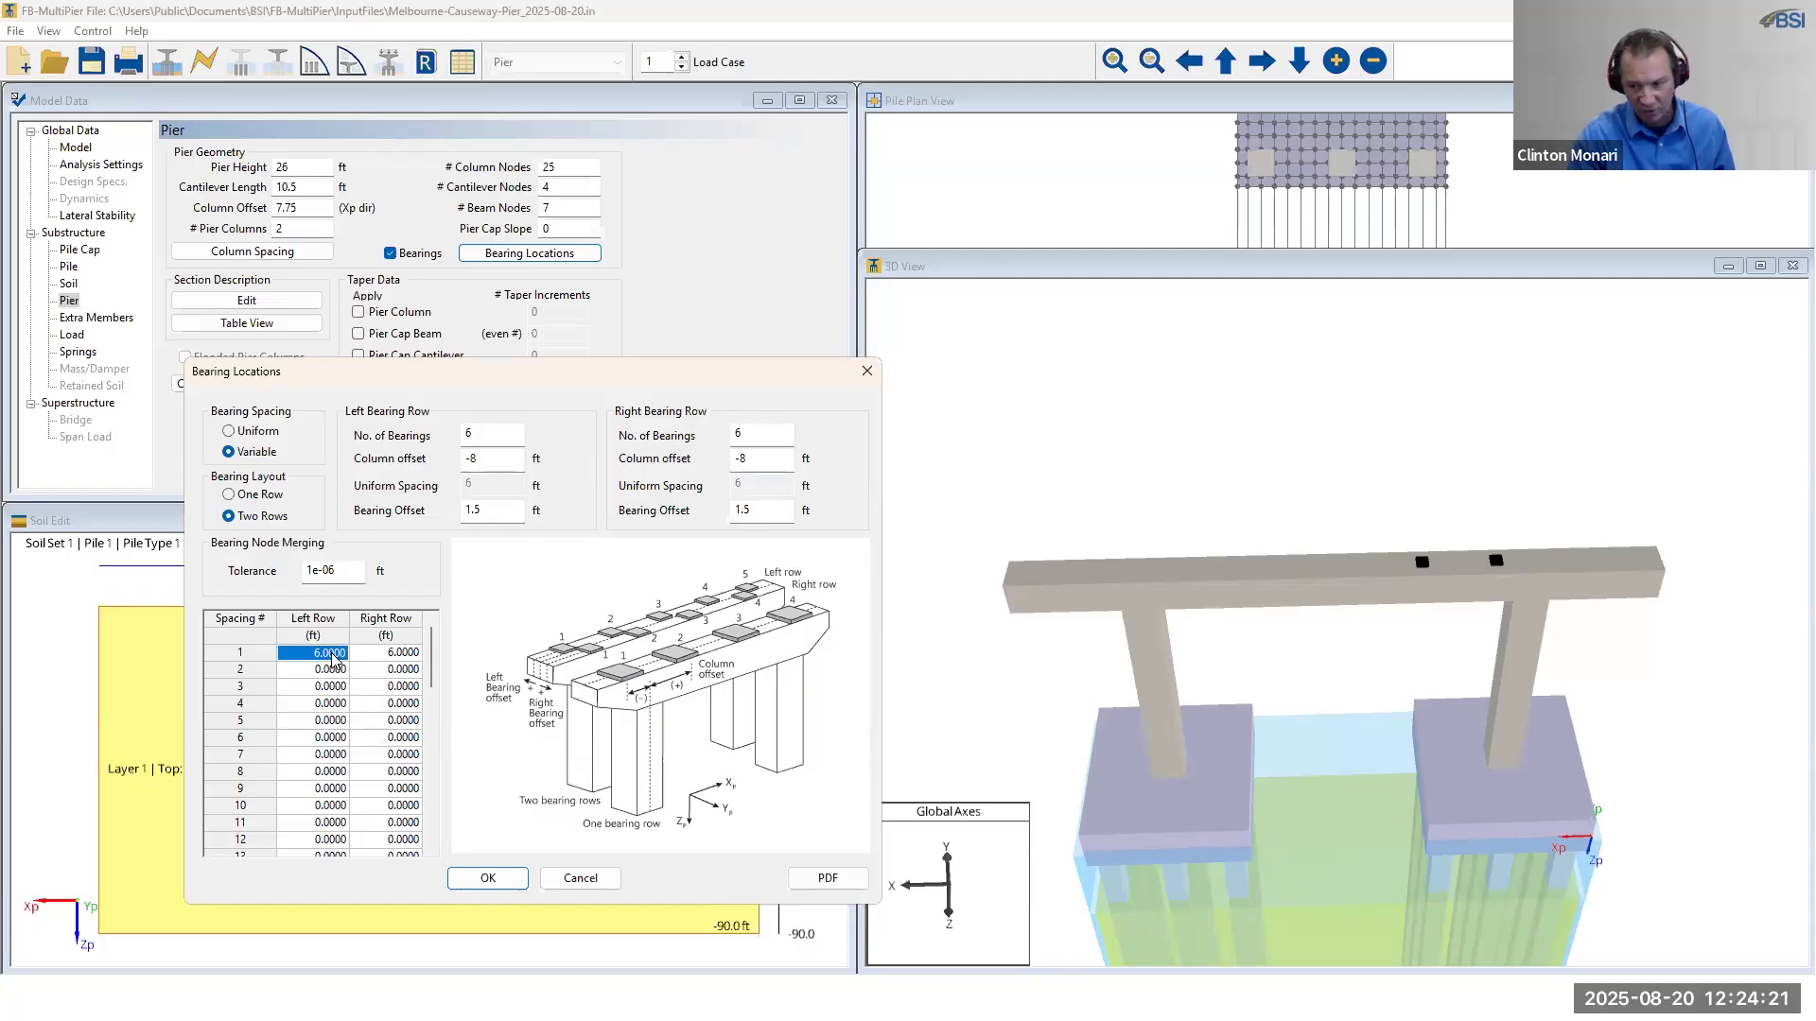
pyautogui.write('8.')
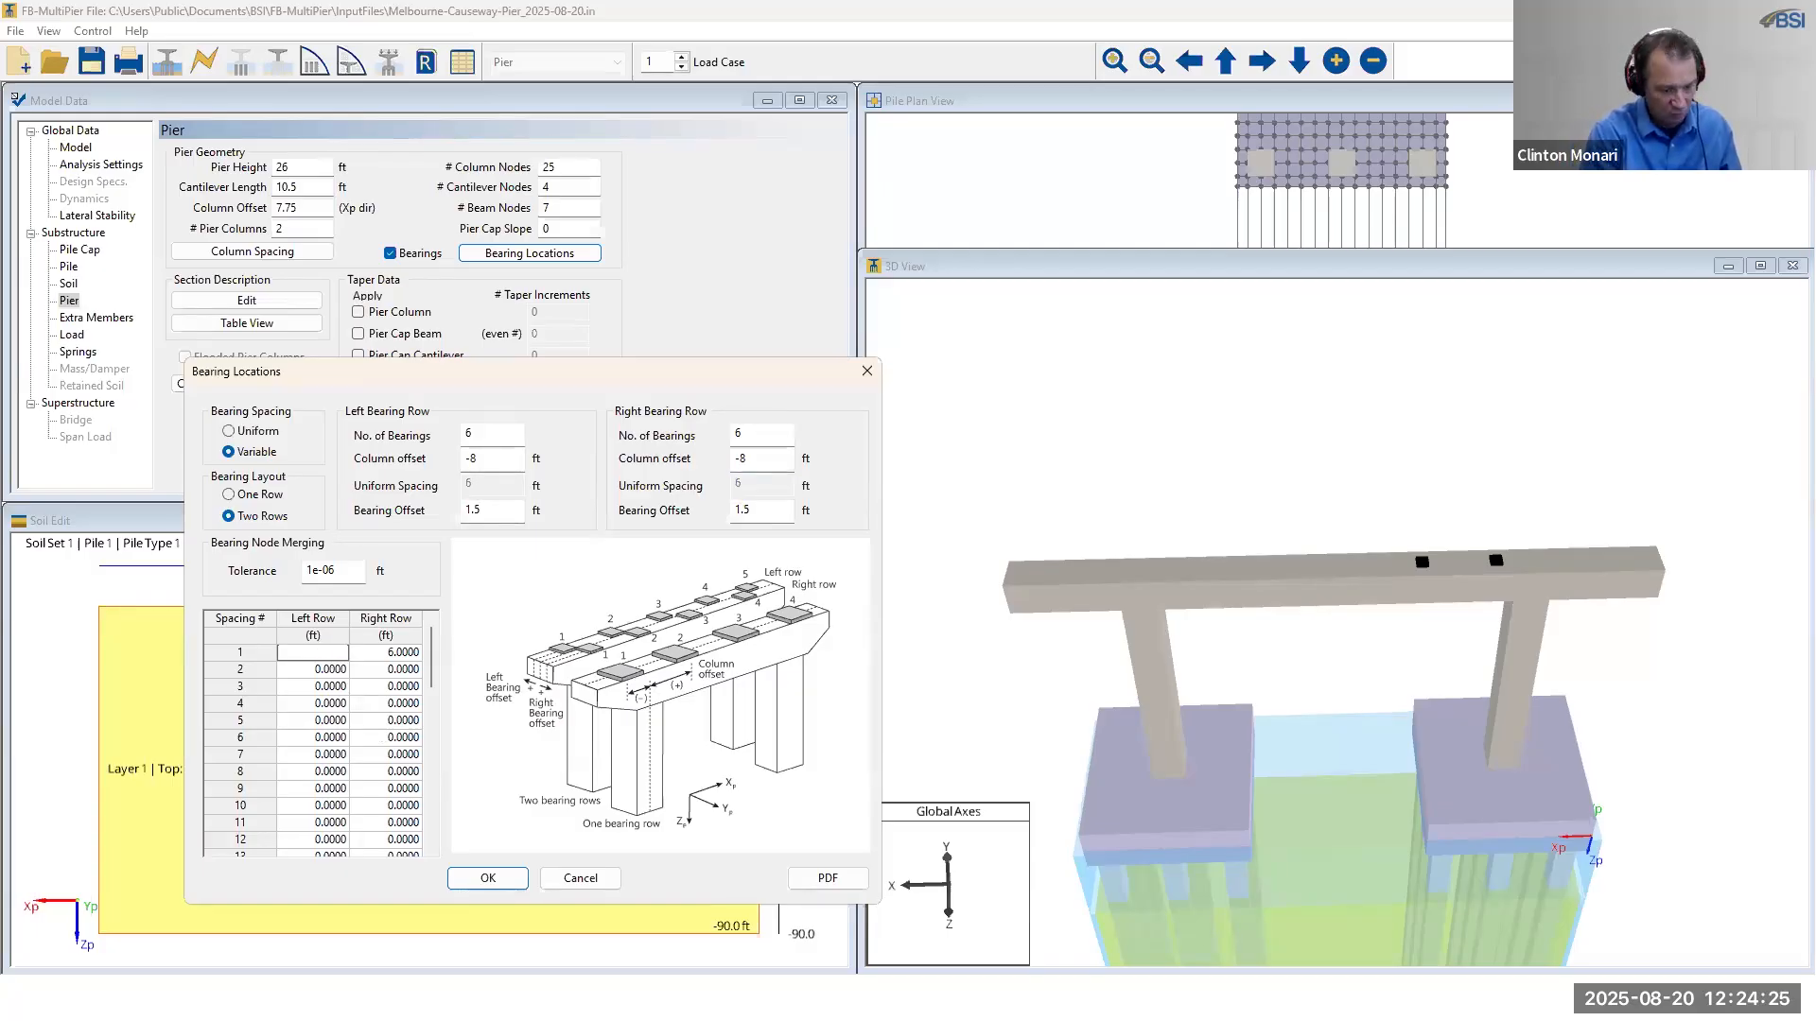
pyautogui.write('25')
pyautogui.click(332, 672)
pyautogui.write('10')
pyautogui.click(328, 688)
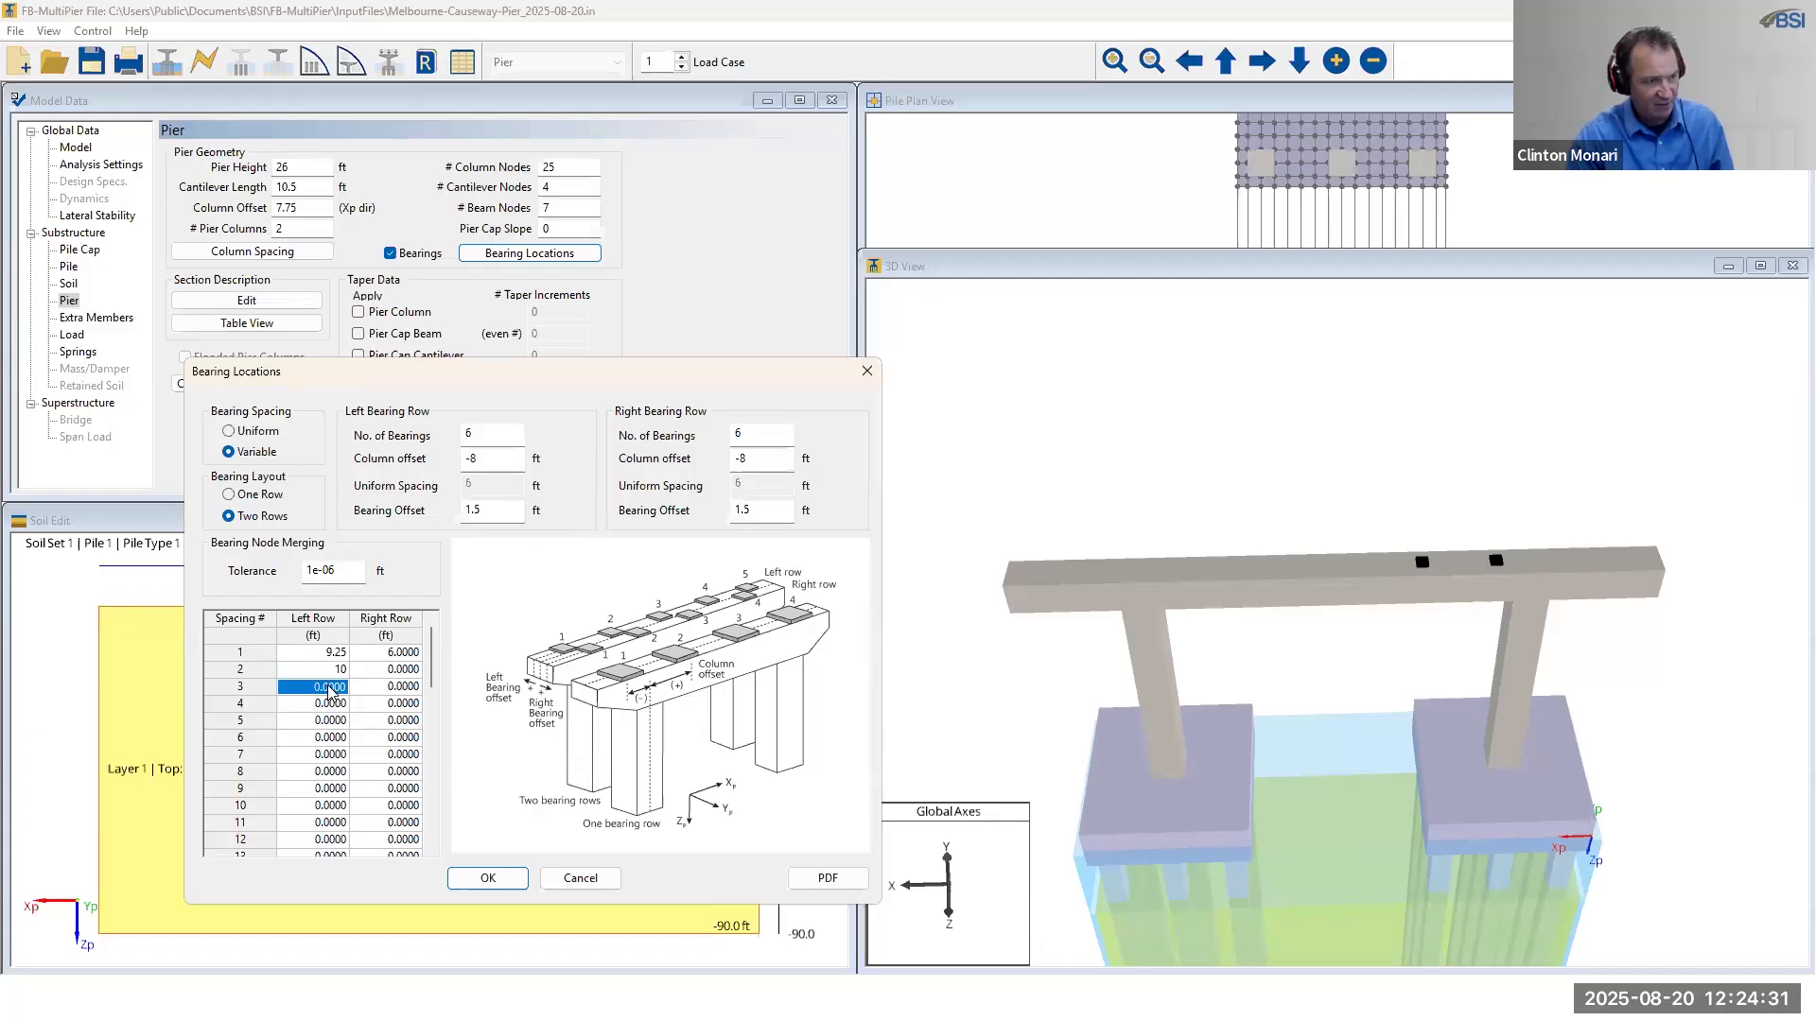
pyautogui.write('10')
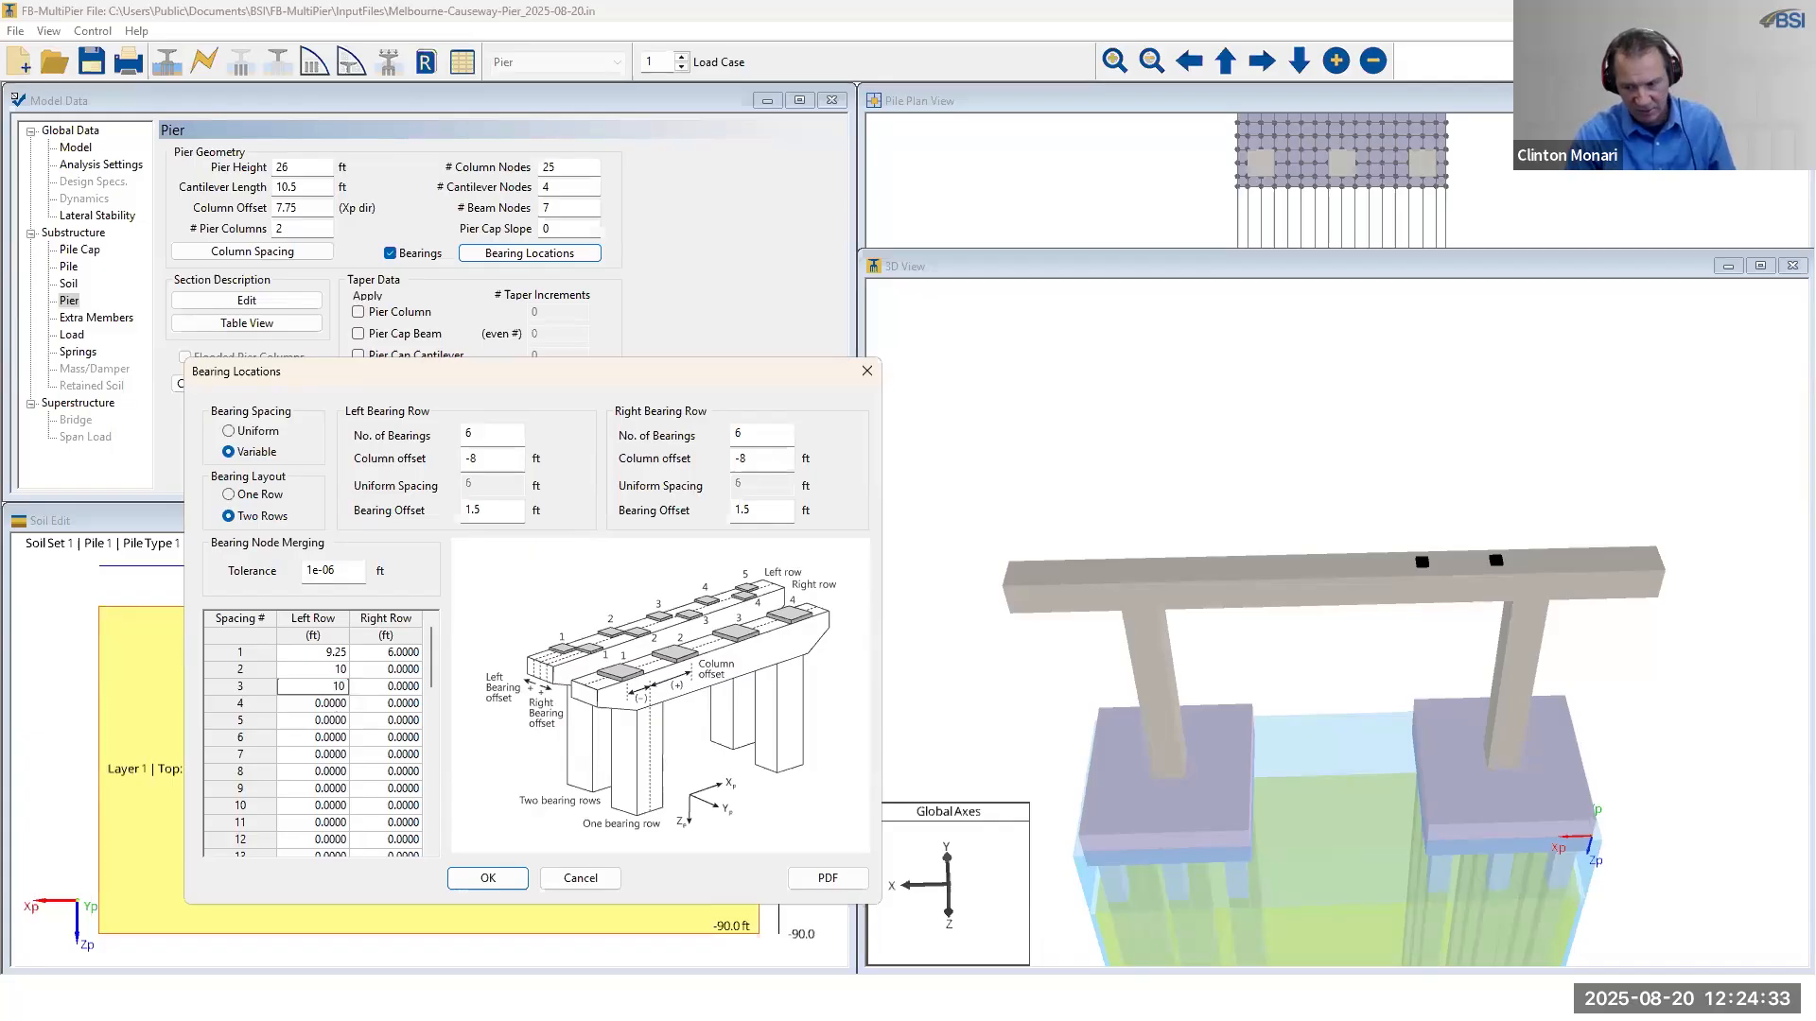
pyautogui.click(332, 721)
pyautogui.click(331, 705)
pyautogui.write('9.5')
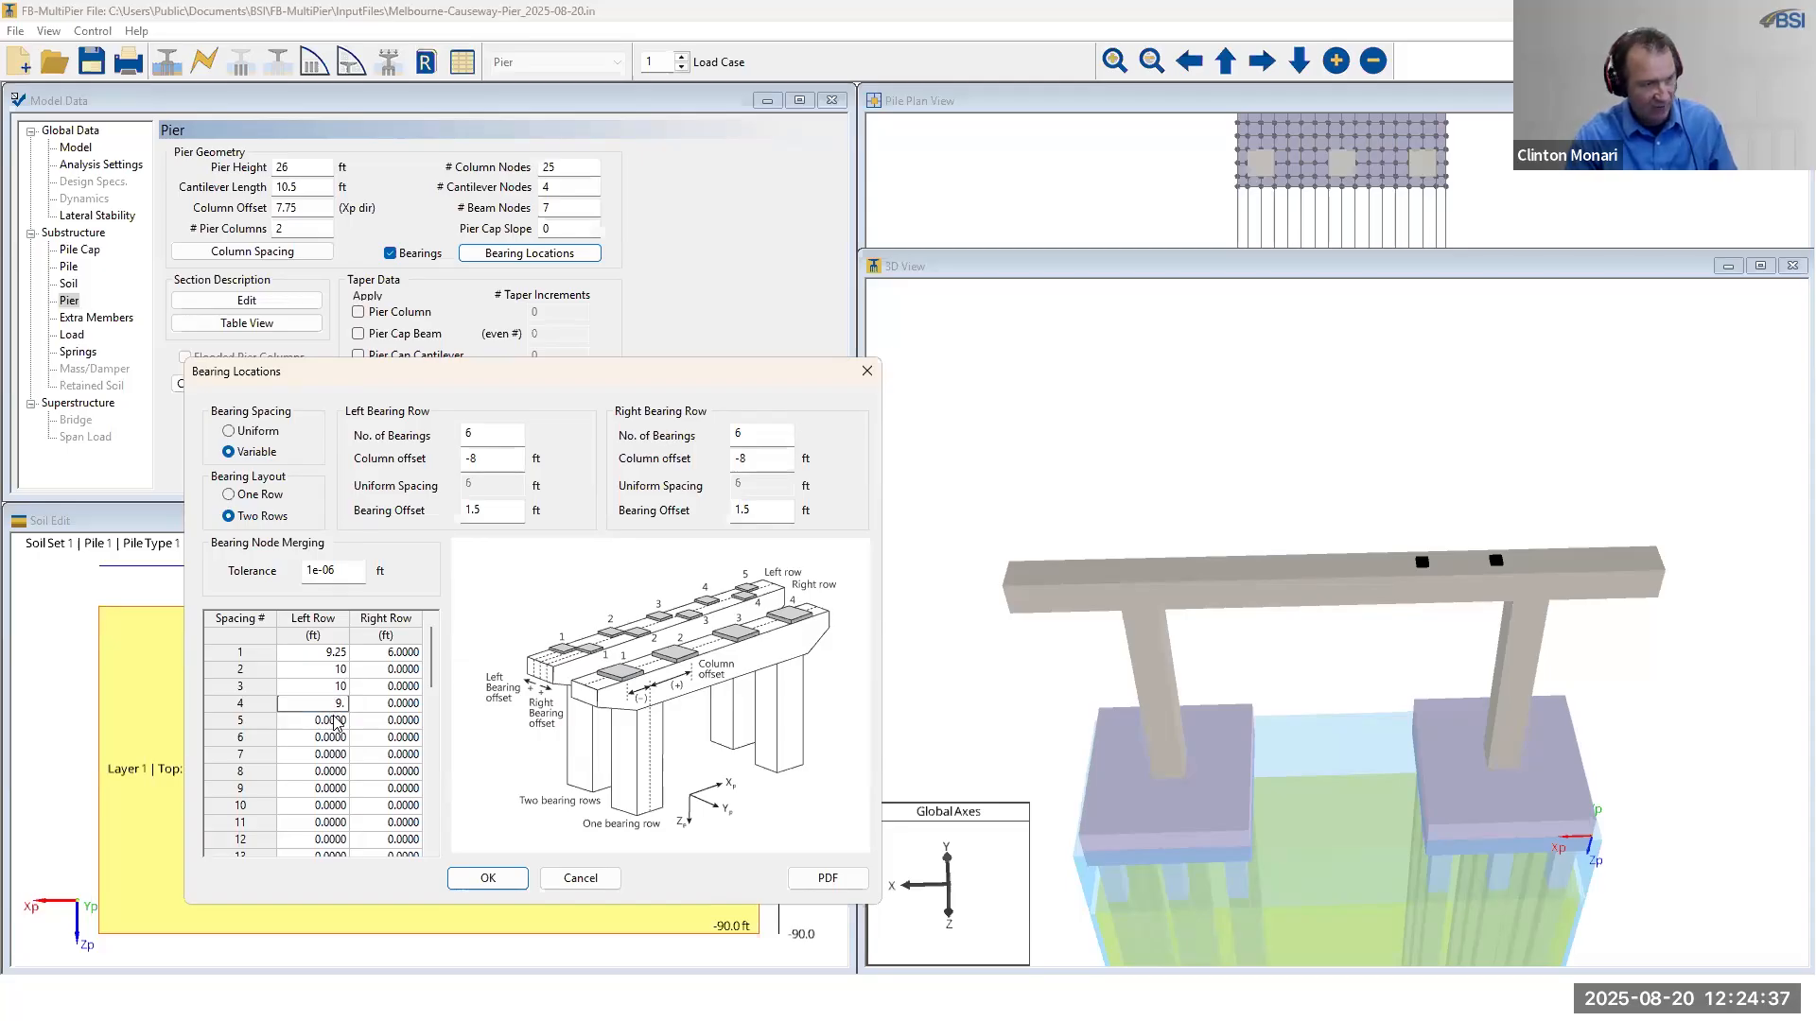
pyautogui.click(336, 724)
pyautogui.write('9.25')
# - Copy the left row's five bearing spacings, 9.25, 10, 10, 9.5 and 9.25 ft, into the right row
pyautogui.click(332, 704)
pyautogui.click(342, 653)
pyautogui.hotkey('ctrl', 'c')
pyautogui.click(381, 654)
pyautogui.hotkey('ctrl', 'v')
pyautogui.press('Return')
pyautogui.click(335, 670)
pyautogui.hotkey('ctrl', 'c')
pyautogui.click(373, 673)
pyautogui.hotkey('ctrl', 'v')
pyautogui.press('Return')
pyautogui.click(336, 684)
pyautogui.hotkey('ctrl', 'c')
pyautogui.click(371, 685)
pyautogui.hotkey('ctrl', 'v')
pyautogui.click(336, 701)
pyautogui.hotkey('ctrl', 'c')
pyautogui.click(372, 704)
pyautogui.hotkey('ctrl', 'v')
pyautogui.click(336, 721)
pyautogui.hotkey('ctrl', 'c')
pyautogui.click(376, 721)
pyautogui.hotkey('ctrl', 'v')
pyautogui.click(390, 704)
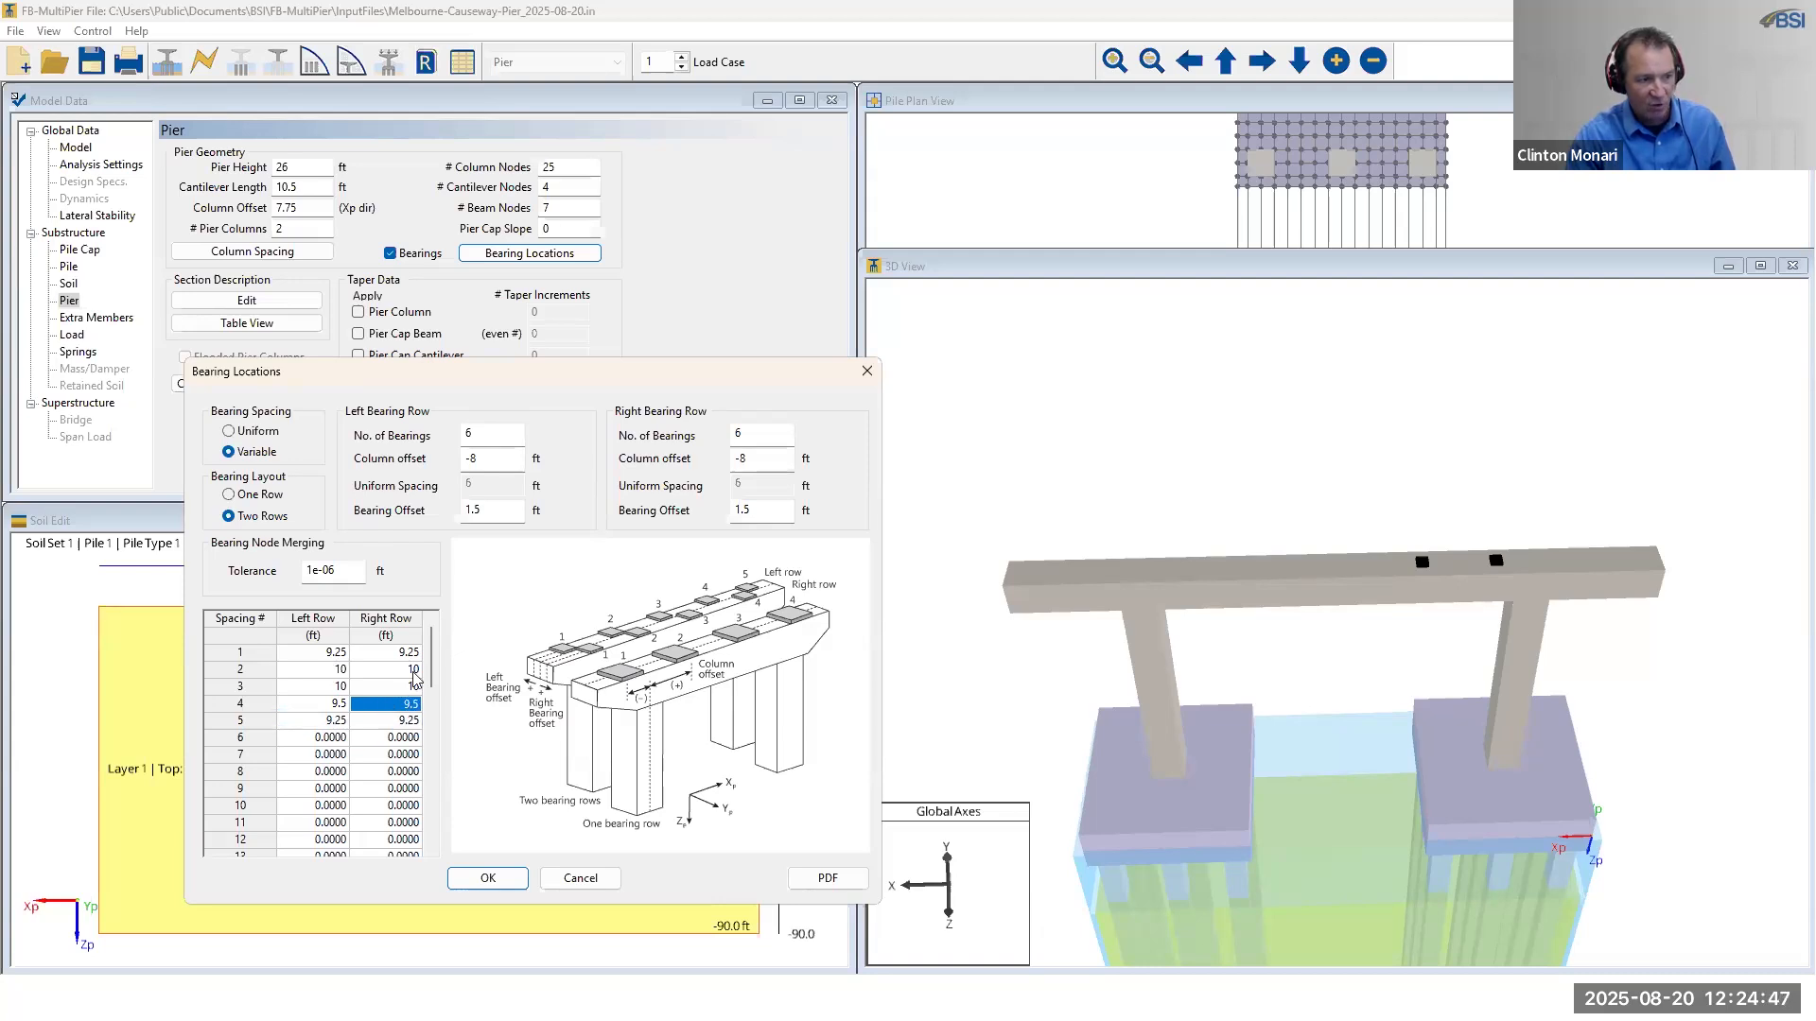
pyautogui.click(518, 443)
pyautogui.click(756, 438)
pyautogui.click(502, 462)
pyautogui.click(752, 462)
pyautogui.click(779, 515)
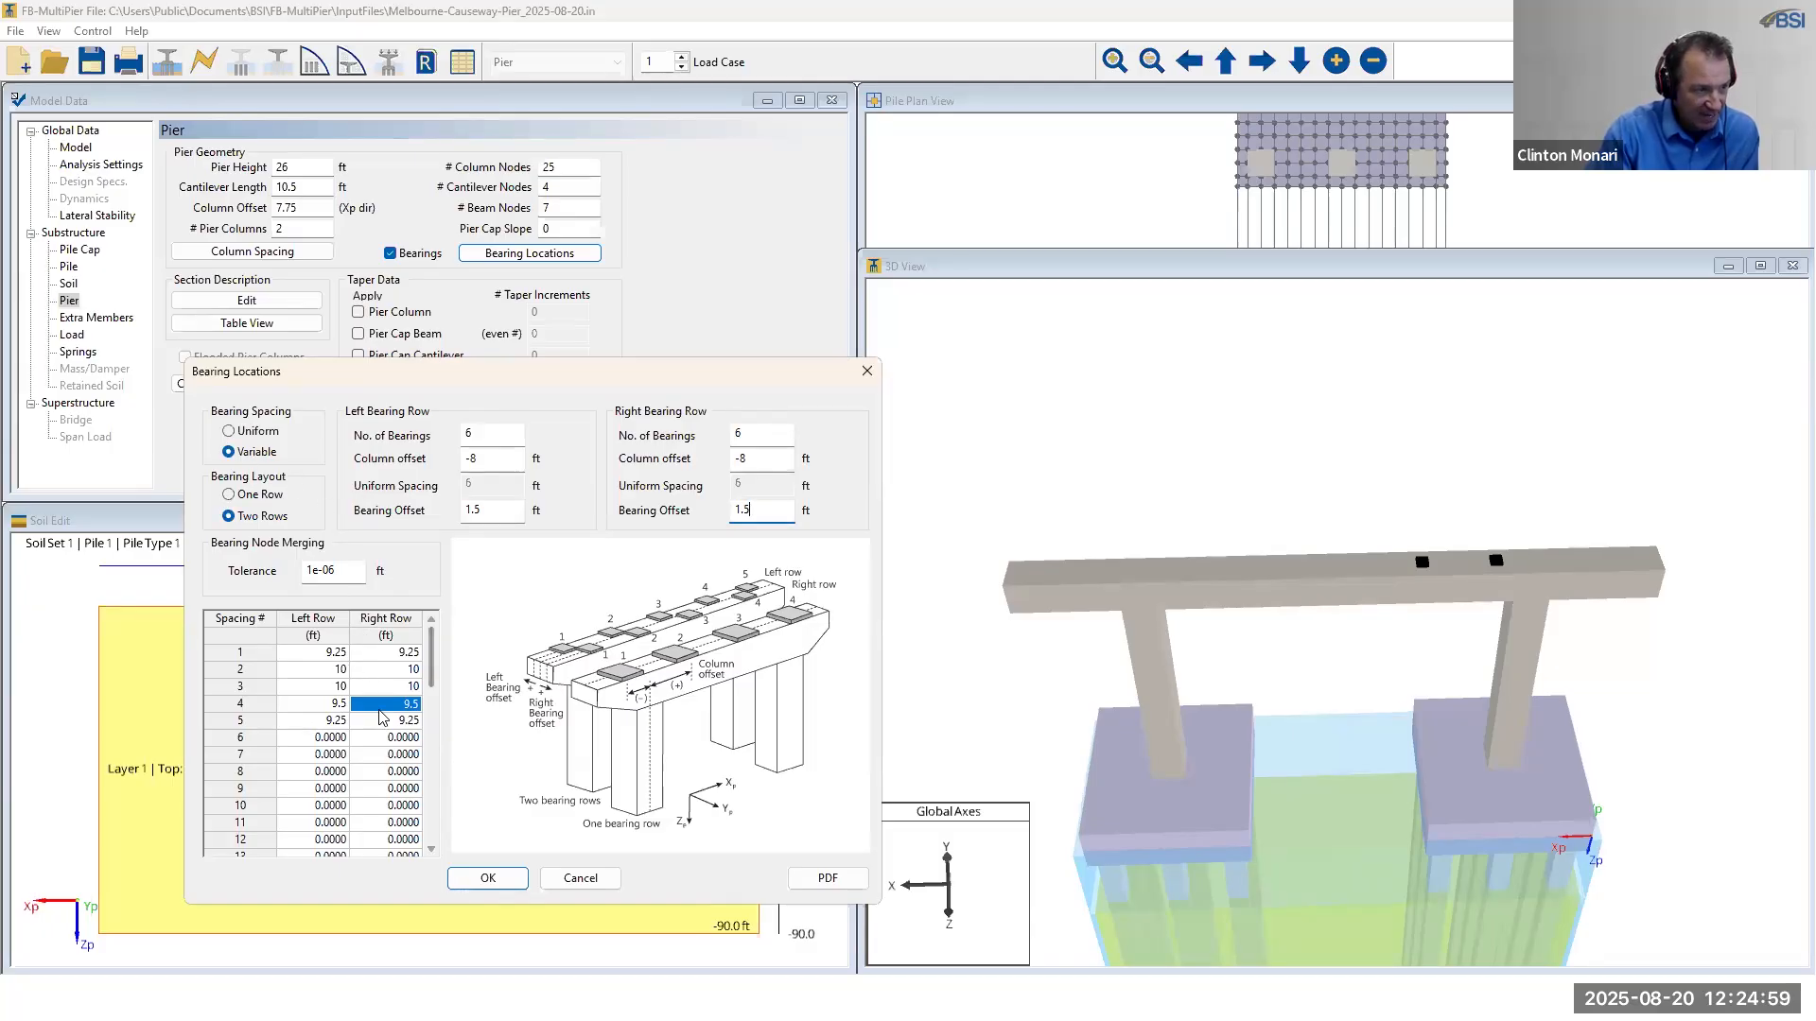
# - Apply the bearing locations to both rows and save the pier model
pyautogui.click(489, 879)
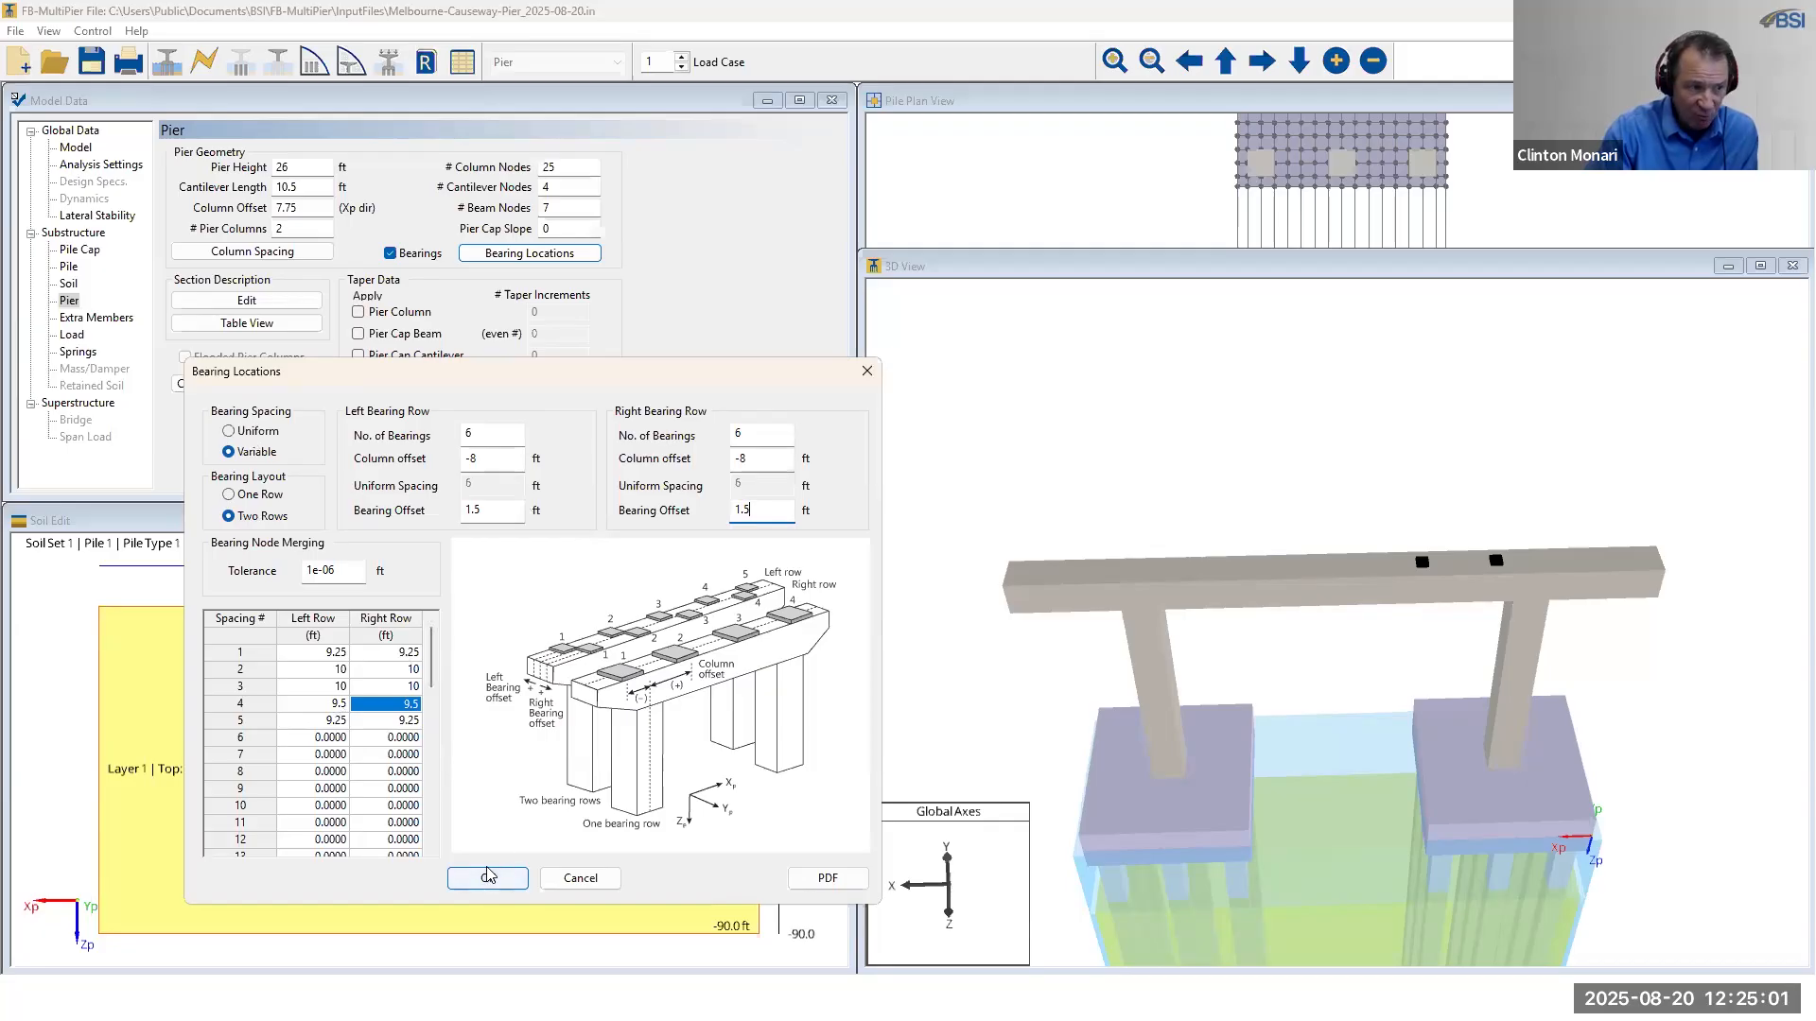
pyautogui.click(489, 878)
pyautogui.moveTo(1207, 725); pyautogui.dragTo(1239, 698)
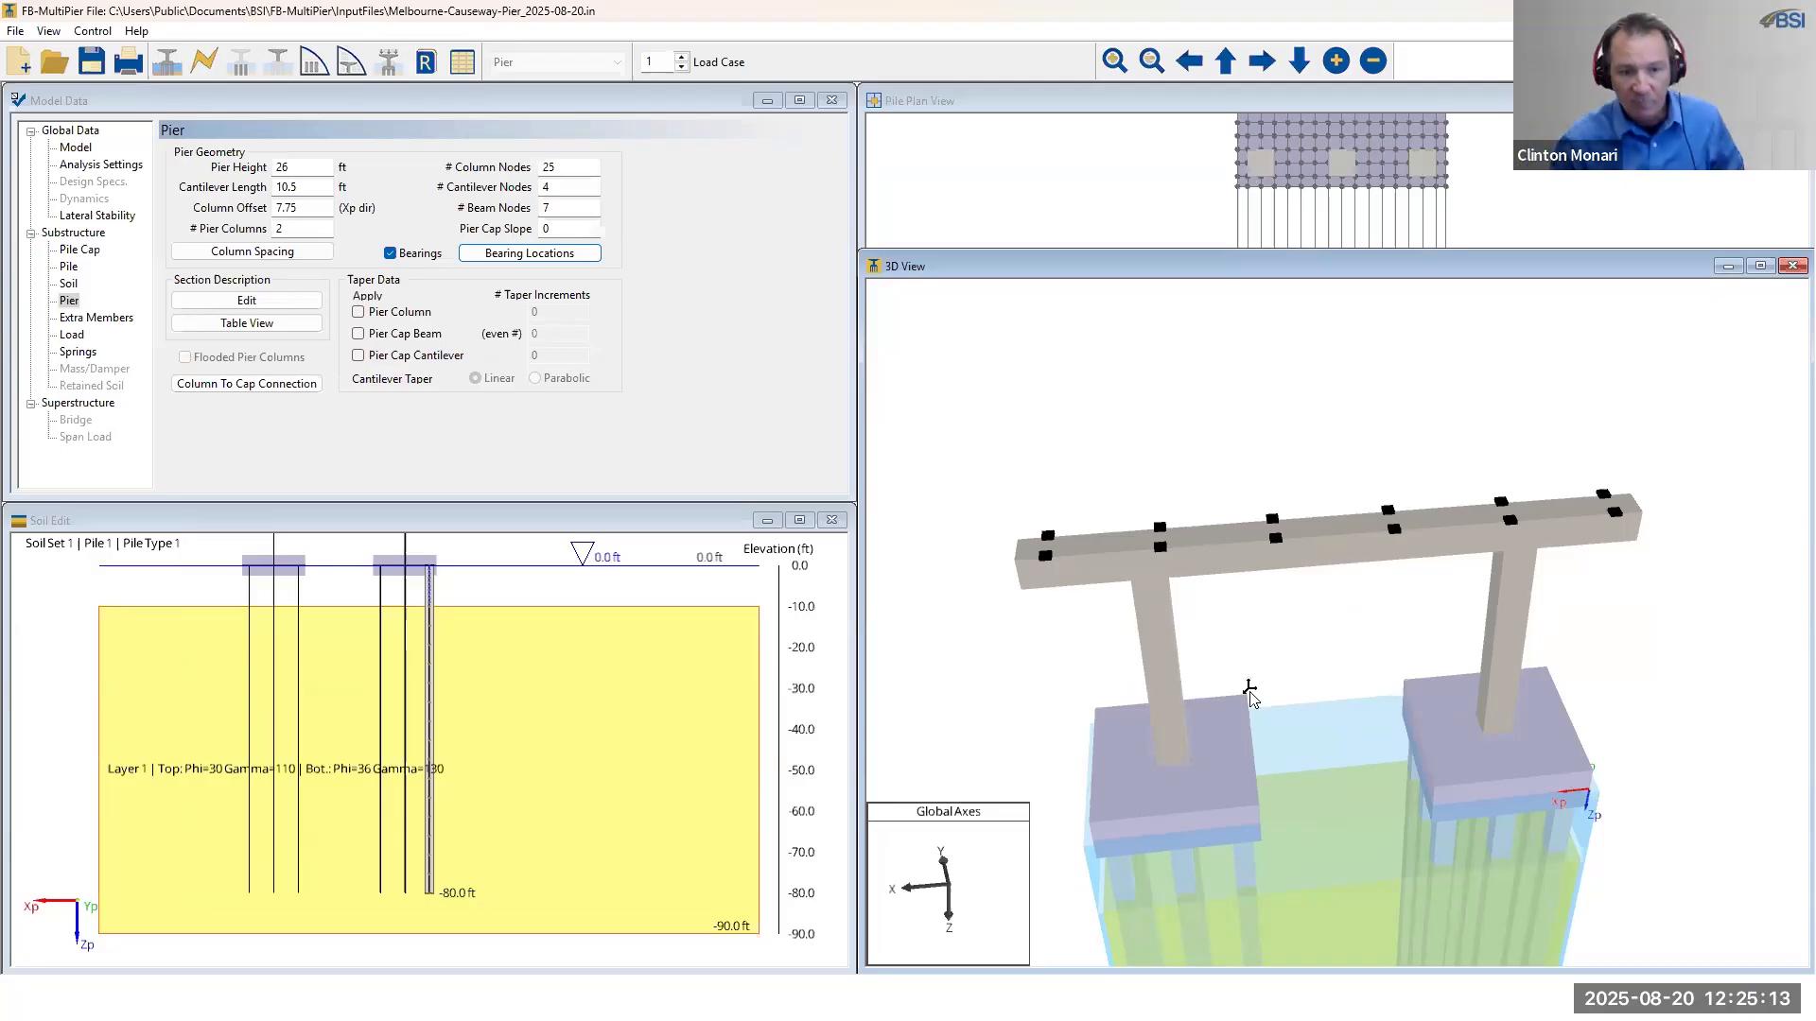
pyautogui.moveTo(1418, 486); pyautogui.dragTo(1325, 527)
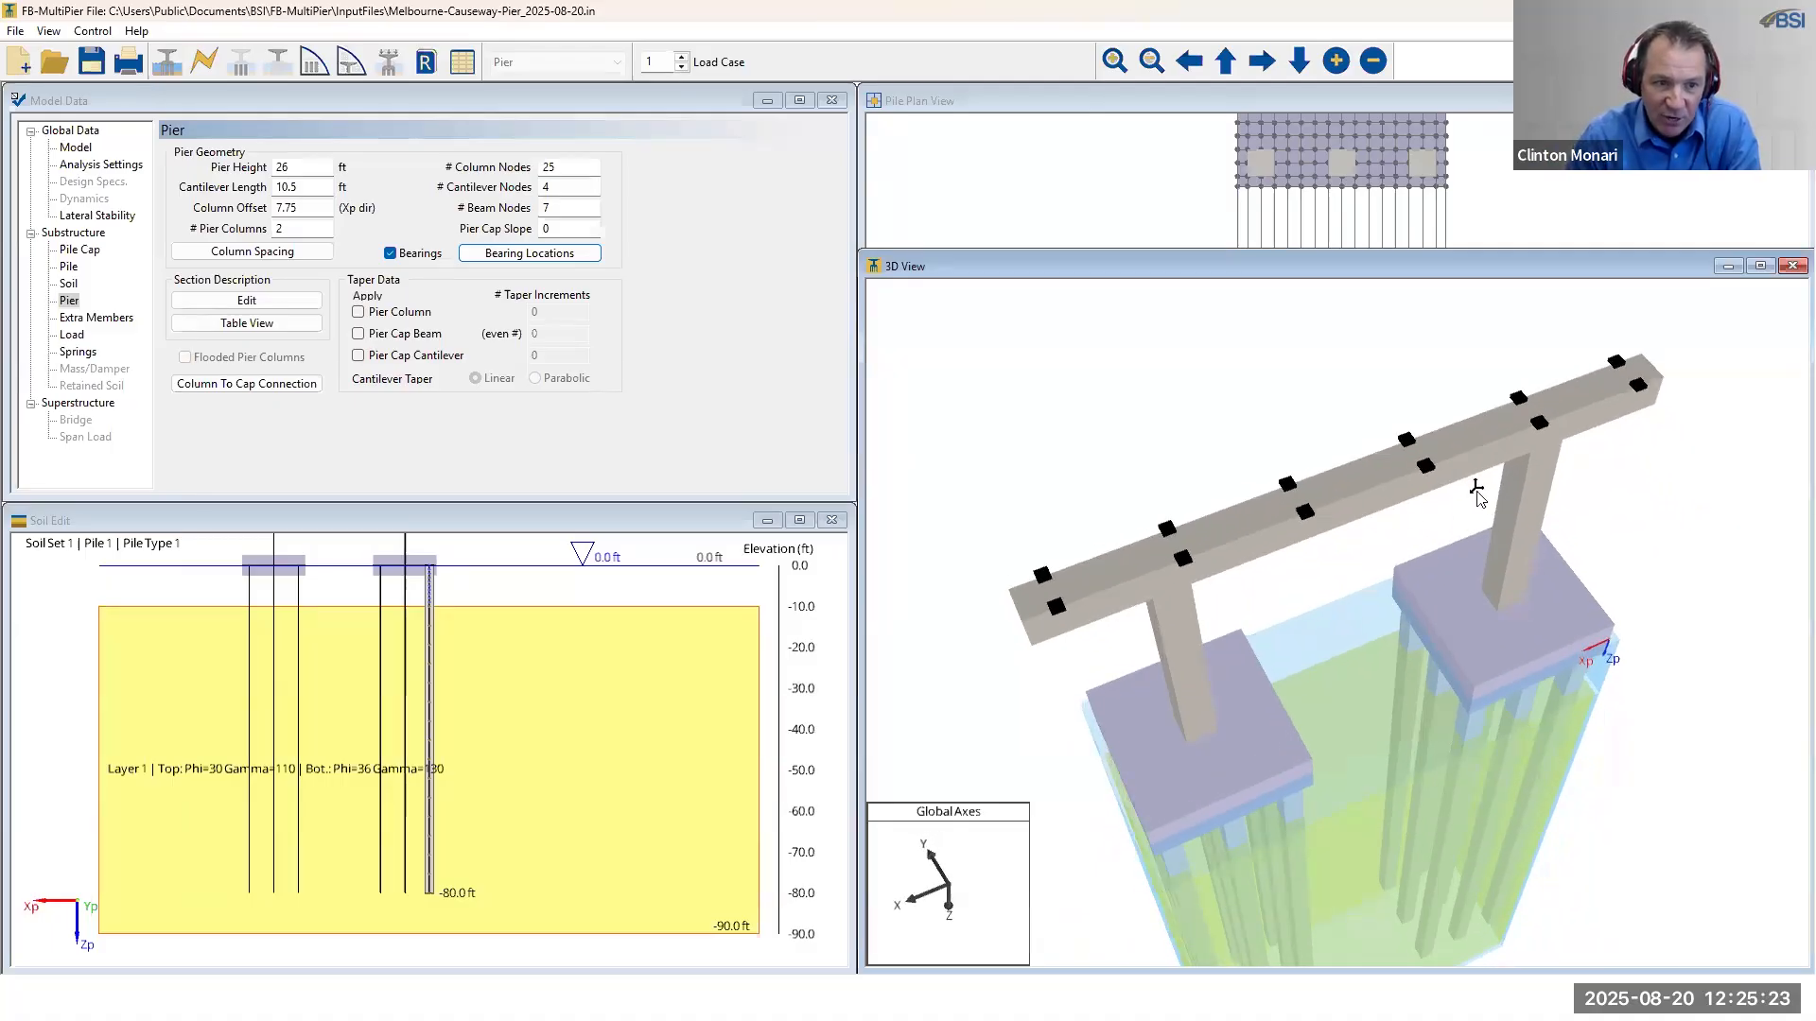
pyautogui.moveTo(1472, 492); pyautogui.dragTo(1338, 452)
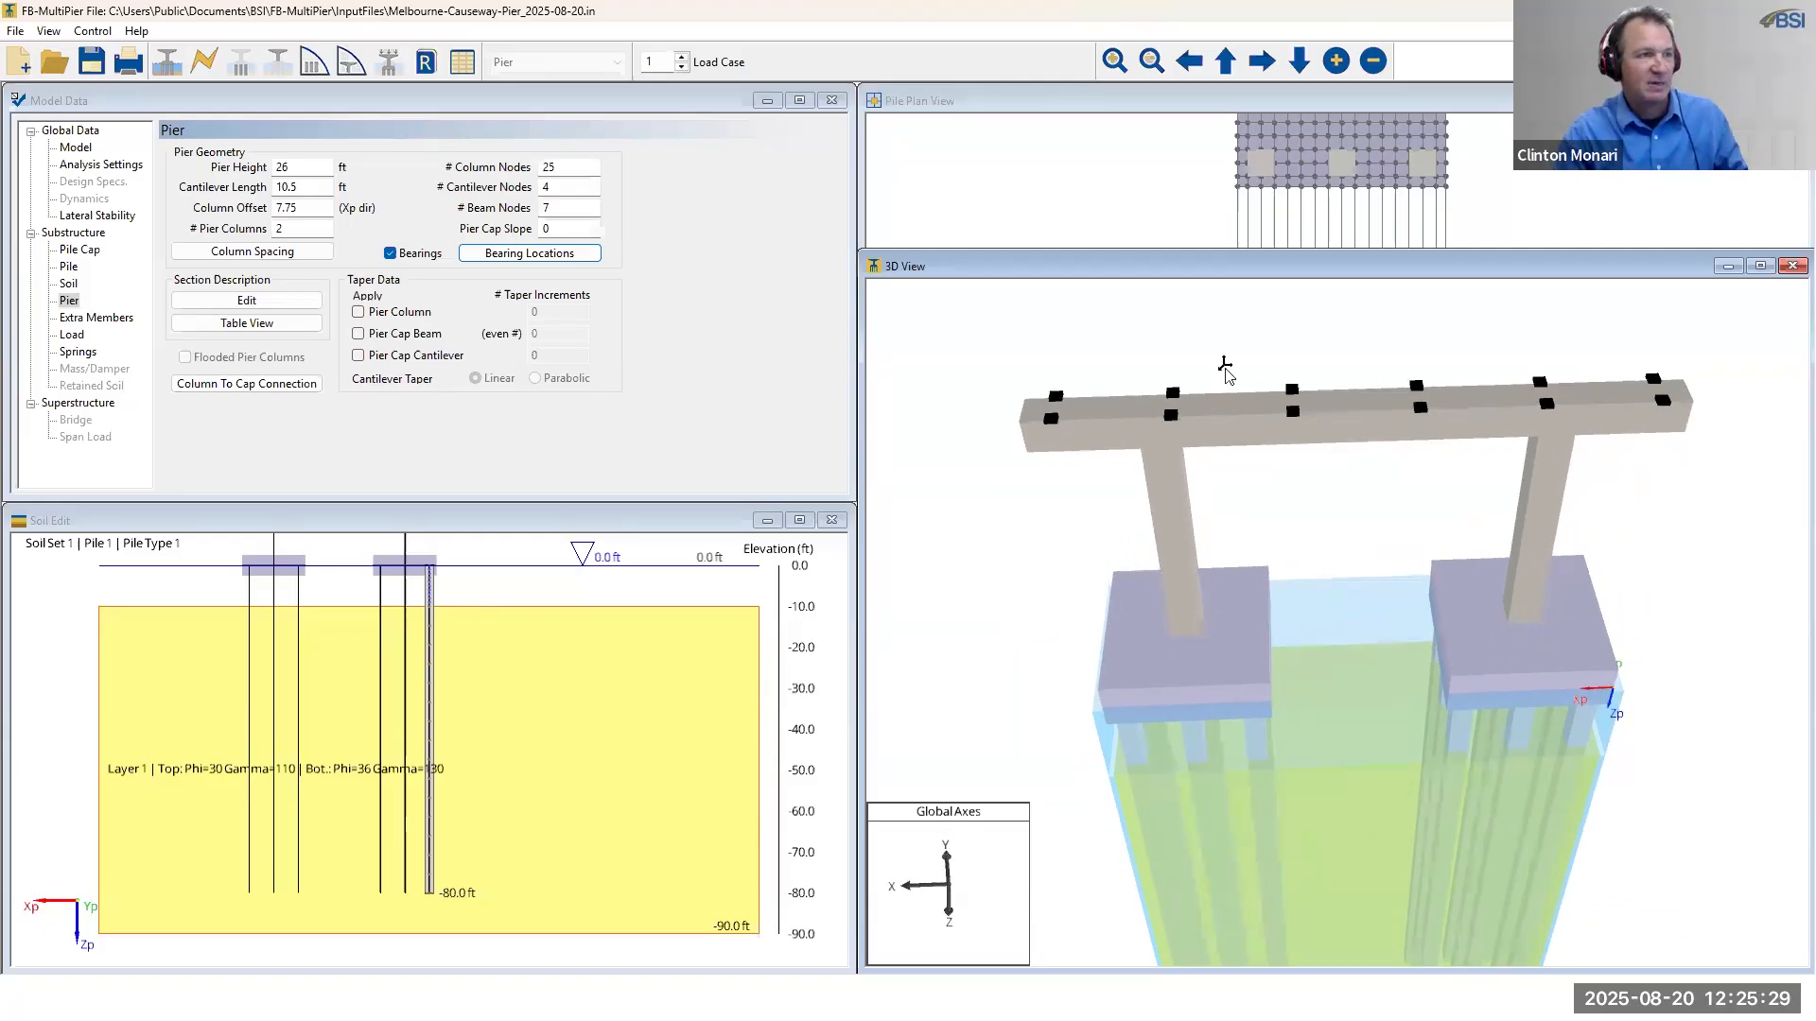
pyautogui.click(96, 69)
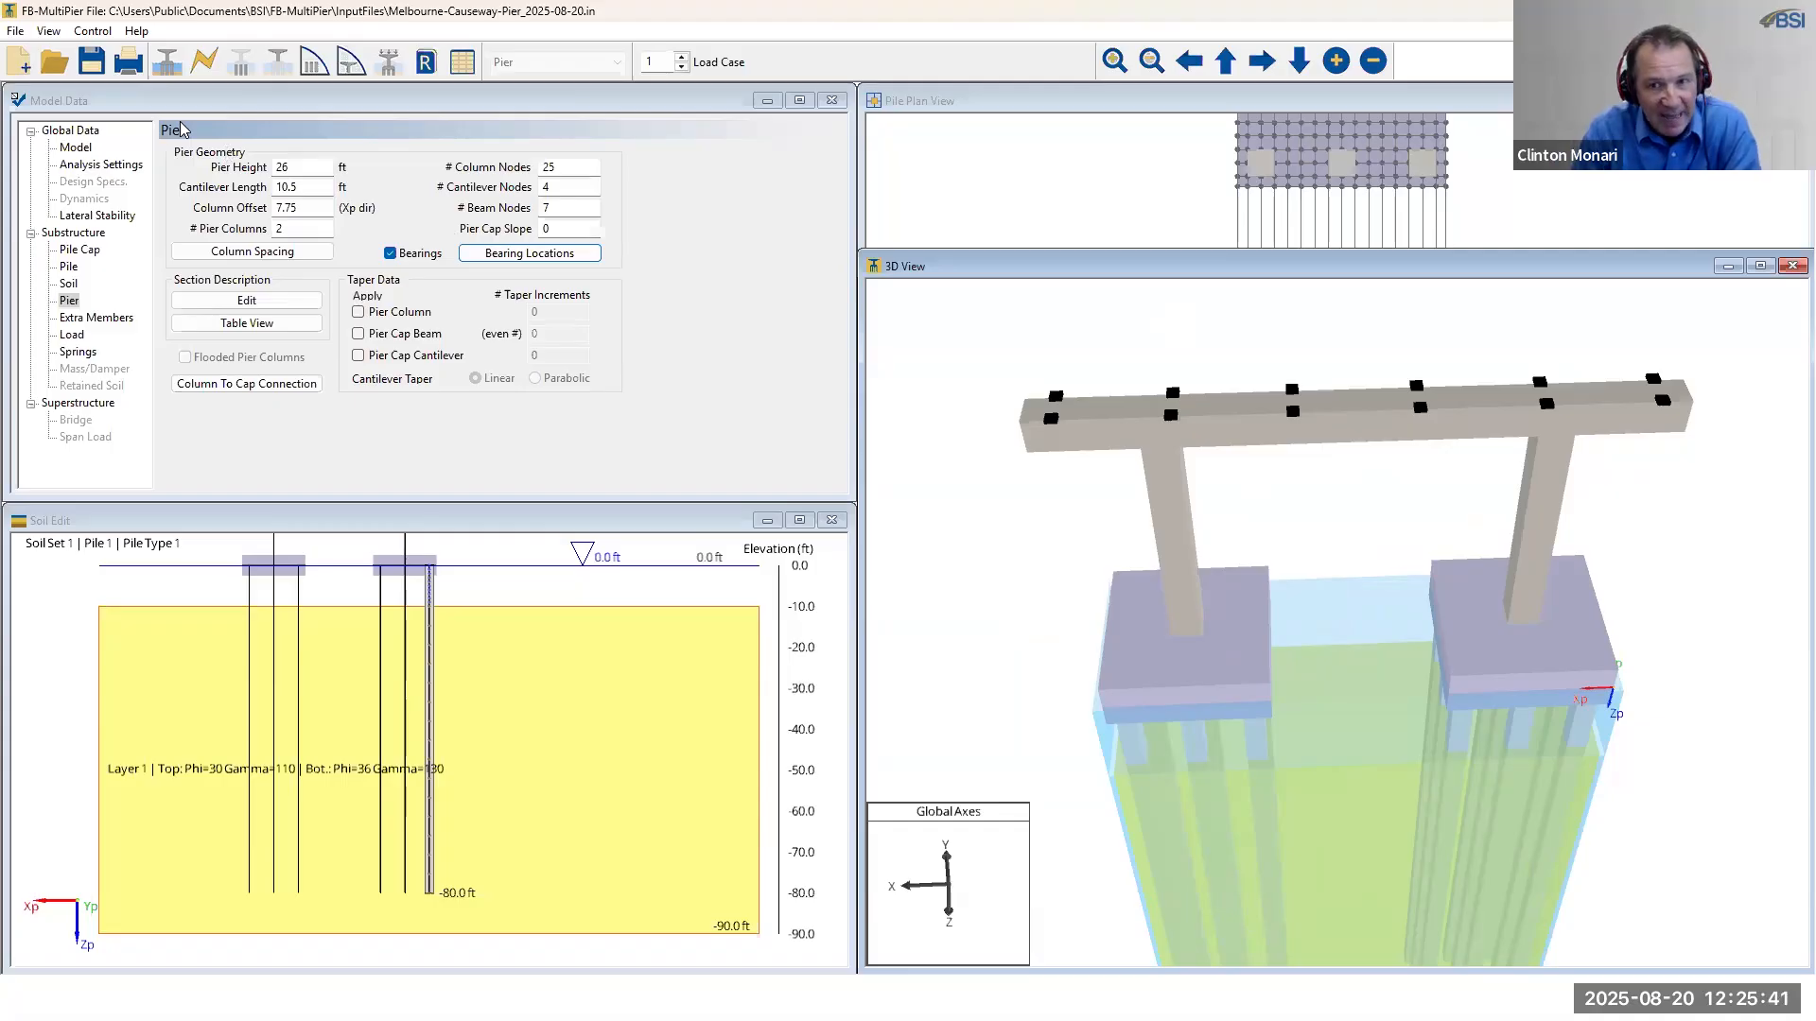
# - Change the pier column's custom cross-section to circular with a 60 in diameter
pyautogui.click(270, 303)
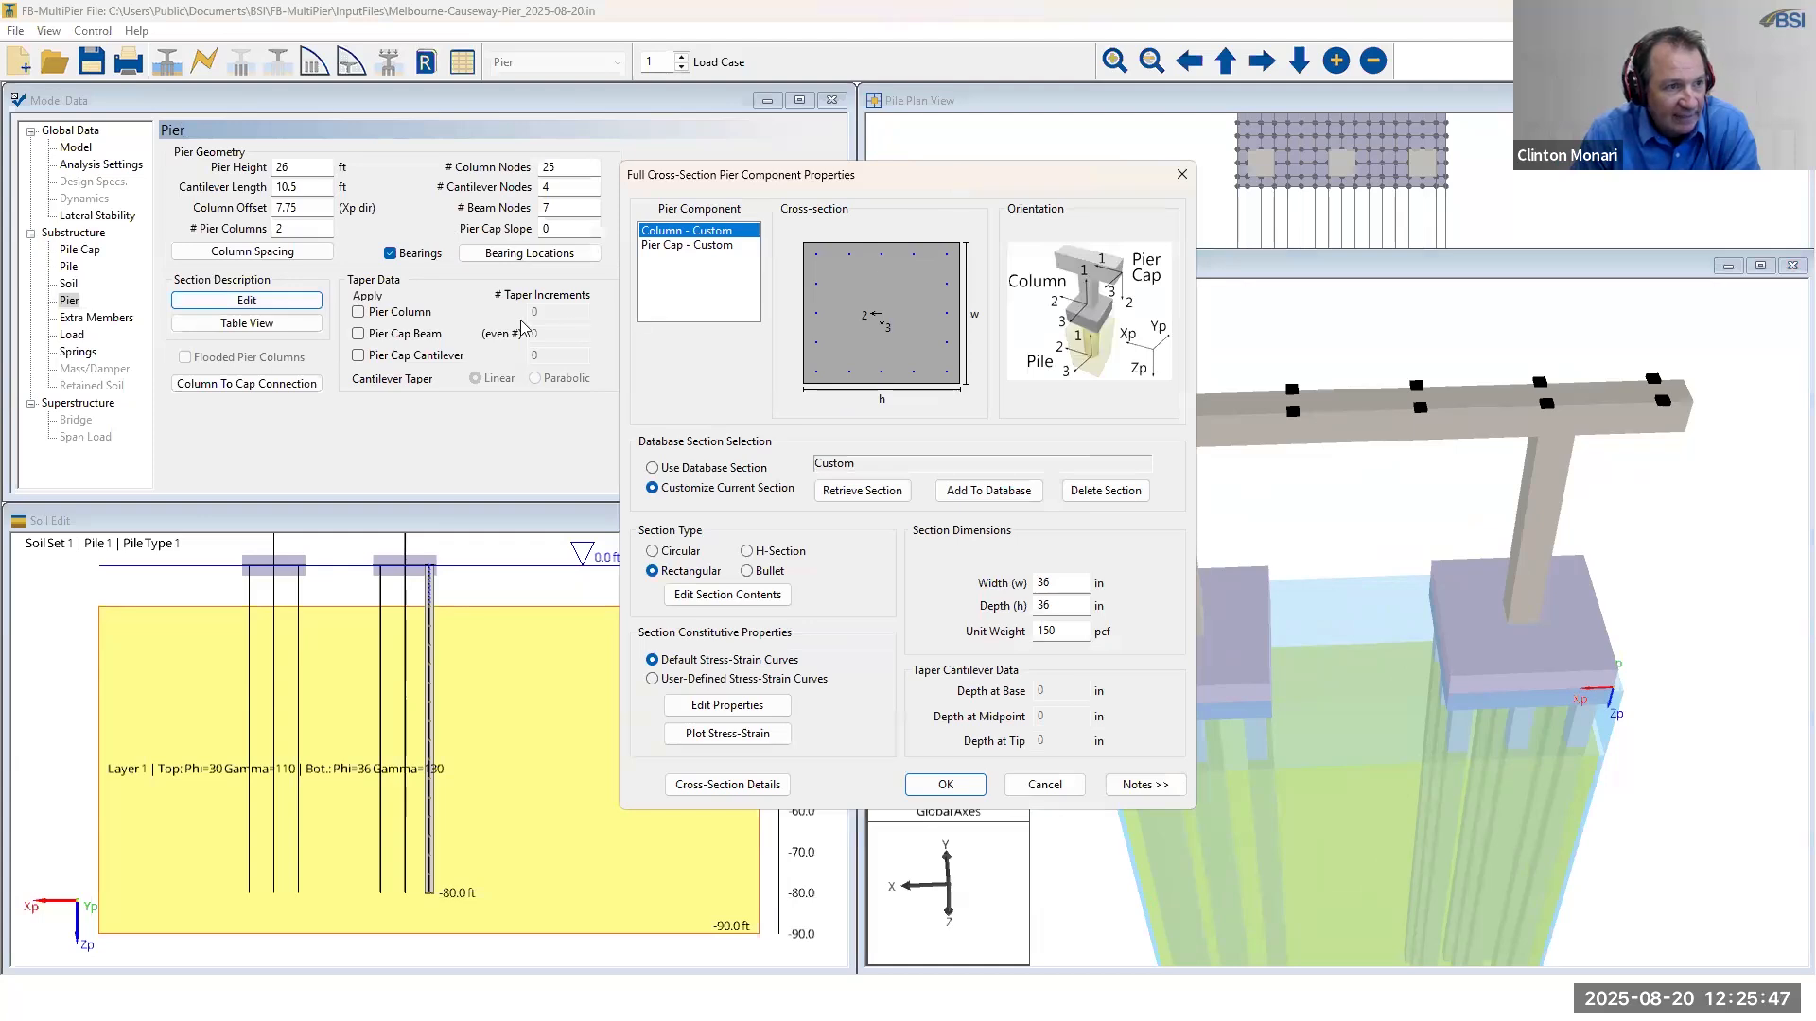
pyautogui.moveTo(958, 186); pyautogui.dragTo(632, 314)
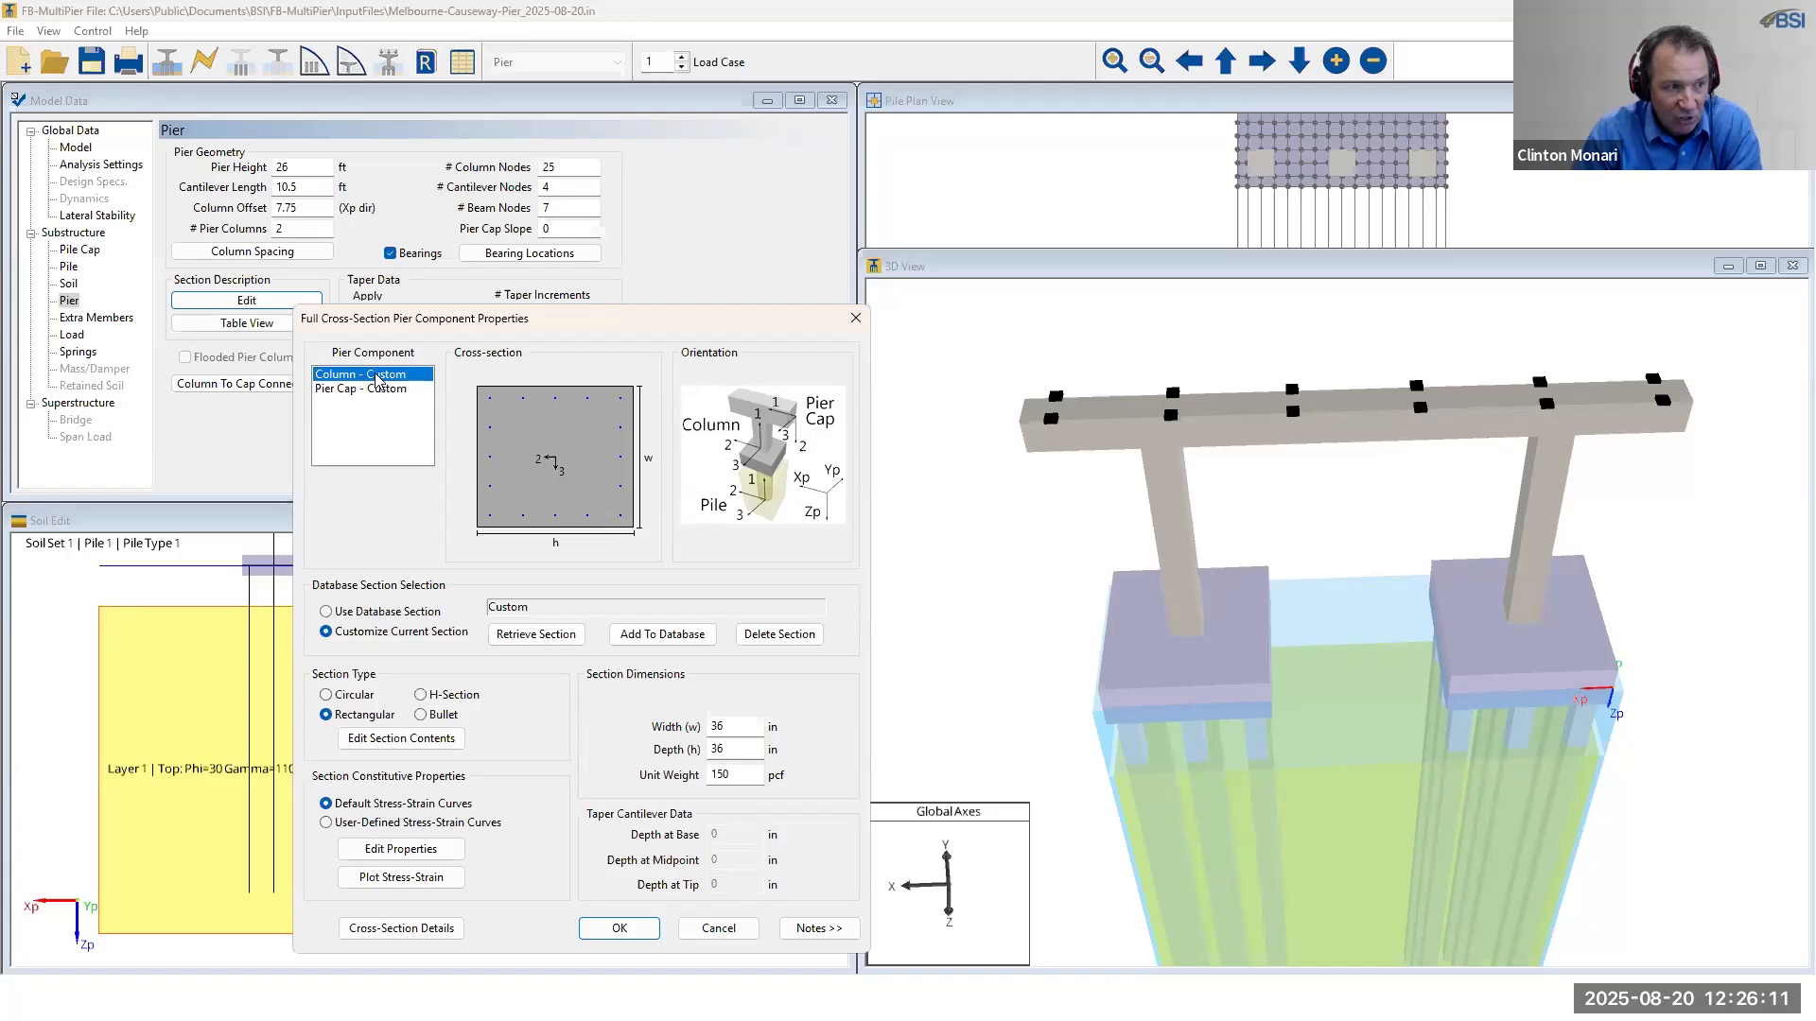
pyautogui.click(326, 695)
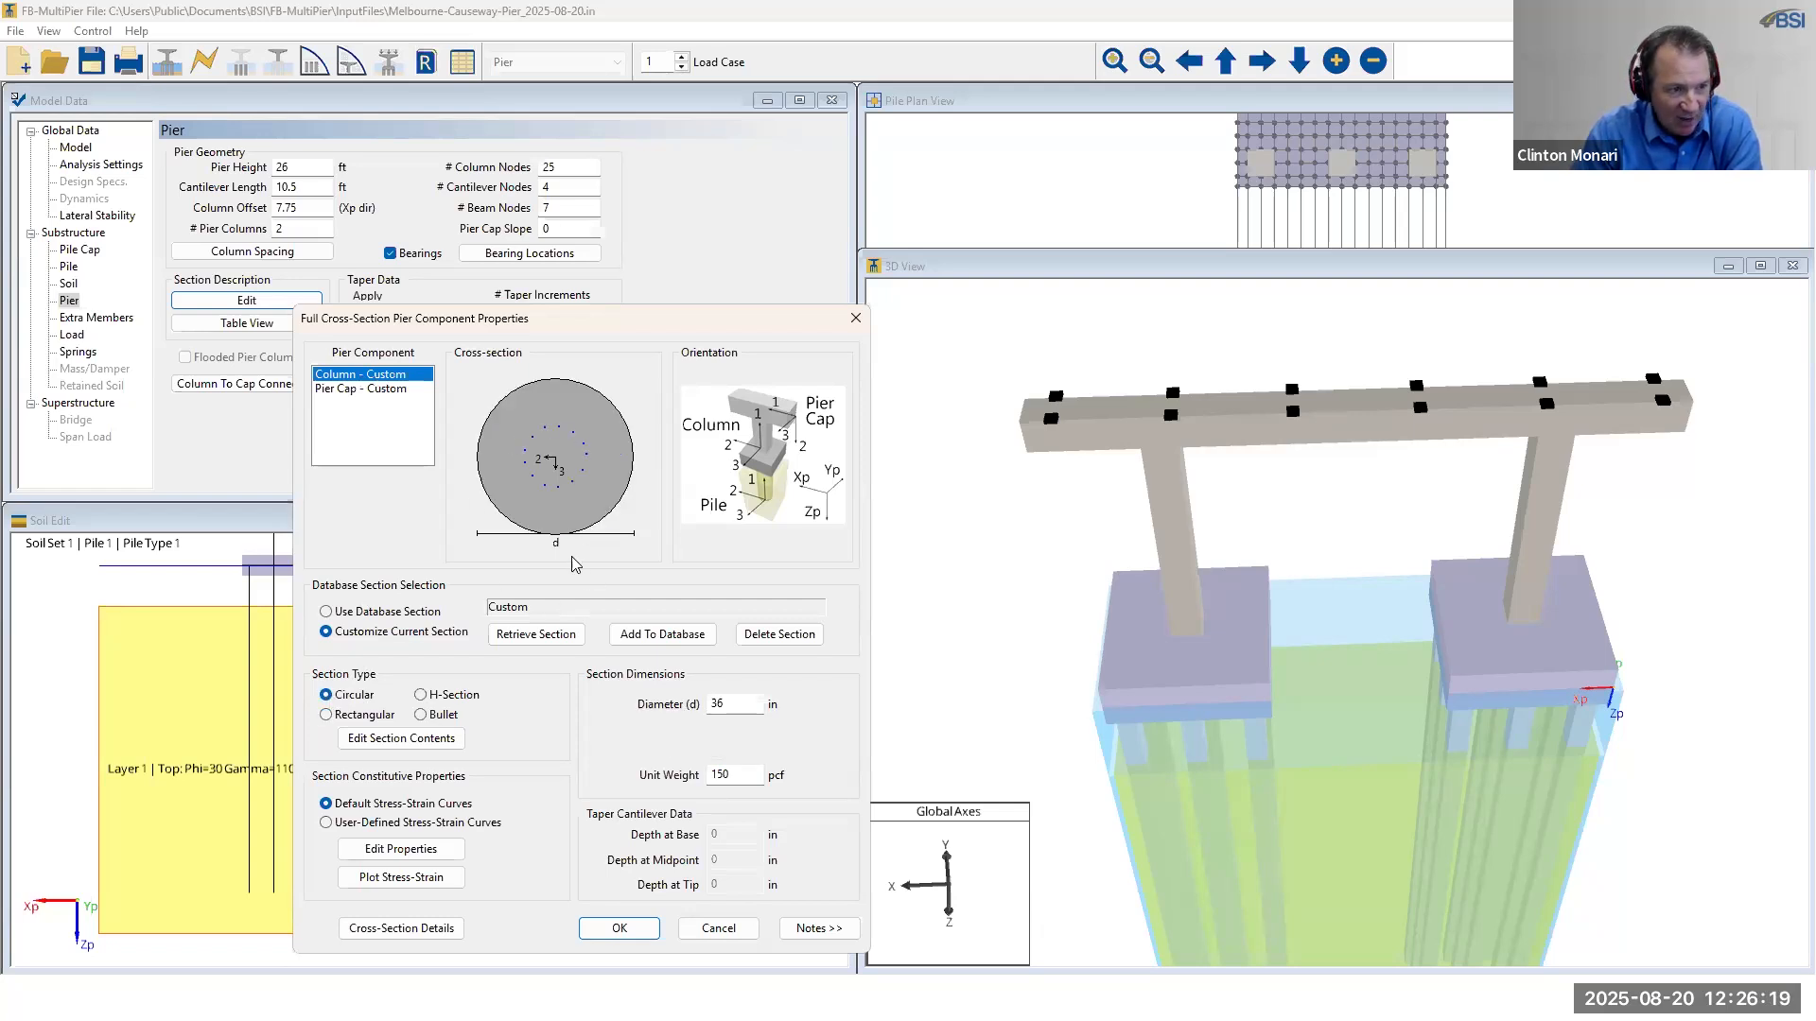
pyautogui.moveTo(729, 703); pyautogui.dragTo(678, 705)
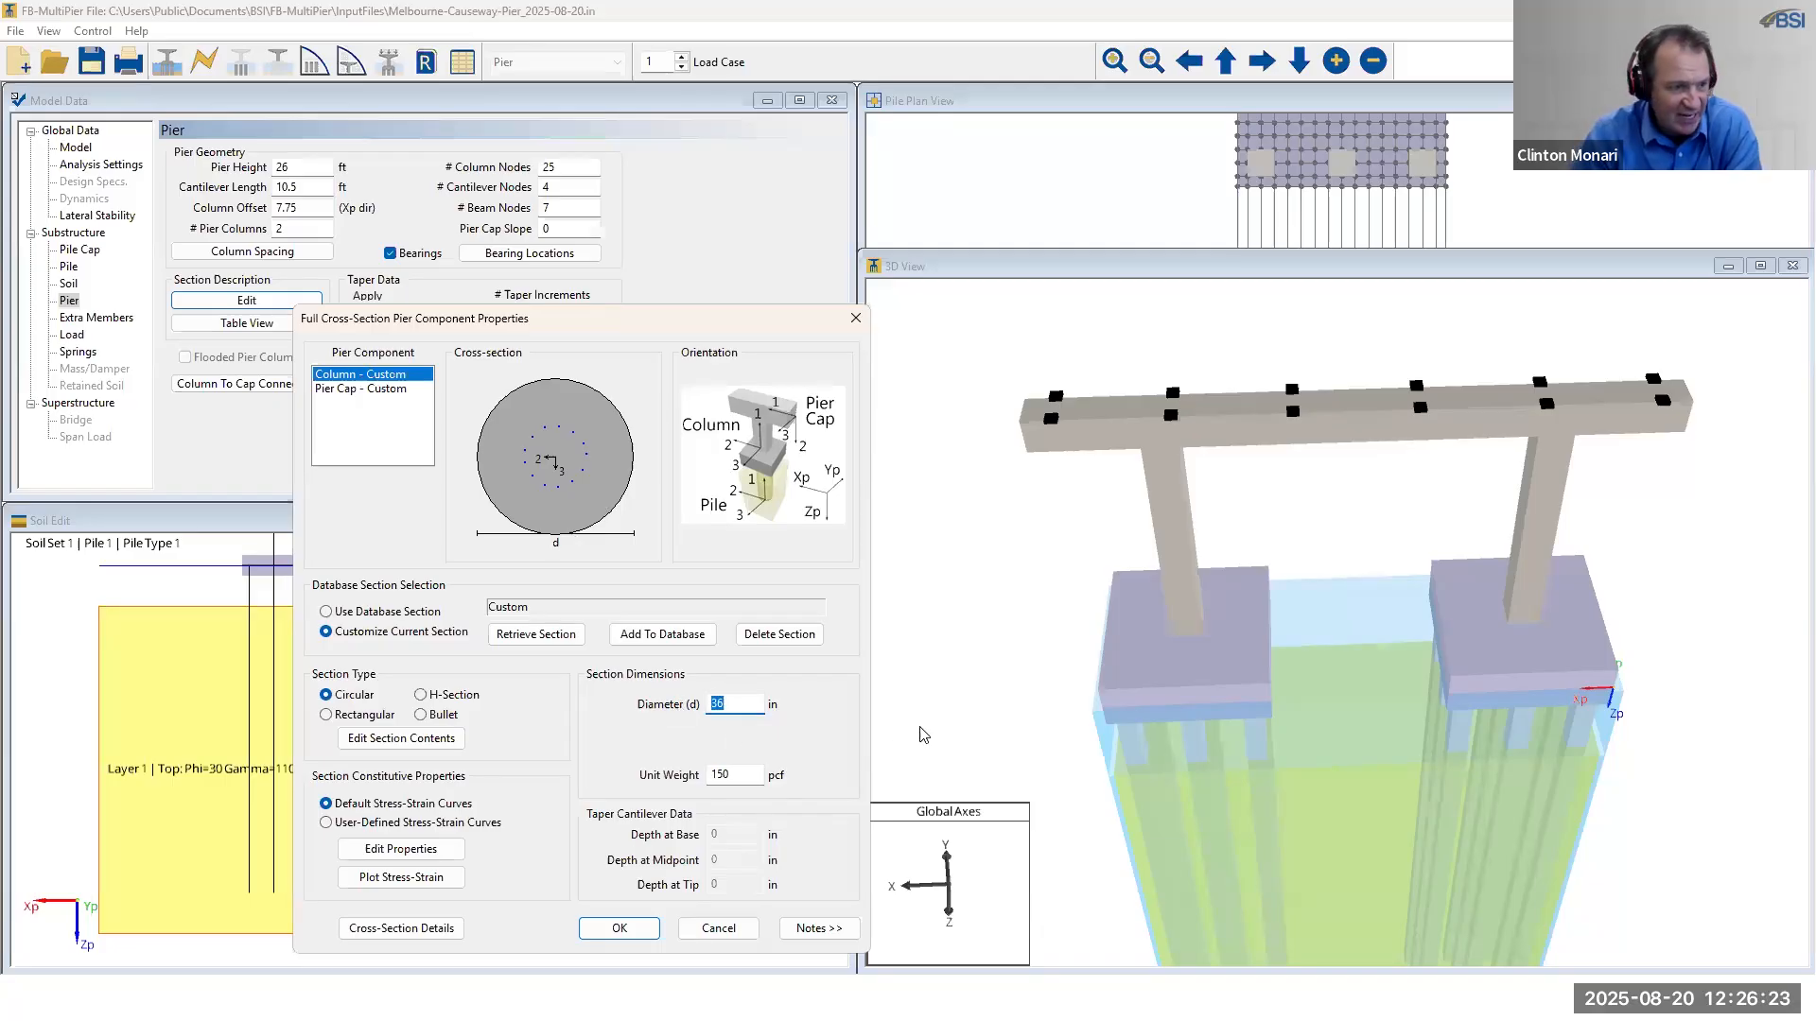
pyautogui.write('60')
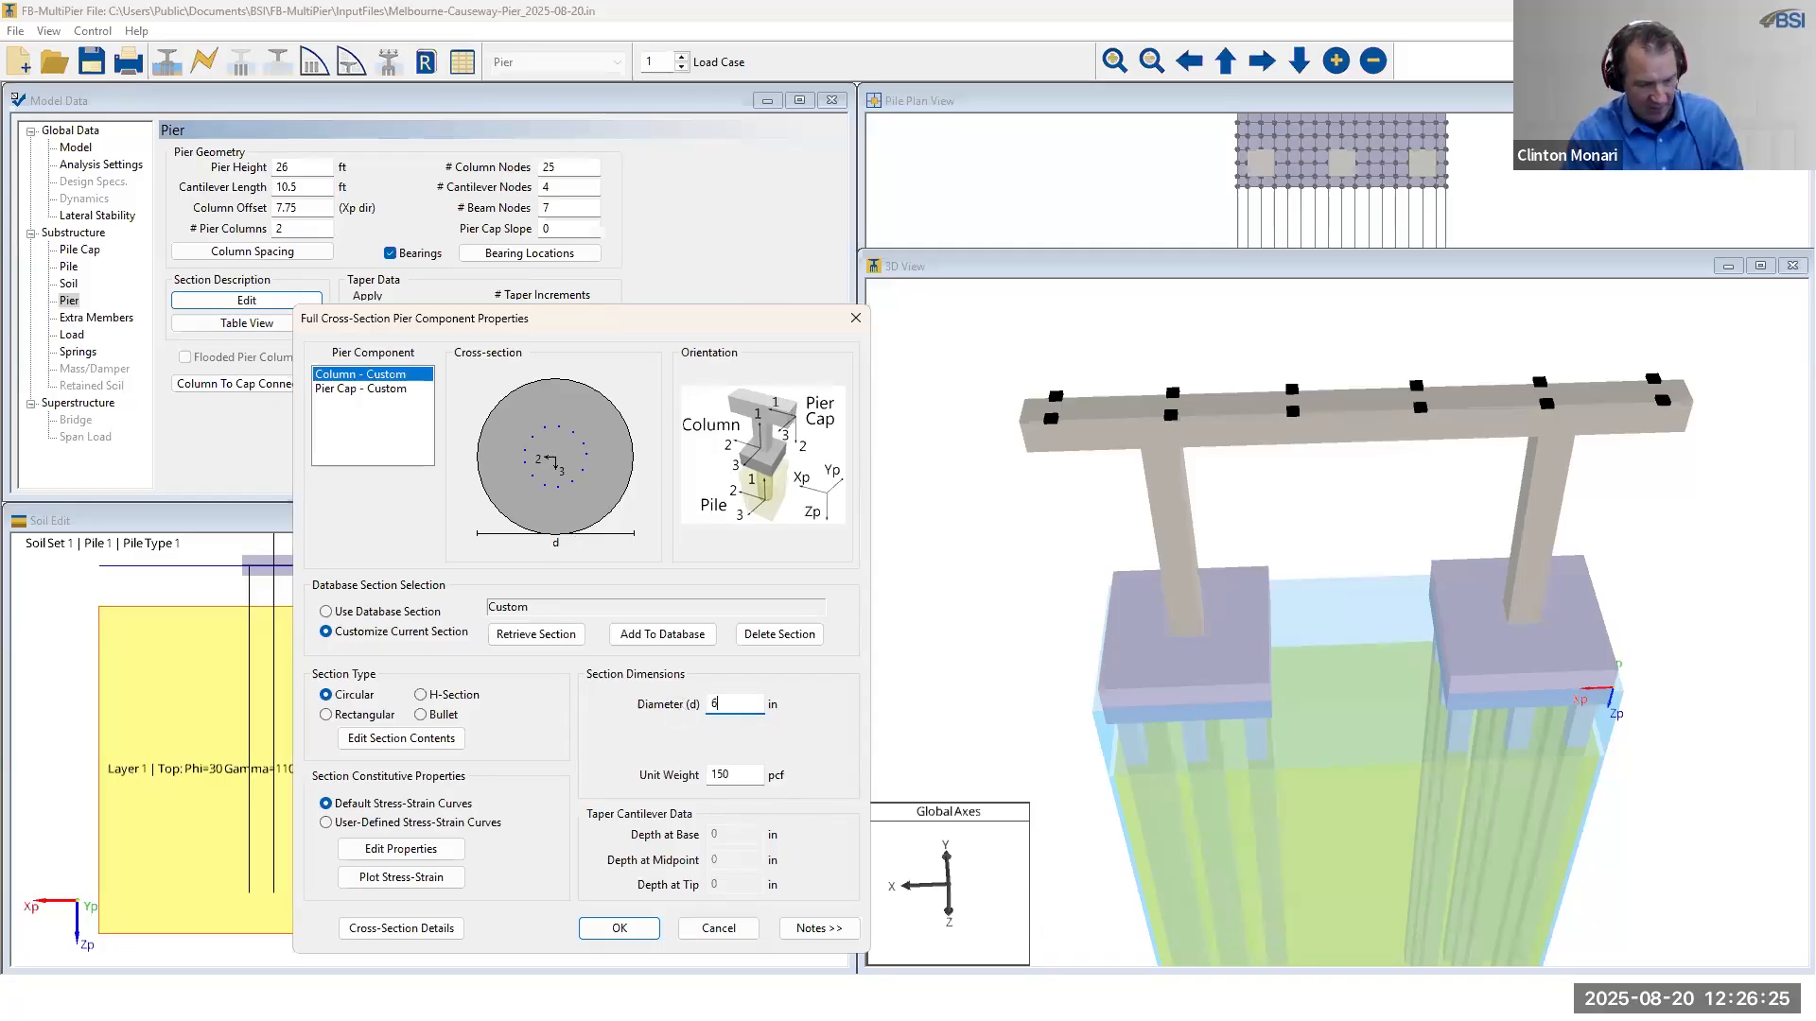
pyautogui.click(754, 776)
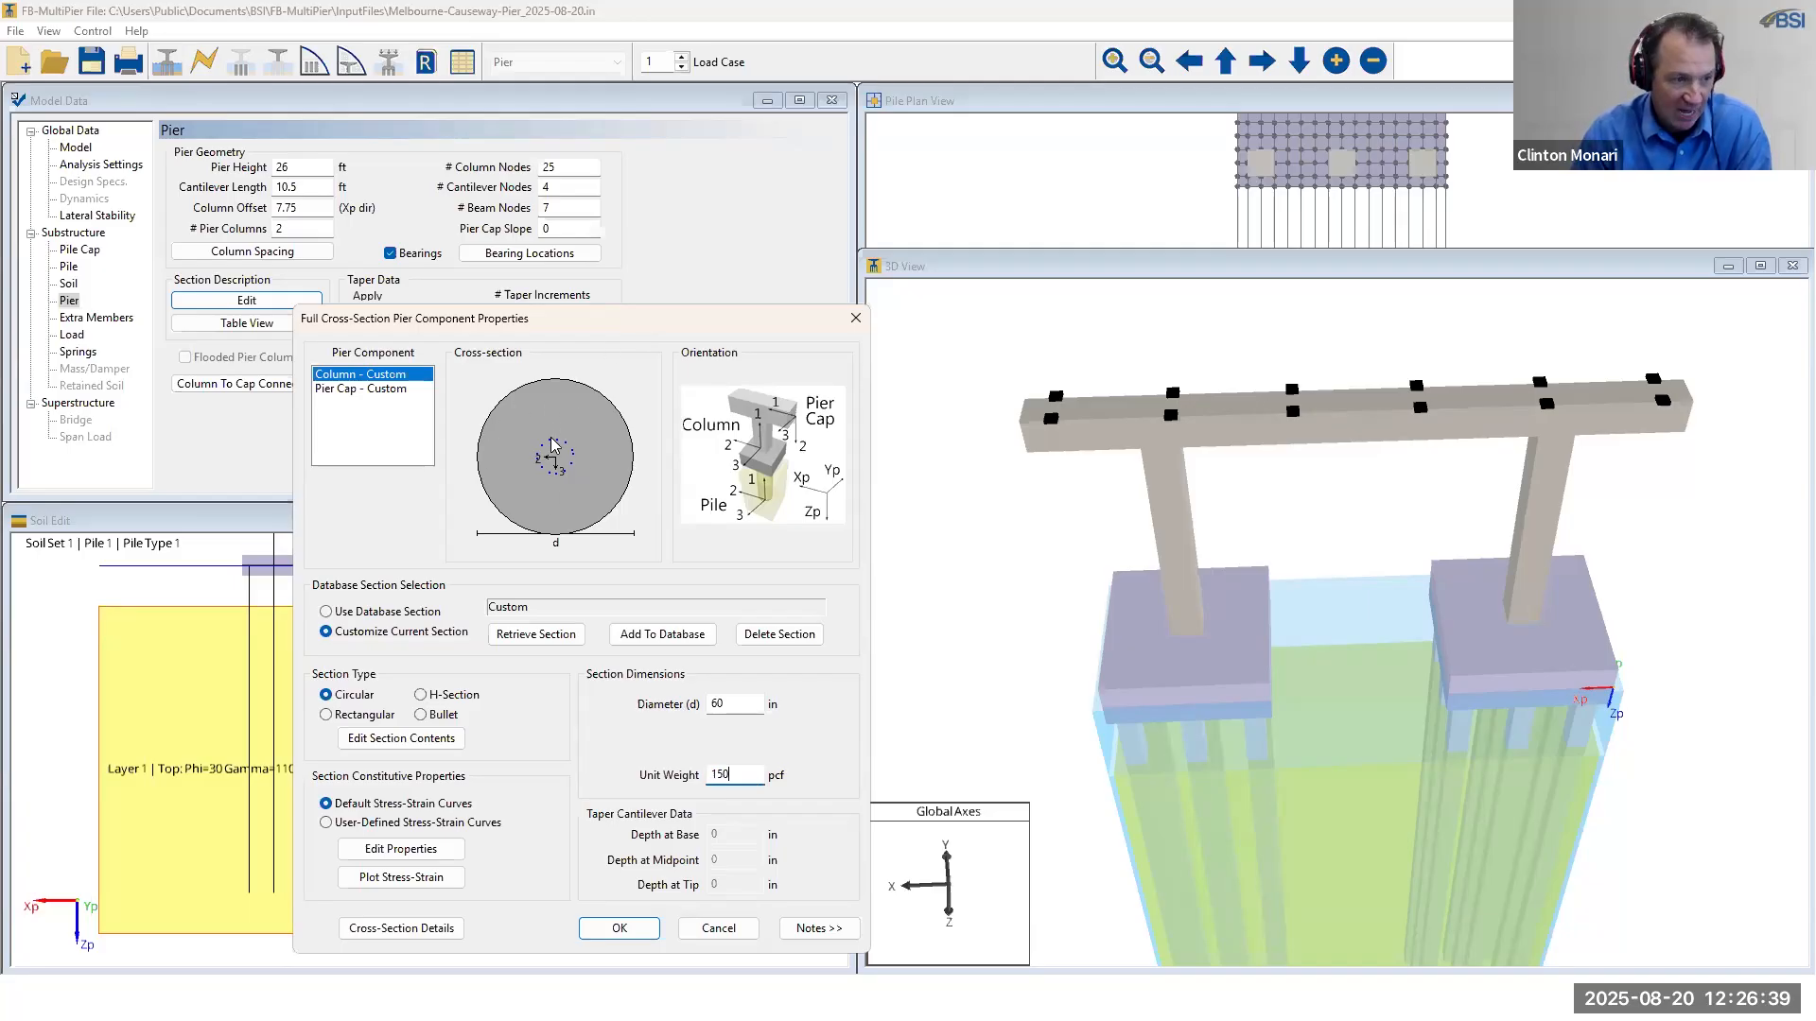
# - Allocate the column's reinforcement by percentage, with 5 in cover thickness and 0.1 in minimum spacing
pyautogui.click(448, 746)
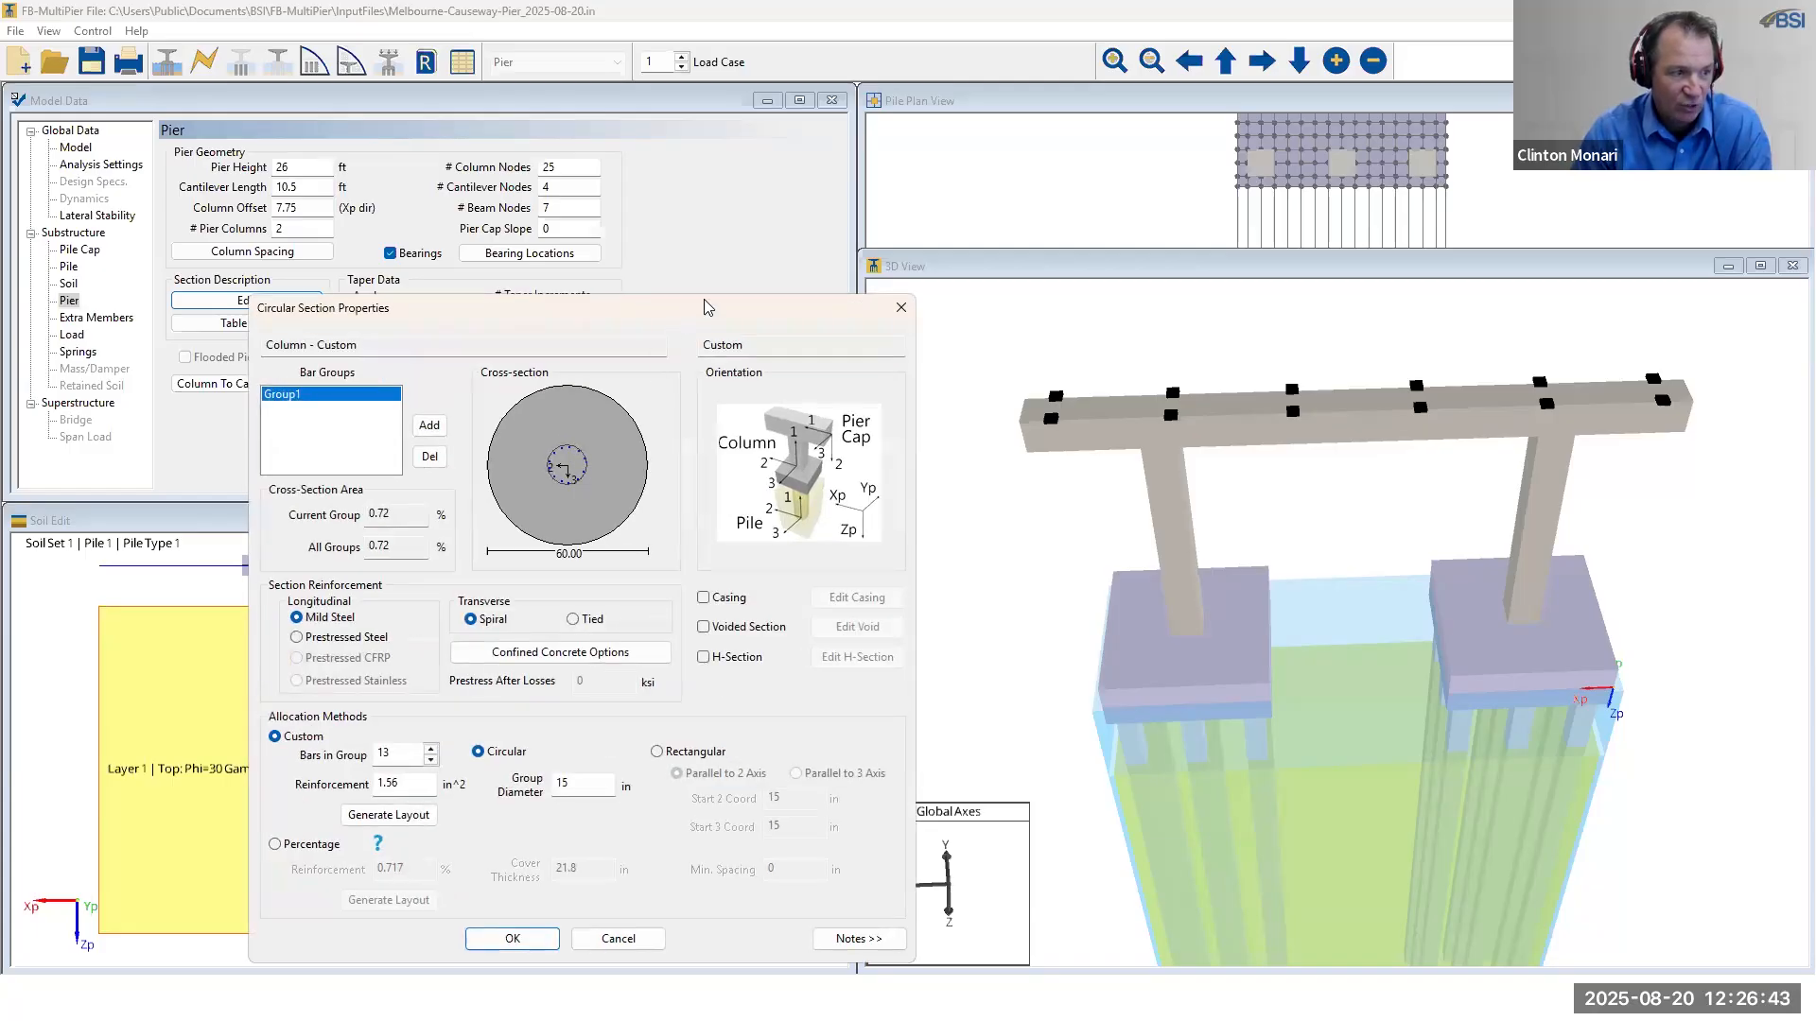
pyautogui.moveTo(704, 307); pyautogui.dragTo(1114, 216)
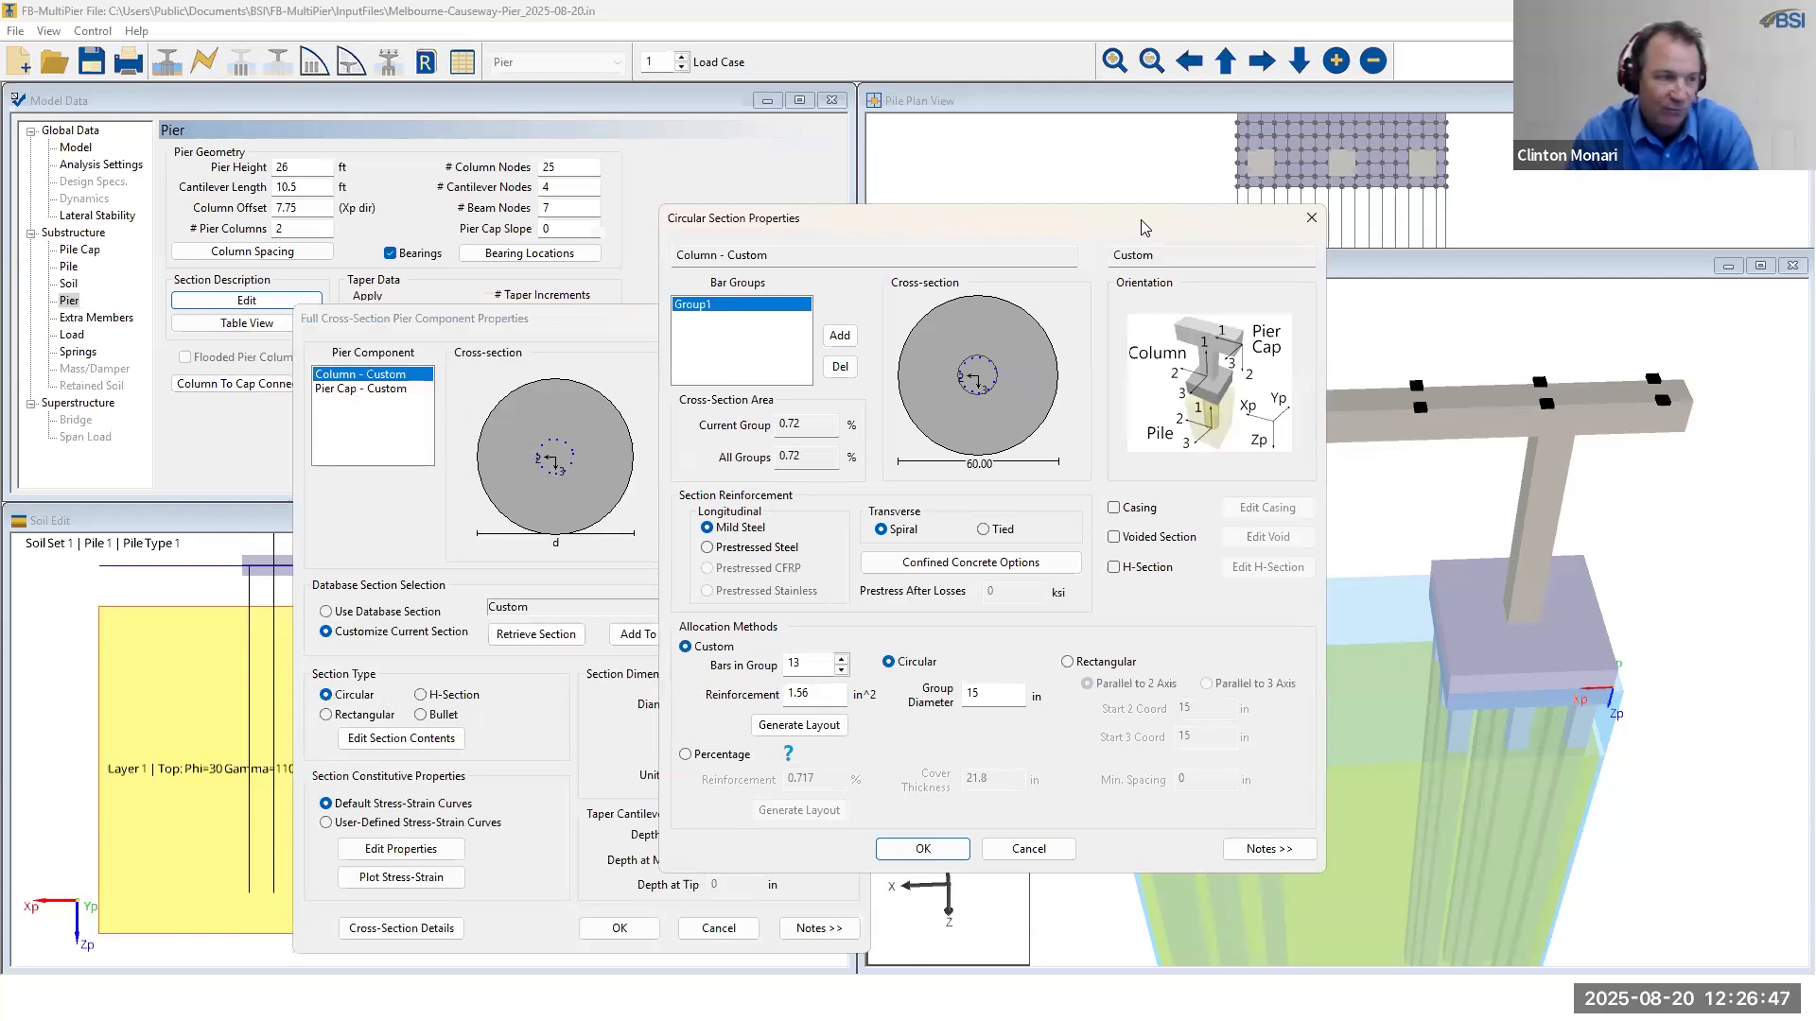
pyautogui.moveTo(1144, 227); pyautogui.dragTo(749, 225)
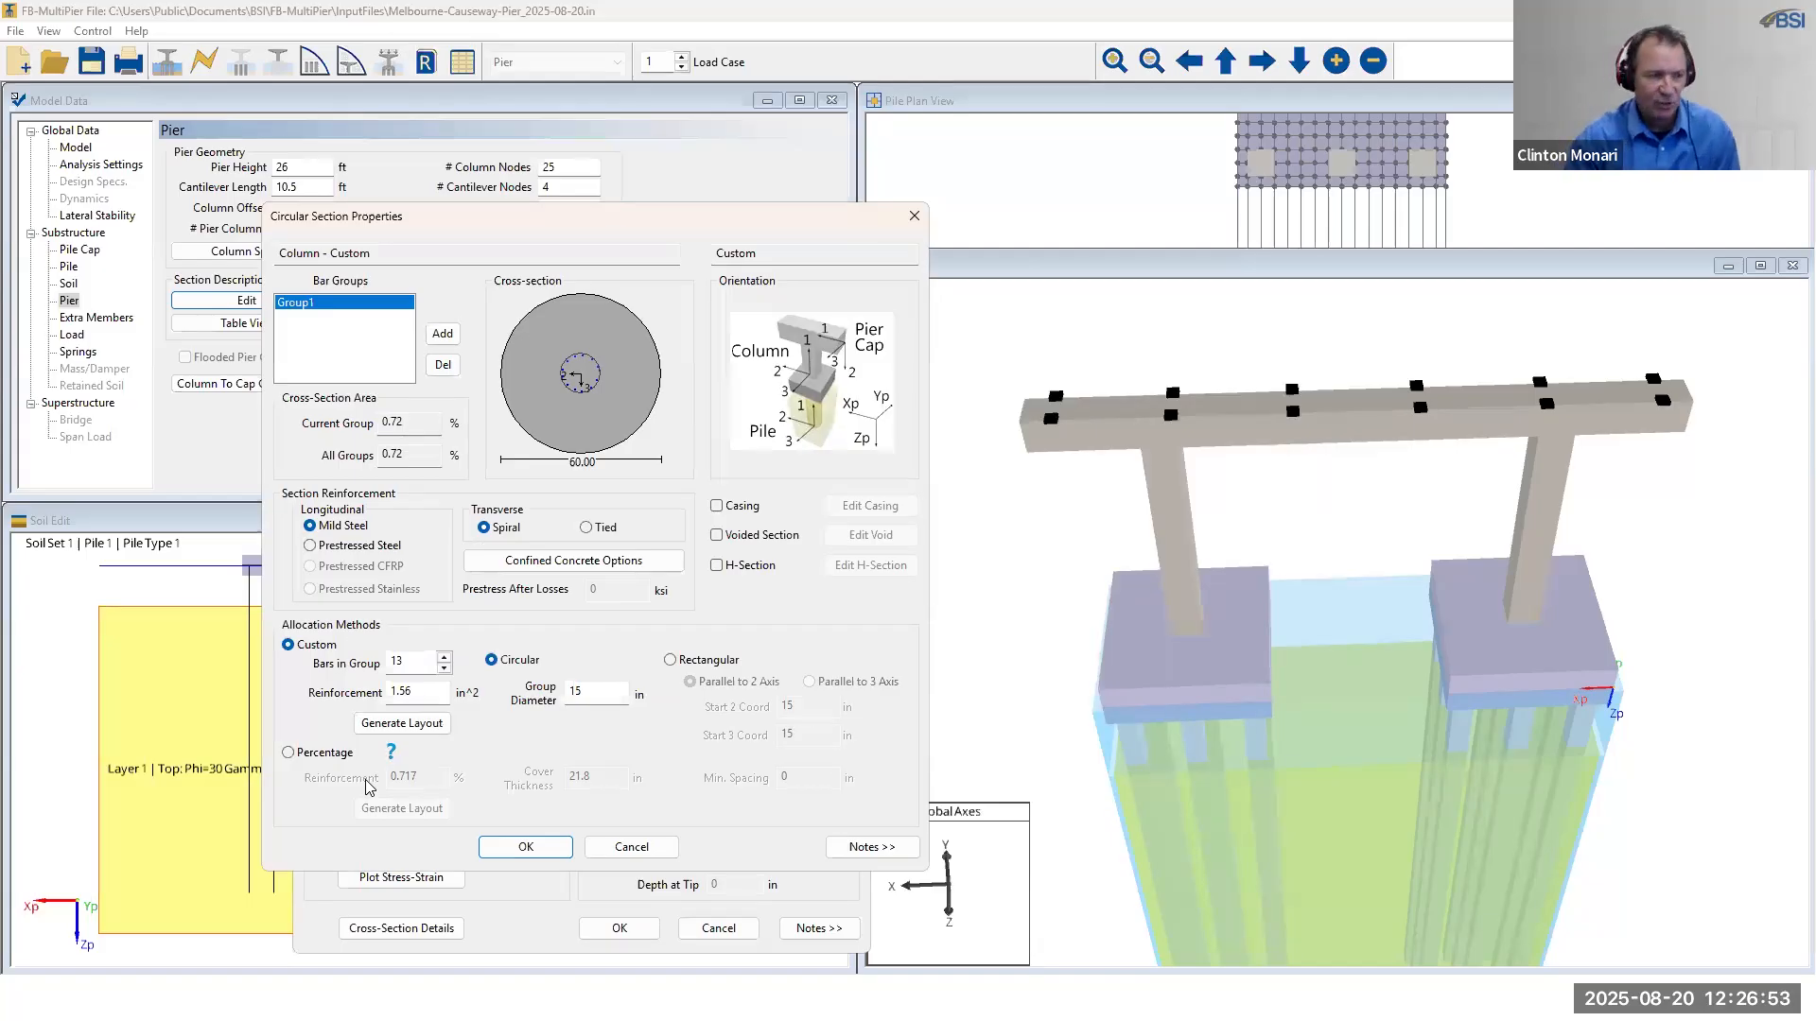
pyautogui.click(287, 753)
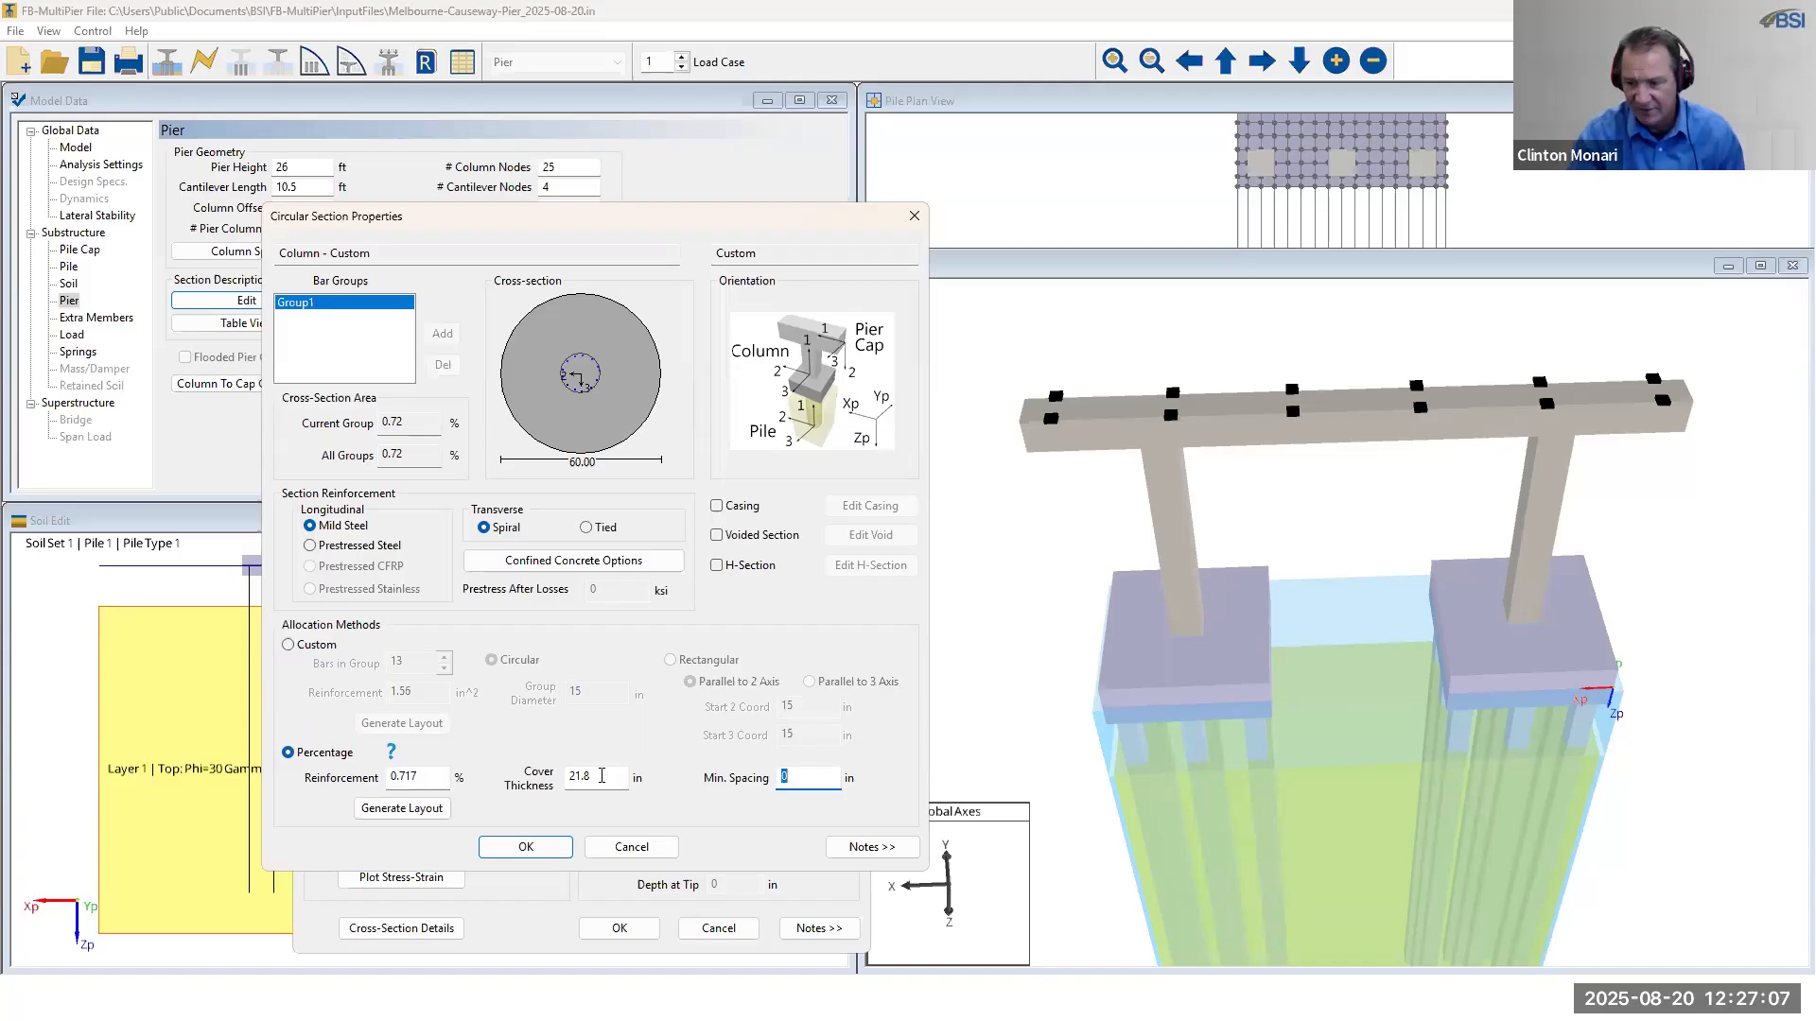
pyautogui.moveTo(606, 777); pyautogui.dragTo(528, 782)
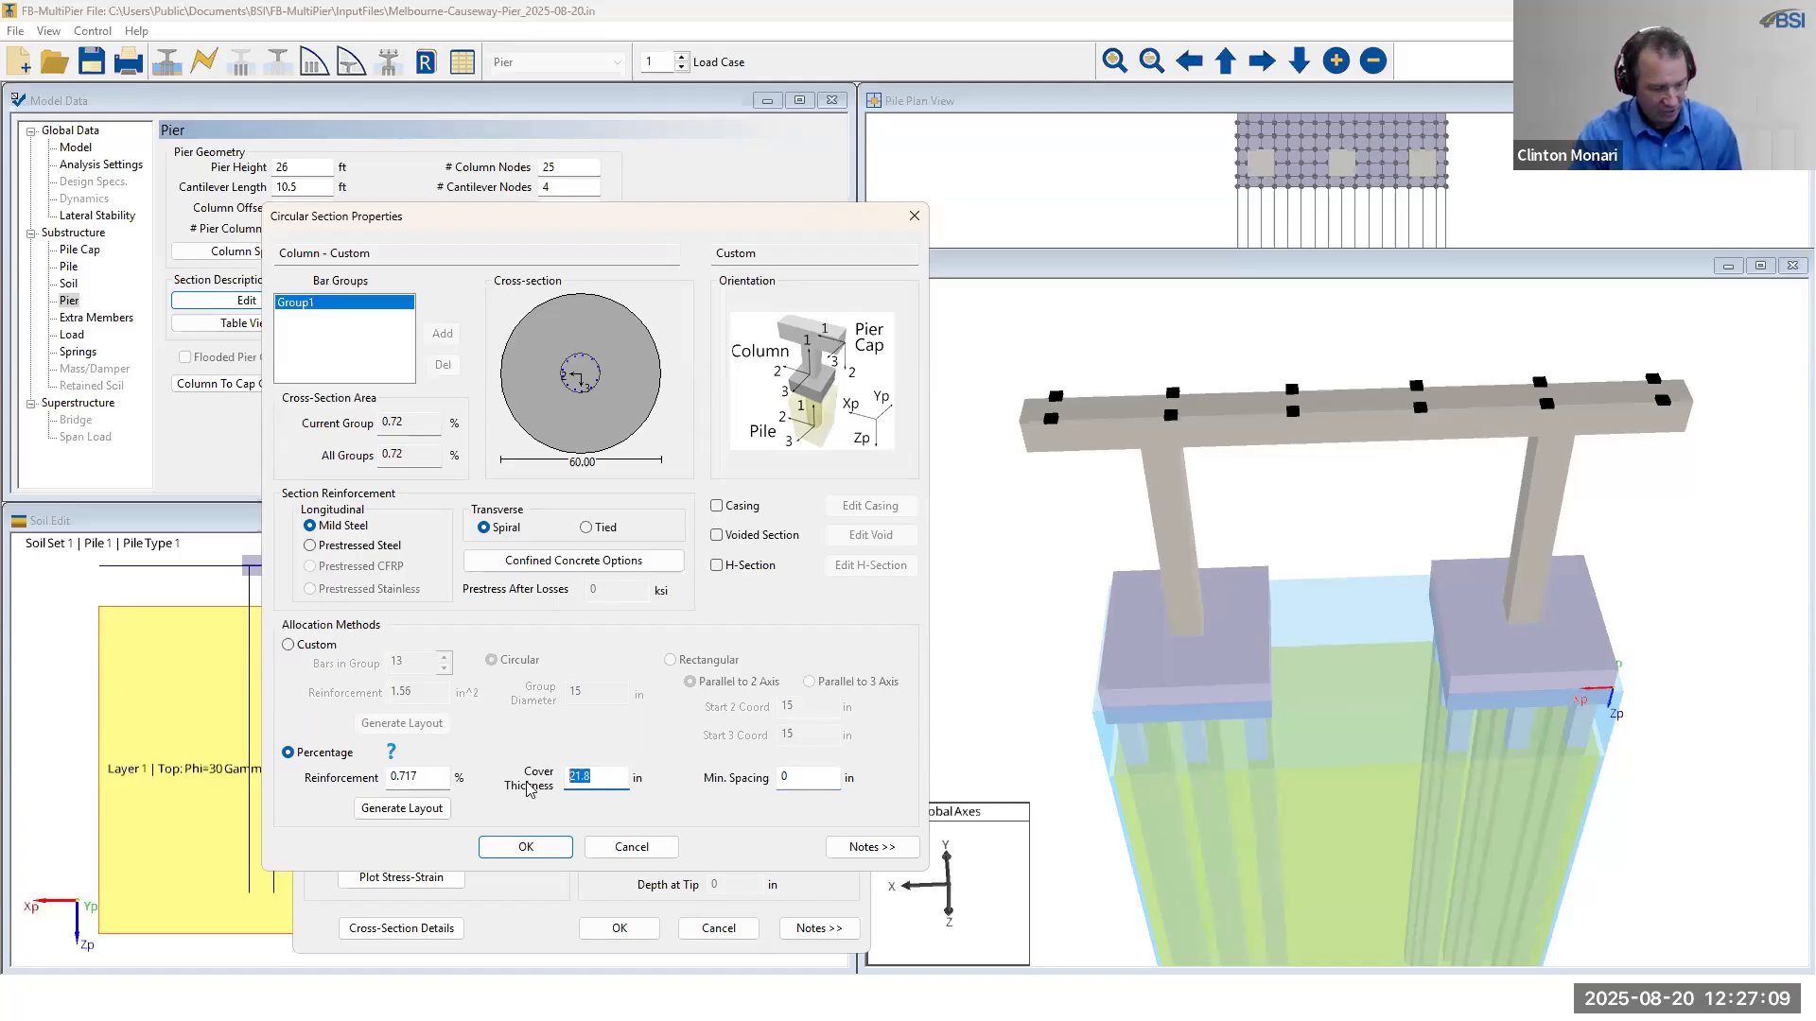
pyautogui.write('5')
pyautogui.click(832, 773)
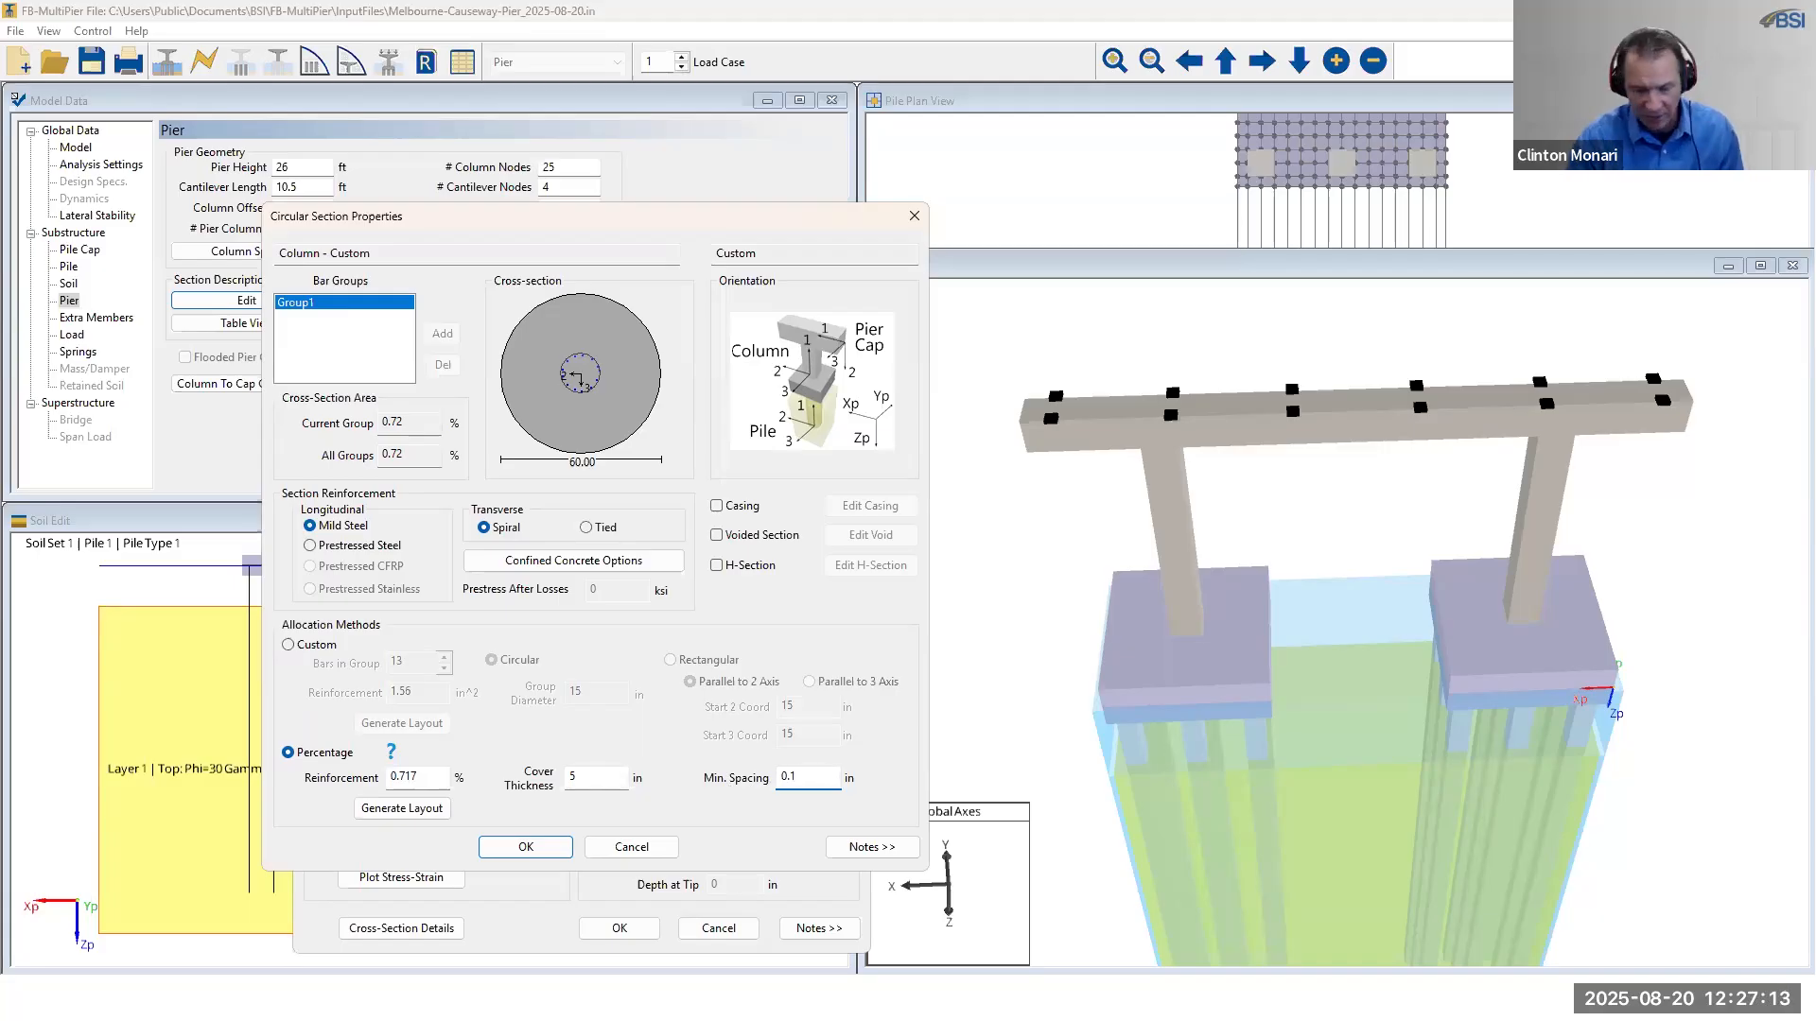
pyautogui.click(614, 785)
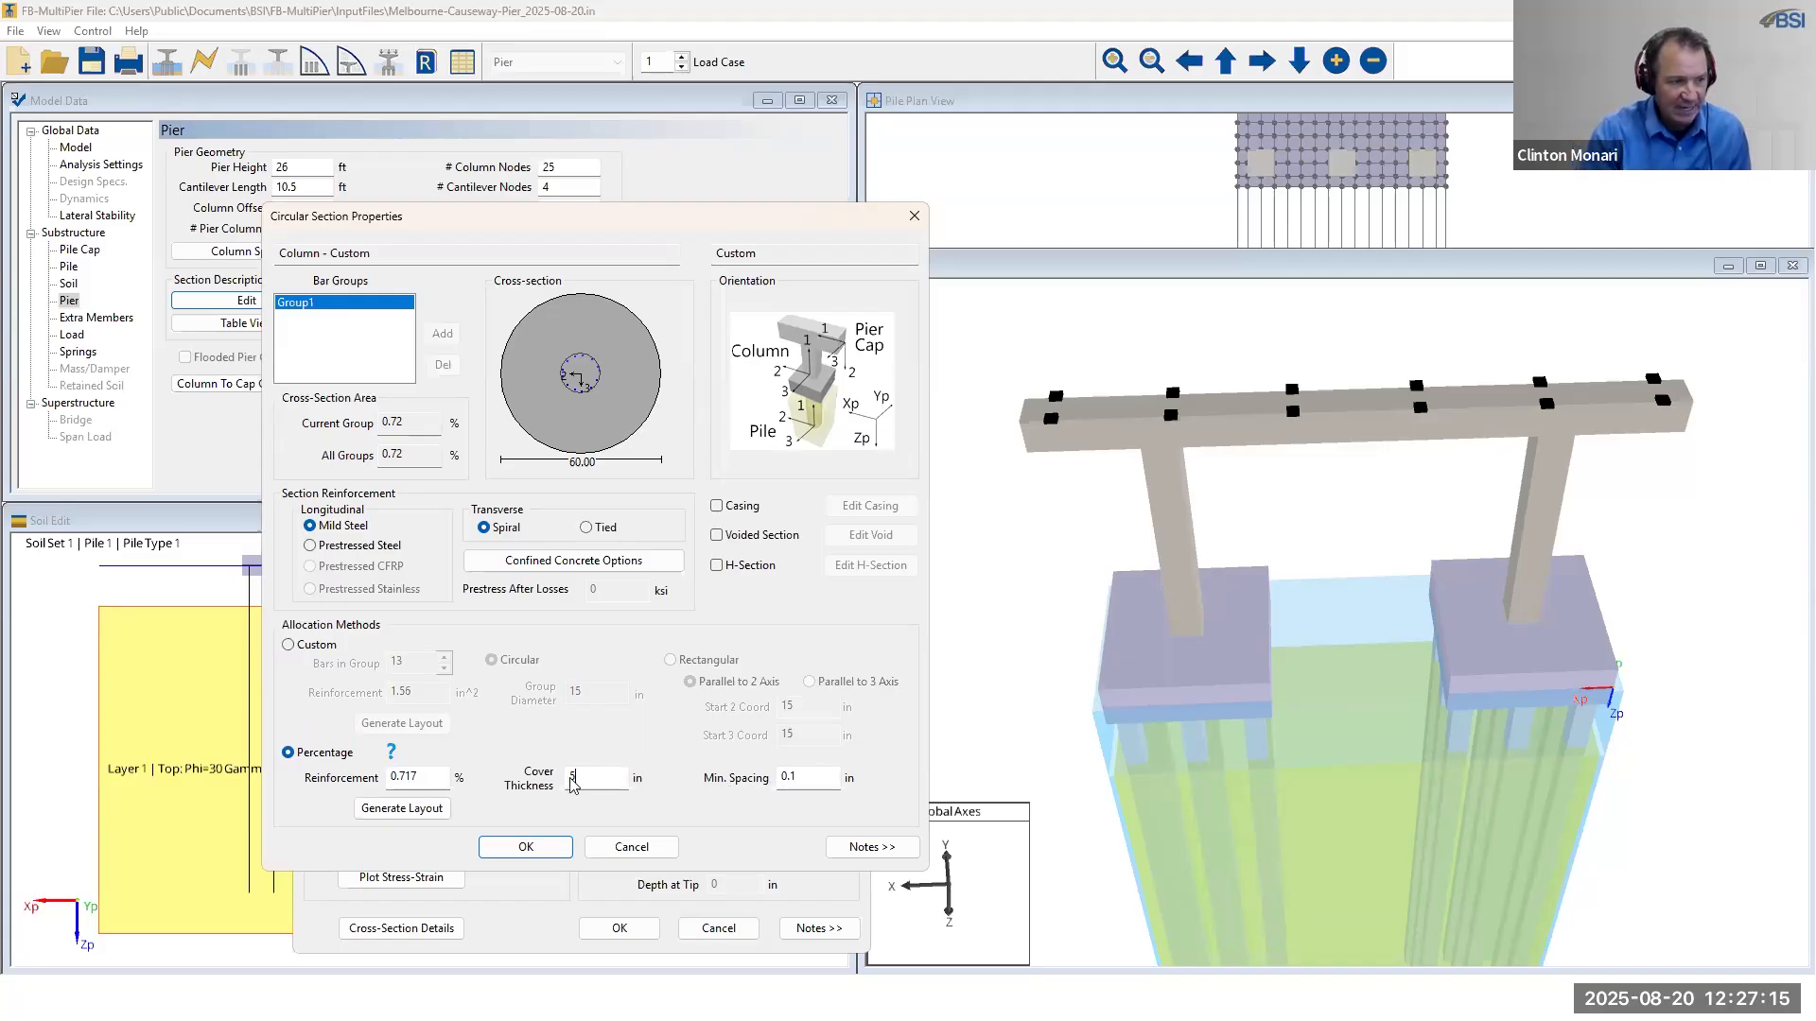
# - Generate the column's reinforcement layout with 26 #8 bars and apply the circular section to the pier
pyautogui.click(438, 810)
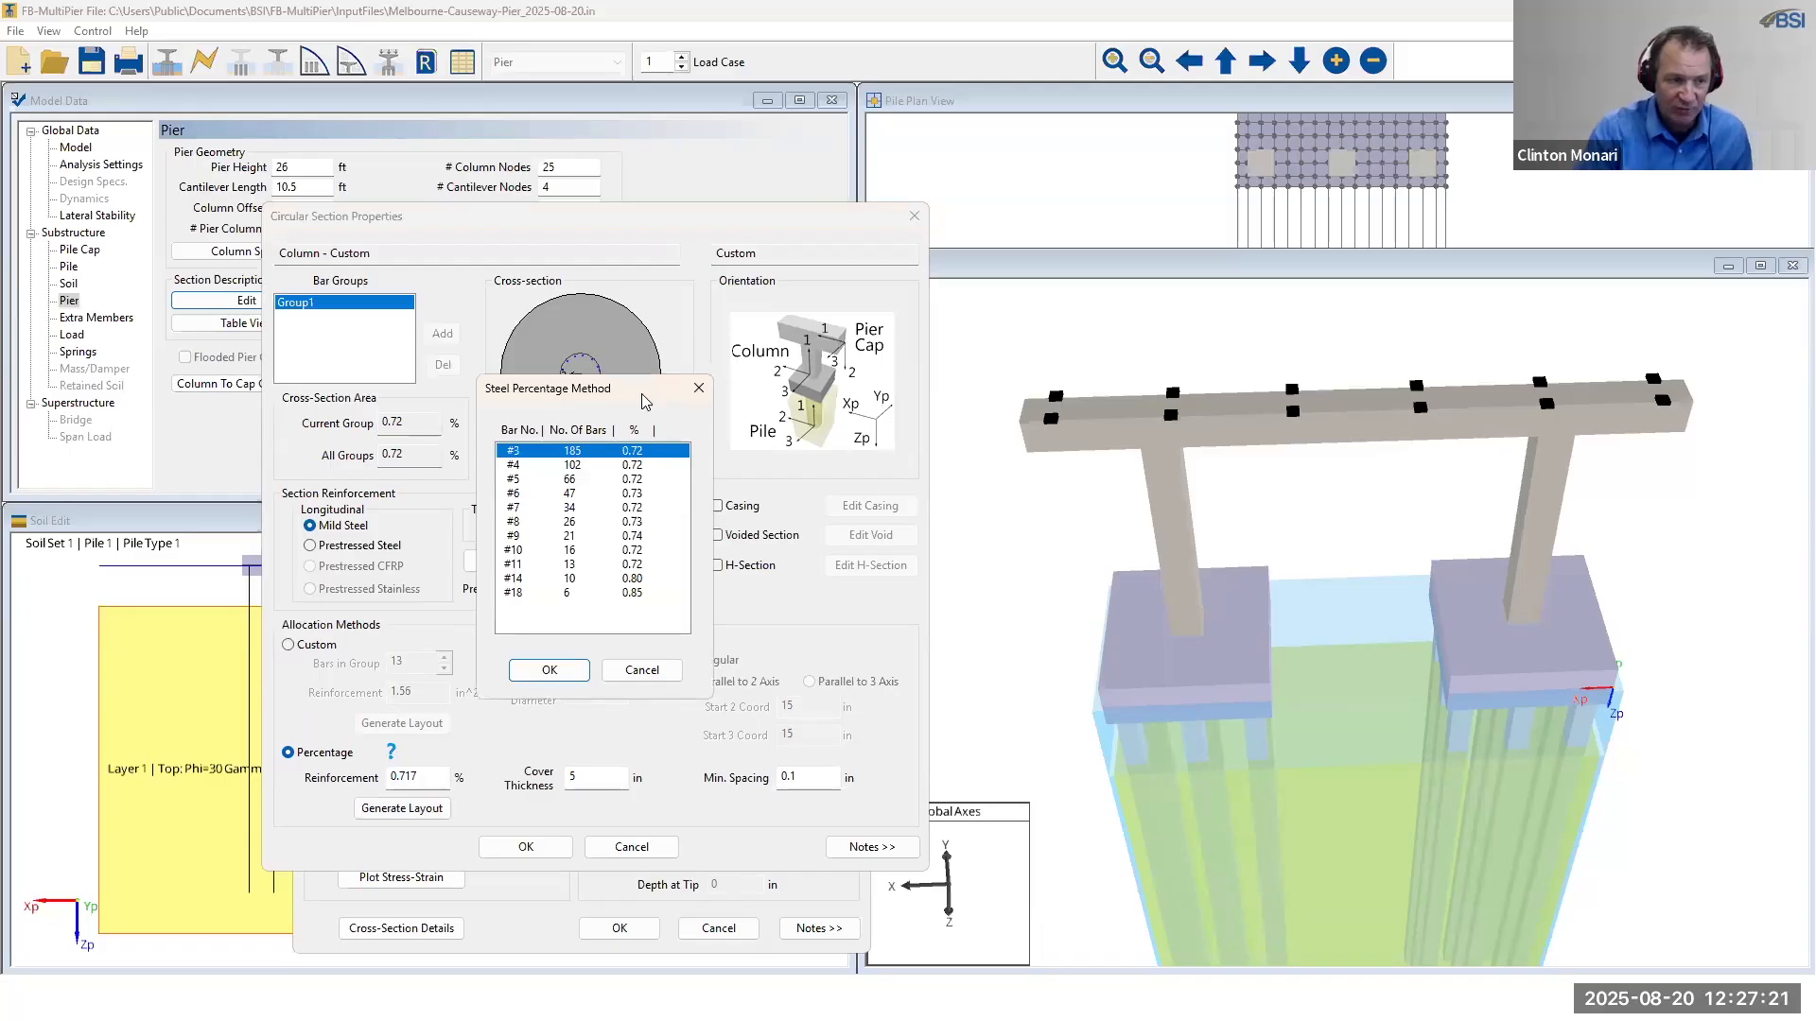
pyautogui.moveTo(646, 402); pyautogui.dragTo(875, 486)
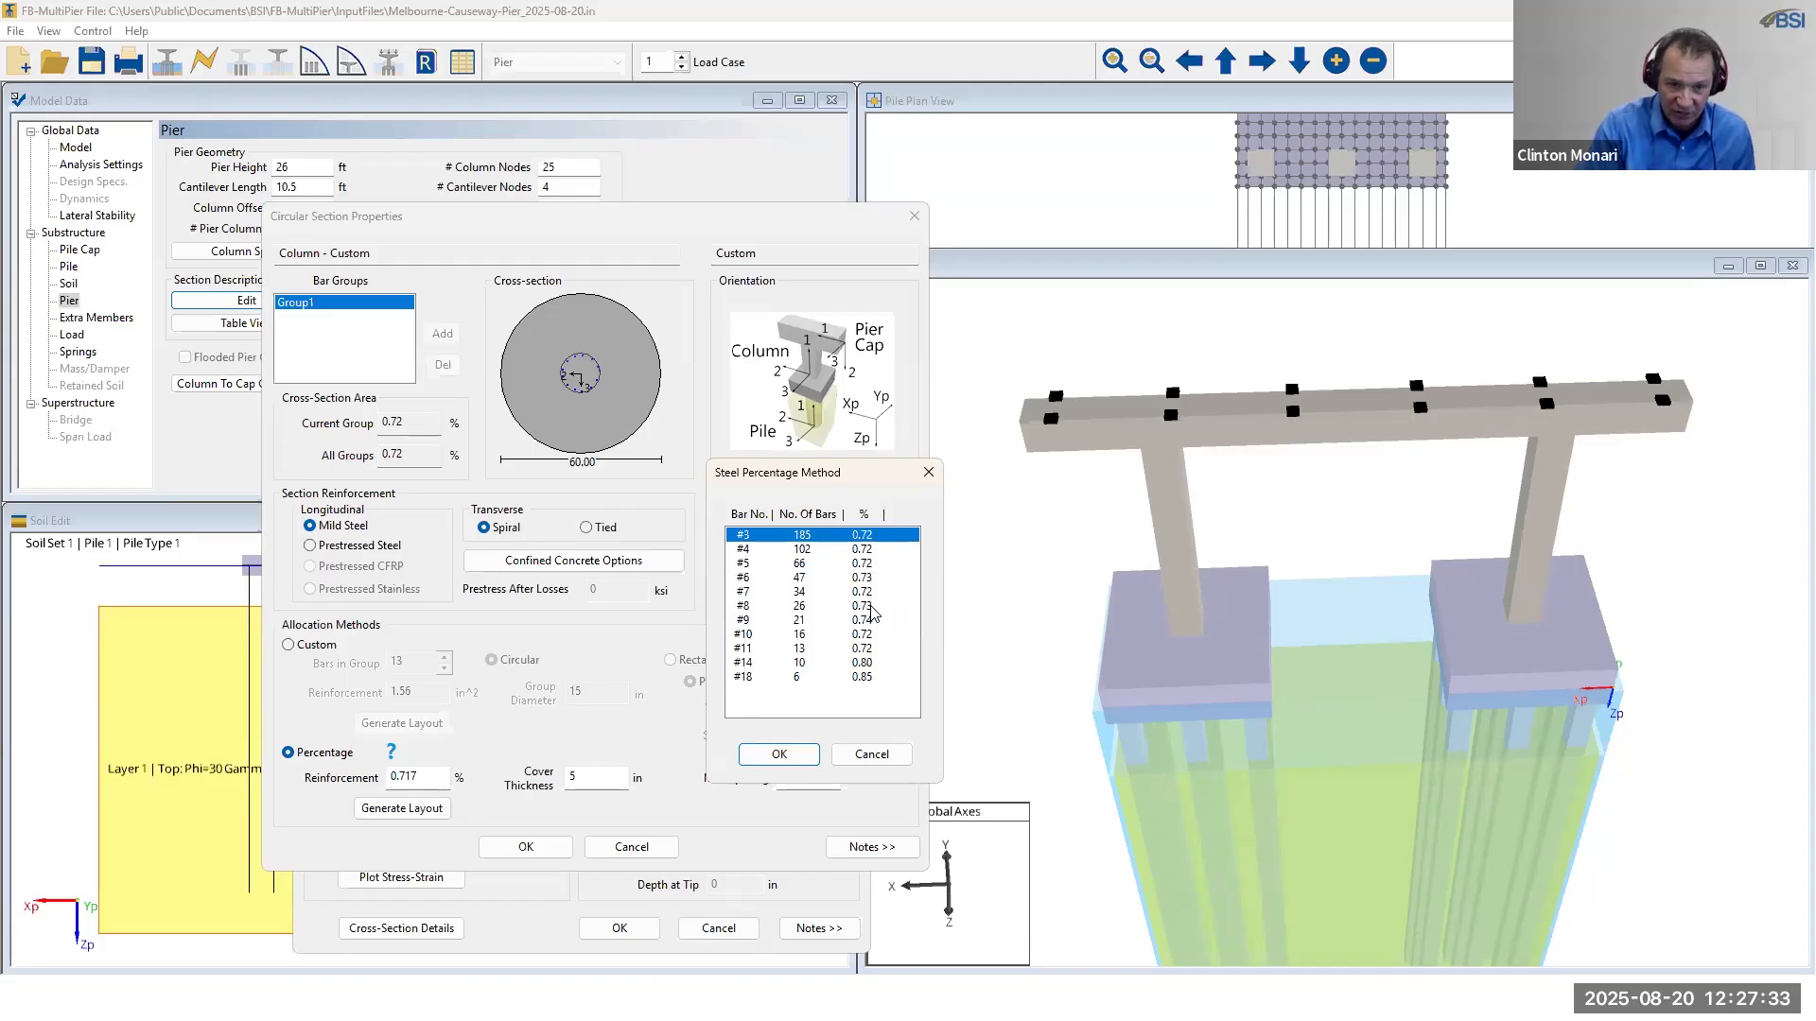
pyautogui.click(745, 606)
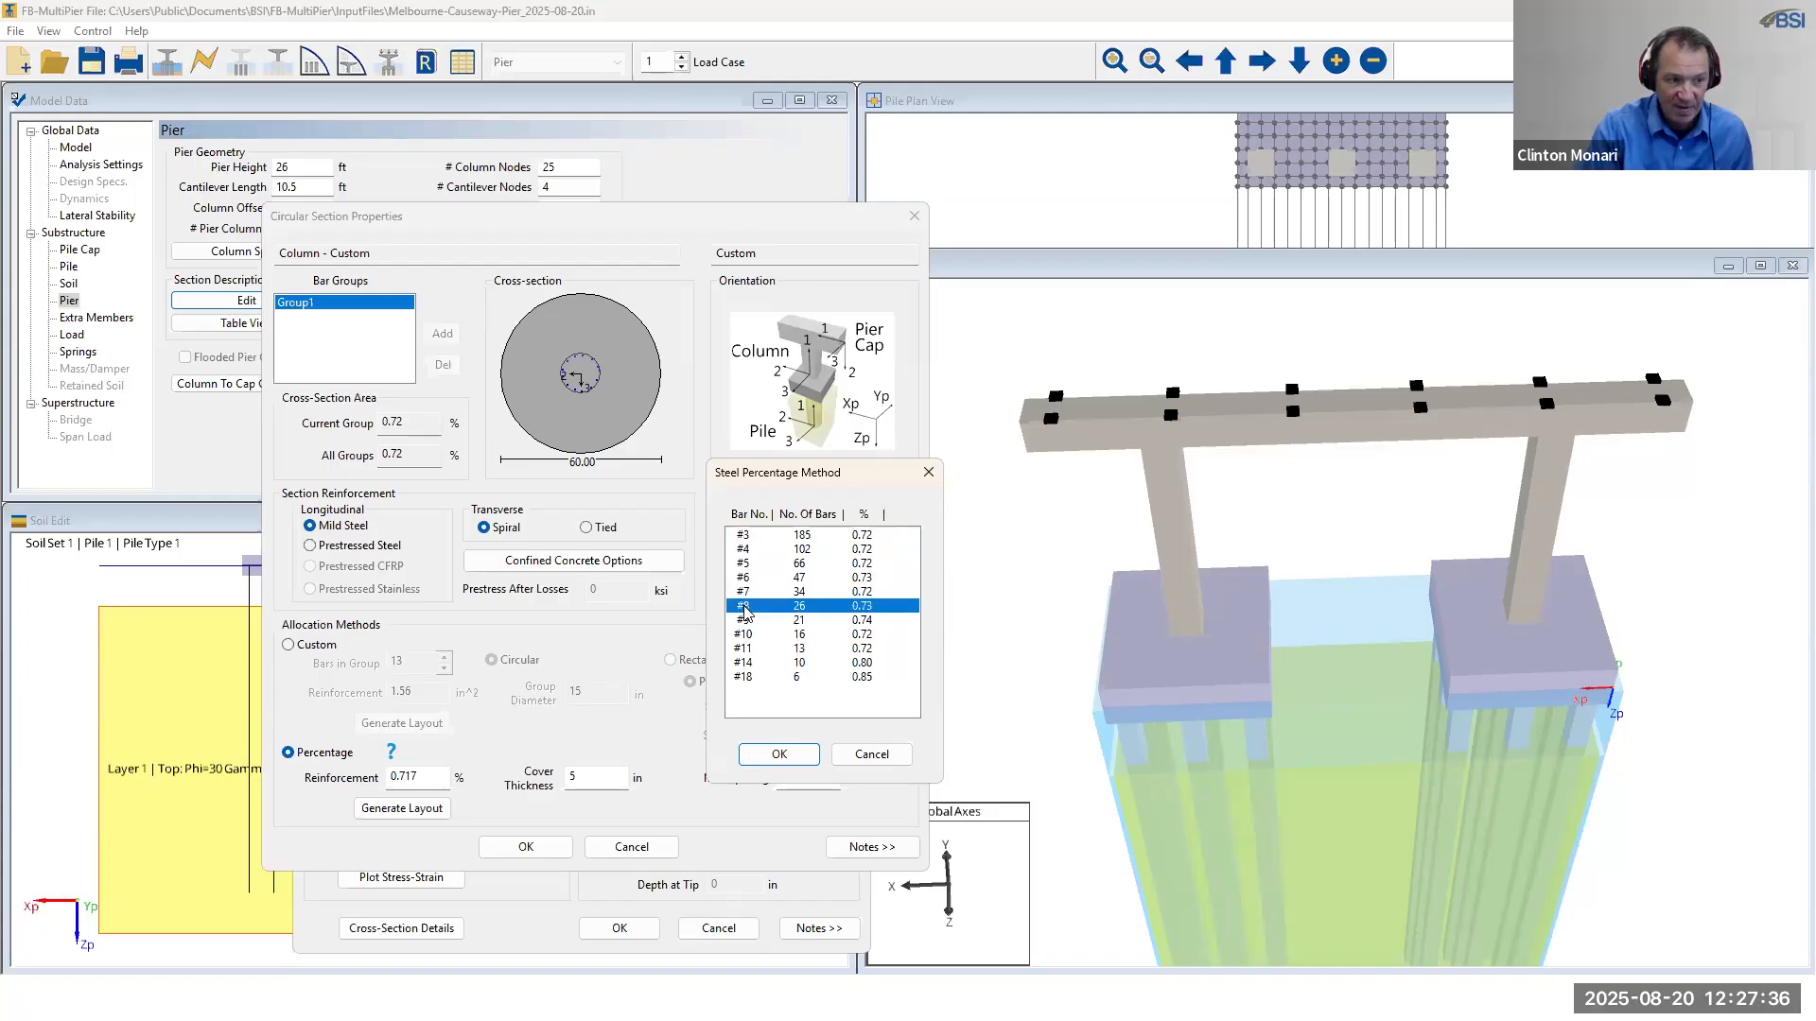
pyautogui.click(790, 756)
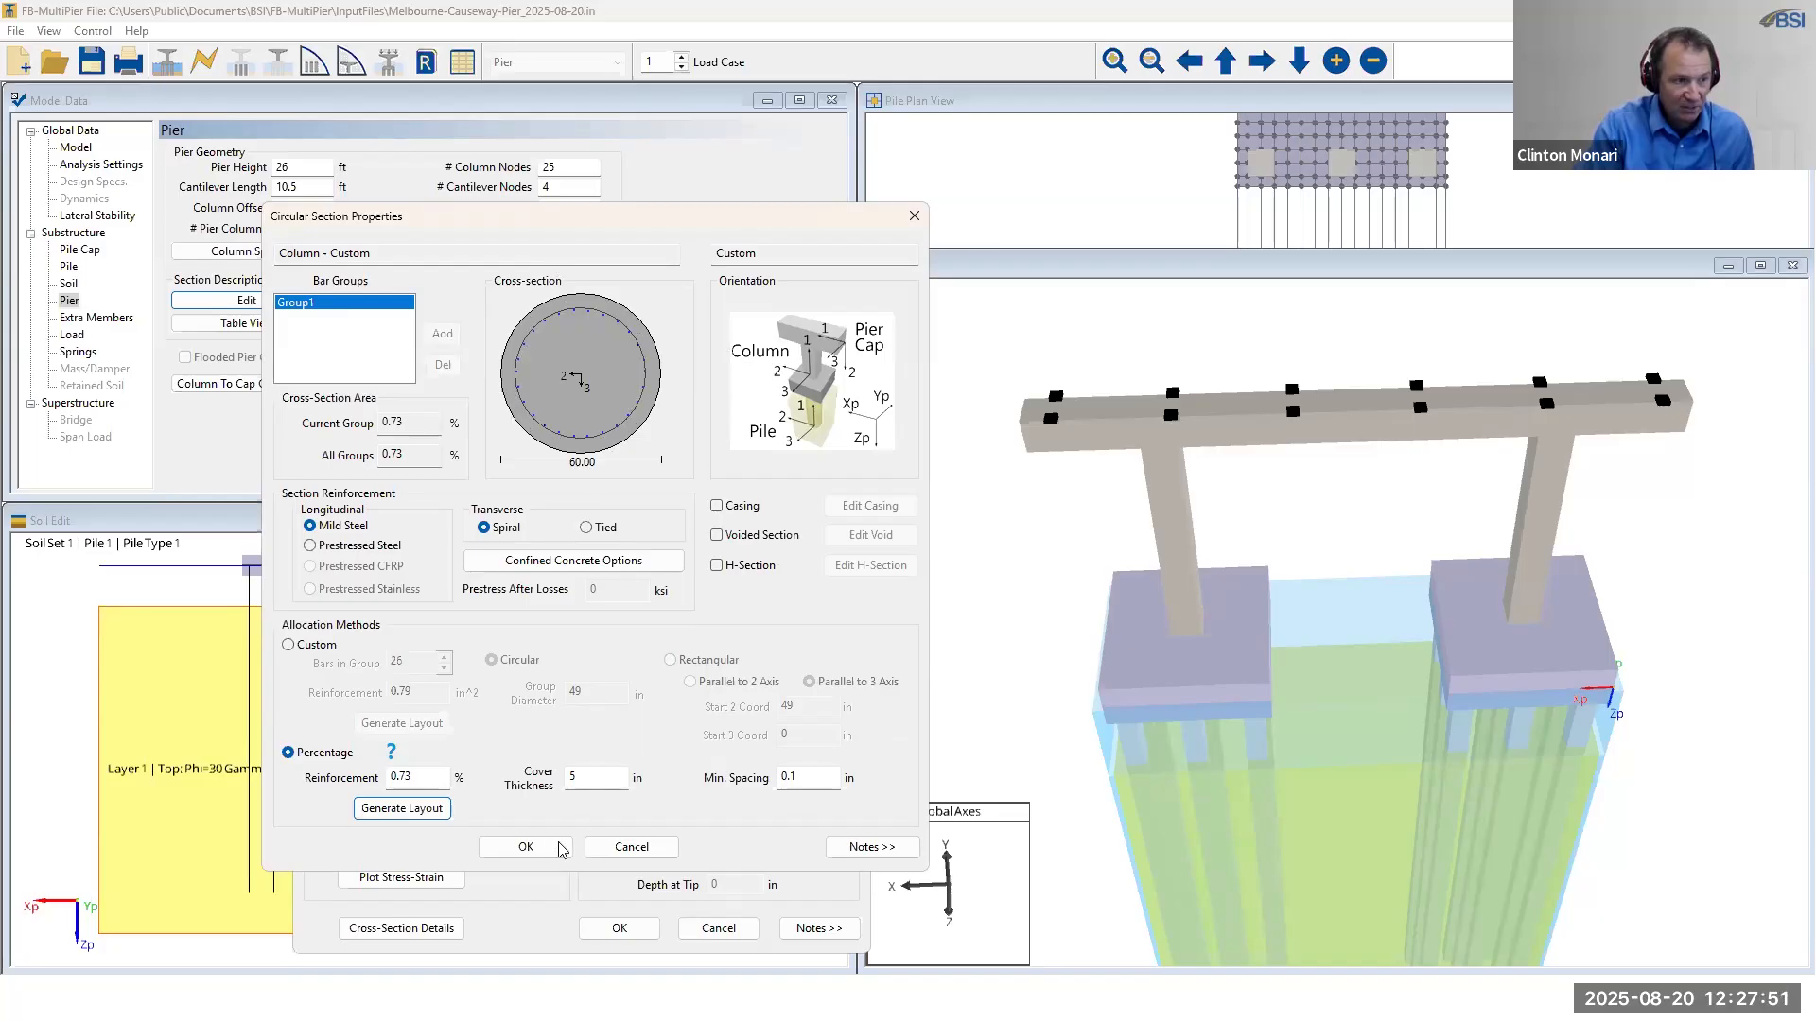
pyautogui.click(526, 846)
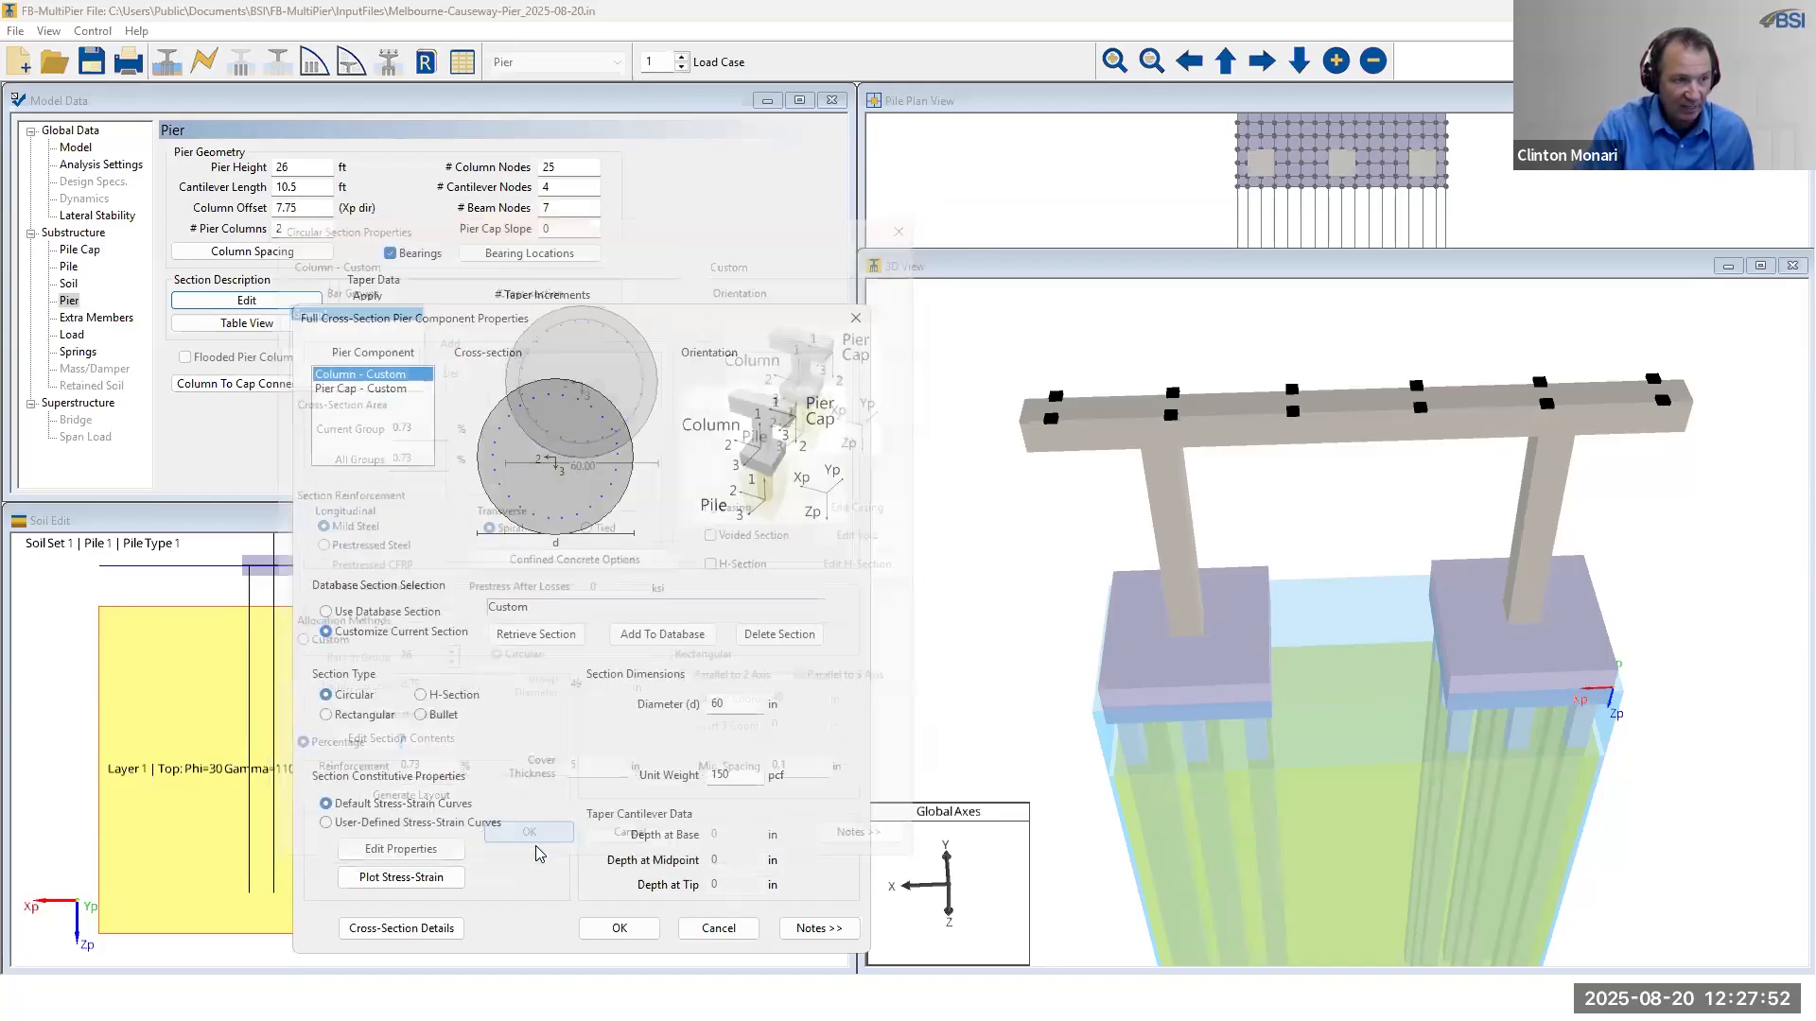
pyautogui.click(620, 928)
pyautogui.moveTo(953, 717); pyautogui.dragTo(1523, 554)
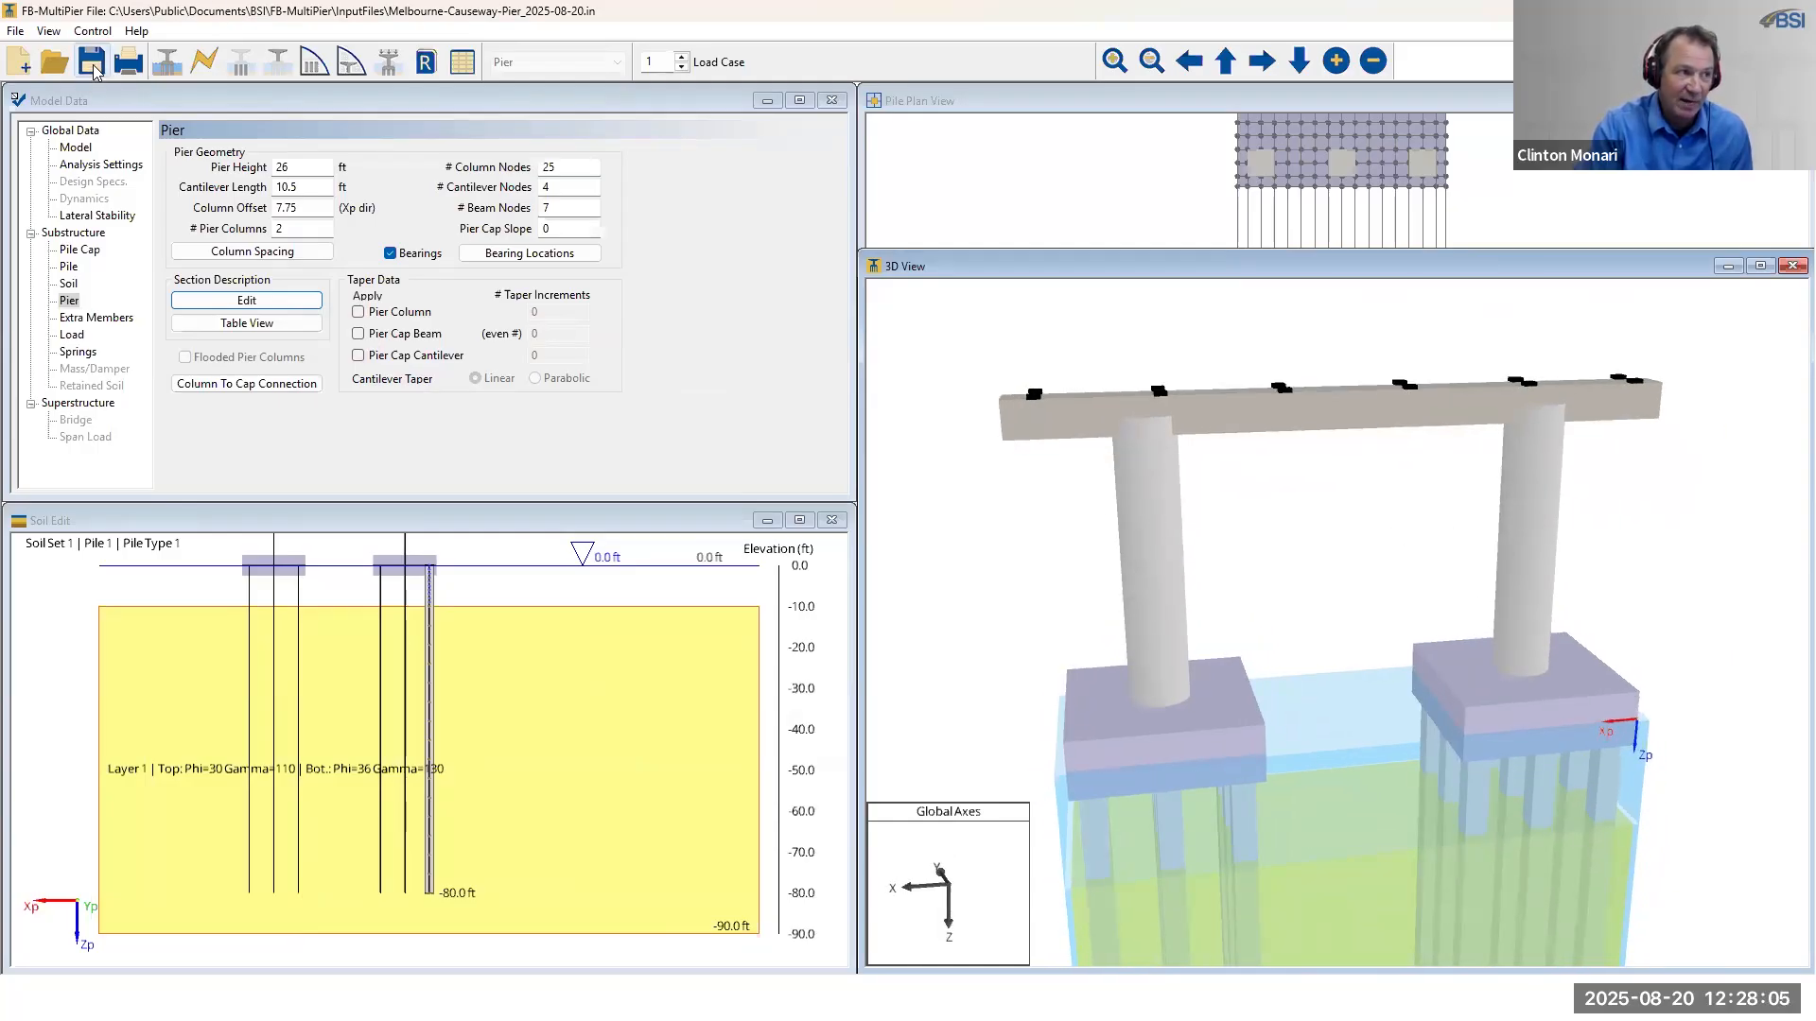
pyautogui.moveTo(1366, 457); pyautogui.dragTo(1338, 503)
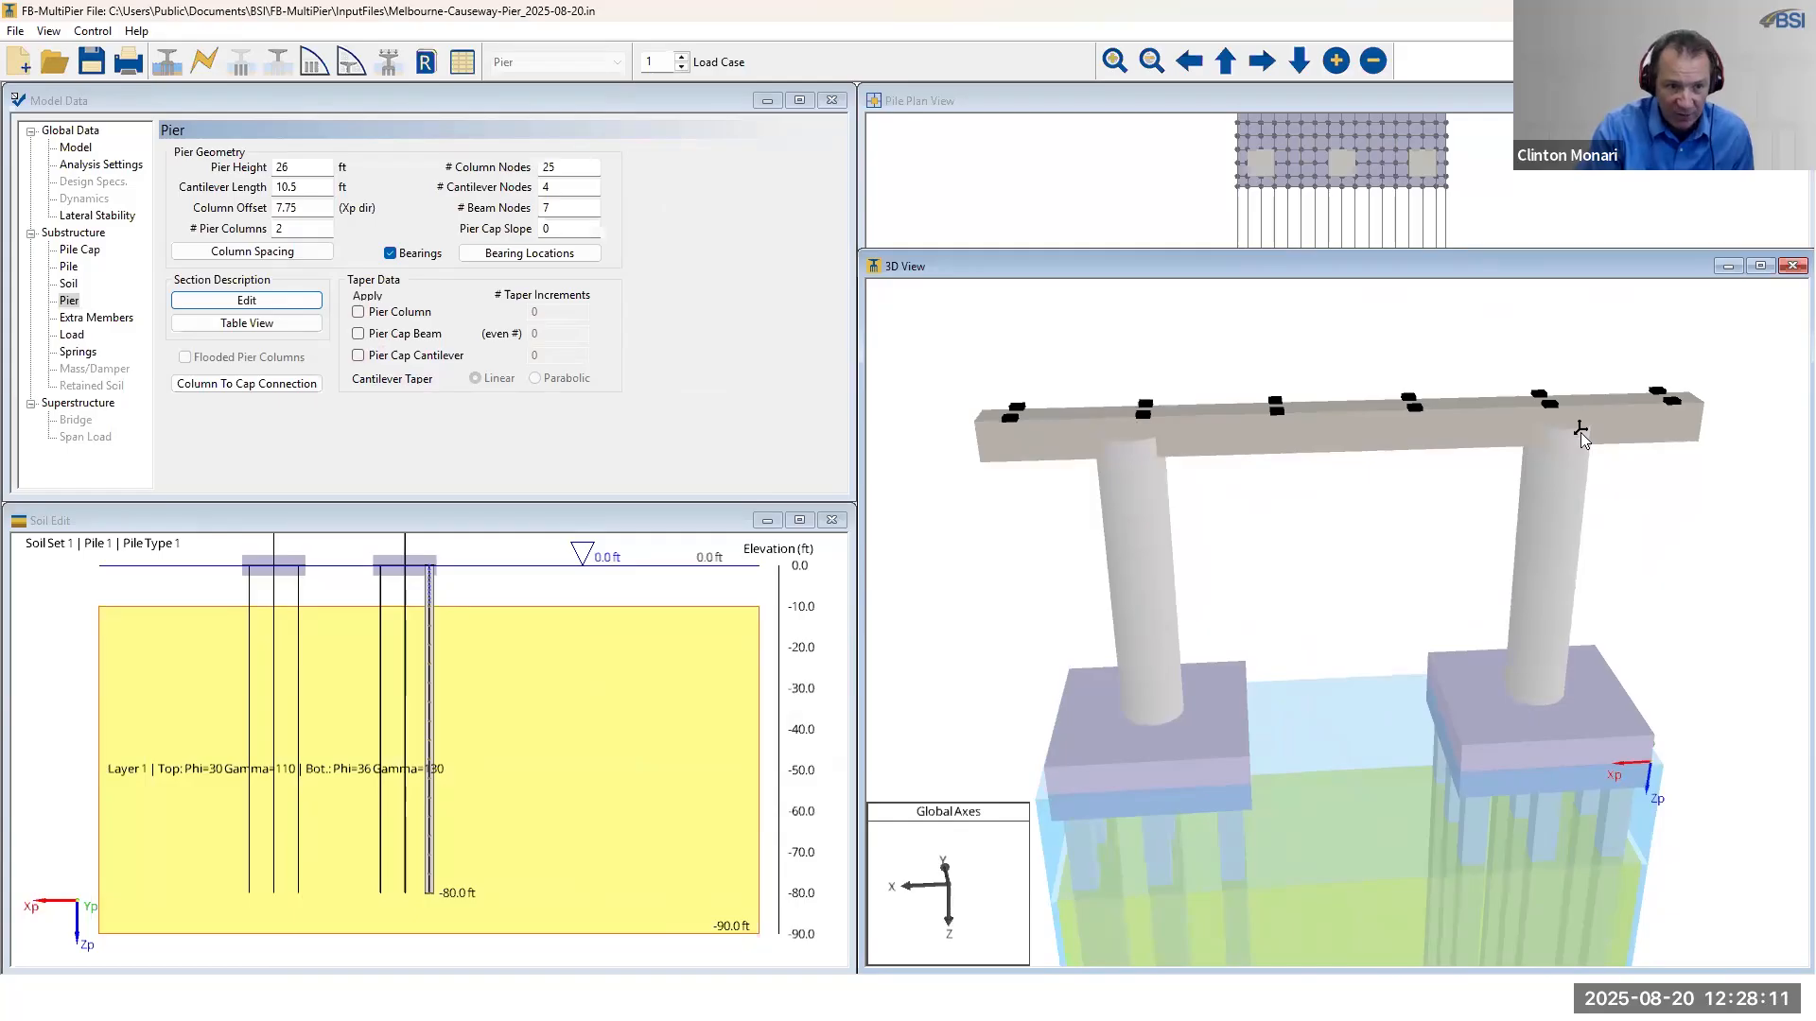
# - Set the rectangular pier cap section's width and depth to 72 in each
pyautogui.click(268, 307)
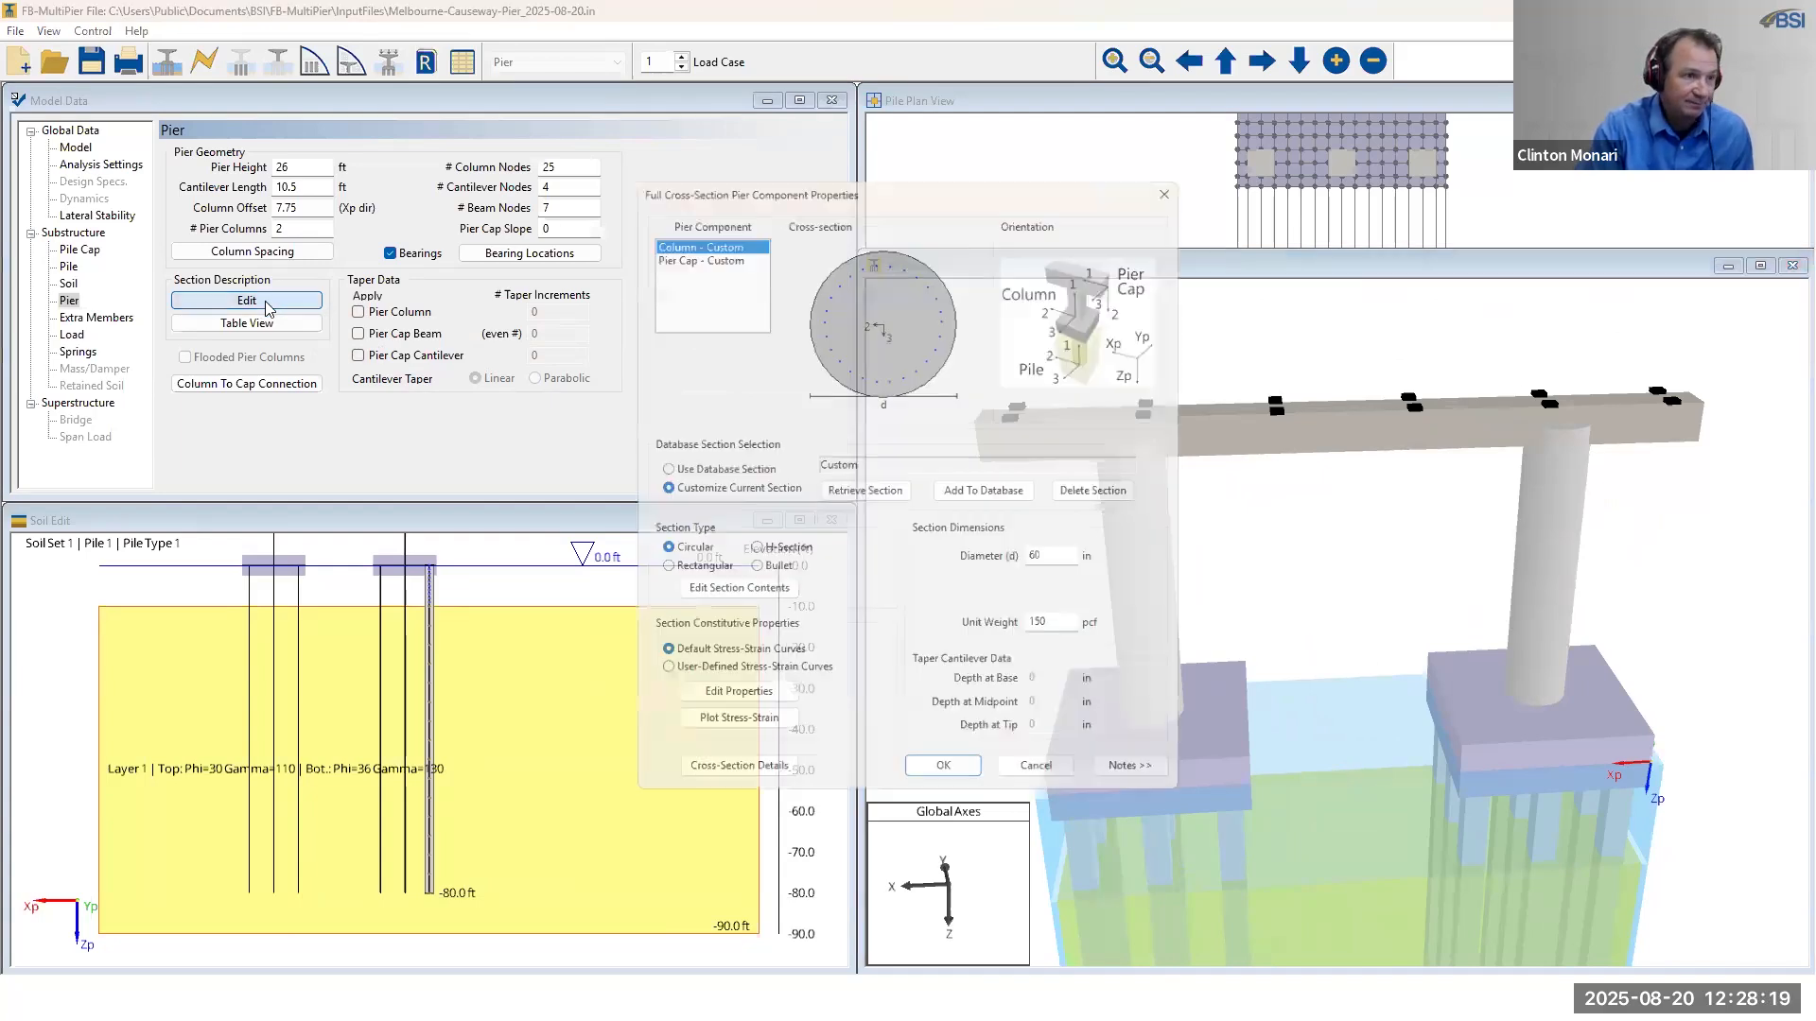
pyautogui.moveTo(926, 185); pyautogui.dragTo(610, 348)
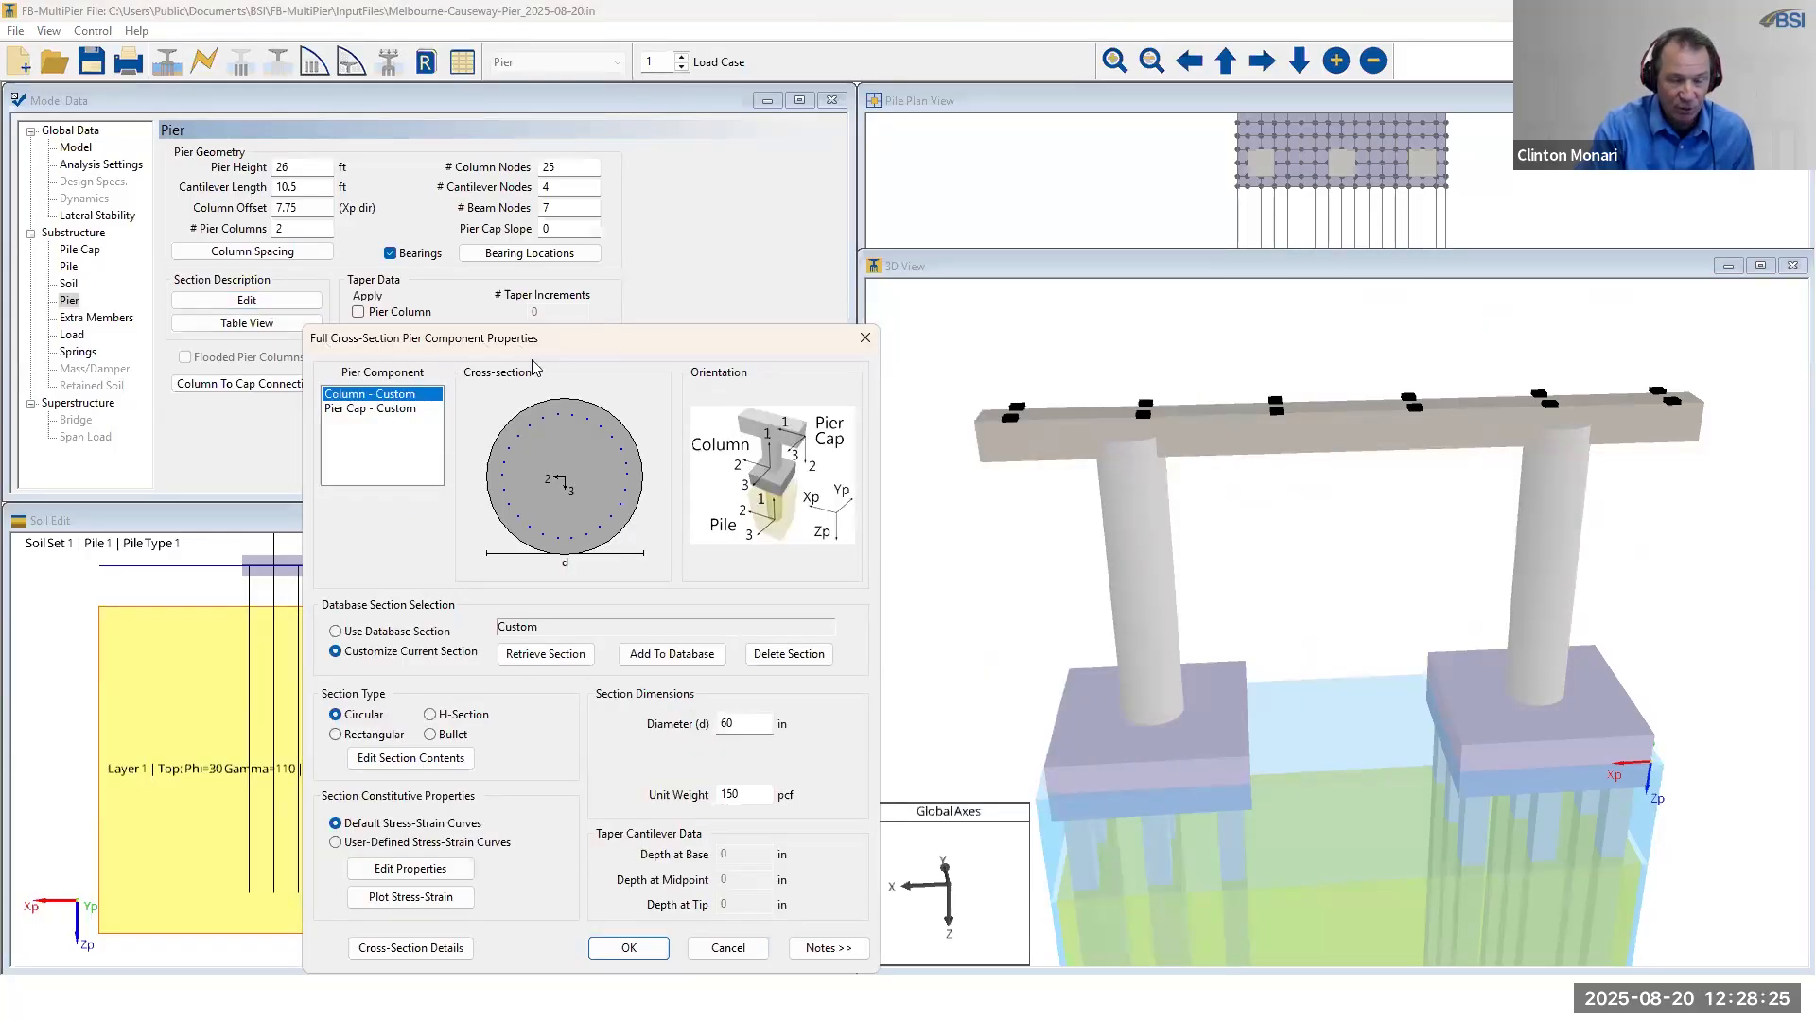
pyautogui.click(348, 410)
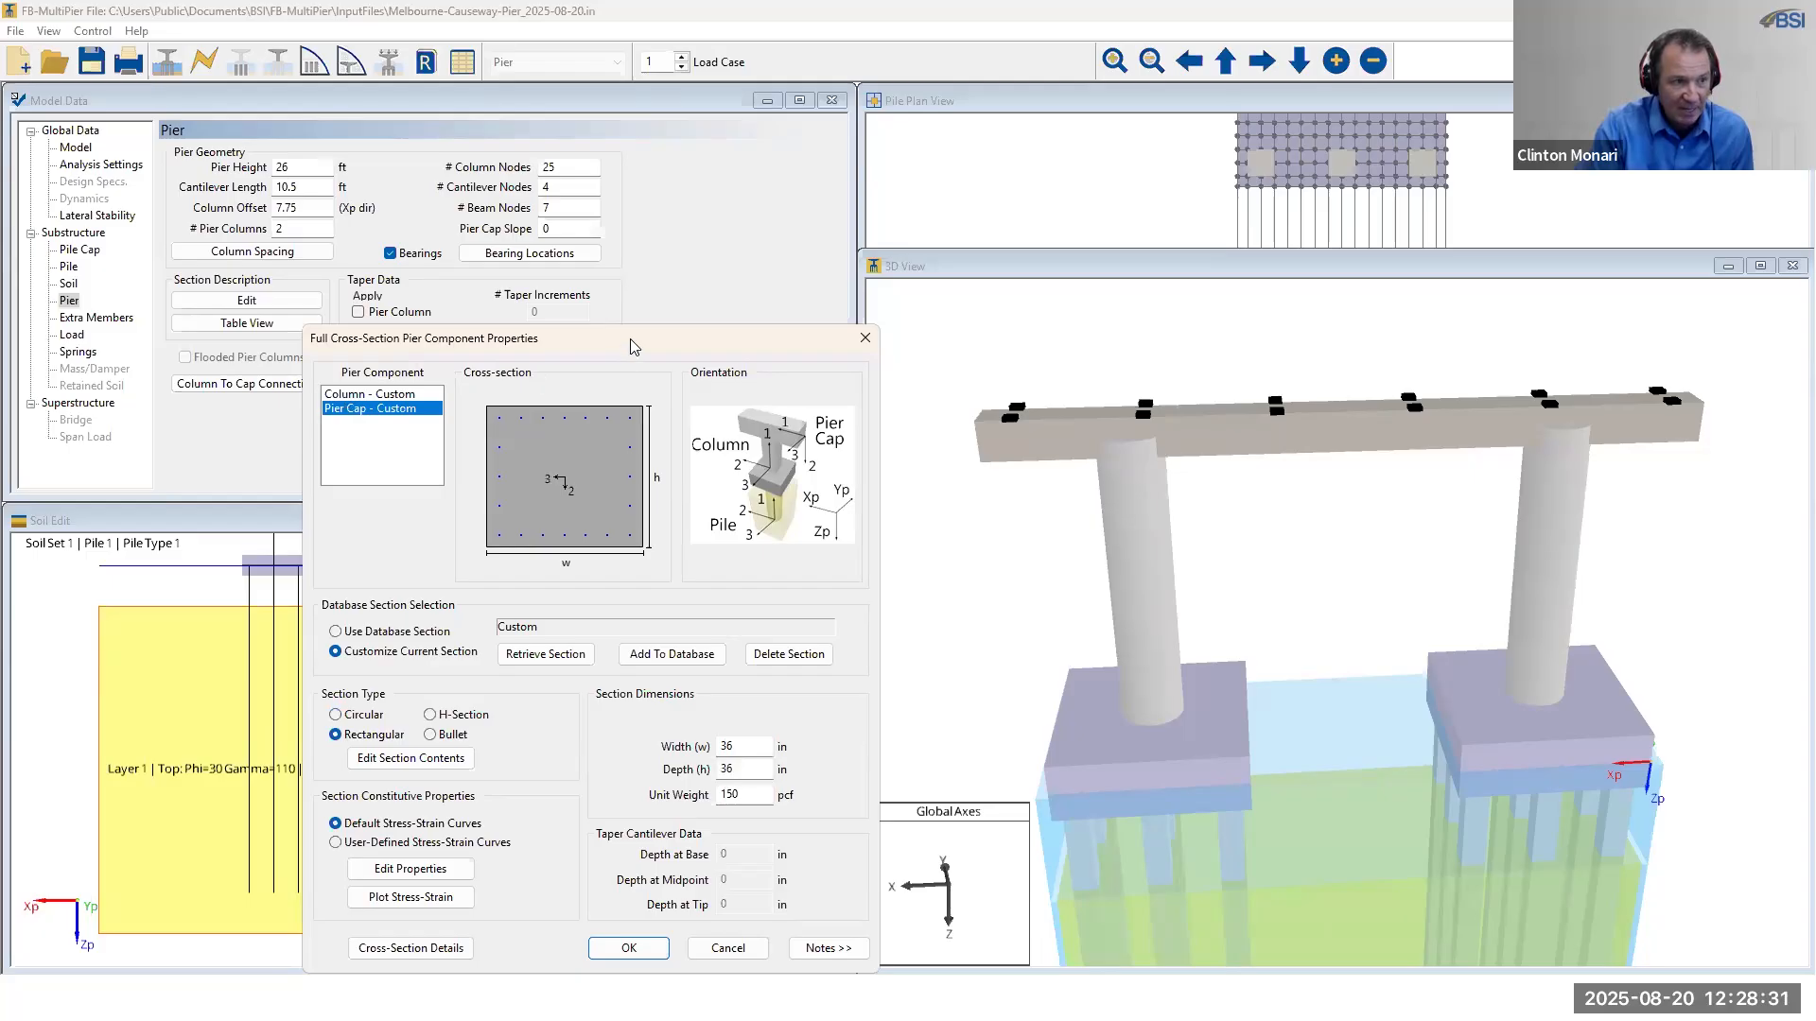
pyautogui.moveTo(631, 339); pyautogui.dragTo(629, 318)
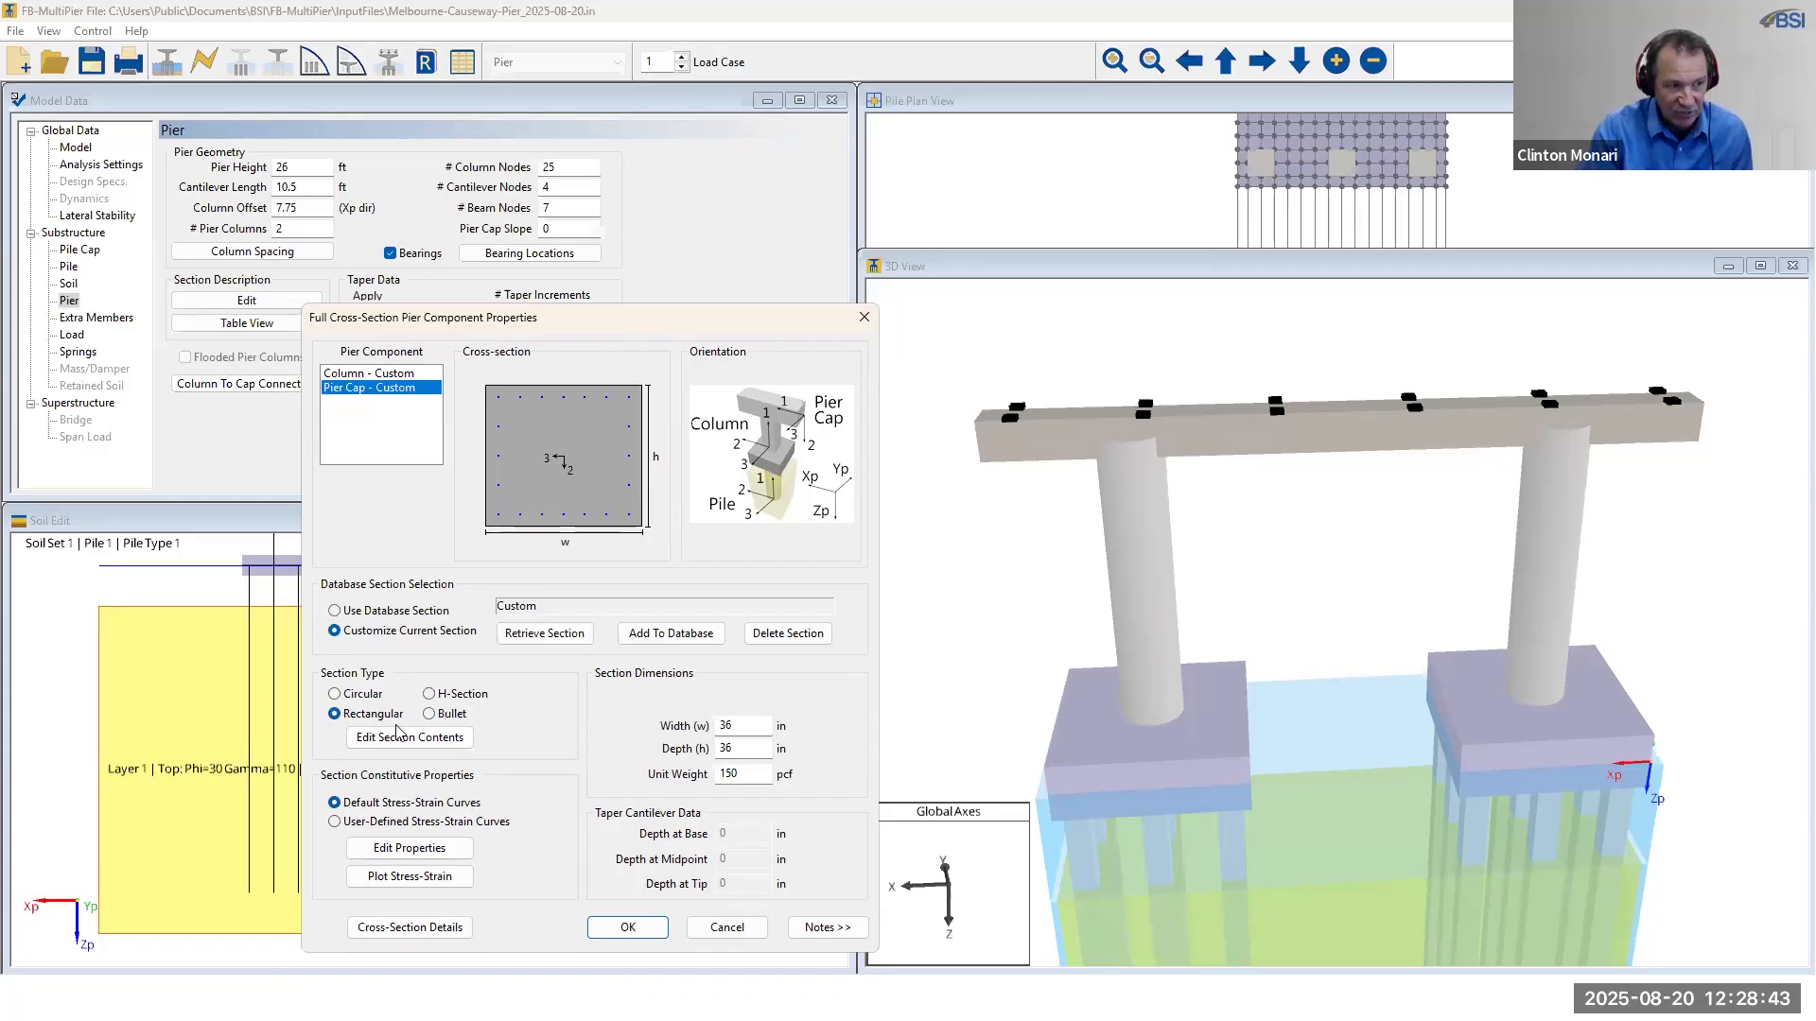
pyautogui.doubleClick(747, 725)
pyautogui.write('72')
pyautogui.moveTo(747, 731); pyautogui.dragTo(711, 729)
pyautogui.hotkey('ctrl', 'c')
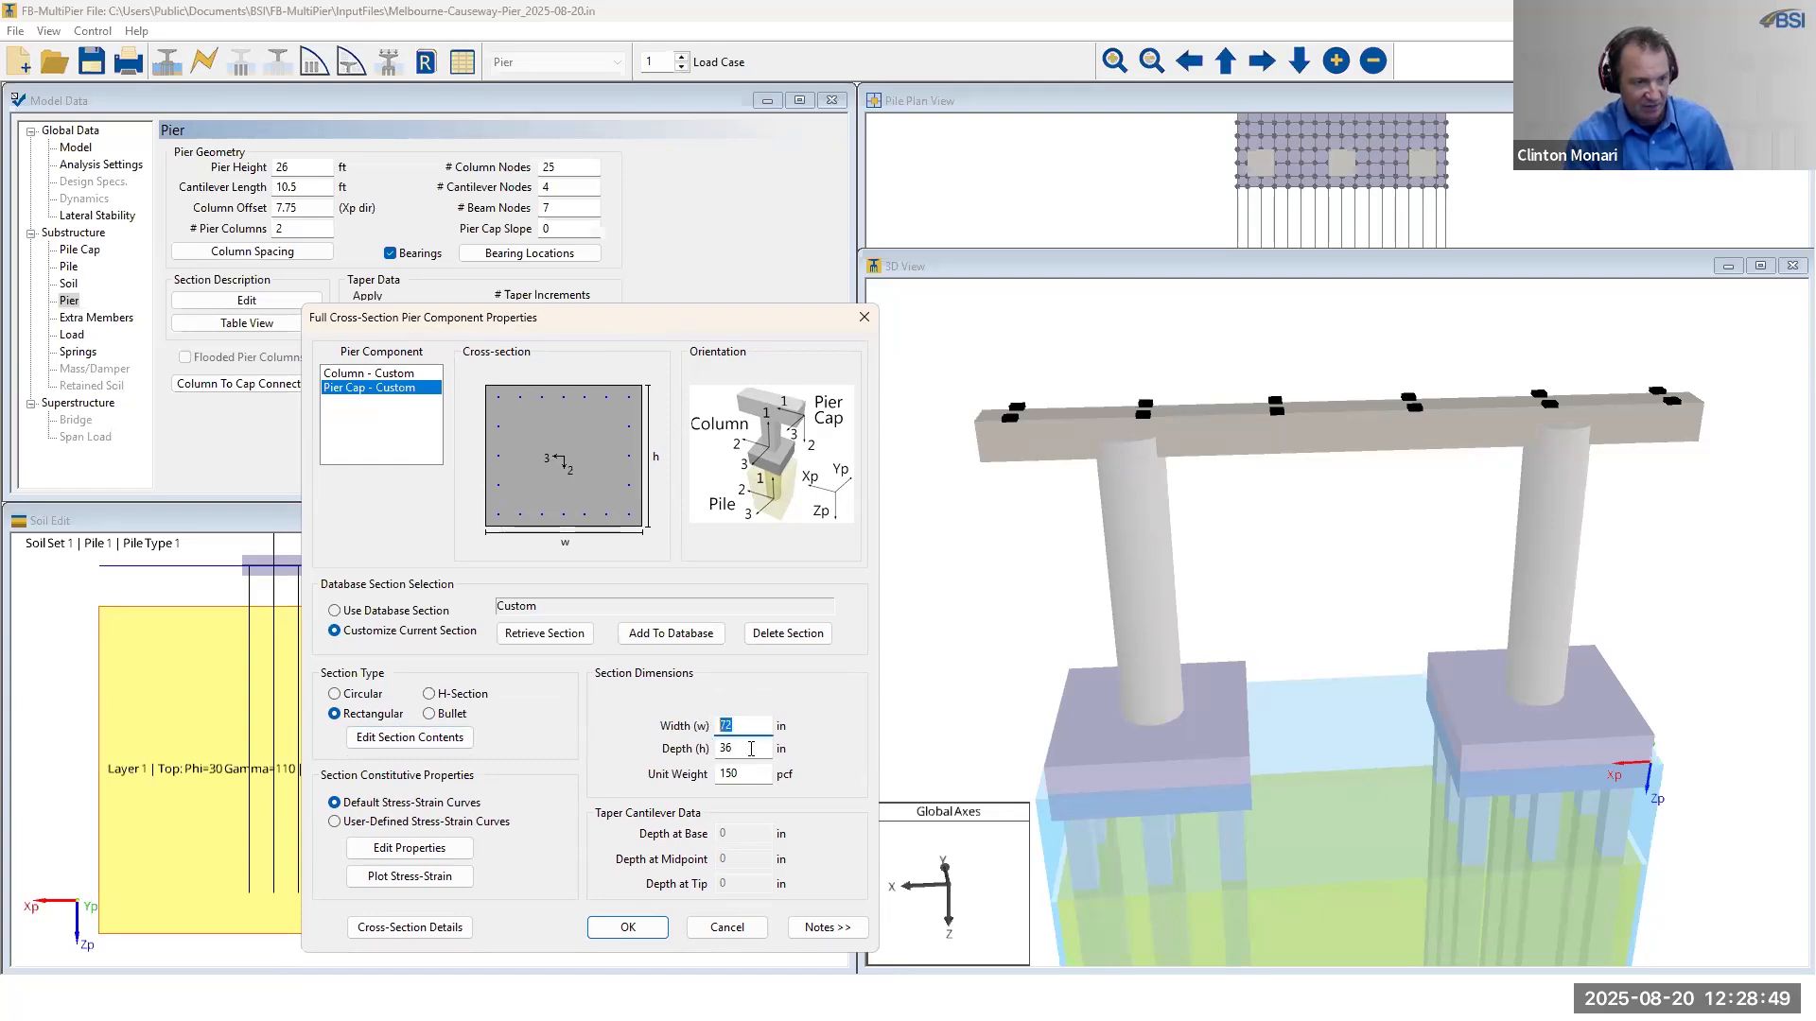
pyautogui.doubleClick(751, 748)
pyautogui.hotkey('ctrl', 'v')
pyautogui.click(751, 729)
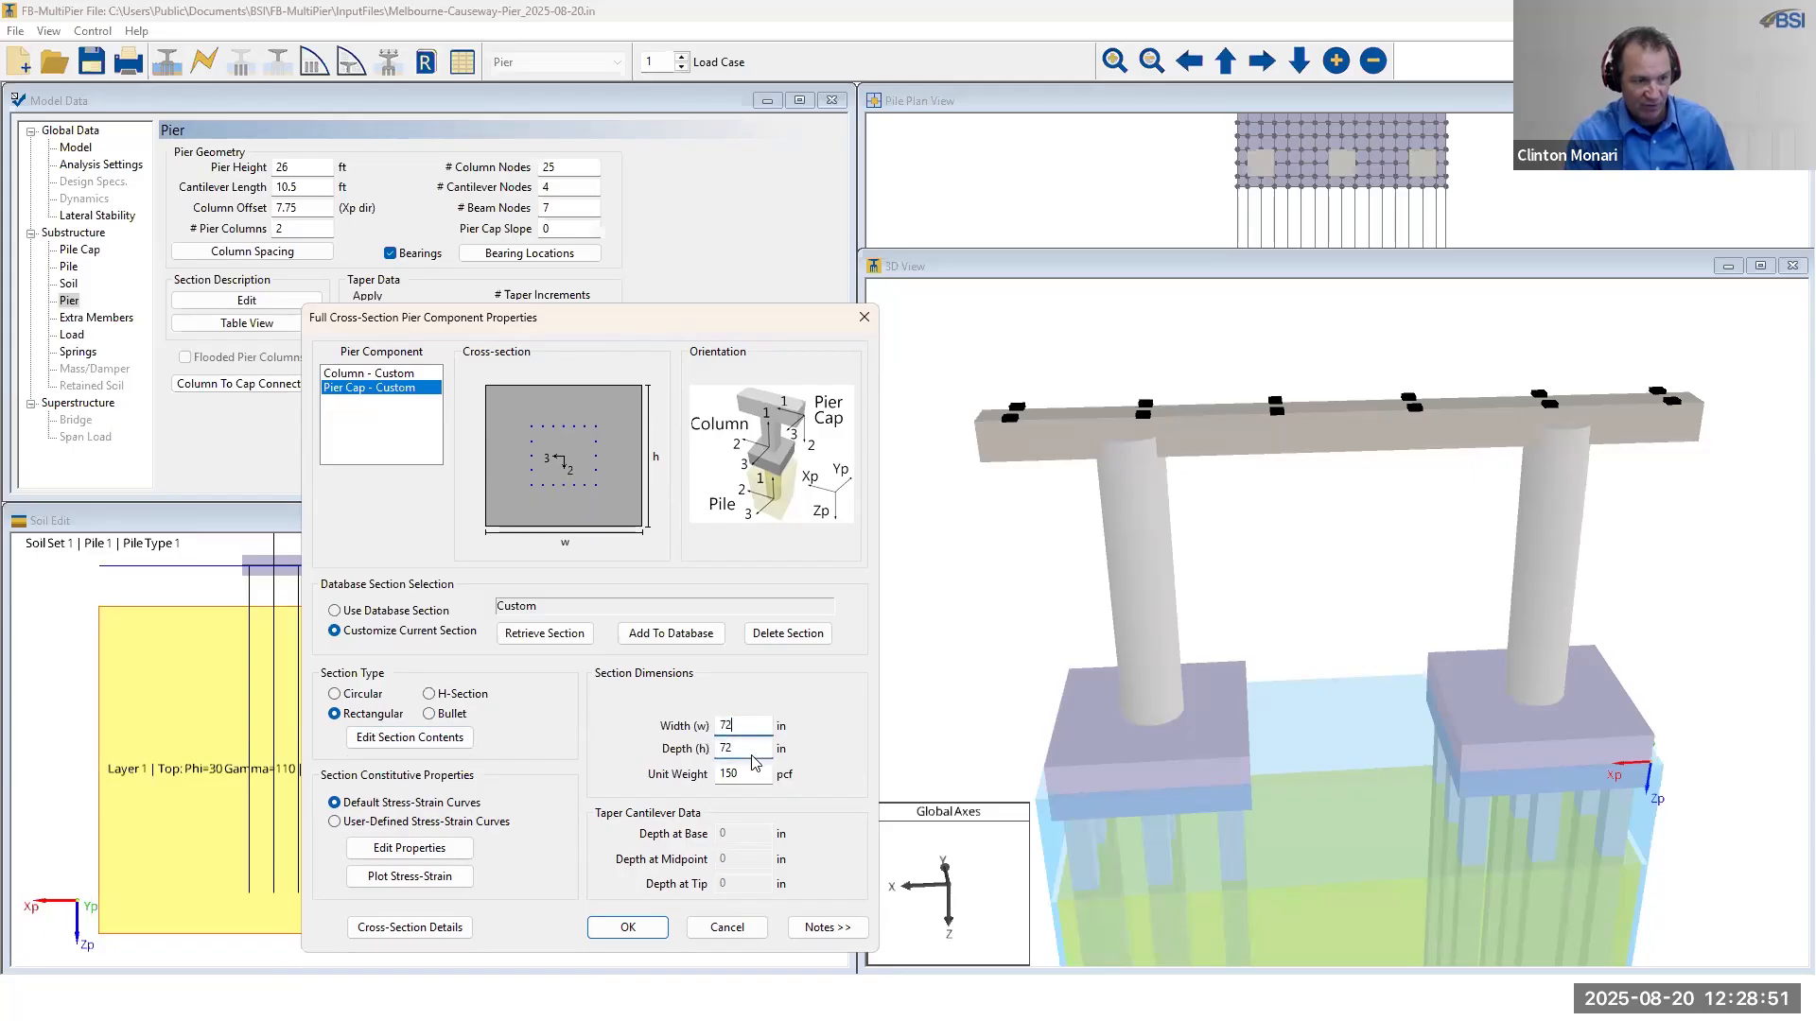
pyautogui.click(751, 774)
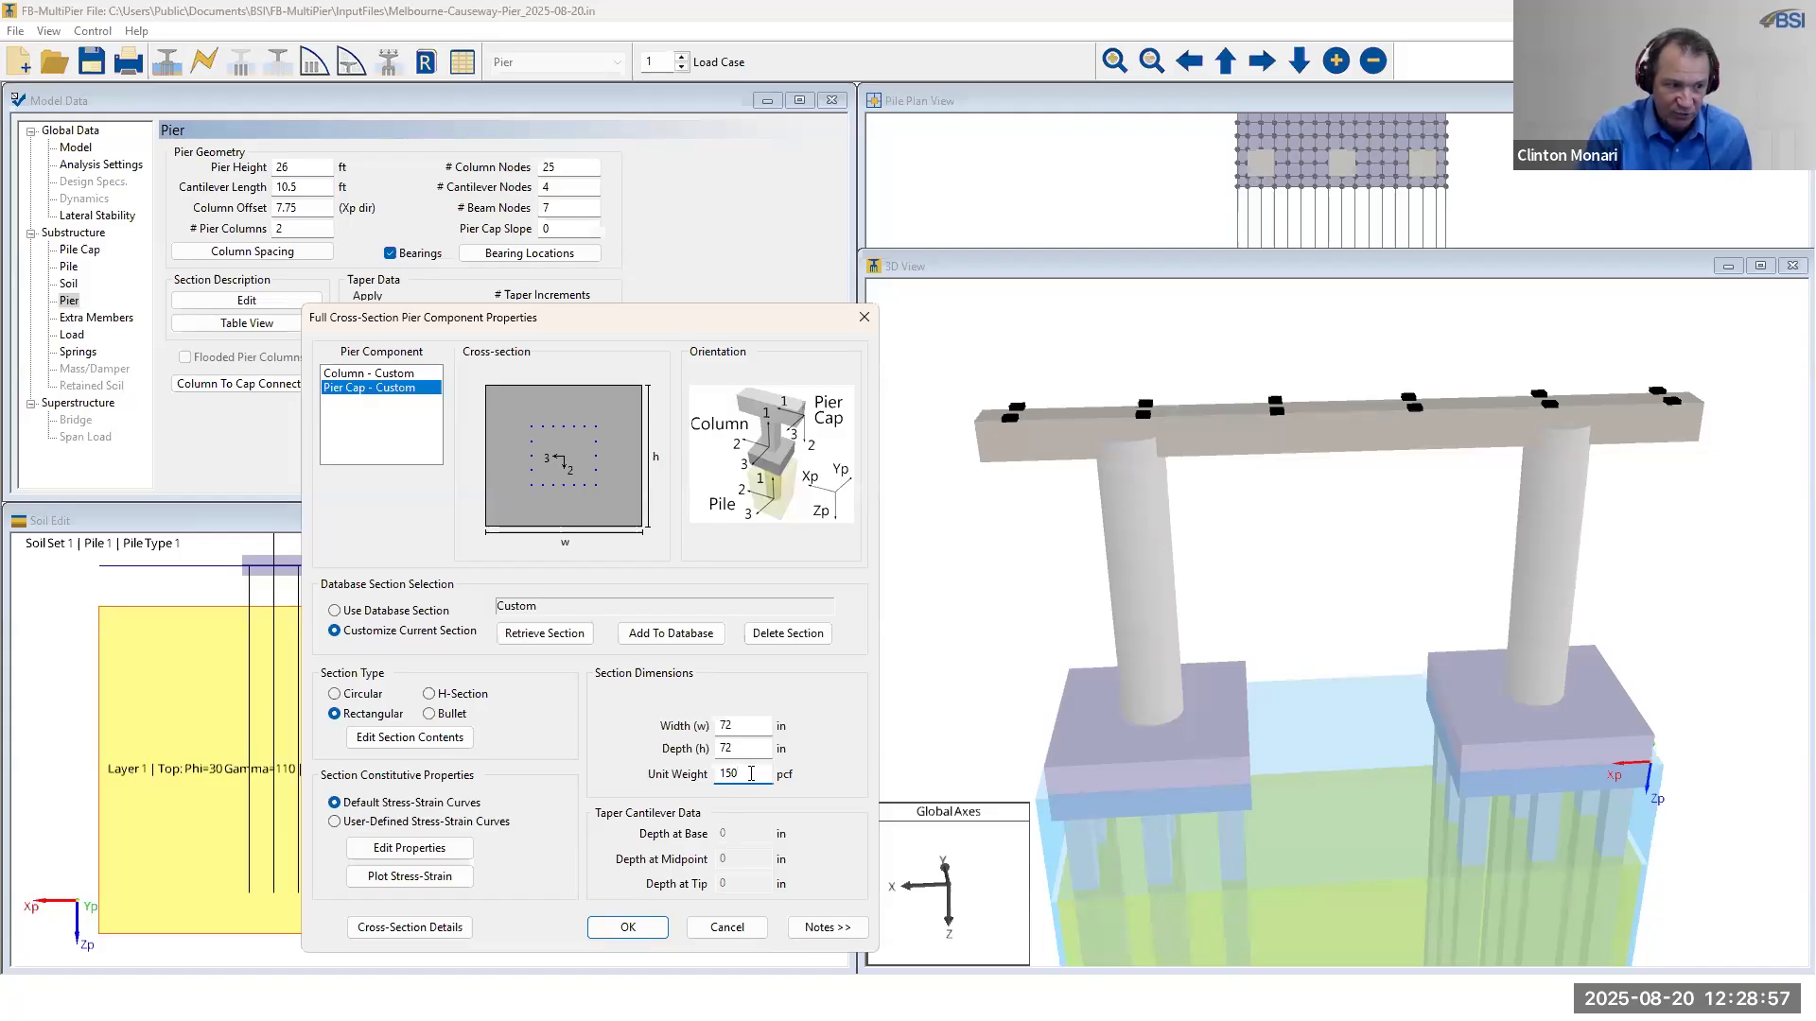
# - Allocate the pier cap's reinforcement by percentage, with 4.5 in cover thickness in both directions and 0.1 in minimum spacing
pyautogui.click(446, 747)
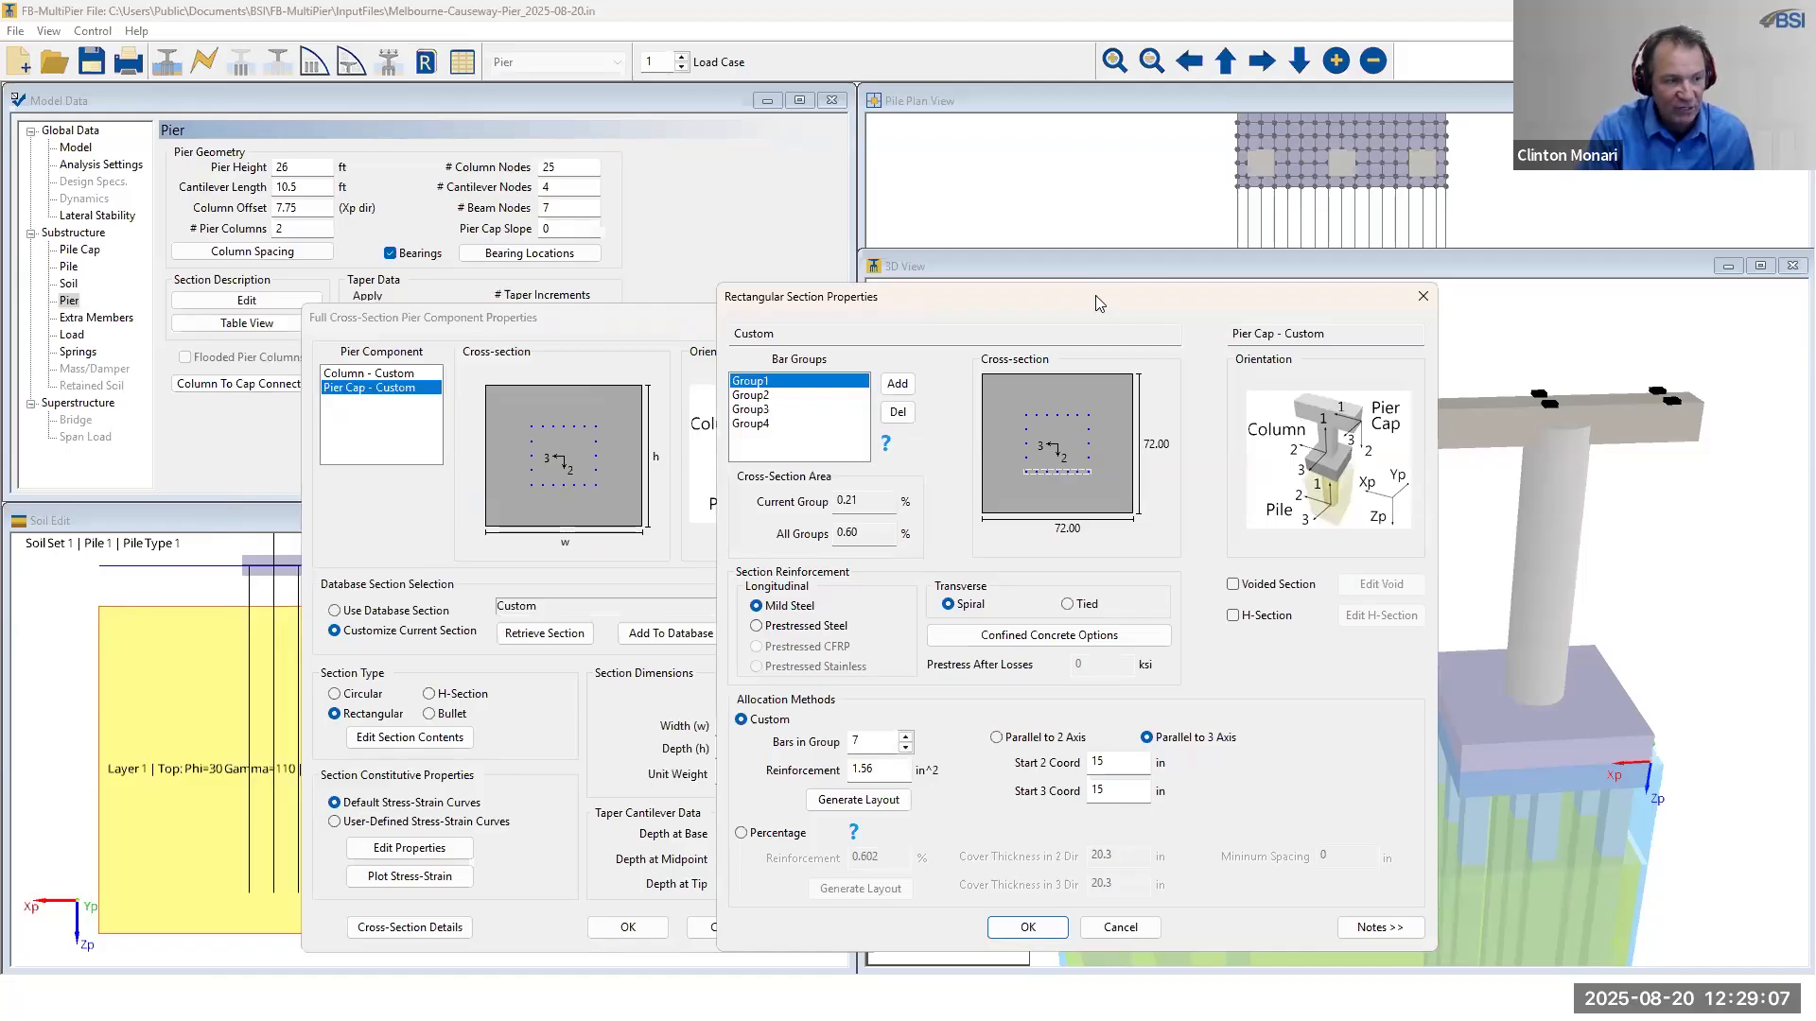
pyautogui.moveTo(1095, 295); pyautogui.dragTo(623, 287)
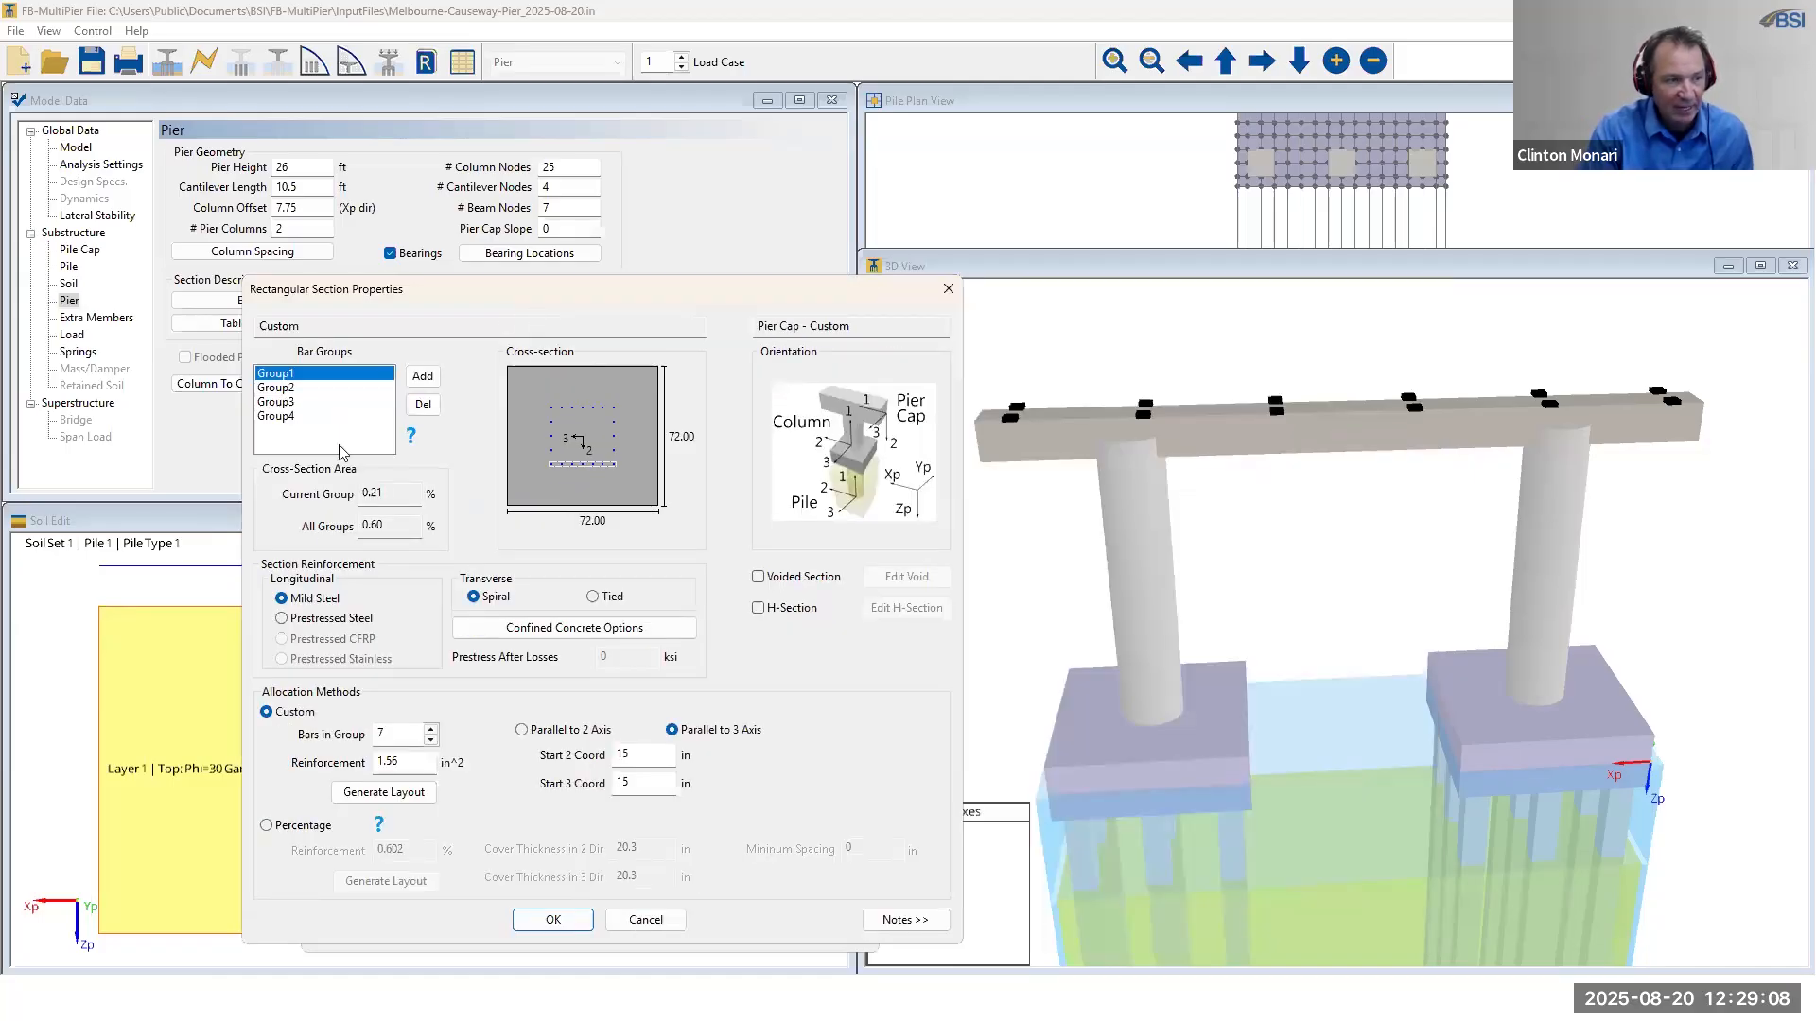
pyautogui.click(267, 826)
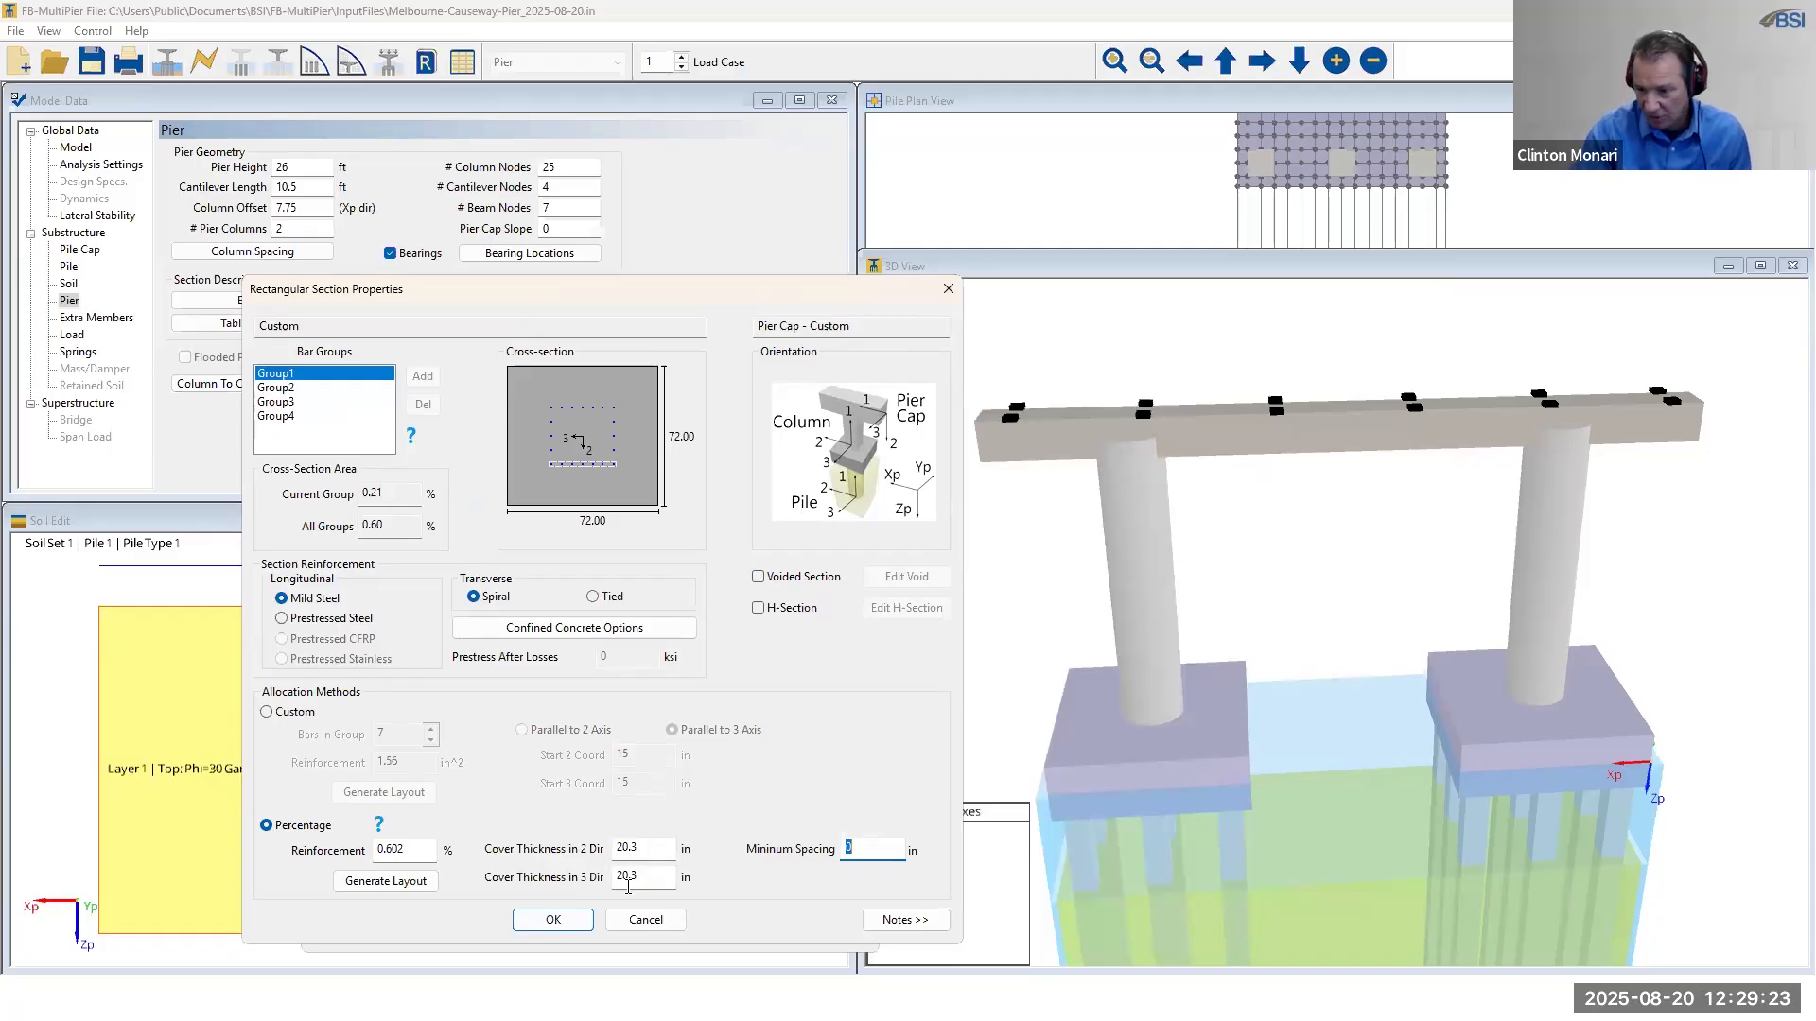
pyautogui.moveTo(664, 848); pyautogui.dragTo(578, 853)
pyautogui.write('4.5')
pyautogui.moveTo(641, 847); pyautogui.dragTo(609, 846)
pyautogui.doubleClick(664, 876)
pyautogui.write('4.5')
pyautogui.click(662, 848)
pyautogui.write('.1')
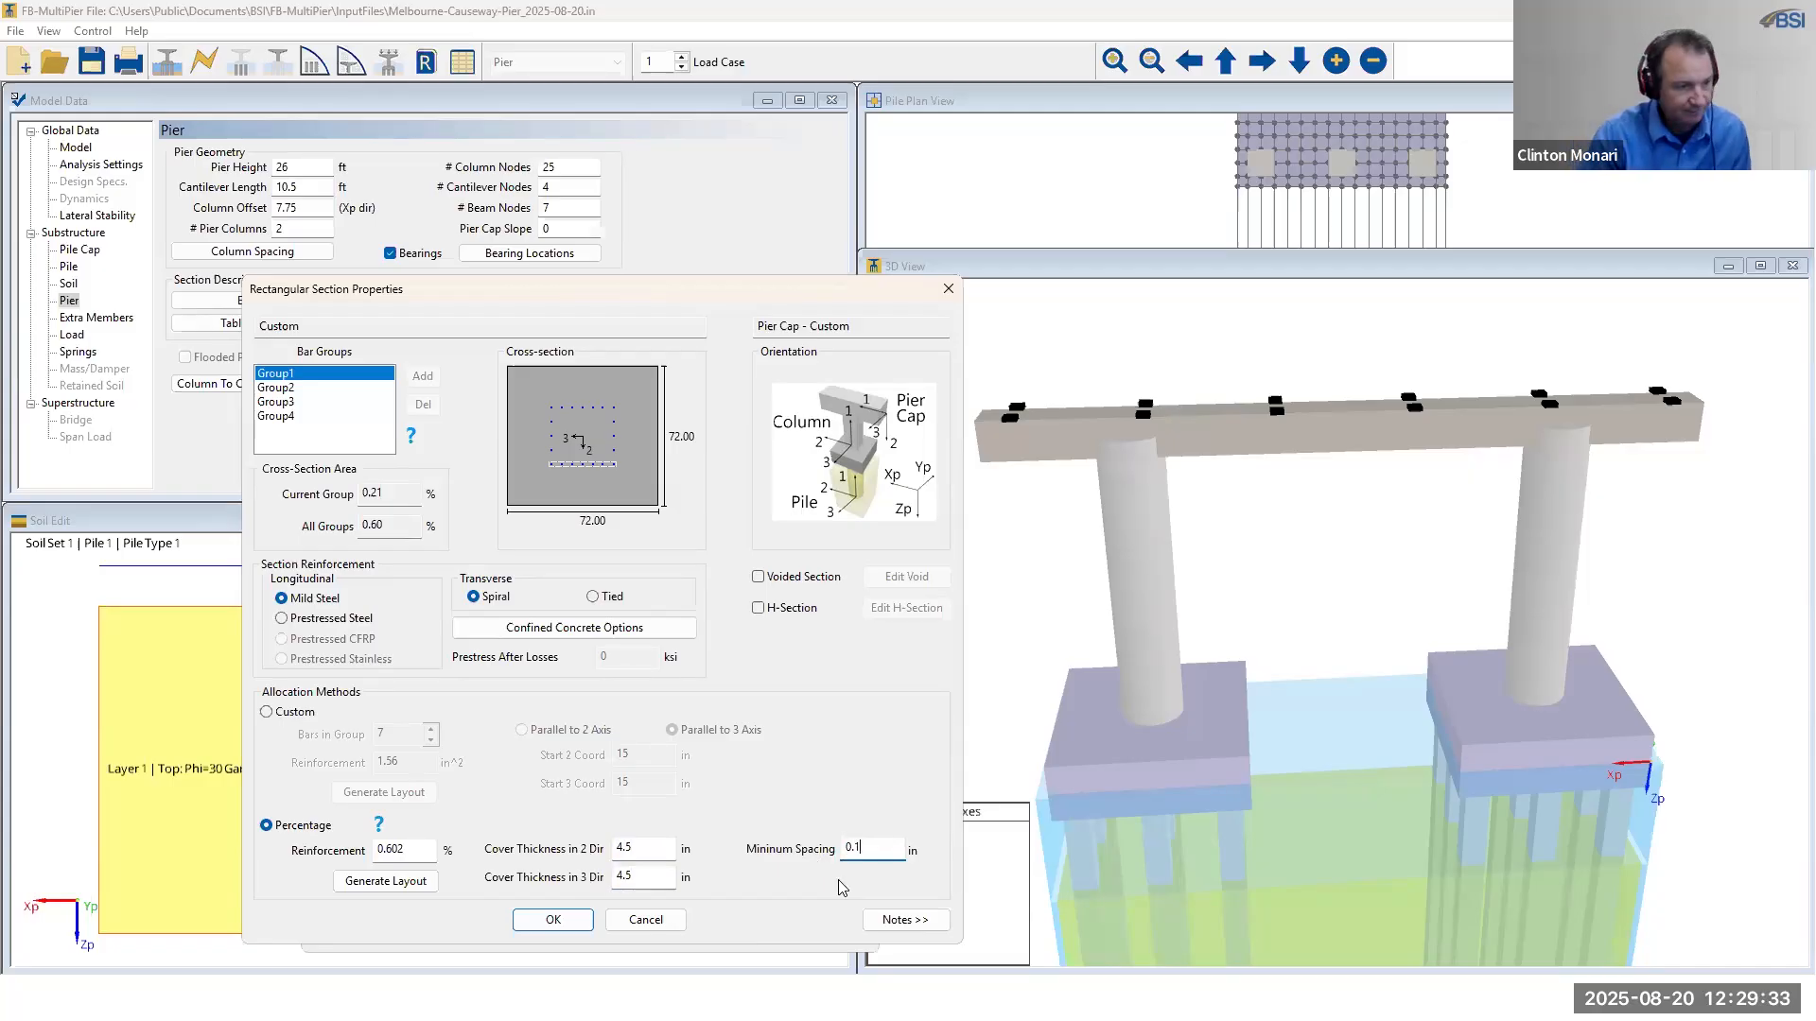
pyautogui.click(659, 850)
pyautogui.click(660, 872)
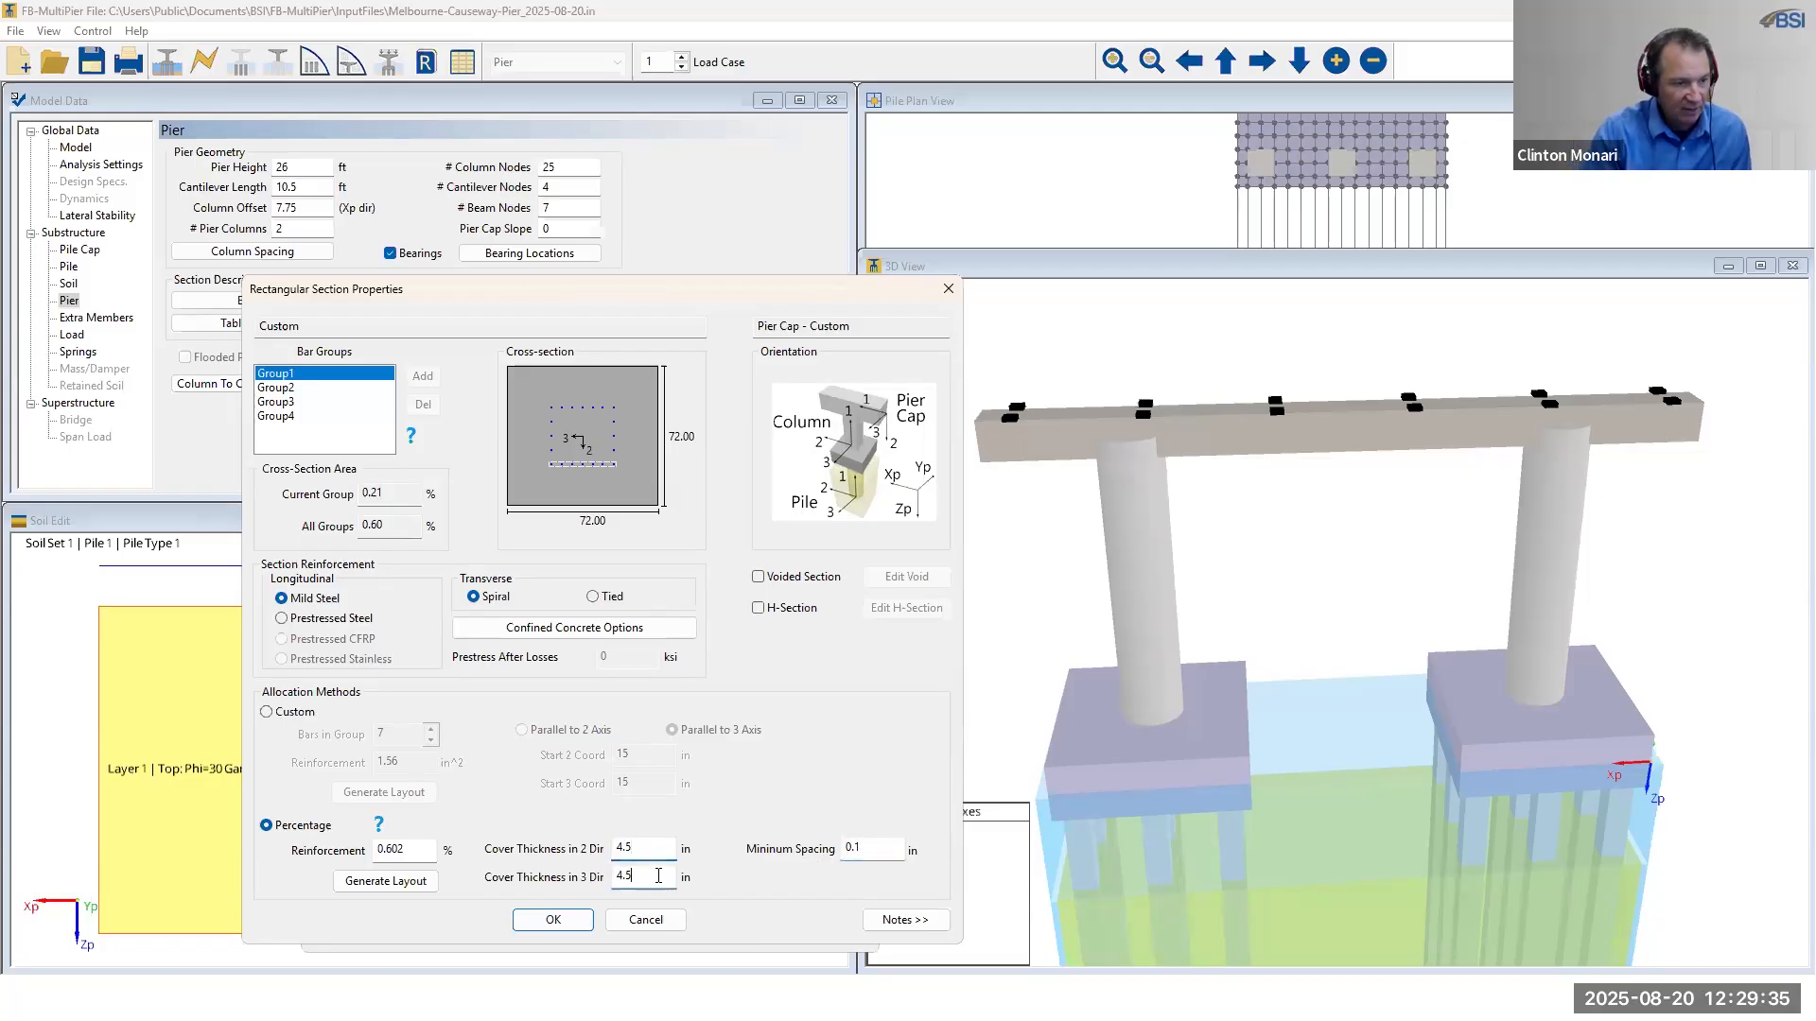
# - Generate the pier cap's reinforcement layout with 284 #3 bars
pyautogui.click(420, 883)
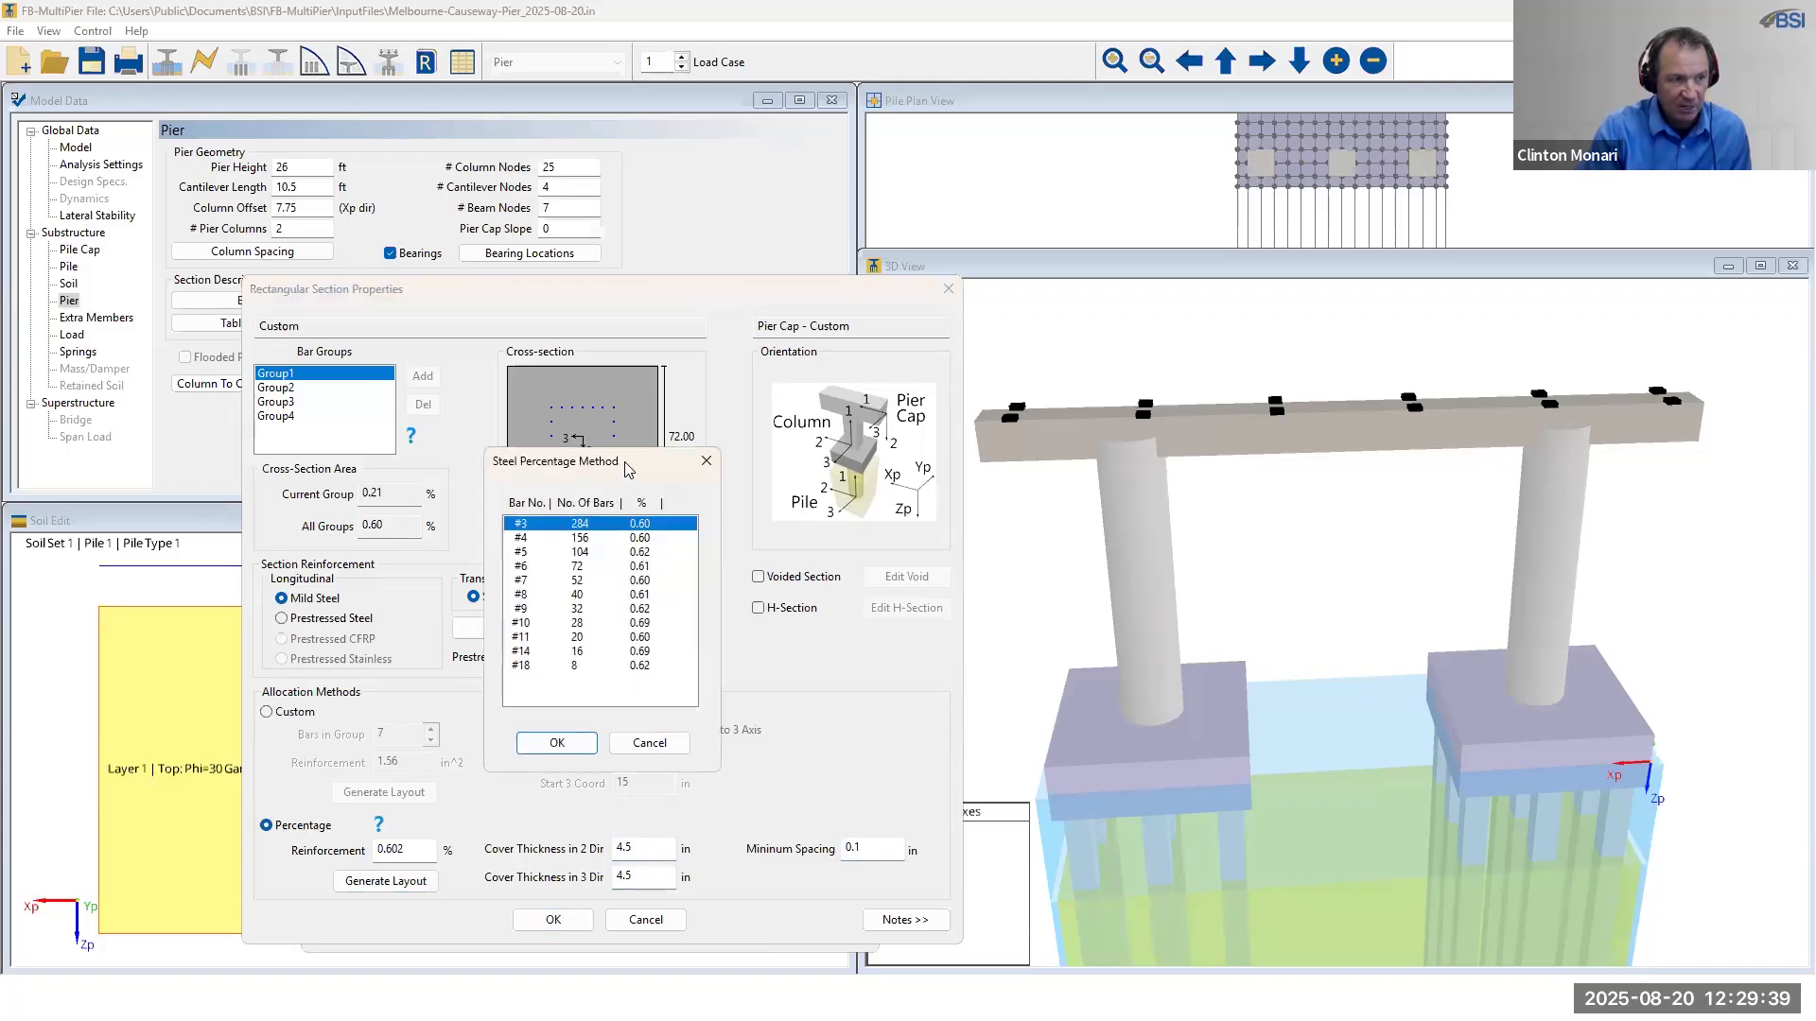
pyautogui.moveTo(624, 468); pyautogui.dragTo(851, 436)
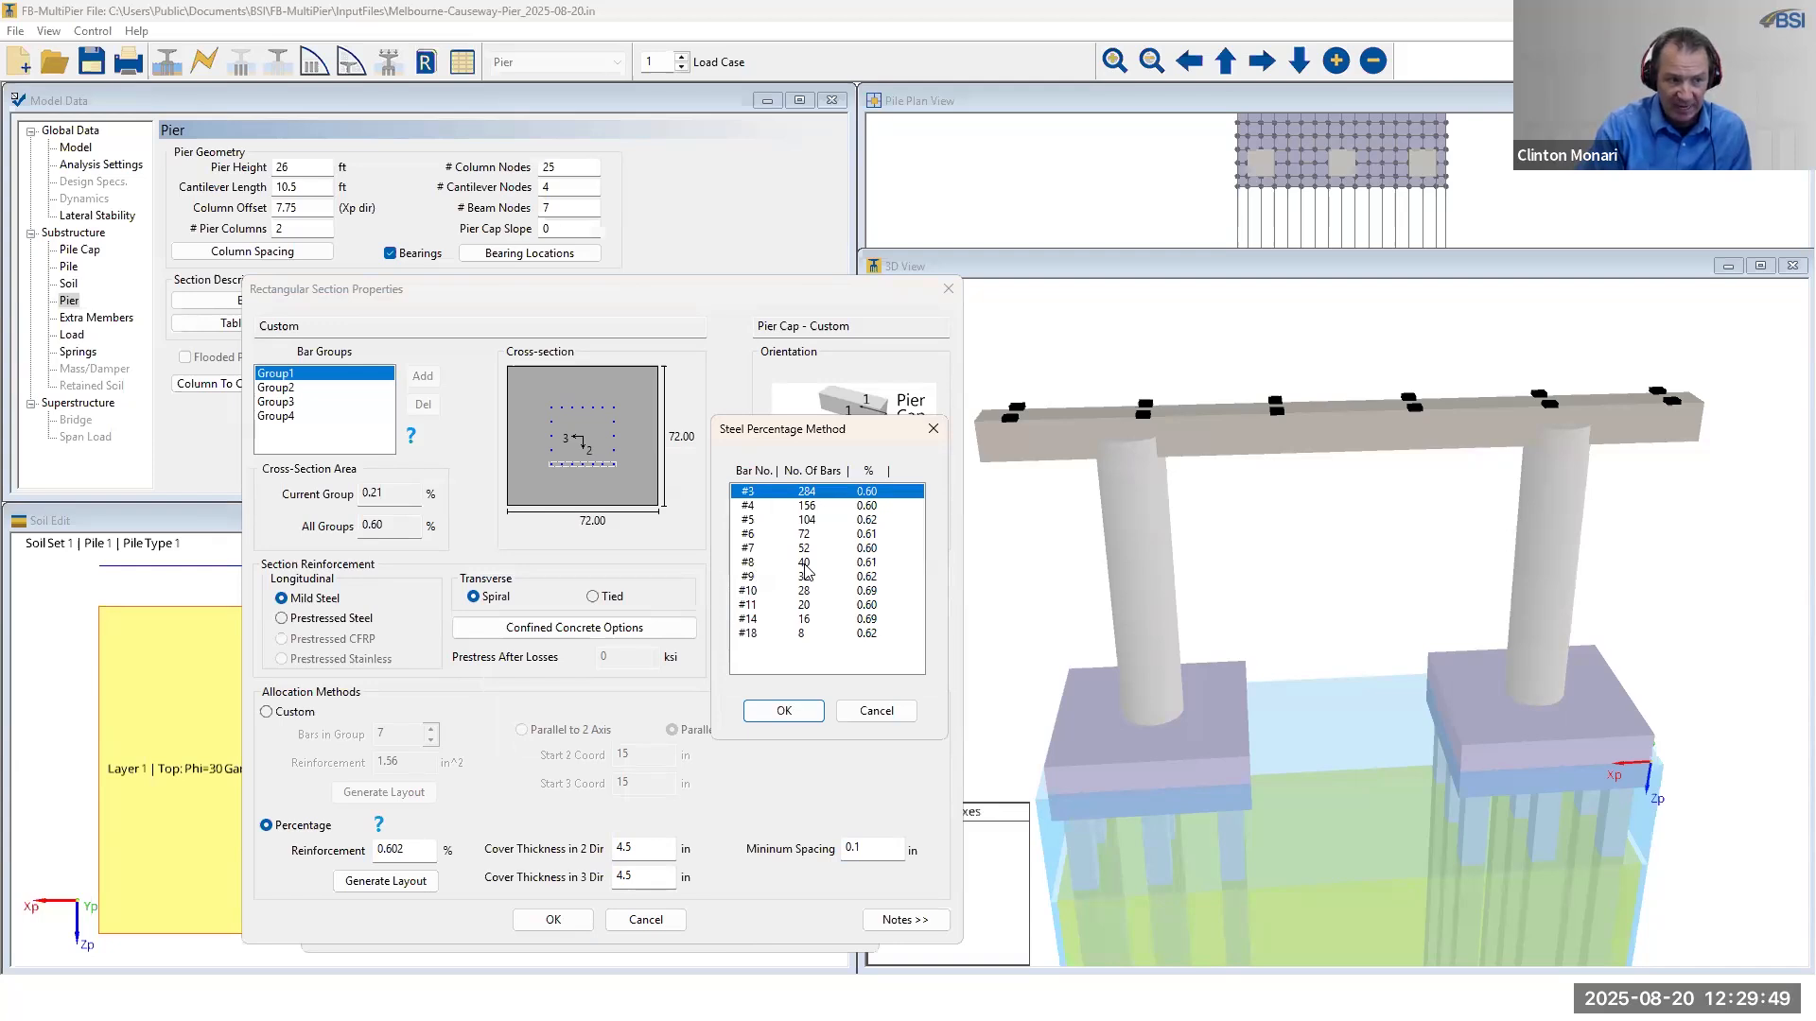
pyautogui.click(783, 710)
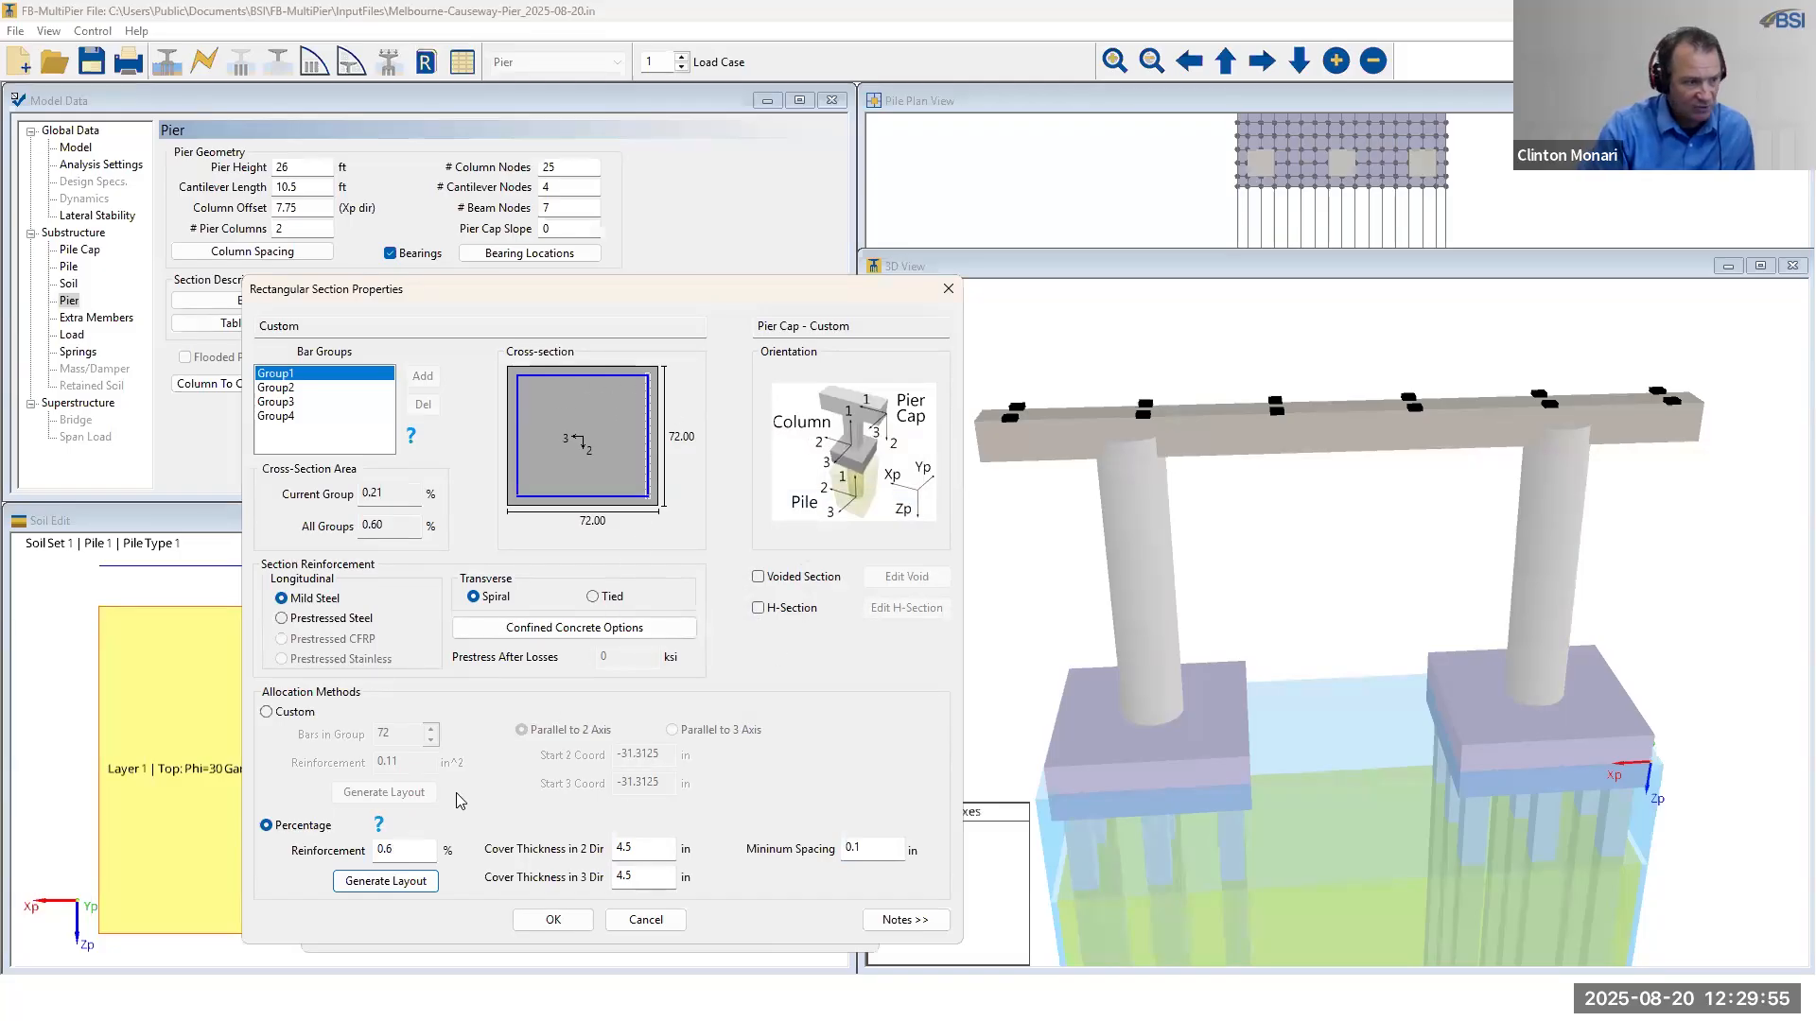
# - Generate the pier cap's reinforcement layout with 40 #8 bars and apply the rectangular section to the pier
pyautogui.click(388, 880)
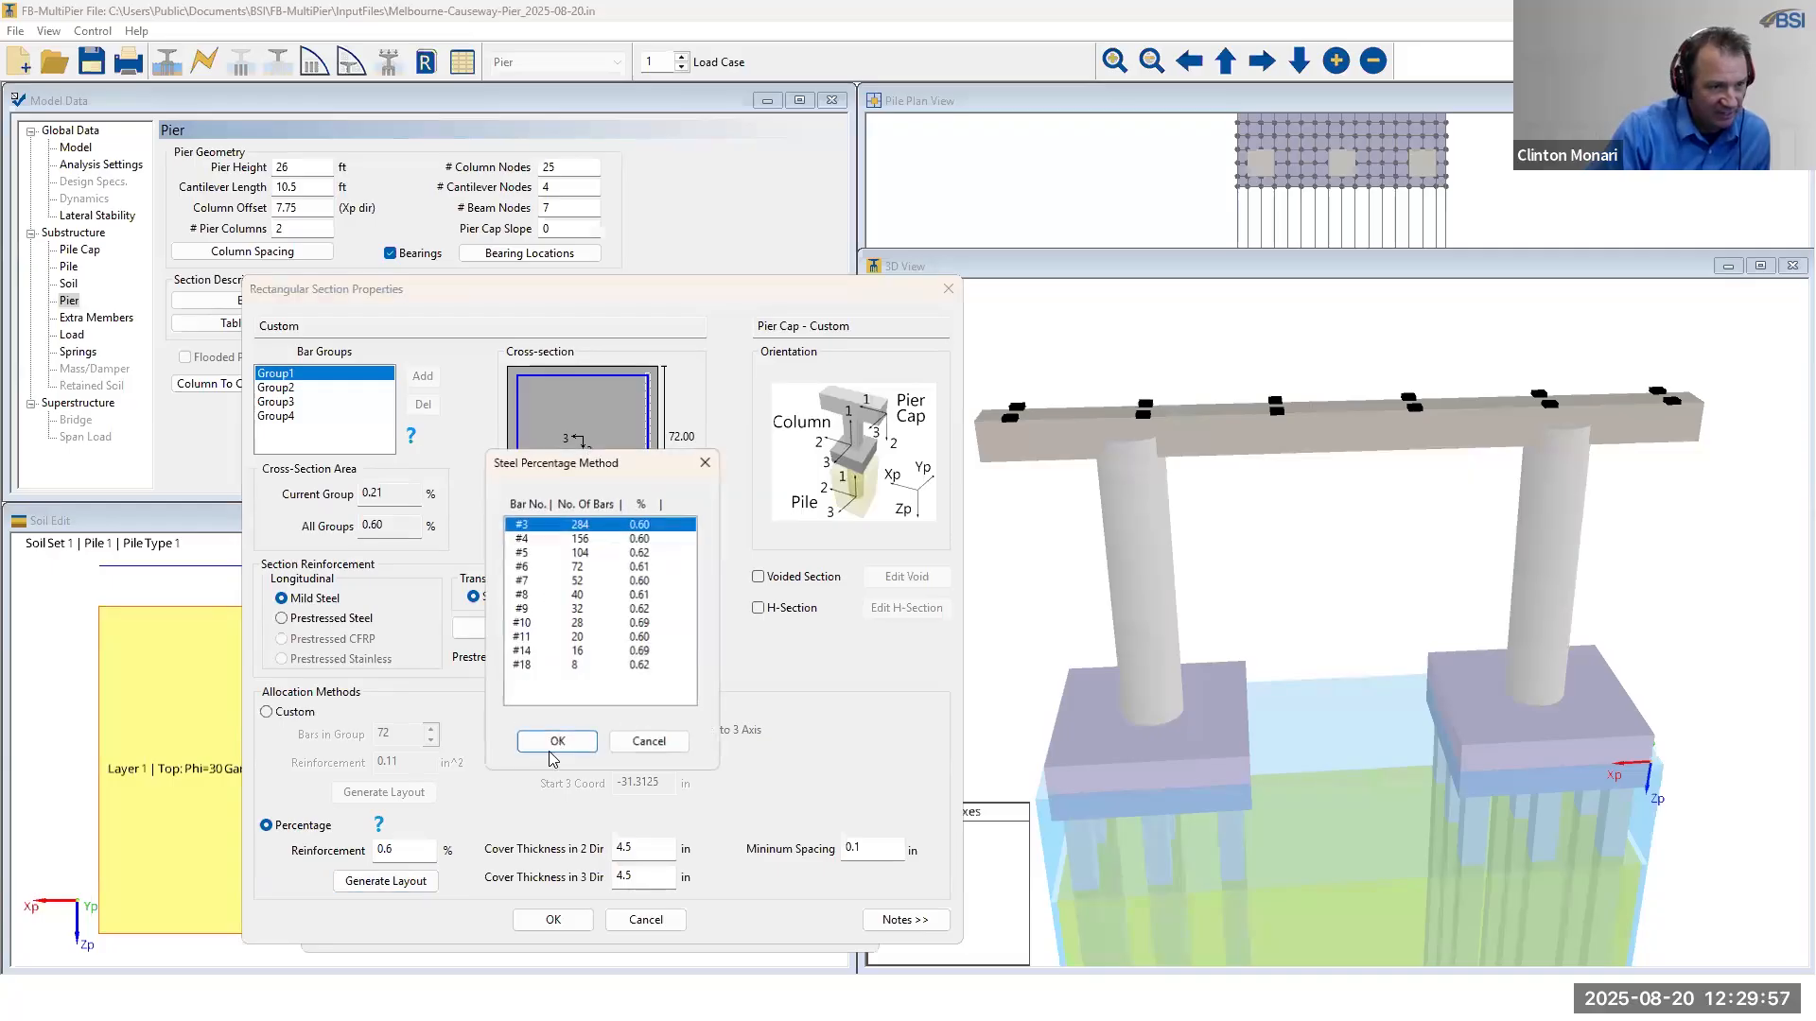
pyautogui.click(544, 595)
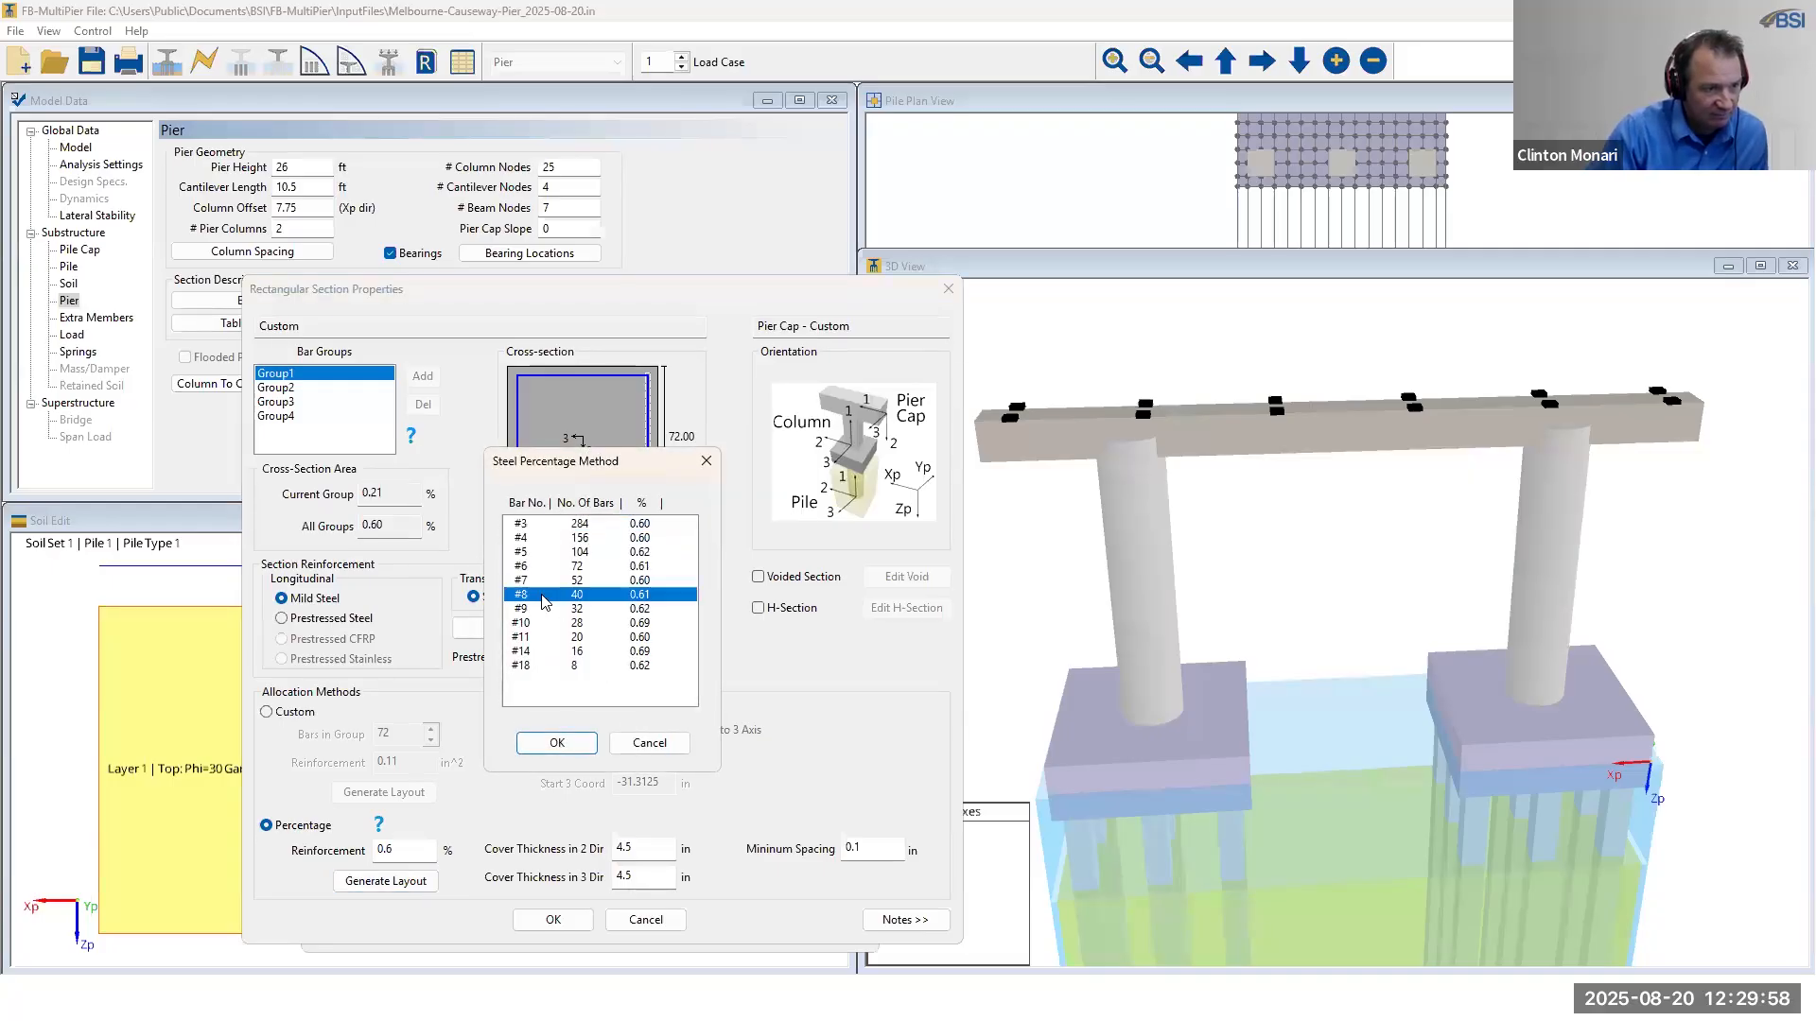
pyautogui.click(562, 744)
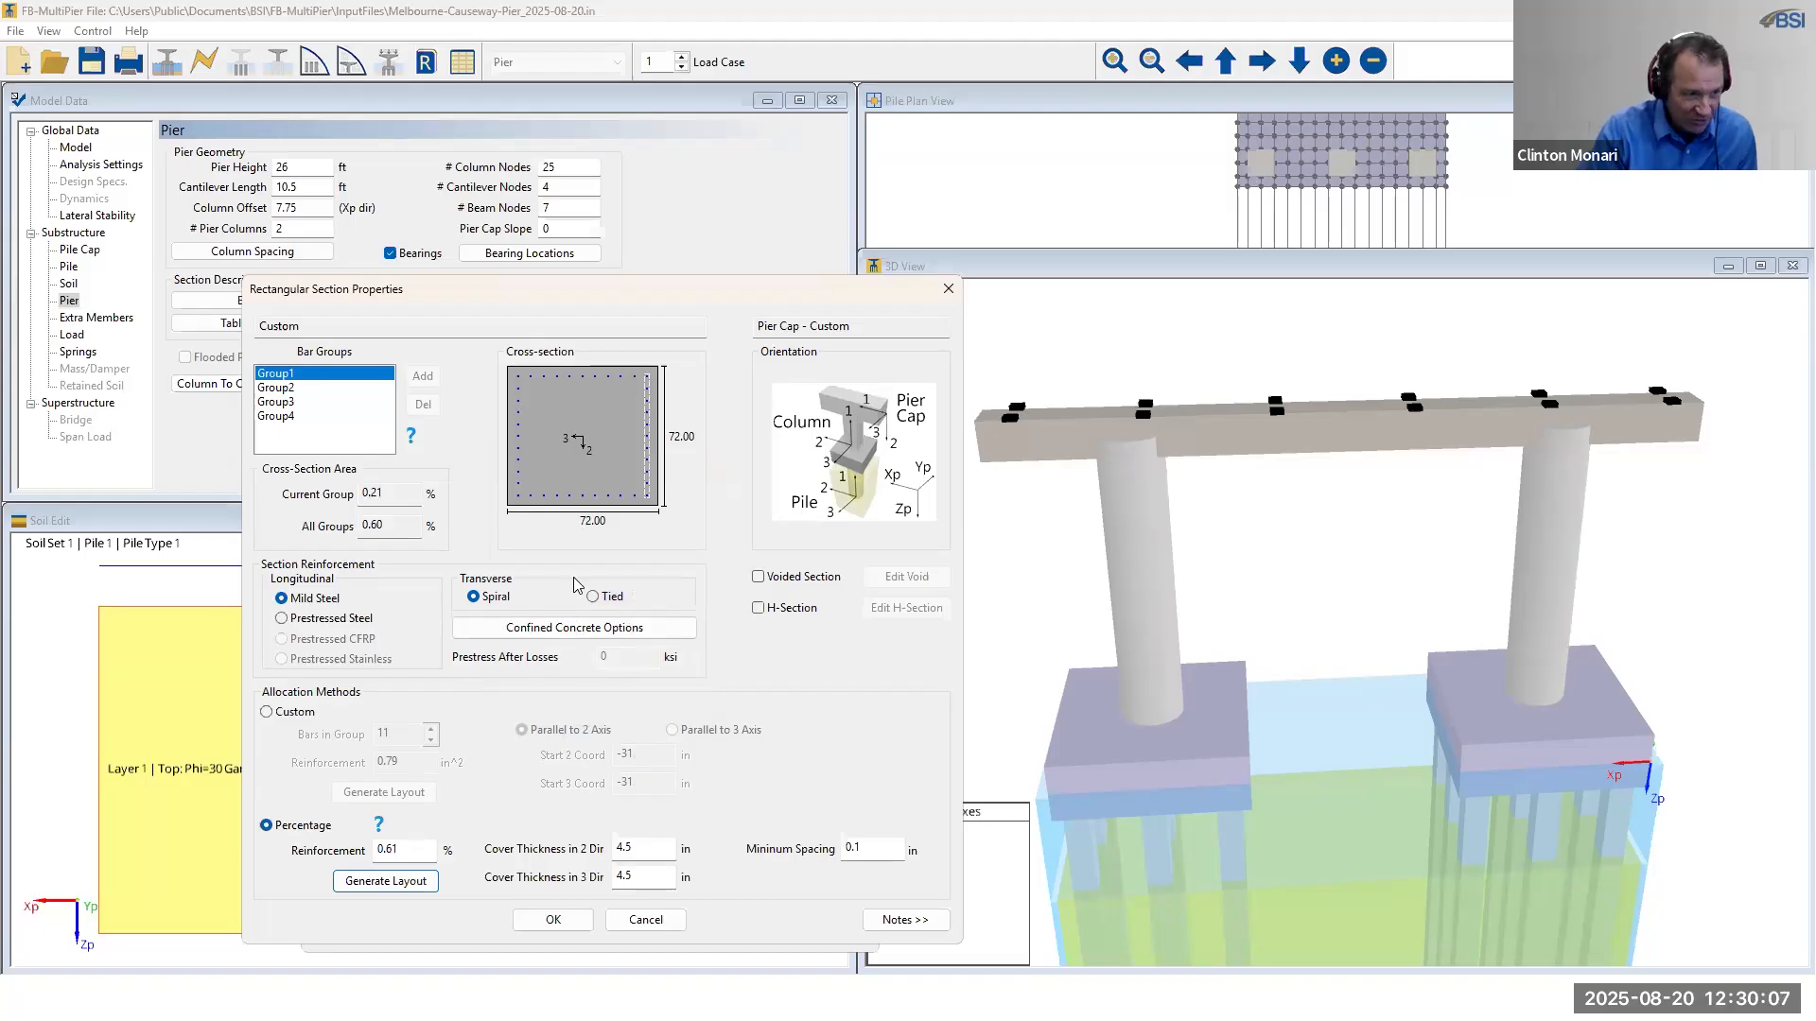
pyautogui.click(554, 920)
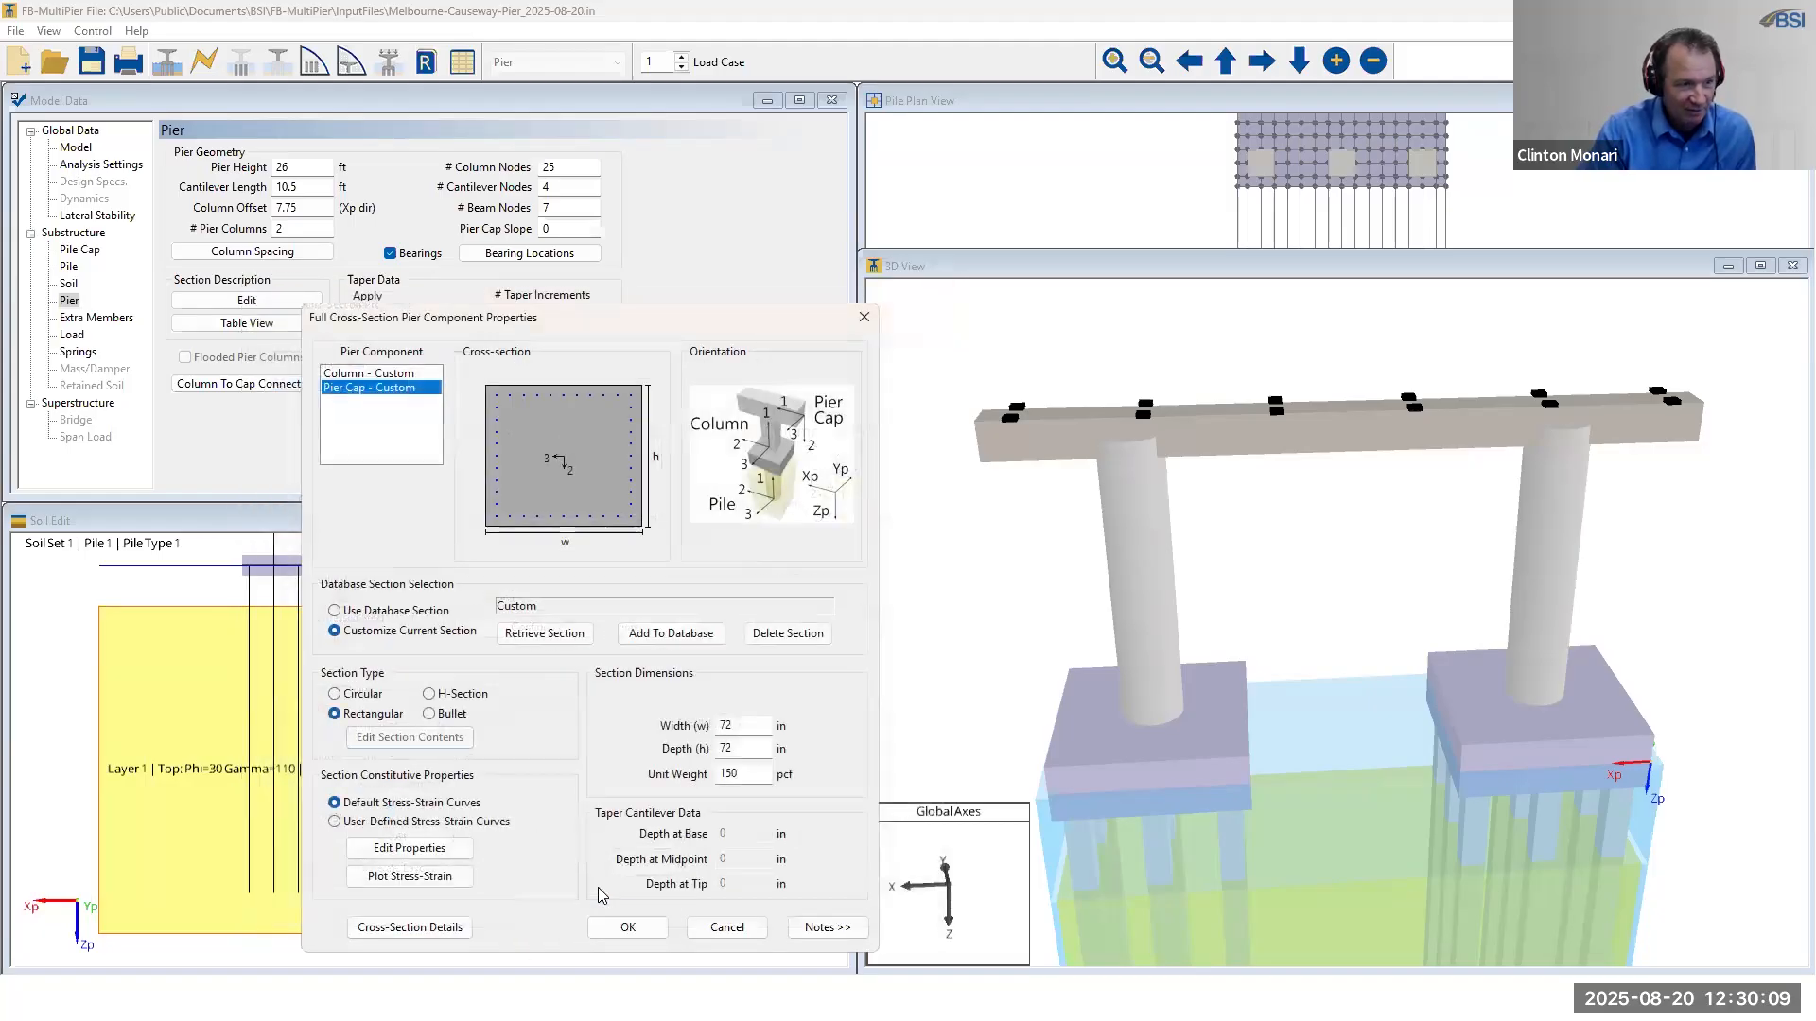
pyautogui.click(629, 929)
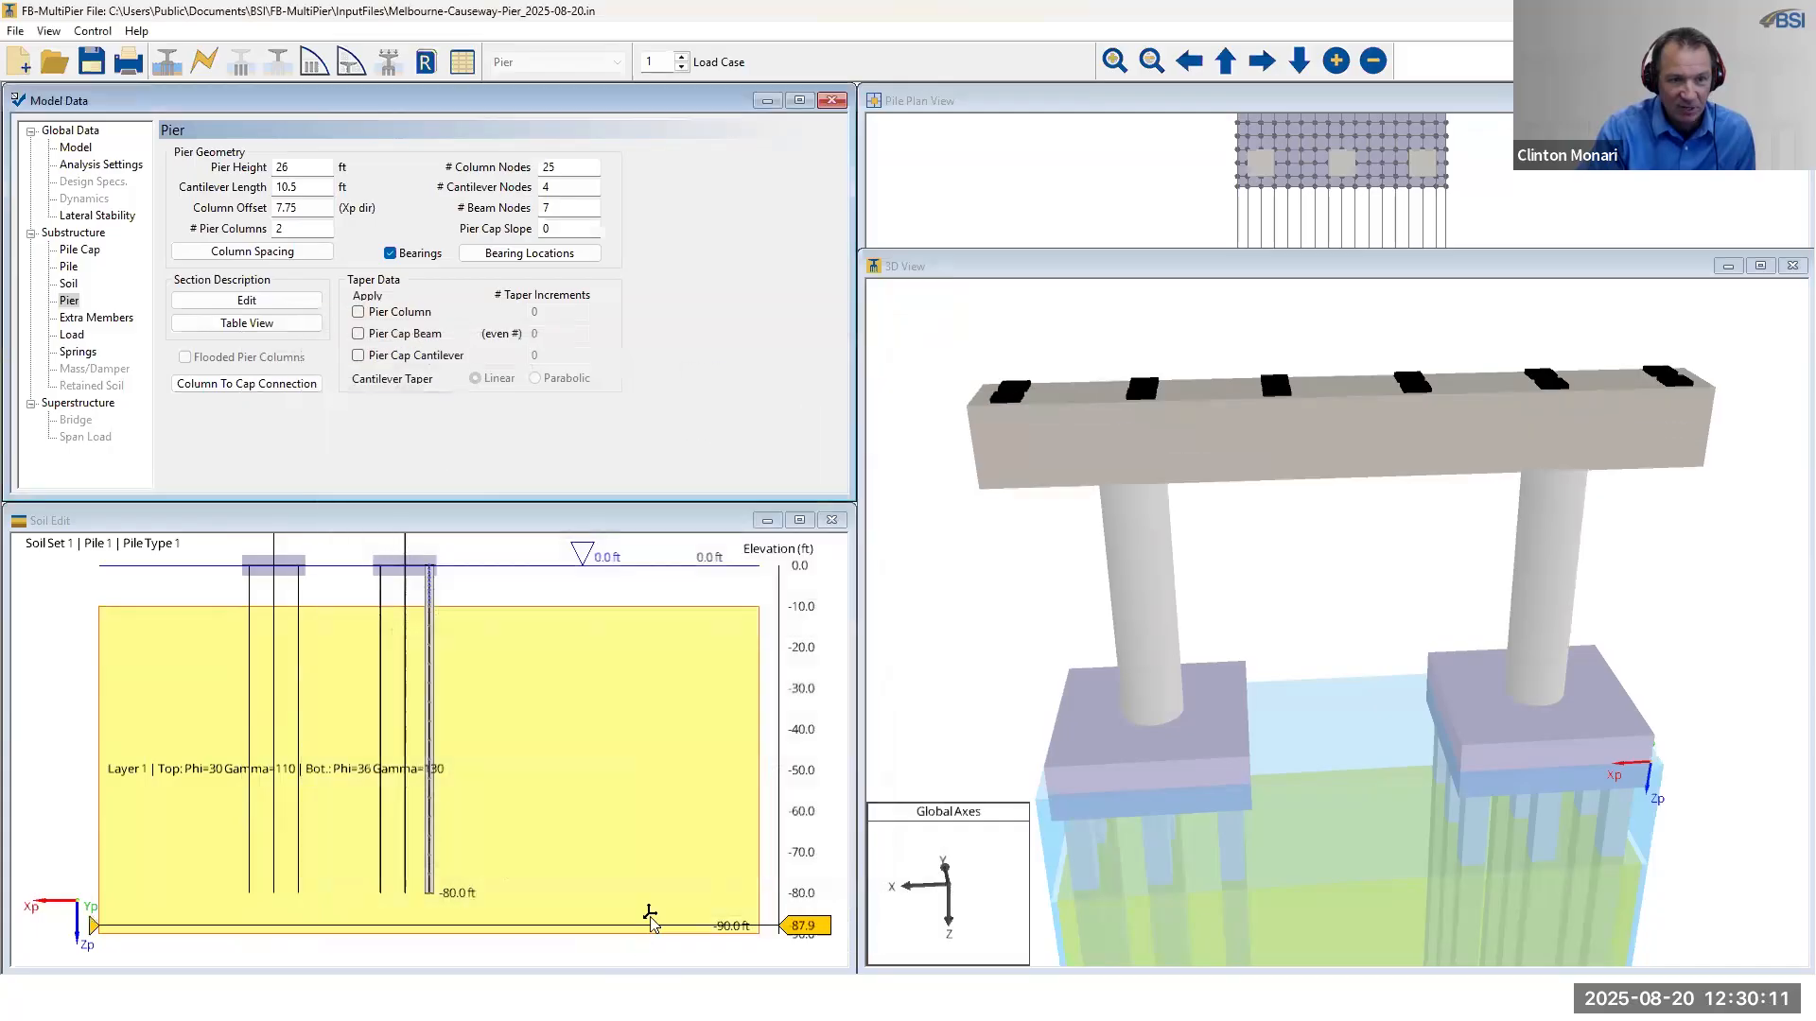
# - Examine the resized pier cap and its two bearing rows end-on from above in the 3D view
pyautogui.moveTo(1220, 592); pyautogui.dragTo(1315, 572)
pyautogui.moveTo(1495, 452); pyautogui.dragTo(1490, 500)
pyautogui.moveTo(1456, 522); pyautogui.dragTo(1394, 558)
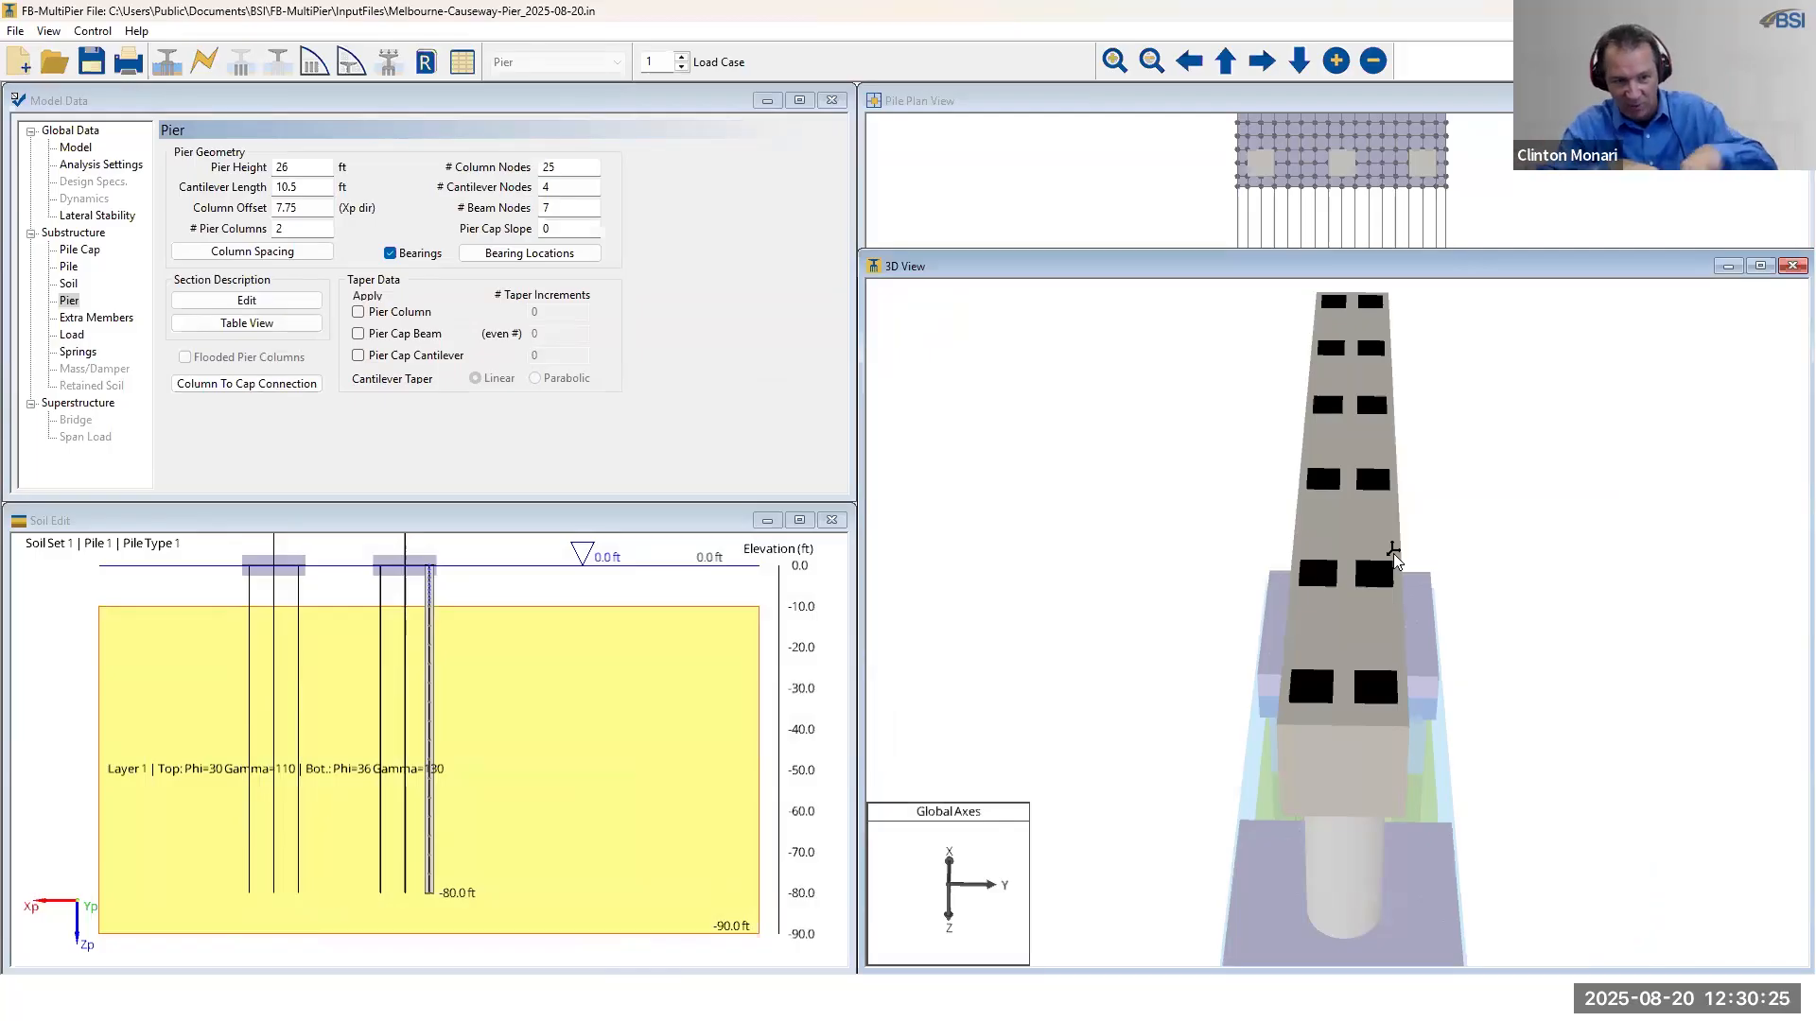
# - Display the nodes and elements inside transparent members in the 3D view and examine the pier cap and columns from several angles
pyautogui.moveTo(1333, 615); pyautogui.dragTo(1365, 535)
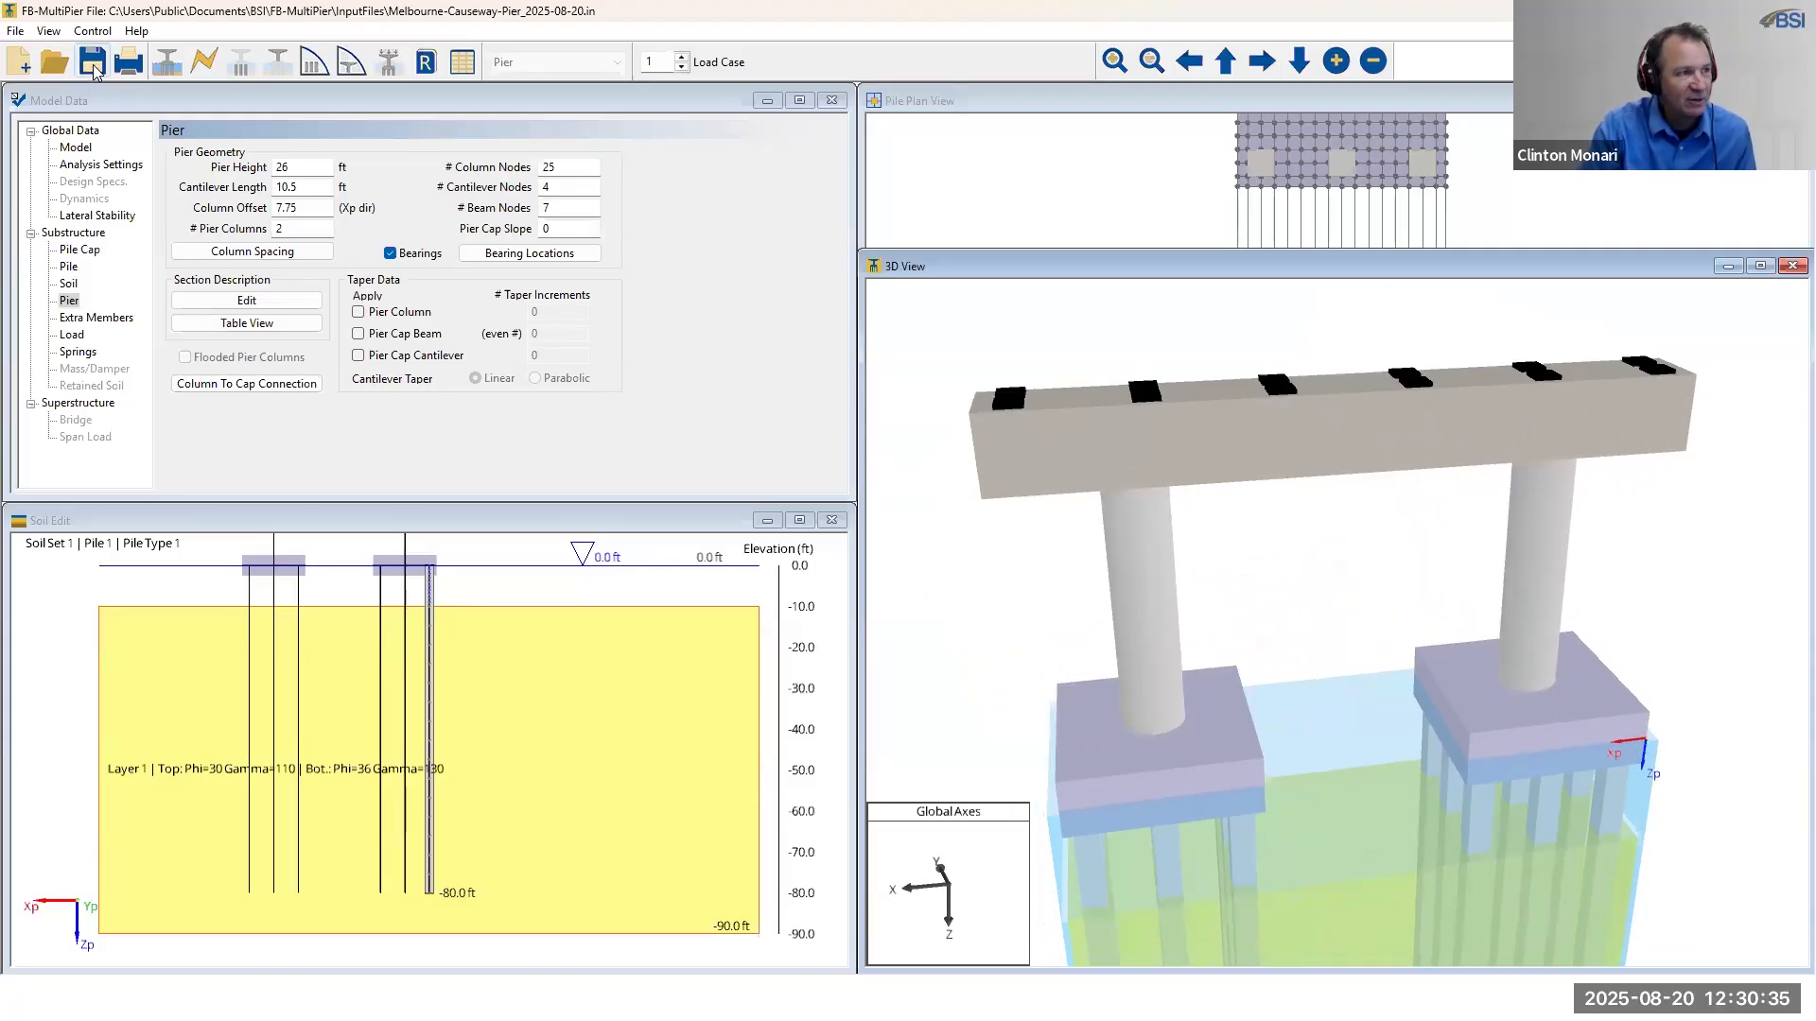
pyautogui.moveTo(1374, 539); pyautogui.dragTo(1372, 509)
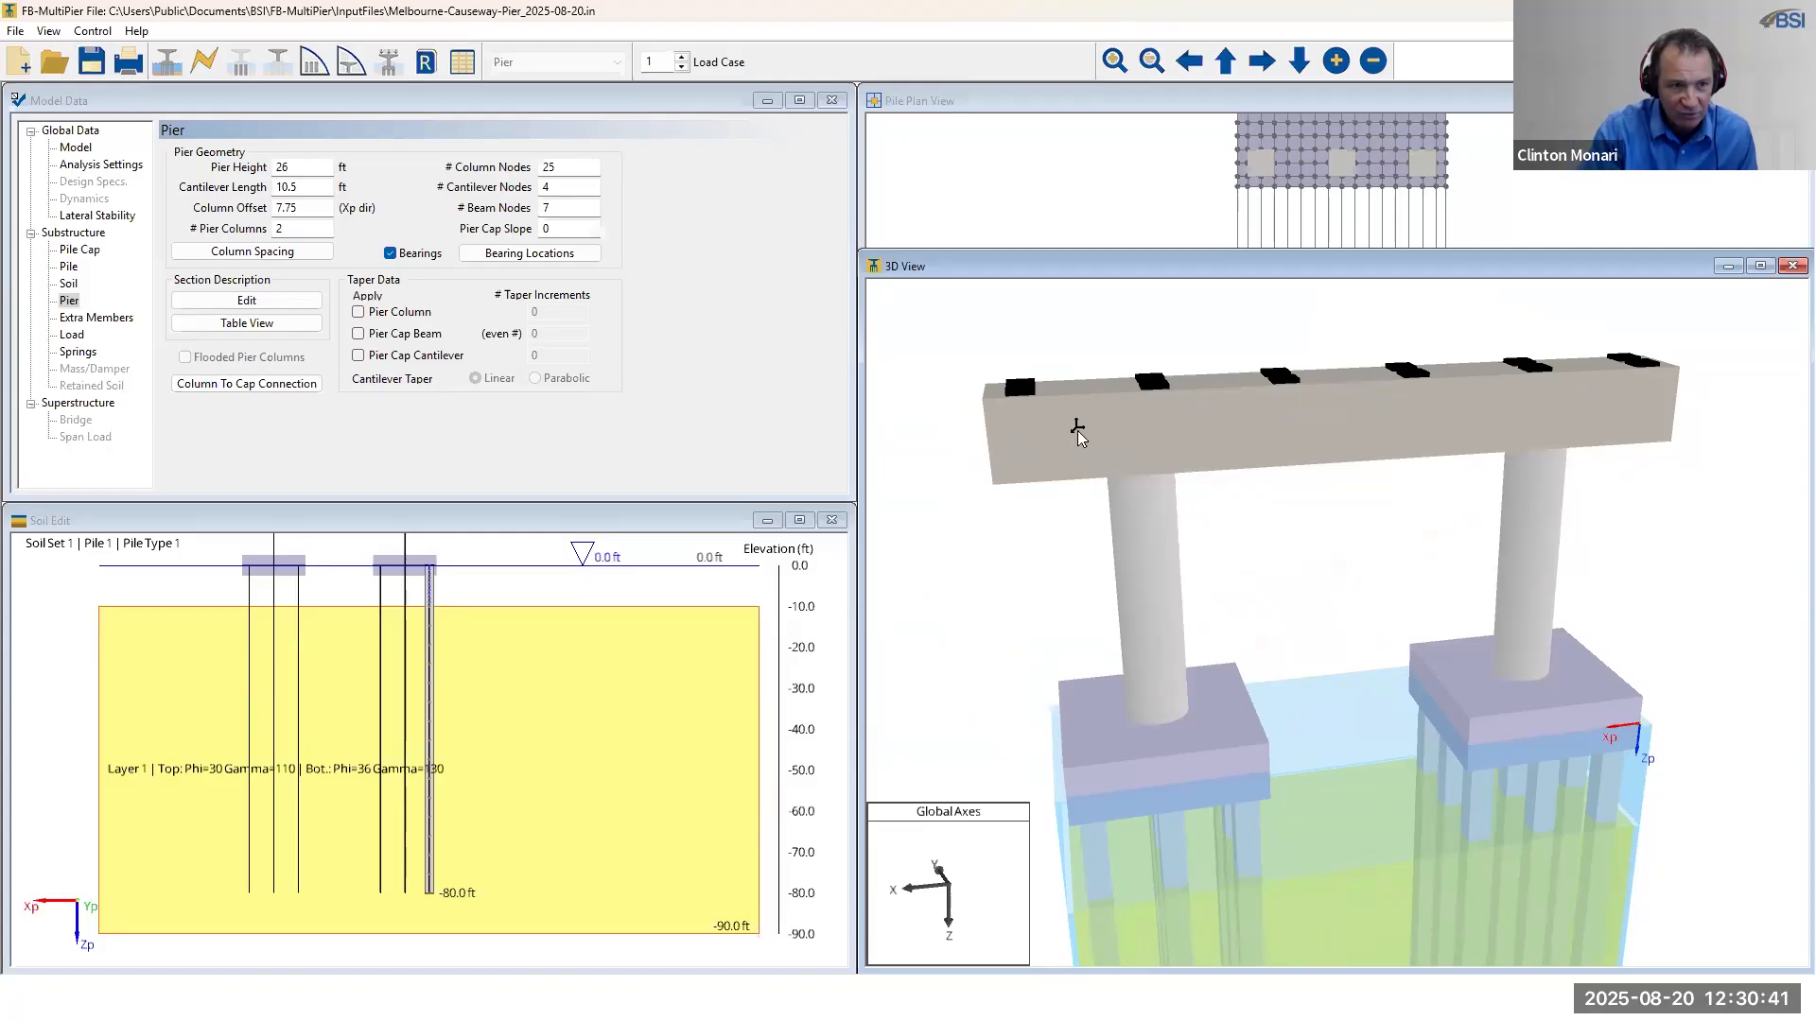
pyautogui.moveTo(1241, 534); pyautogui.dragTo(1230, 487)
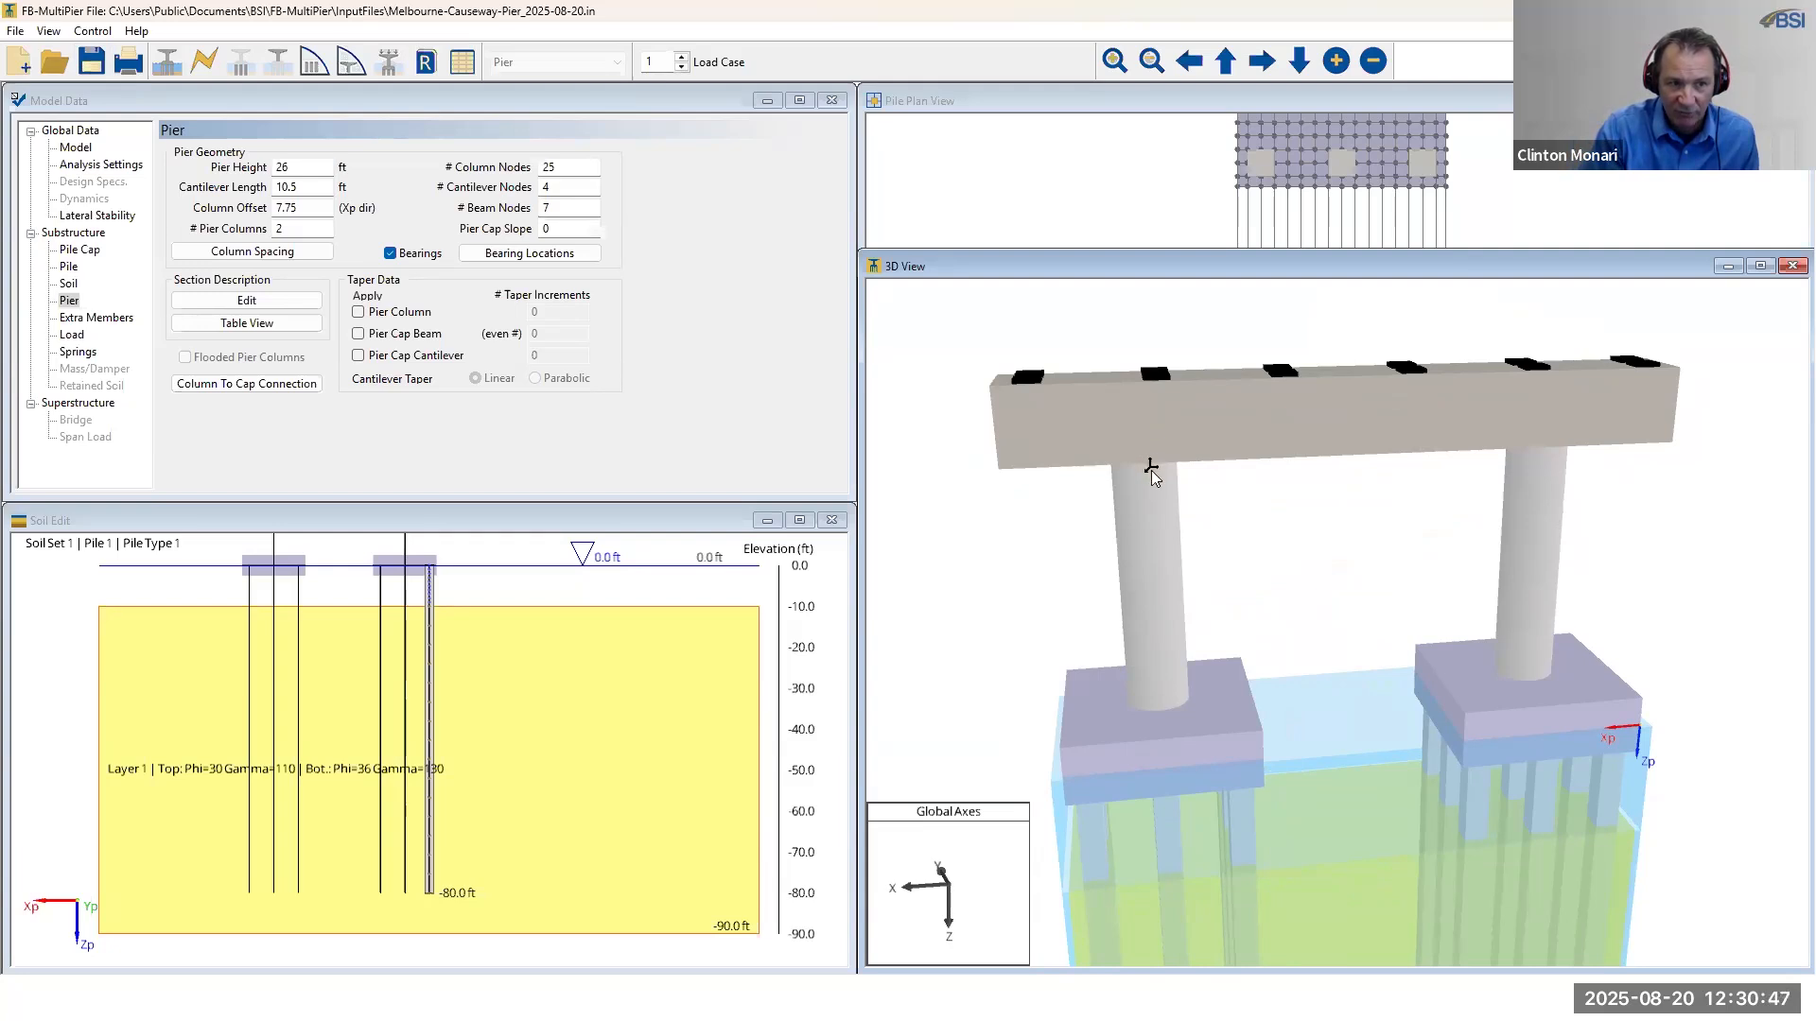
pyautogui.rightClick(1338, 532)
pyautogui.click(1447, 862)
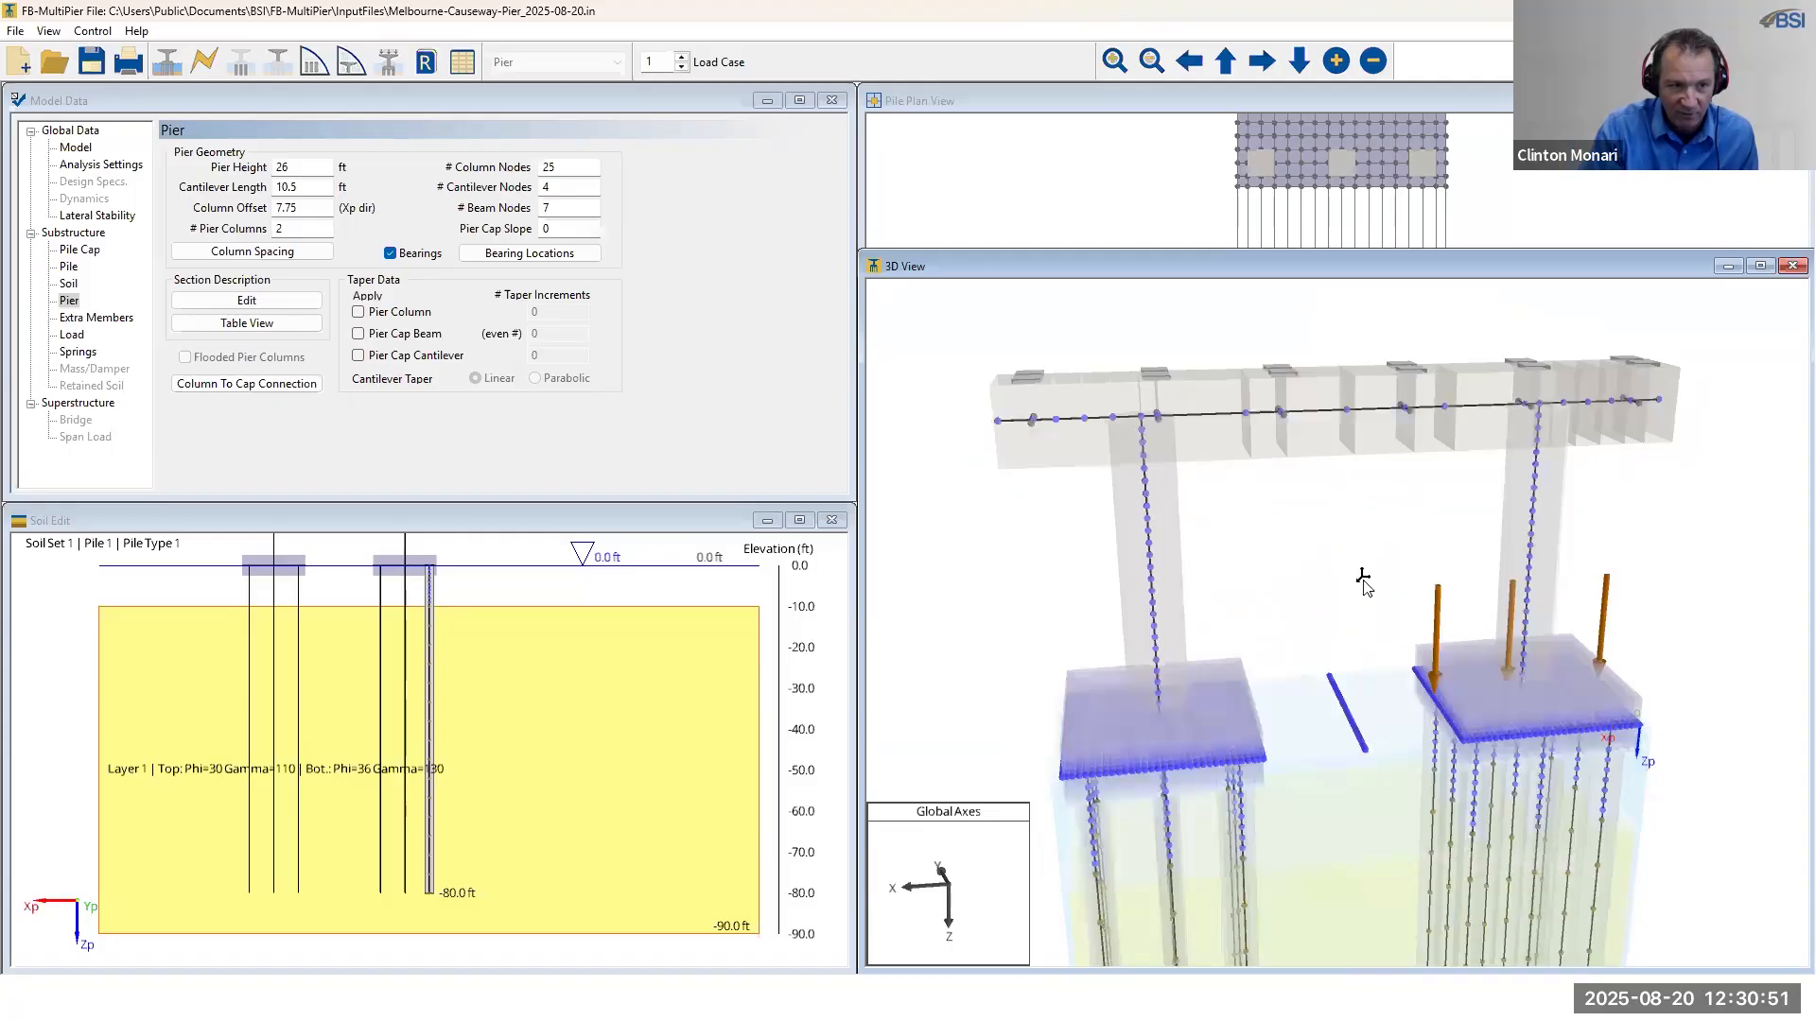
pyautogui.moveTo(1321, 591); pyautogui.dragTo(1337, 540)
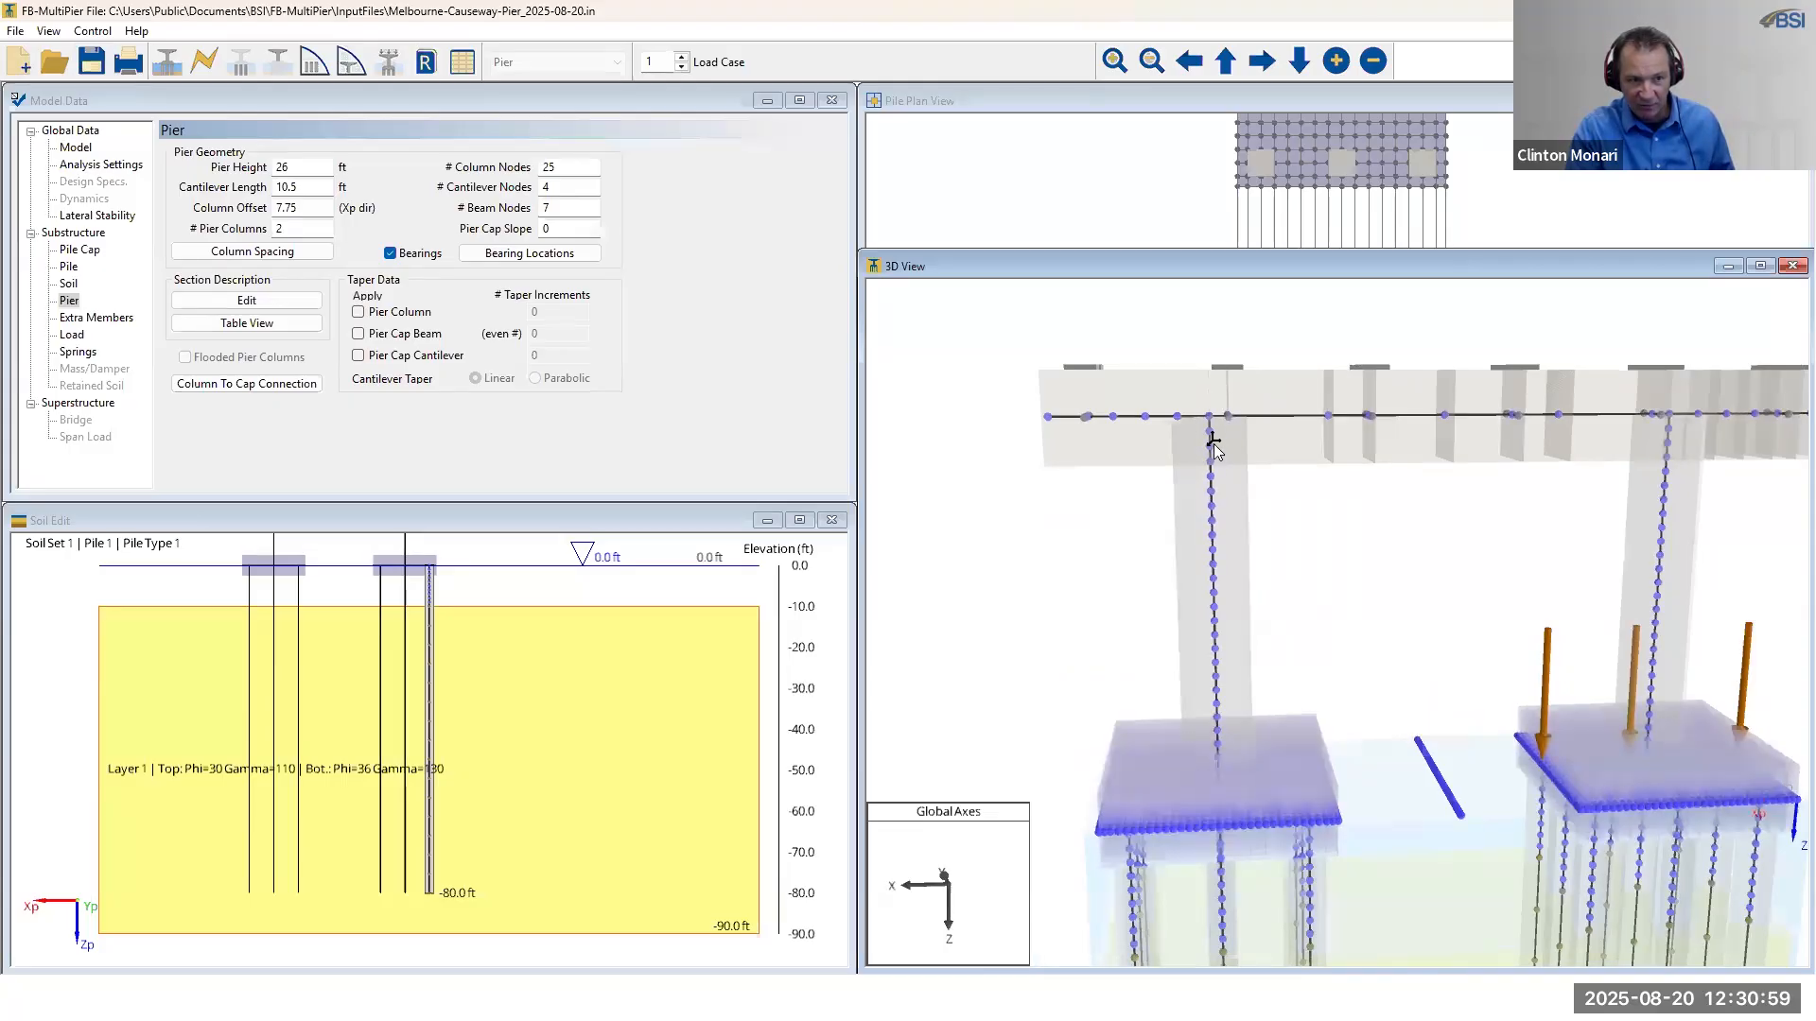
pyautogui.moveTo(1475, 568); pyautogui.dragTo(1444, 592)
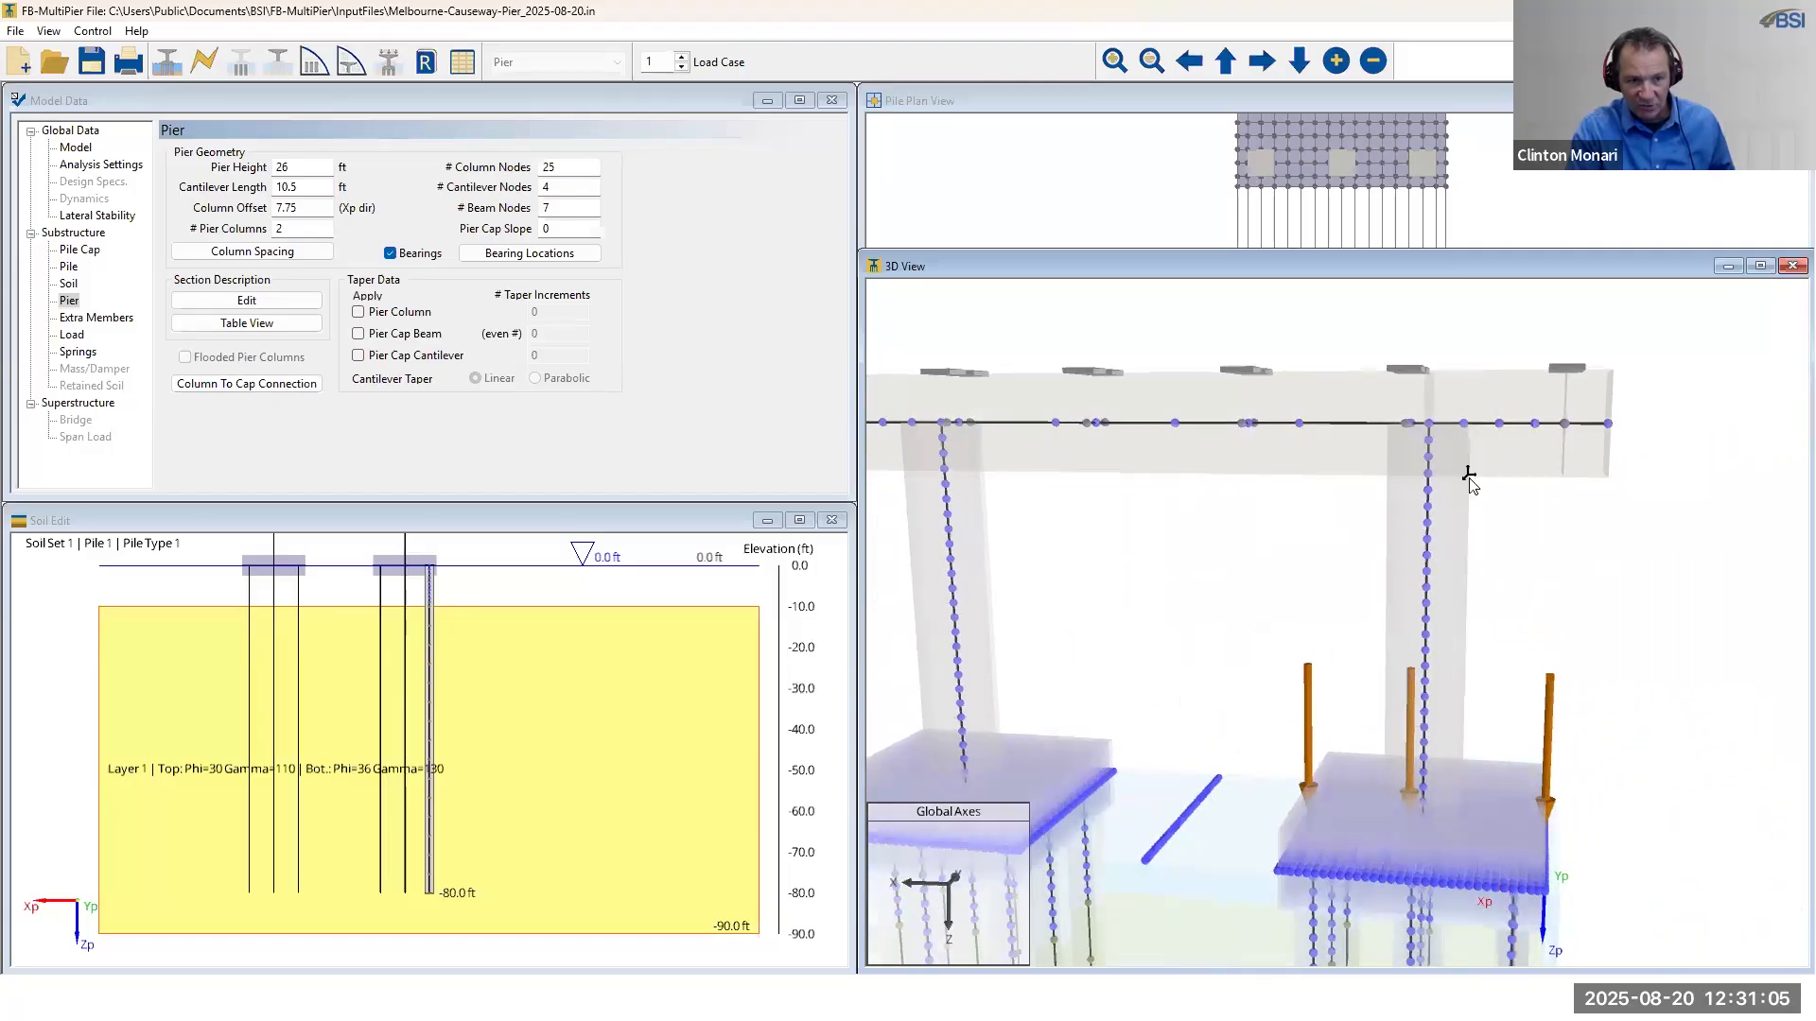
pyautogui.moveTo(1124, 581); pyautogui.dragTo(1406, 559)
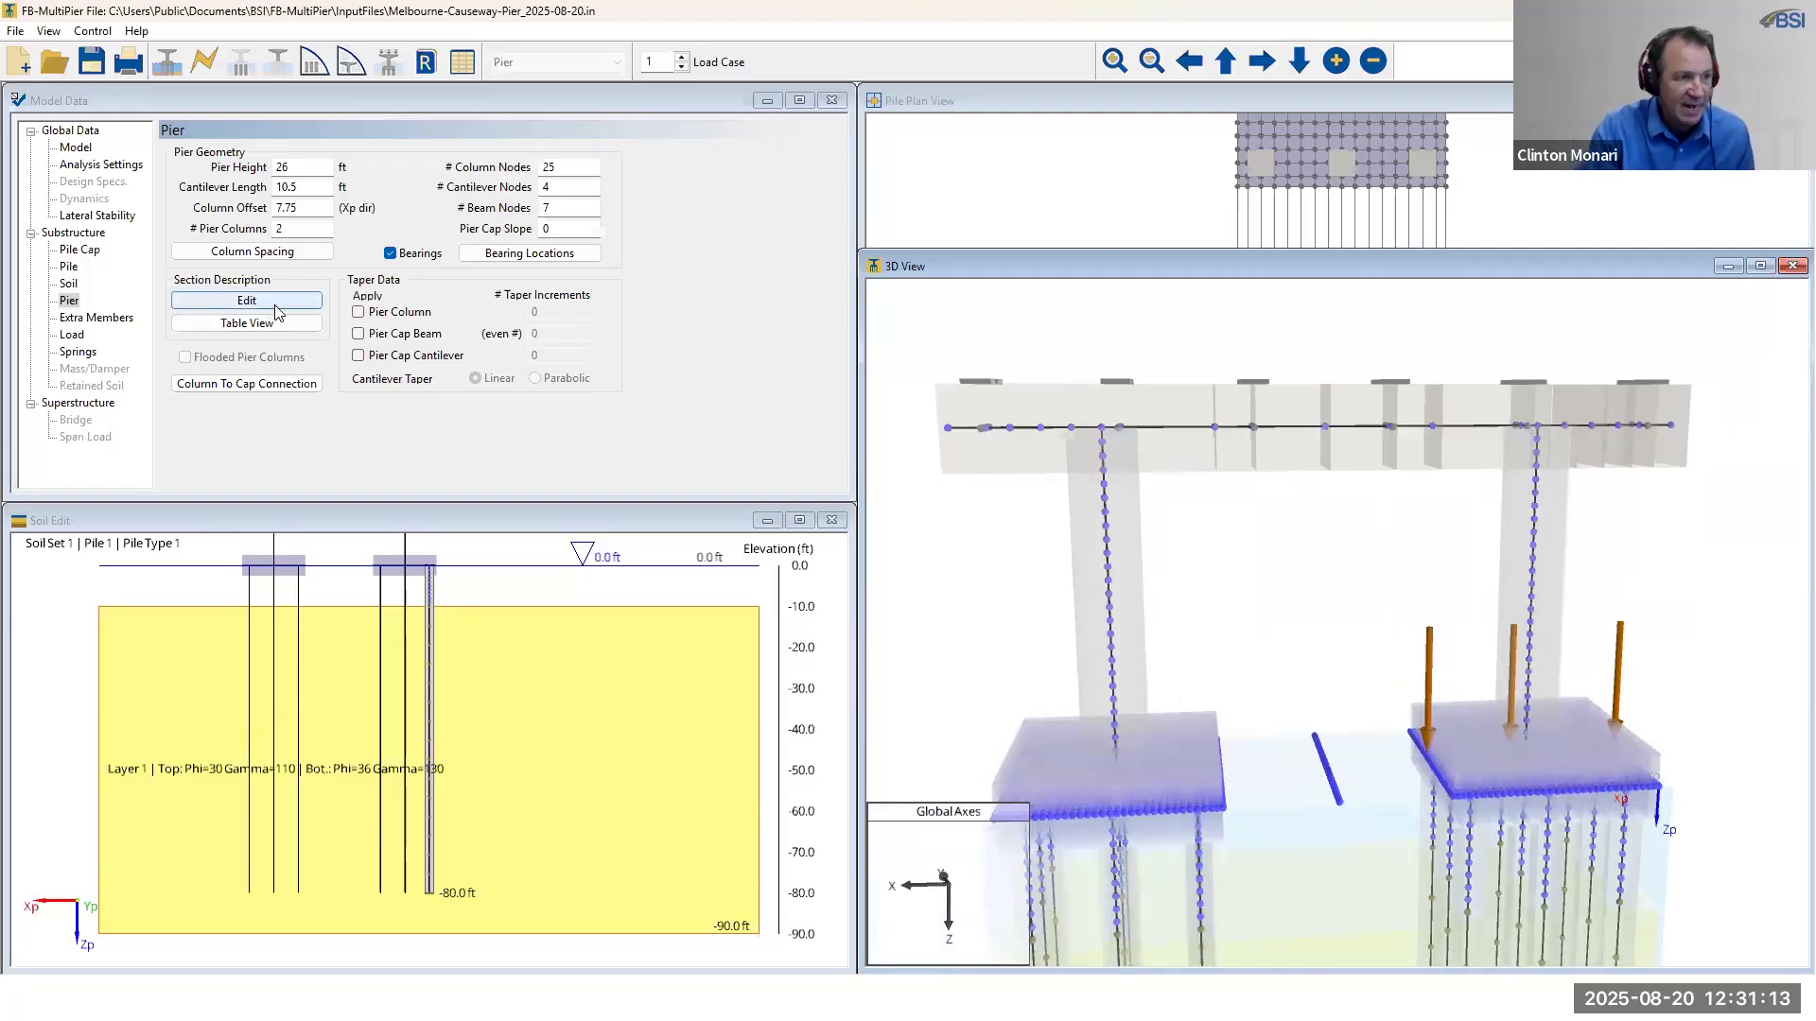
# - Apply a taper to the pier cap cantilever and open the pier component cross-section properties
pyautogui.click(358, 357)
pyautogui.click(359, 357)
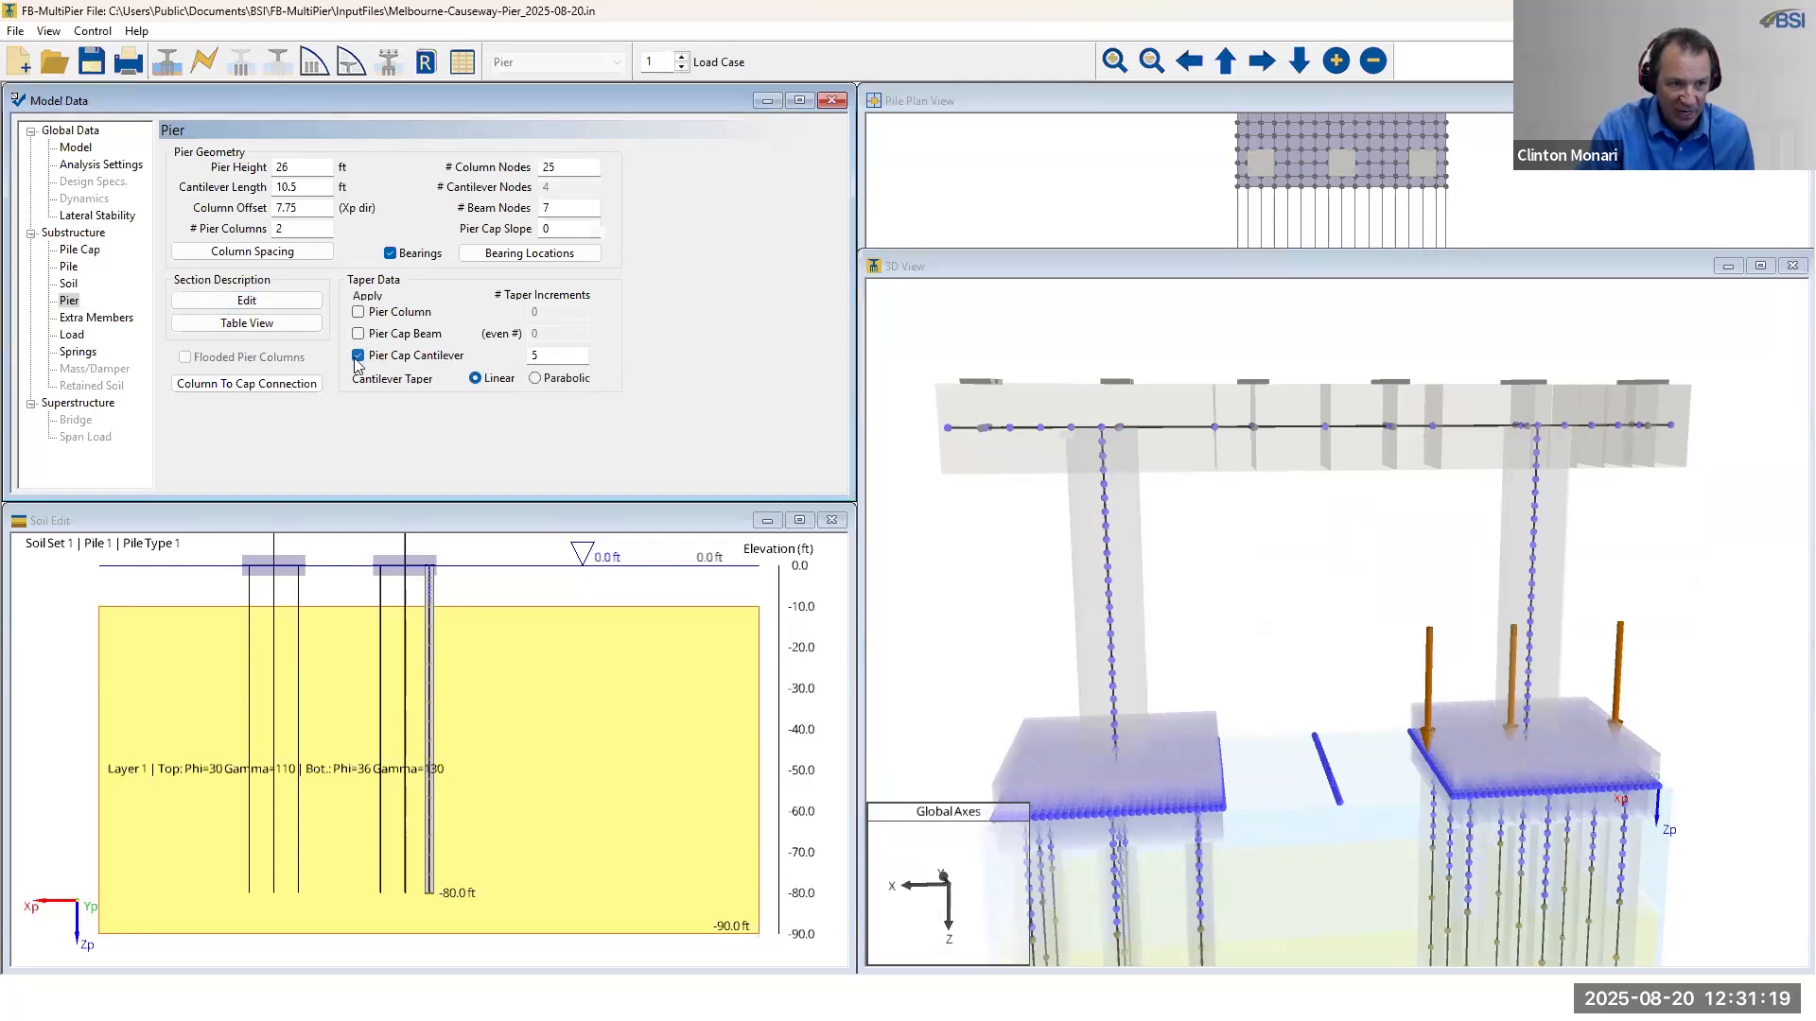
pyautogui.click(276, 305)
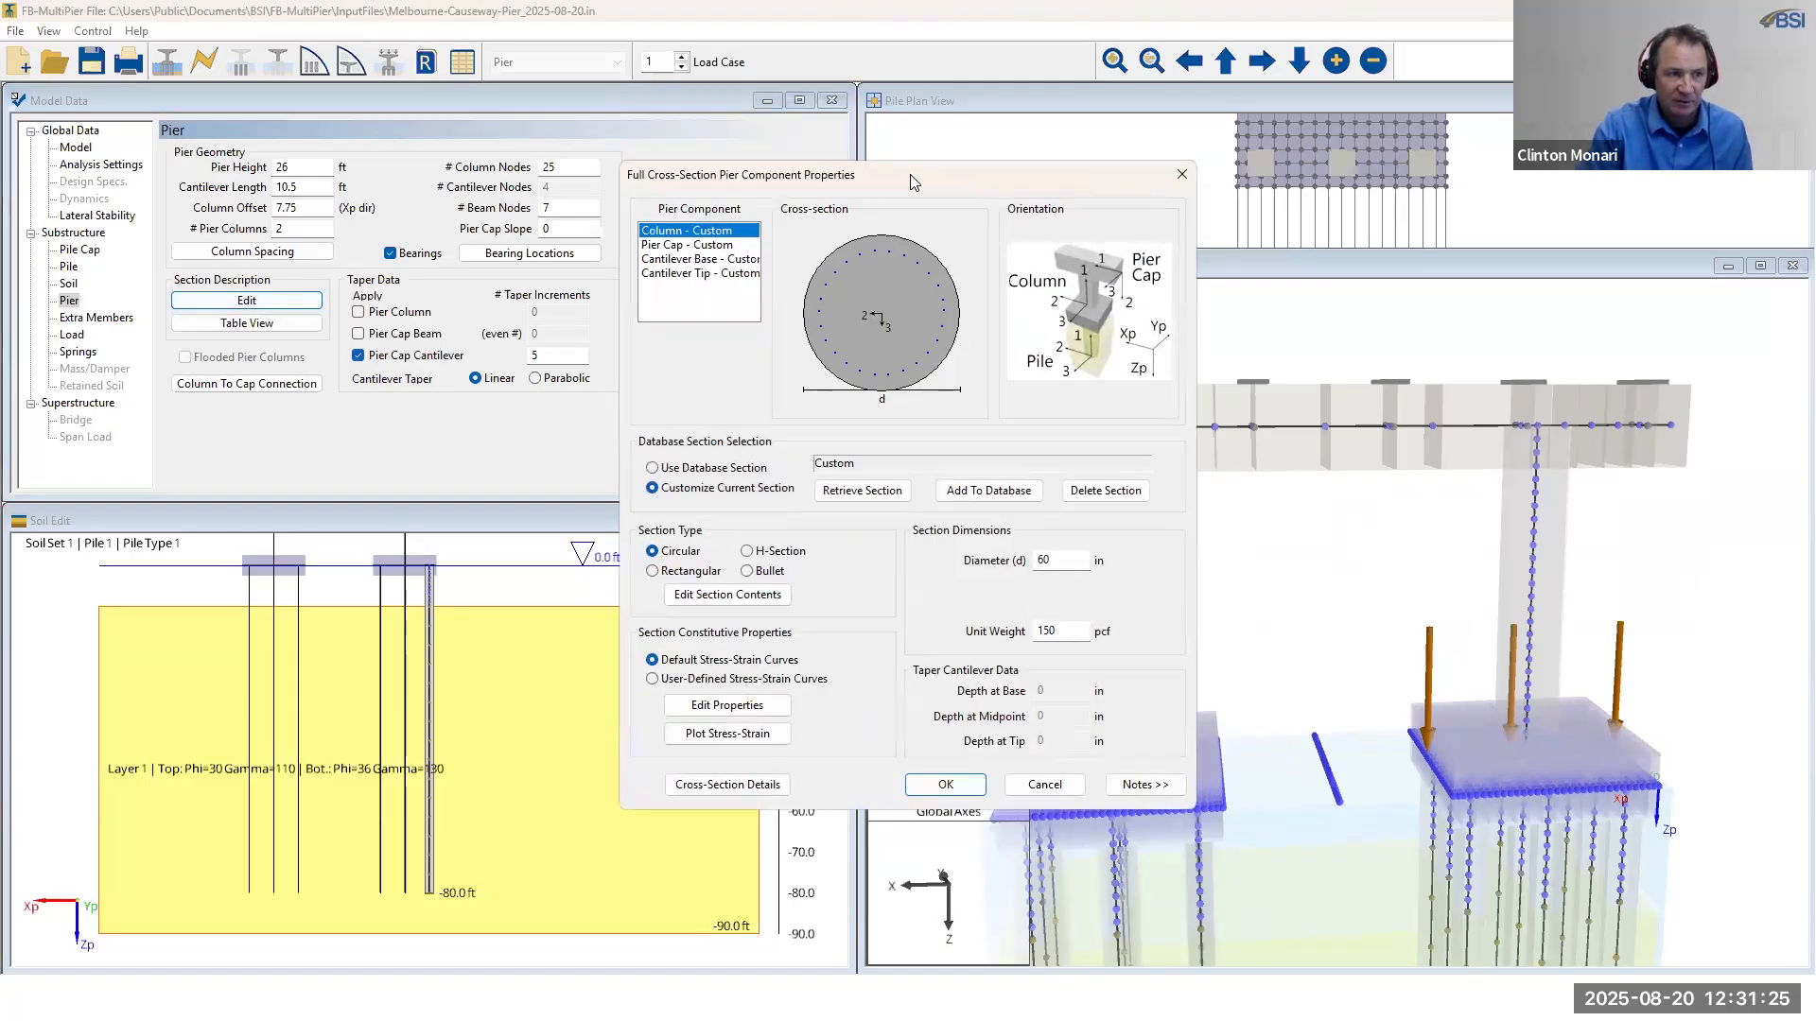
pyautogui.moveTo(912, 181); pyautogui.dragTo(524, 327)
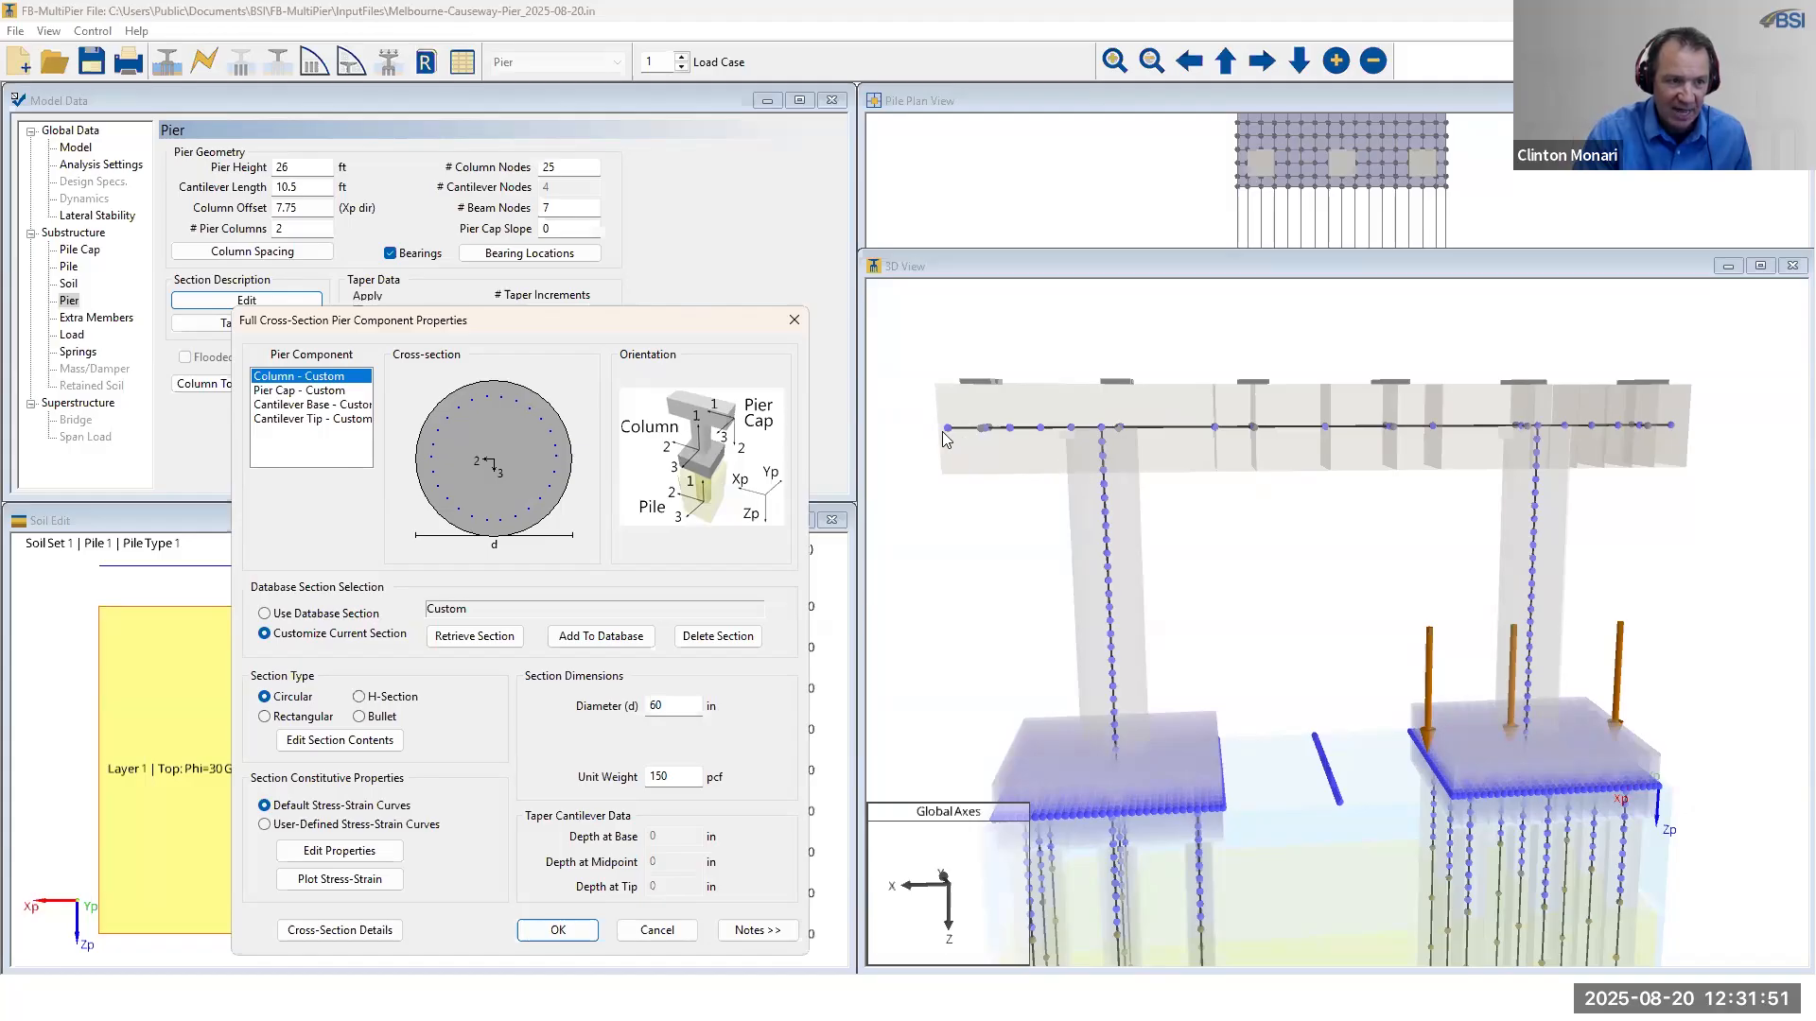
# - Set the depth of the Cantilever Tip section to 48 in
pyautogui.click(308, 422)
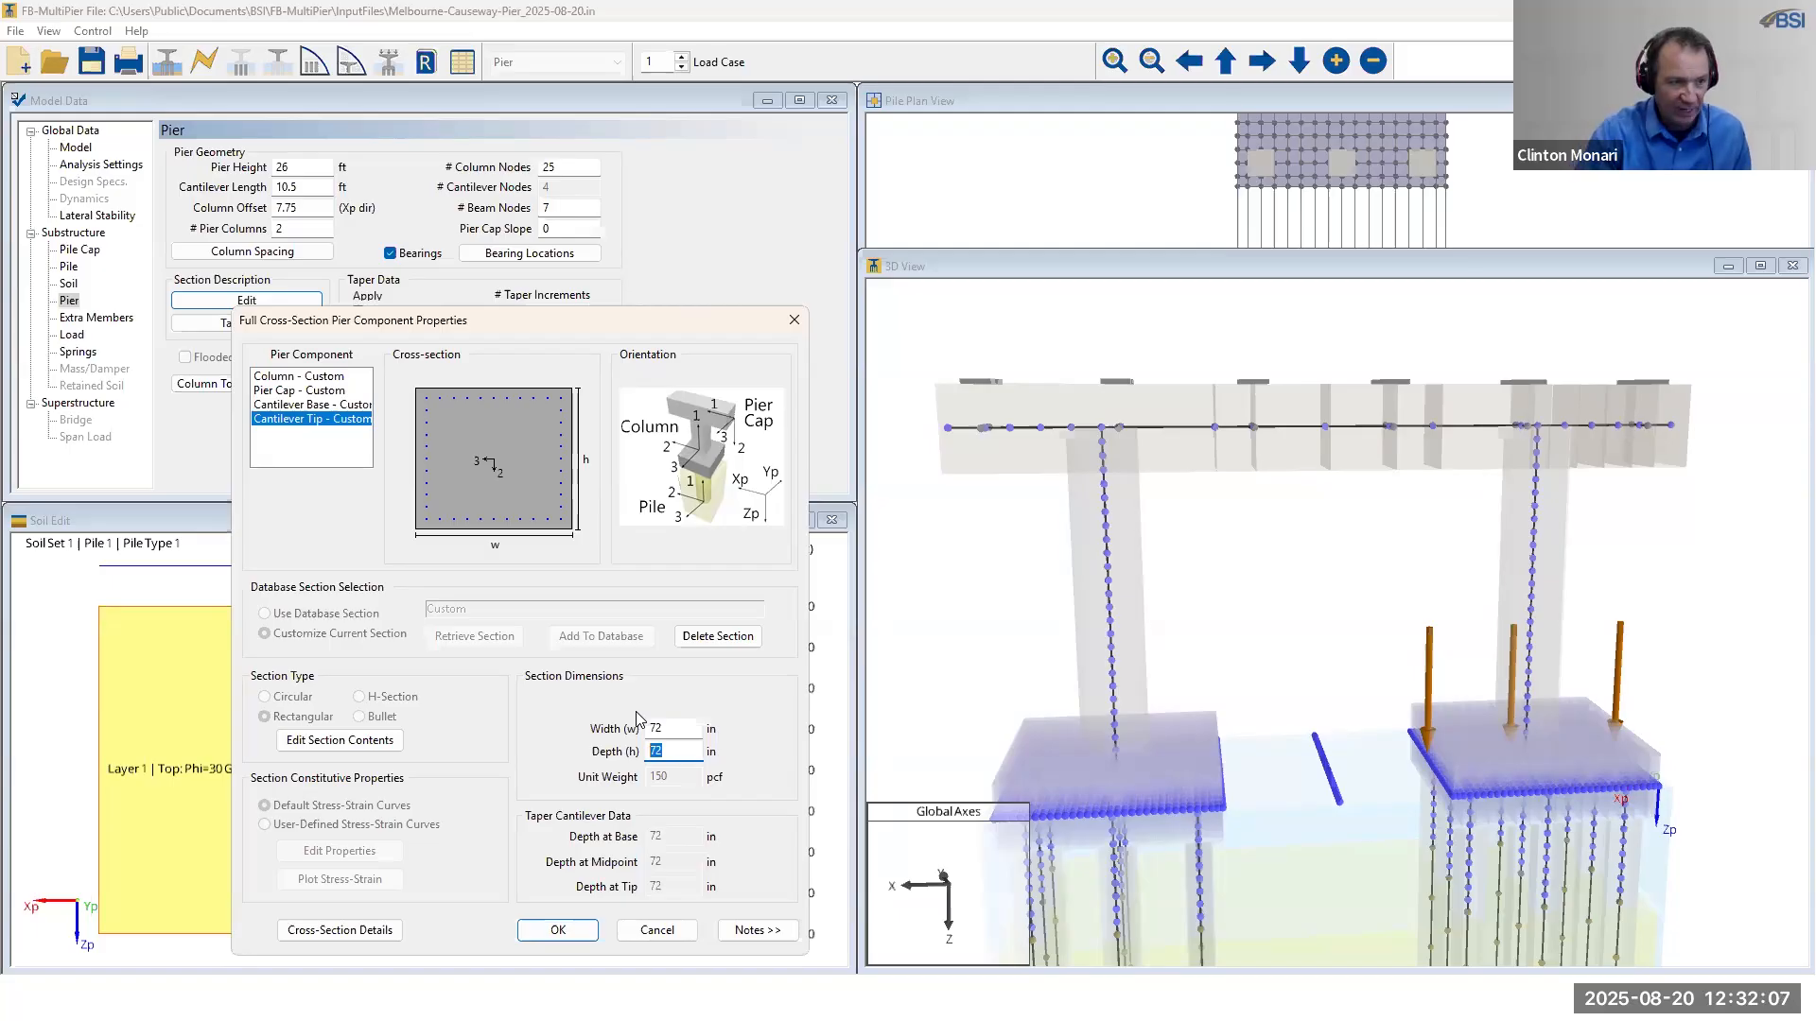
pyautogui.moveTo(639, 753); pyautogui.dragTo(638, 755)
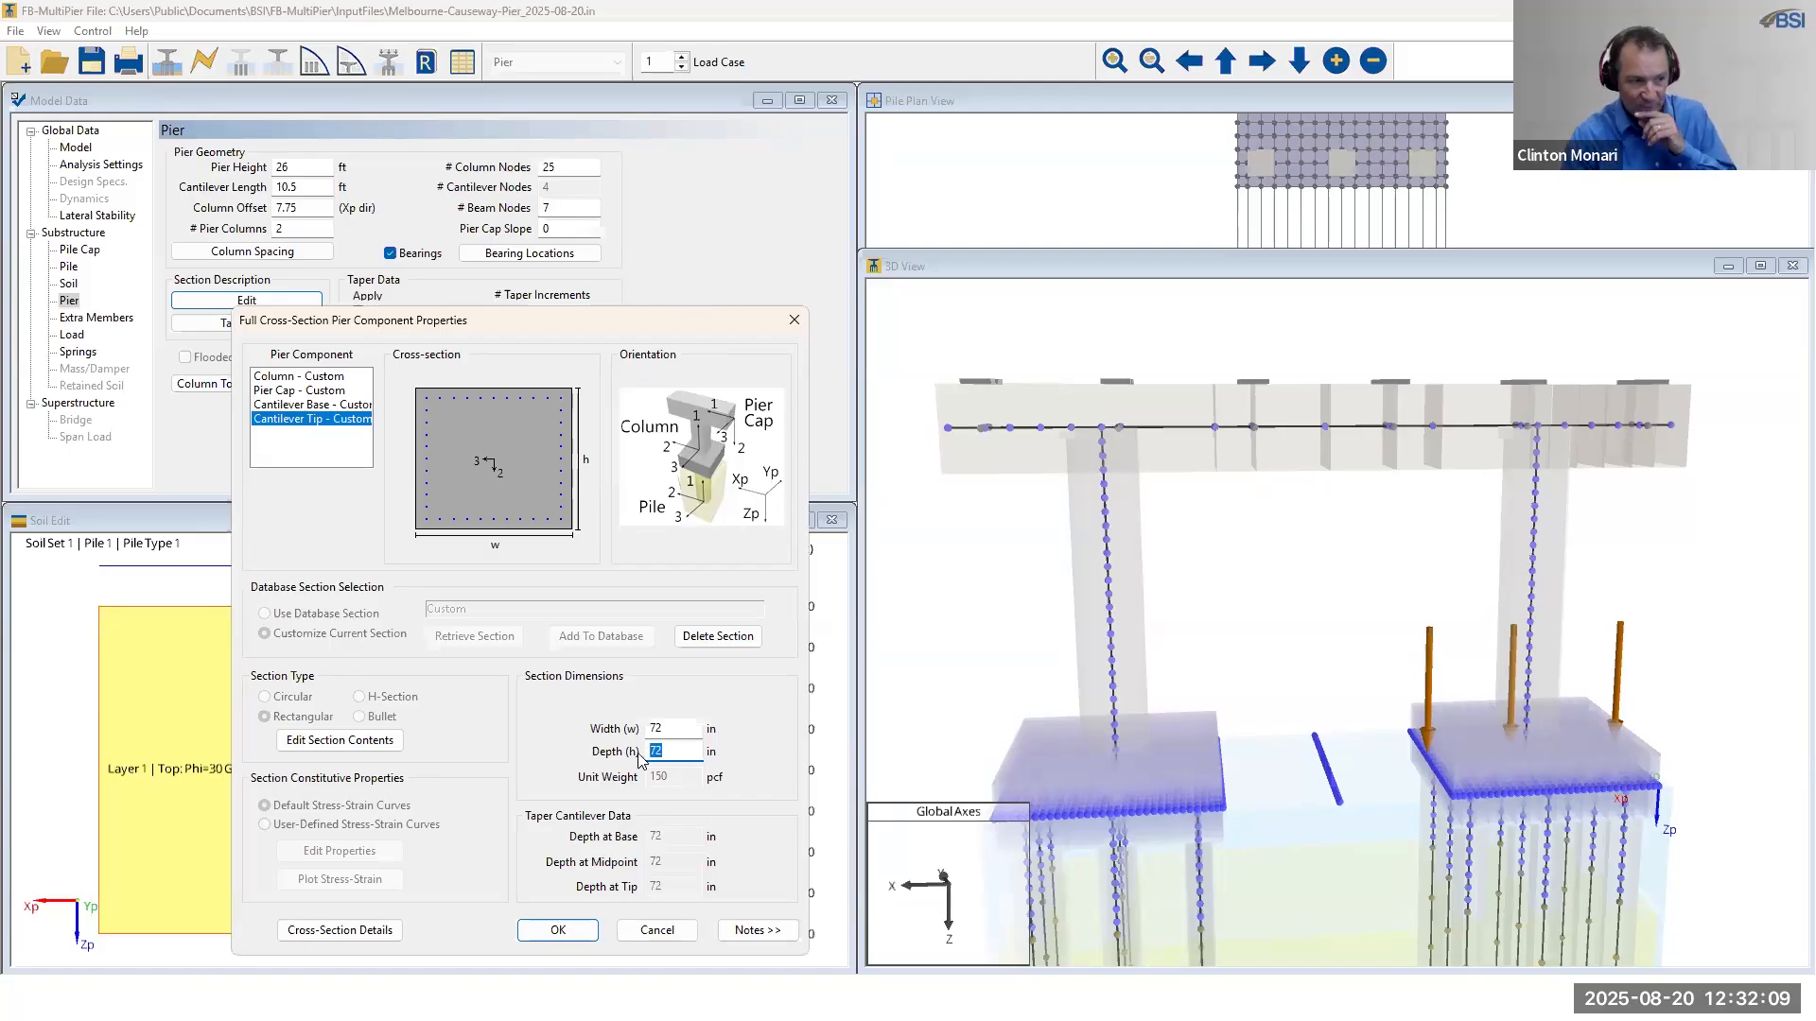
pyautogui.click(690, 735)
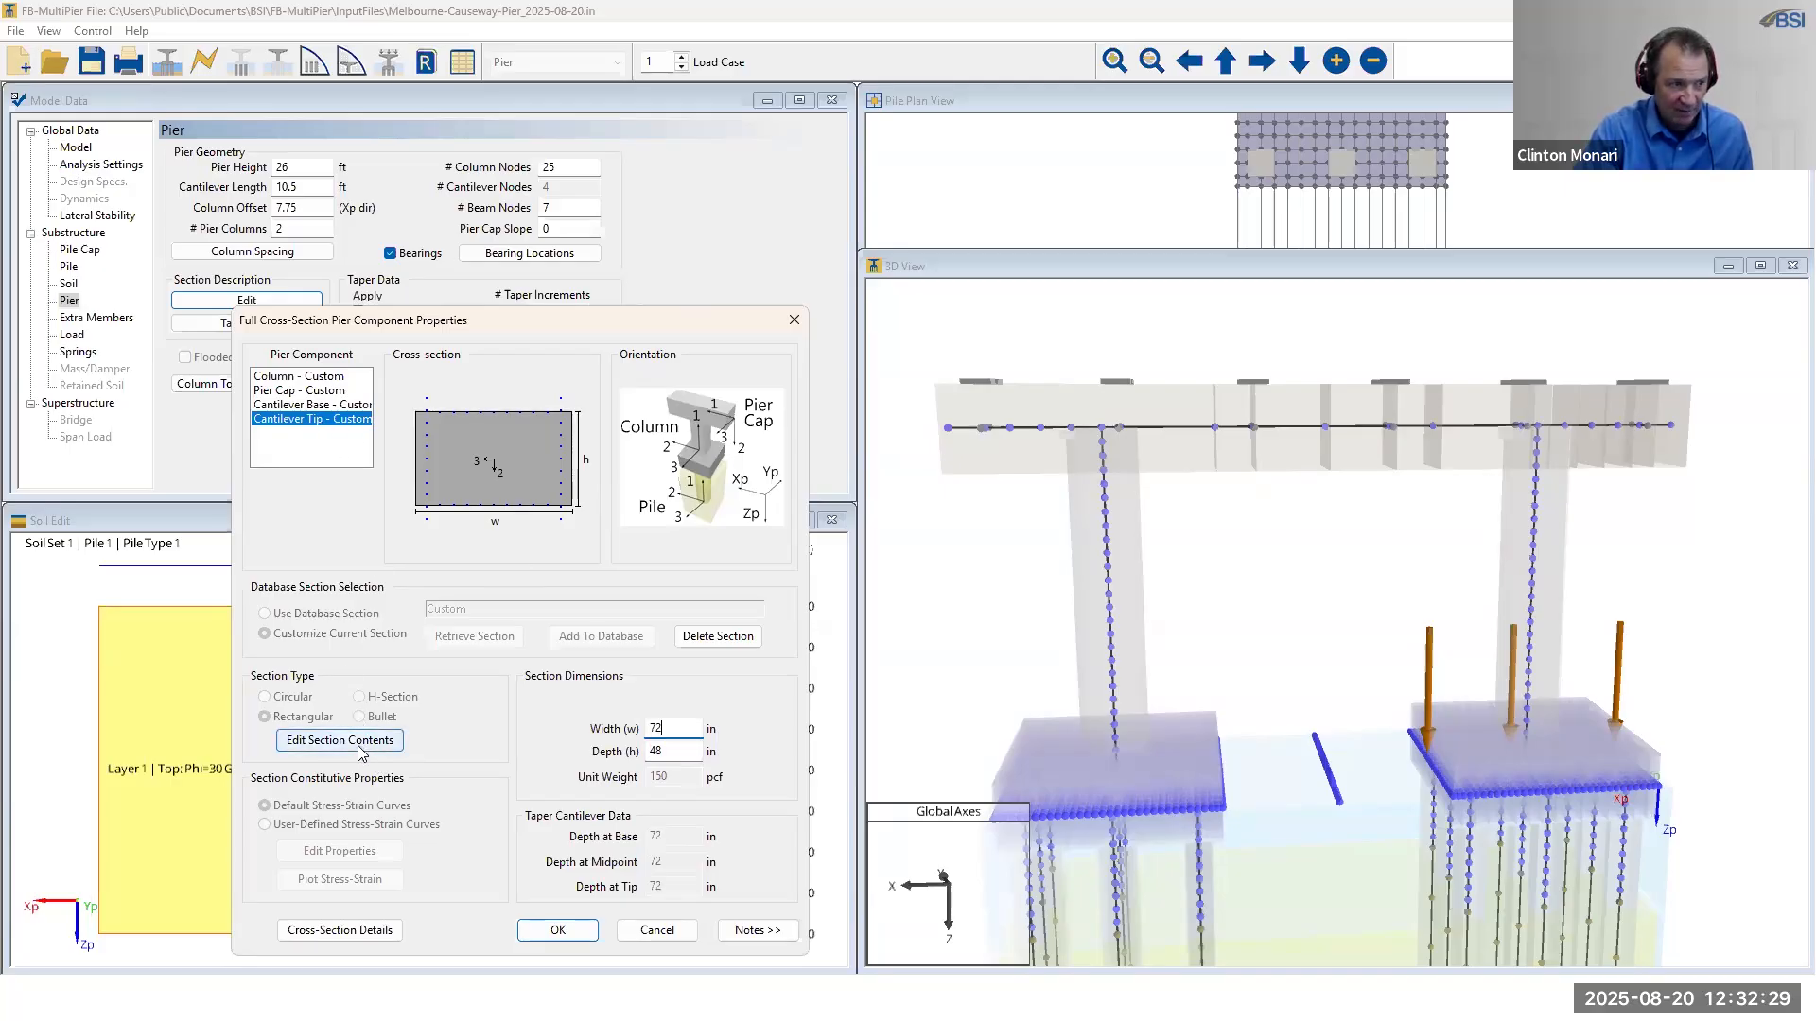
# - Edit the cantilever tip's section contents, setting the Start 2 Coord of bar Group 1 to -19 in
pyautogui.click(358, 741)
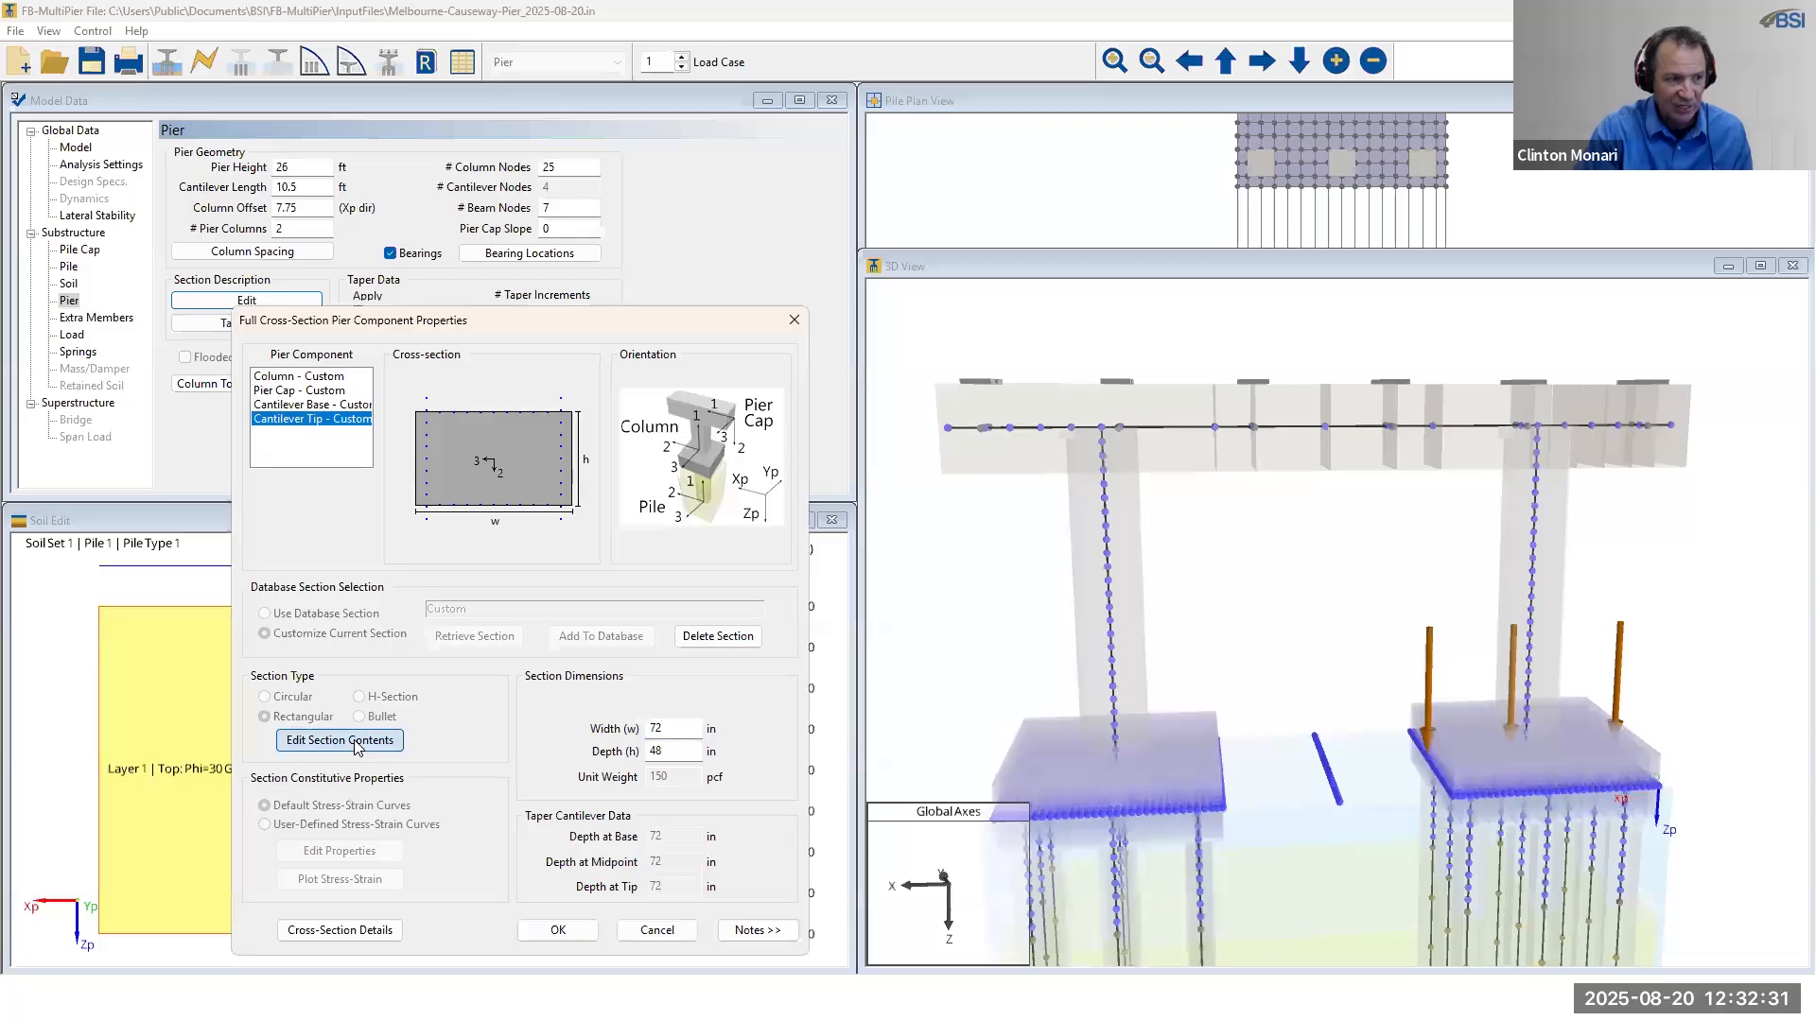
pyautogui.moveTo(665, 414); pyautogui.dragTo(671, 395)
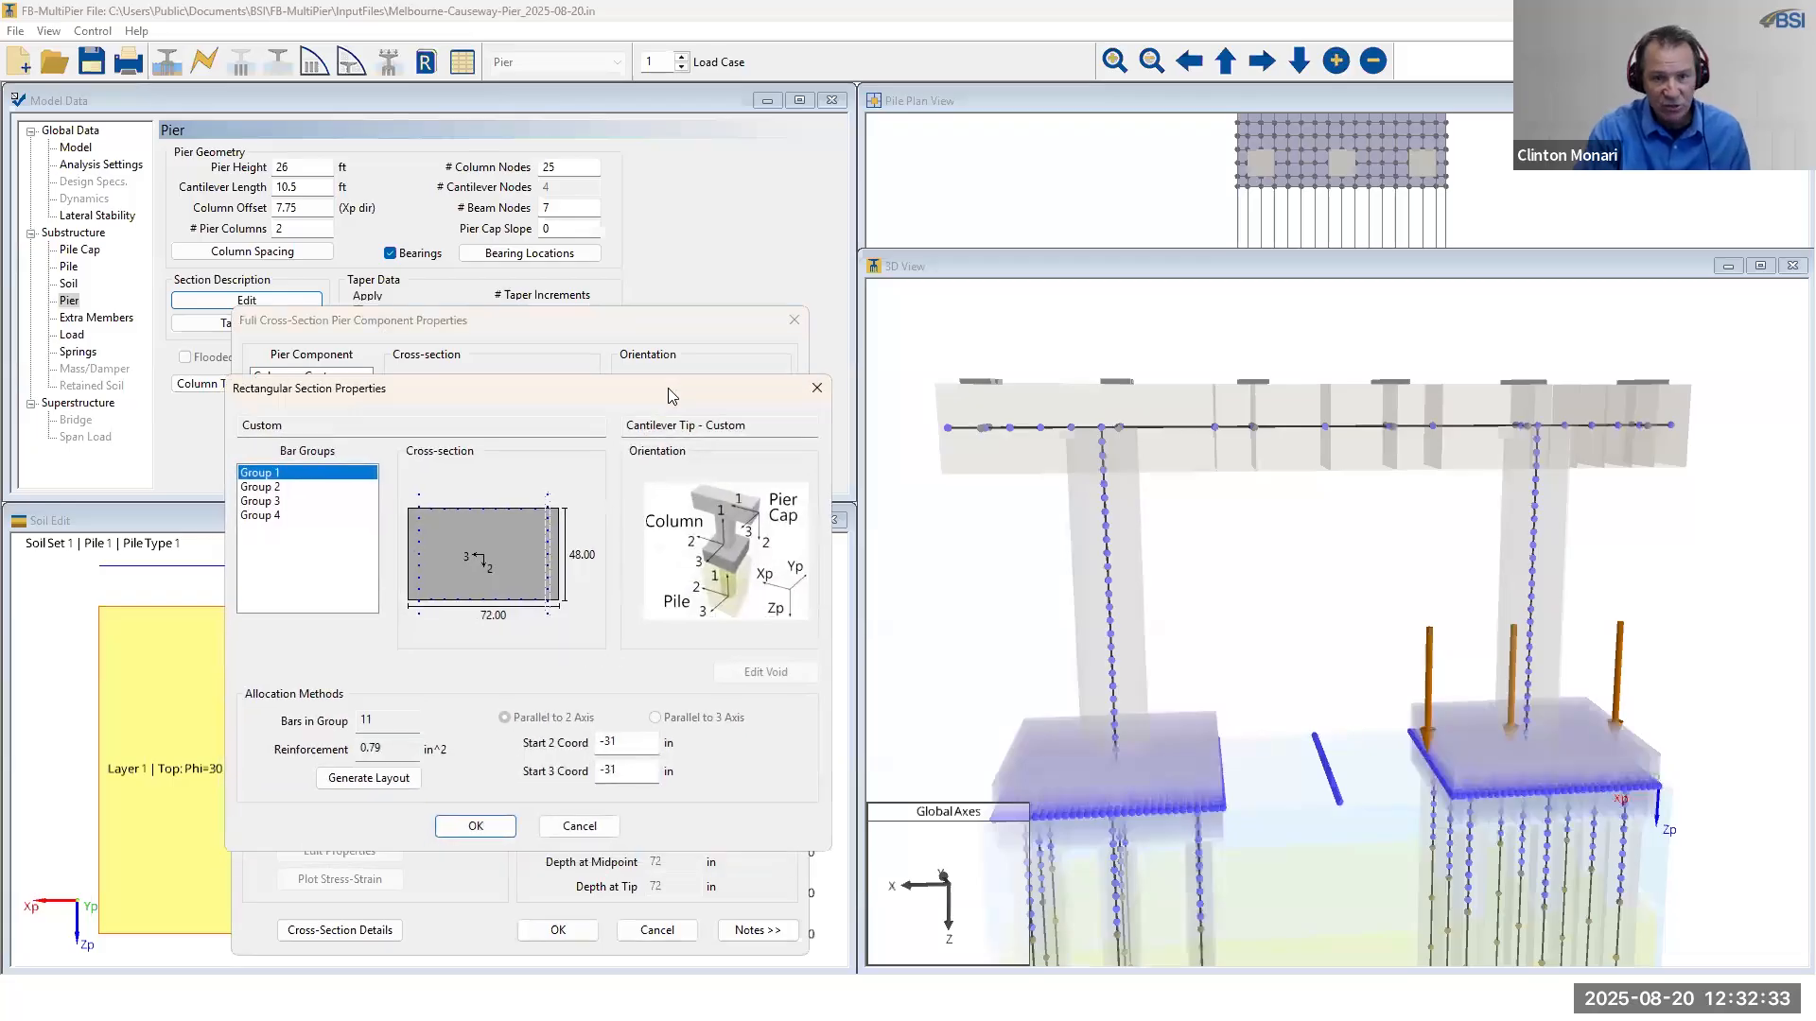
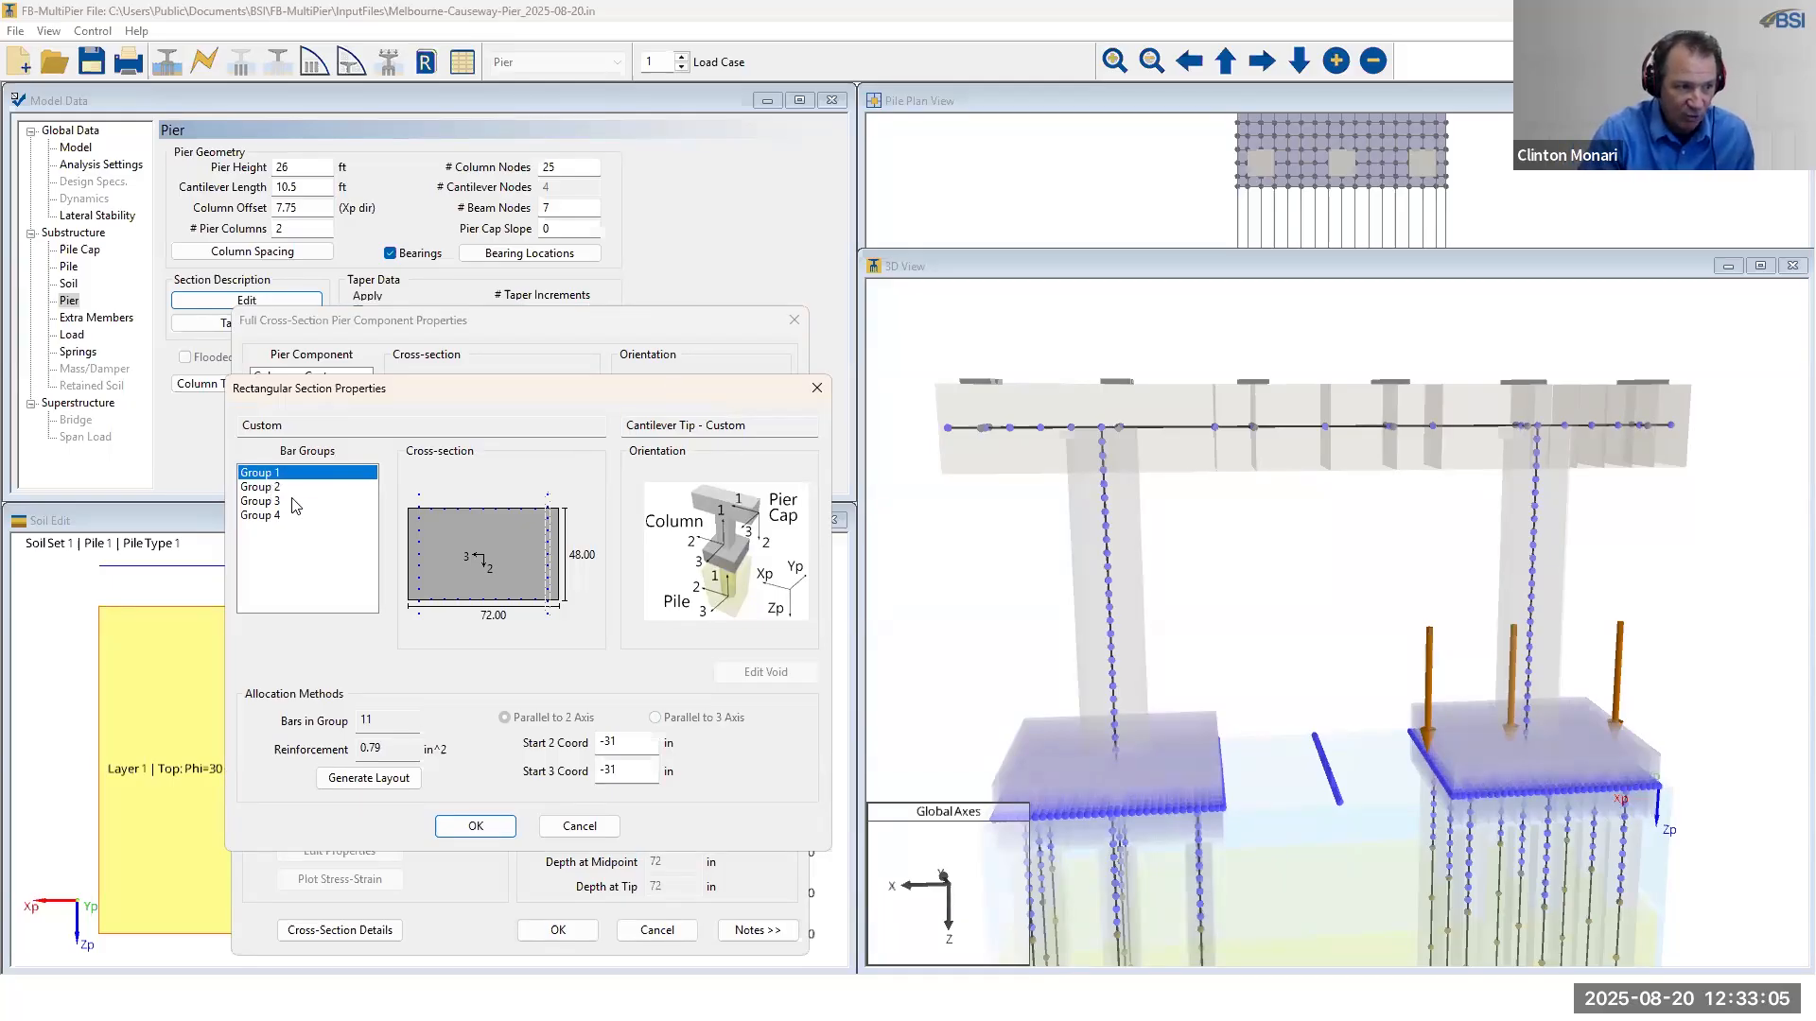
pyautogui.click(630, 740)
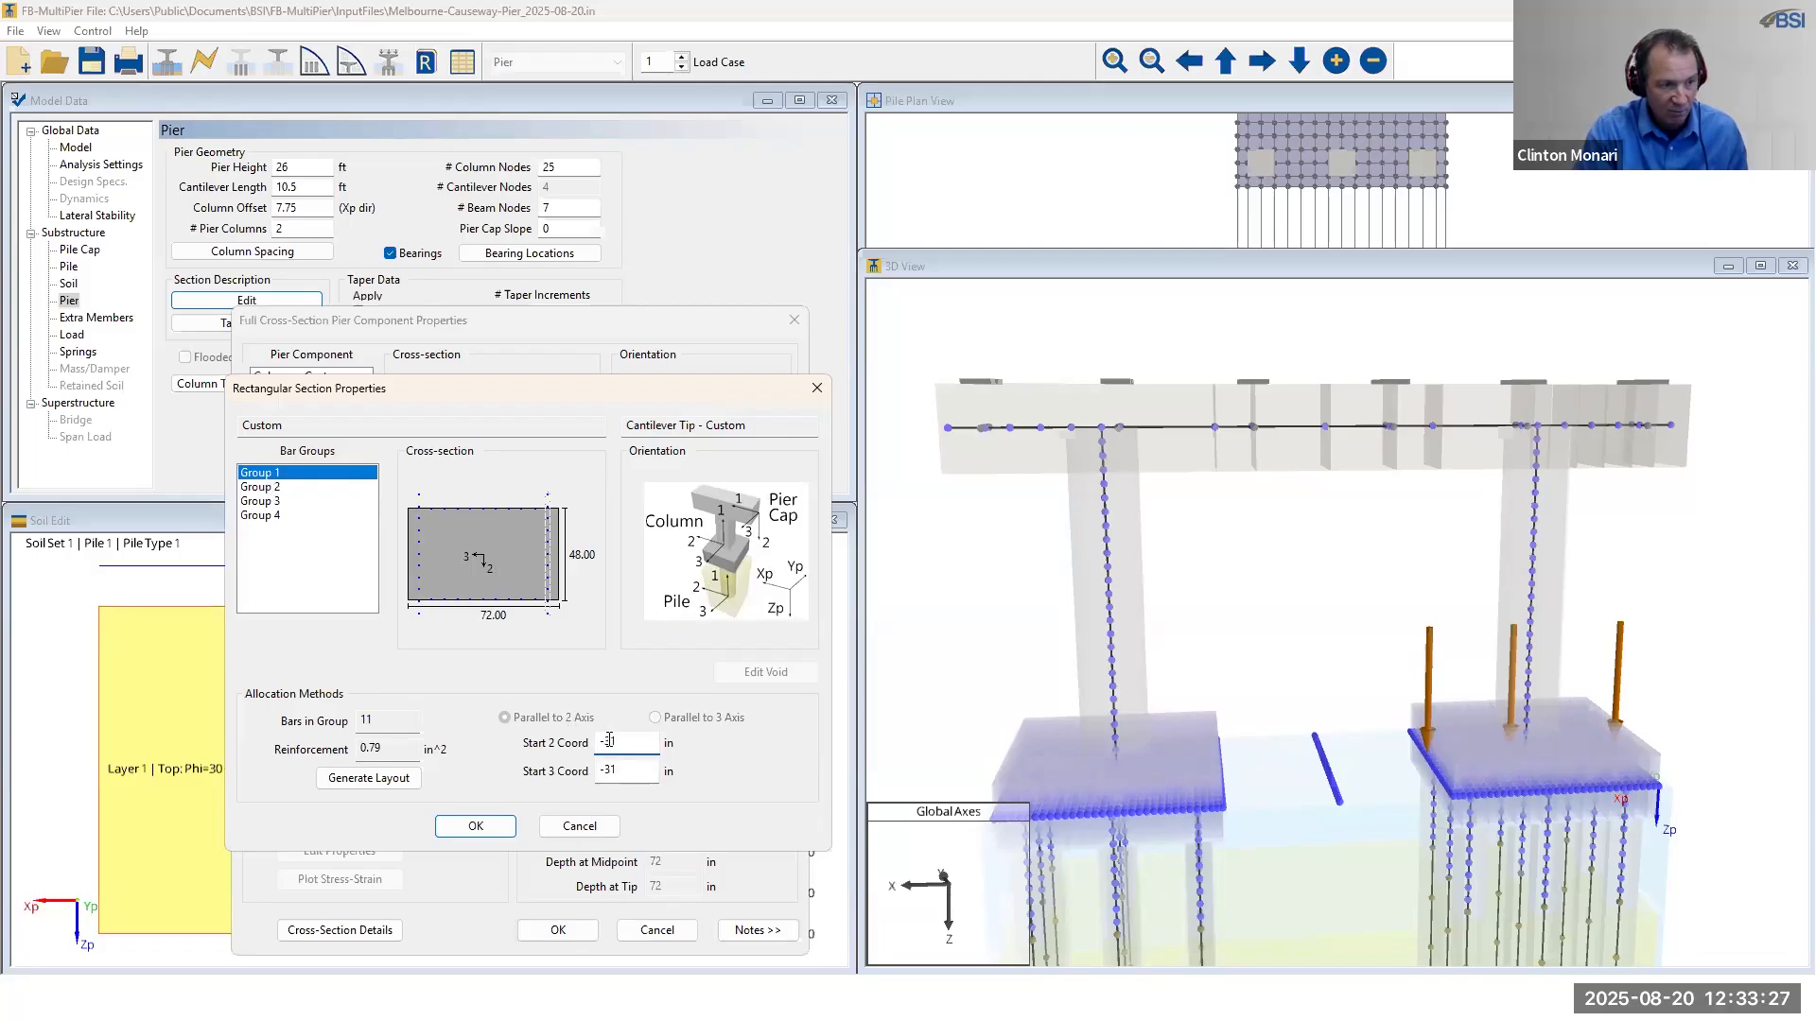
pyautogui.moveTo(605, 742); pyautogui.dragTo(641, 710)
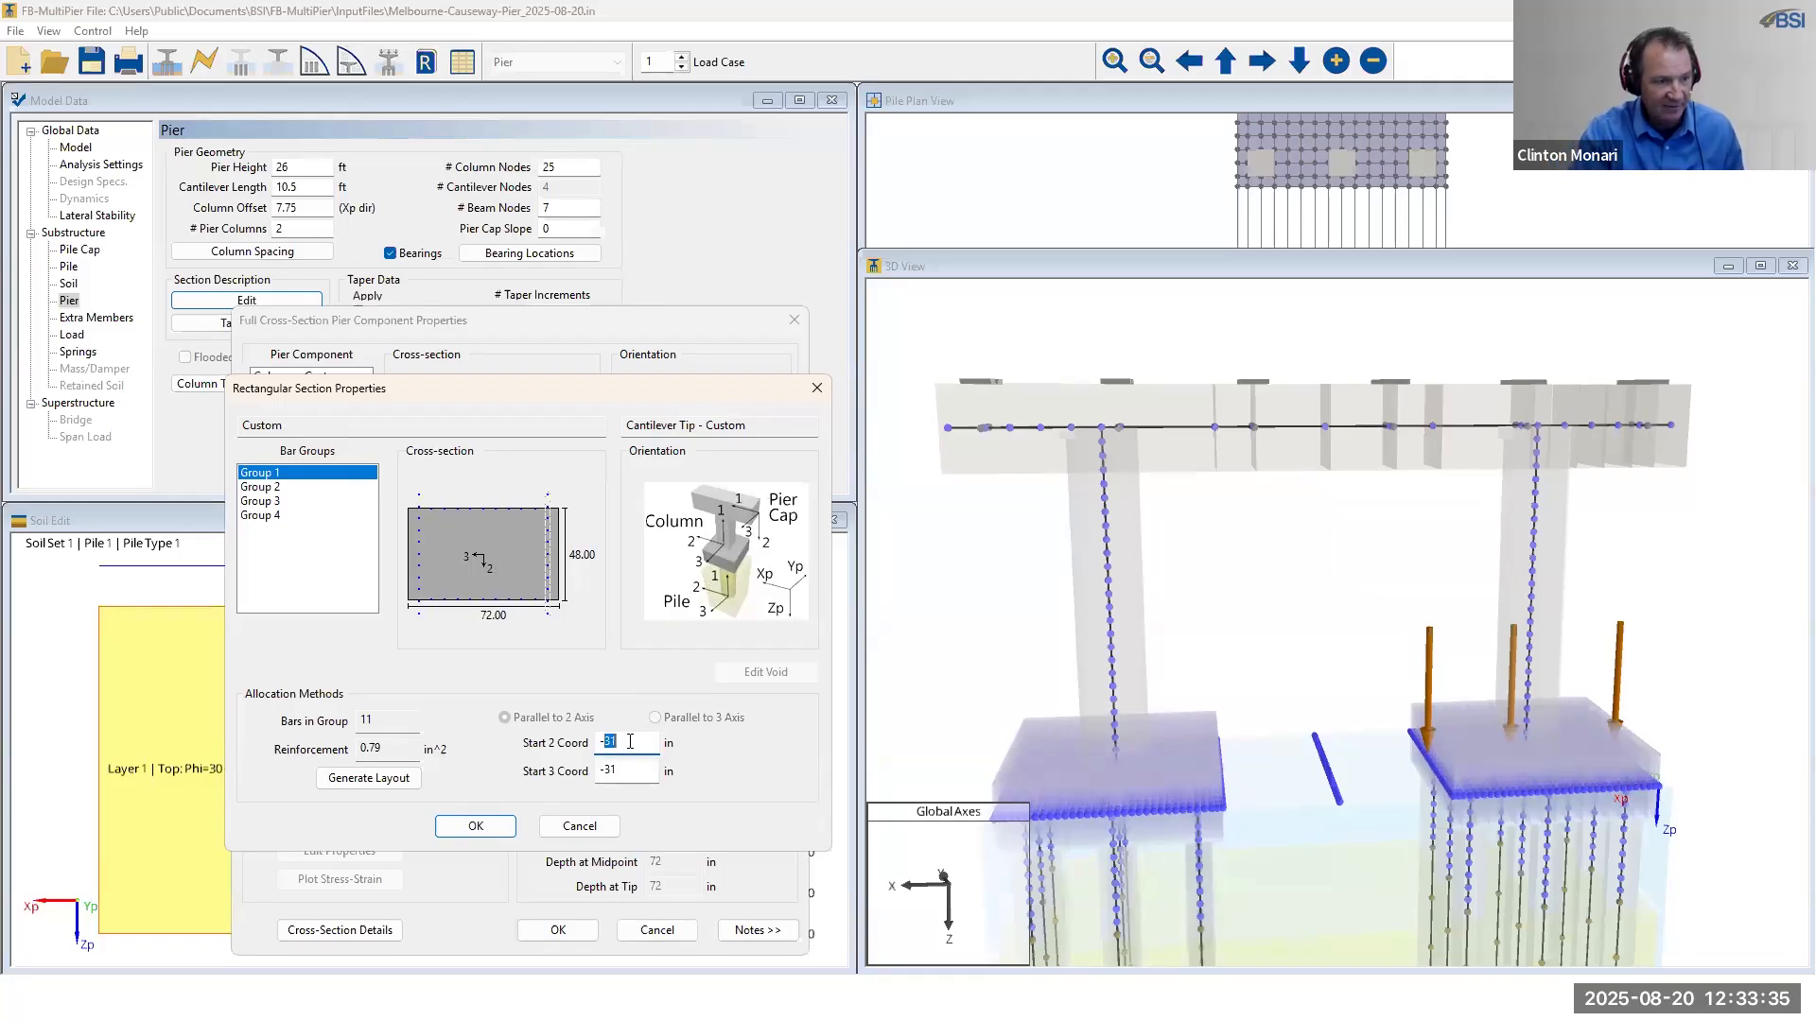
pyautogui.press('BackSpace')
pyautogui.press('BackSpace')
pyautogui.write('19')
pyautogui.click(643, 772)
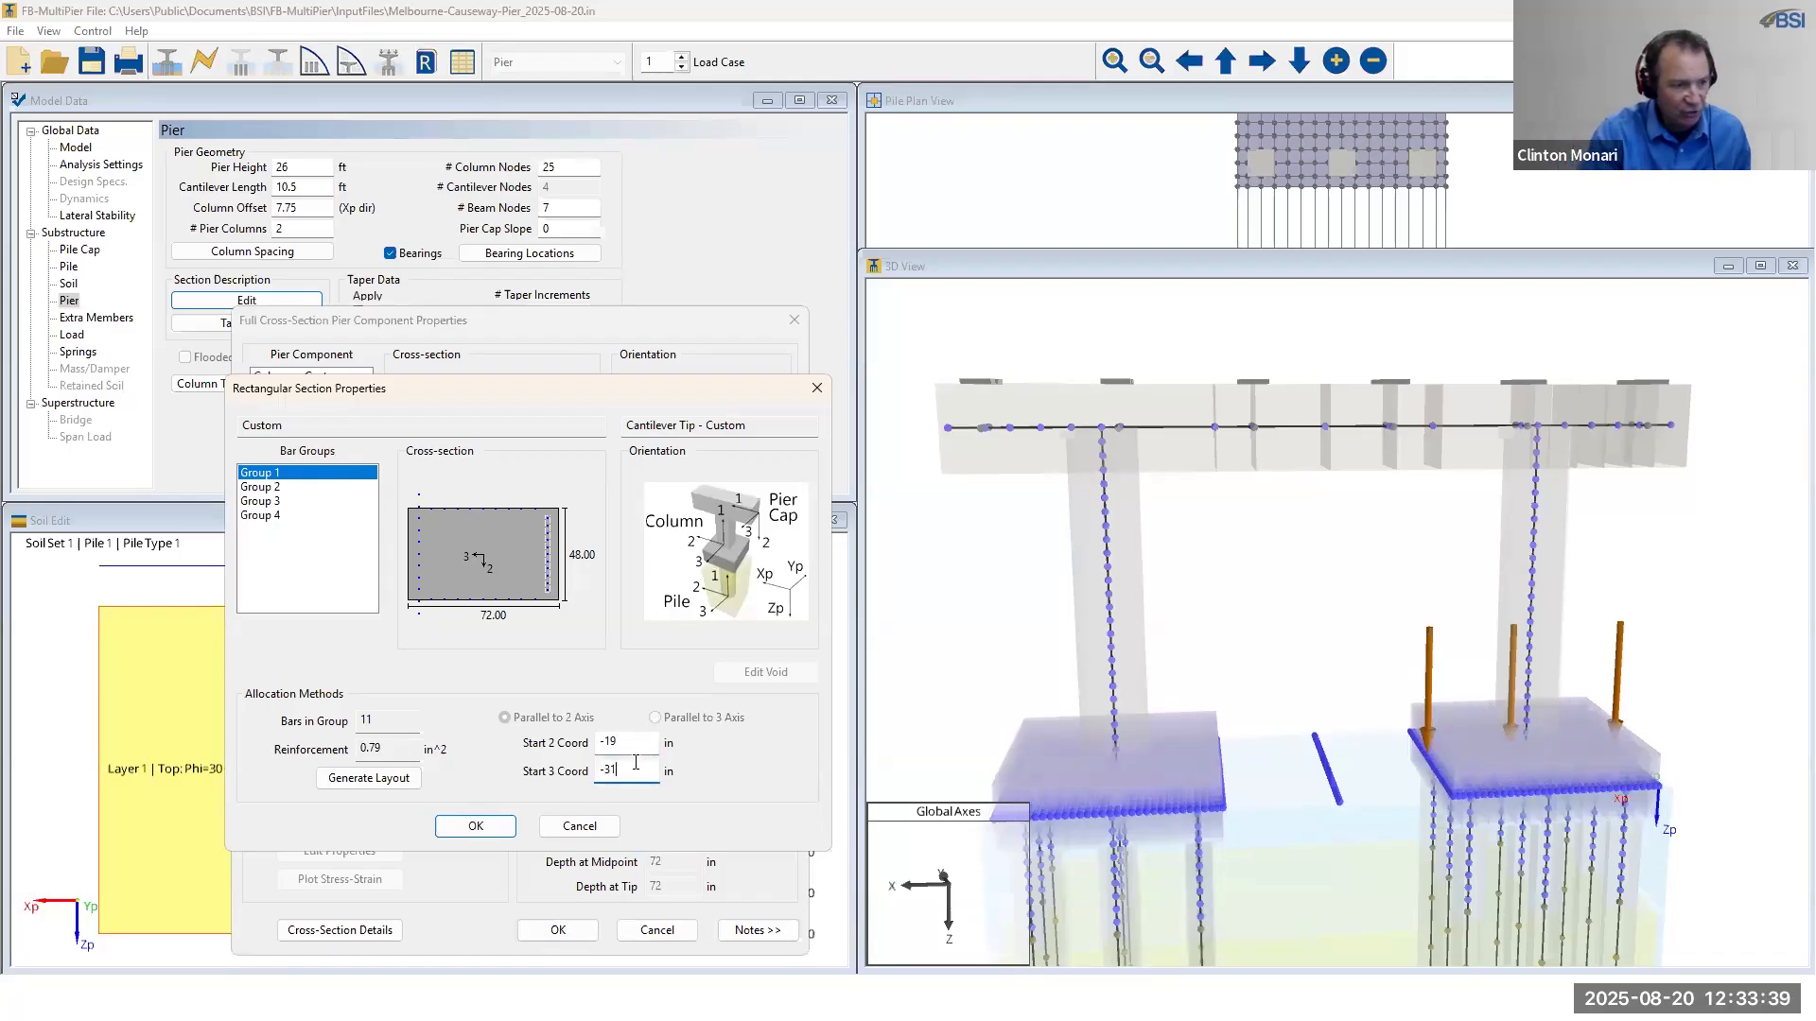
pyautogui.click(390, 779)
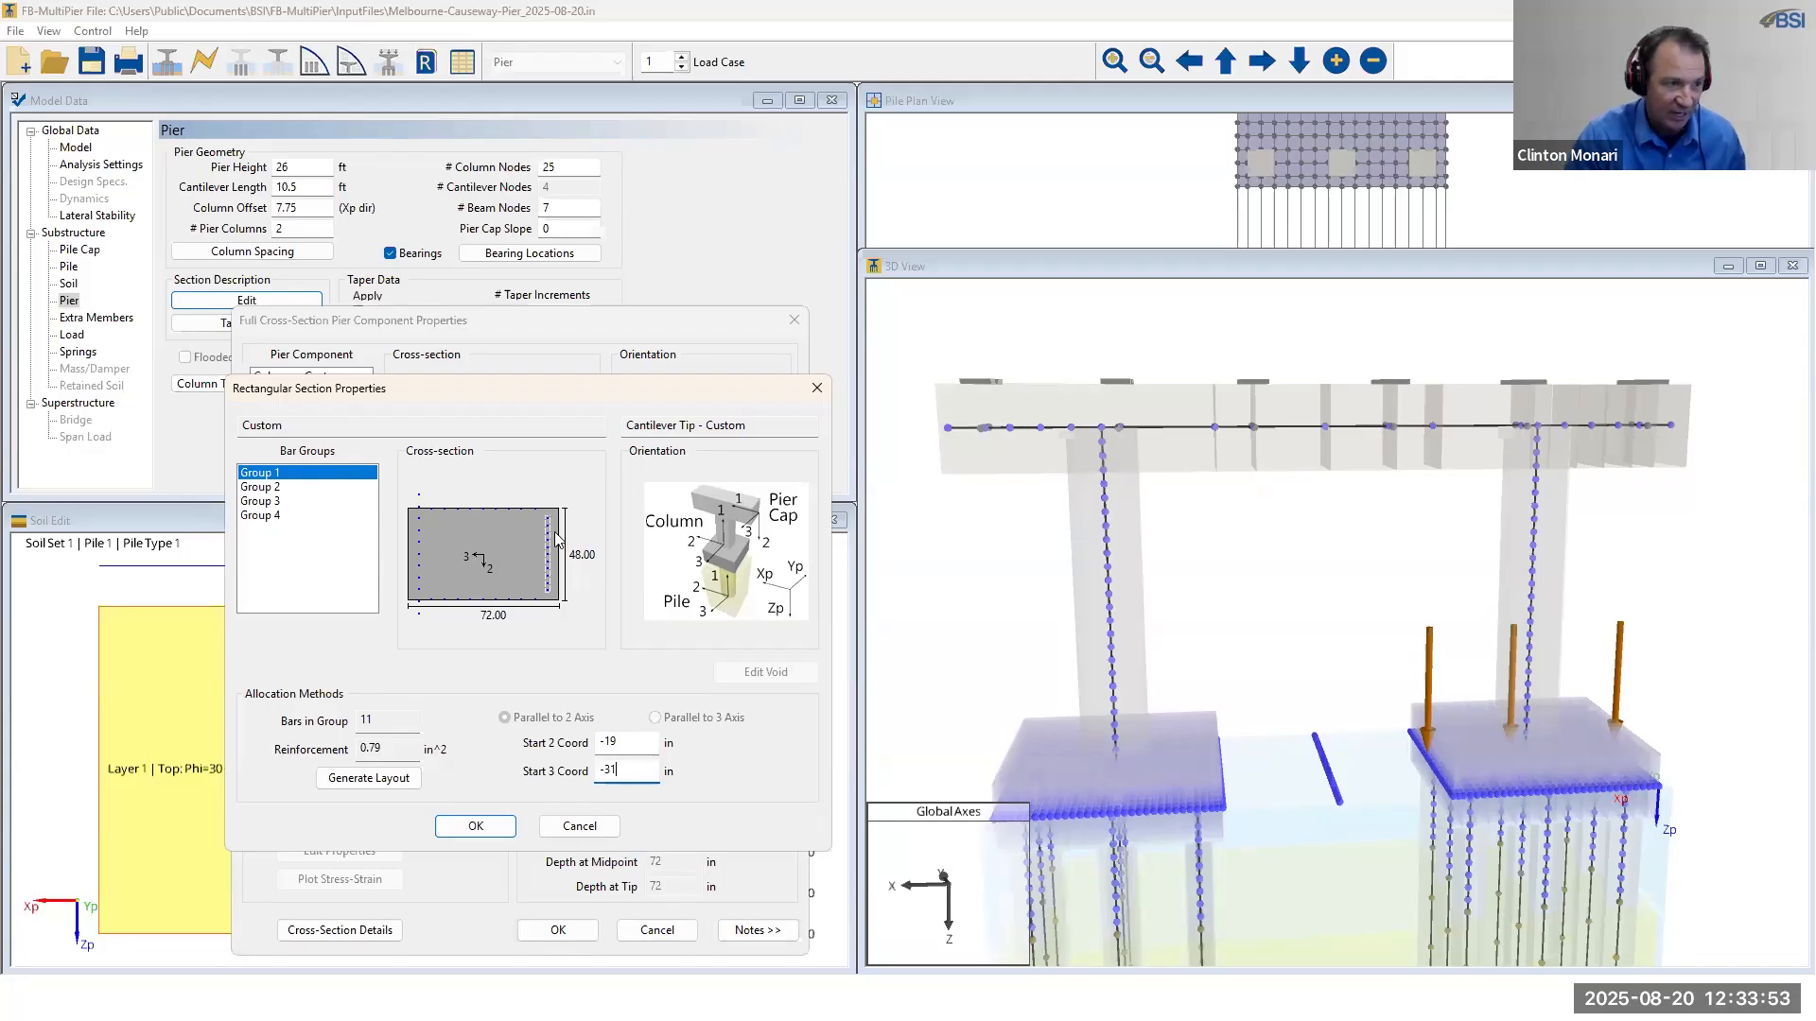
# - Set the Start 2 Coord of bar Group 2 in the cantilever tip section to -19 in
pyautogui.click(261, 487)
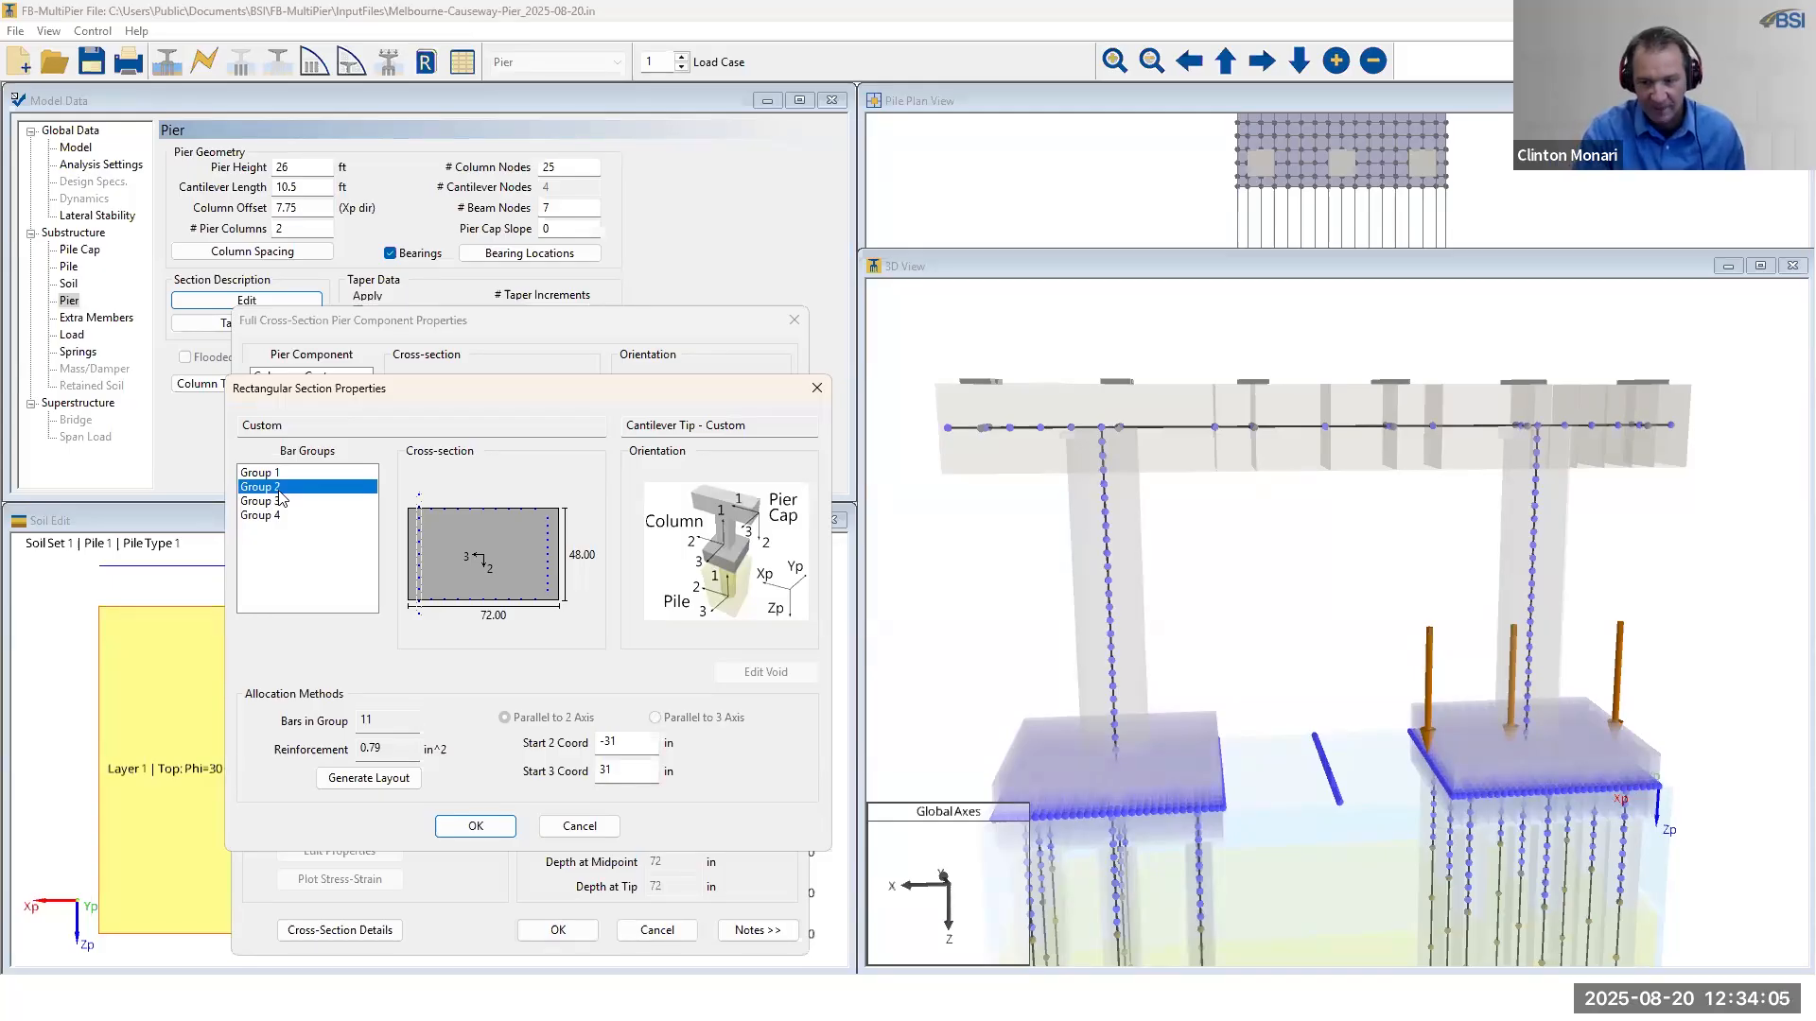
pyautogui.doubleClick(614, 742)
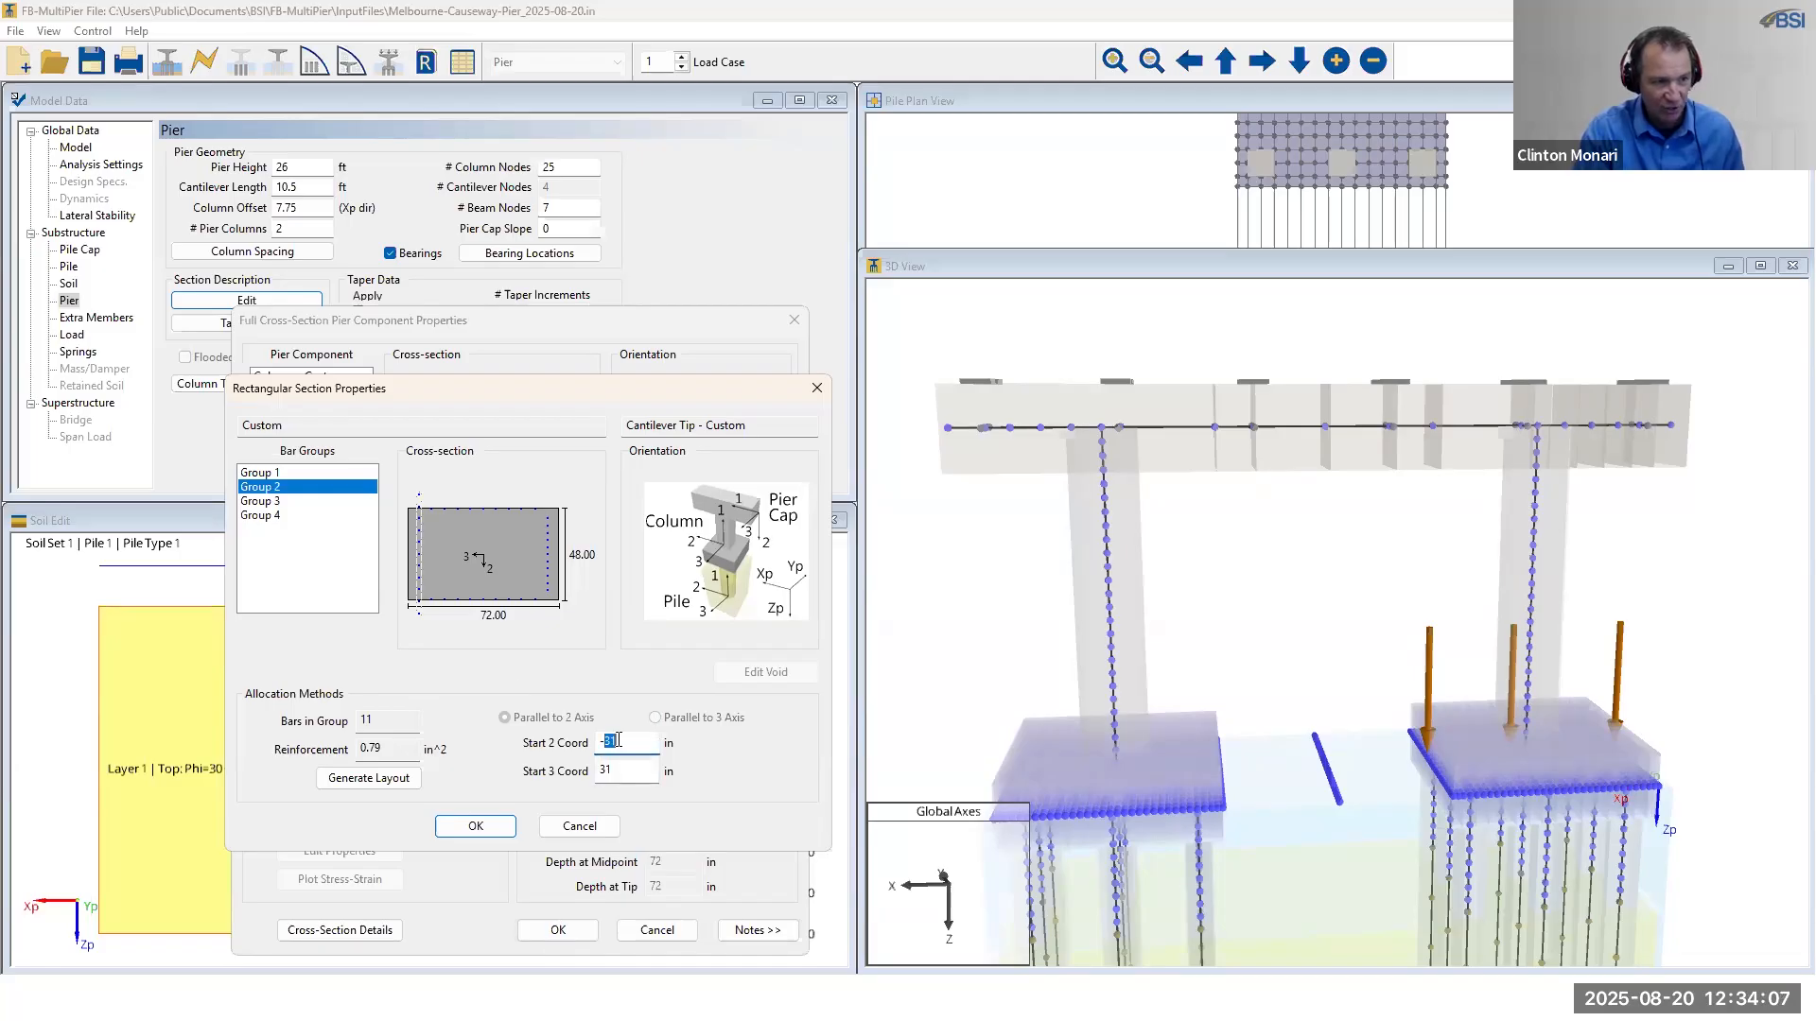
pyautogui.write('-1')
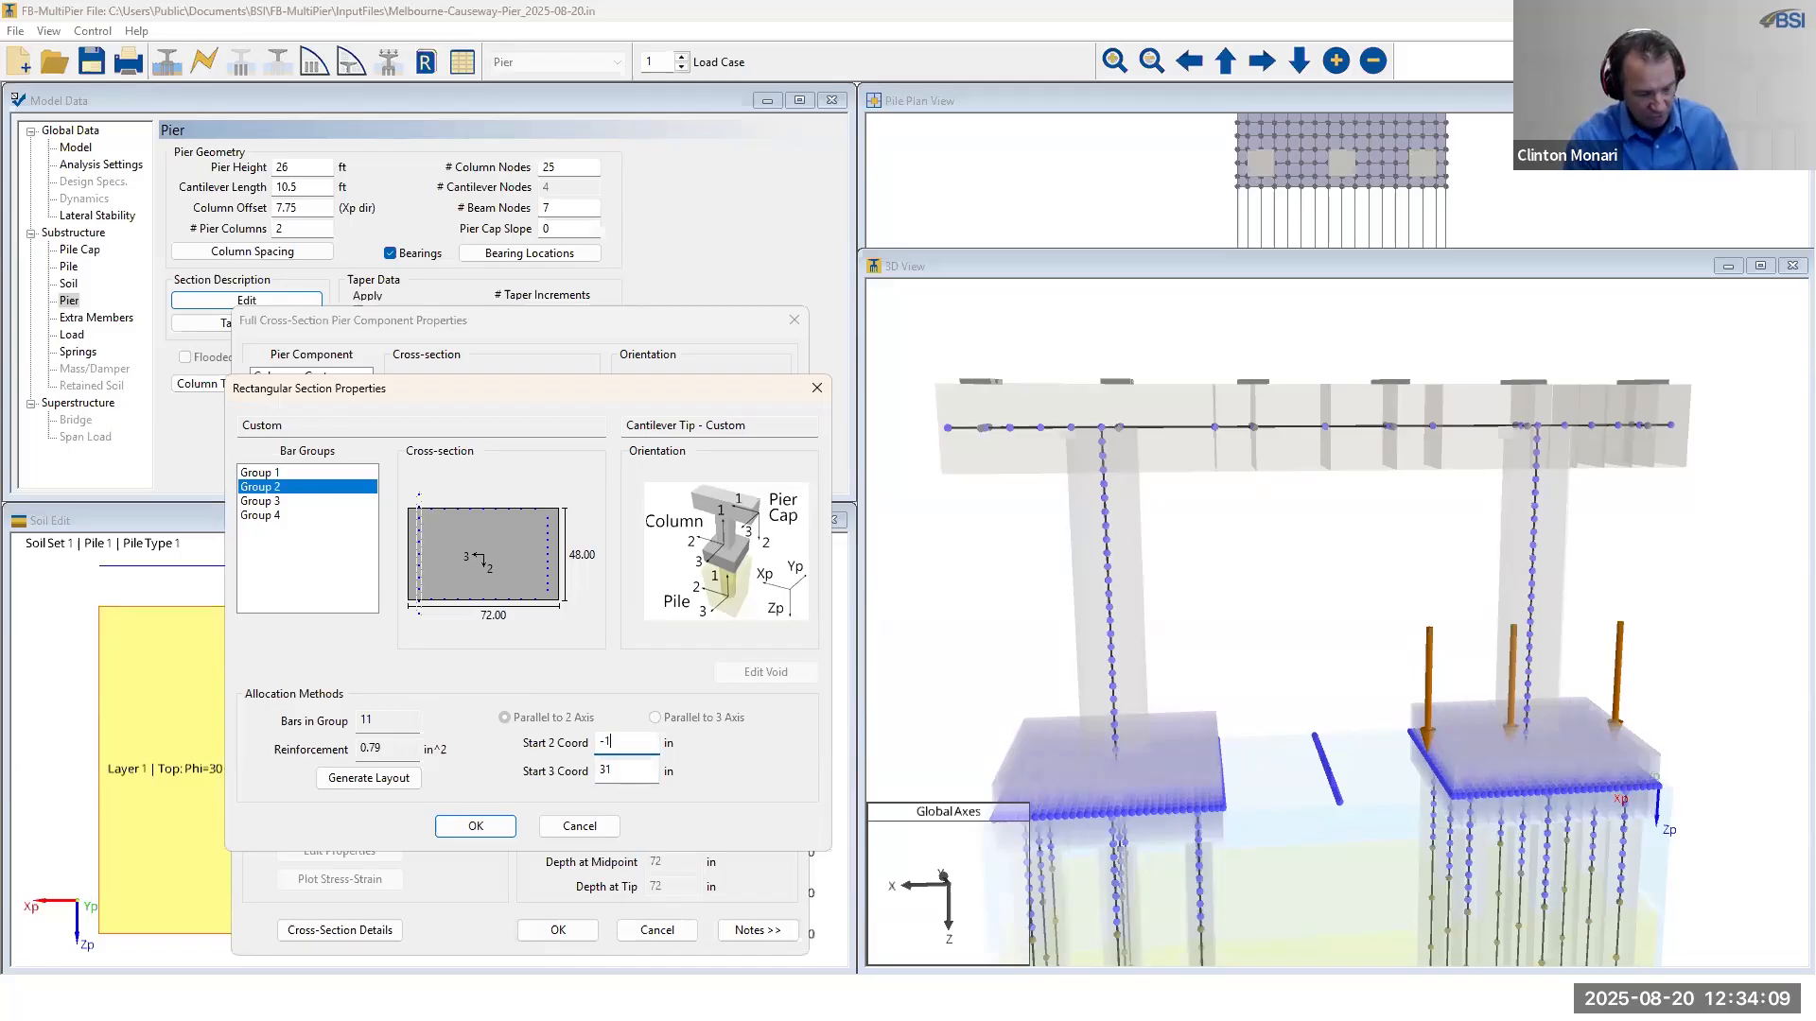
pyautogui.click(624, 769)
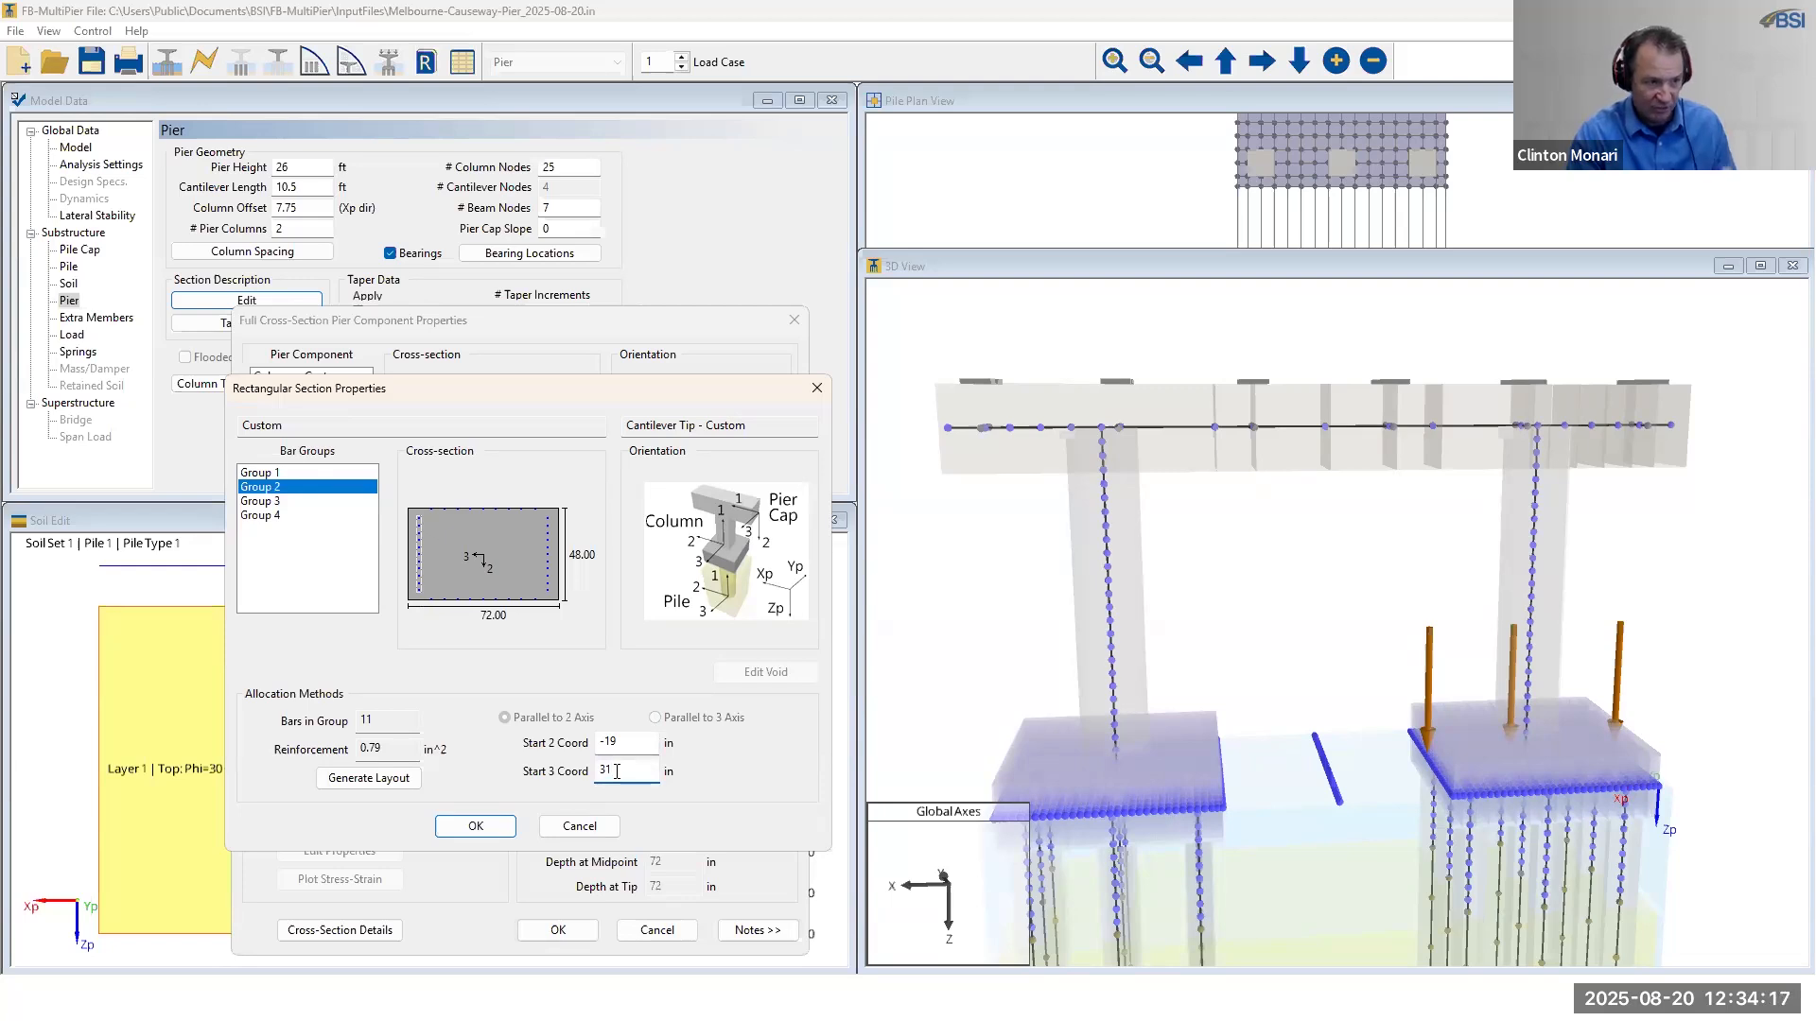
pyautogui.click(630, 743)
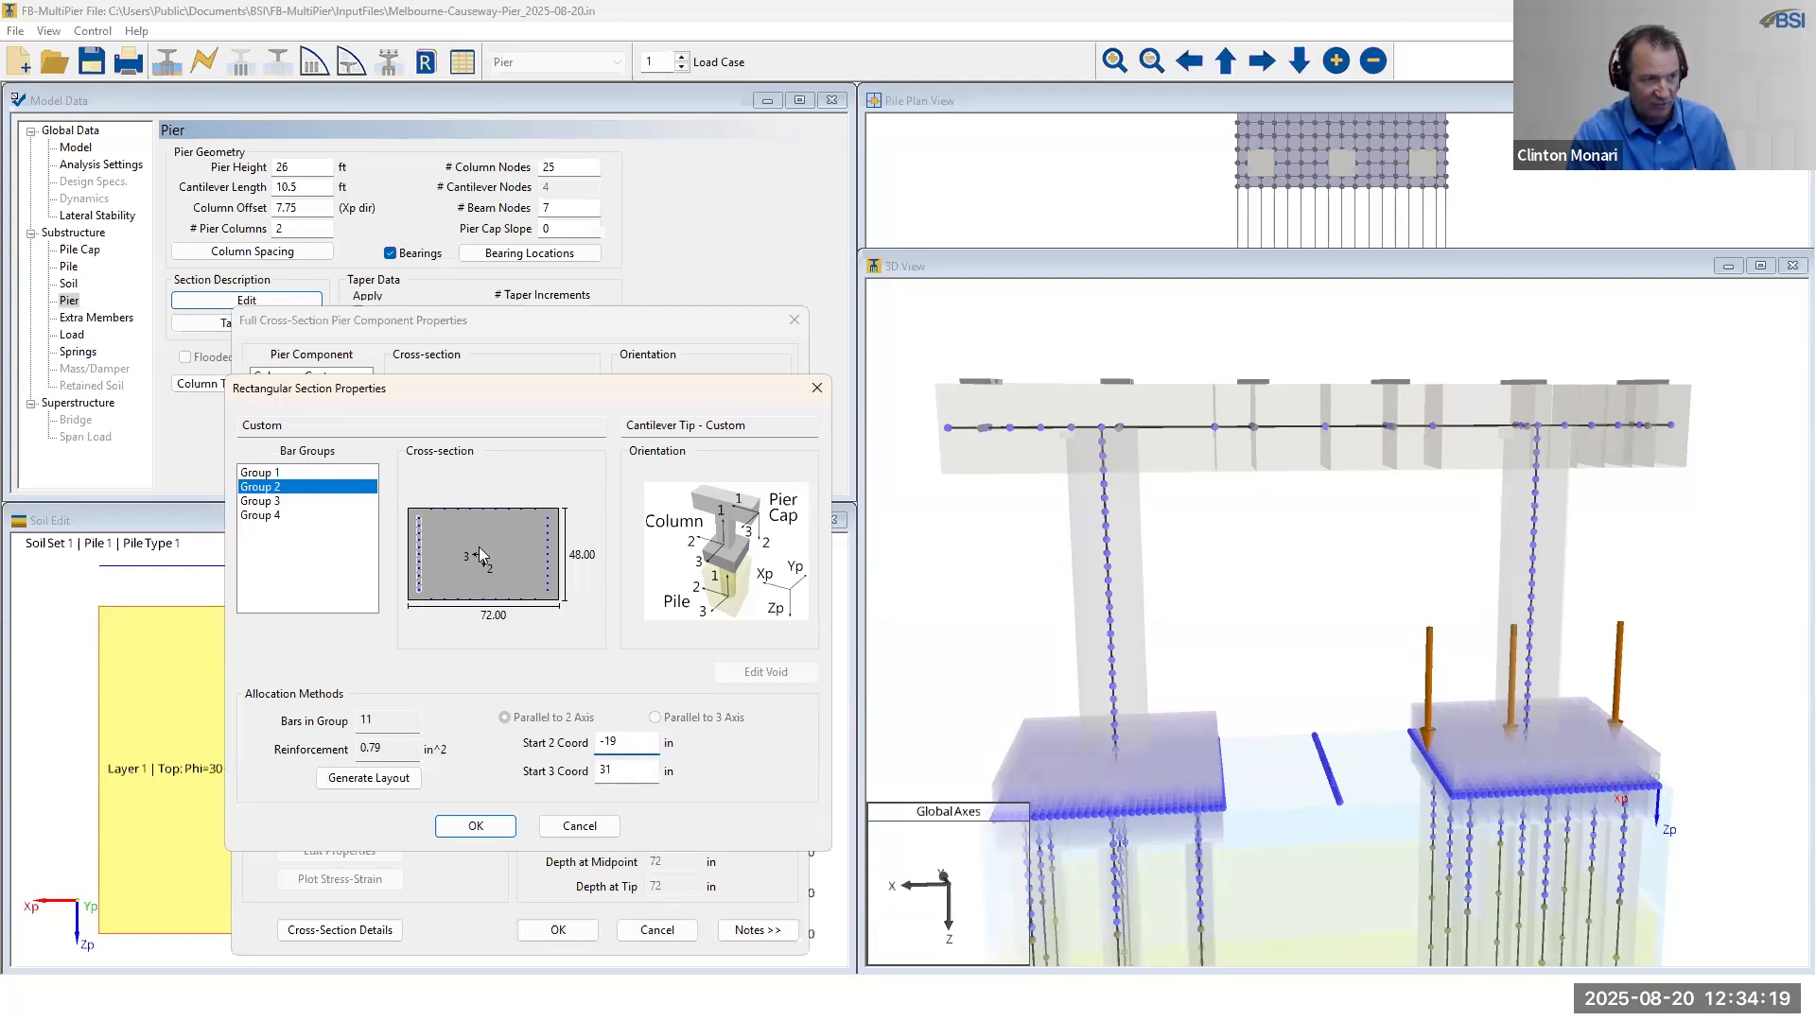
# - For bar Group 3 of the cantilever tip, set Start 2 Coord to -19 in and Start 3 Coord to -25.5 in
pyautogui.click(273, 502)
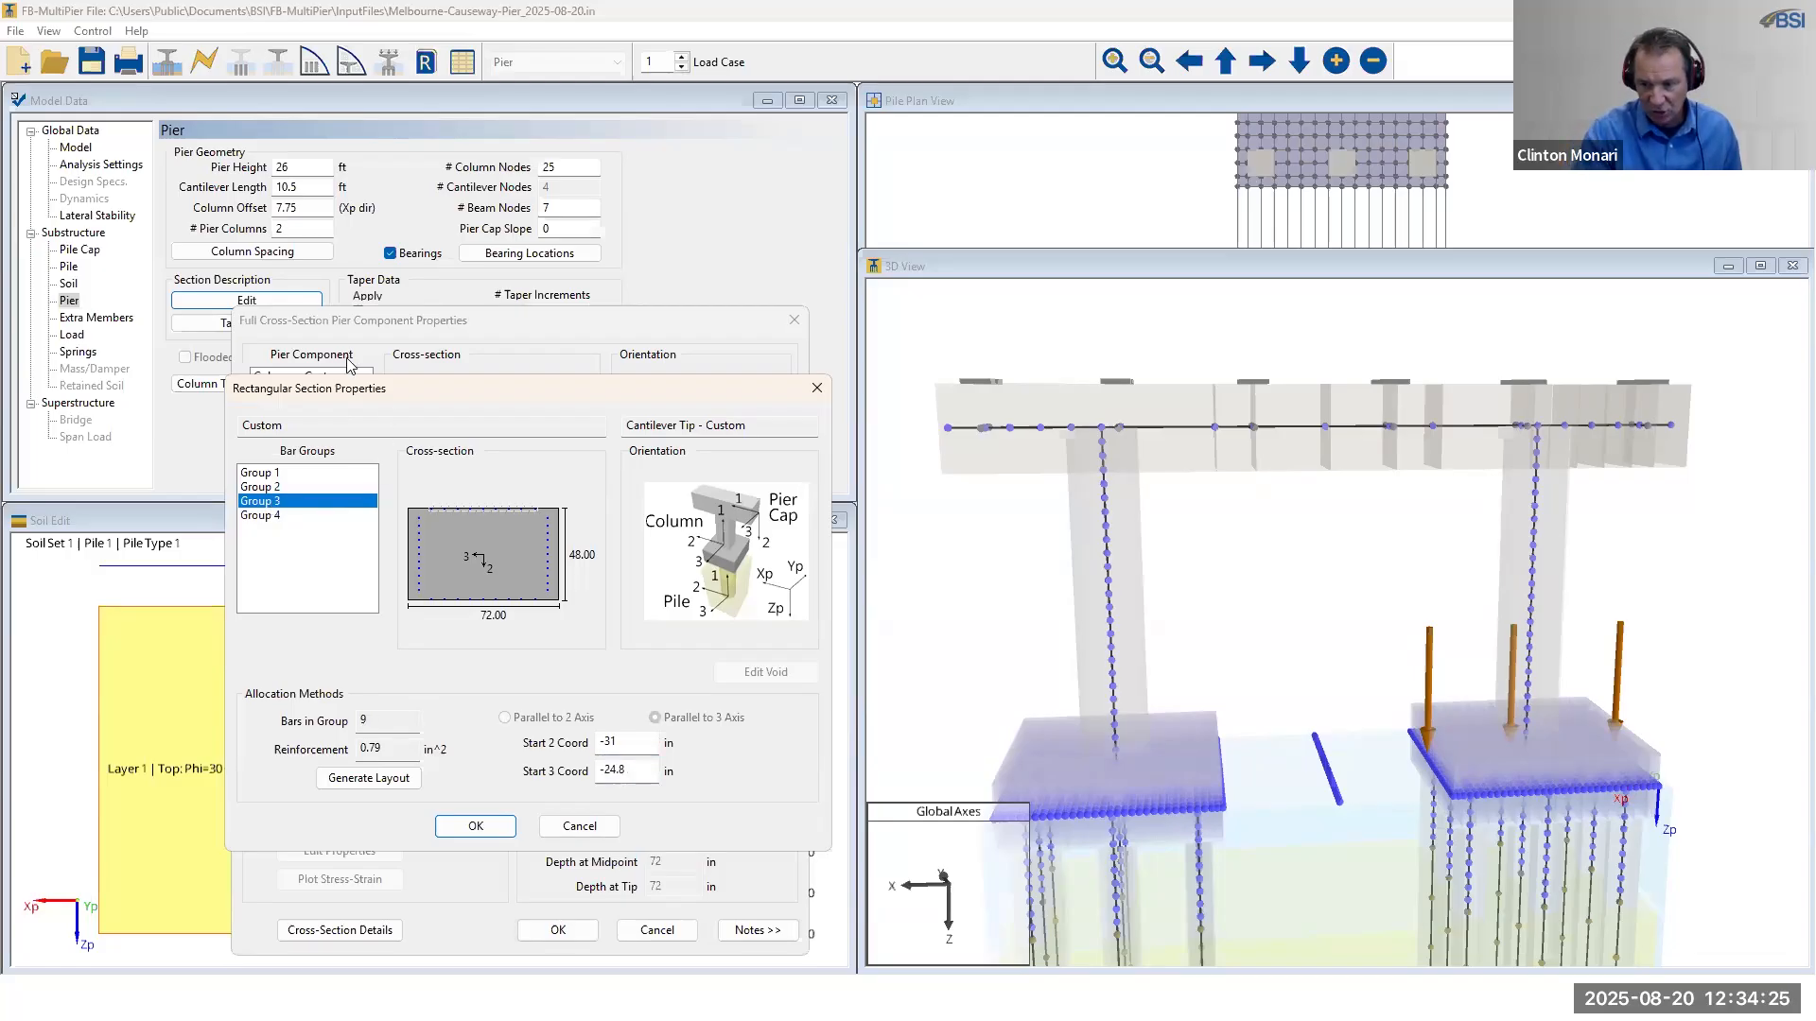
pyautogui.doubleClick(621, 743)
pyautogui.write('-19')
pyautogui.click(610, 770)
pyautogui.moveTo(606, 770); pyautogui.dragTo(633, 770)
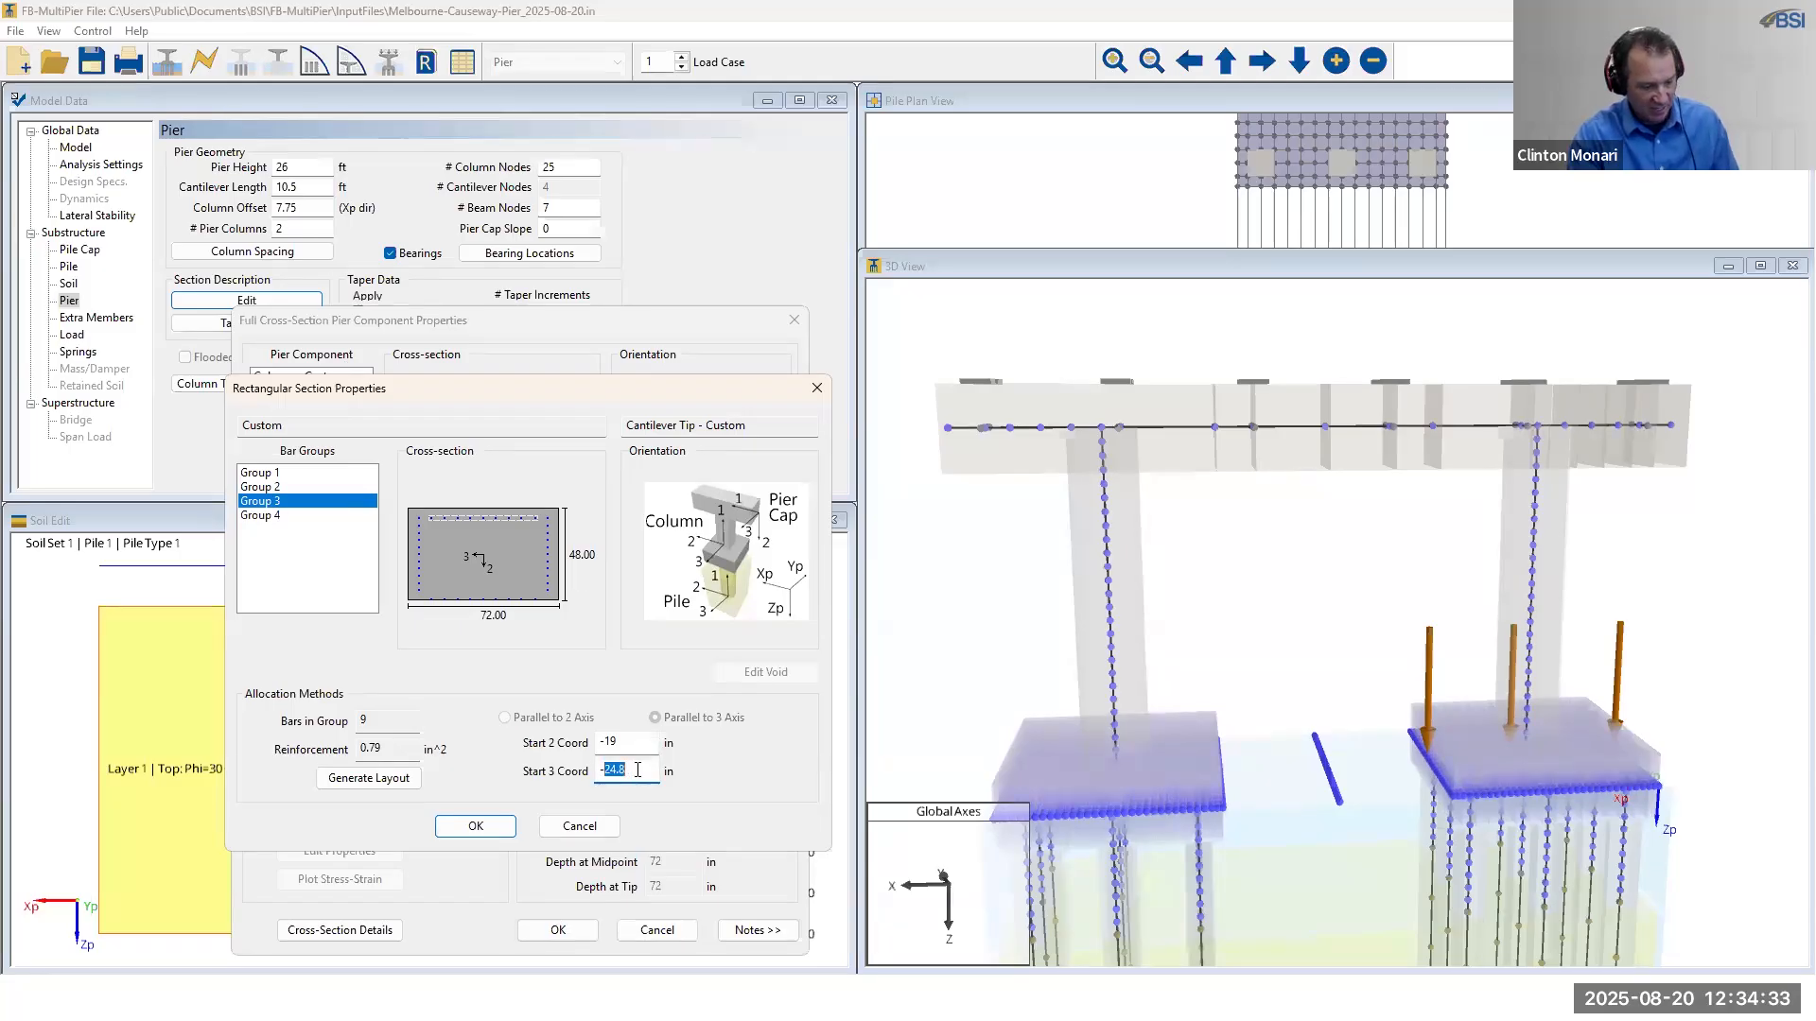
pyautogui.write('25')
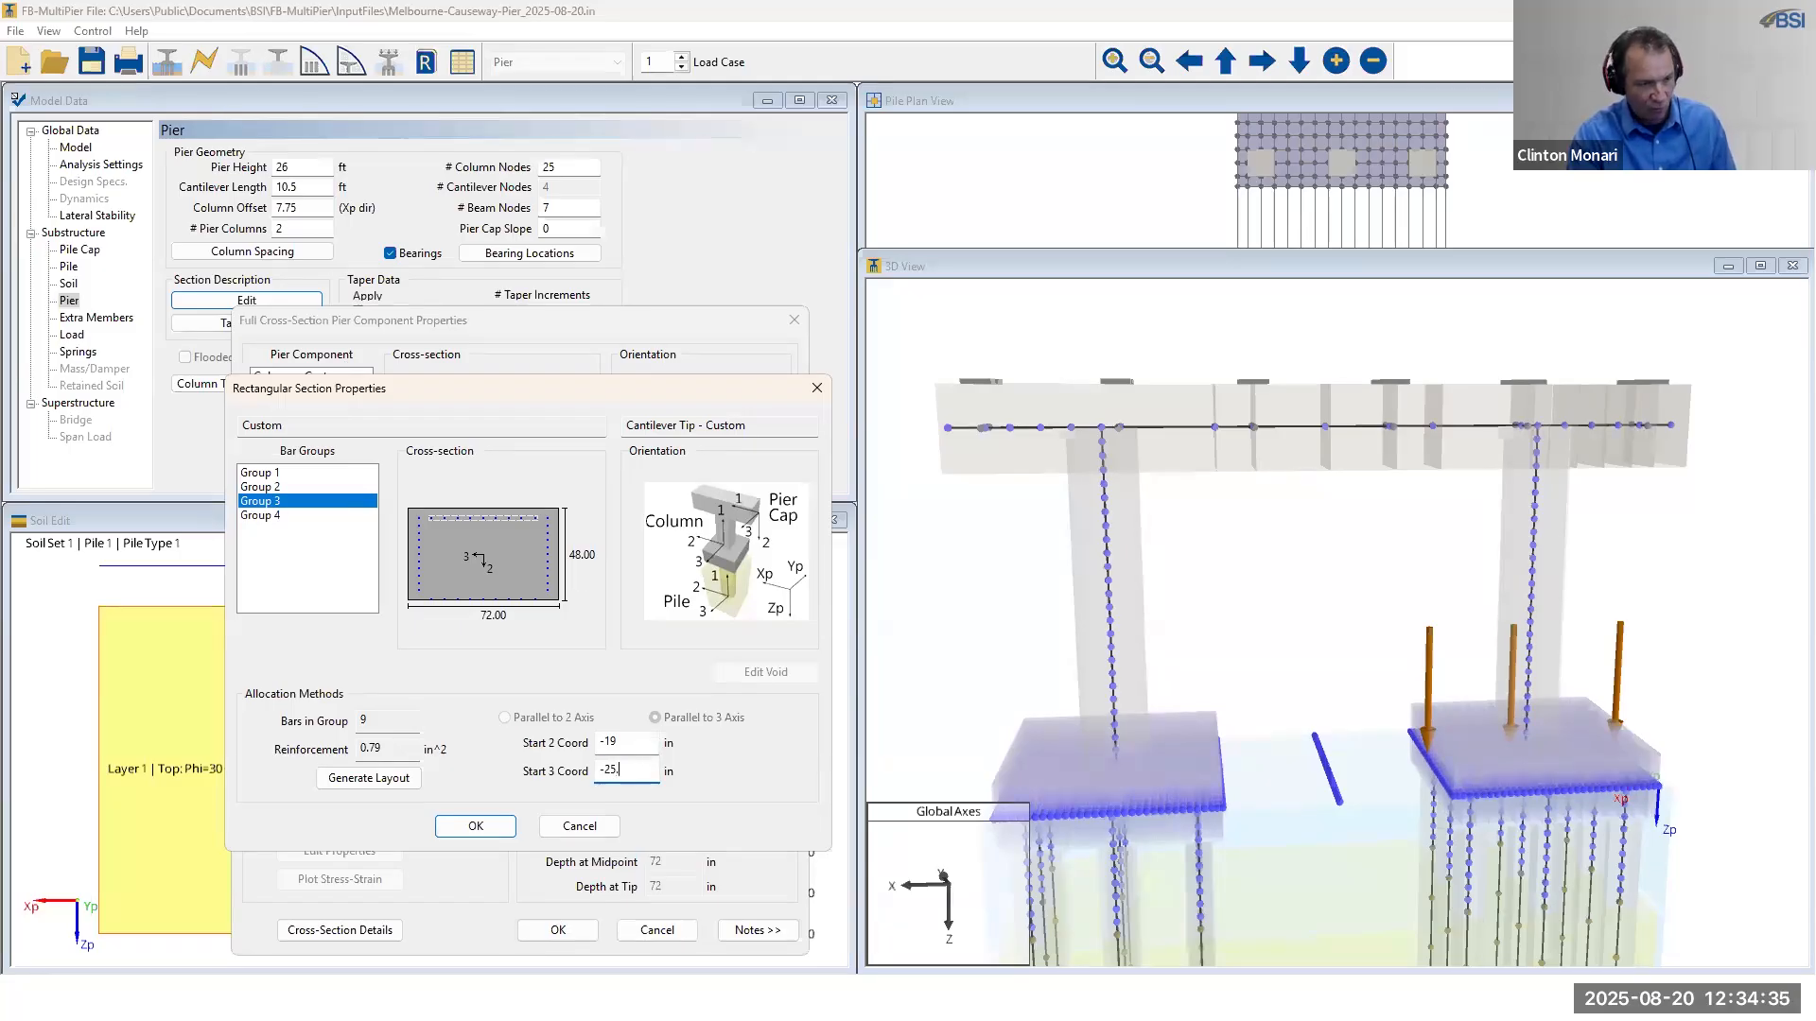
pyautogui.write('.5')
pyautogui.click(643, 748)
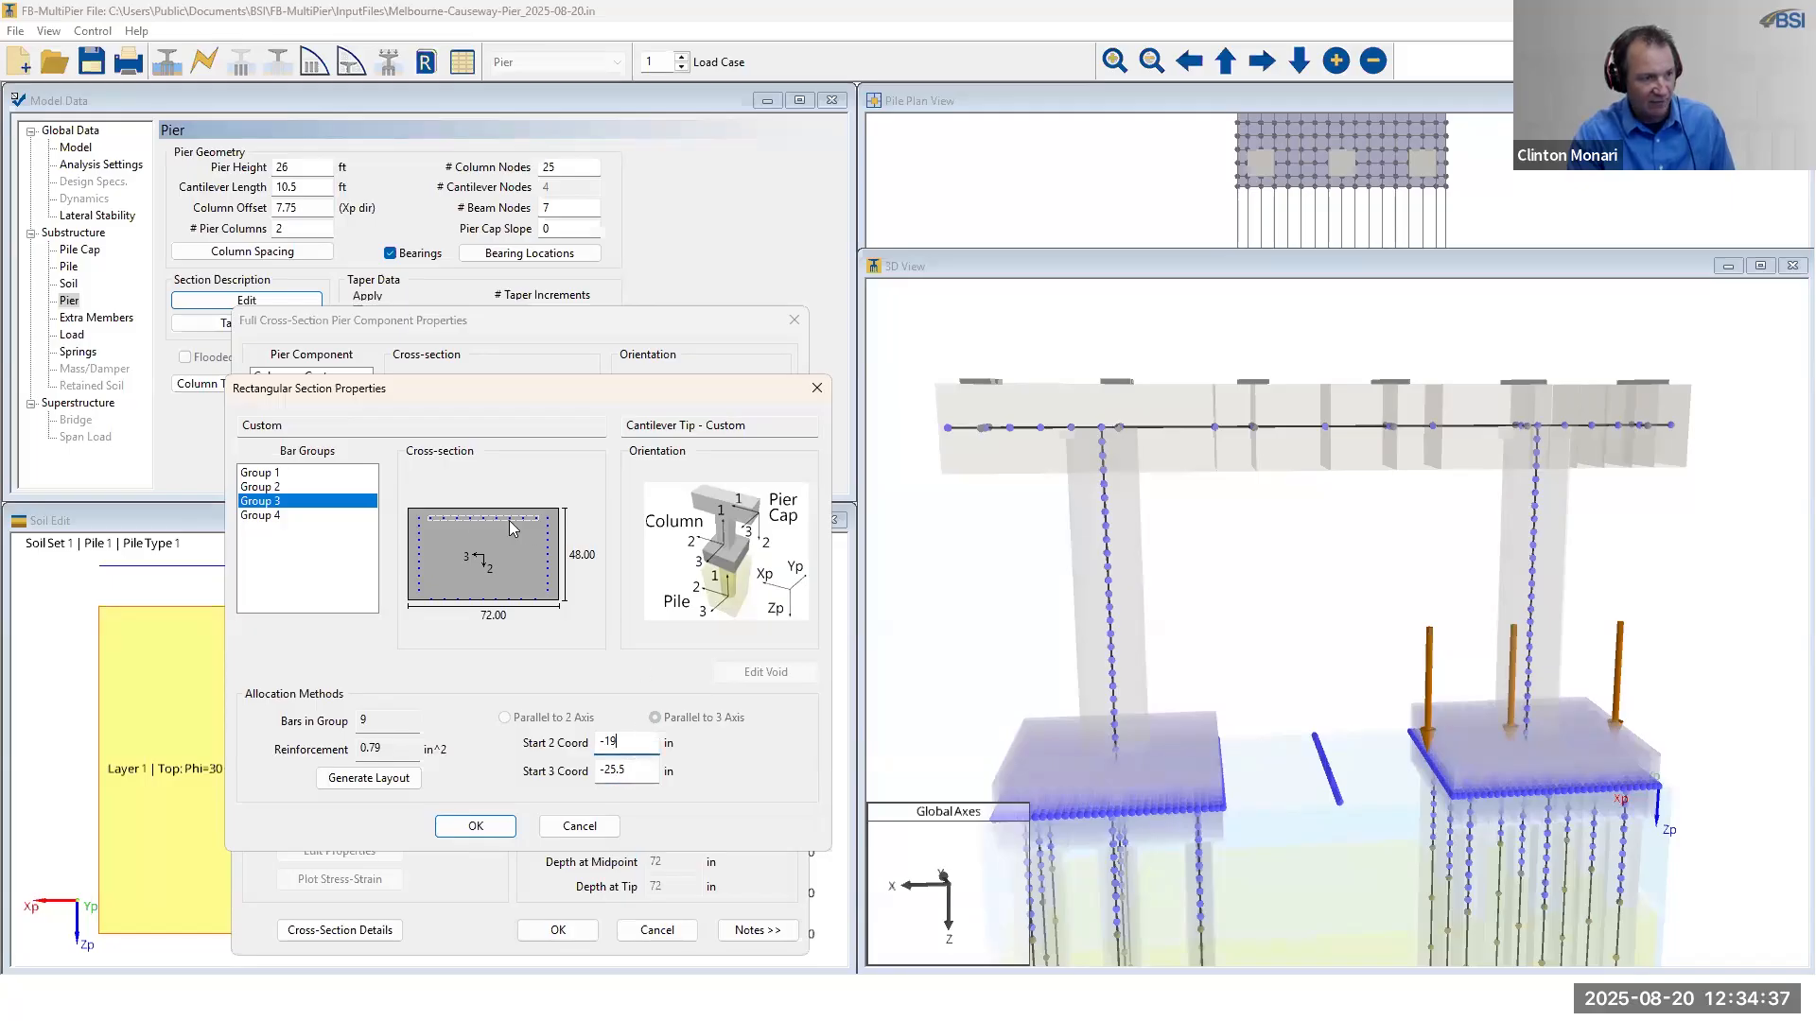
# - For bar Group 4, set Start 2 Coord to 19 in and Start 3 Coord to -25.5 in, and accept the section and pier component properties
pyautogui.click(274, 517)
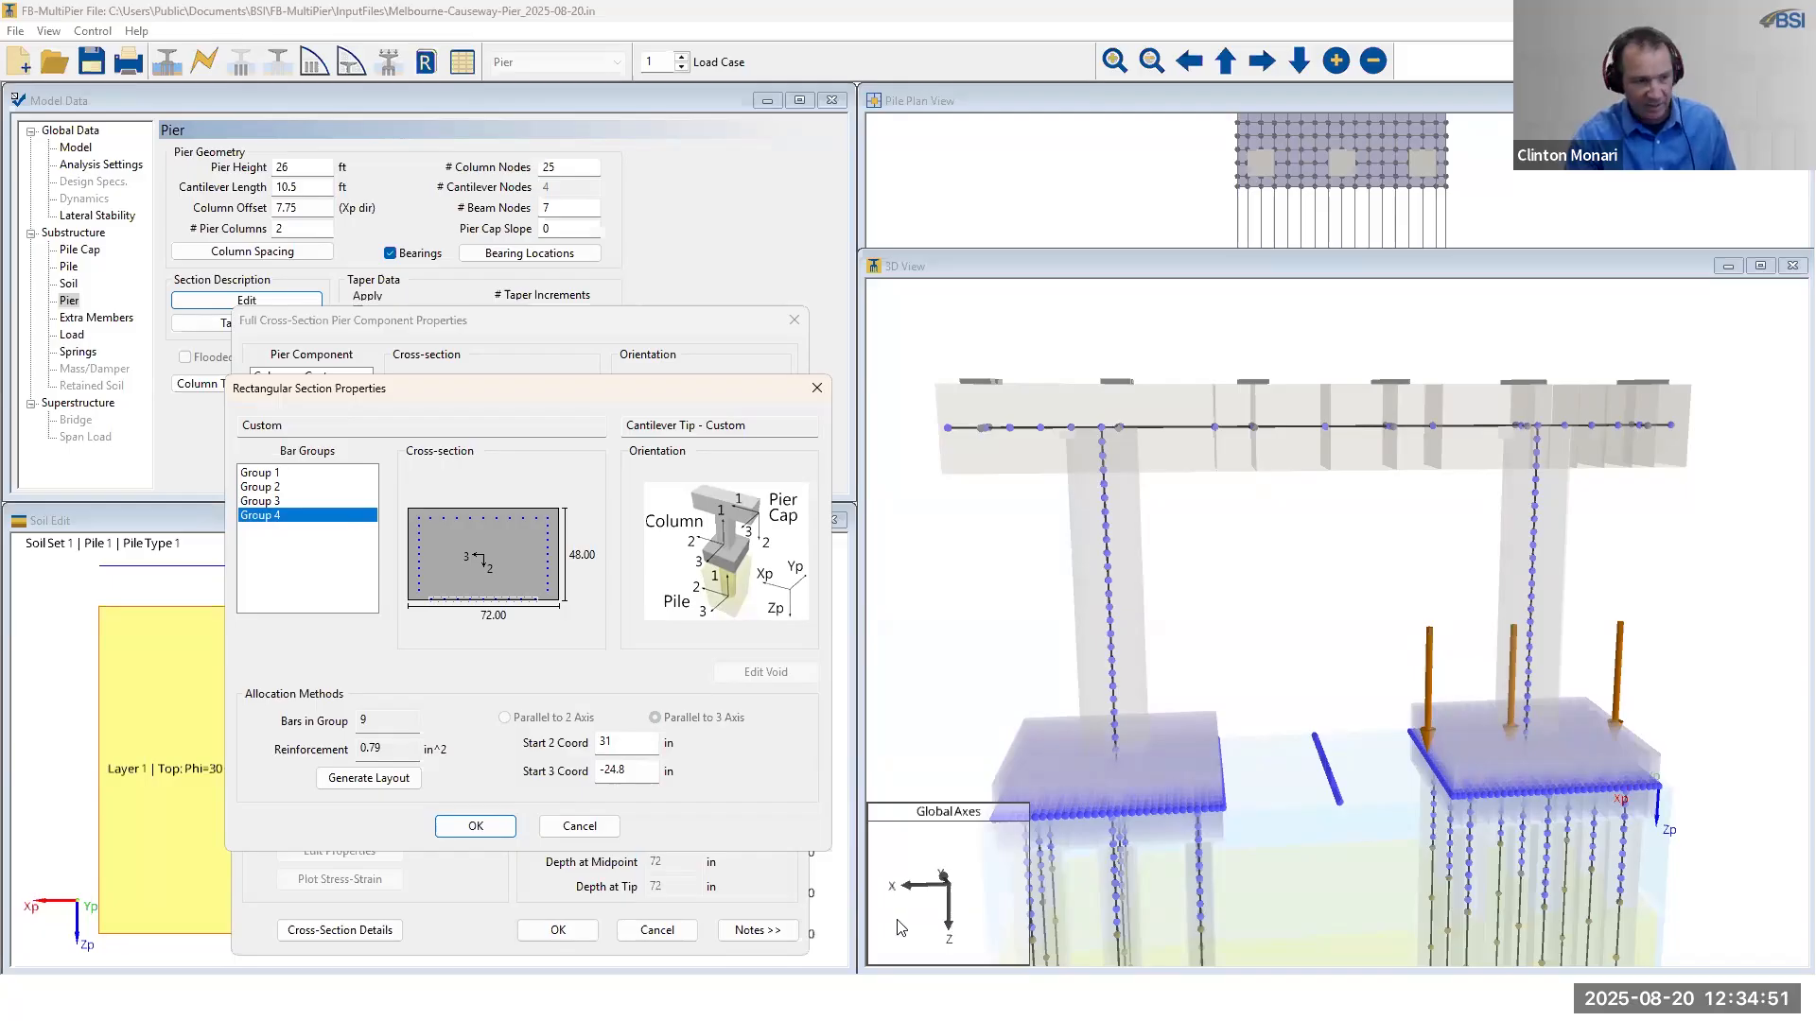
pyautogui.doubleClick(585, 743)
pyautogui.write('19')
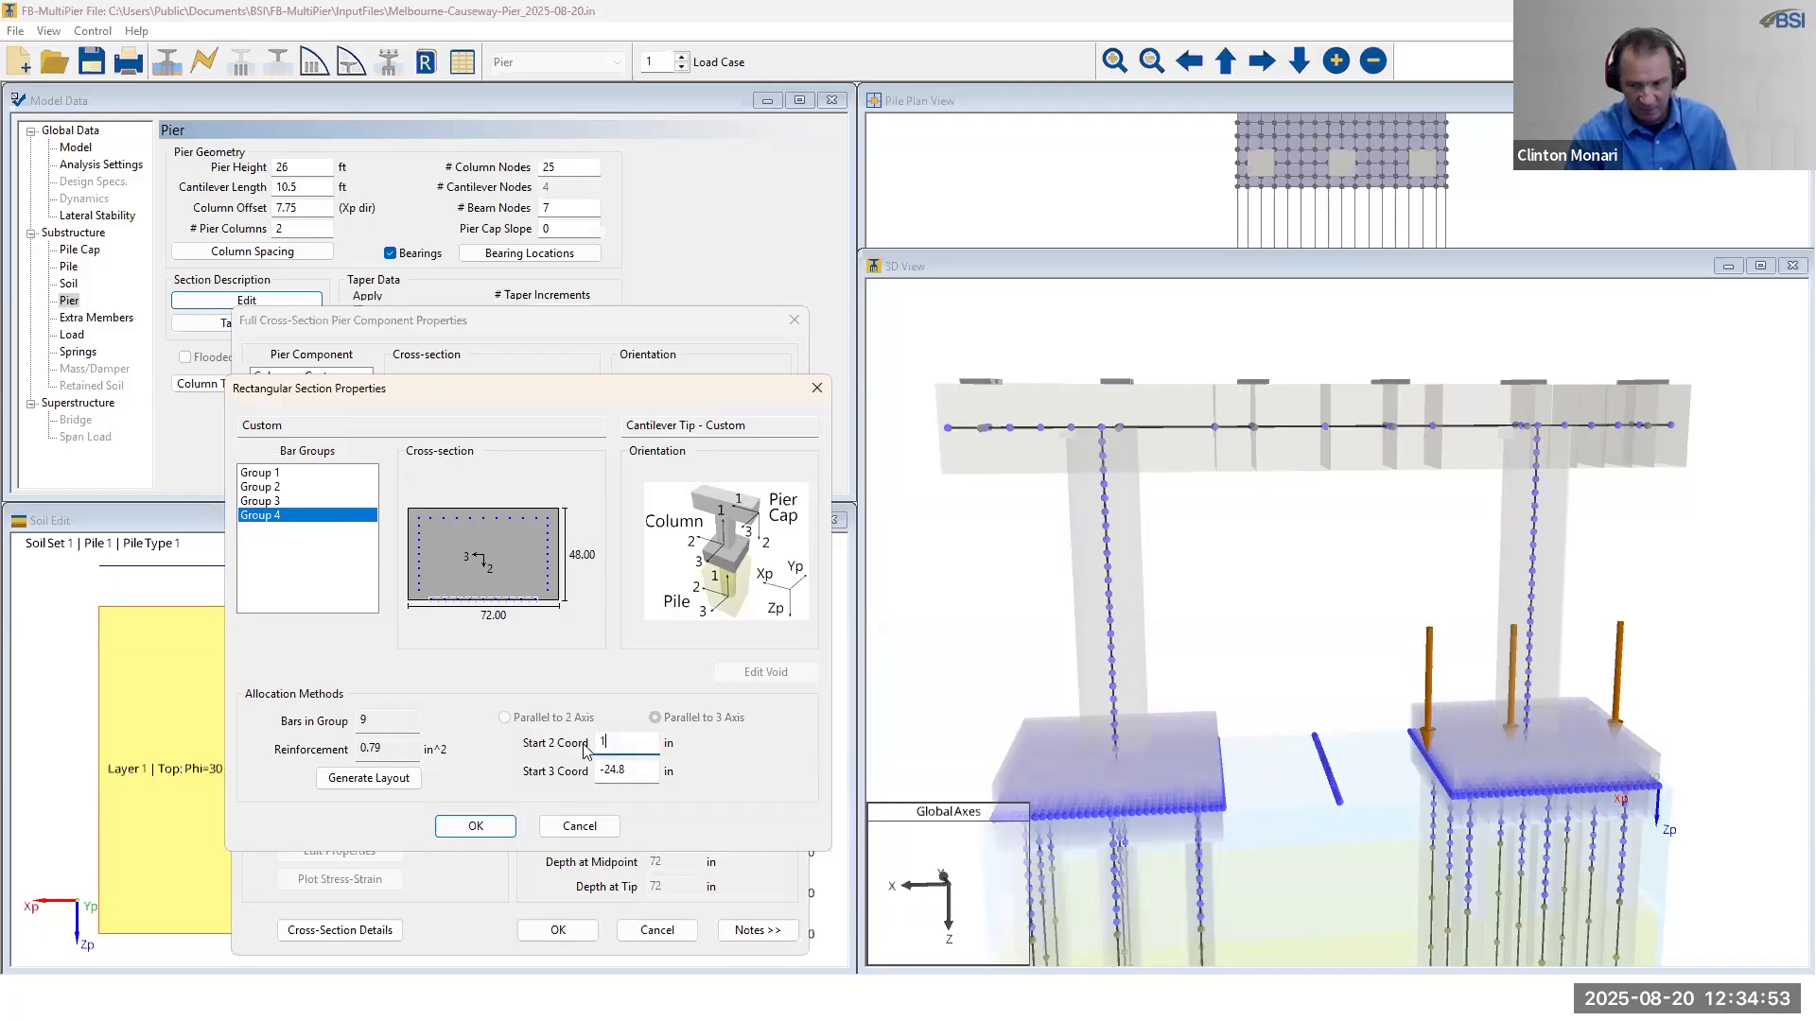
pyautogui.click(624, 770)
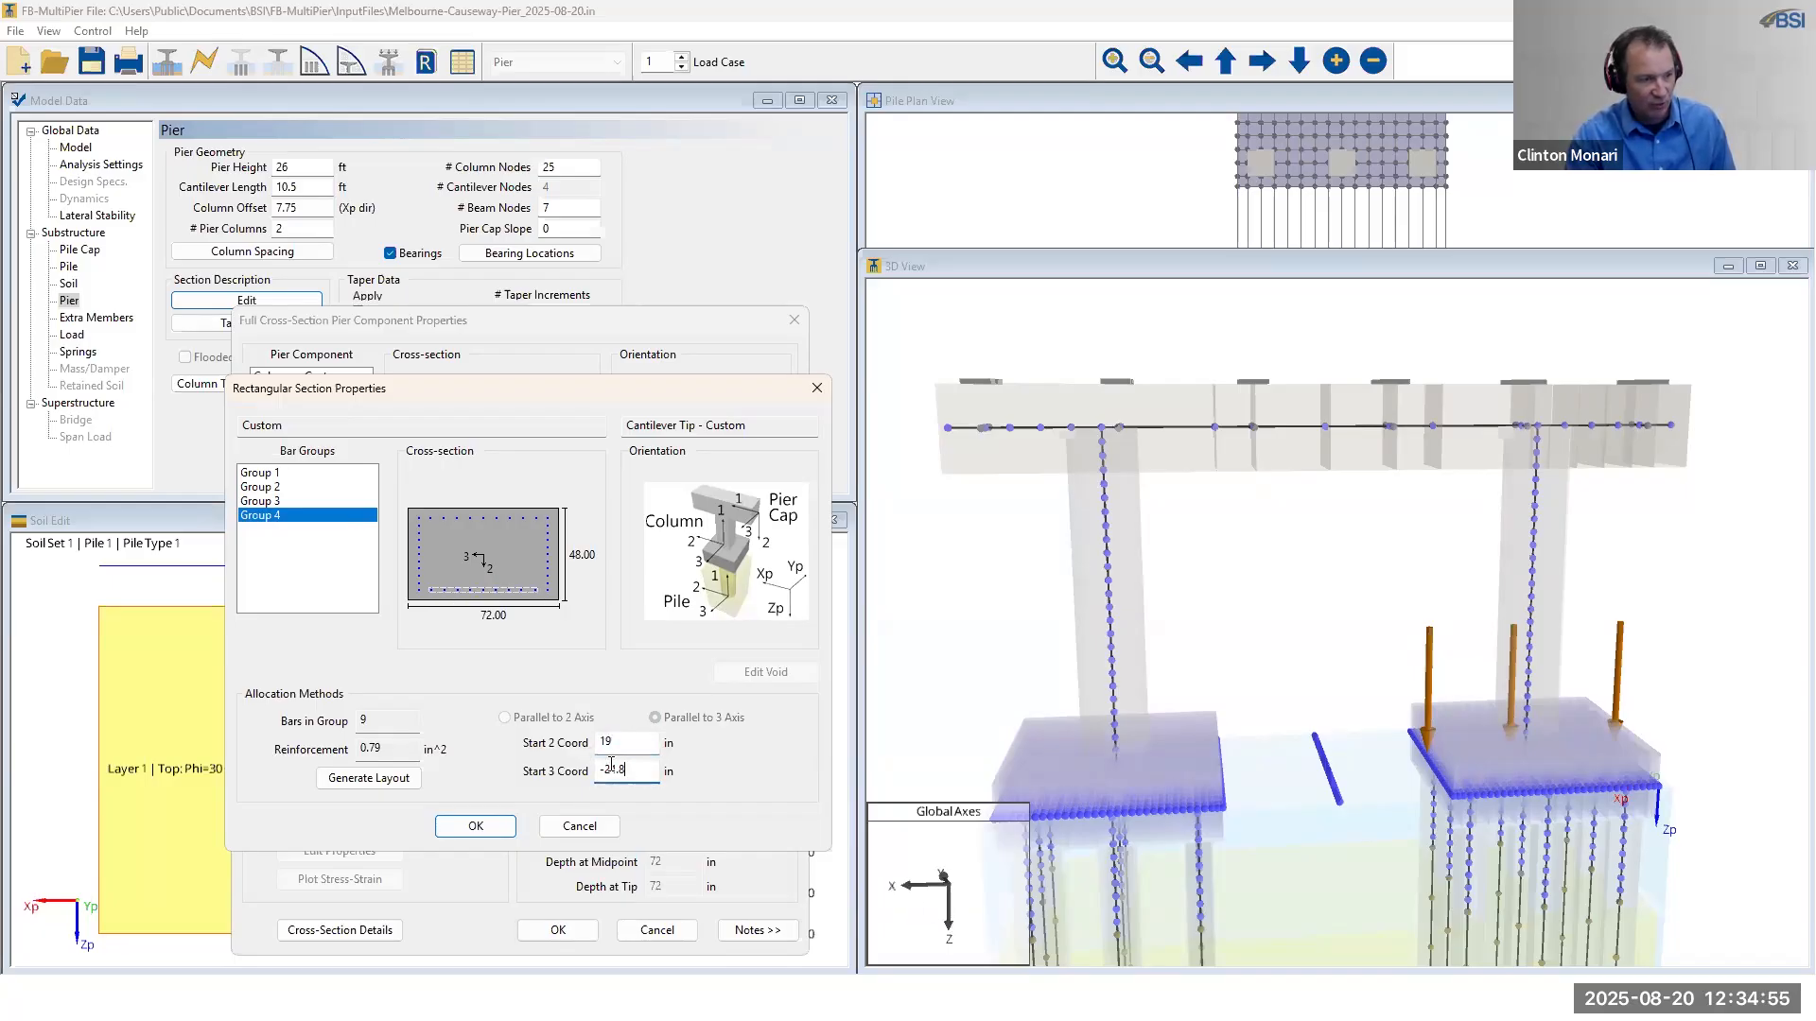
pyautogui.doubleClick(628, 770)
pyautogui.write('25.5')
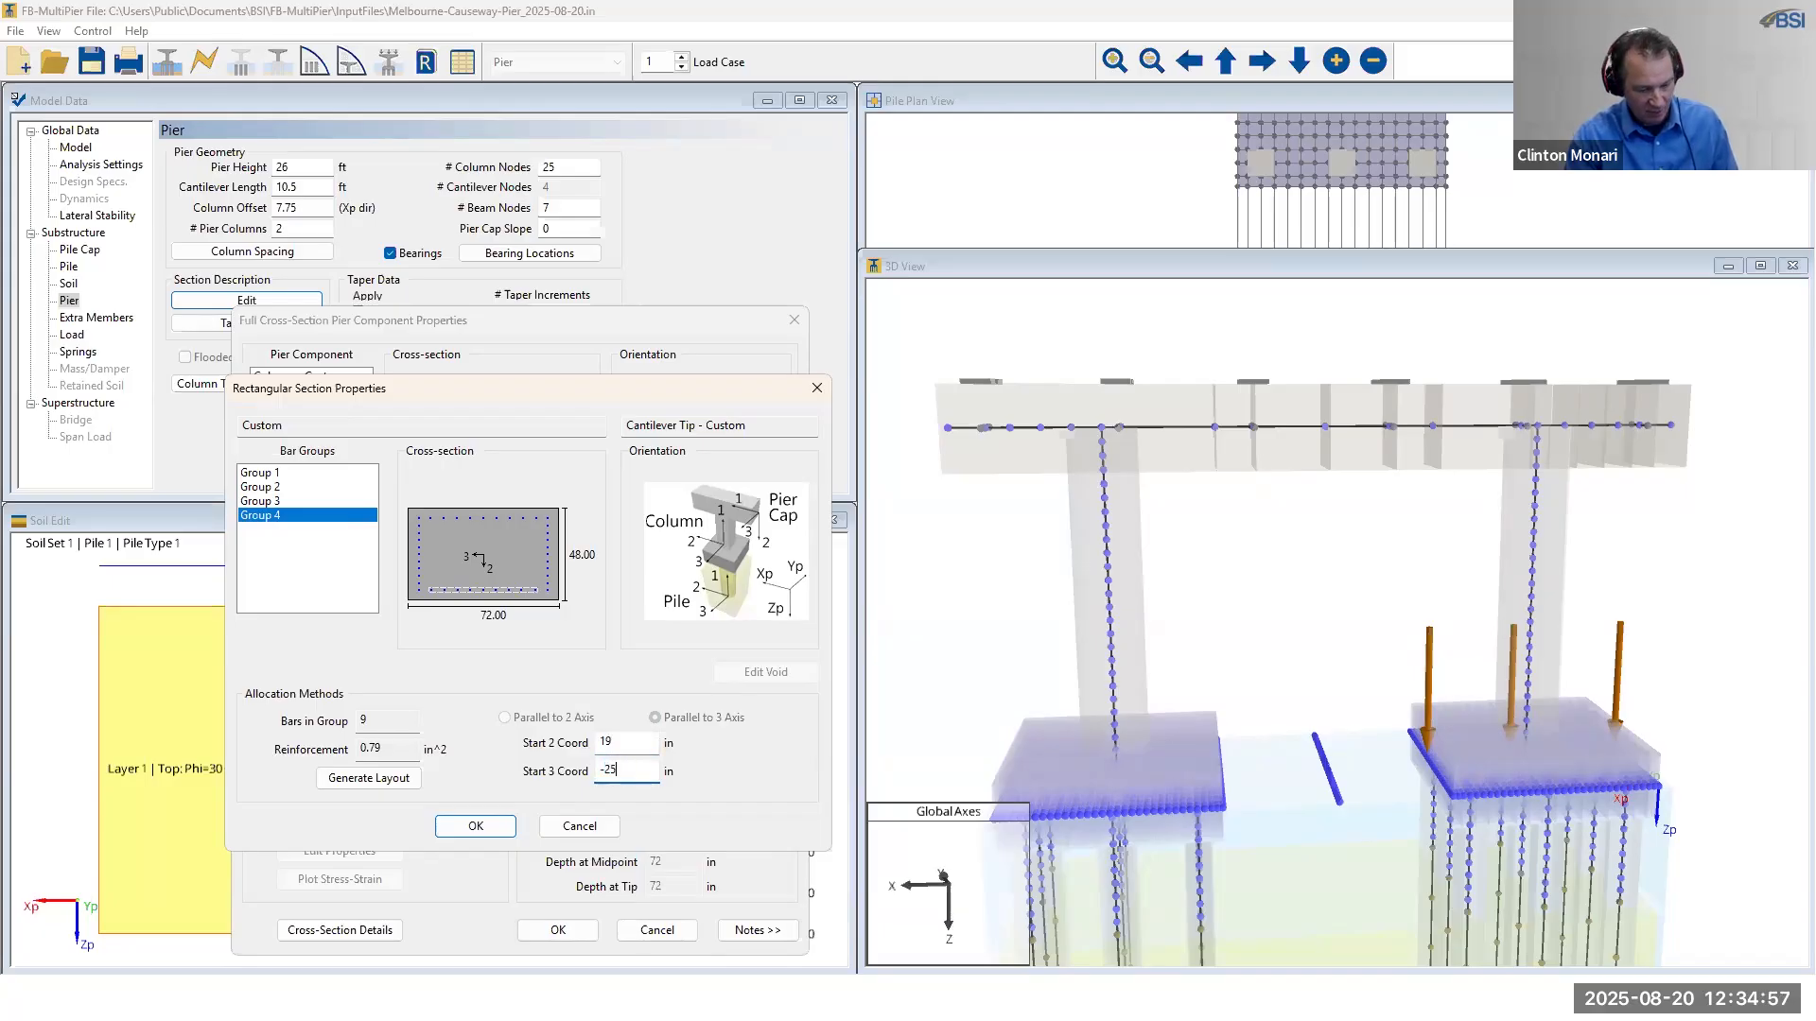
pyautogui.click(632, 744)
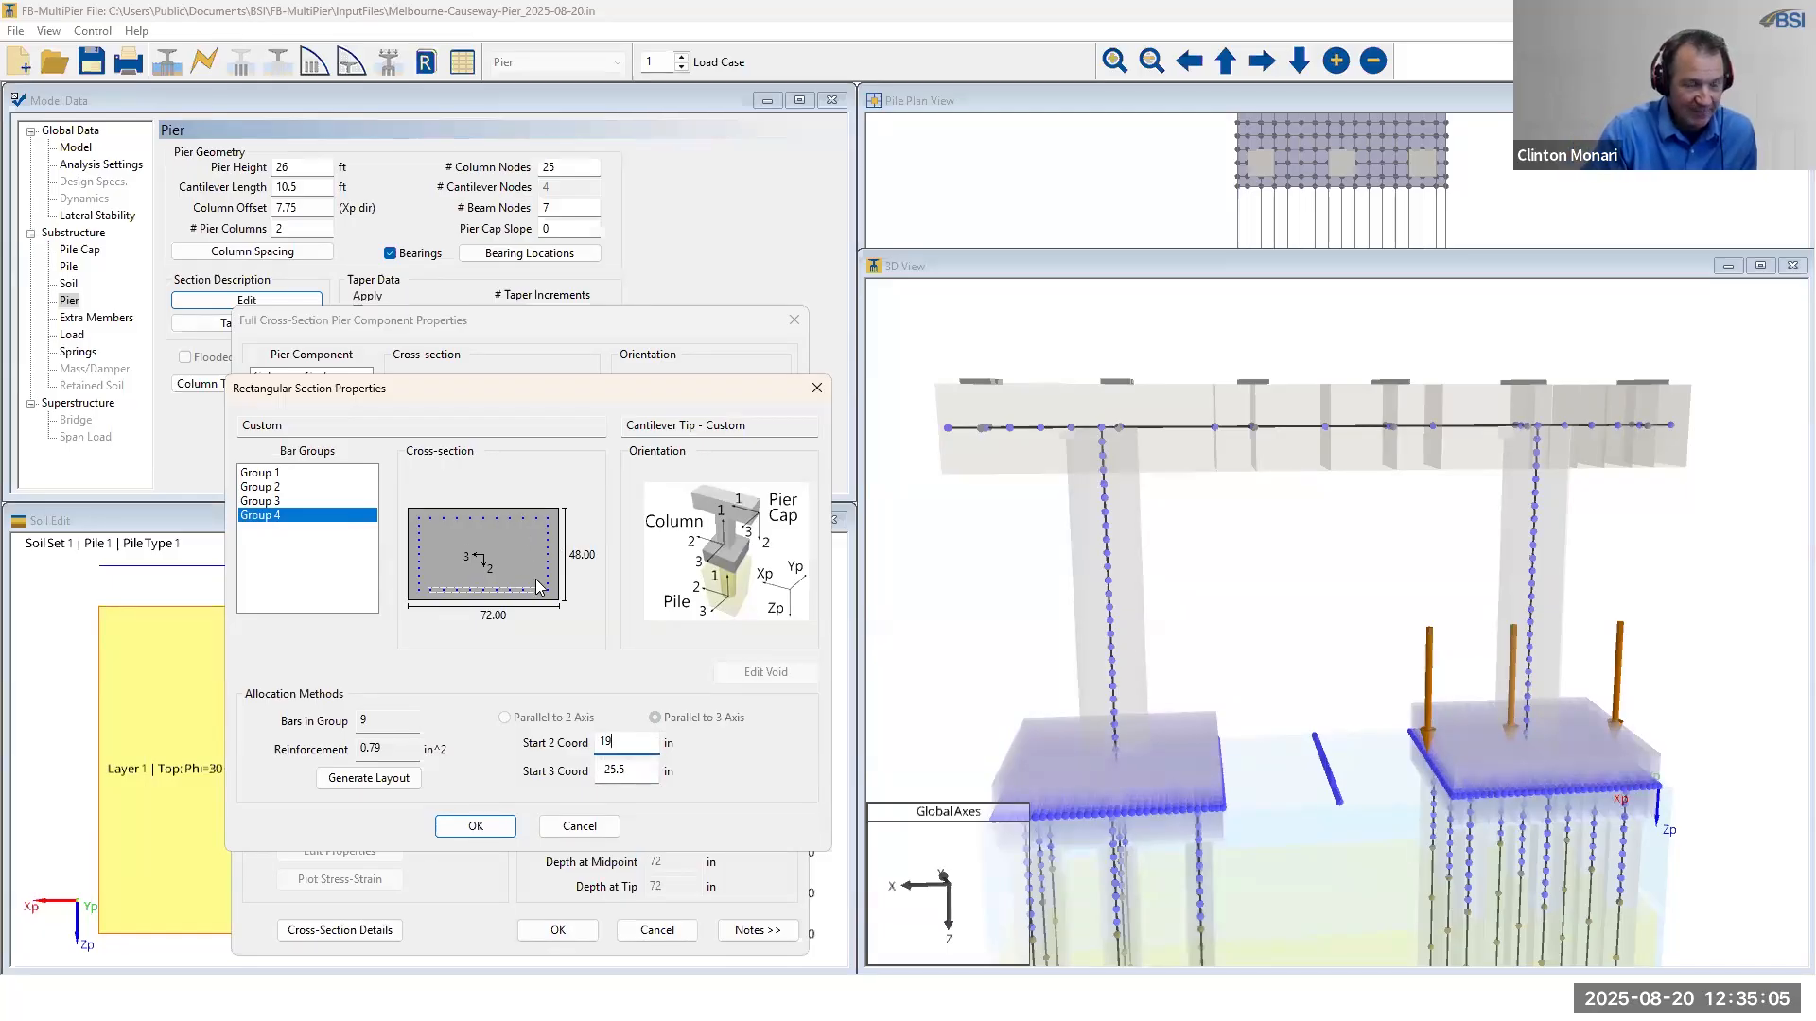
pyautogui.click(483, 830)
pyautogui.click(566, 930)
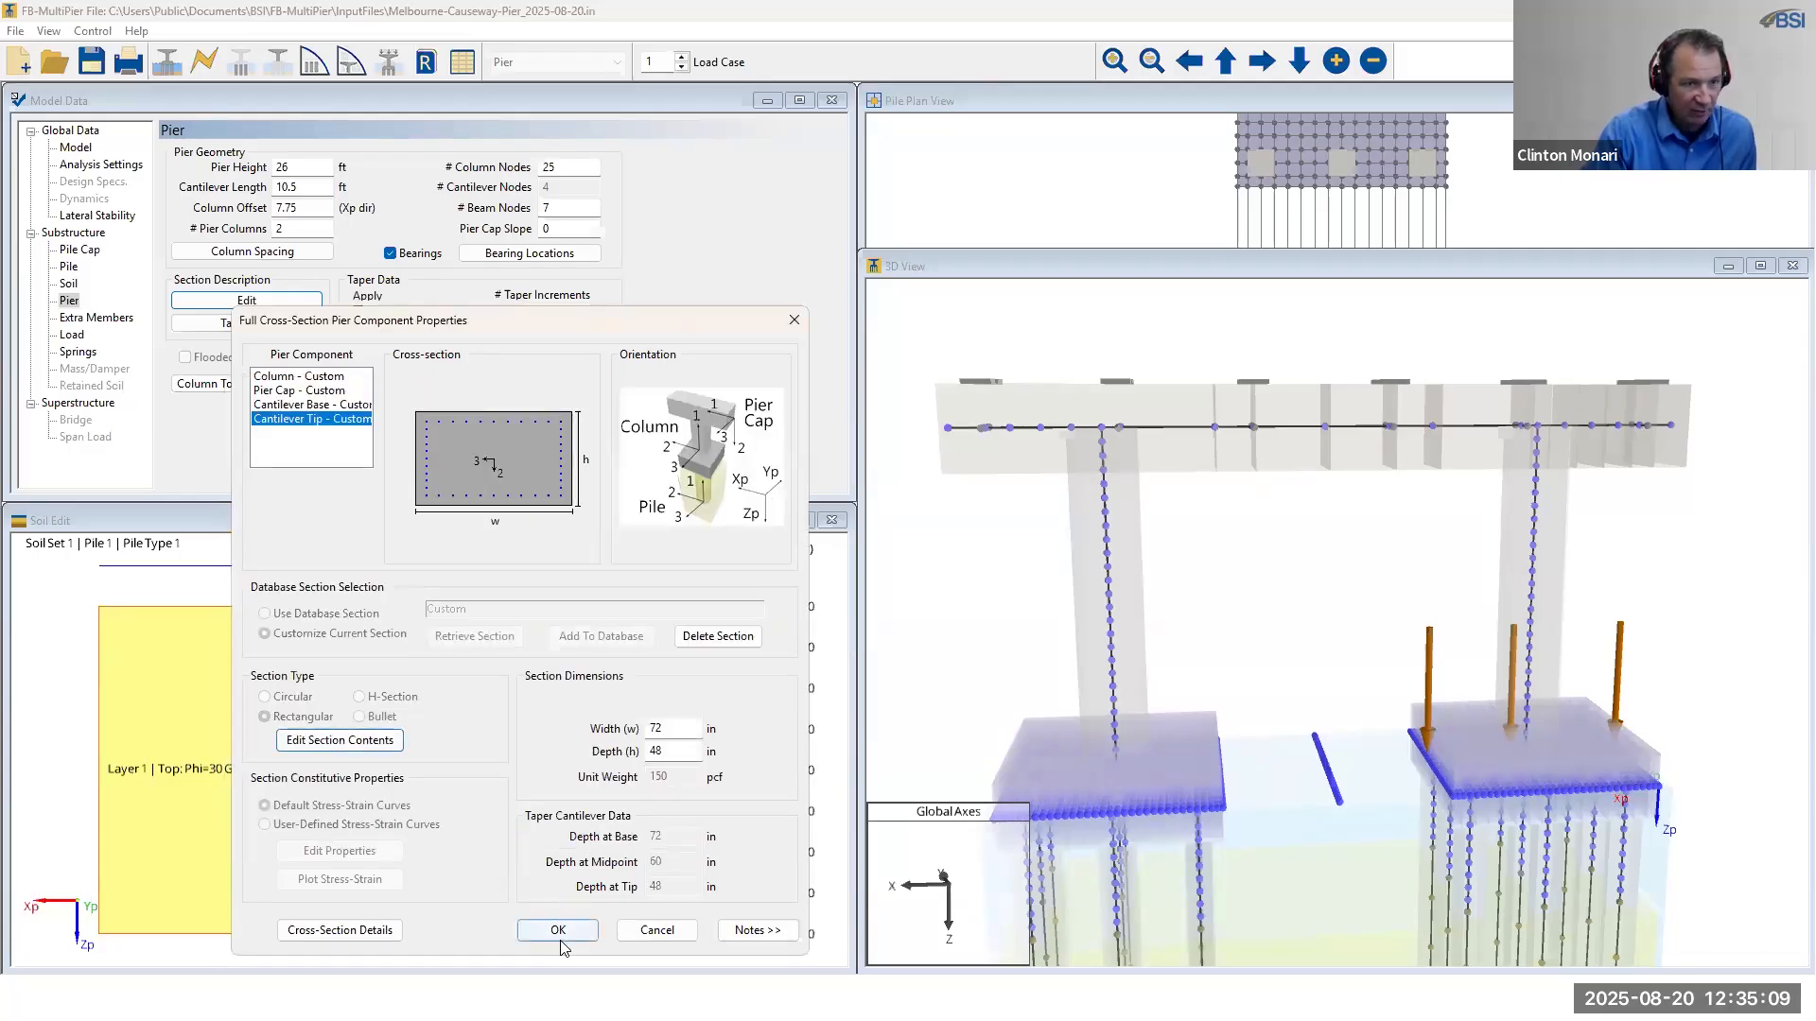
# - Switch the 3D view to Thick View and examine the tapered pier cap cantilevers
pyautogui.moveTo(1290, 611); pyautogui.dragTo(1246, 606)
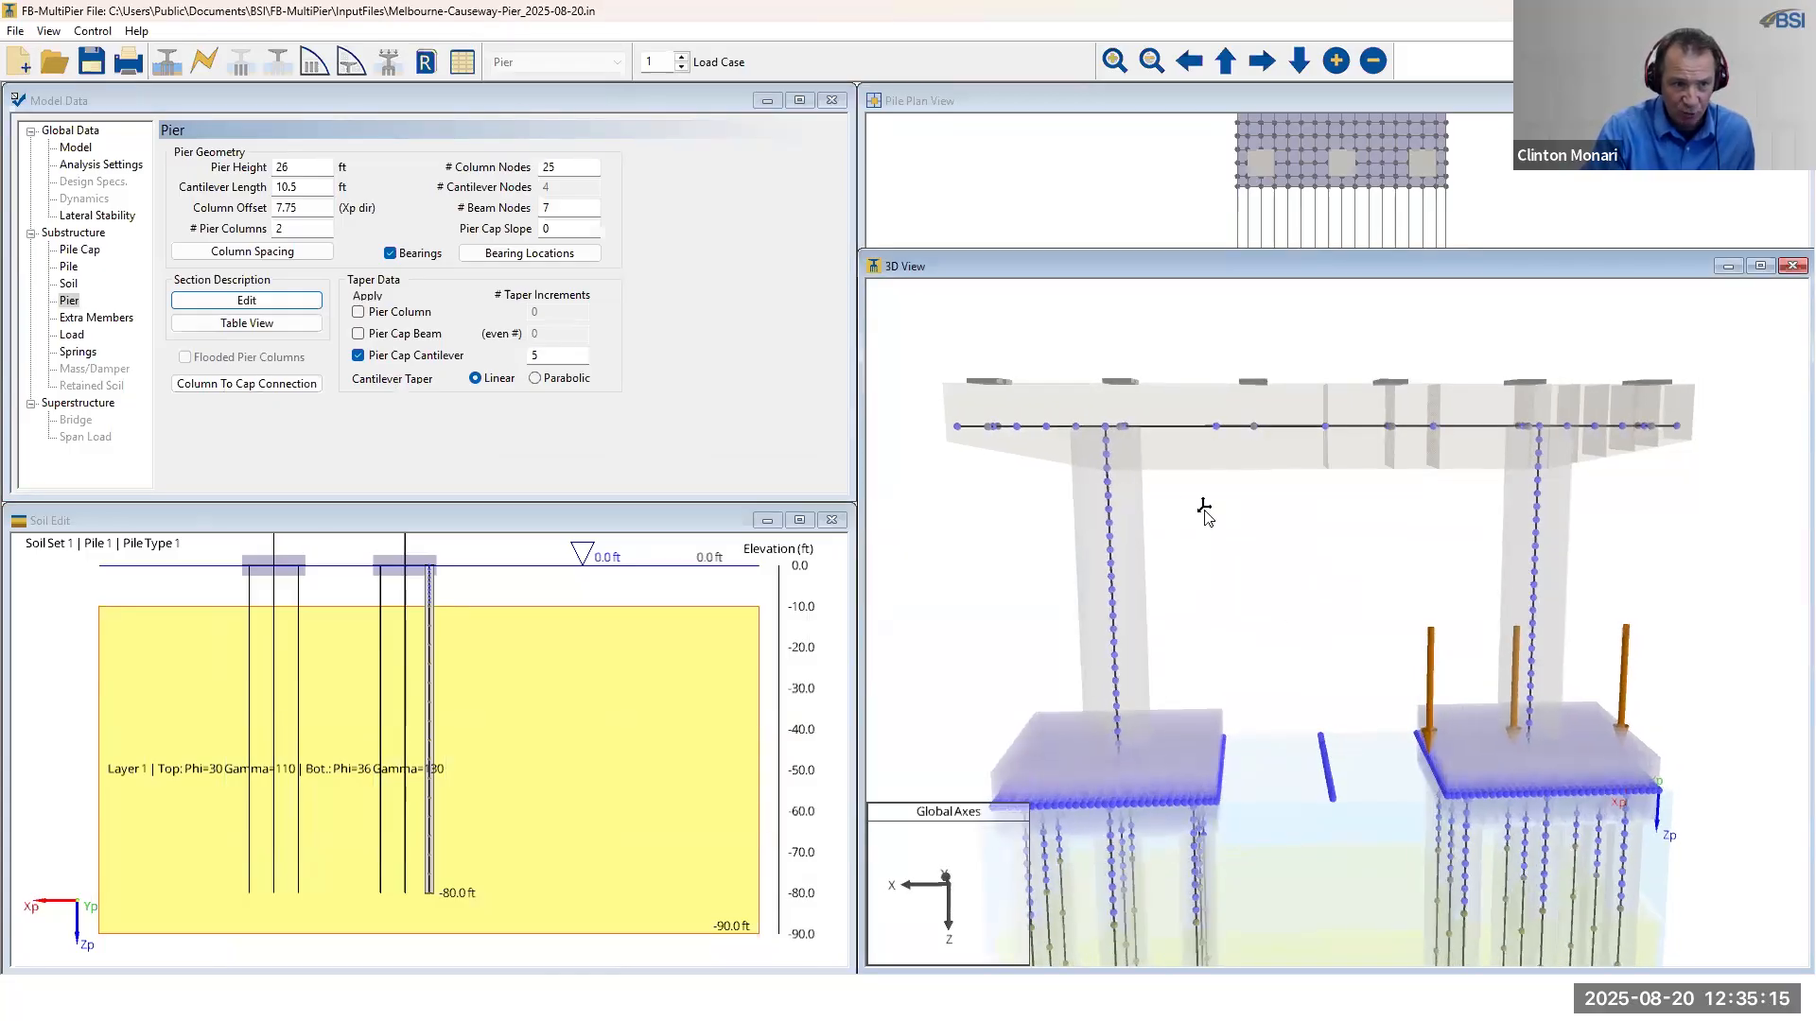
pyautogui.rightClick(1198, 513)
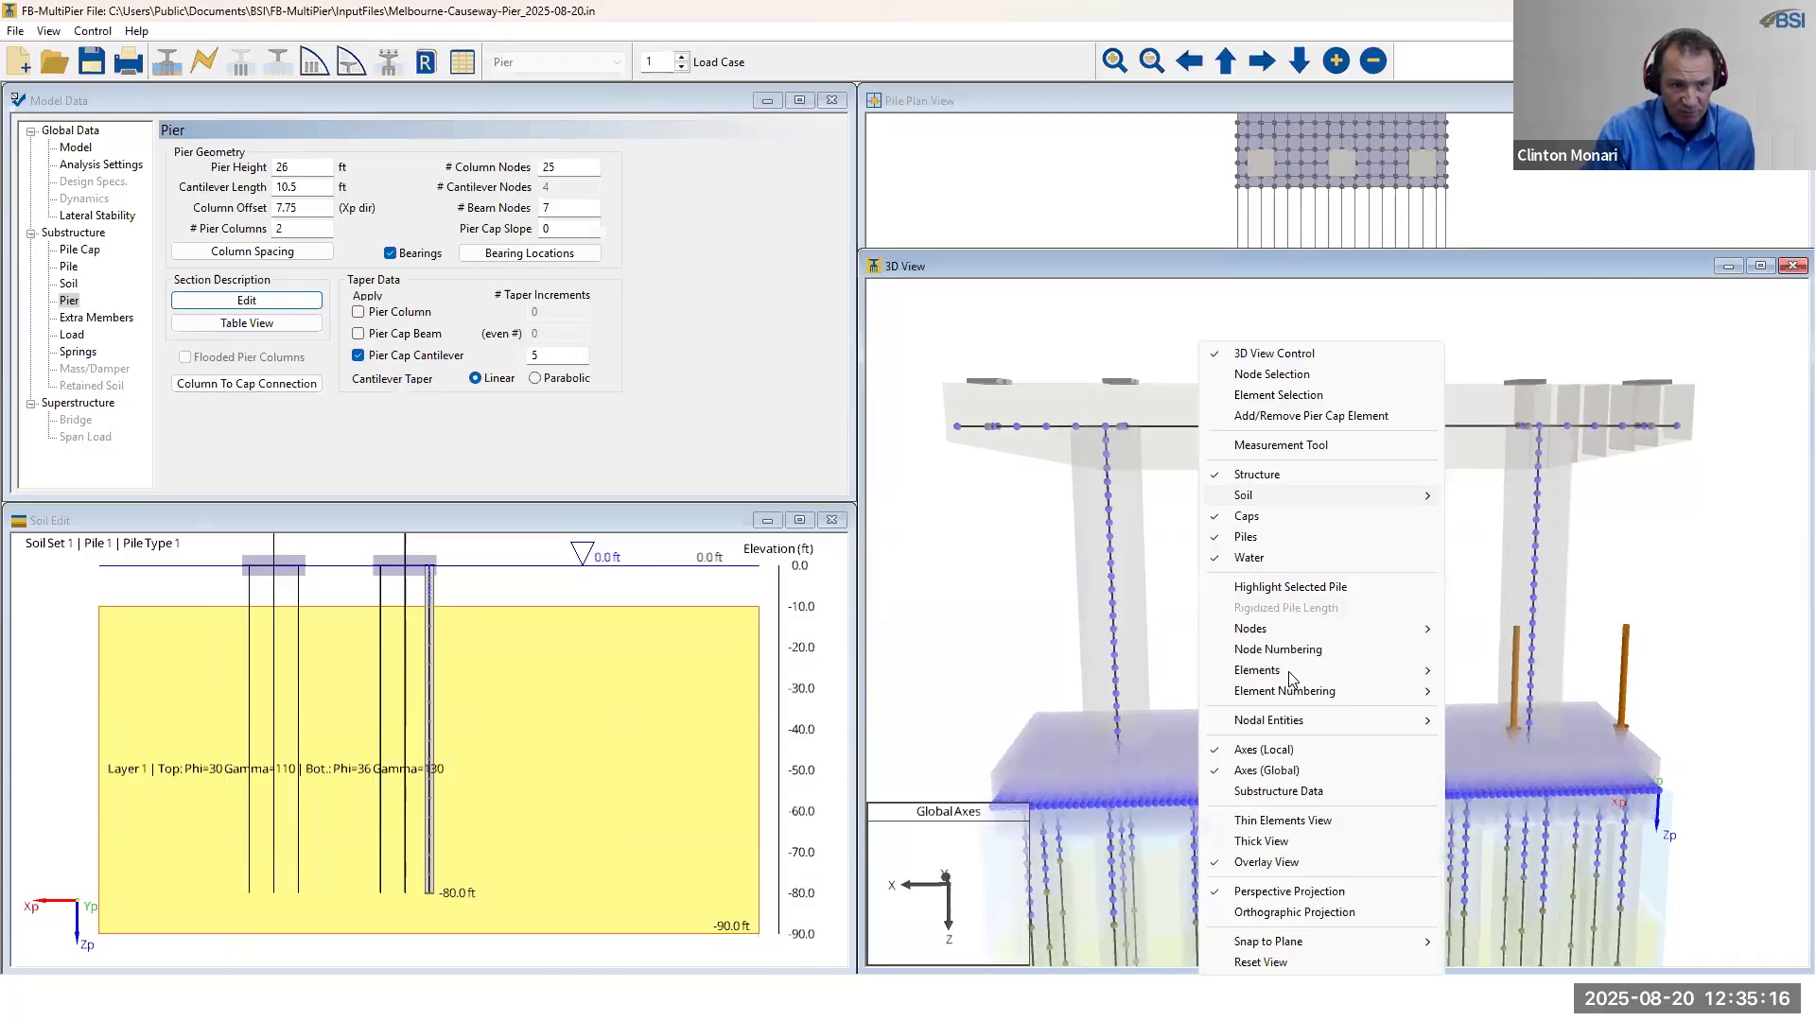
pyautogui.click(1305, 842)
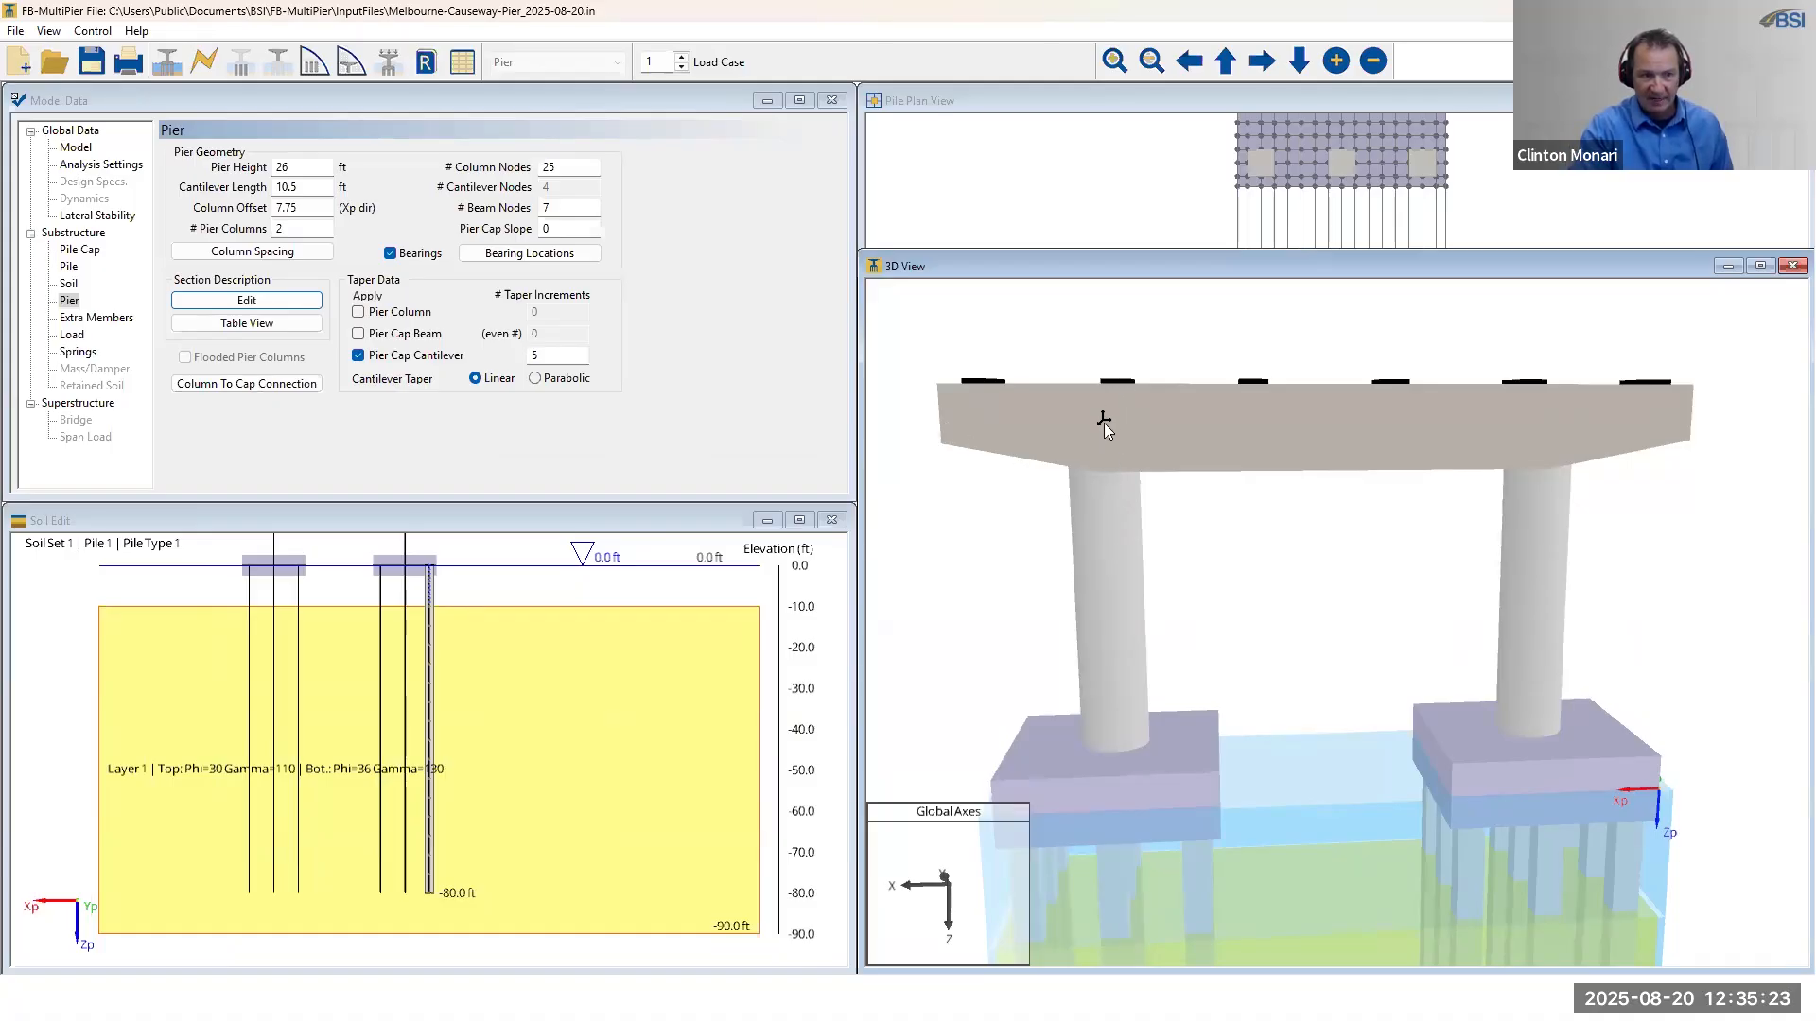
pyautogui.moveTo(1346, 556)
pyautogui.mouseDown()
pyautogui.moveTo(1312, 556)
pyautogui.moveTo(1347, 579)
pyautogui.mouseUp()
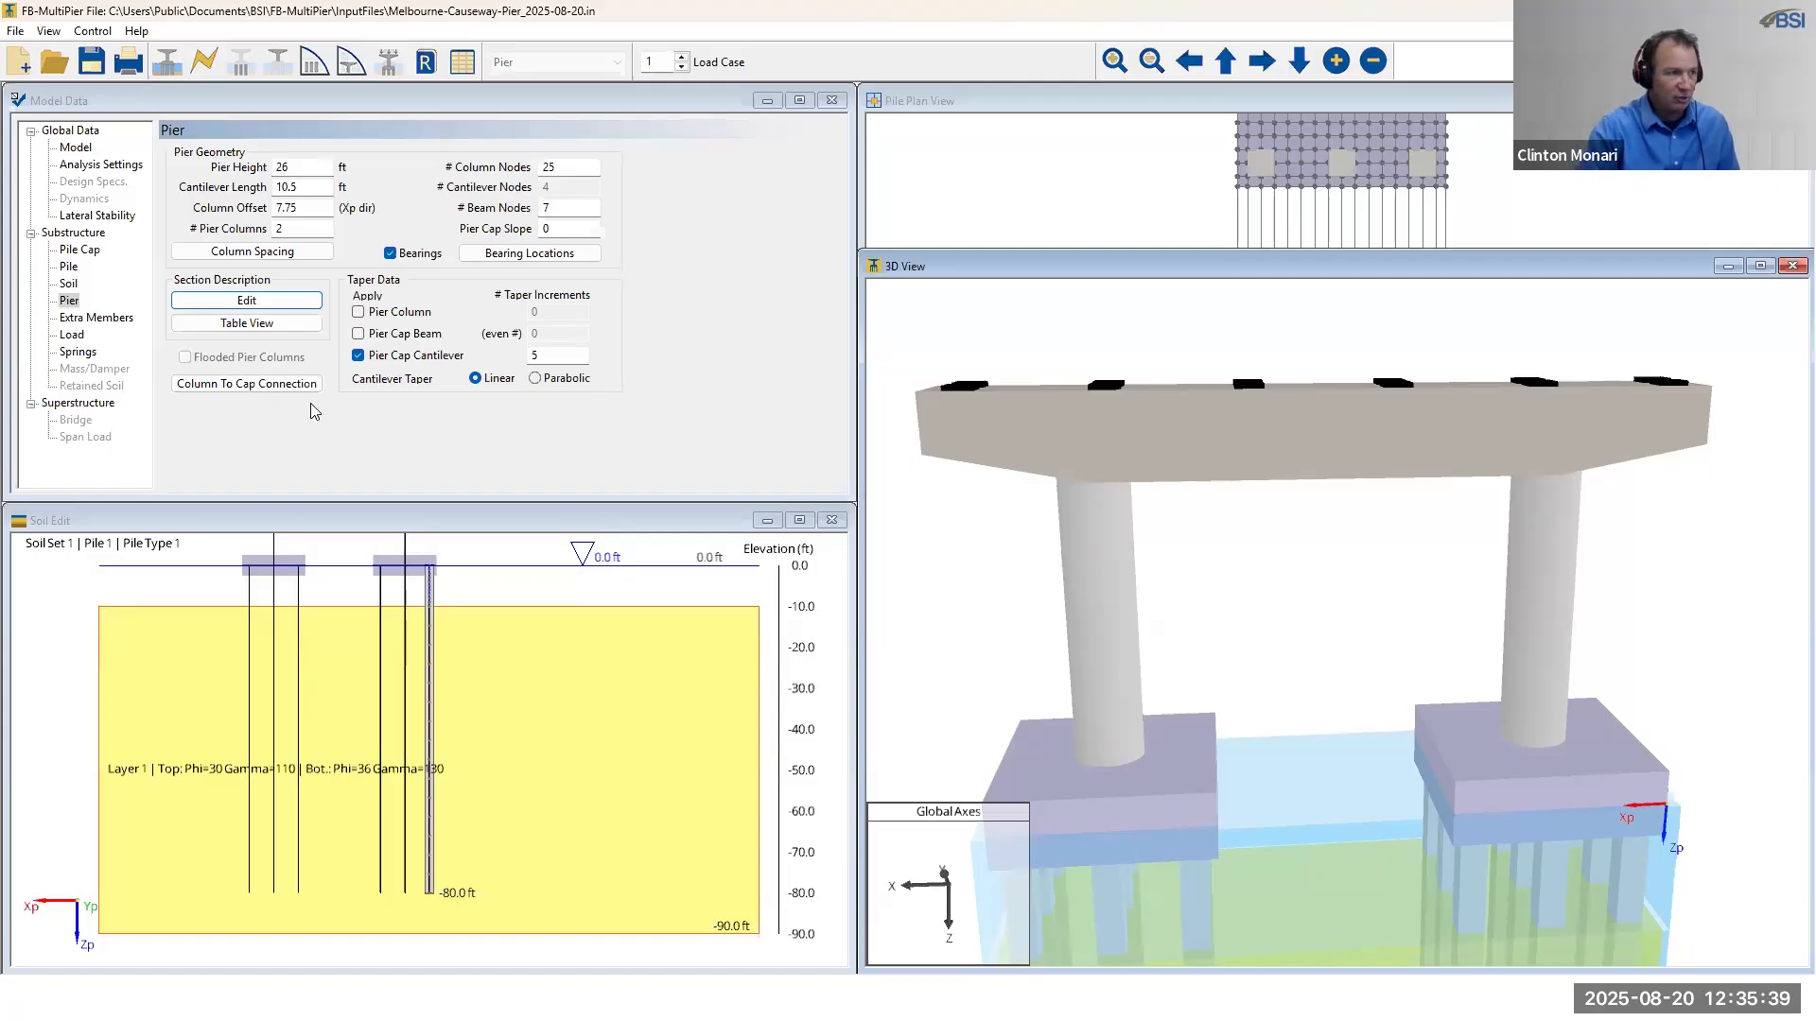
# - In the Extra Members properties, add a new extra member section and set its depth to 60 in
pyautogui.click(87, 320)
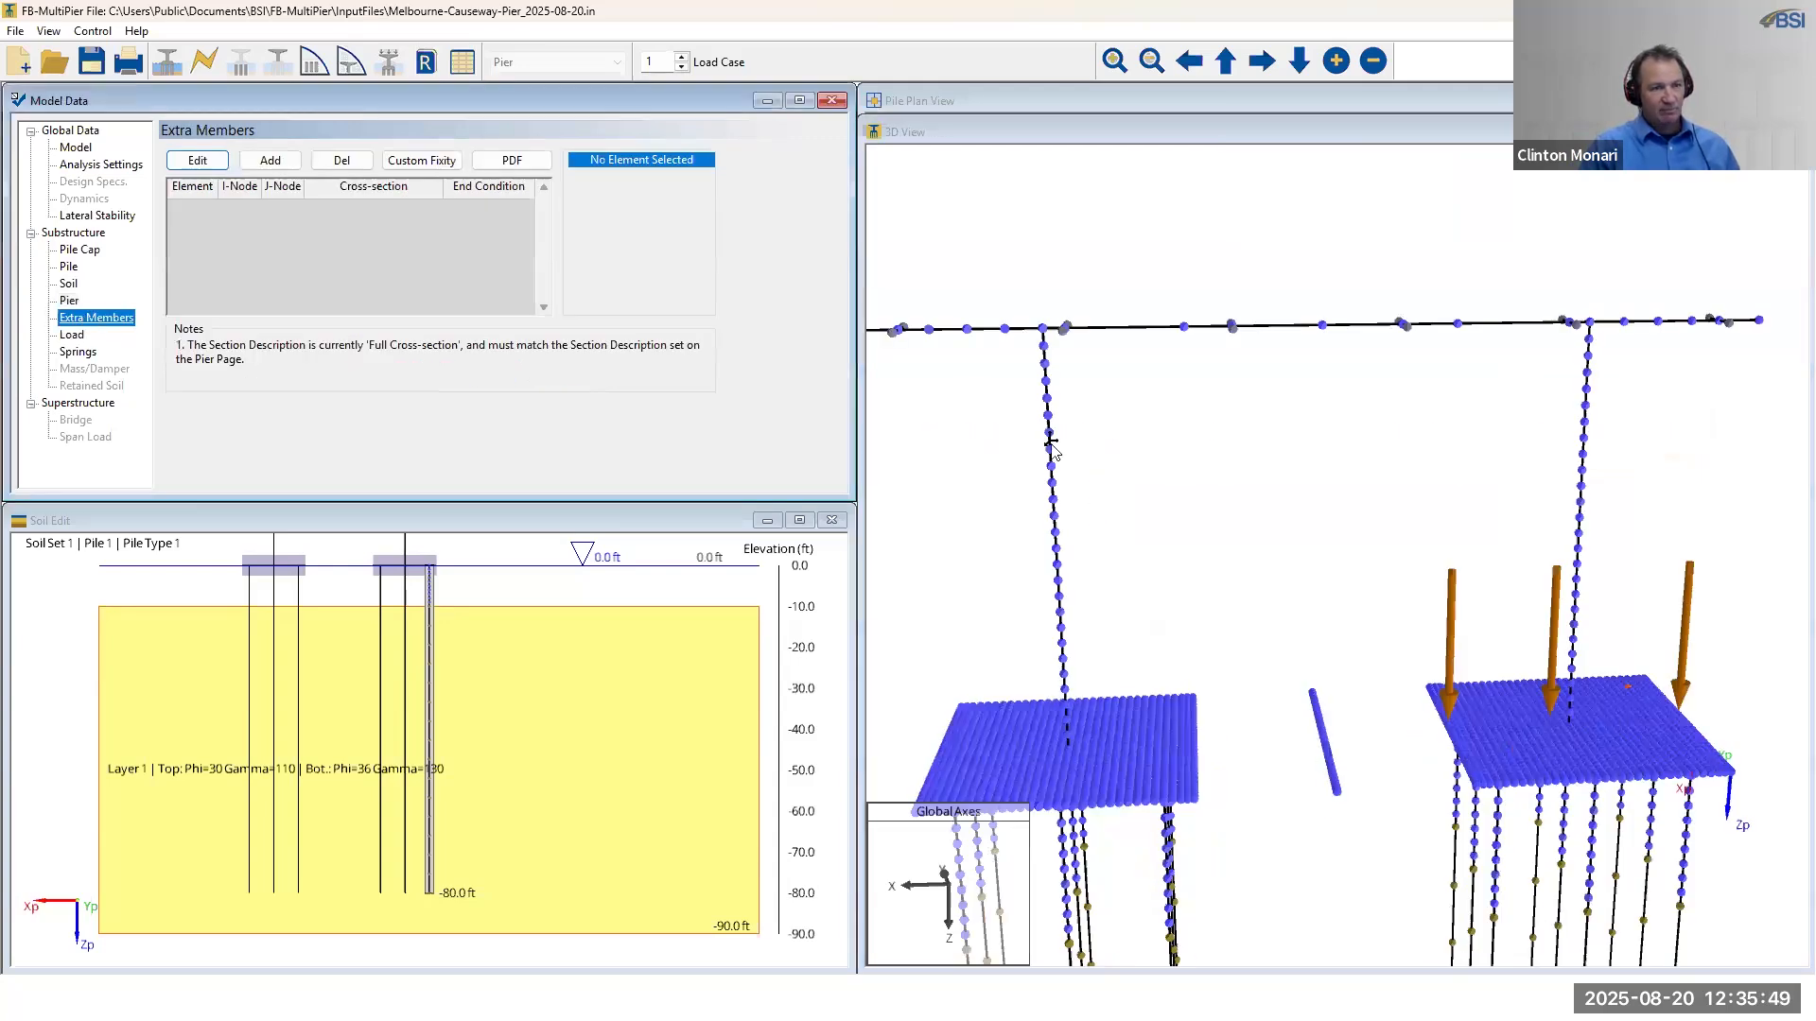
pyautogui.click(1123, 464)
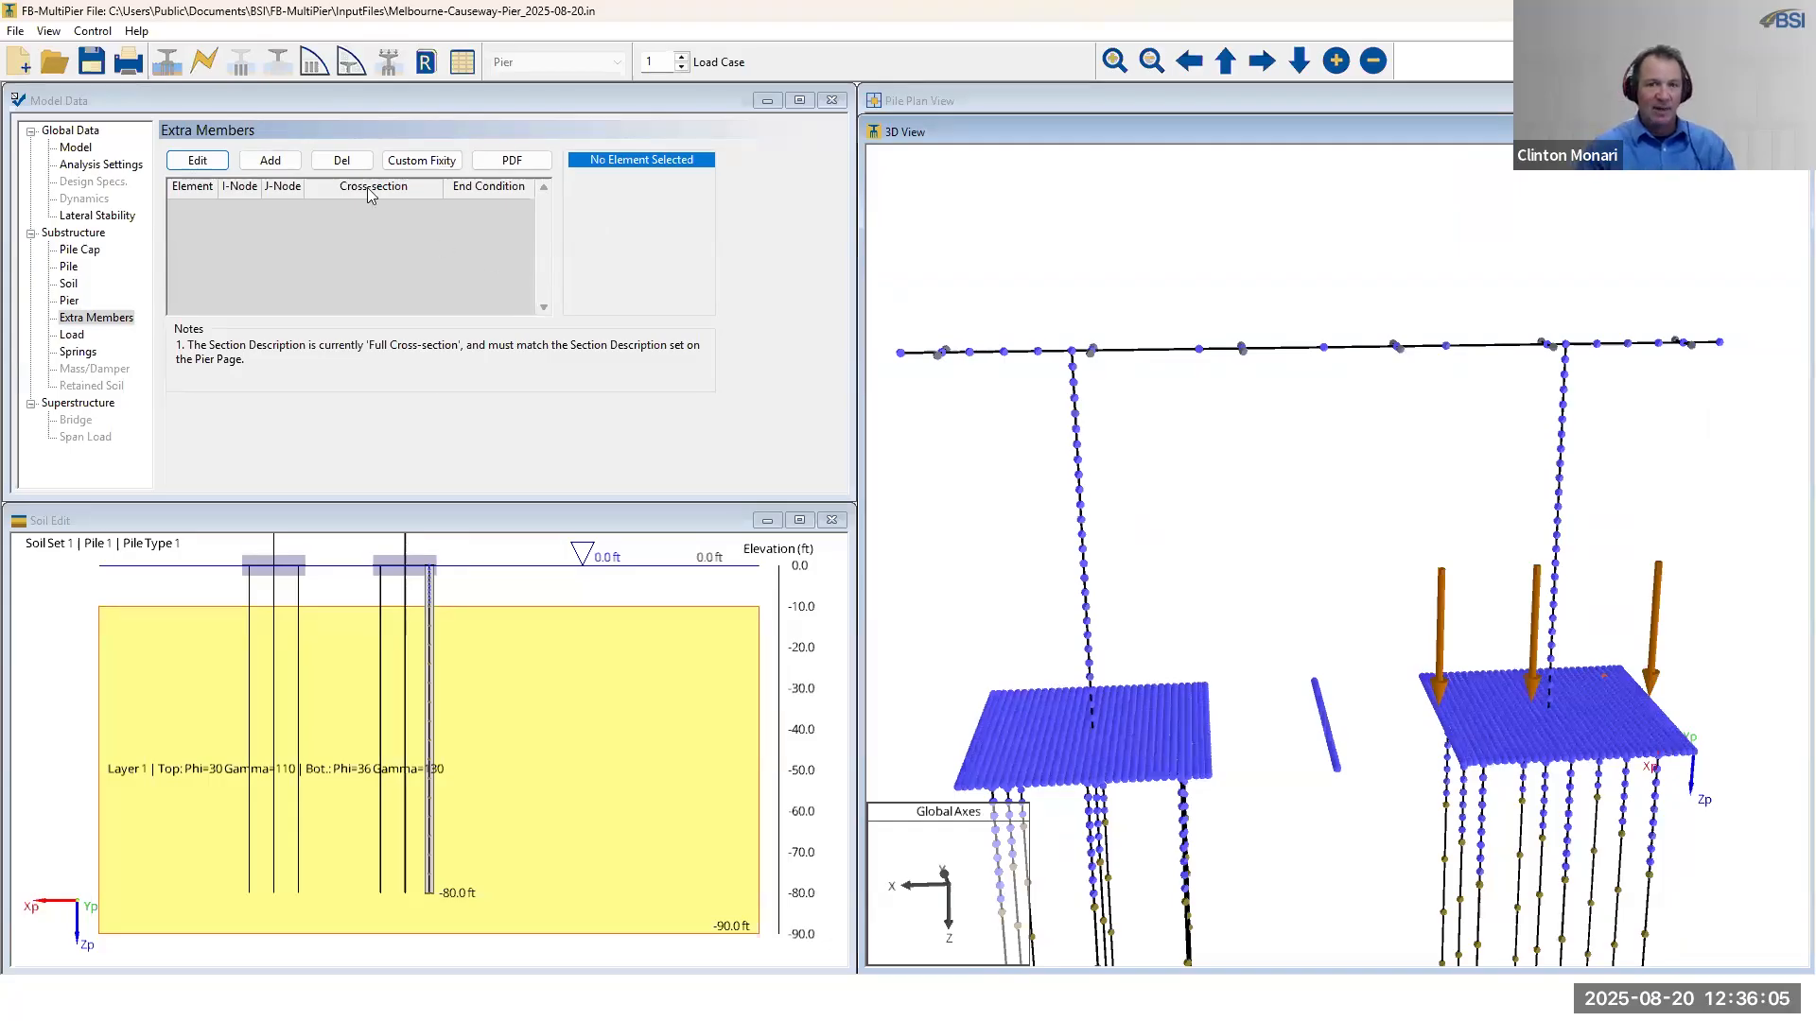
pyautogui.click(195, 162)
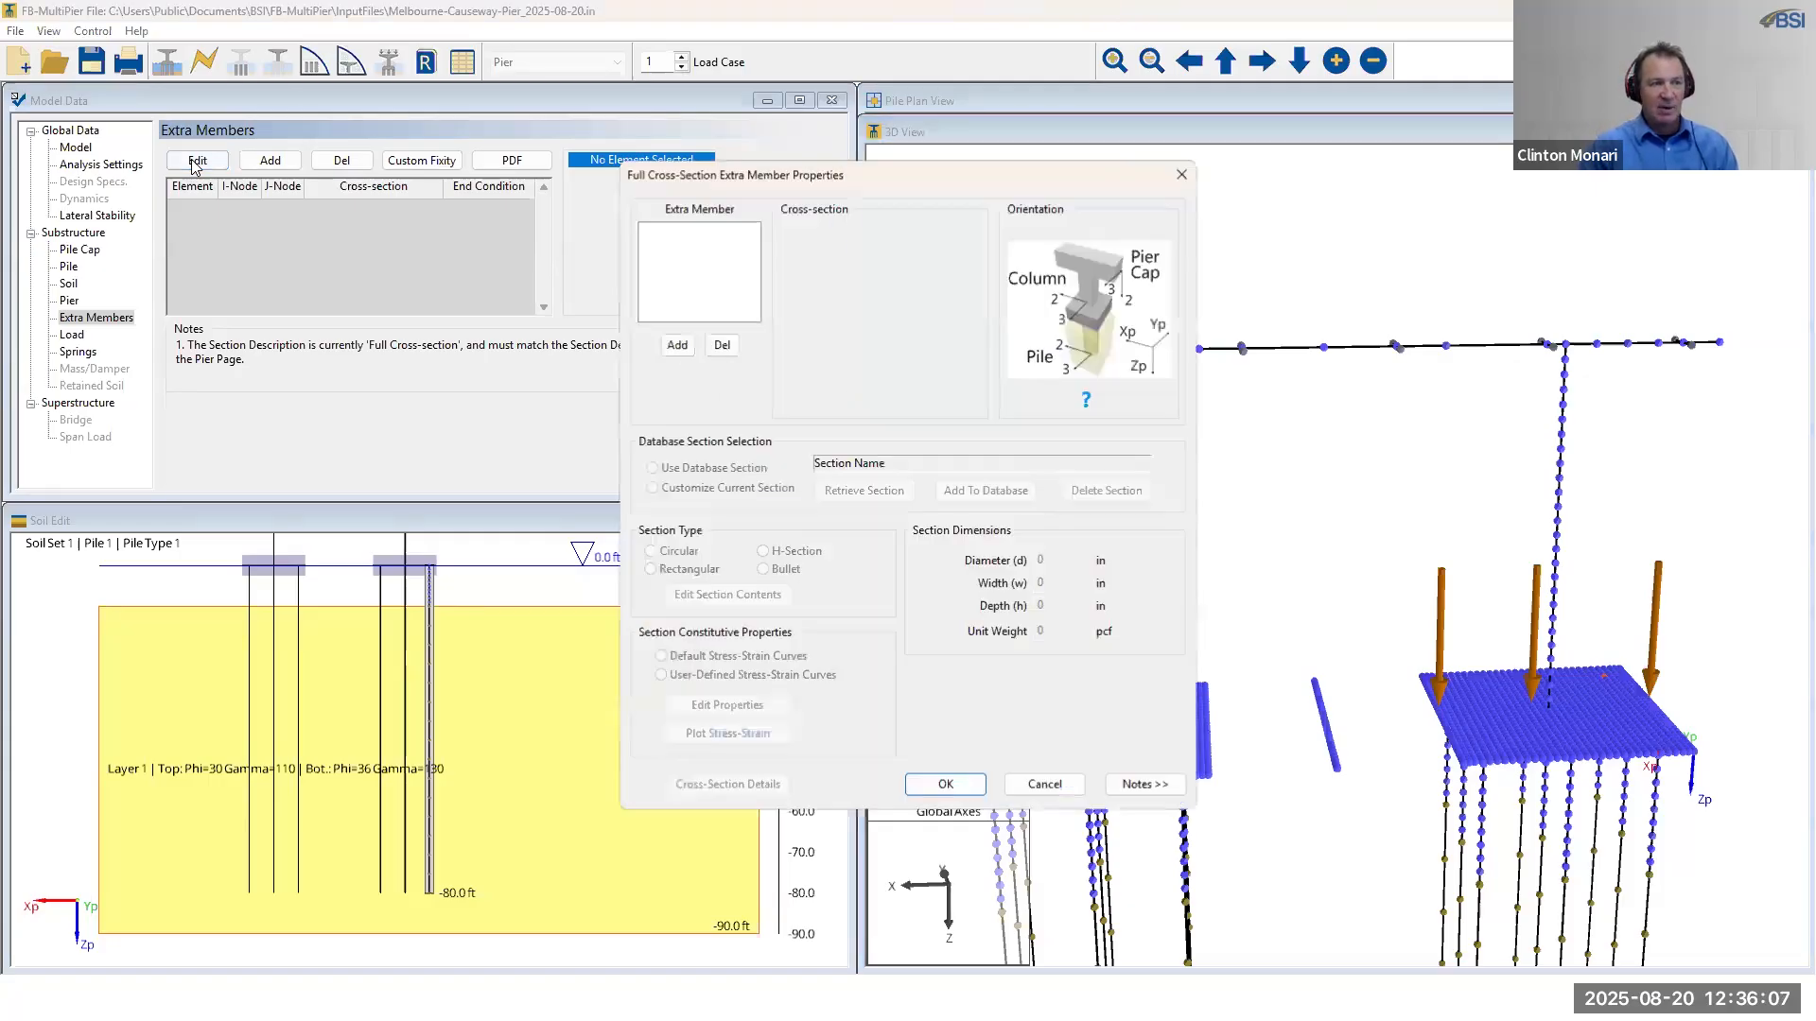
pyautogui.moveTo(840, 176); pyautogui.dragTo(519, 315)
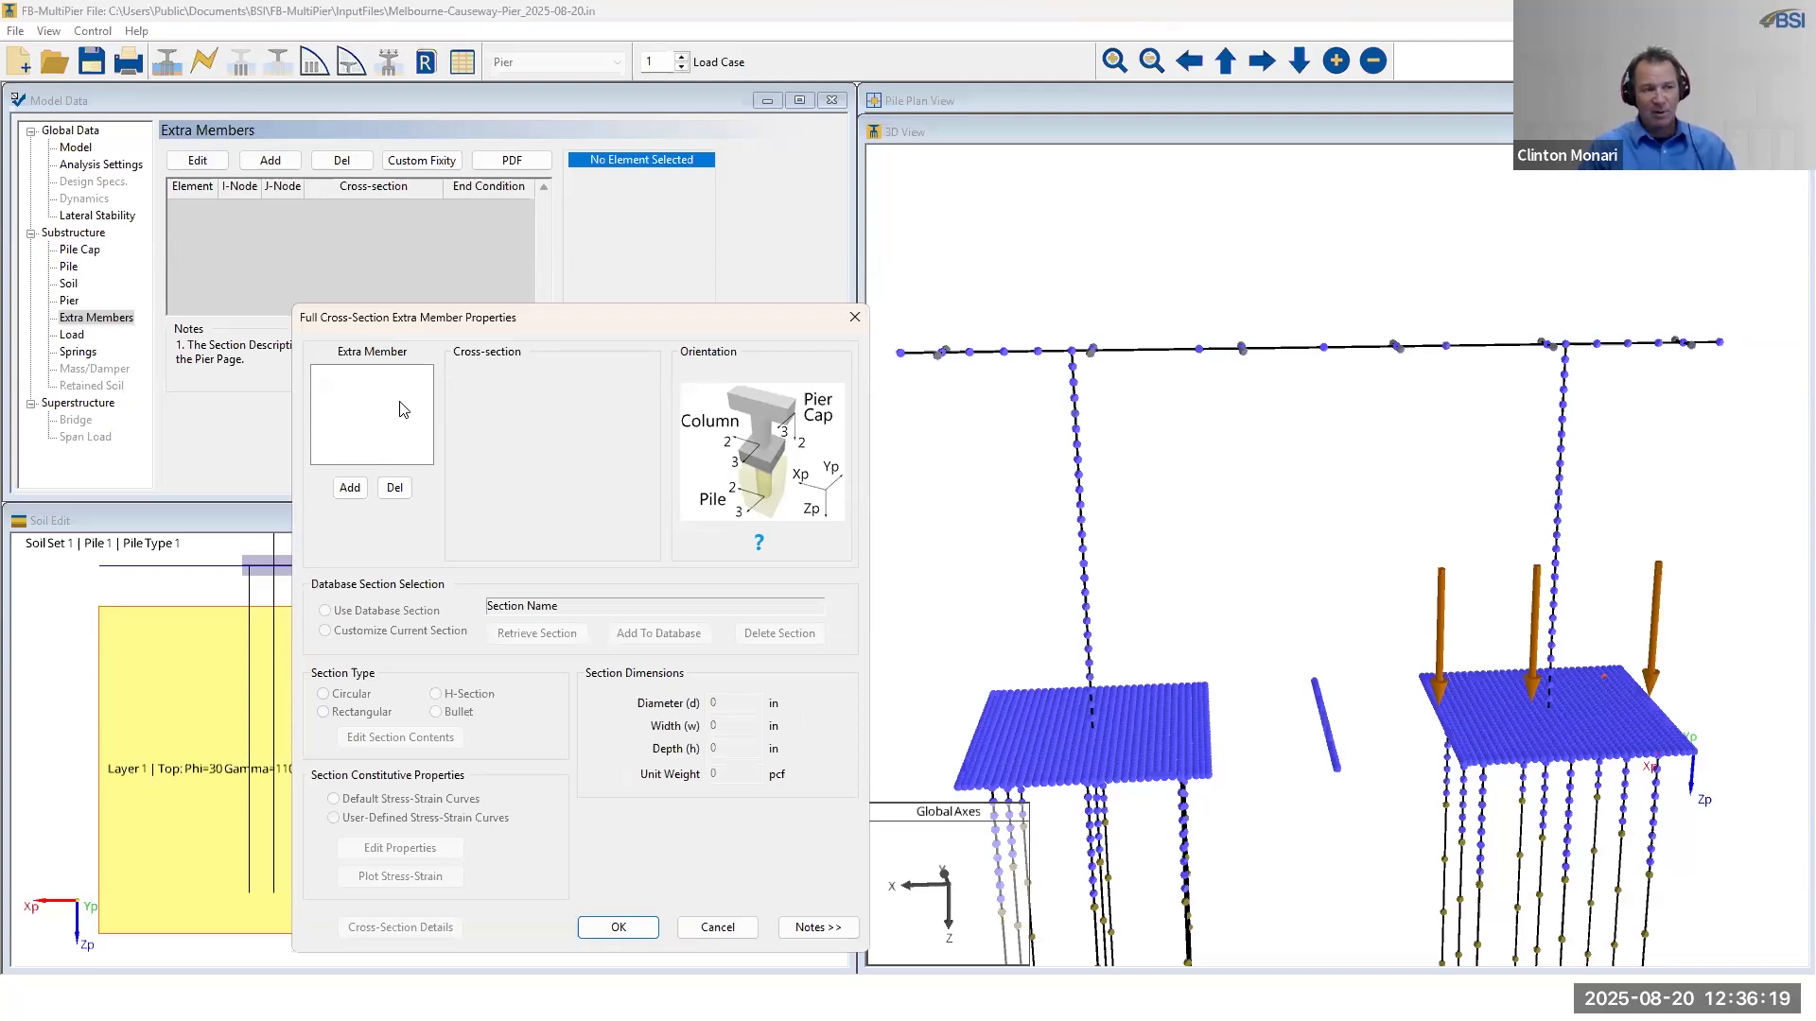
pyautogui.click(350, 487)
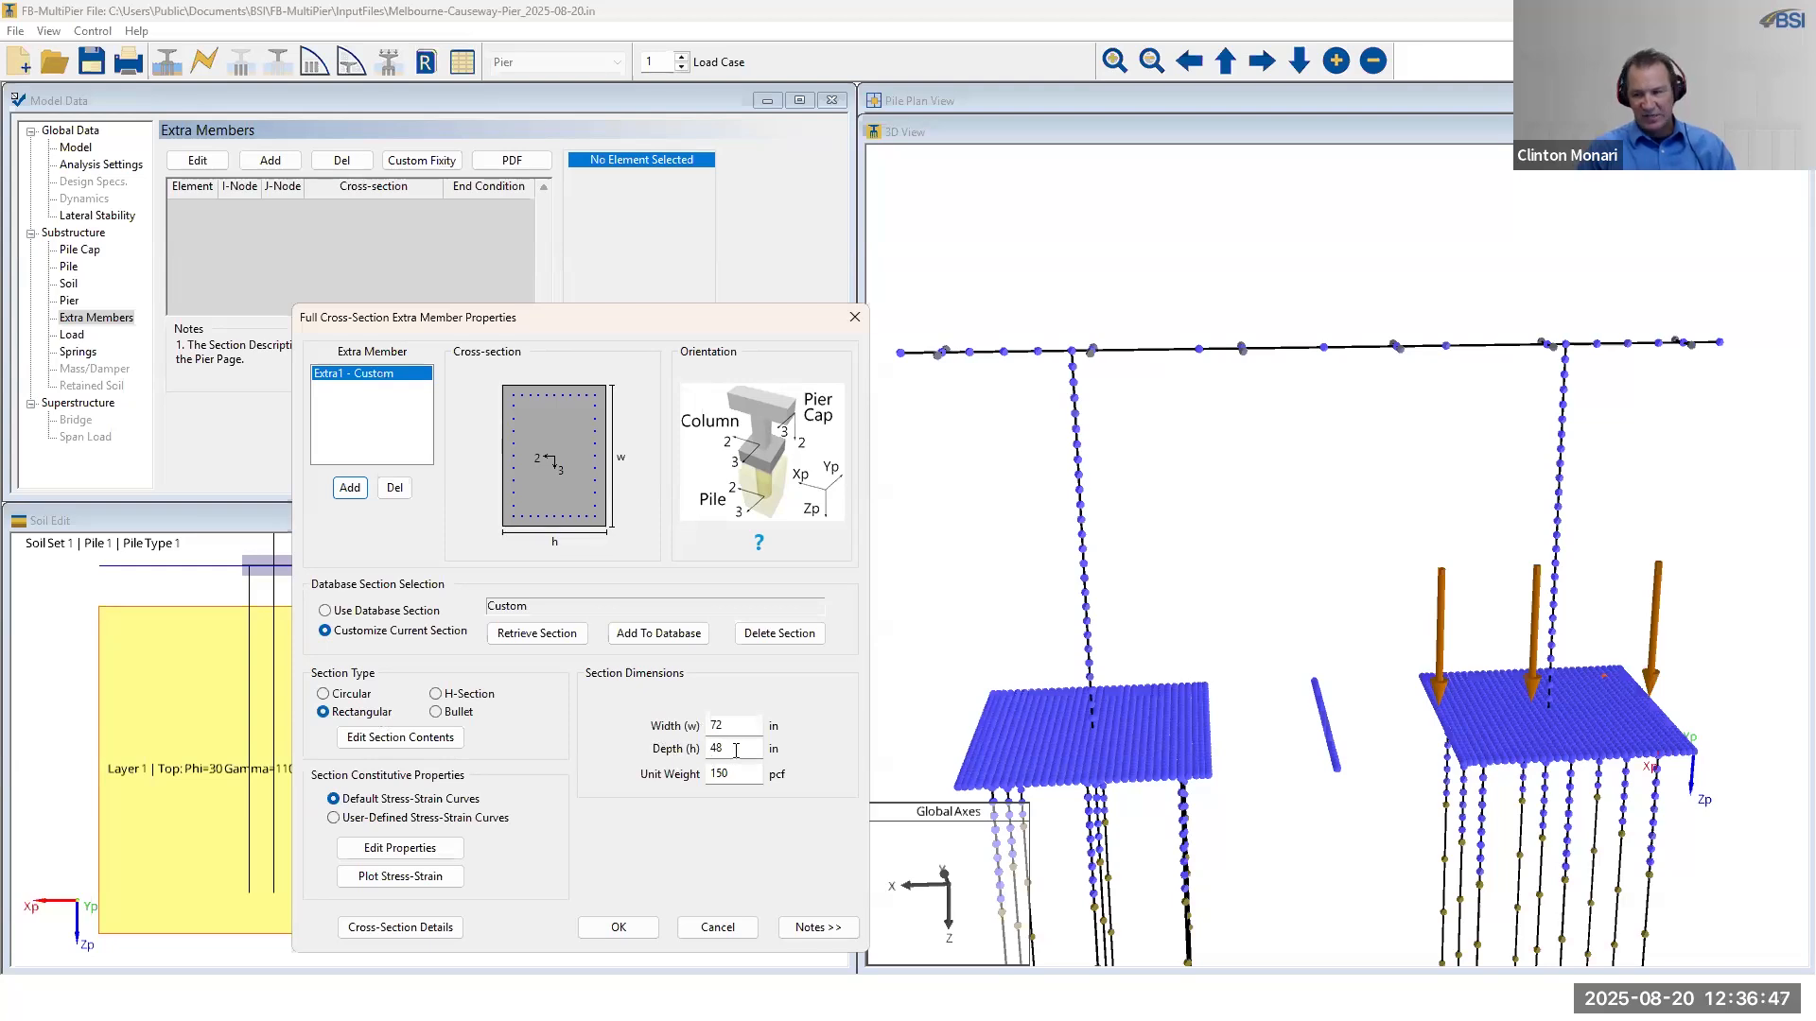
pyautogui.moveTo(739, 750); pyautogui.dragTo(676, 751)
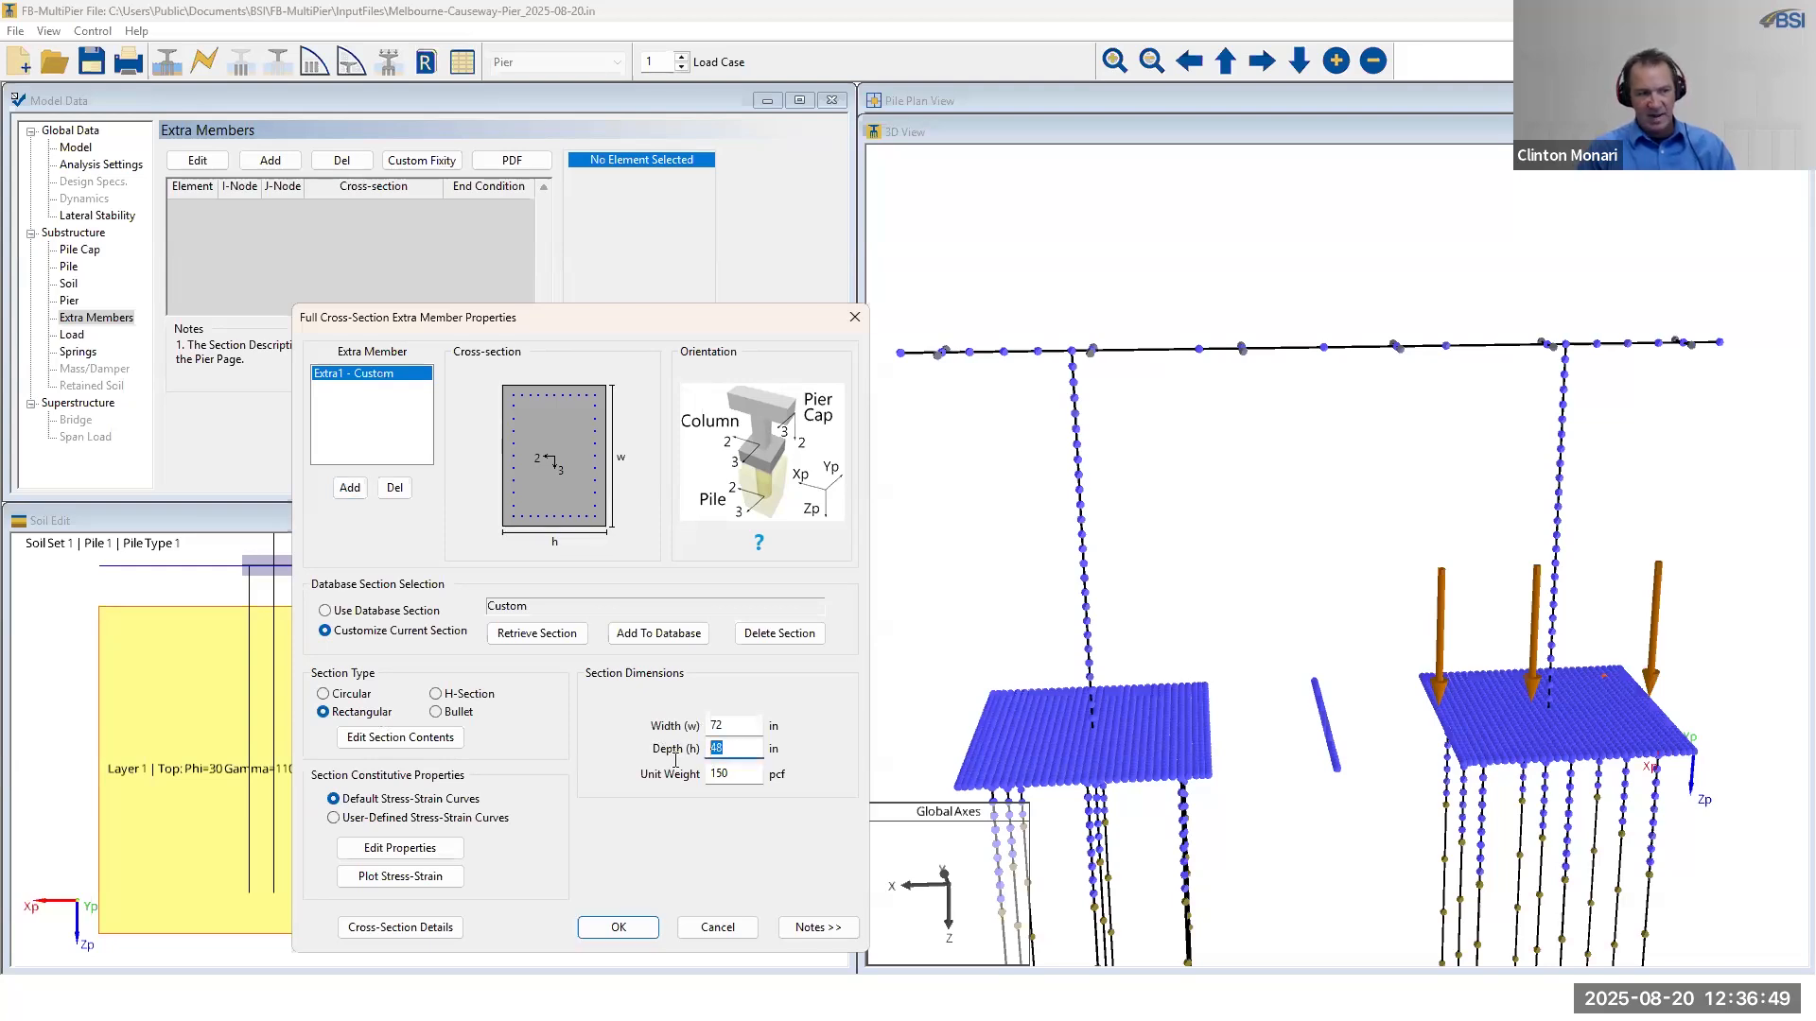
pyautogui.write('60')
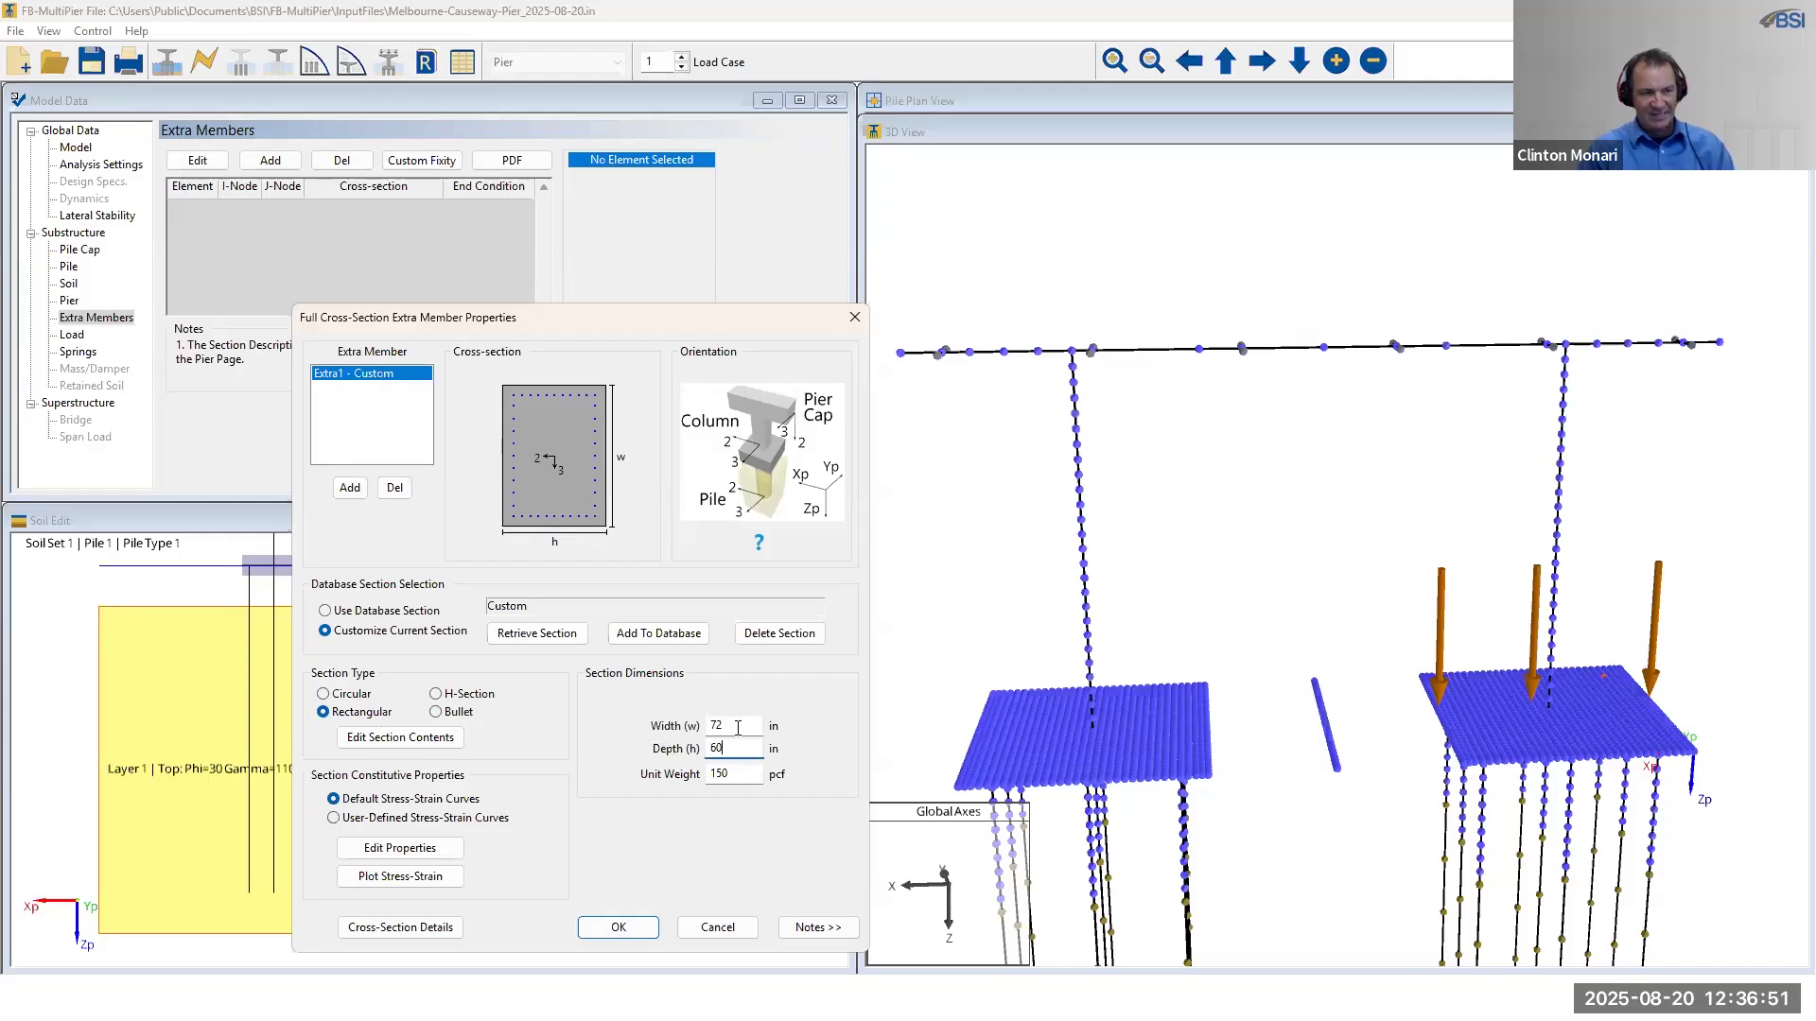
pyautogui.click(738, 727)
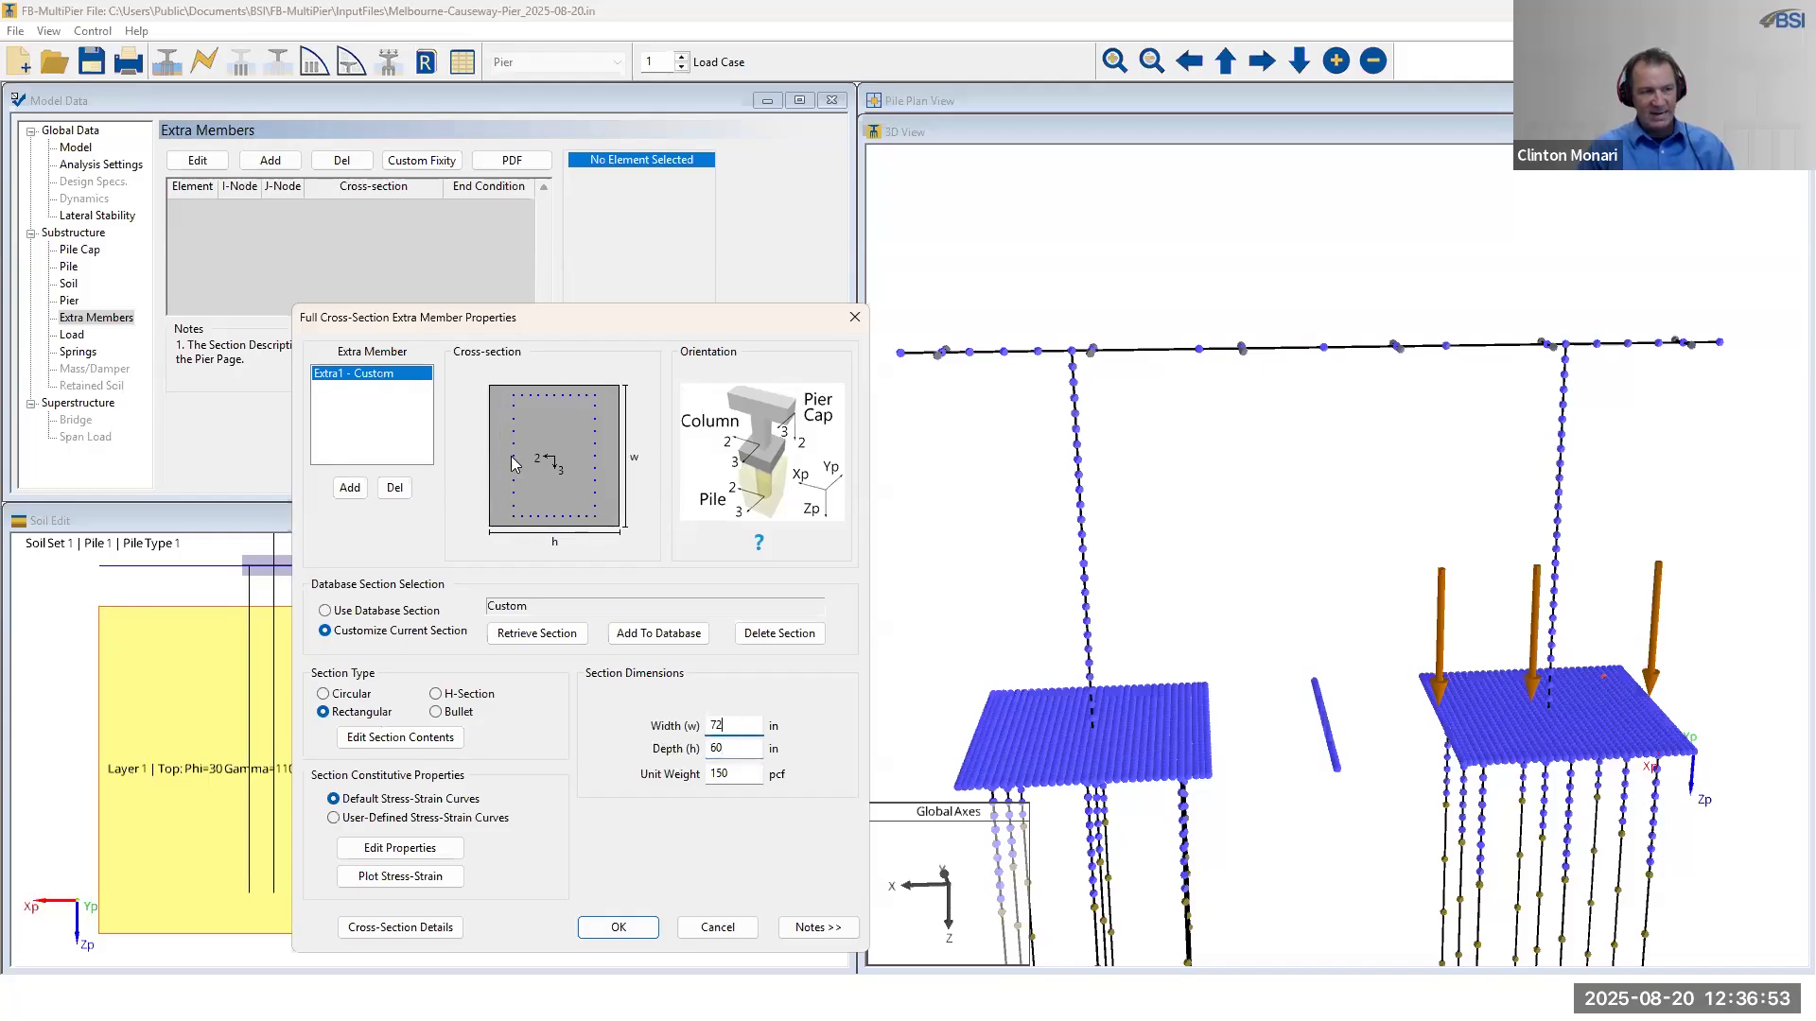
# - Edit the extra member's section contents, setting the cover thickness to 5 in in both the 2 and 3 directions
pyautogui.click(445, 746)
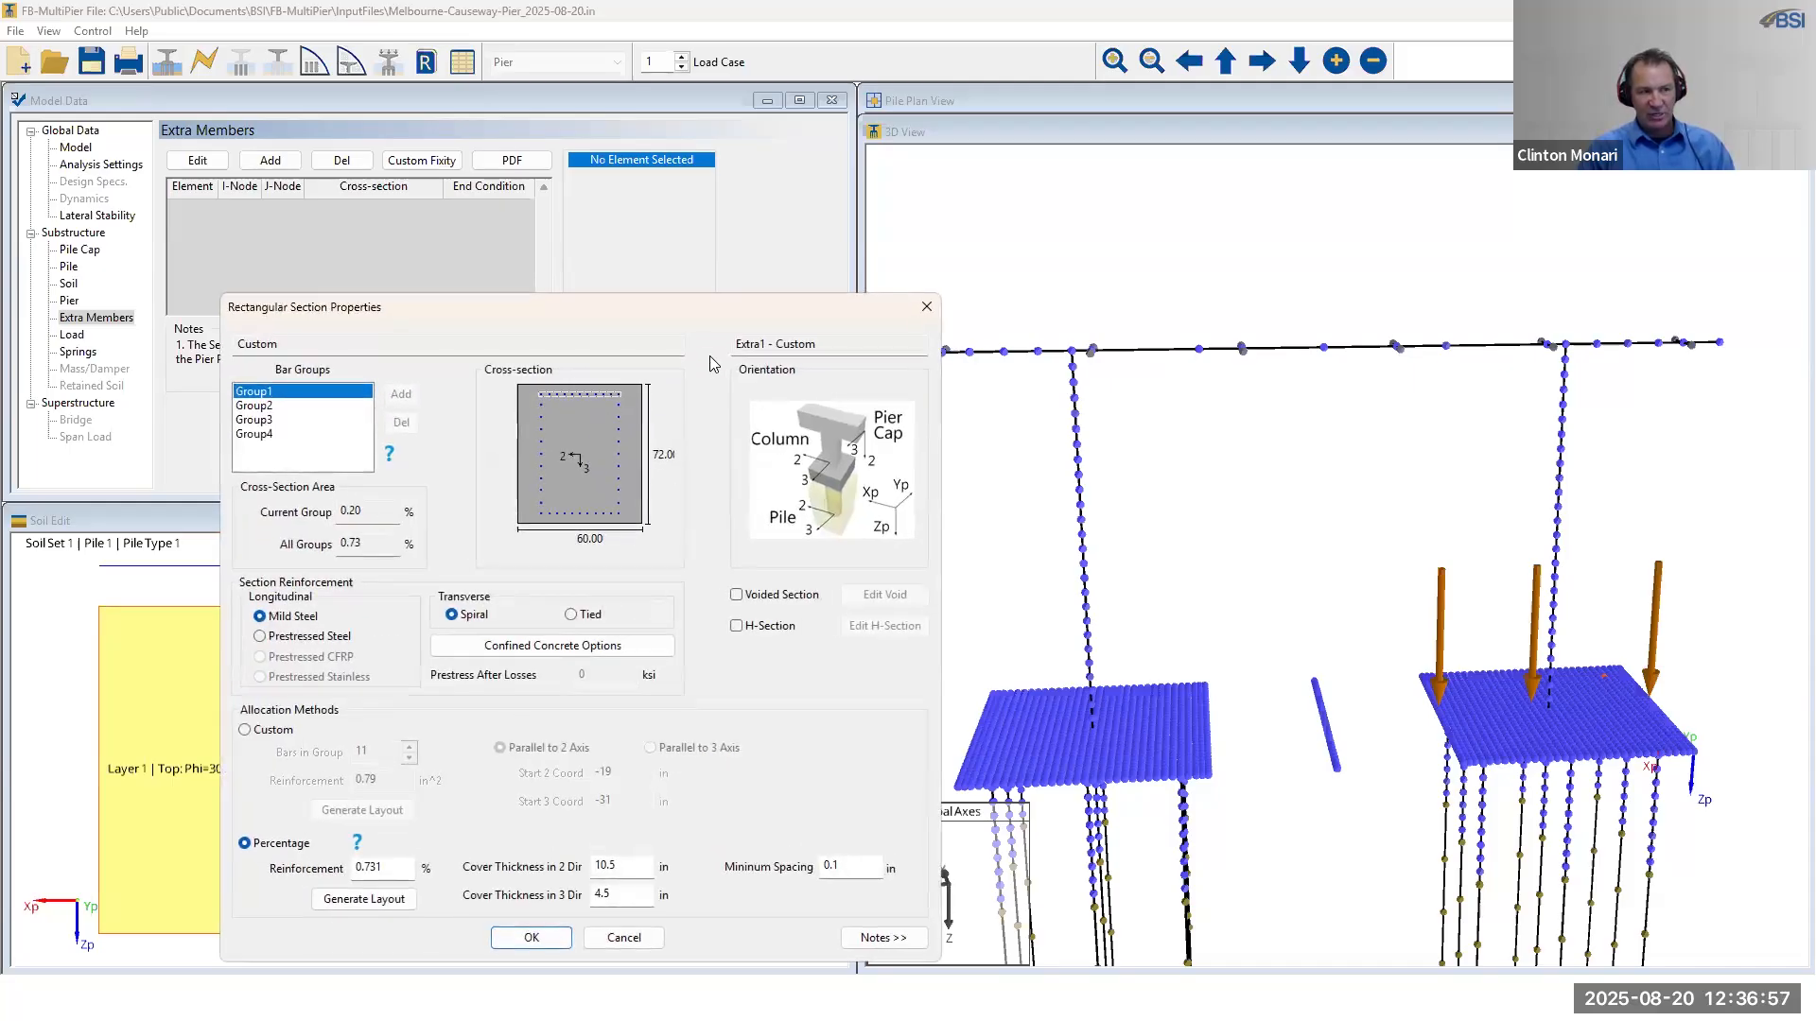
pyautogui.moveTo(719, 304); pyautogui.dragTo(710, 276)
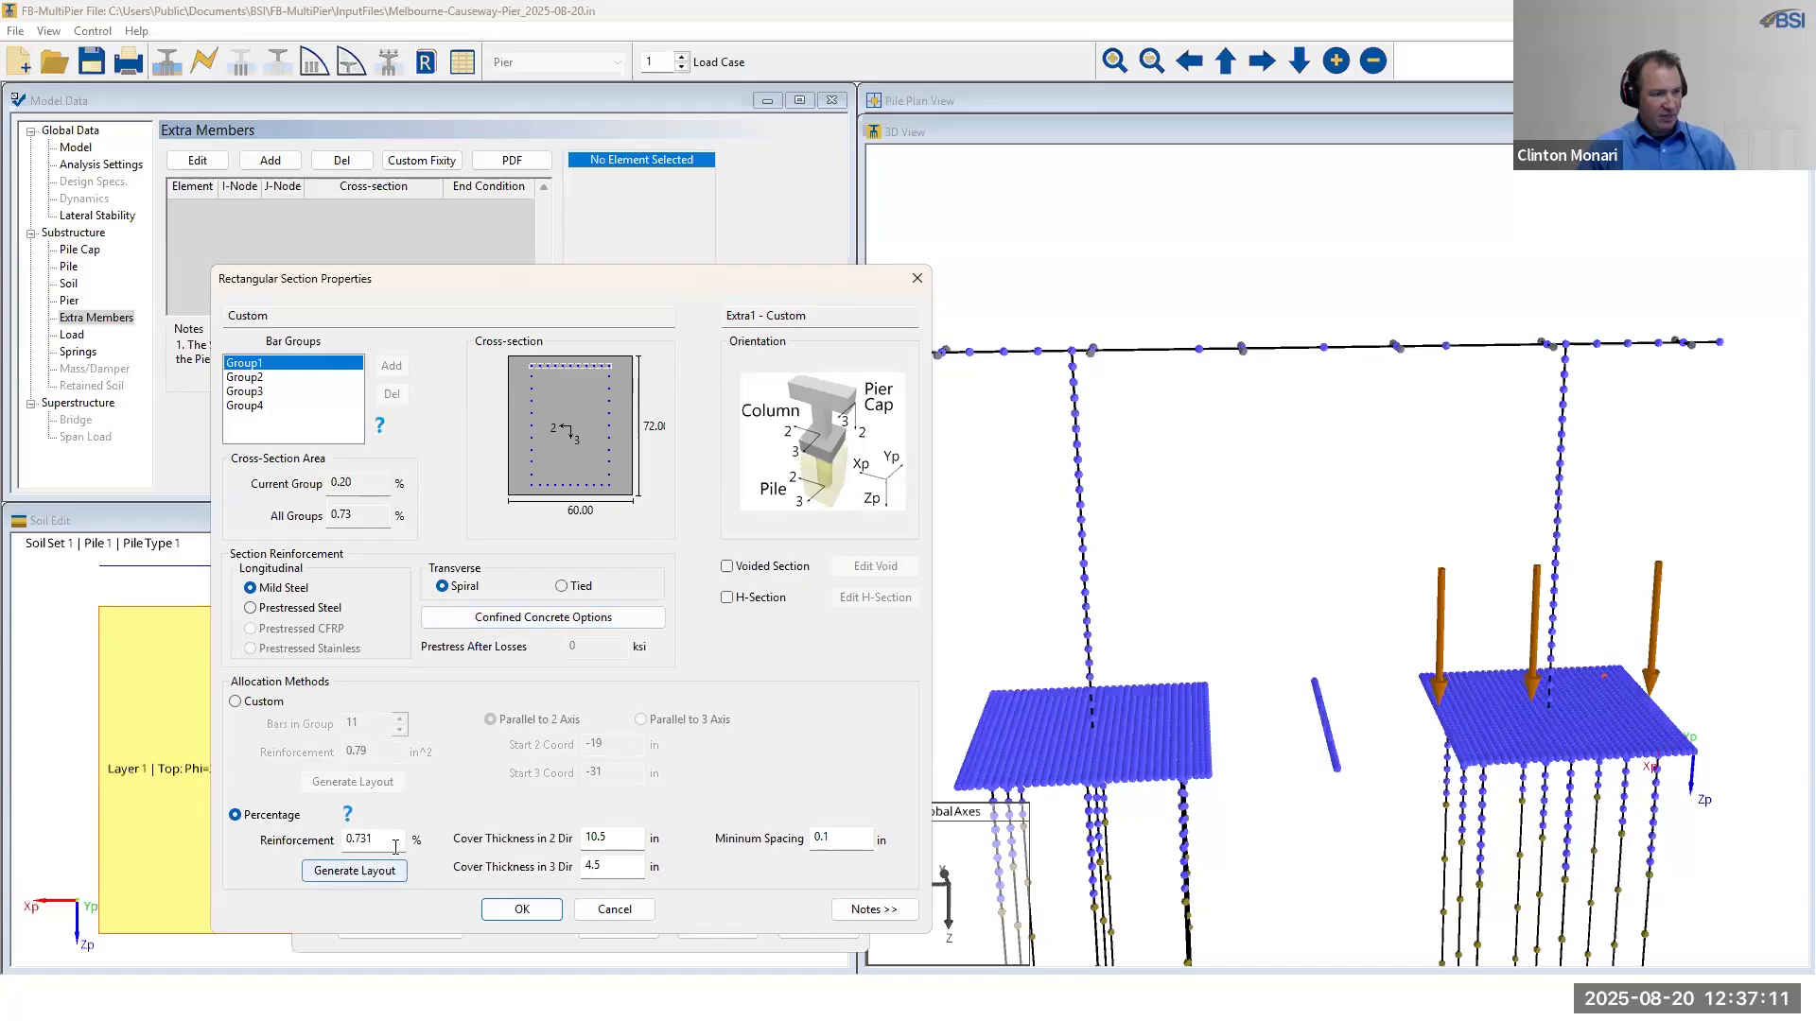
pyautogui.moveTo(624, 840); pyautogui.dragTo(567, 843)
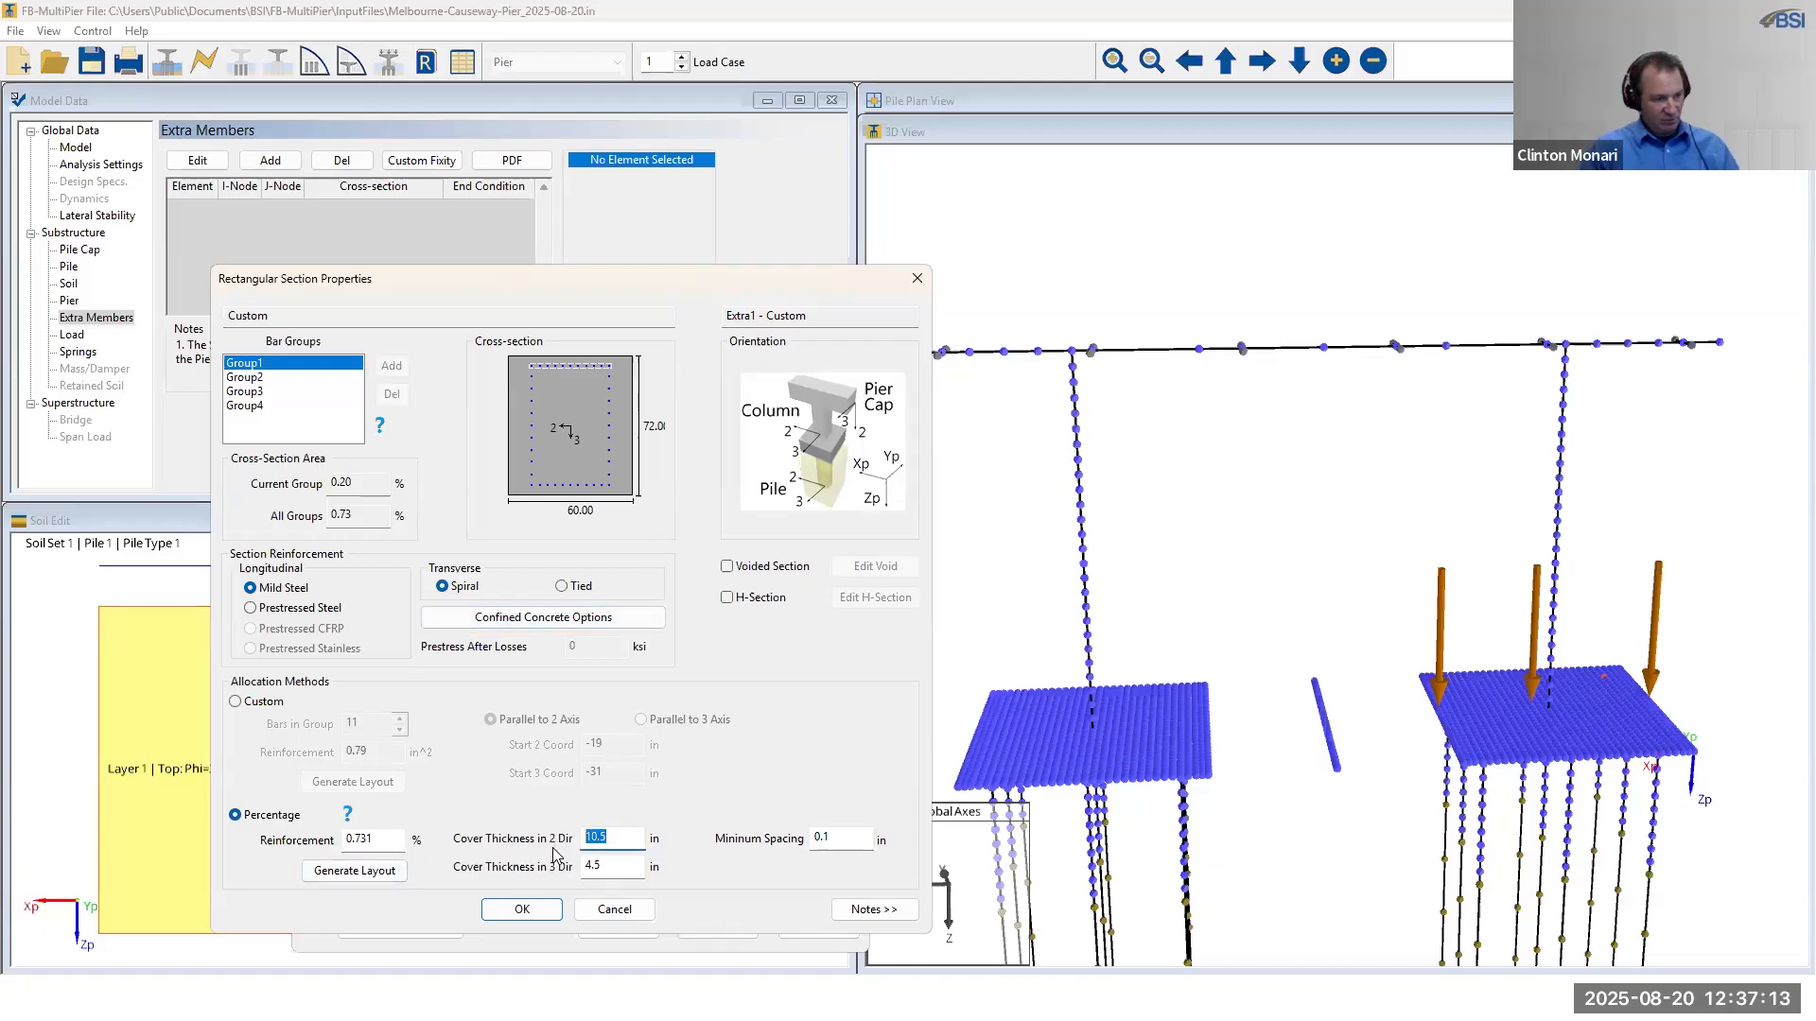
pyautogui.write('5')
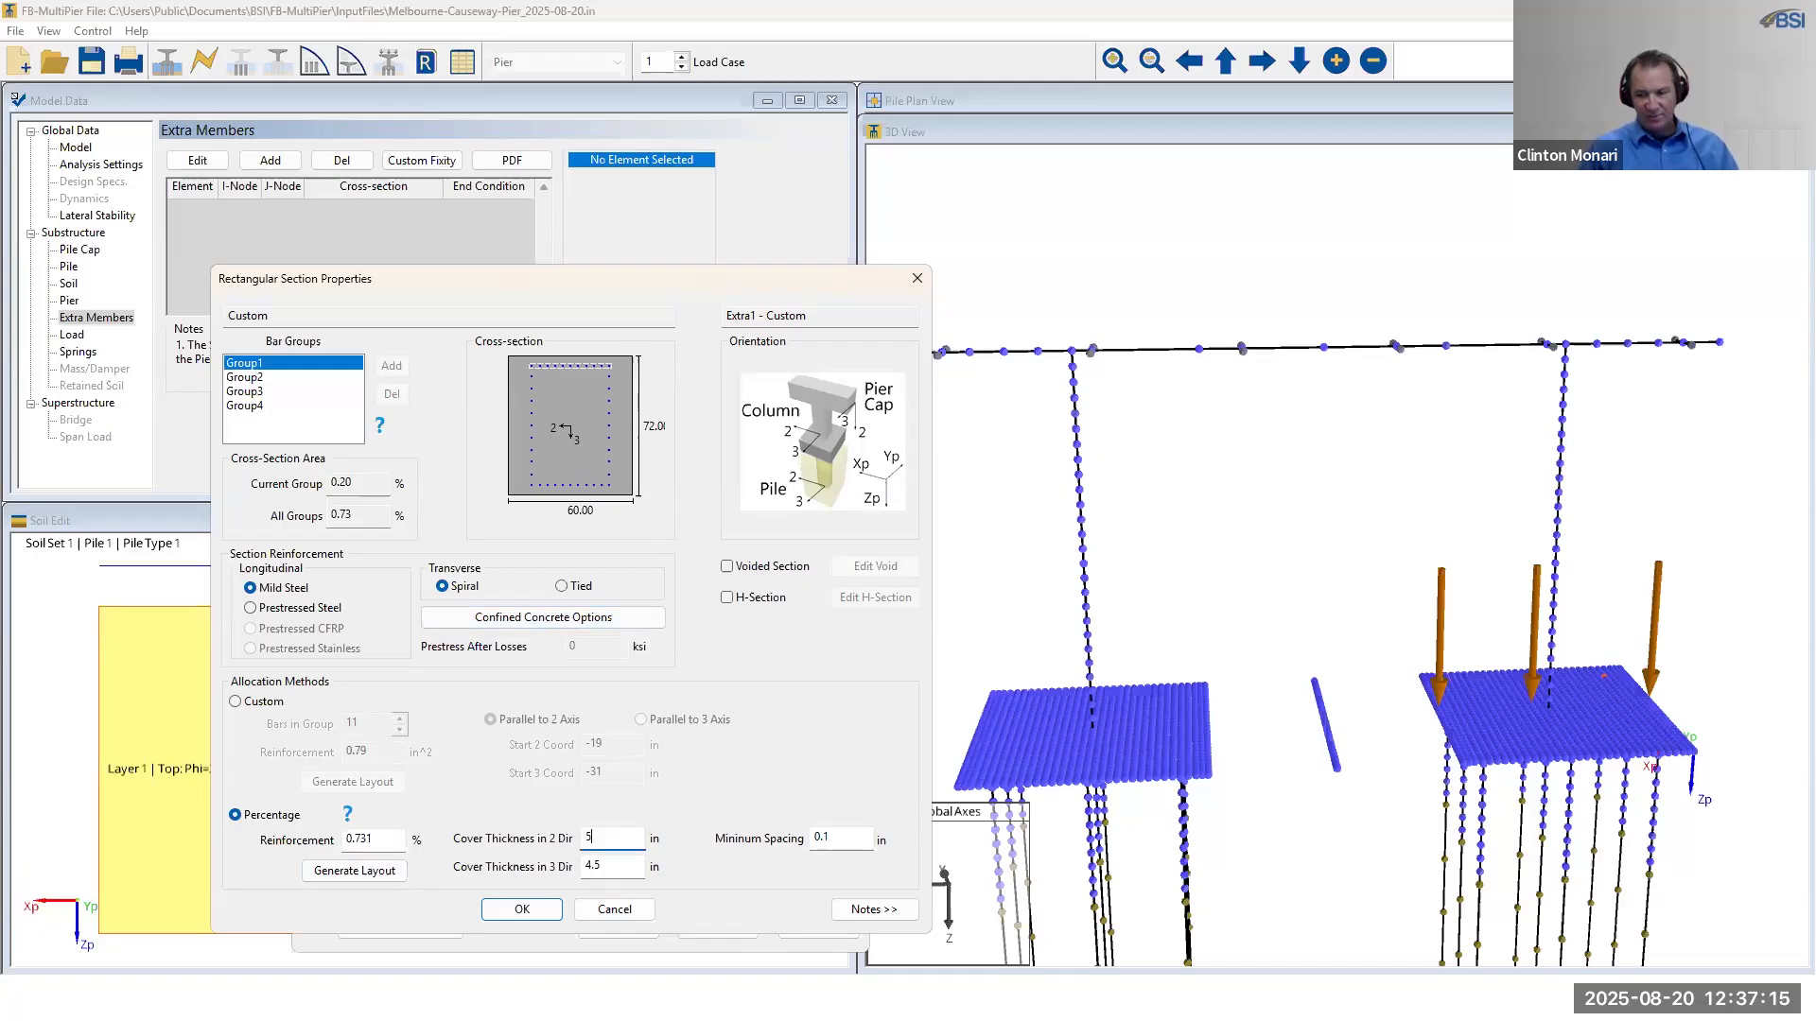
pyautogui.moveTo(620, 867); pyautogui.dragTo(568, 866)
pyautogui.write('5')
pyautogui.click(839, 838)
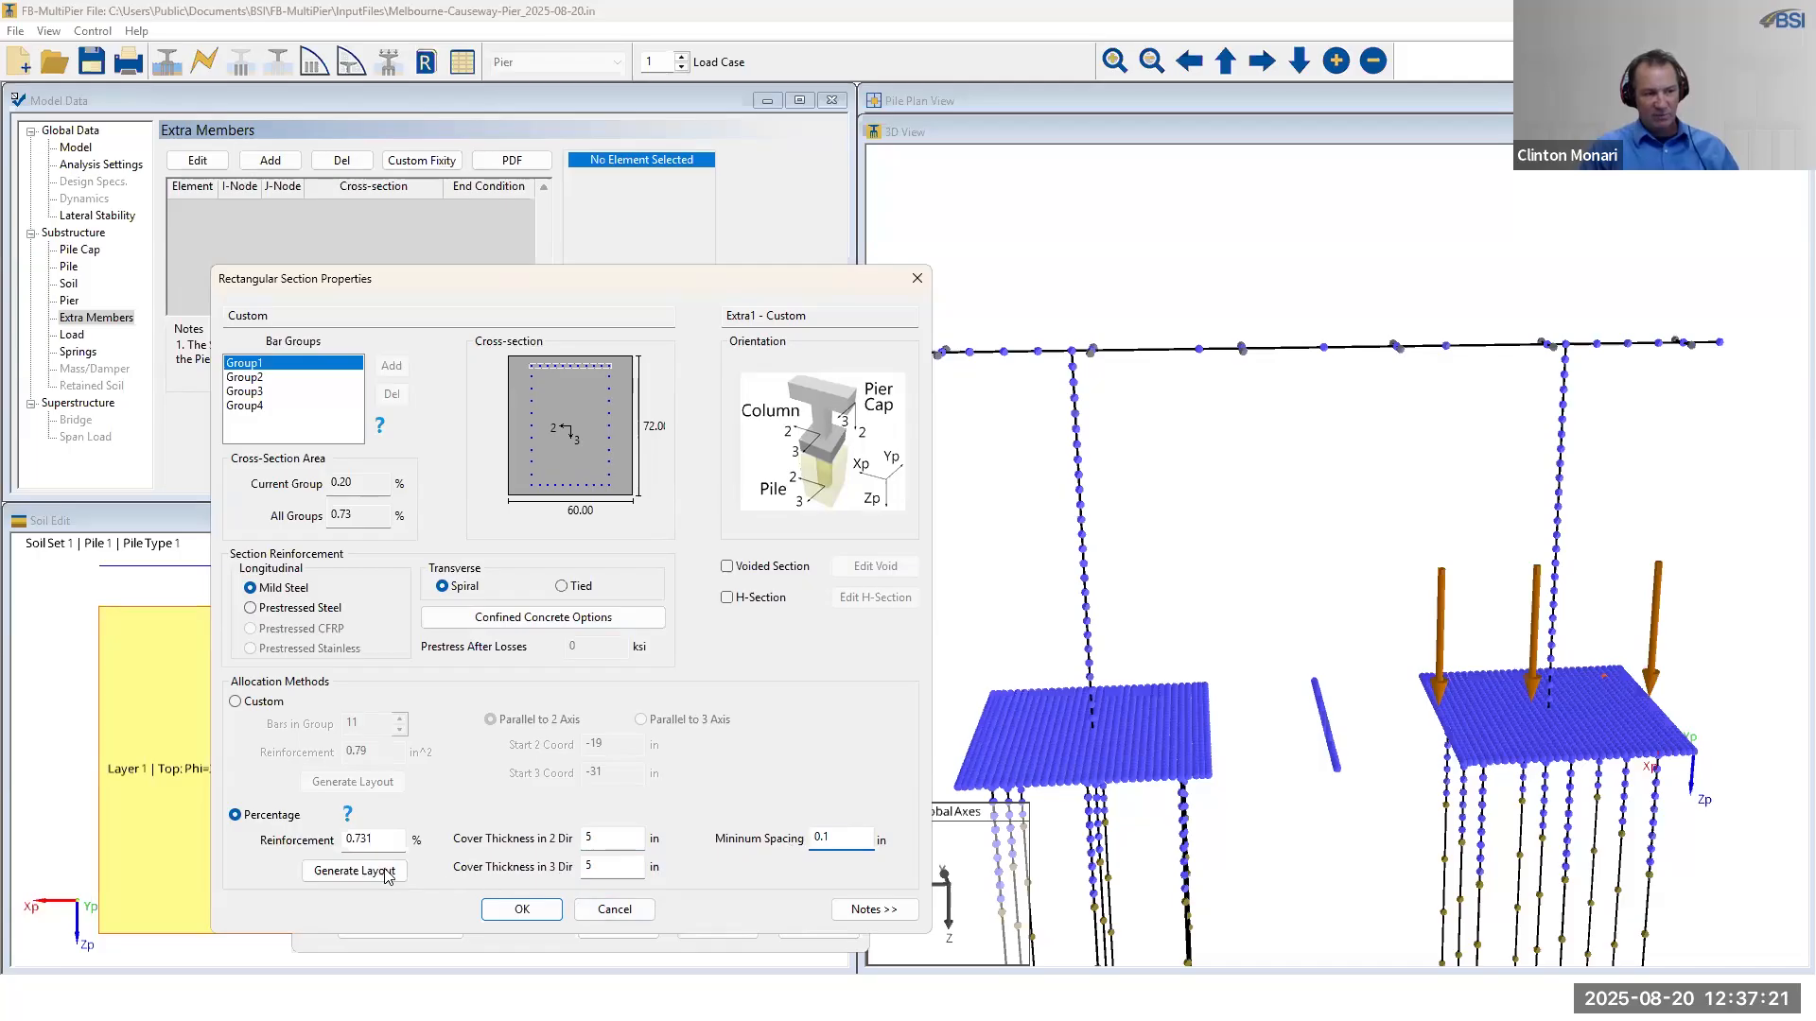
# - Generate the percentage-based reinforcement layout with 40 #8 bars, and accept the section and extra member properties
pyautogui.click(355, 870)
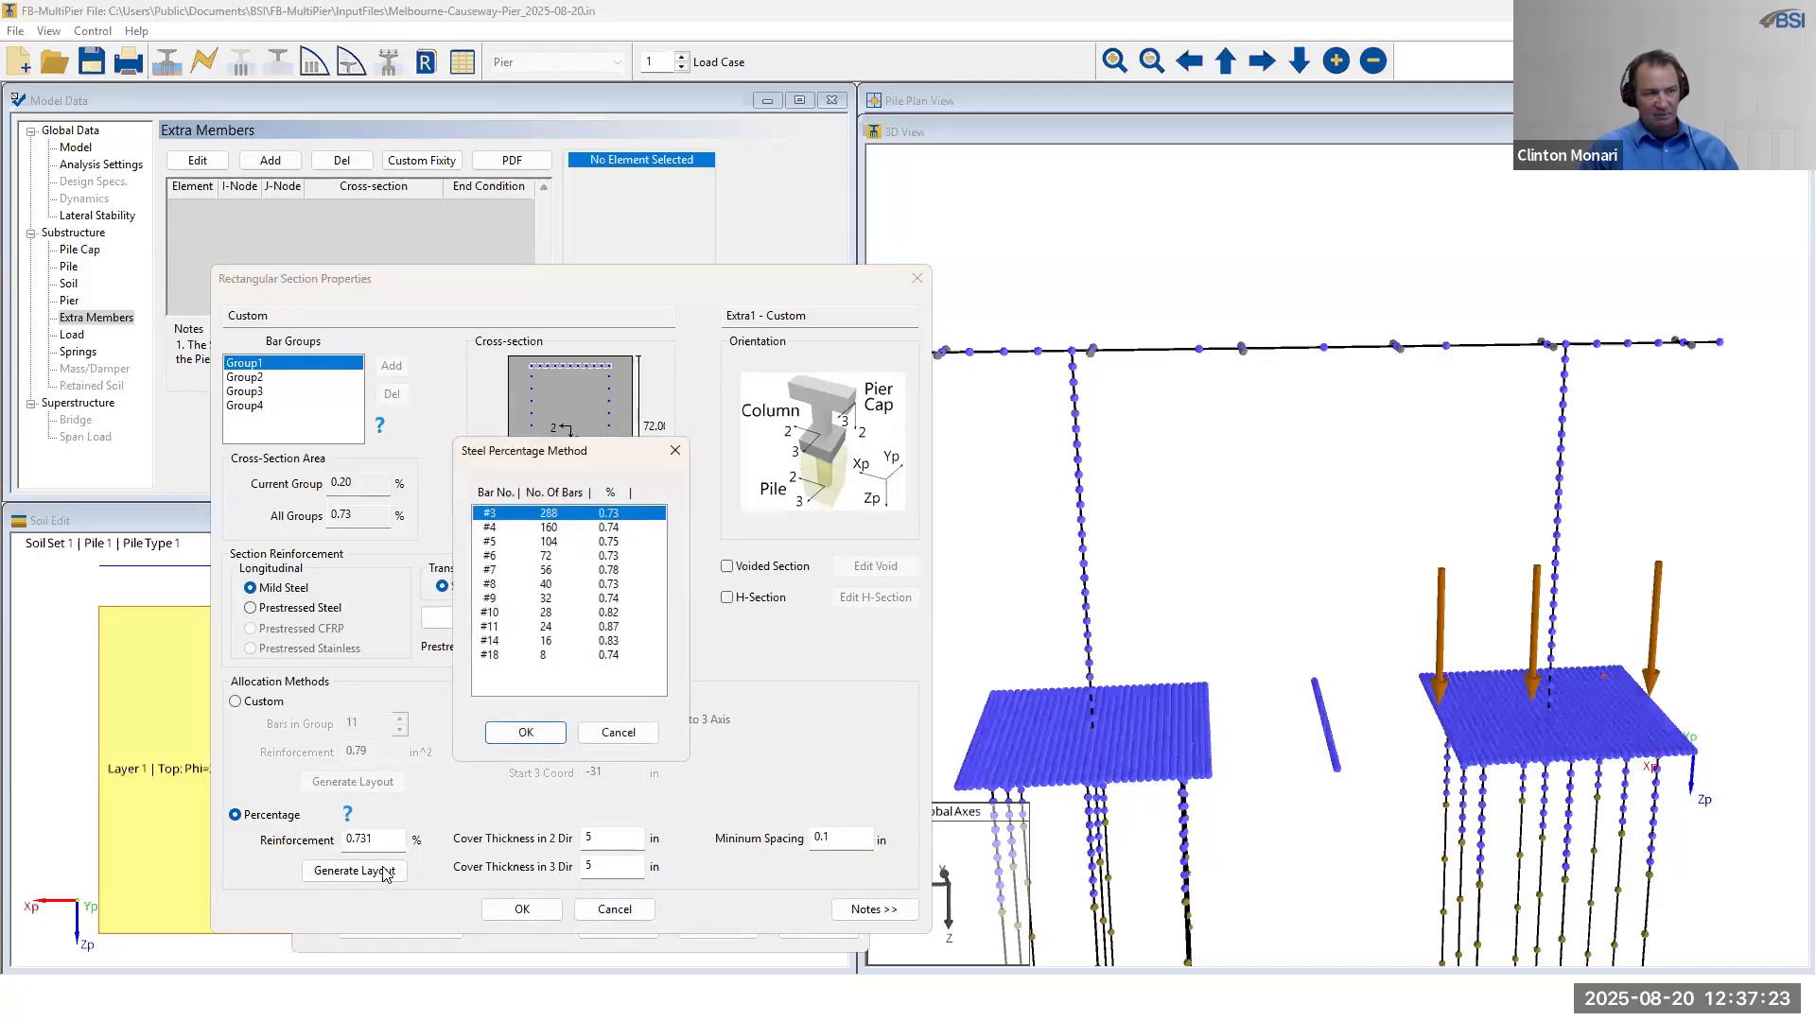
pyautogui.click(500, 586)
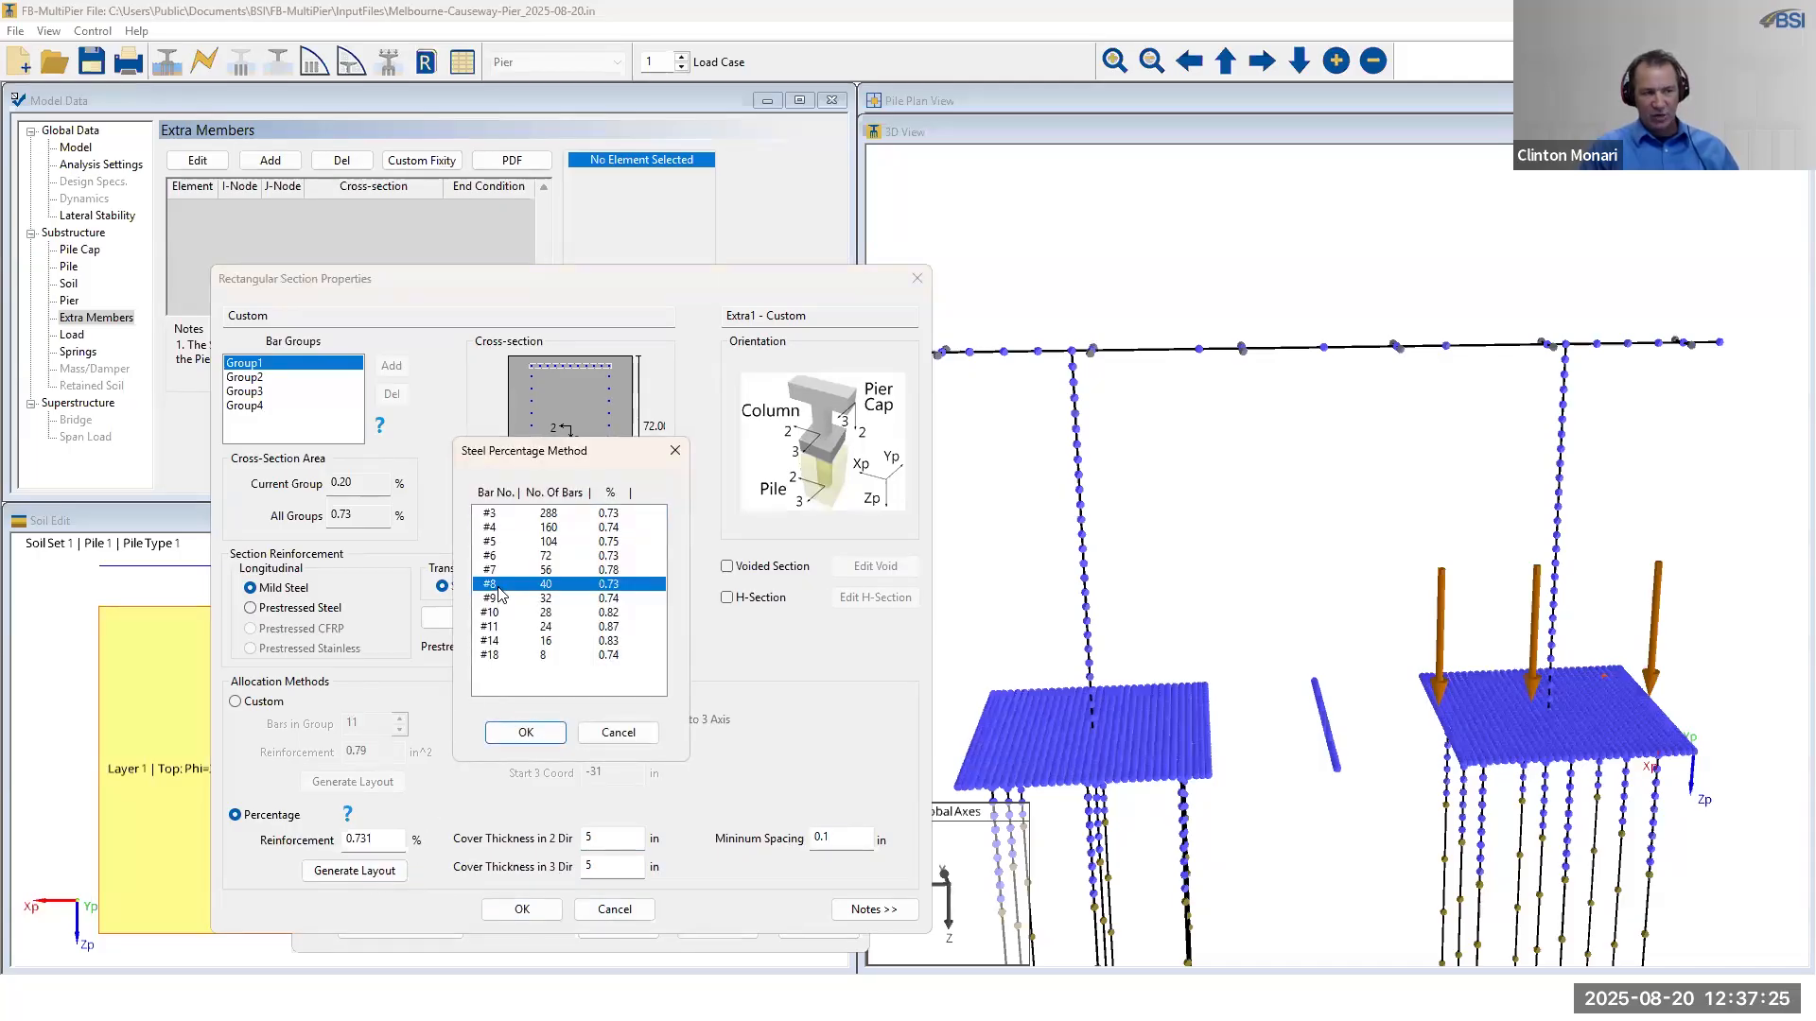
pyautogui.click(523, 733)
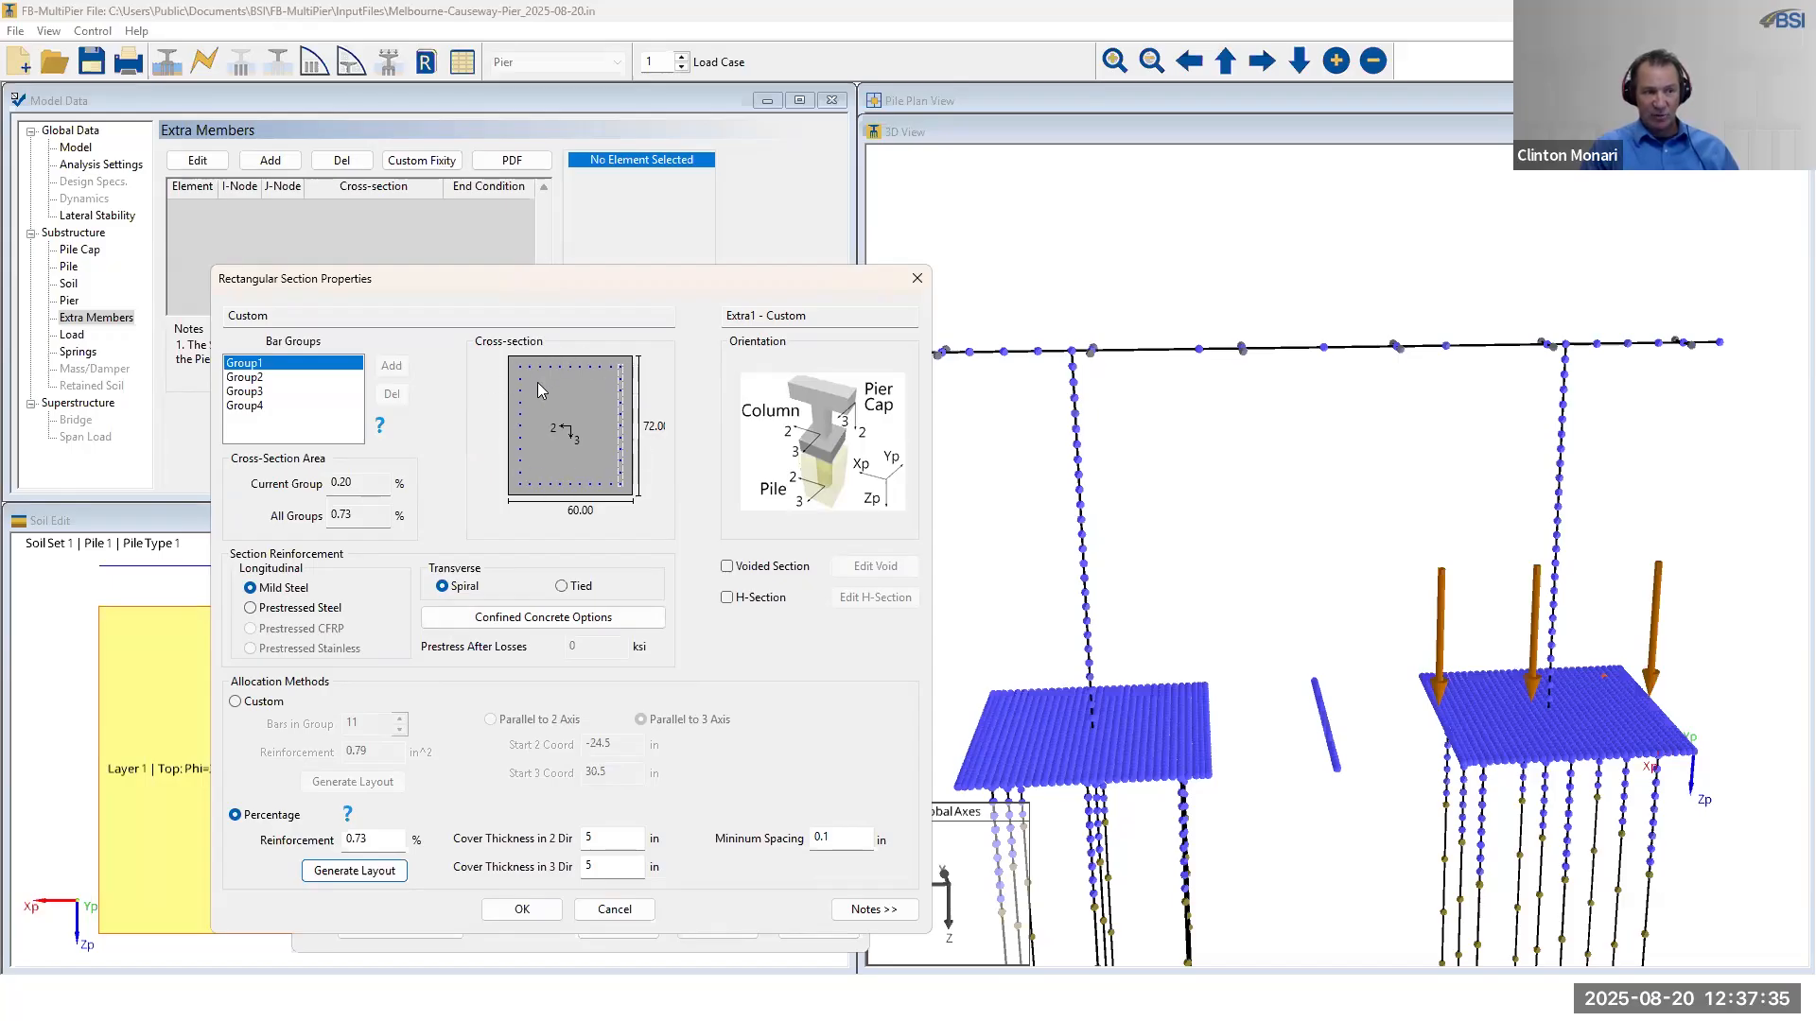
pyautogui.click(522, 909)
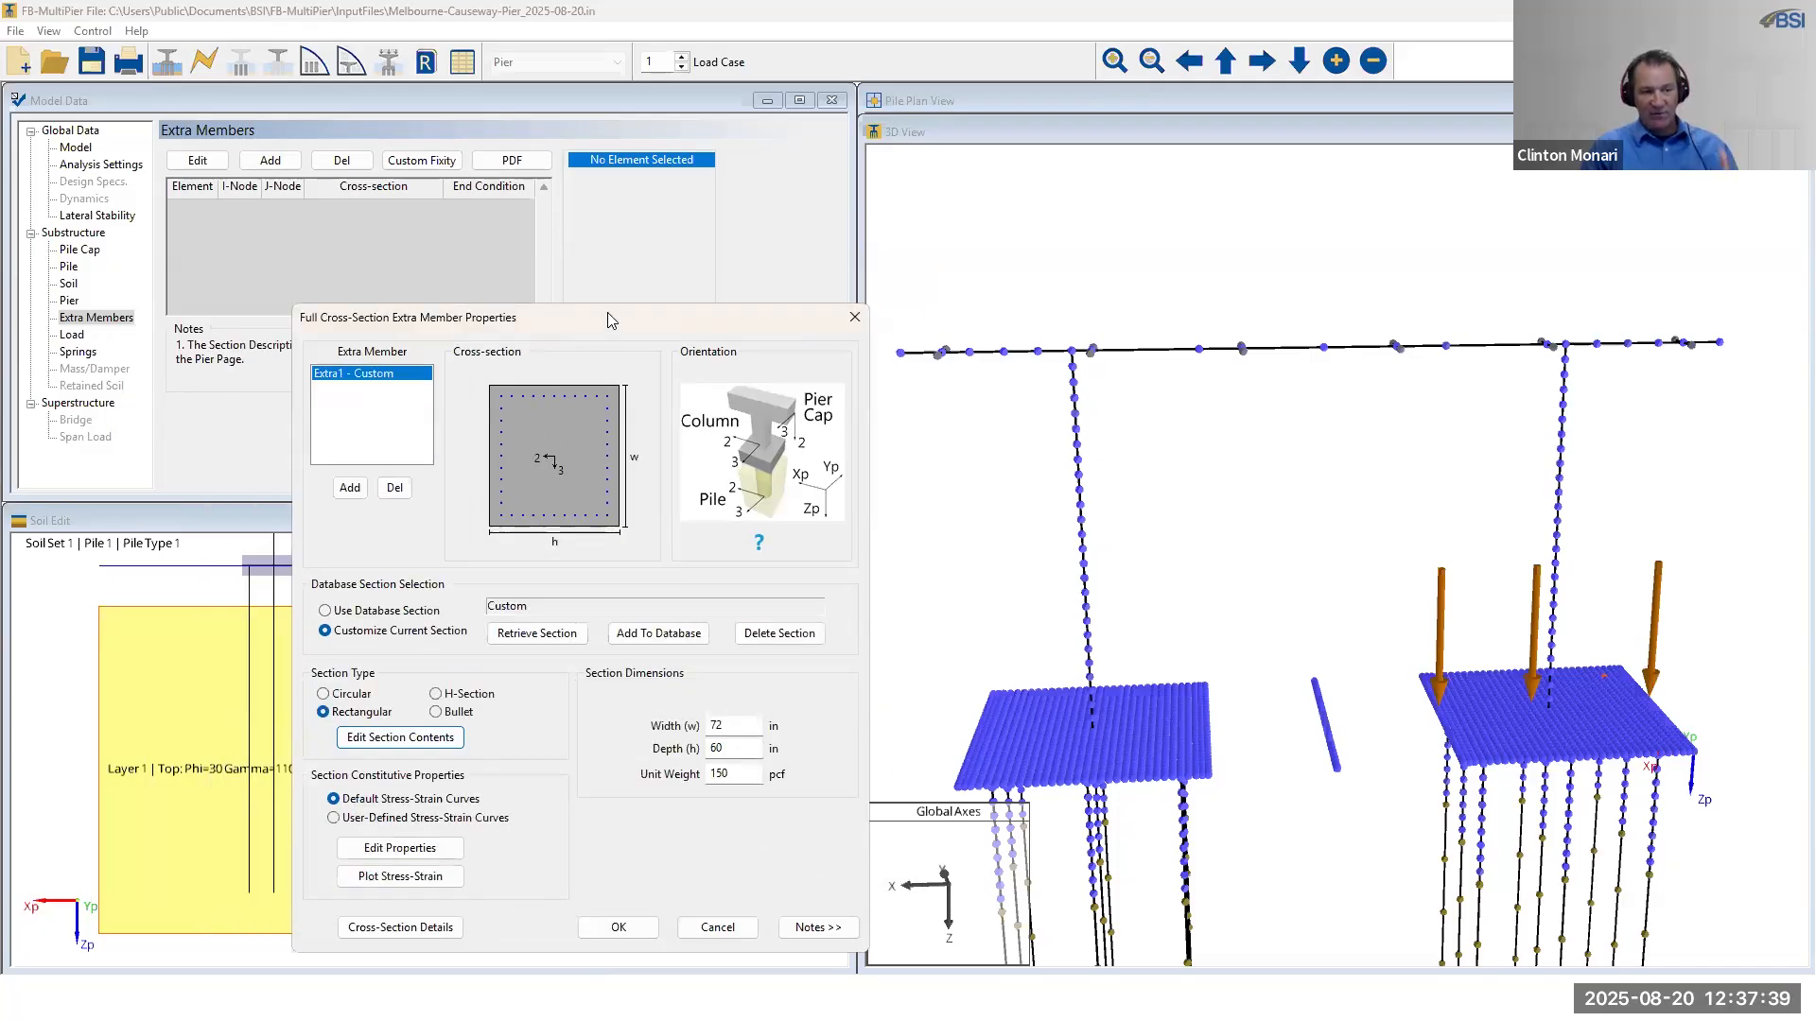
pyautogui.moveTo(610, 319); pyautogui.dragTo(607, 253)
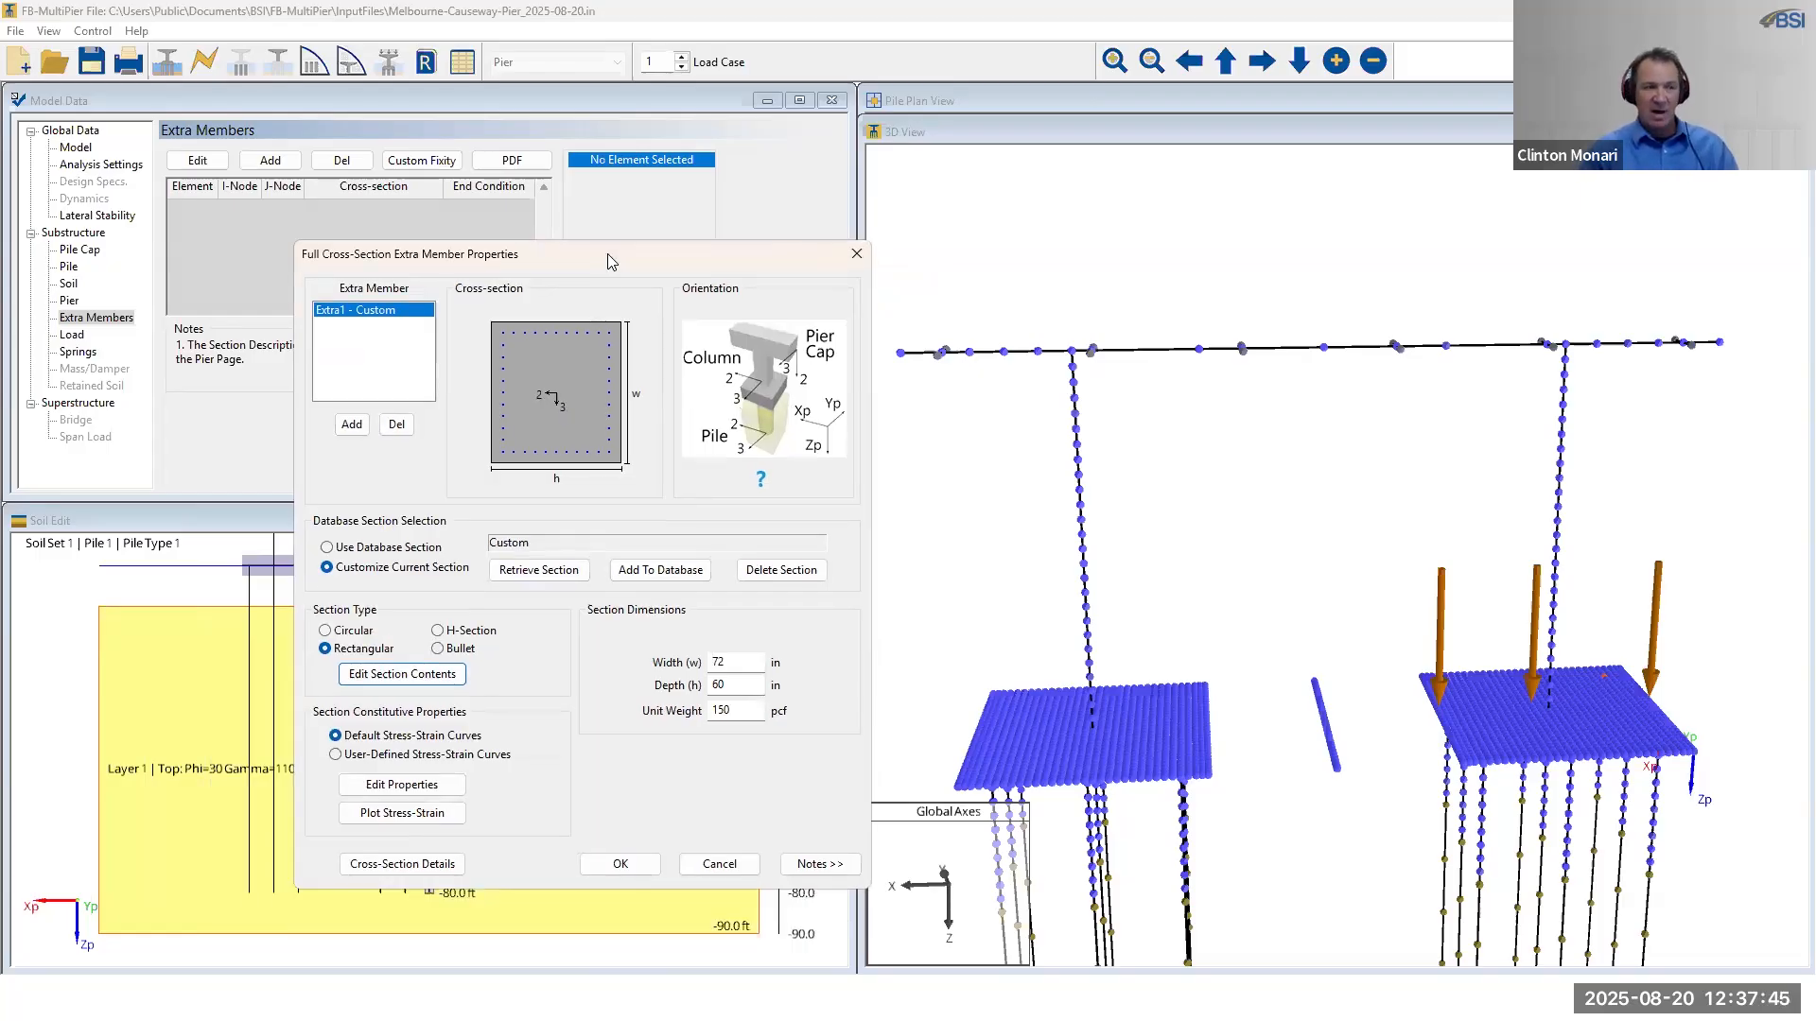
pyautogui.click(621, 864)
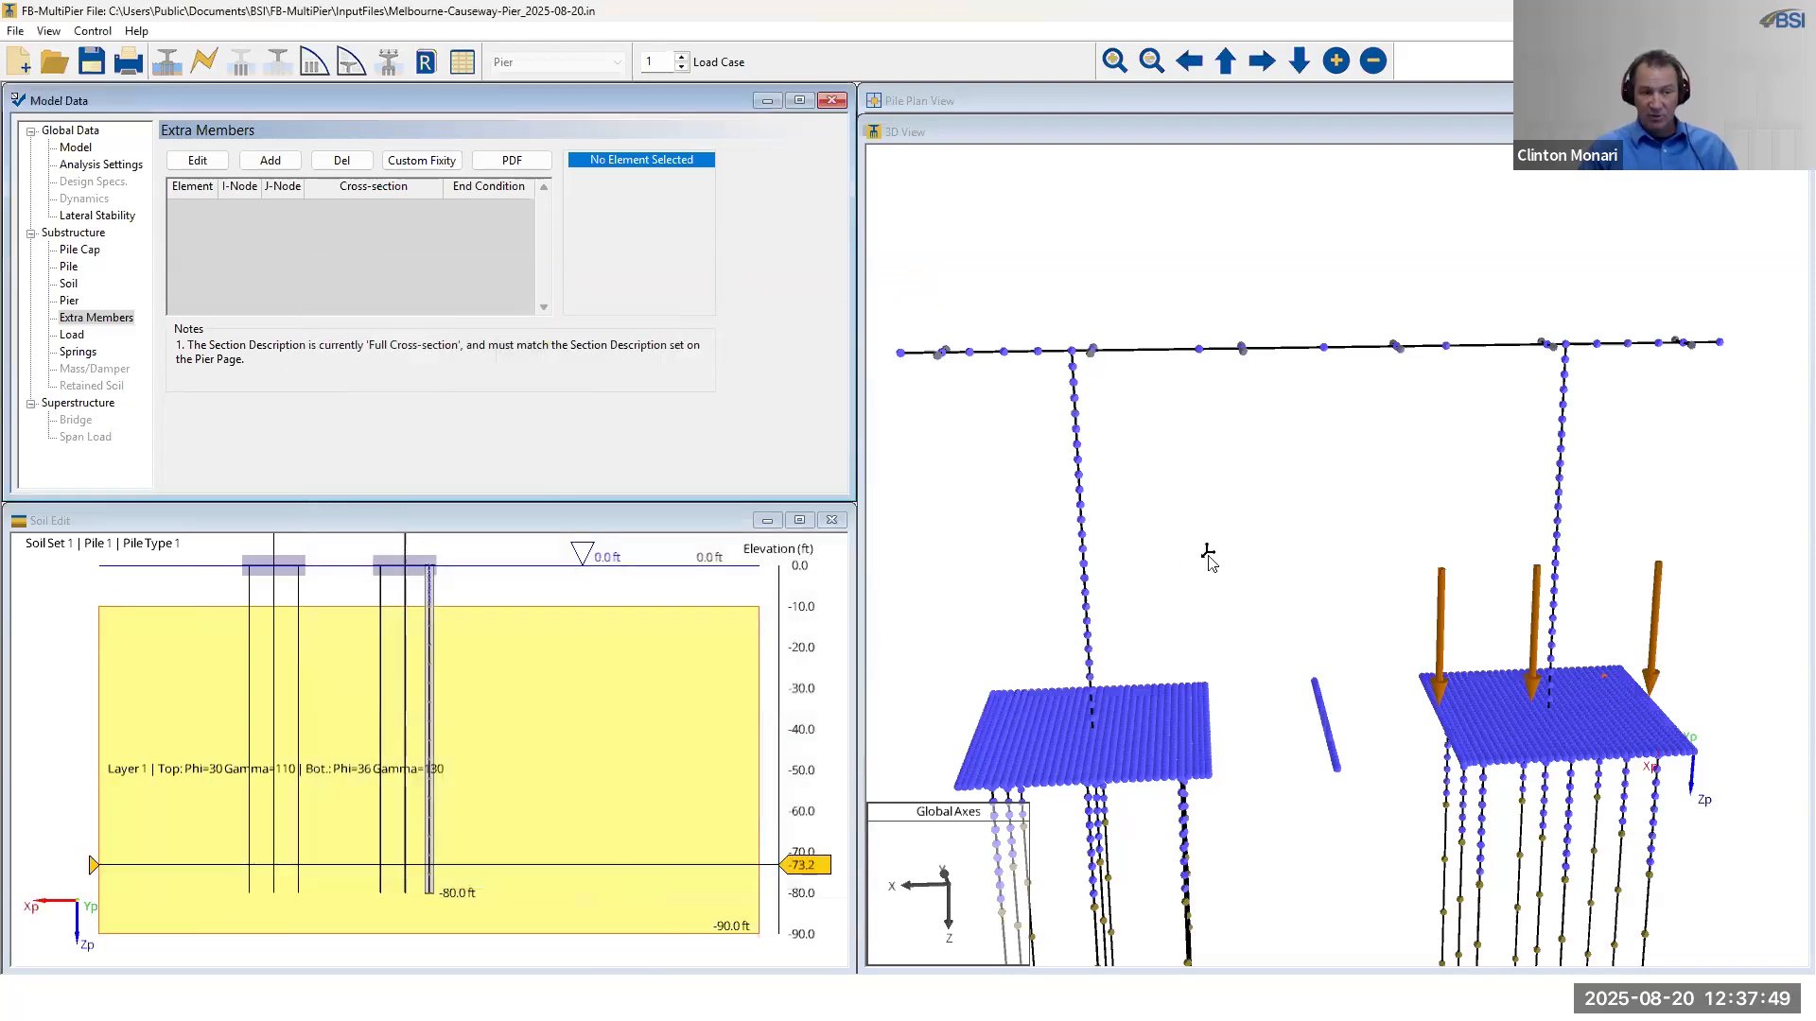
# - Hide the nodal loads in the 3D view of the pier's thin-element model
pyautogui.moveTo(1261, 536); pyautogui.dragTo(1297, 669)
pyautogui.scroll(-1, 1296, 670)
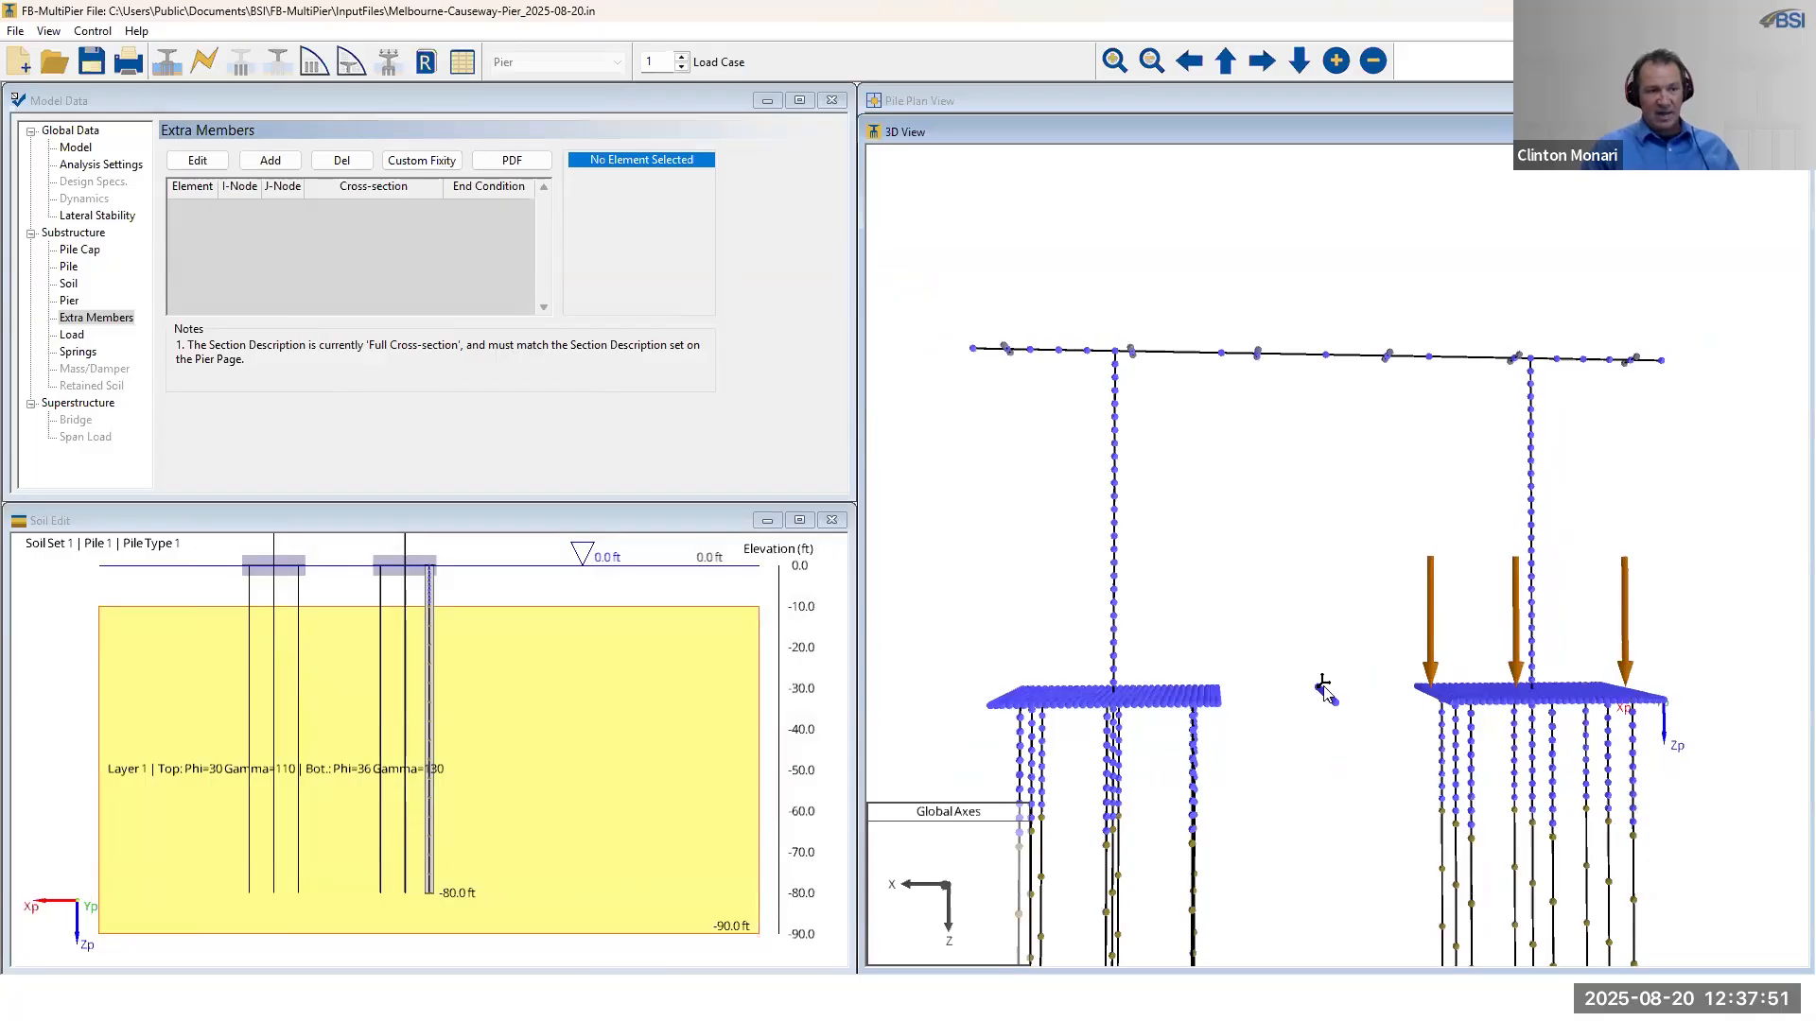
pyautogui.scroll(1, 1330, 687)
pyautogui.moveTo(1338, 643); pyautogui.dragTo(1336, 610, button='middle')
pyautogui.scroll(3, 1334, 626)
pyautogui.scroll(-3, 1334, 629)
pyautogui.moveTo(1340, 618); pyautogui.dragTo(1293, 588)
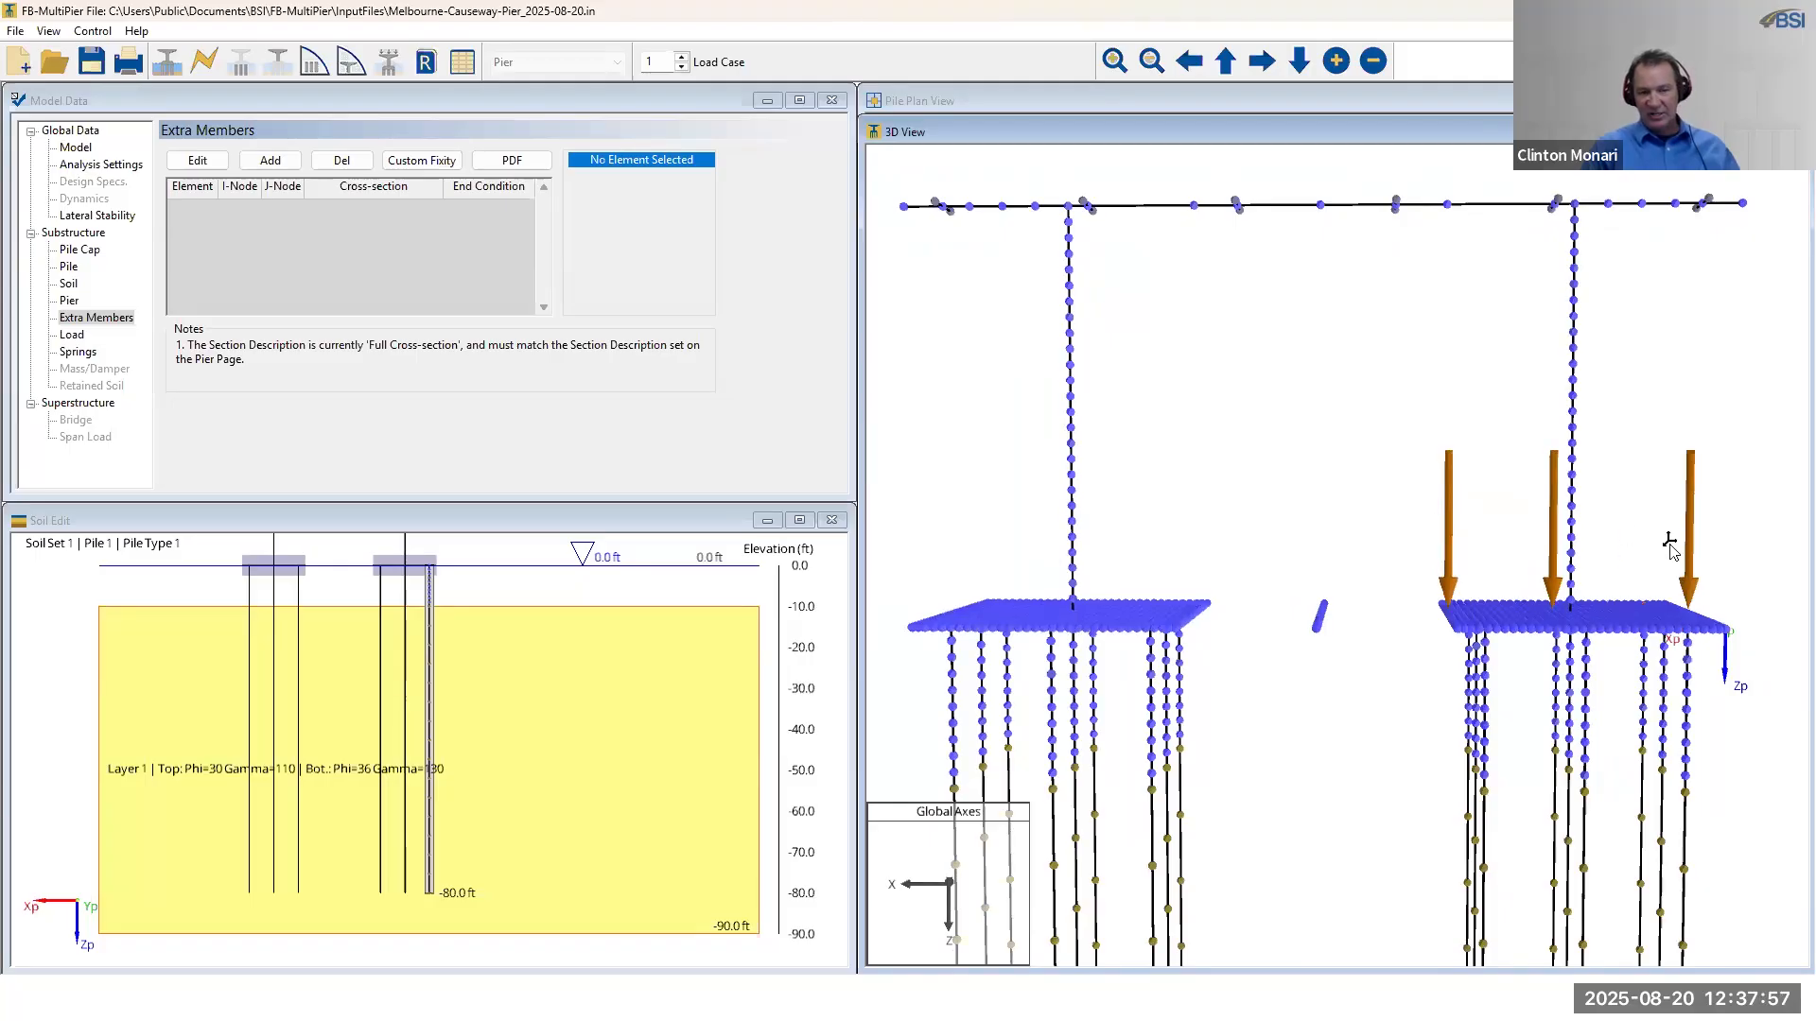
pyautogui.rightClick(1280, 387)
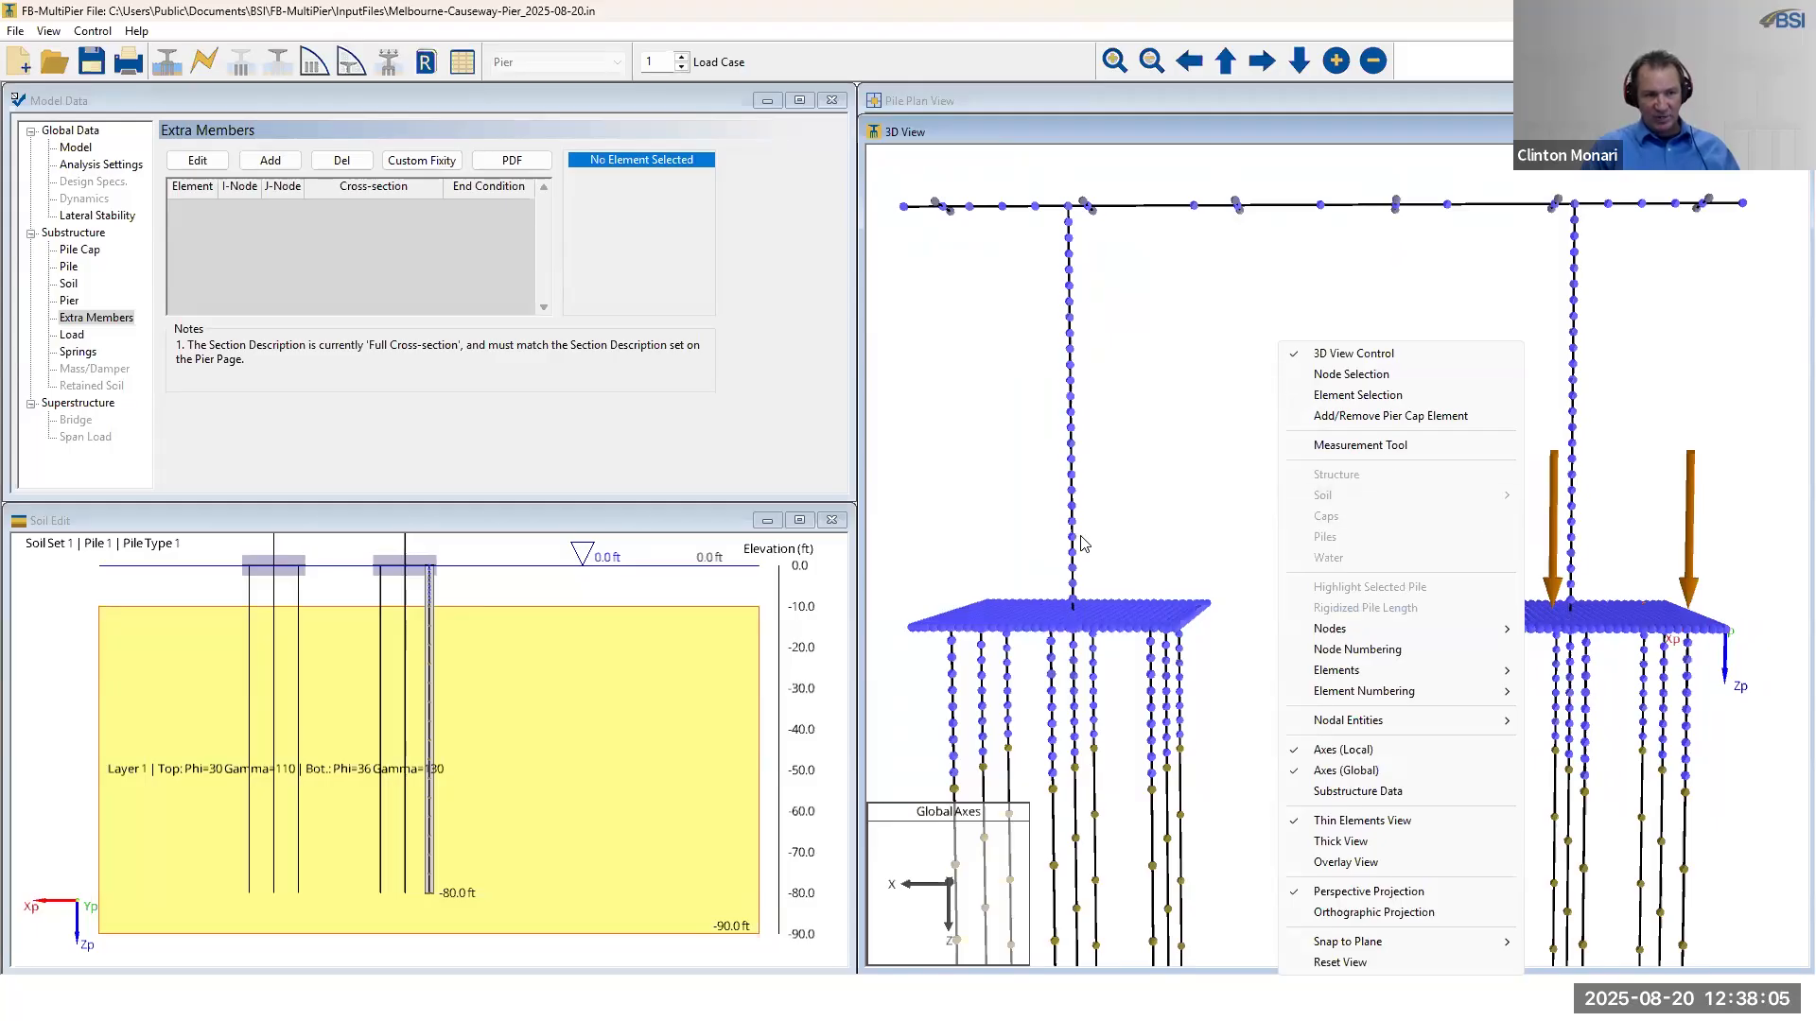
pyautogui.moveTo(1358, 721)
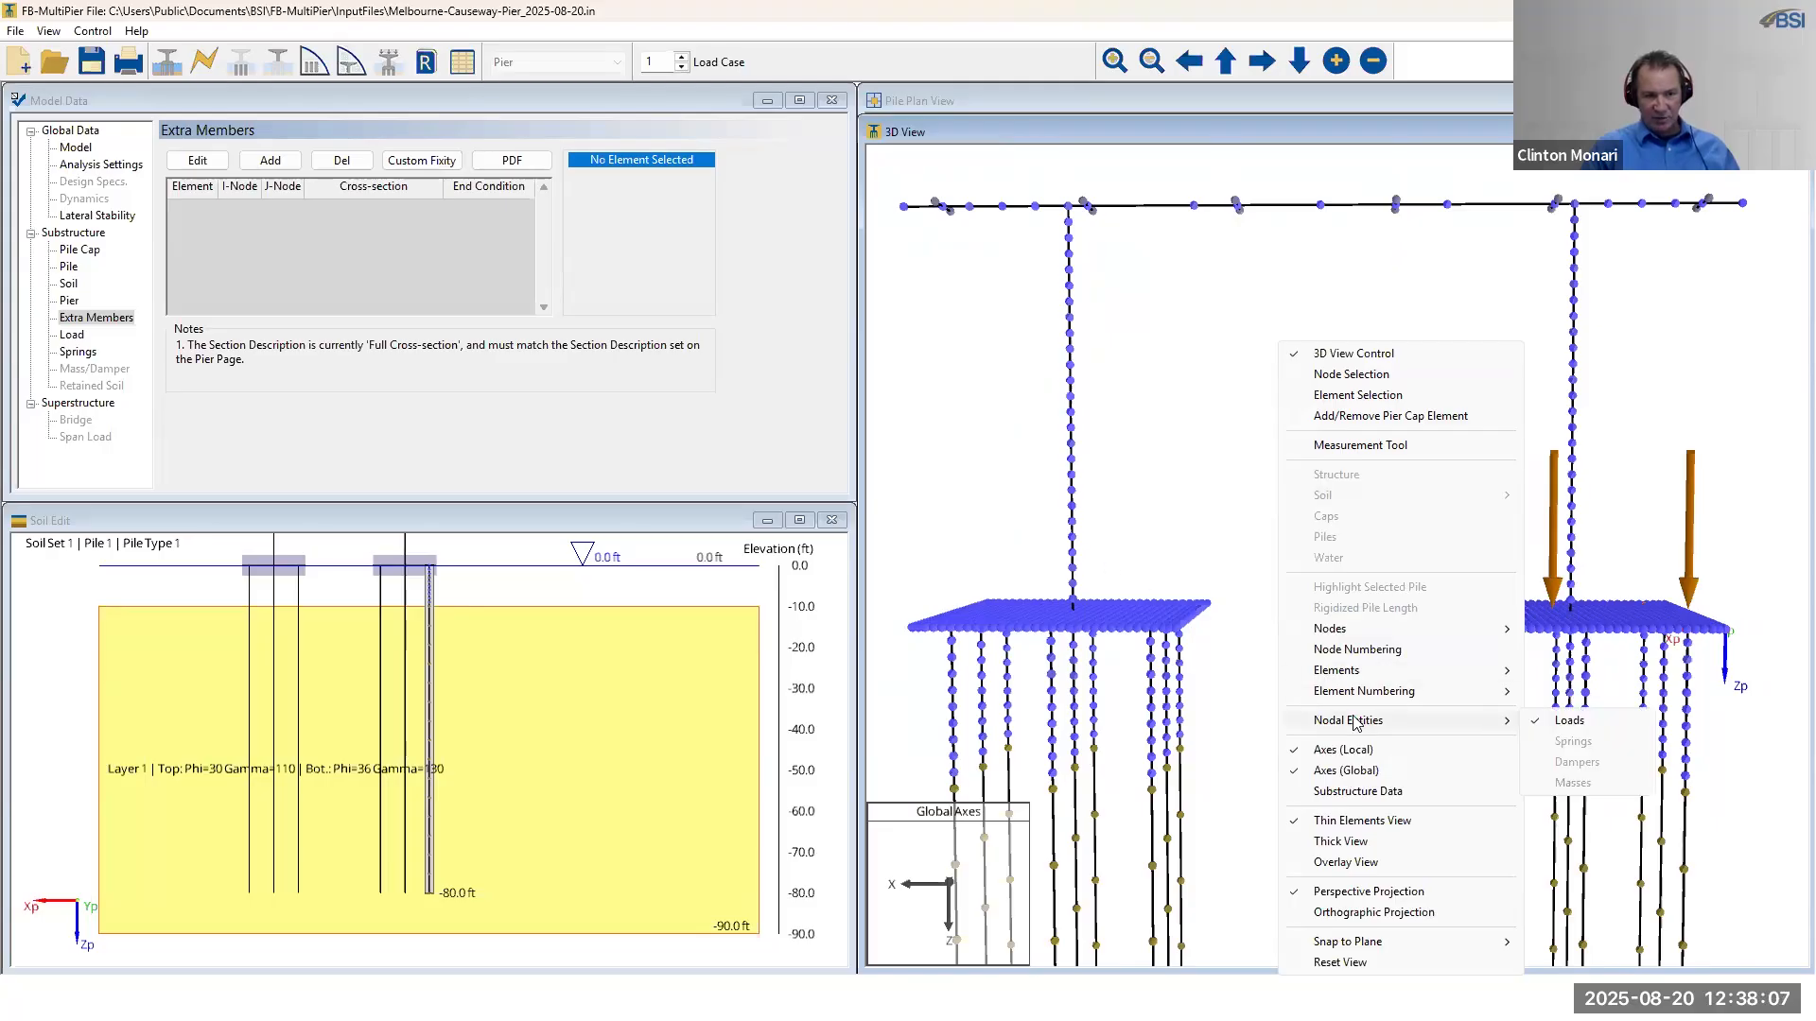
pyautogui.rightClick(1158, 333)
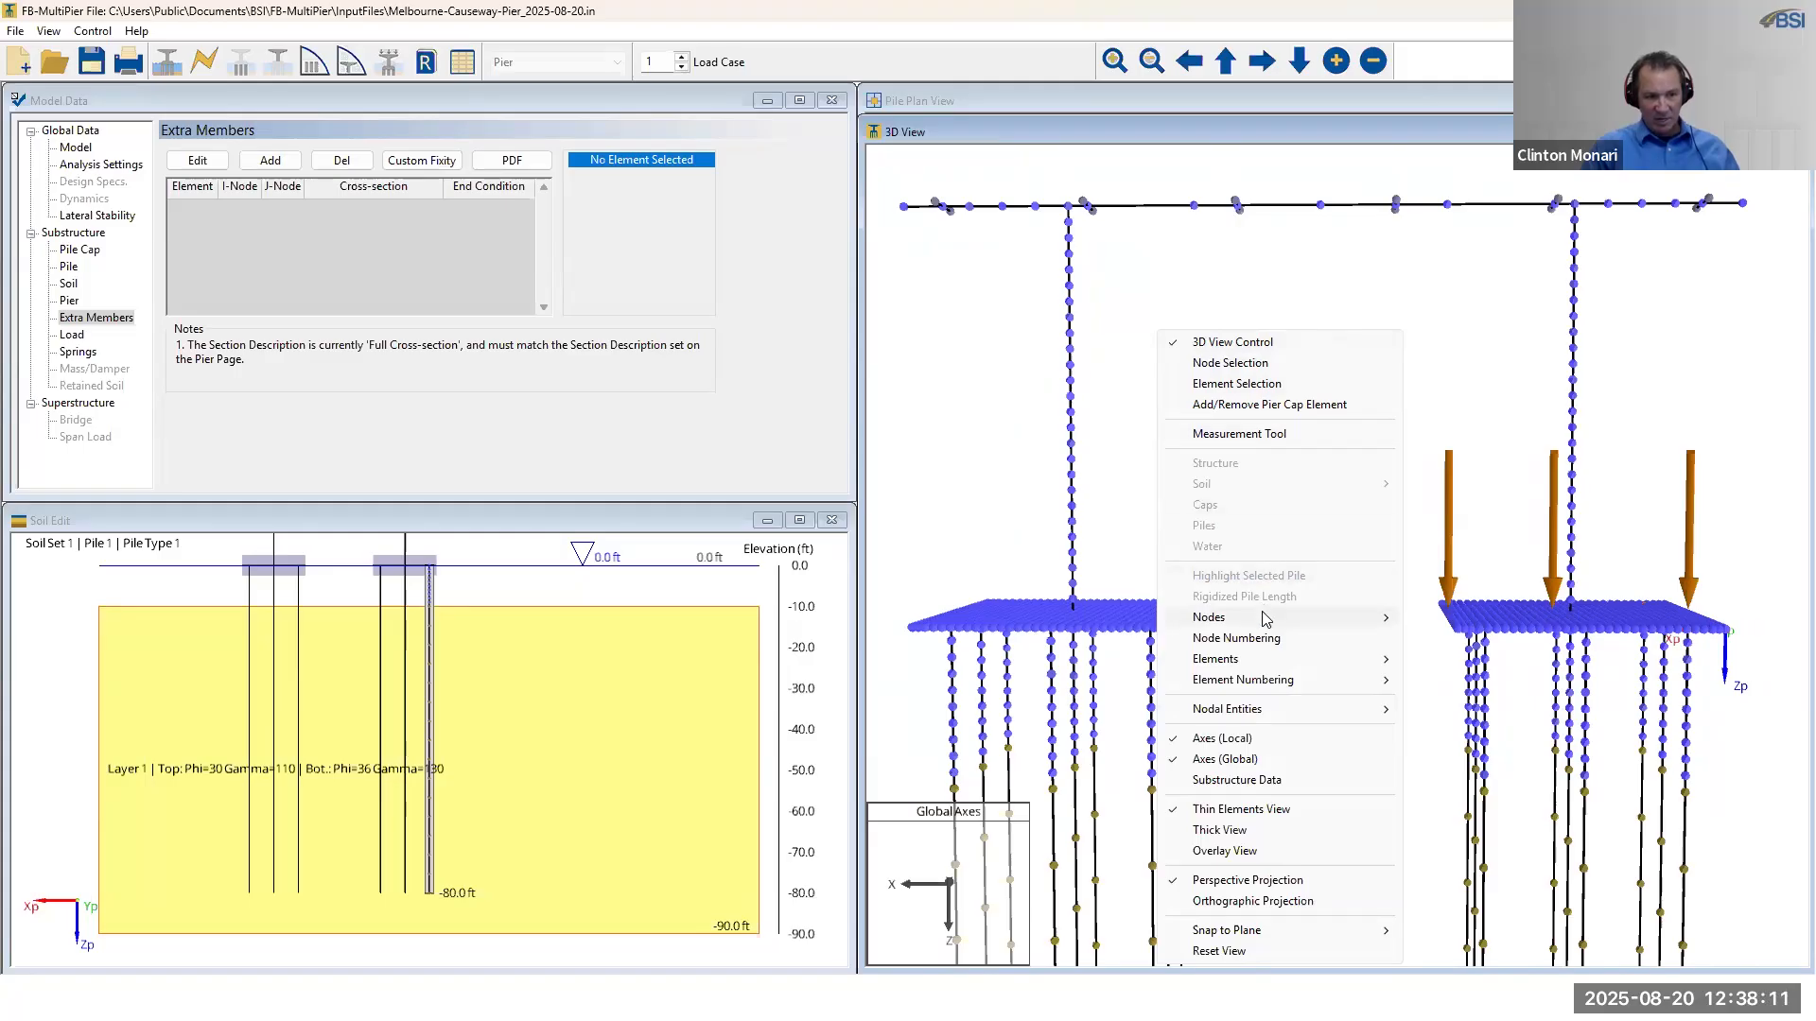
pyautogui.moveTo(1268, 618)
pyautogui.moveTo(1362, 720)
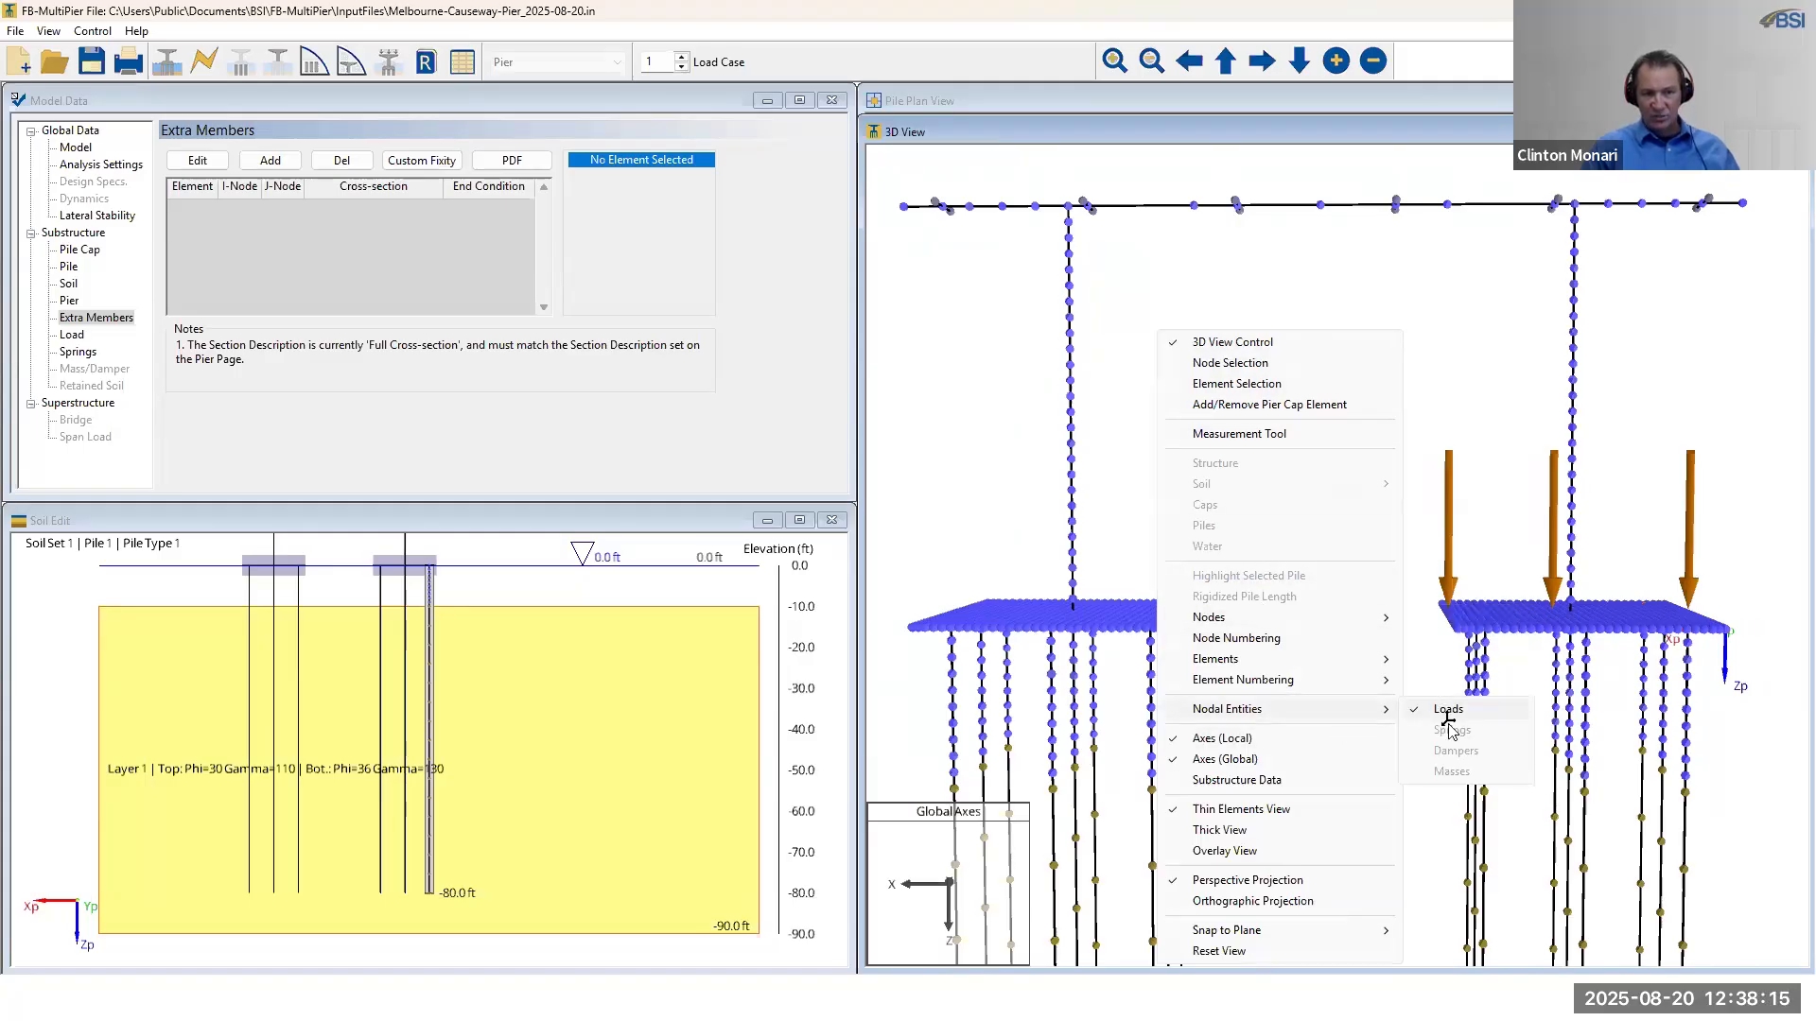
pyautogui.click(1446, 711)
# - Turn on node numbering in the 3D view so the column nodes can be identified
pyautogui.moveTo(1378, 711); pyautogui.dragTo(1421, 645)
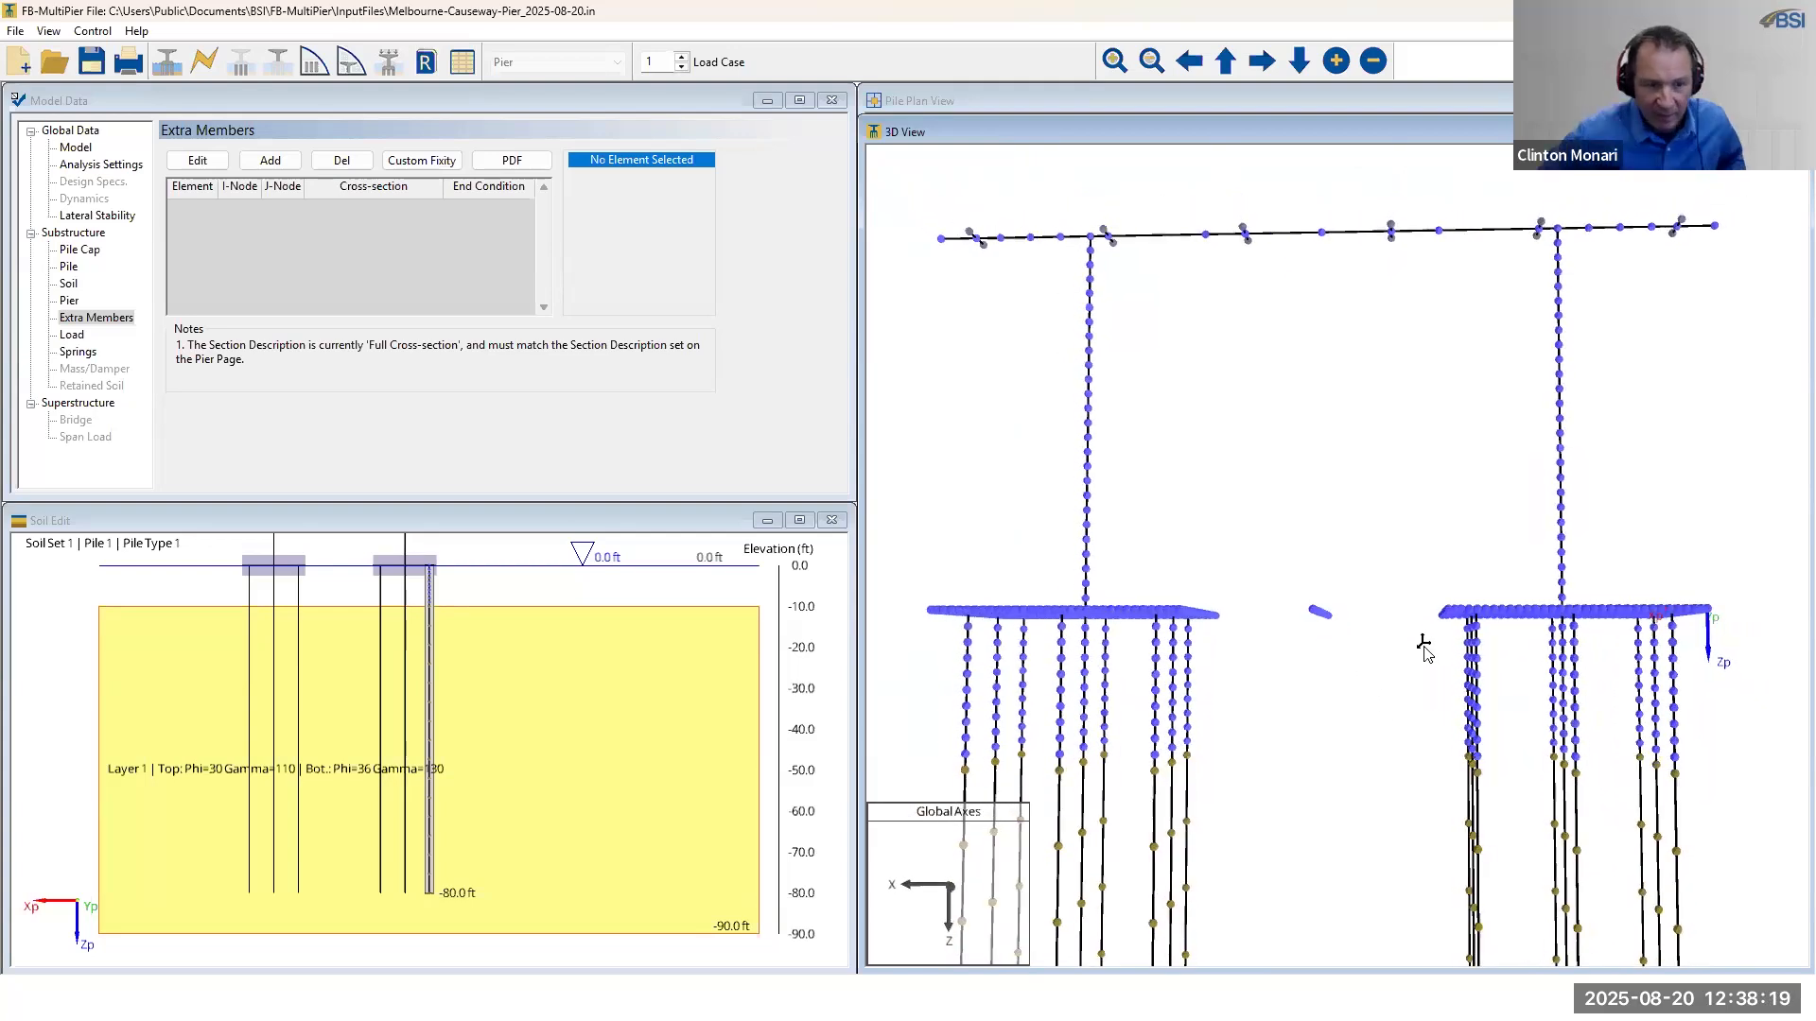
pyautogui.moveTo(1415, 507); pyautogui.dragTo(1422, 527)
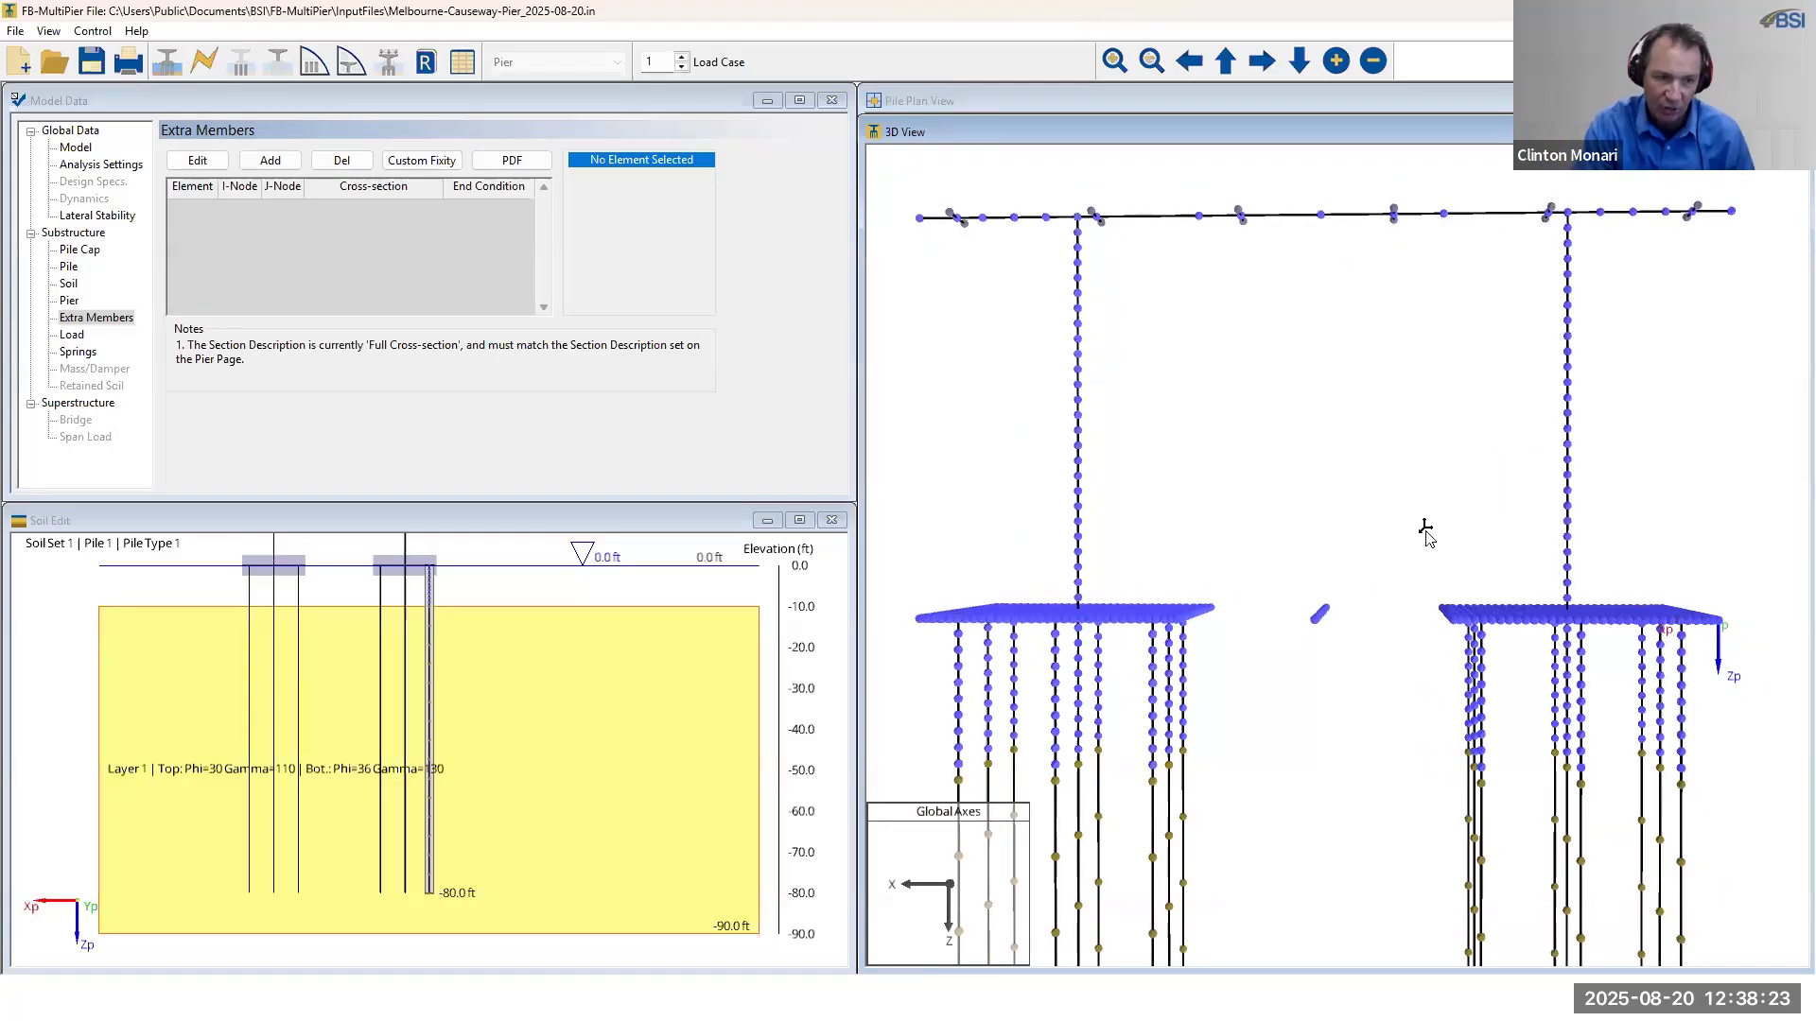
pyautogui.rightClick(1299, 369)
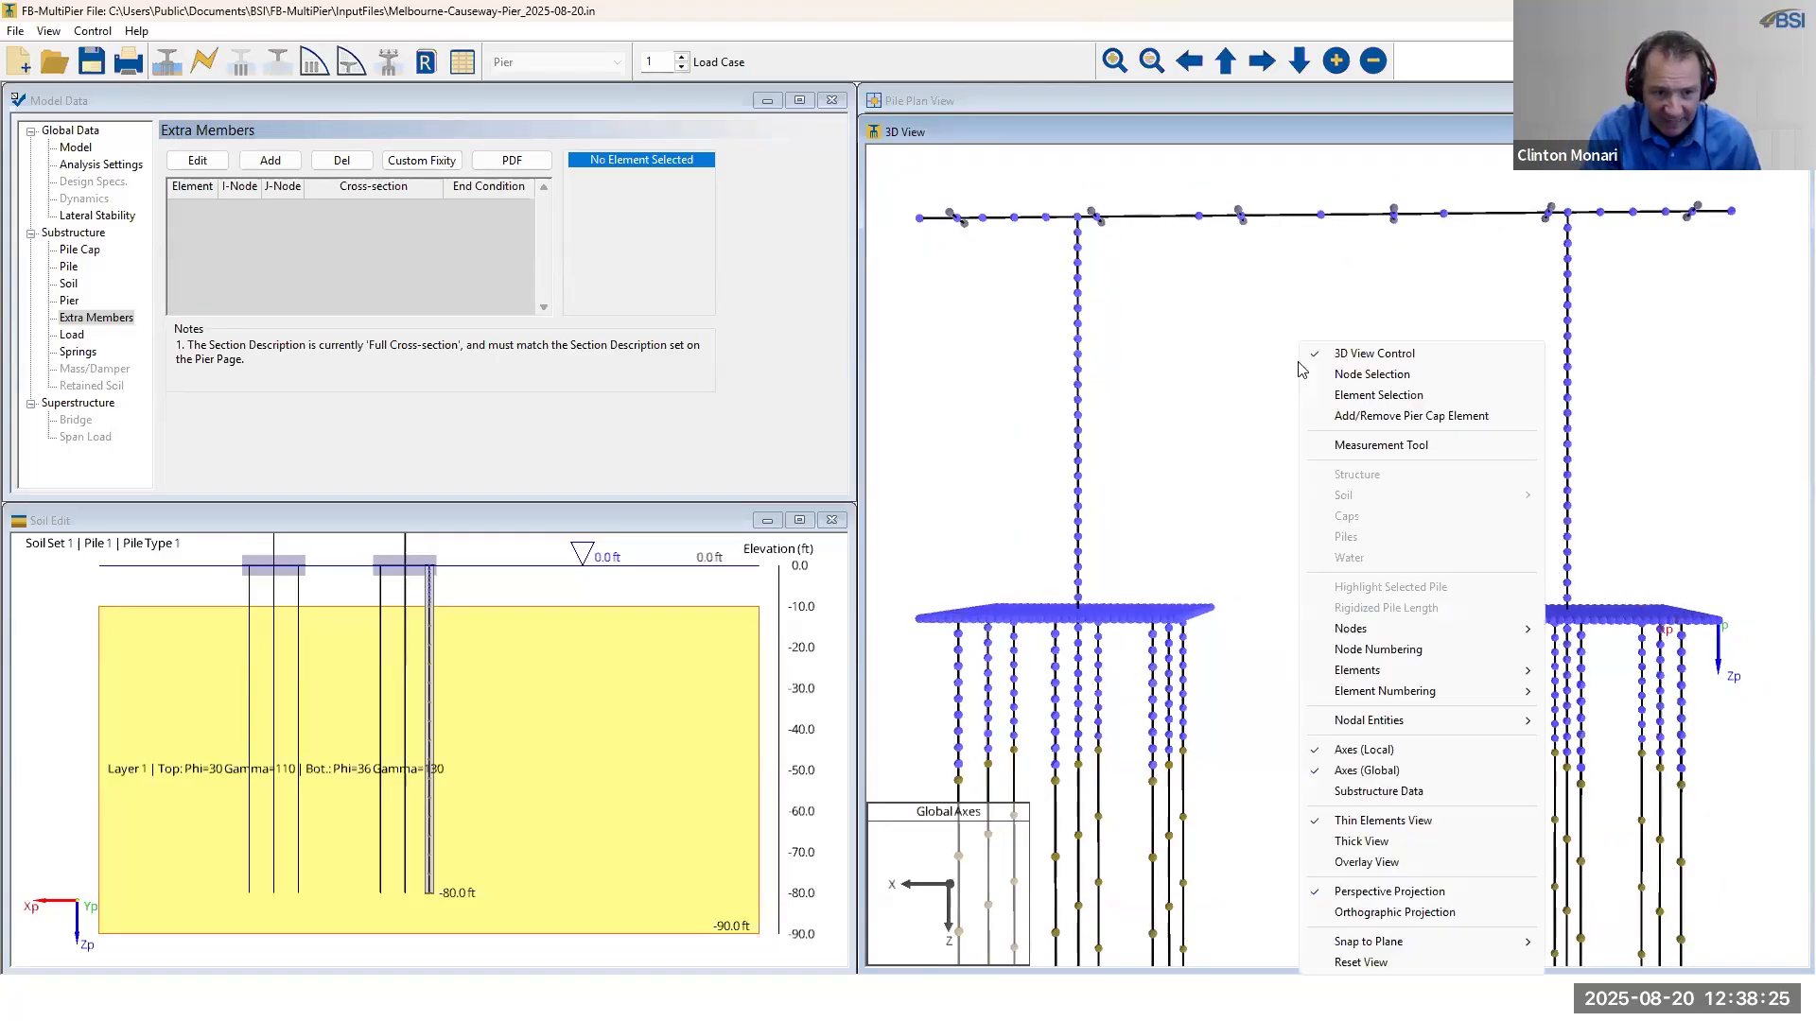
pyautogui.click(1397, 651)
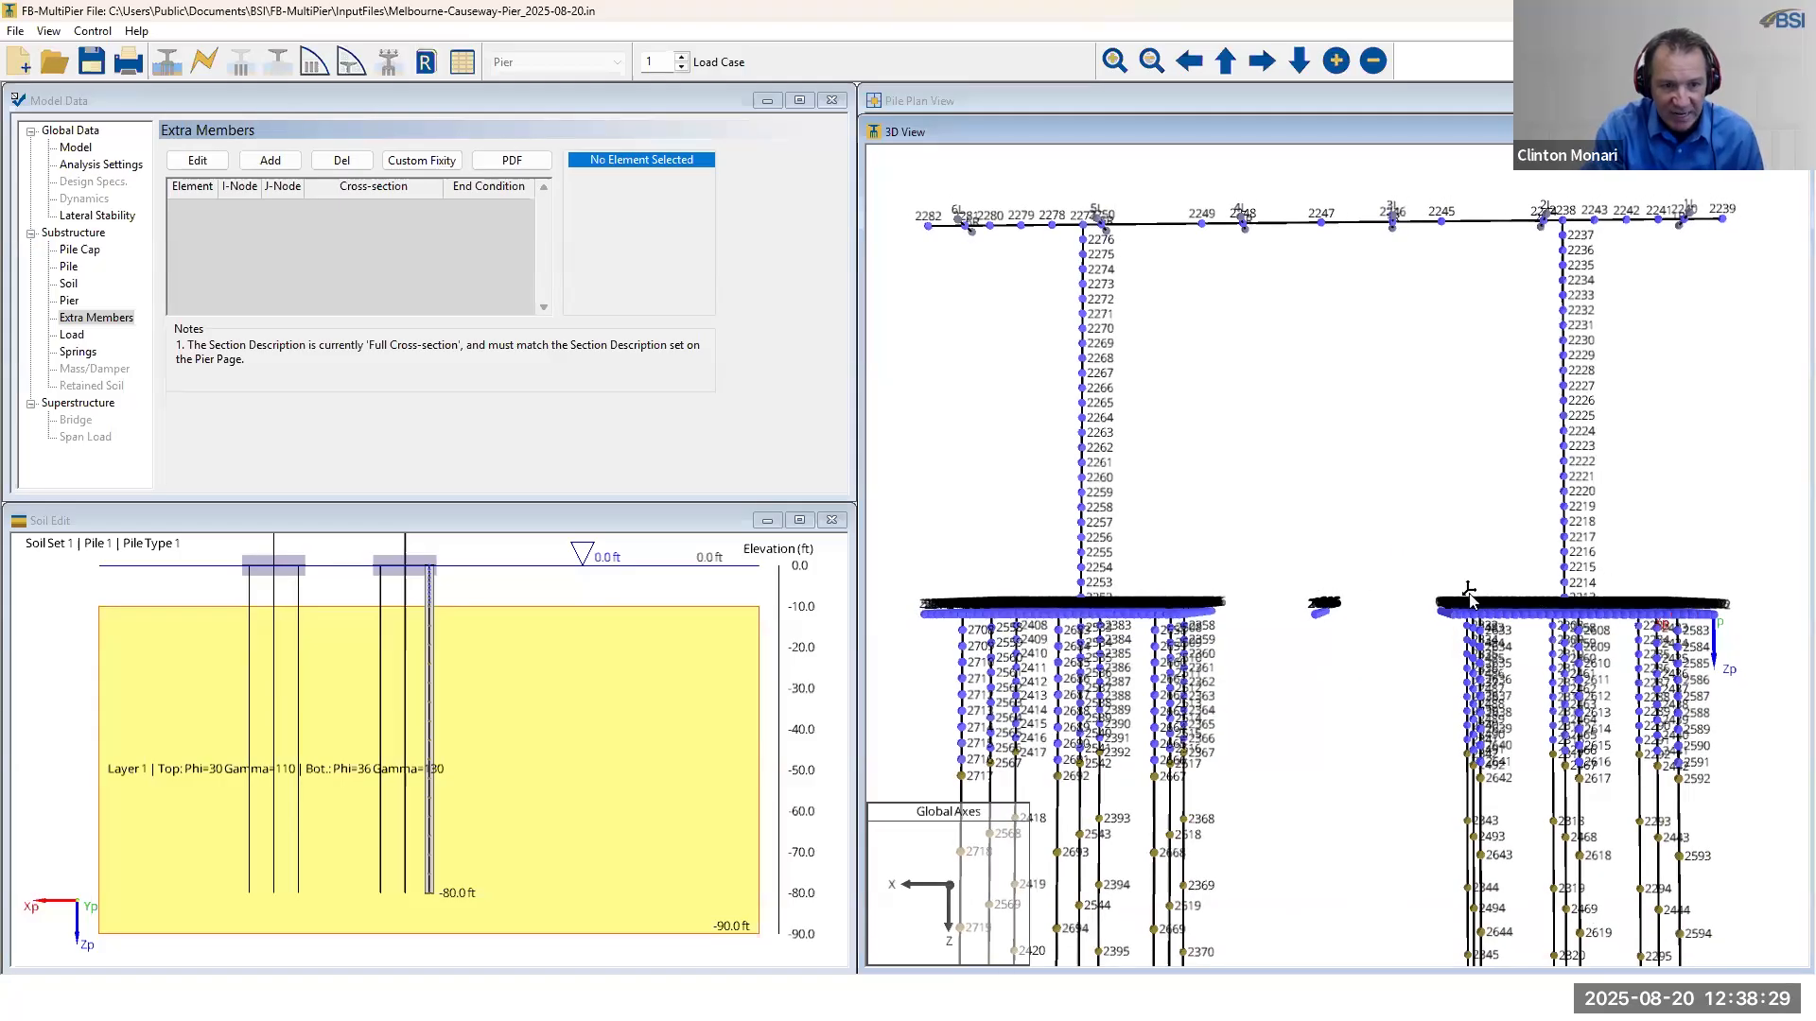
pyautogui.moveTo(1462, 594); pyautogui.dragTo(1471, 592)
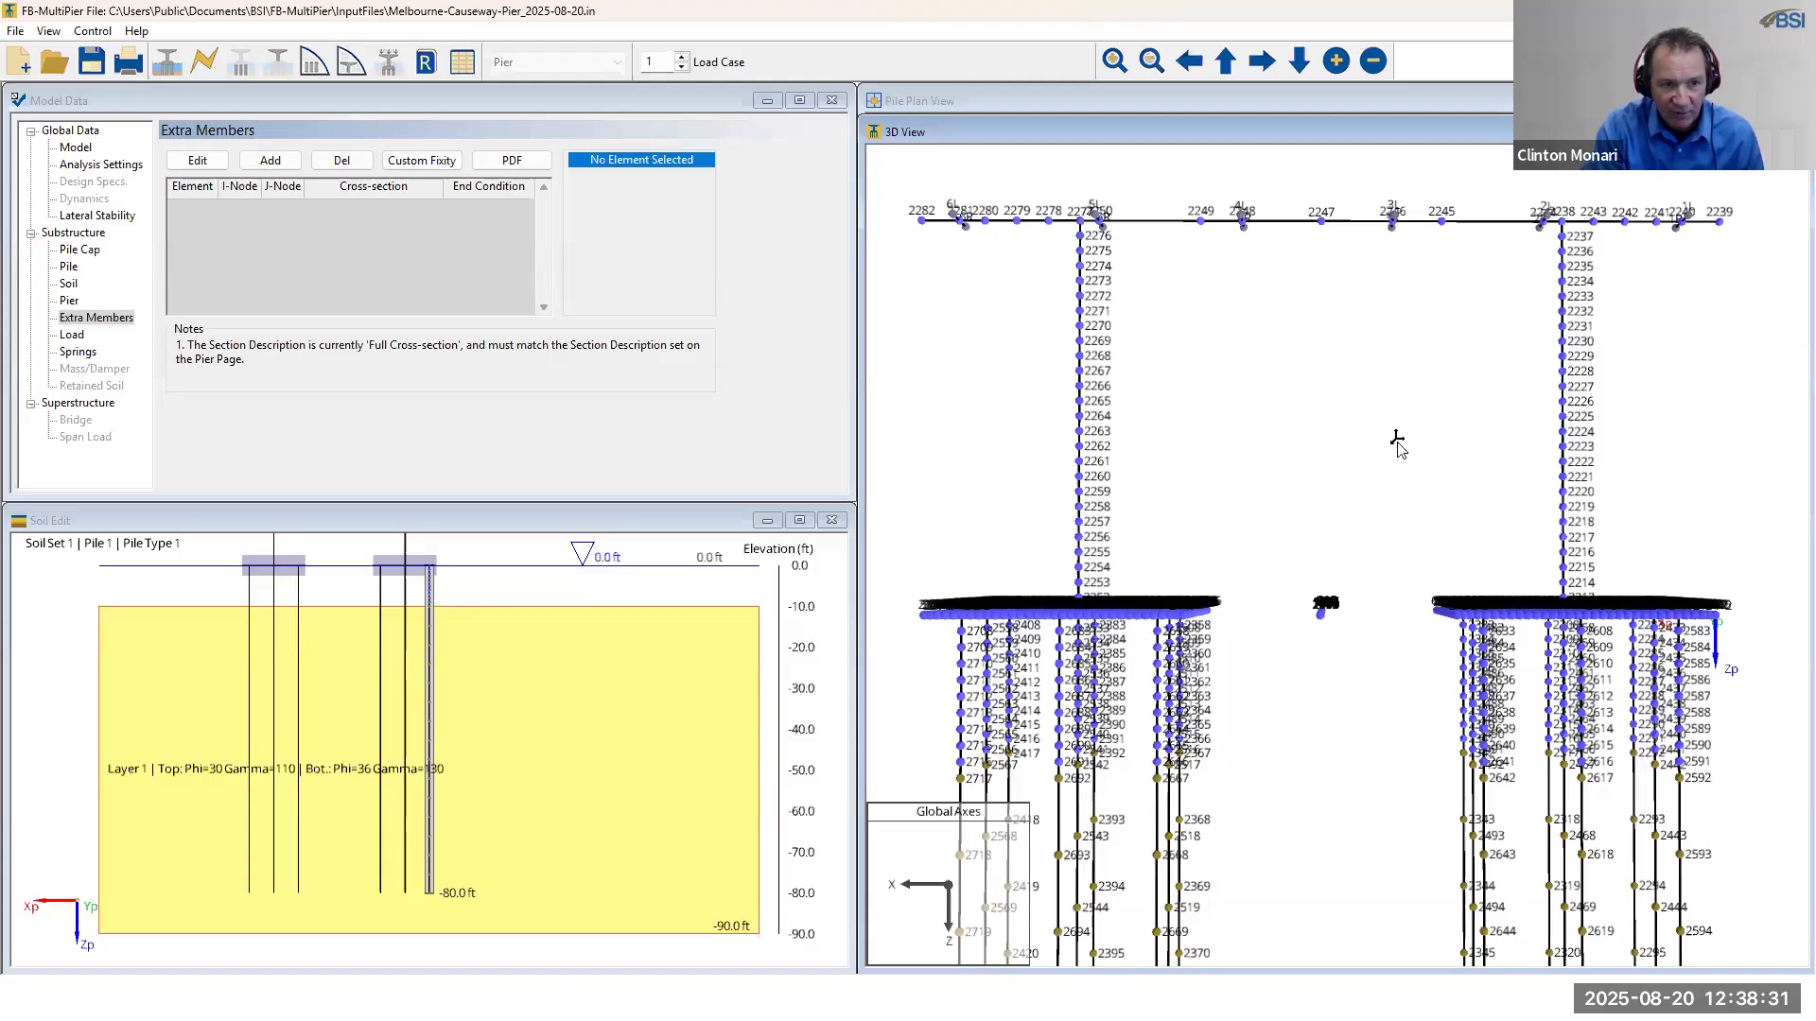
pyautogui.moveTo(1396, 438); pyautogui.dragTo(1403, 449)
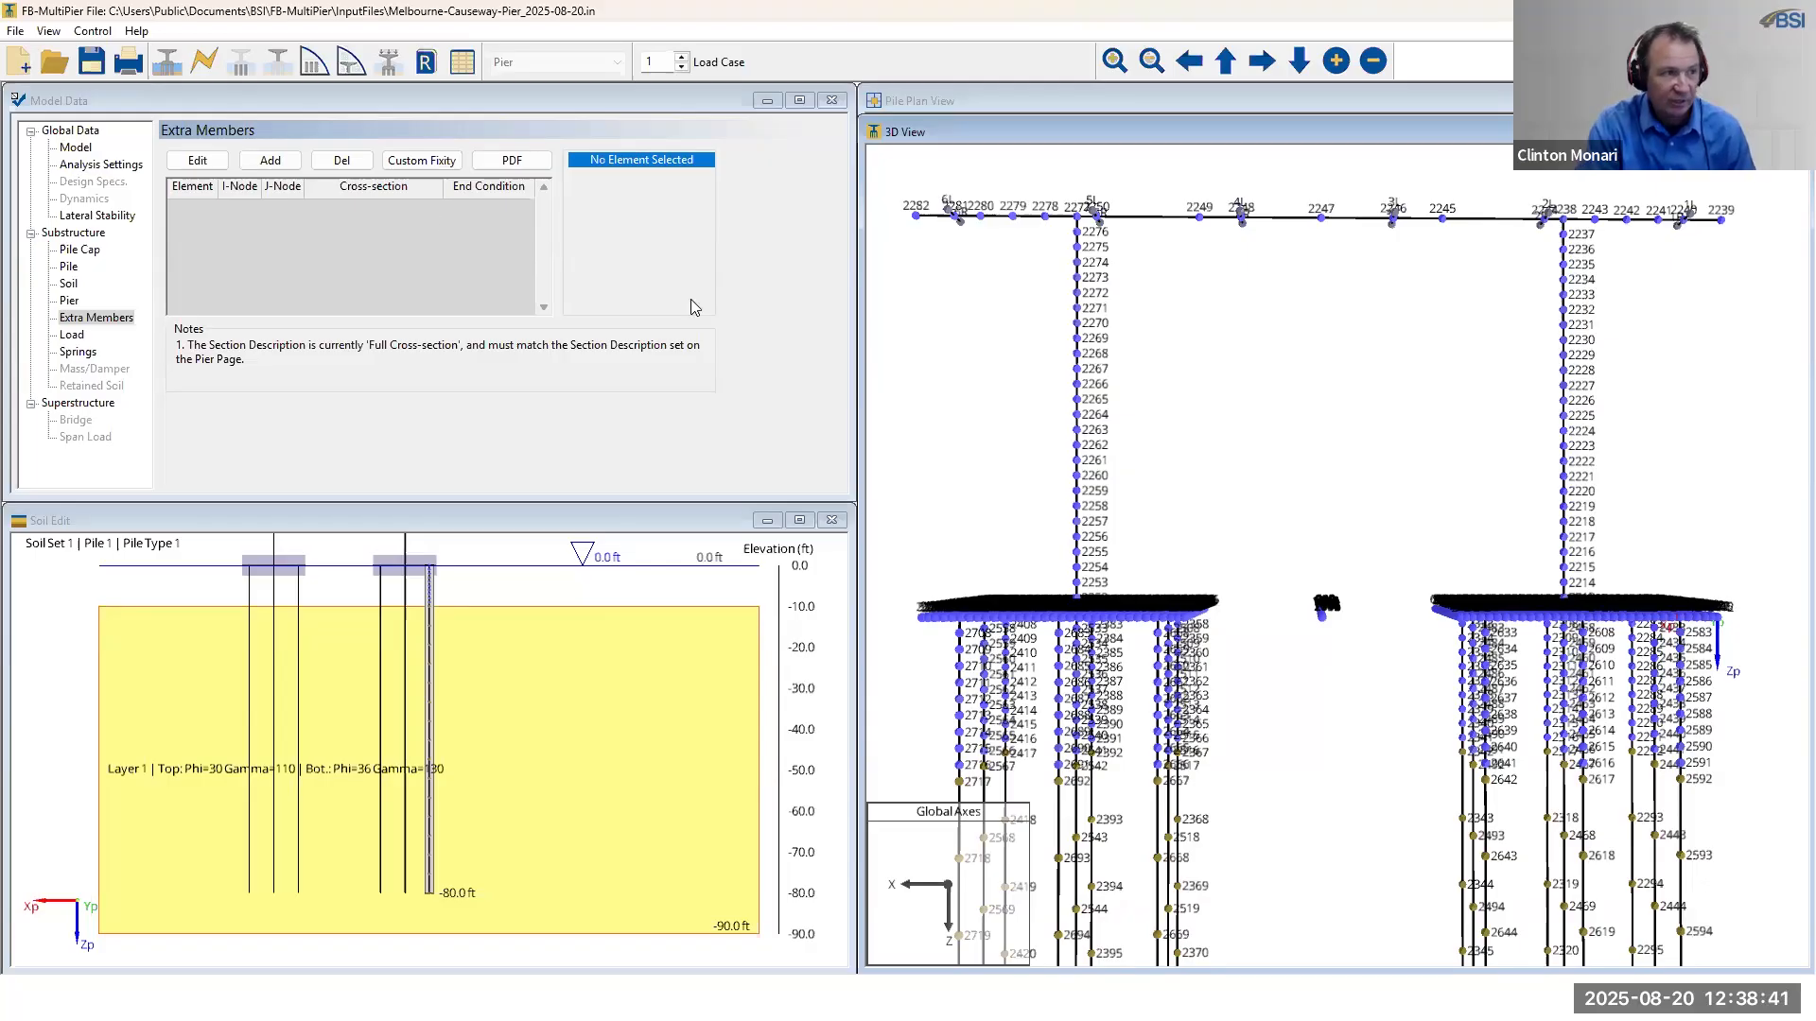
# - Add an extra member element from I-node 2256 to J-node 2217, spanning between the two pier columns
pyautogui.click(272, 162)
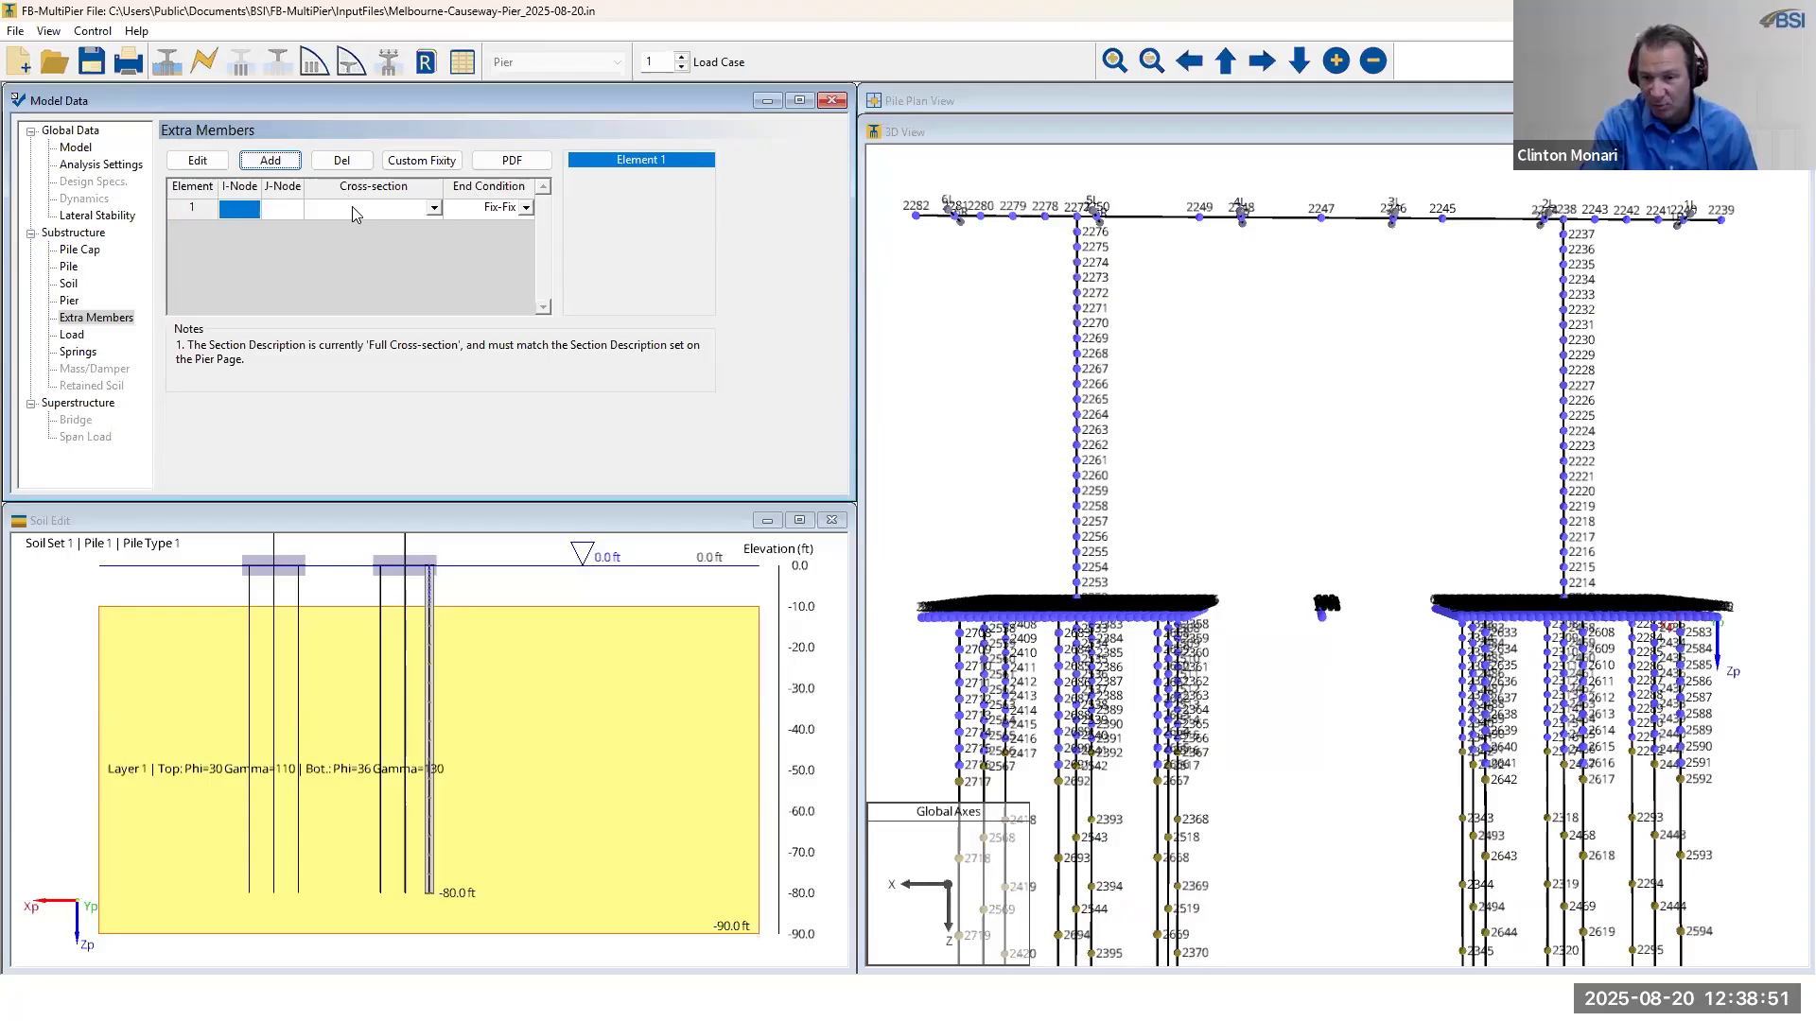
pyautogui.click(289, 210)
pyautogui.click(250, 207)
pyautogui.click(276, 210)
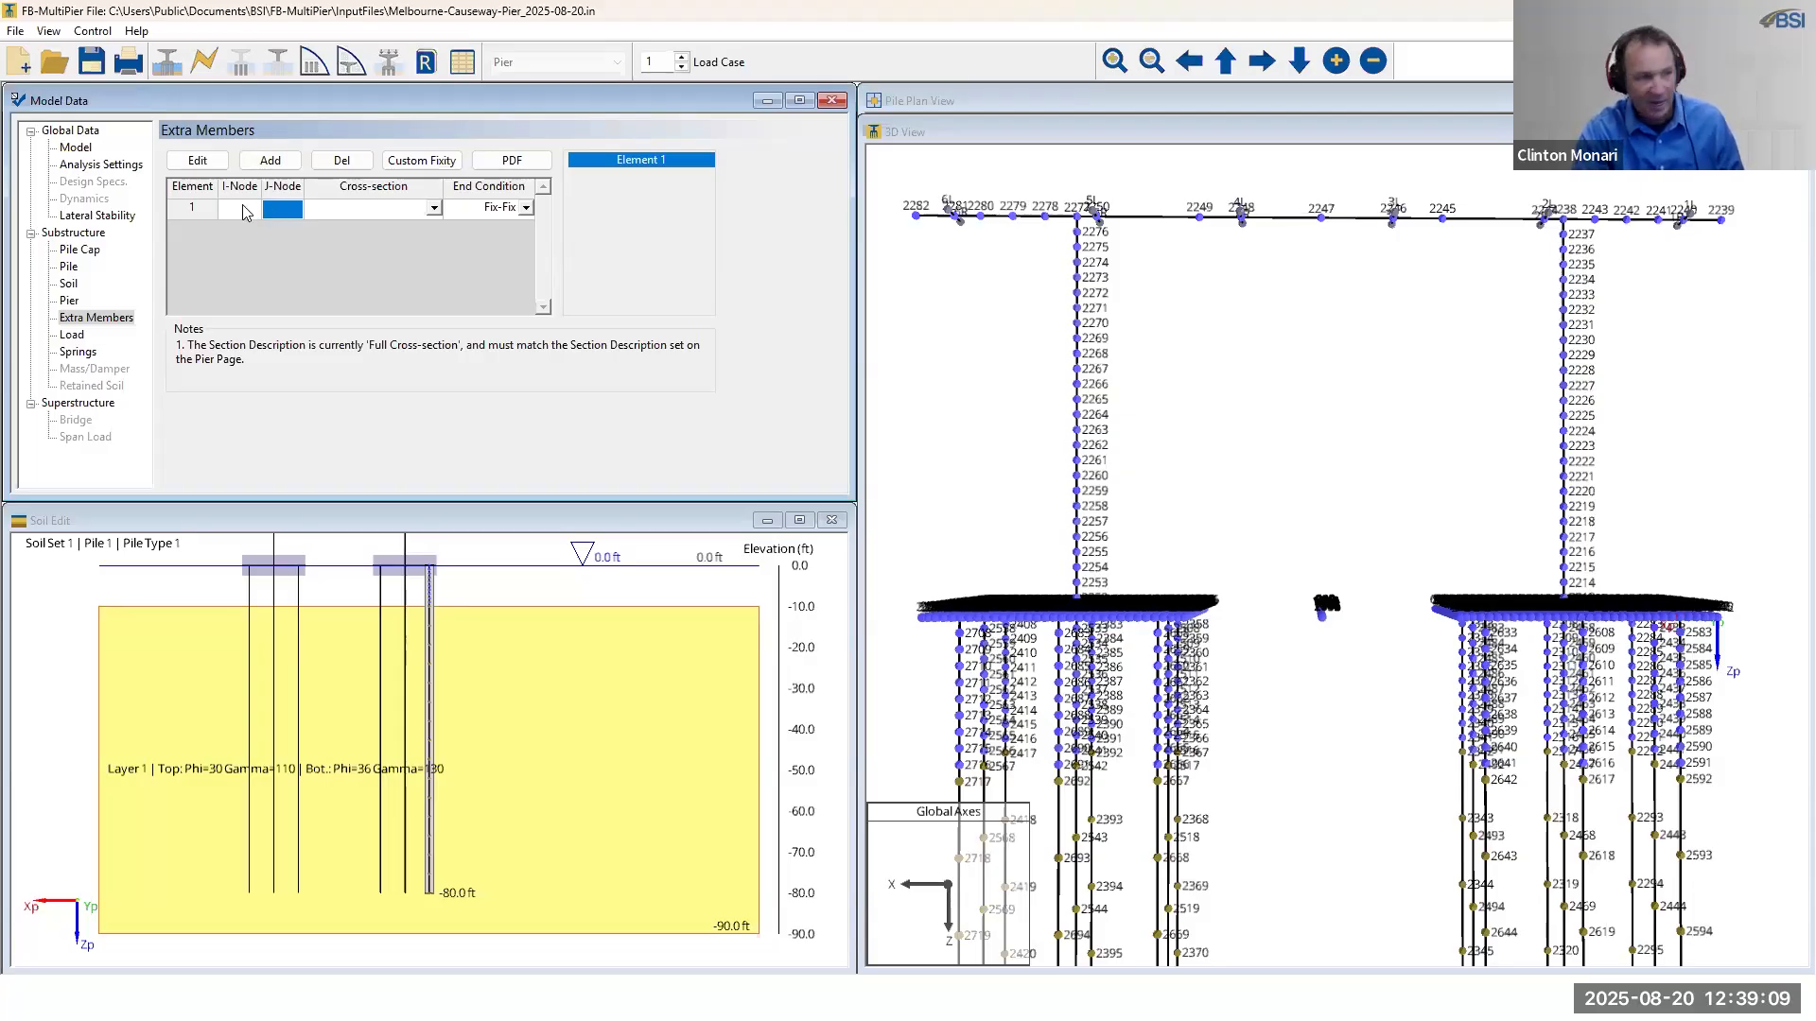
pyautogui.click(244, 210)
pyautogui.write('2256')
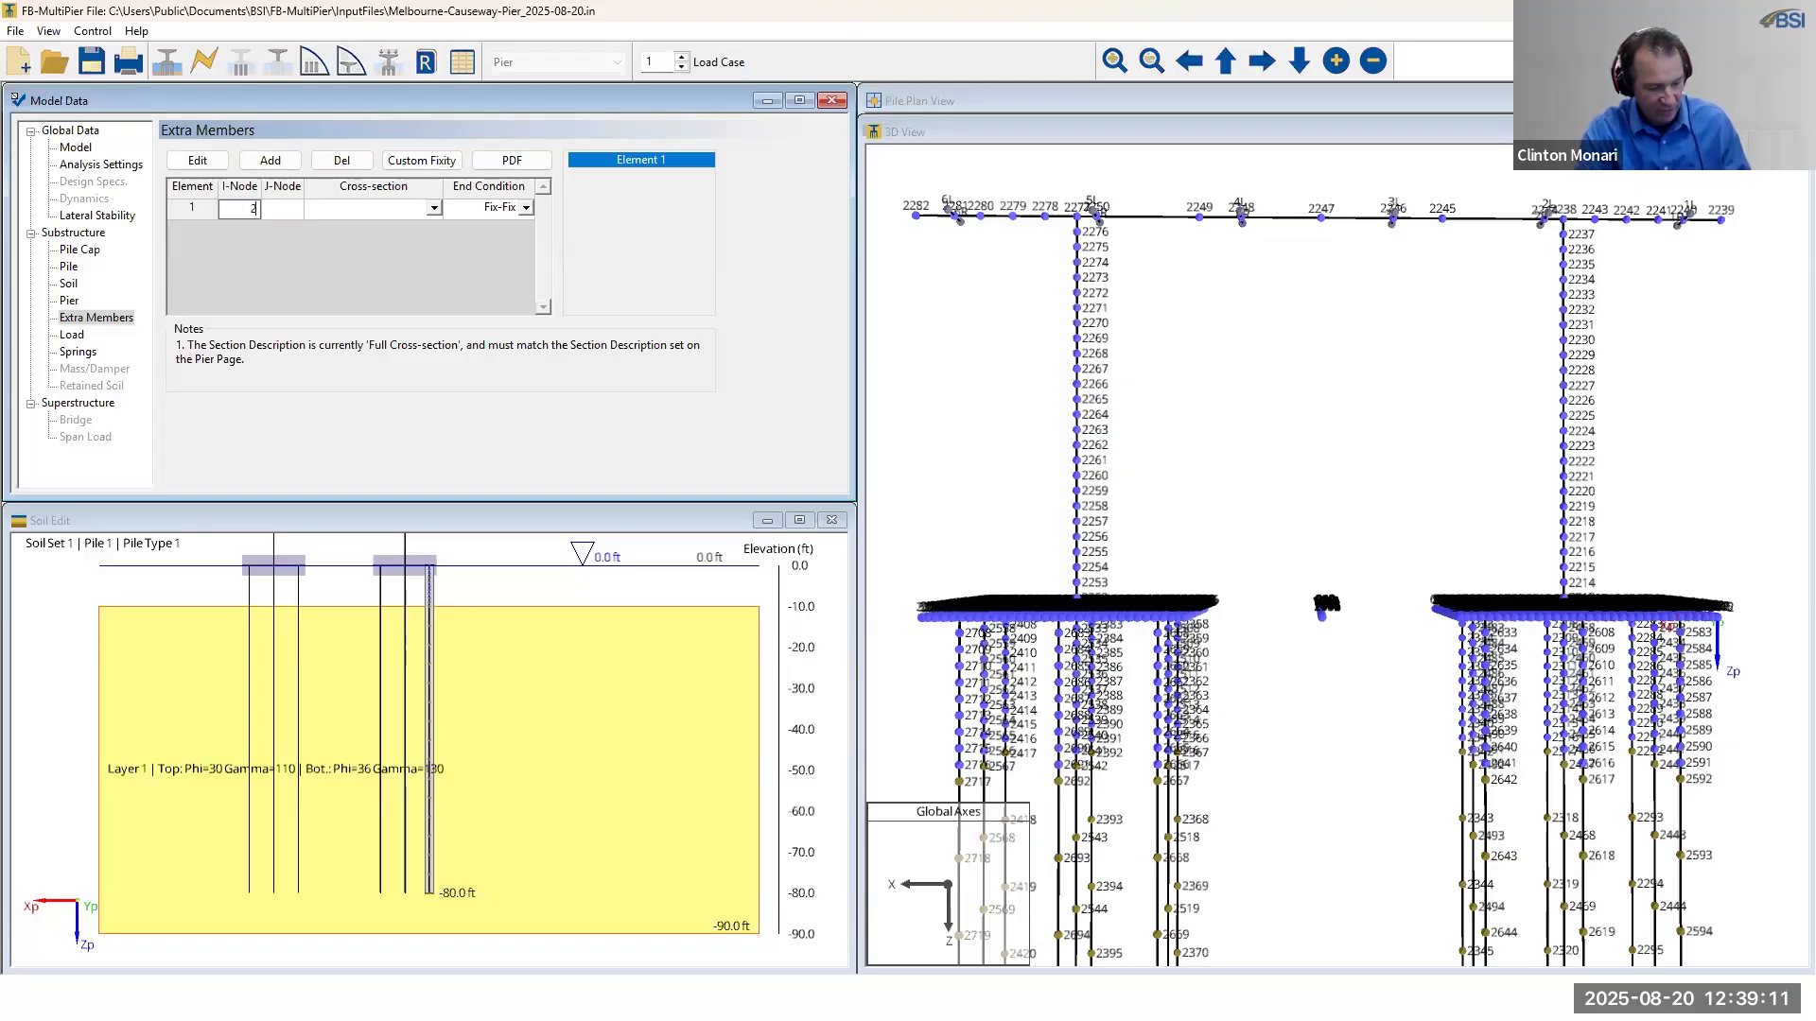
pyautogui.click(292, 208)
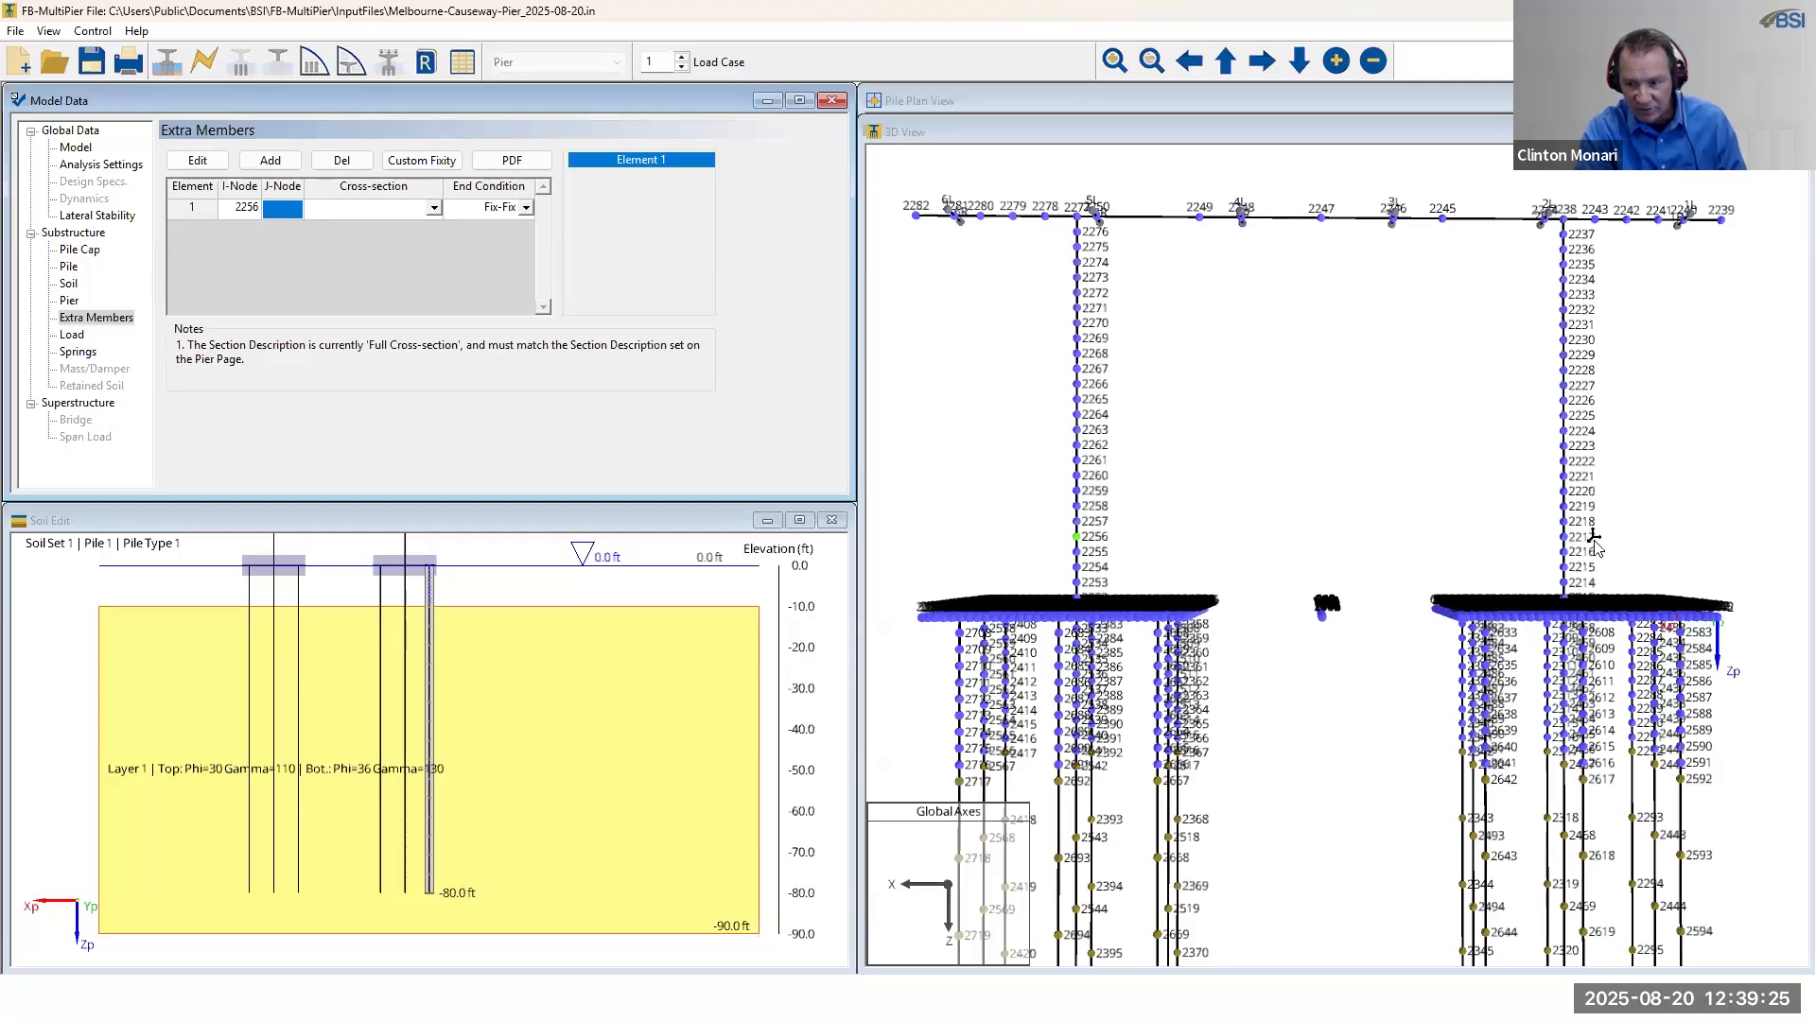
pyautogui.click(292, 212)
pyautogui.write('2217')
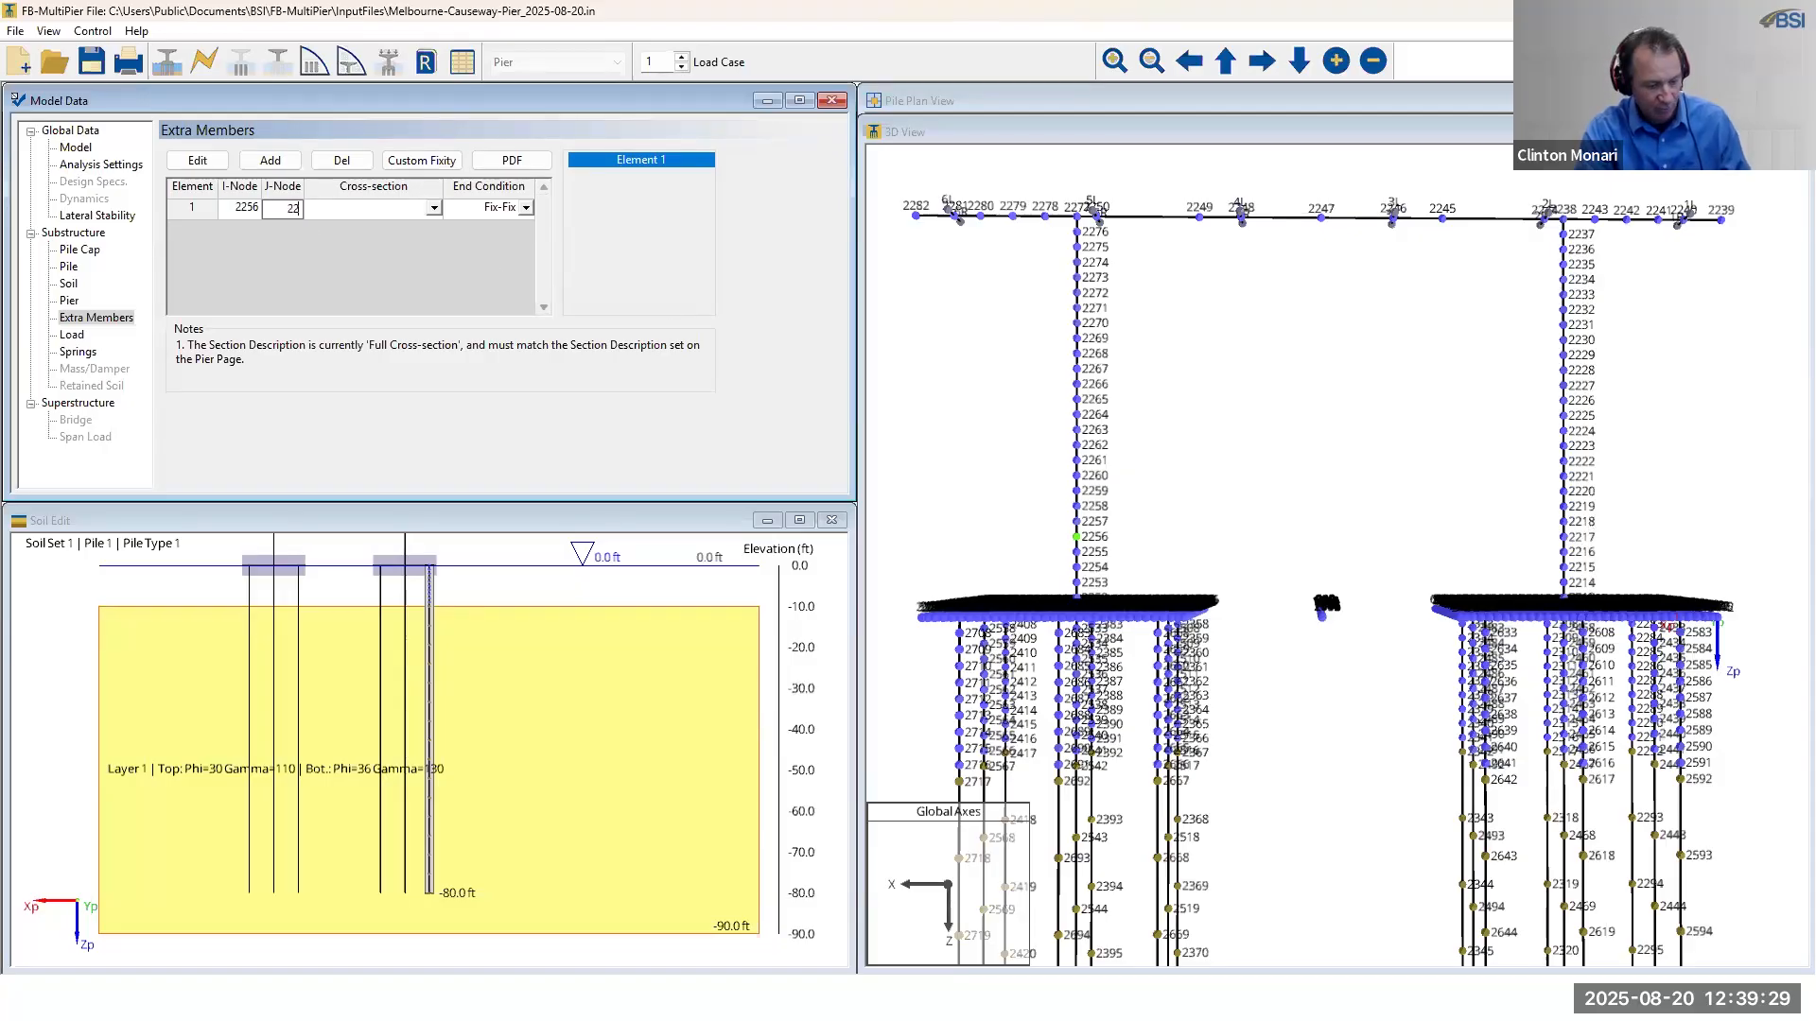
pyautogui.click(352, 212)
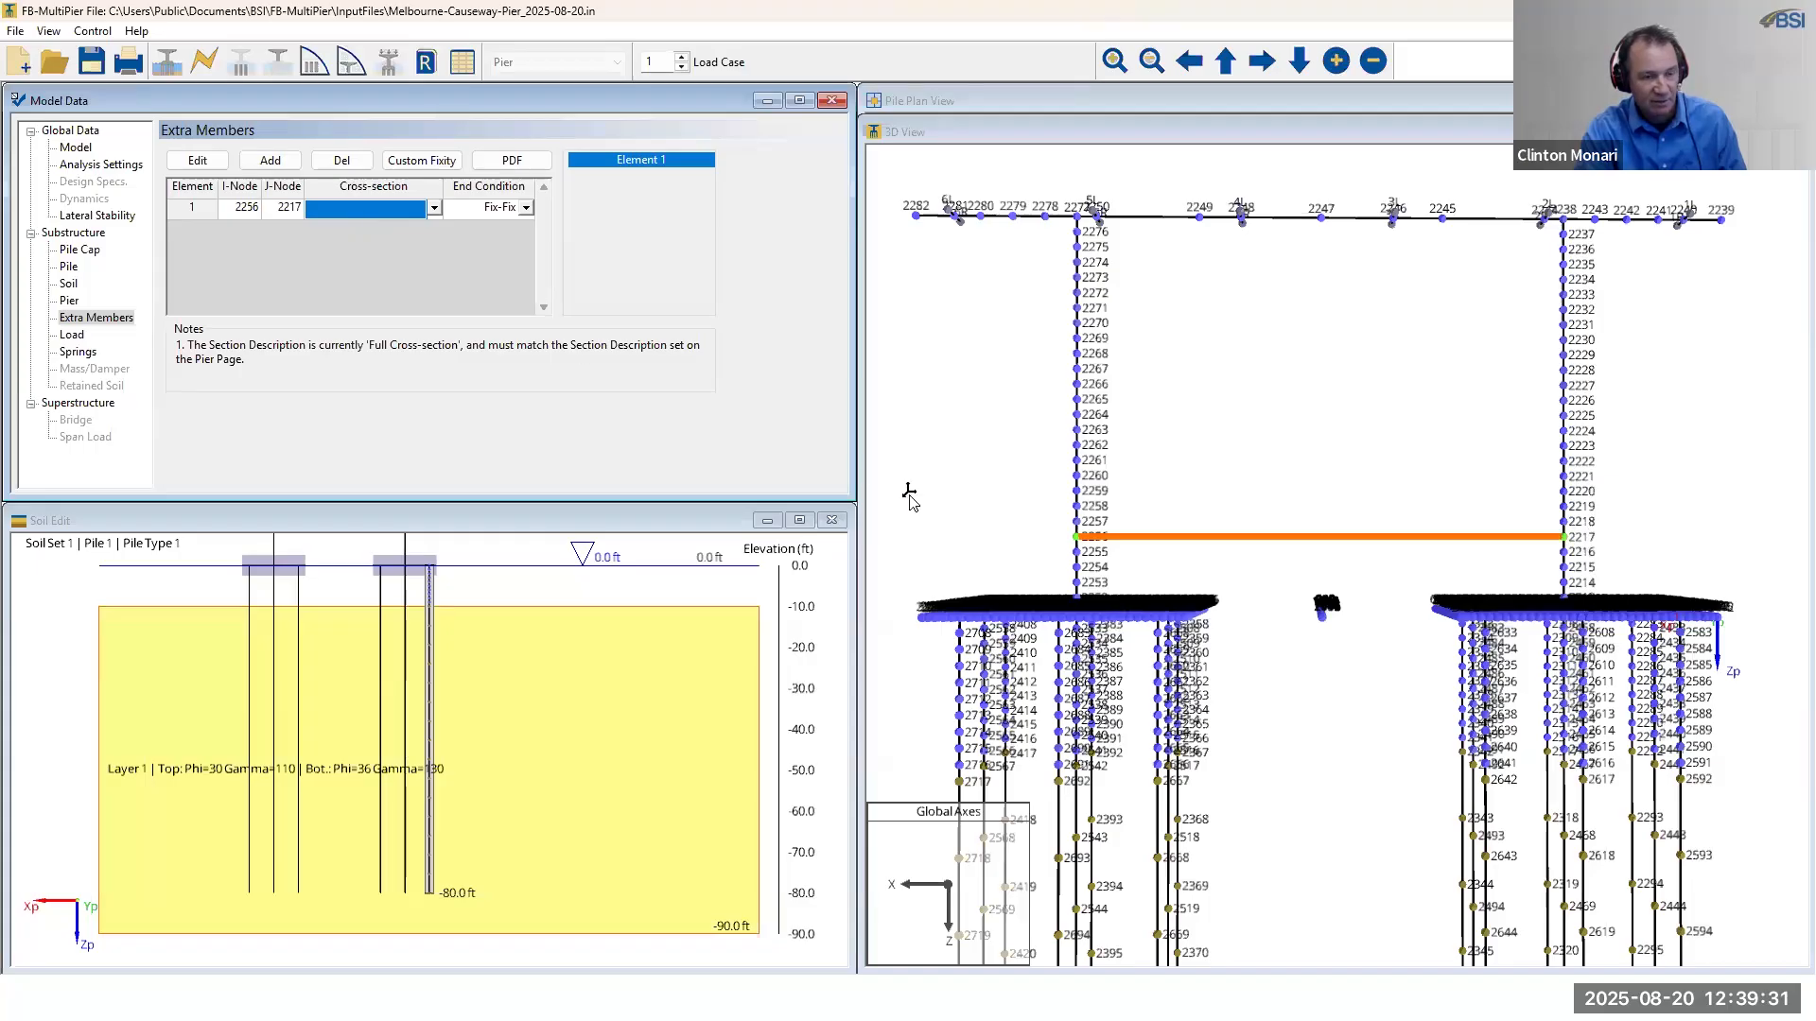
# - Assign the Extra 1 - Custom cross-section to the new extra member element
pyautogui.moveTo(1214, 453); pyautogui.dragTo(1209, 463)
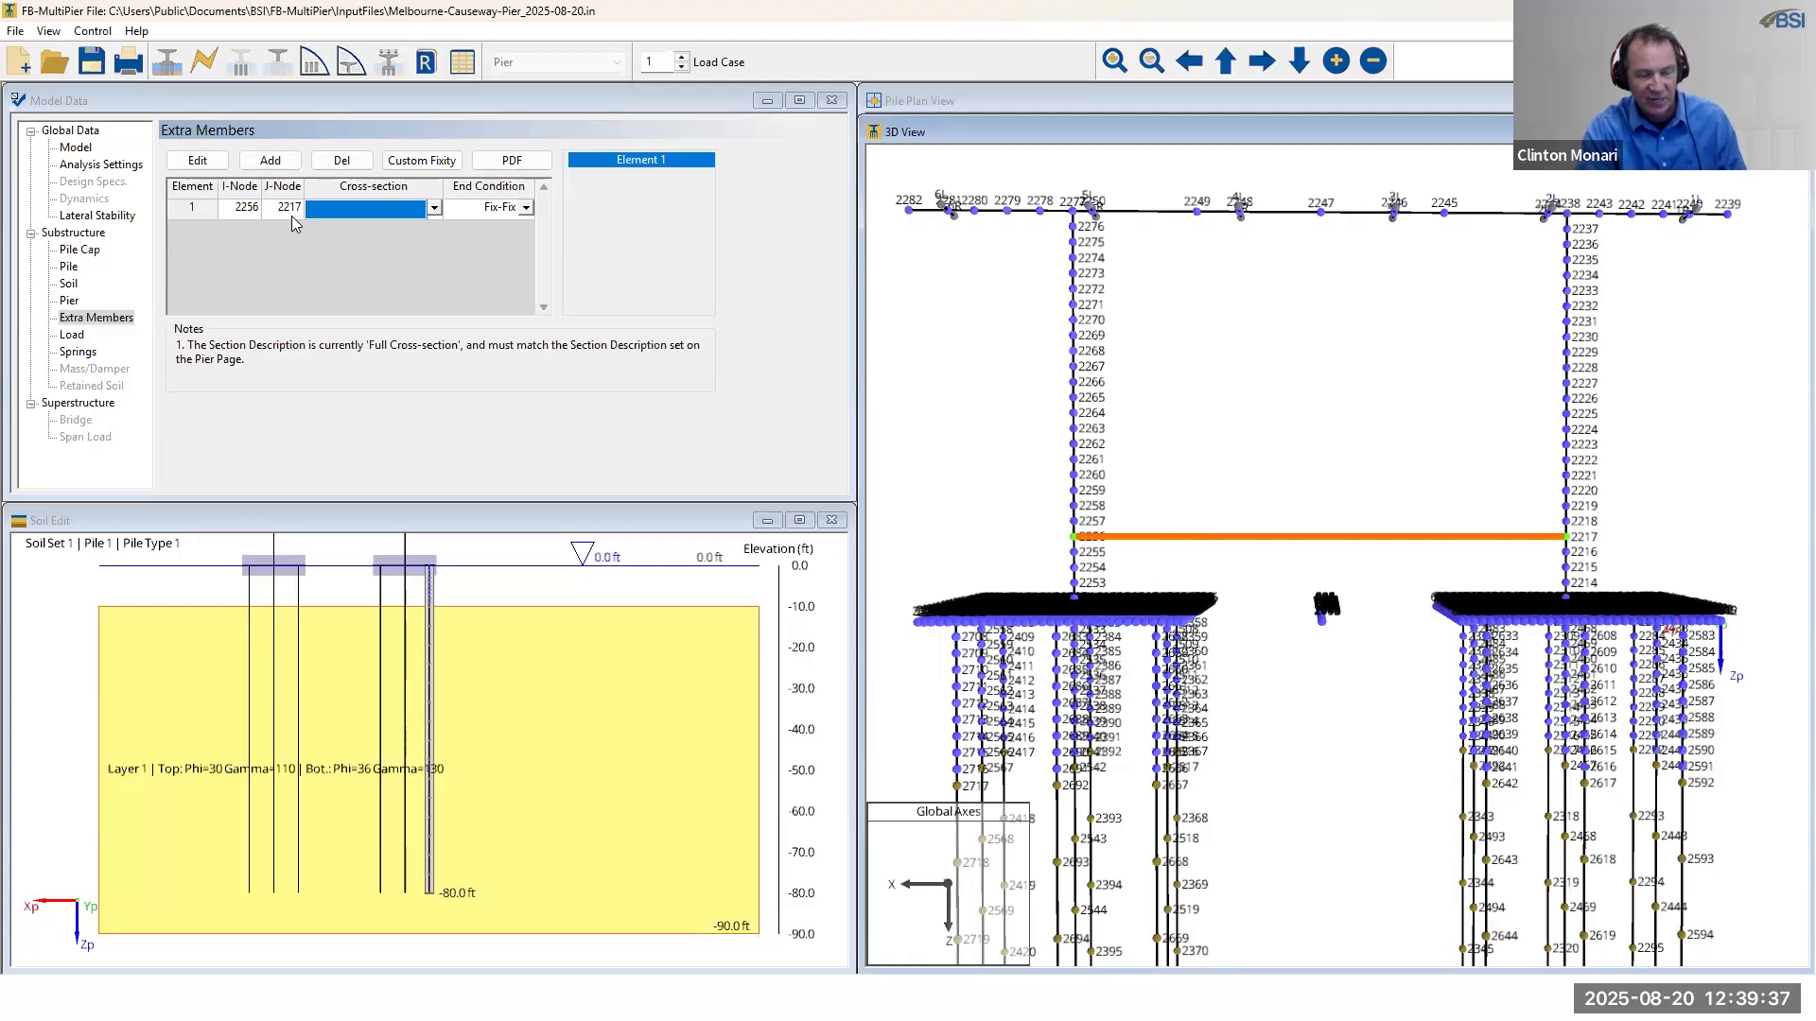
pyautogui.click(437, 210)
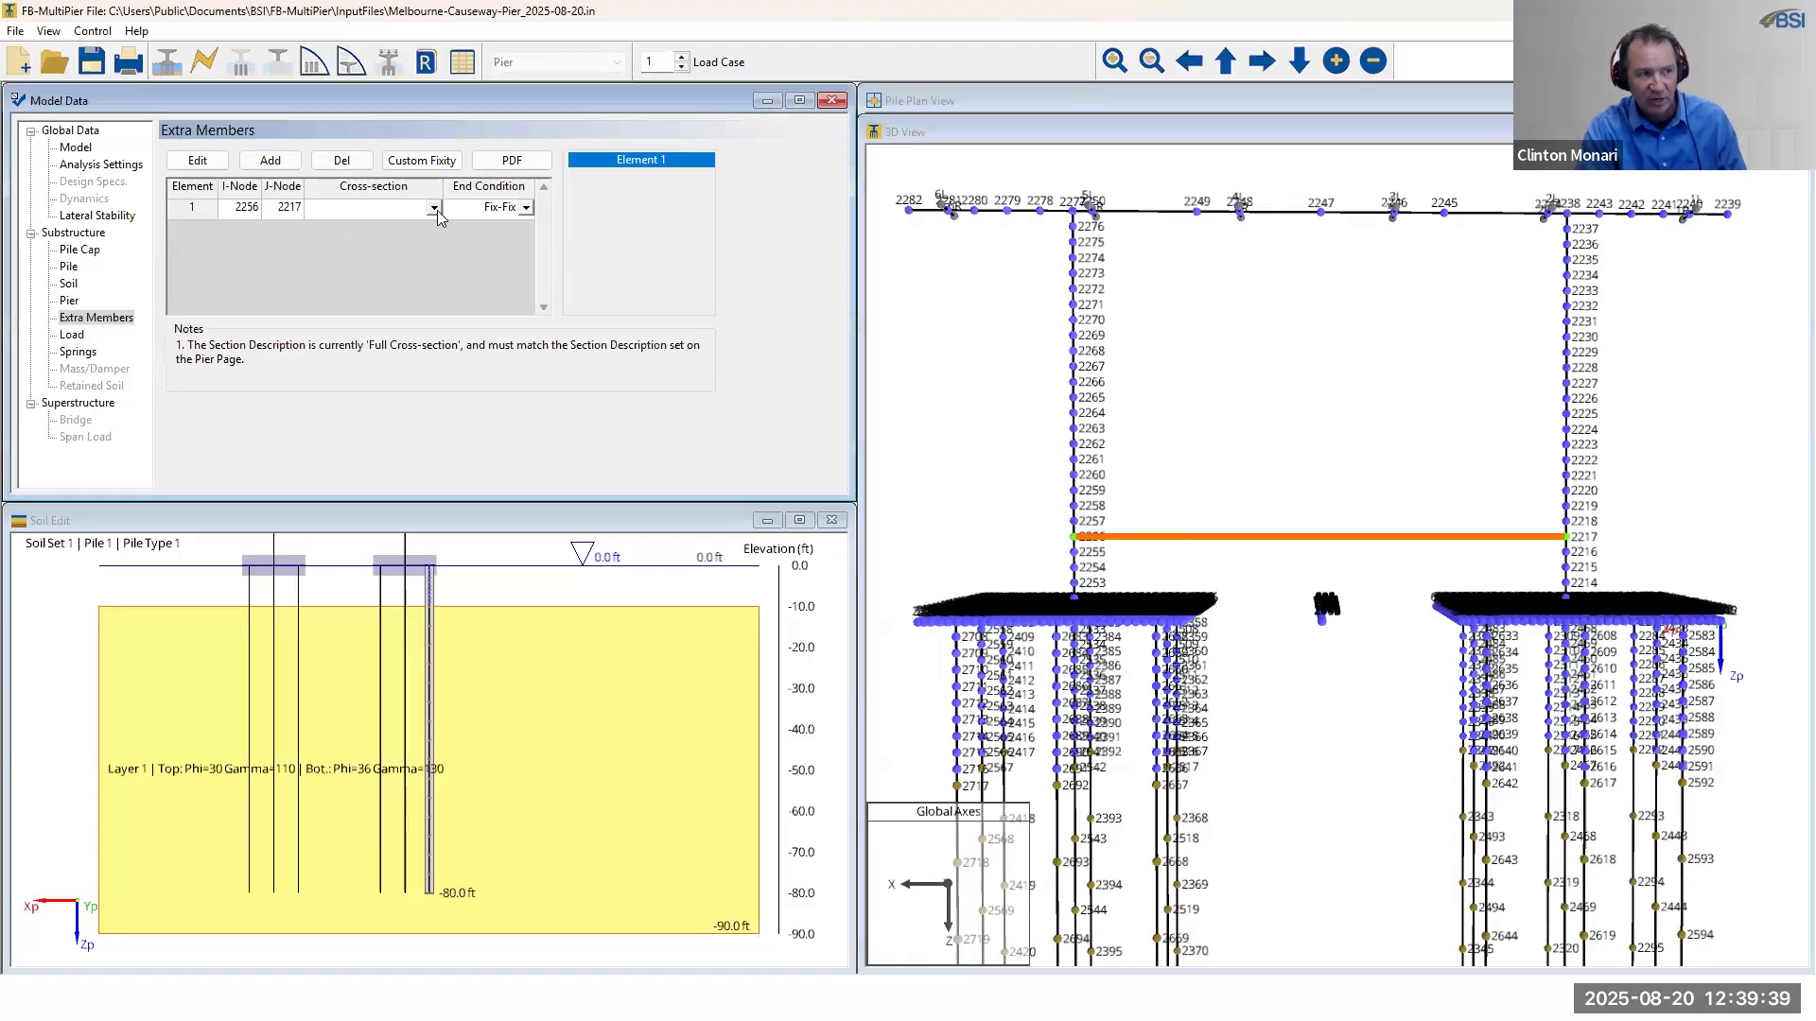
pyautogui.click(439, 210)
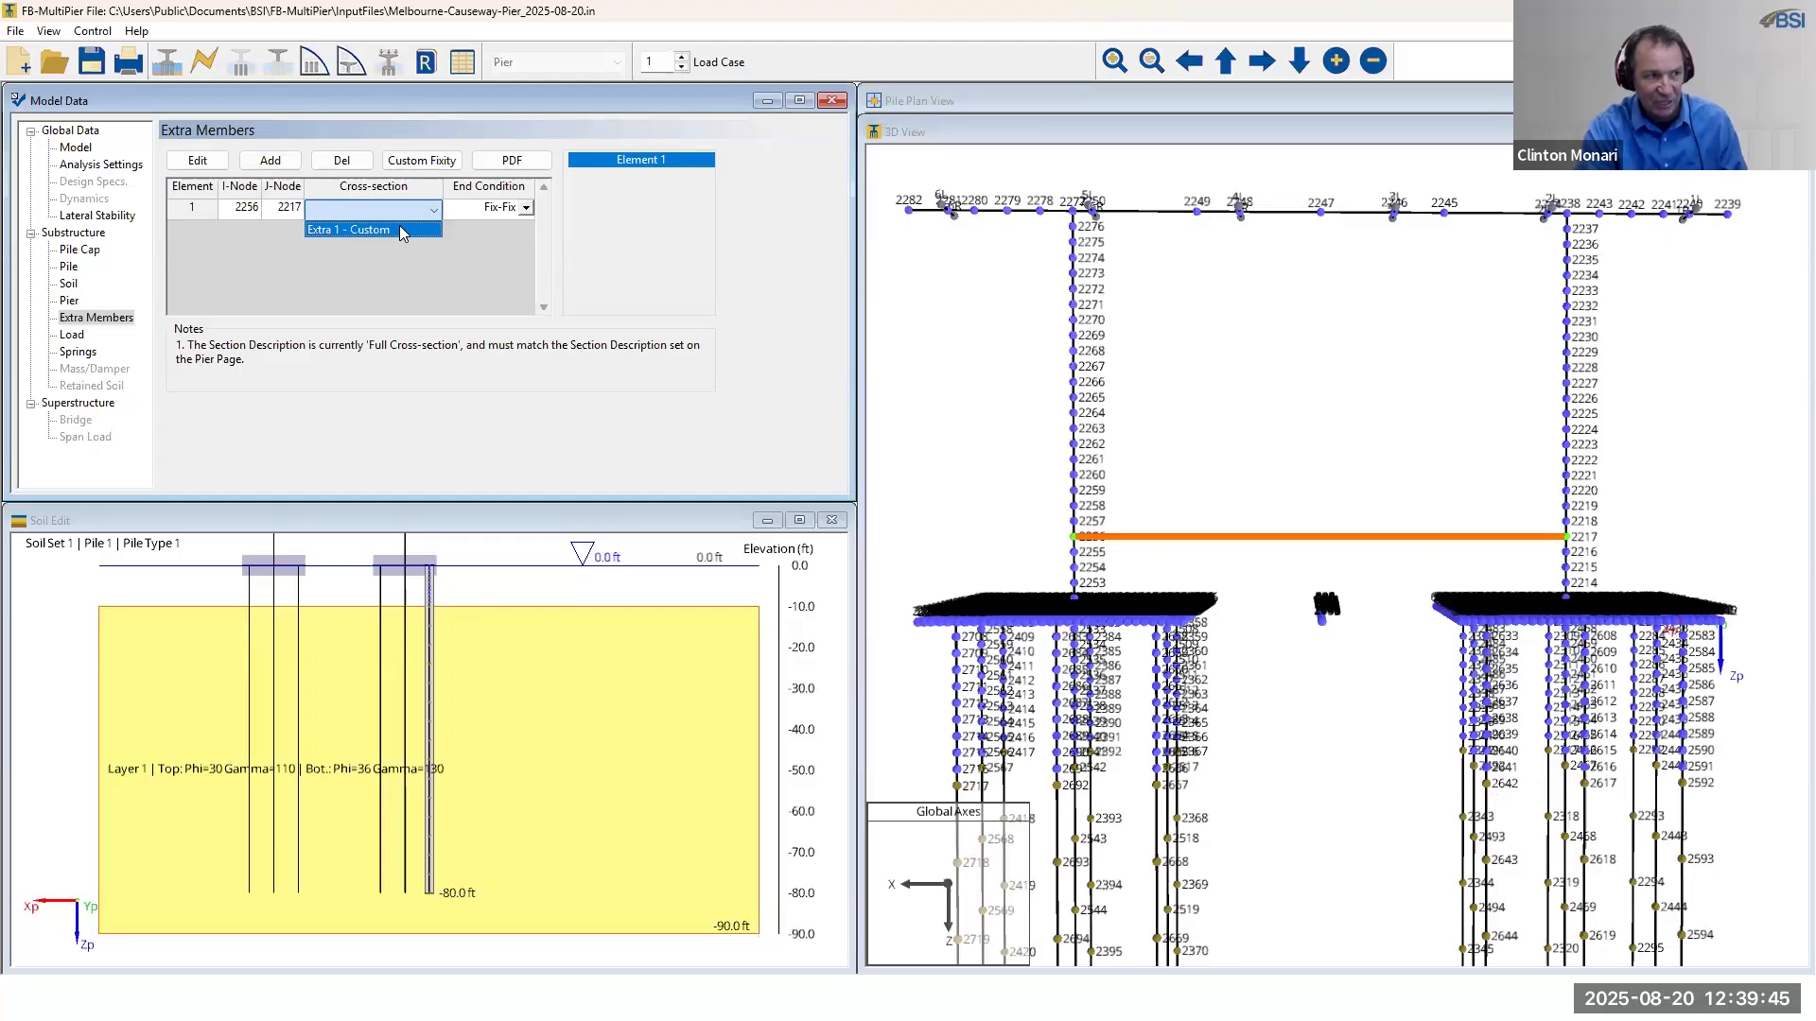
pyautogui.click(399, 229)
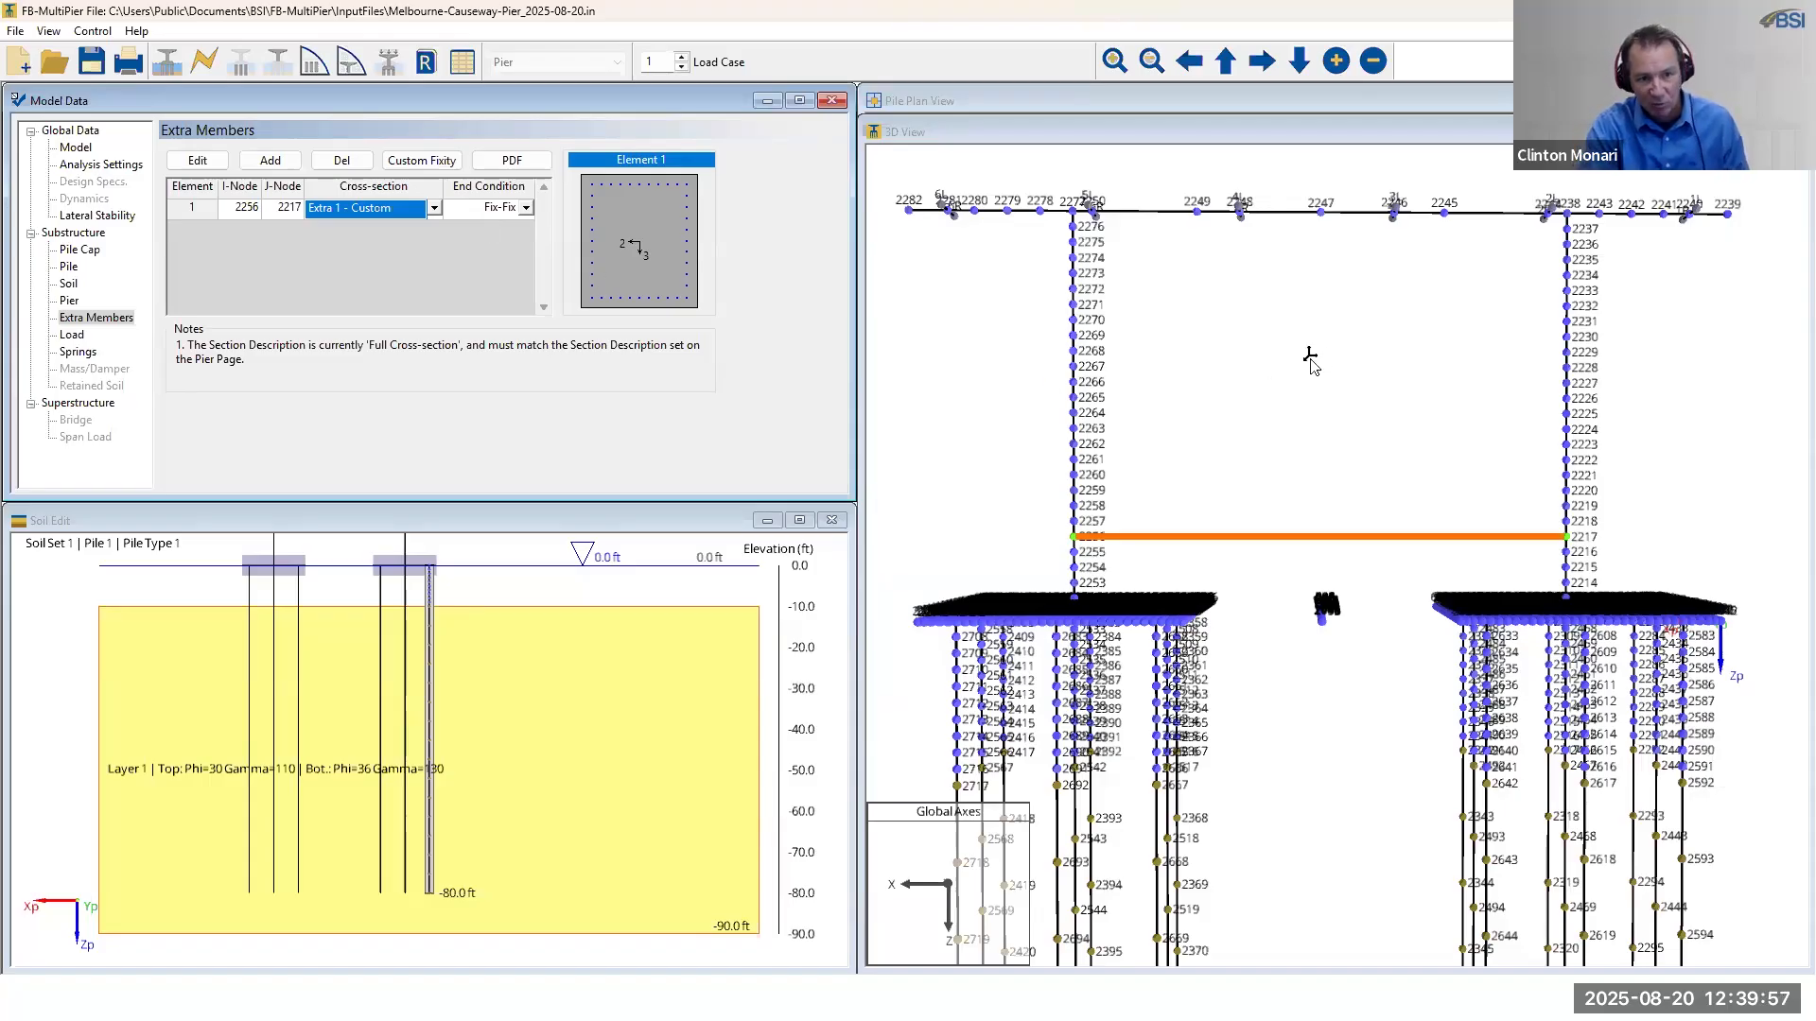
# - Display the 3D model in thick view and inspect the strut between the pier columns
pyautogui.rightClick(1303, 352)
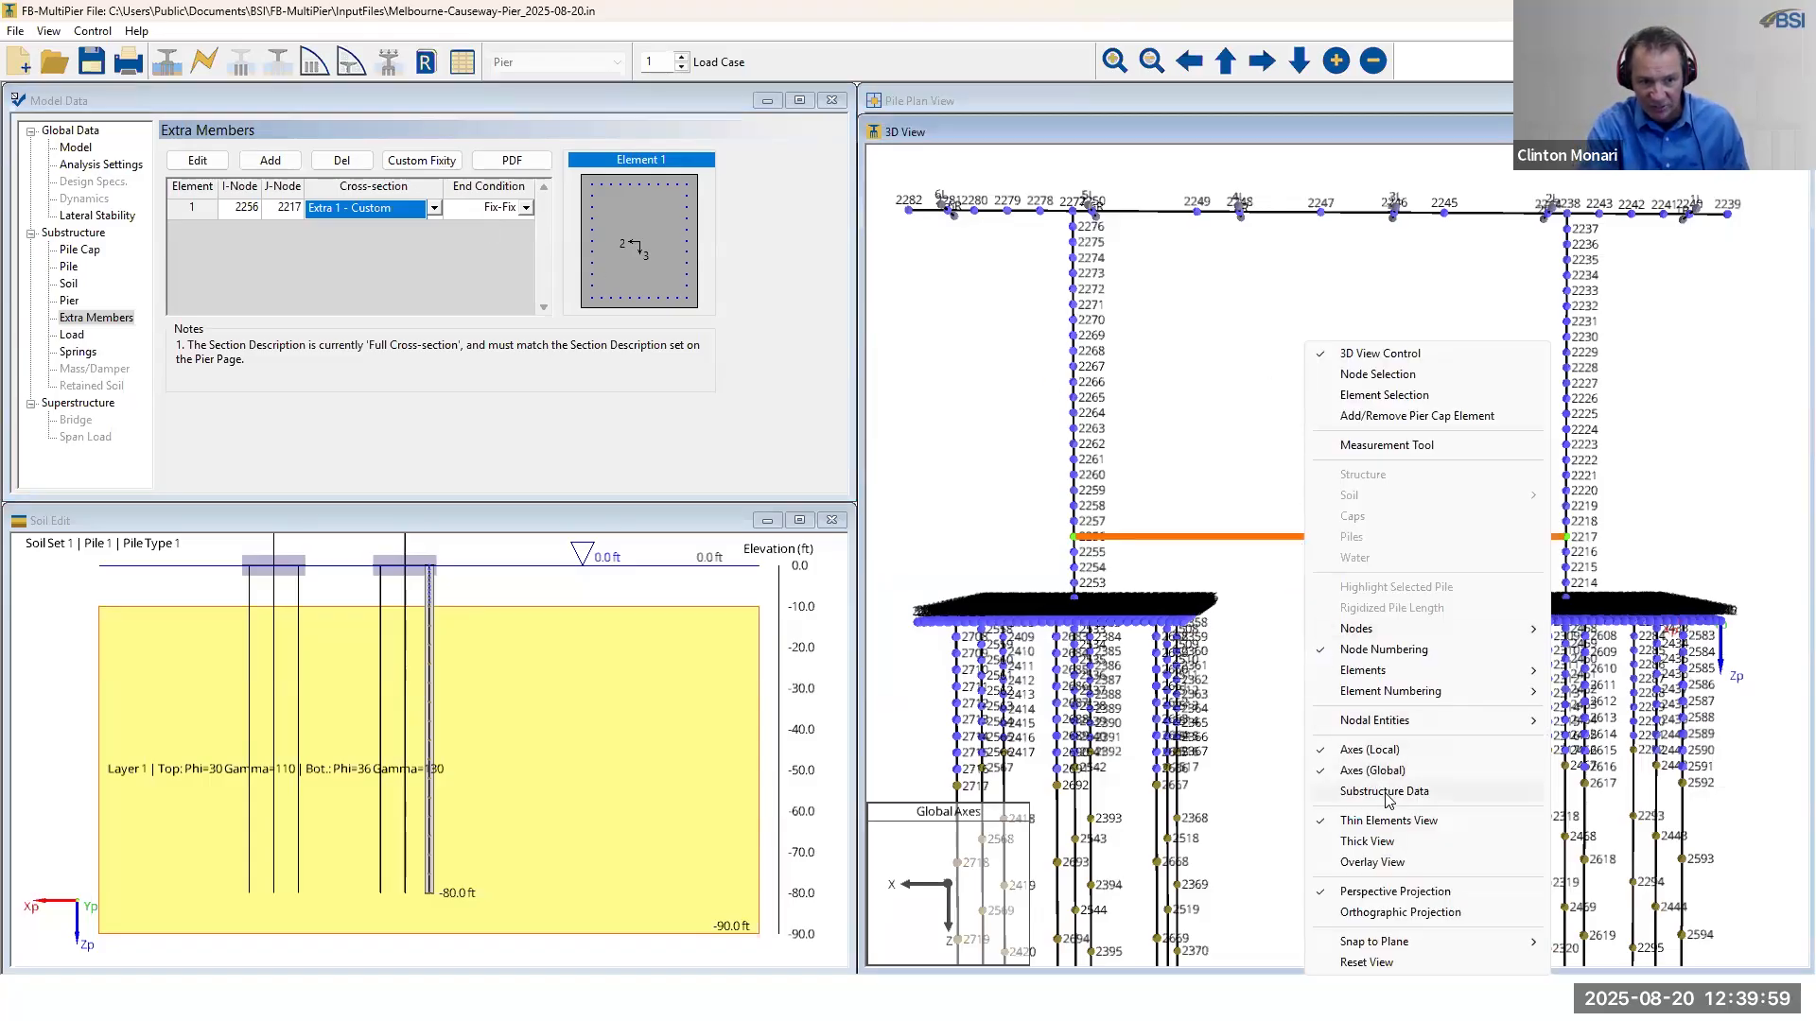
pyautogui.click(1392, 844)
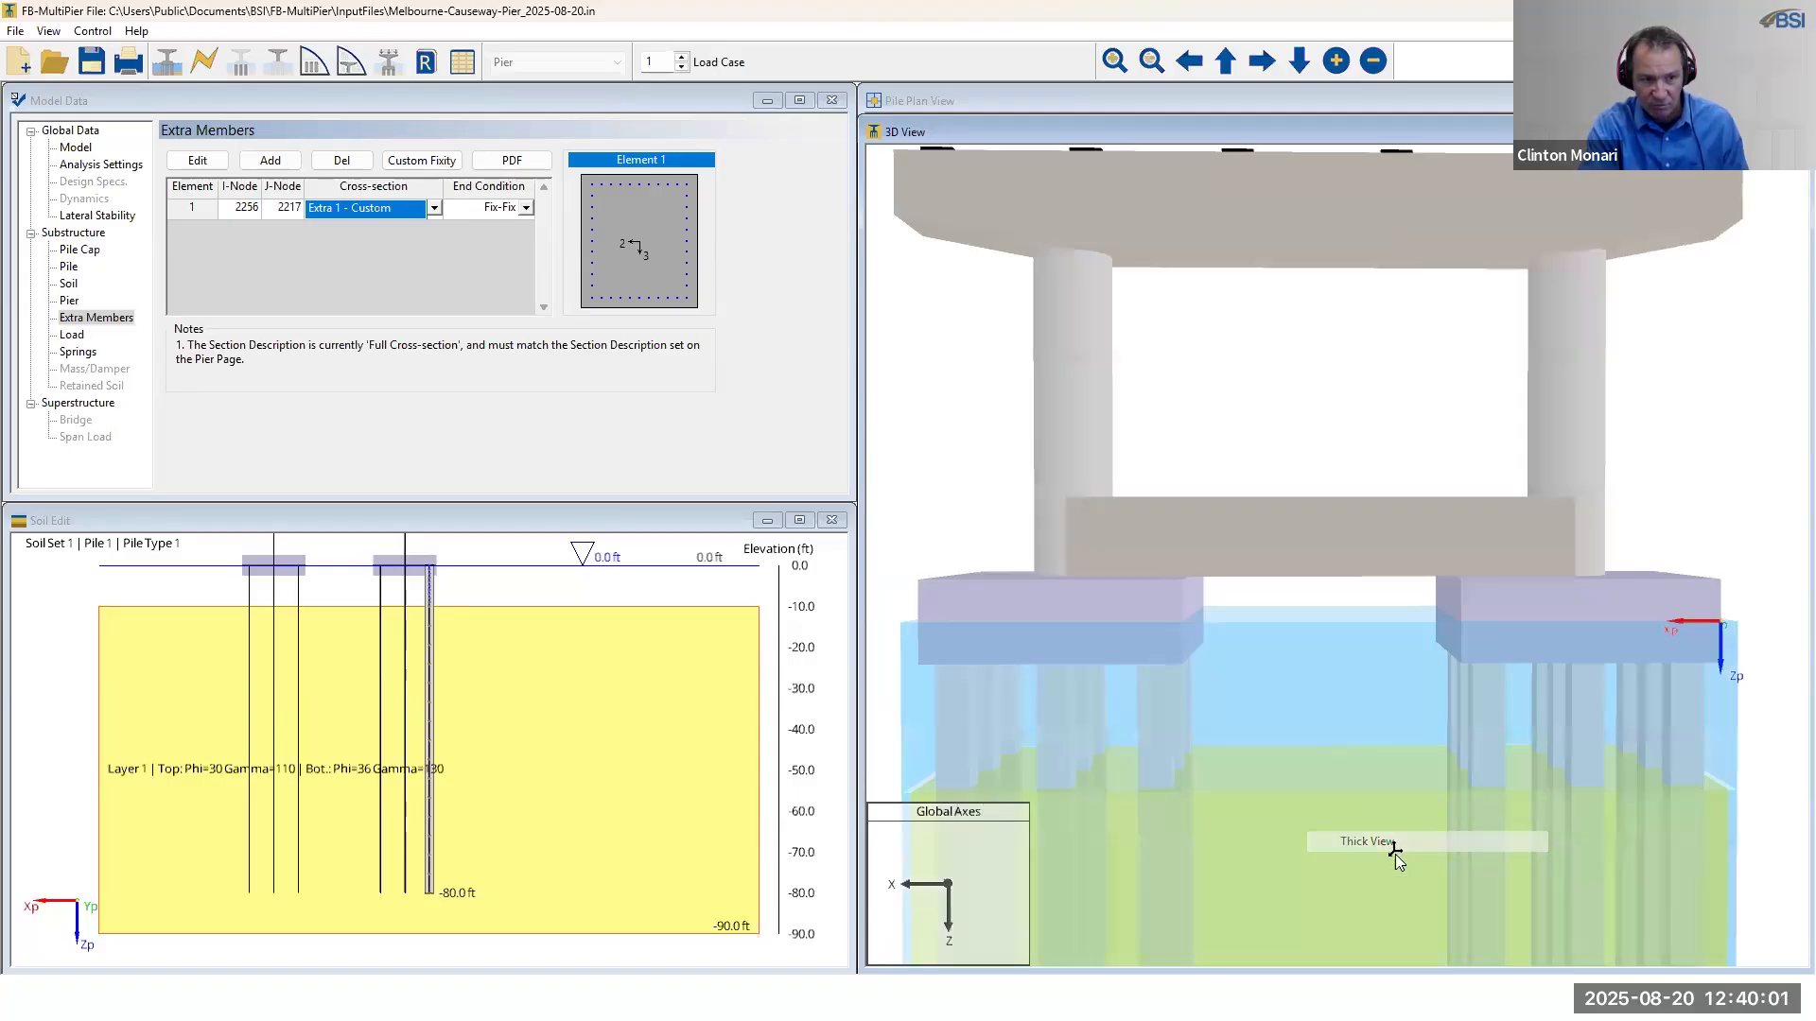
pyautogui.moveTo(1377, 662)
pyautogui.mouseDown()
pyautogui.moveTo(1405, 661)
pyautogui.moveTo(1352, 672)
pyautogui.moveTo(1398, 677)
pyautogui.moveTo(1386, 666)
pyautogui.moveTo(1382, 696)
pyautogui.moveTo(1376, 666)
pyautogui.mouseUp()
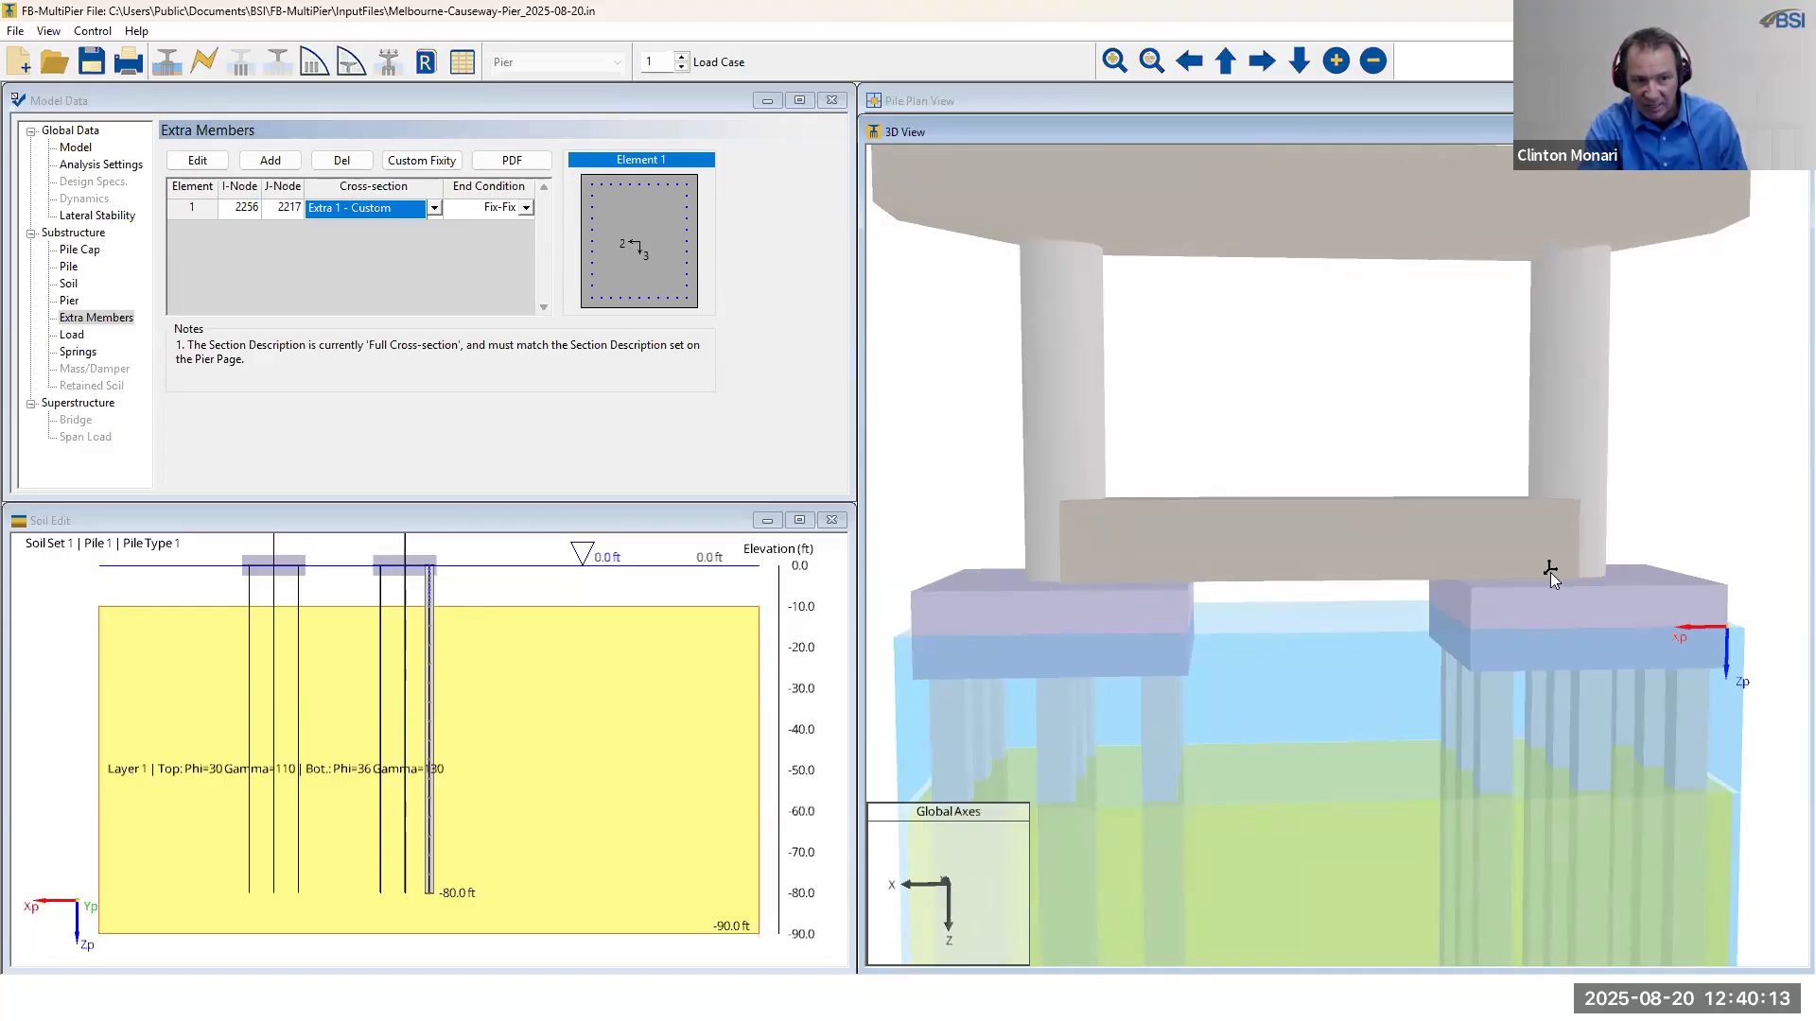
pyautogui.moveTo(1384, 638); pyautogui.dragTo(1409, 539)
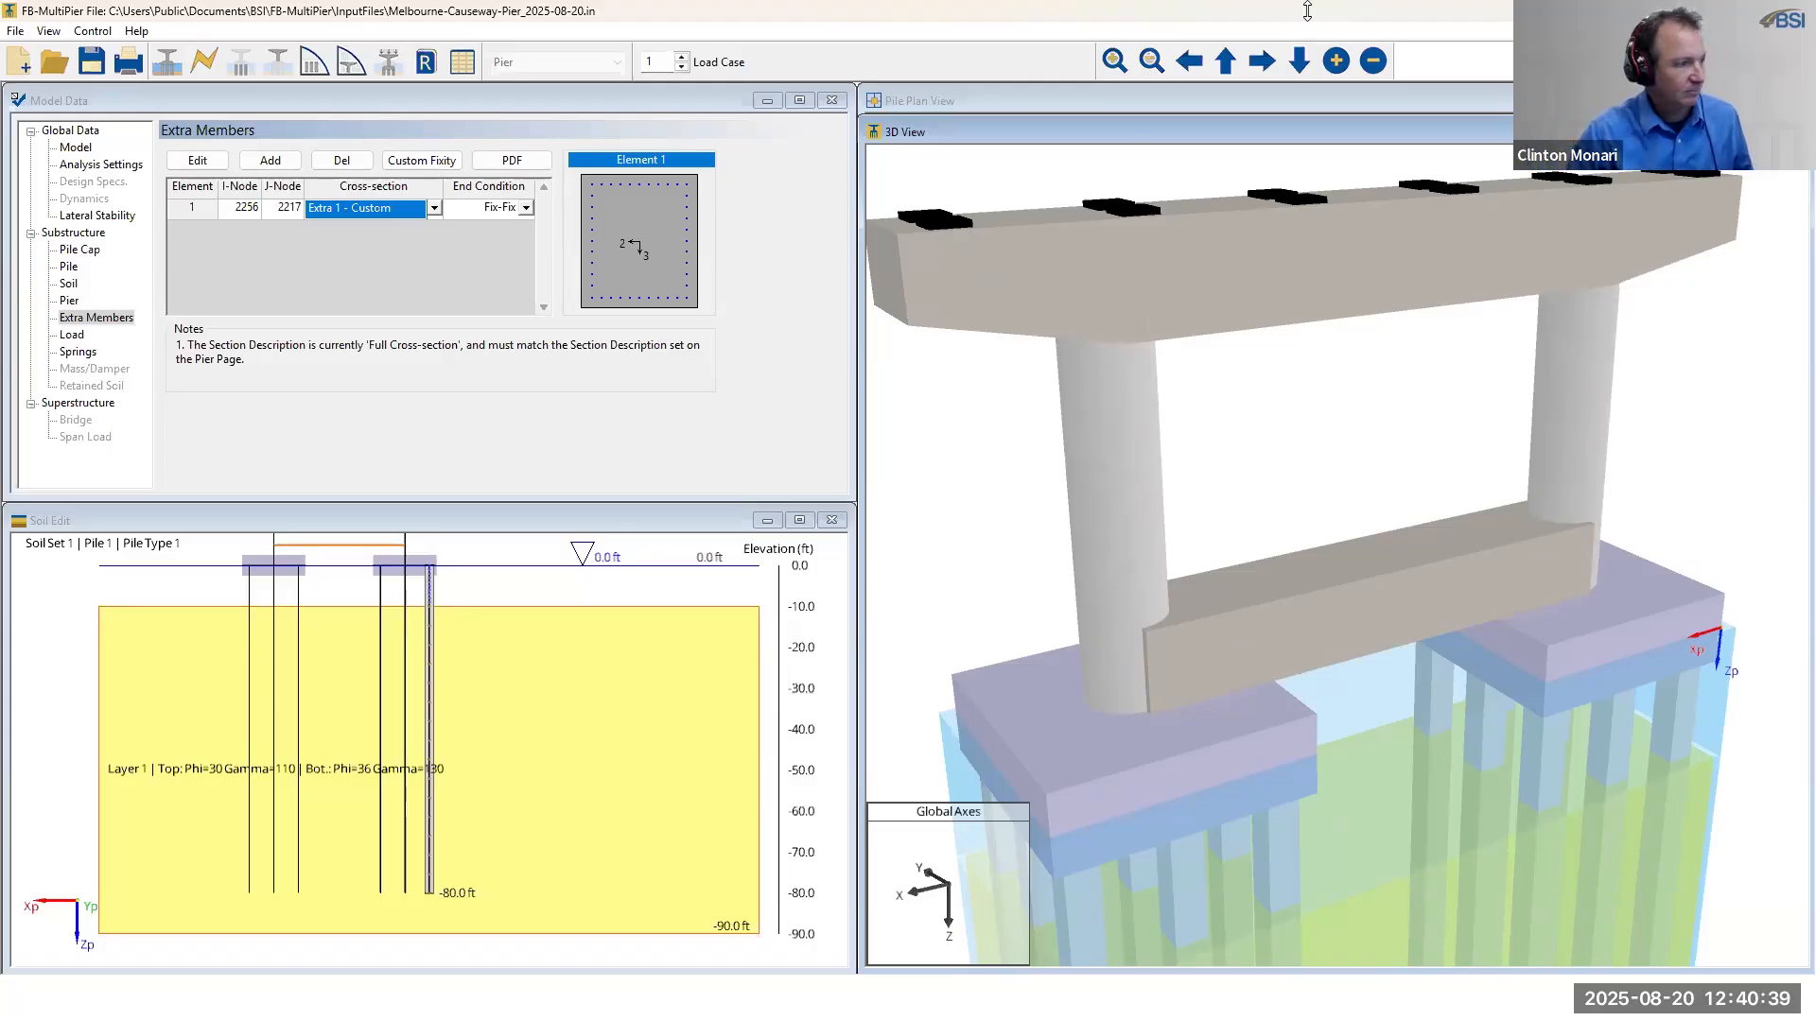
pyautogui.hotkey('alt', 'Tab')
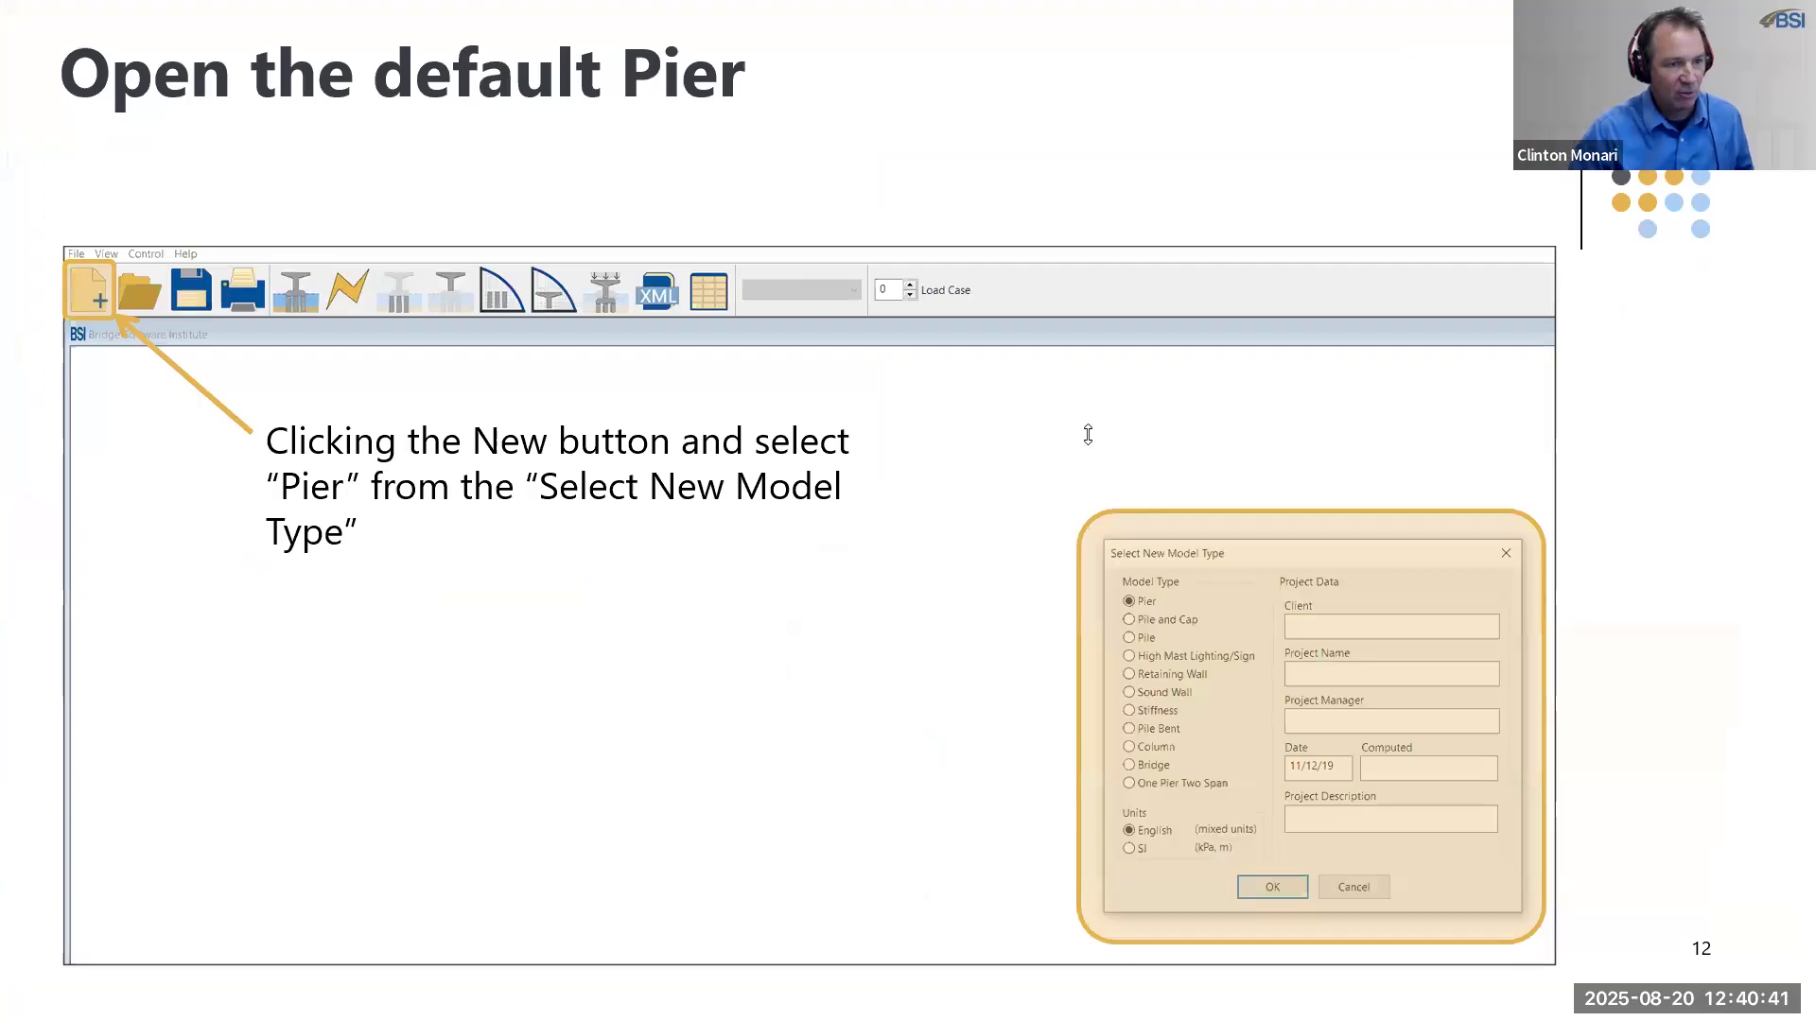
pyautogui.press('Right')
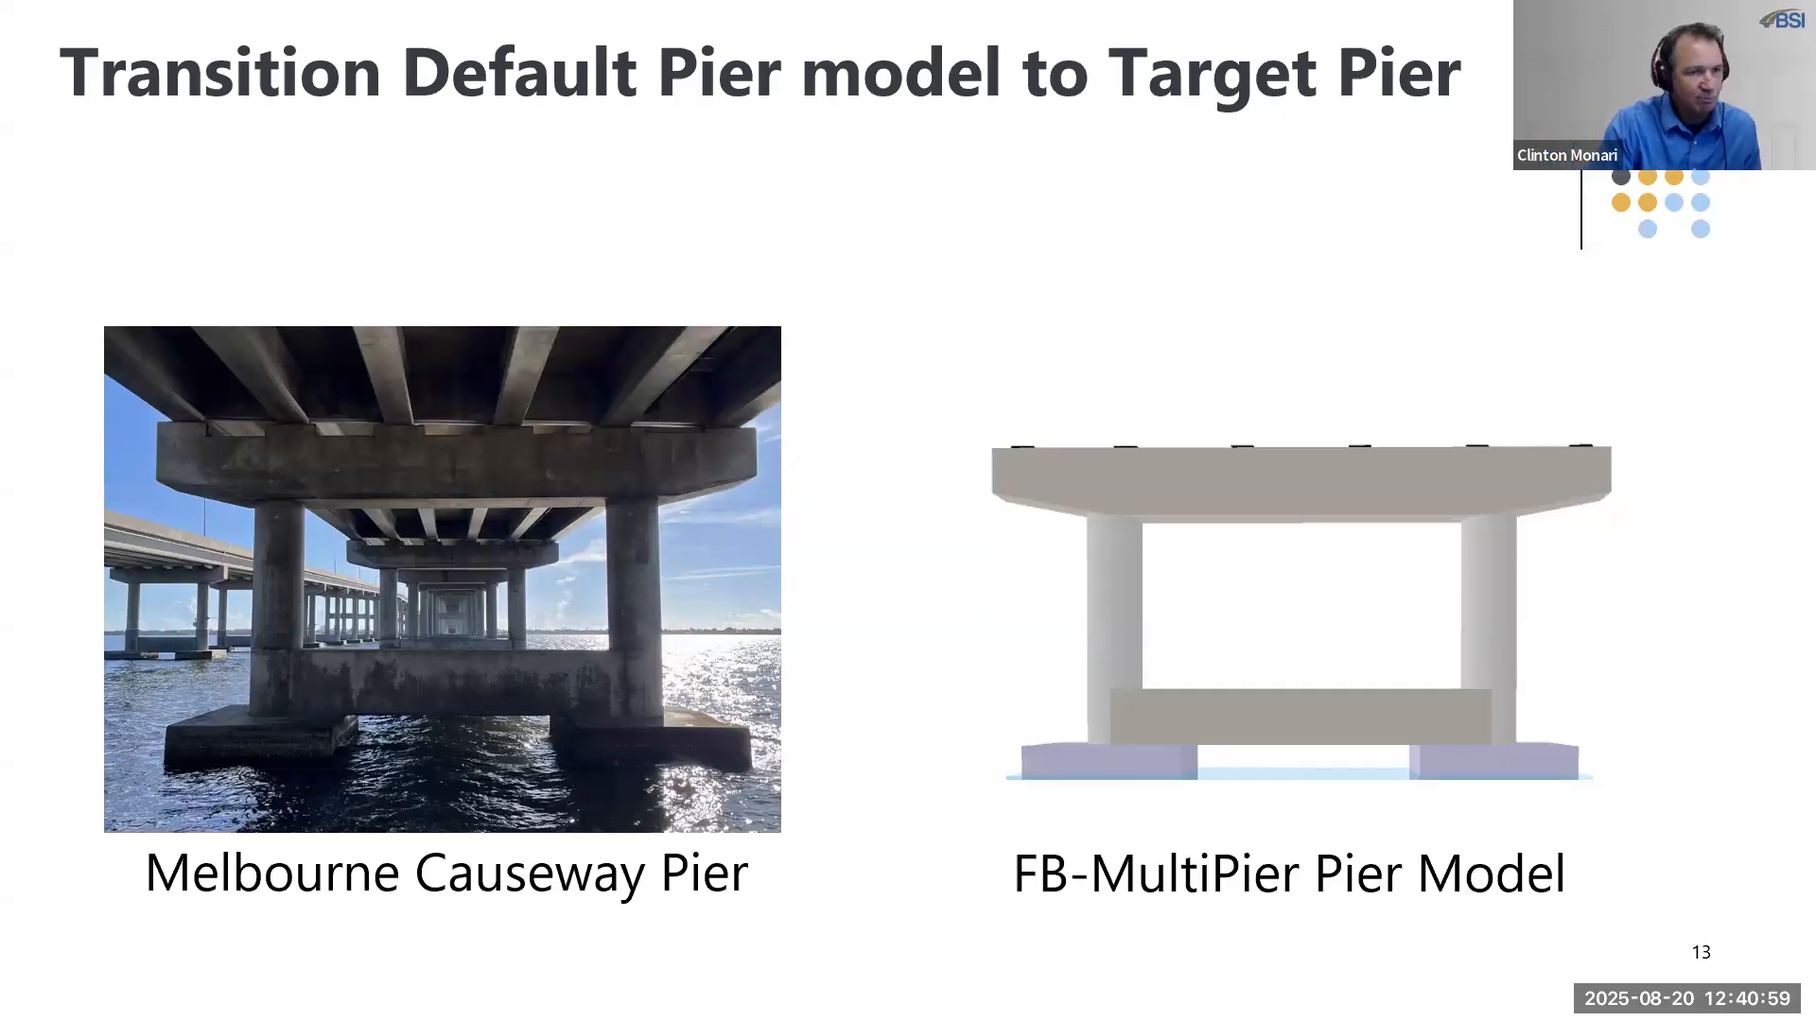
pyautogui.hotkey('alt', 'Tab')
pyautogui.press('super+Up')
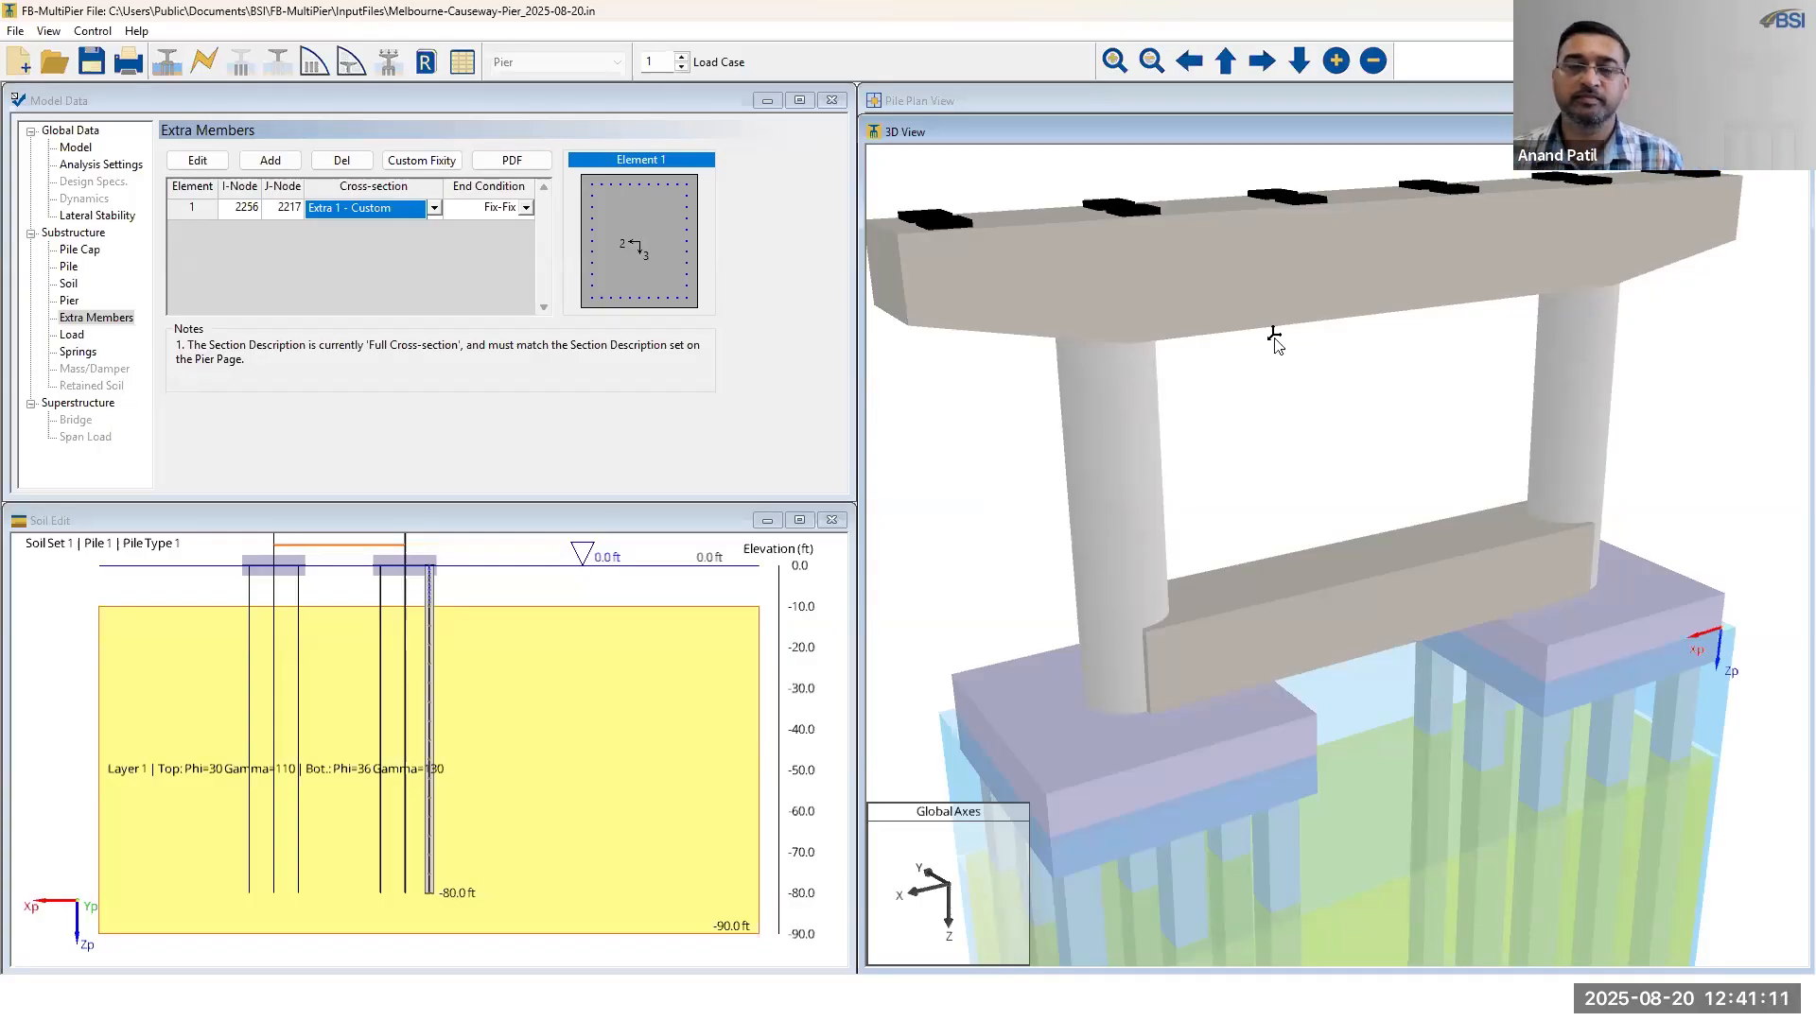
pyautogui.scroll(-4, 1460, 413)
pyautogui.scroll(2, 1475, 404)
pyautogui.moveTo(1475, 406); pyautogui.dragTo(1182, 473)
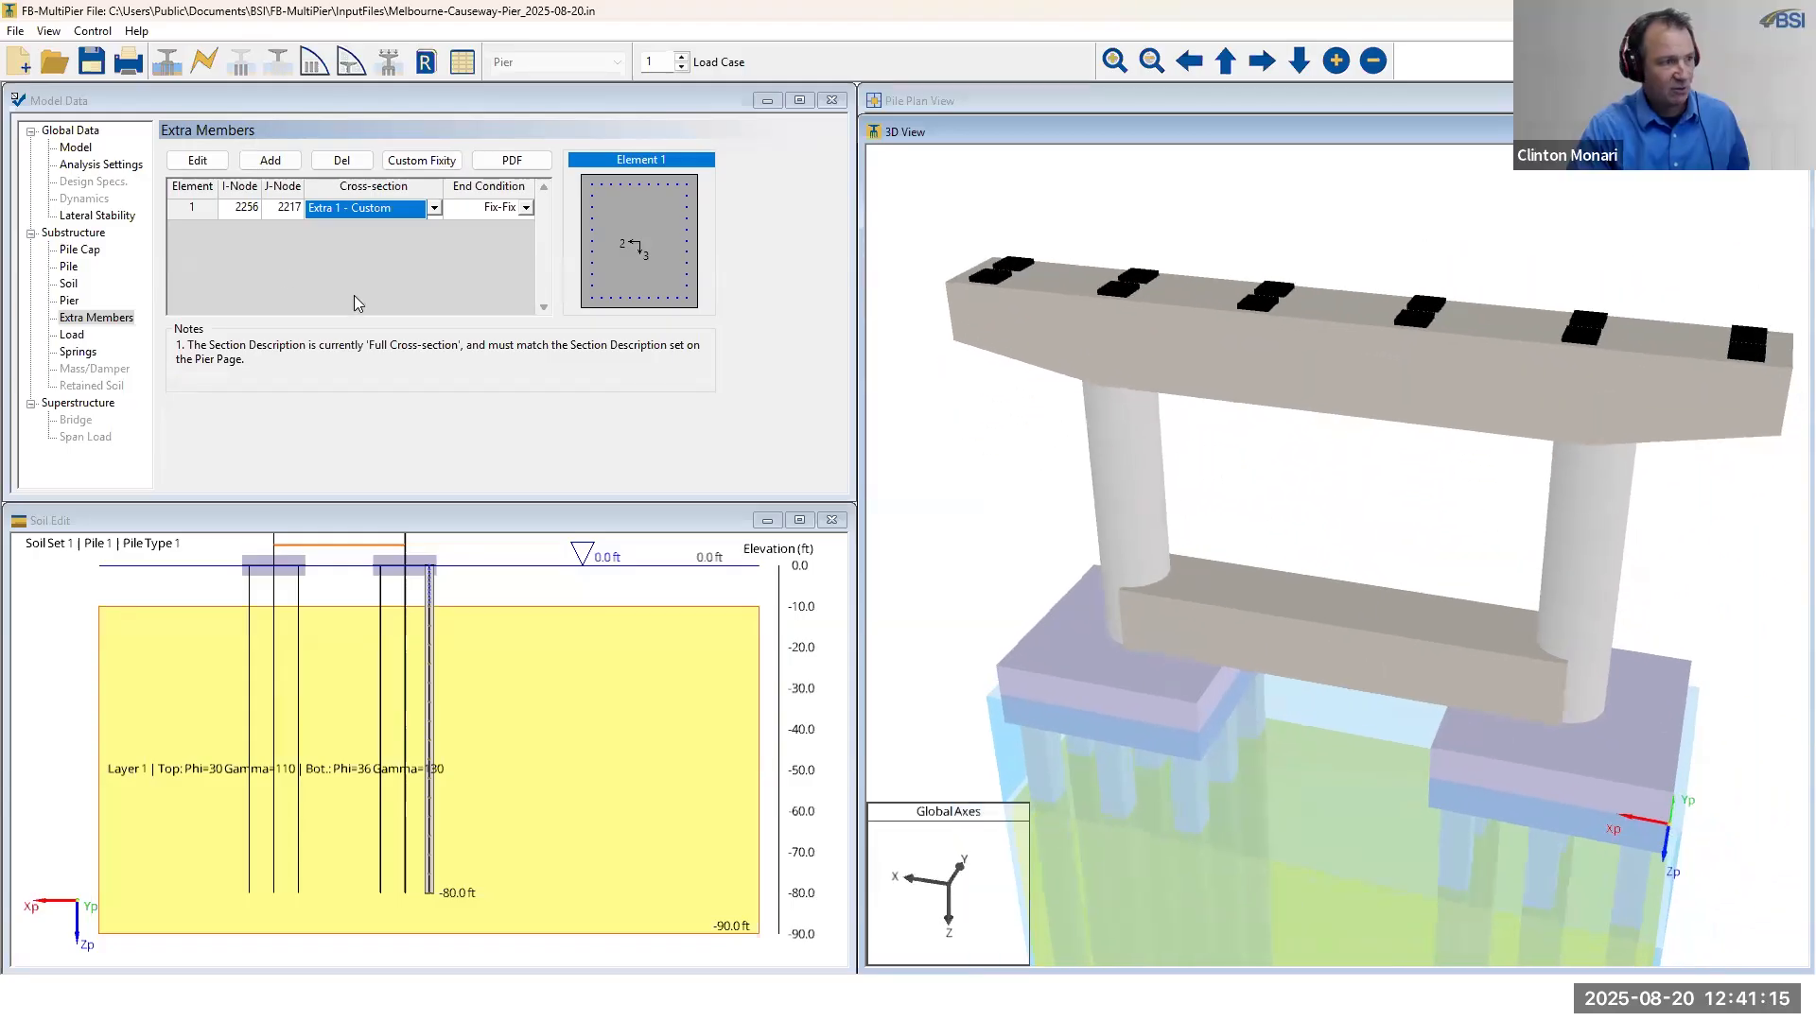
# - Open the load data, select the bearing 6R node in the 3D model, and set its Zp load to 100 kips in Load Case 1
pyautogui.click(72, 334)
pyautogui.moveTo(1453, 520); pyautogui.dragTo(1389, 477)
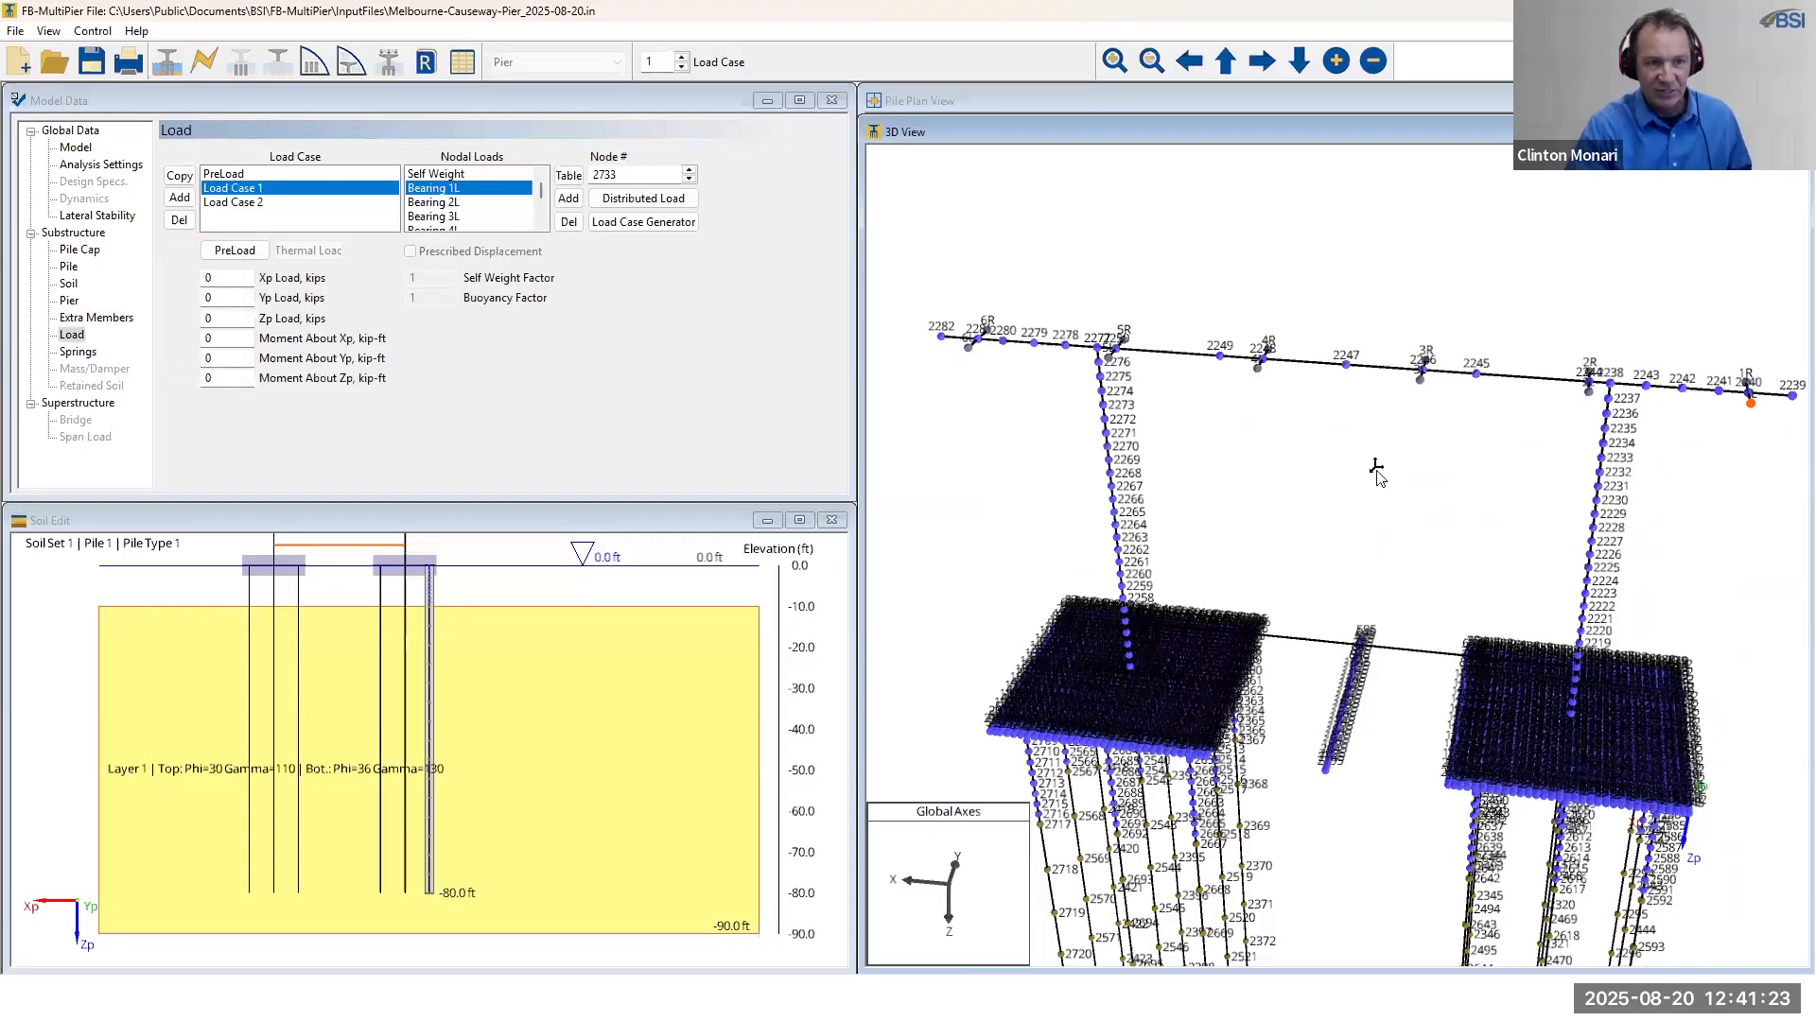
pyautogui.moveTo(1381, 473); pyautogui.dragTo(1434, 537)
pyautogui.scroll(5, 1435, 537)
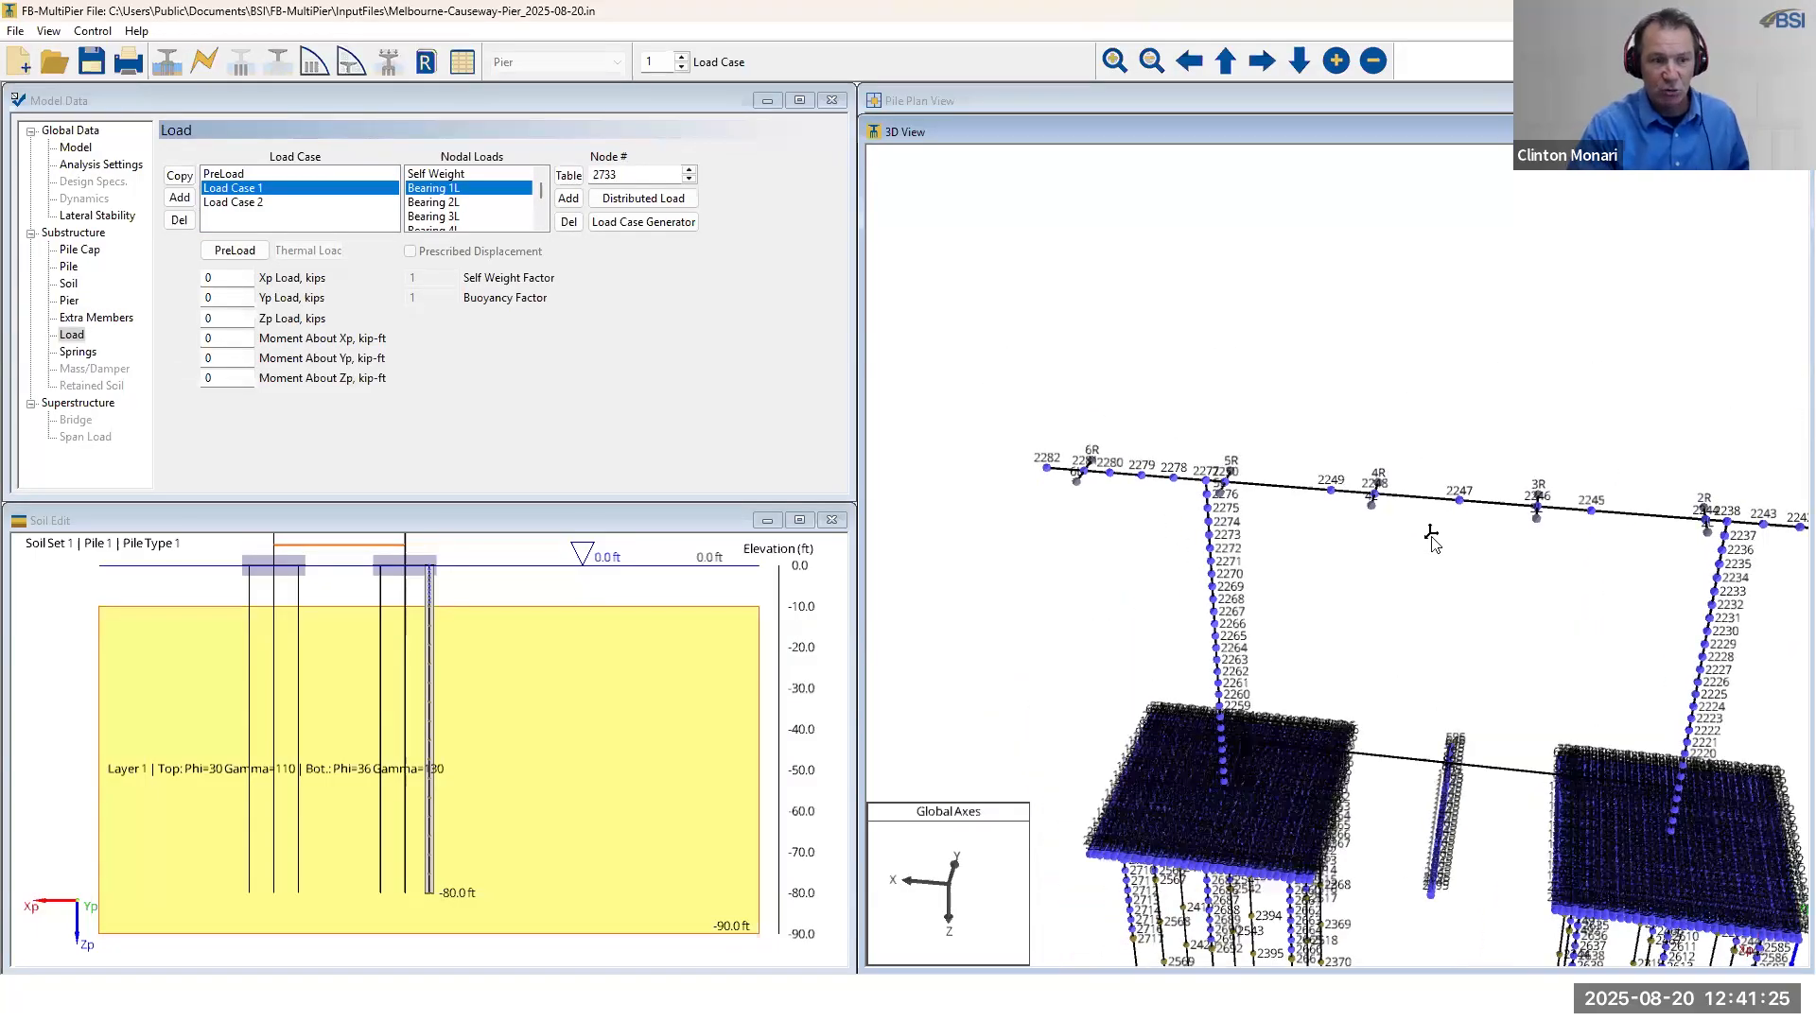
pyautogui.moveTo(1464, 435); pyautogui.dragTo(1431, 389, button='middle')
pyautogui.rightClick(1117, 293)
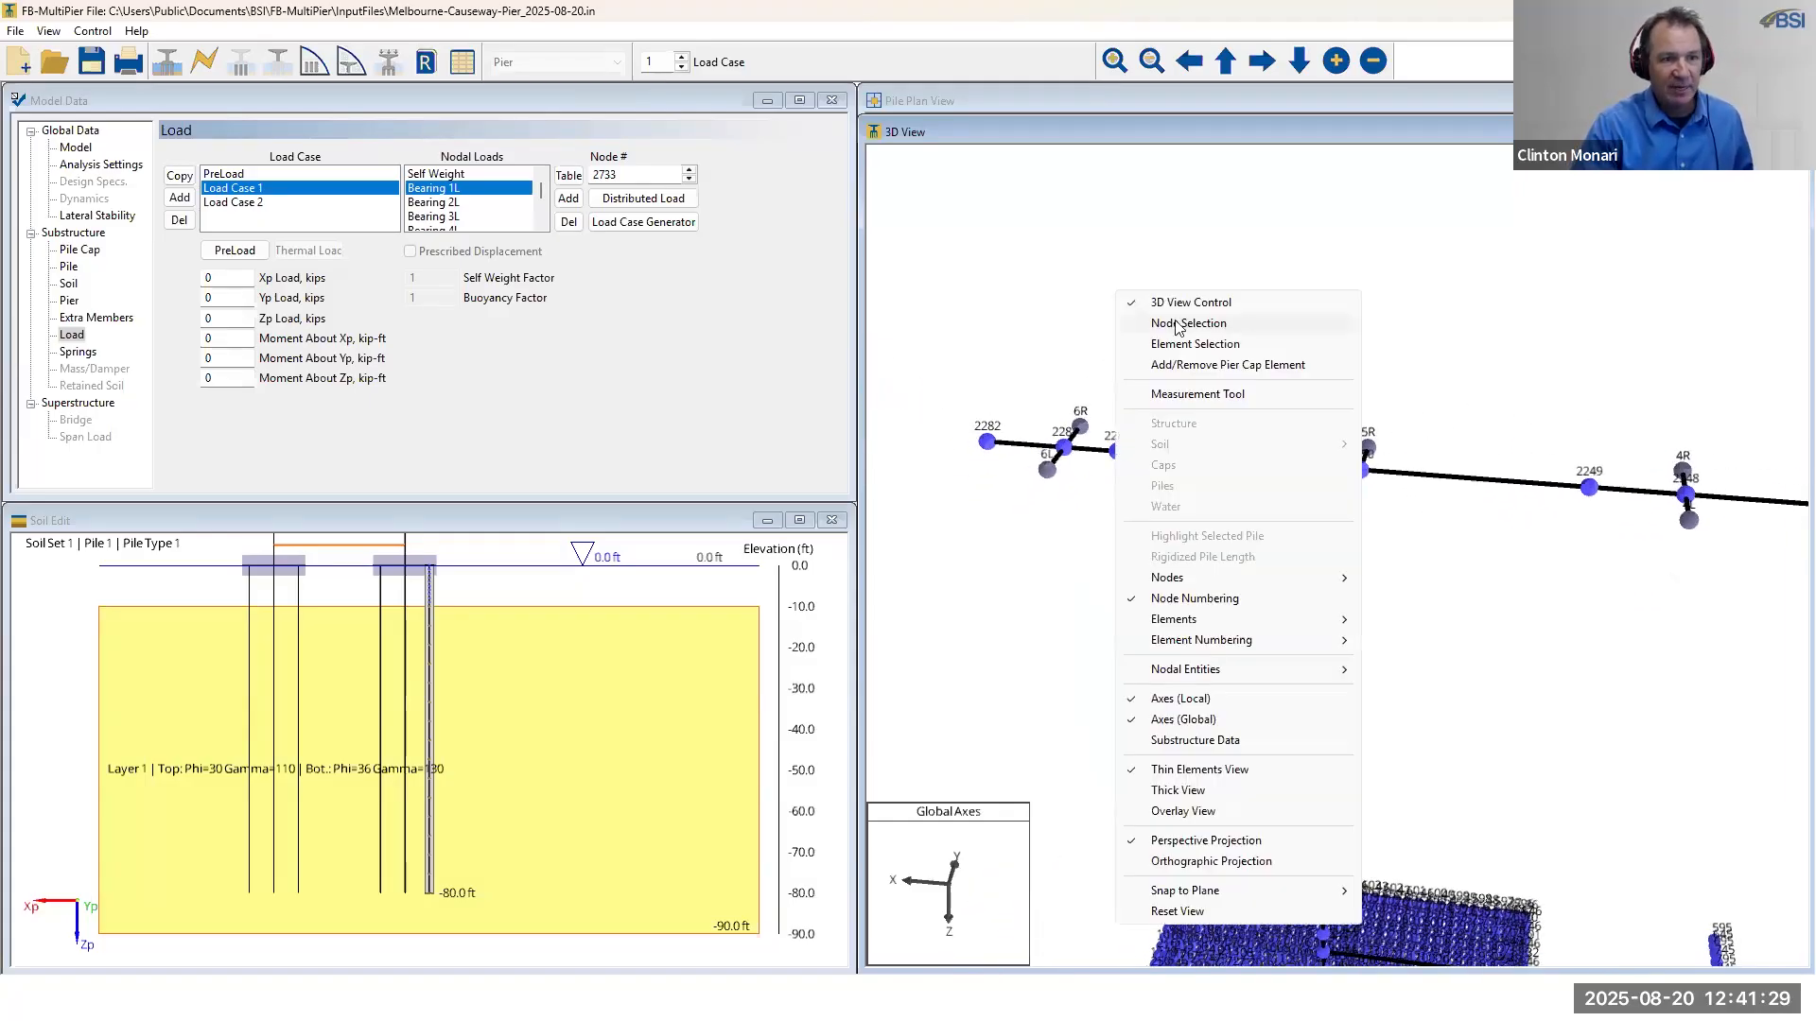
pyautogui.click(1182, 322)
pyautogui.click(1081, 427)
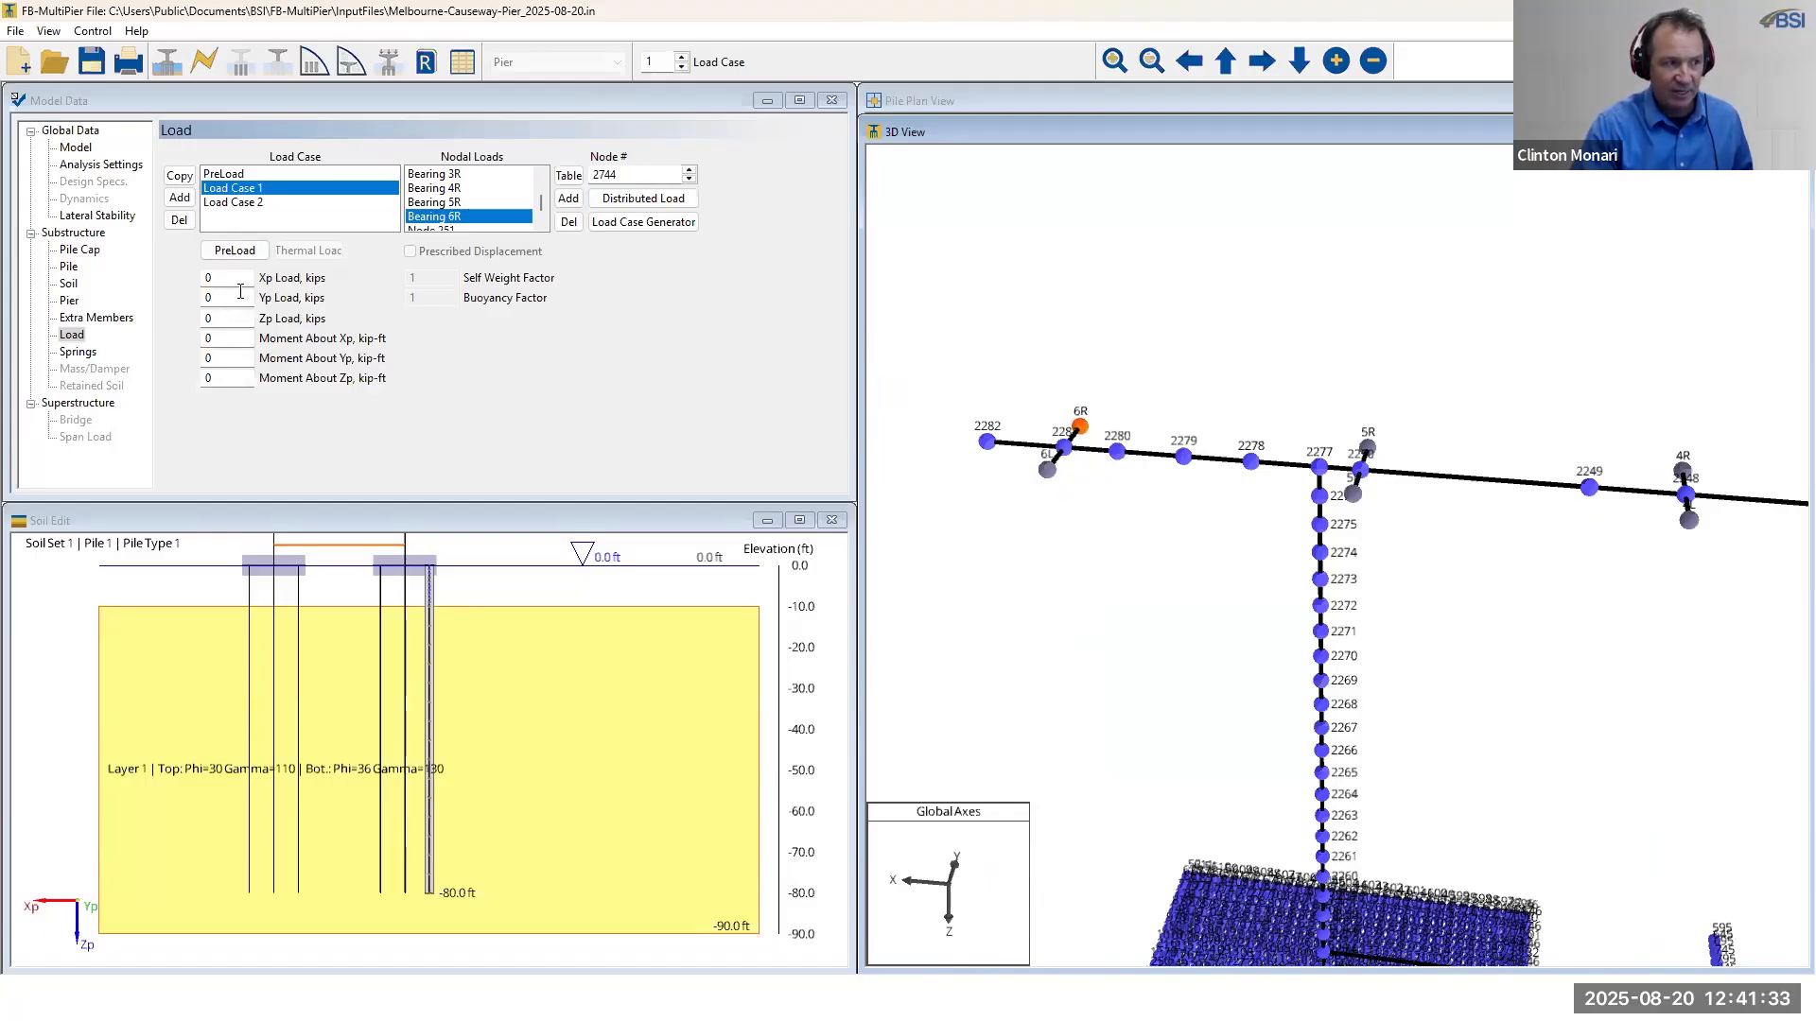
pyautogui.click(229, 323)
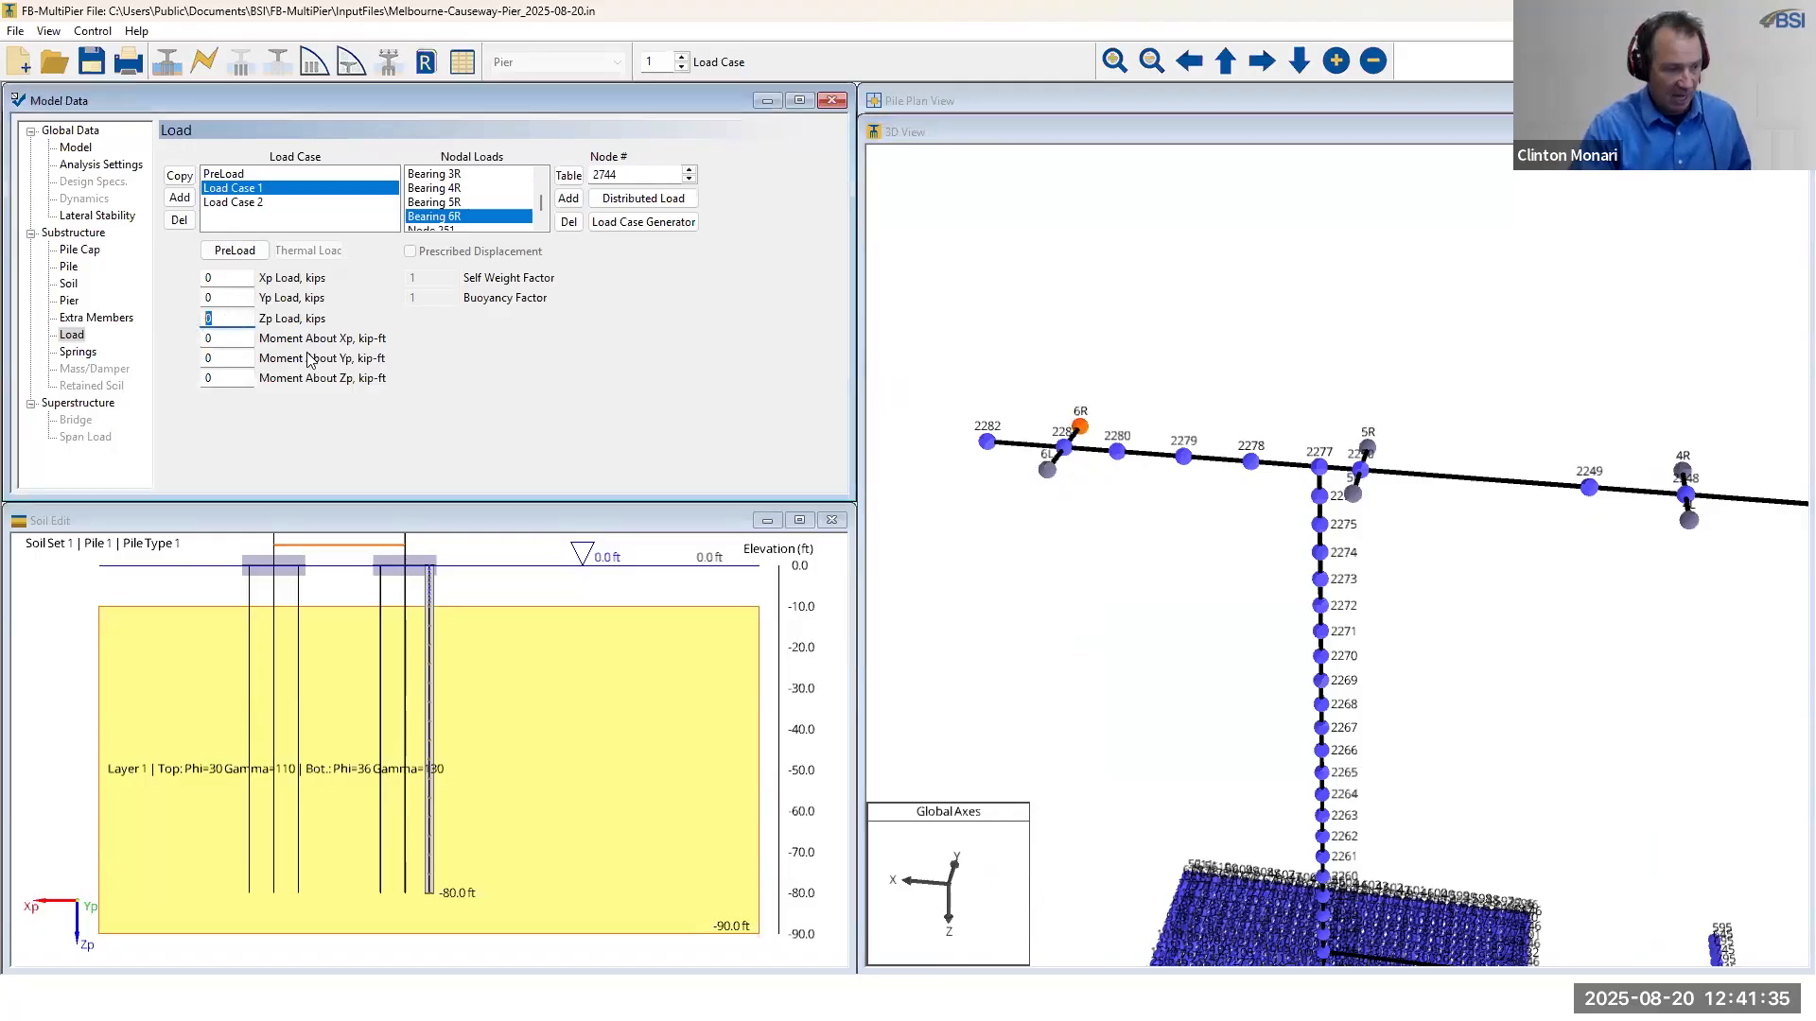
pyautogui.write('100')
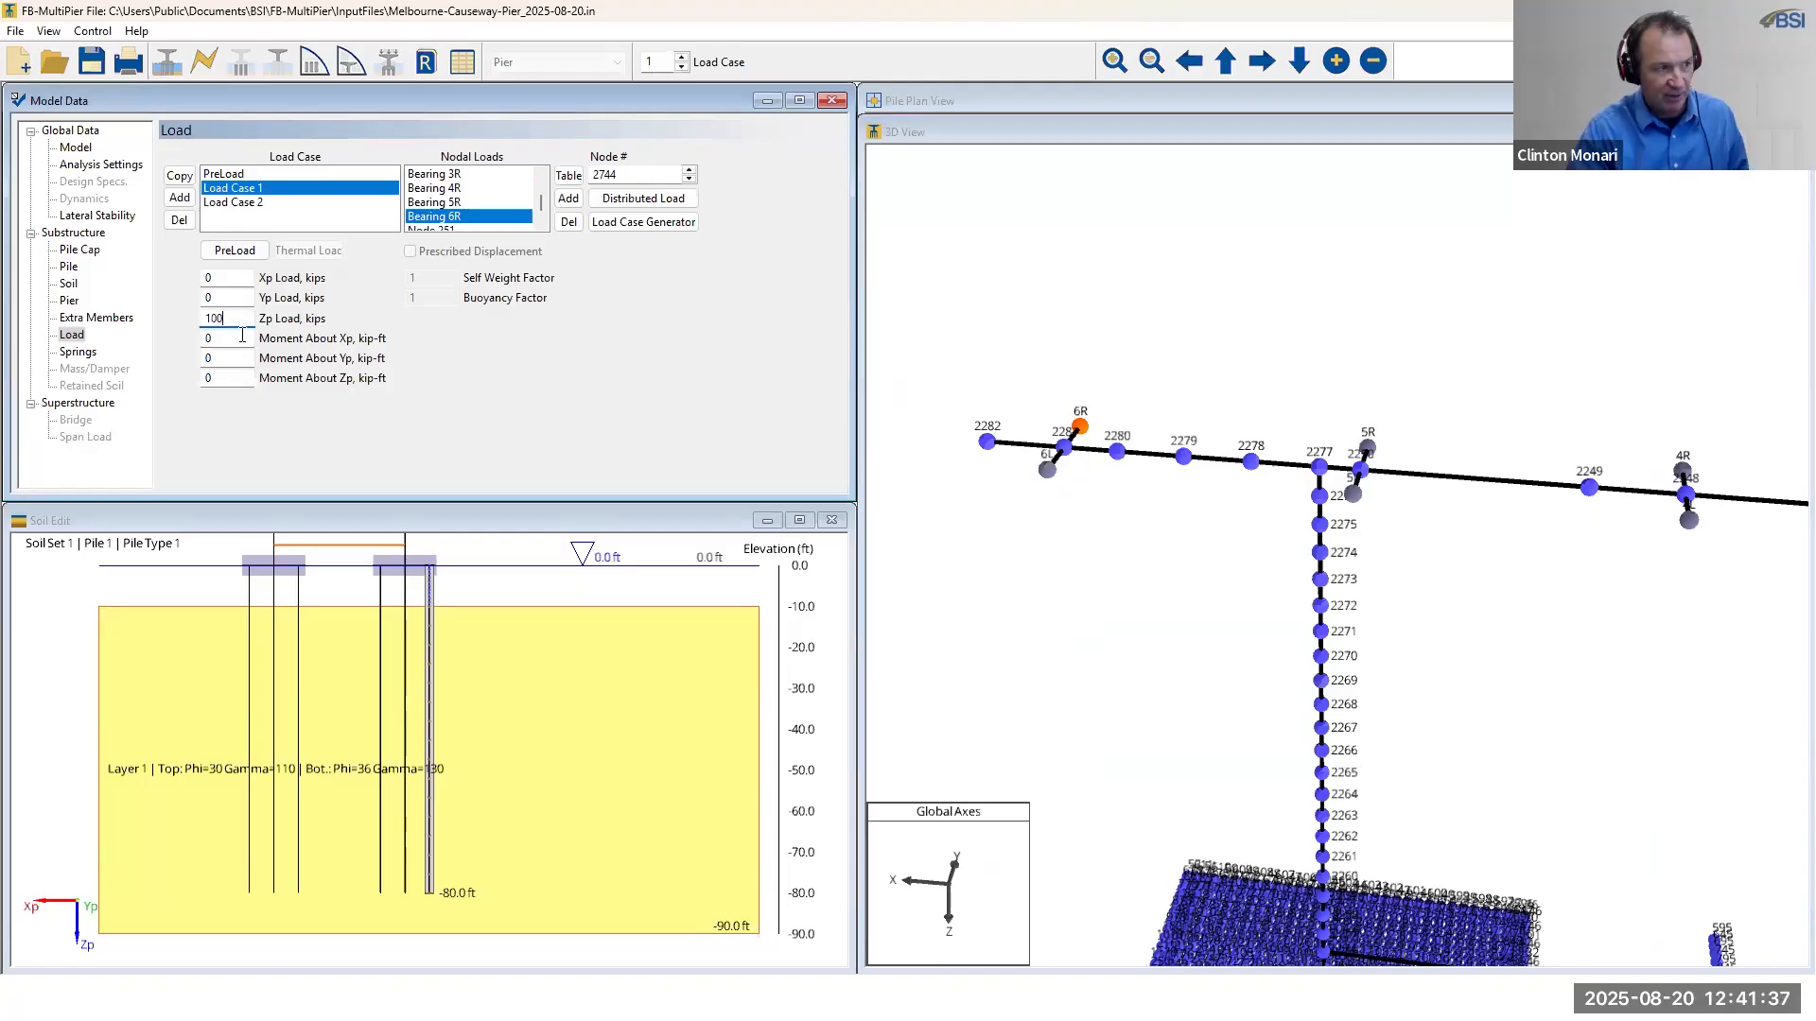
pyautogui.click(237, 319)
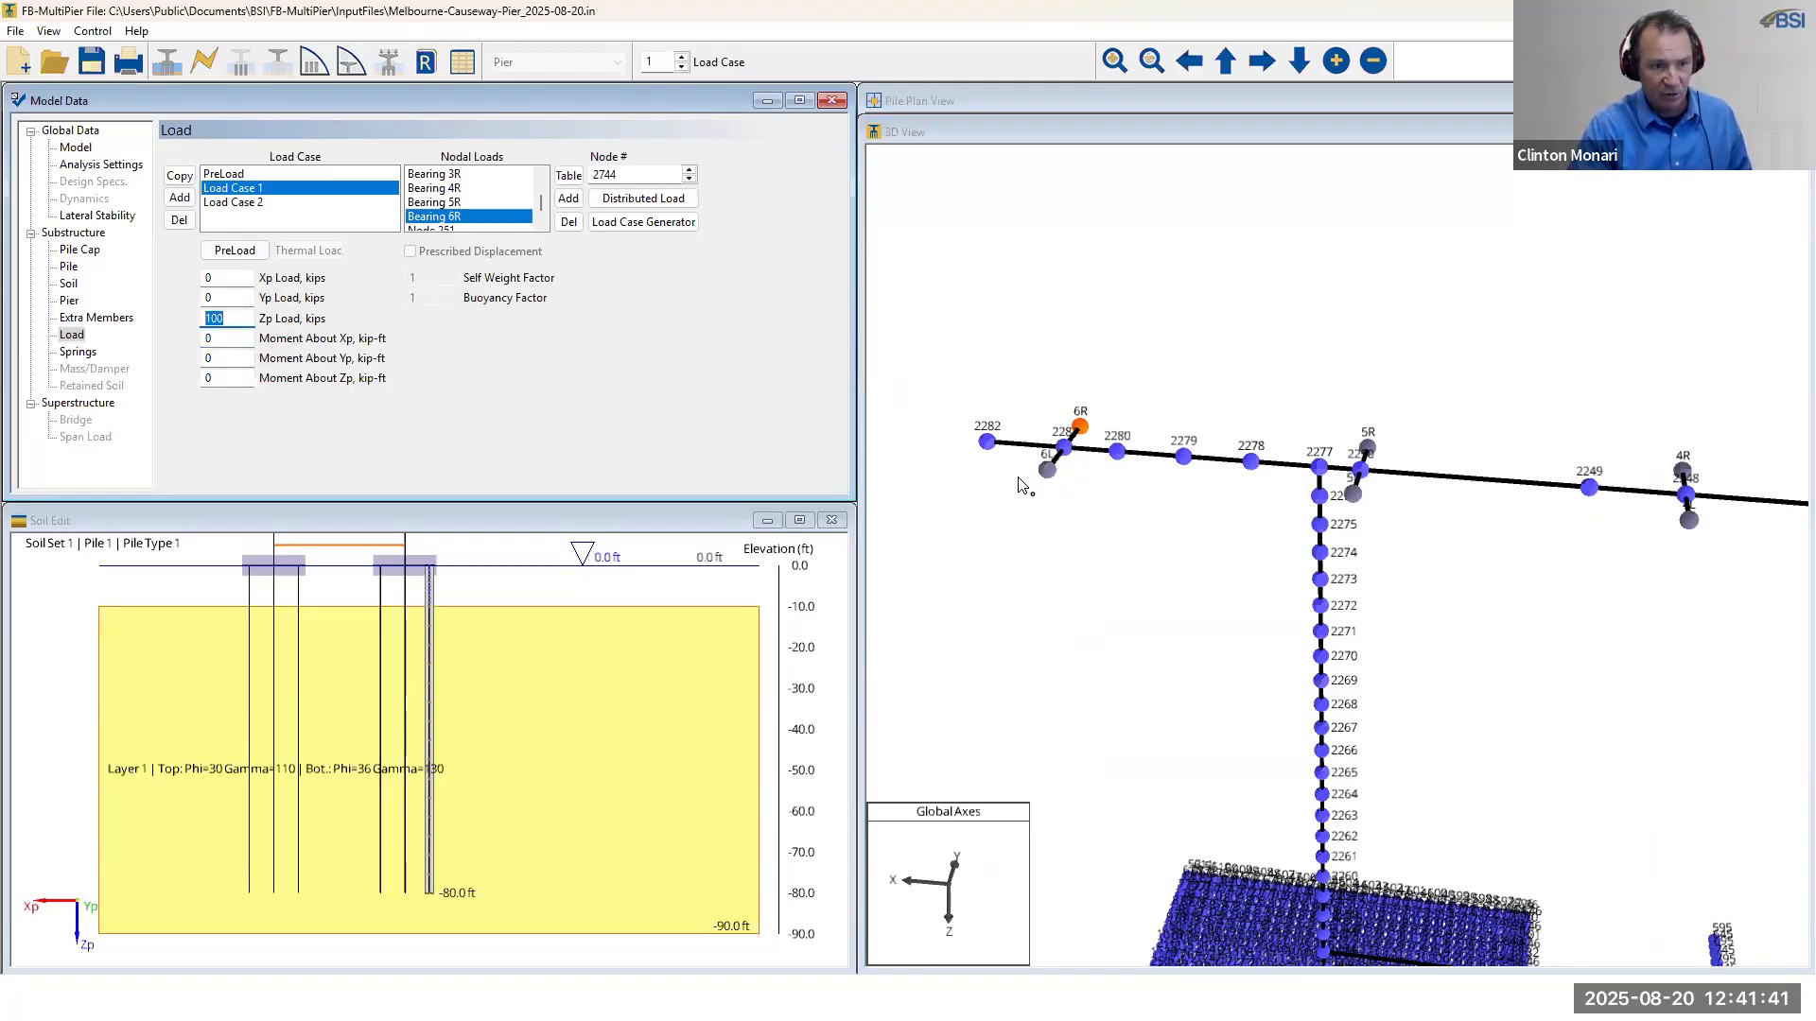
# - Select the bearing 6L node in the 3D model and set its Zp load to 100 kips in Load Case 1
pyautogui.click(1047, 470)
pyautogui.click(223, 319)
pyautogui.write('100')
pyautogui.click(227, 298)
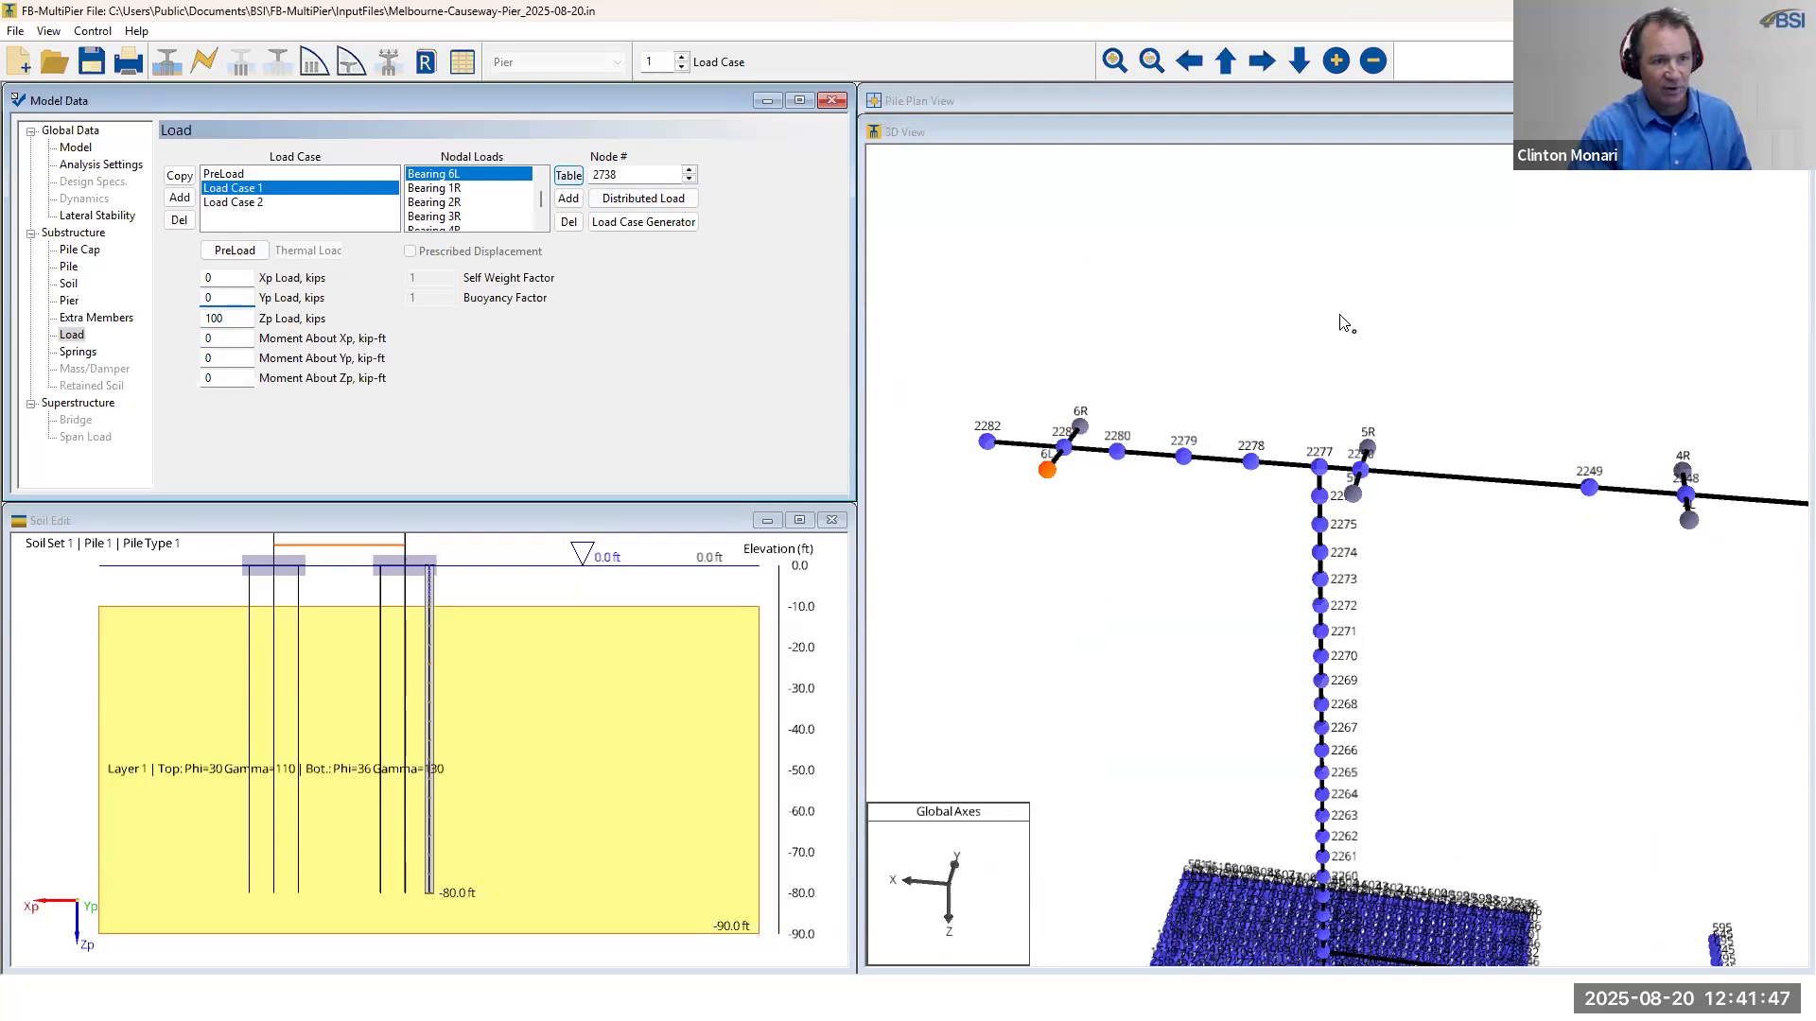
# - Show the nodal loads in the 3D view of the pier model
pyautogui.rightClick(1312, 283)
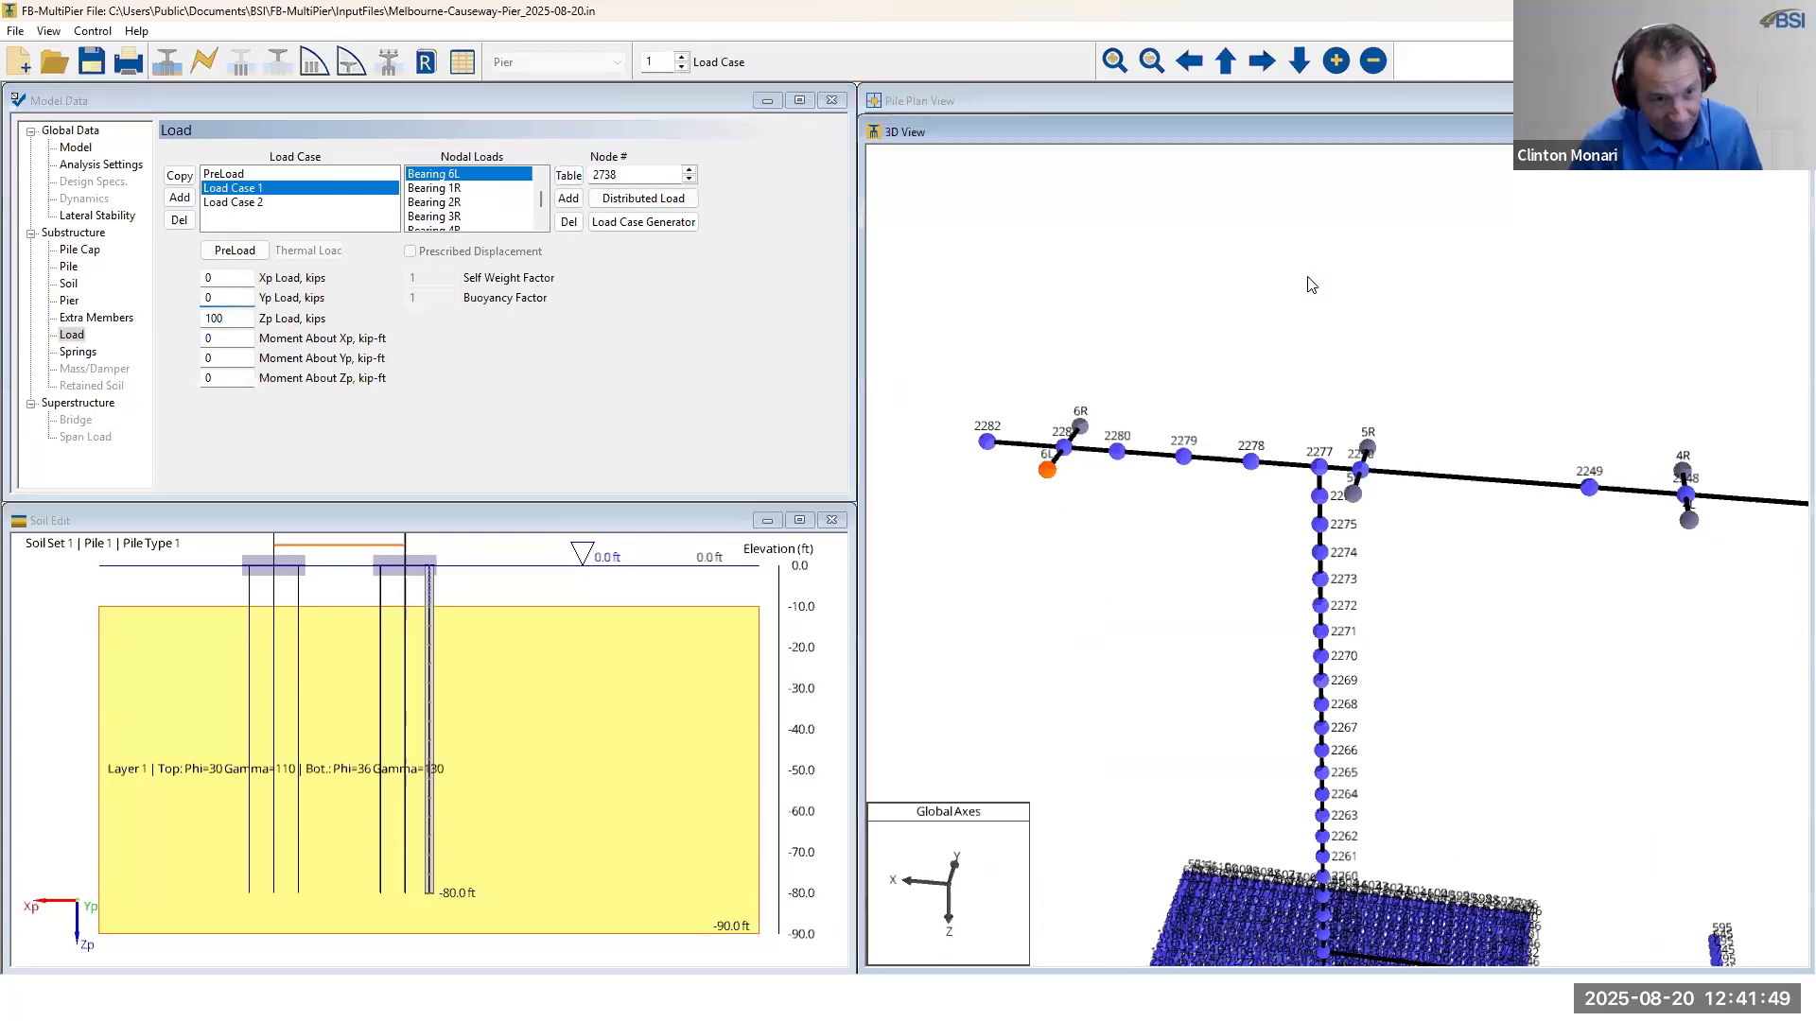
pyautogui.moveTo(1466, 656)
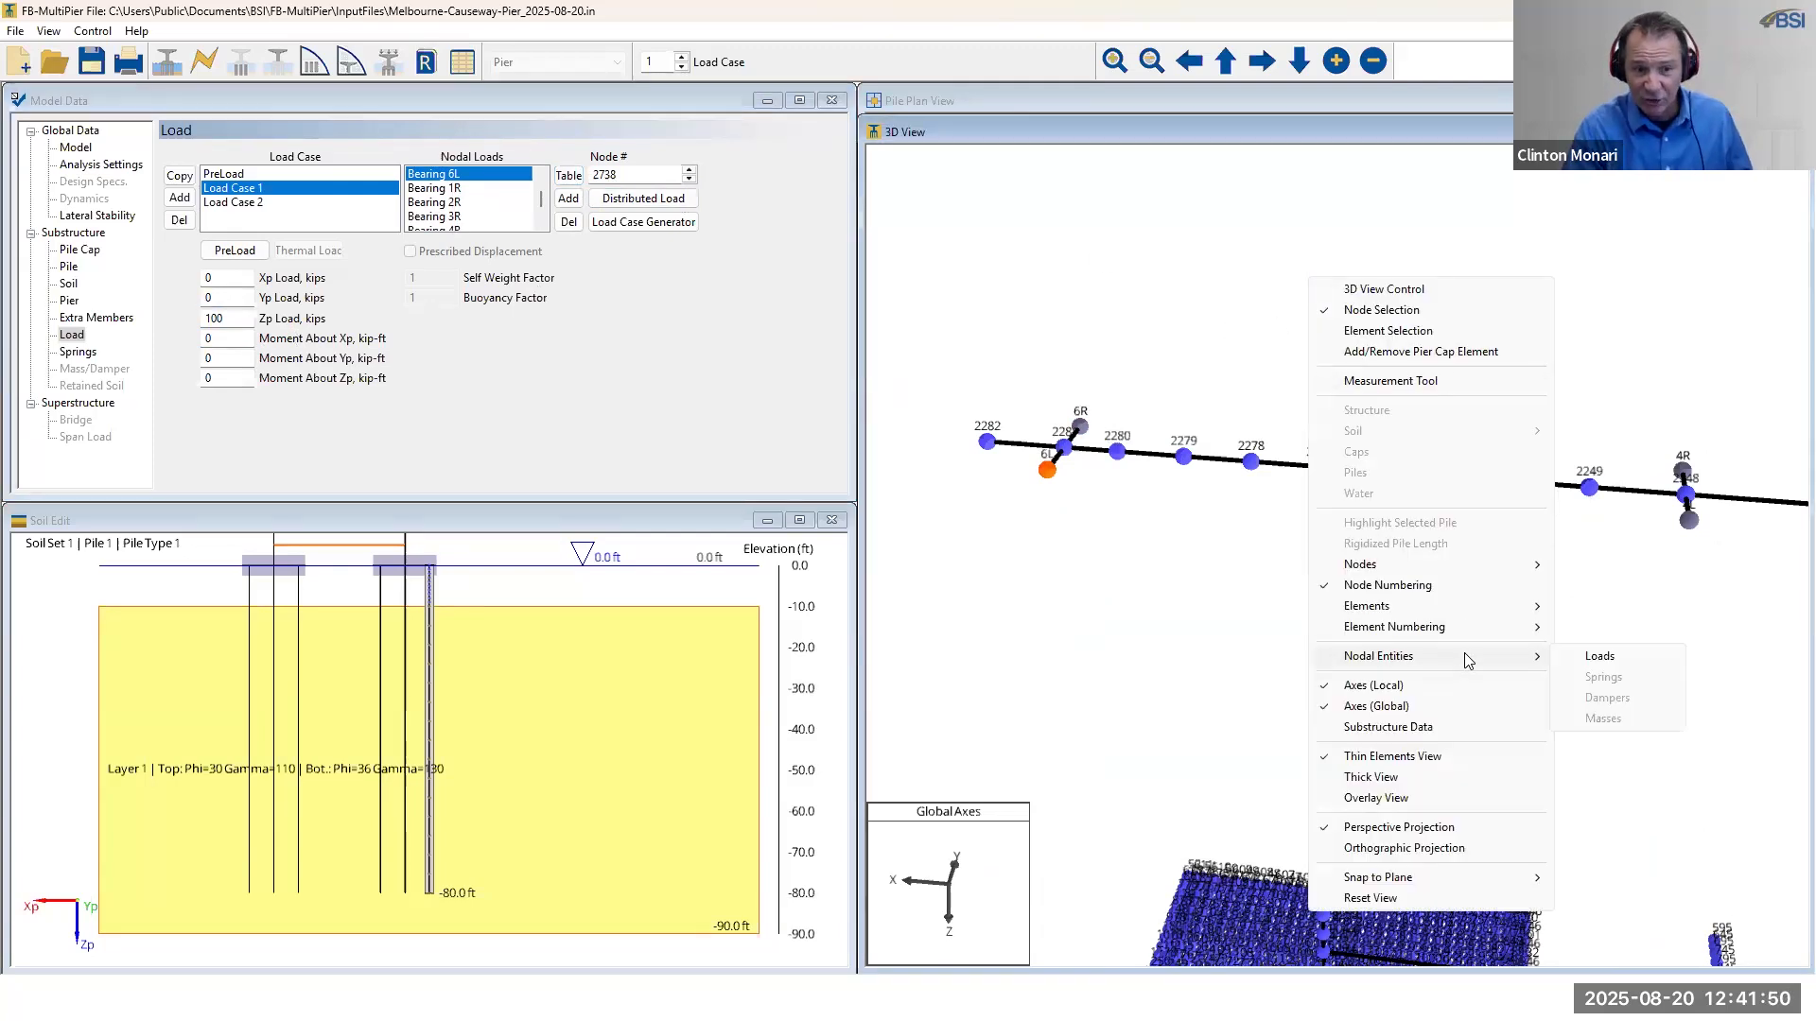
pyautogui.click(1599, 657)
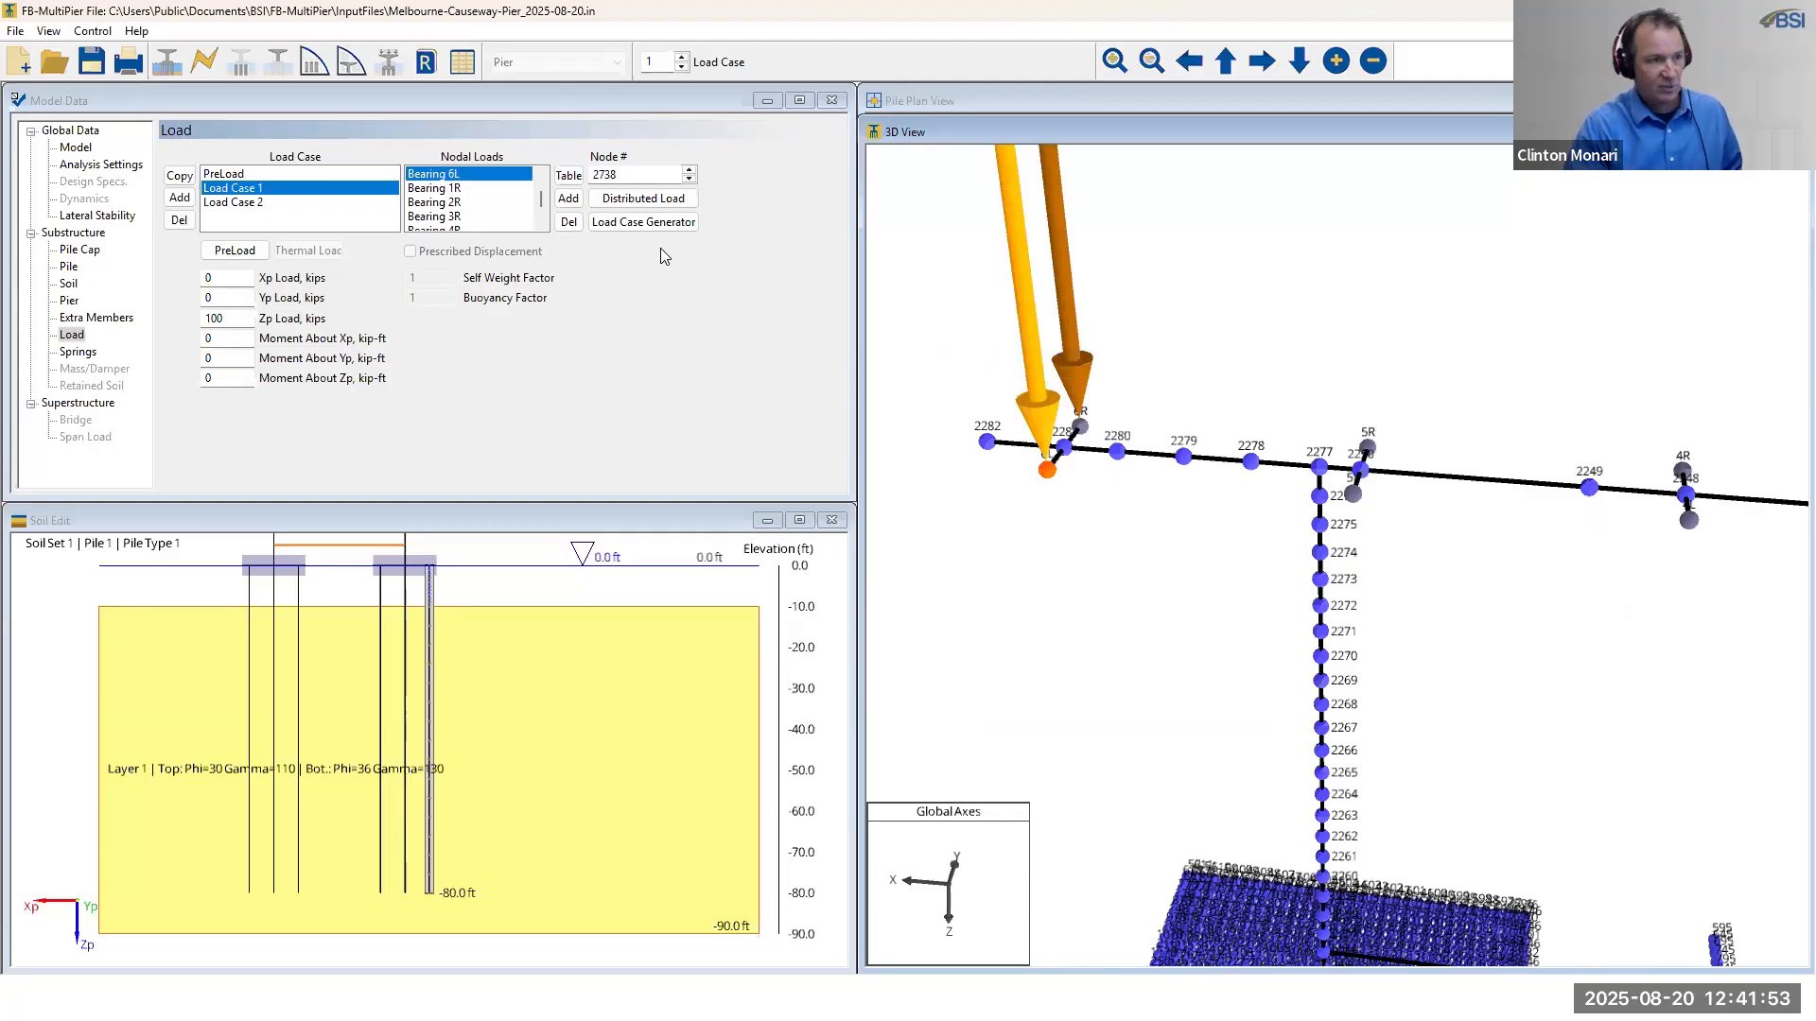
# - Select the bearing 5R node in the 3D model and set its Zp load to 100 kips in Load Case 1
pyautogui.click(1368, 447)
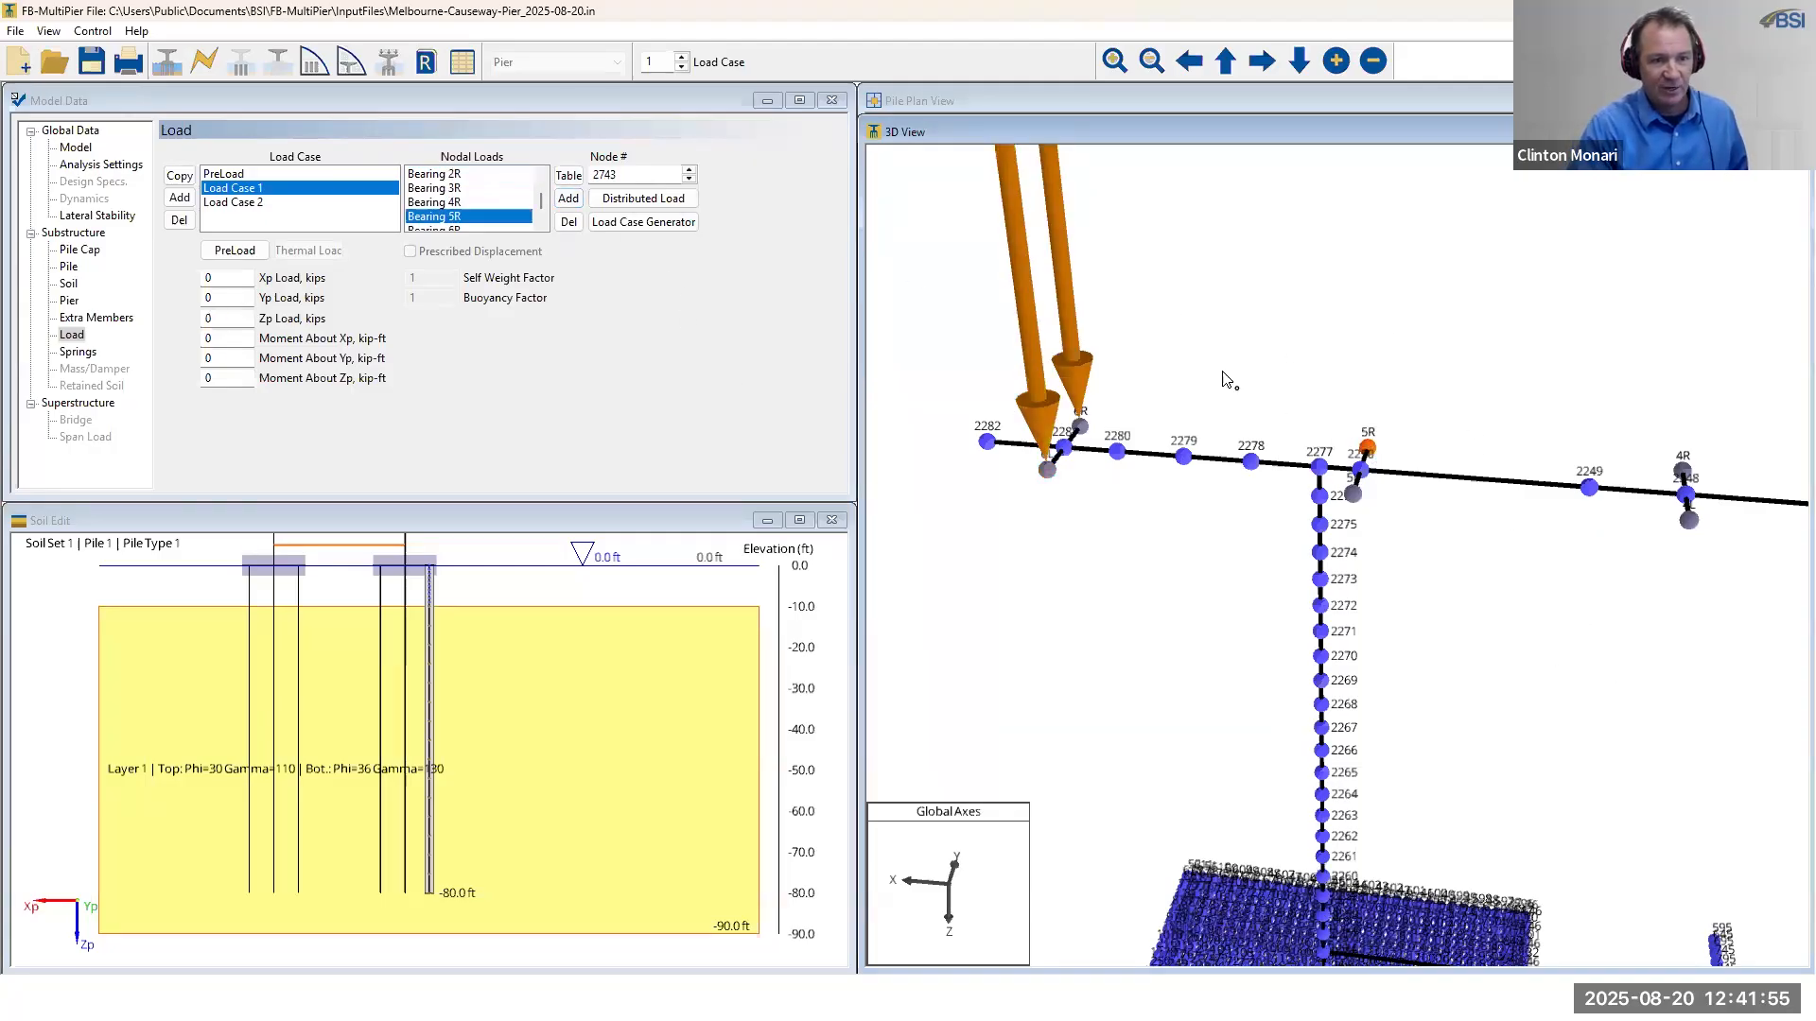
pyautogui.click(569, 202)
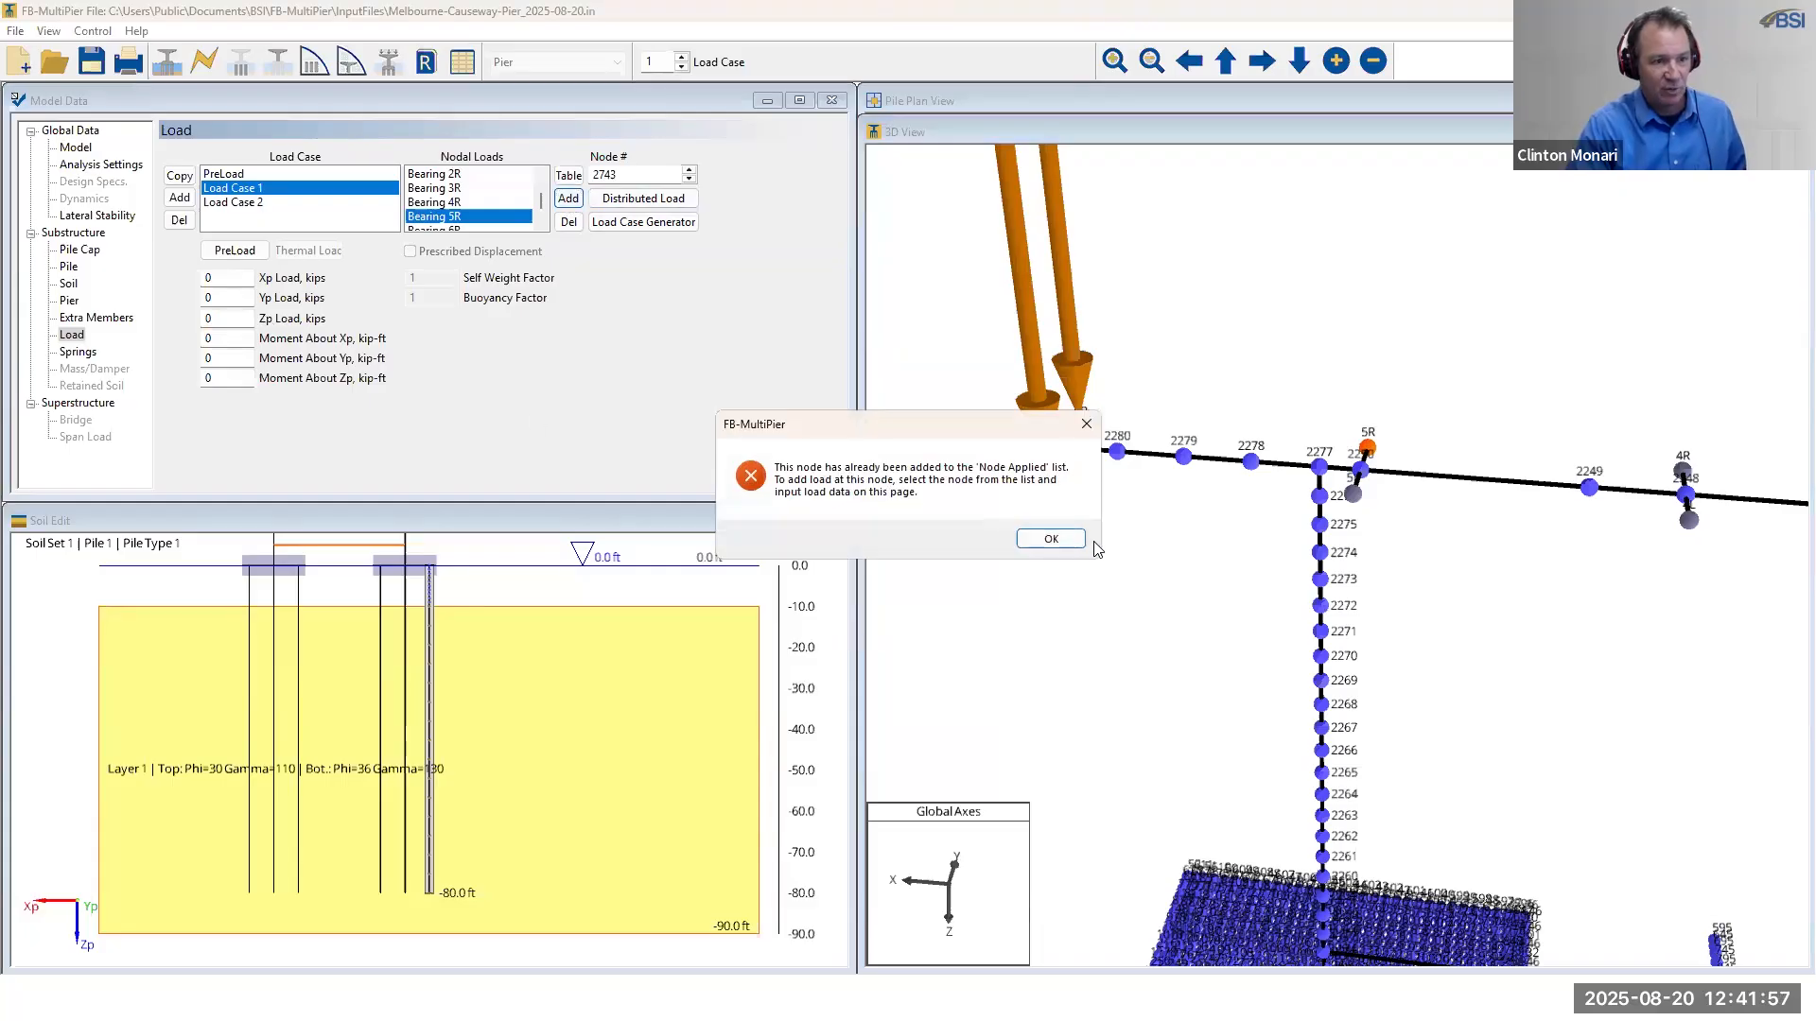
pyautogui.click(231, 319)
pyautogui.write('100')
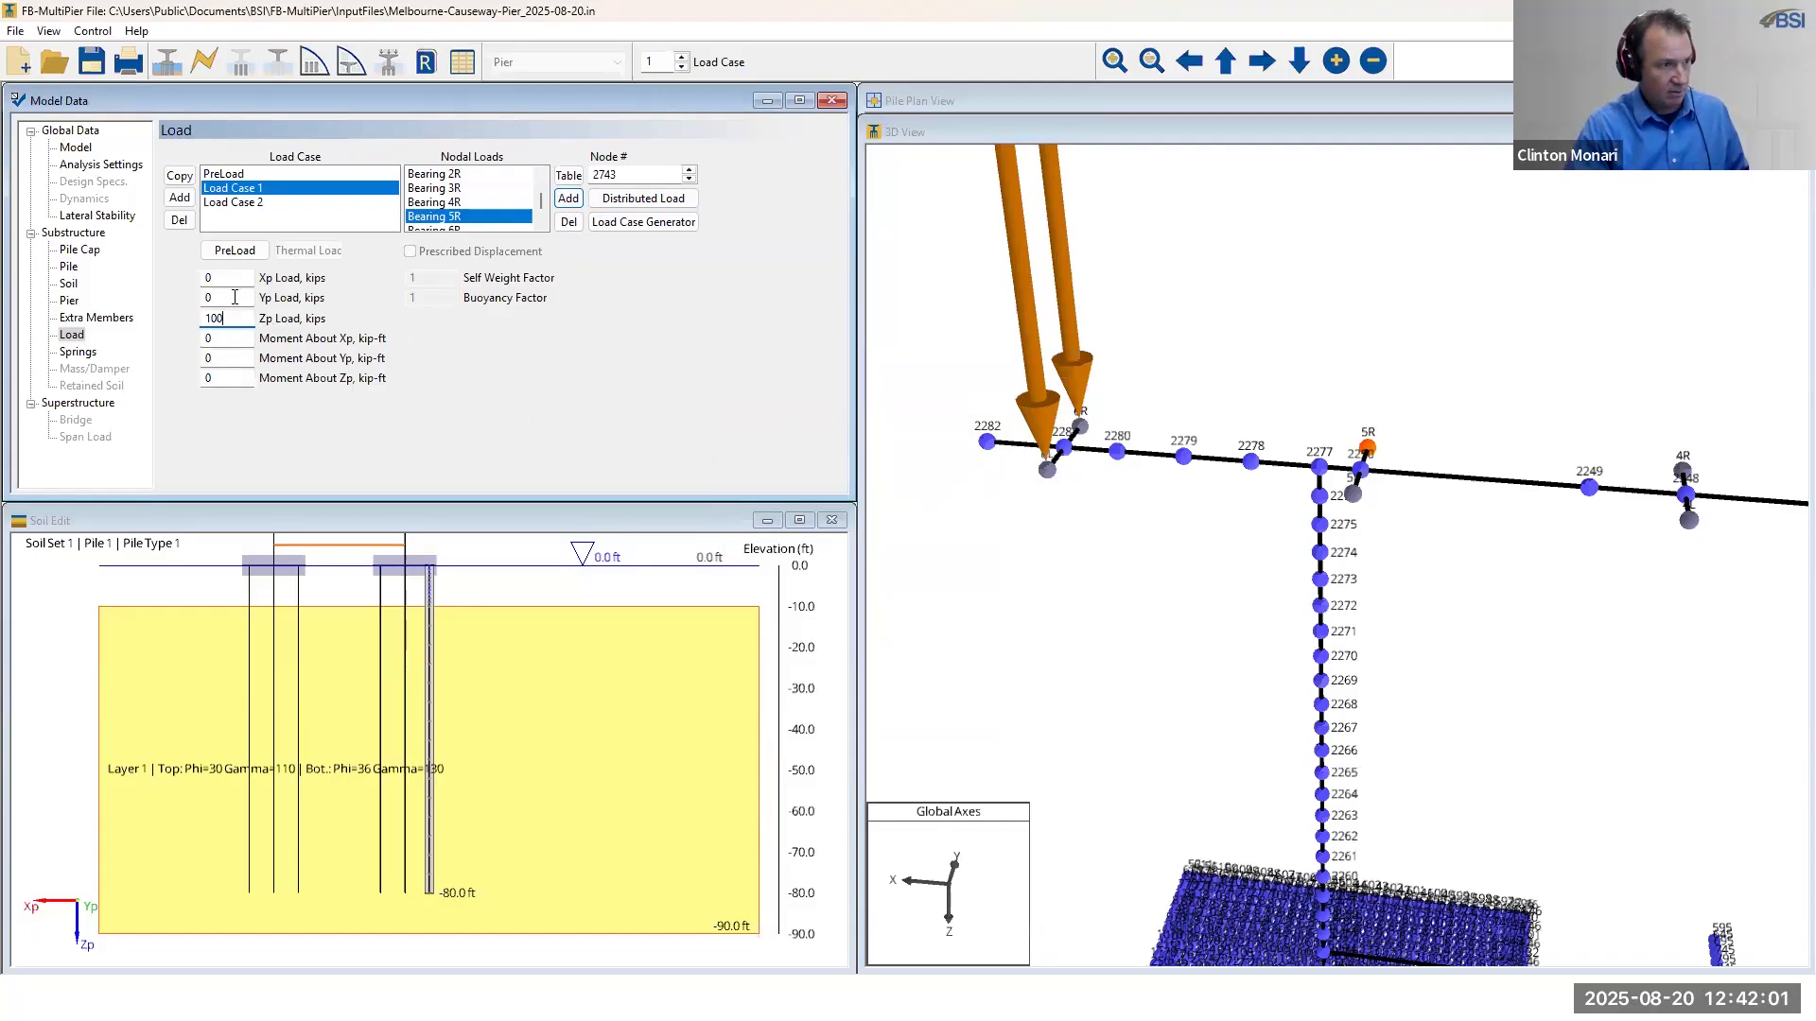
# - Open the load table and set Force Zp to 100 kips for bearings 1L through 5L in Load Case 1
pyautogui.click(569, 176)
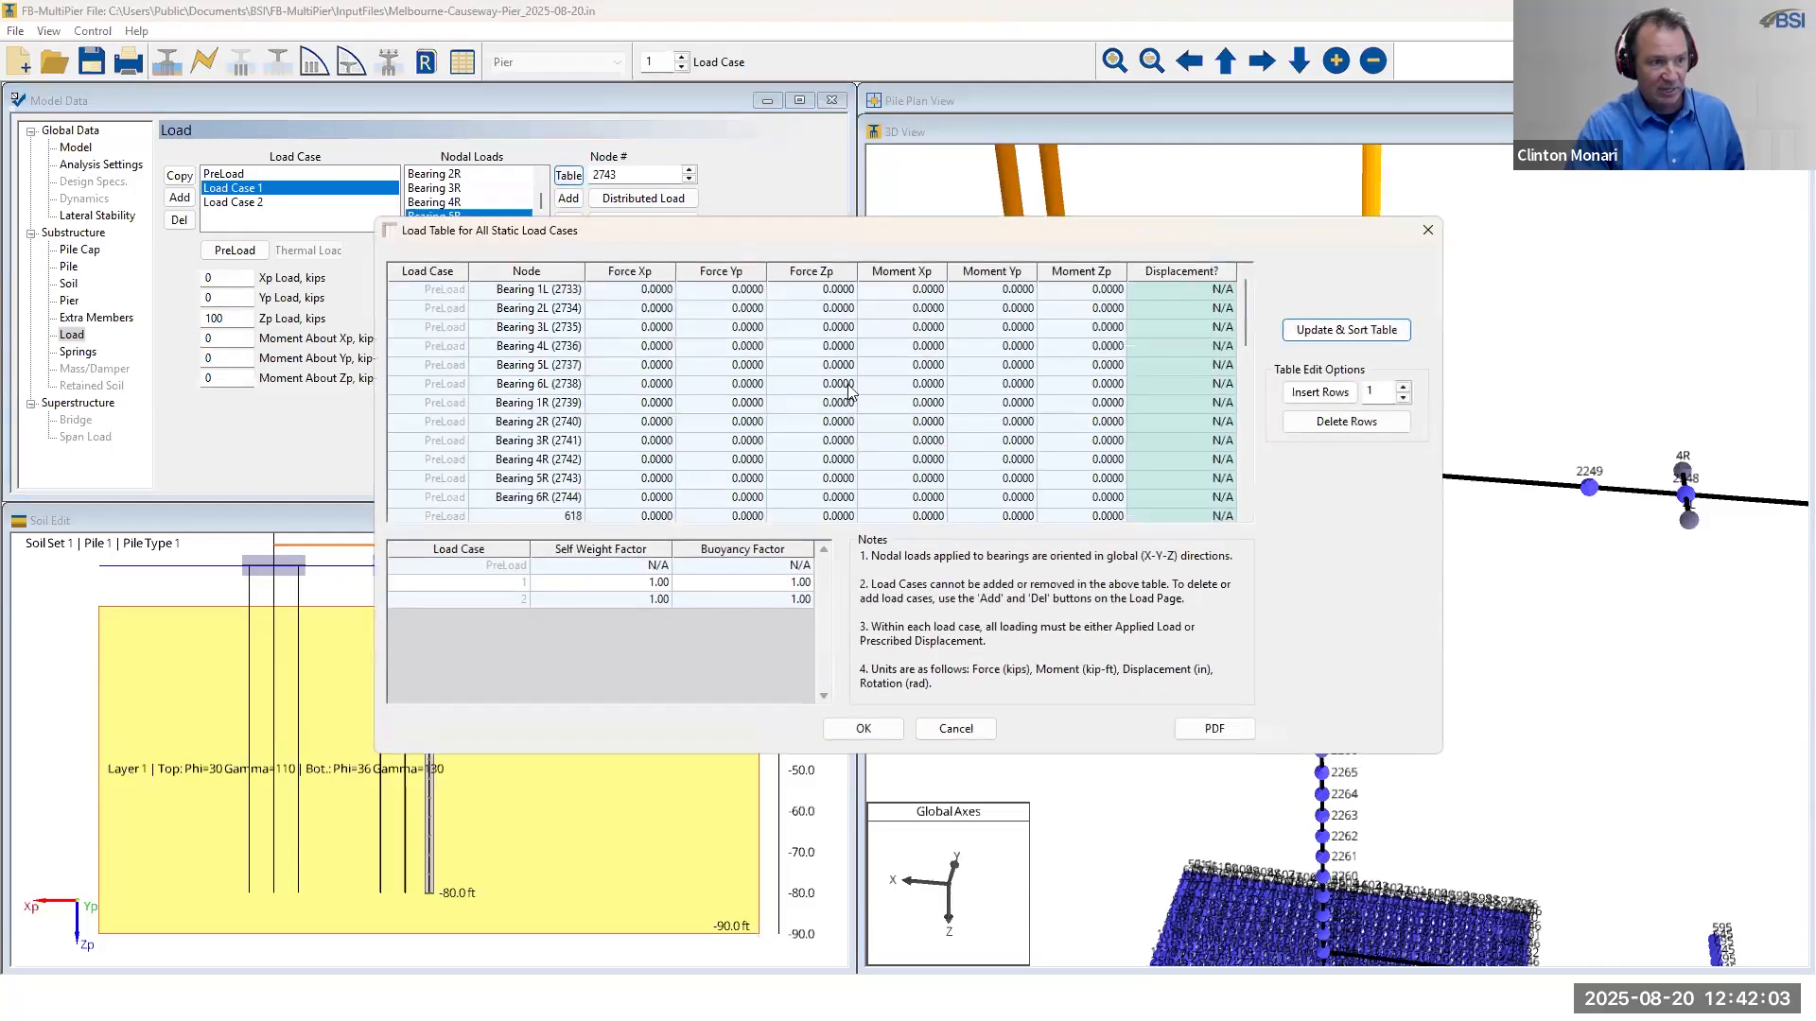
pyautogui.moveTo(1245, 308); pyautogui.dragTo(1240, 382)
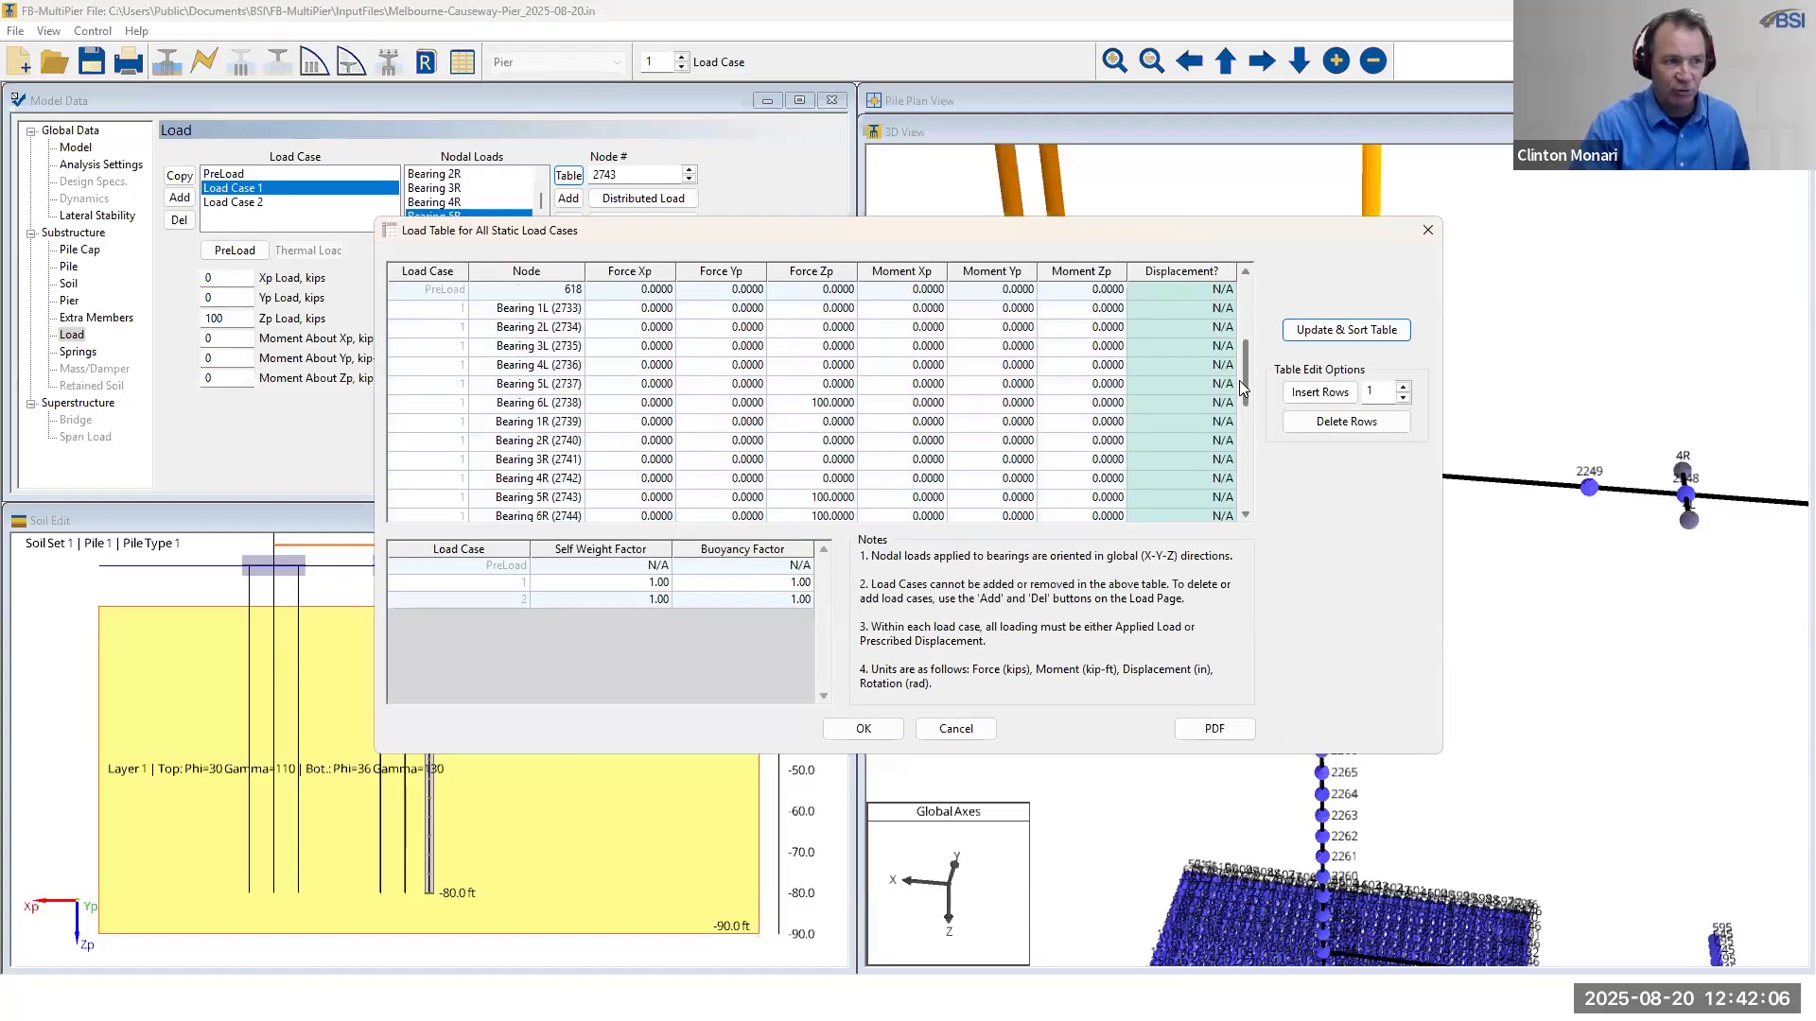
pyautogui.click(845, 405)
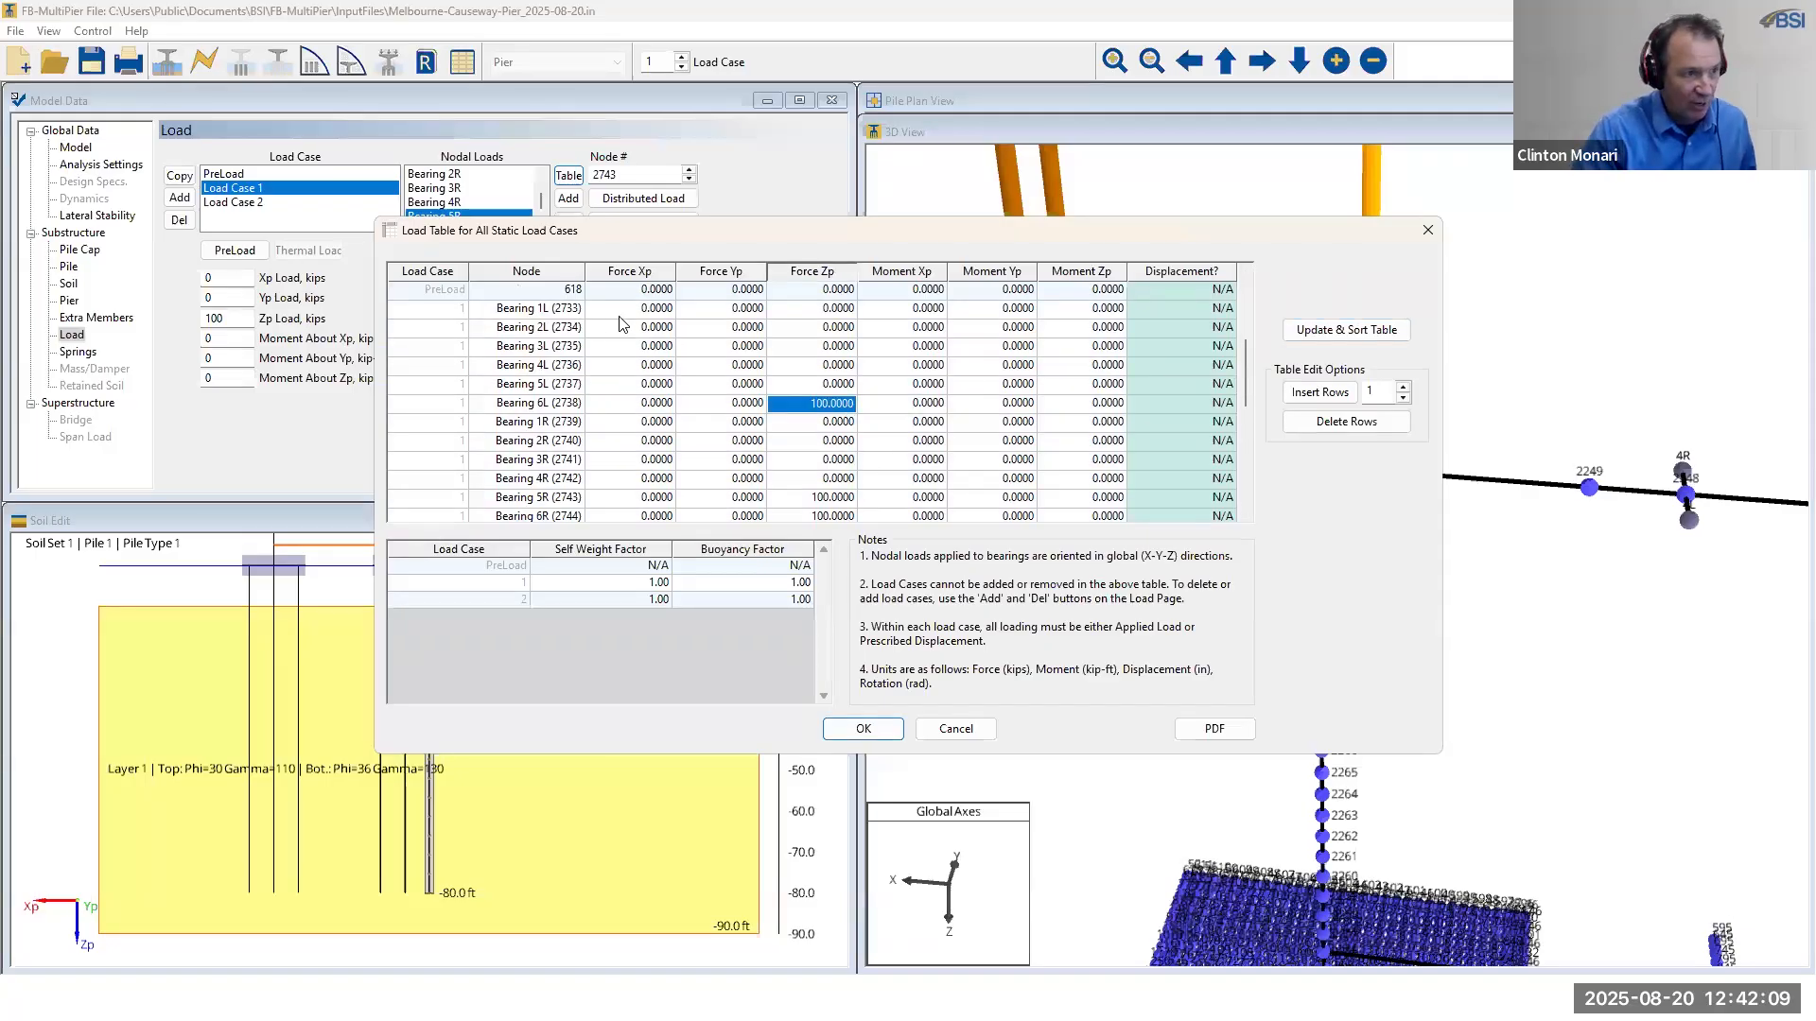
pyautogui.click(840, 309)
pyautogui.write('100.0000')
pyautogui.click(839, 328)
pyautogui.write('100.0000')
pyautogui.click(839, 347)
pyautogui.write('100.0000')
pyautogui.click(838, 366)
pyautogui.write('100.0000')
pyautogui.click(840, 384)
pyautogui.write('100.0000')
pyautogui.click(844, 405)
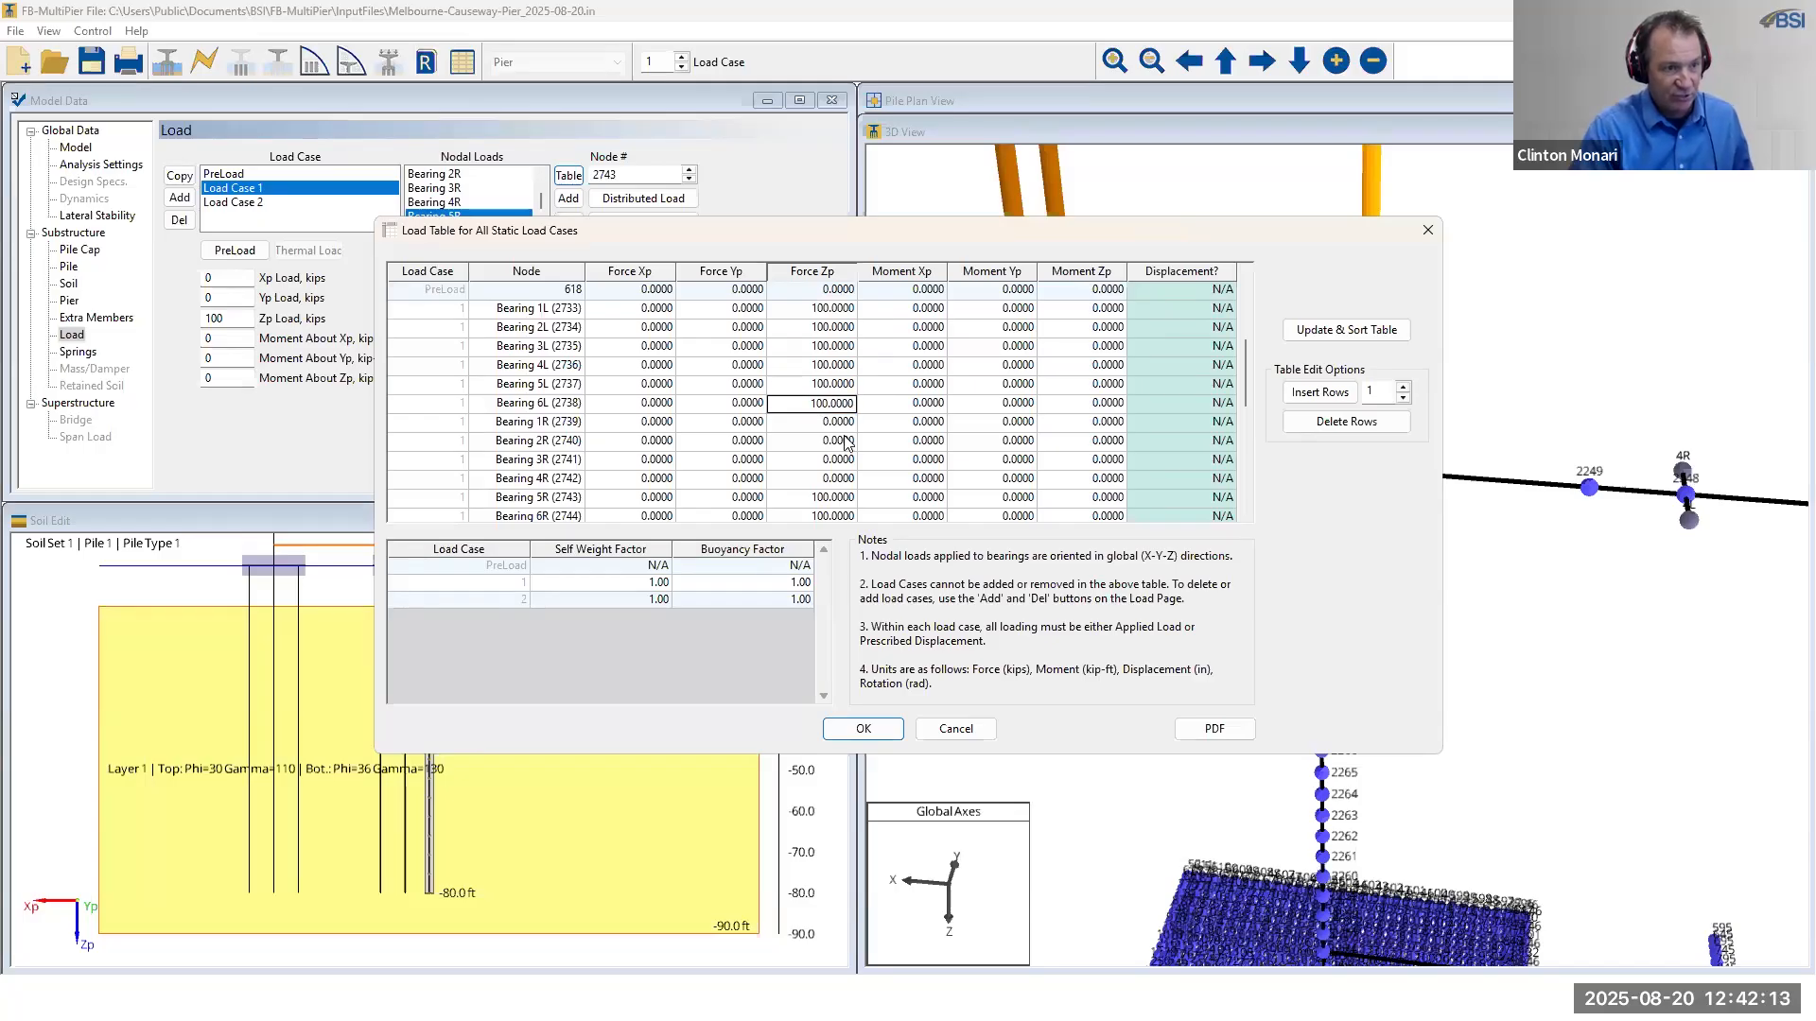
# - Set Force Zp to 100 kips for bearings 1R, 2R and 3R in Load Case 1
pyautogui.click(840, 423)
pyautogui.write('100.0000')
pyautogui.click(839, 442)
pyautogui.write('100.0000')
pyautogui.click(839, 461)
pyautogui.write('100.0000')
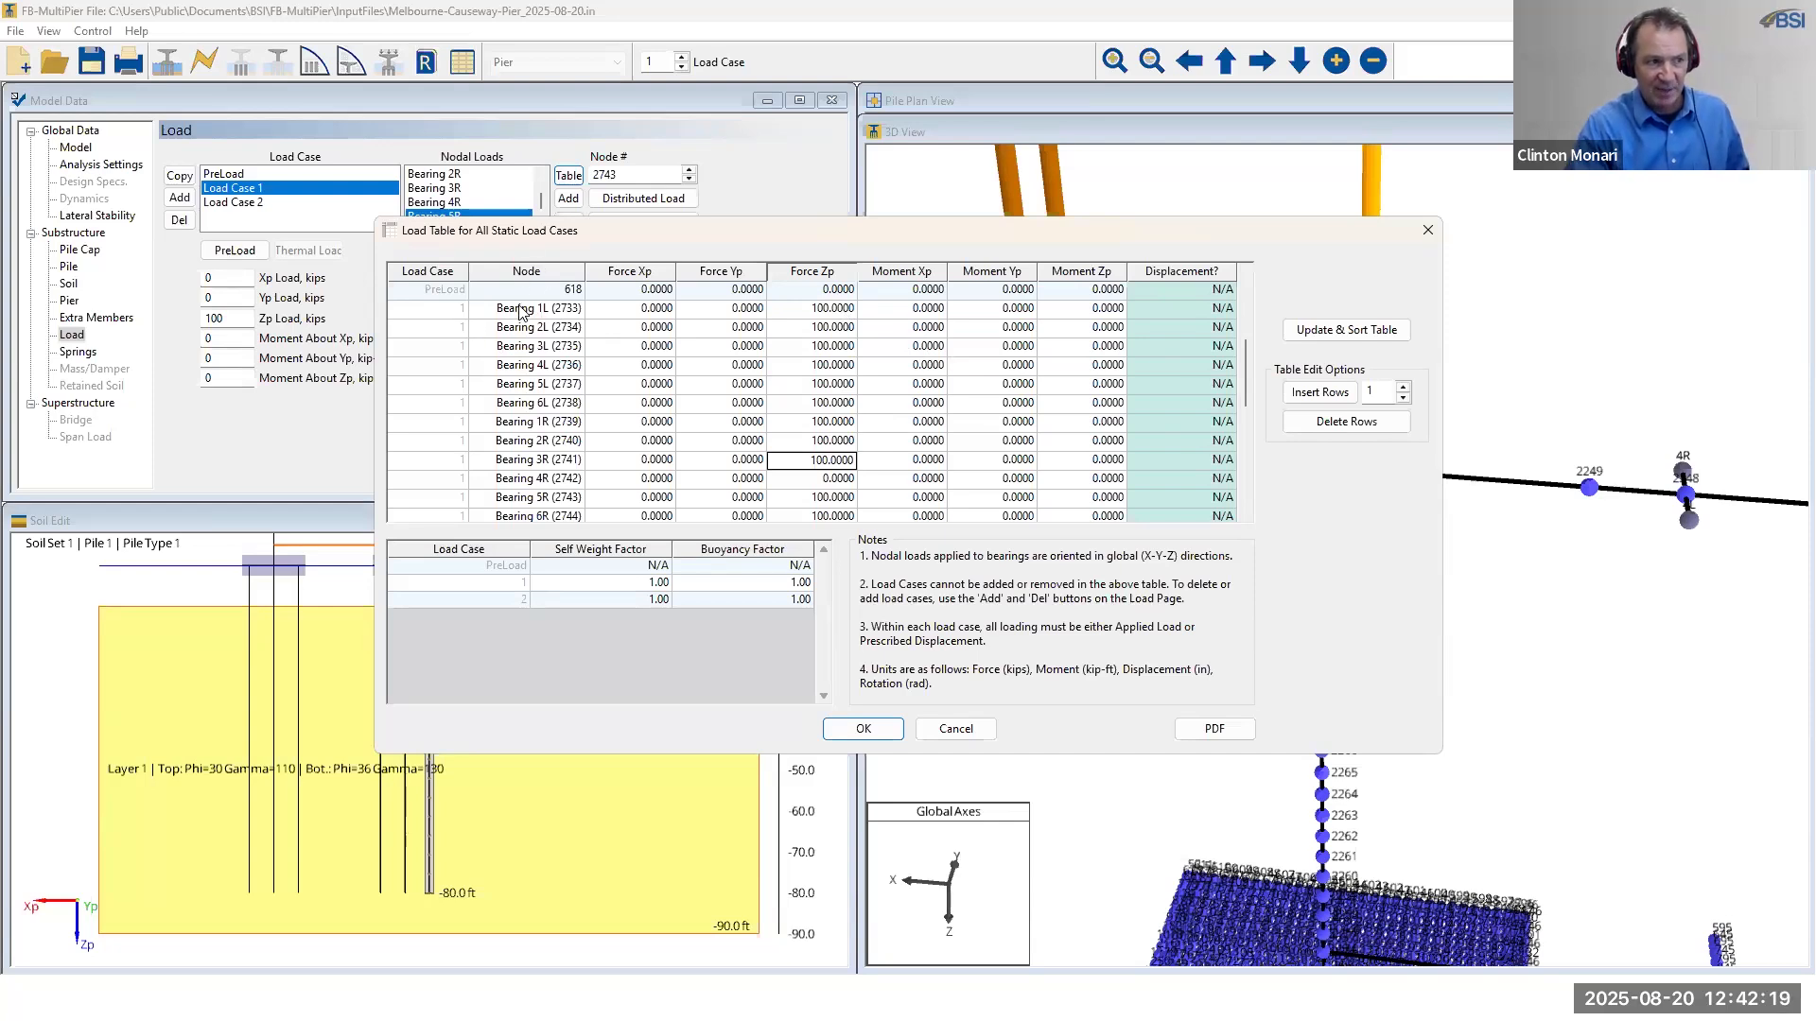
pyautogui.click(534, 310)
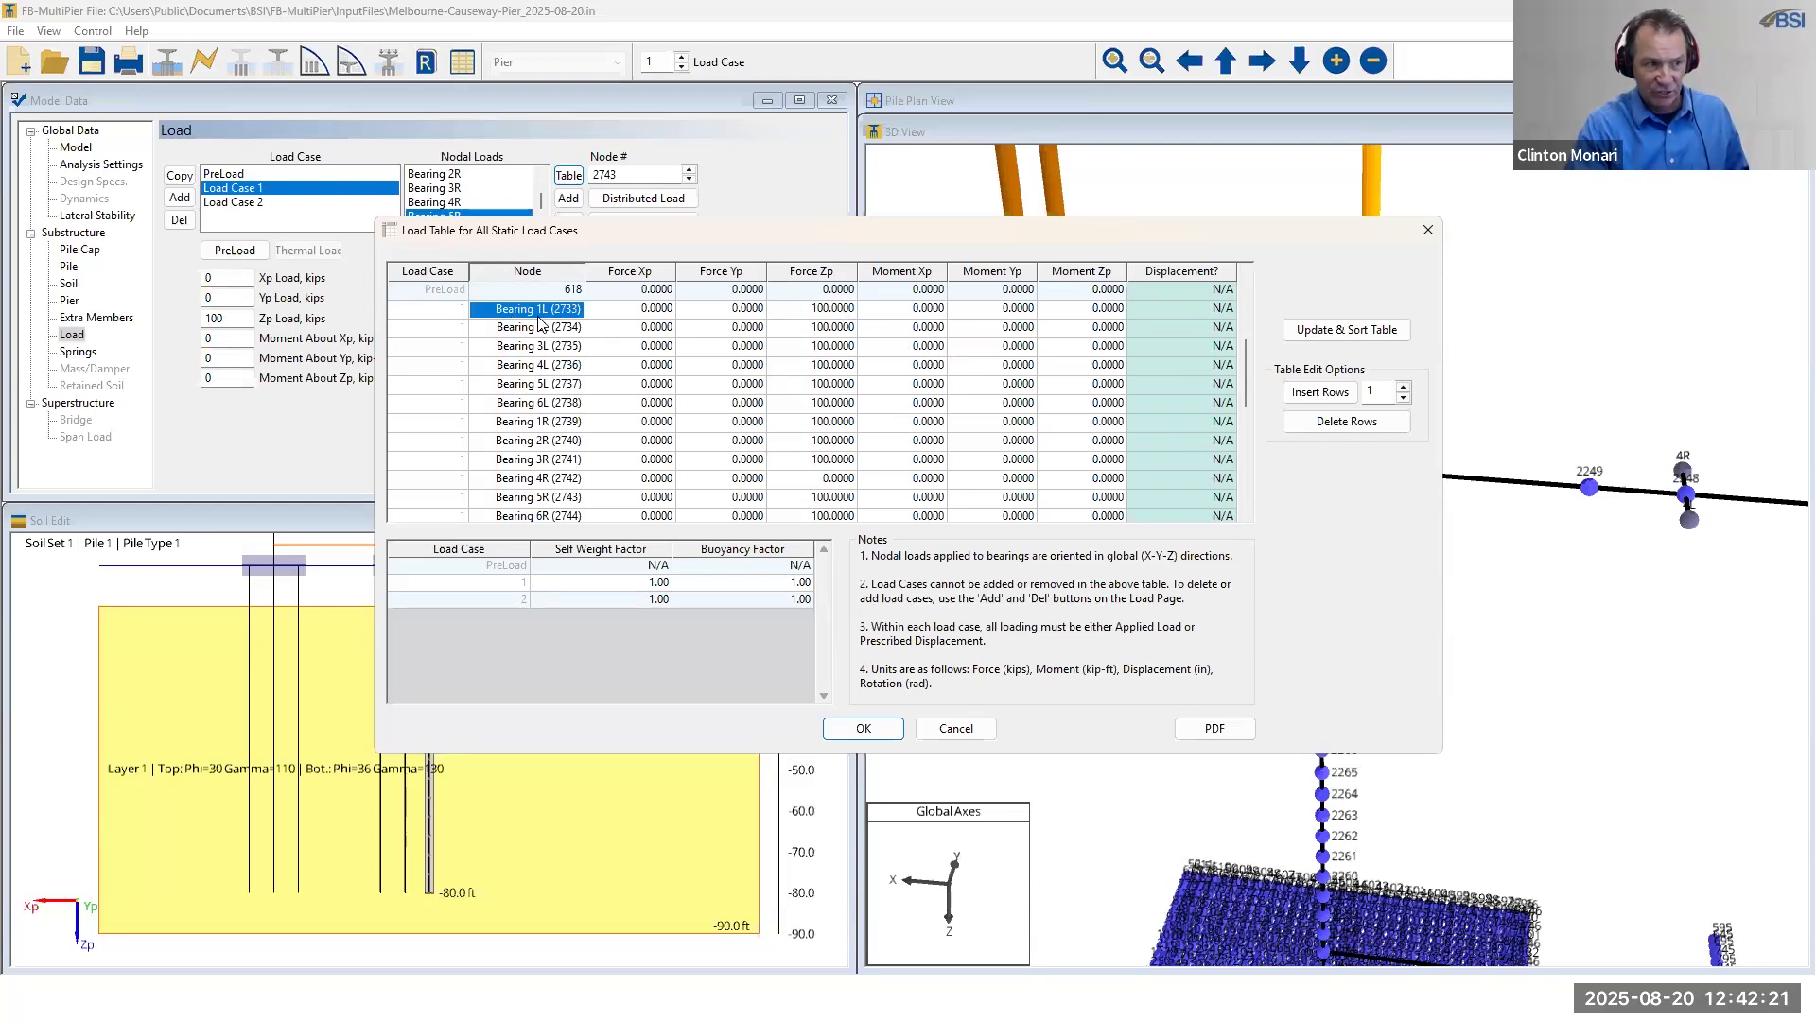
pyautogui.click(540, 331)
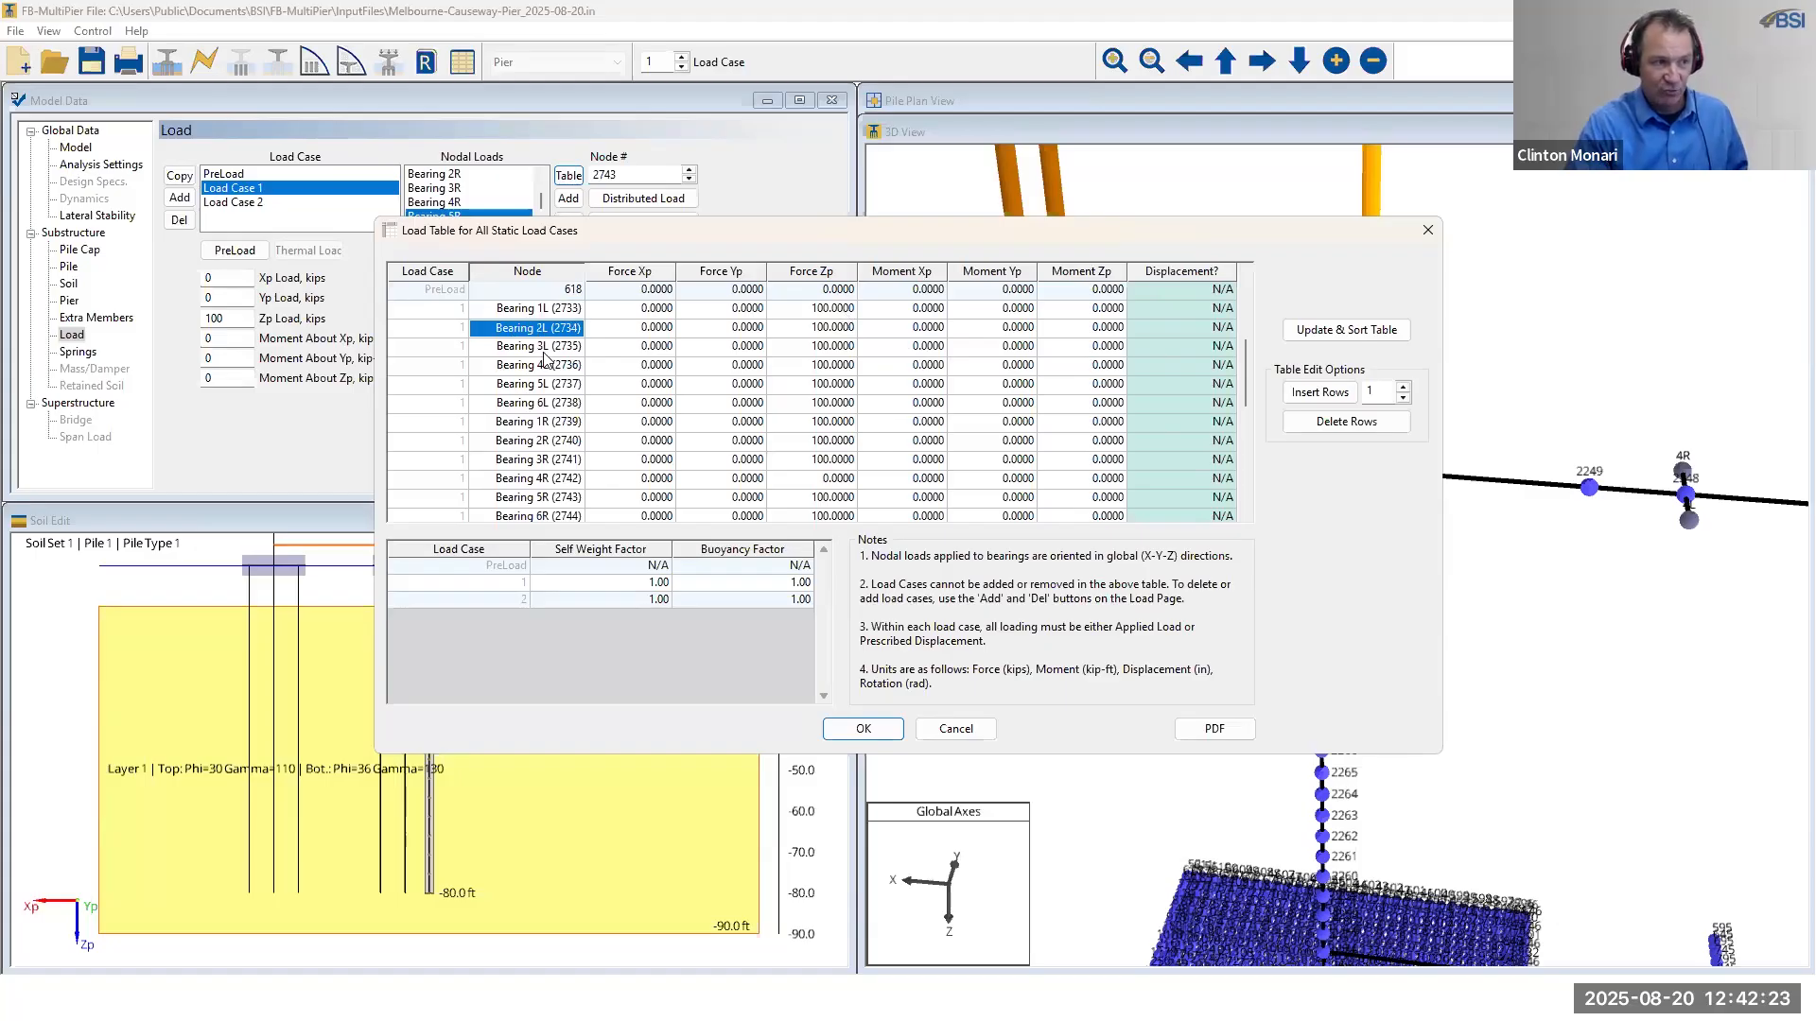
pyautogui.click(459, 327)
pyautogui.click(463, 367)
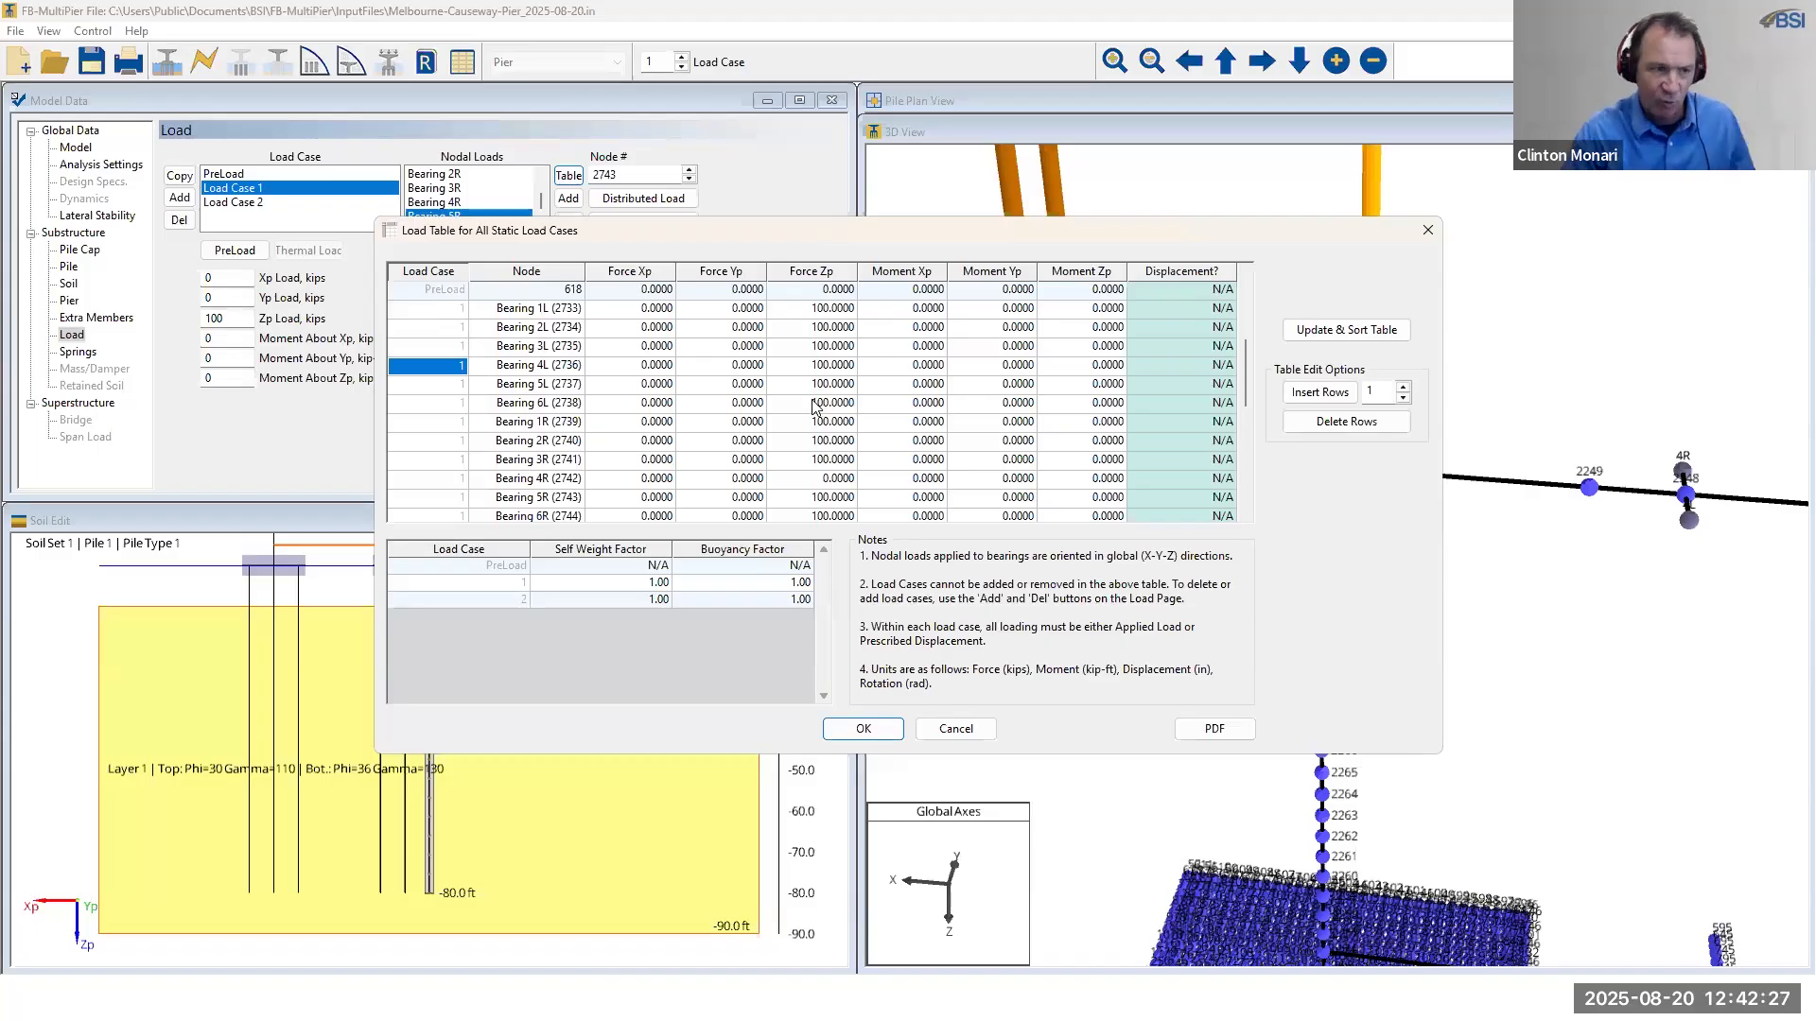
# - Set Force Zp to 100 kips for bearing 4R in Load Case 1 and accept the load table
pyautogui.click(835, 479)
pyautogui.click(834, 444)
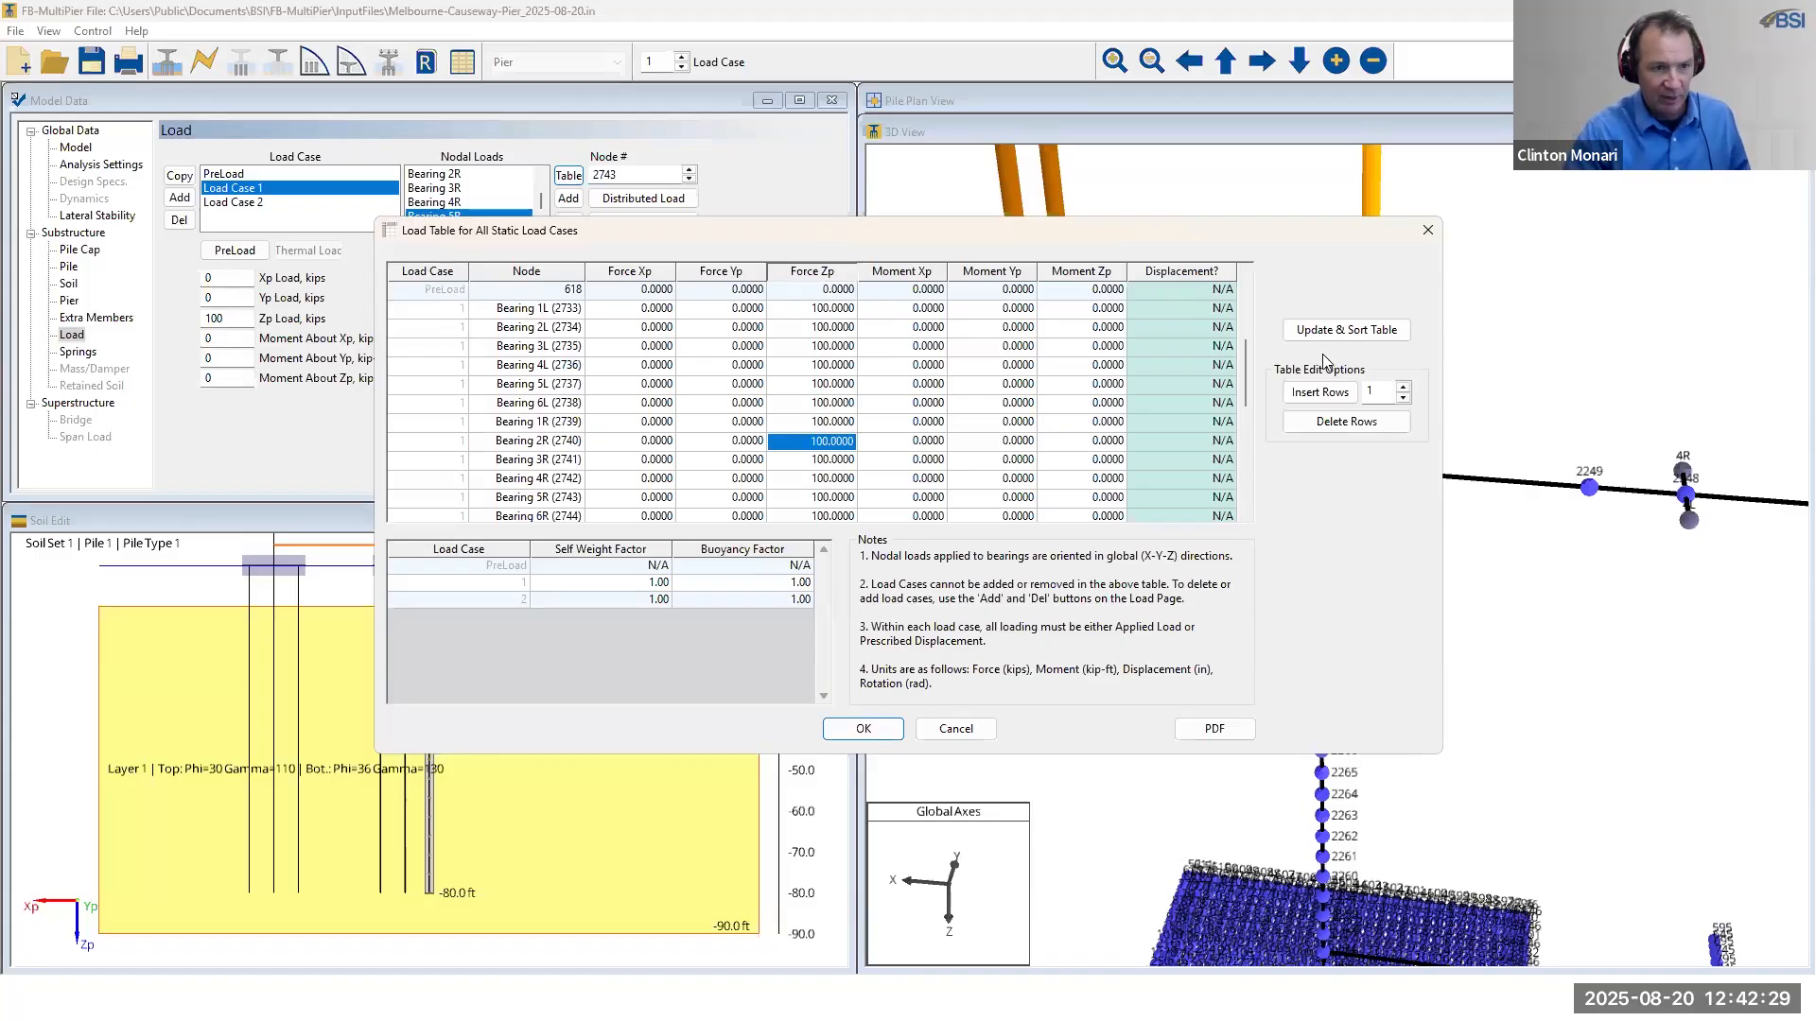
pyautogui.moveTo(1245, 362); pyautogui.dragTo(1241, 395)
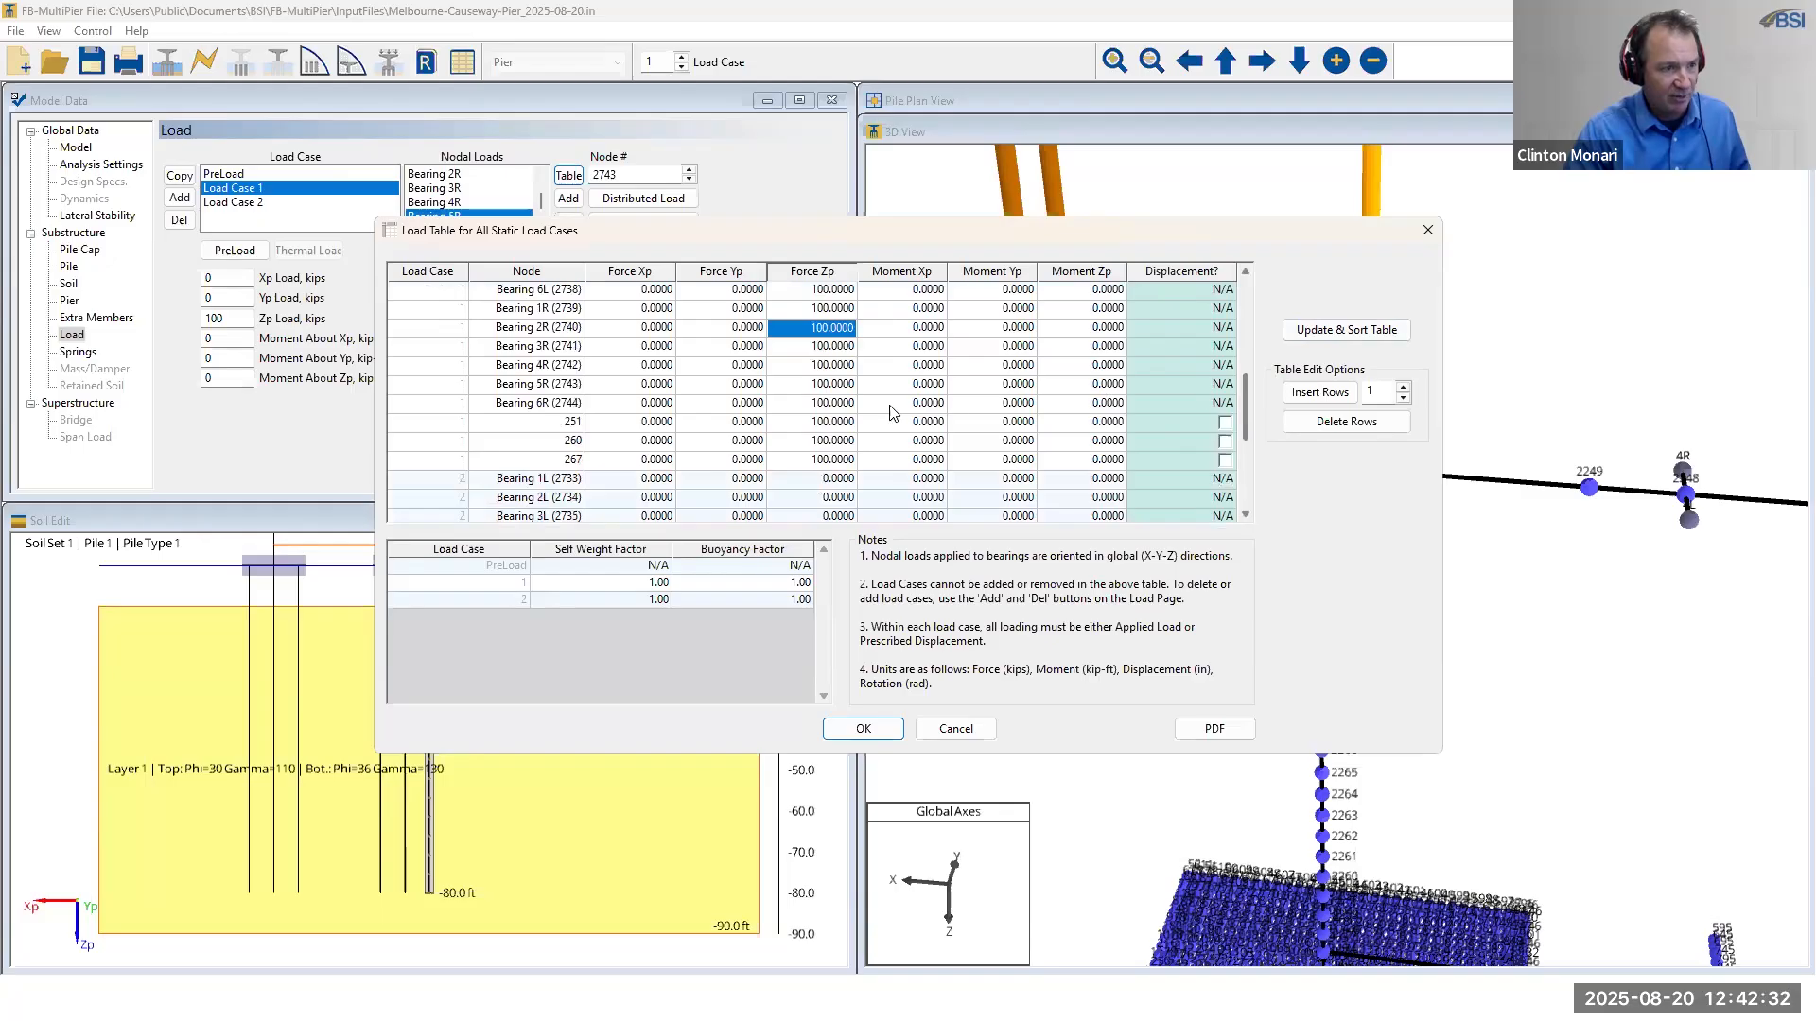
pyautogui.click(836, 404)
pyautogui.click(836, 371)
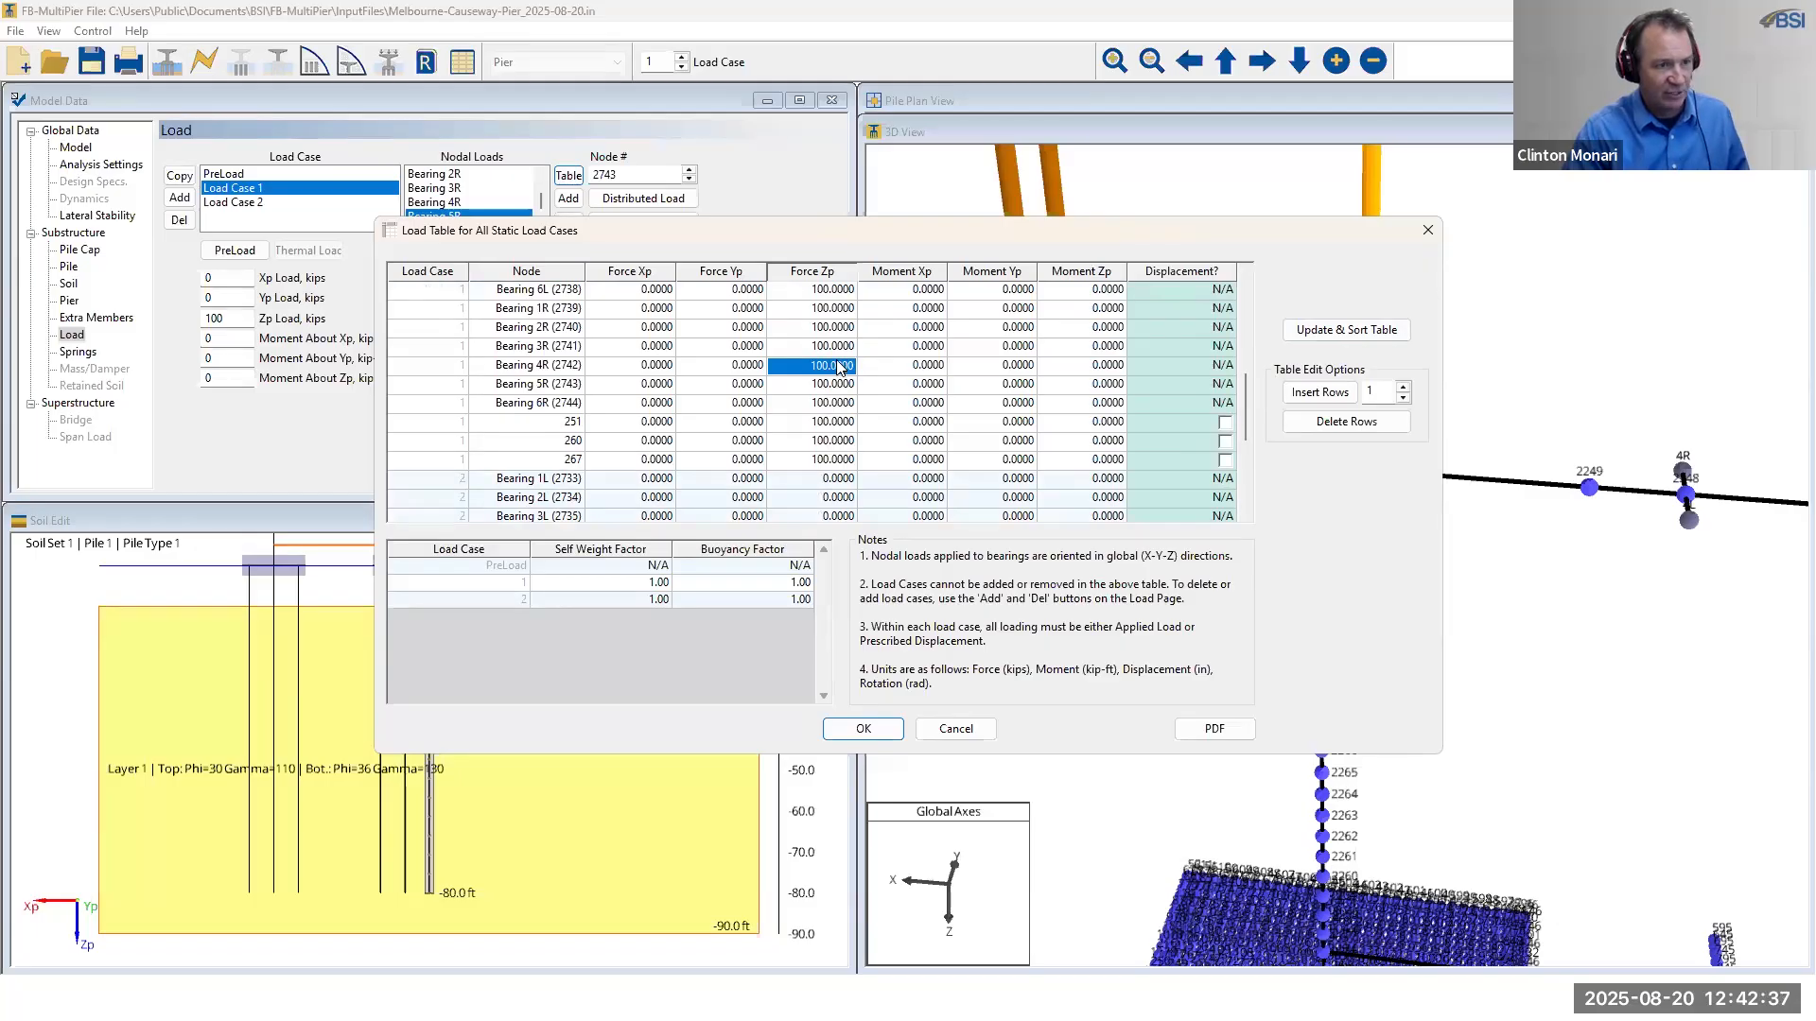
pyautogui.click(863, 728)
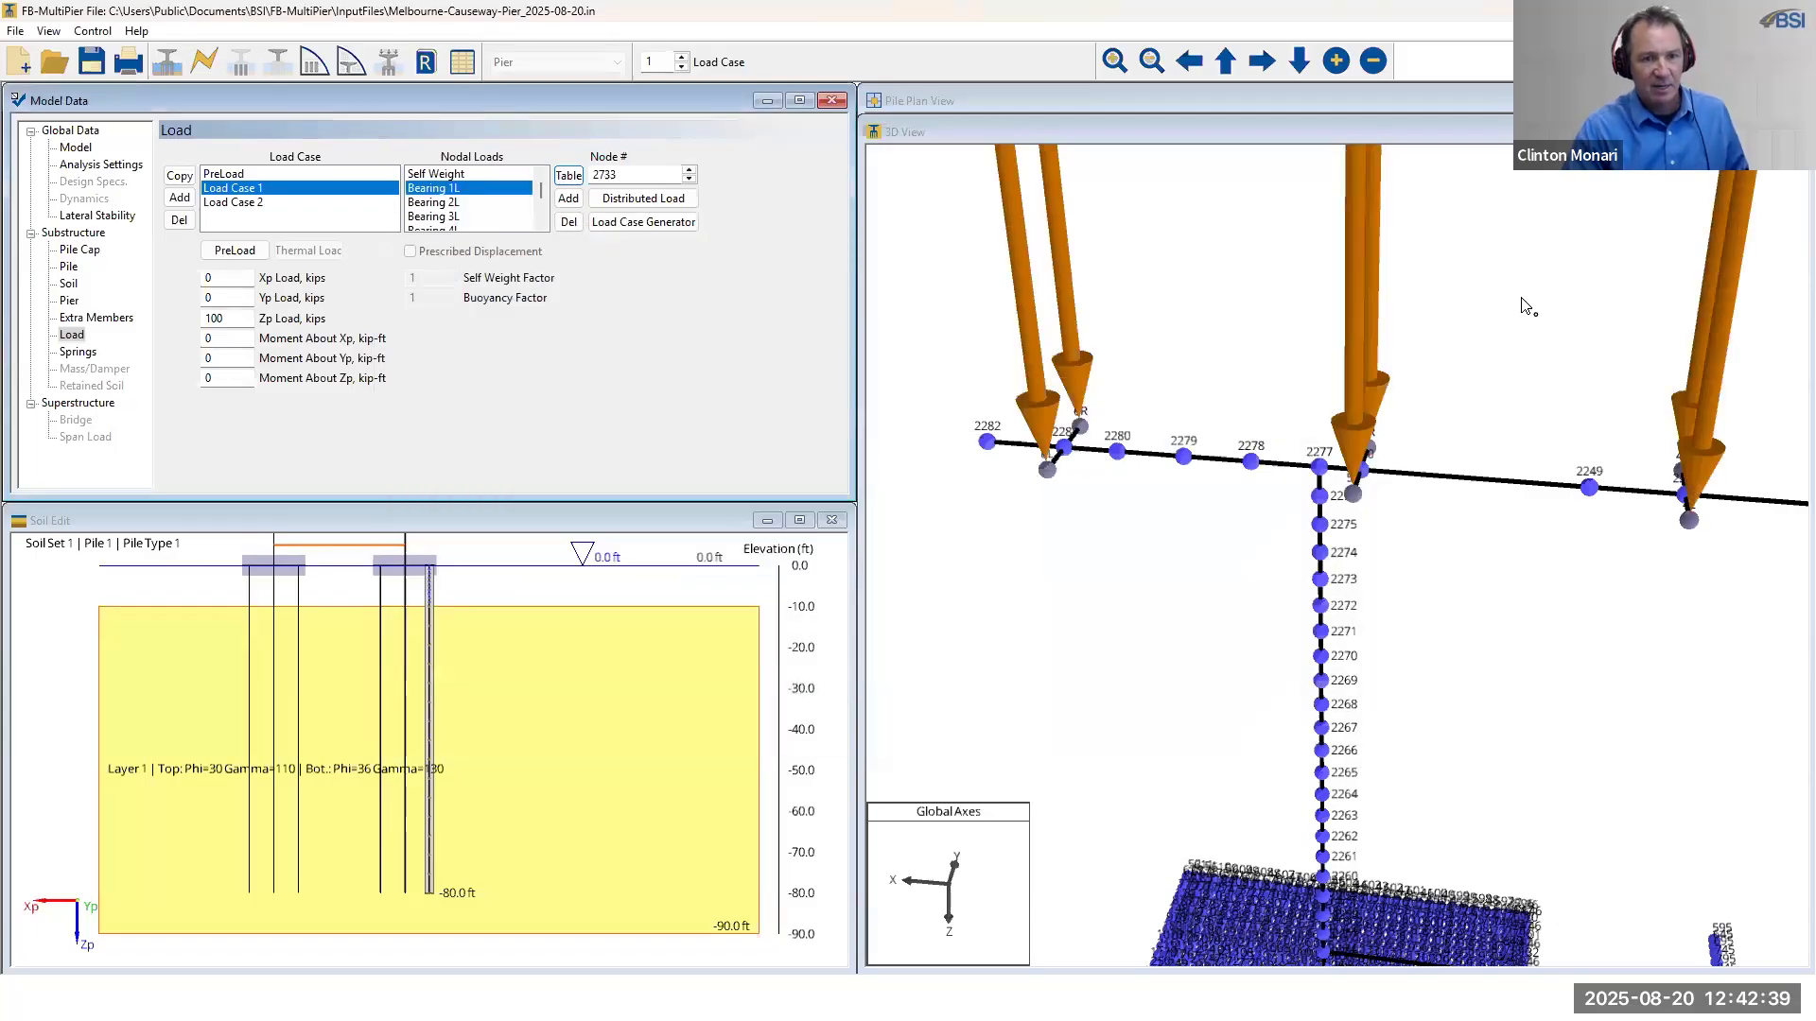
# - Check the bearing loads across the whole pier in the 3D view and run the analysis
pyautogui.rightClick(1555, 295)
pyautogui.click(1574, 309)
pyautogui.scroll(-9, 1578, 327)
pyautogui.moveTo(1504, 482); pyautogui.dragTo(1424, 489)
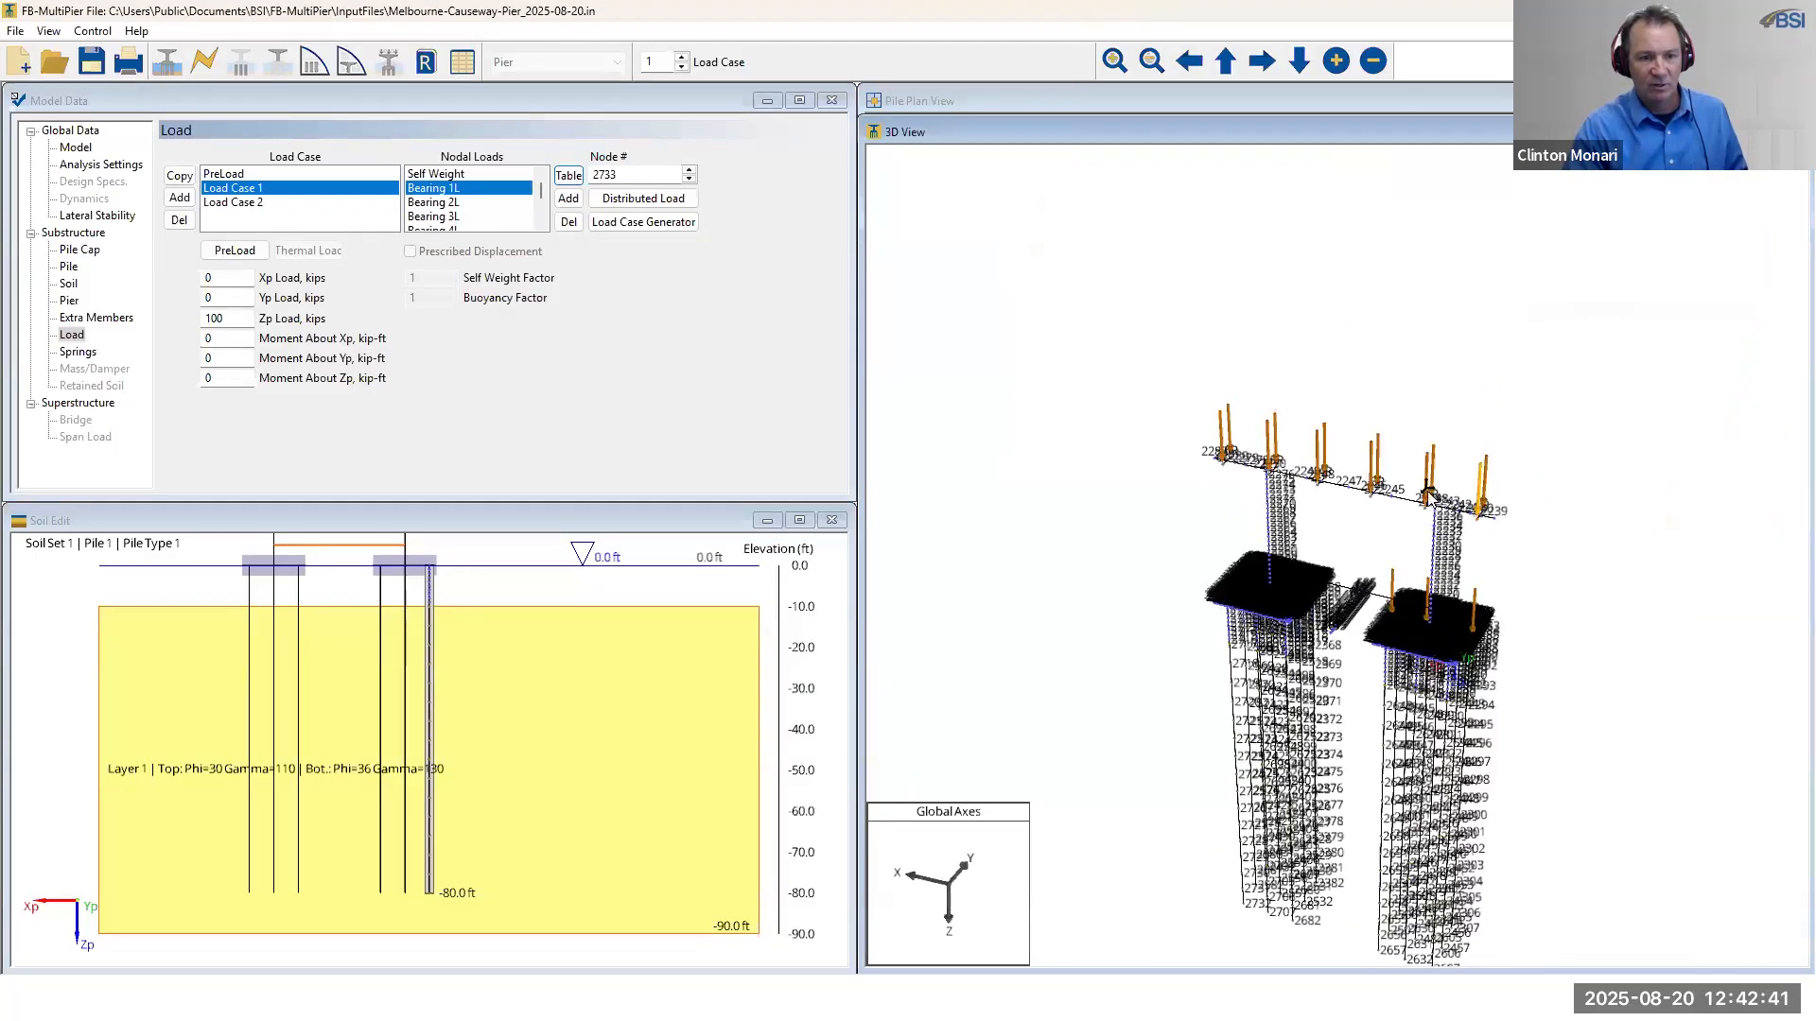
pyautogui.scroll(8, 1428, 492)
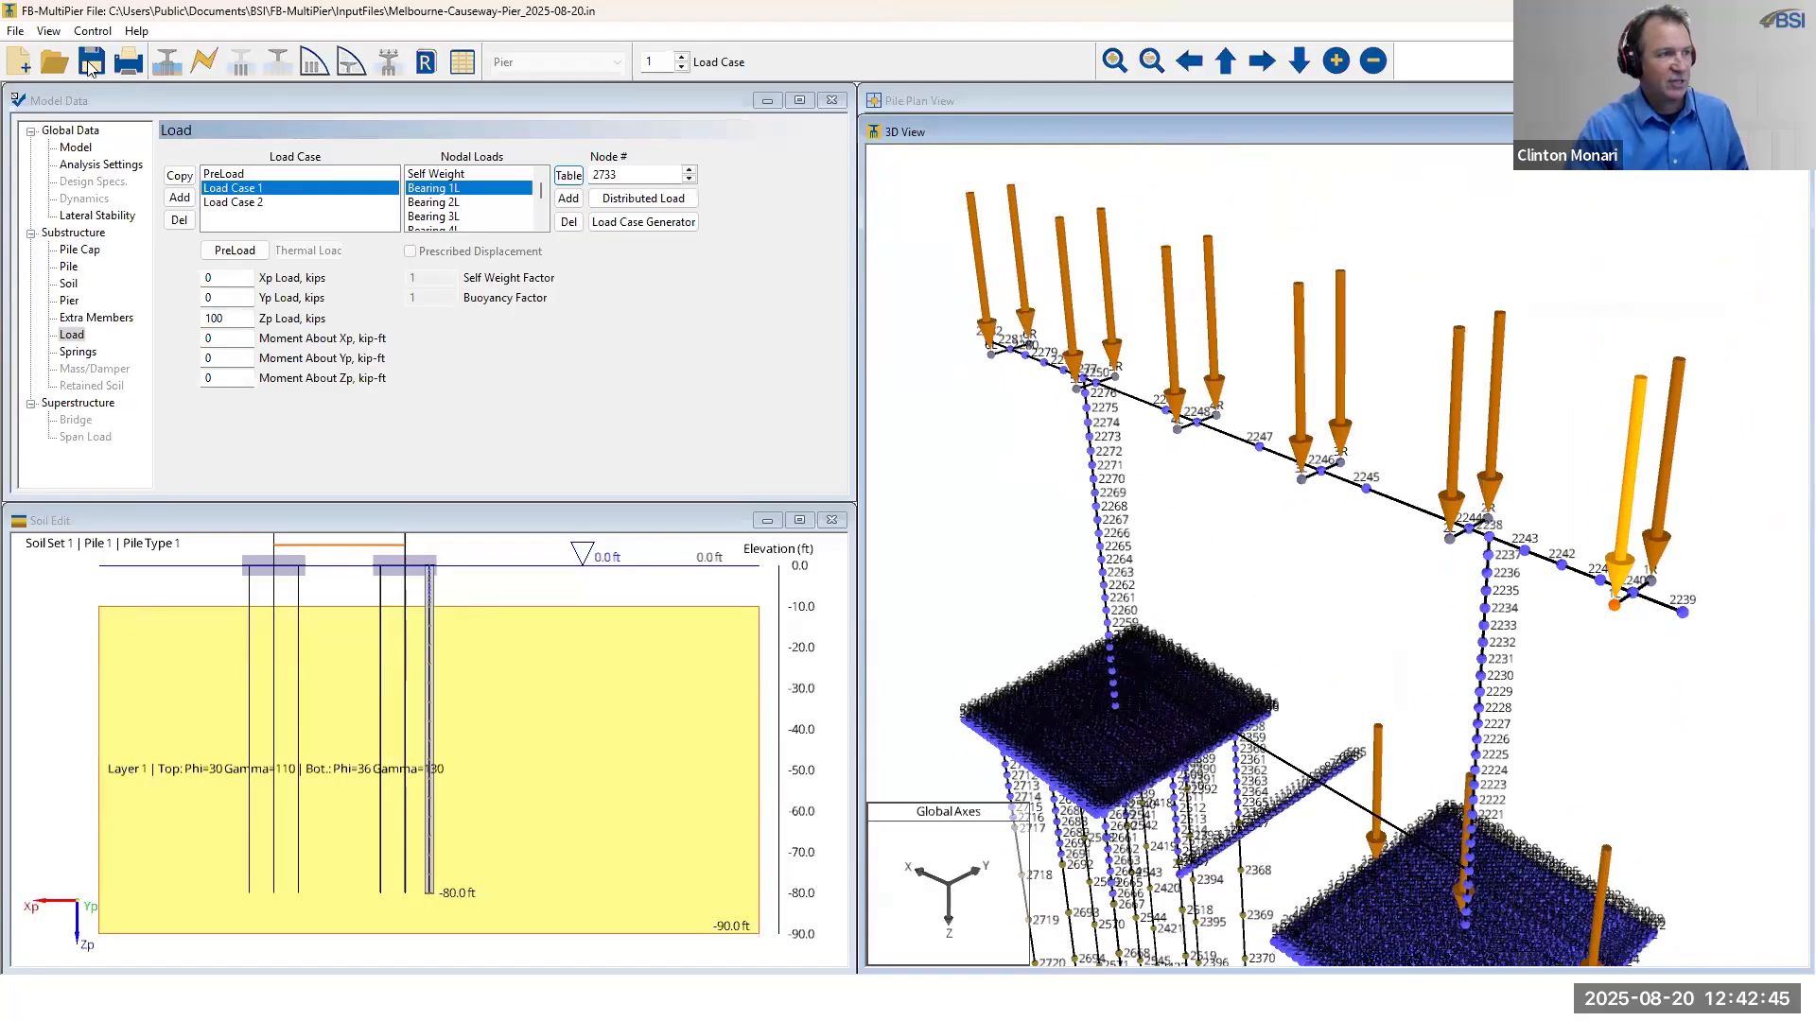
pyautogui.click(204, 61)
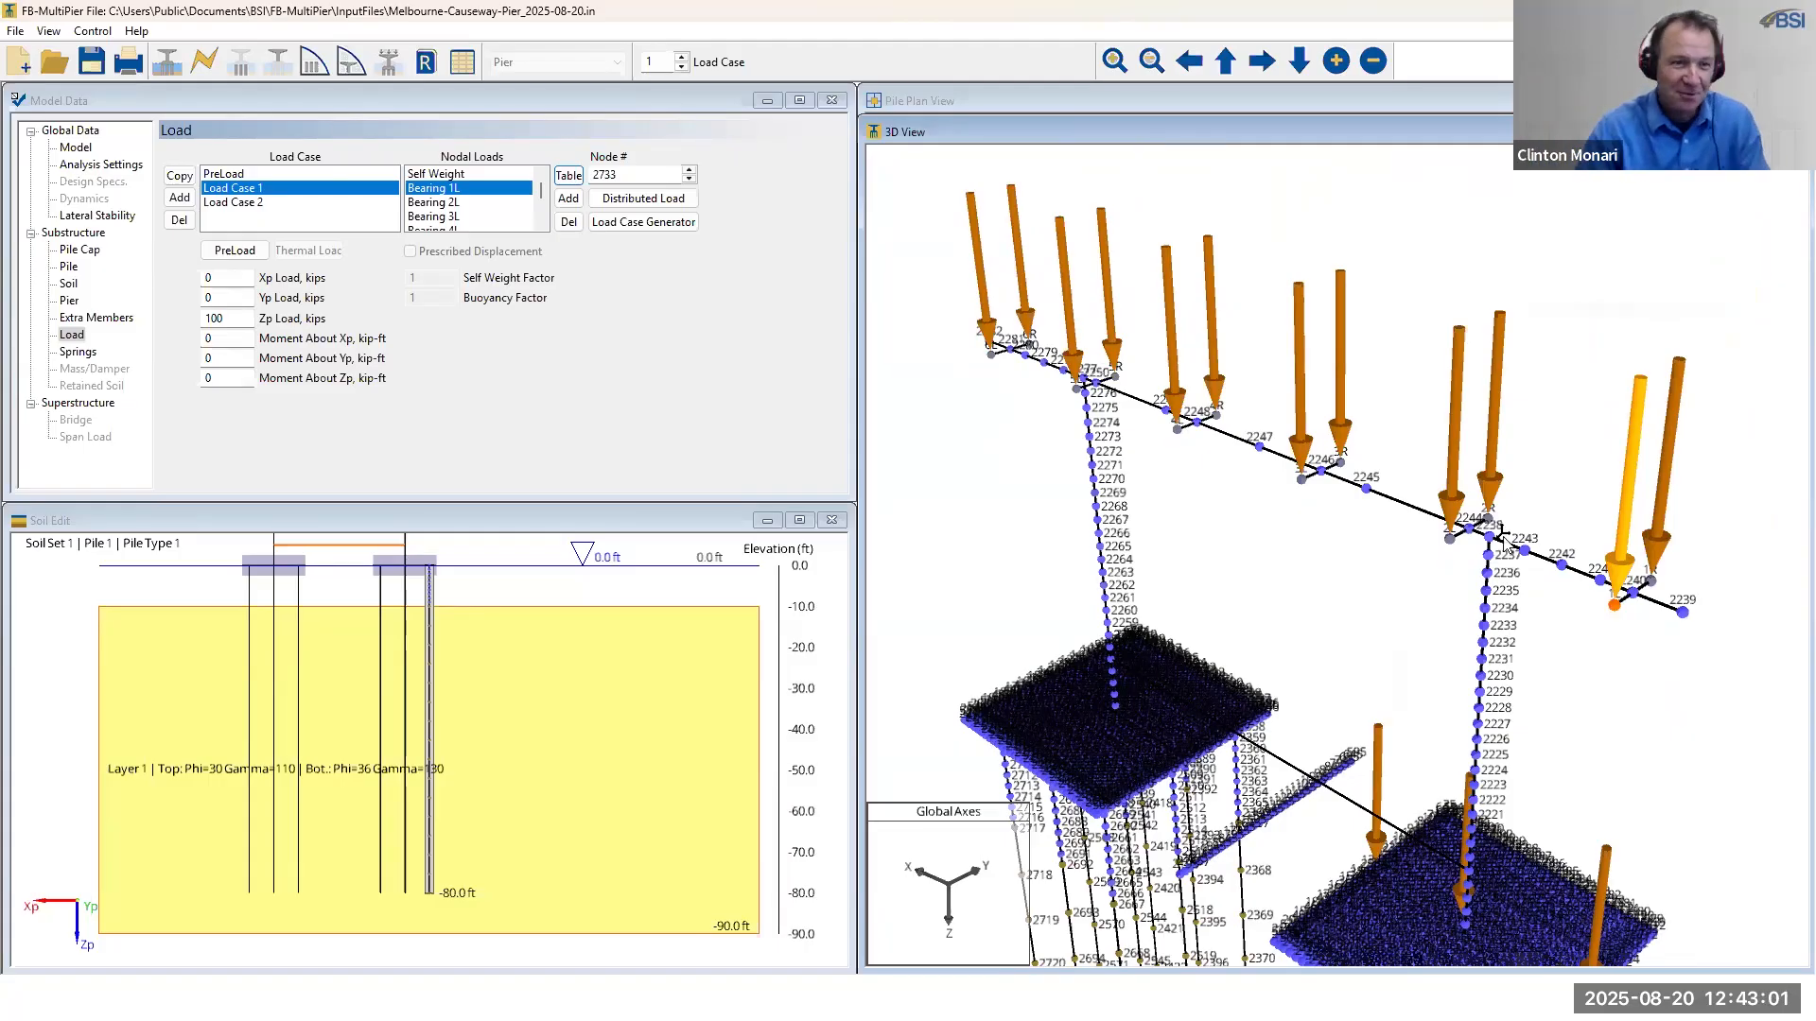
pyautogui.moveTo(1269, 431); pyautogui.dragTo(1196, 365)
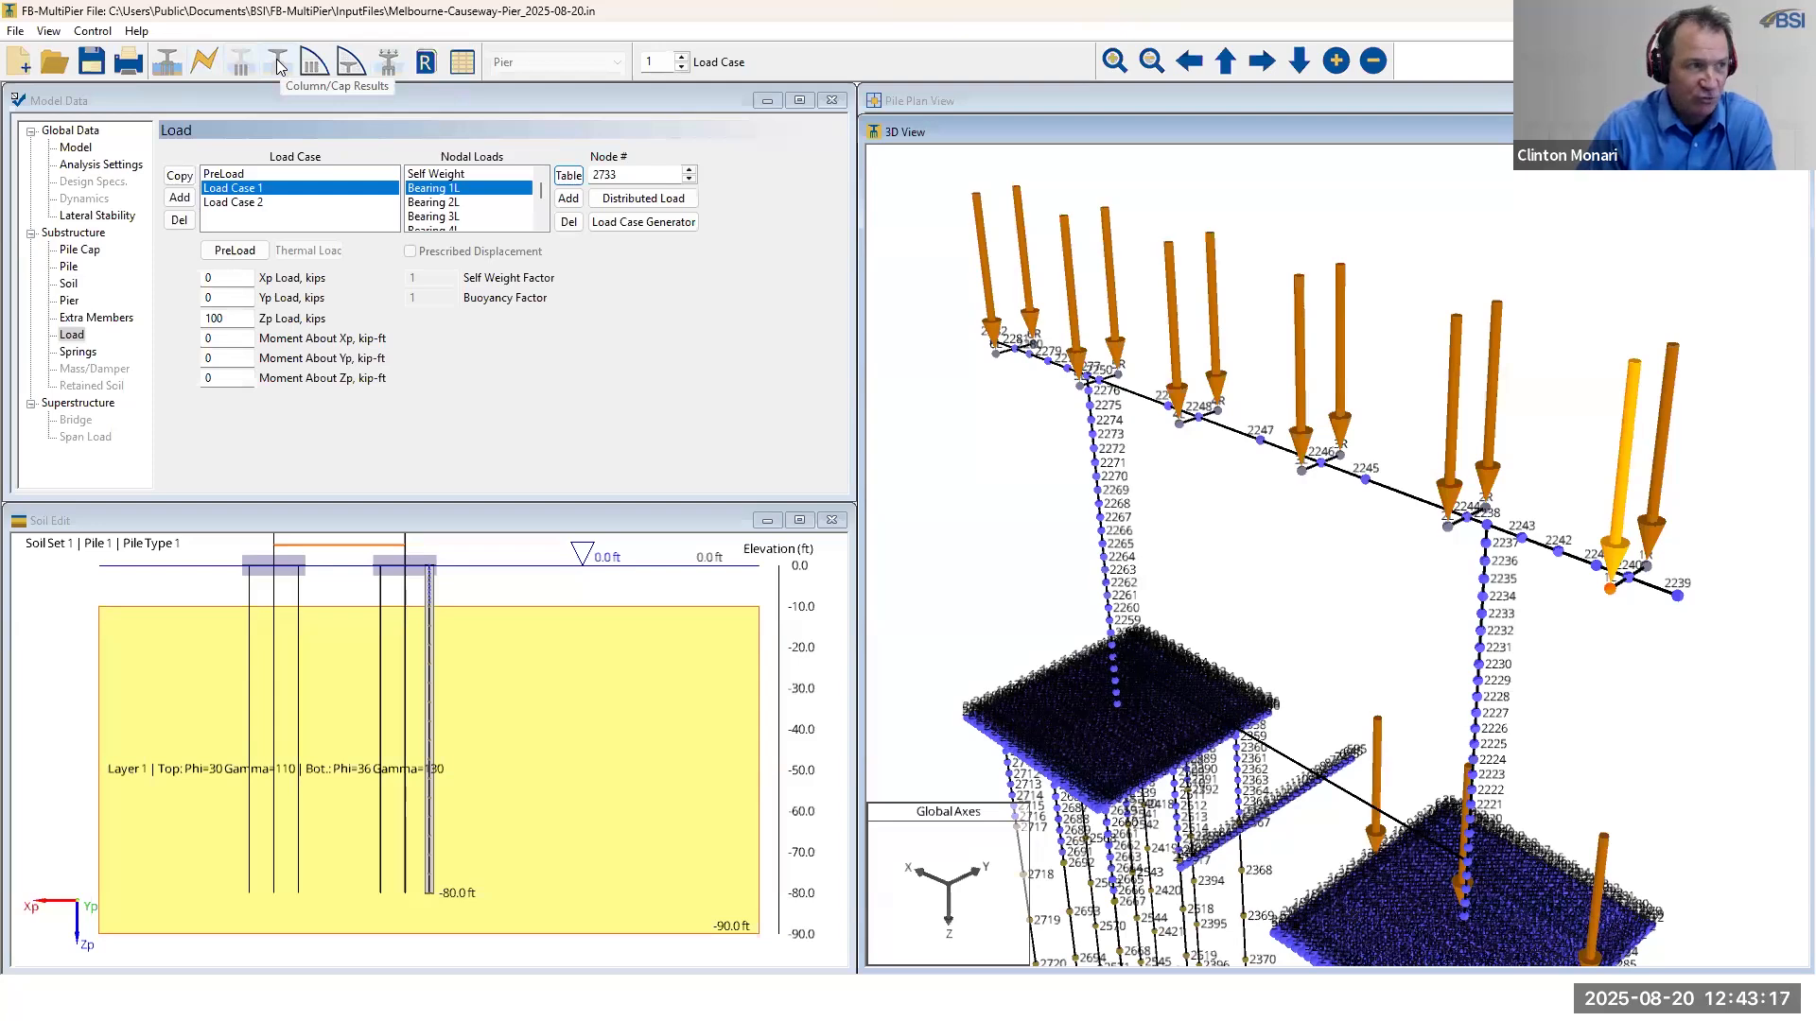
# - Open the 3D results and examine the pier's displaced shape against the undisplaced model
pyautogui.click(389, 66)
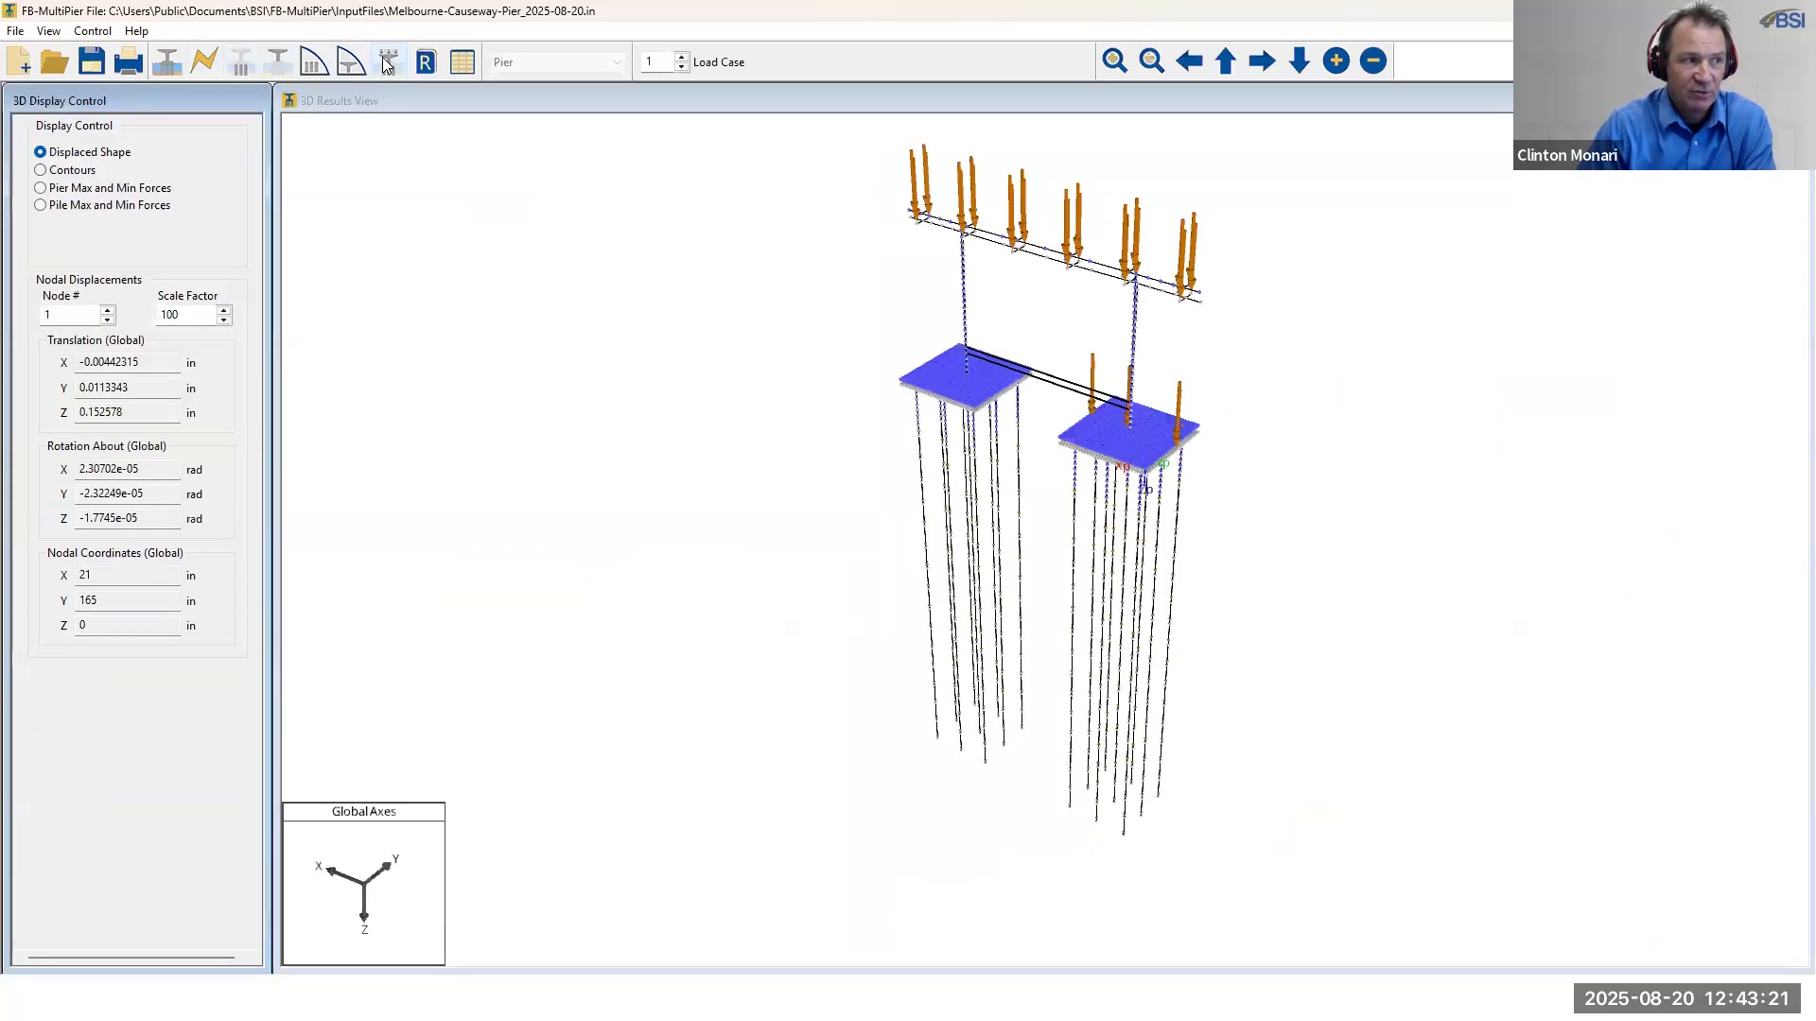
pyautogui.moveTo(1019, 617); pyautogui.dragTo(1020, 605)
pyautogui.scroll(4, 1171, 659)
pyautogui.moveTo(1343, 326); pyautogui.dragTo(1348, 631, button='middle')
pyautogui.scroll(3, 1334, 712)
pyautogui.moveTo(1348, 628); pyautogui.dragTo(1553, 600)
pyautogui.scroll(3, 1427, 650)
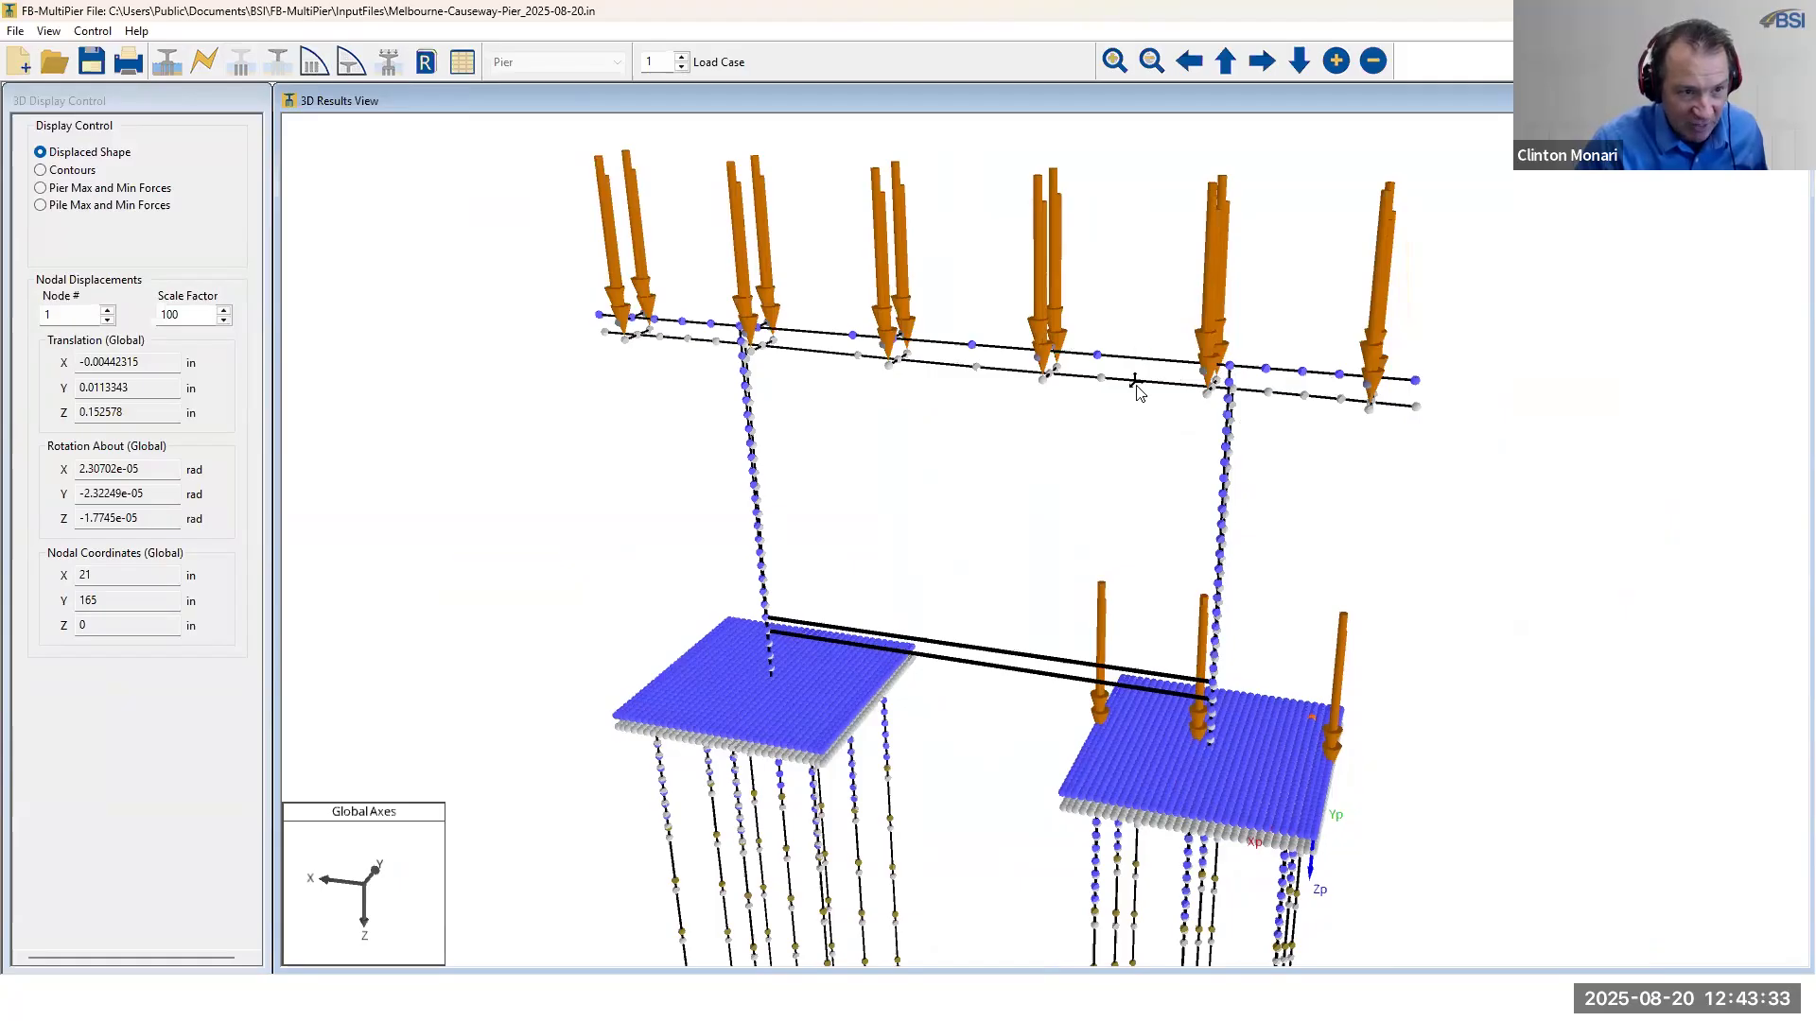
pyautogui.moveTo(1127, 454); pyautogui.dragTo(1171, 405)
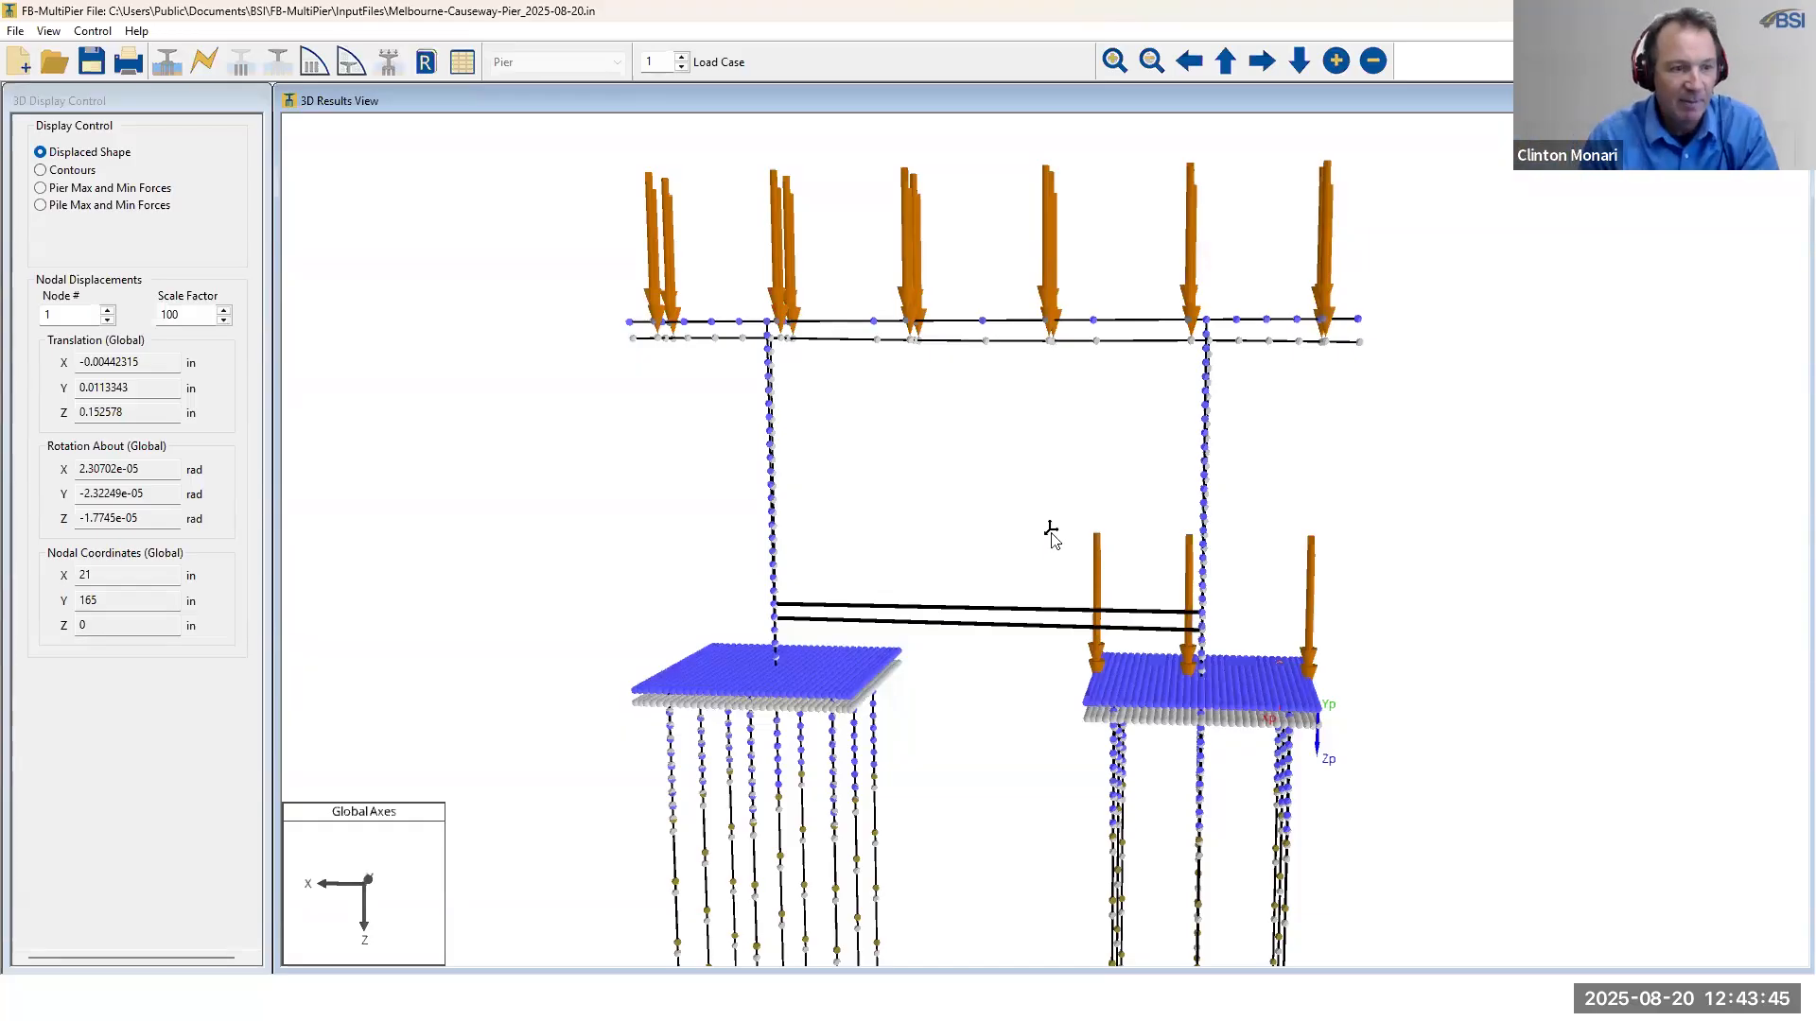
# - Show only the displaced model in the 3D results view
pyautogui.rightClick(989, 410)
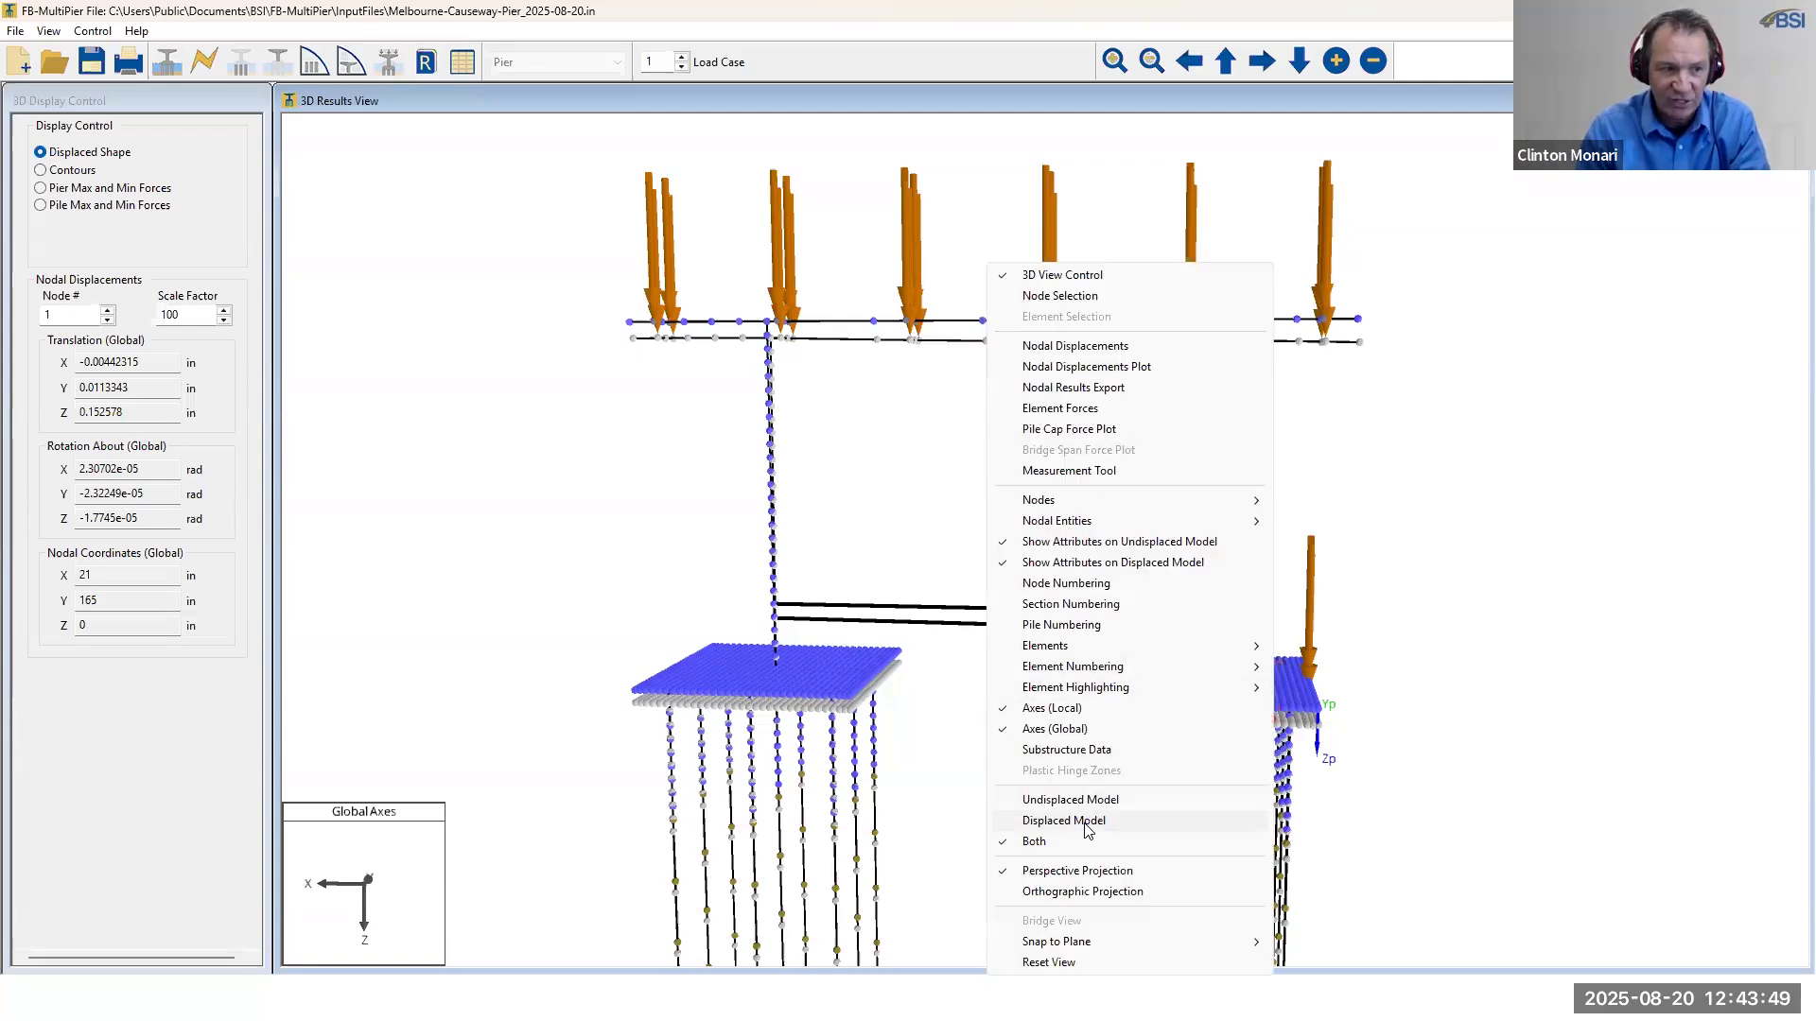
pyautogui.click(1087, 828)
pyautogui.moveTo(1521, 519); pyautogui.dragTo(1592, 522)
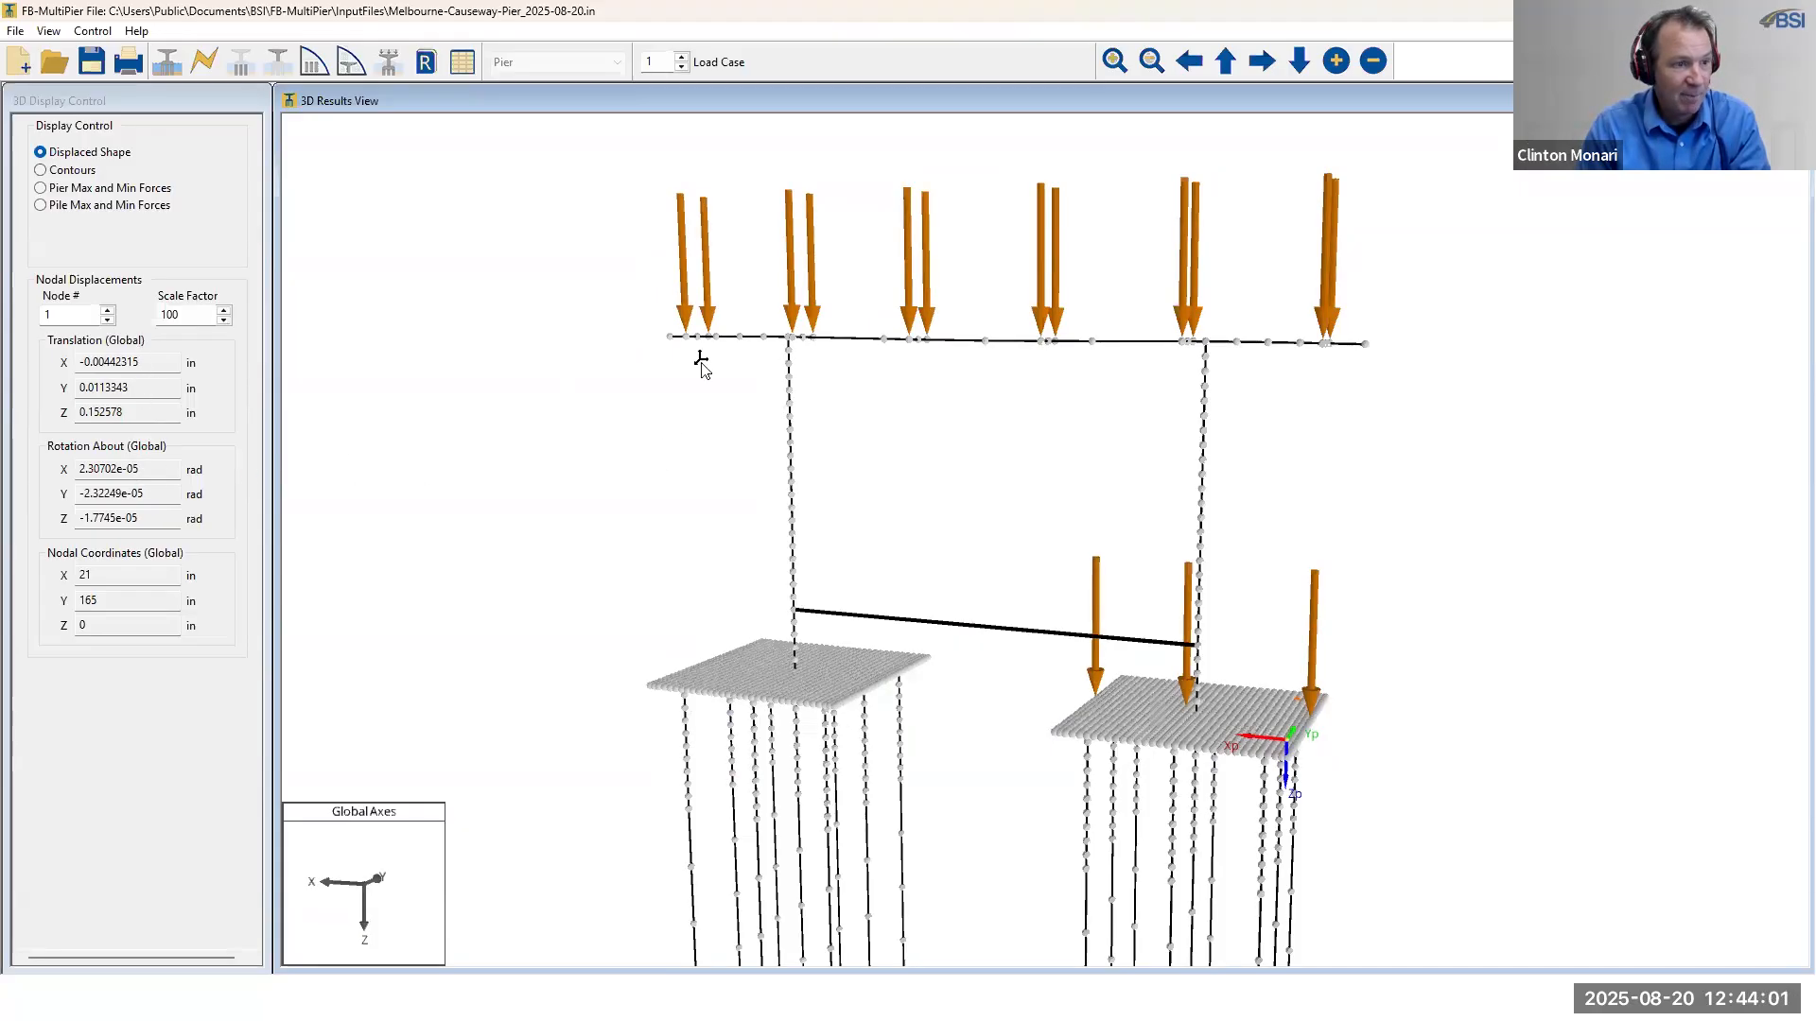
# - Select node 2271 on the column in the 3D results to read its nodal displacements
pyautogui.rightClick(922, 372)
pyautogui.click(989, 297)
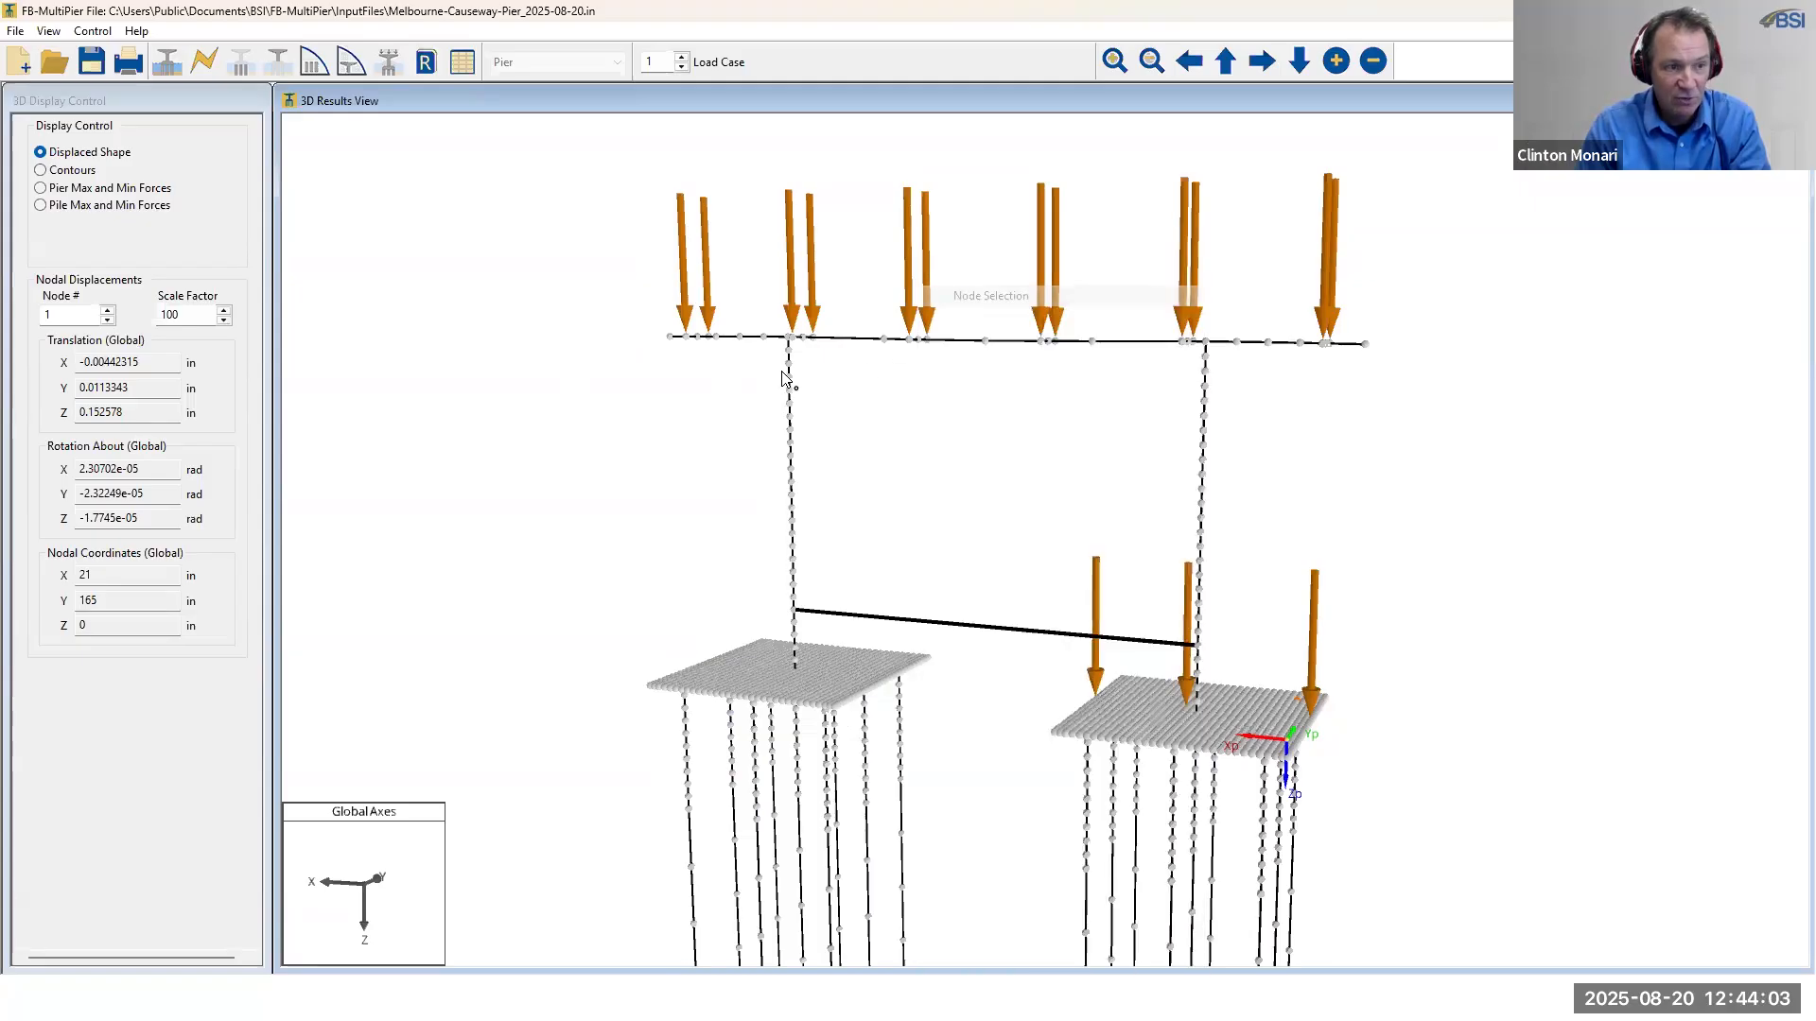
pyautogui.click(791, 385)
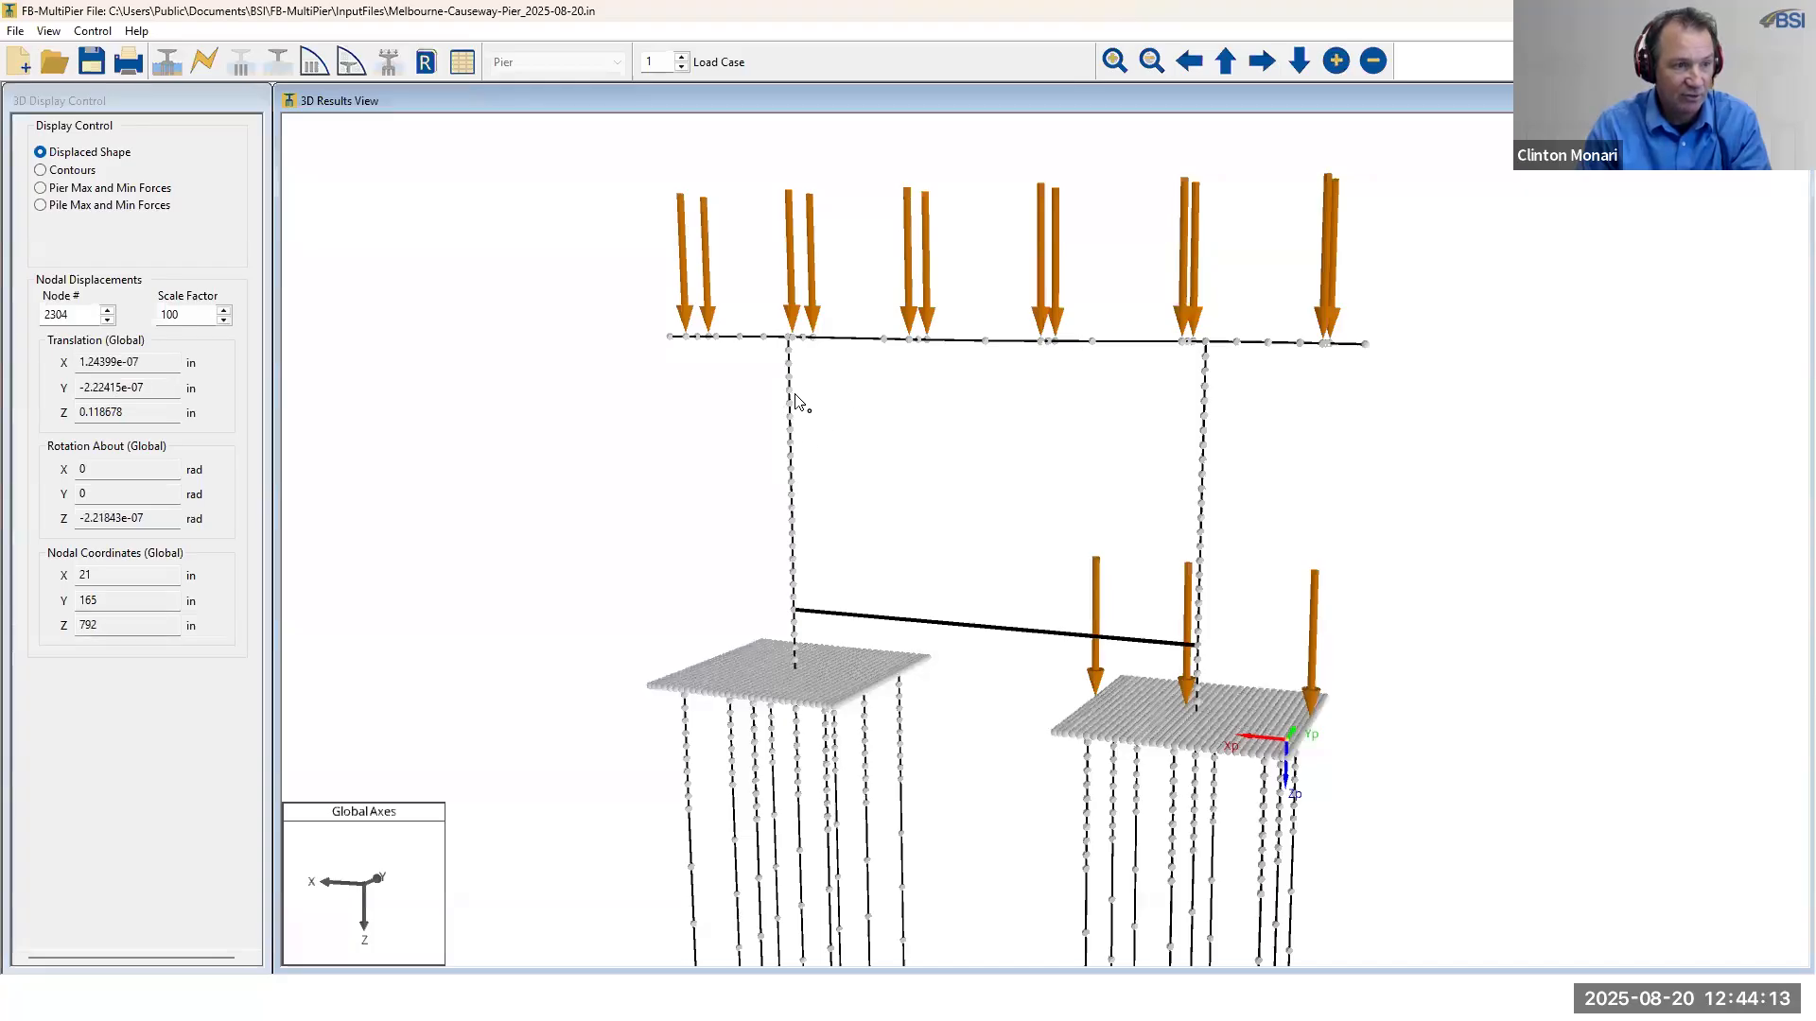
pyautogui.rightClick(874, 380)
pyautogui.click(978, 275)
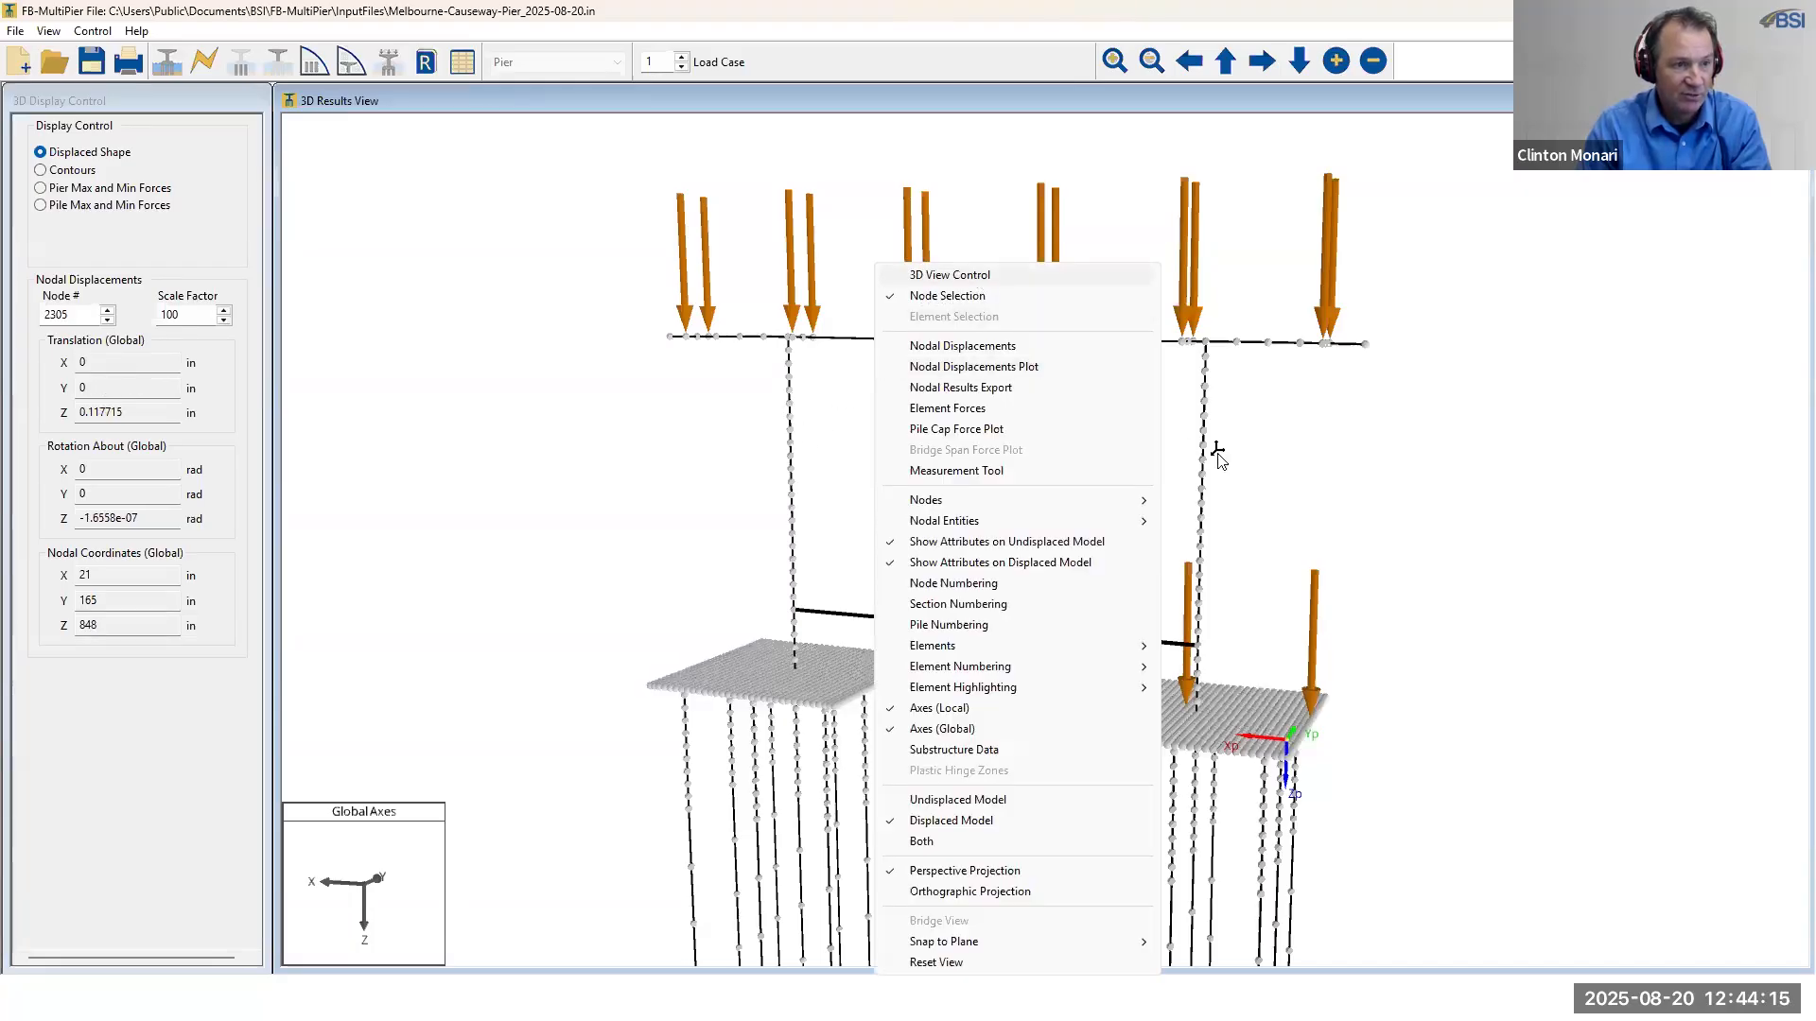
pyautogui.moveTo(1215, 452); pyautogui.dragTo(750, 475)
pyautogui.scroll(2, 976, 516)
pyautogui.scroll(5, 975, 515)
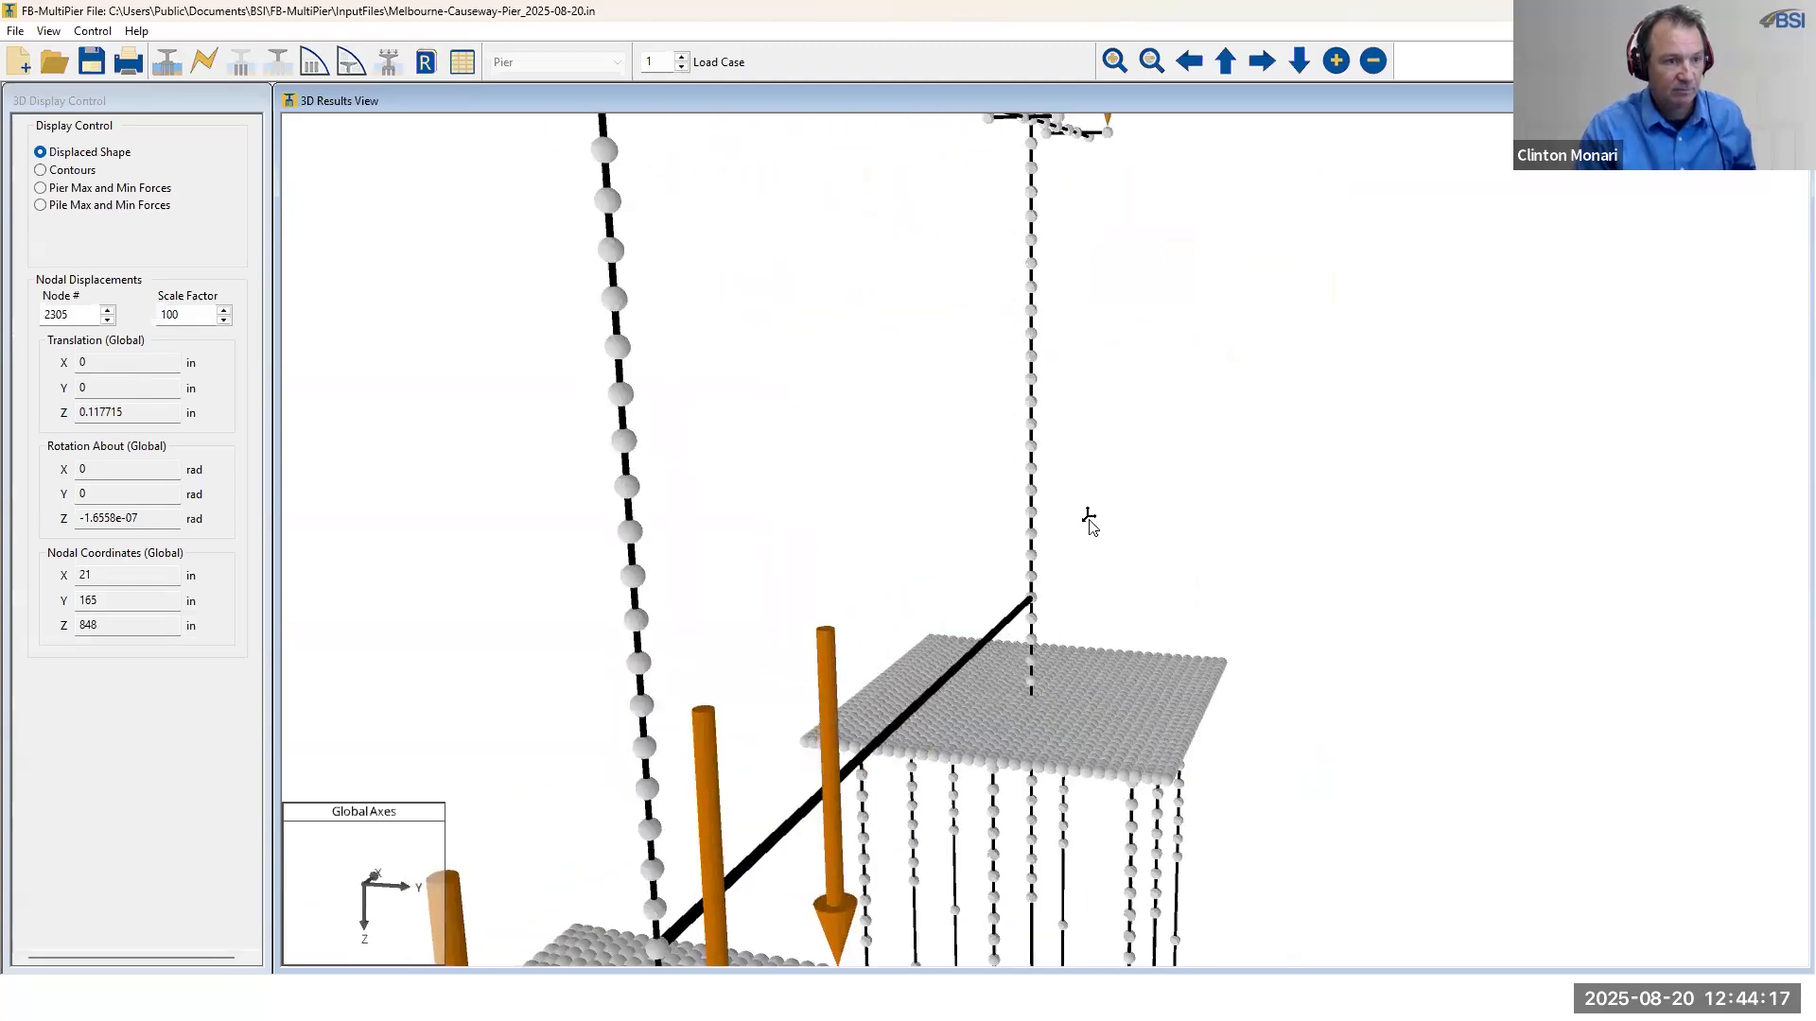
pyautogui.rightClick(975, 265)
pyautogui.click(1047, 296)
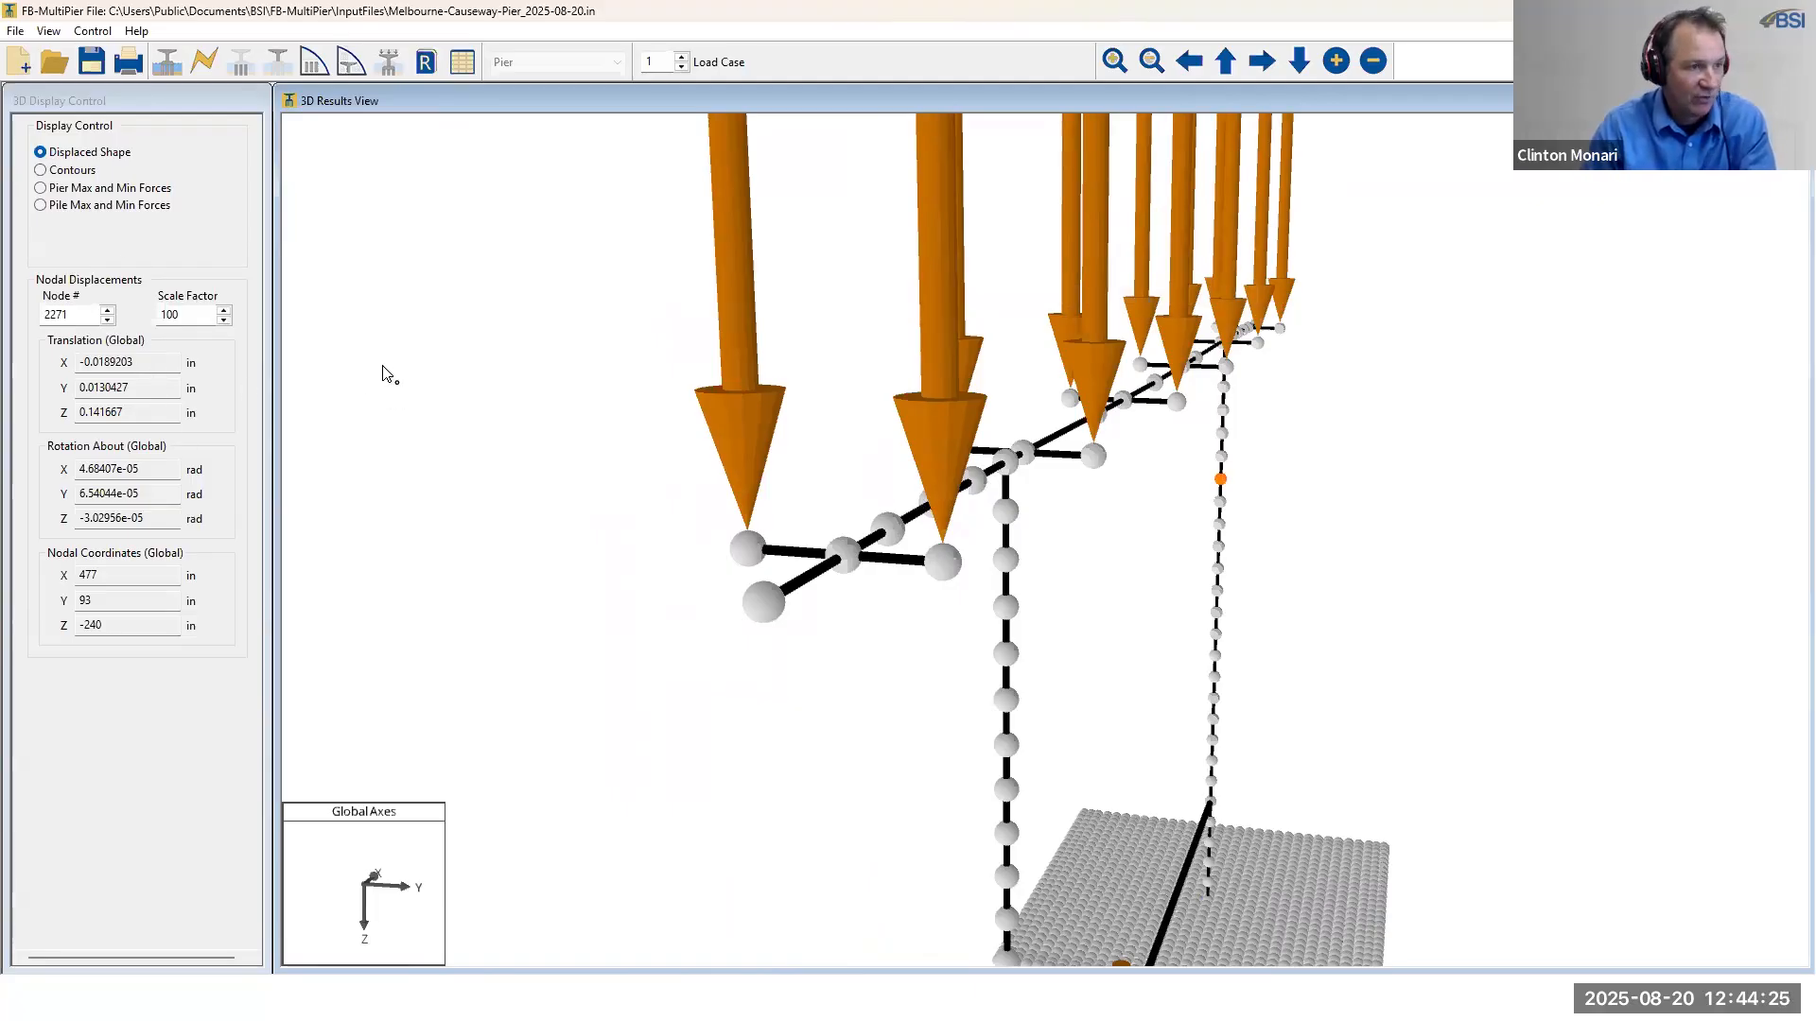
# - Open the pile results, shorten the Moment 3 plot and enlarge the pile plan view into the freed space
pyautogui.click(241, 61)
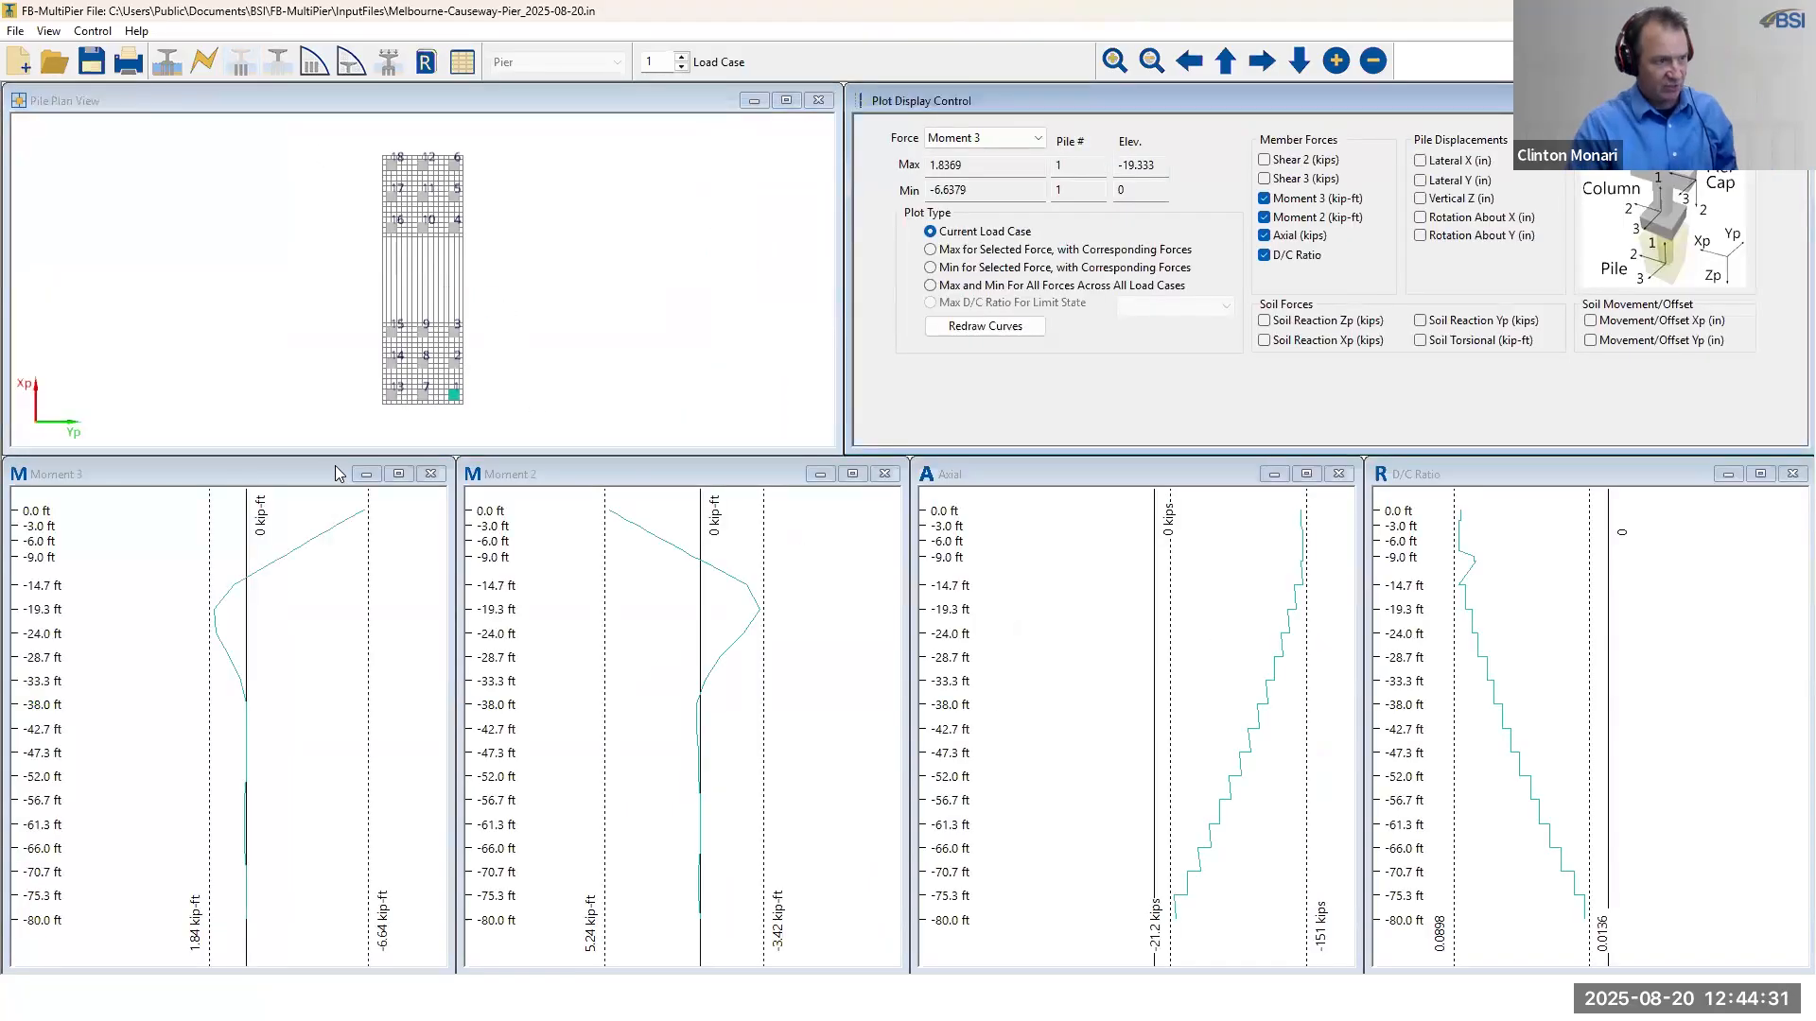
pyautogui.moveTo(297, 457); pyautogui.dragTo(295, 689)
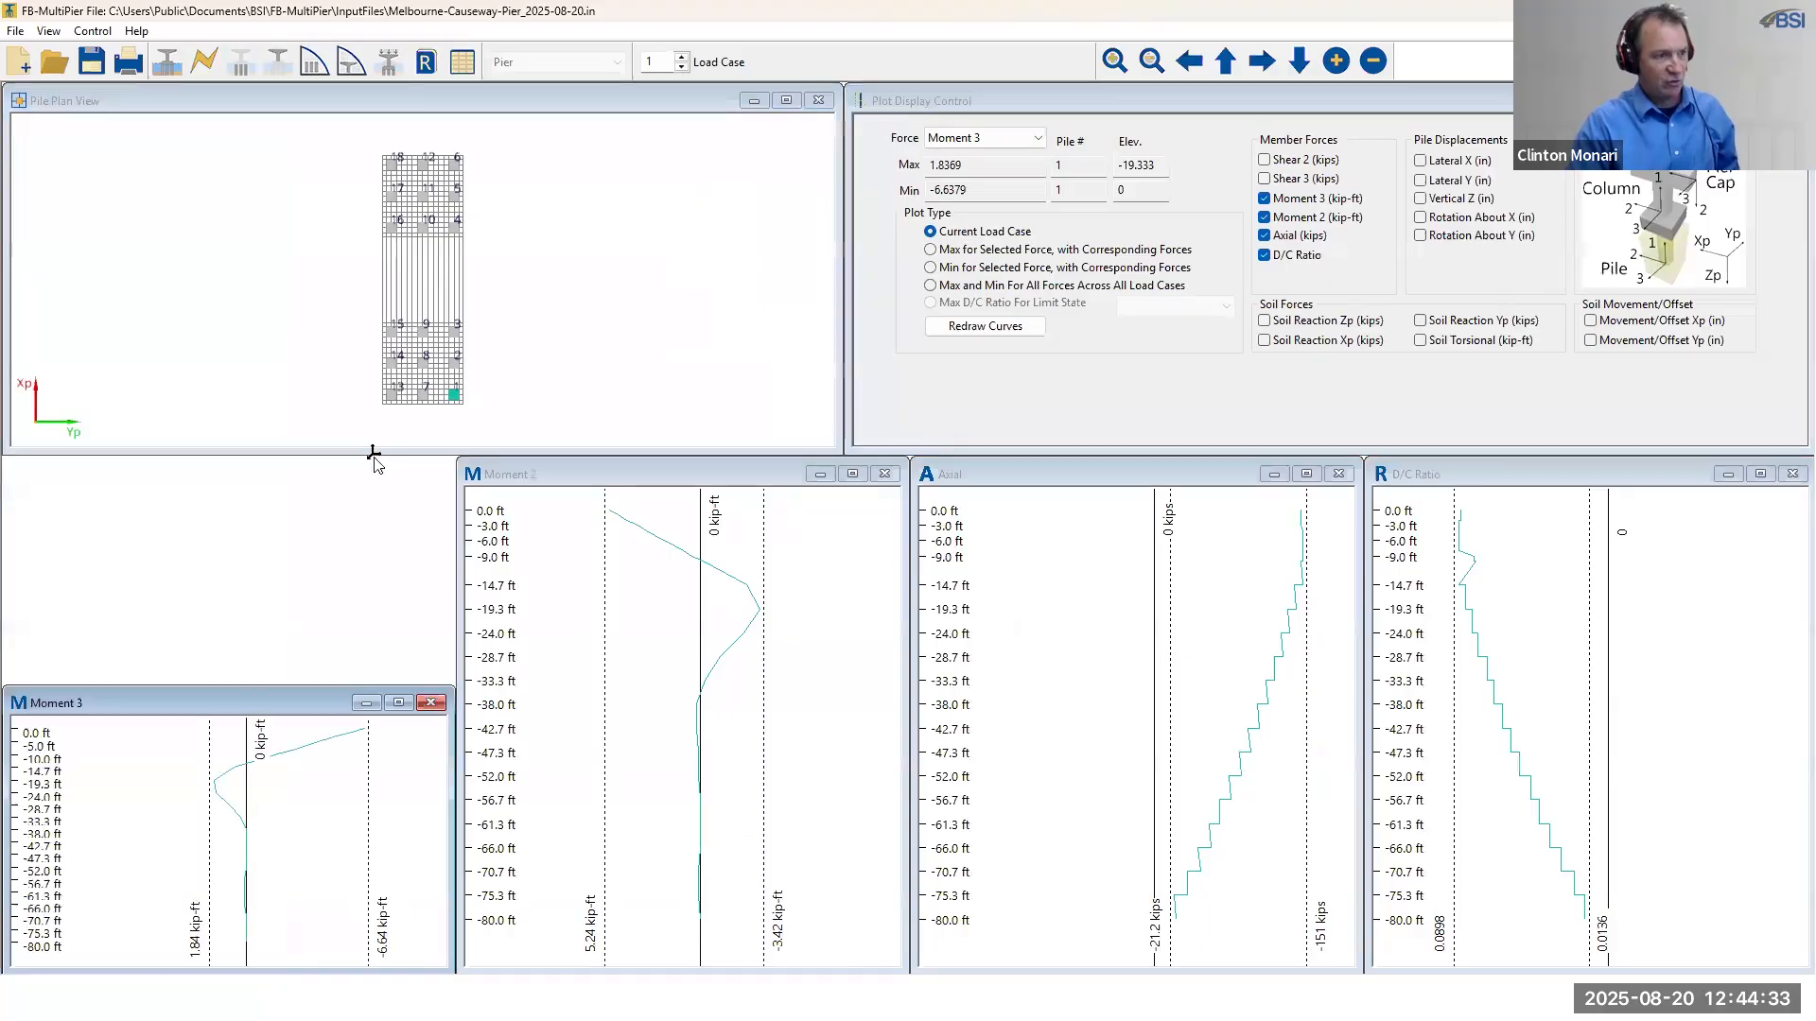
pyautogui.click(367, 456)
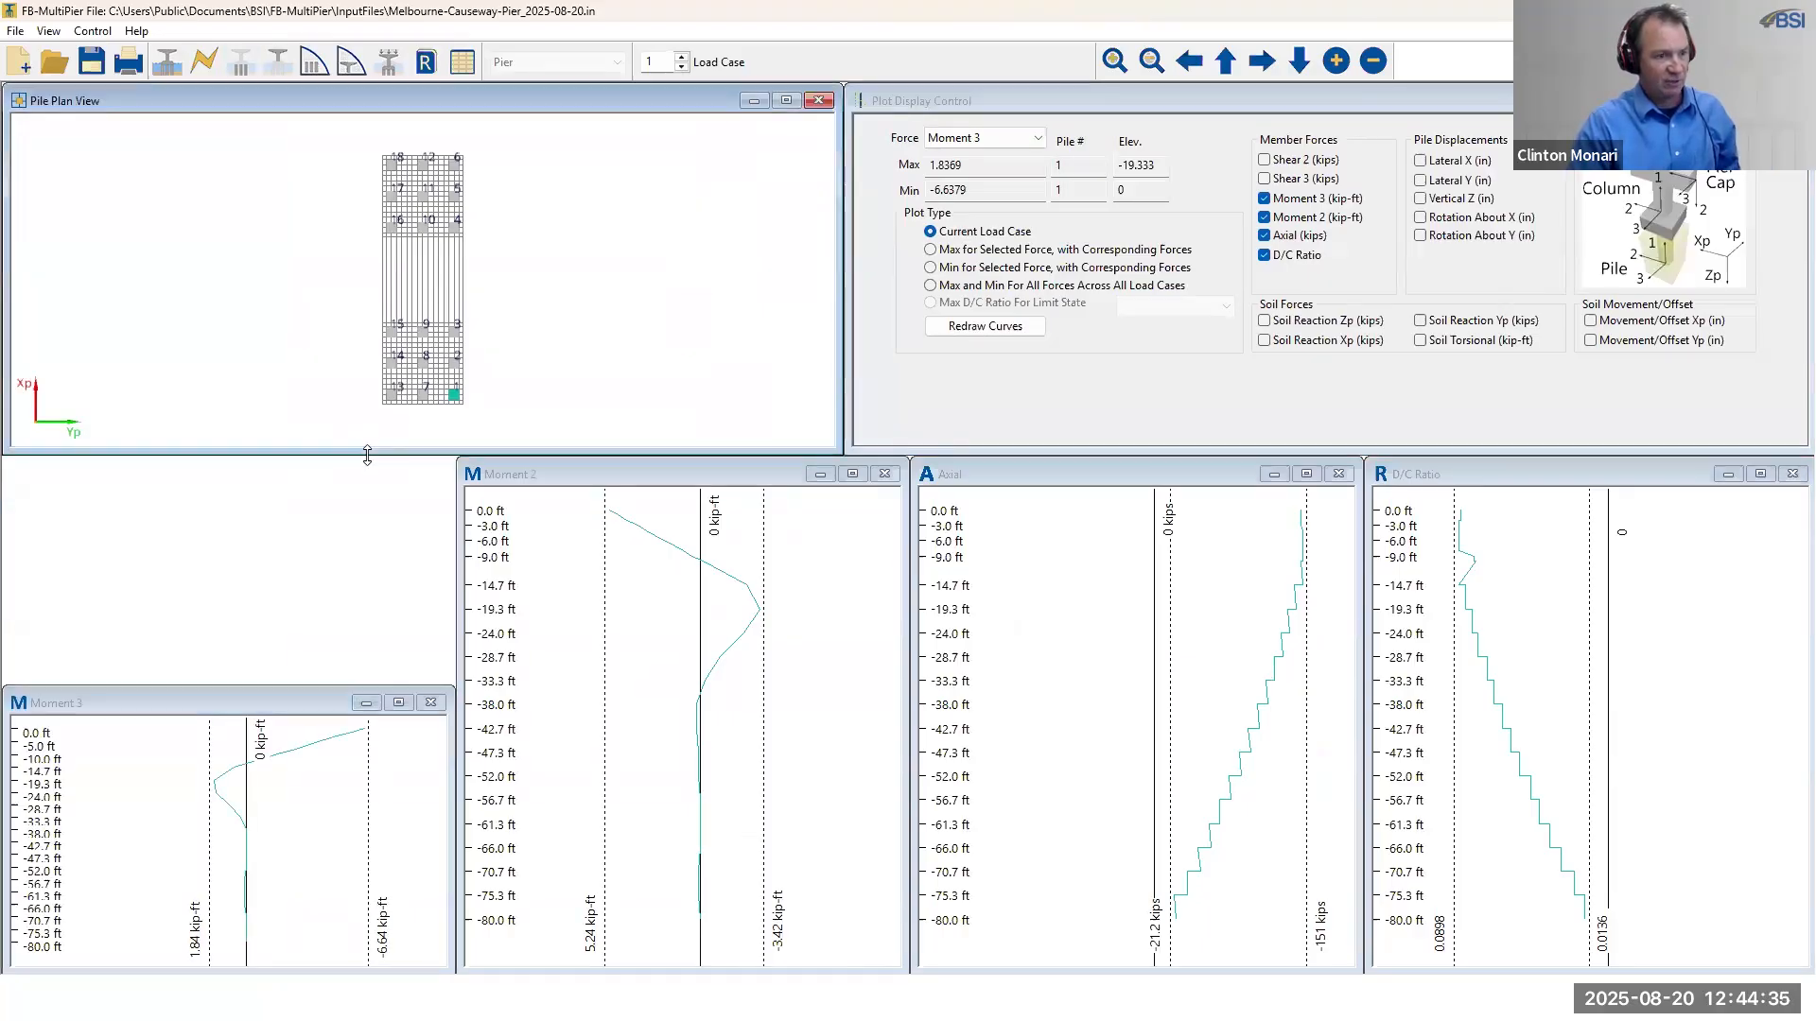
pyautogui.moveTo(367, 455); pyautogui.dragTo(369, 672)
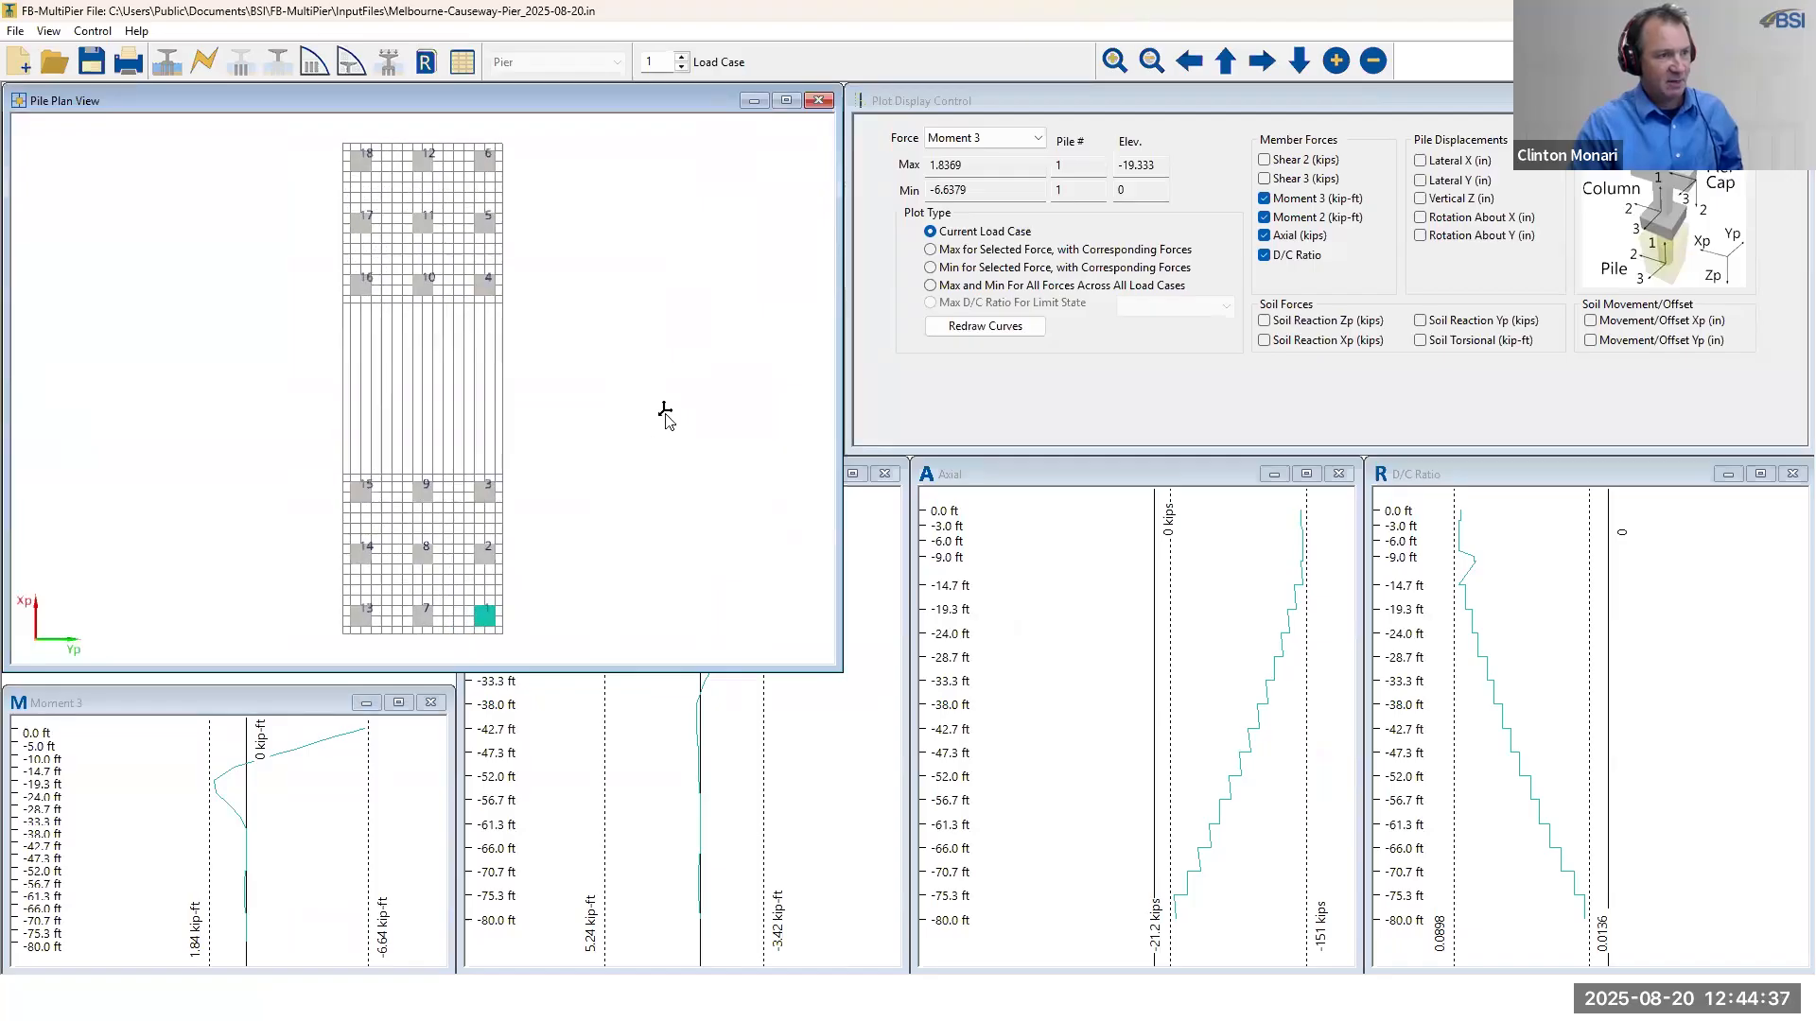
pyautogui.moveTo(666, 414); pyautogui.dragTo(659, 415)
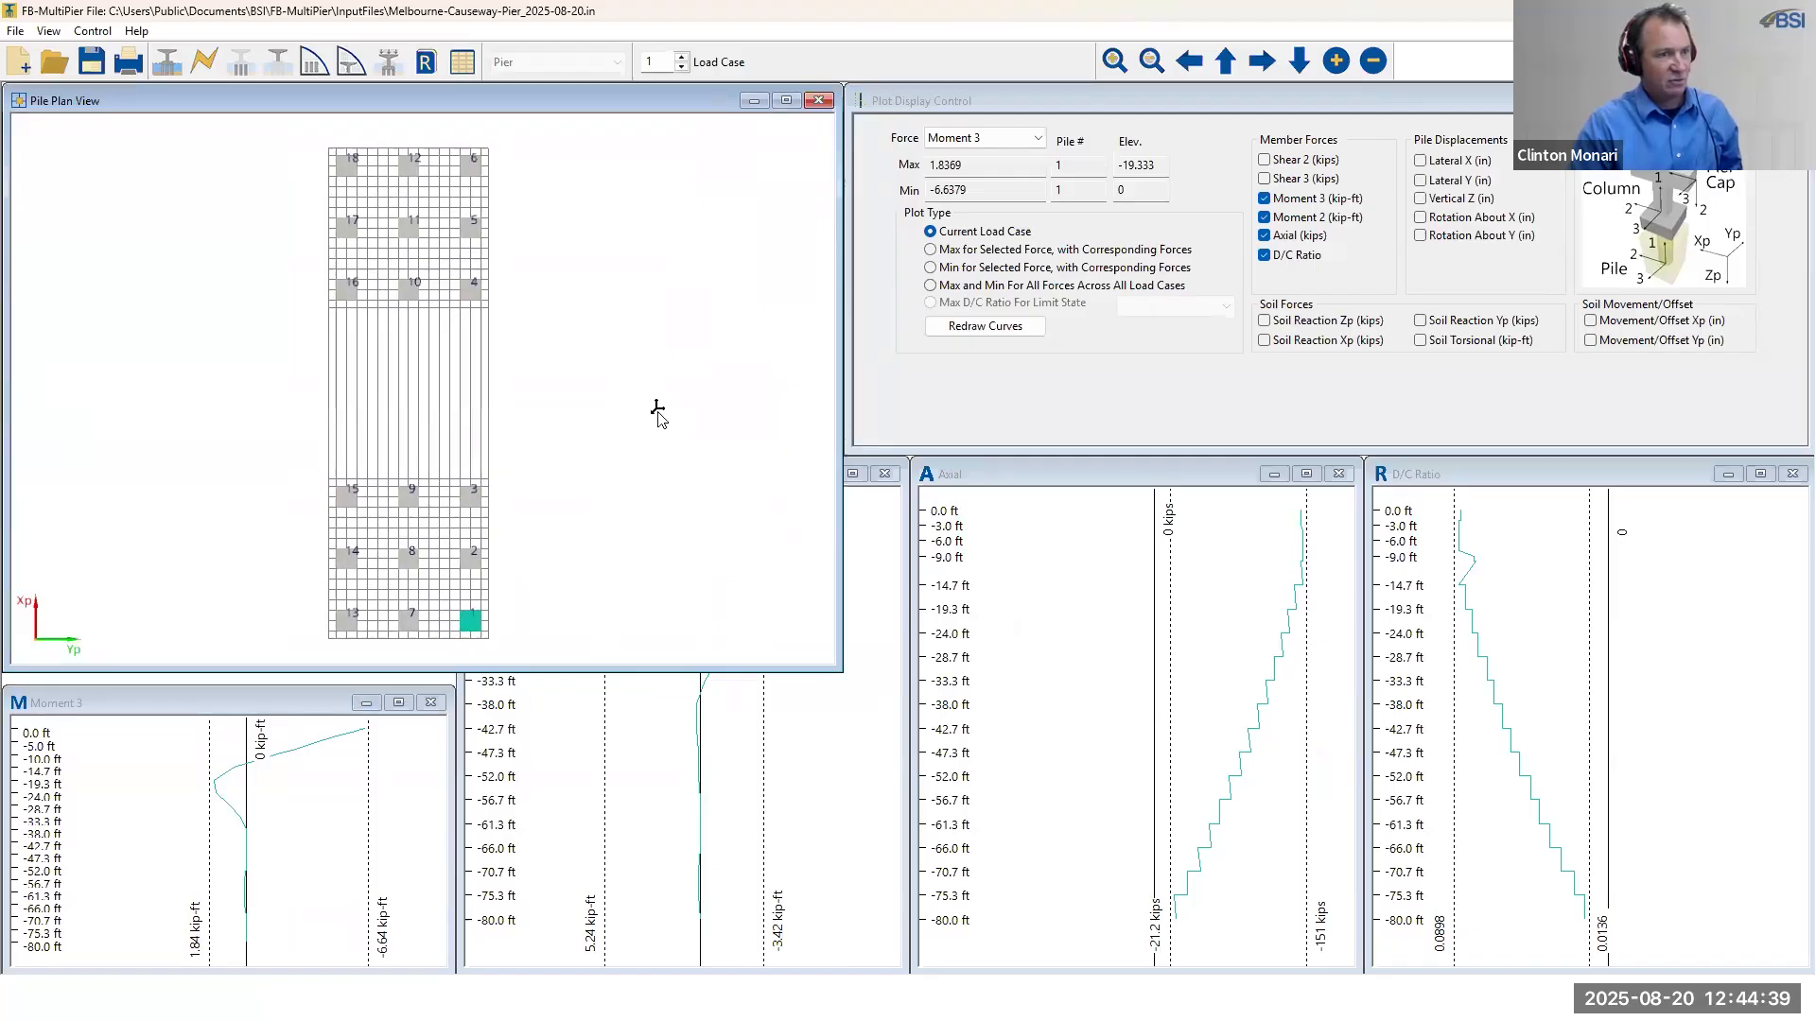
pyautogui.scroll(1, 658, 413)
pyautogui.moveTo(665, 401); pyautogui.dragTo(669, 401, button='middle')
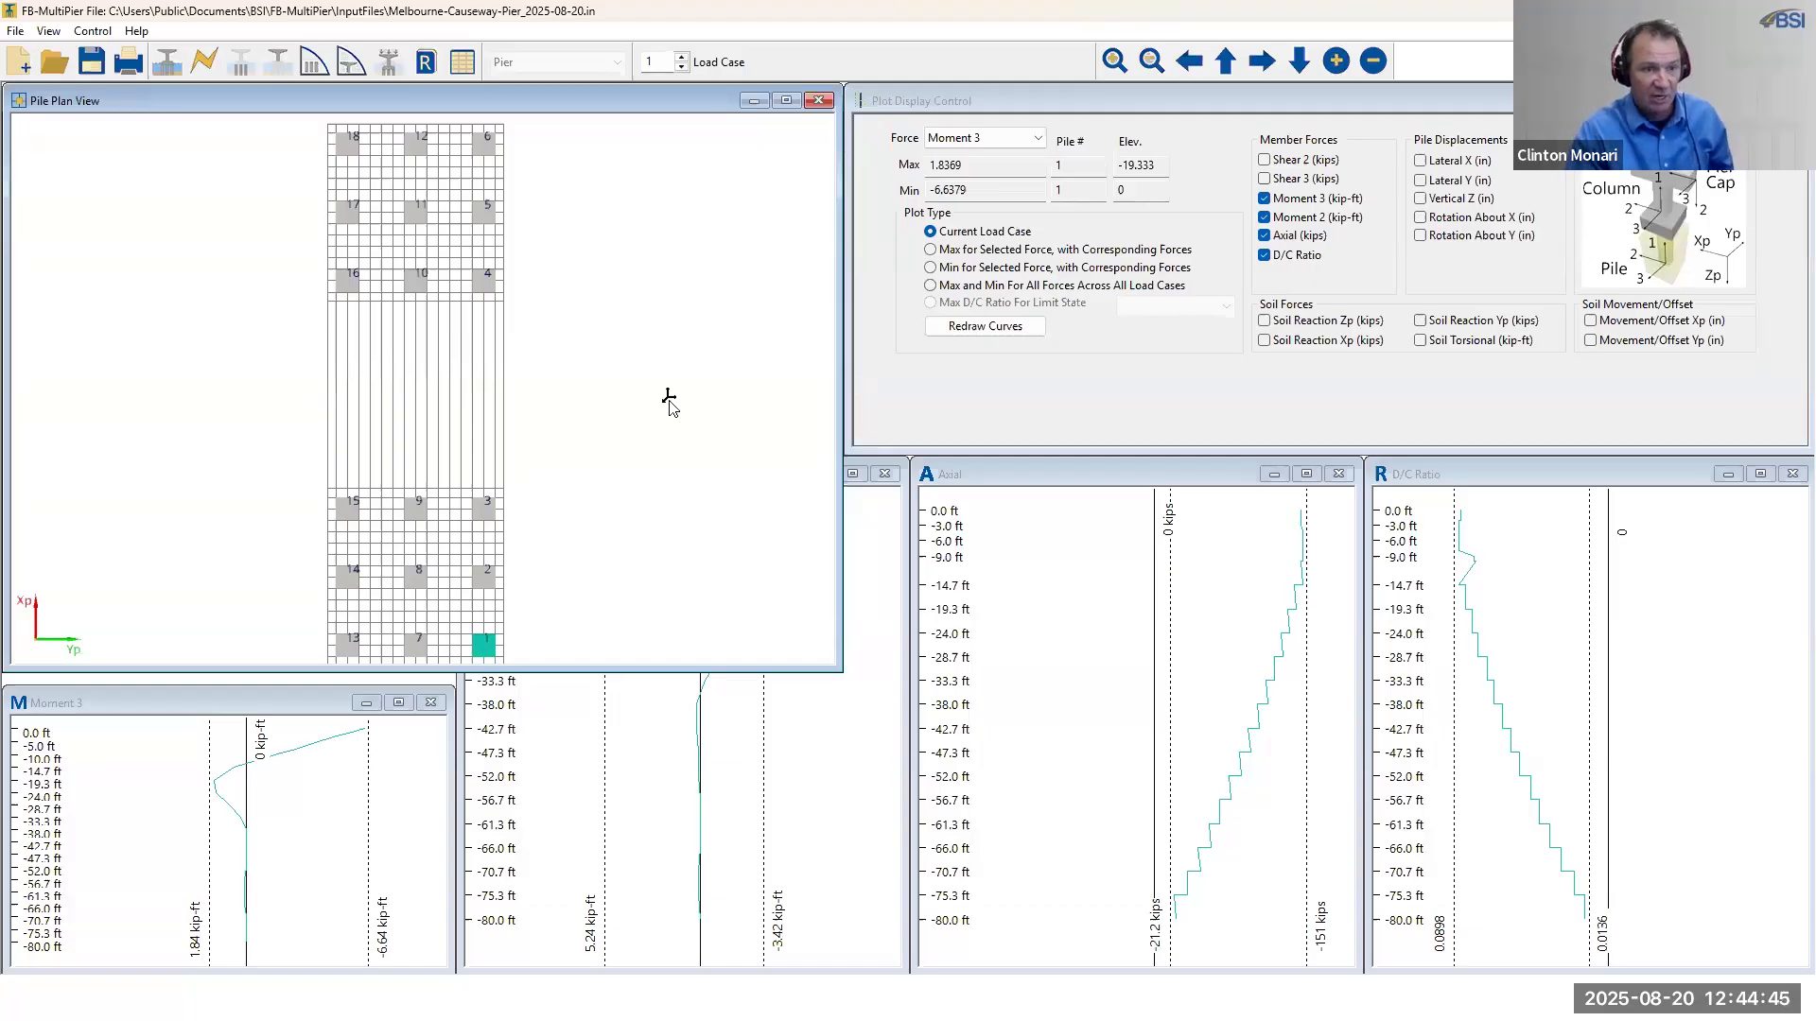
# - Box-select piles 4, 5, 10, 11, 16 and 17 in the pile plan view to add their curves to the plots
pyautogui.rightClick(616, 309)
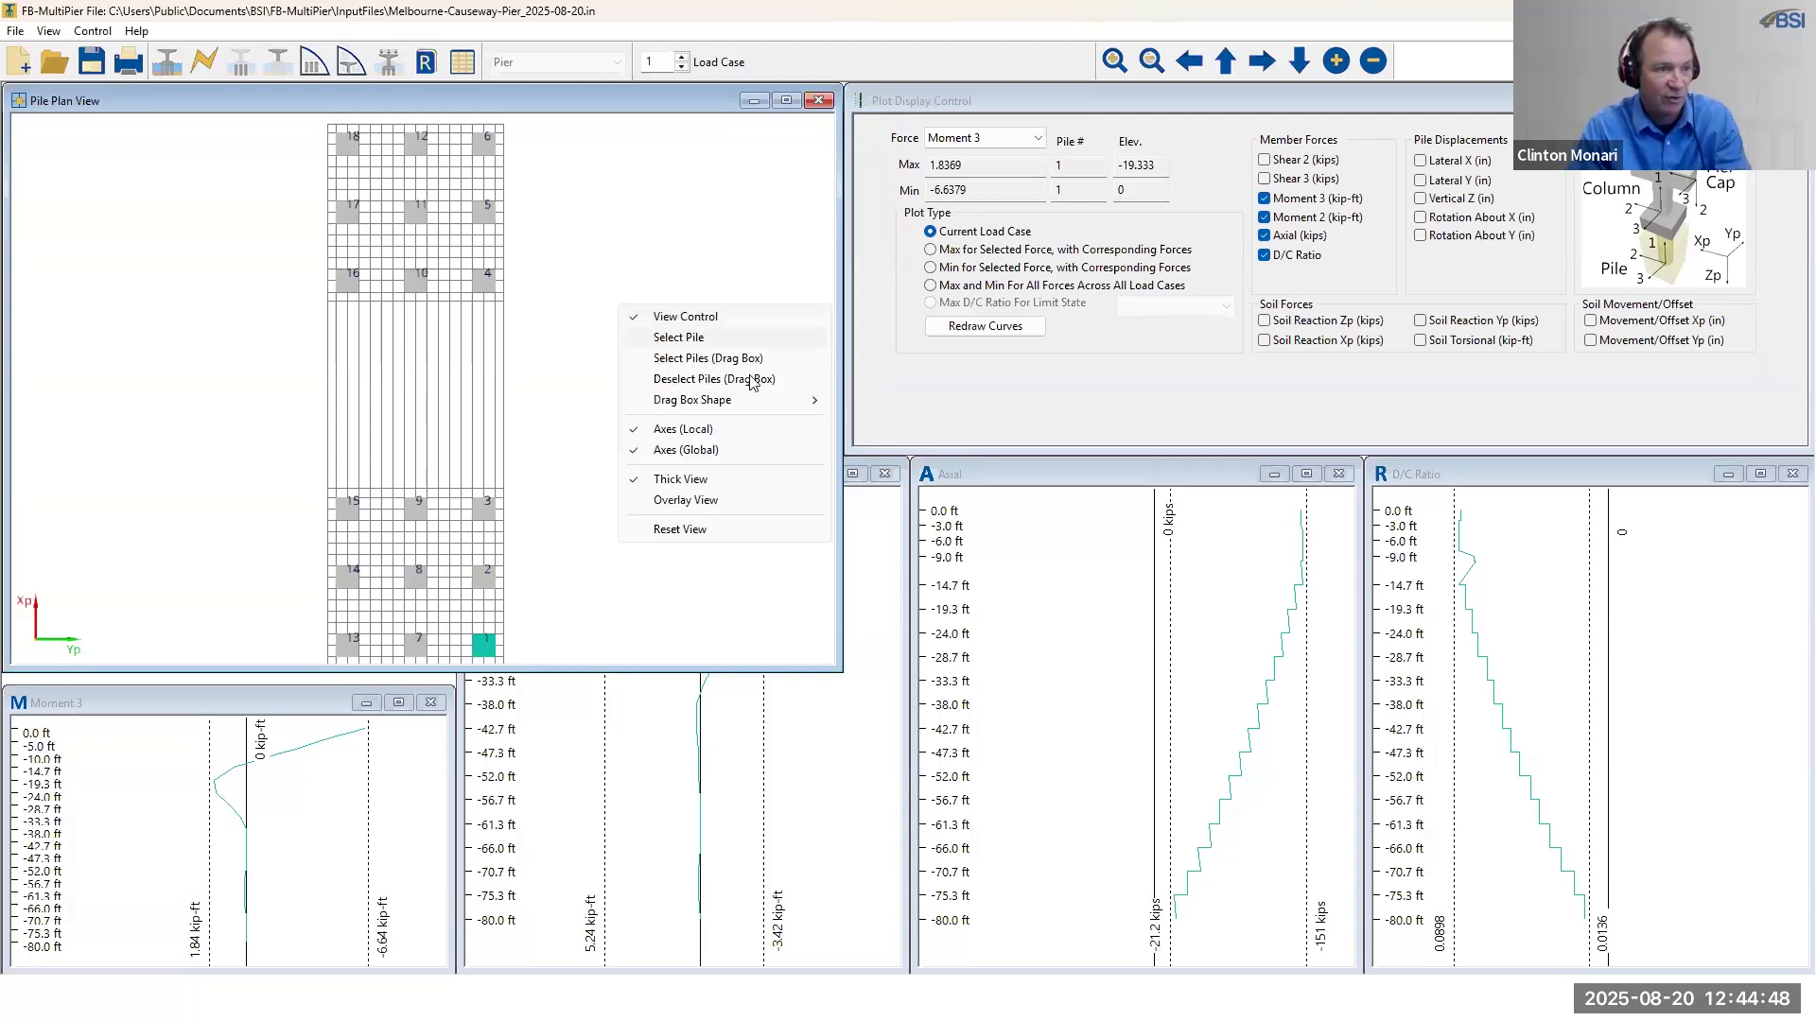
pyautogui.rightClick(708, 230)
pyautogui.rightClick(708, 230)
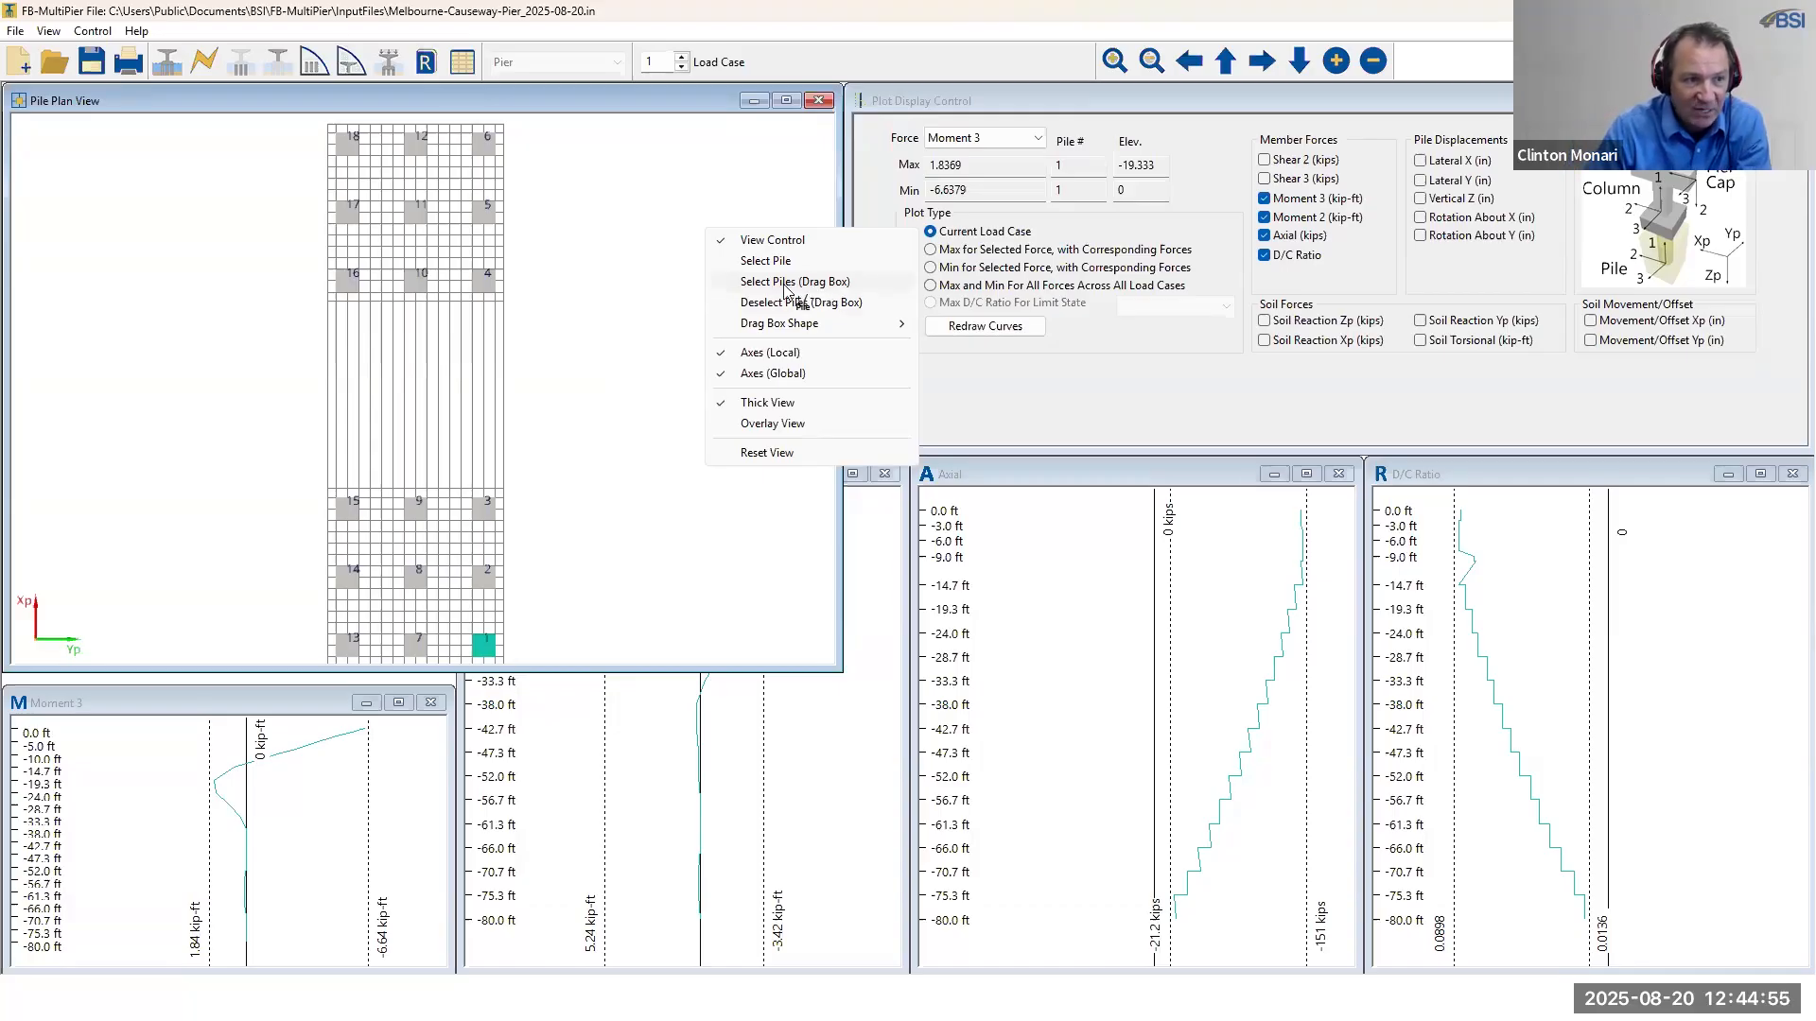
pyautogui.click(812, 288)
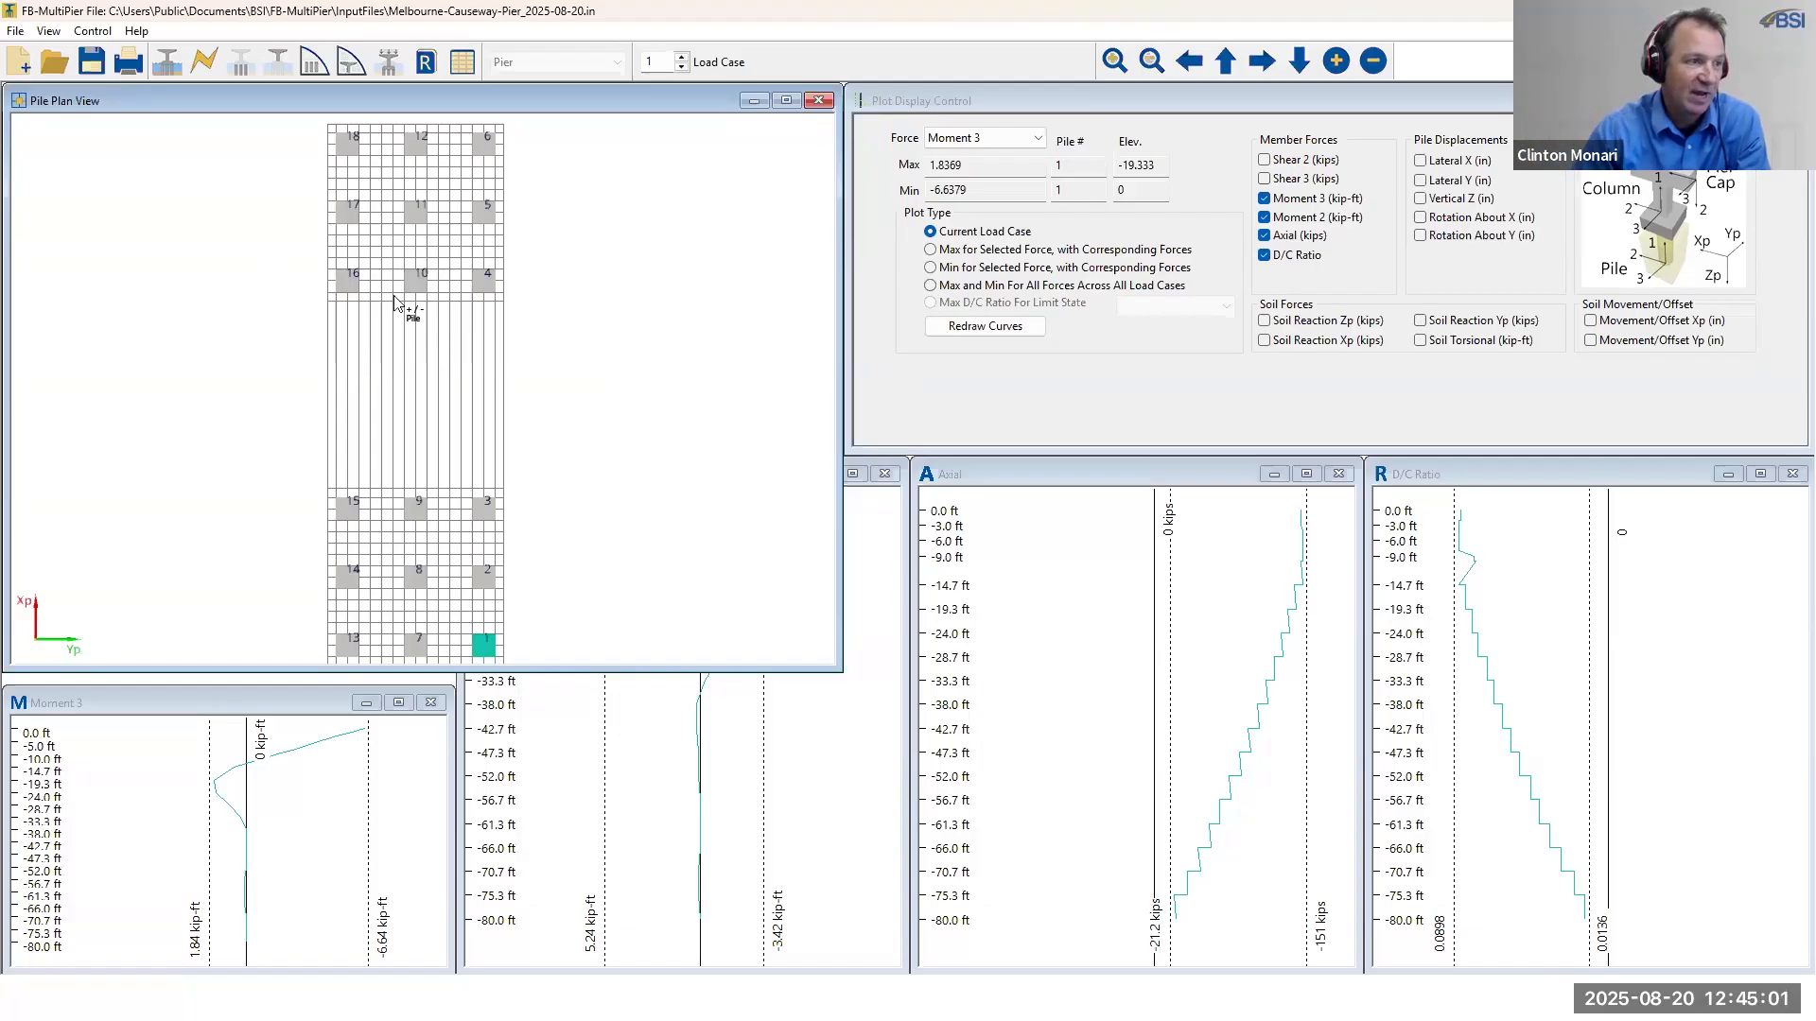
pyautogui.moveTo(287, 178); pyautogui.dragTo(578, 329)
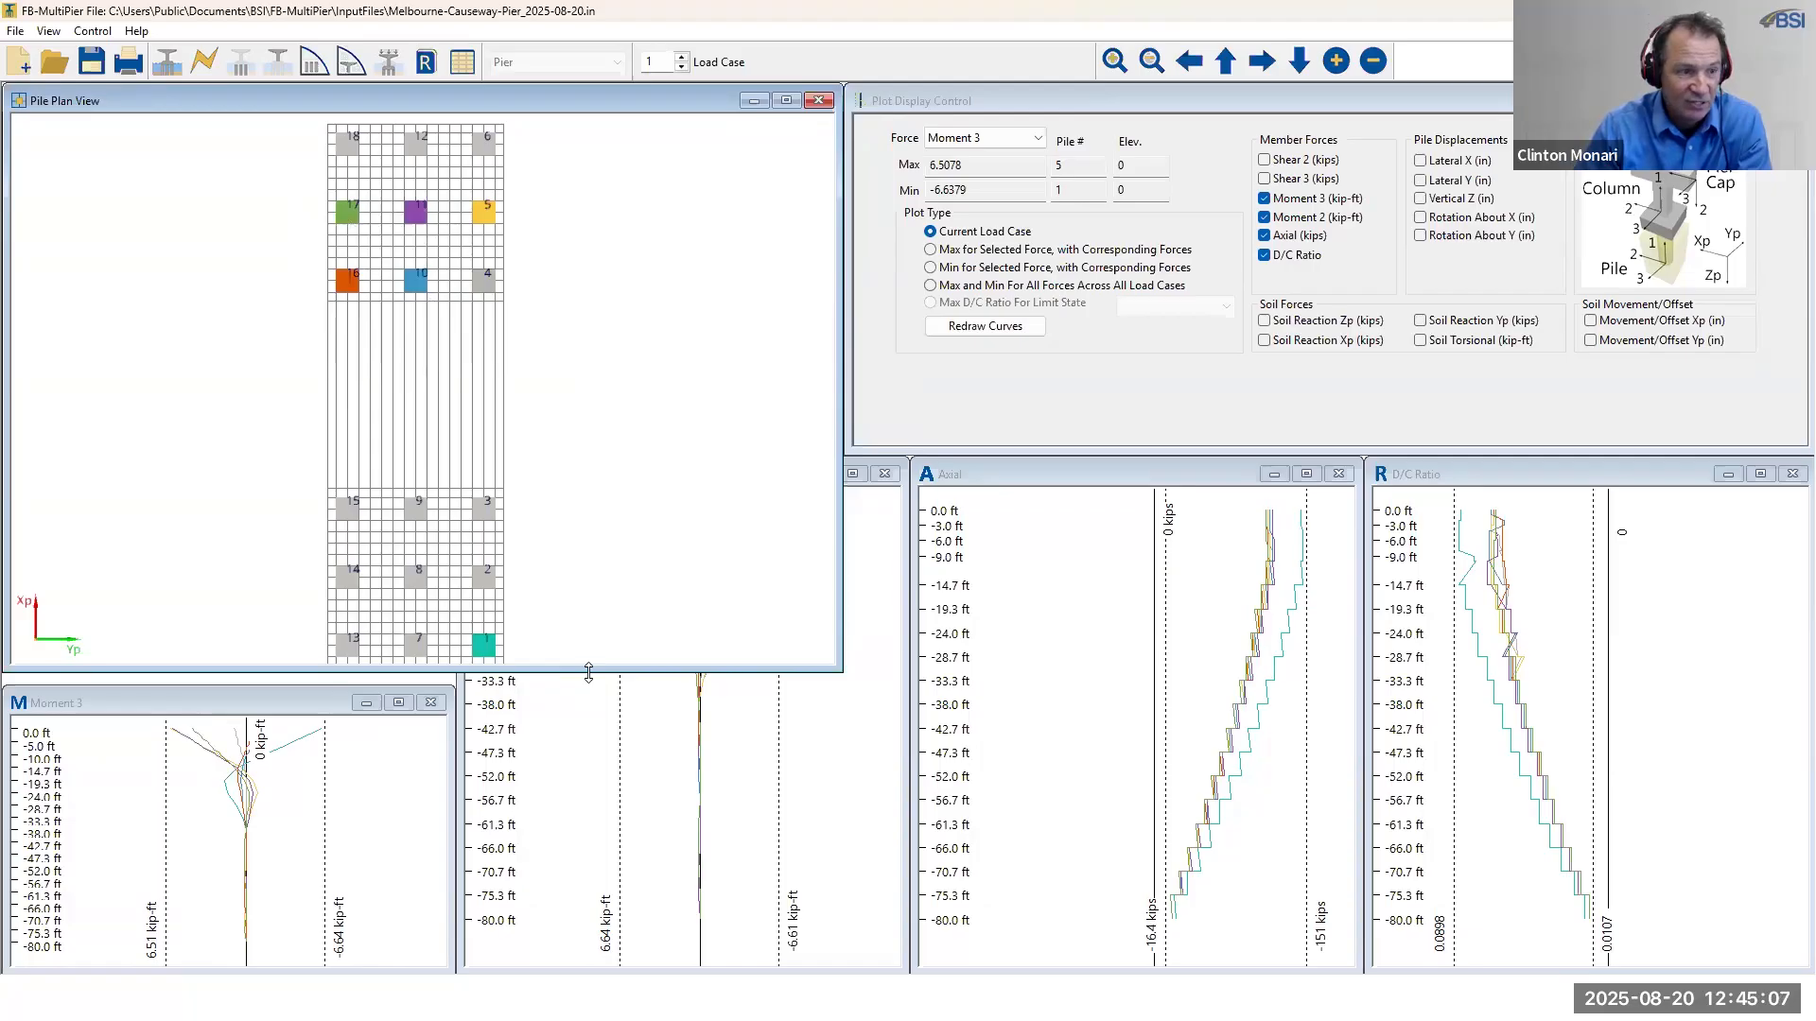
# - Shorten the pile plan view and extend the Moment 3 plot back up to the full plot height
pyautogui.moveTo(588, 672); pyautogui.dragTo(588, 443)
pyautogui.click(308, 688)
pyautogui.moveTo(308, 687); pyautogui.dragTo(243, 460)
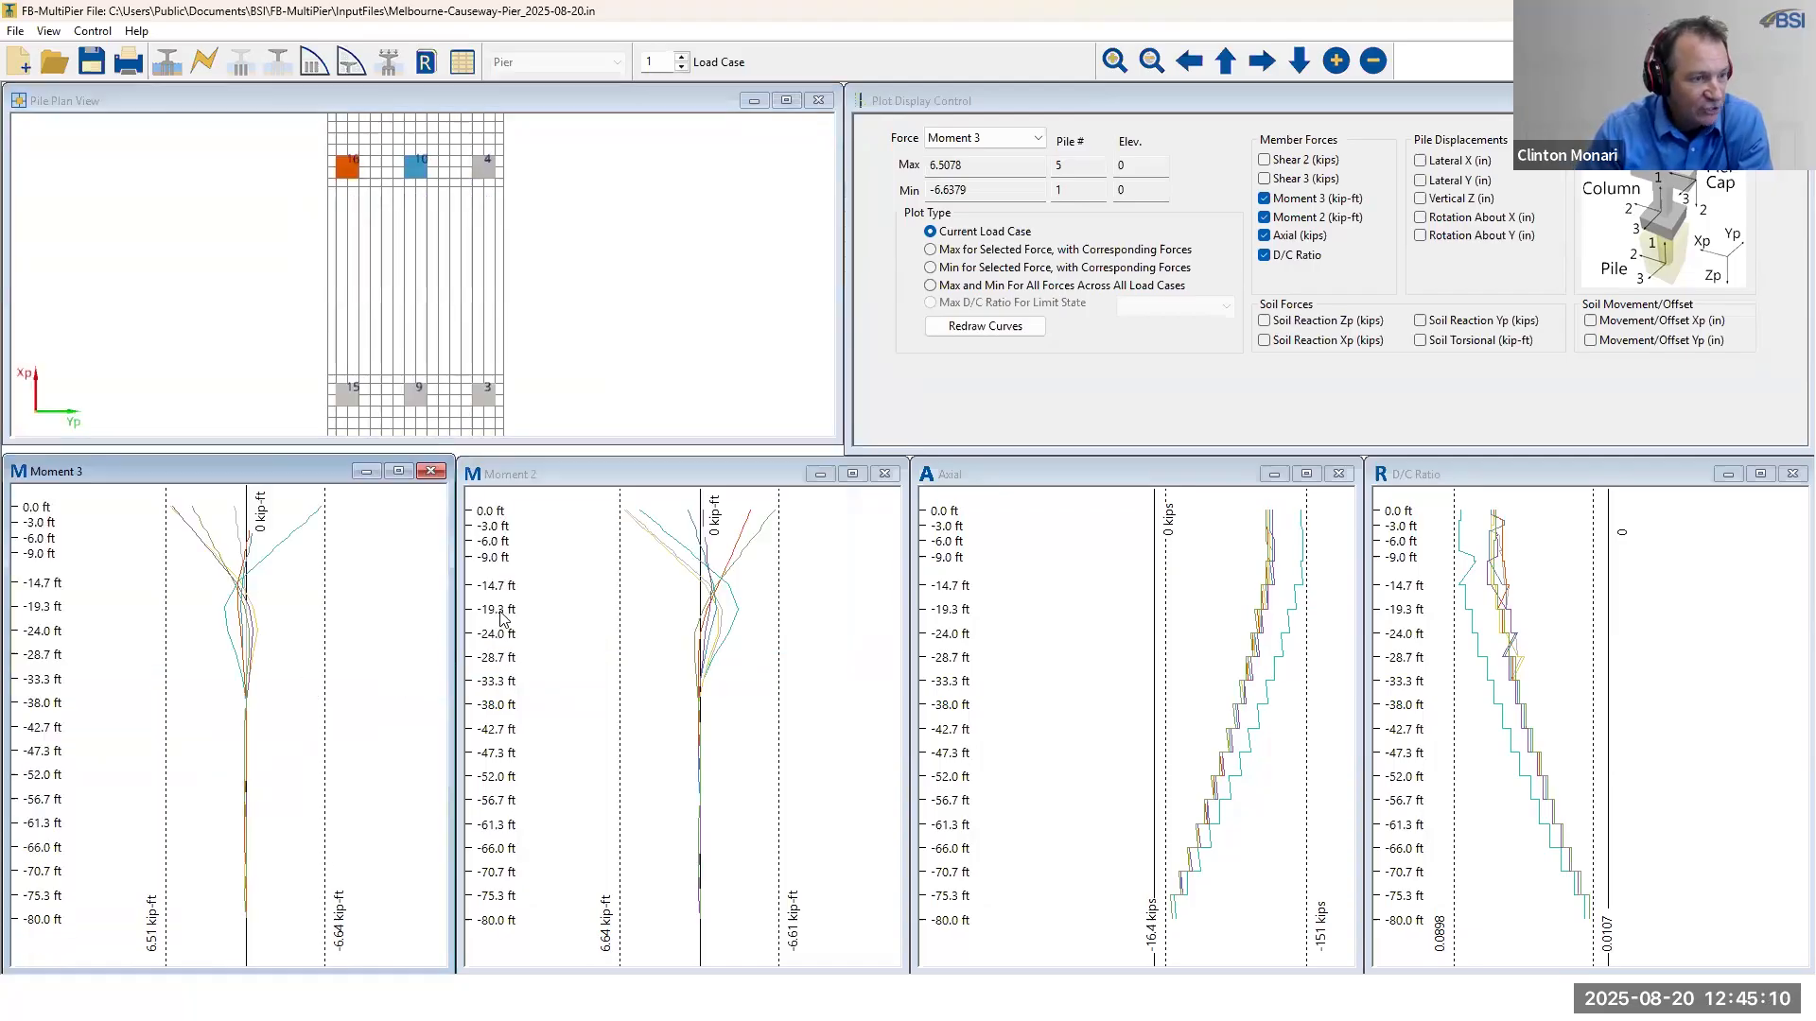
# - Select the Moment 2, Axial and D/C Ratio plots in turn to read their maximum and minimum values
pyautogui.click(595, 567)
pyautogui.click(1197, 594)
pyautogui.click(1405, 594)
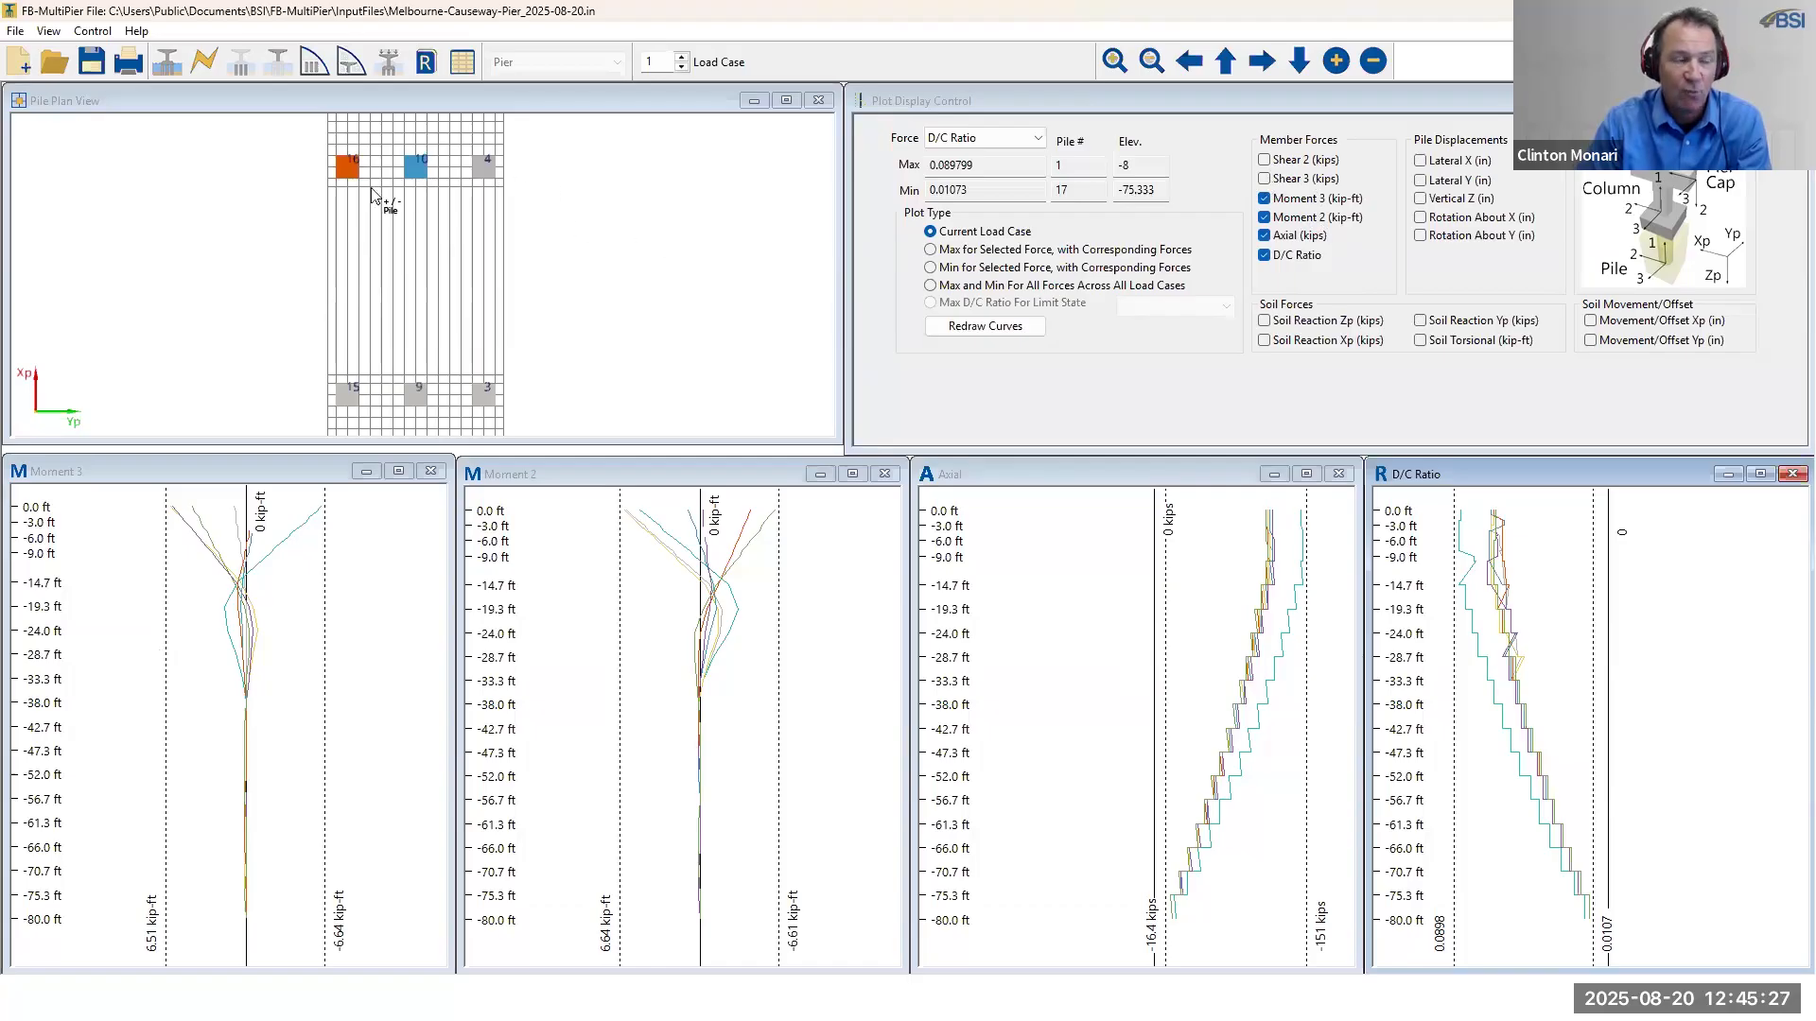
# - Add the Shear 2 and Shear 3 member force plots for the selected piles and redraw the curves
pyautogui.click(1269, 166)
pyautogui.click(1267, 174)
pyautogui.click(1266, 161)
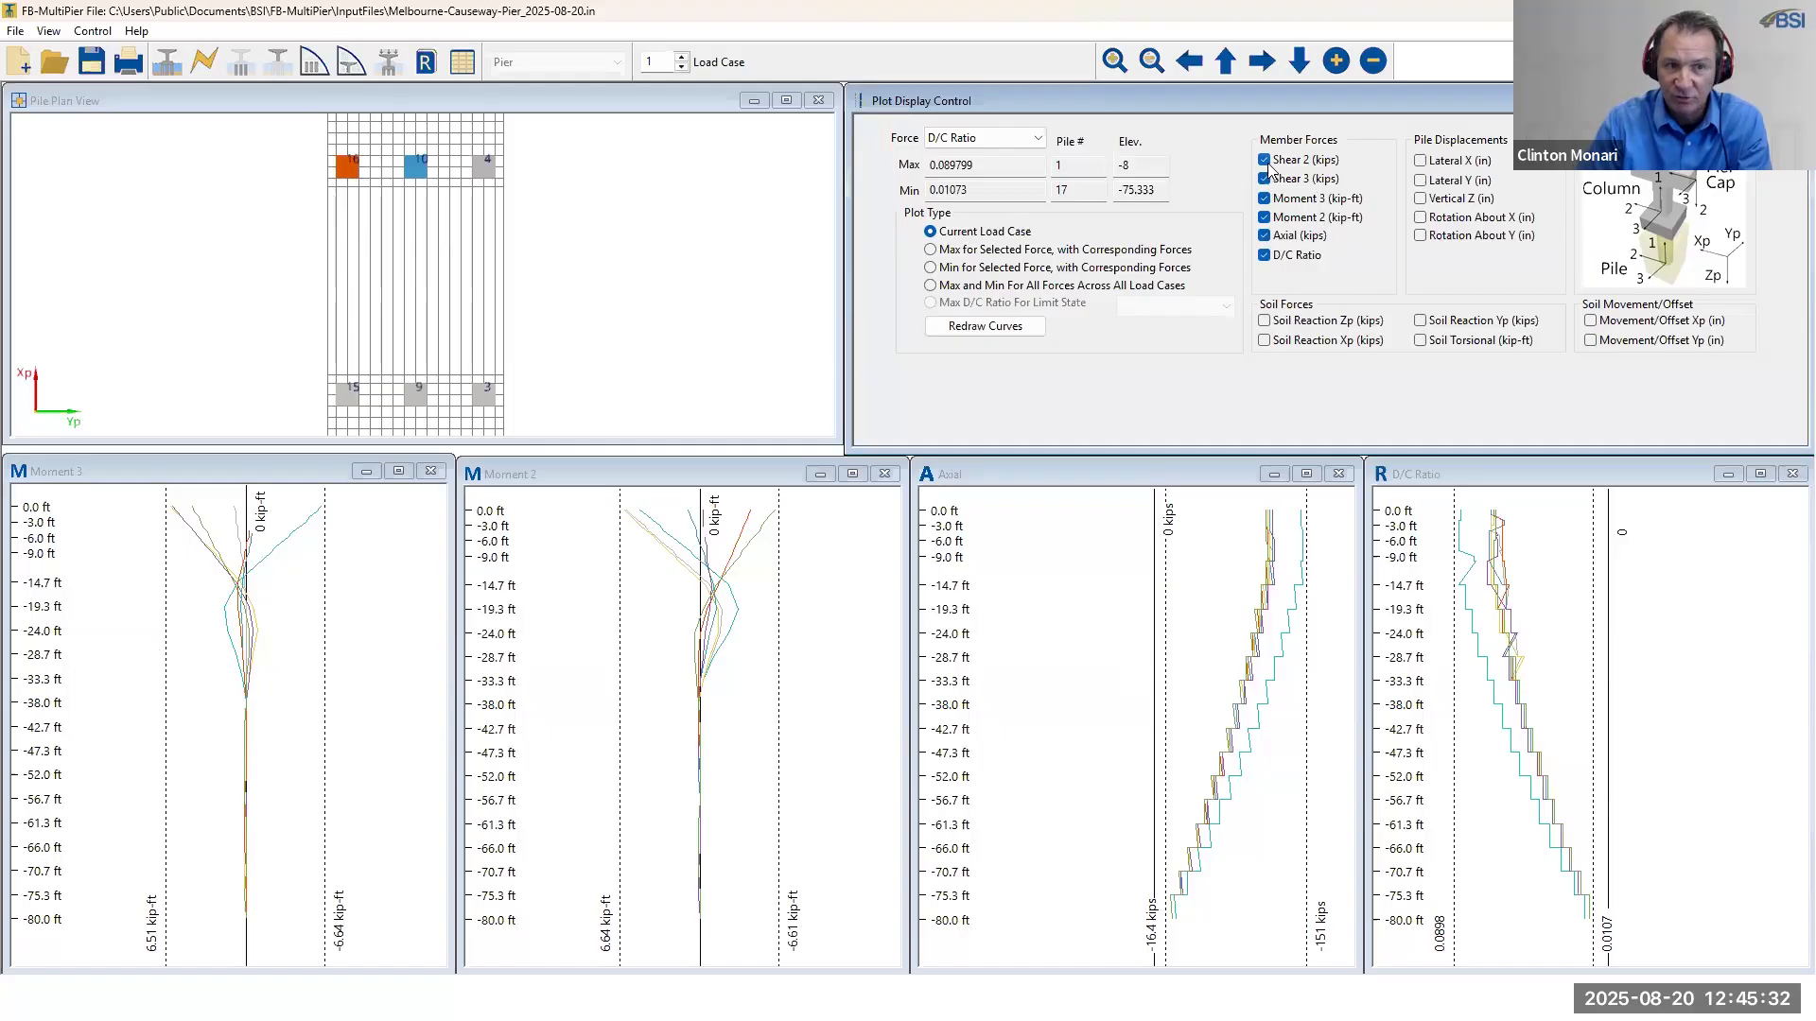
pyautogui.click(985, 327)
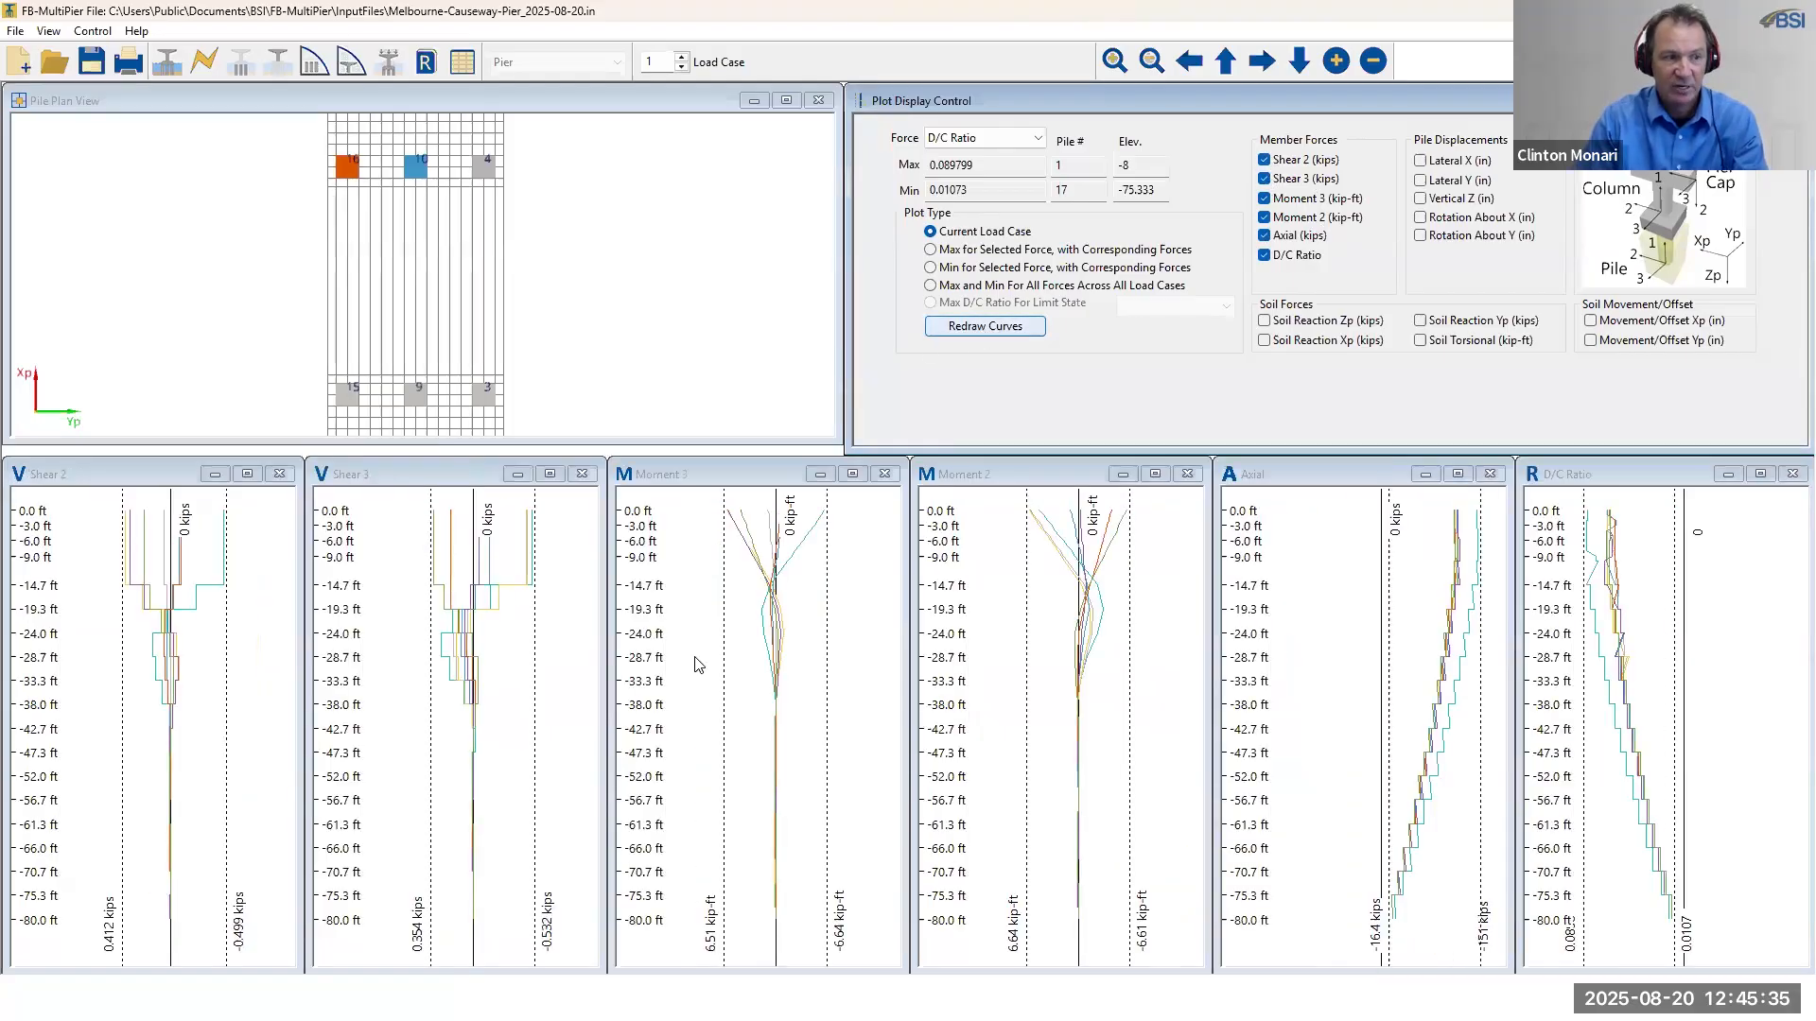
# - Check the Shear 2 and Shear 3 extremes and open the printable graph of Shear 3
pyautogui.click(113, 546)
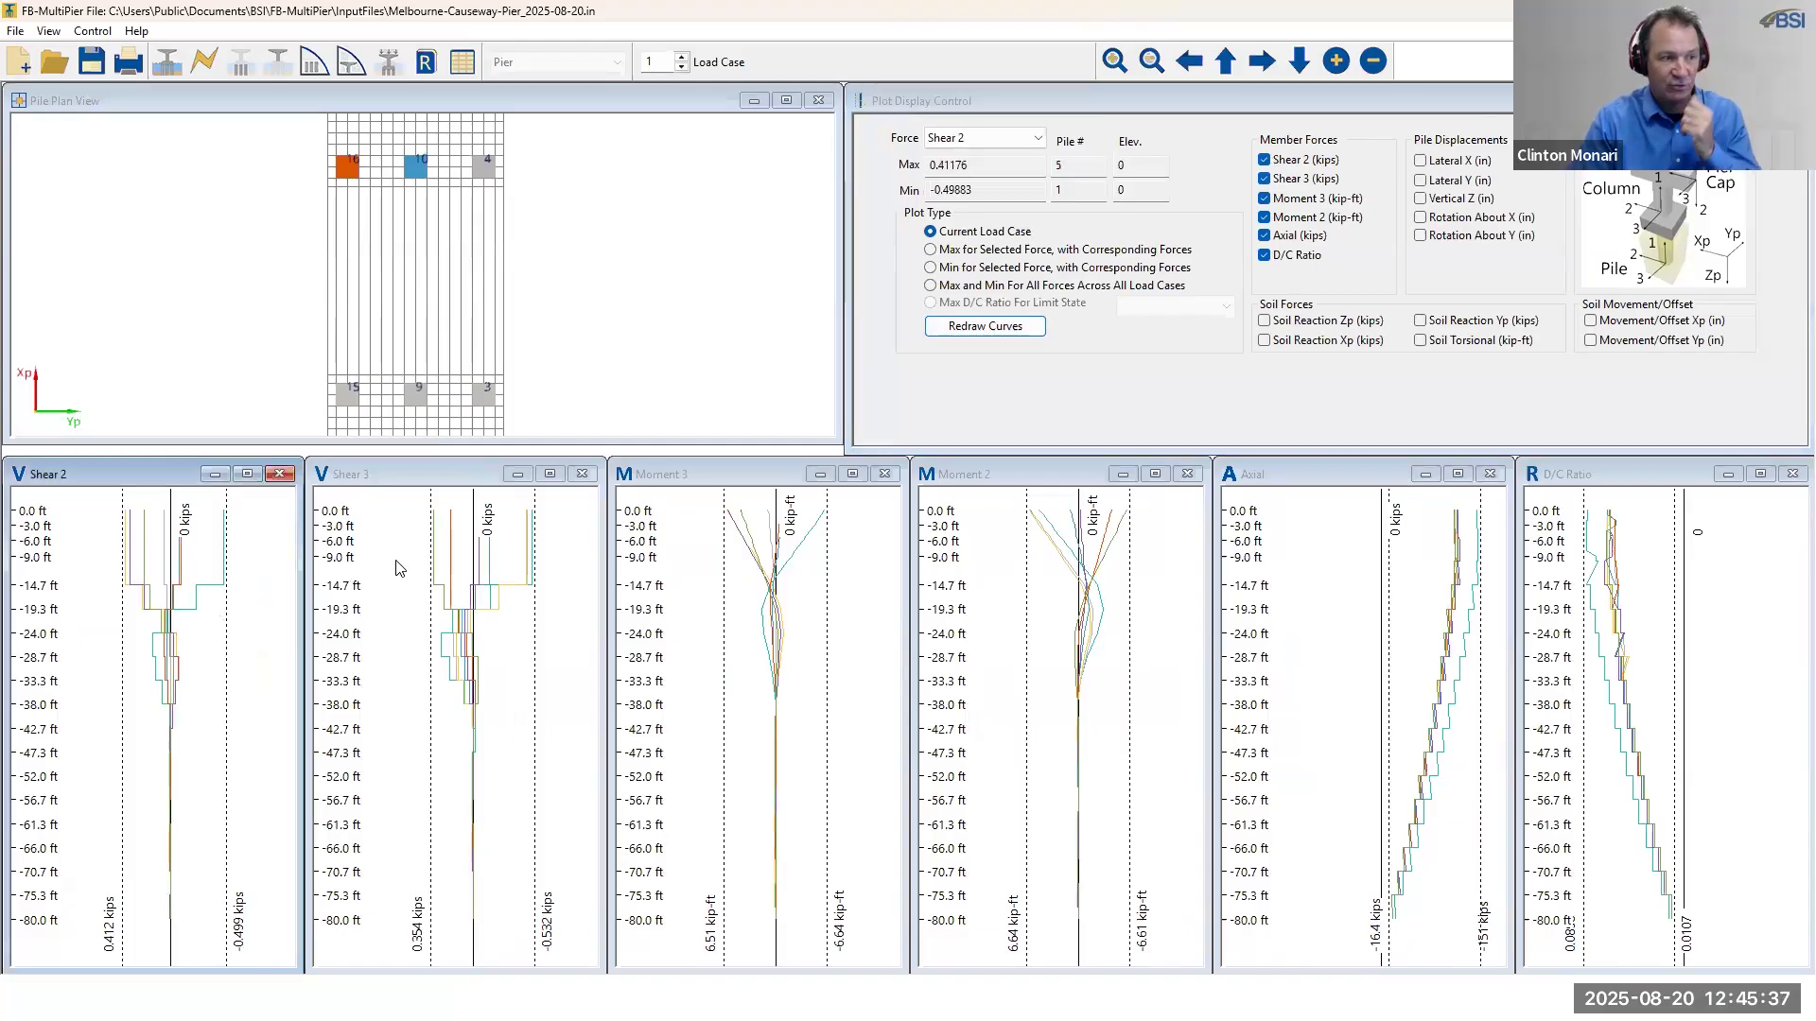
pyautogui.click(396, 567)
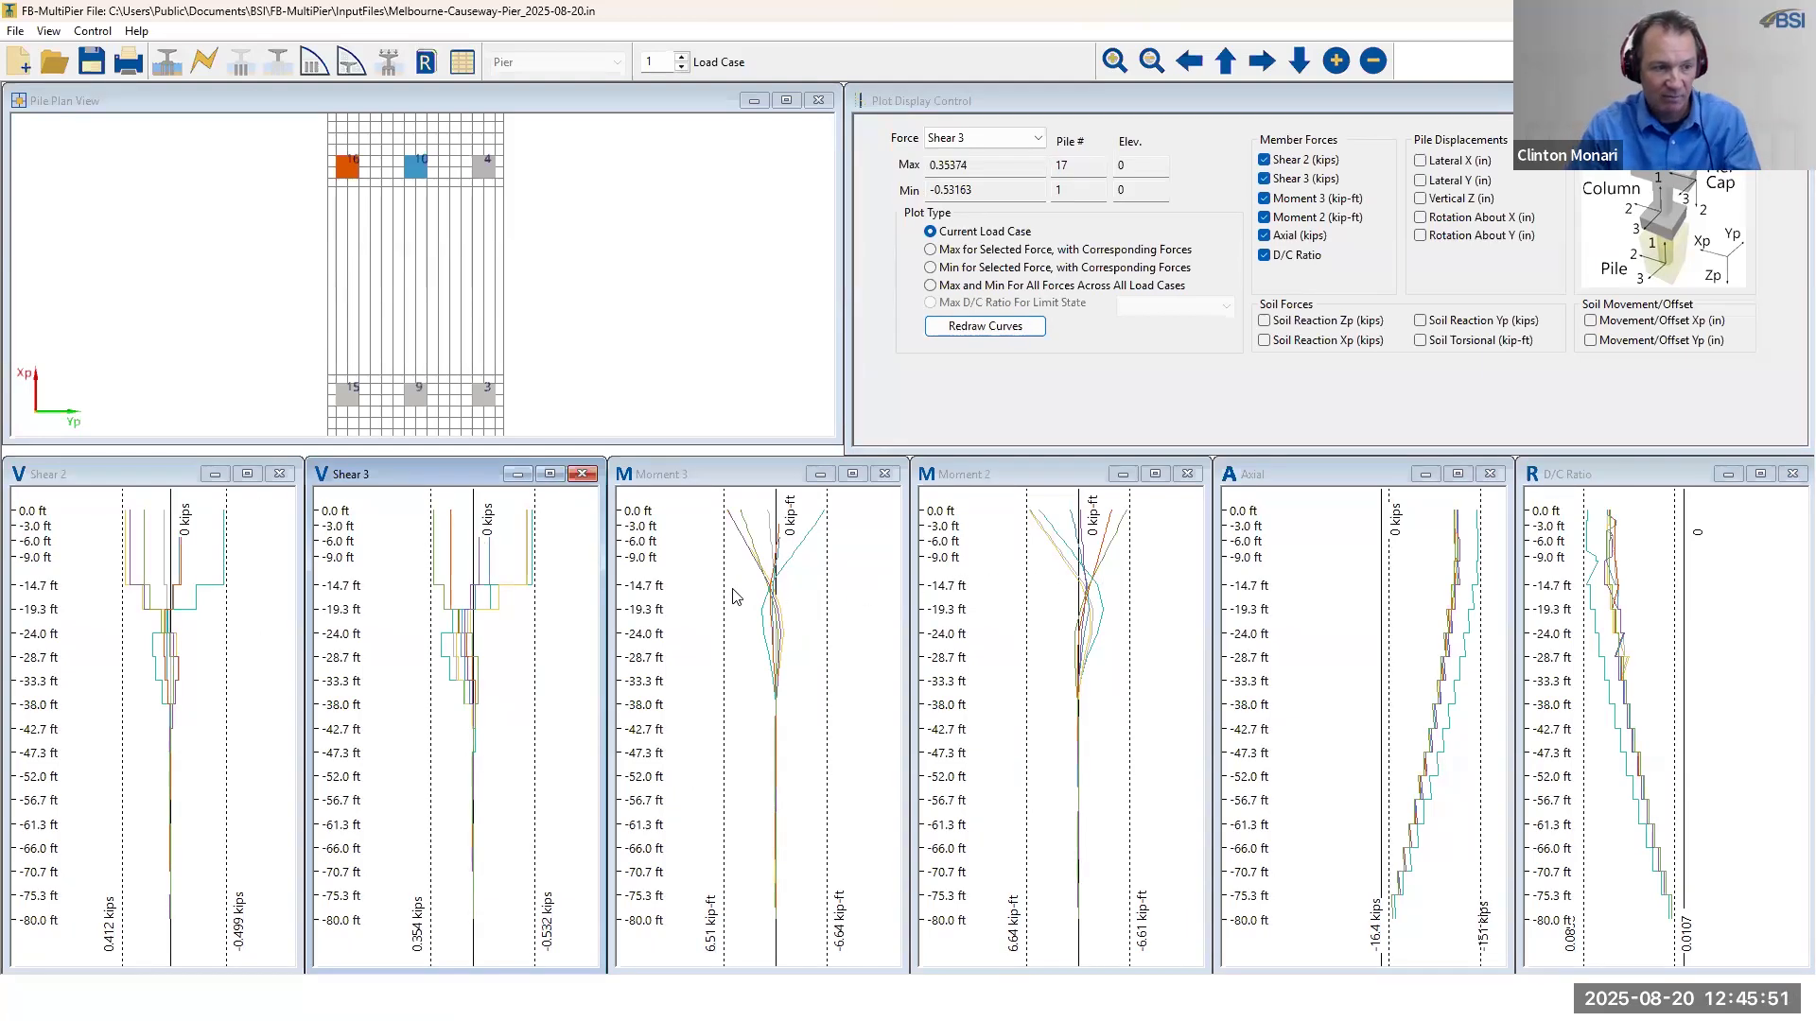
pyautogui.rightClick(480, 571)
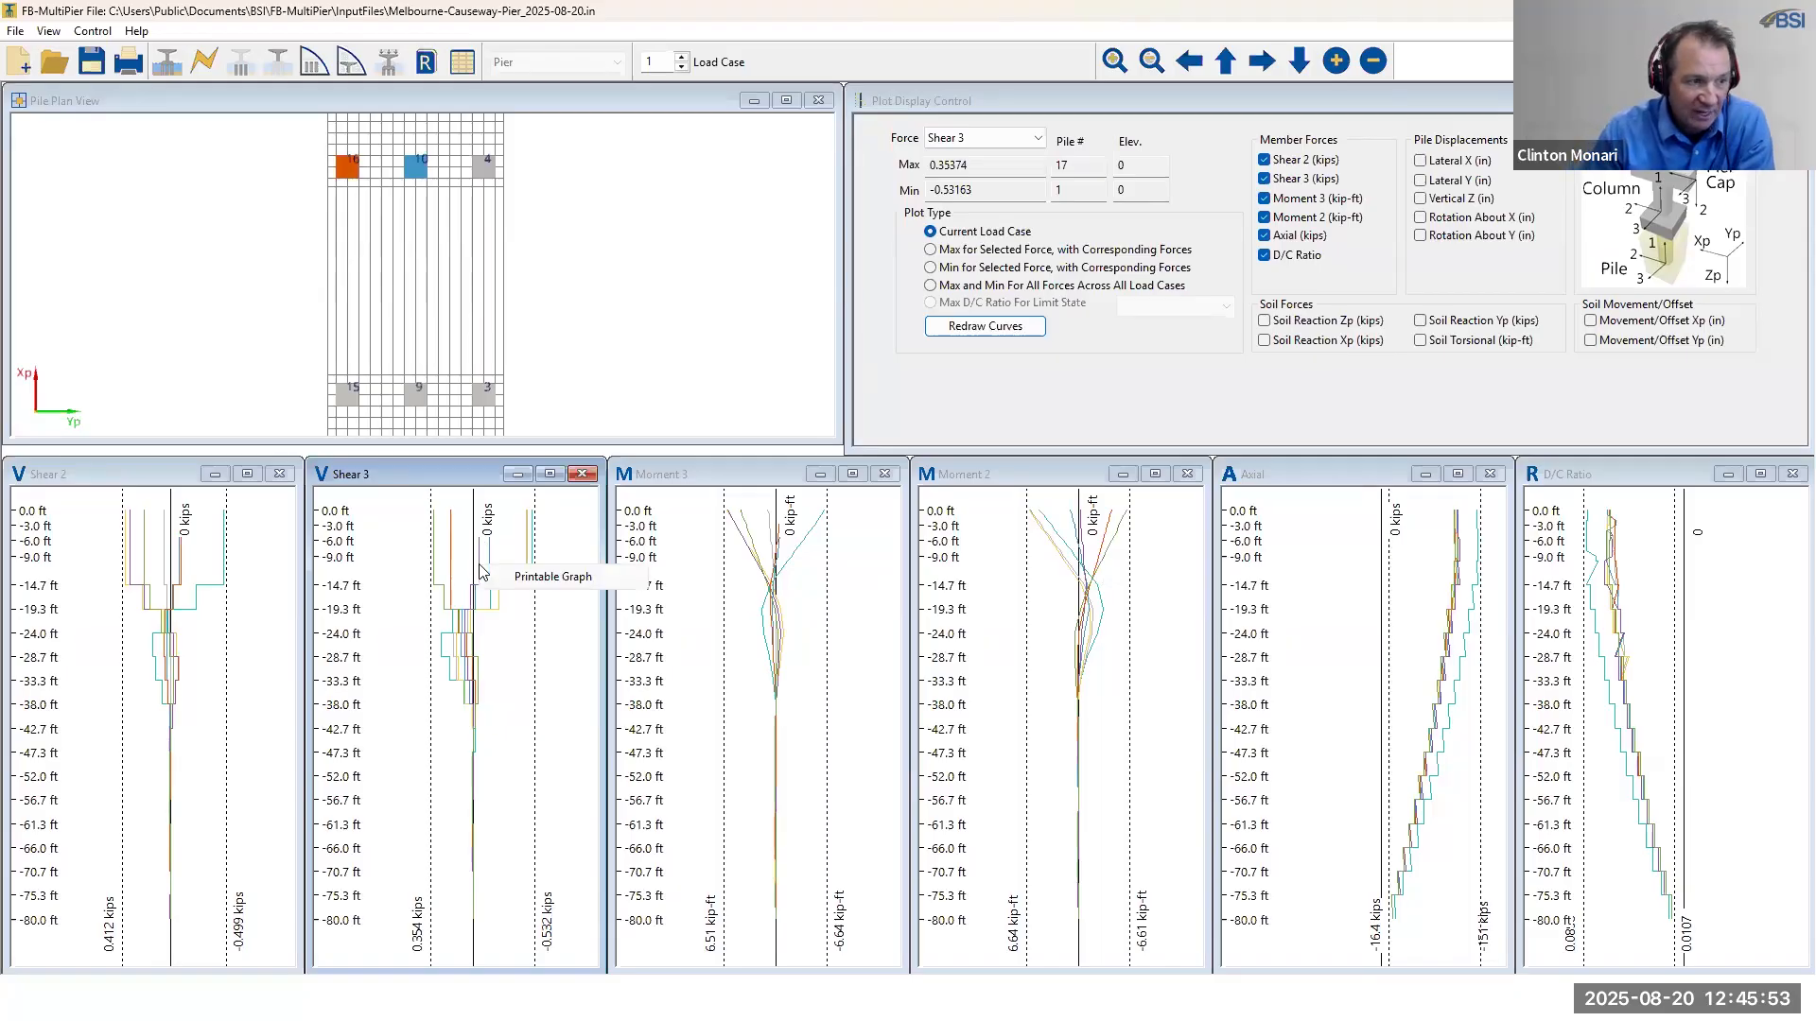
pyautogui.click(544, 577)
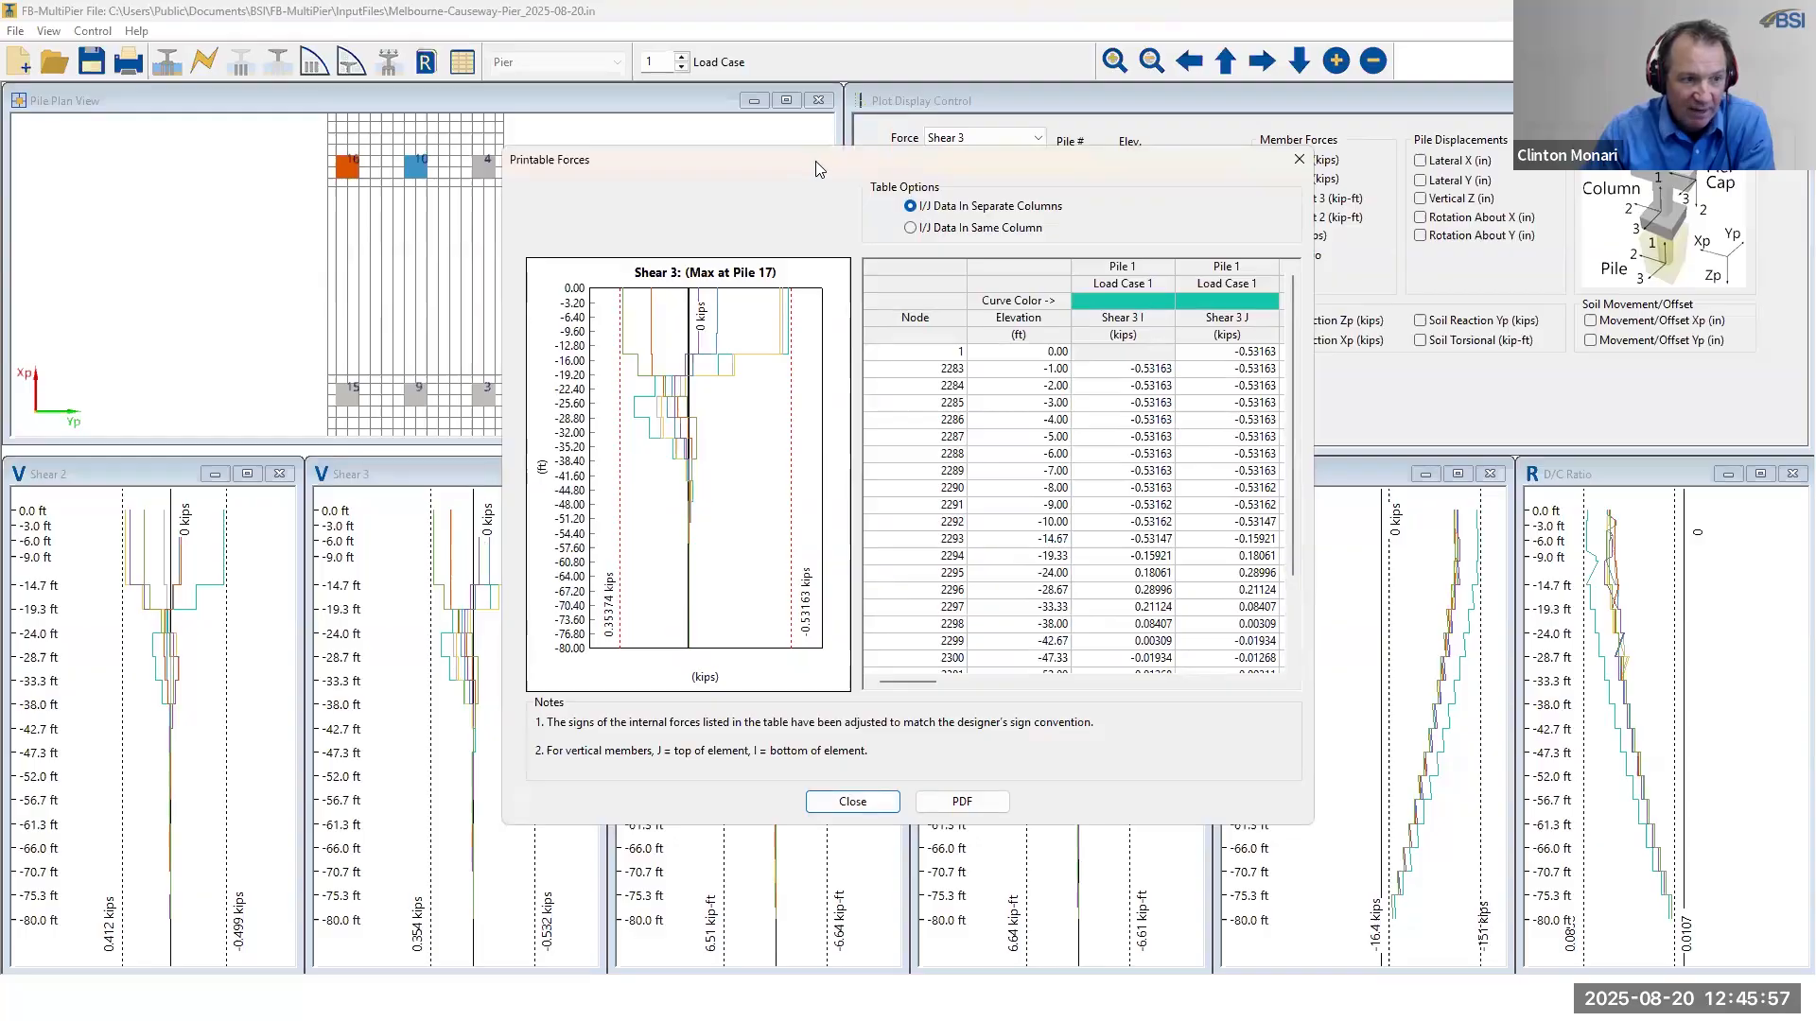
pyautogui.moveTo(818, 169); pyautogui.dragTo(1034, 307)
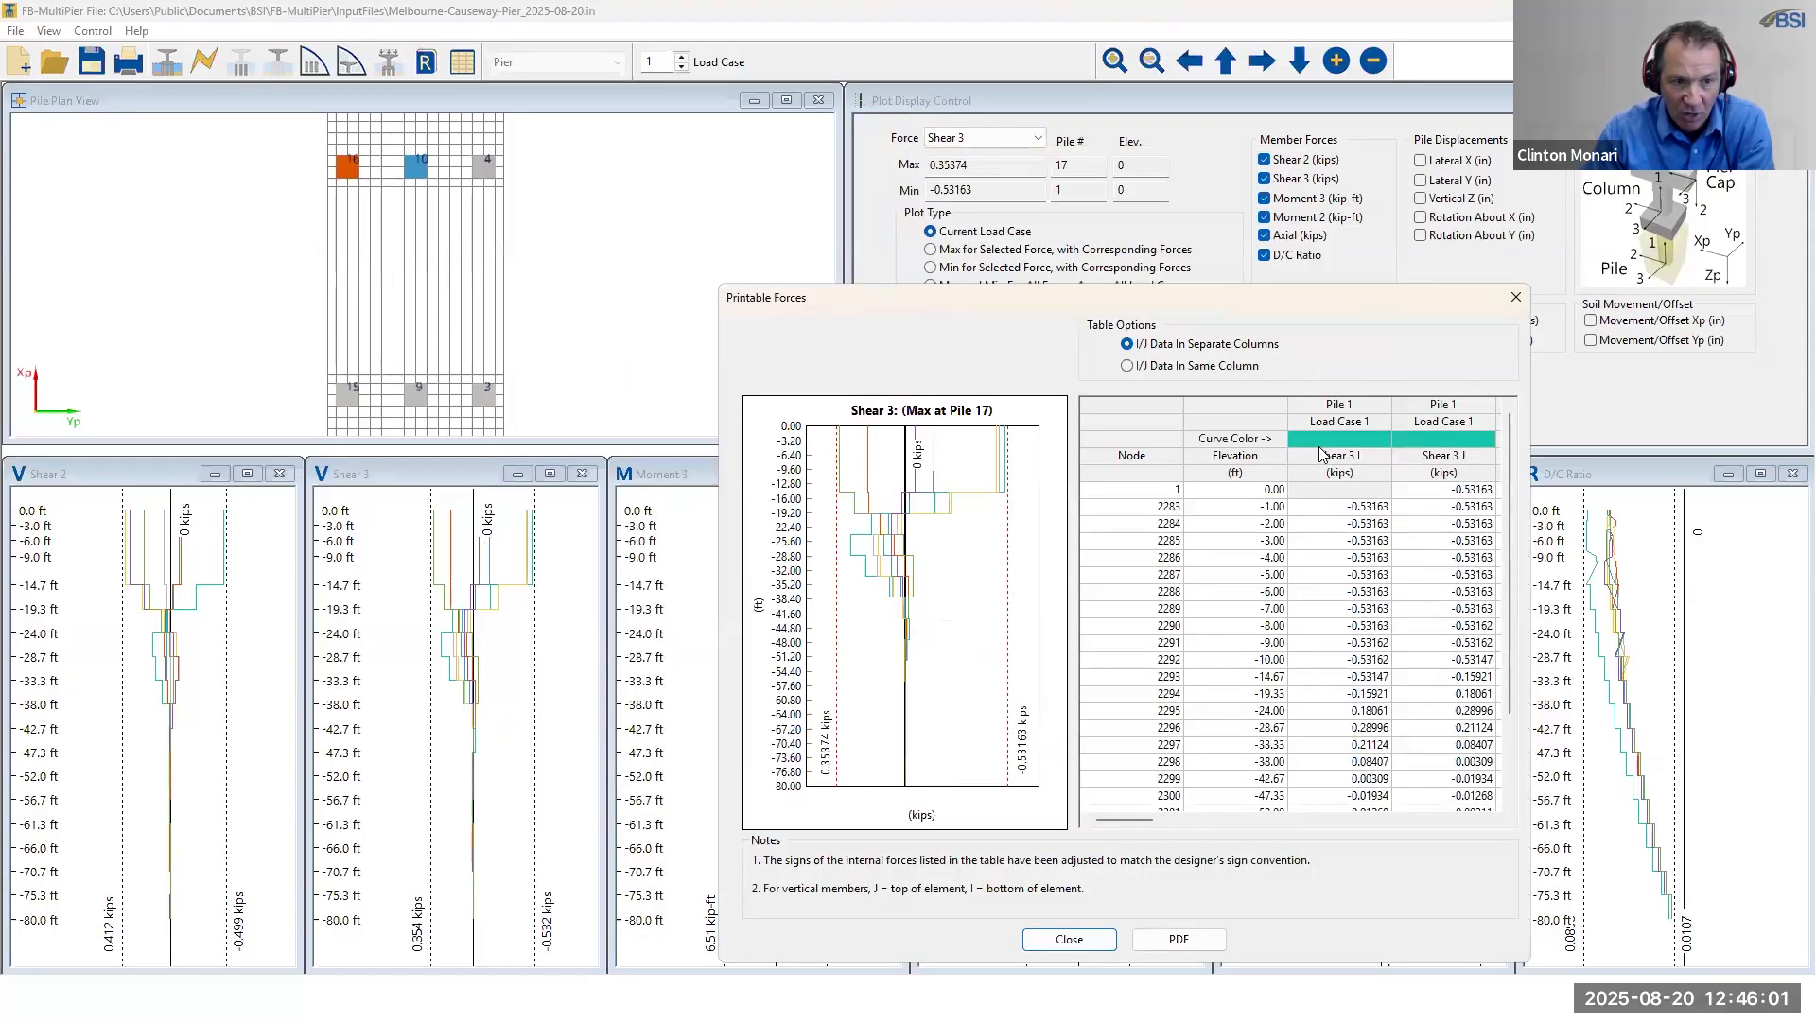
# - Examine pile 1's Shear 3 table, checking the load case, curve color, node numbers and I/J end shear values
pyautogui.click(1341, 408)
pyautogui.click(1452, 407)
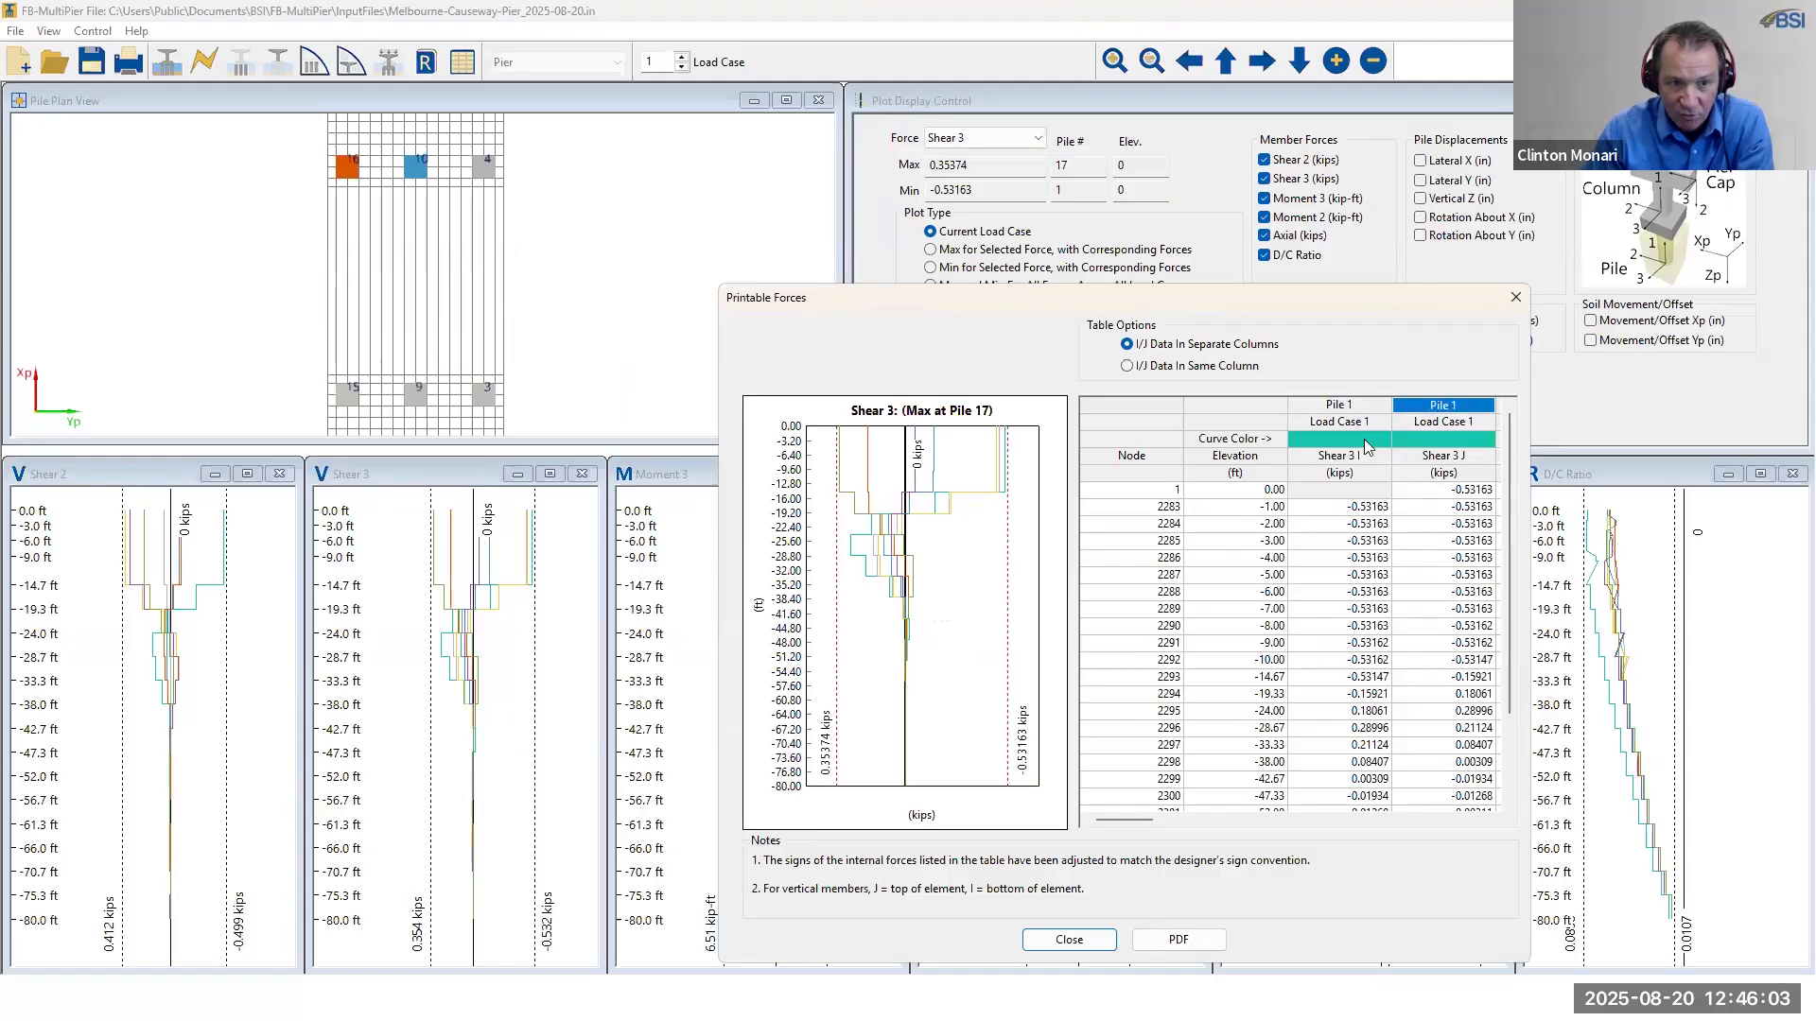
pyautogui.click(1333, 441)
pyautogui.click(1410, 446)
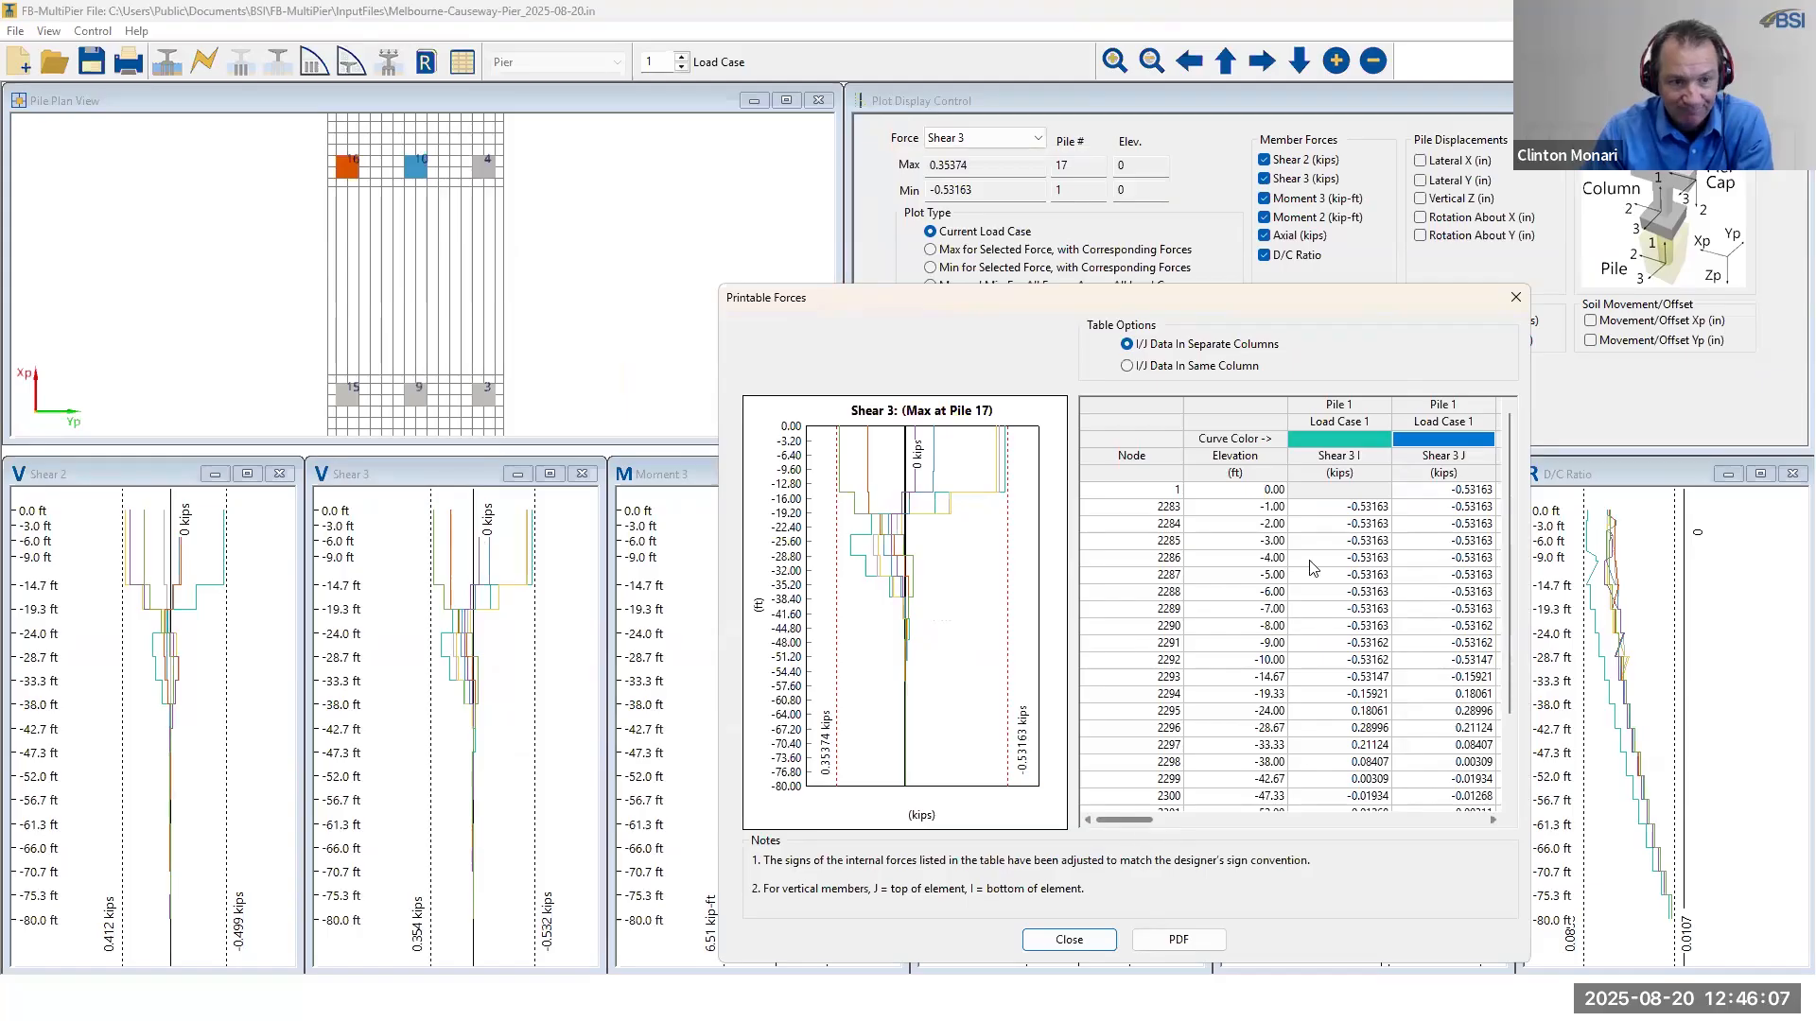
pyautogui.click(1349, 509)
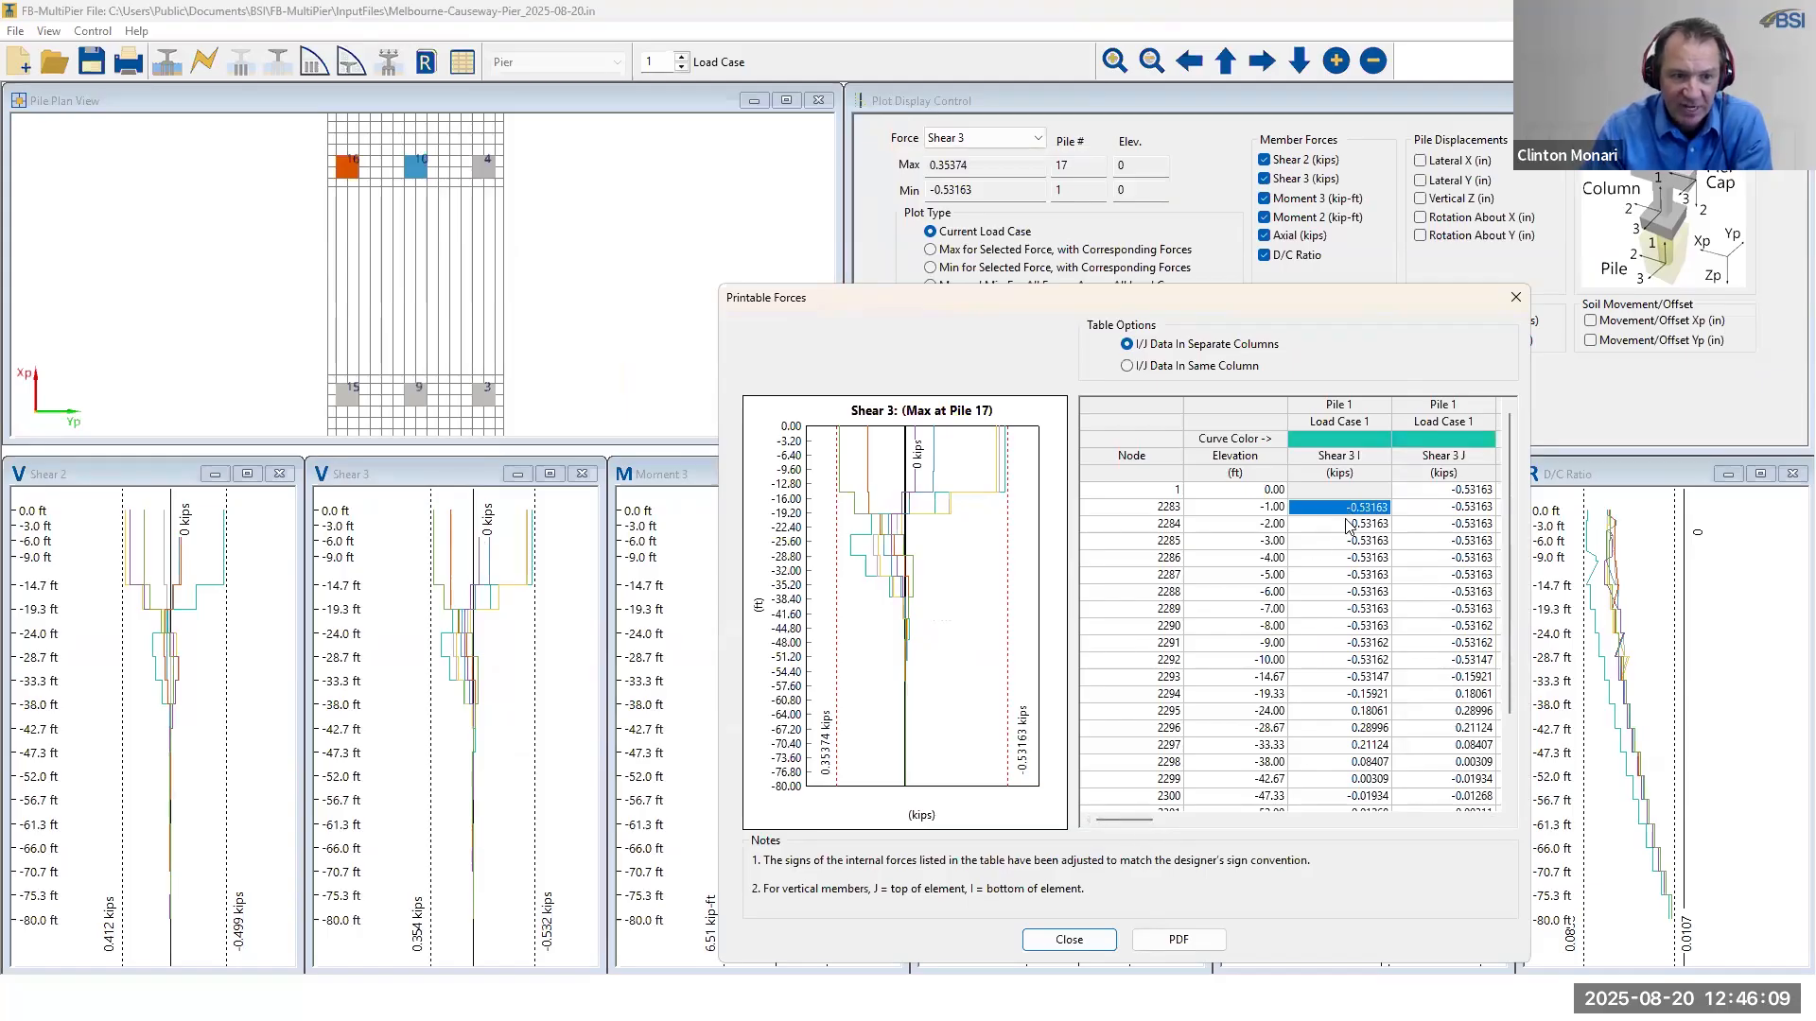
pyautogui.click(1348, 525)
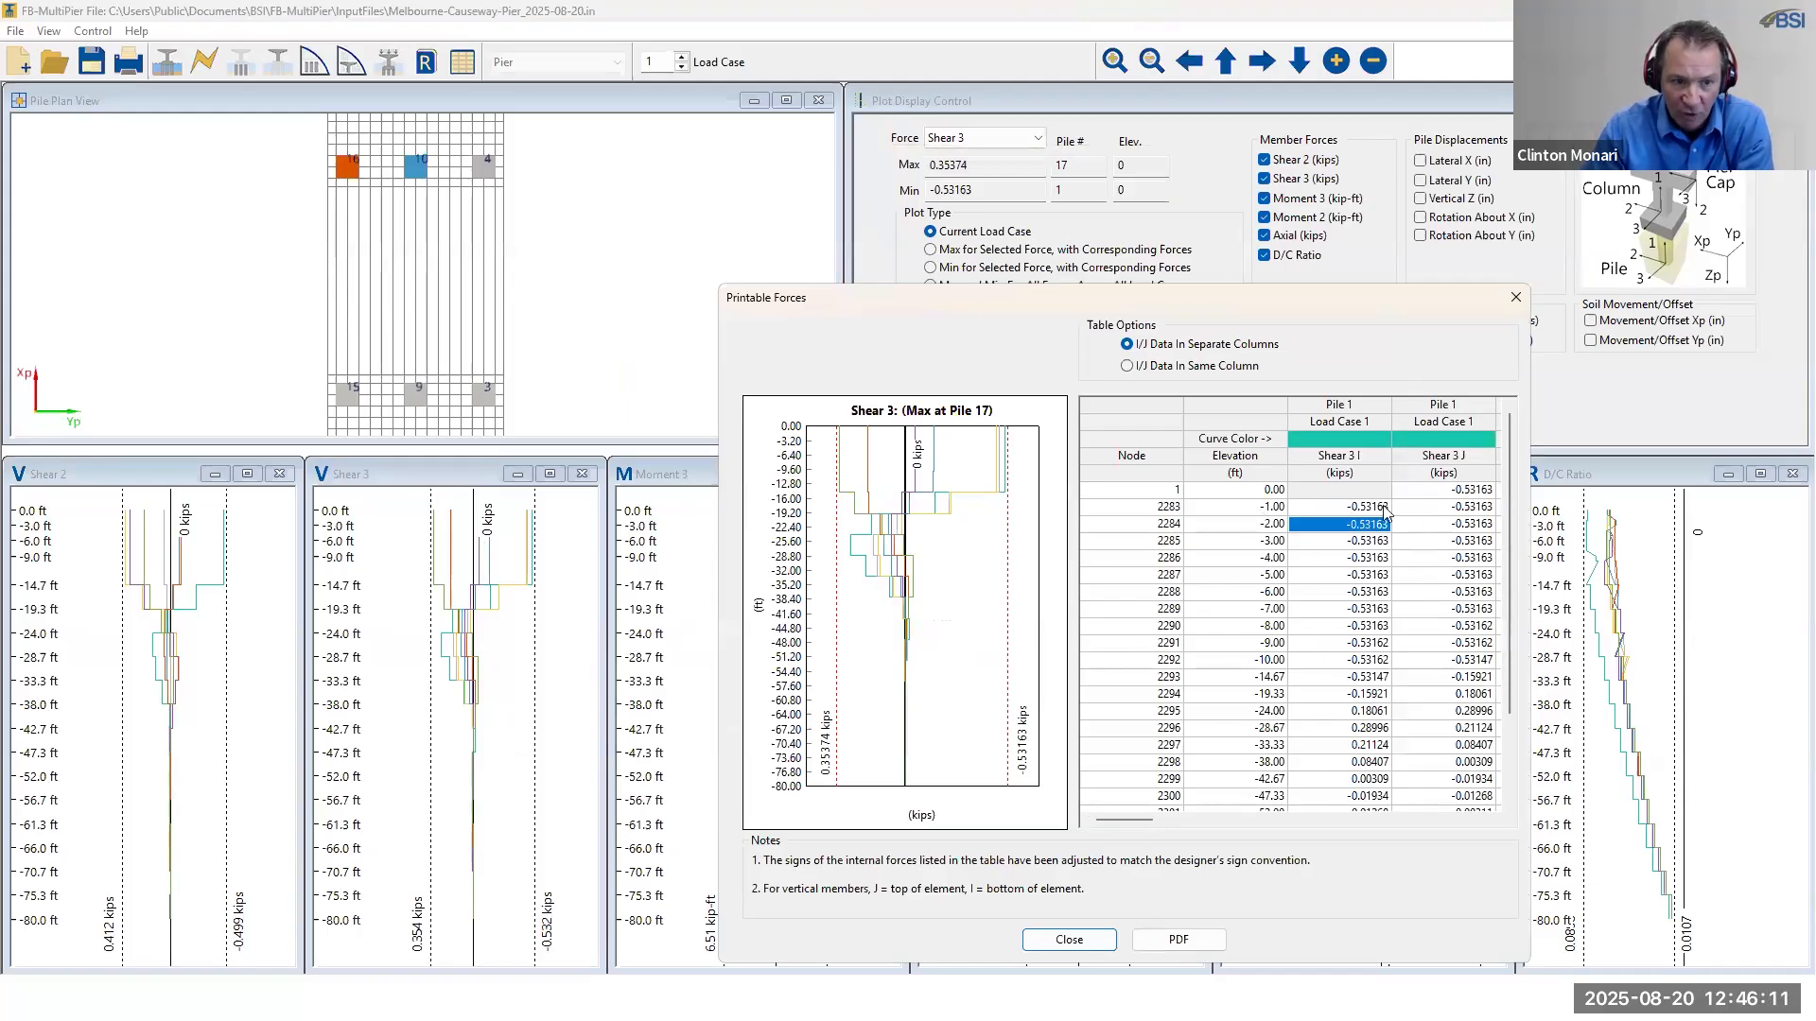
pyautogui.click(1167, 508)
pyautogui.click(1166, 524)
pyautogui.click(1166, 542)
pyautogui.click(1167, 558)
pyautogui.click(1168, 588)
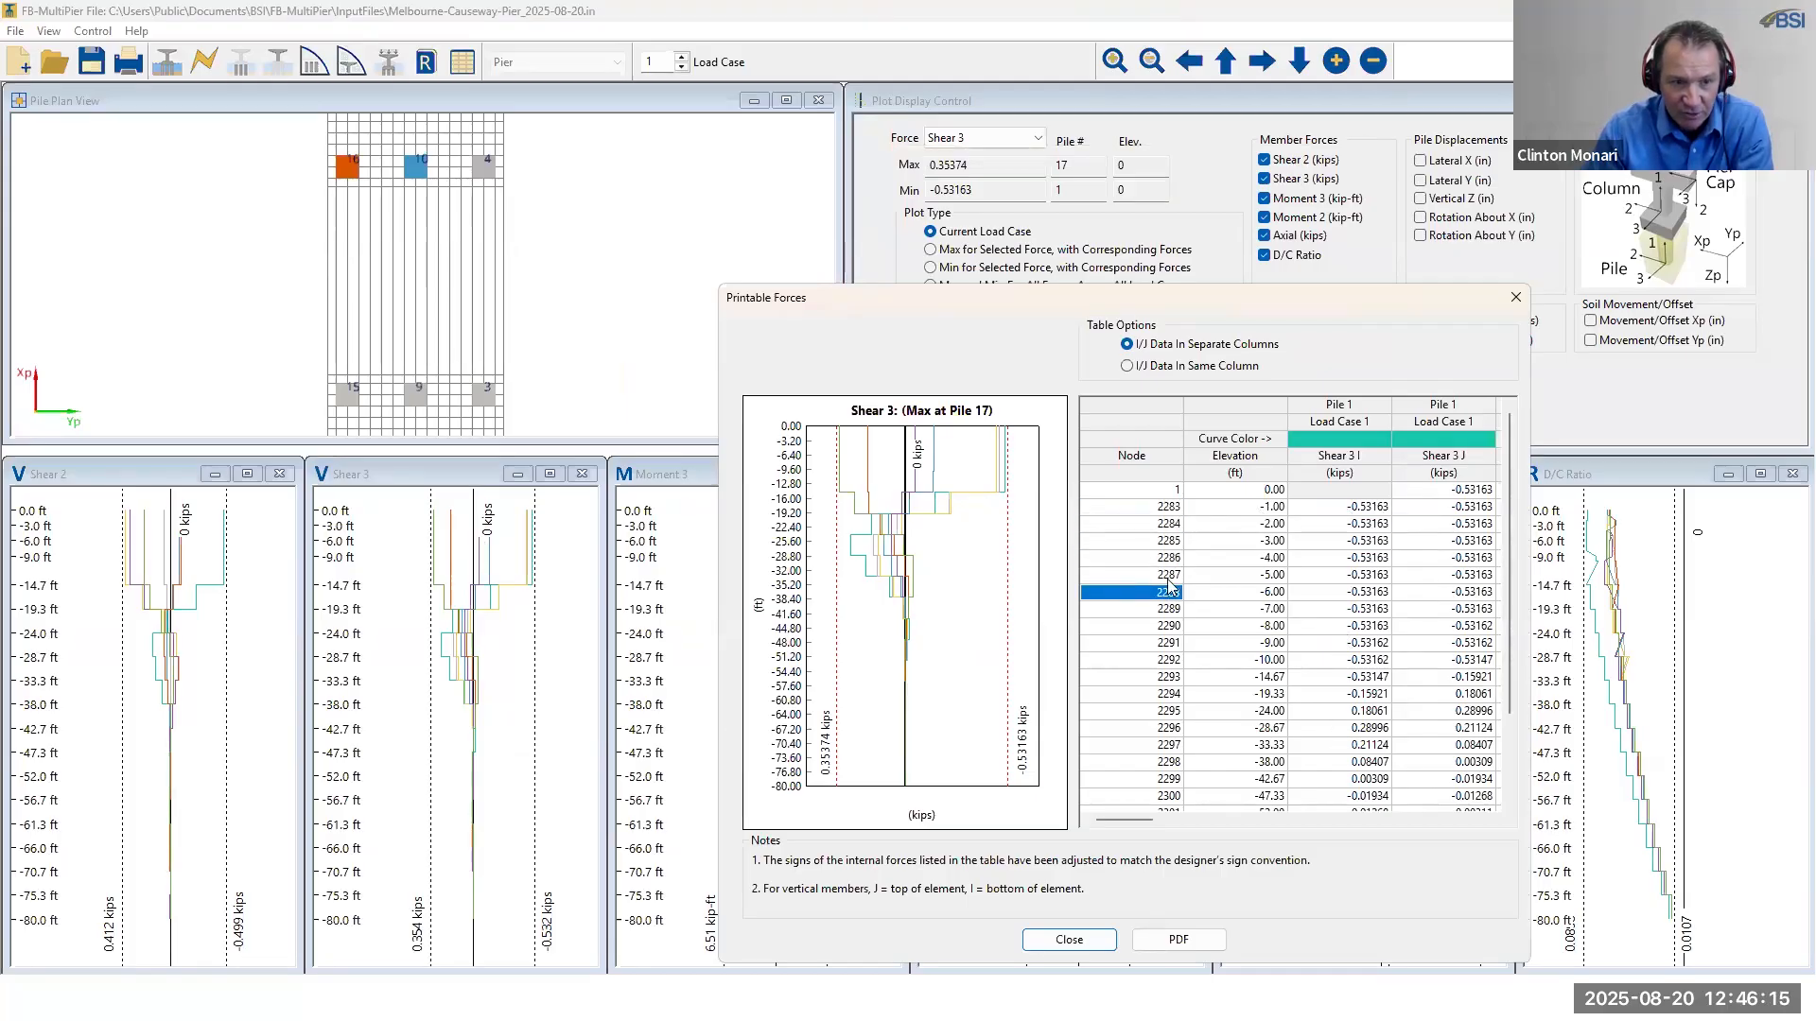
pyautogui.click(1359, 510)
pyautogui.click(1360, 527)
pyautogui.click(1360, 543)
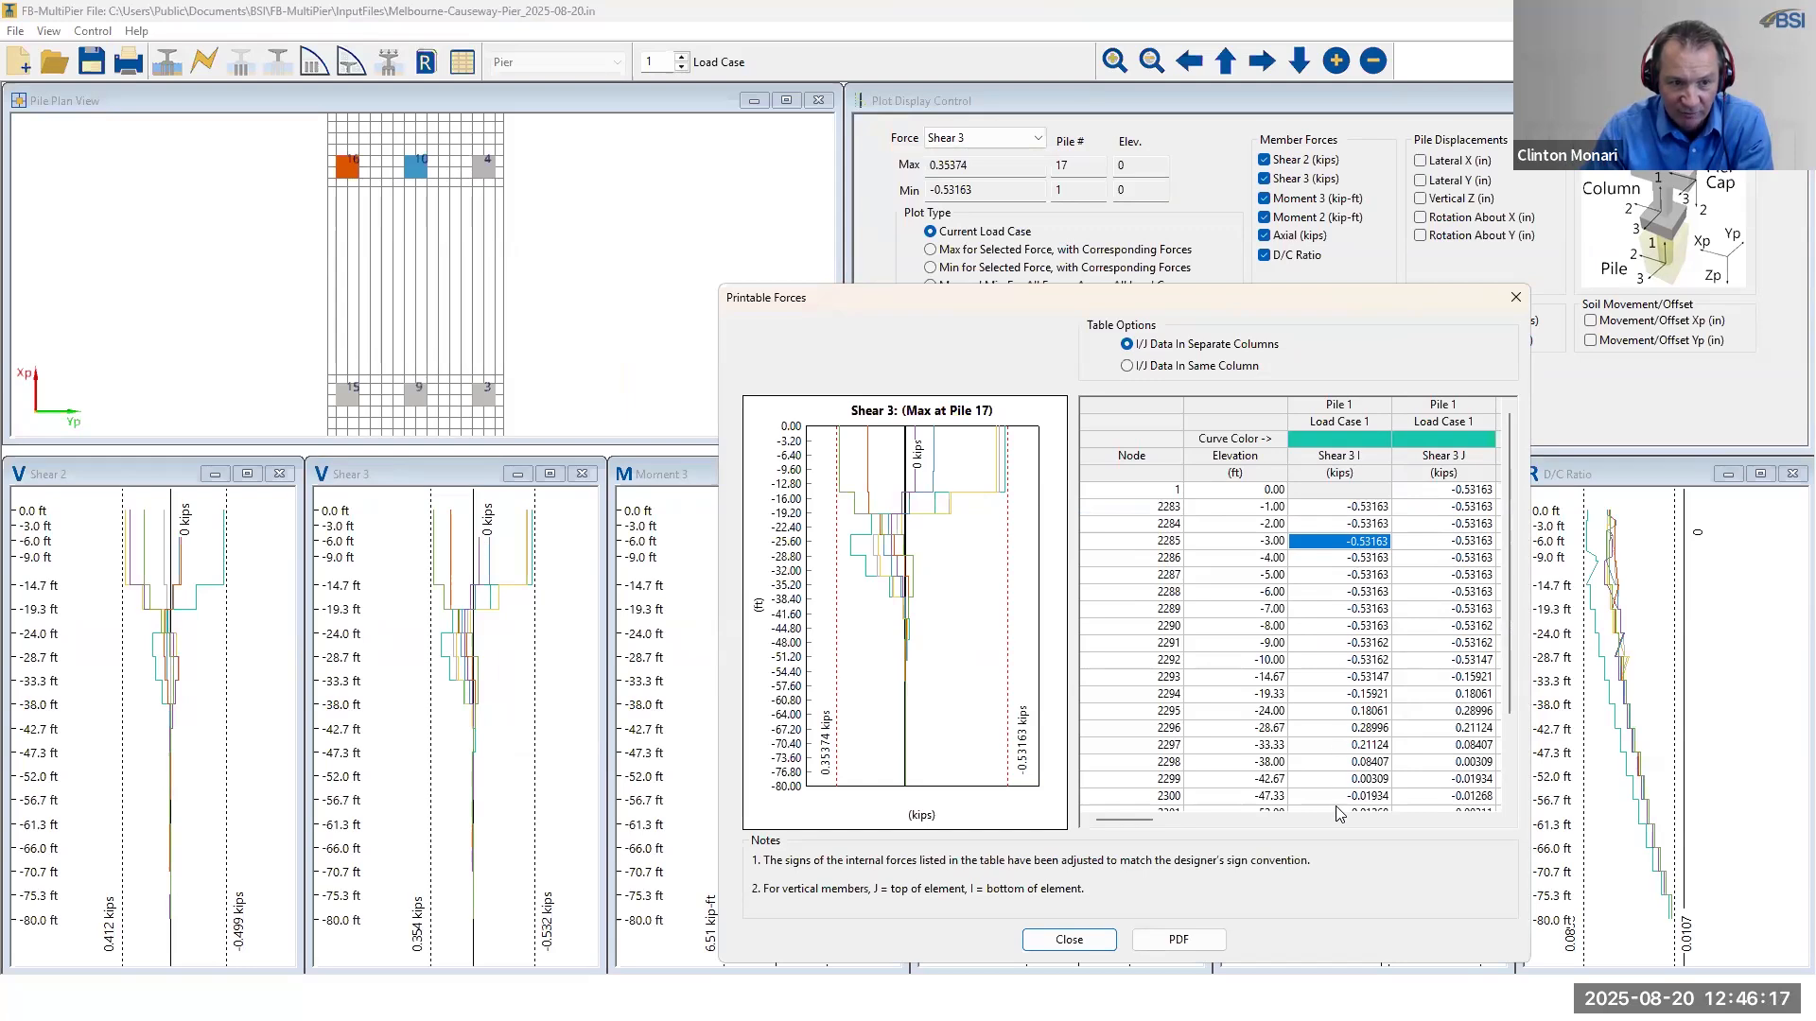
pyautogui.click(1366, 423)
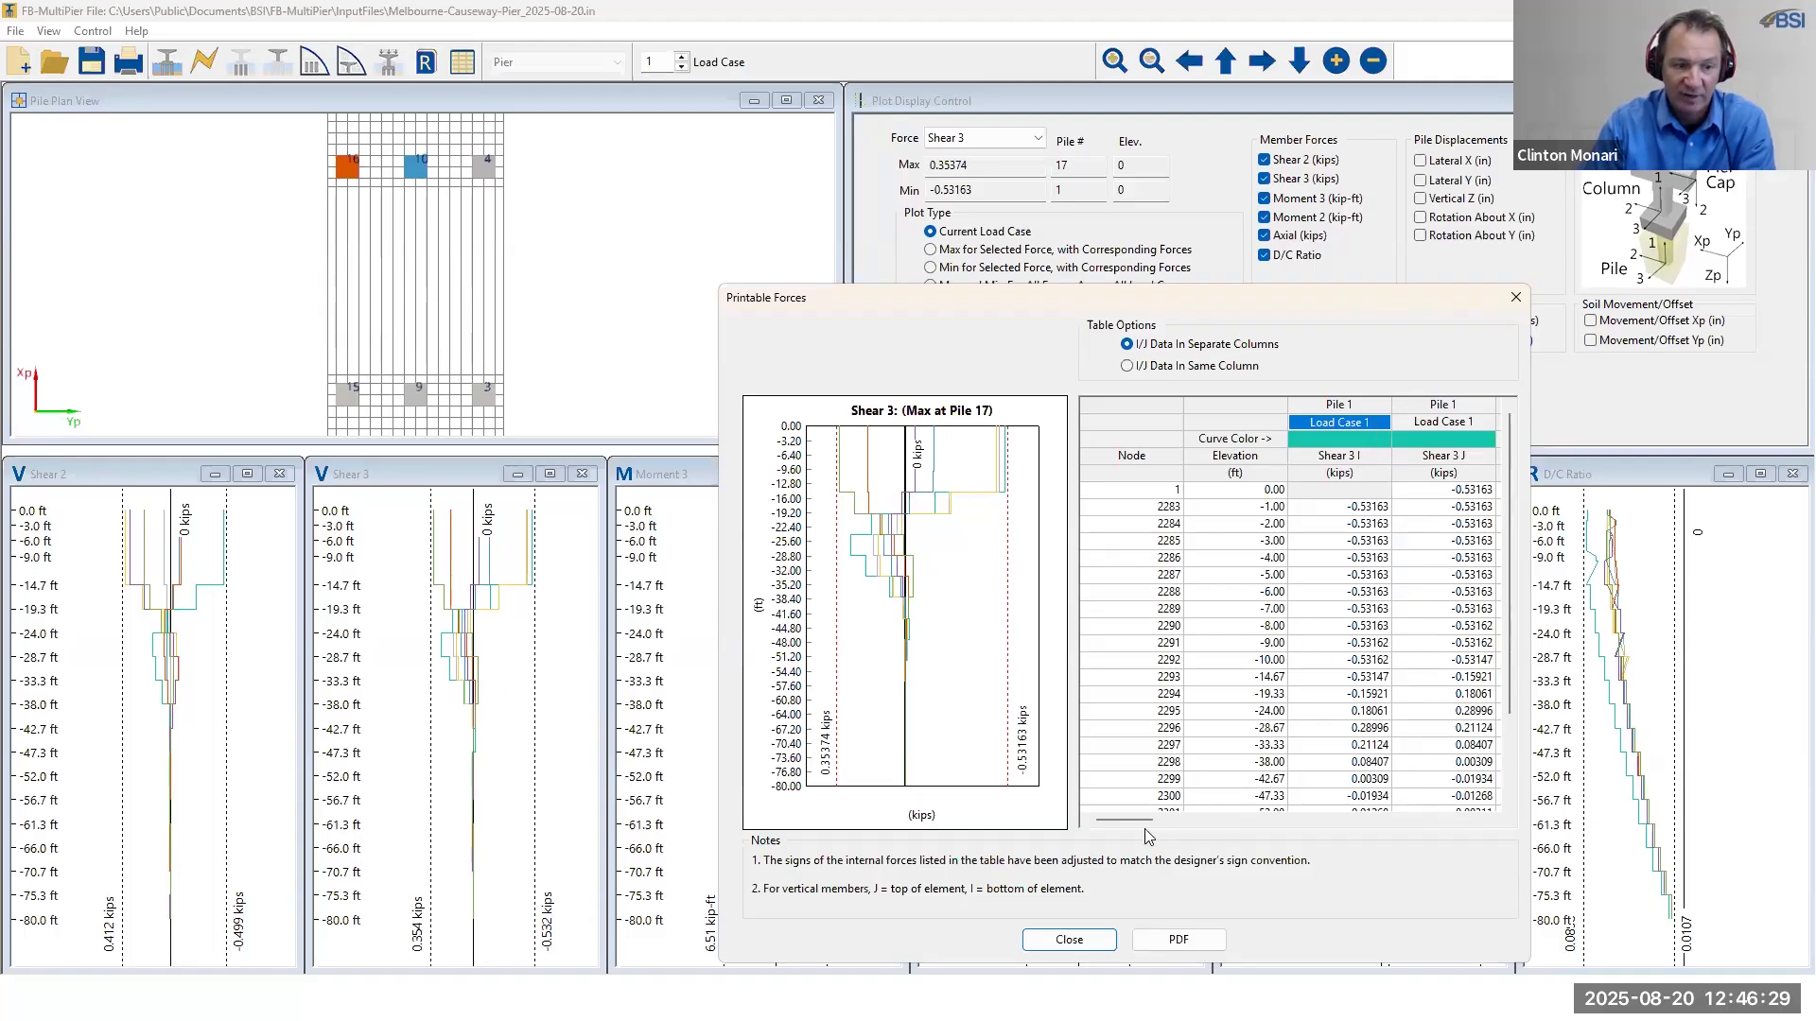
# - Examine pile 4's nodes, elevations and Shear 3 I and J values in the printable forces table
pyautogui.moveTo(1142, 829); pyautogui.dragTo(1185, 831)
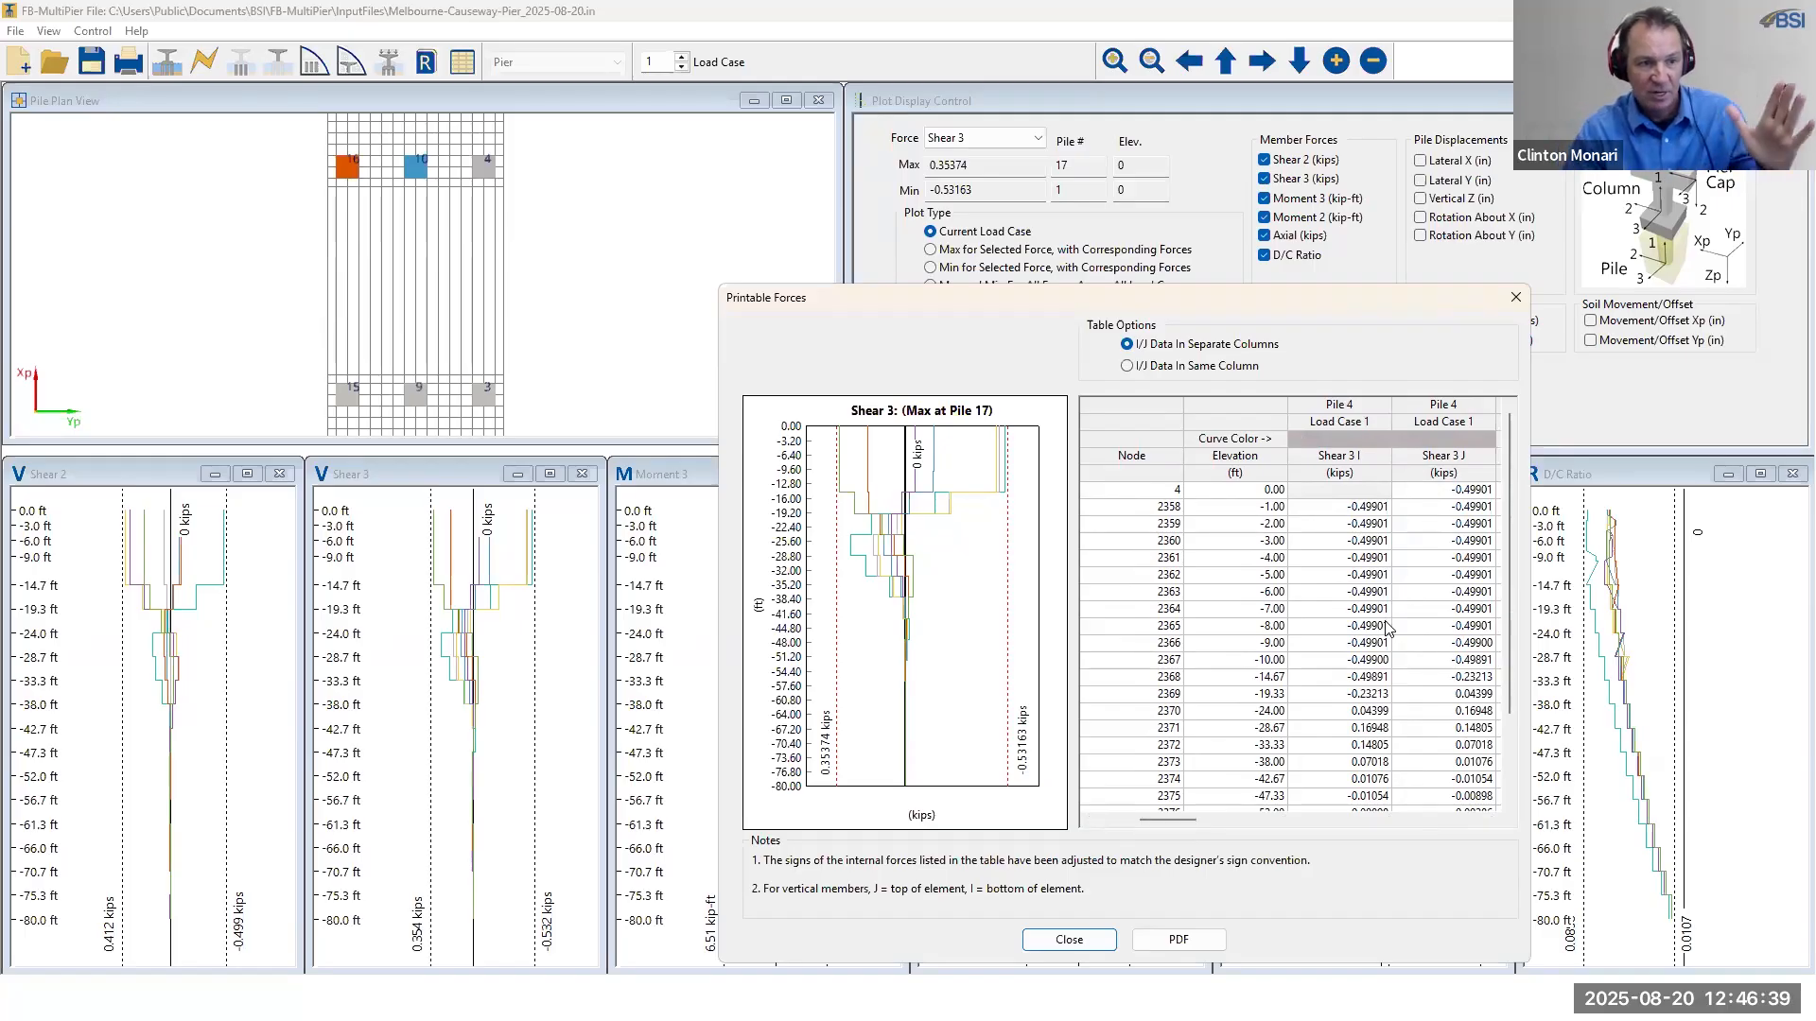
pyautogui.click(1434, 414)
pyautogui.moveTo(1124, 494); pyautogui.dragTo(1471, 492)
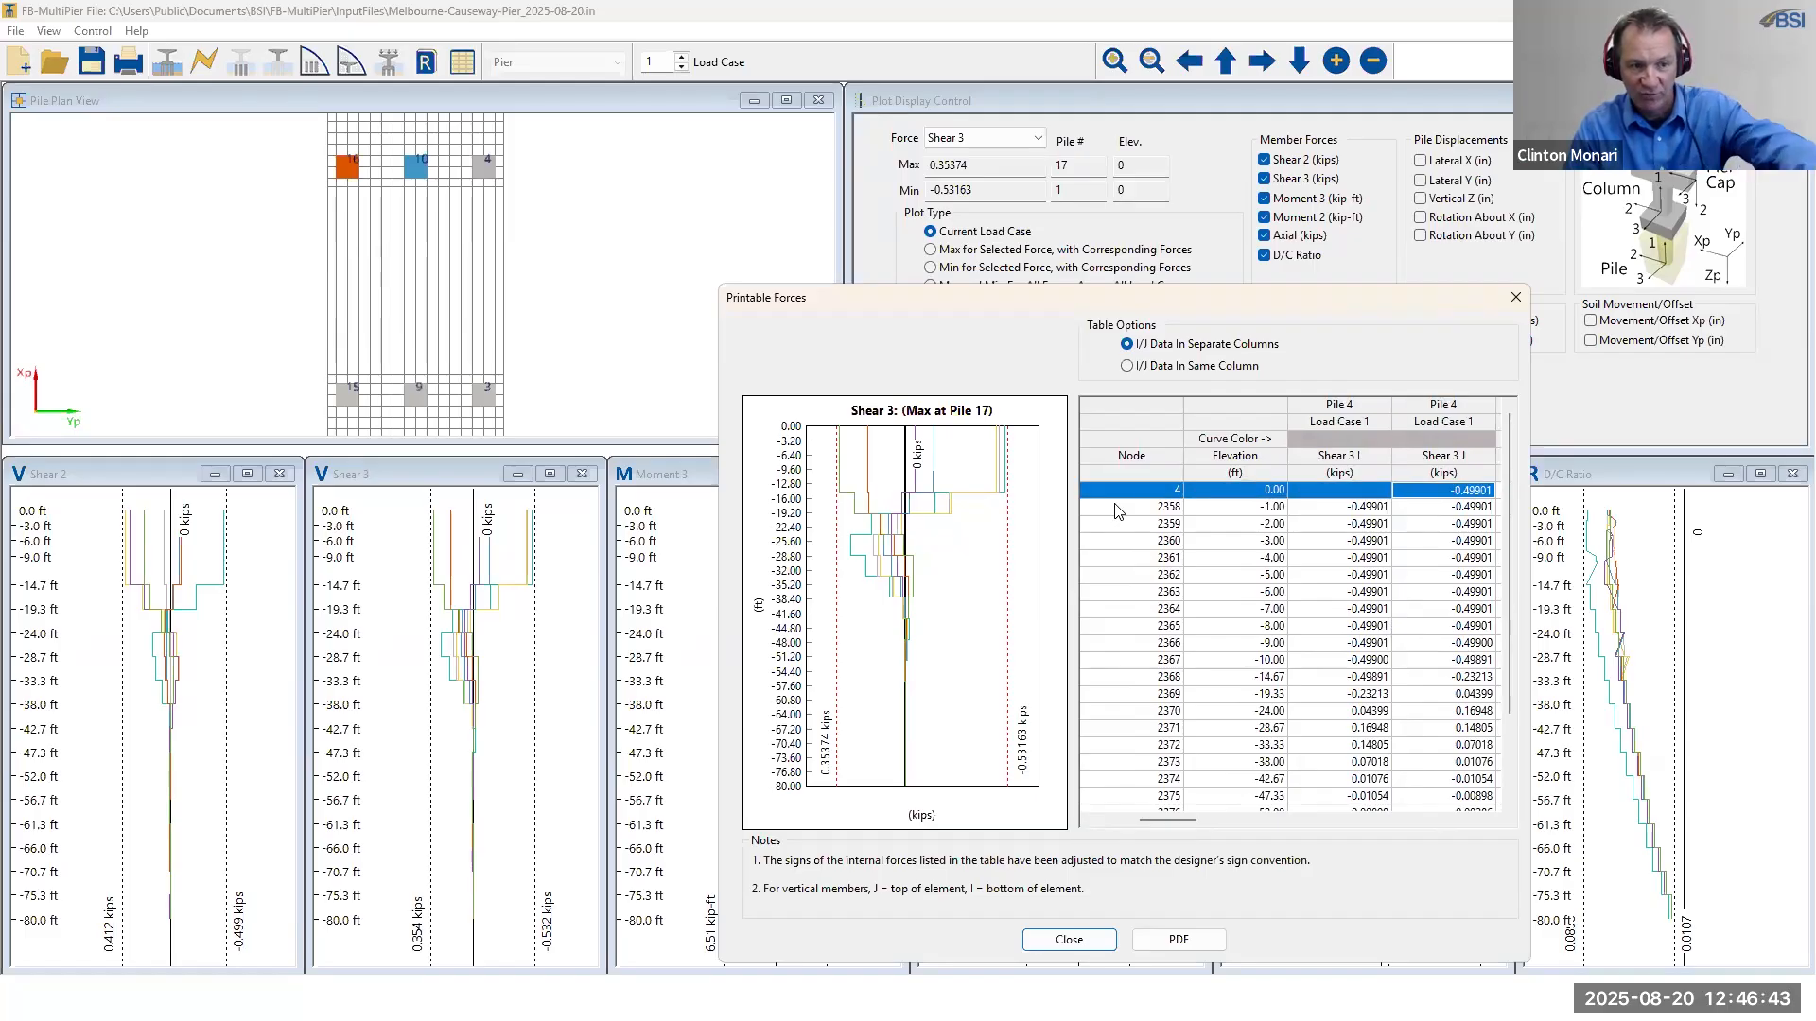
pyautogui.moveTo(1149, 493); pyautogui.dragTo(1144, 745)
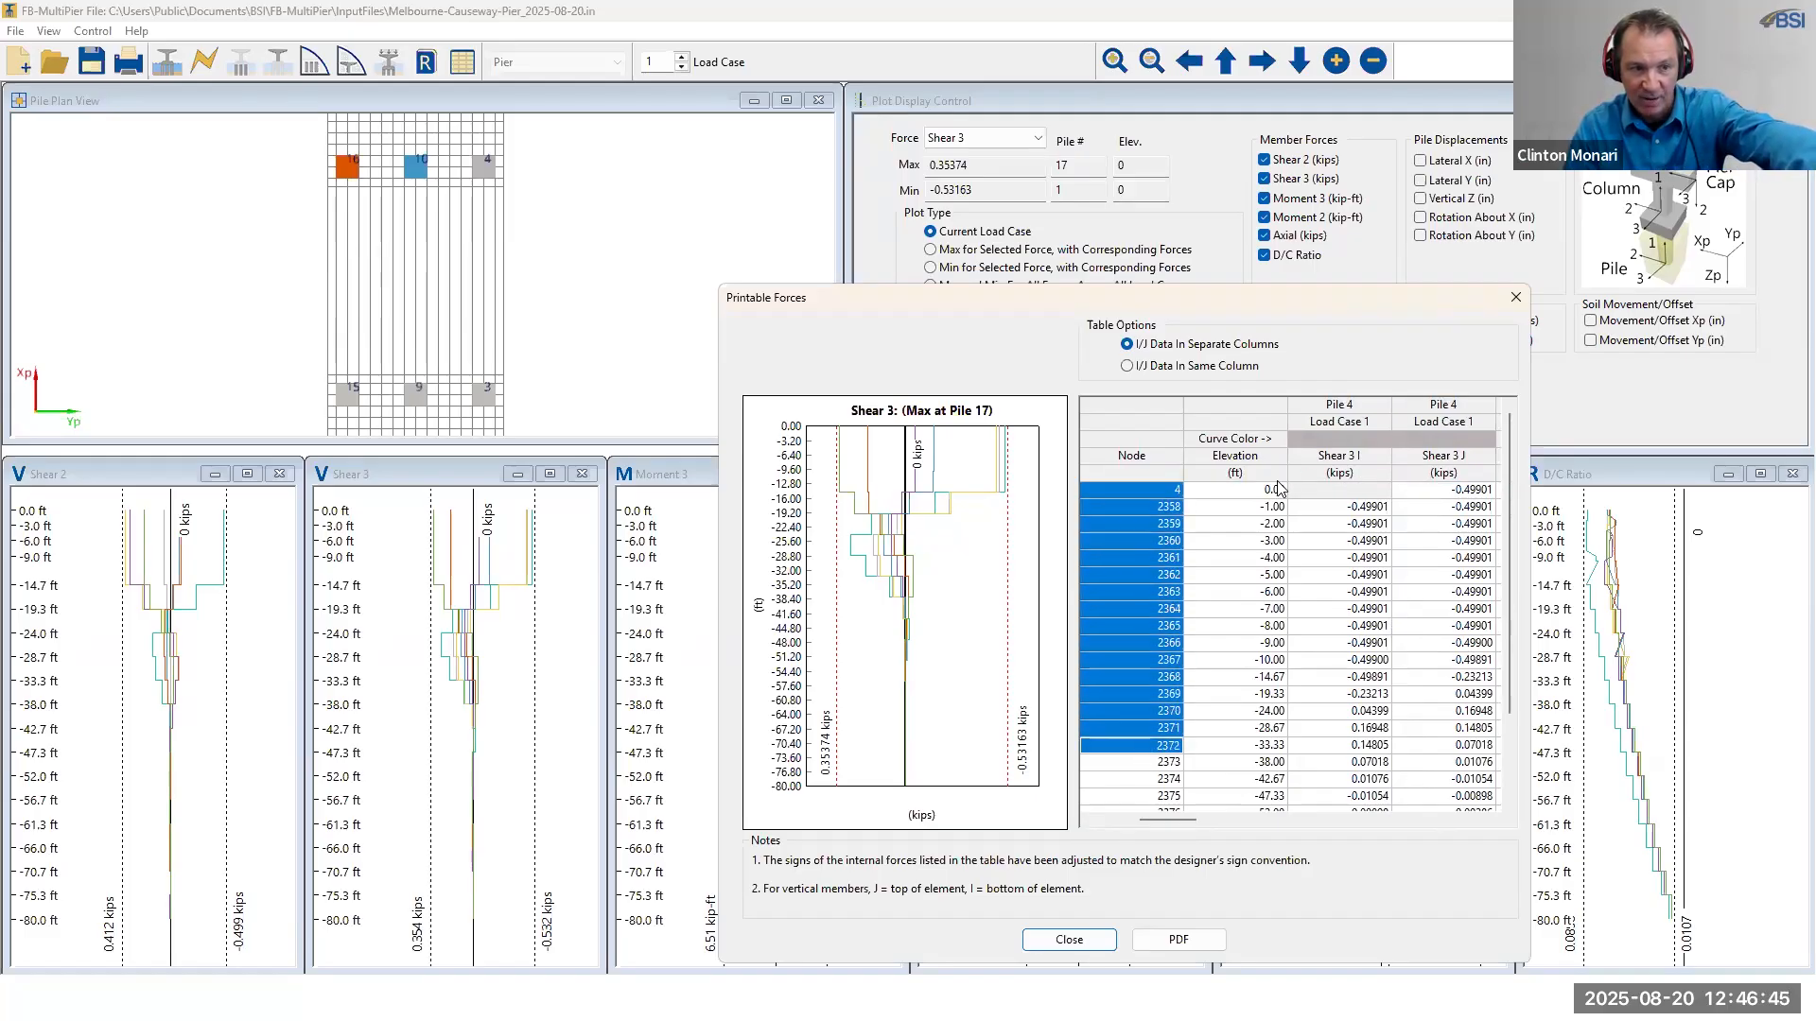
pyautogui.moveTo(1277, 491); pyautogui.dragTo(1274, 779)
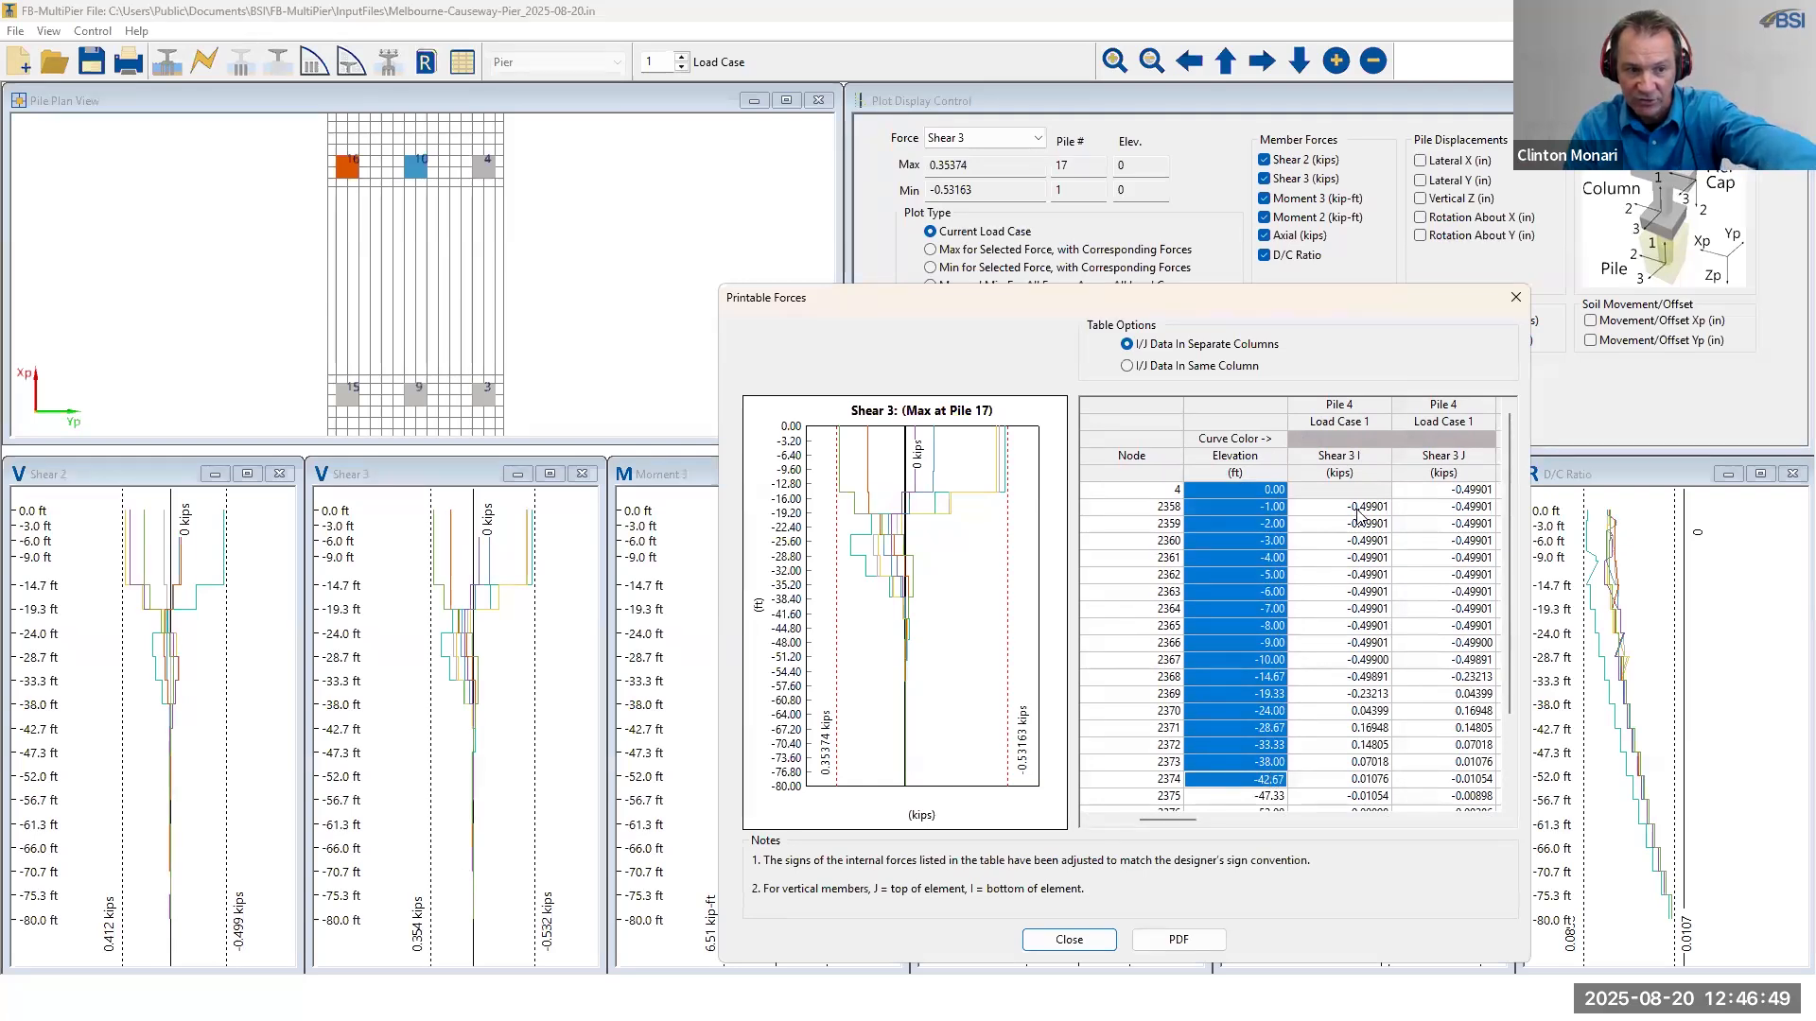
pyautogui.moveTo(1362, 508); pyautogui.dragTo(1363, 728)
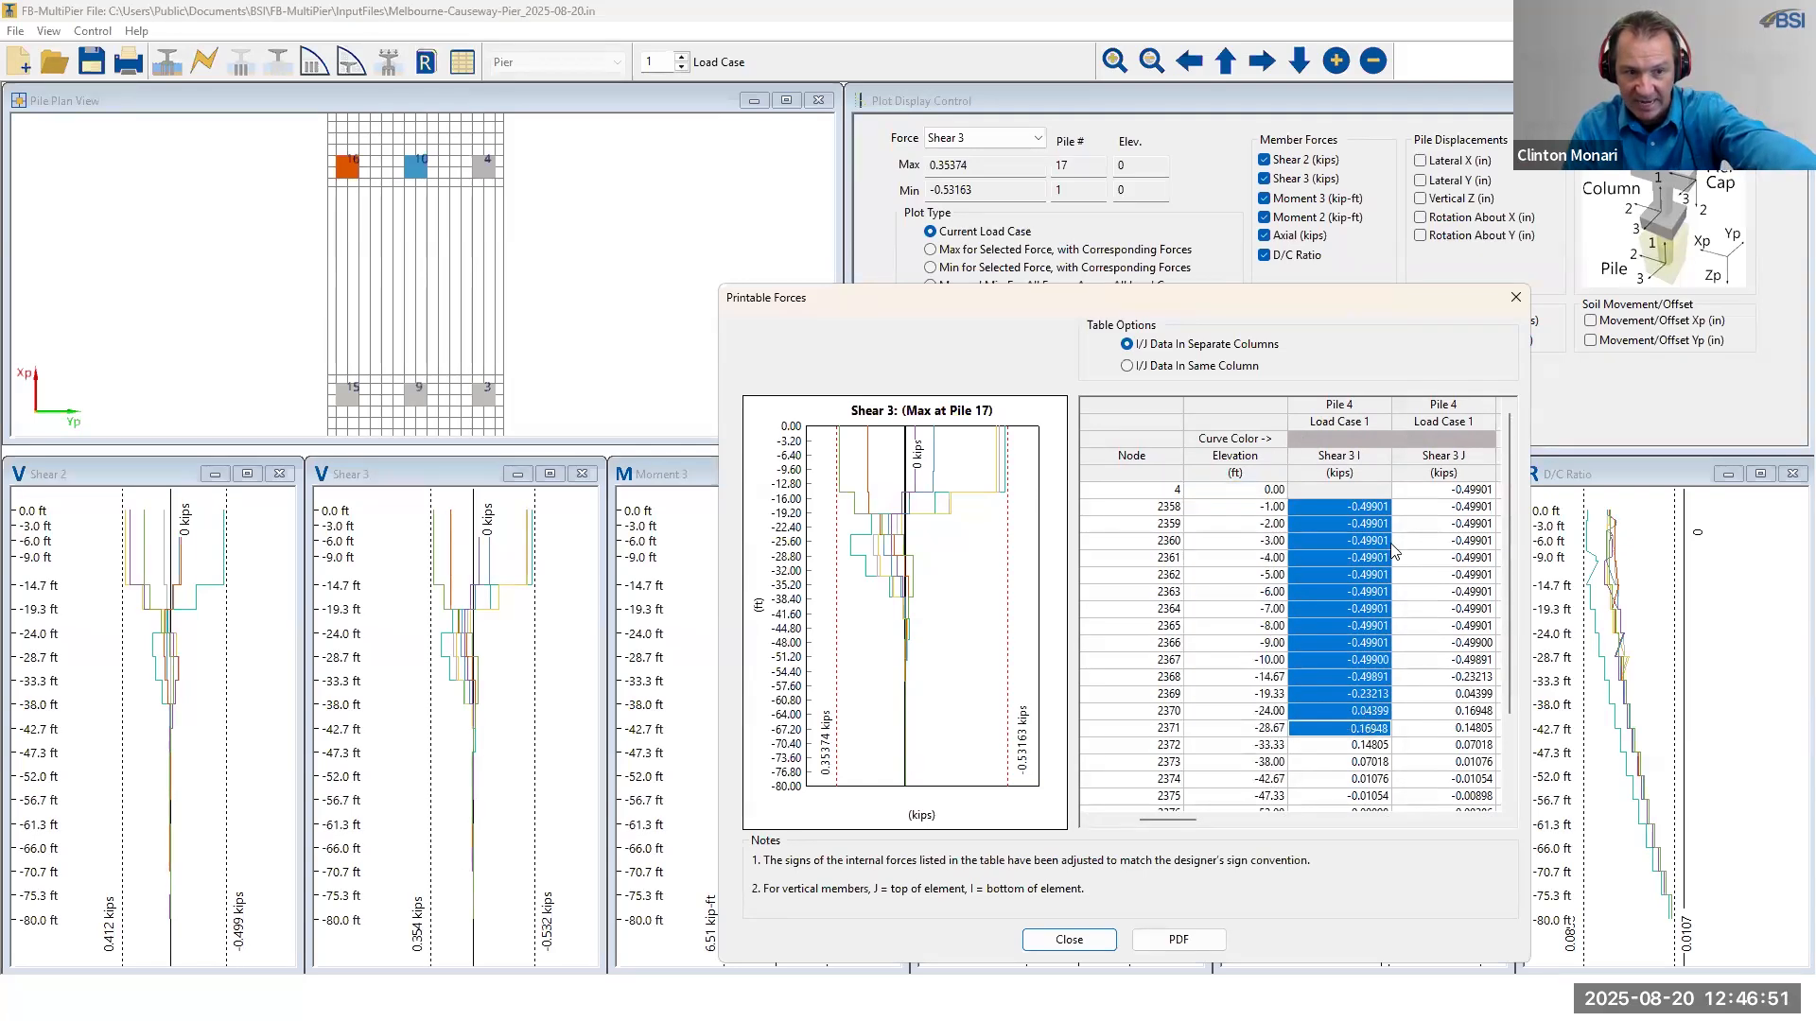
pyautogui.moveTo(1452, 490); pyautogui.dragTo(1448, 686)
pyautogui.click(1262, 626)
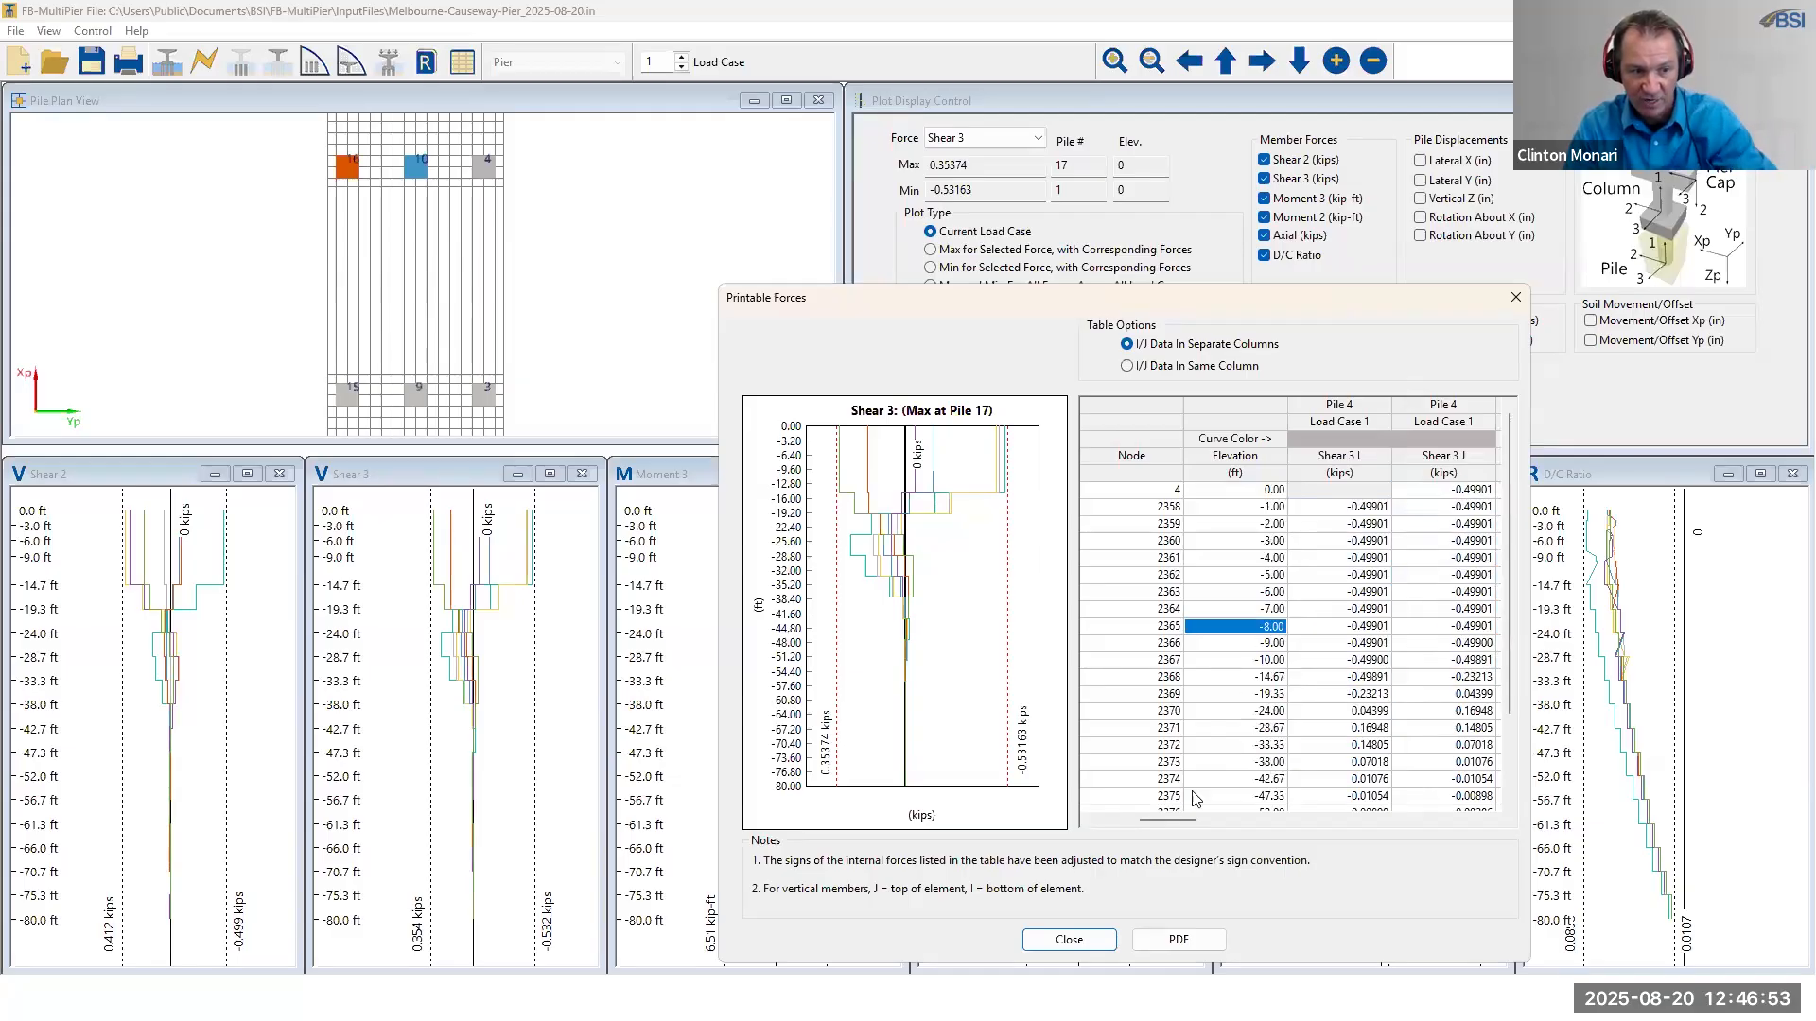
# - Examine pile 5's nodes, elevations and Shear 3 I and J values, and close the printable forces table
pyautogui.moveTo(1217, 826); pyautogui.dragTo(1236, 827)
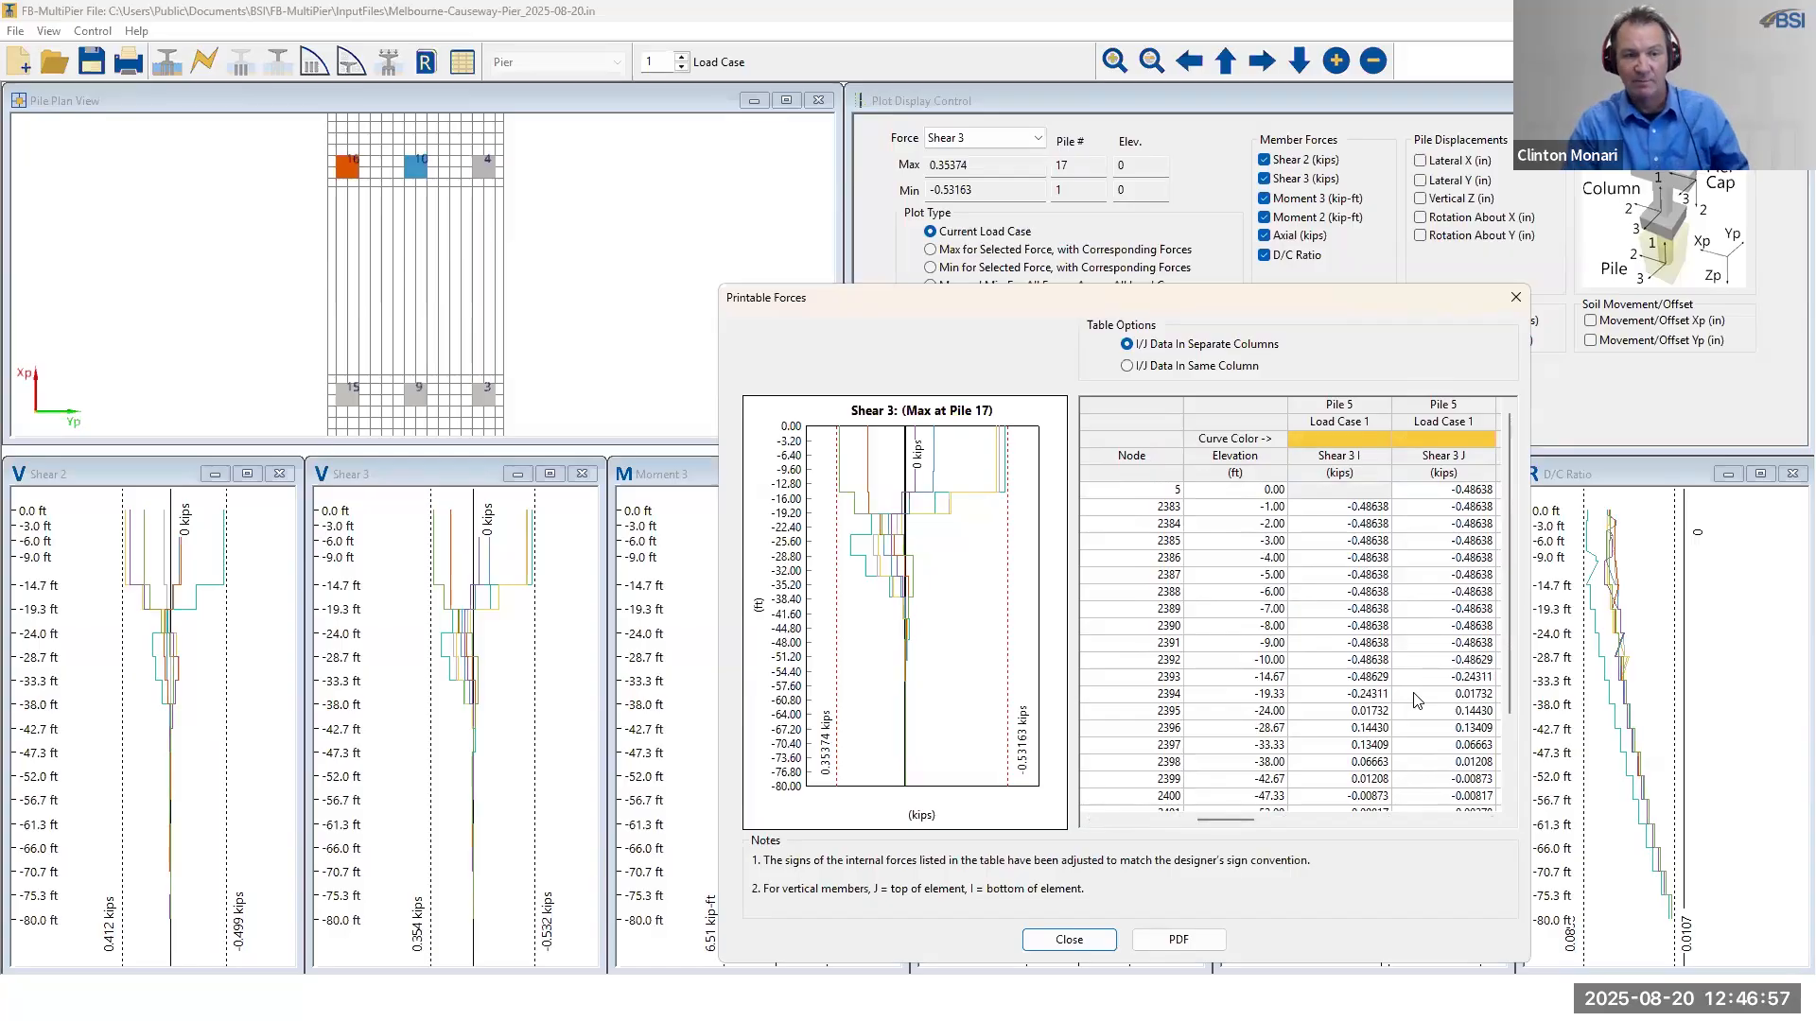
pyautogui.click(1335, 407)
pyautogui.click(1433, 414)
pyautogui.click(1339, 462)
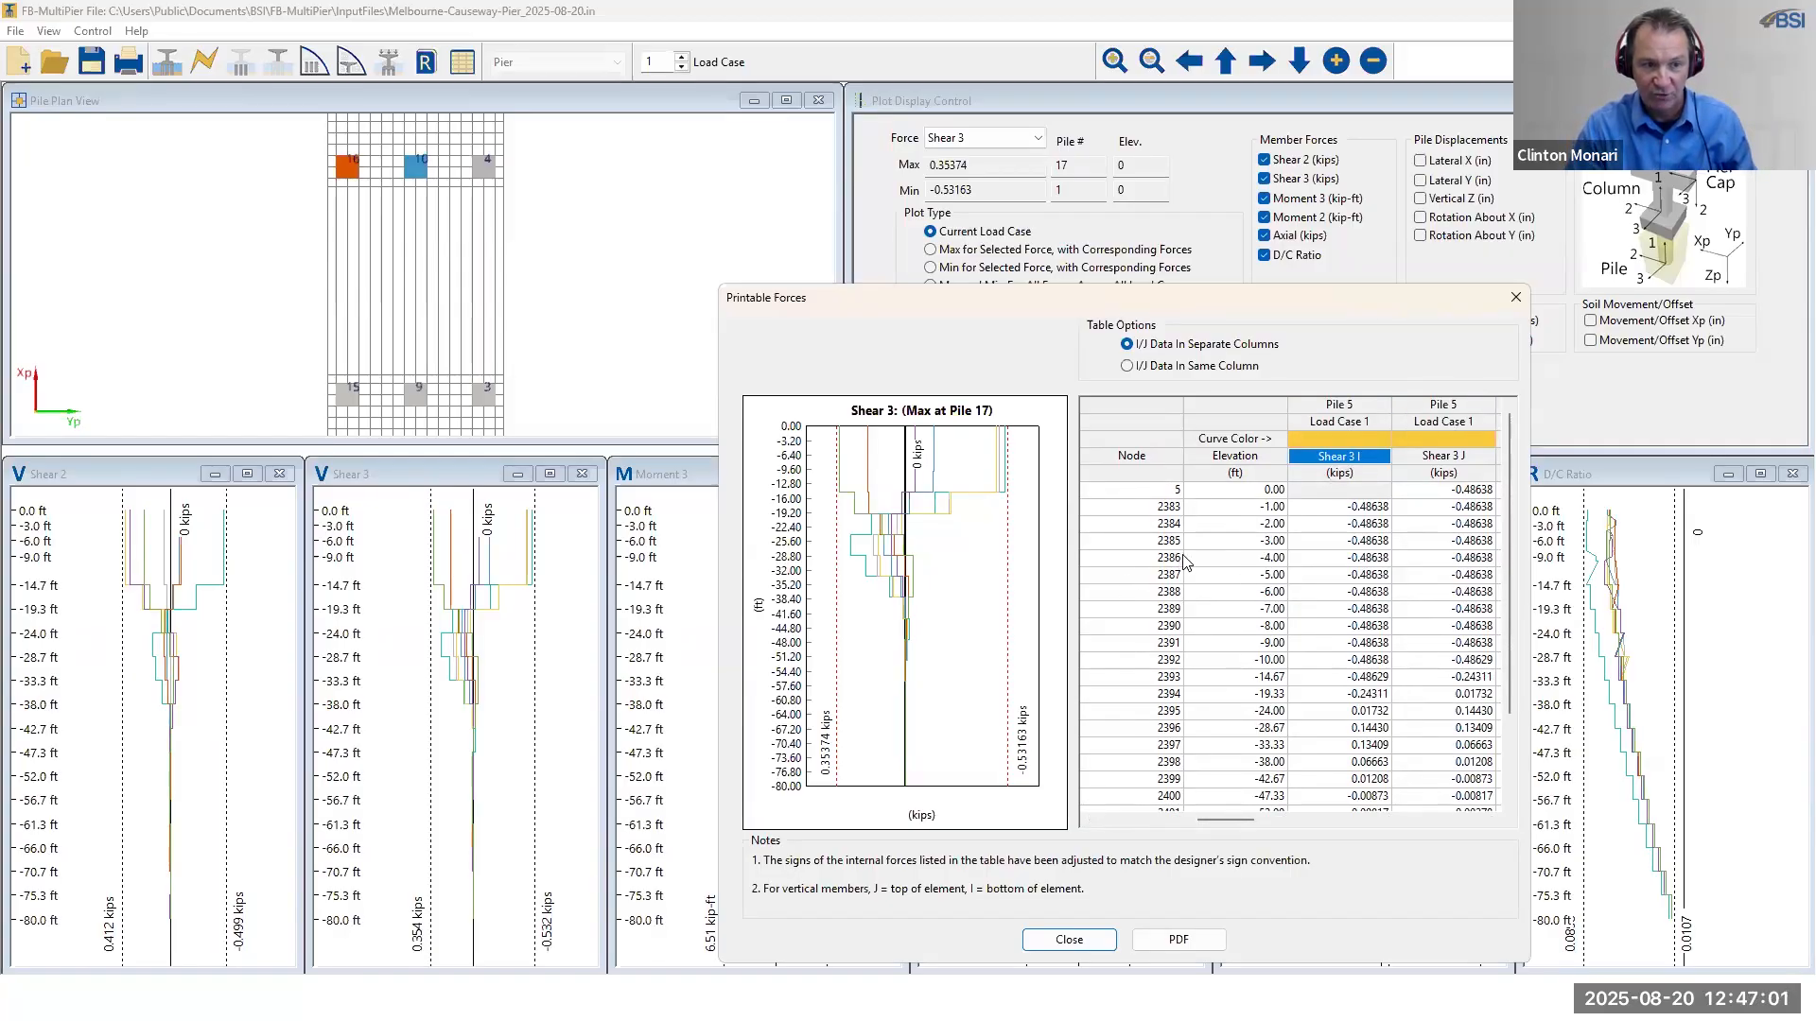
pyautogui.moveTo(1169, 507); pyautogui.dragTo(1169, 679)
pyautogui.moveTo(1272, 509); pyautogui.dragTo(1270, 661)
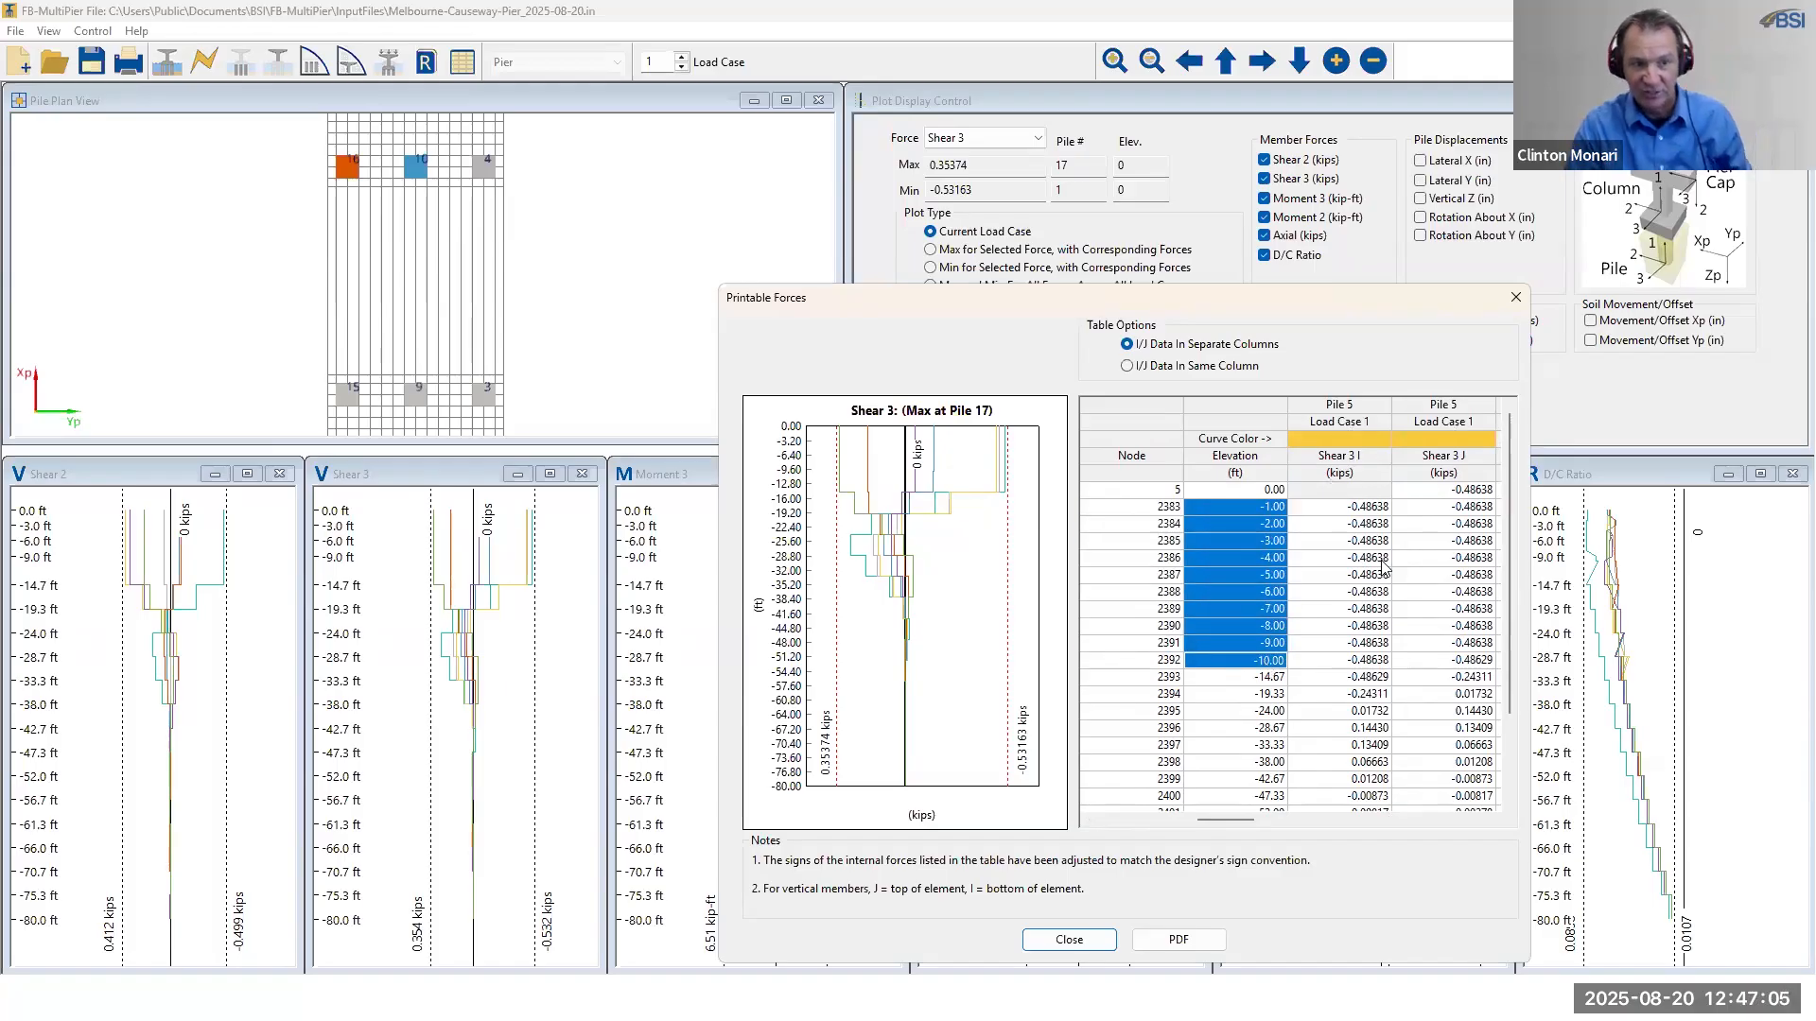
pyautogui.moveTo(1376, 491); pyautogui.dragTo(1390, 591)
pyautogui.click(1451, 540)
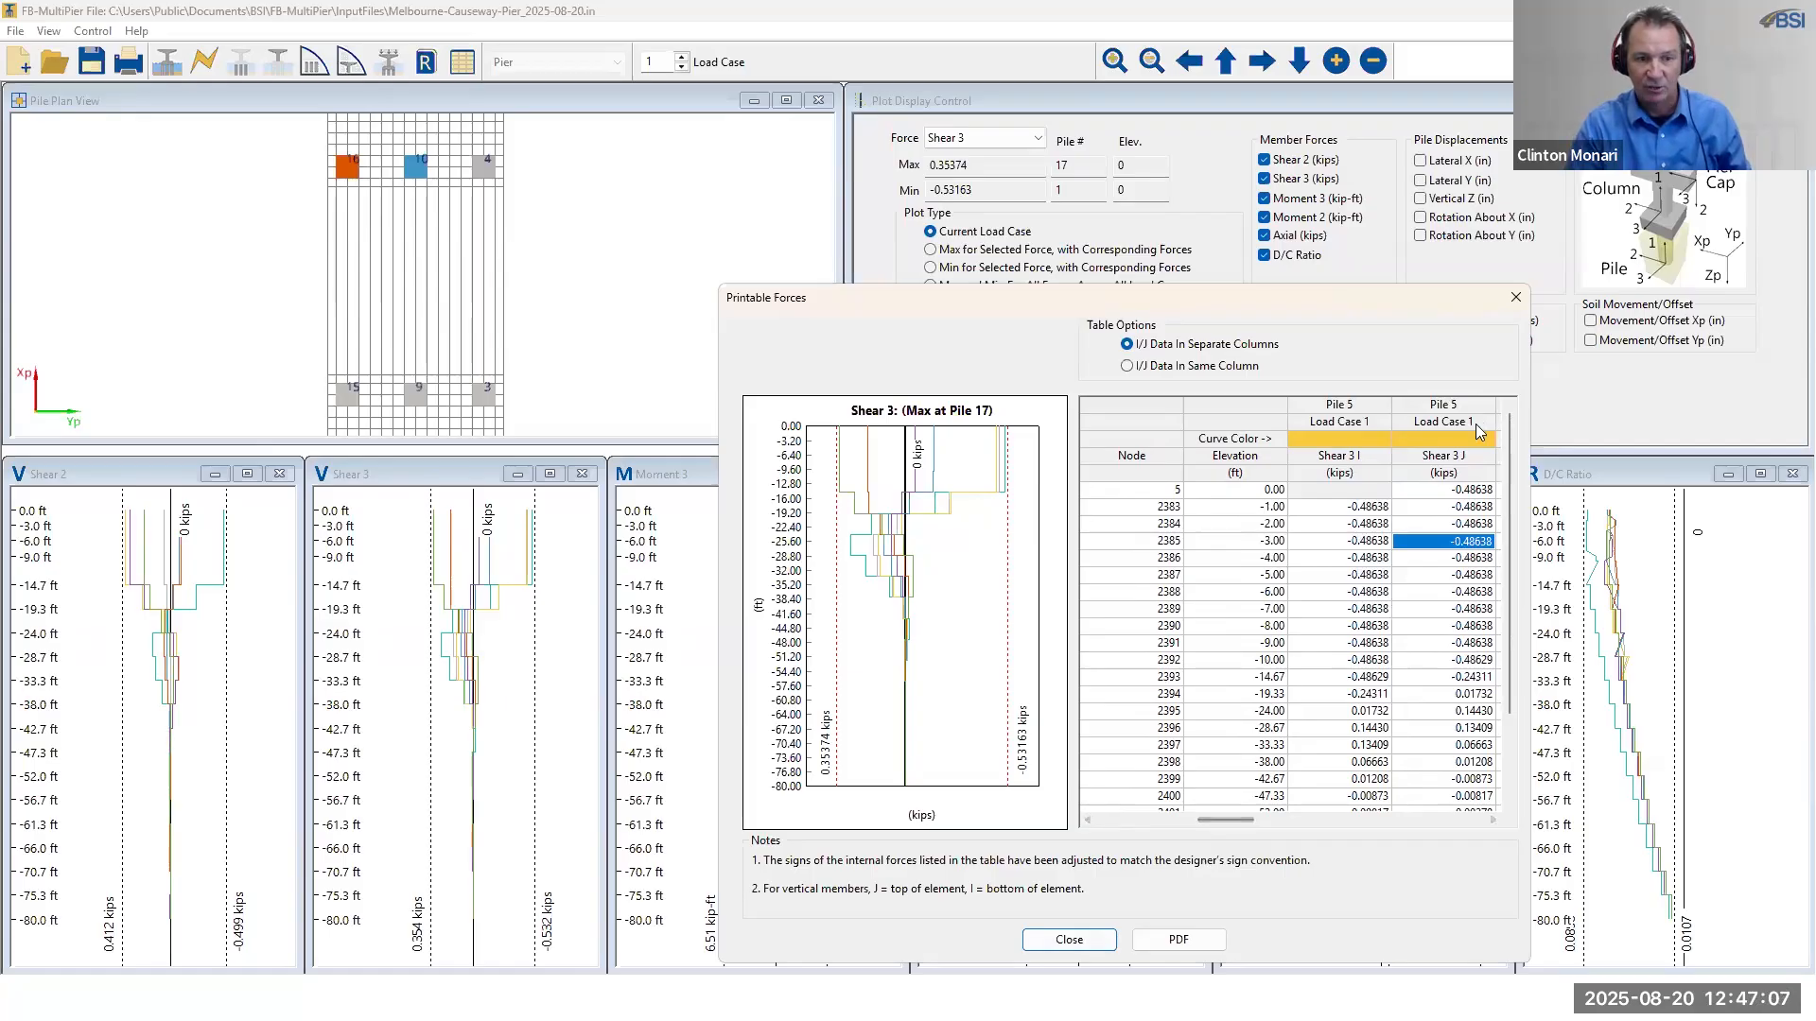
pyautogui.click(1515, 297)
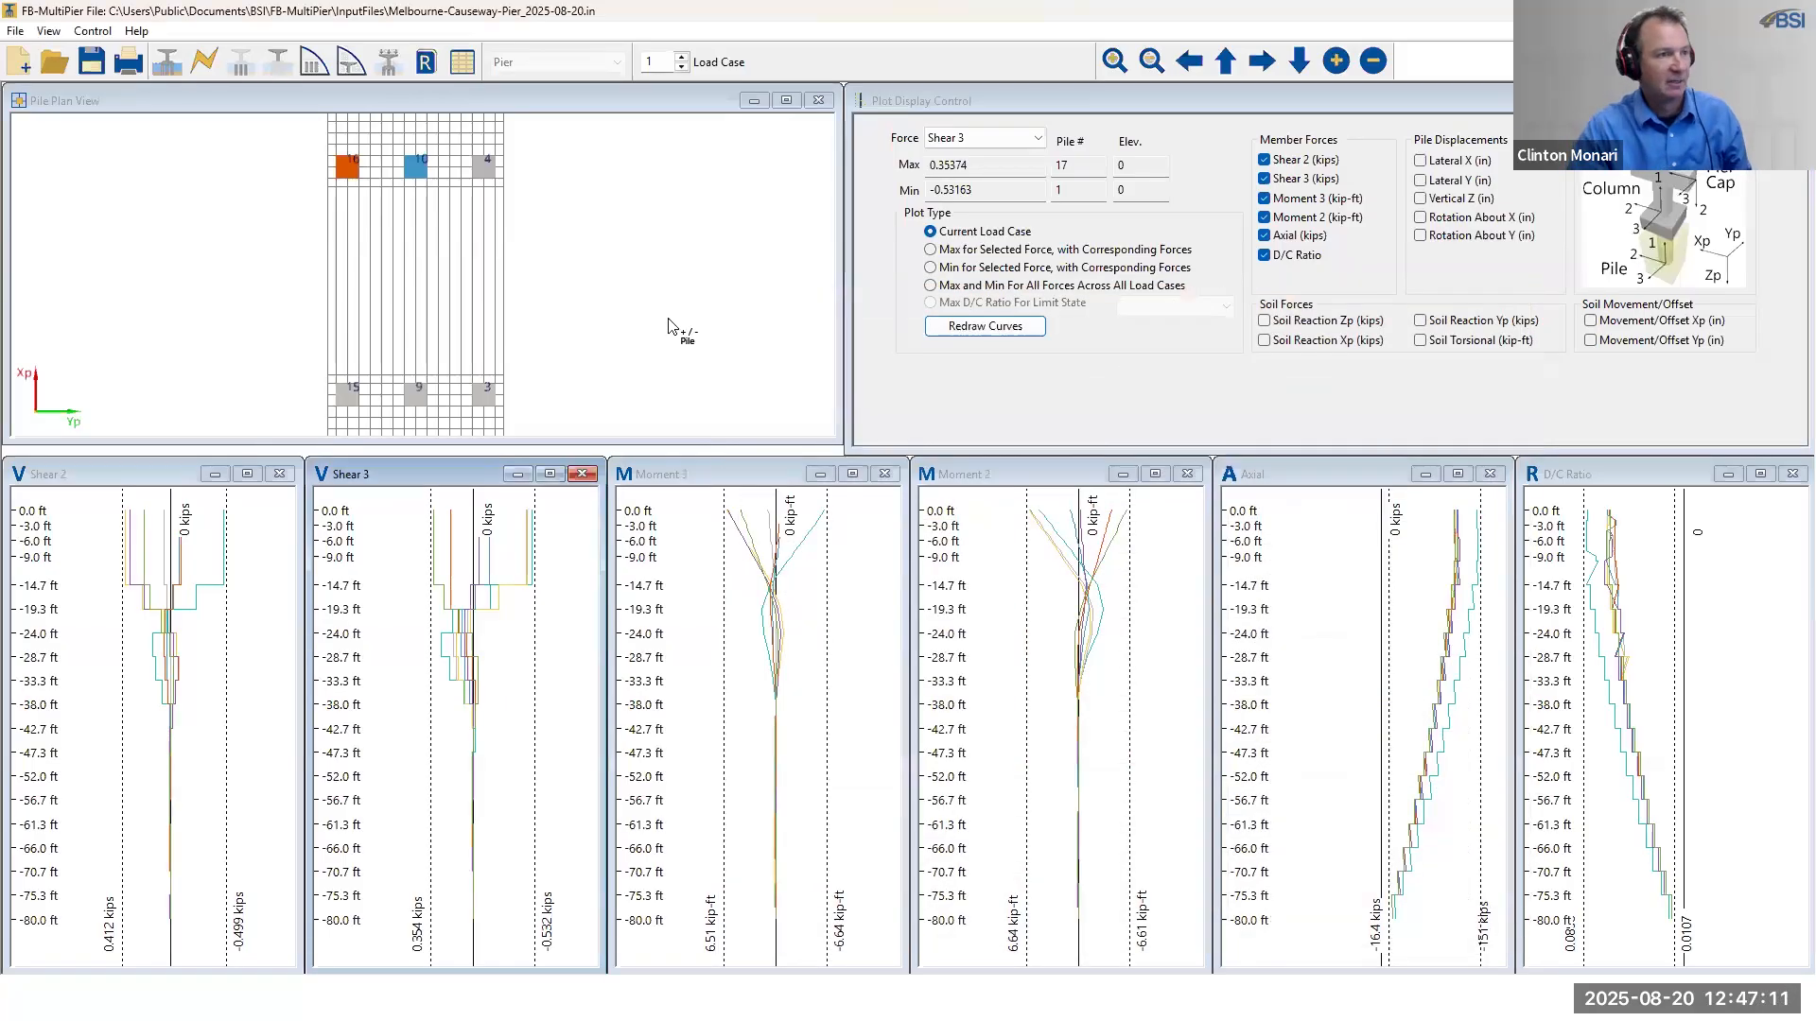
# - Open the pier interaction diagram and set its uniaxial legend position to Top Right
pyautogui.click(352, 64)
pyautogui.click(451, 151)
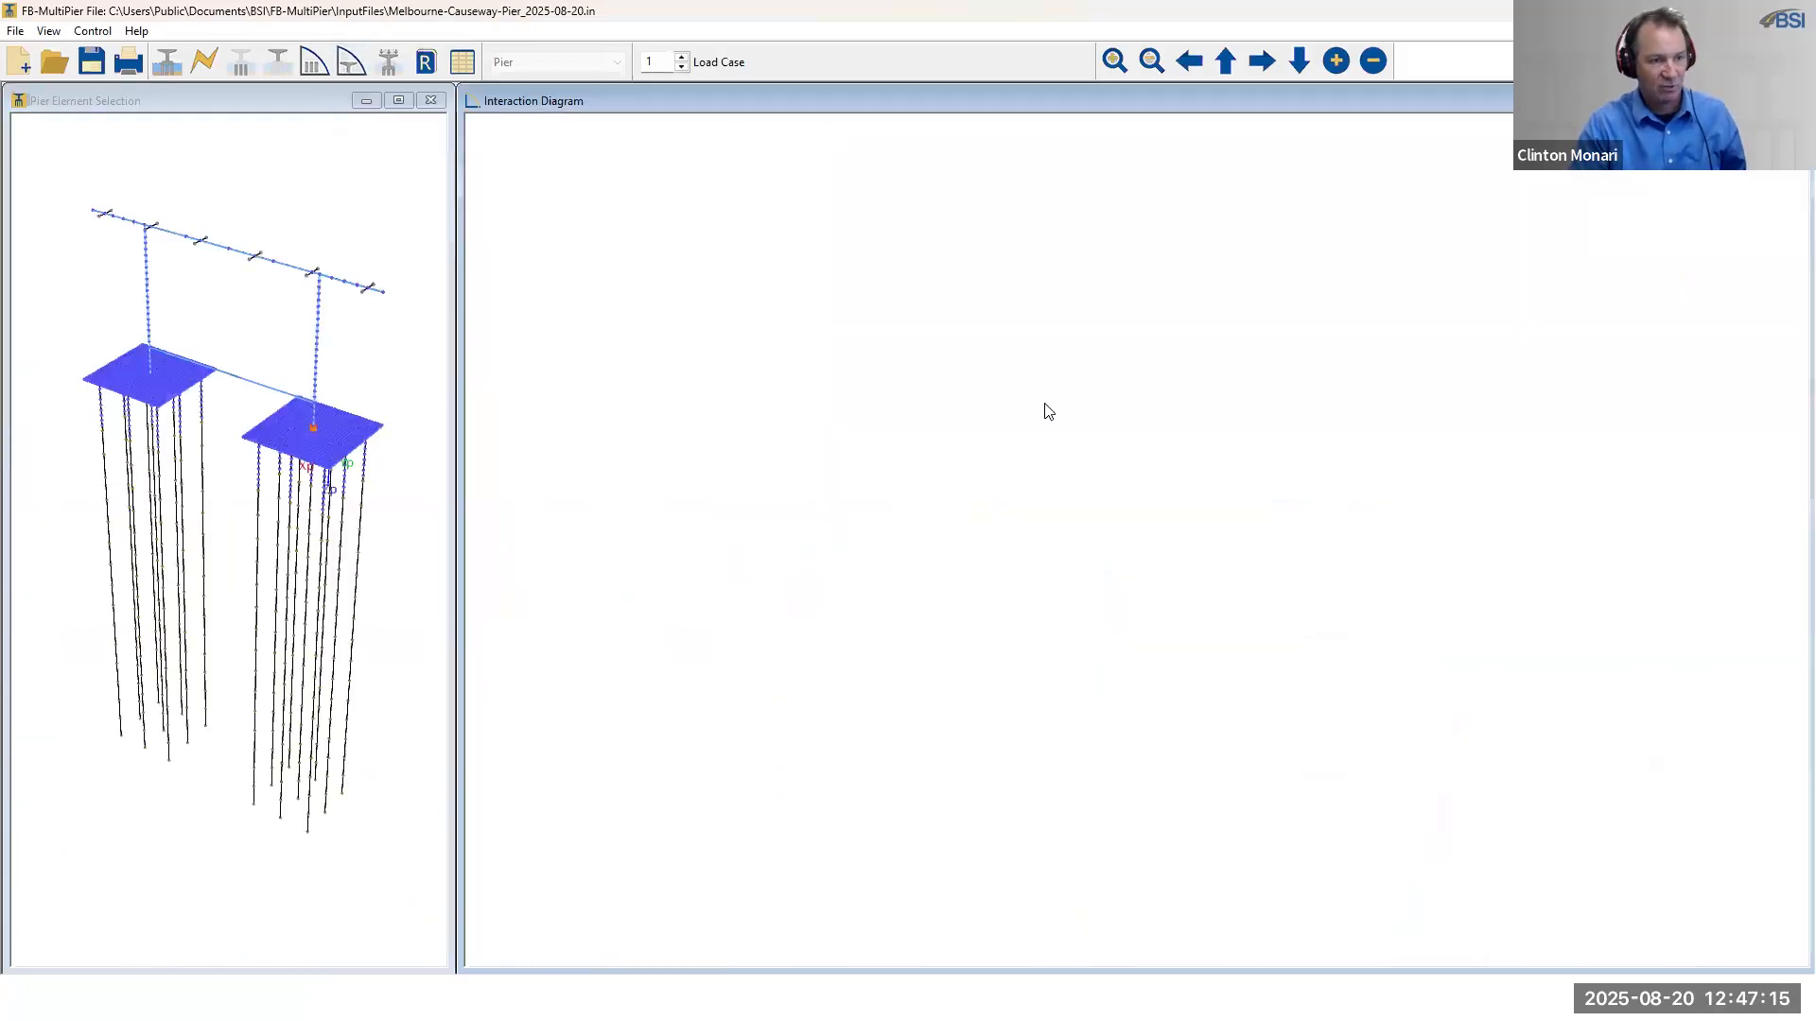
pyautogui.rightClick(1366, 253)
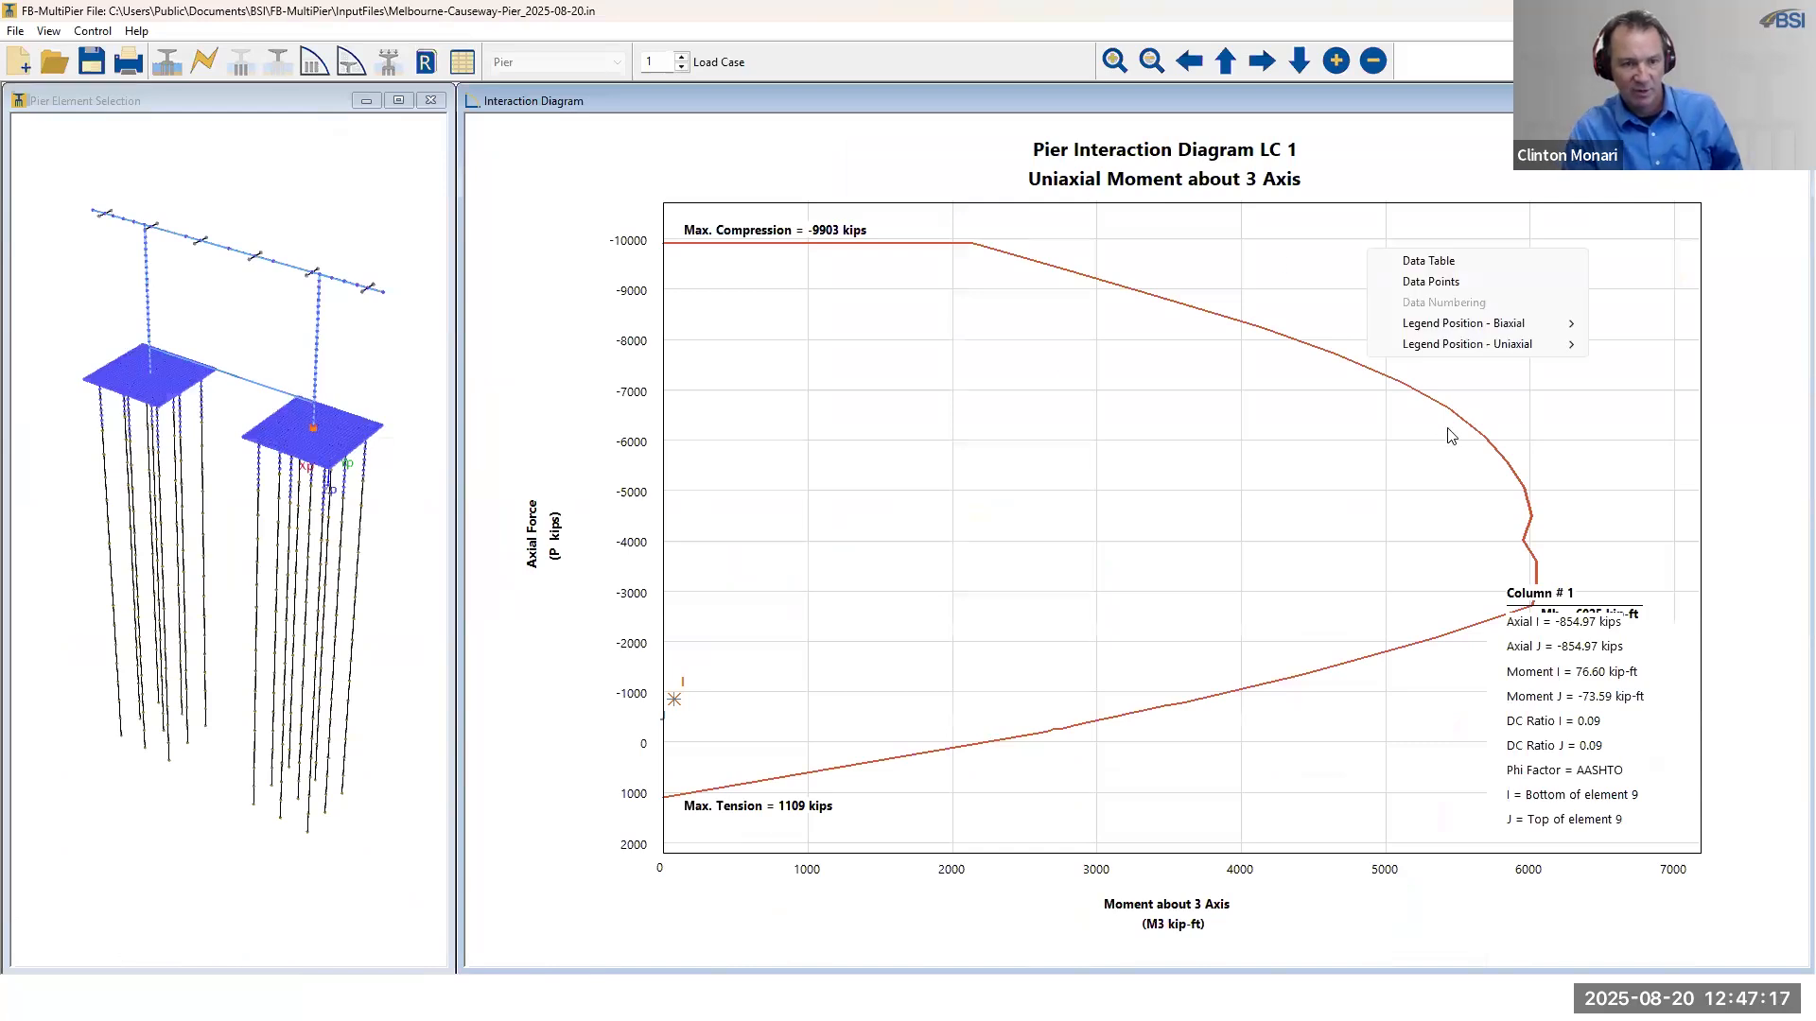
pyautogui.moveTo(1524, 350)
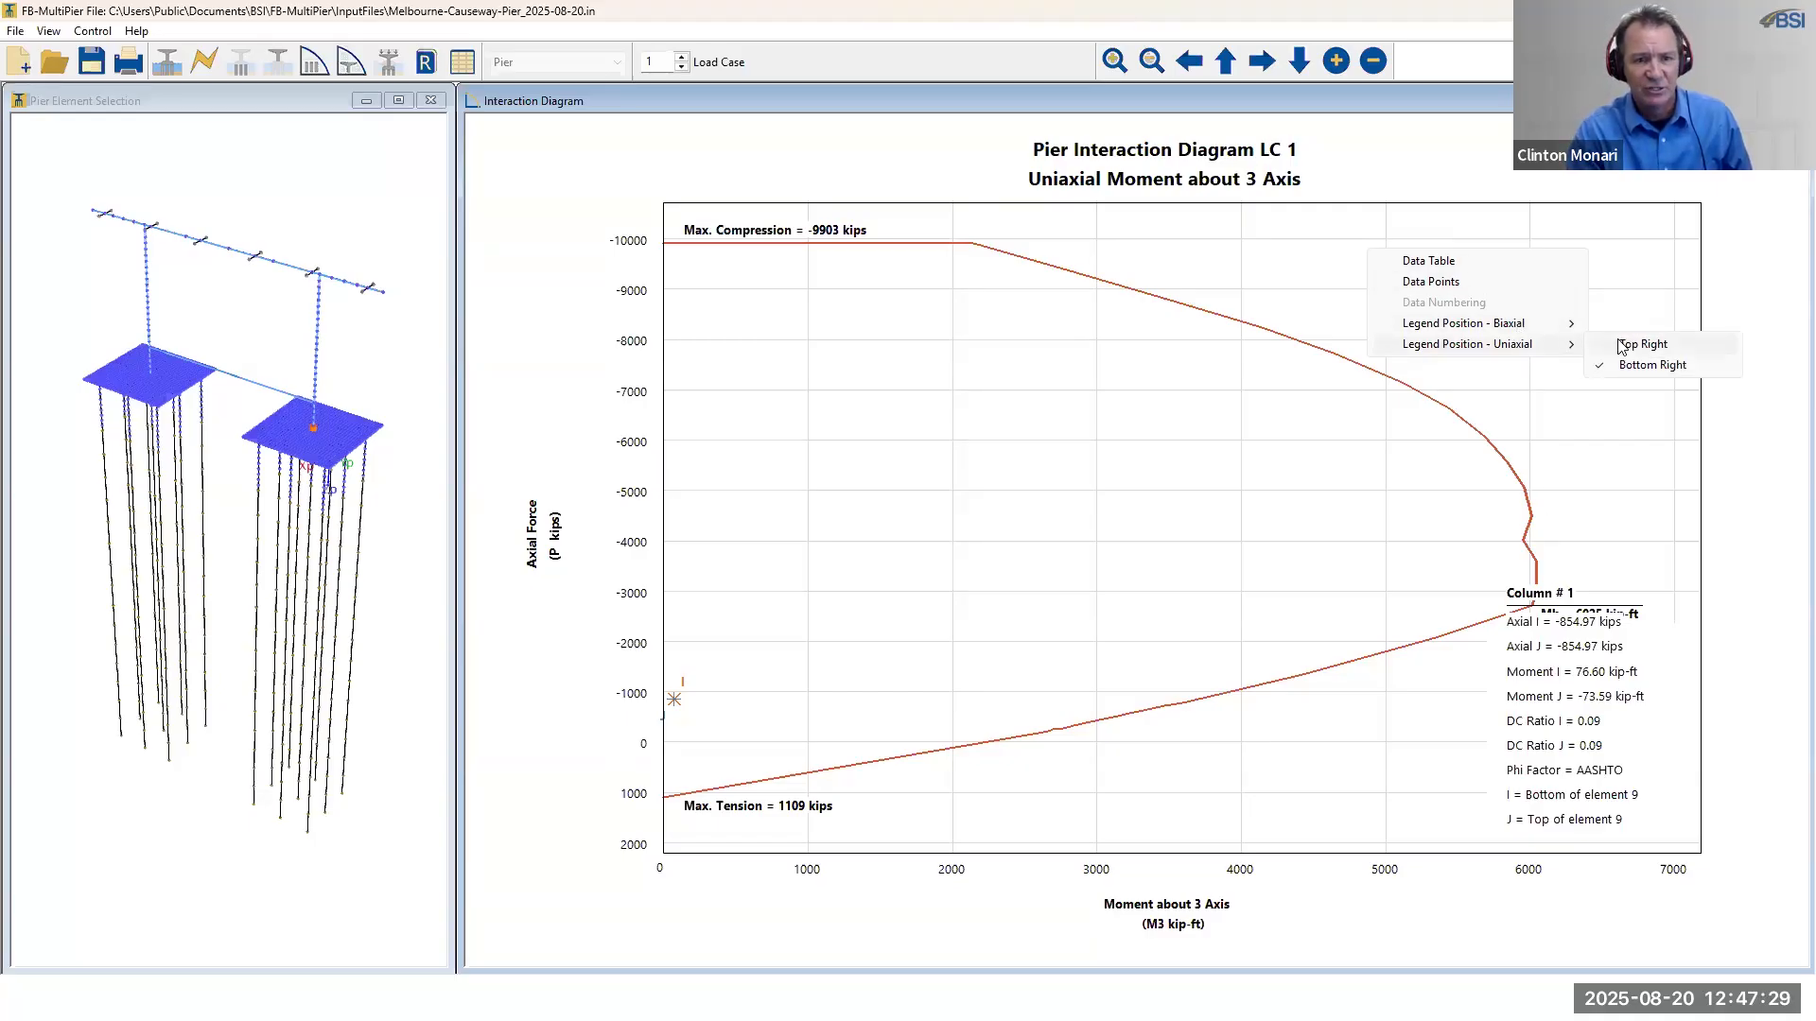
pyautogui.click(1622, 345)
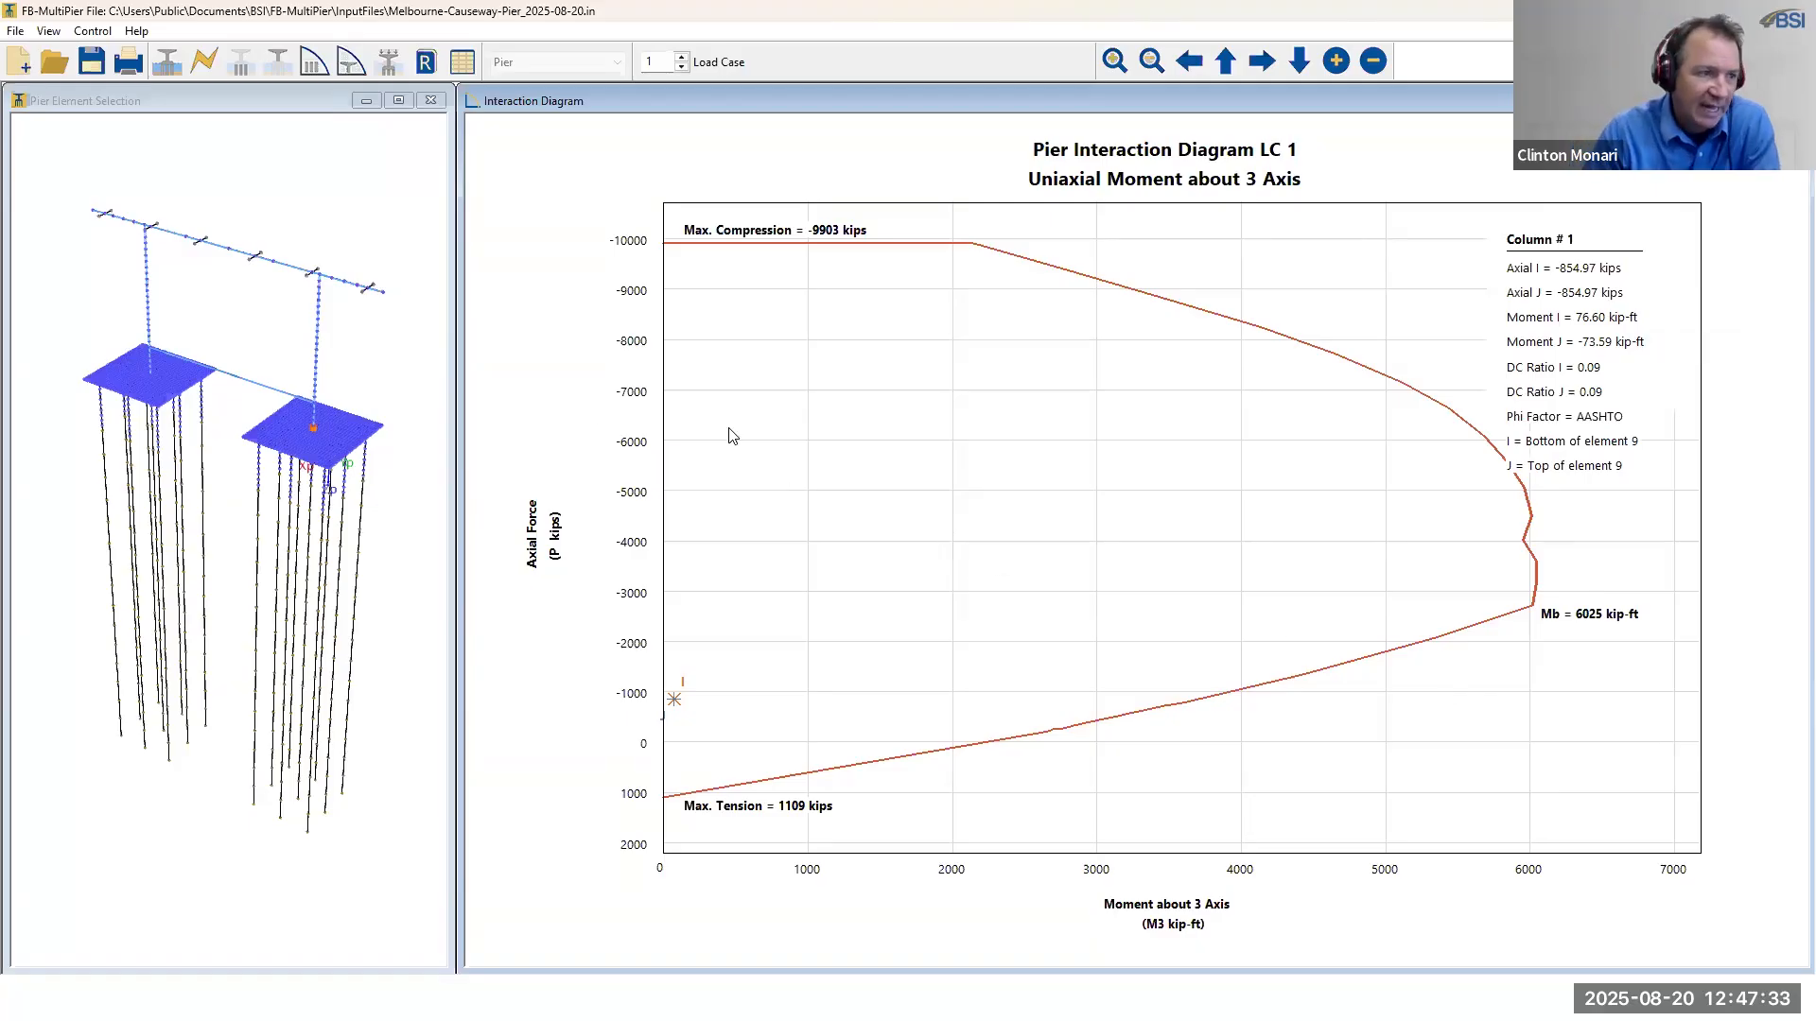
# - Enable element selection in the 3D pier view and select the column element just below the pier cap to plot its interaction diagram
pyautogui.moveTo(398, 417); pyautogui.dragTo(383, 374)
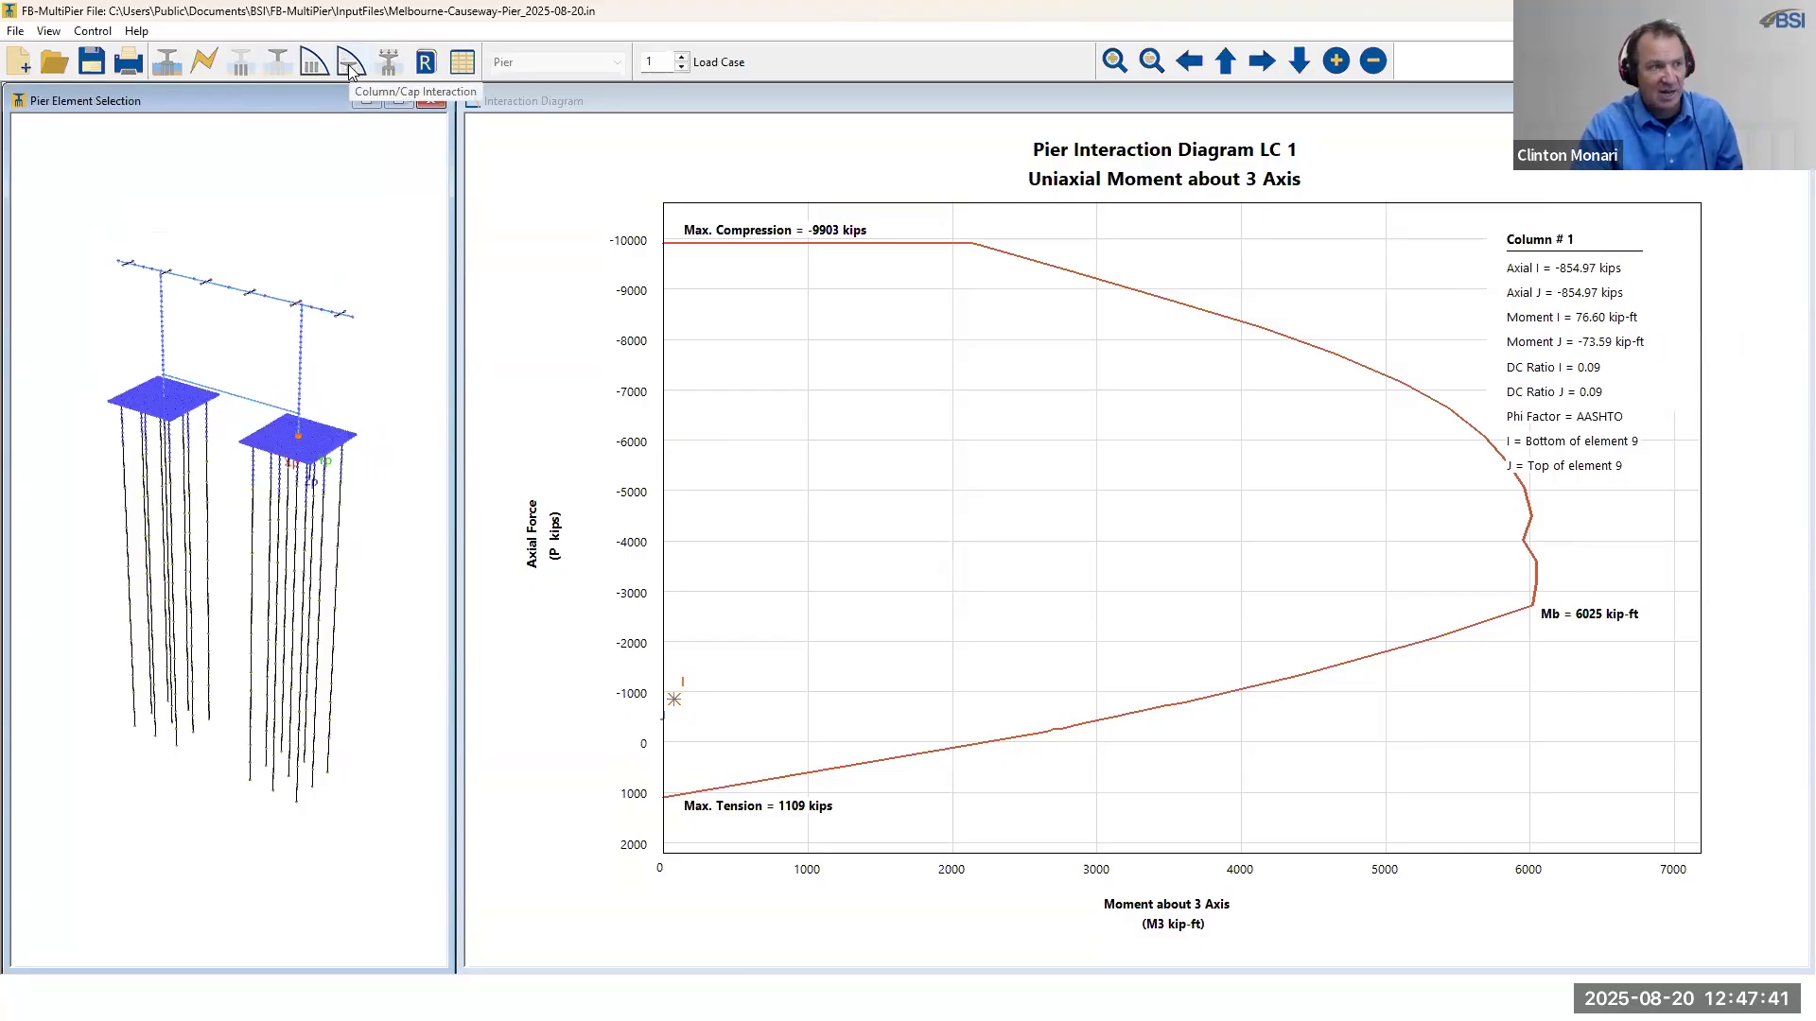
pyautogui.scroll(3, 365, 406)
pyautogui.scroll(5, 353, 407)
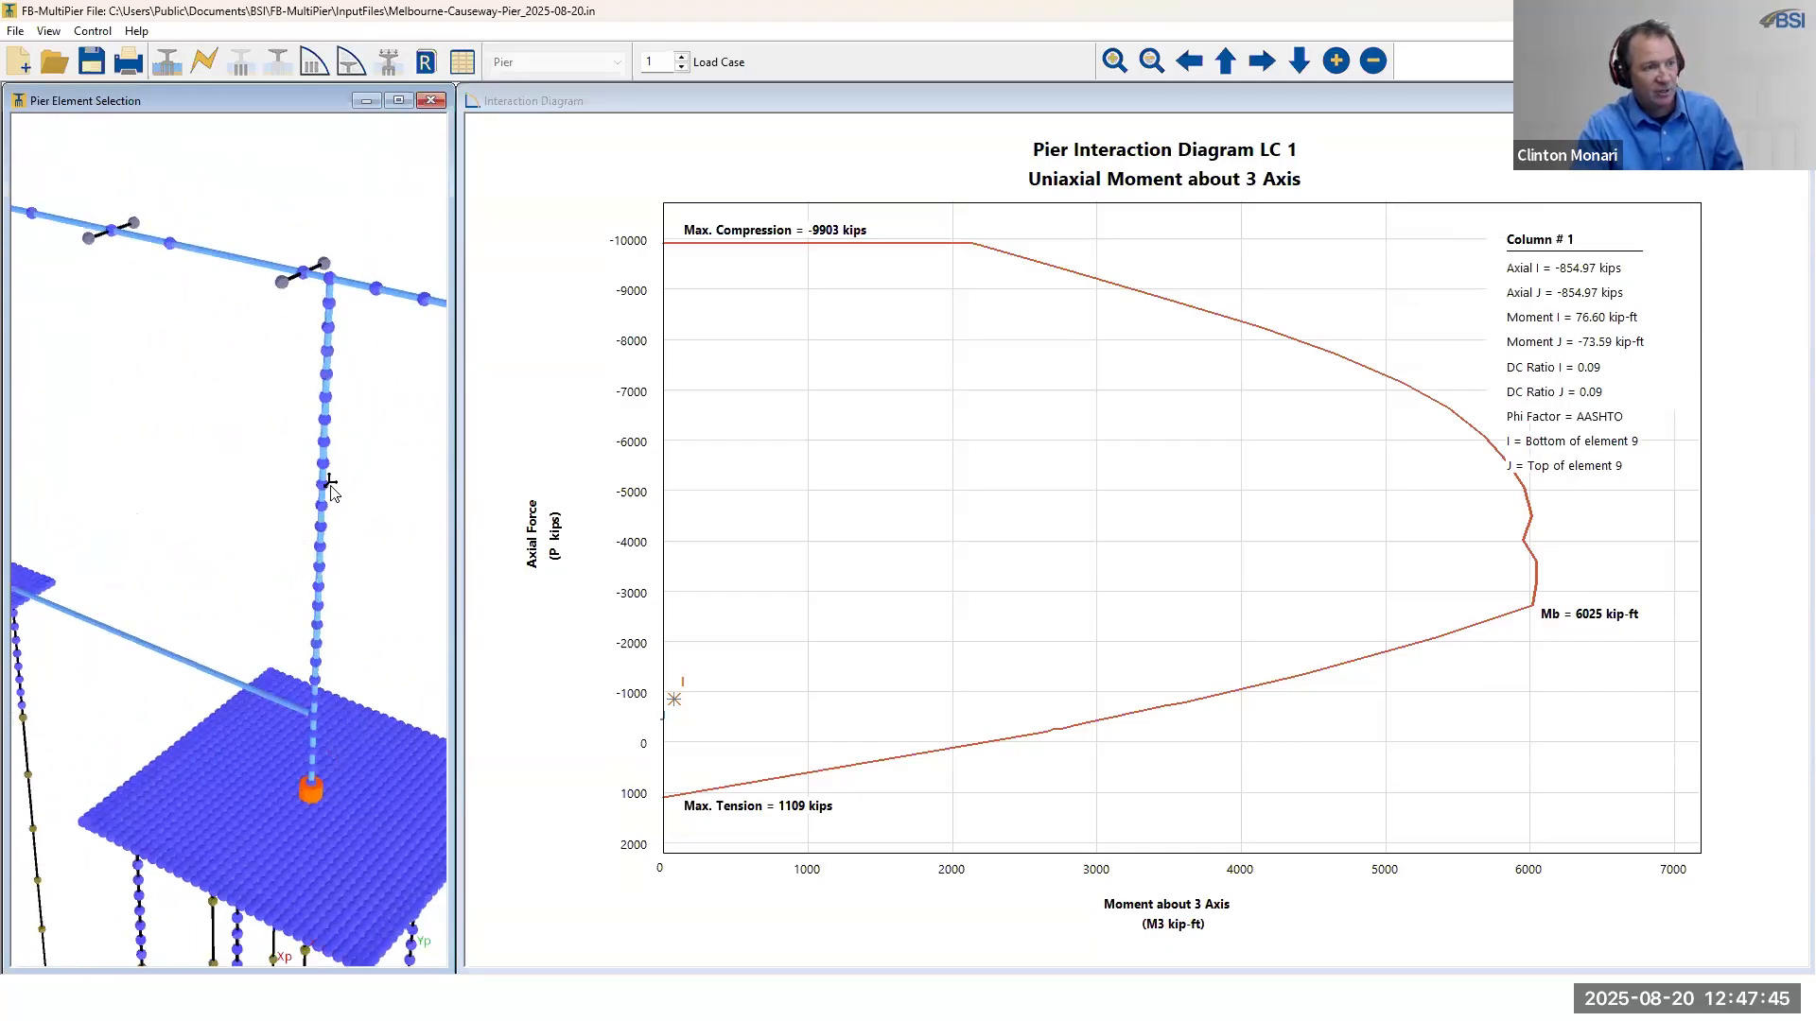
pyautogui.moveTo(330, 485); pyautogui.dragTo(332, 494, button='middle')
pyautogui.scroll(5, 336, 483)
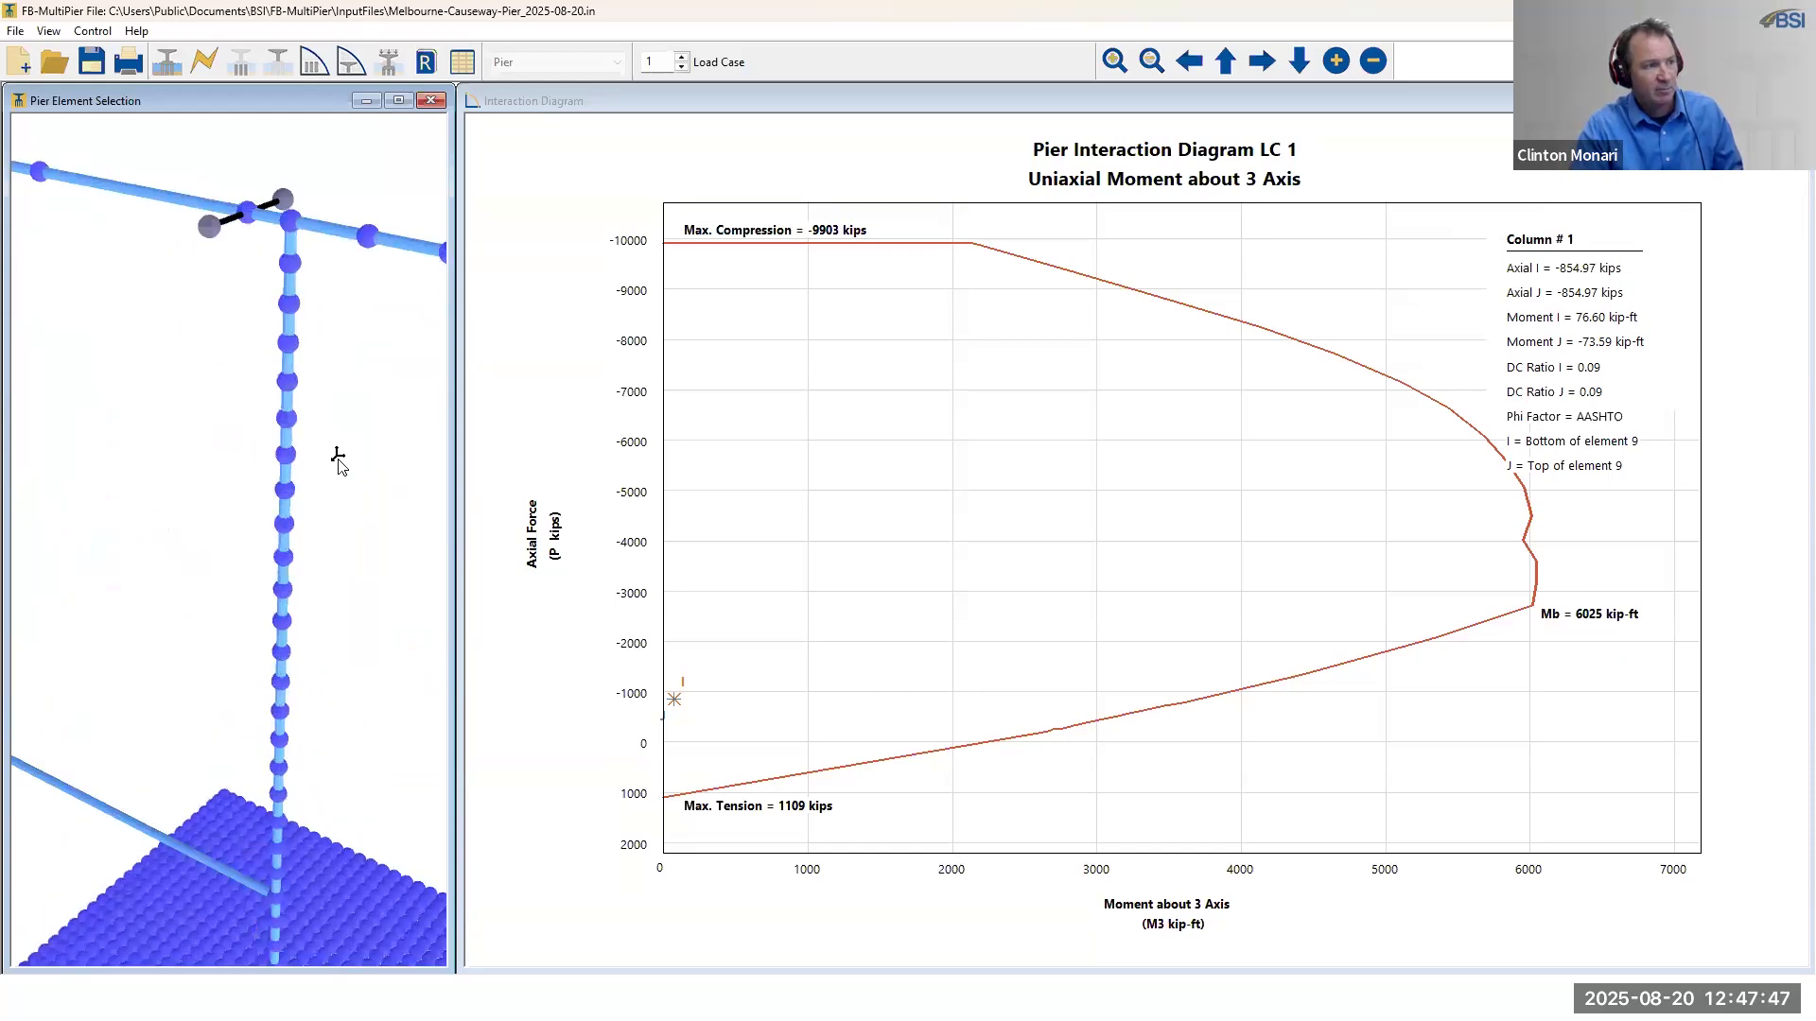
pyautogui.rightClick(339, 352)
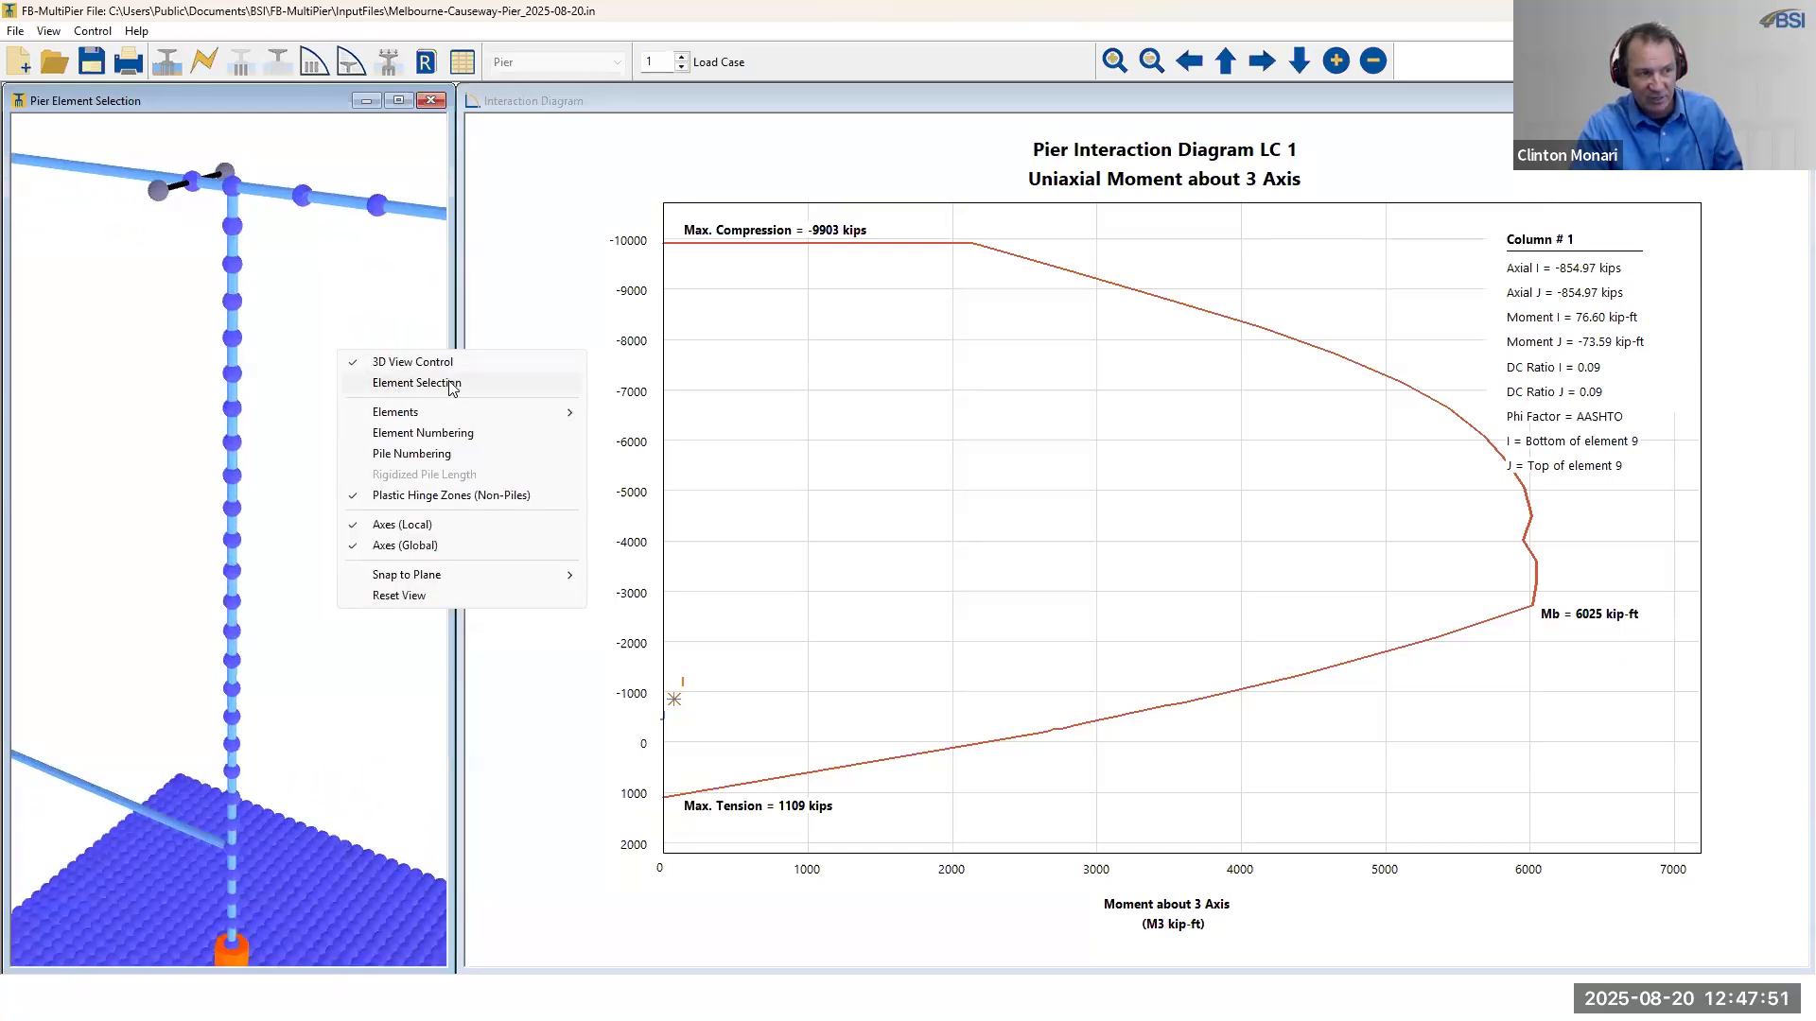
pyautogui.click(418, 383)
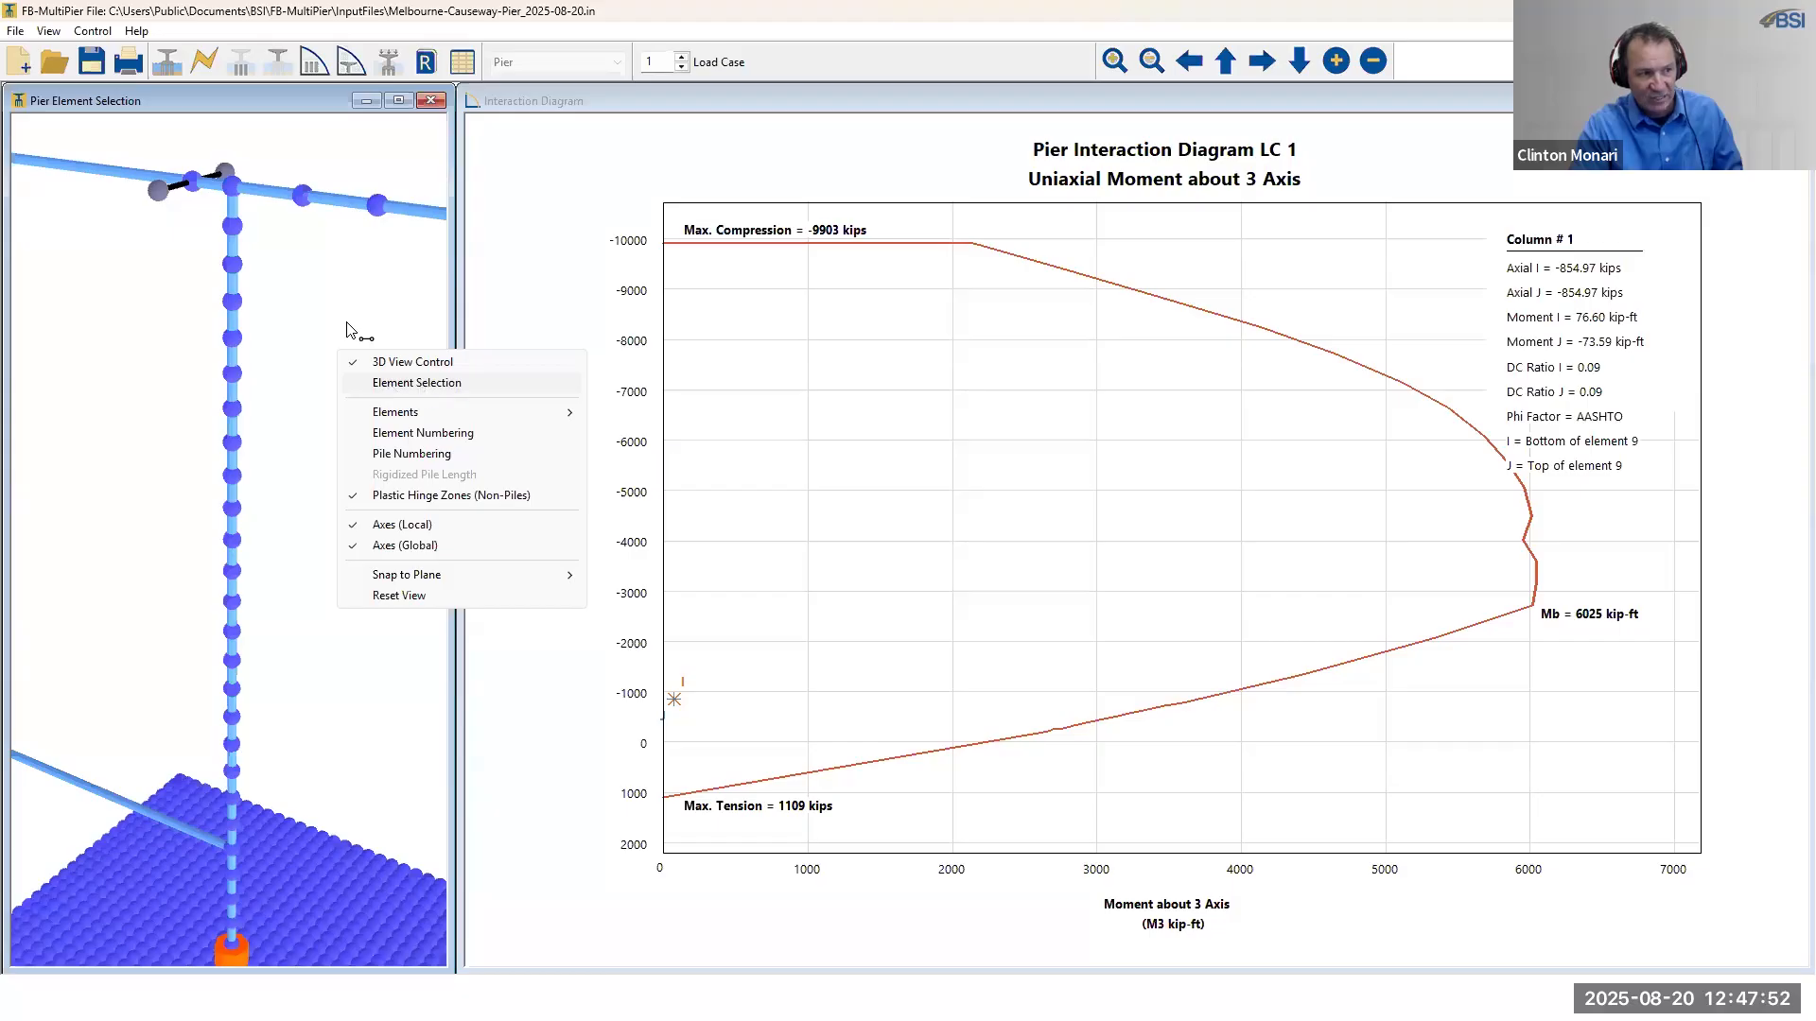
pyautogui.click(232, 250)
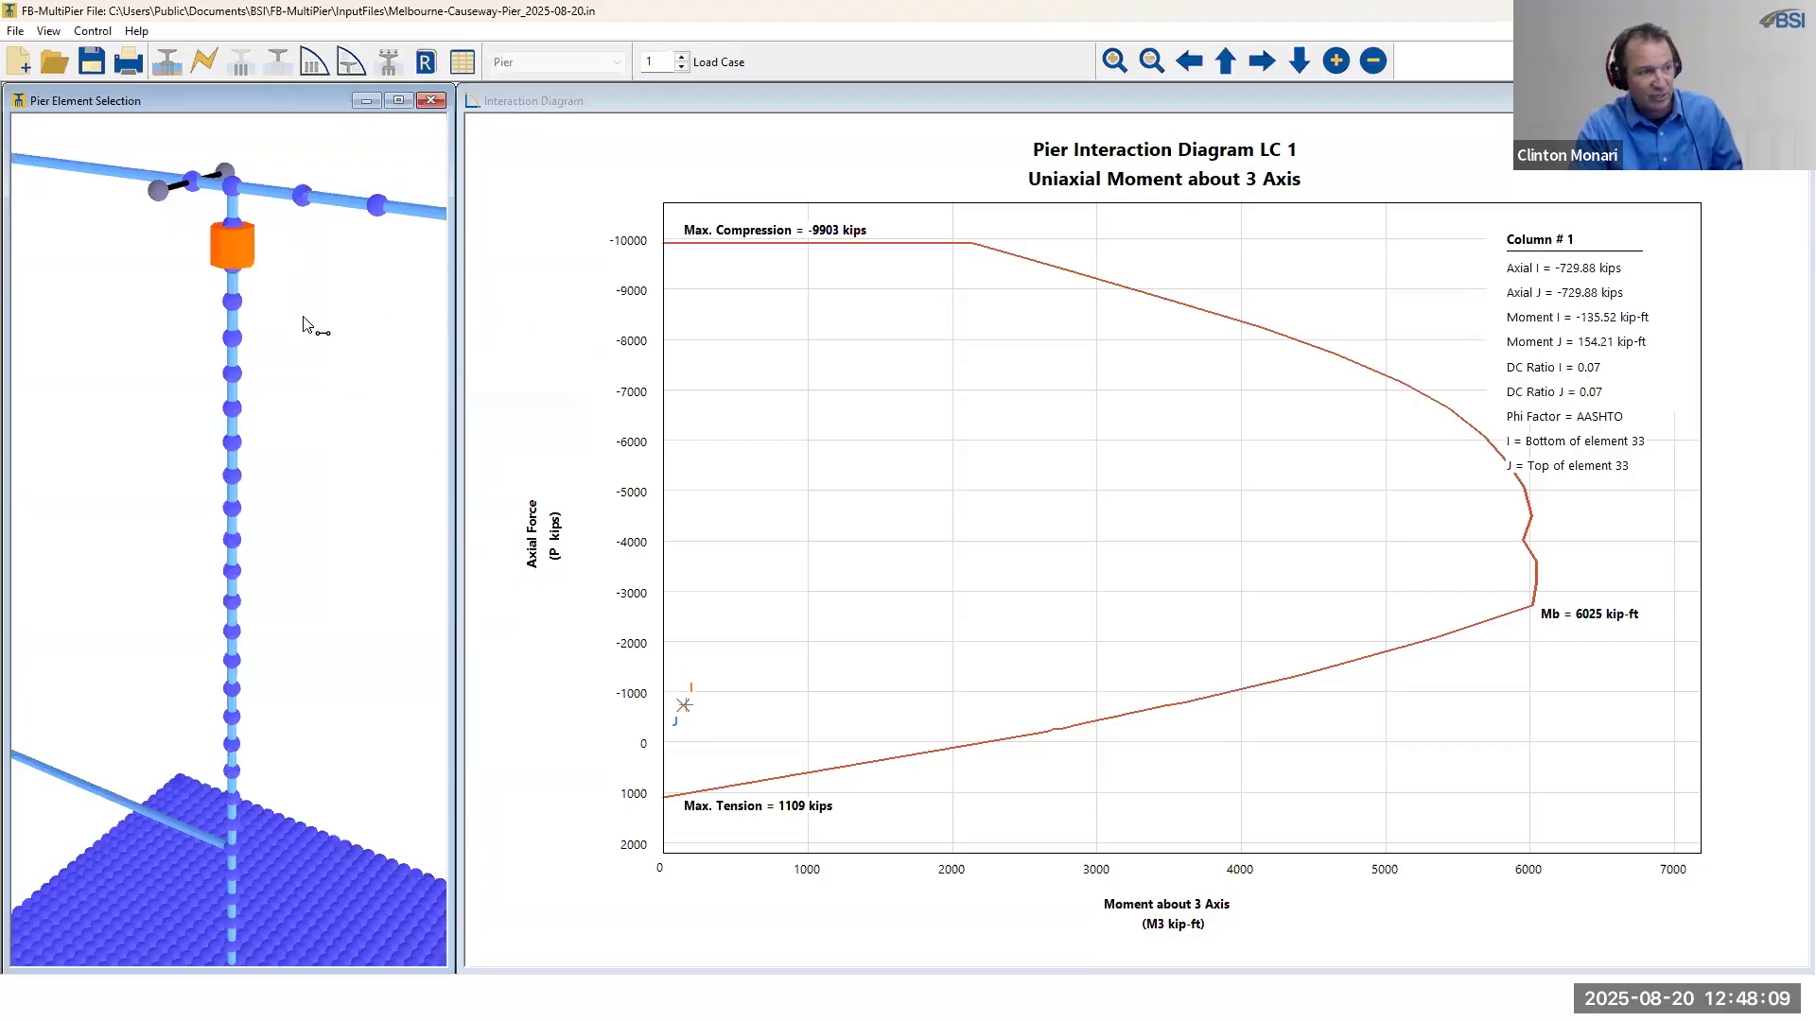
# - Compare the axial force, moment and D/C ratio results of three more elements down the same column
pyautogui.click(232, 329)
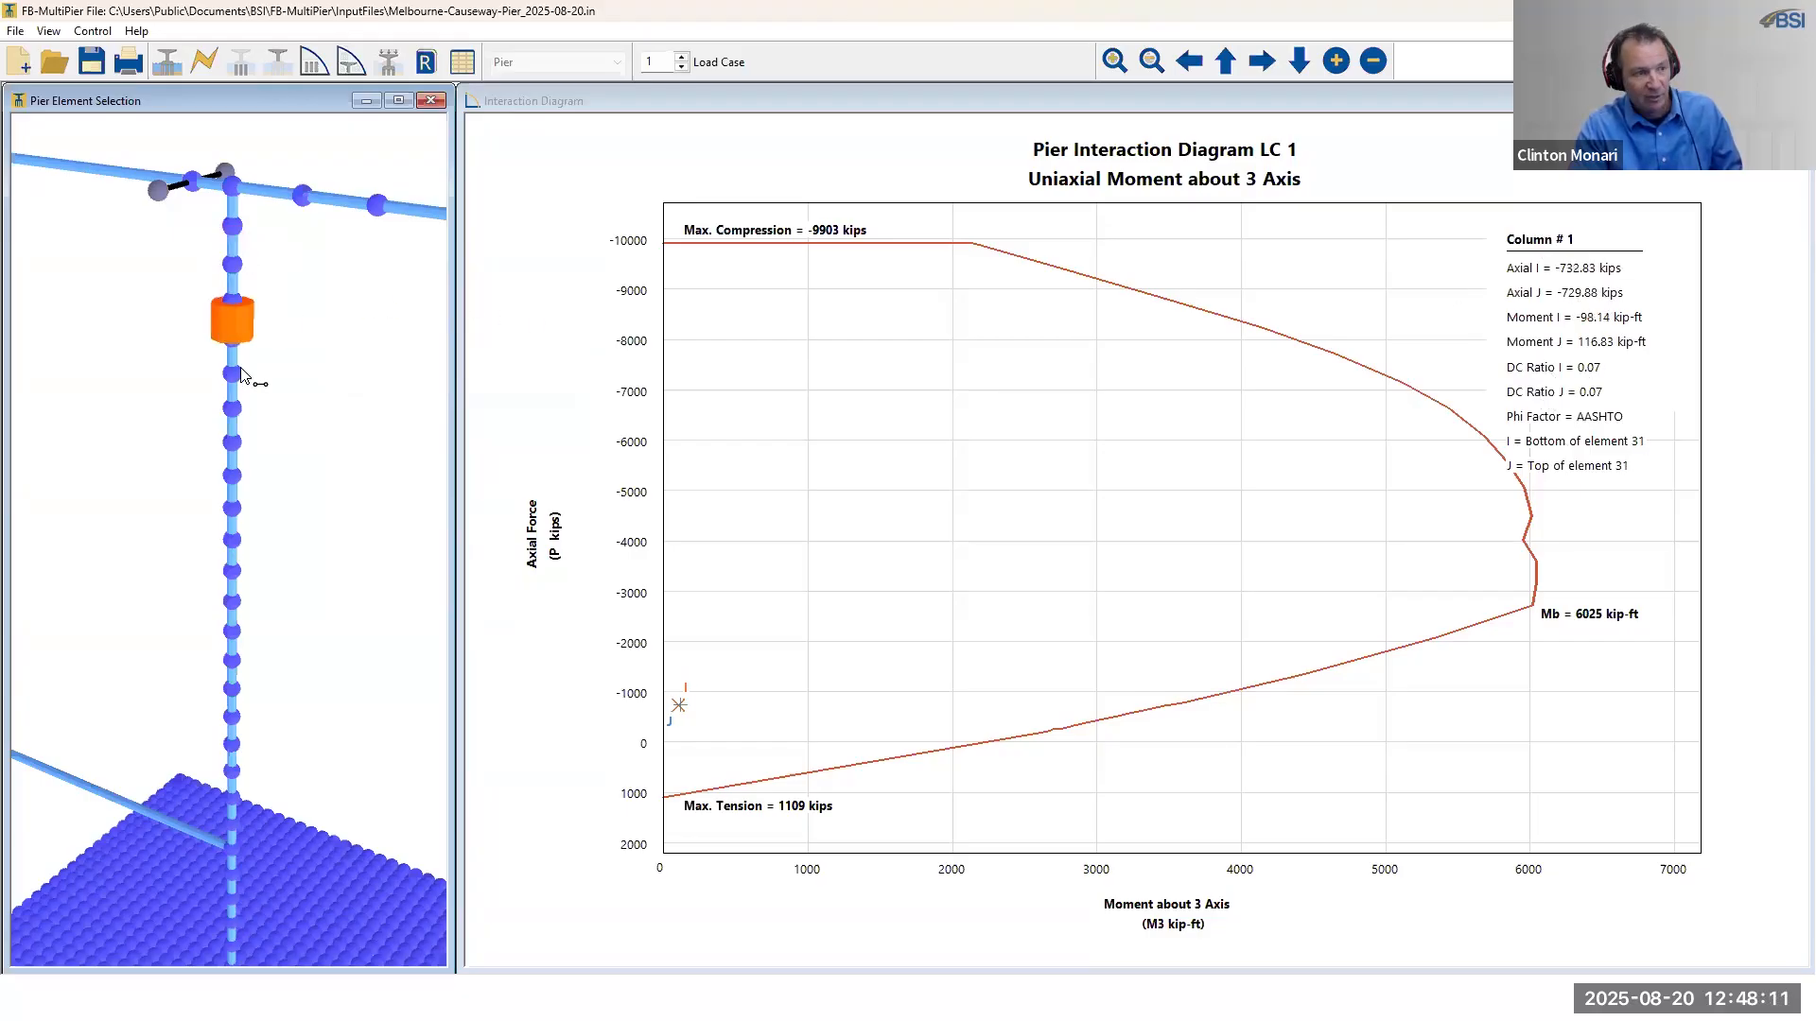
pyautogui.click(233, 395)
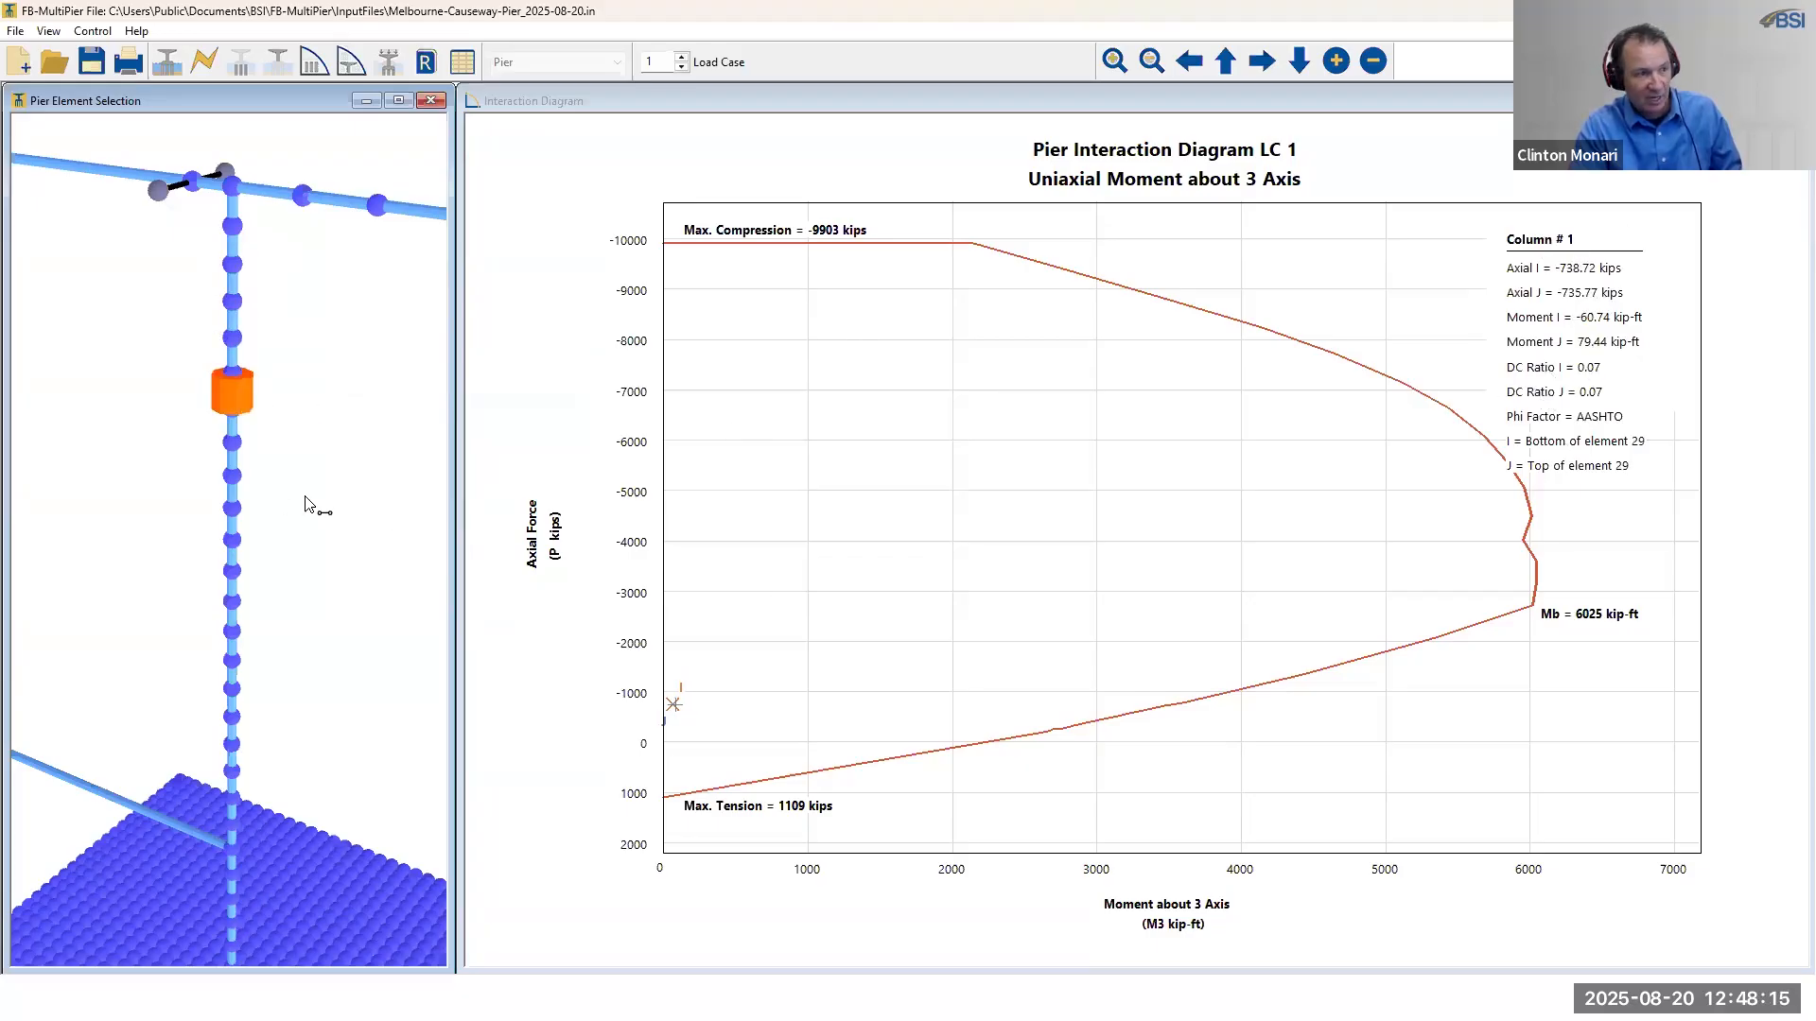
pyautogui.click(236, 535)
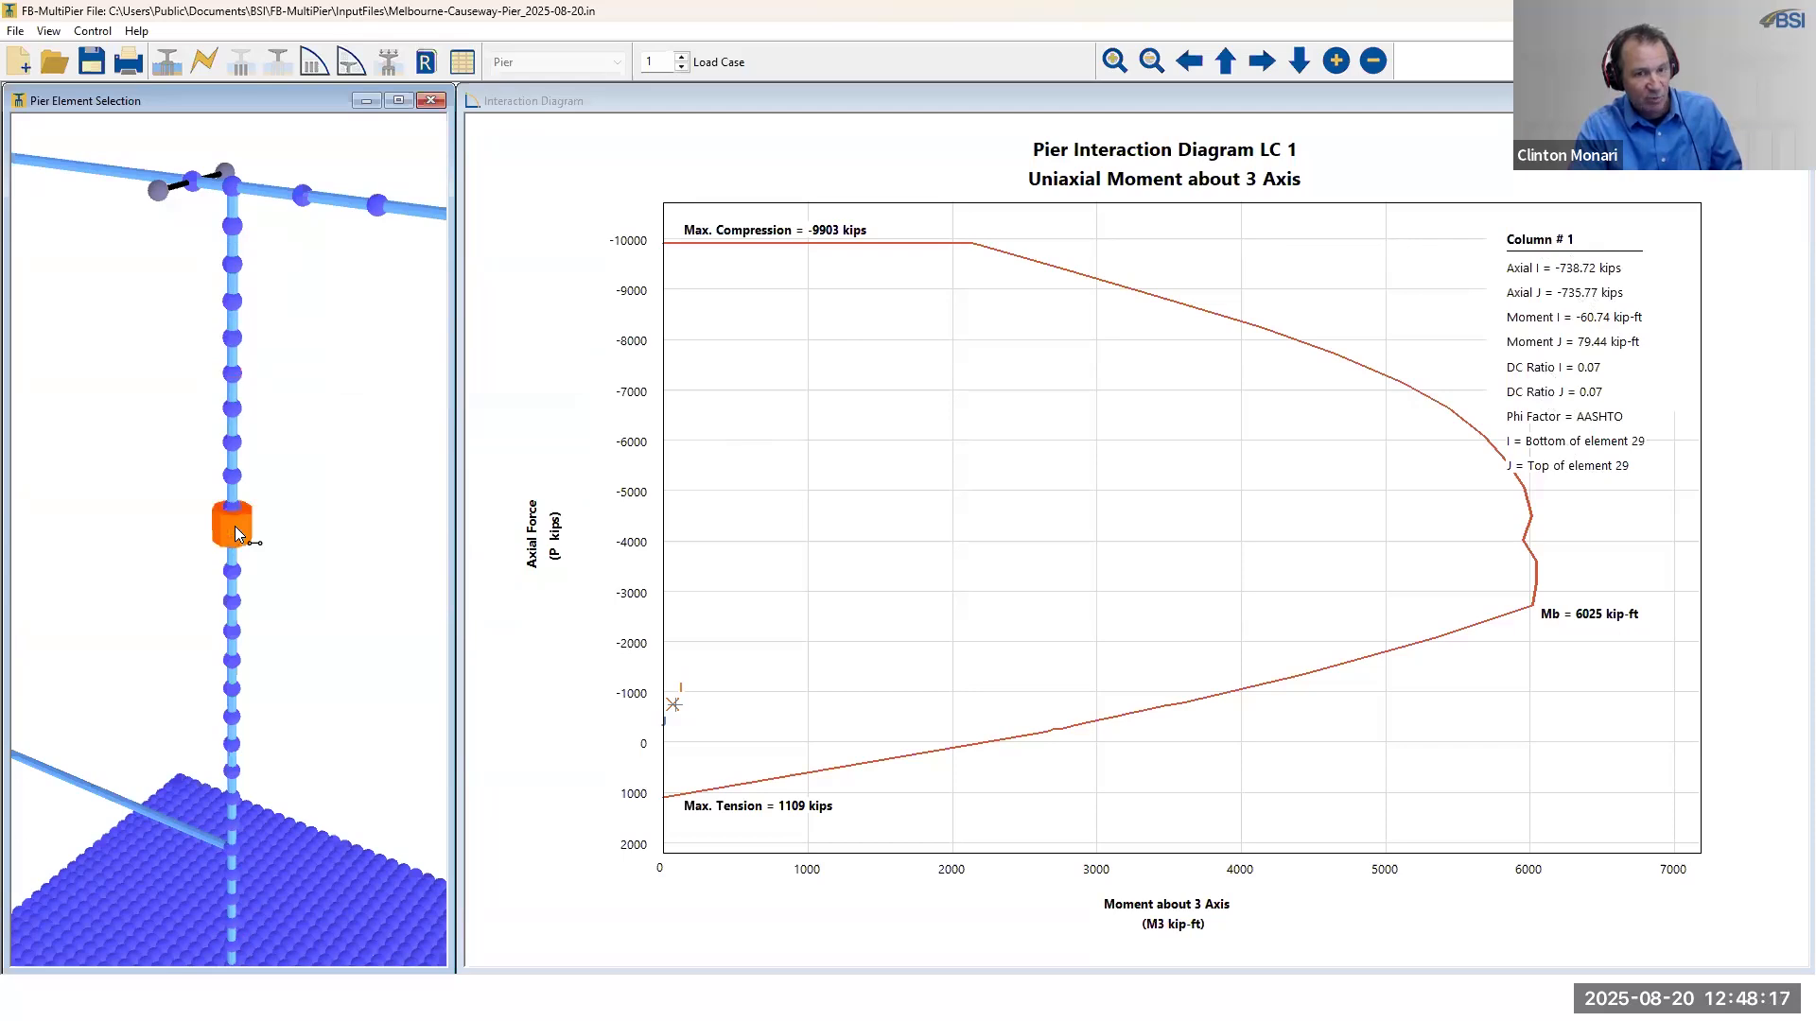
# - Plot the interaction diagram of the extra member between the columns, then restore 3D view control and view the pier from the side
pyautogui.click(77, 782)
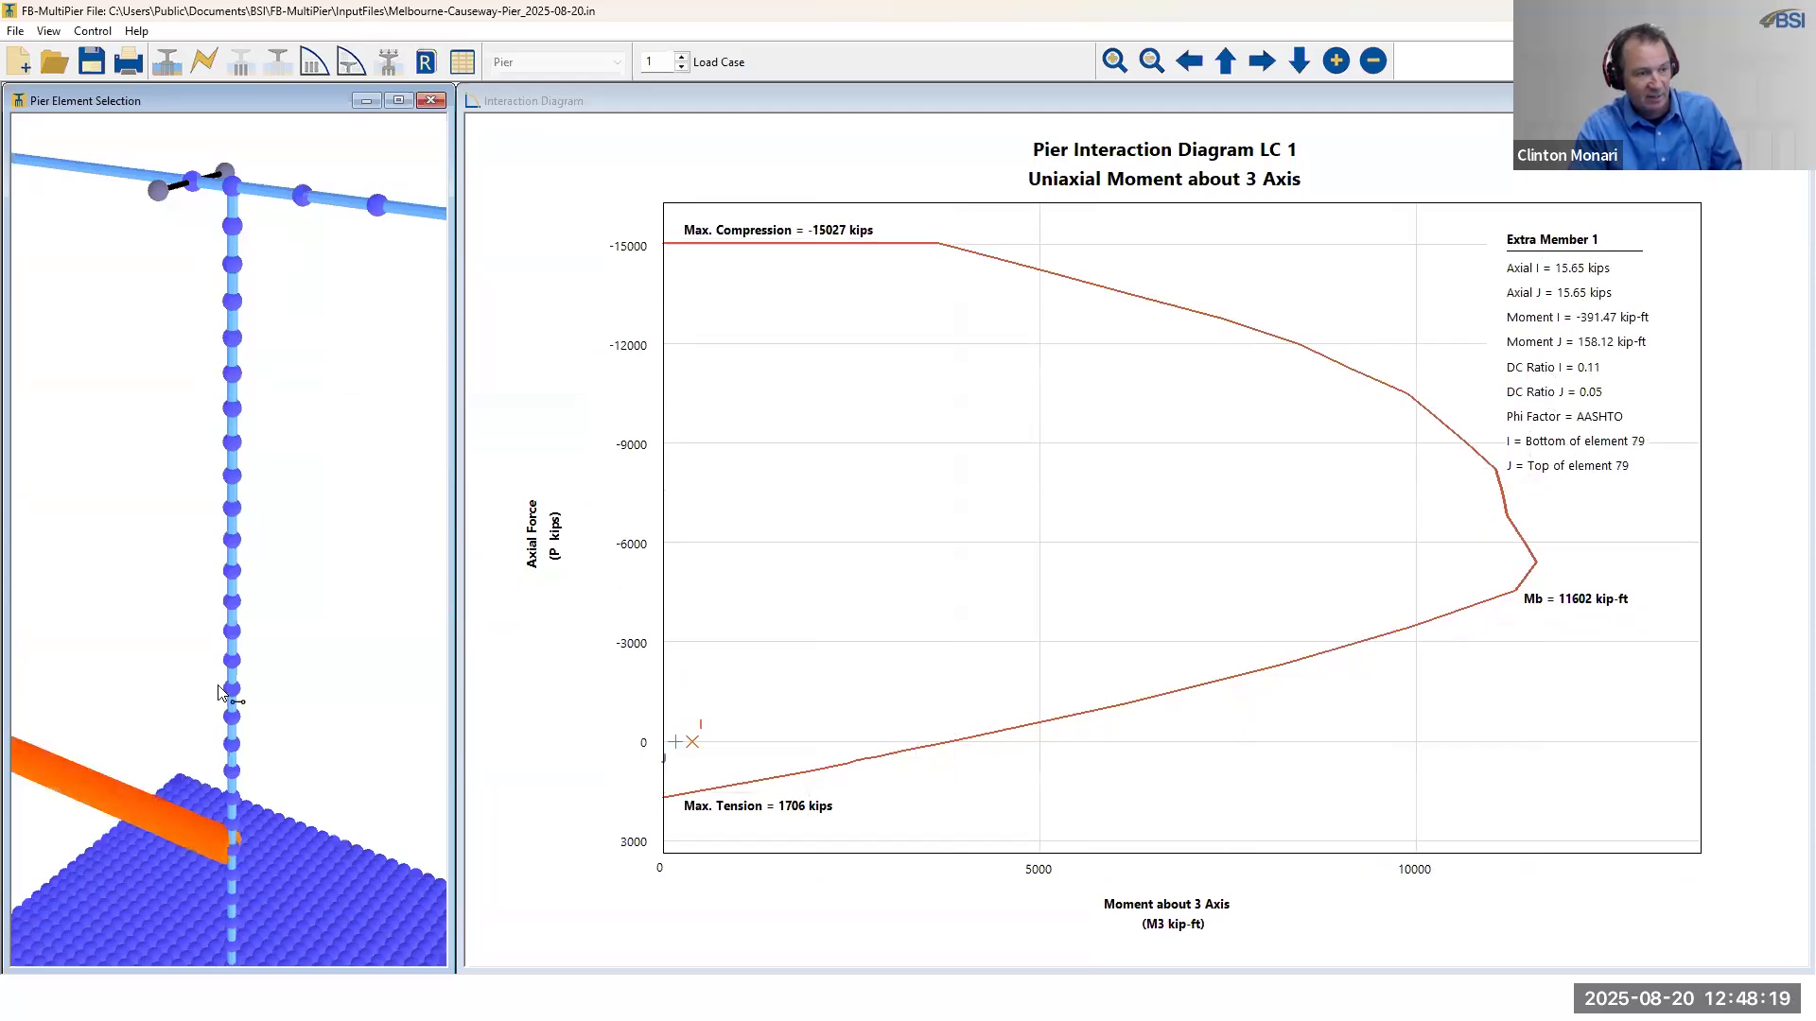
pyautogui.rightClick(180, 364)
pyautogui.click(224, 383)
pyautogui.scroll(-4, 218, 493)
pyautogui.moveTo(219, 495); pyautogui.dragTo(287, 405, button='middle')
pyautogui.moveTo(287, 406); pyautogui.dragTo(405, 395)
pyautogui.moveTo(387, 436); pyautogui.dragTo(230, 542, button='middle')
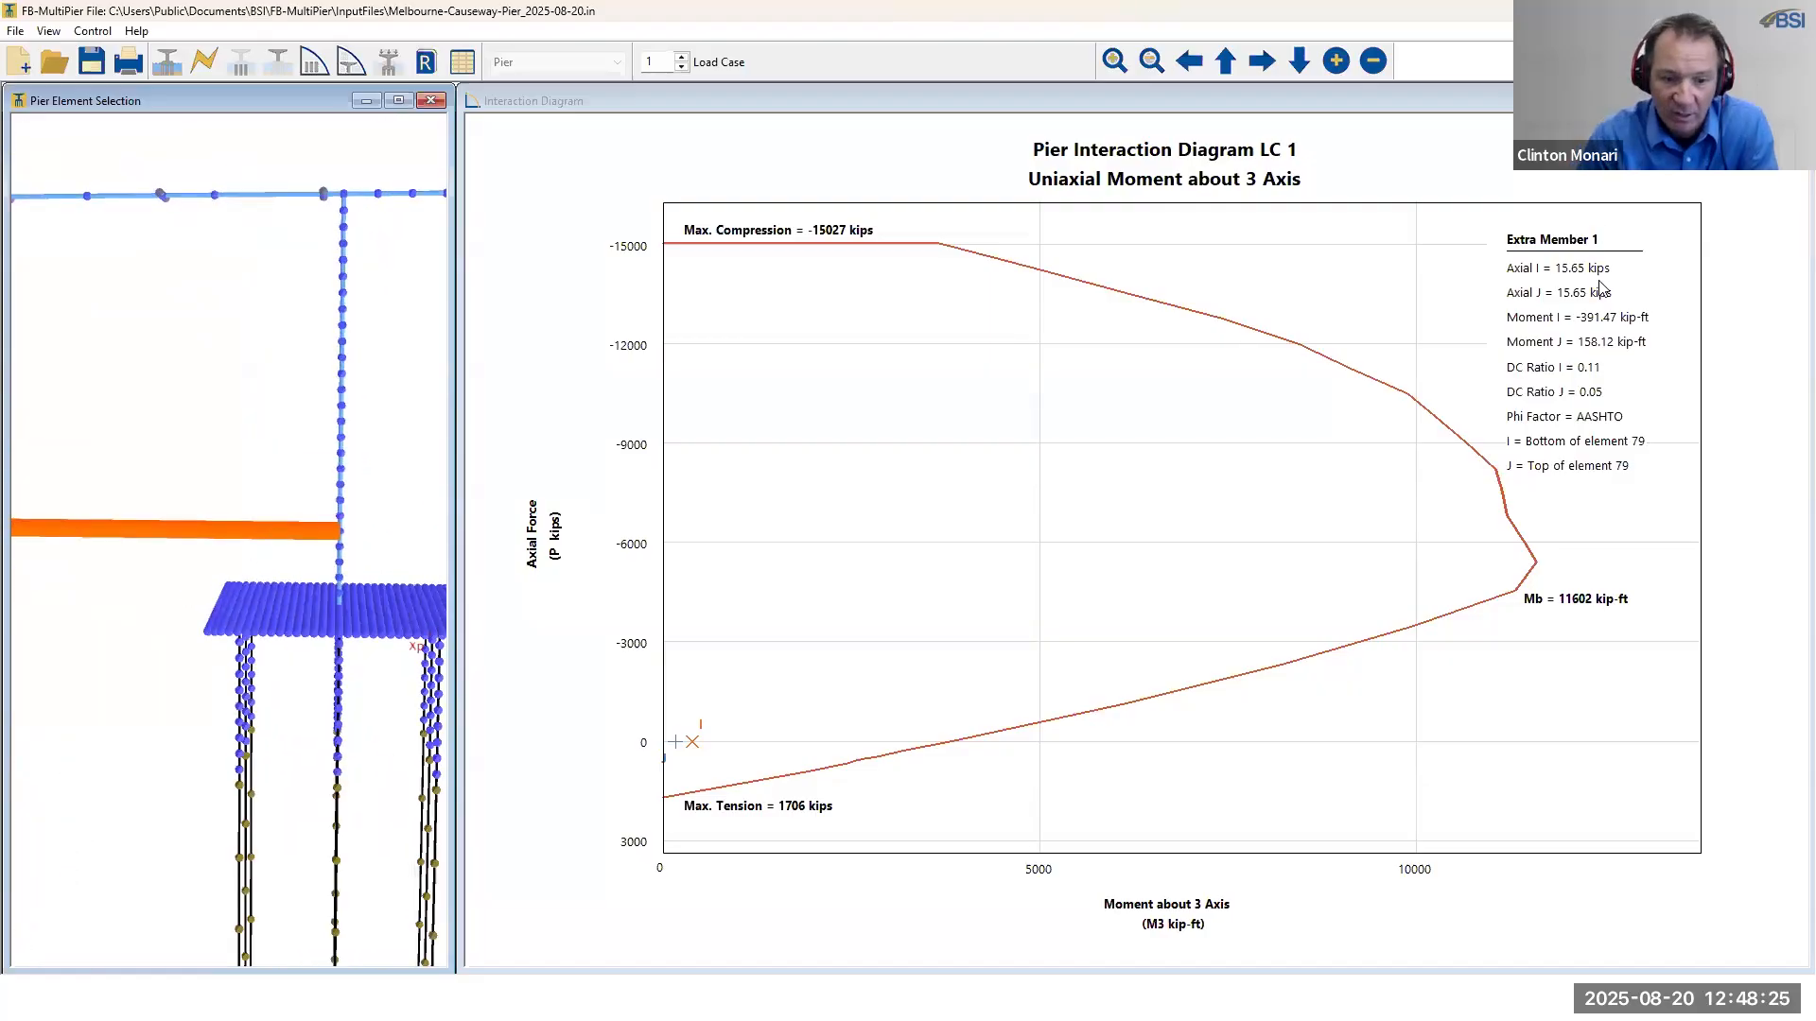
# - Try to open the Report Generator from the results and return to the model input pages
pyautogui.click(425, 65)
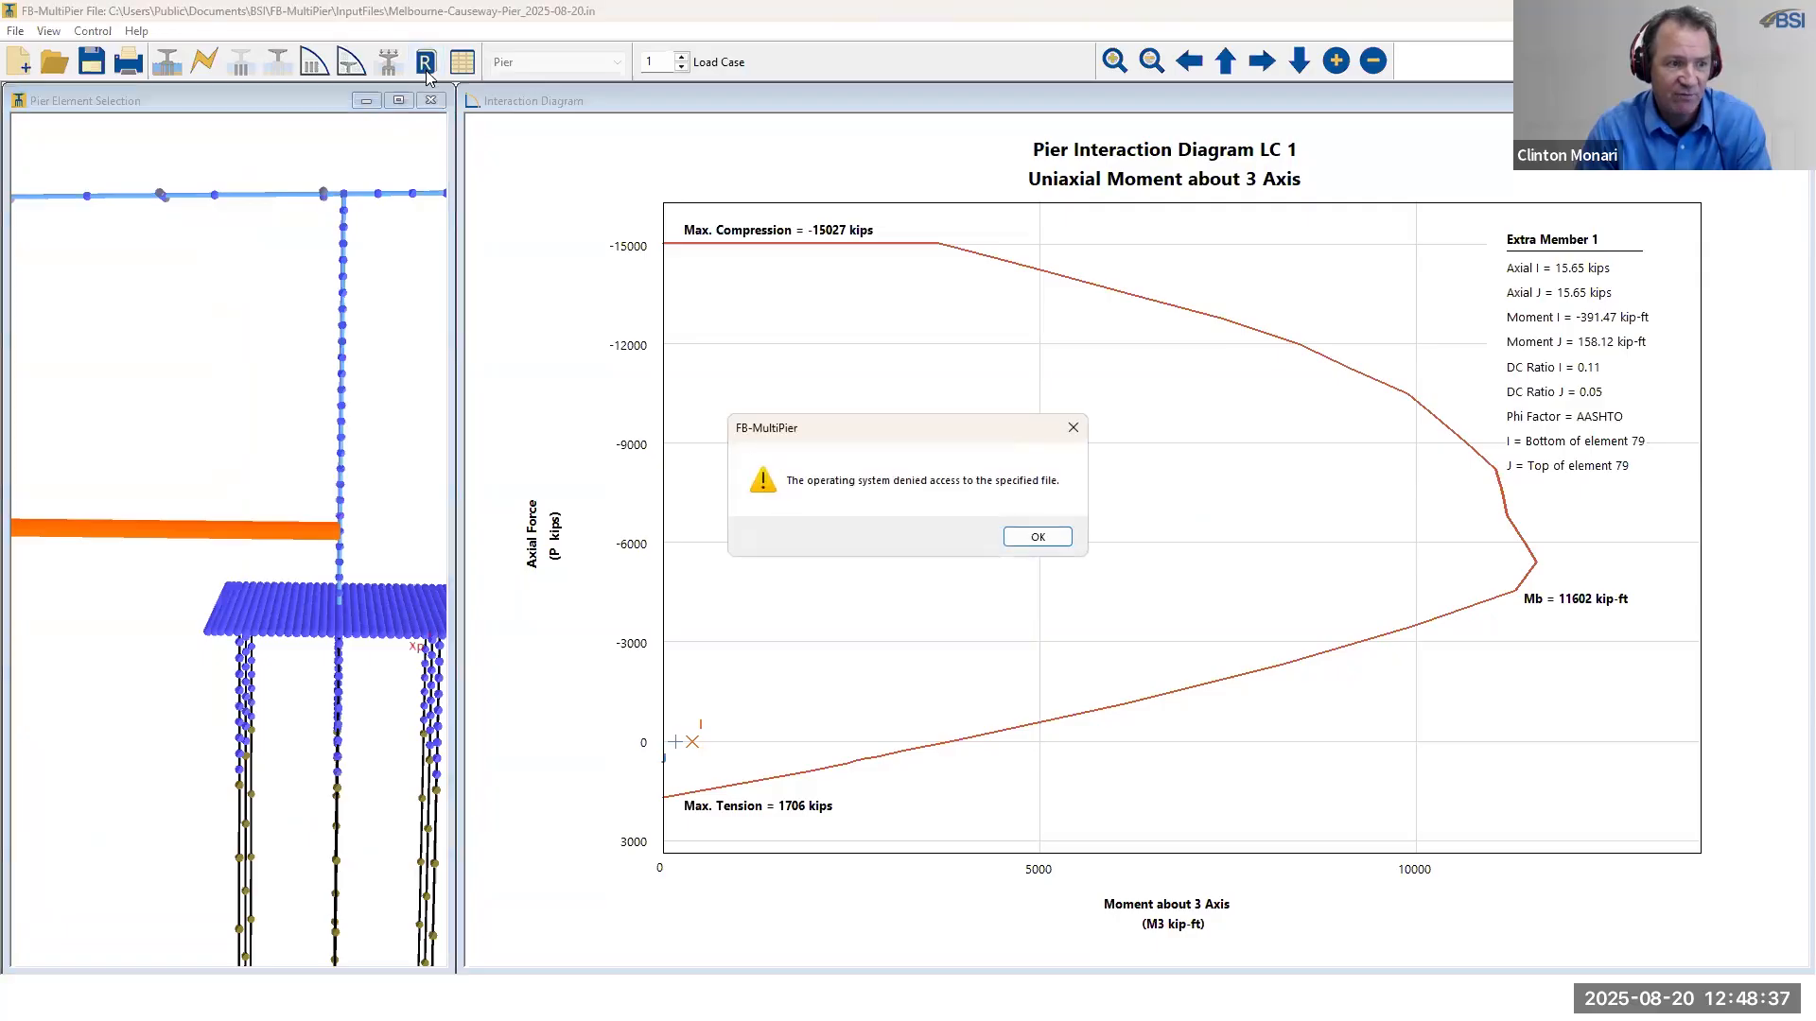
pyautogui.click(1057, 538)
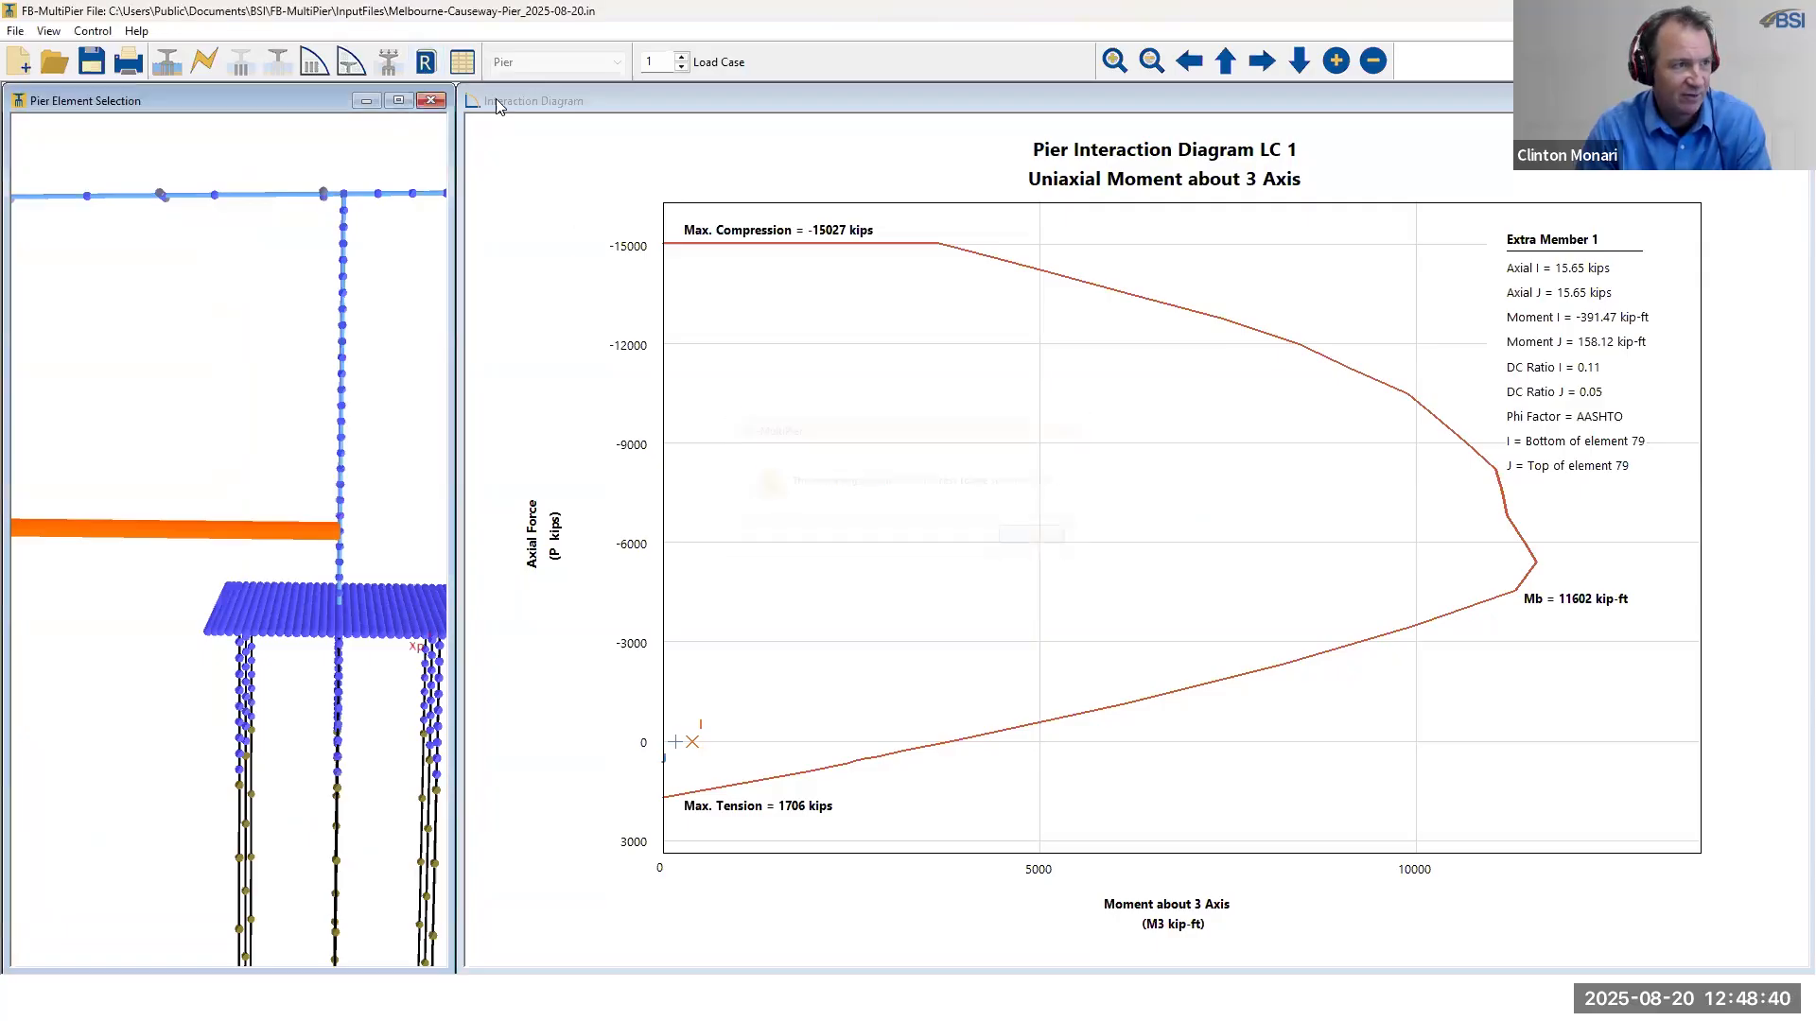
pyautogui.click(425, 65)
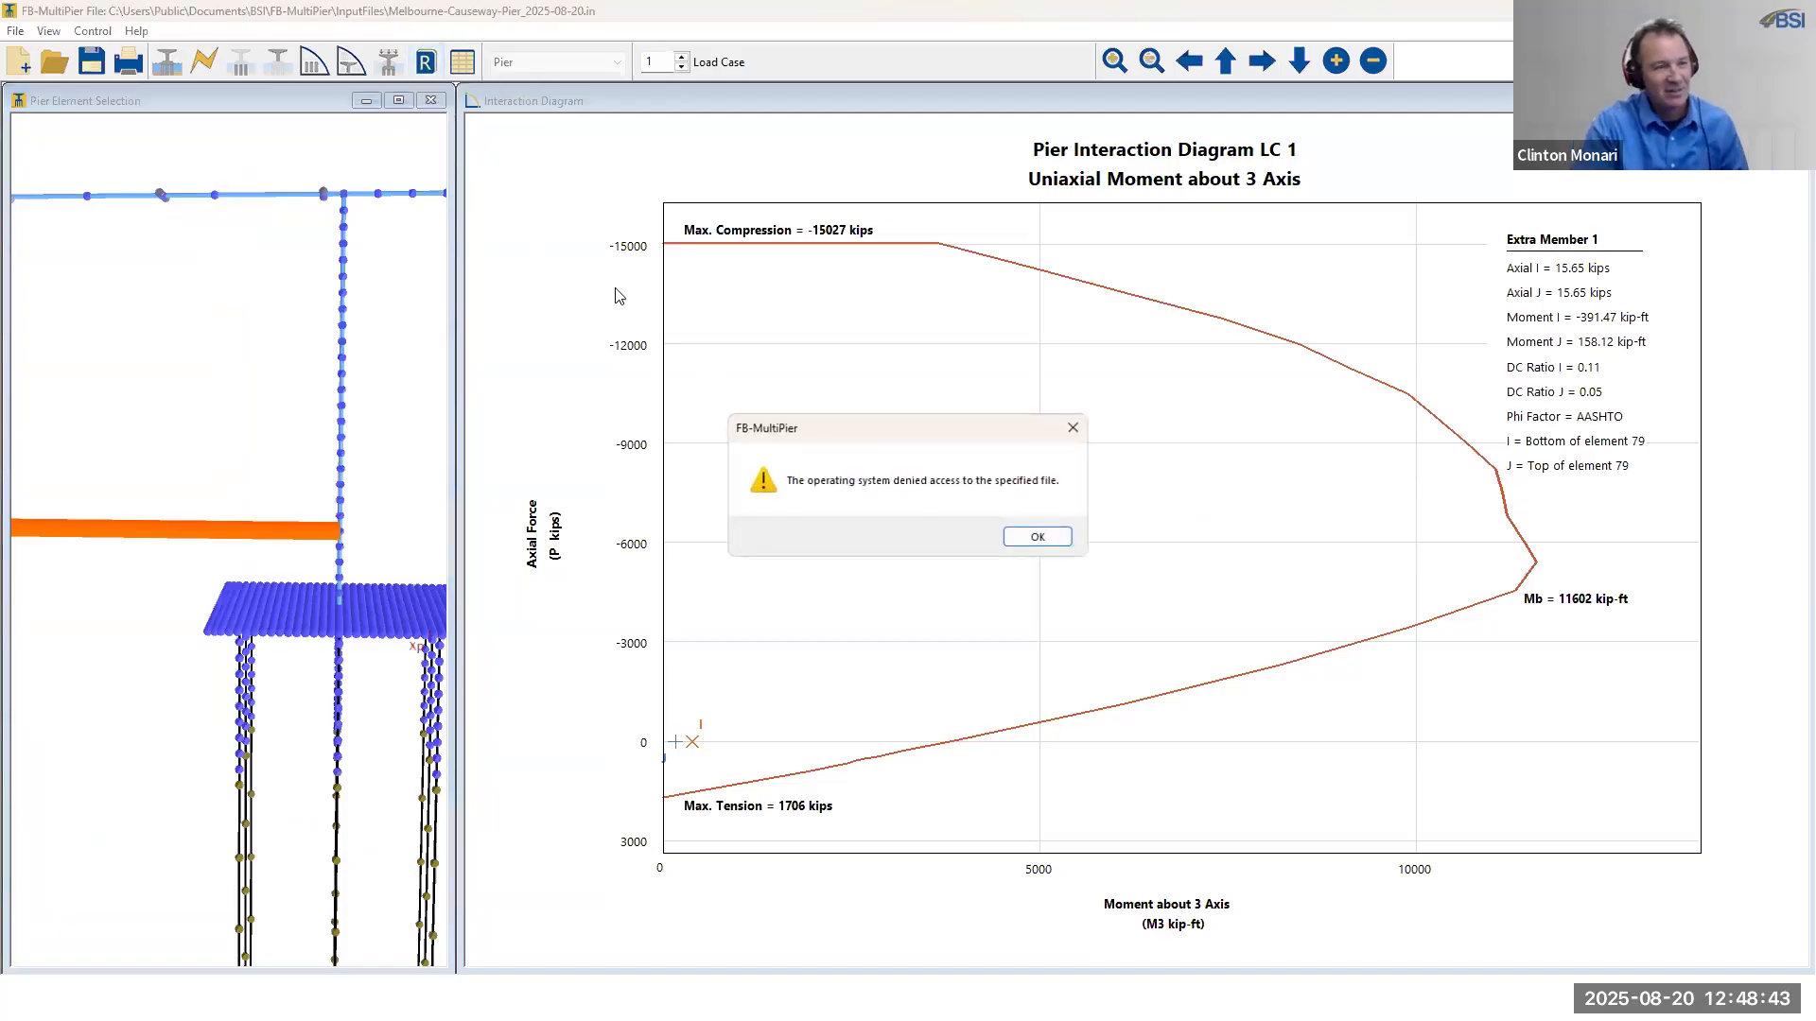
pyautogui.press('Return')
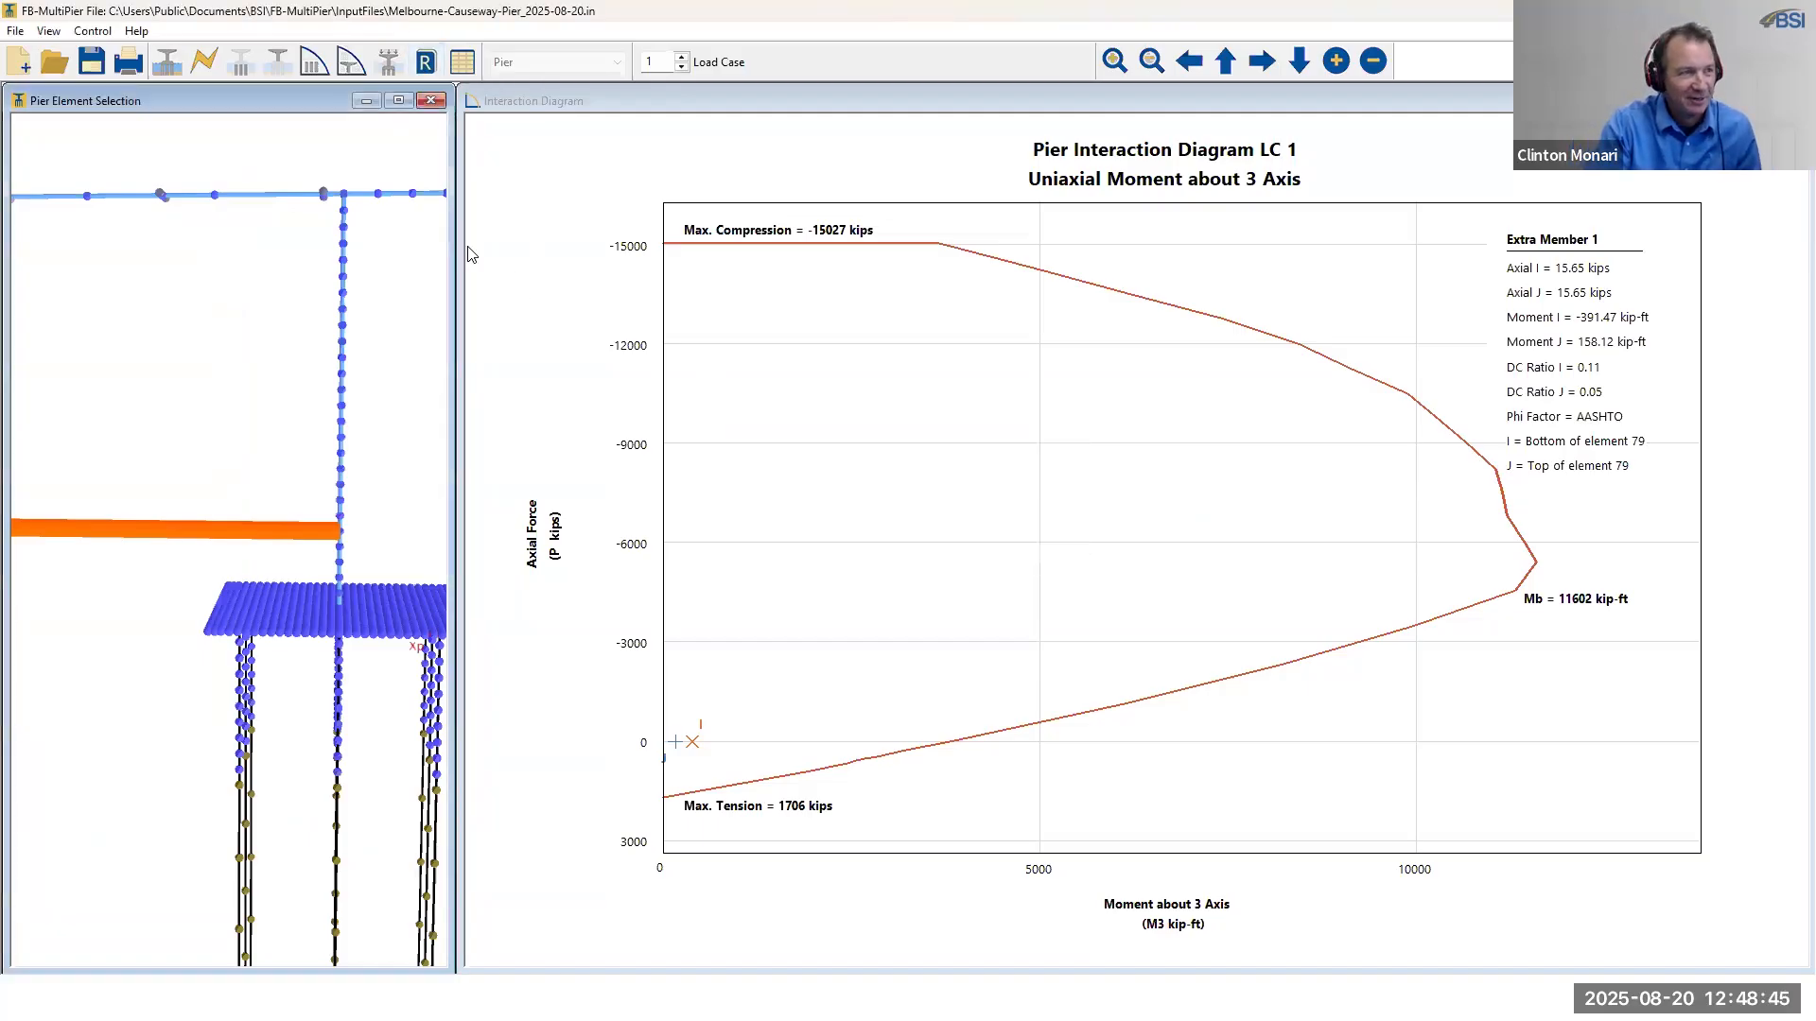
pyautogui.click(167, 61)
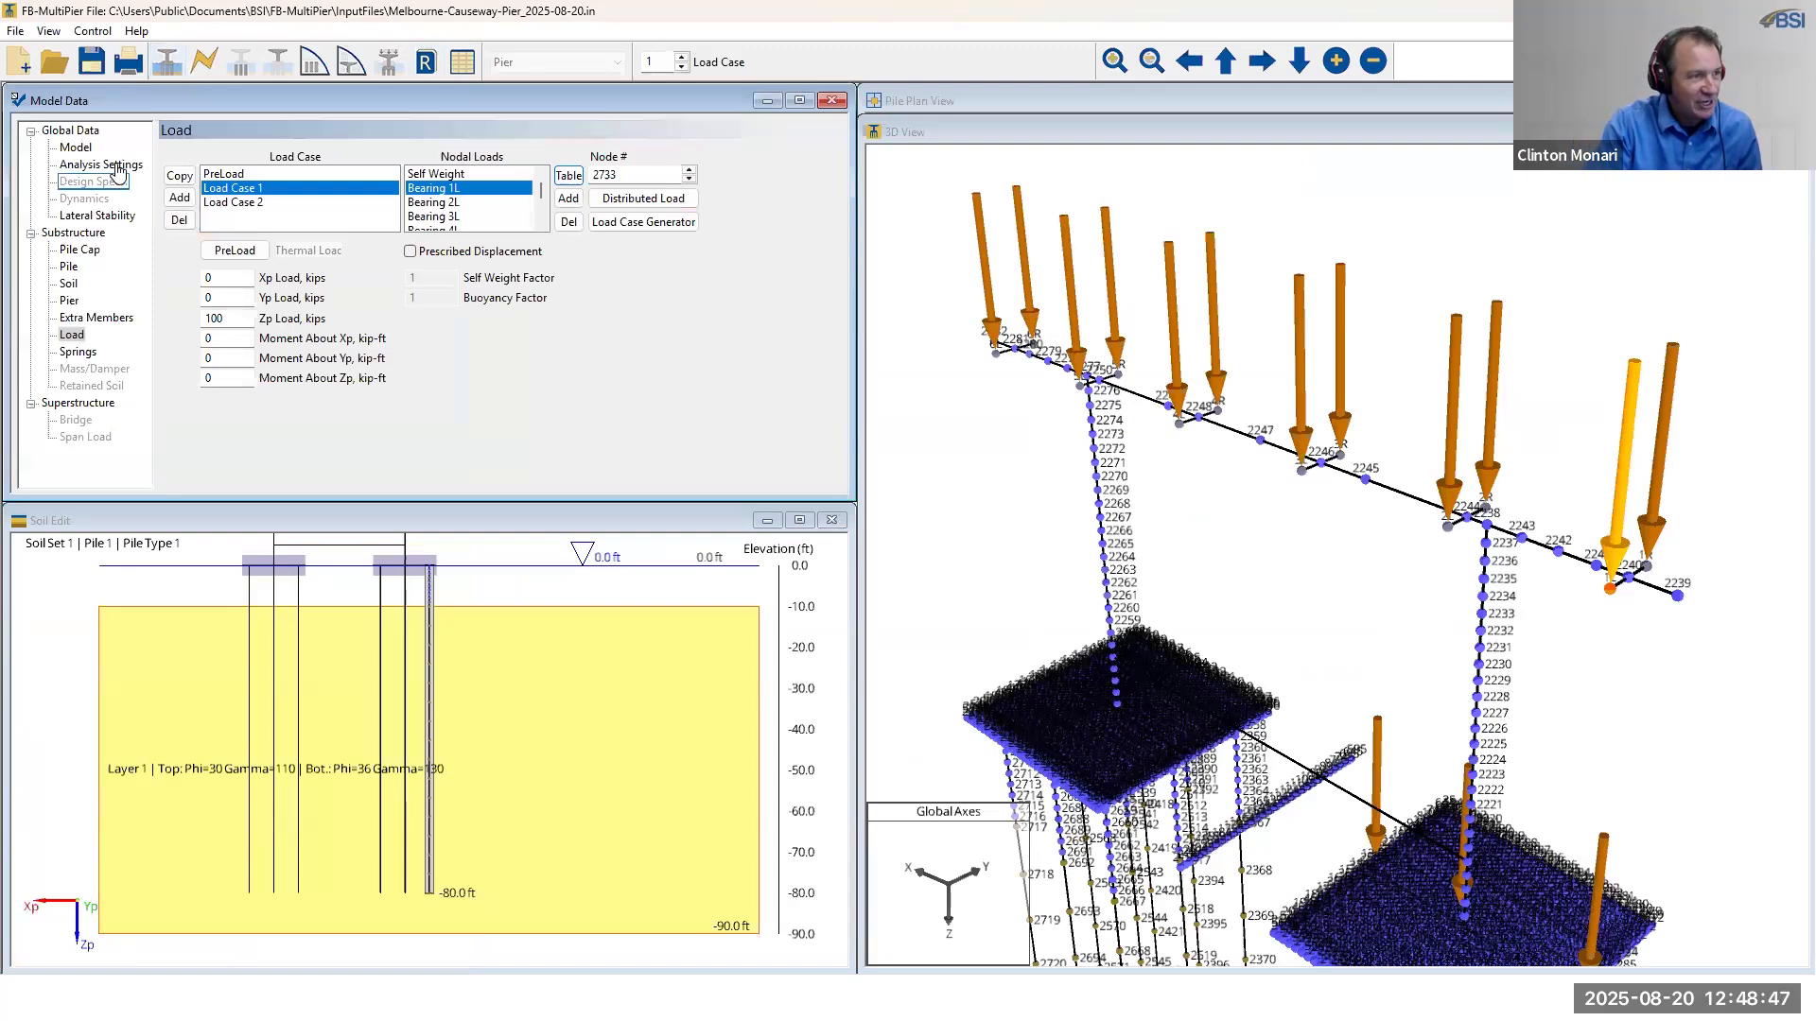
pyautogui.moveTo(781, 289)
pyautogui.mouseDown()
pyautogui.moveTo(782, 364)
pyautogui.moveTo(781, 291)
pyautogui.moveTo(784, 322)
pyautogui.mouseUp()
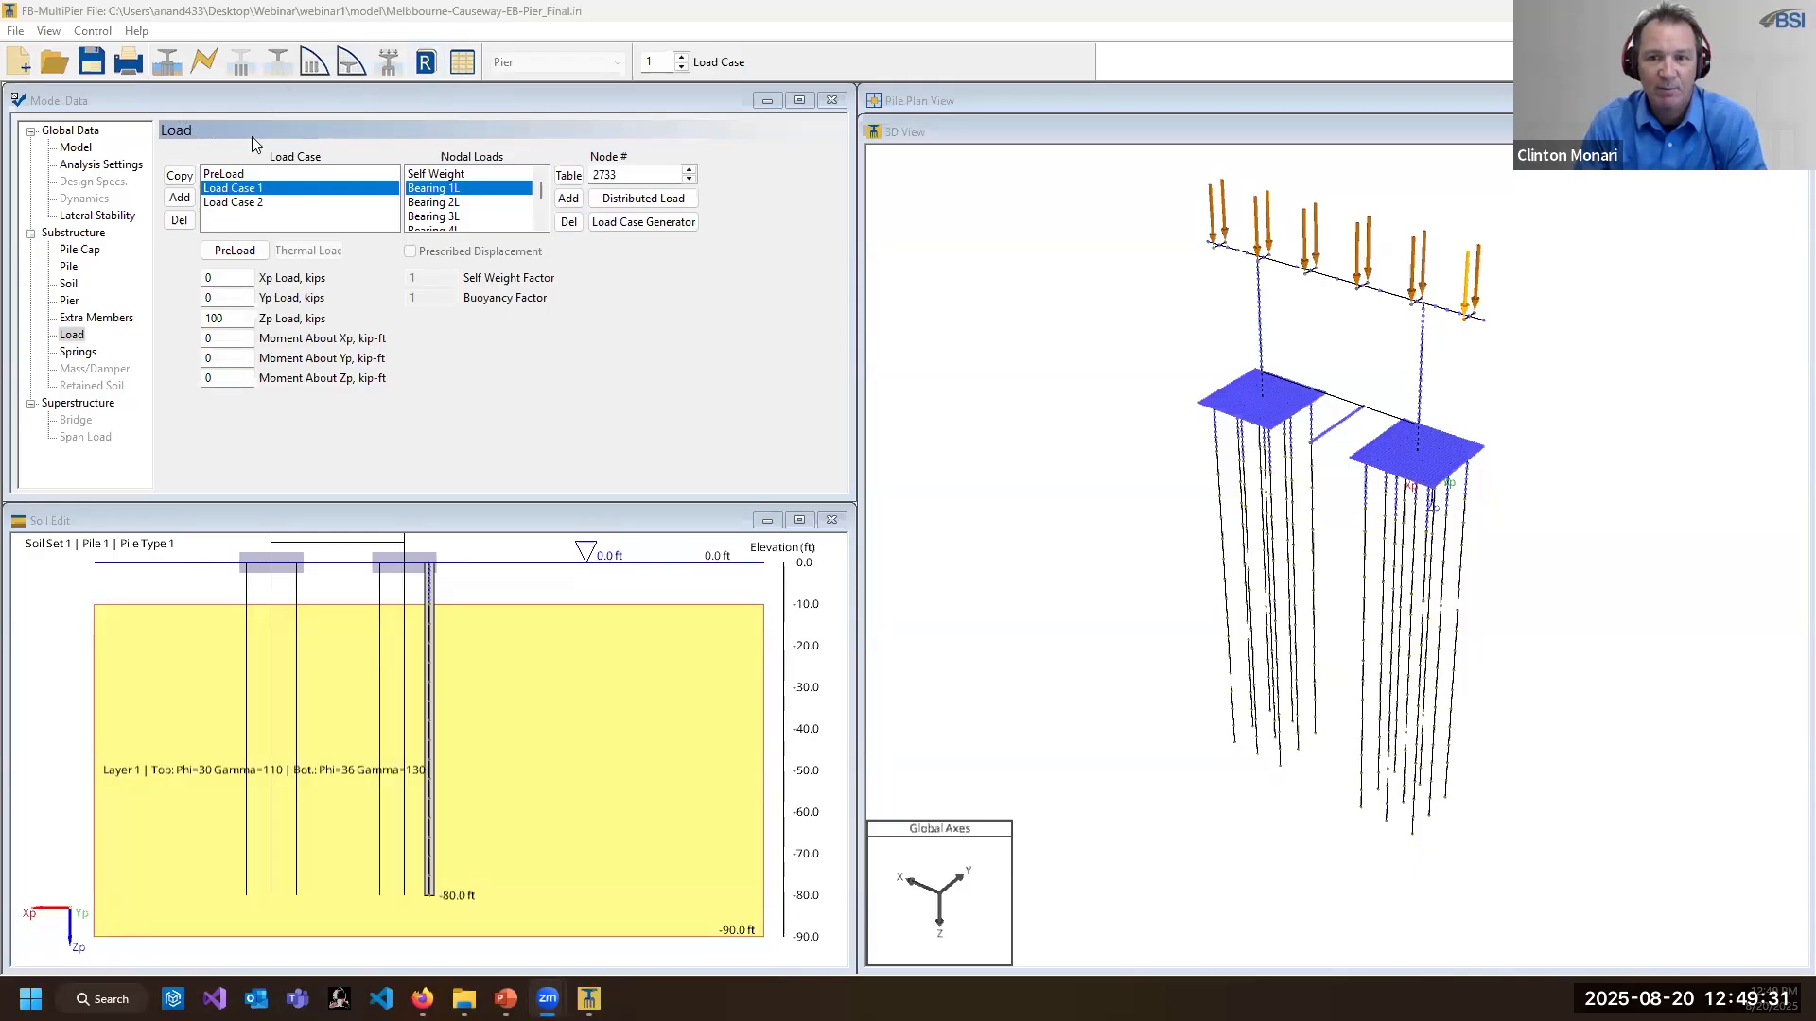
# - Open the Report Generator, include all report sections for Substructure 1 and generate the XML report
pyautogui.click(428, 64)
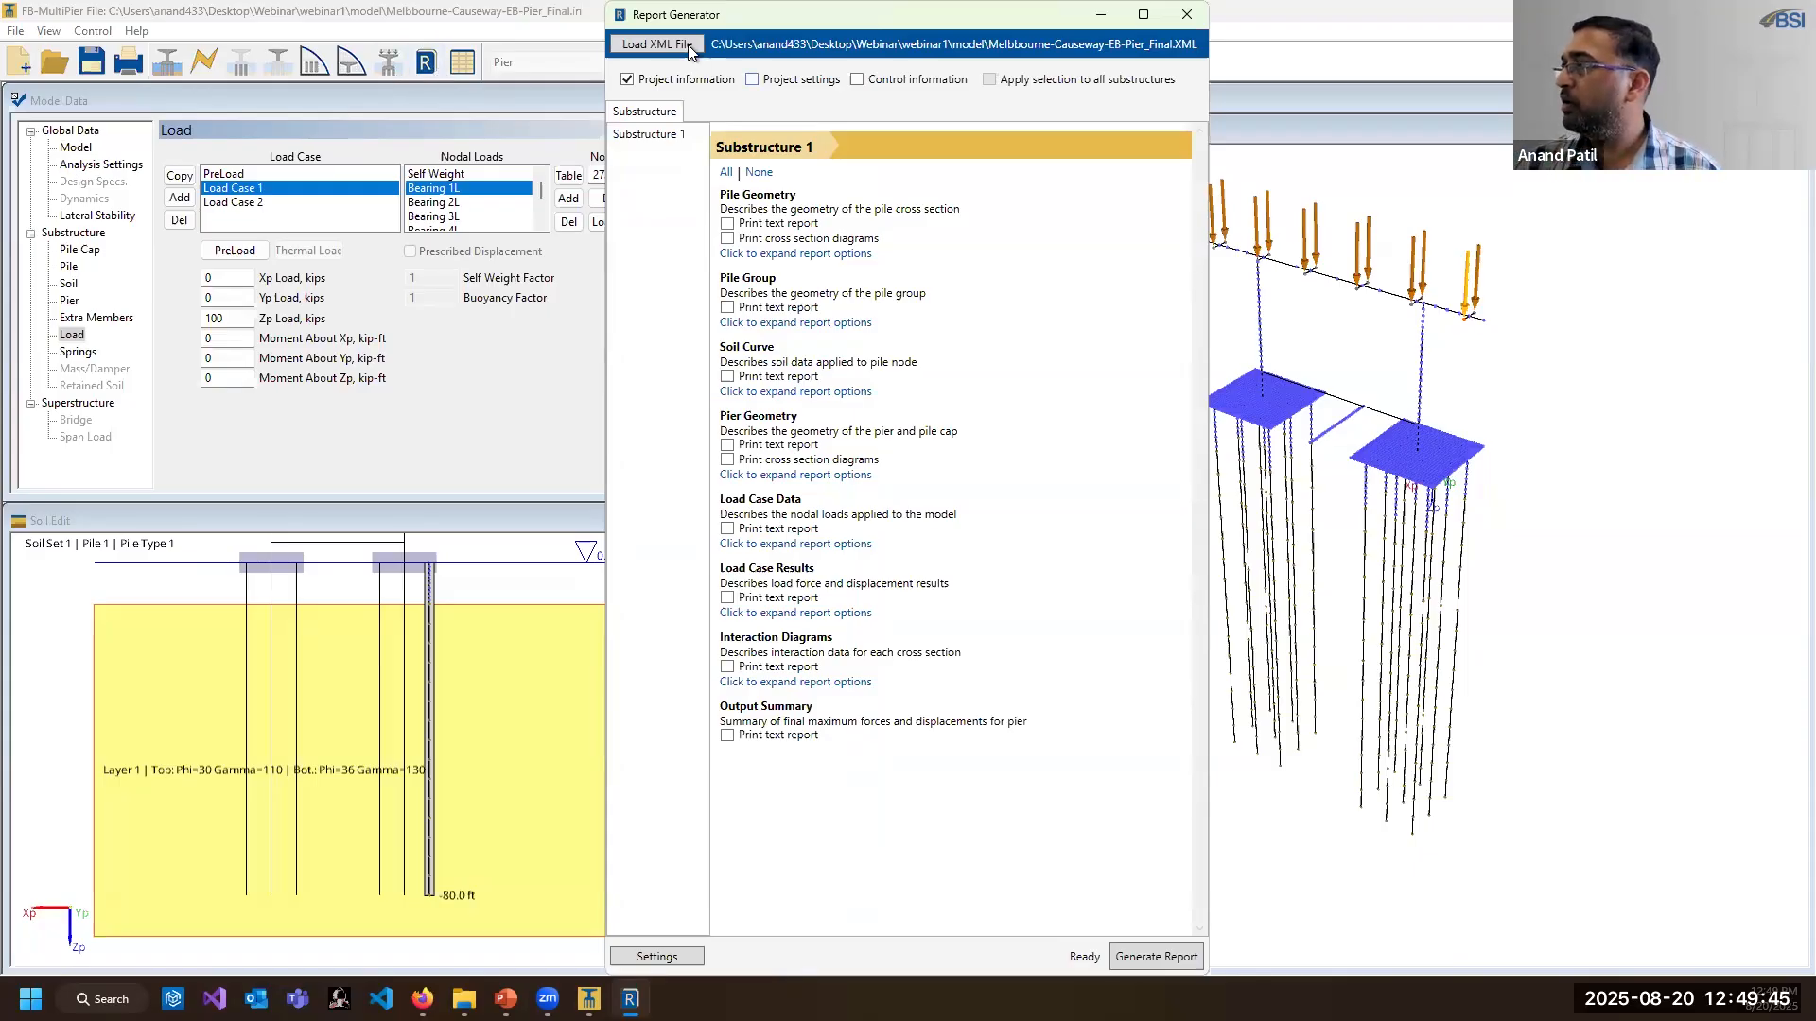
pyautogui.moveTo(689, 21); pyautogui.dragTo(85, 21)
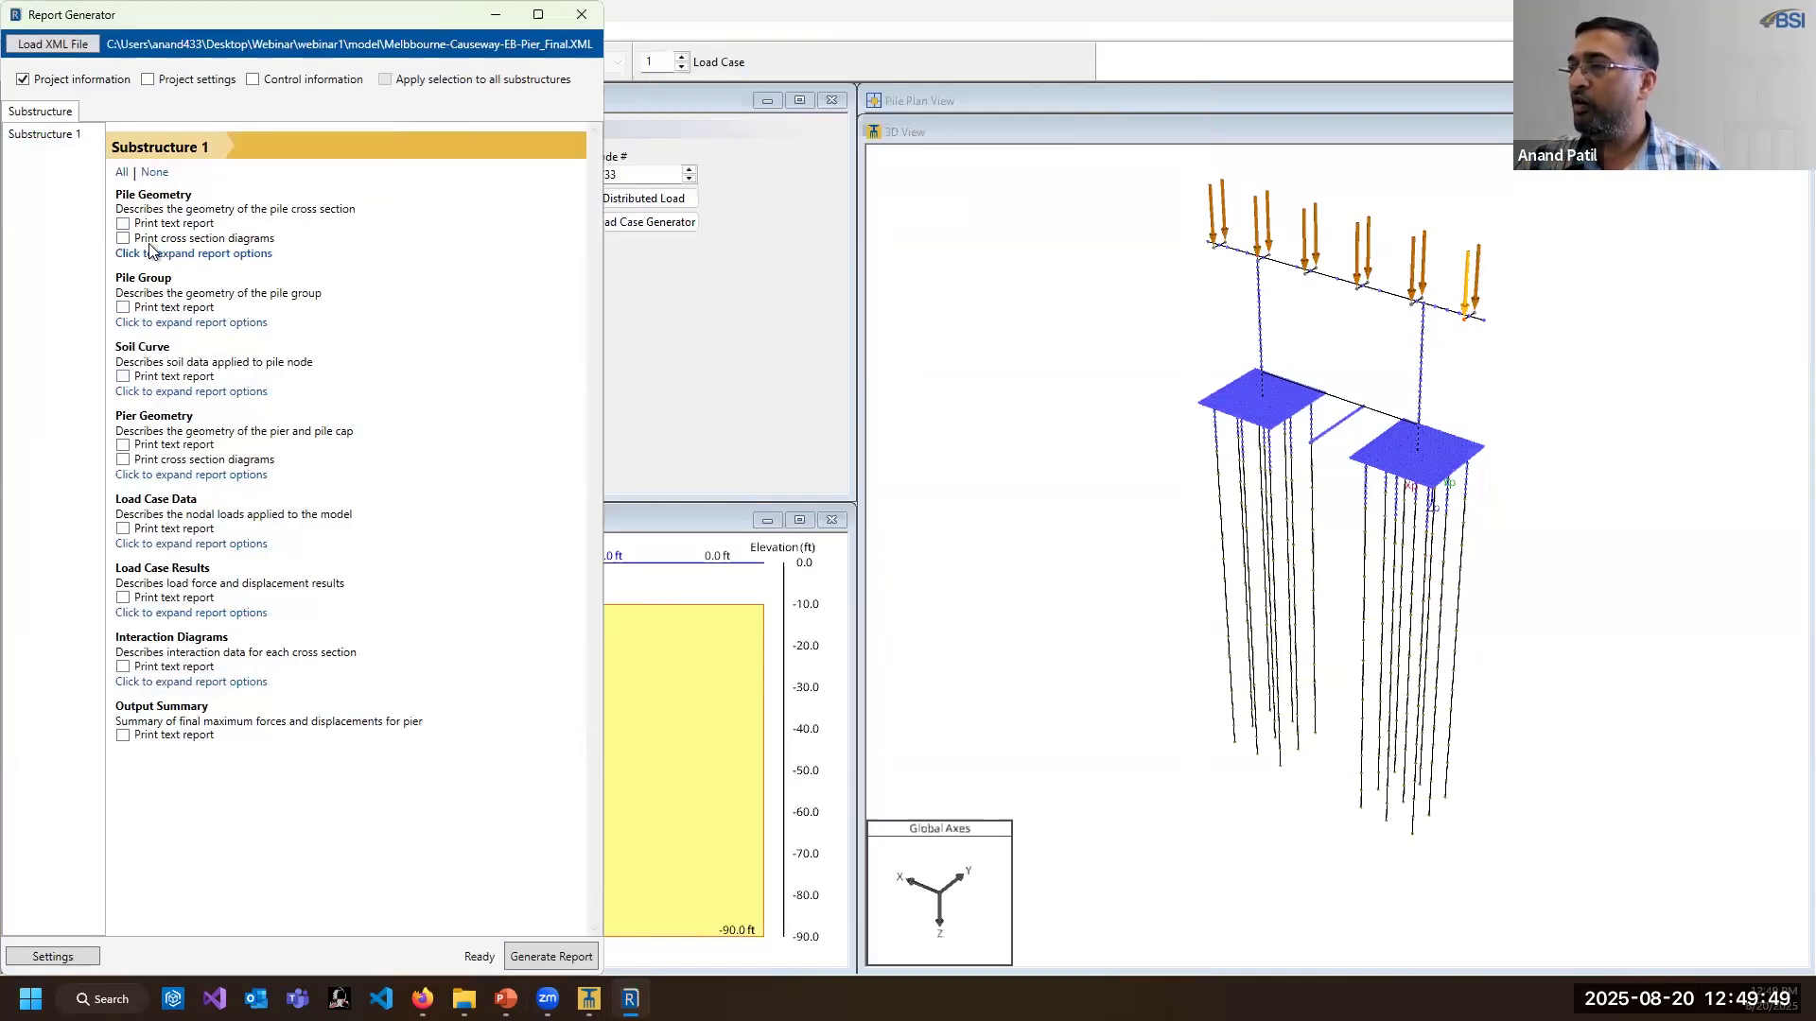
pyautogui.click(123, 174)
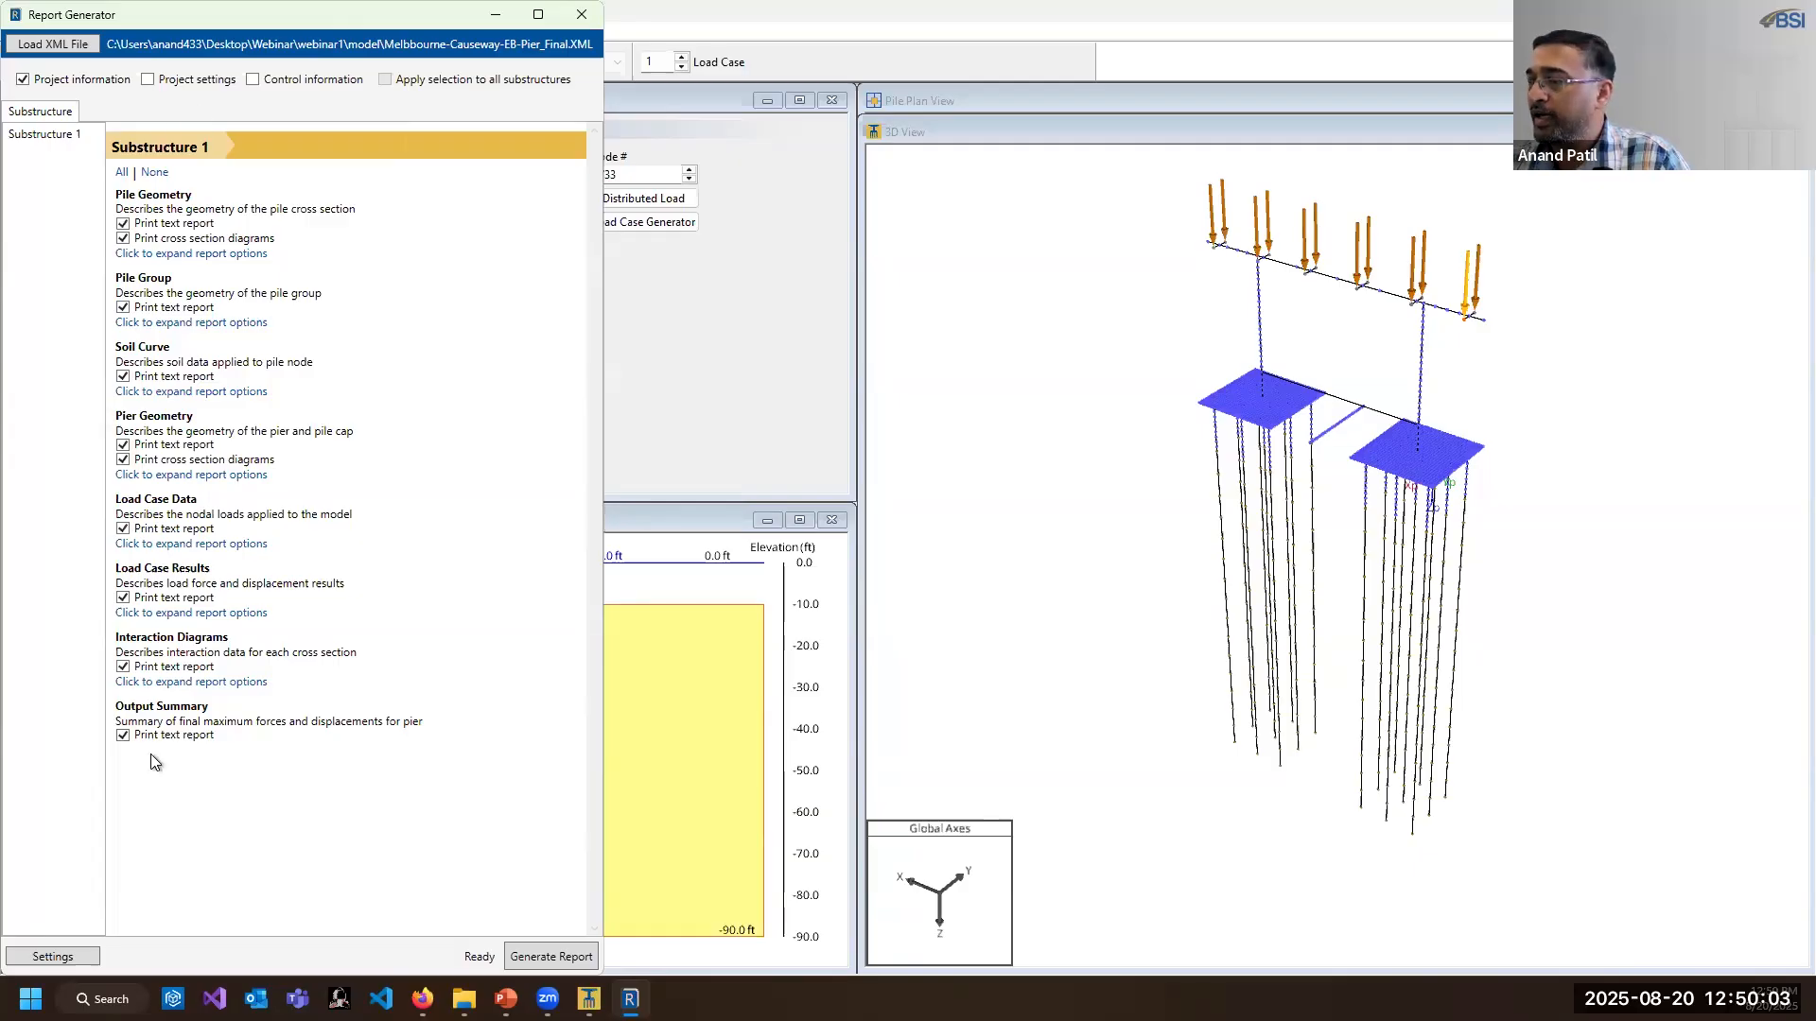
pyautogui.click(560, 962)
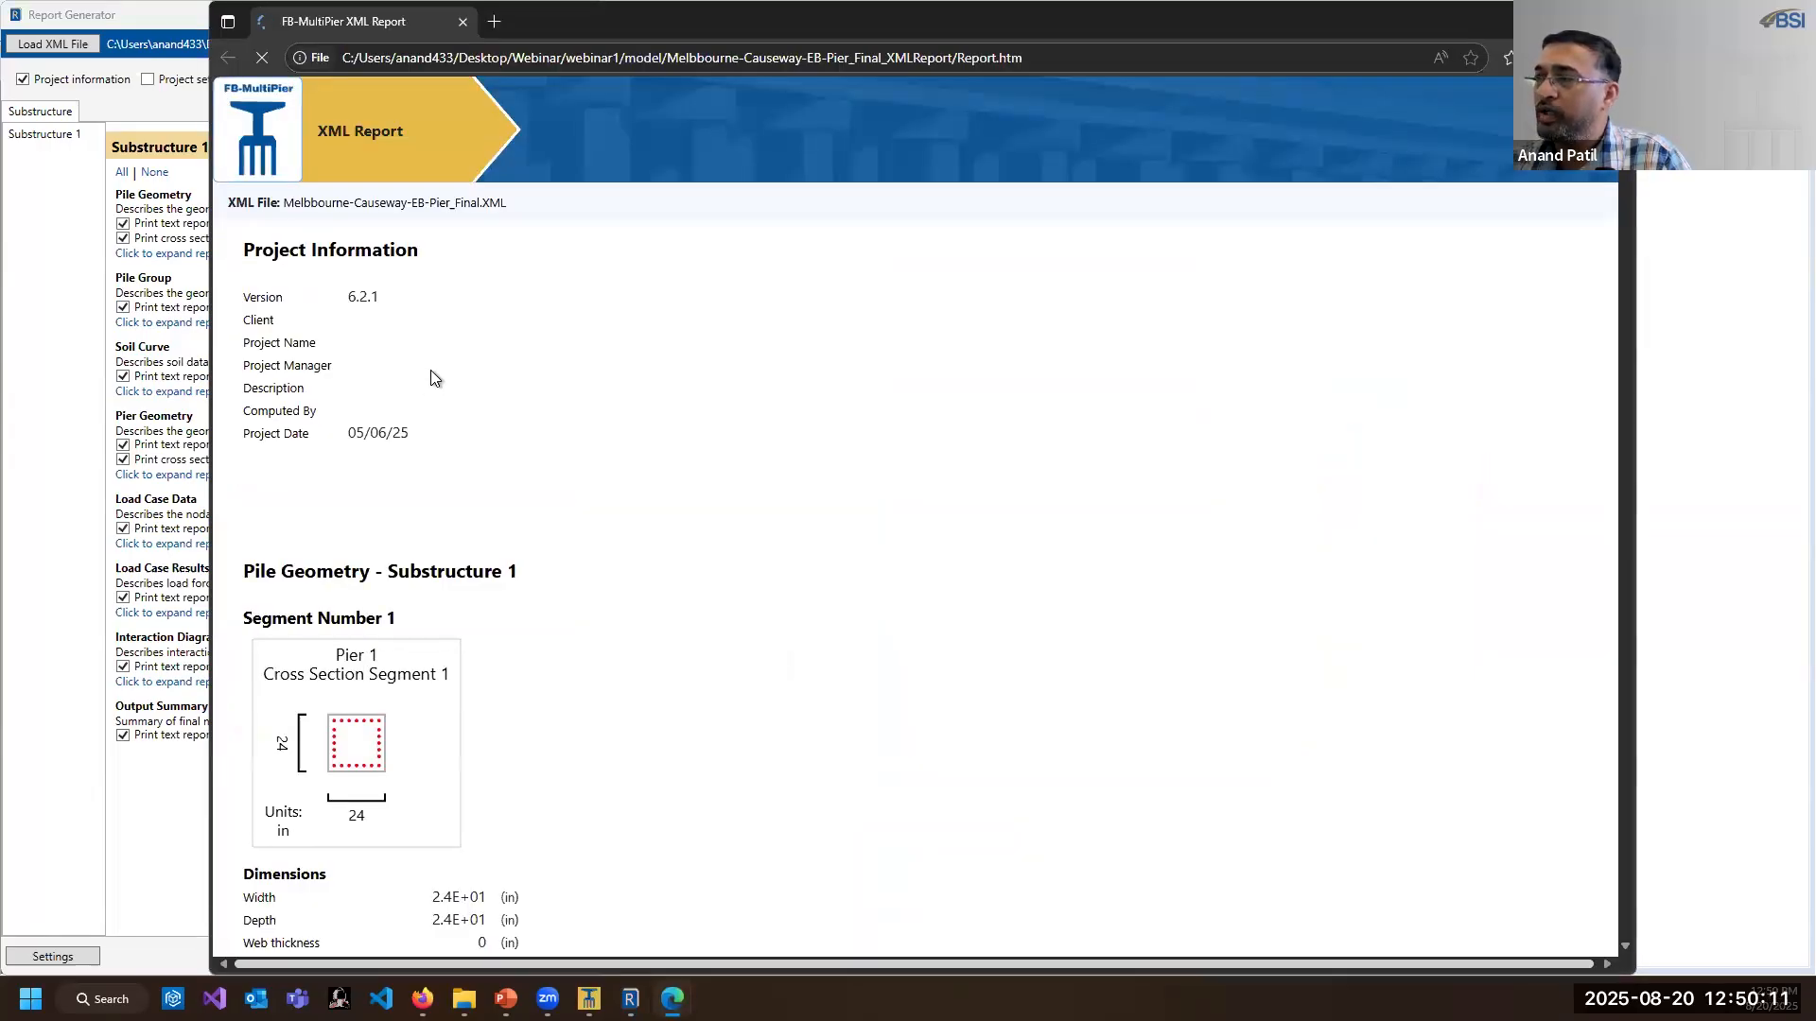
# - Examine the report's pile geometry, material properties, gross section properties and steel bar groups for segment 1
pyautogui.scroll(-2, 414, 384)
pyautogui.scroll(-3, 416, 390)
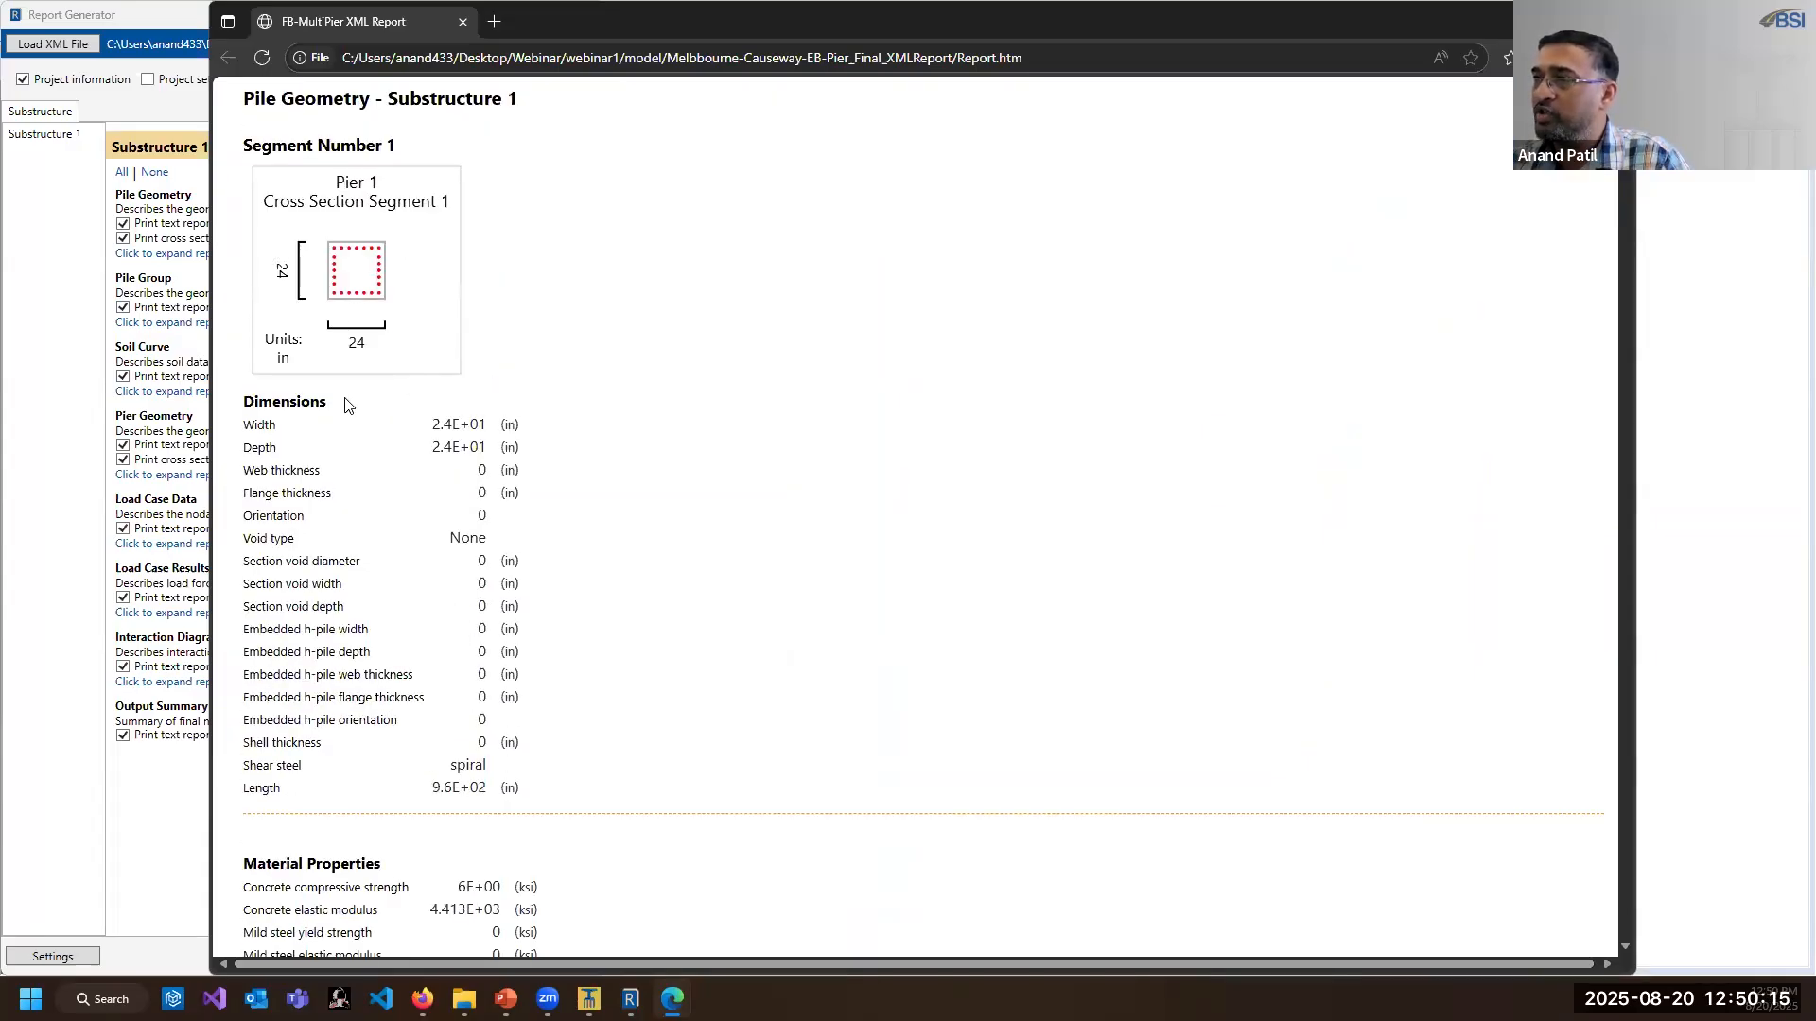
pyautogui.scroll(-5, 347, 407)
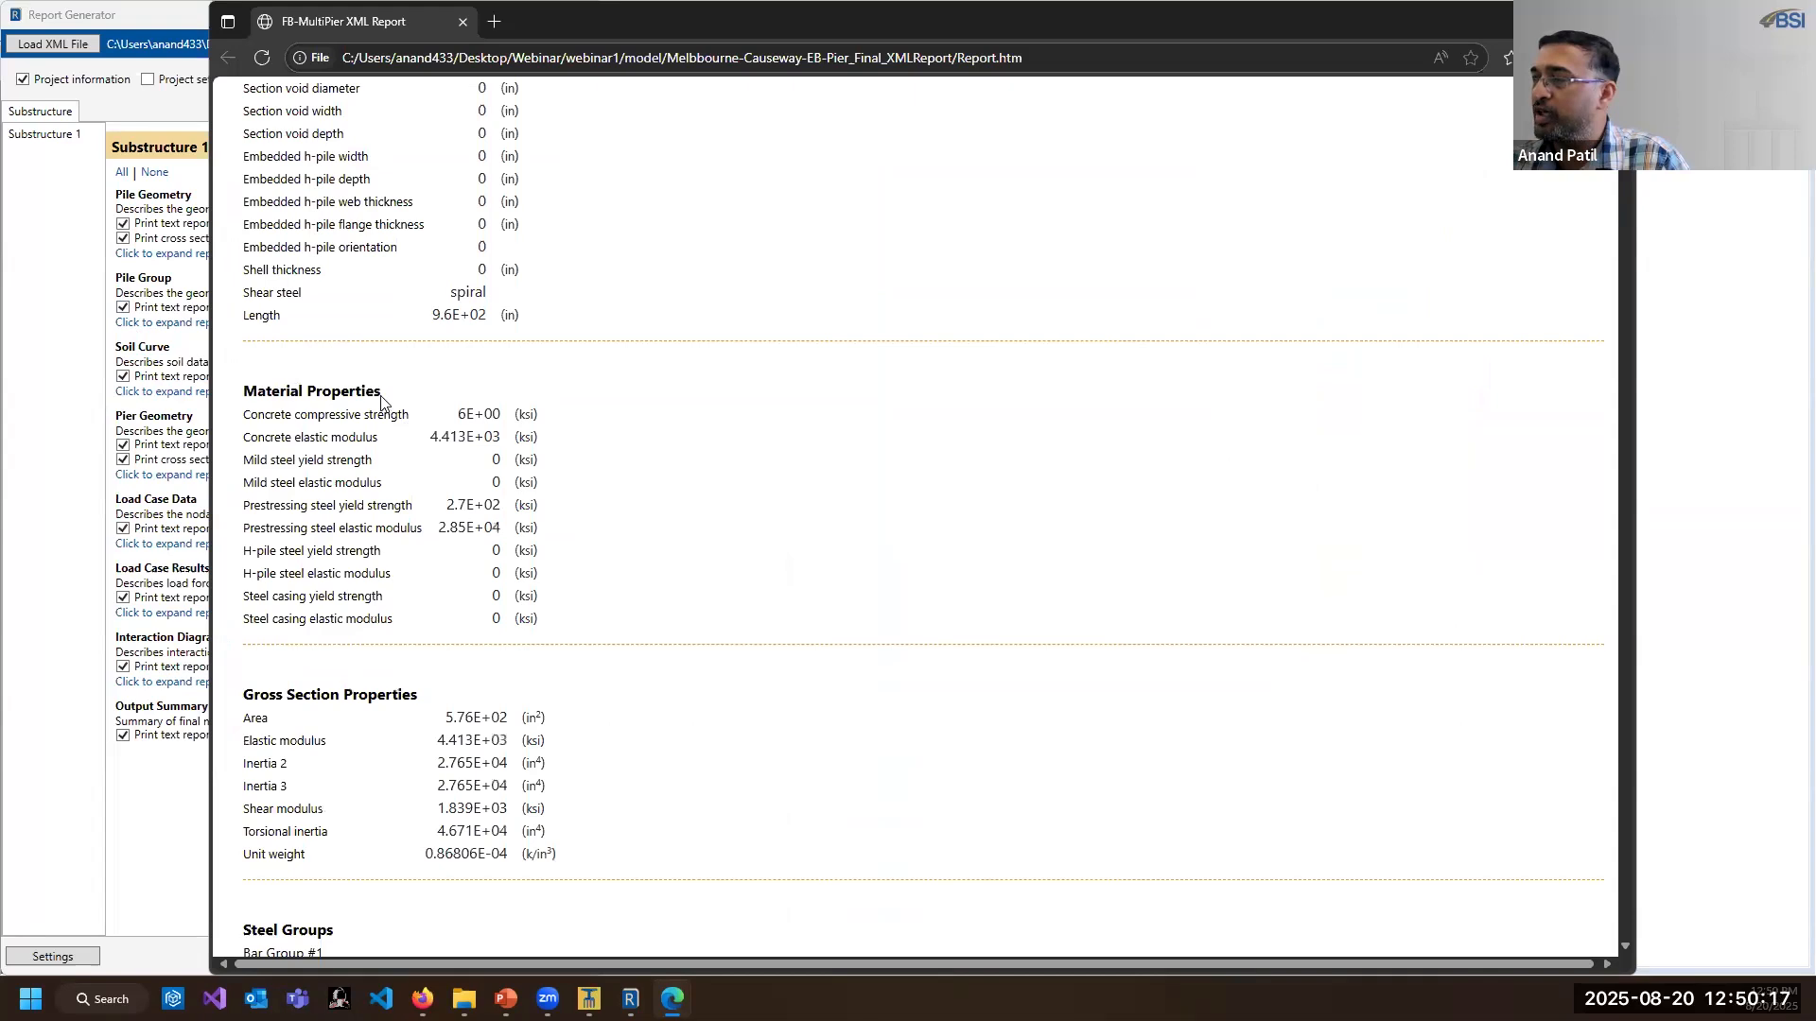
pyautogui.scroll(-10, 388, 416)
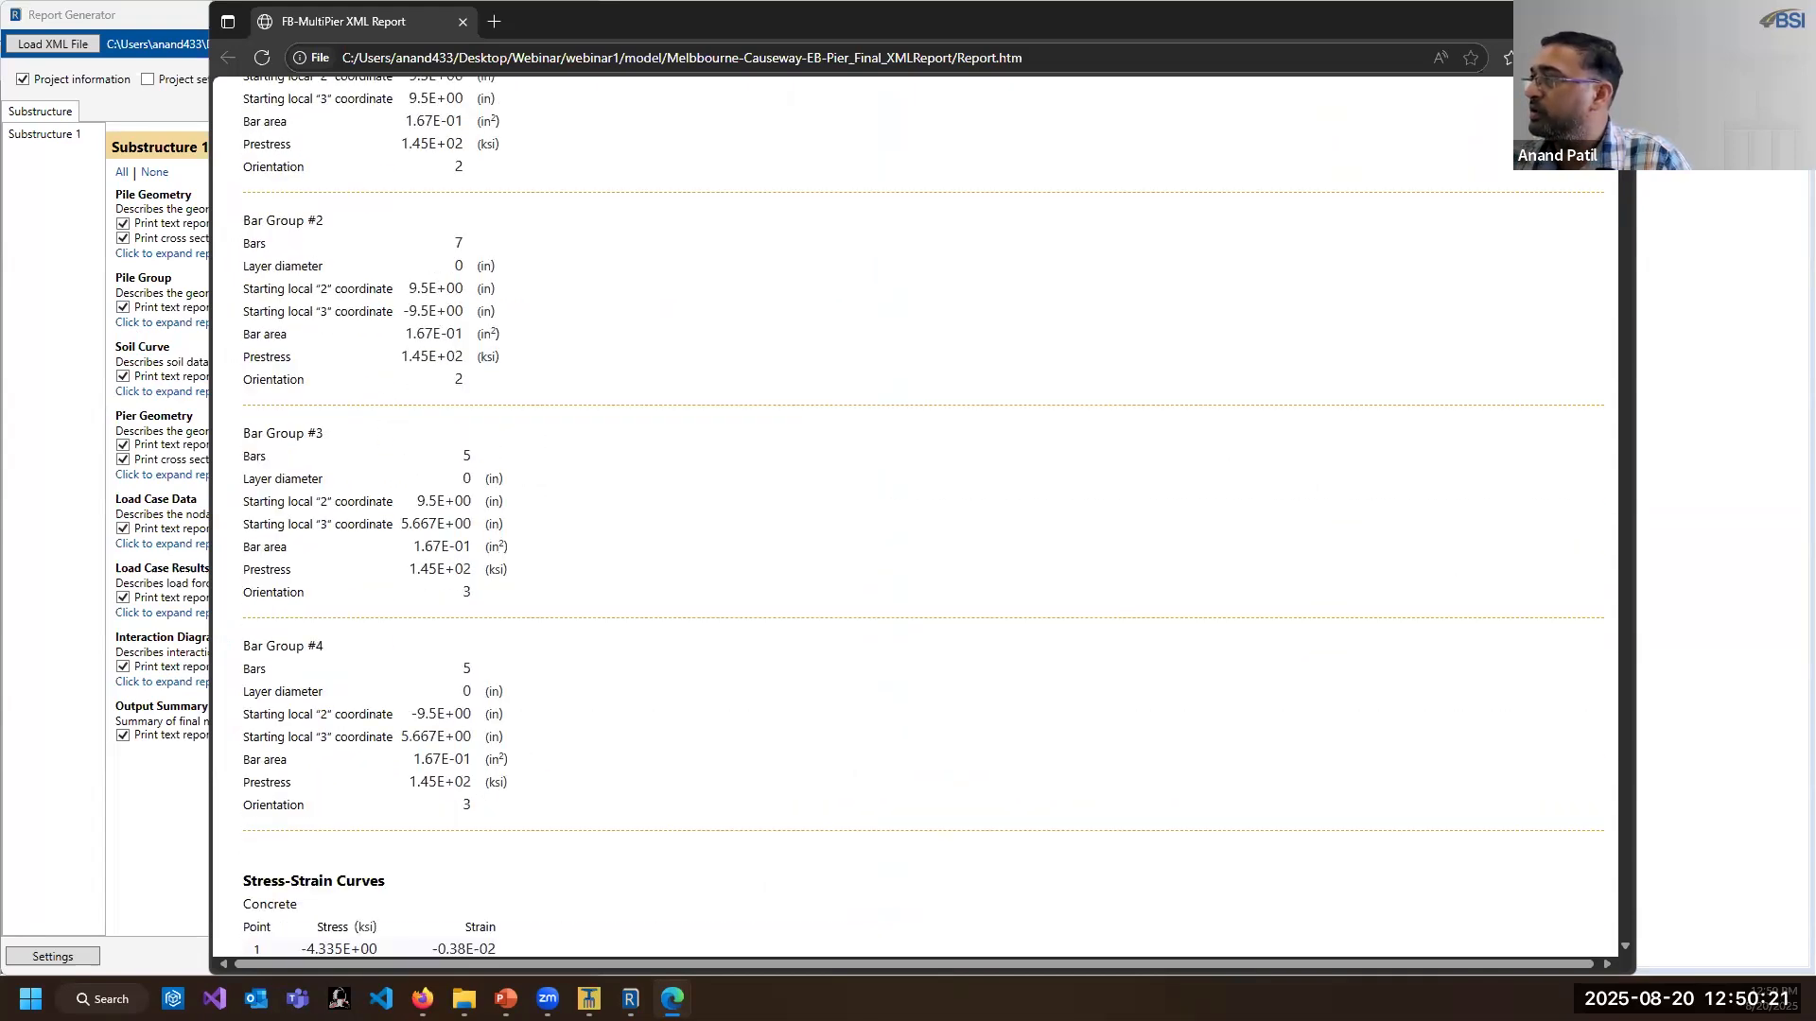
# - Examine the report's pile 18 element axial, shear, moment, torque and failure ratio values, then return to the report's beginning
pyautogui.moveTo(1624, 100); pyautogui.dragTo(1620, 467)
pyautogui.scroll(7, 1001, 518)
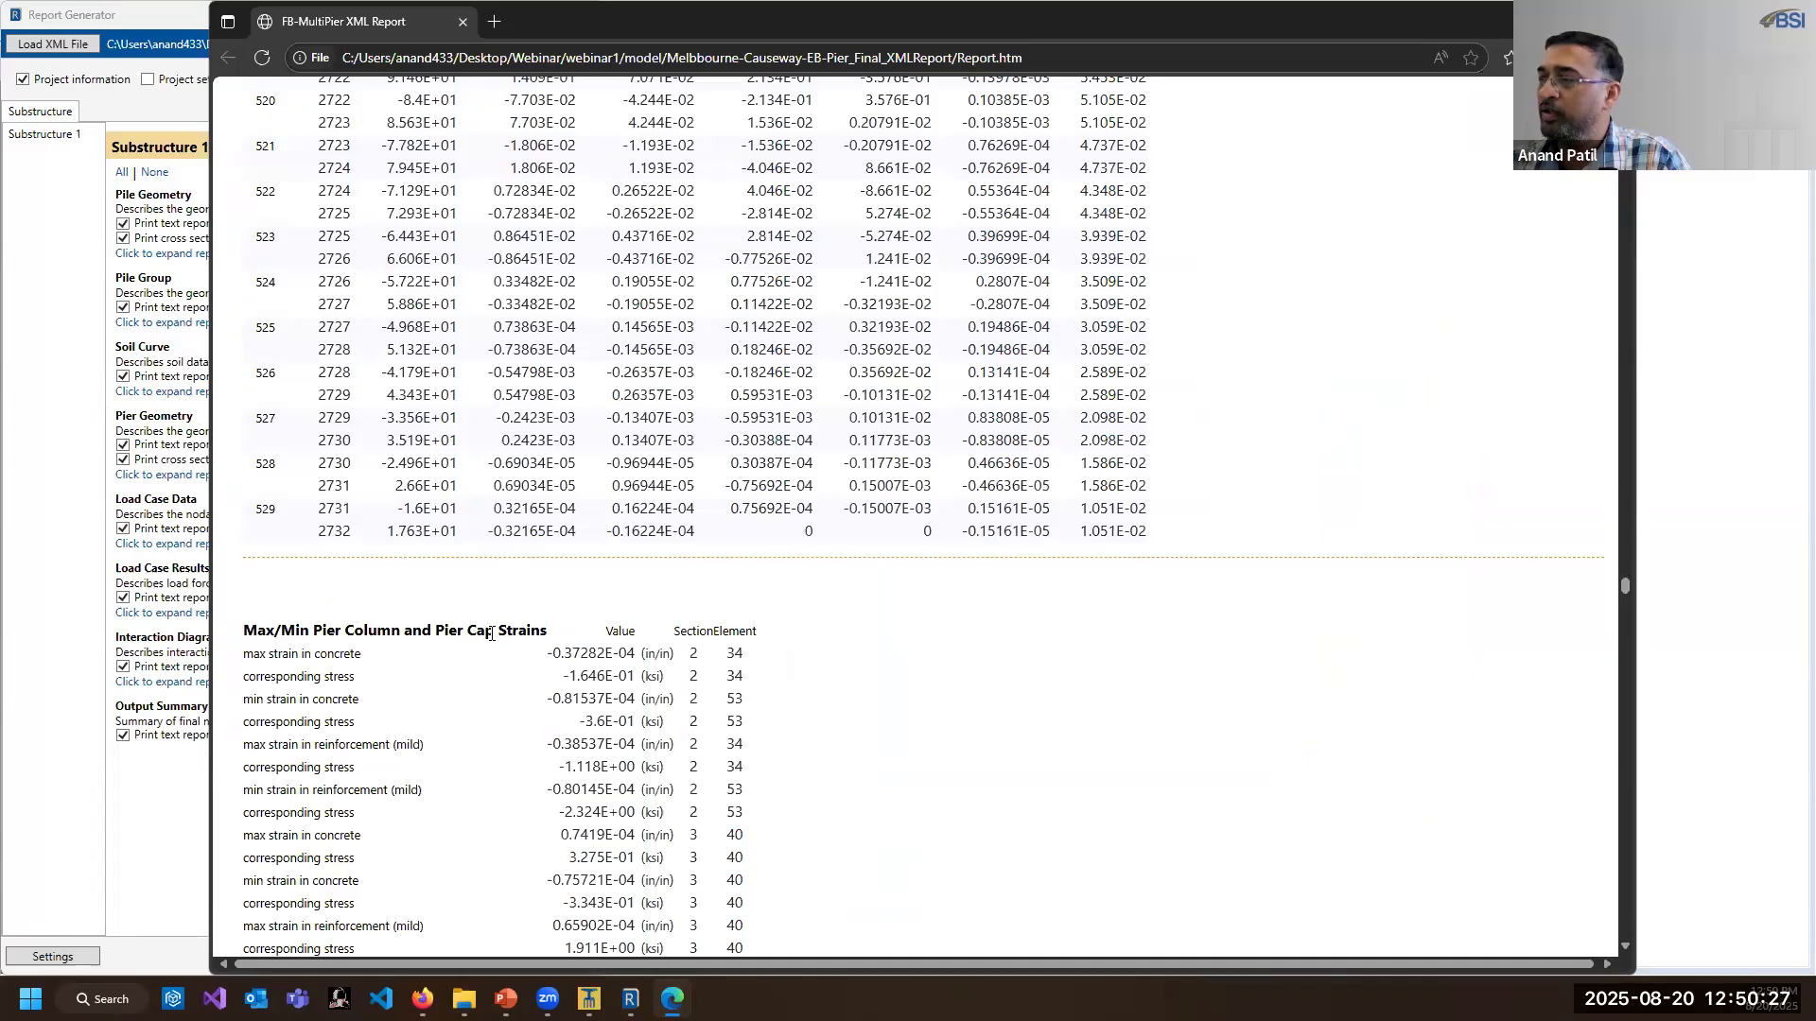
pyautogui.scroll(3, 488, 674)
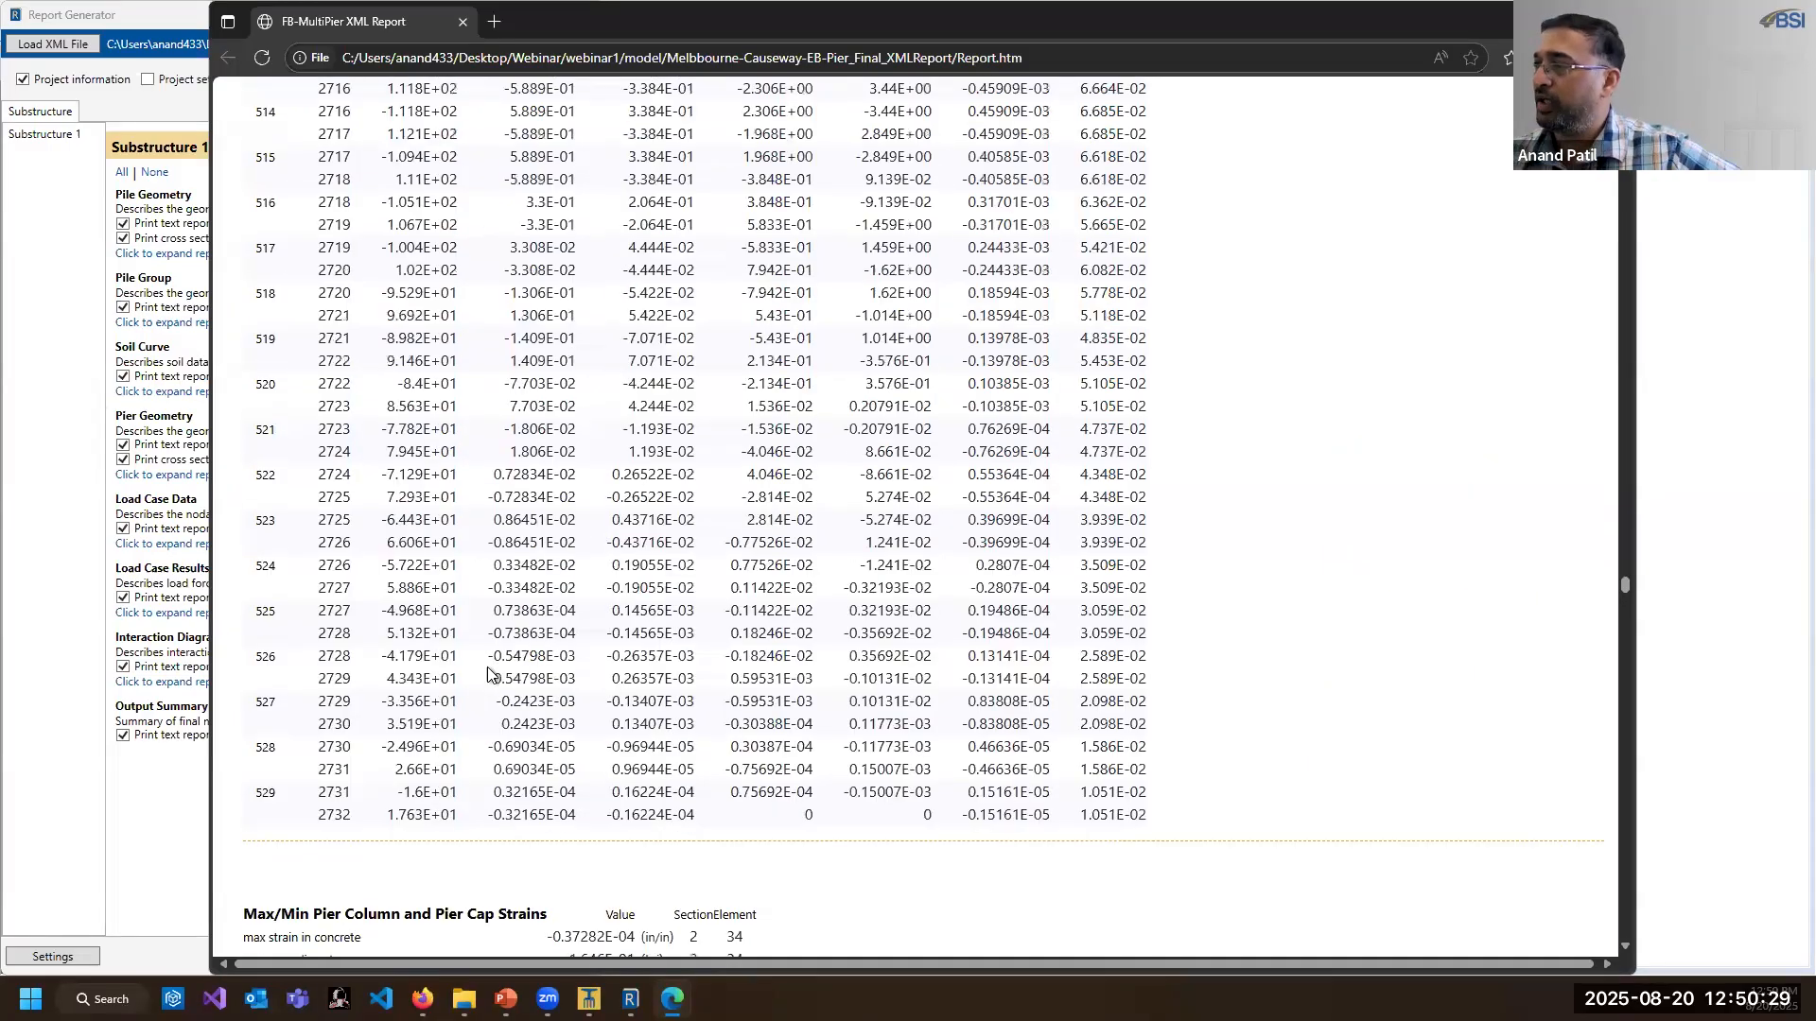
pyautogui.scroll(7, 488, 674)
pyautogui.moveTo(424, 324); pyautogui.dragTo(446, 579)
pyautogui.click(448, 586)
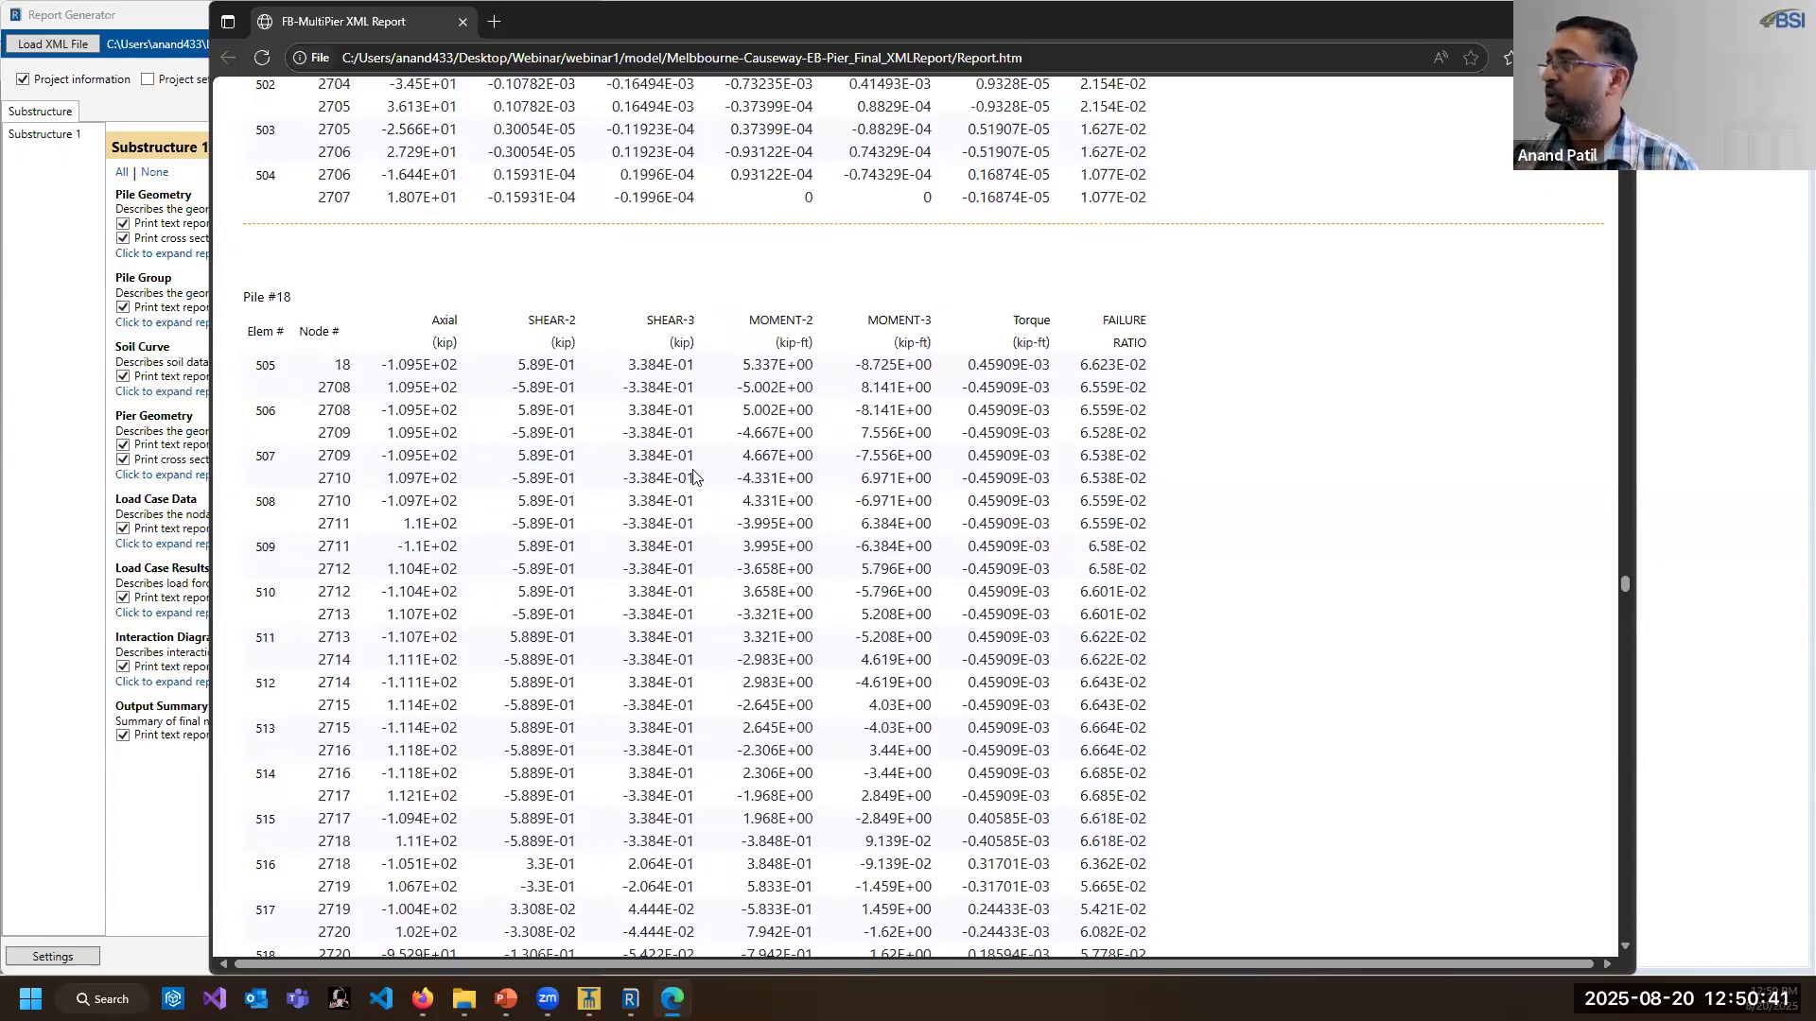
pyautogui.scroll(5, 879, 485)
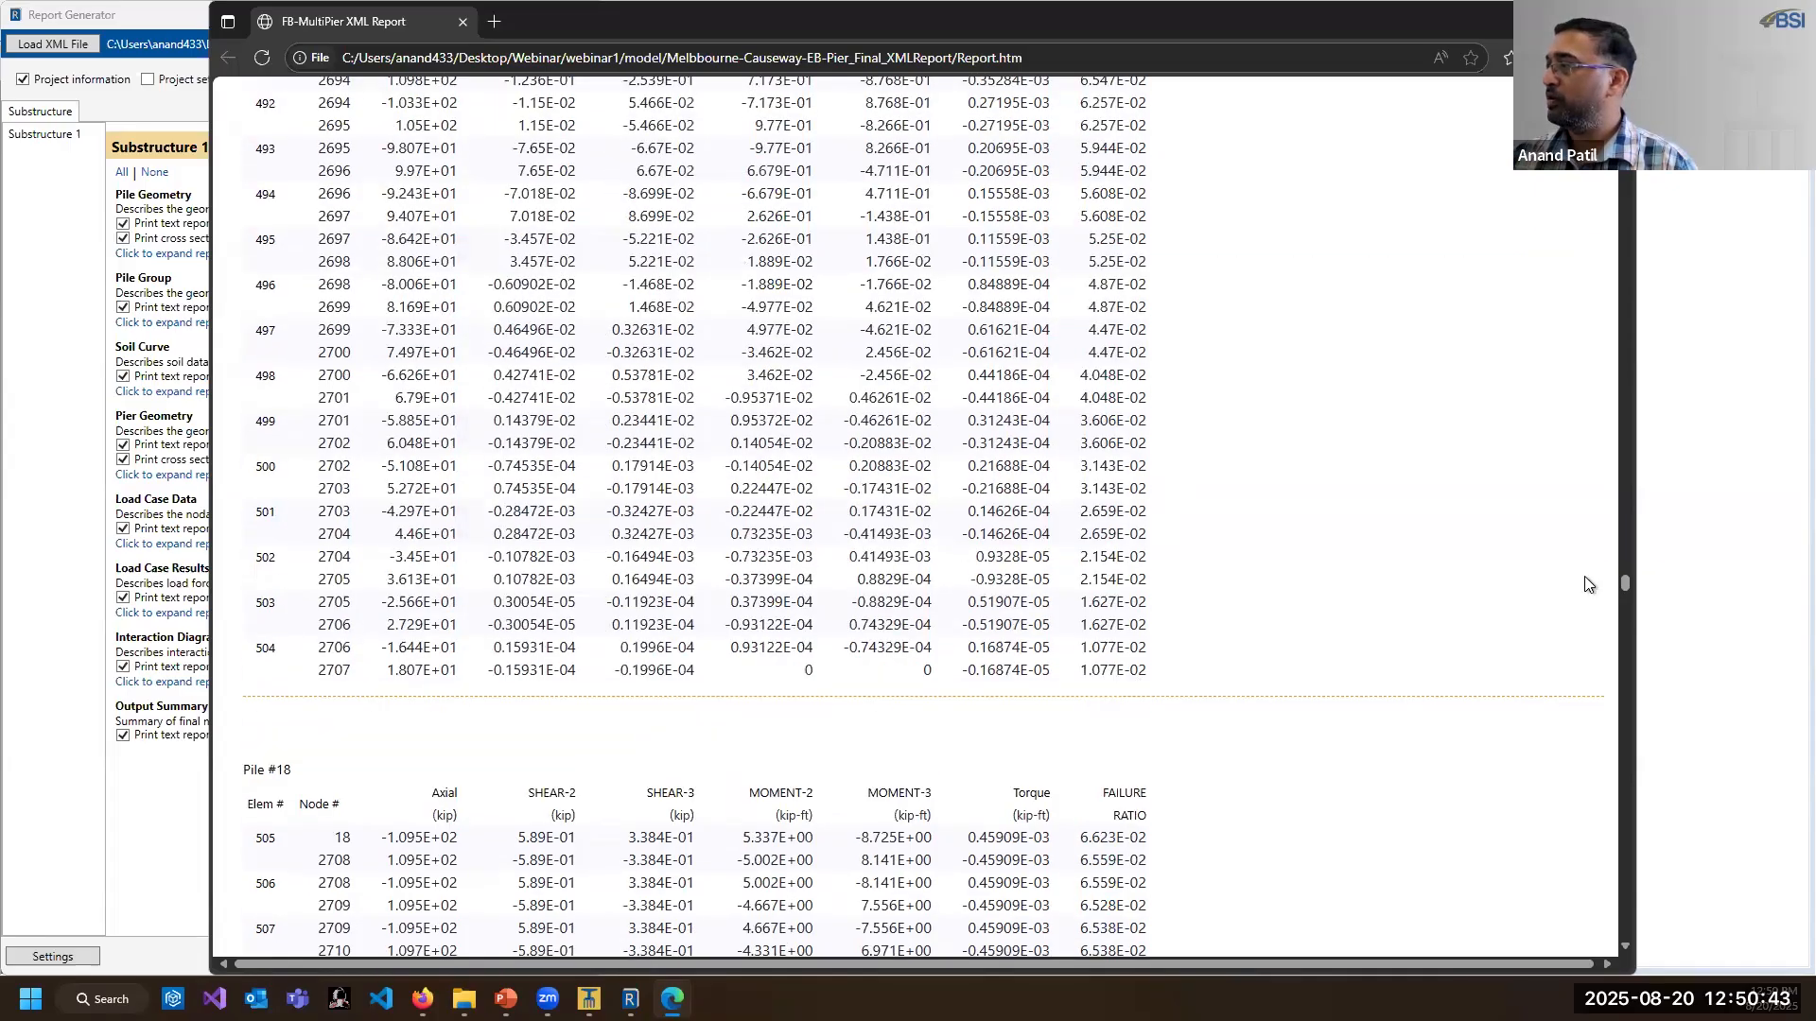
pyautogui.moveTo(1625, 583); pyautogui.dragTo(1602, 80)
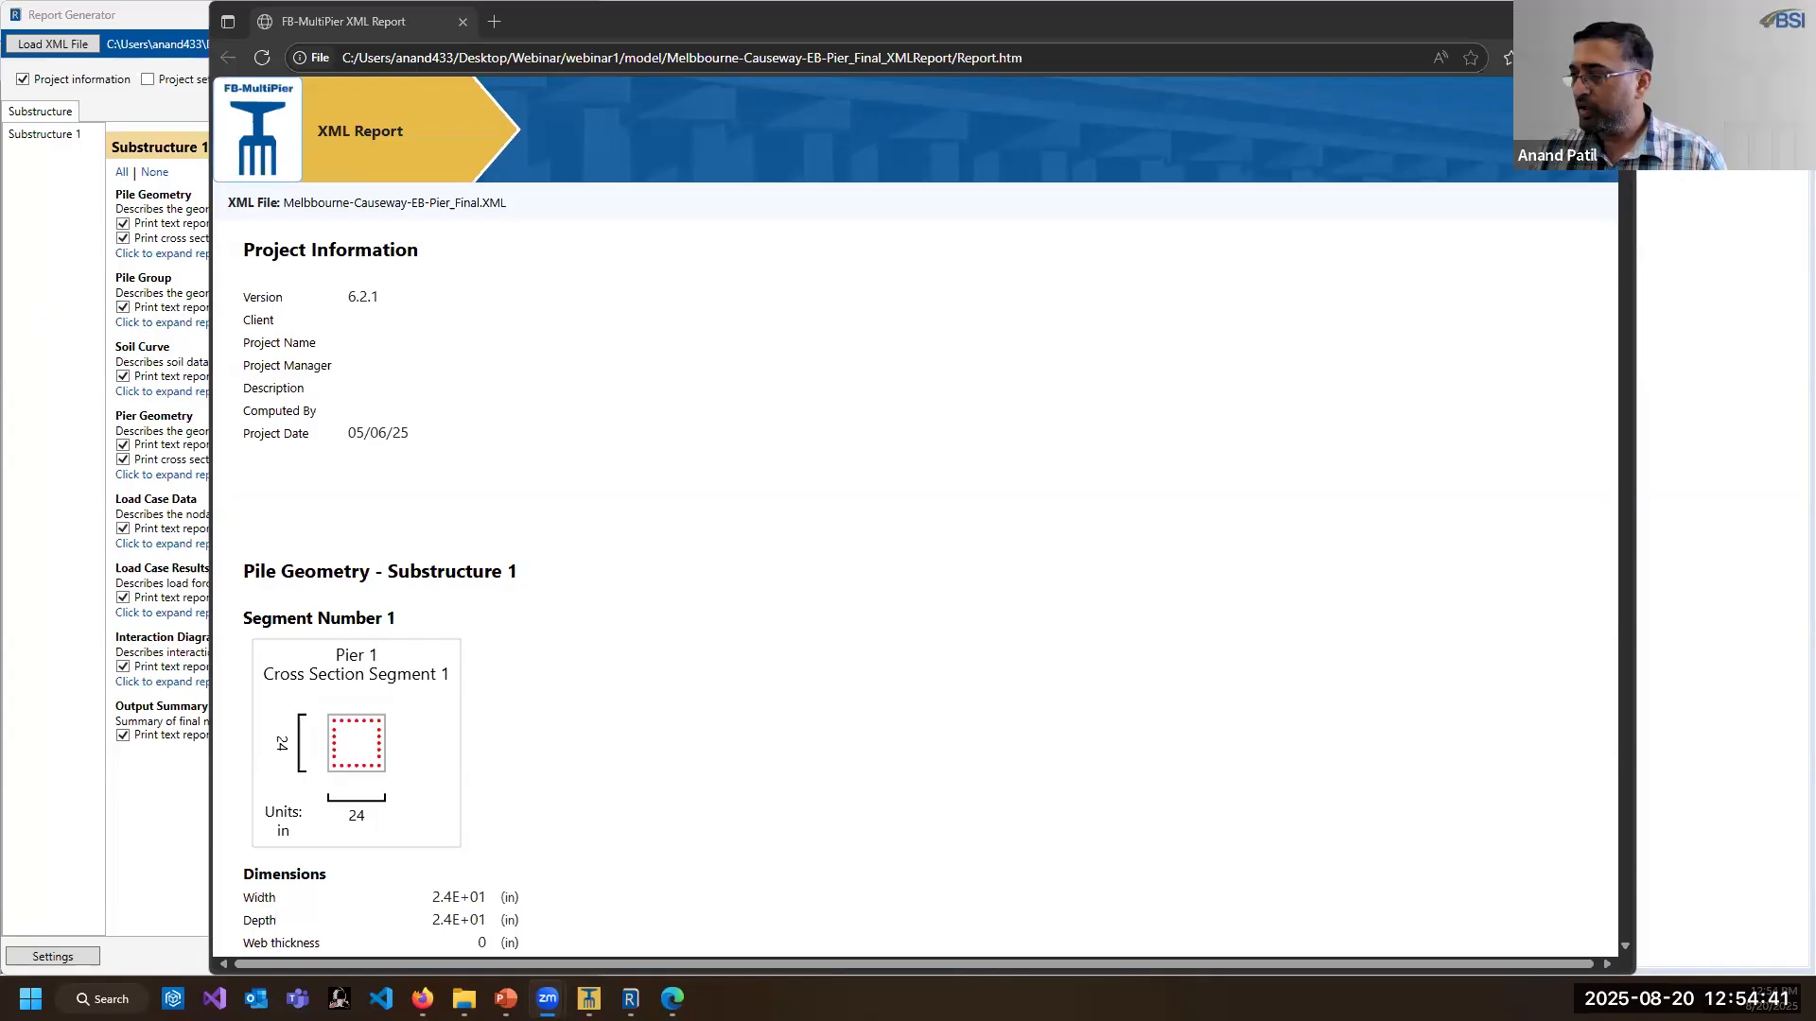
# - Switch back to FB-MultiPier, save the current model and create a new default bridge model
pyautogui.click(589, 998)
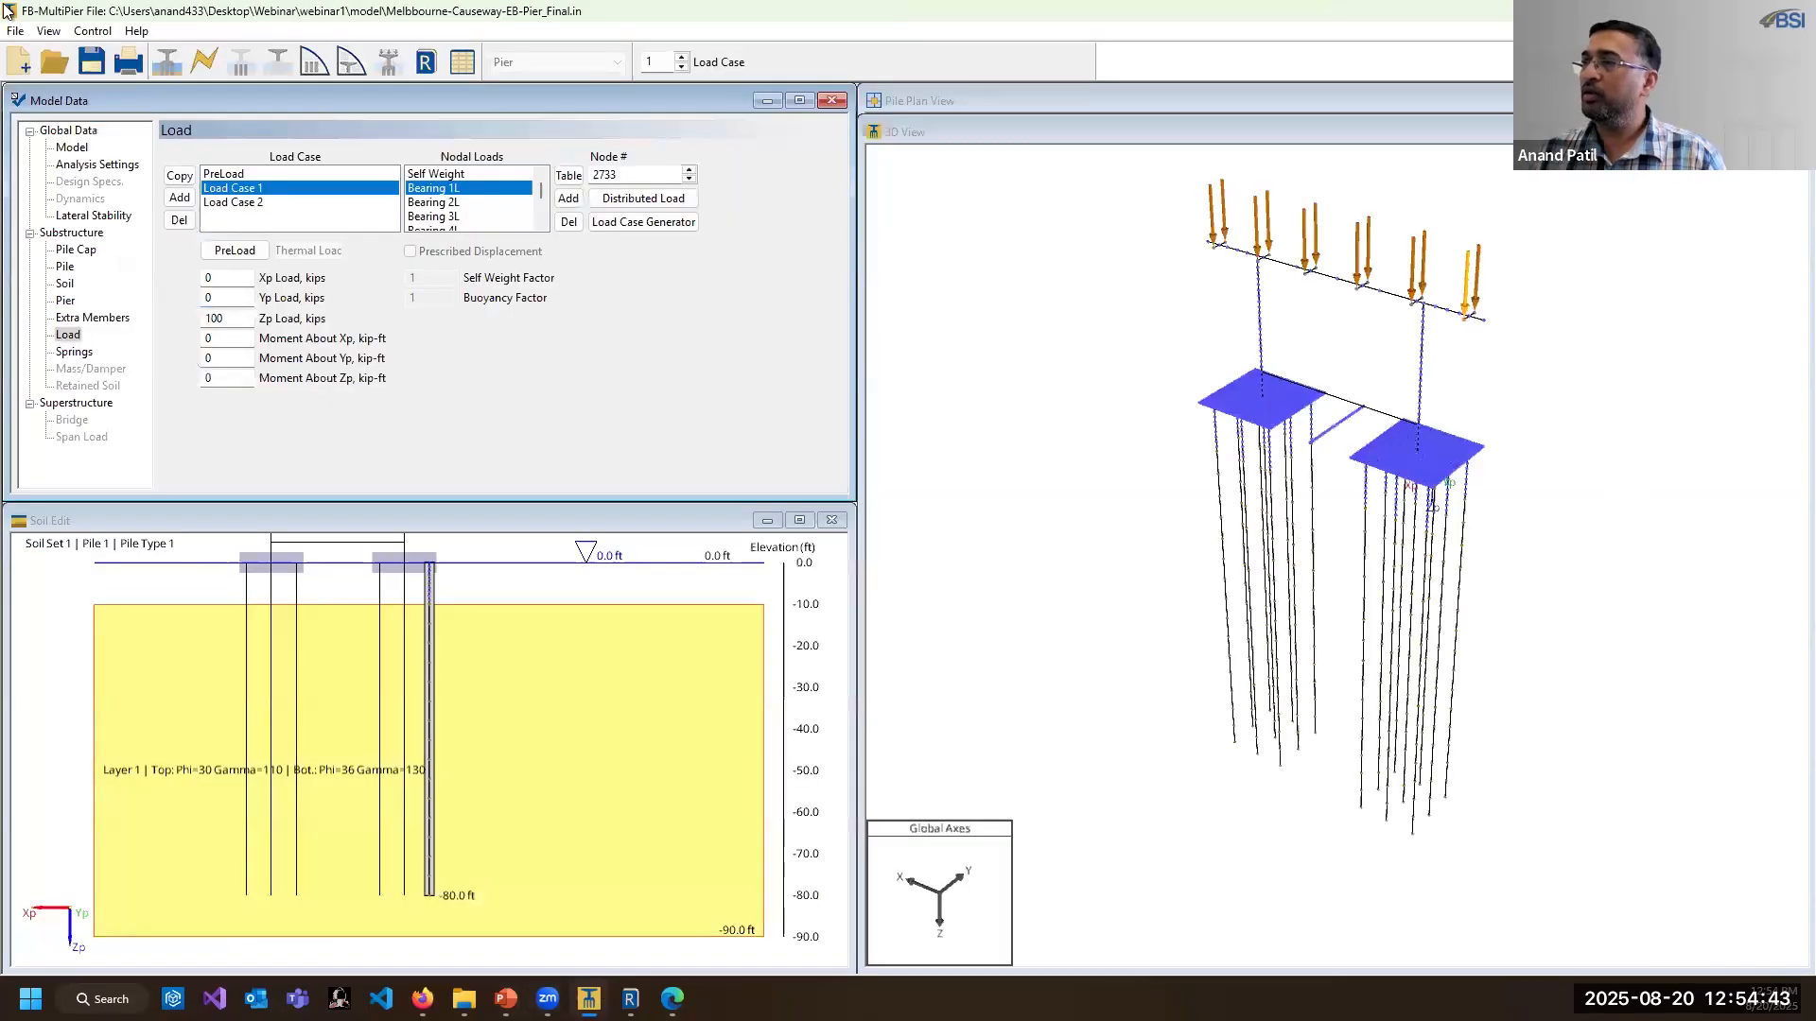
pyautogui.click(21, 66)
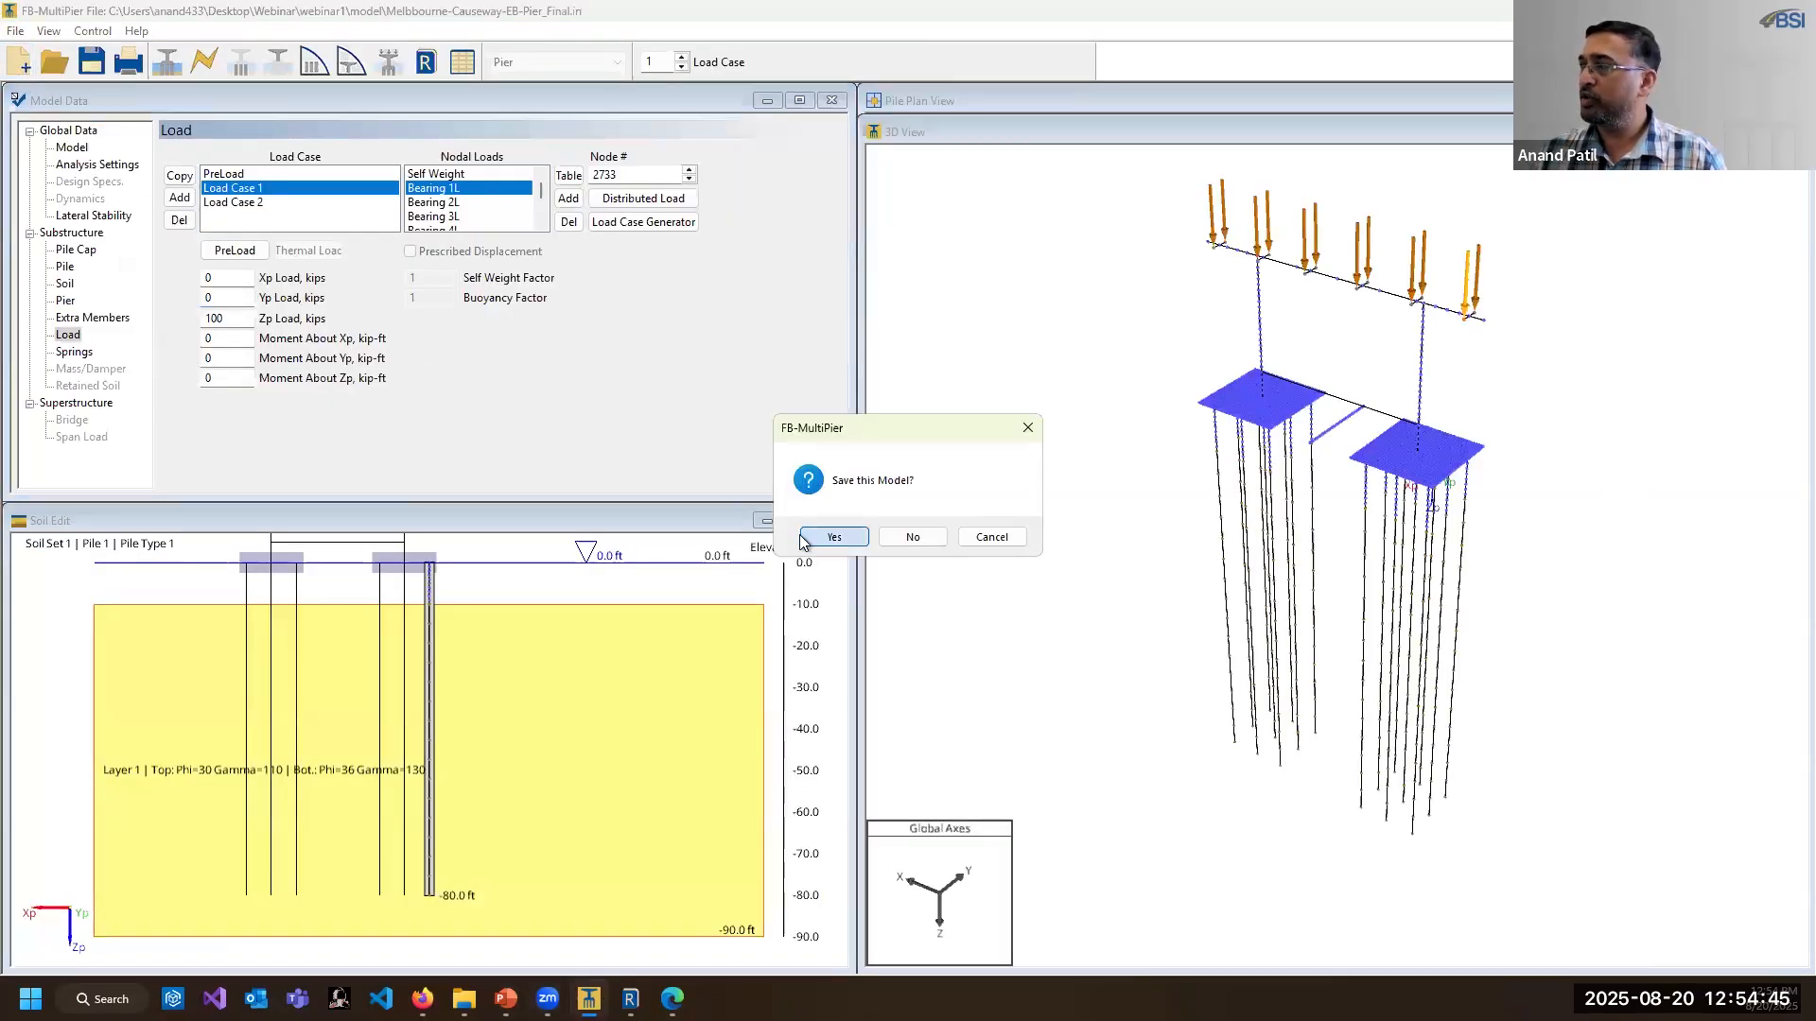
pyautogui.click(803, 538)
pyautogui.click(856, 642)
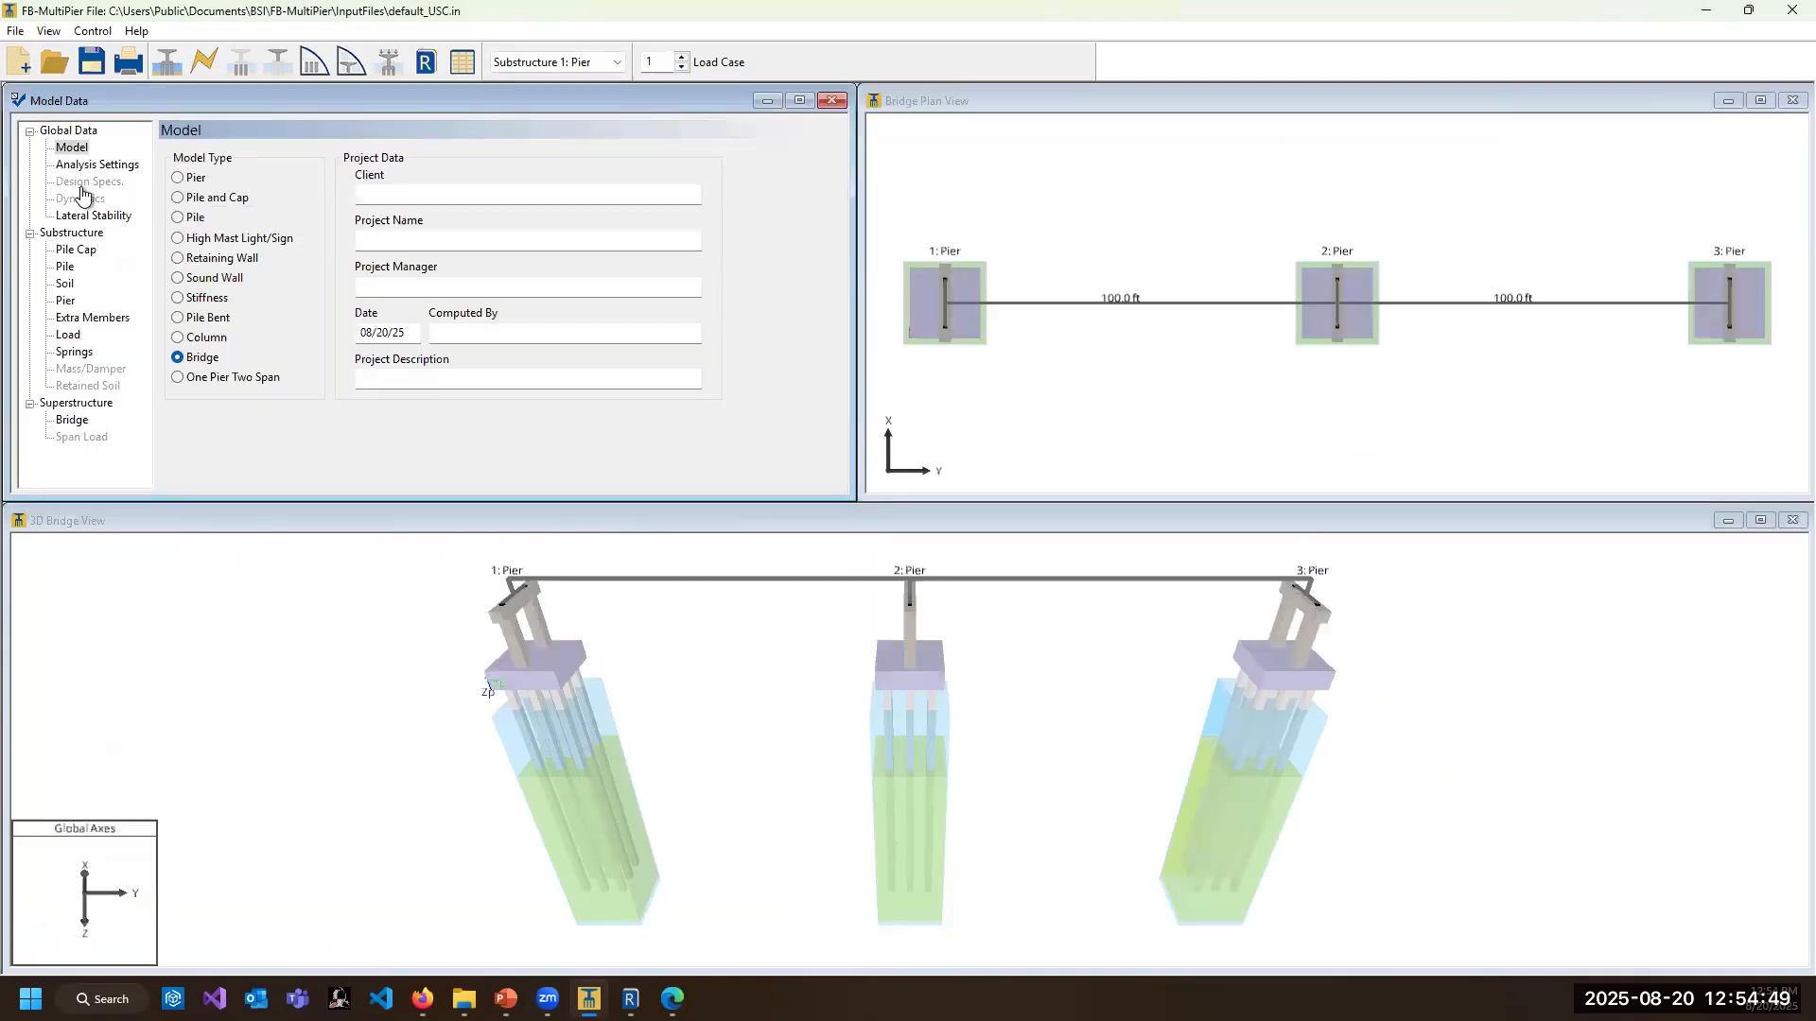
# - Enable auto-generation of load combinations in the analysis settings, accepting deletion of the current load data
pyautogui.click(84, 166)
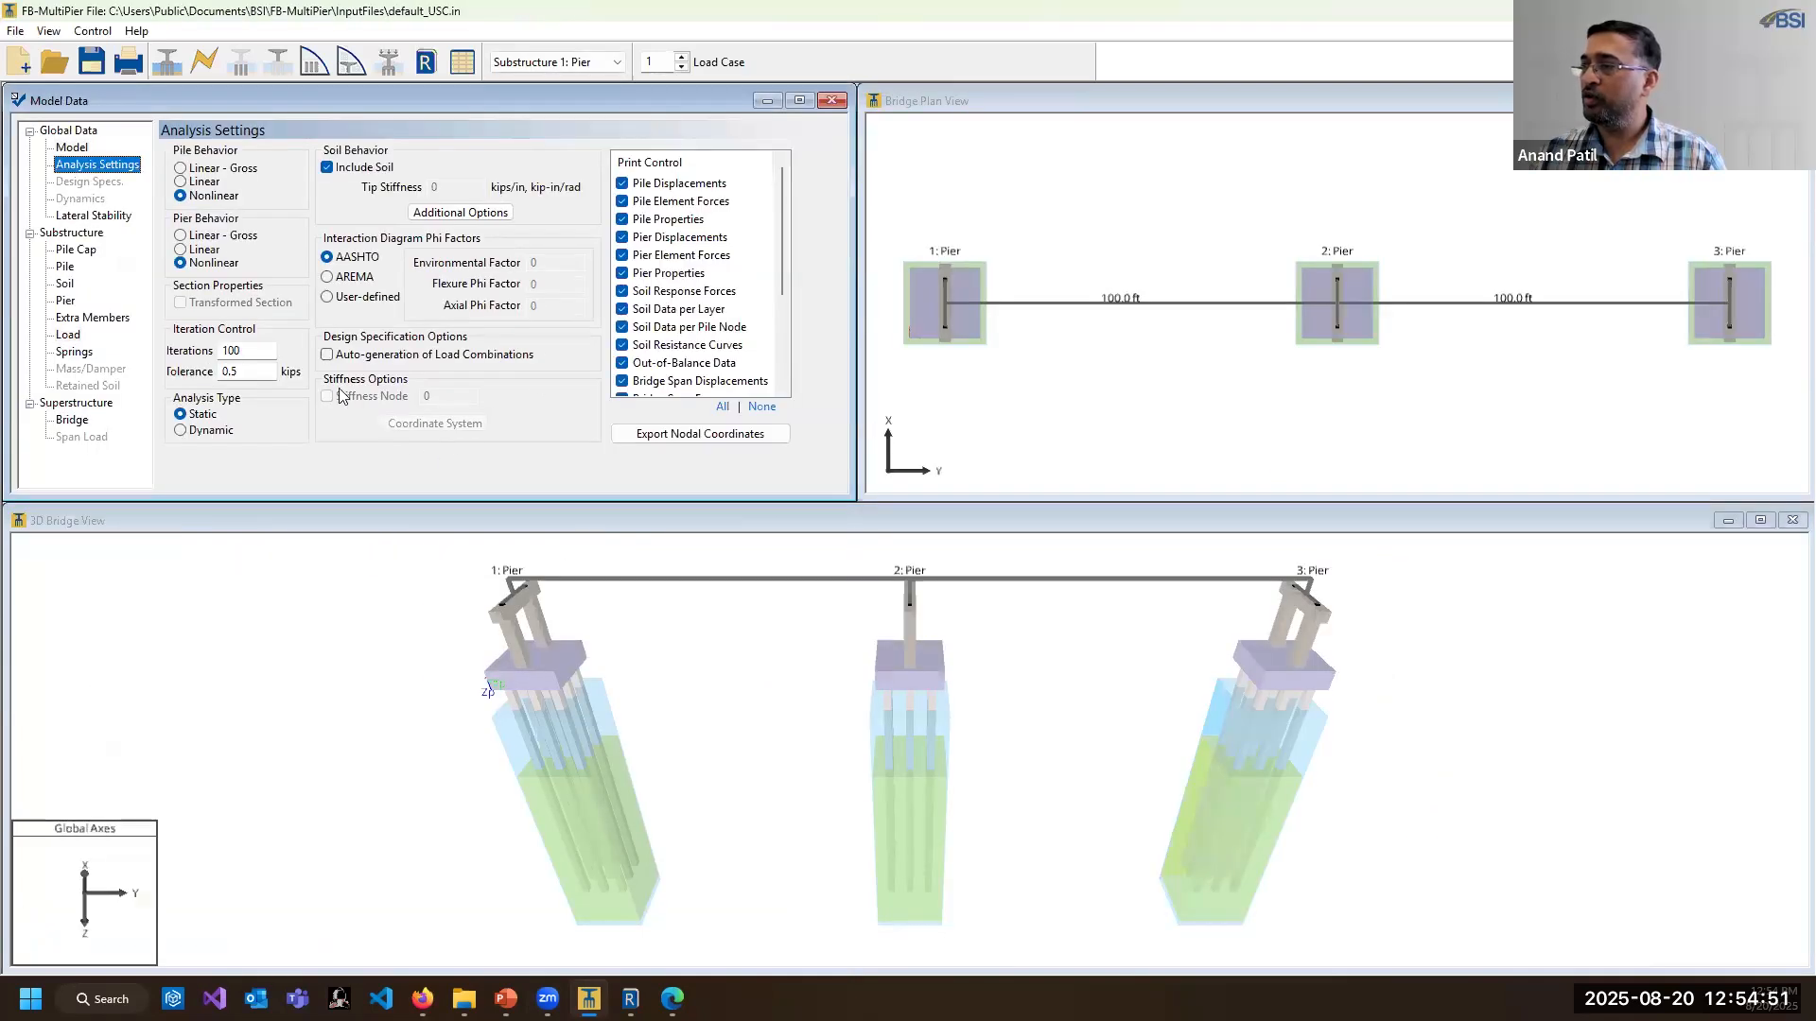
pyautogui.click(328, 355)
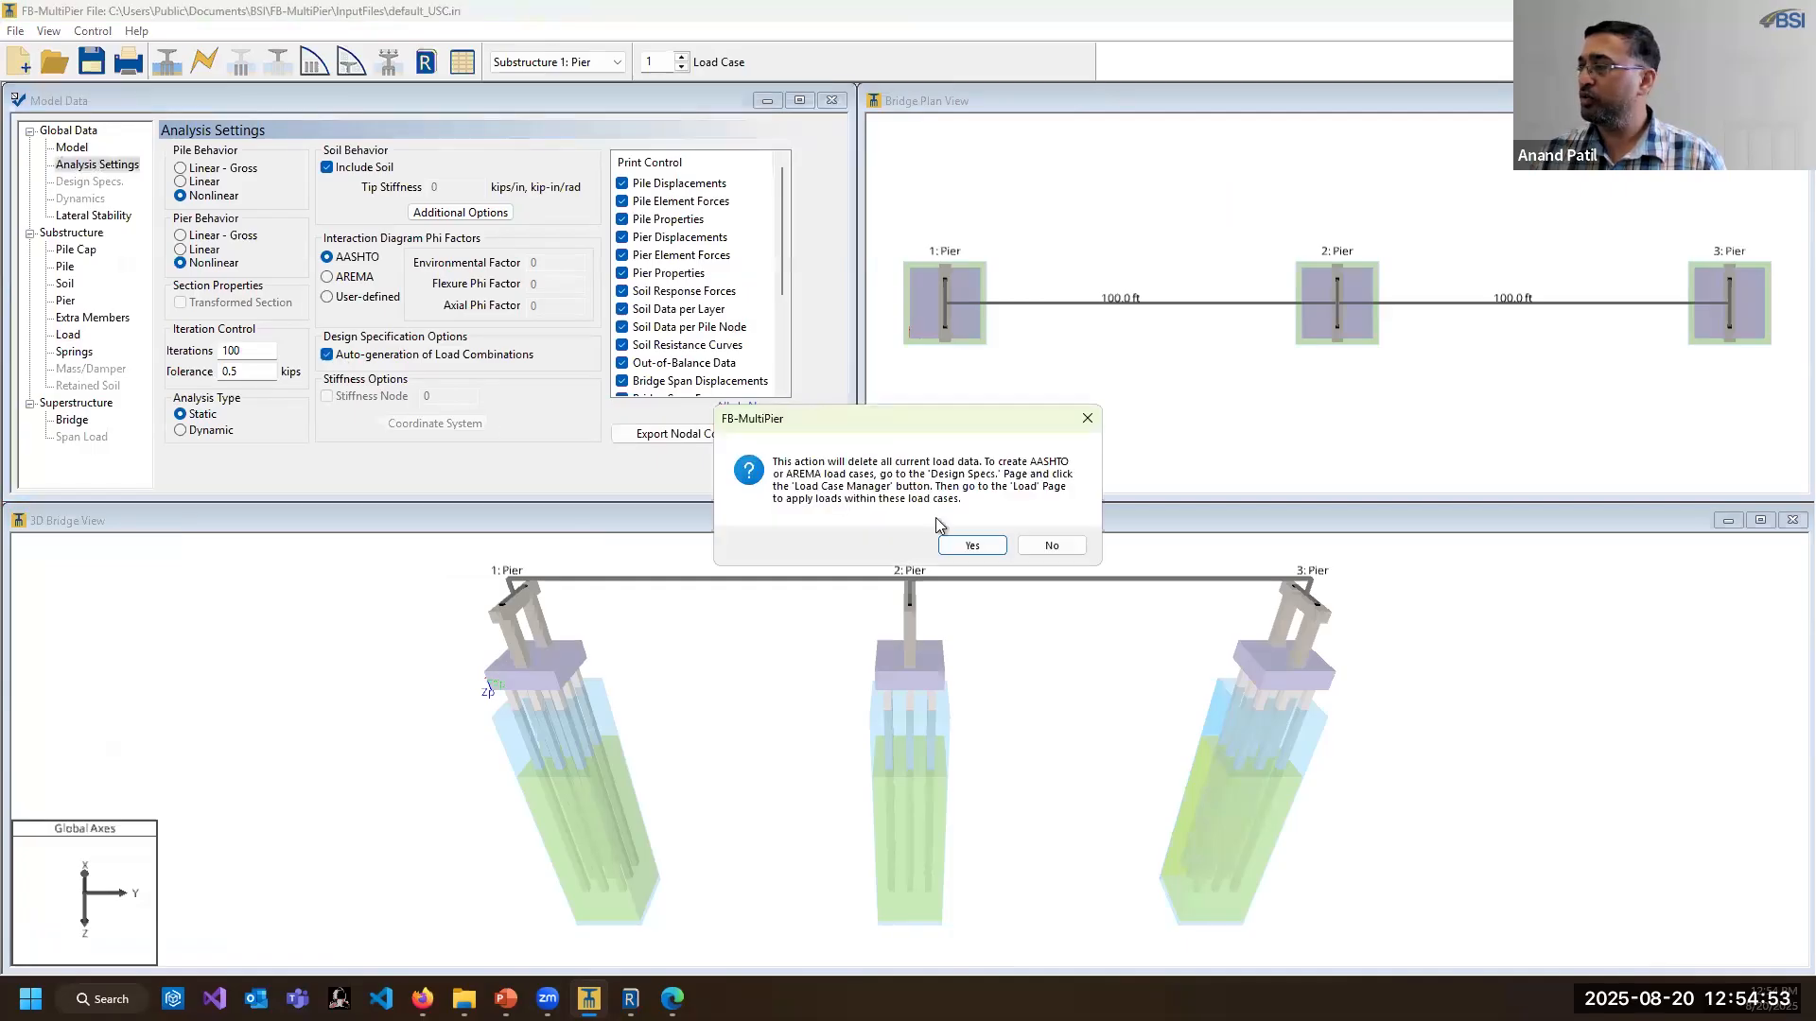
pyautogui.click(966, 546)
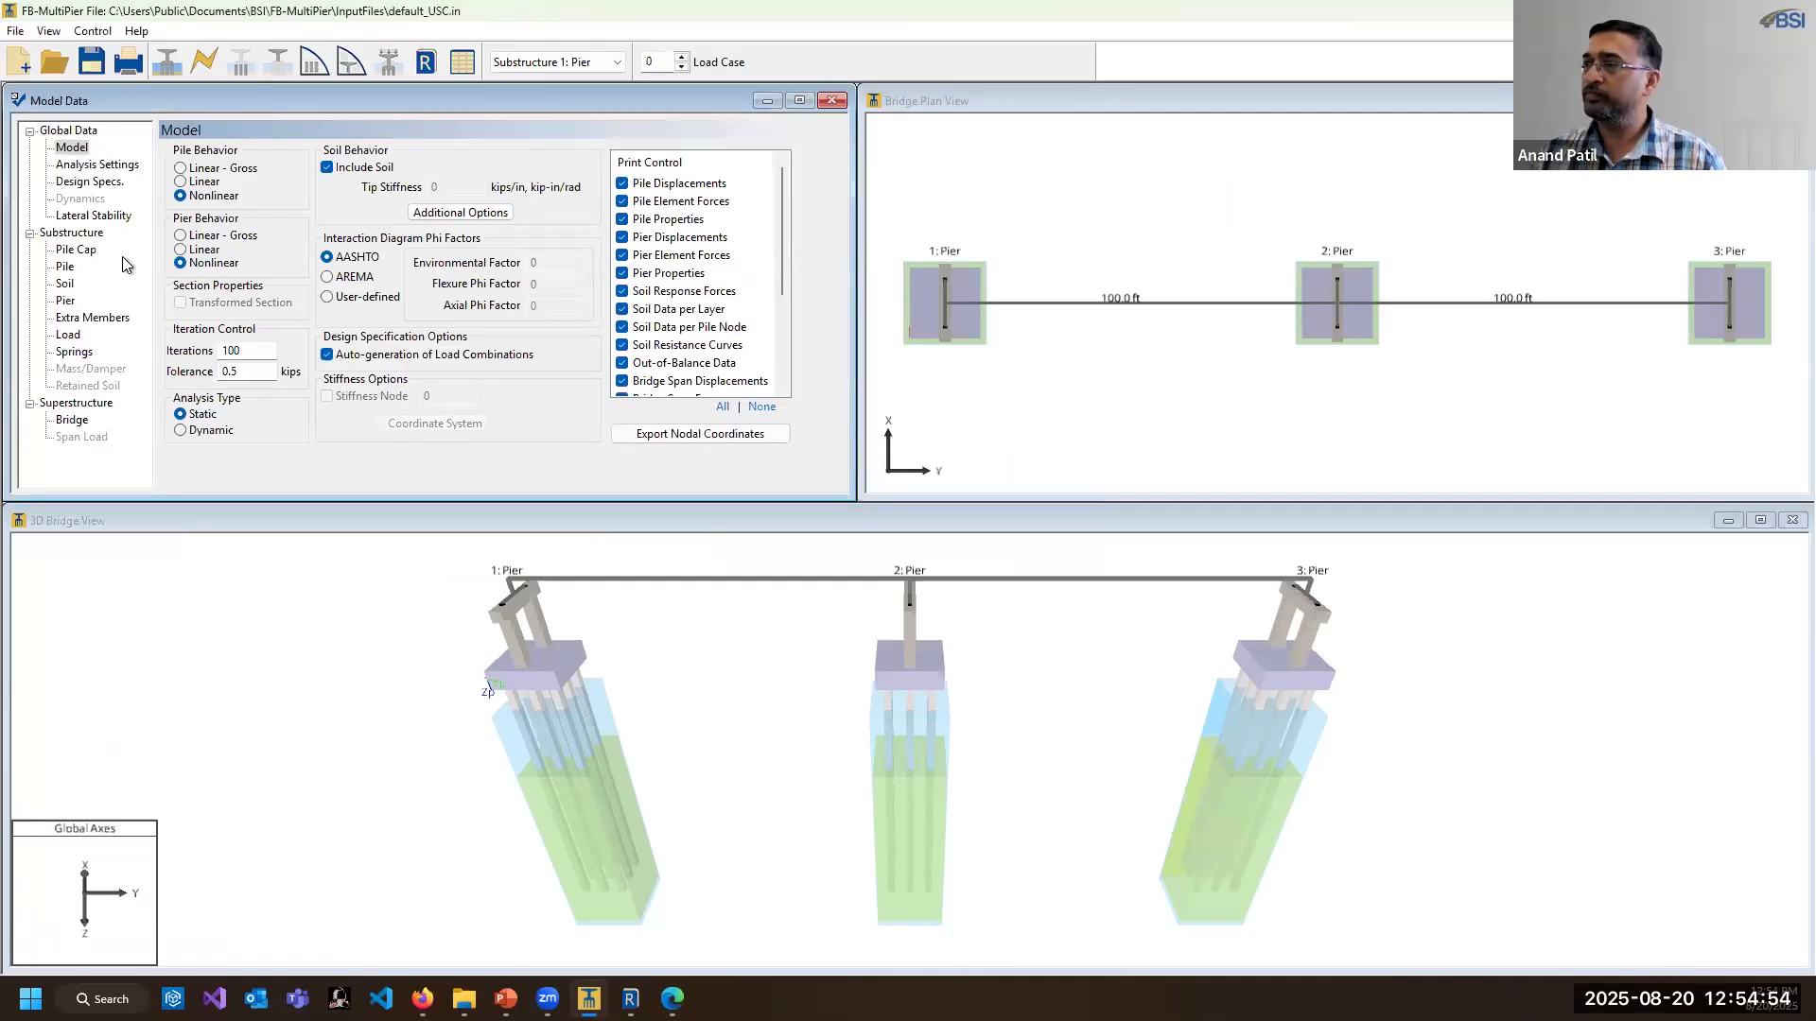
# - Review the wind load generation parameters for the substructure 1 pier in the design specifications, then close them without changes
pyautogui.click(81, 181)
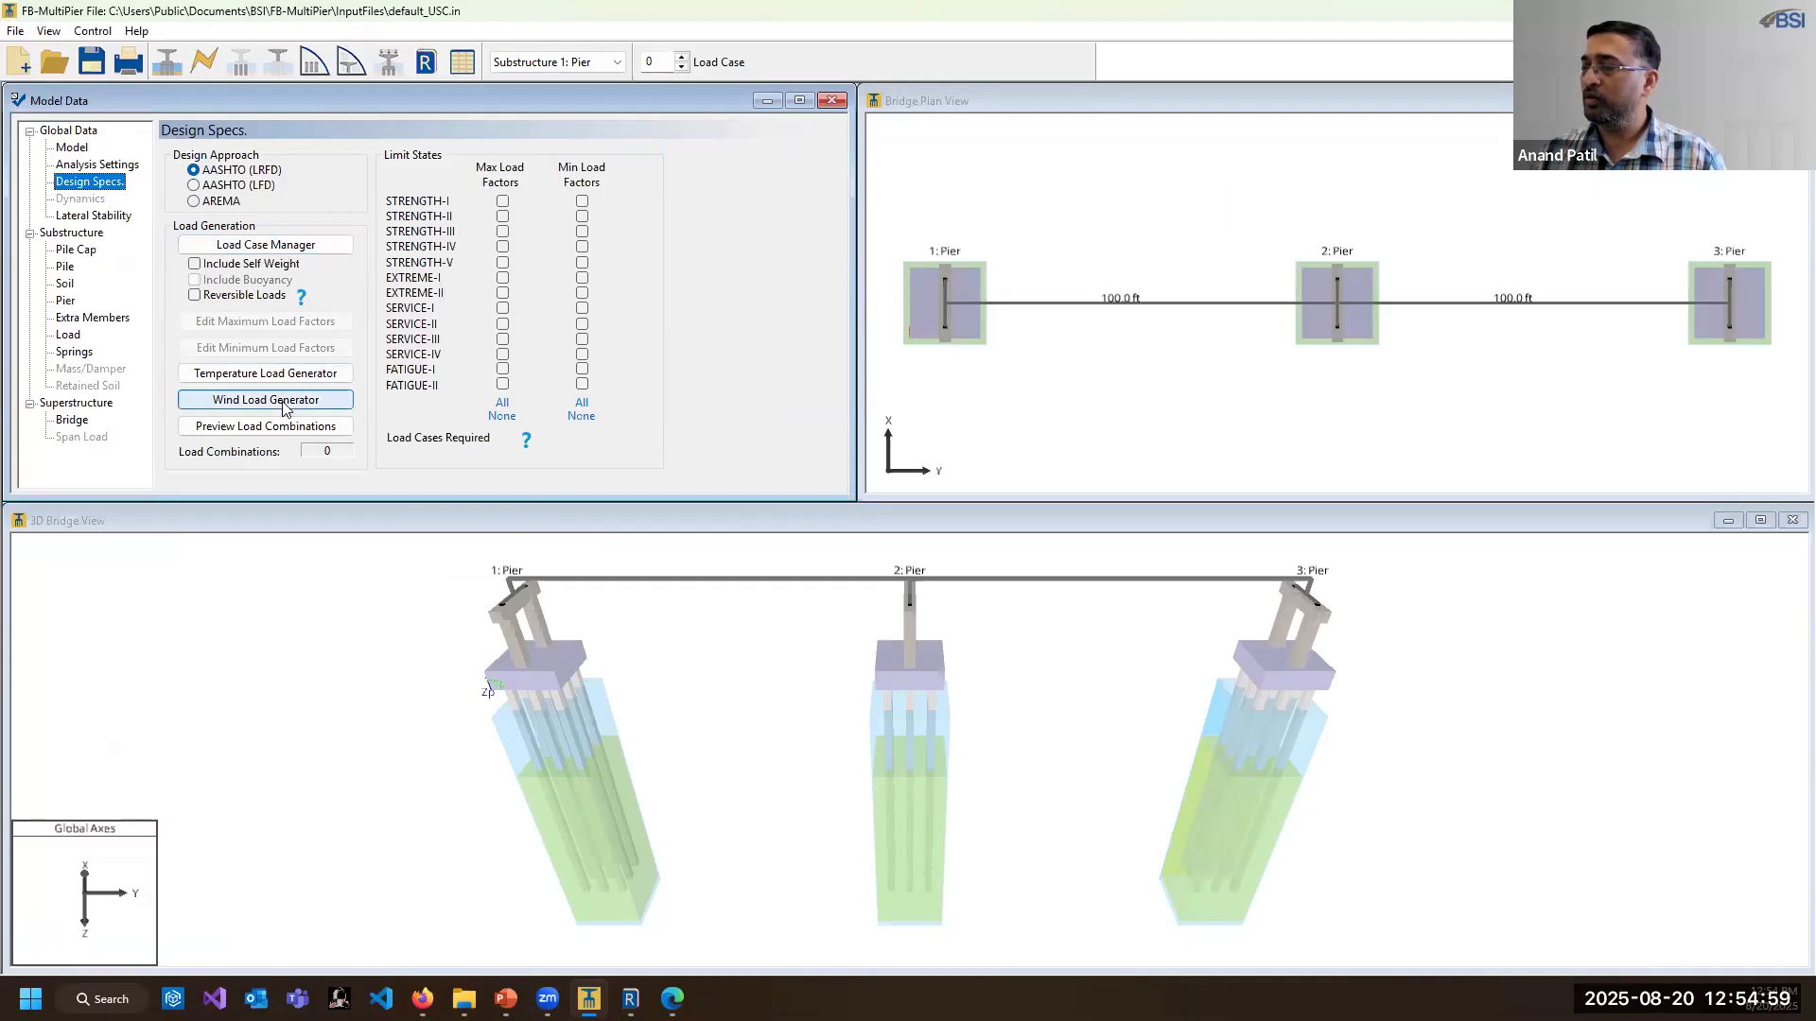
pyautogui.click(266, 400)
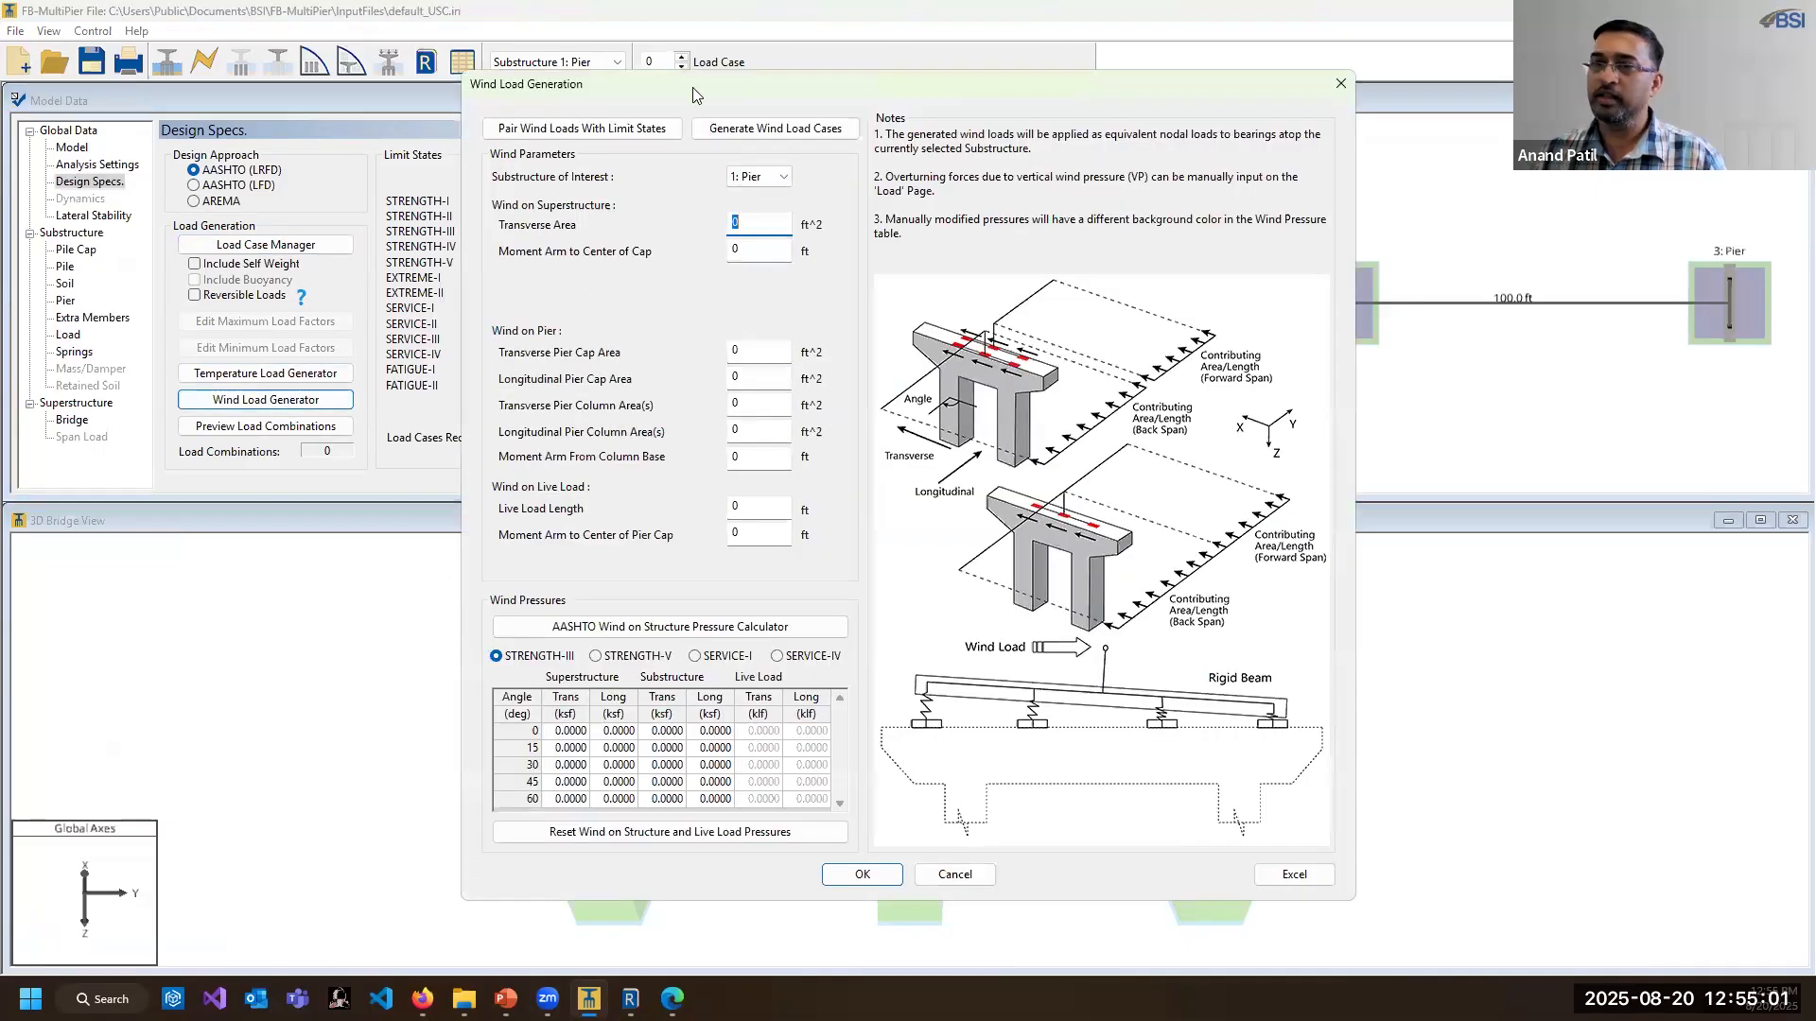
pyautogui.moveTo(692, 87); pyautogui.dragTo(409, 112)
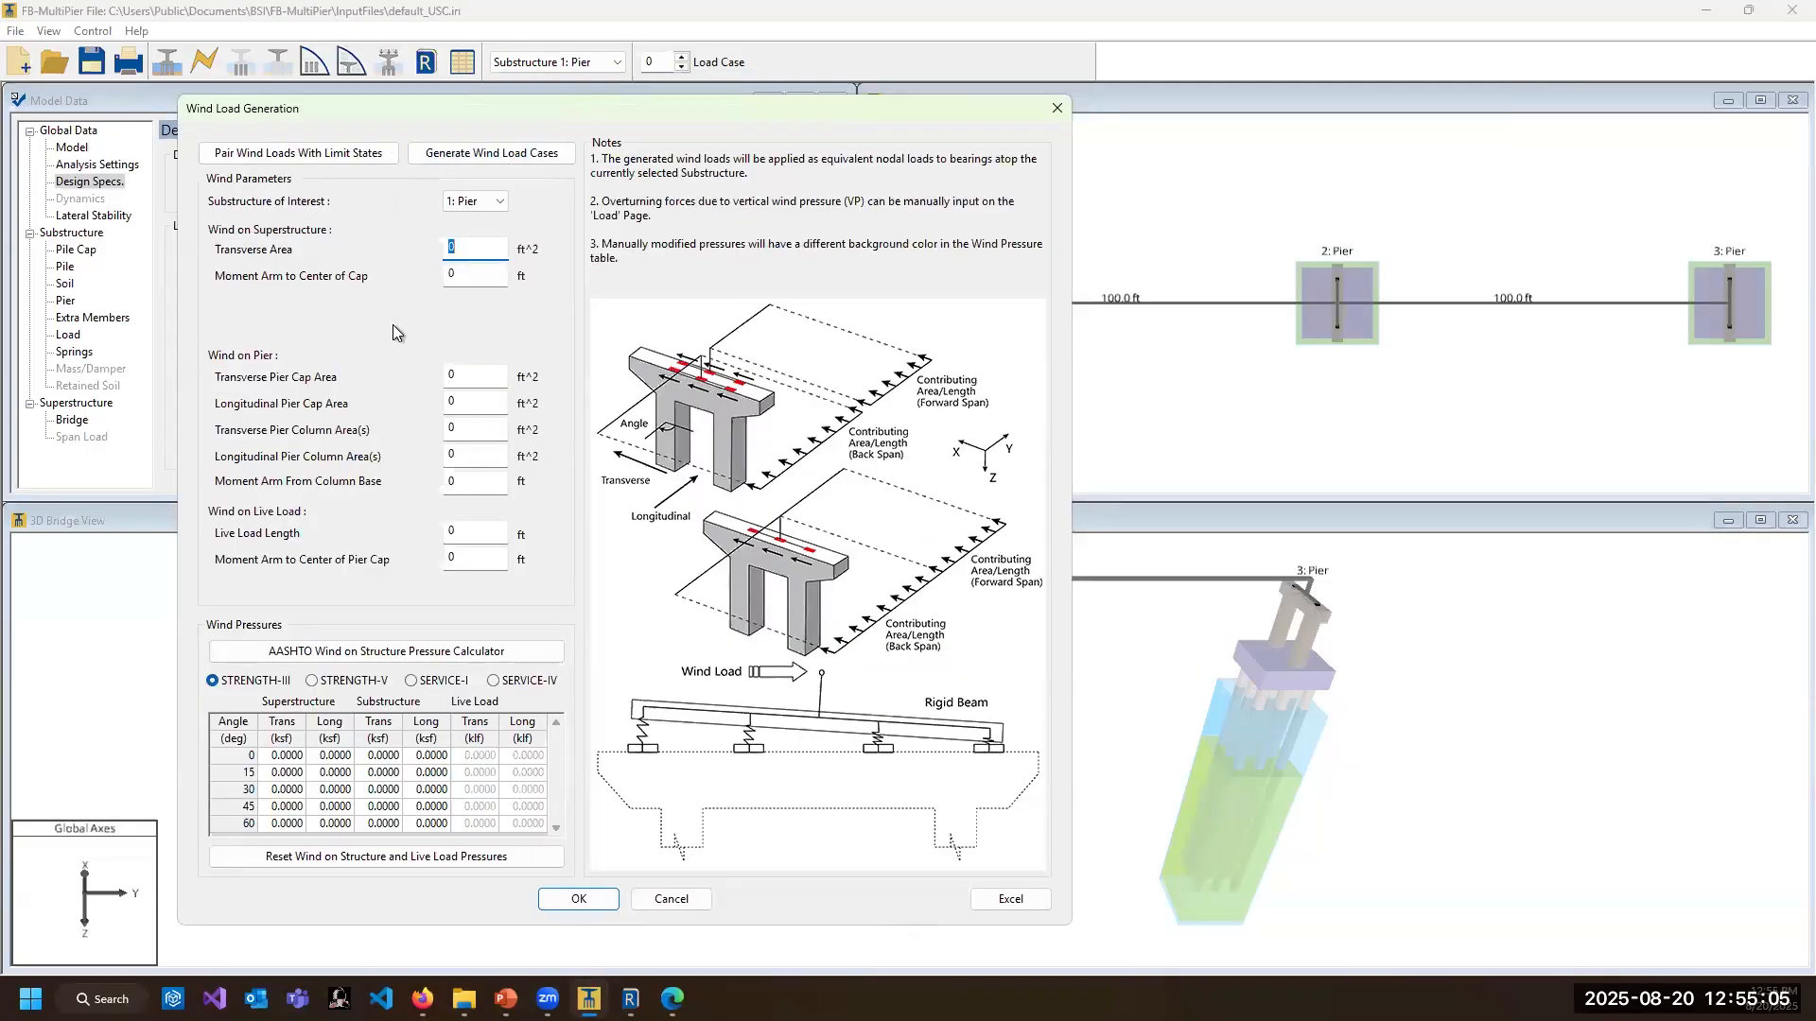
pyautogui.click(1057, 108)
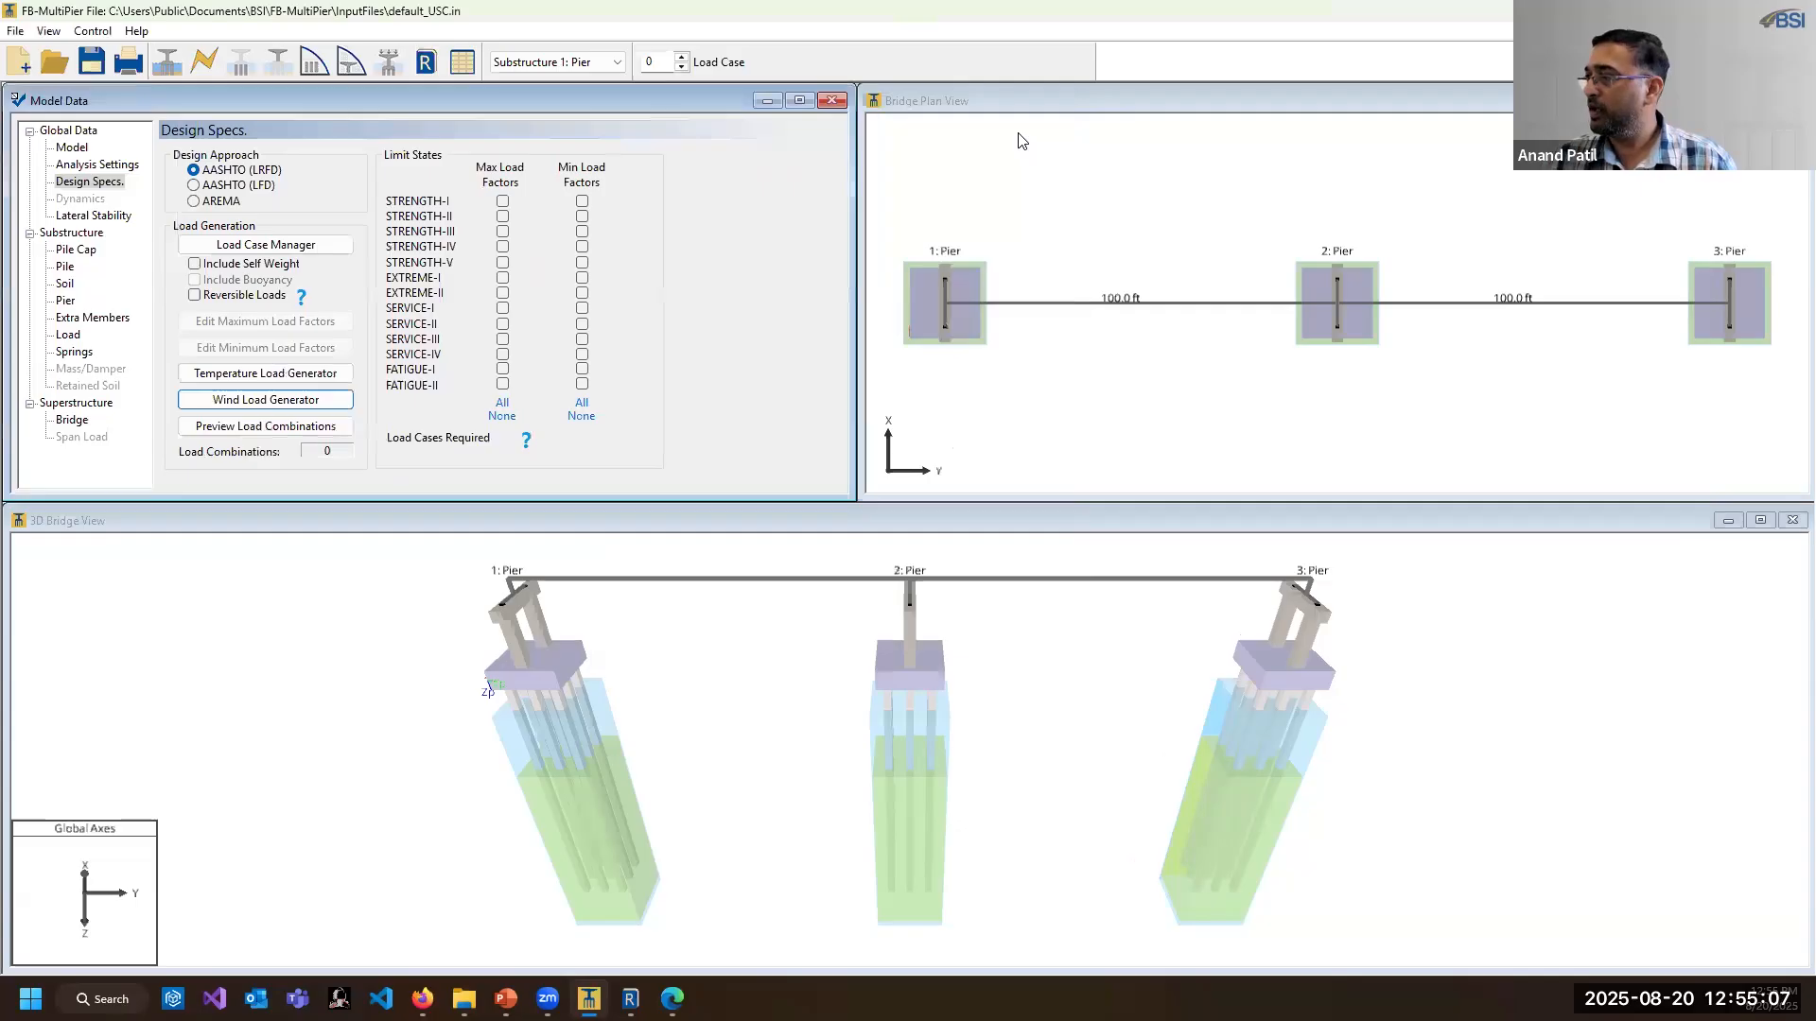
# - Replace substructure 1 of the bridge with the Default Bent, accepting the problem variable changes and dismissing the bearing warning
pyautogui.click(76, 166)
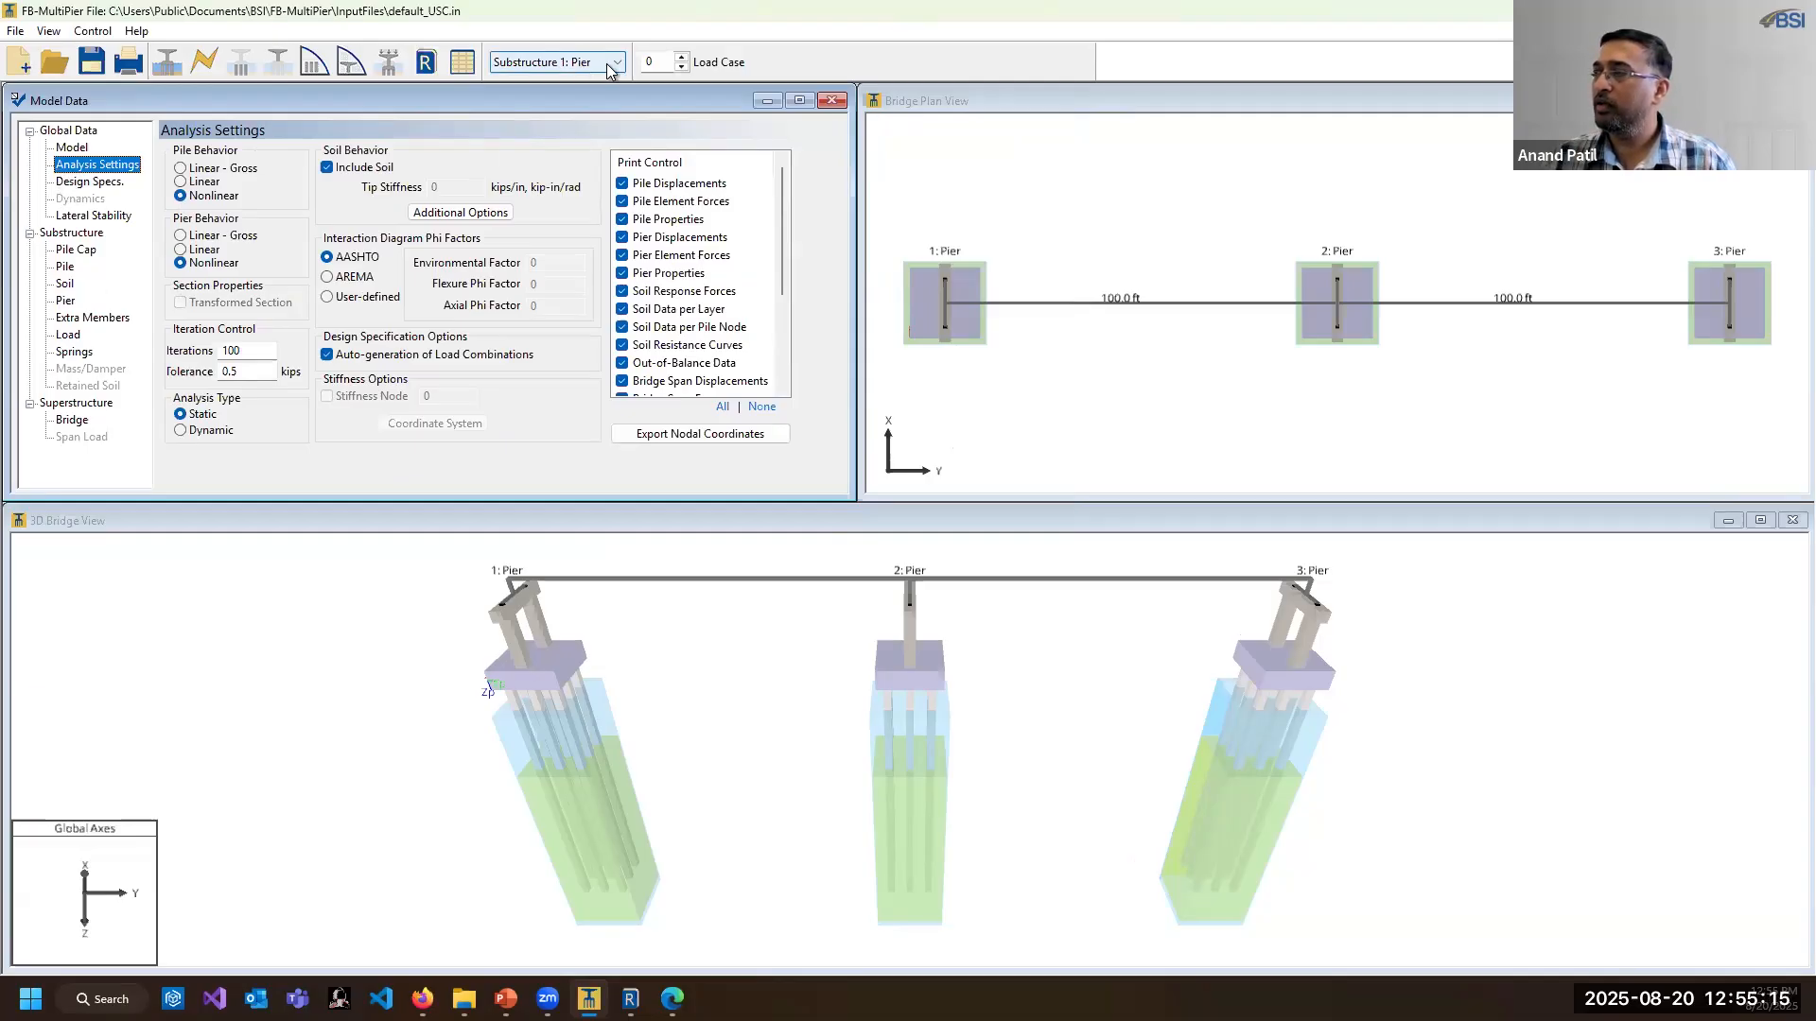
pyautogui.click(72, 419)
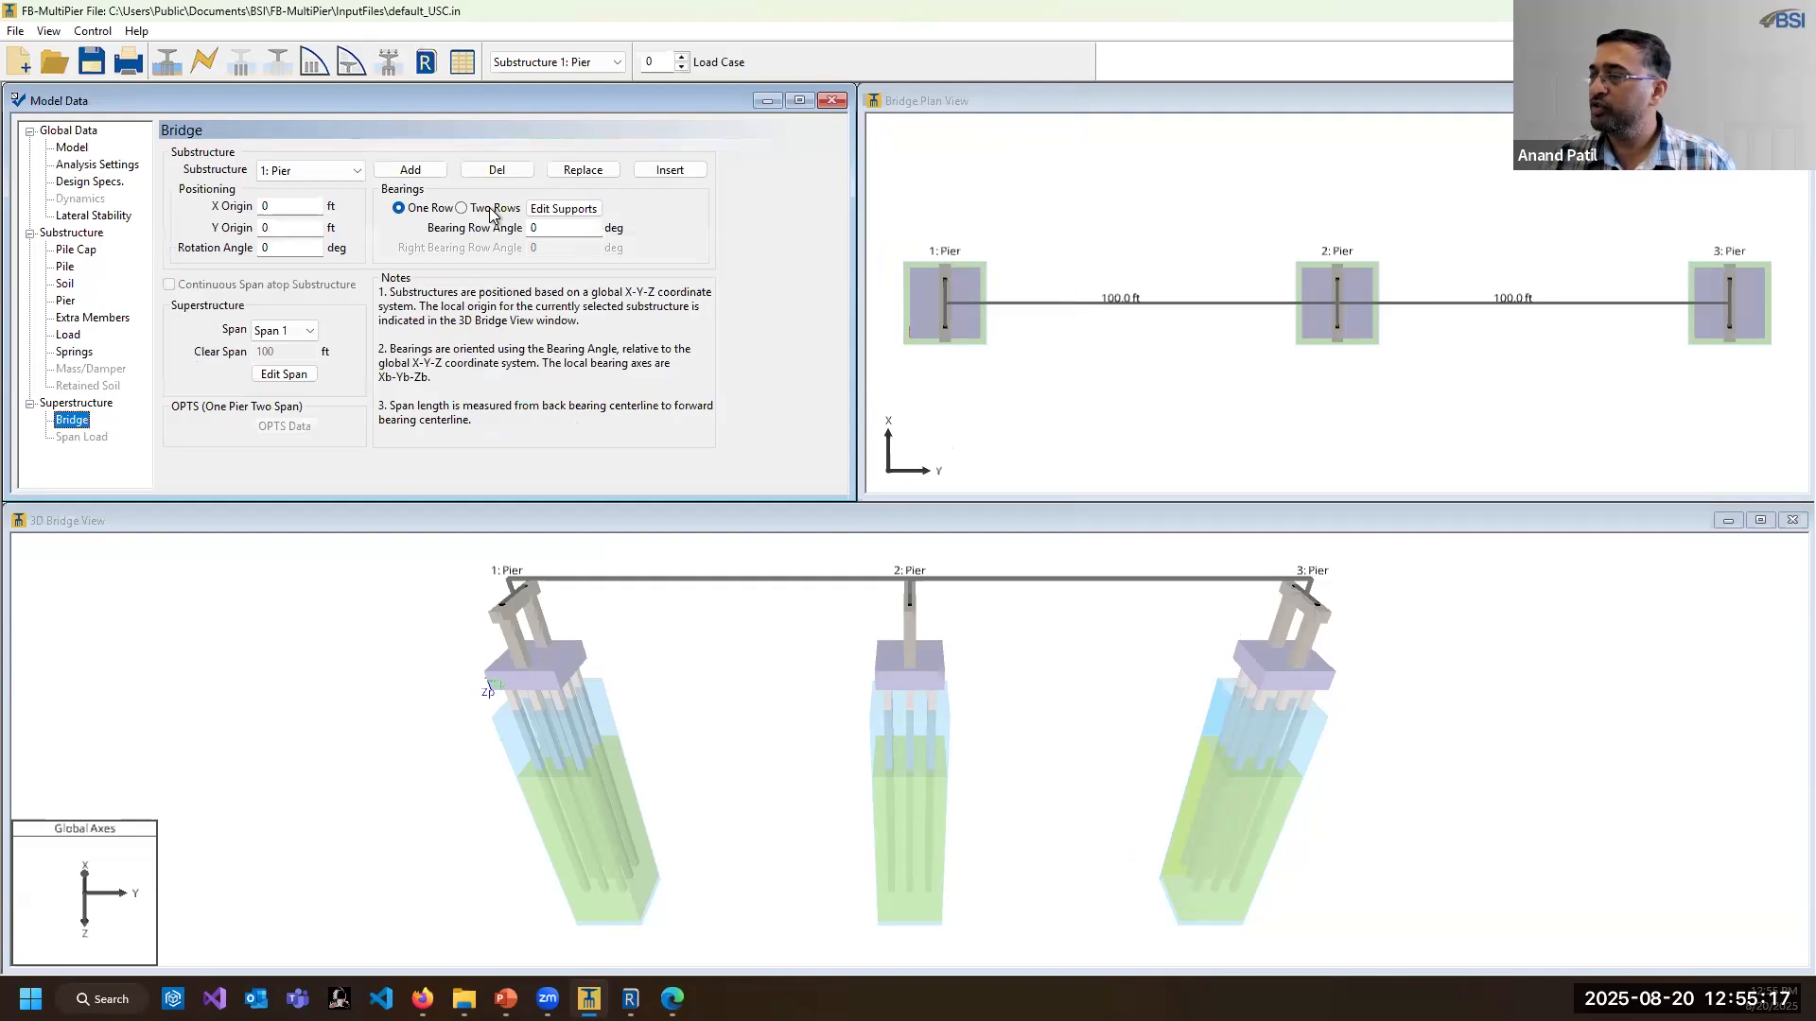
pyautogui.click(555, 175)
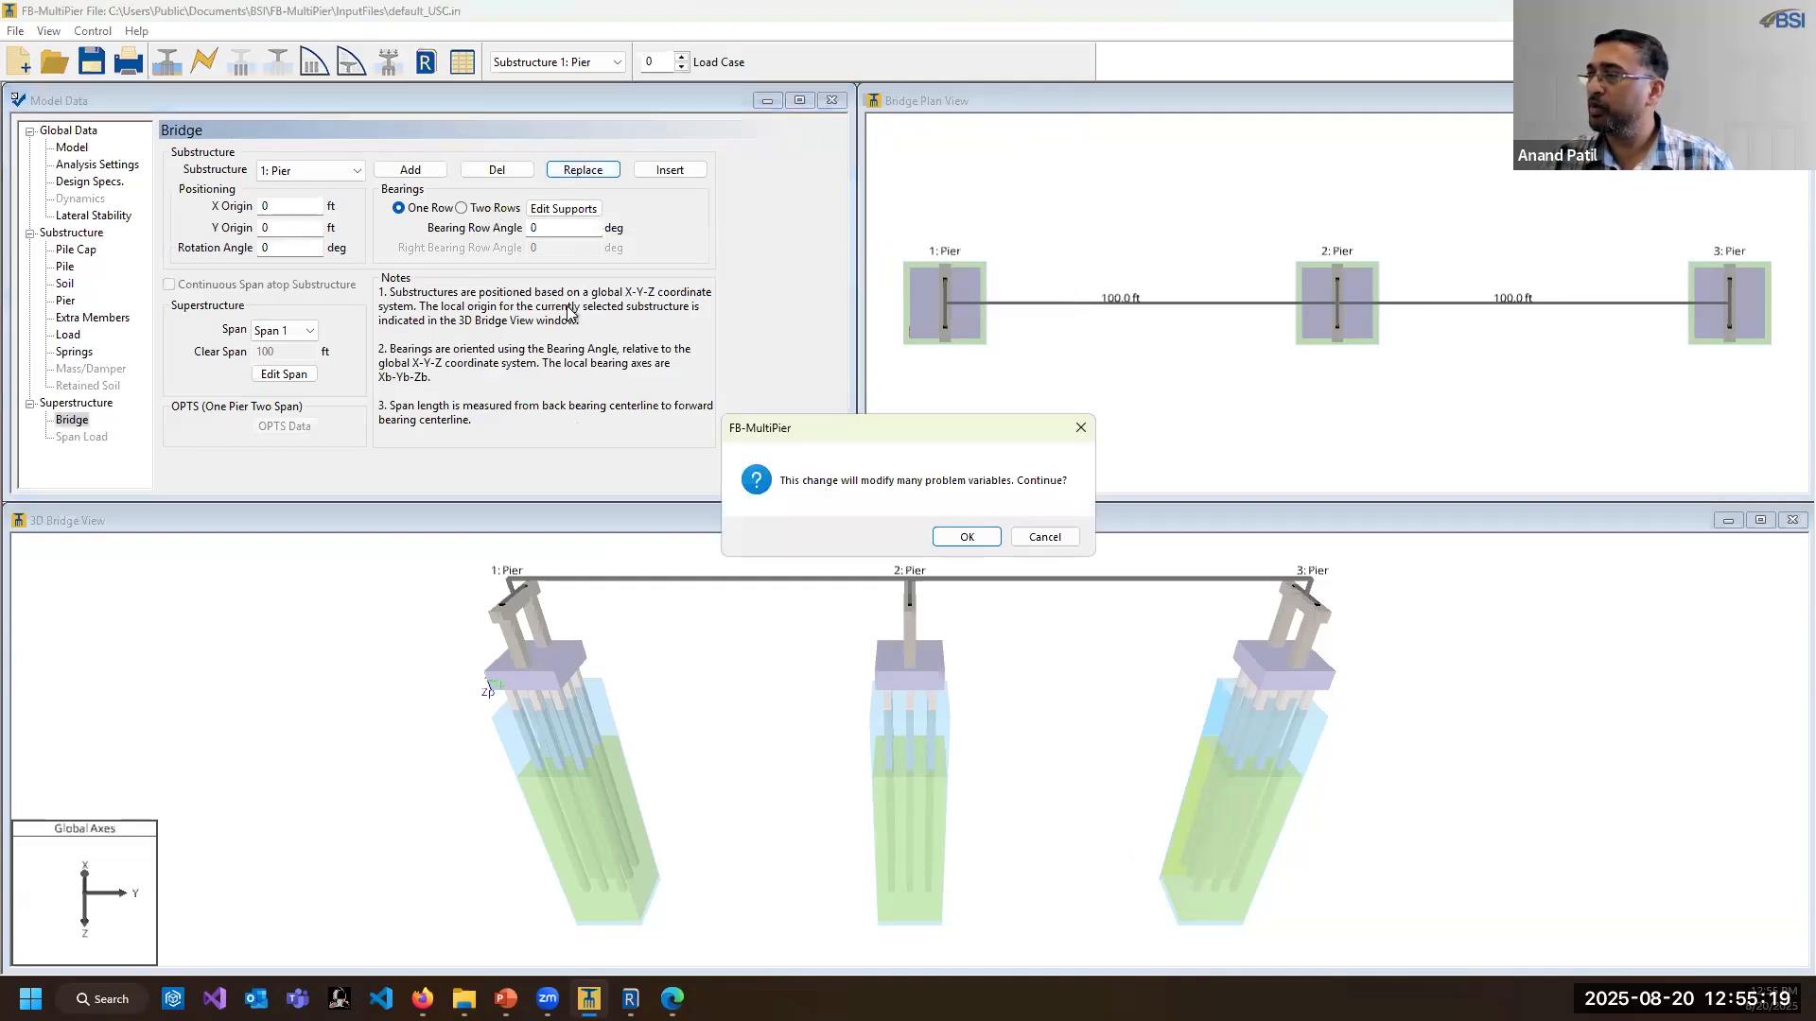
pyautogui.click(966, 537)
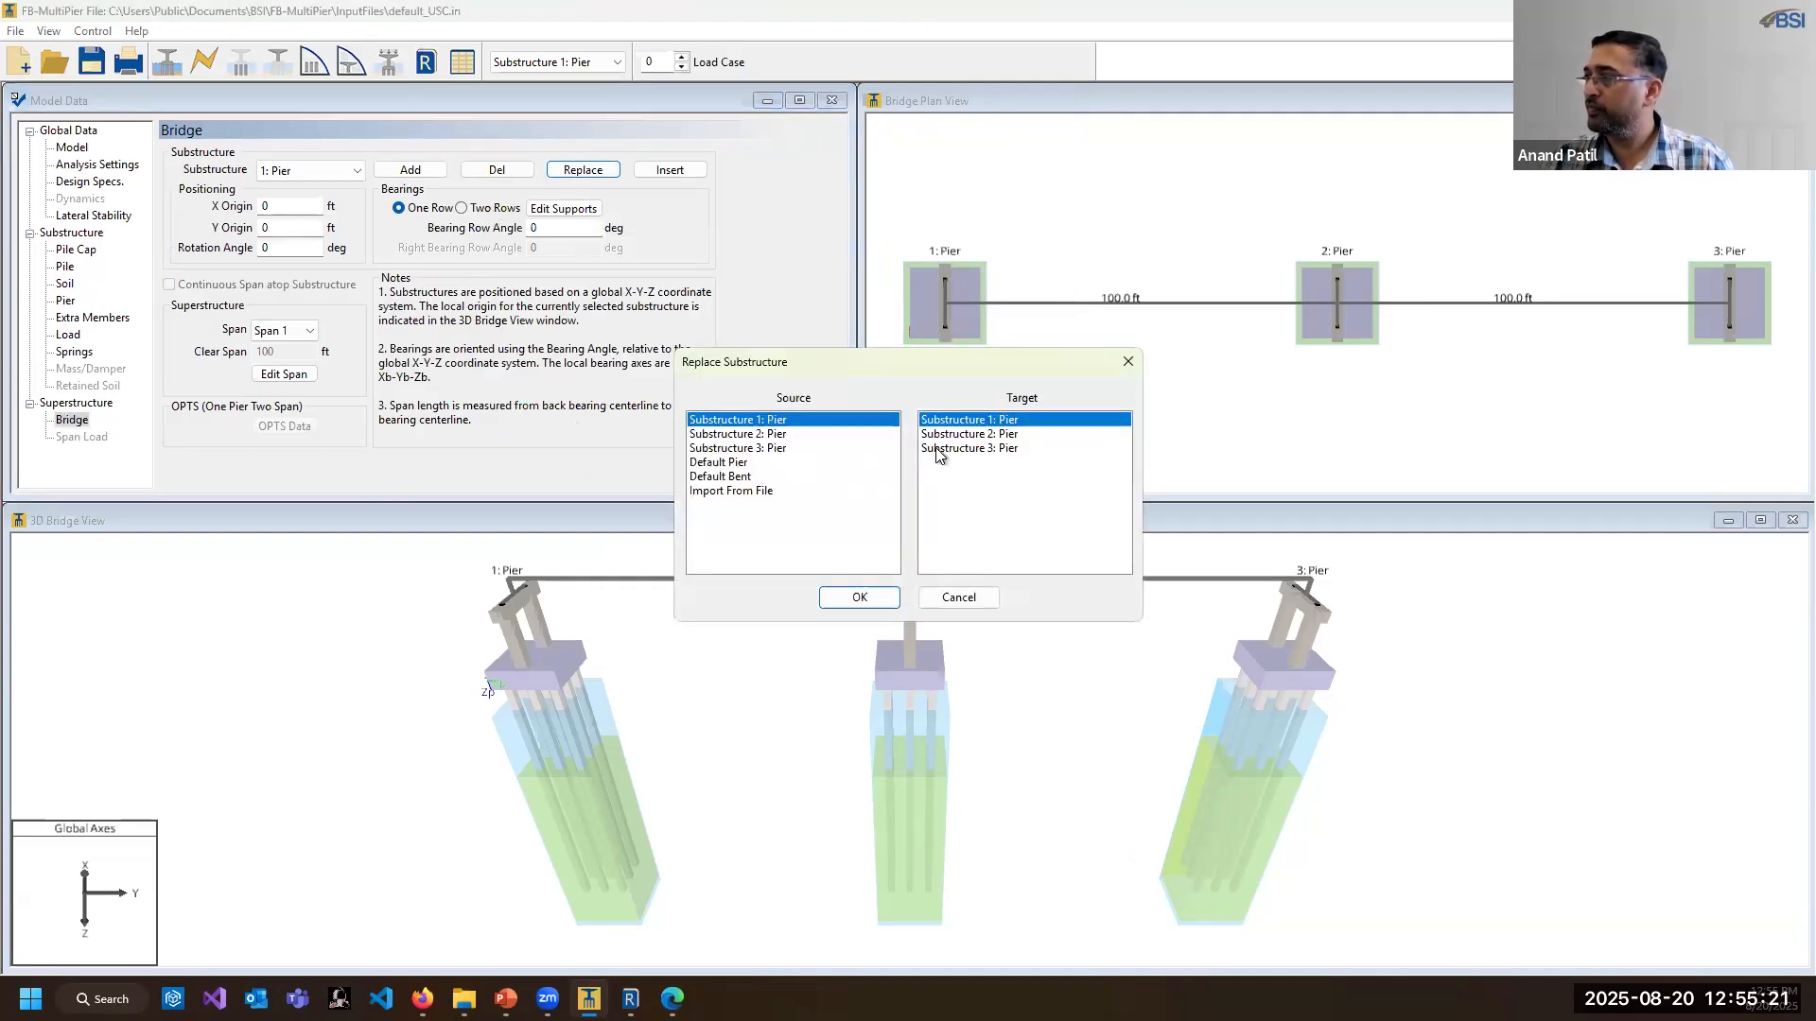
pyautogui.click(733, 476)
pyautogui.click(857, 595)
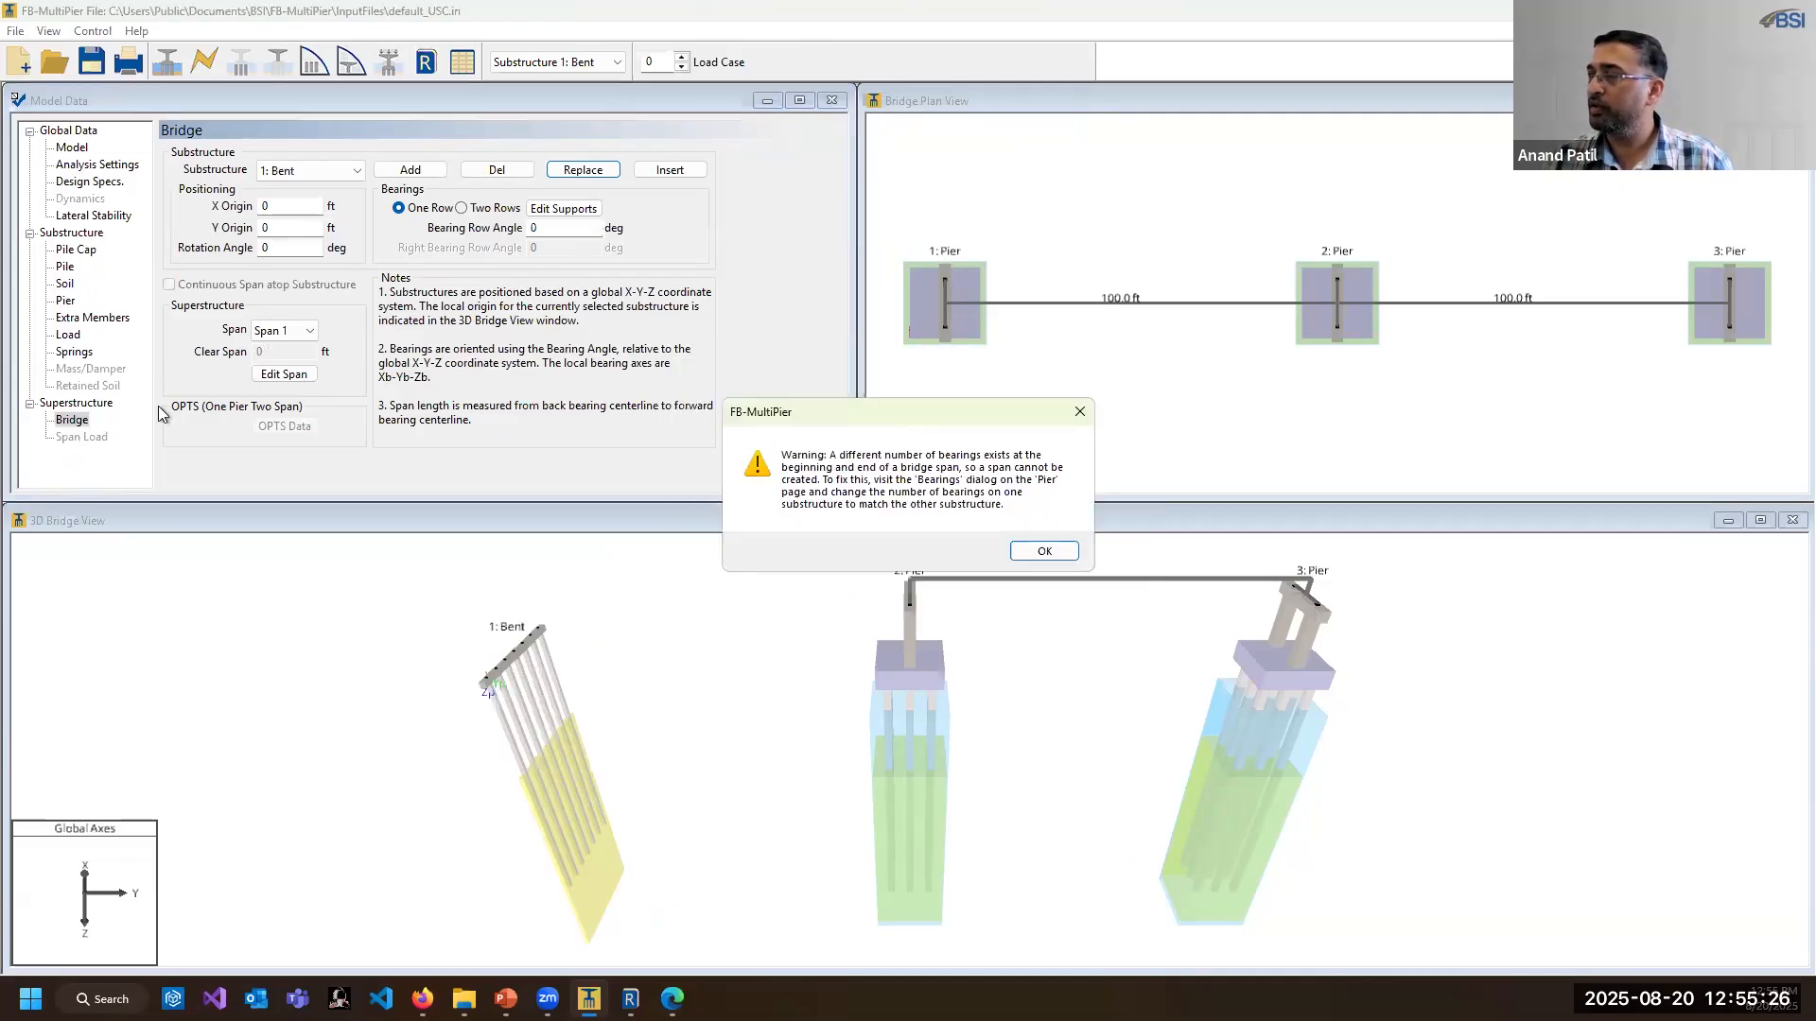
pyautogui.click(1021, 553)
# - Open the Wind Load Generator from the design specifications to examine the wind parameters for the substructure 1 bent
pyautogui.click(89, 181)
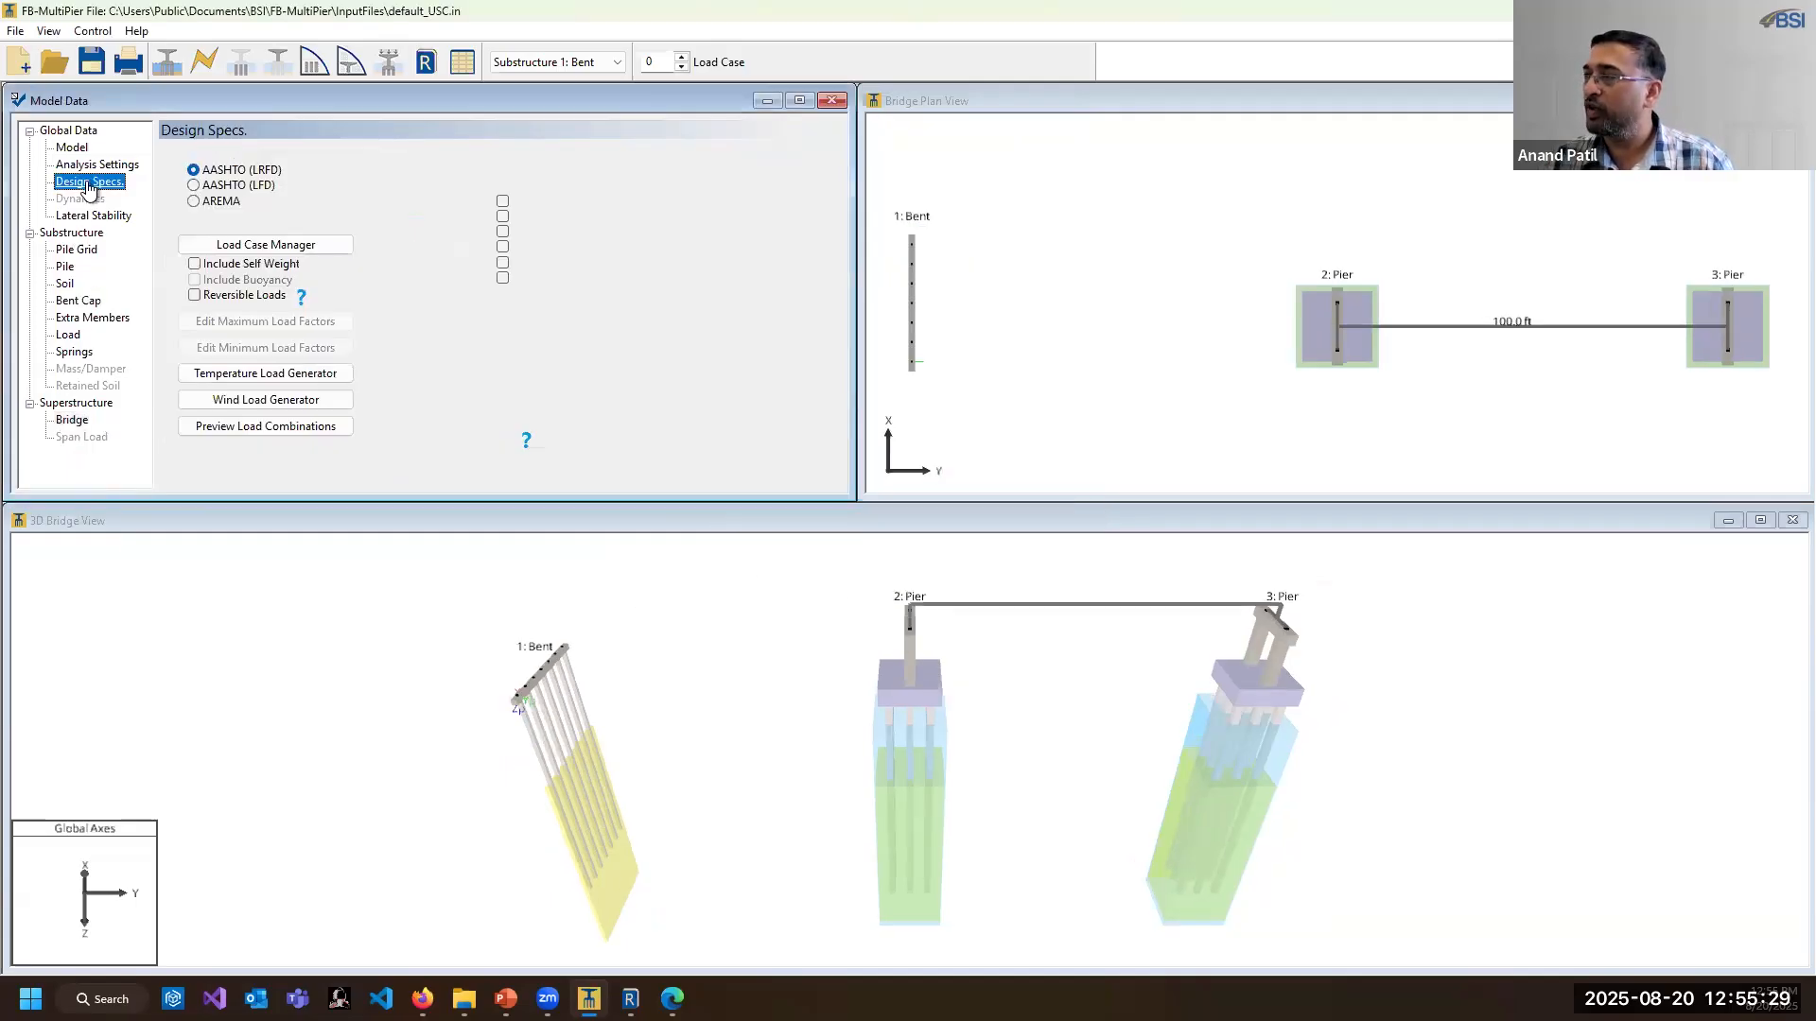
pyautogui.click(248, 403)
pyautogui.moveTo(631, 78); pyautogui.dragTo(329, 155)
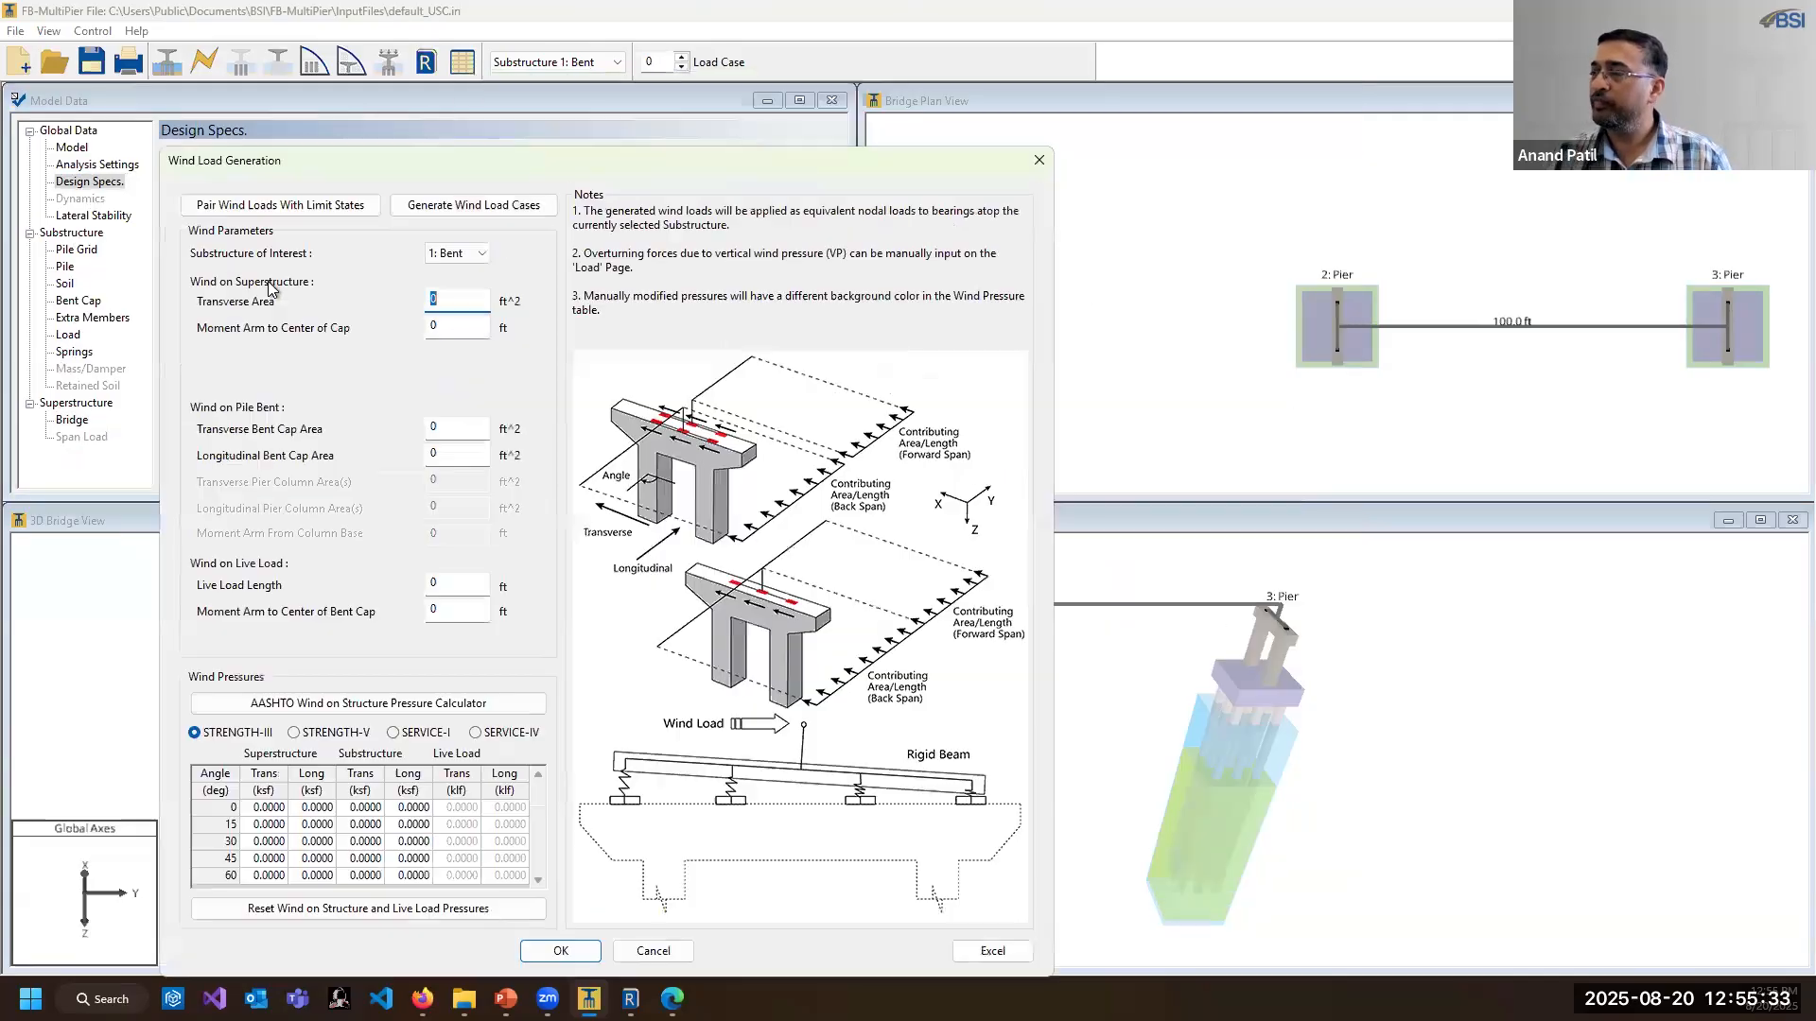